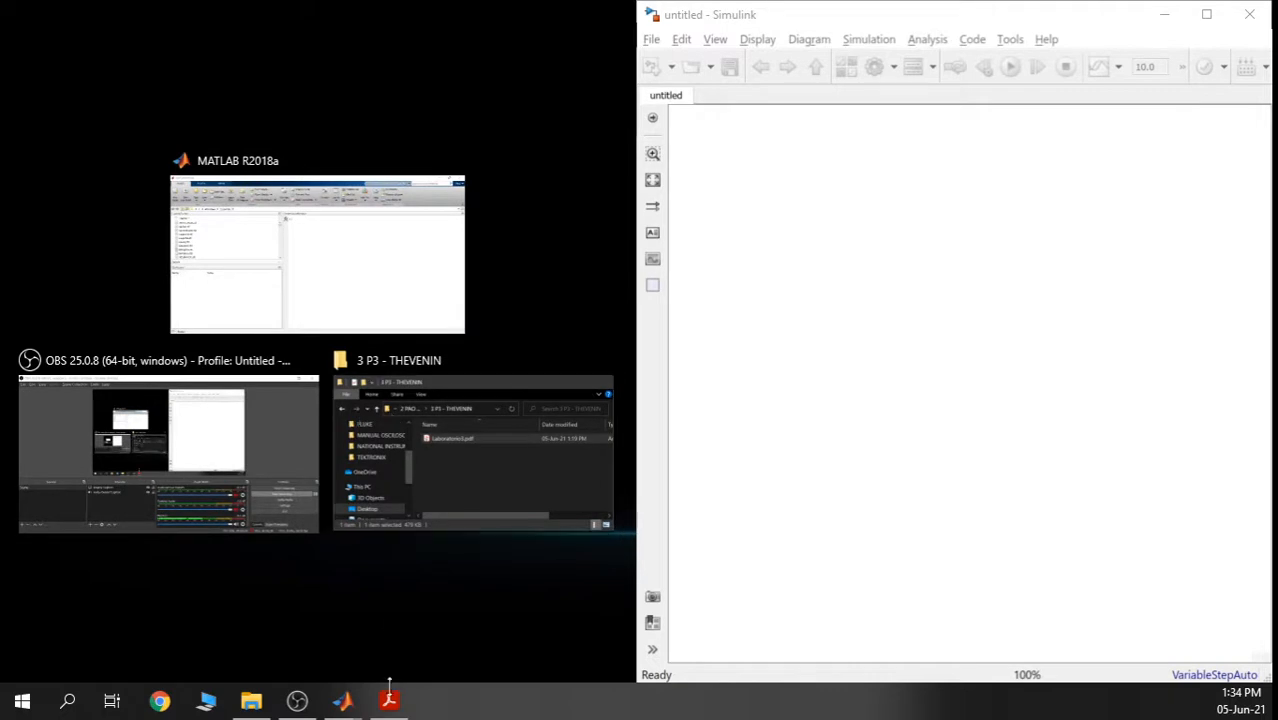
Switch to the Laboratorio3.pdf guide in Acrobat Reader, leave full-screen view and dock it beside Simulink with the Figure 1 circuit in view
left_click(390, 697)
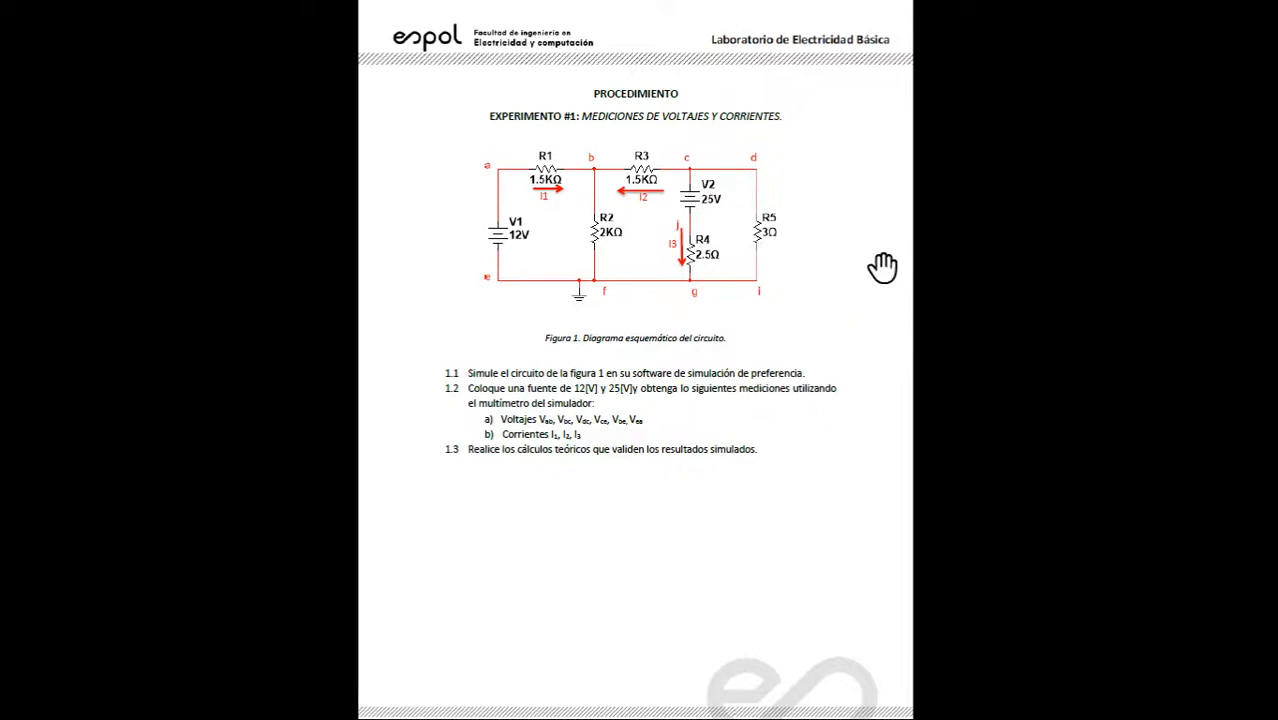
left_click(1230, 42)
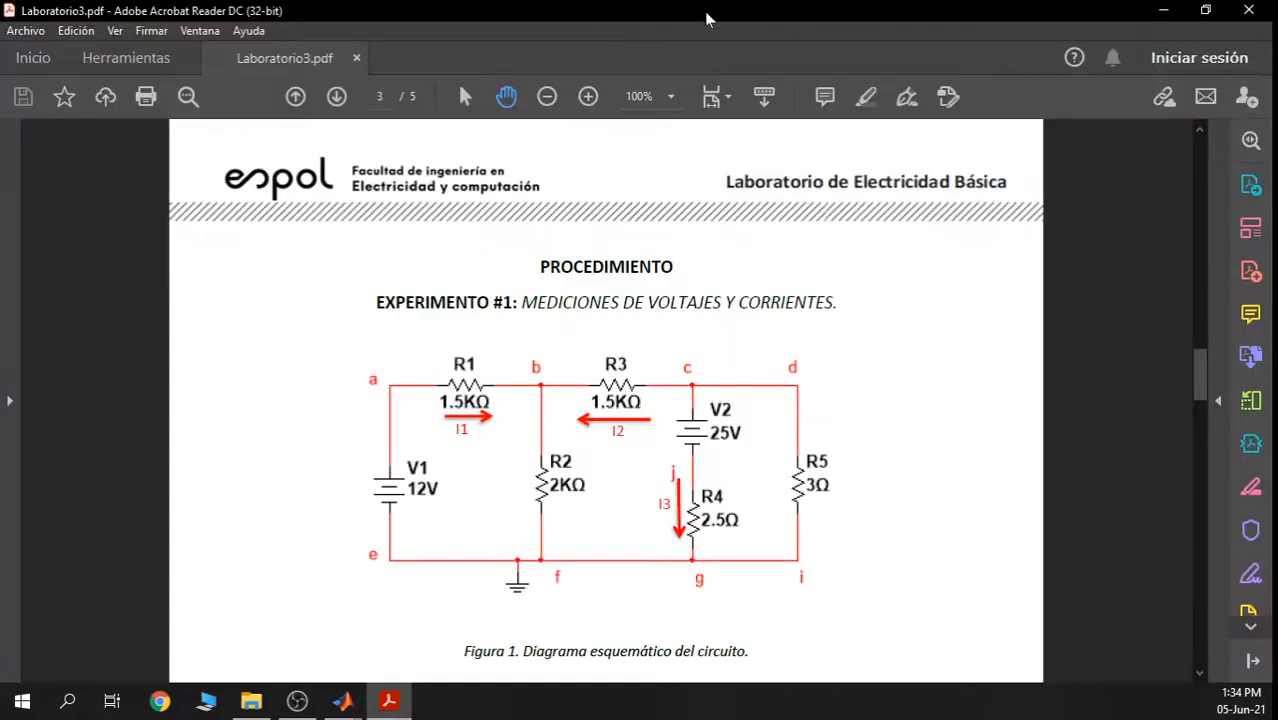
left_click_drag(705, 18, 3, 80)
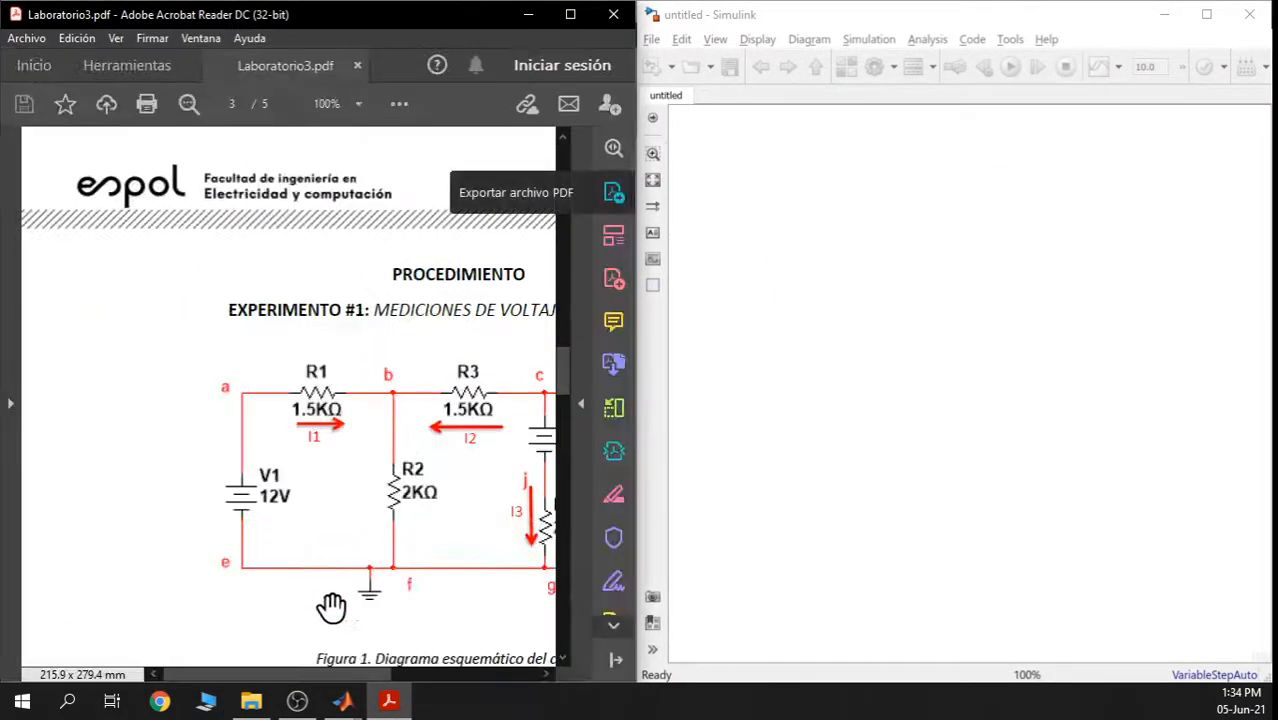
left_click_drag(335, 675, 397, 679)
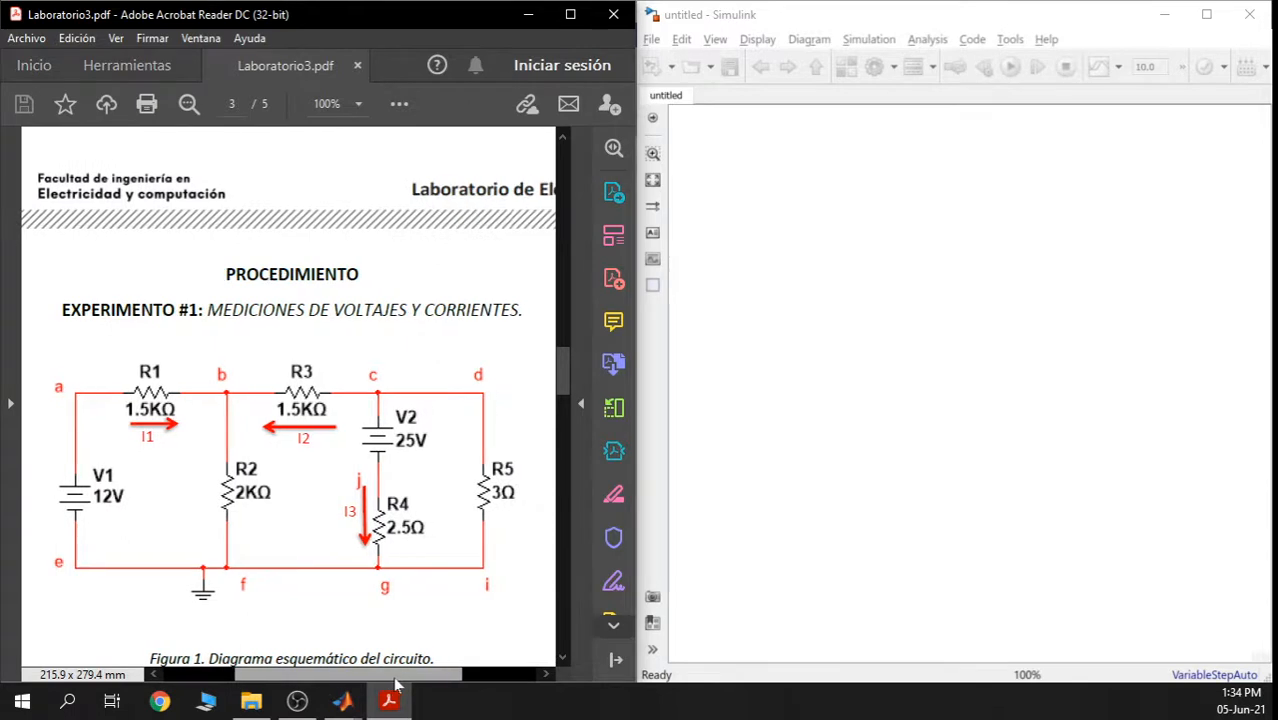
scroll(393, 347, "down", 2)
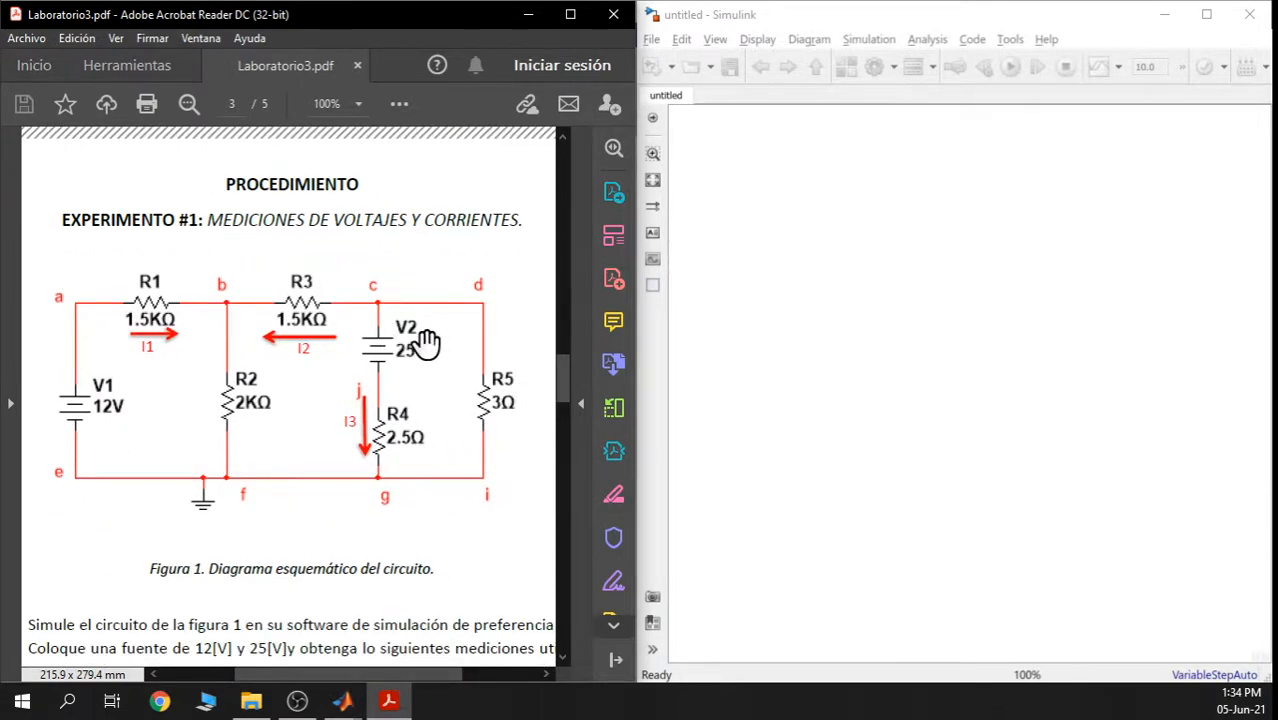
Switch back to the untitled Simulink model, open the Library Browser and move it clear of the model canvas
left_click(824, 303)
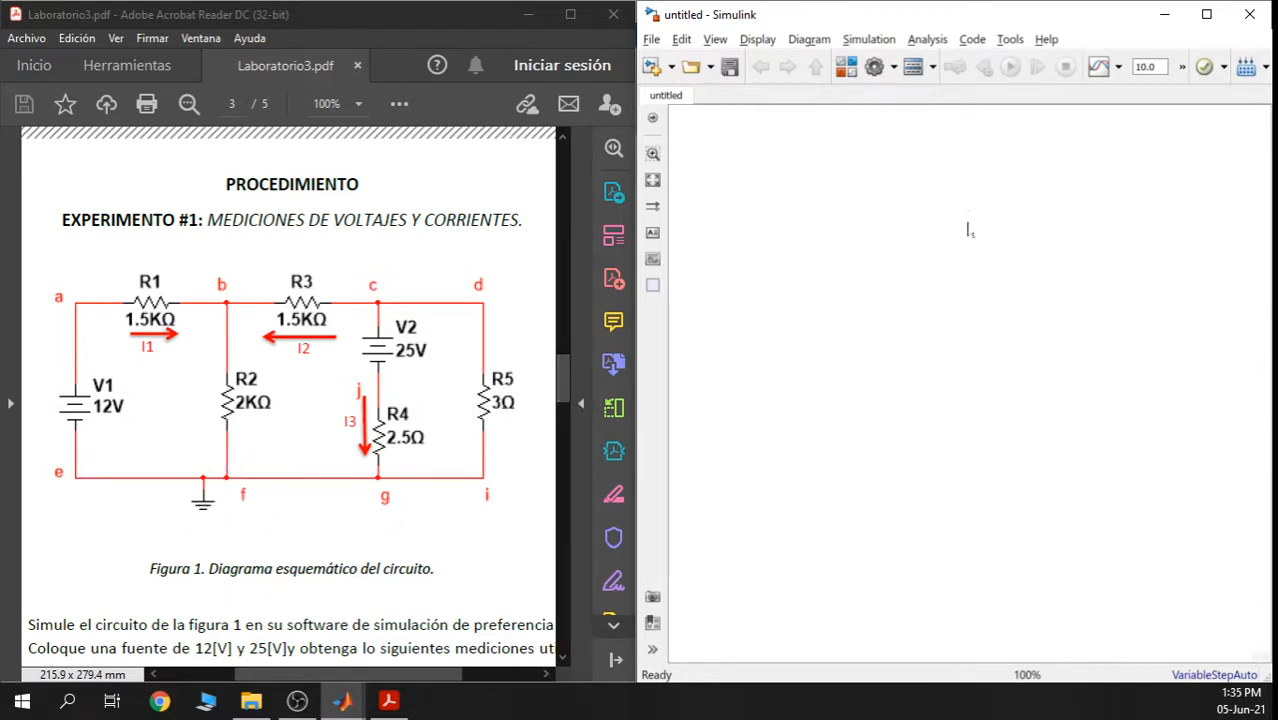
left_click(846, 66)
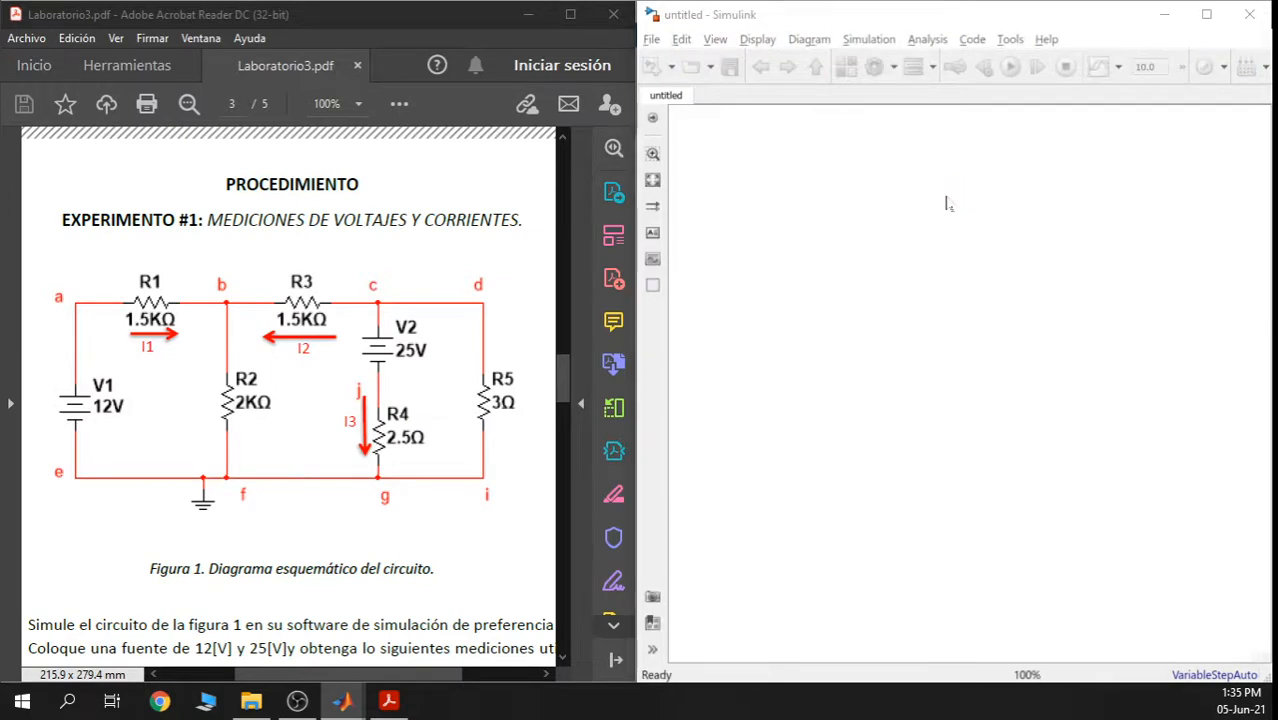
left_click_drag(836, 361, 562, 24)
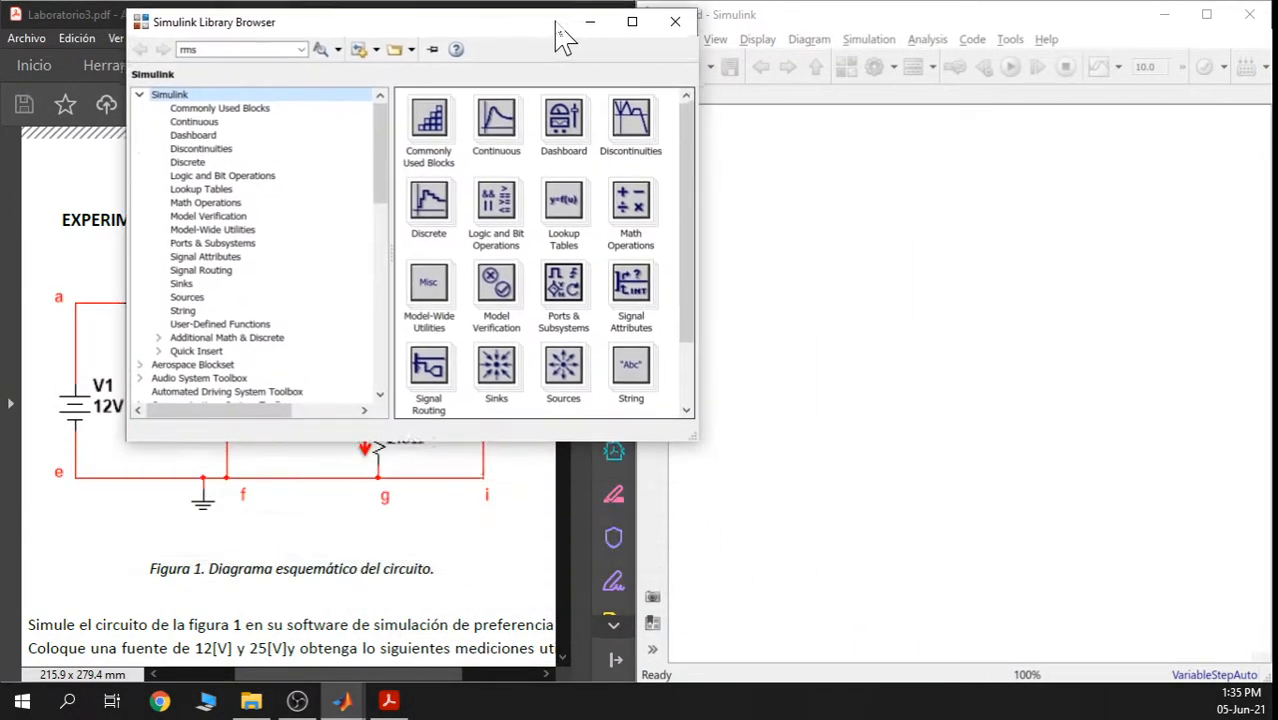
Add a powergui block to the model's upper-left area from Simscape/Power Systems/Specialized Technology/Fundamental Blocks
left_click_drag(380, 150, 380, 335)
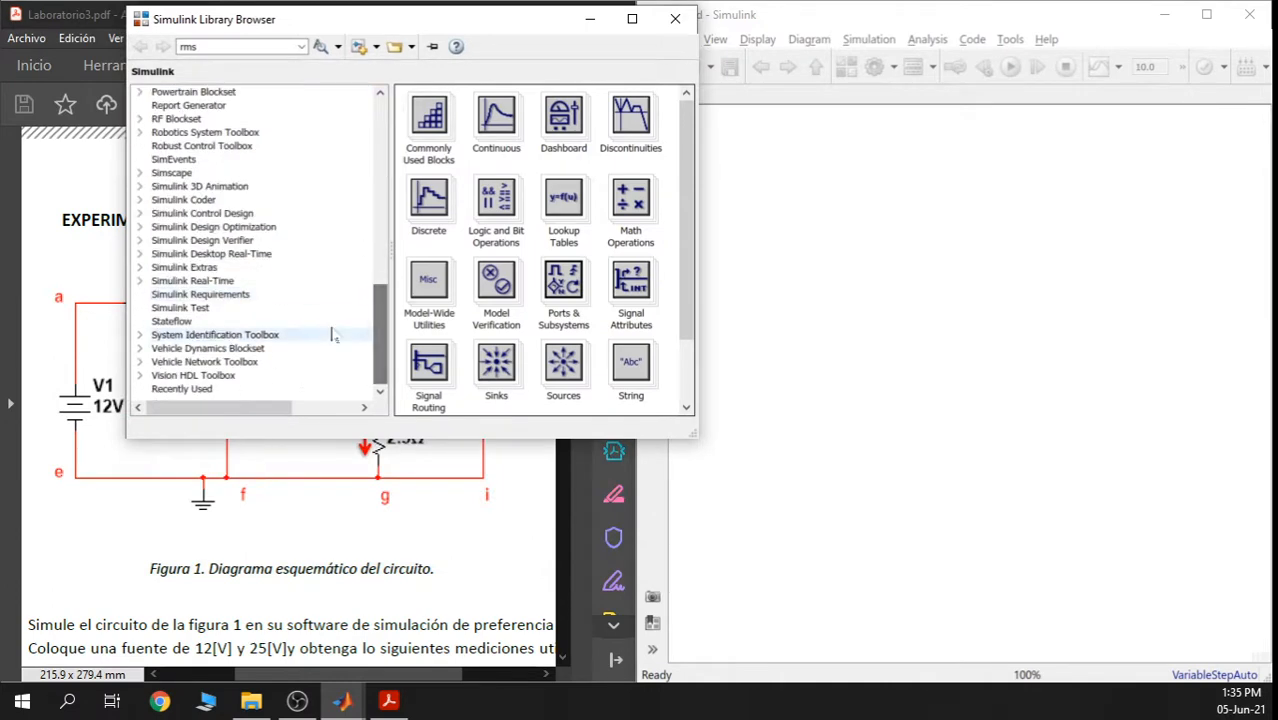
double_click(172, 172)
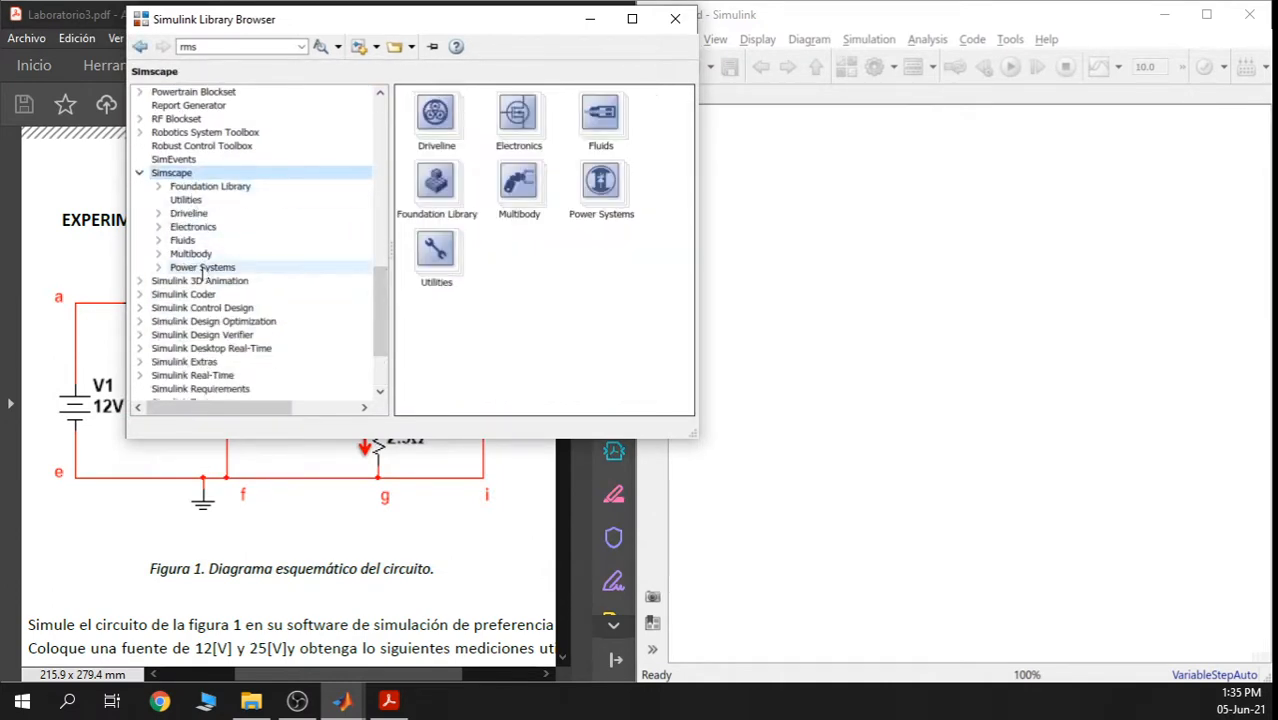
double_click(201, 268)
double_click(242, 294)
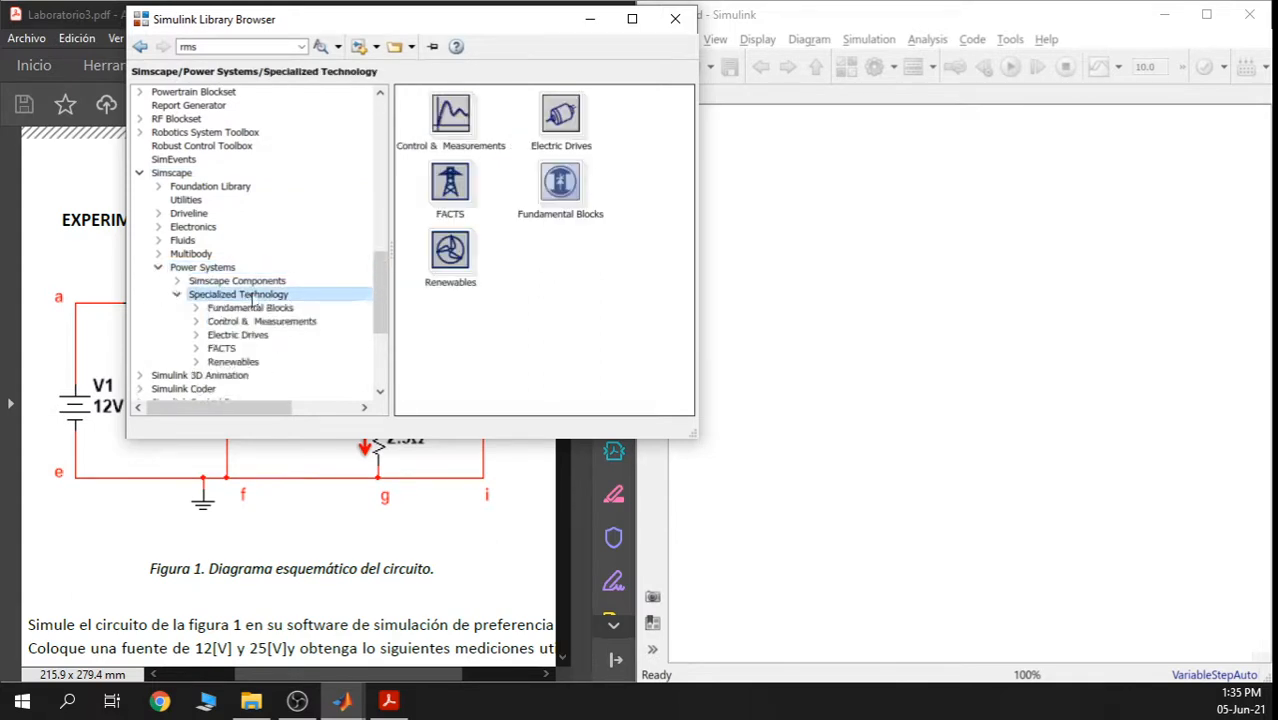
double_click(252, 308)
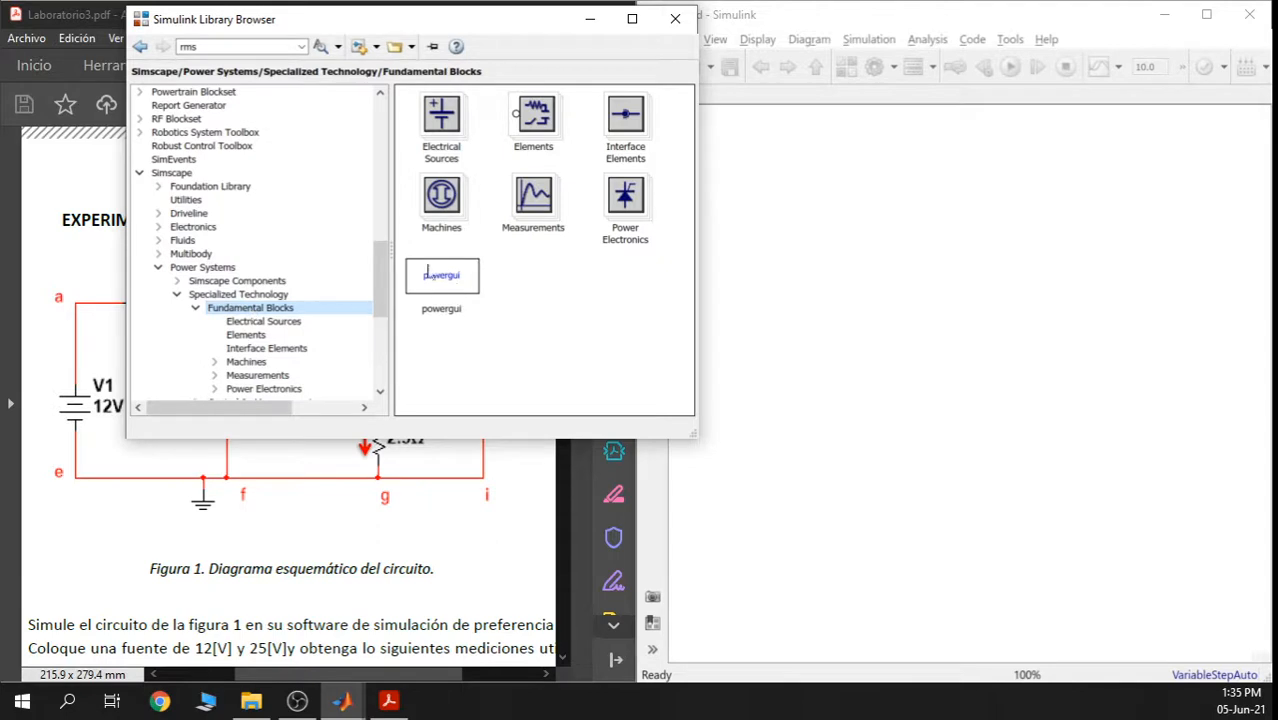
left_click_drag(427, 274, 763, 148)
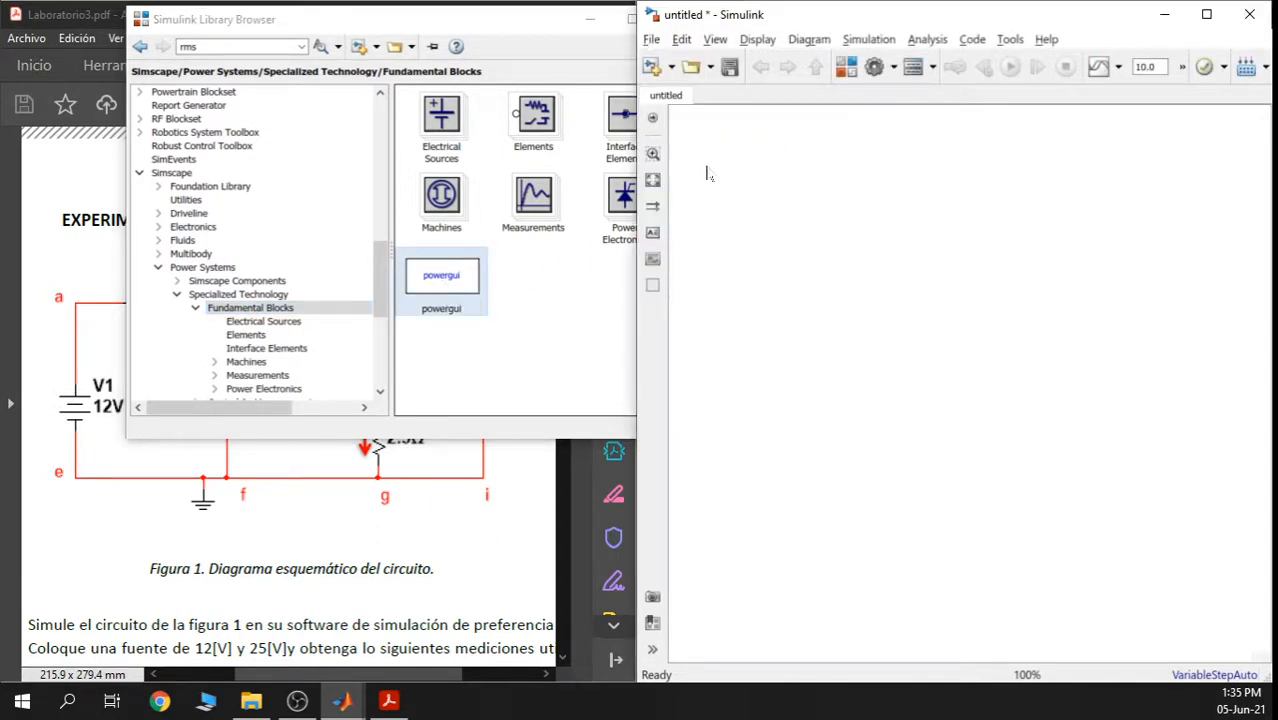
Add two DC Voltage Source blocks from the Electrical Sources library, one left of centre and one at the upper right of the model
left_click(520, 276)
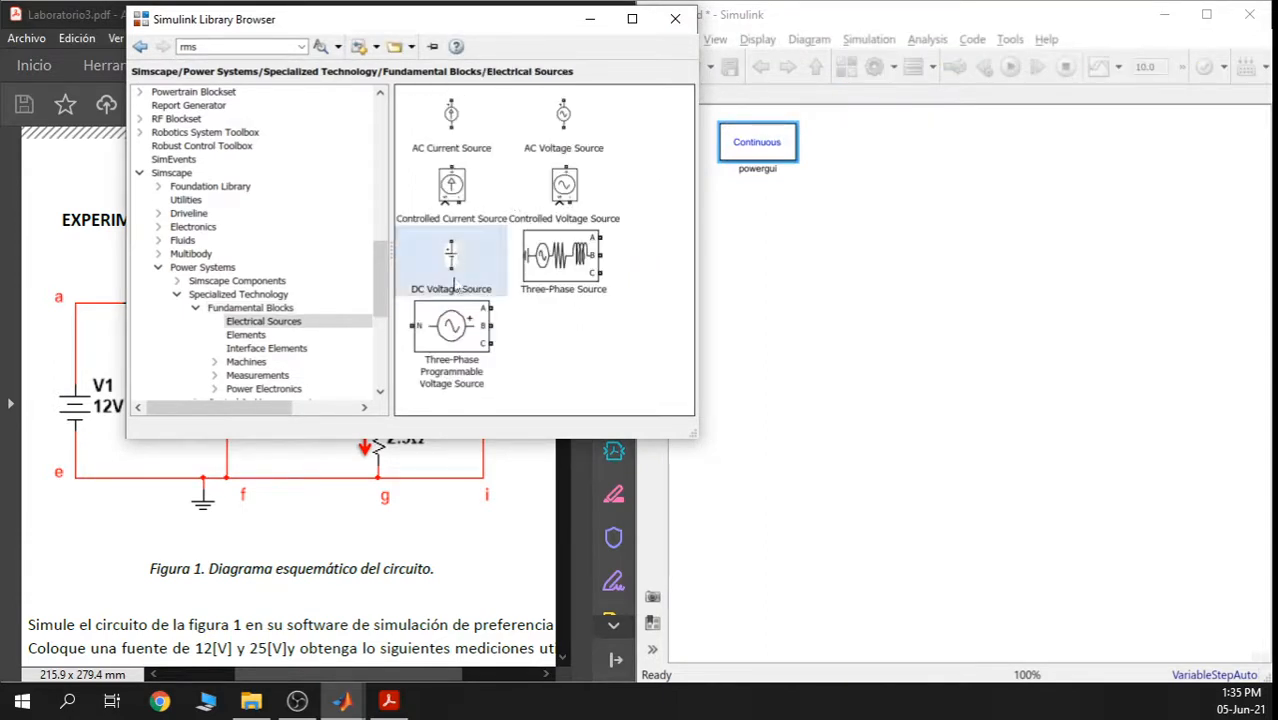
left_click_drag(451, 258, 869, 307)
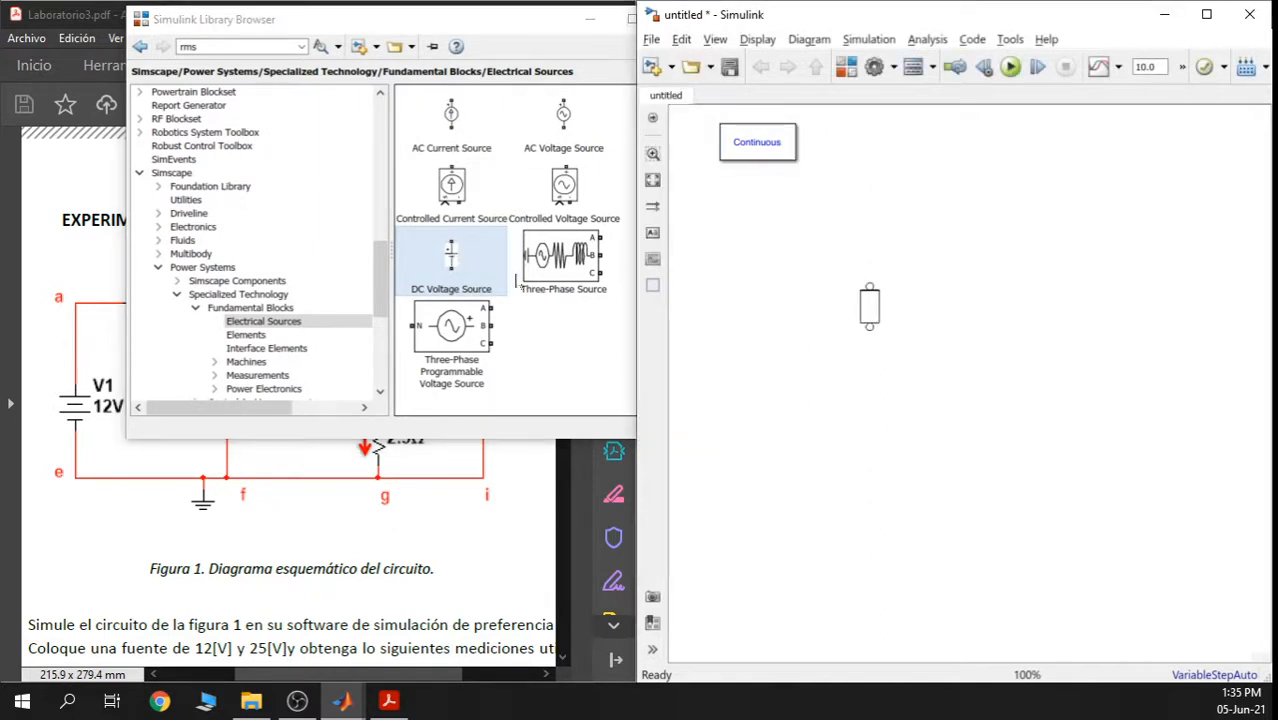
left_click(449, 256)
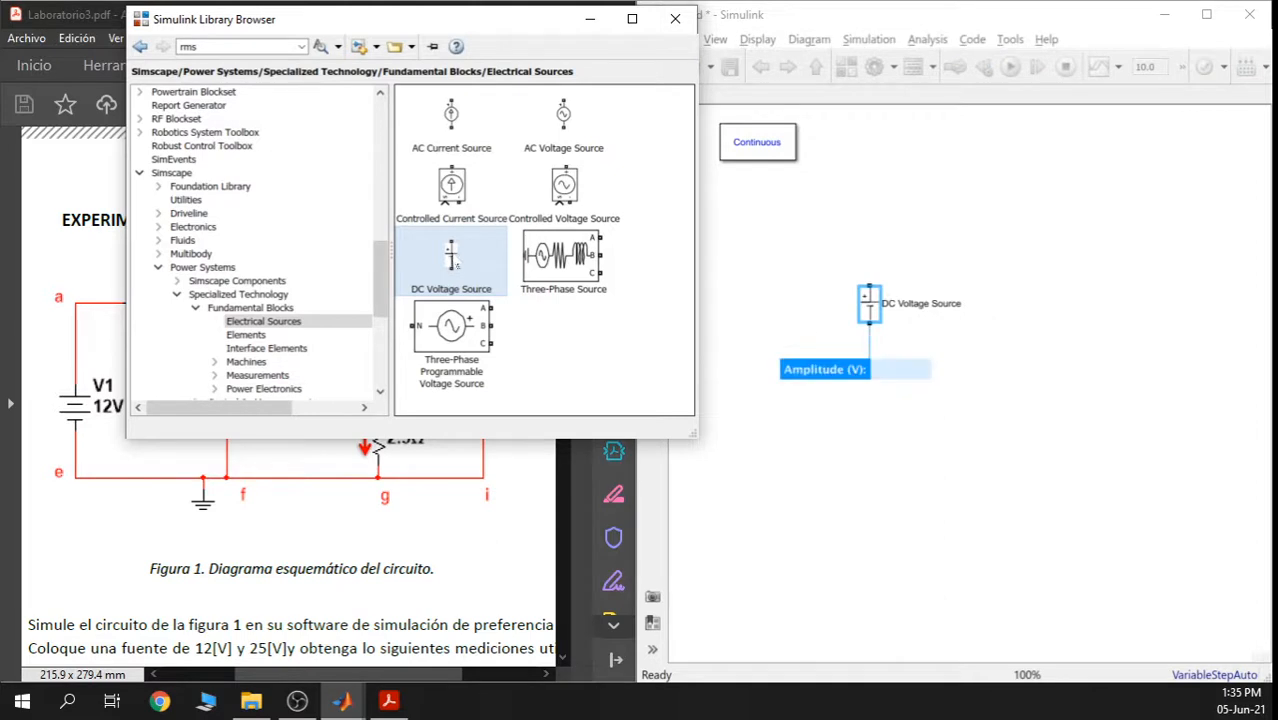
left_click_drag(453, 258, 1119, 220)
Add a Series RLC Branch block from the Elements library to the model, between and below the two voltage sources
left_click_drag(381, 263, 381, 291)
left_click(245, 227)
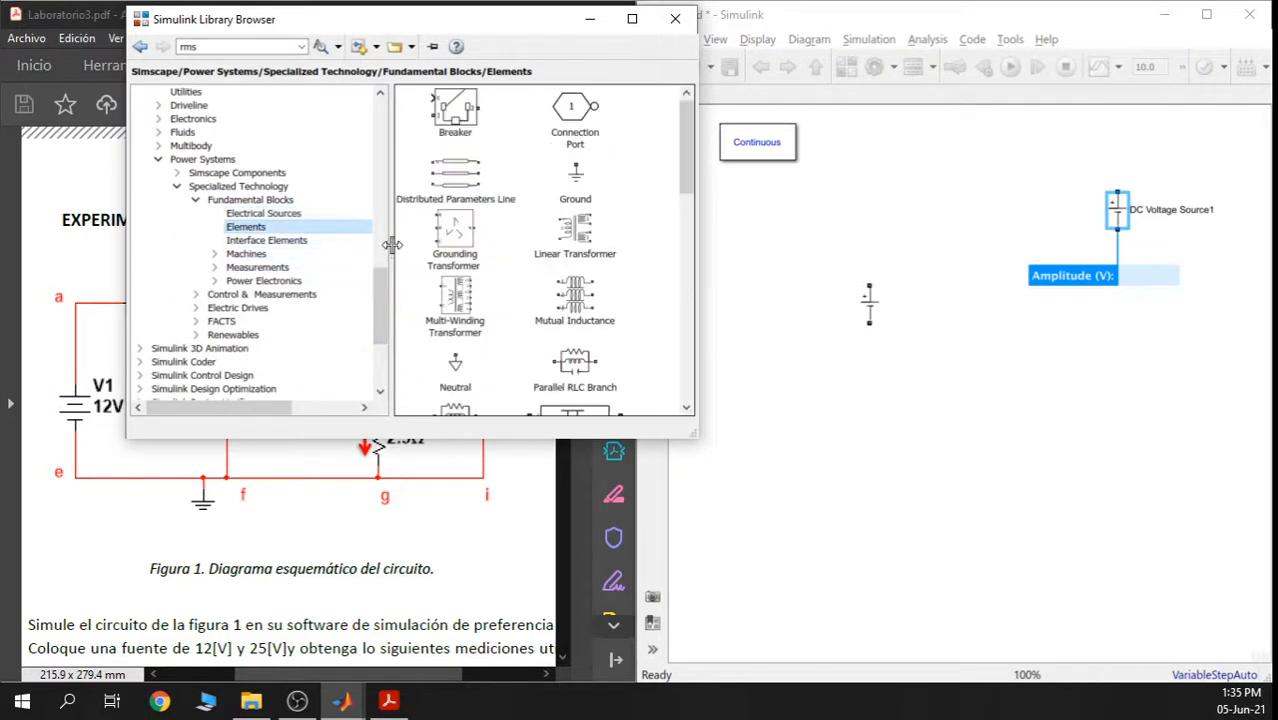
left_click_drag(693, 148, 693, 220)
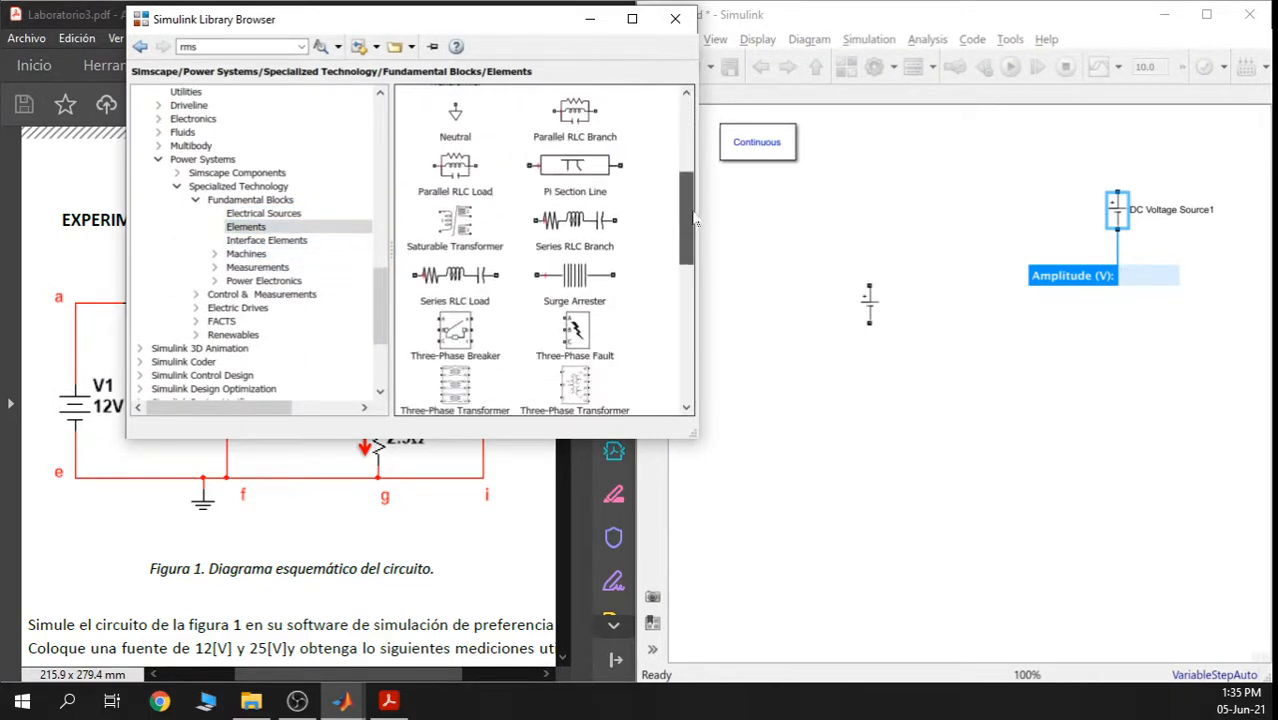
left_click_drag(578, 232, 1025, 365)
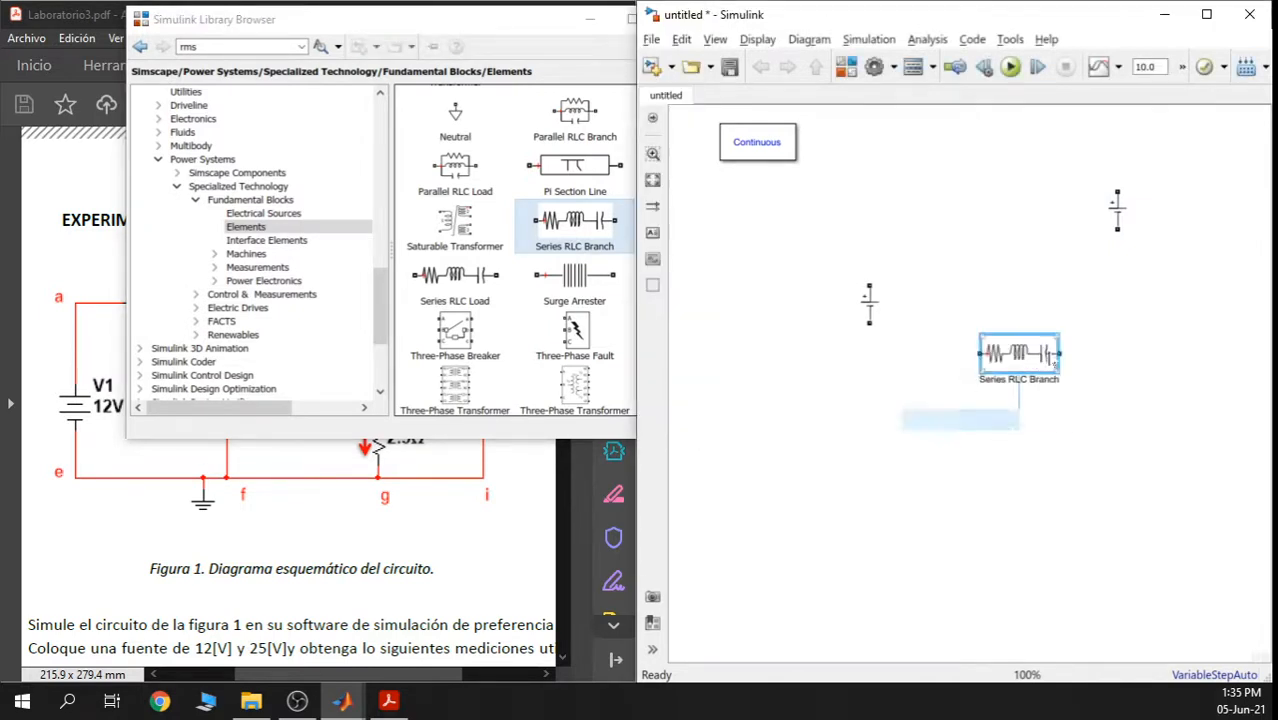
Add a Ground block from the Elements library to the model, below and left of the first voltage source
left_click(580, 195)
scroll(578, 194, "up", 5)
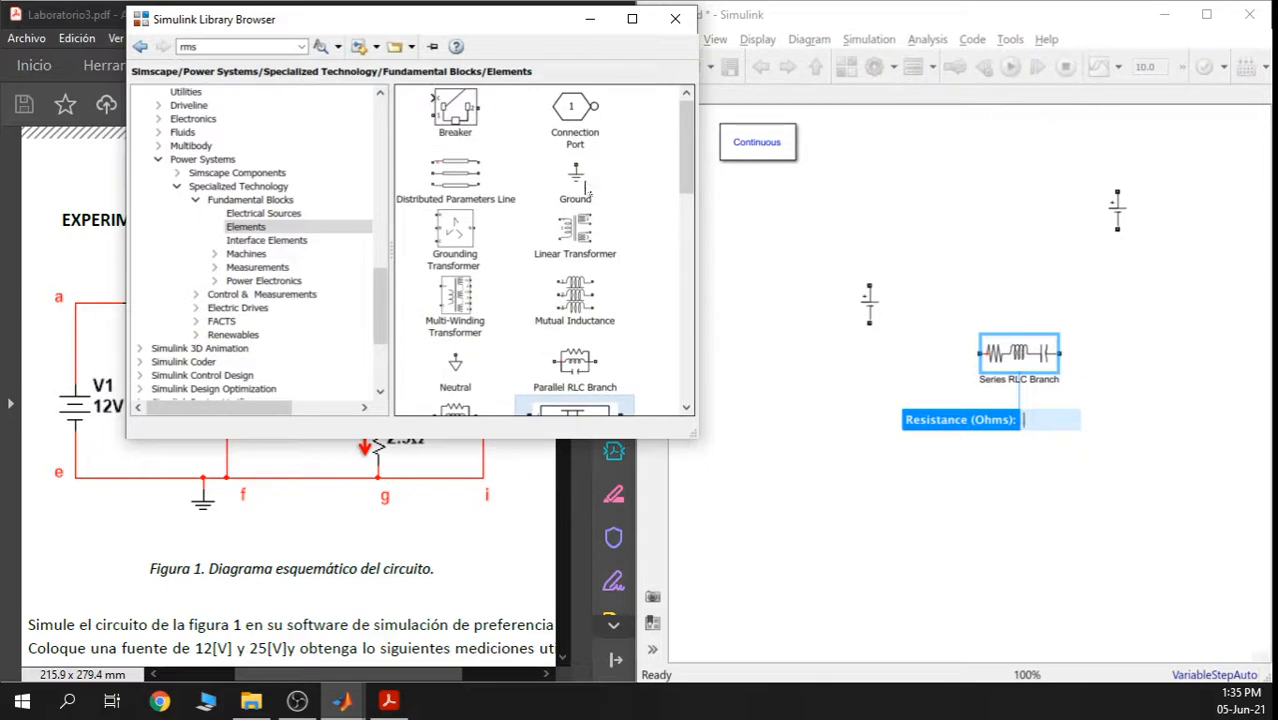
left_click(585, 188)
left_click_drag(591, 192, 836, 412)
Set the Series RLC Branch block's branch type to R and its resistance to the variable R1
left_click(1030, 355)
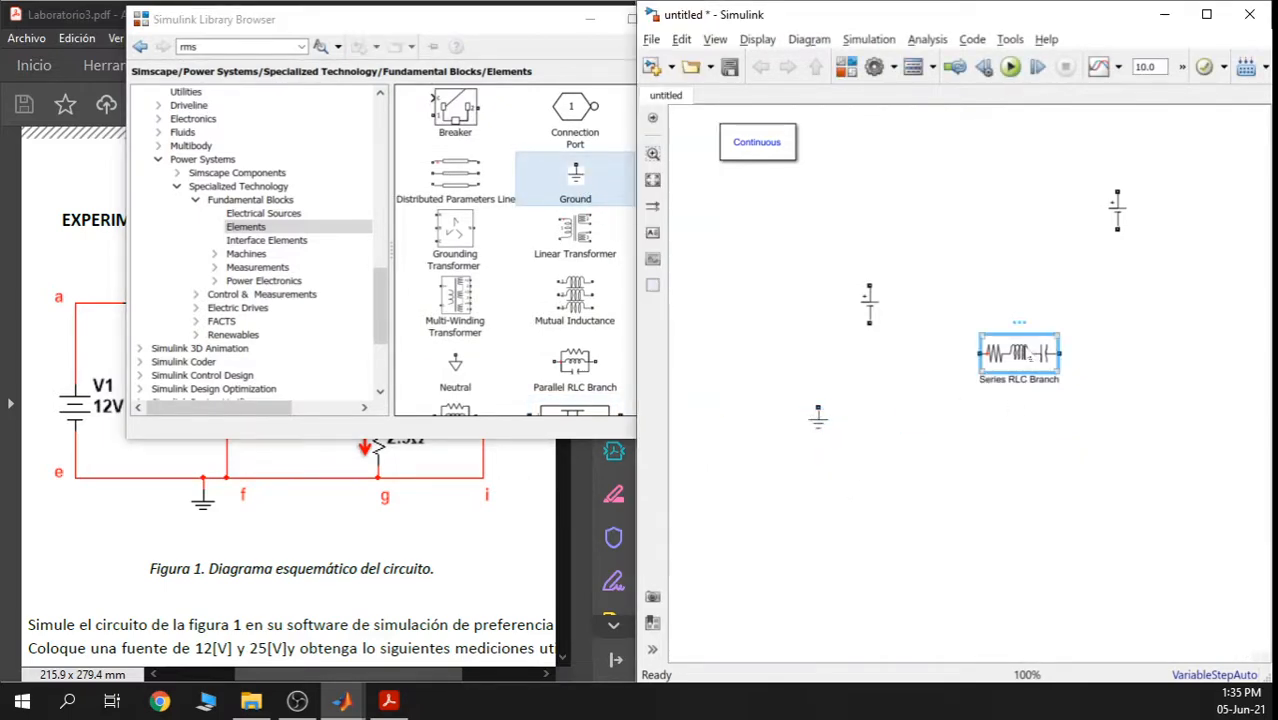
double_click(1030, 352)
left_click(750, 281)
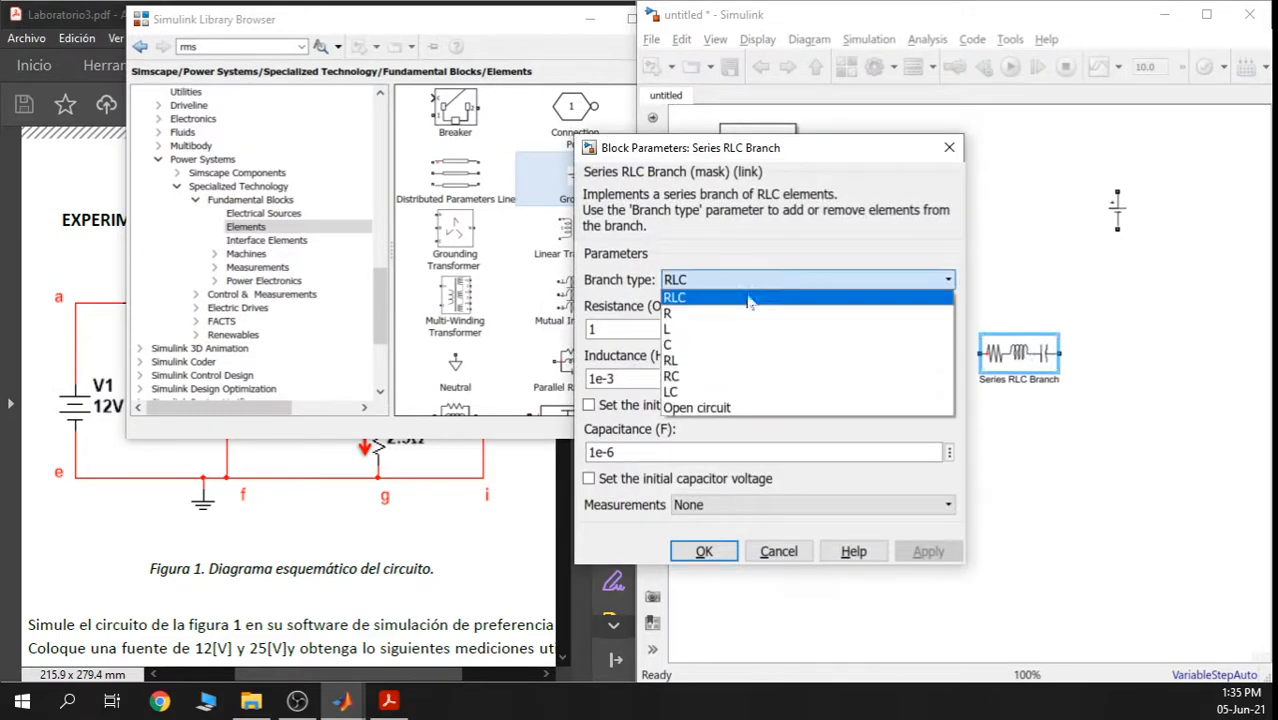
left_click(704, 315)
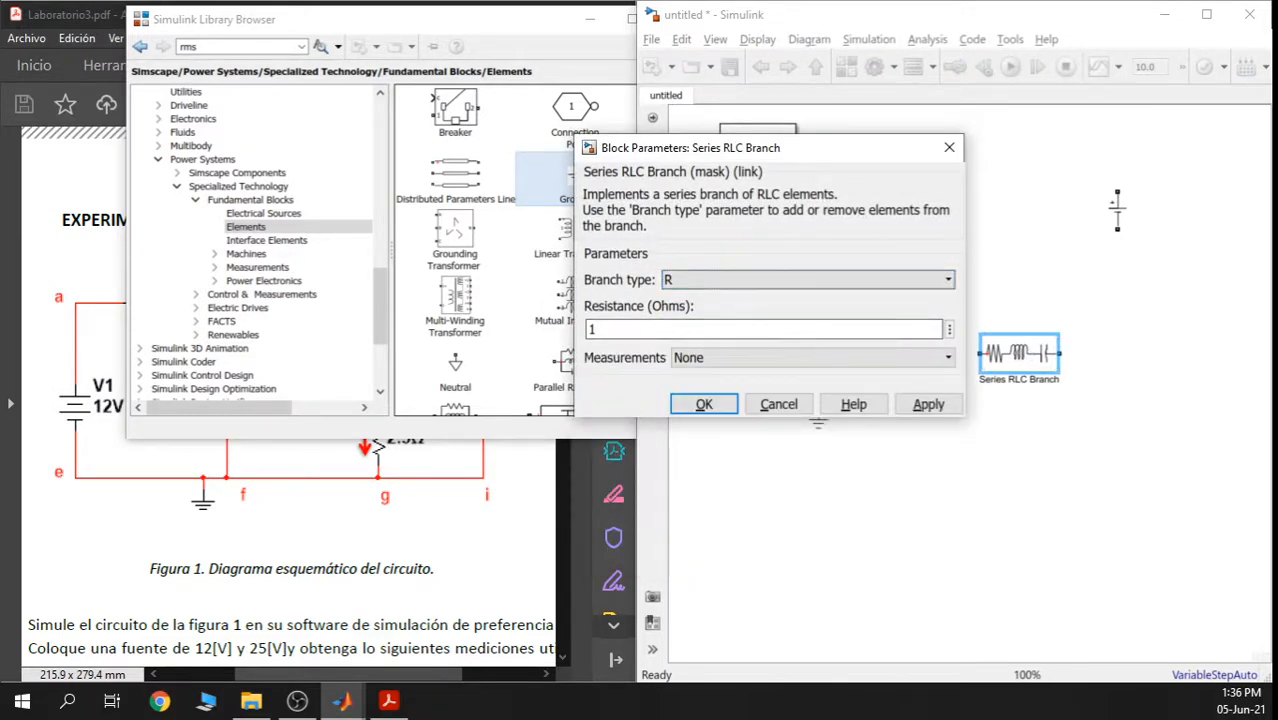
key("Tab")
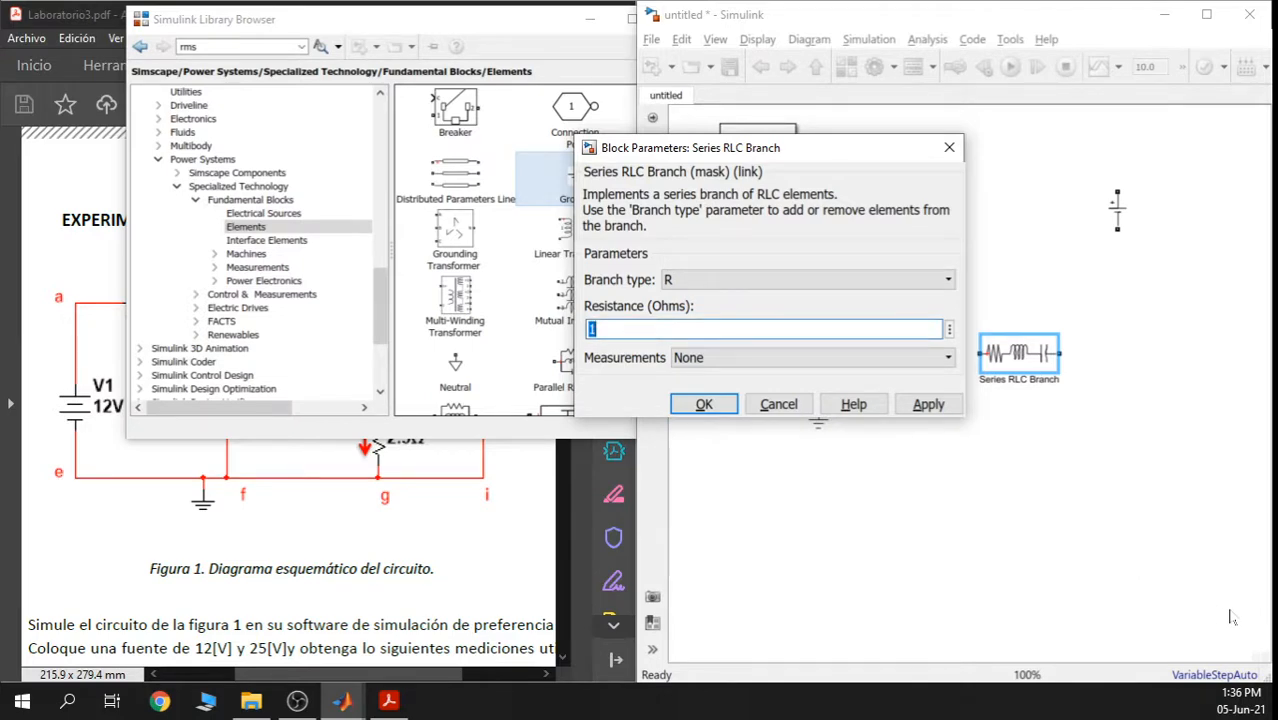
type("r")
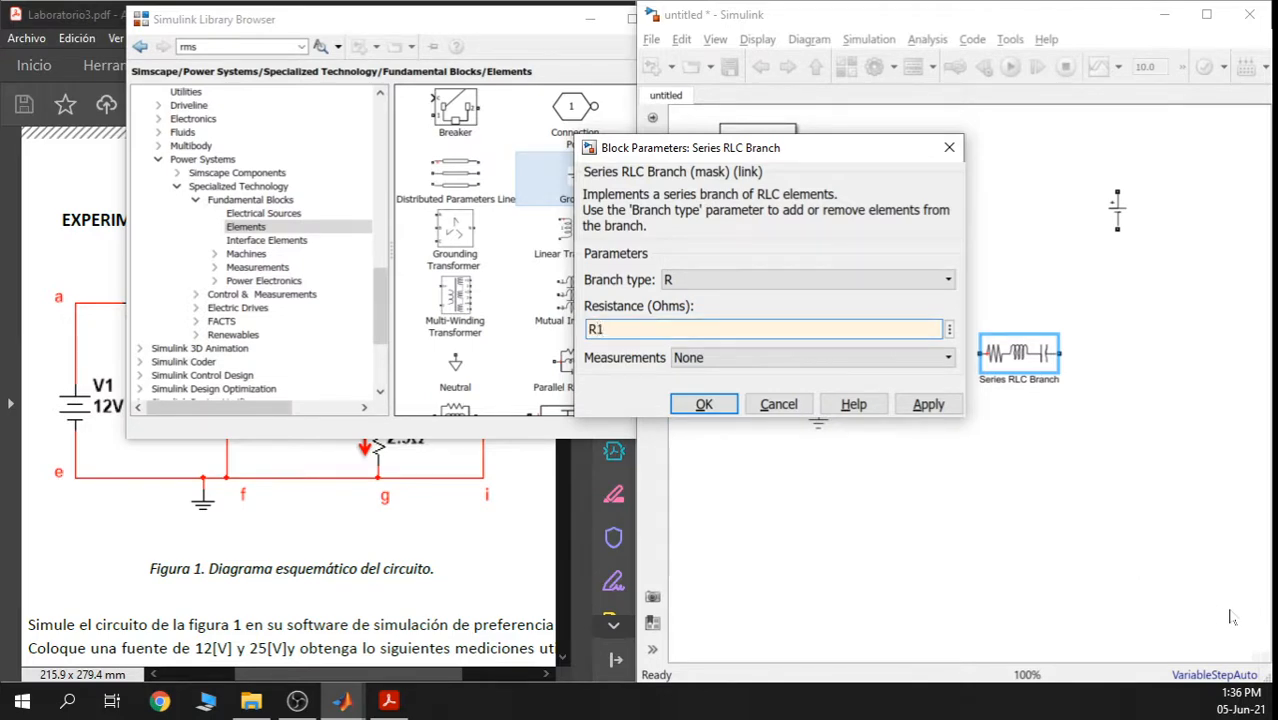
key("Return")
left_click(1072, 482)
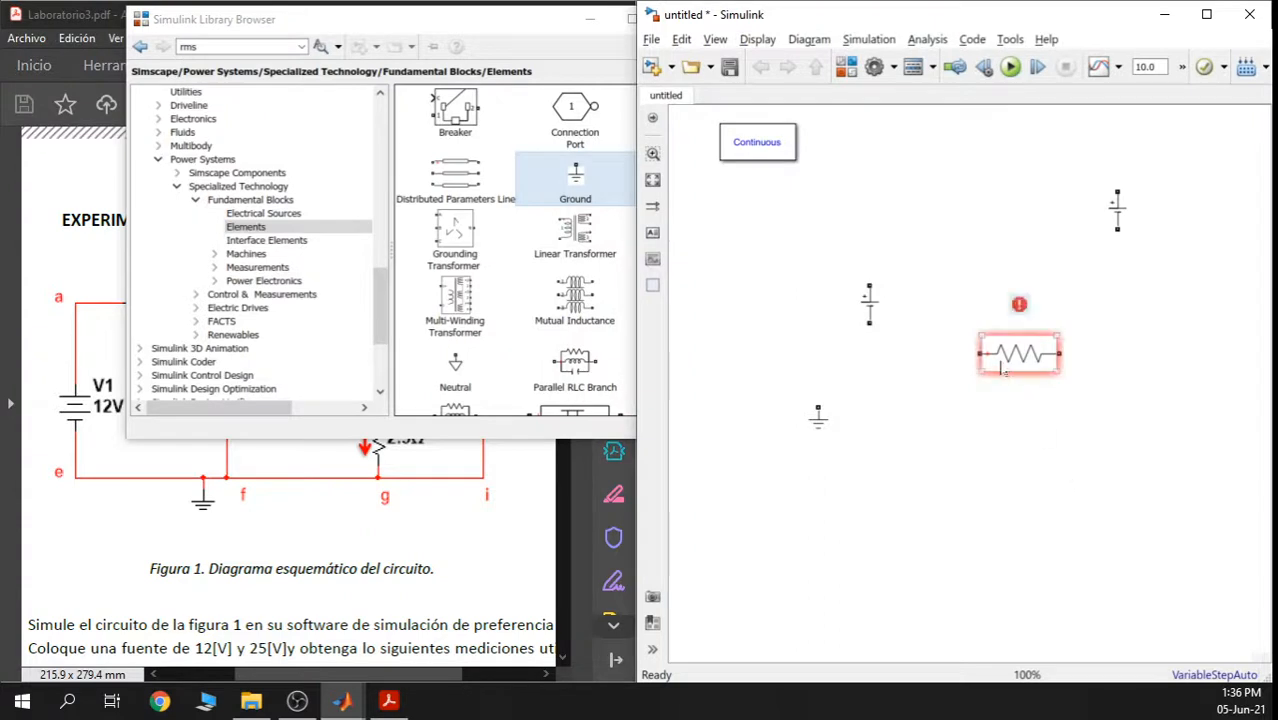
Examine the flagged resistor block up close and review its resistance parameter without changing it
scroll(1002, 363, "up", 3)
left_click_drag(1101, 430, 968, 393)
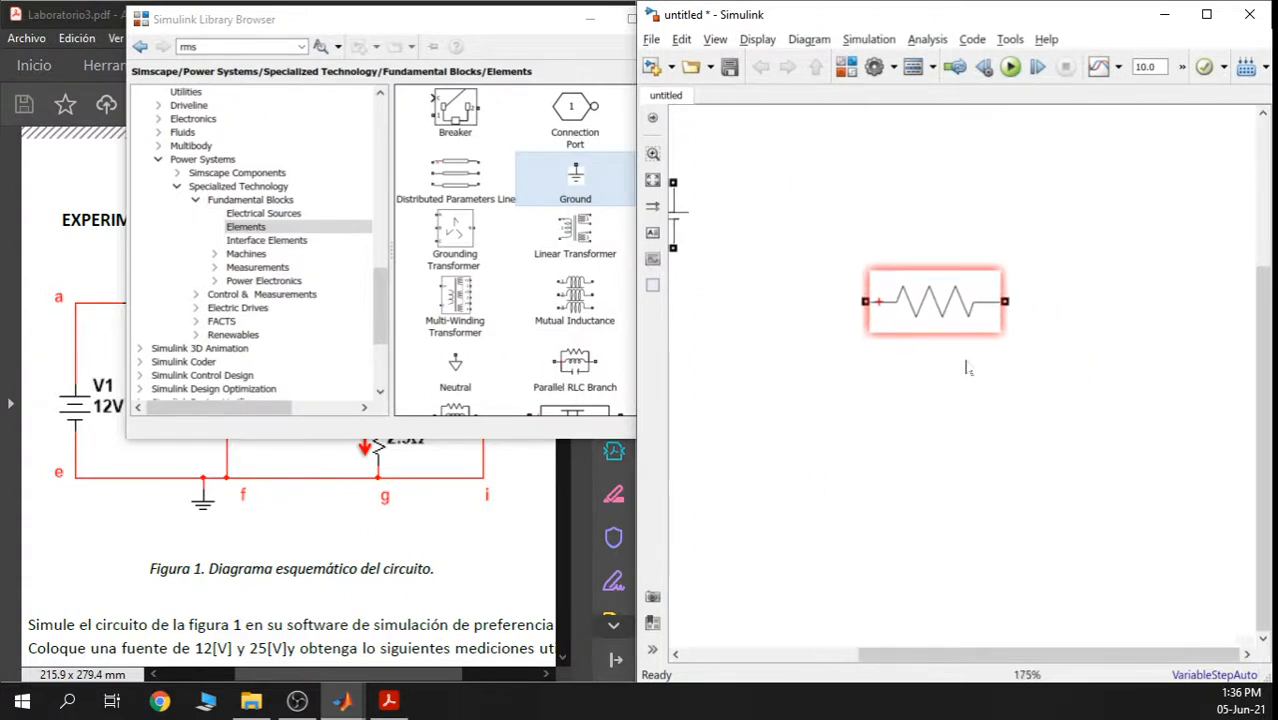
left_click(951, 306)
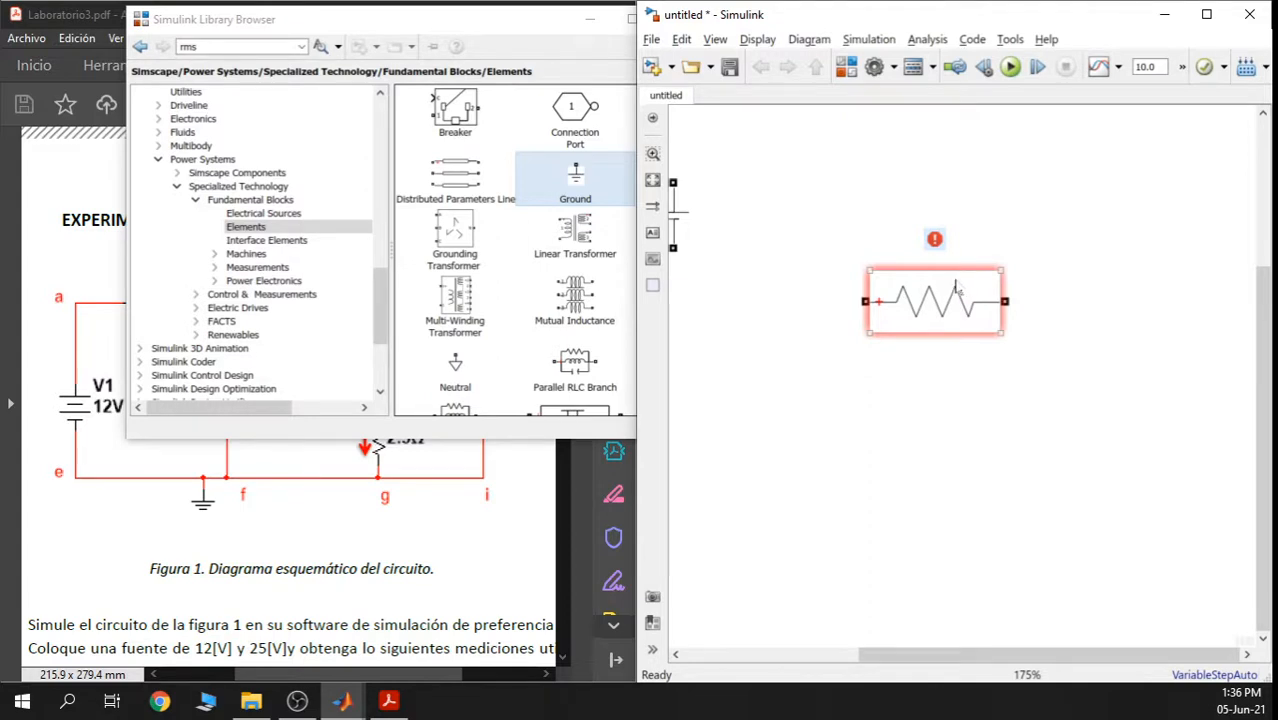
double_click(934, 282)
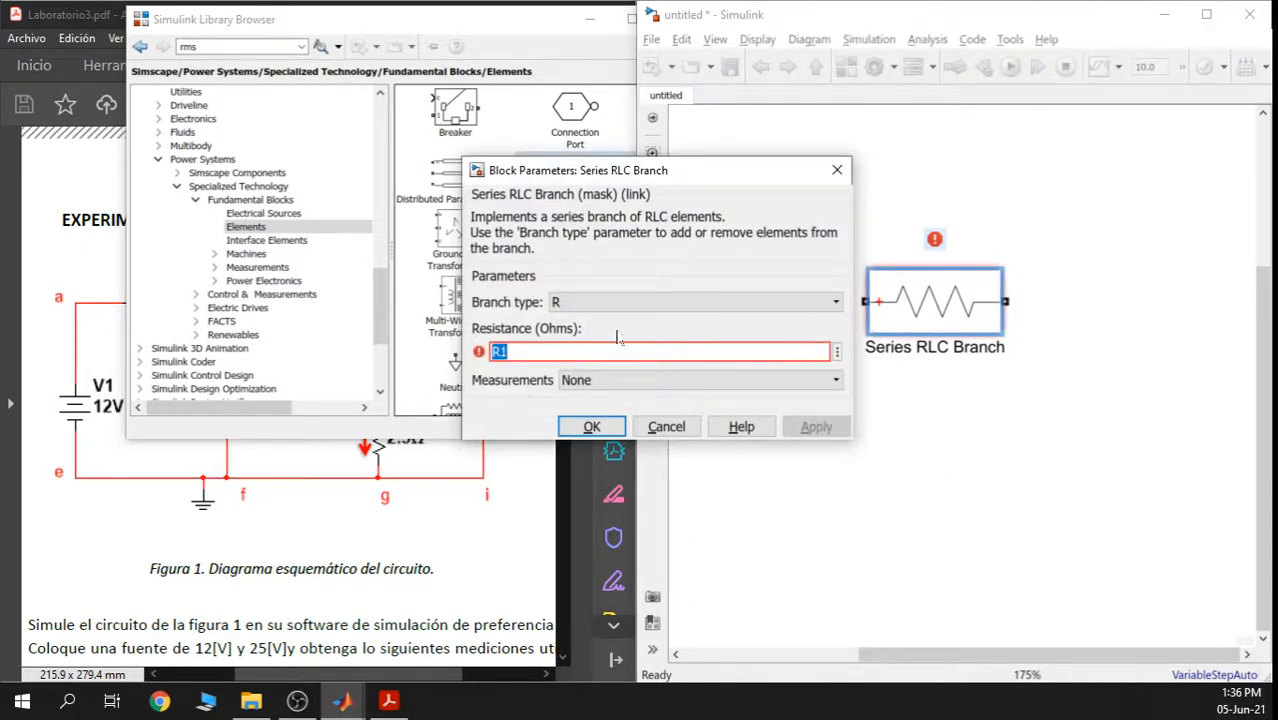
left_click(592, 426)
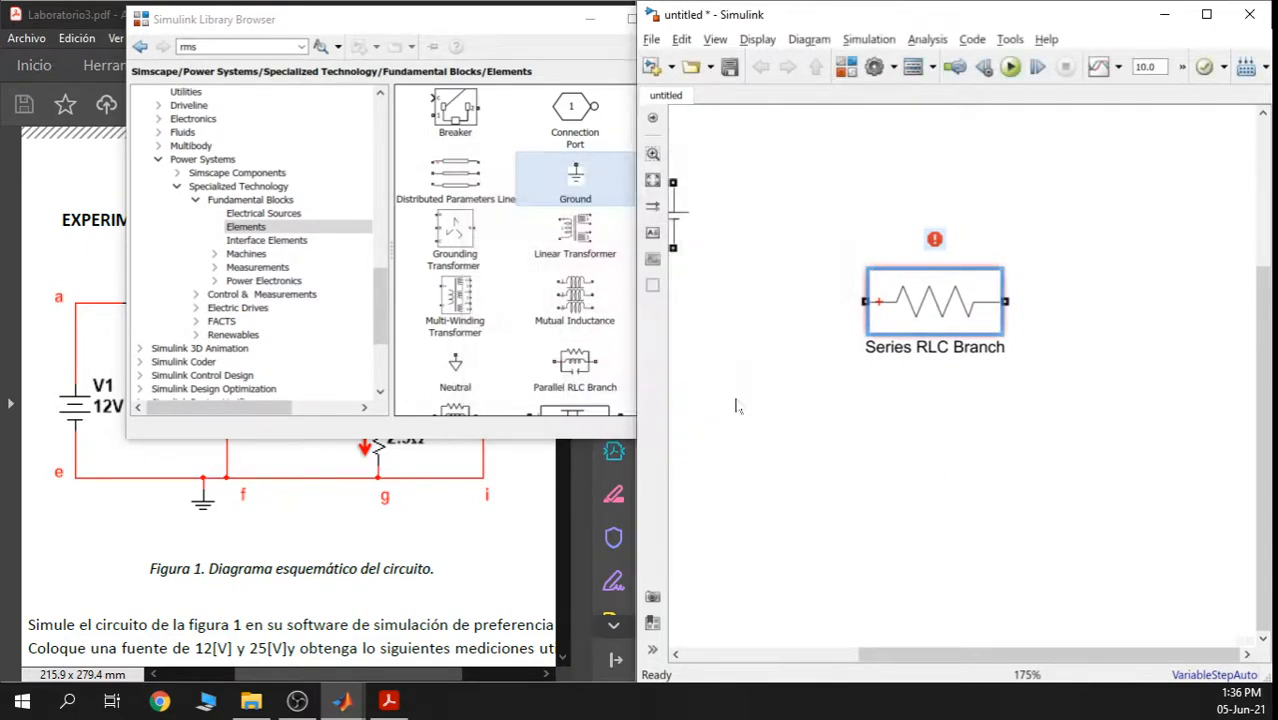
scroll(968, 406, "down", 3)
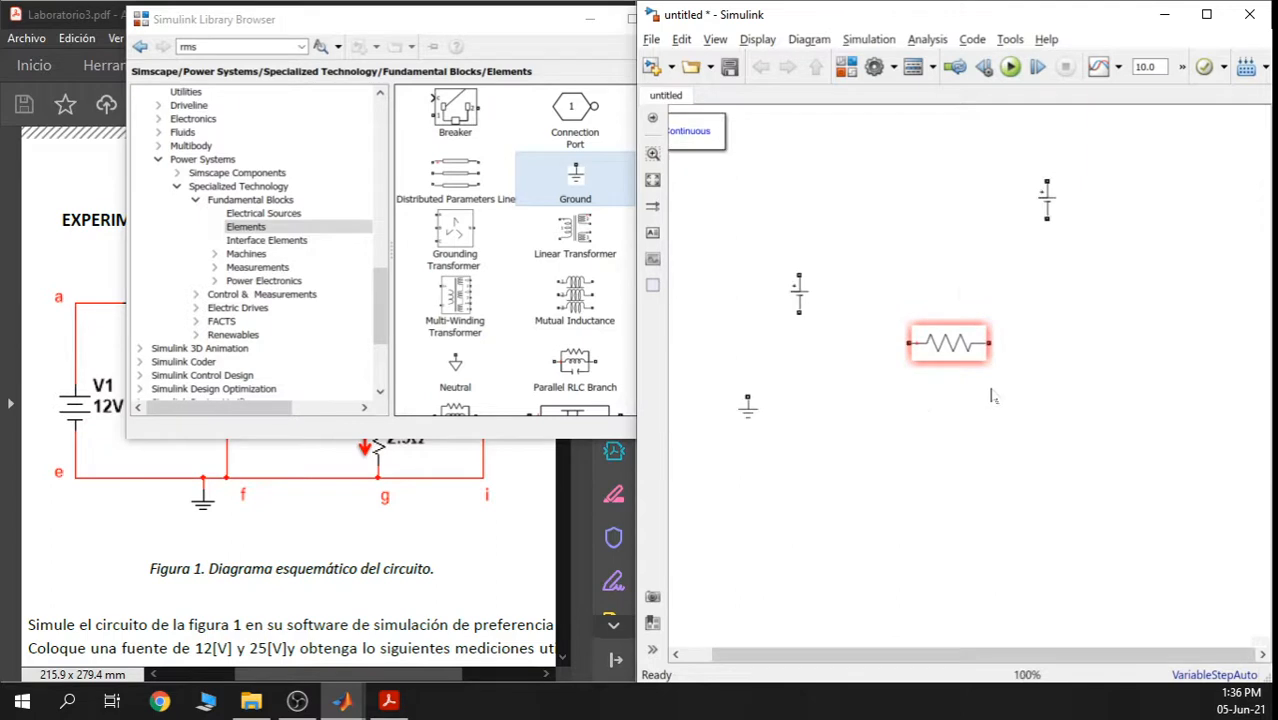
Rename the resistor block as R1
left_click(958, 345)
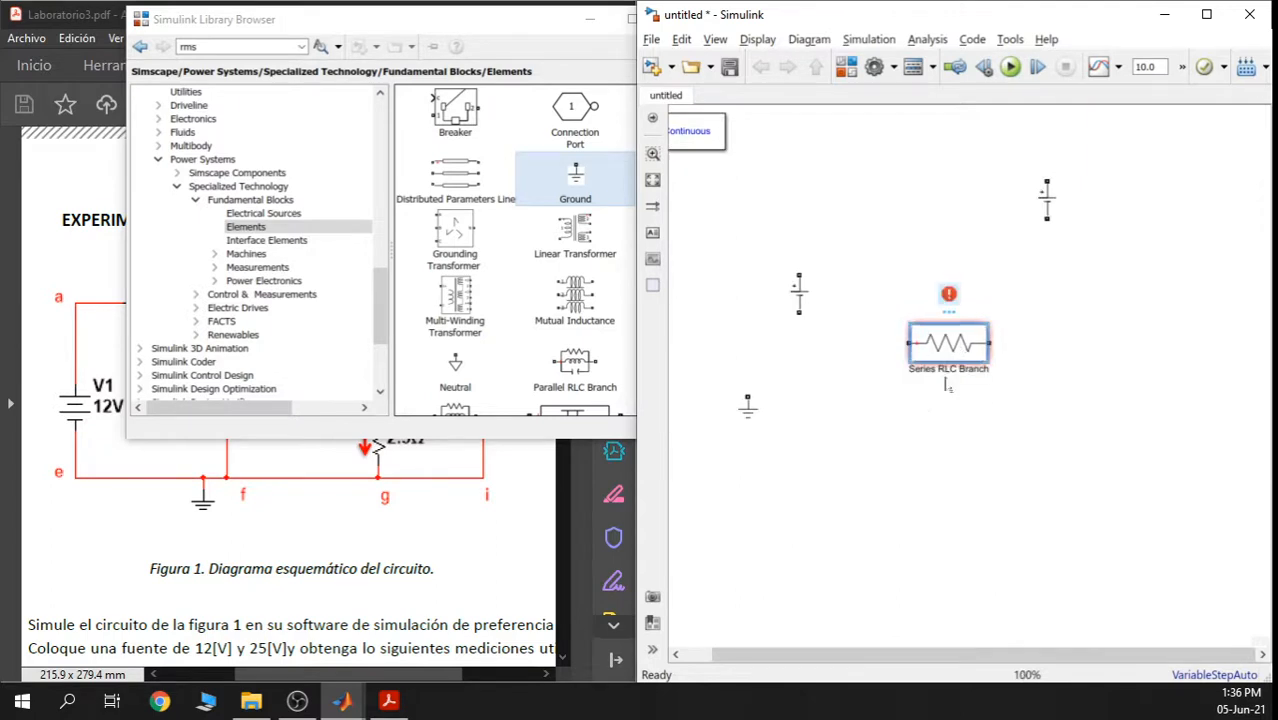
double_click(948, 370)
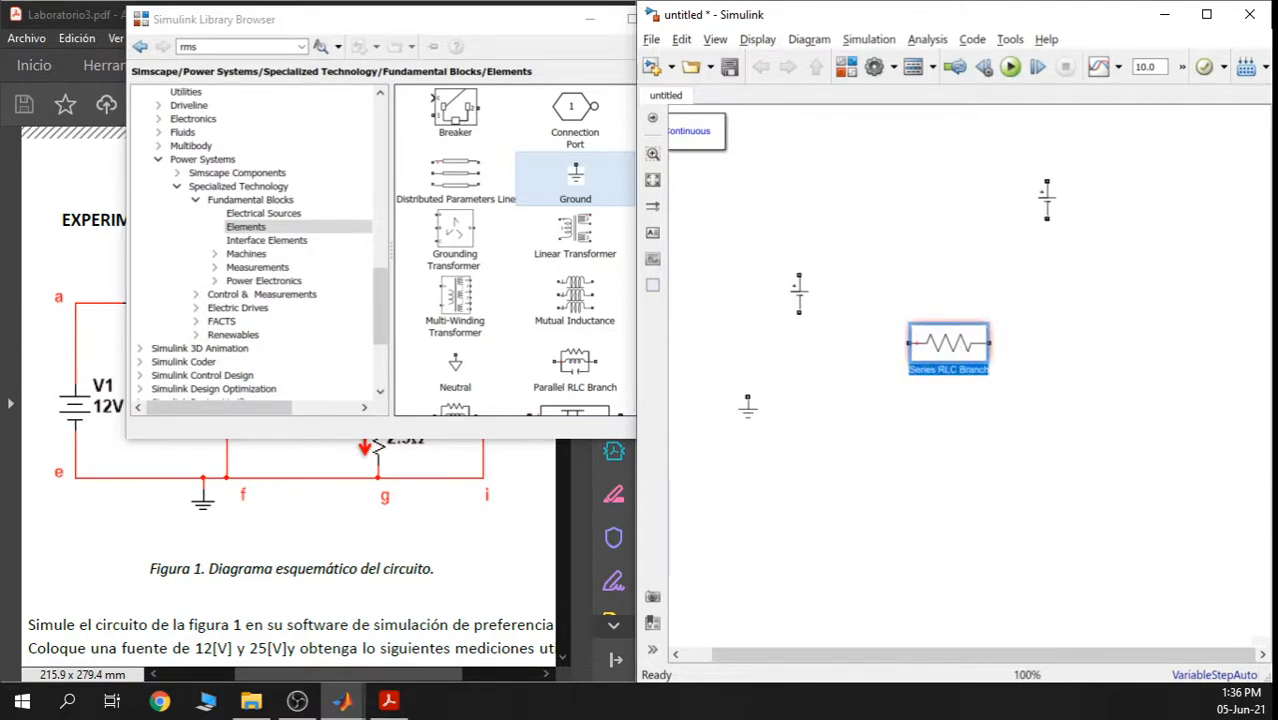
type("R1")
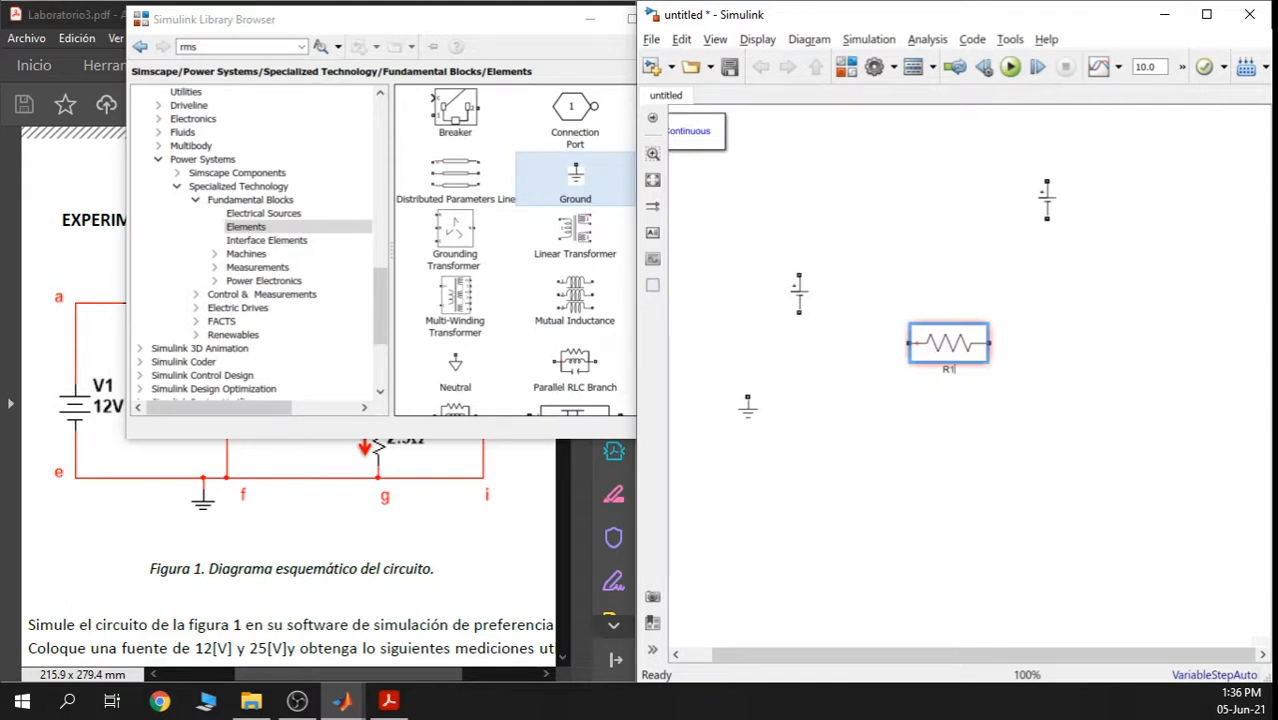
left_click(1053, 406)
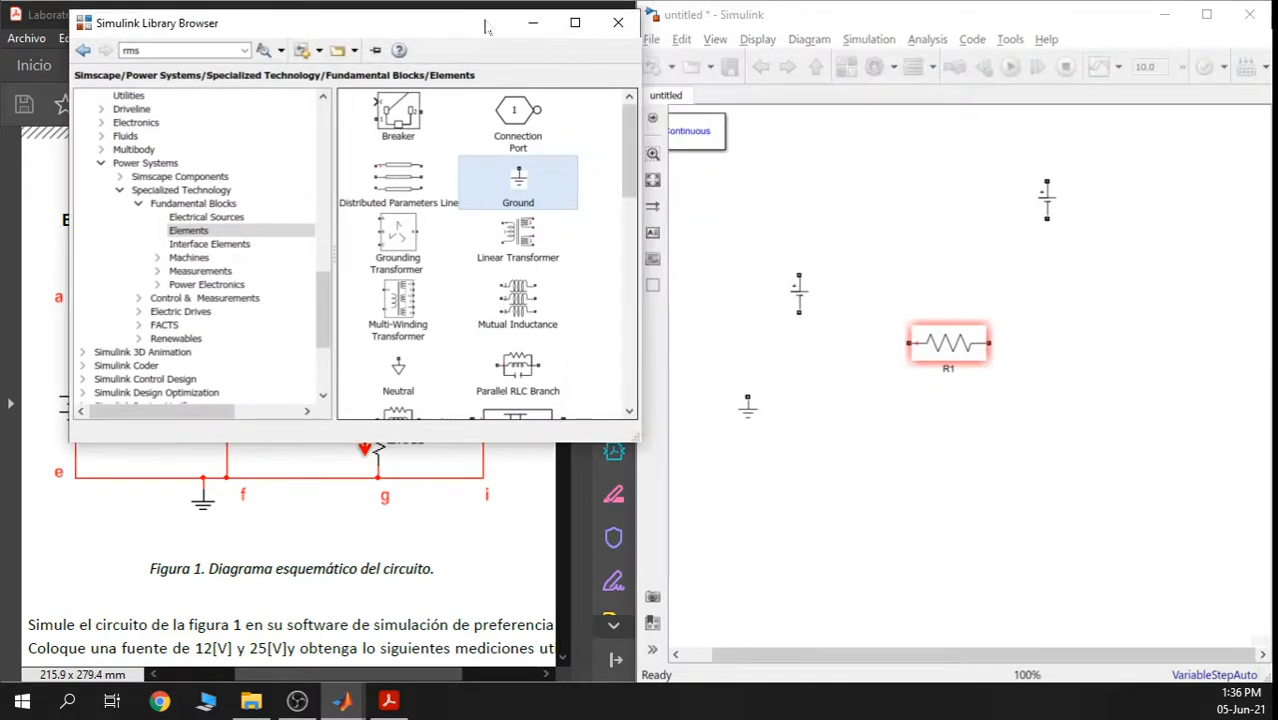
Make four copies of the R1 resistor block and stack them in a column to the right of the original
left_click(590, 19)
scroll(770, 428, "down", 1)
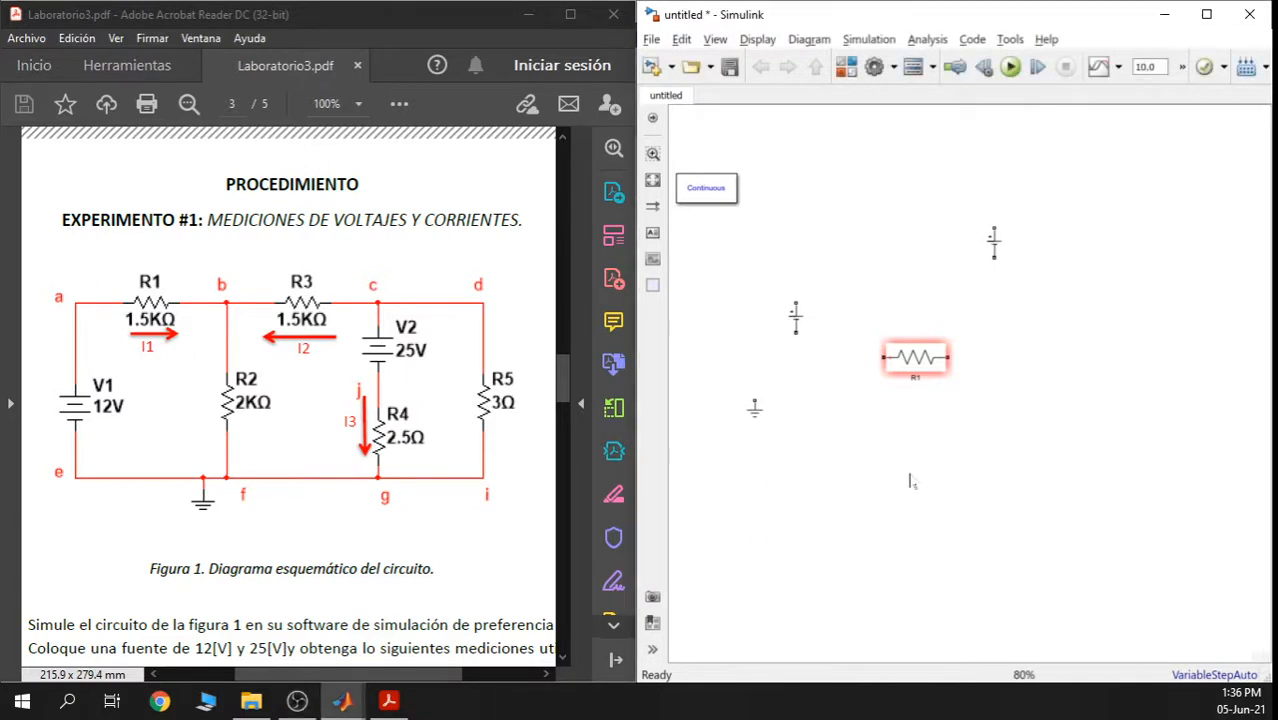
left_click(915, 365)
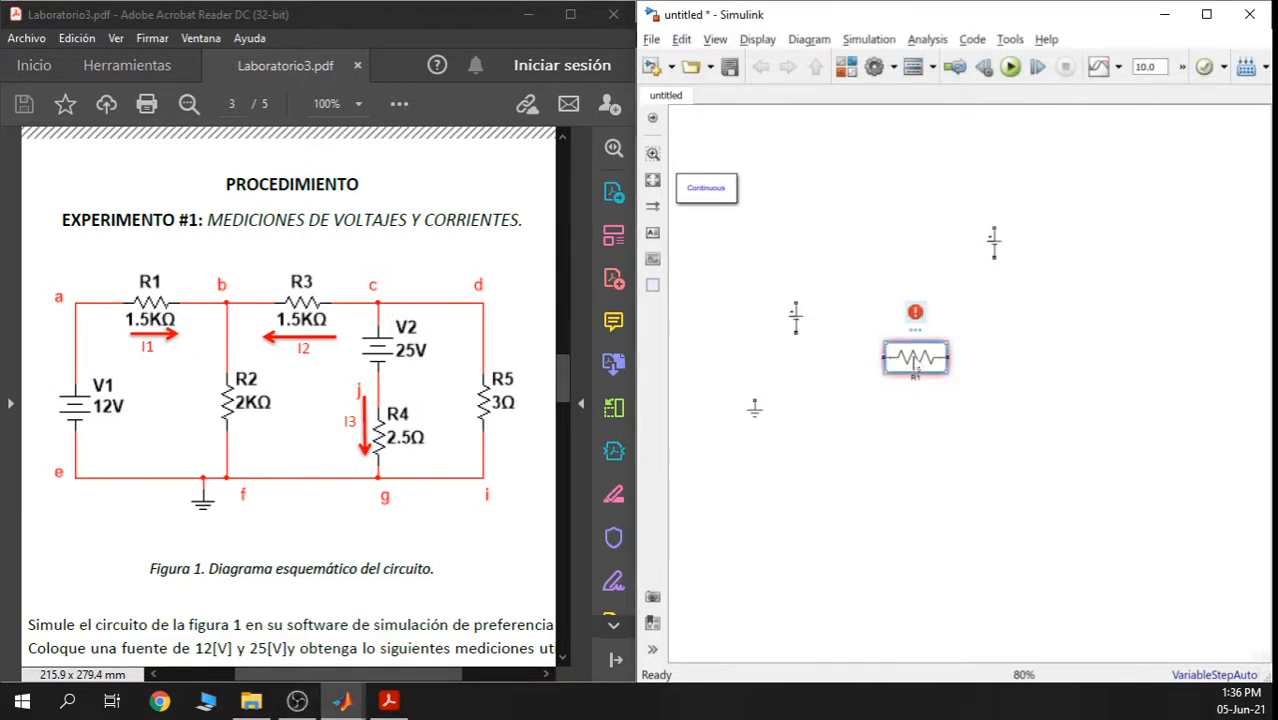
left_click(930, 445)
key("ctrl+v")
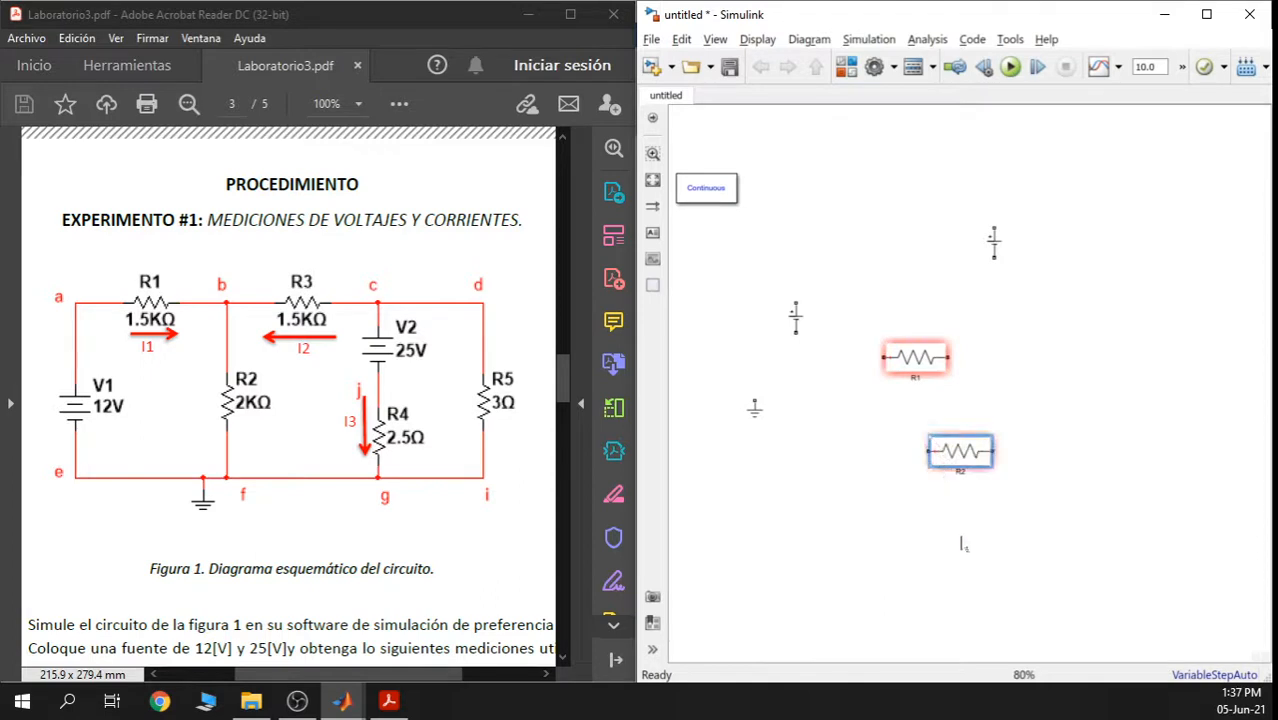
key("ctrl+v")
key("ctrl+v")
key("ctrl+v")
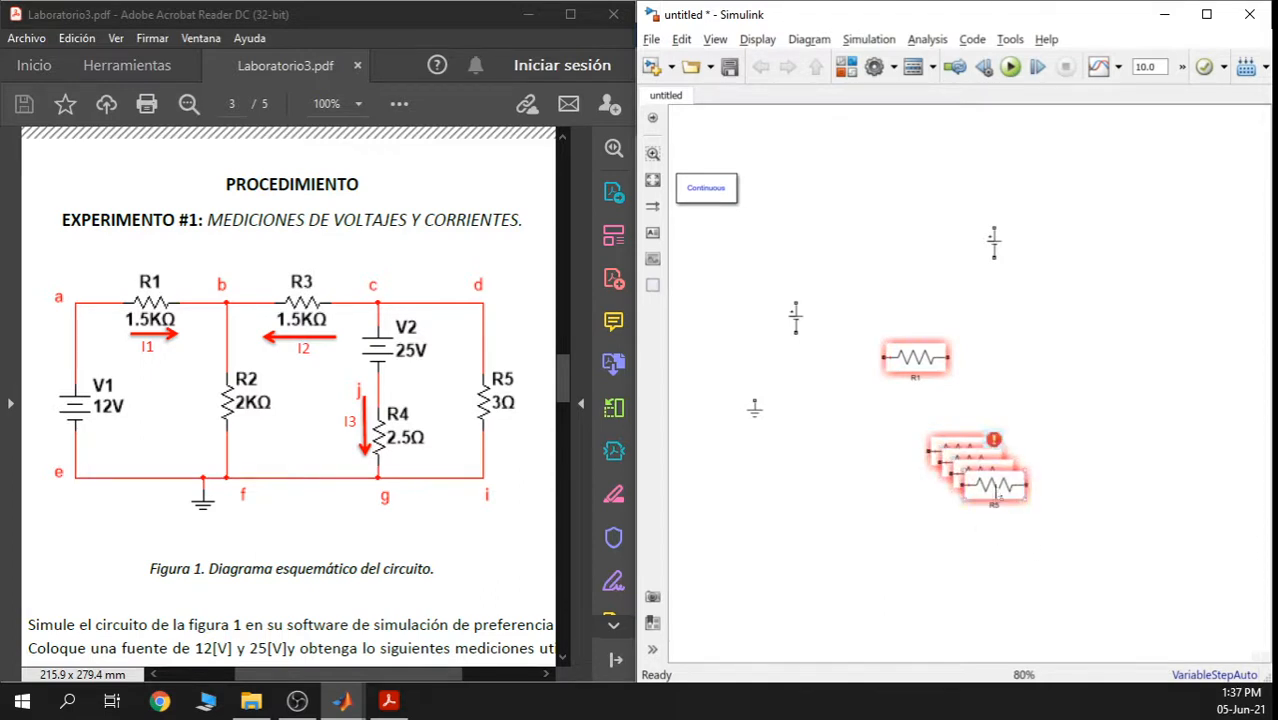
left_click_drag(994, 487, 1140, 442)
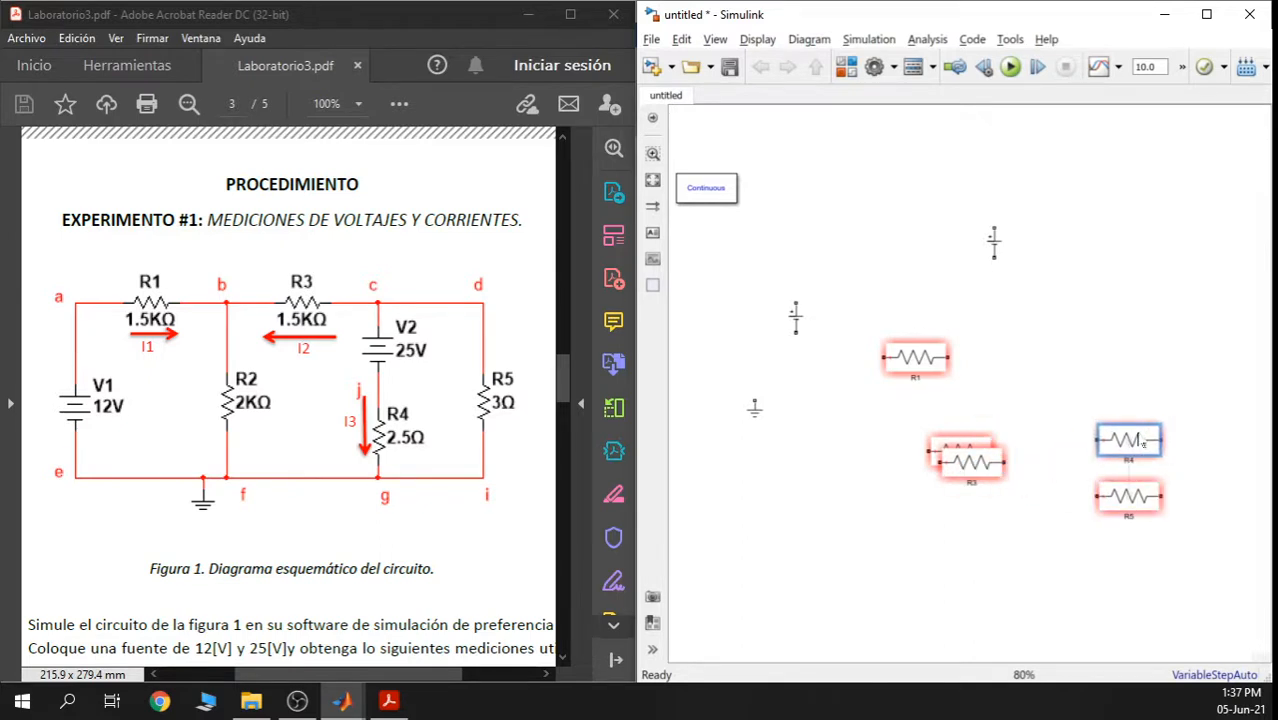
left_click_drag(978, 462, 1121, 343)
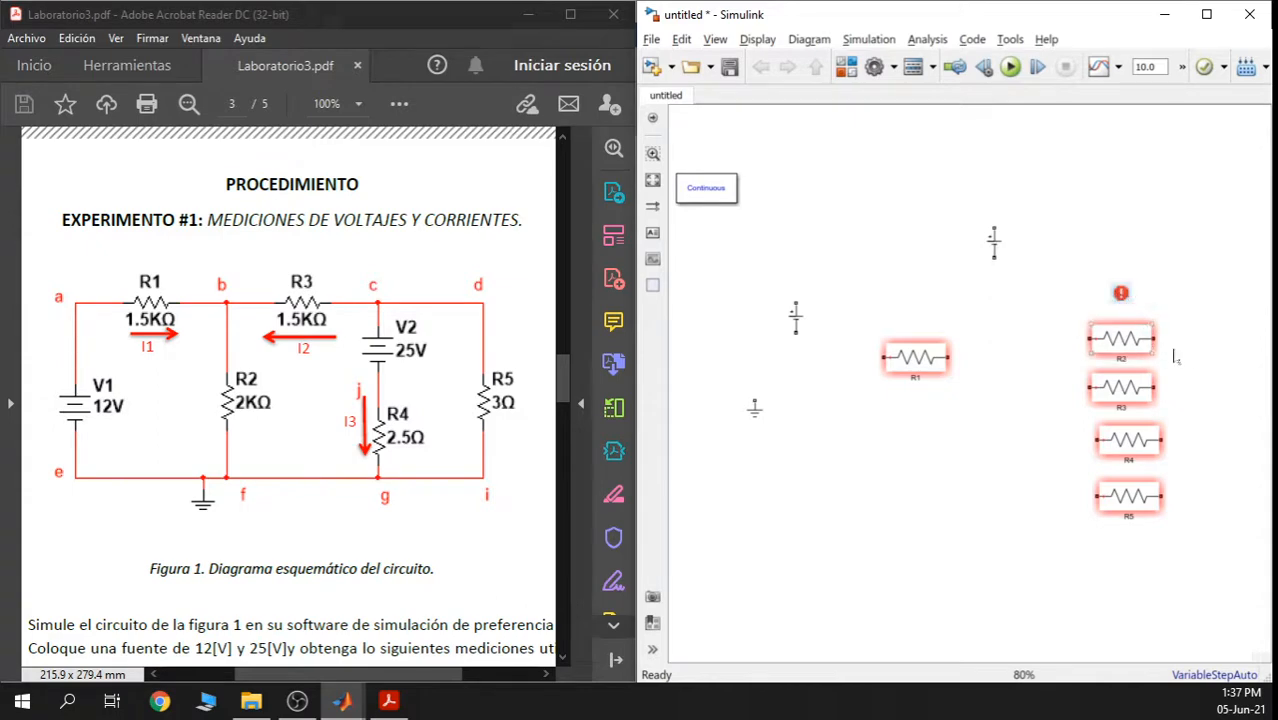
Set the resistance of the R2 block to the variable R2
scroll(1090, 355, "up", 4)
double_click(942, 230)
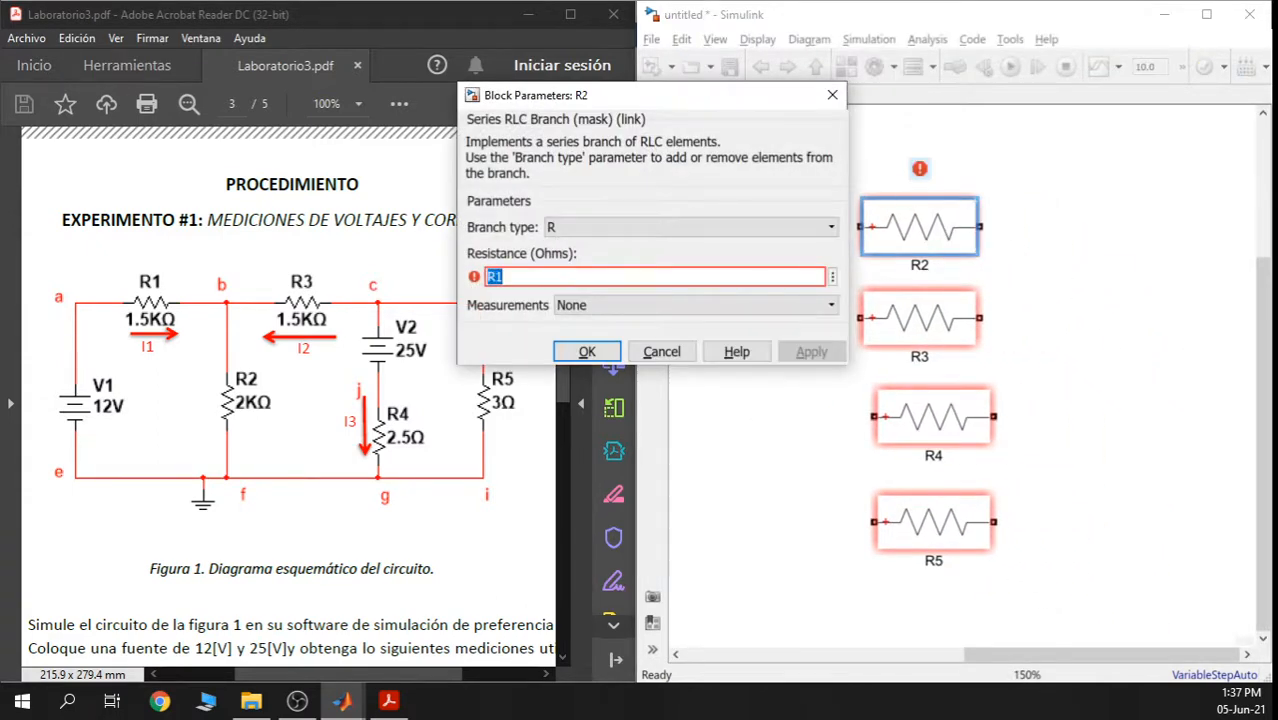
type("2")
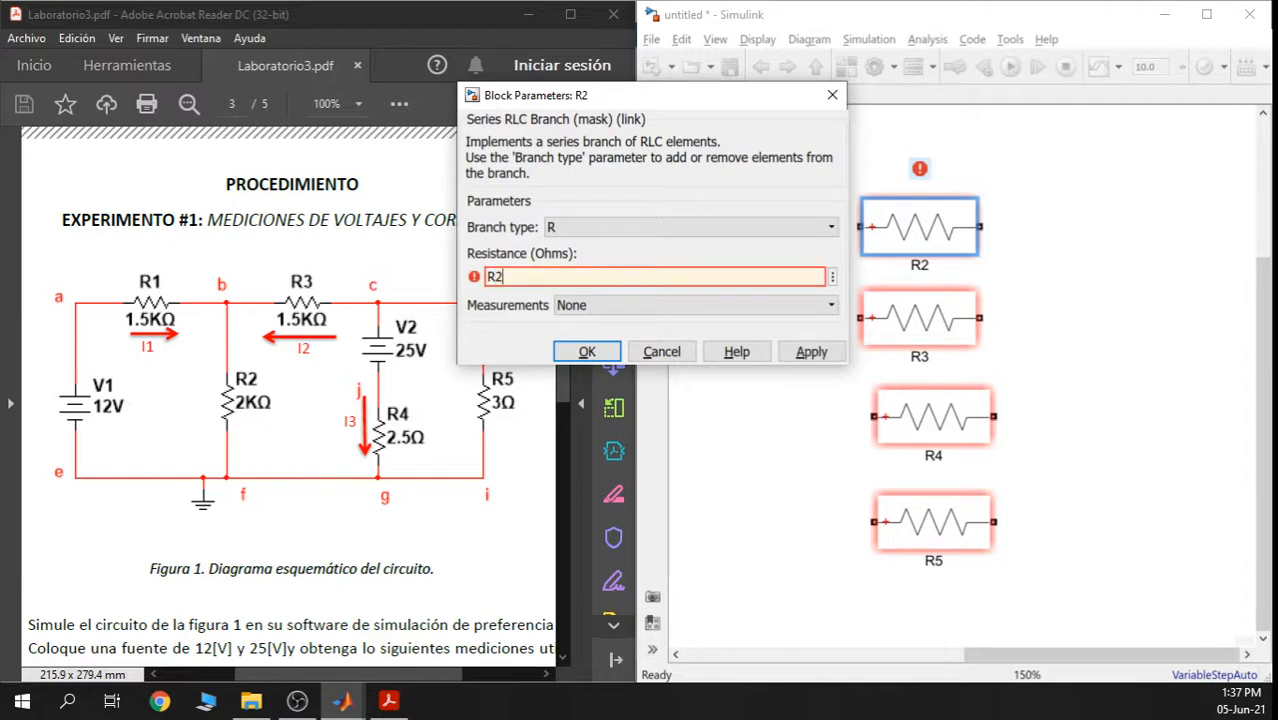
left_click(811, 351)
left_click(587, 352)
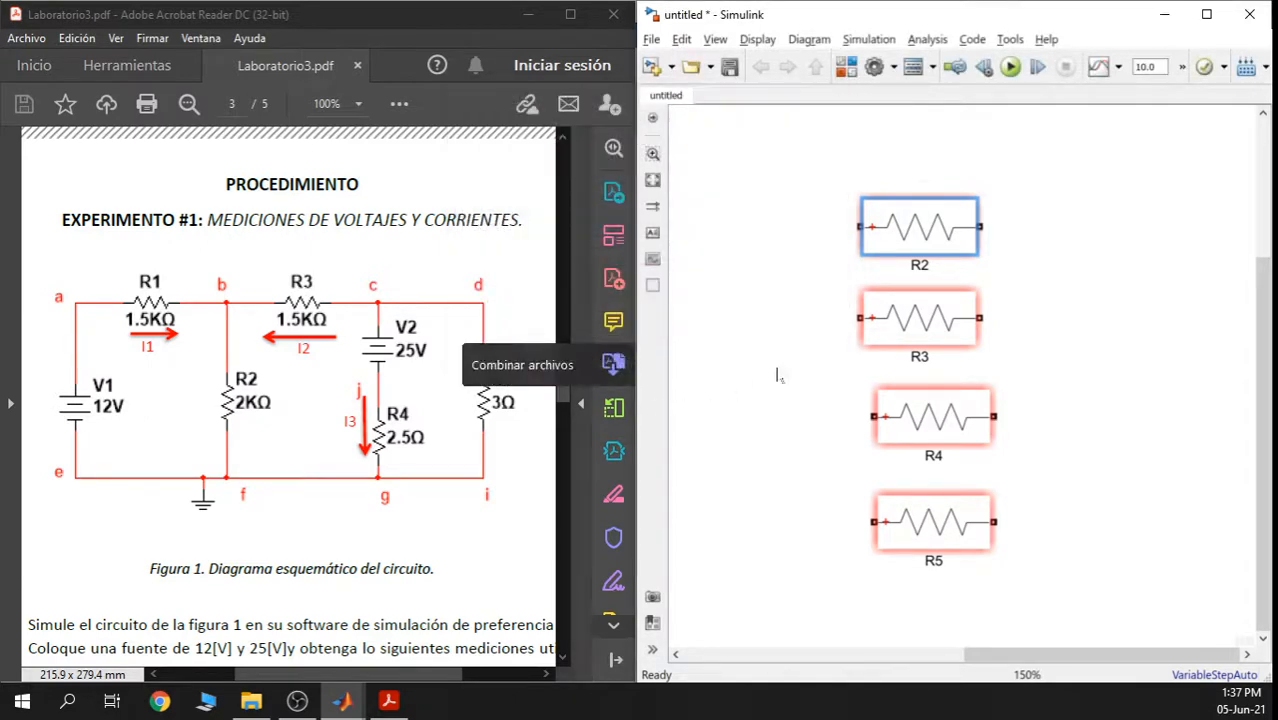
Review the name and resistance parameter of the R2 block without changing them
left_click(1112, 230)
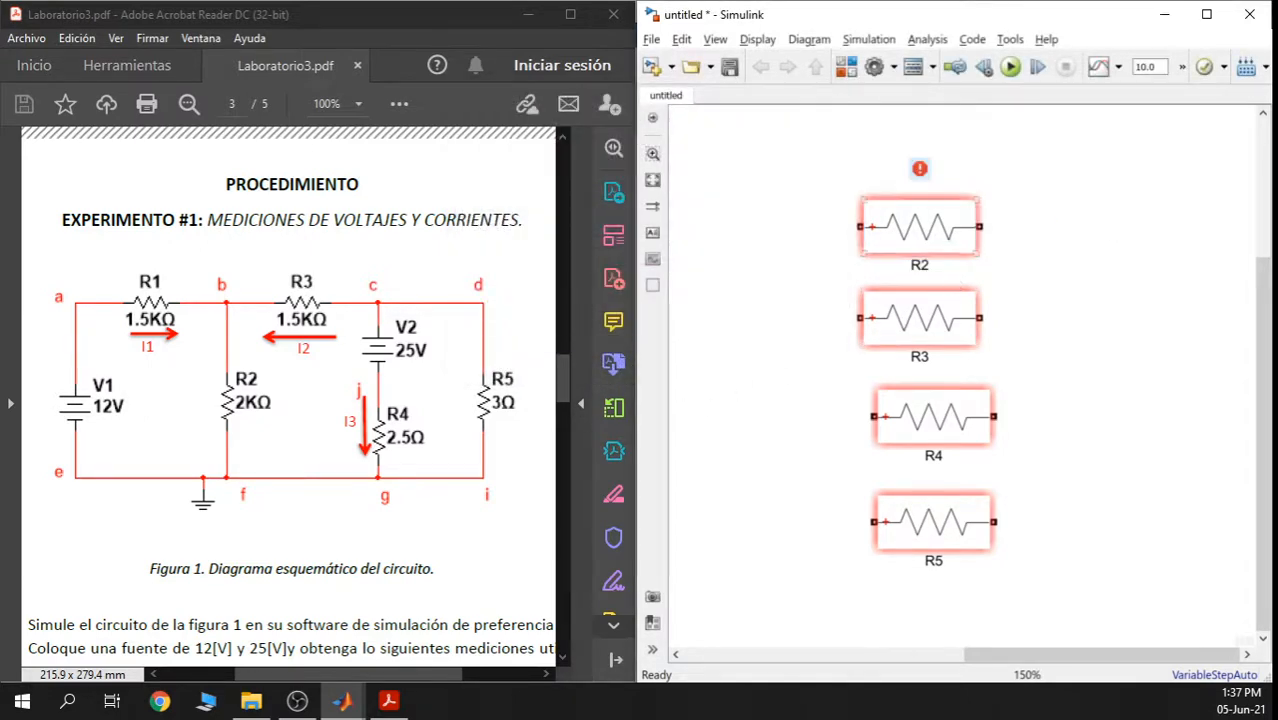
left_click(920, 264)
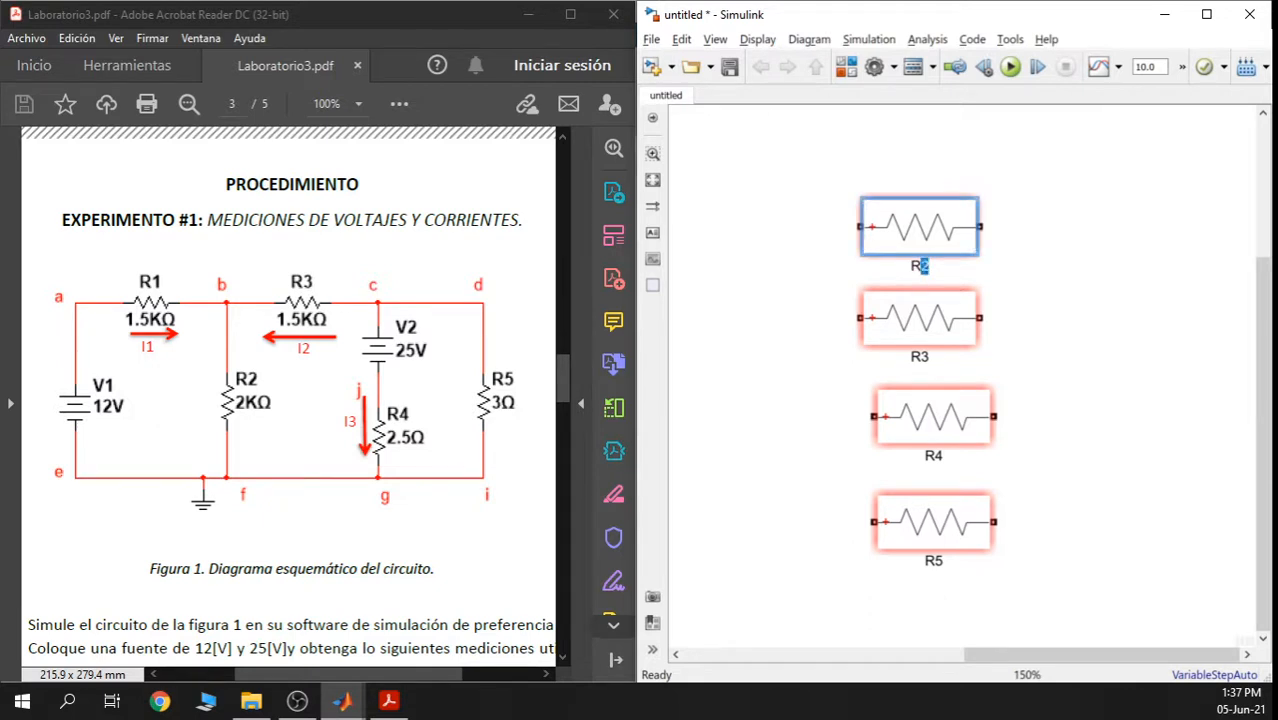
scroll(1007, 290, "down", 5)
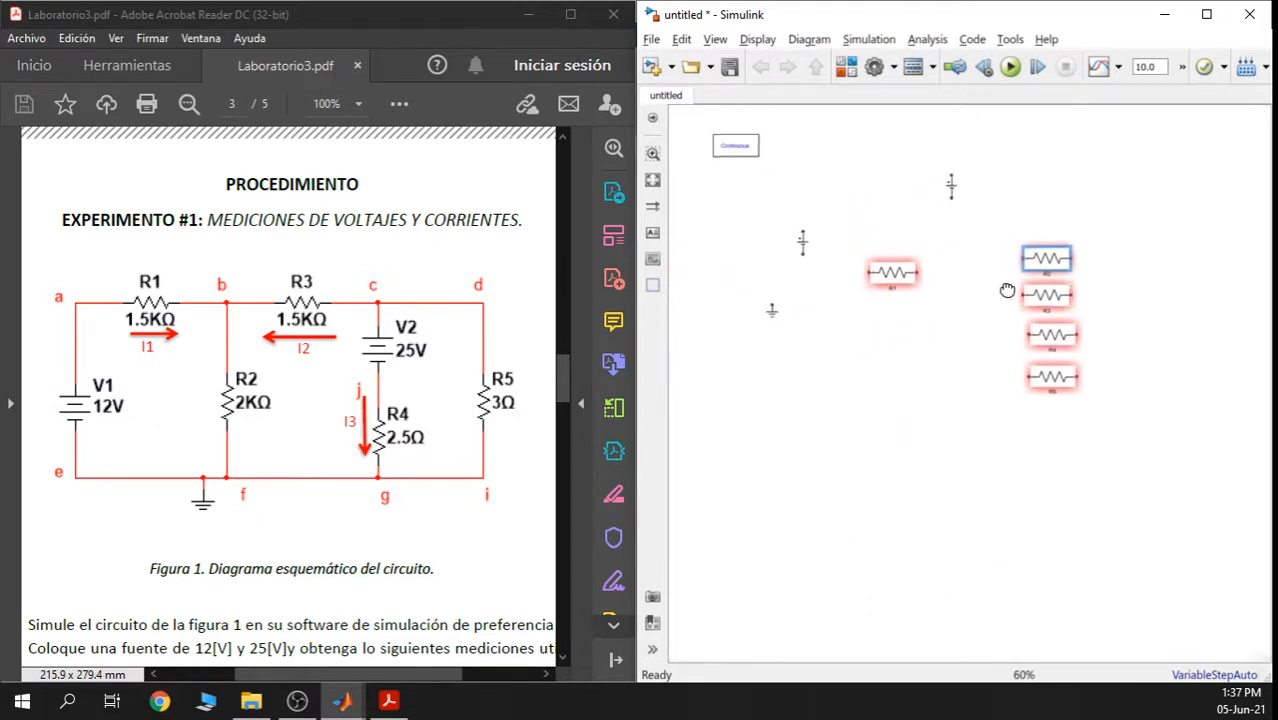
scroll(1007, 290, "up", 5)
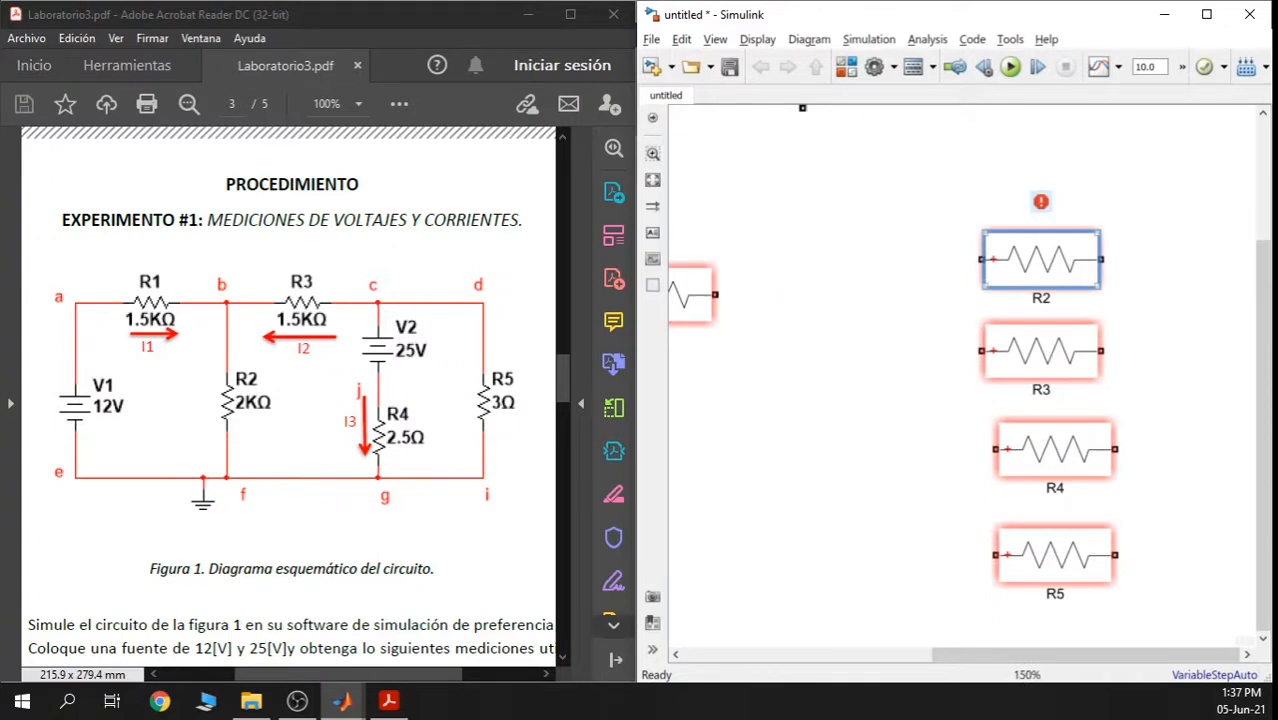
scroll(1062, 314, "up", 1)
double_click(1059, 261)
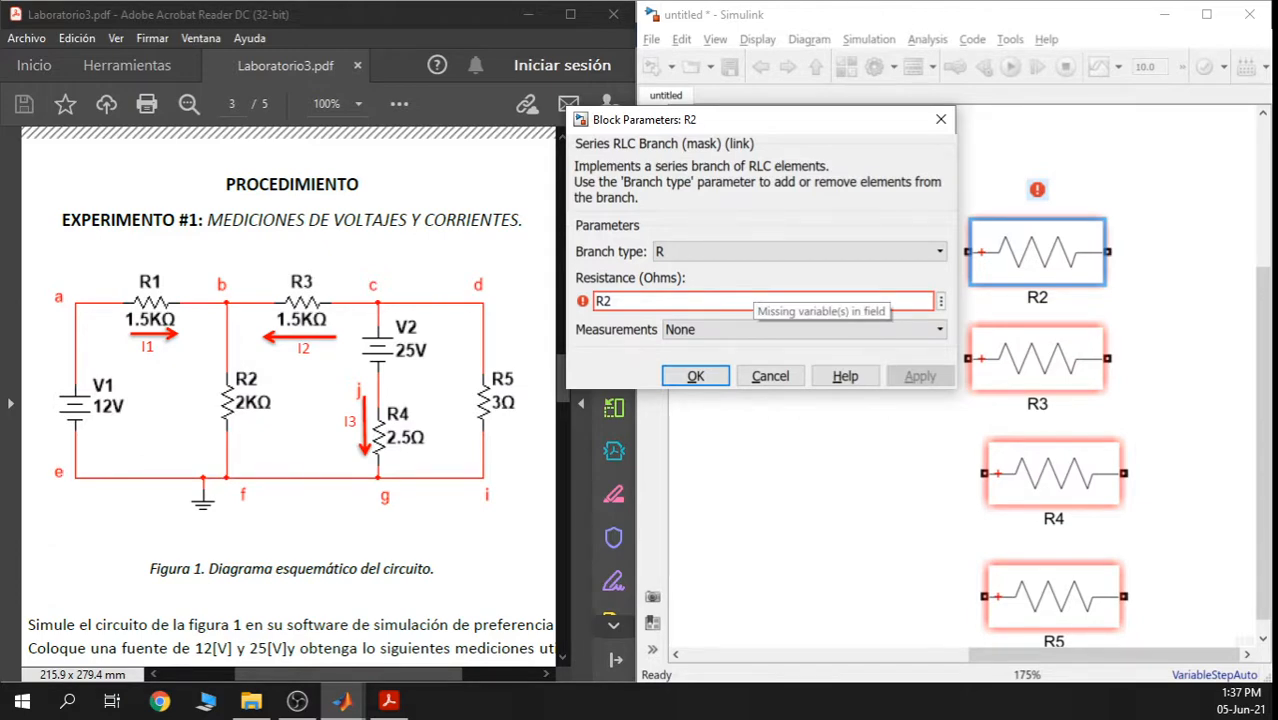
key("ctrl+a")
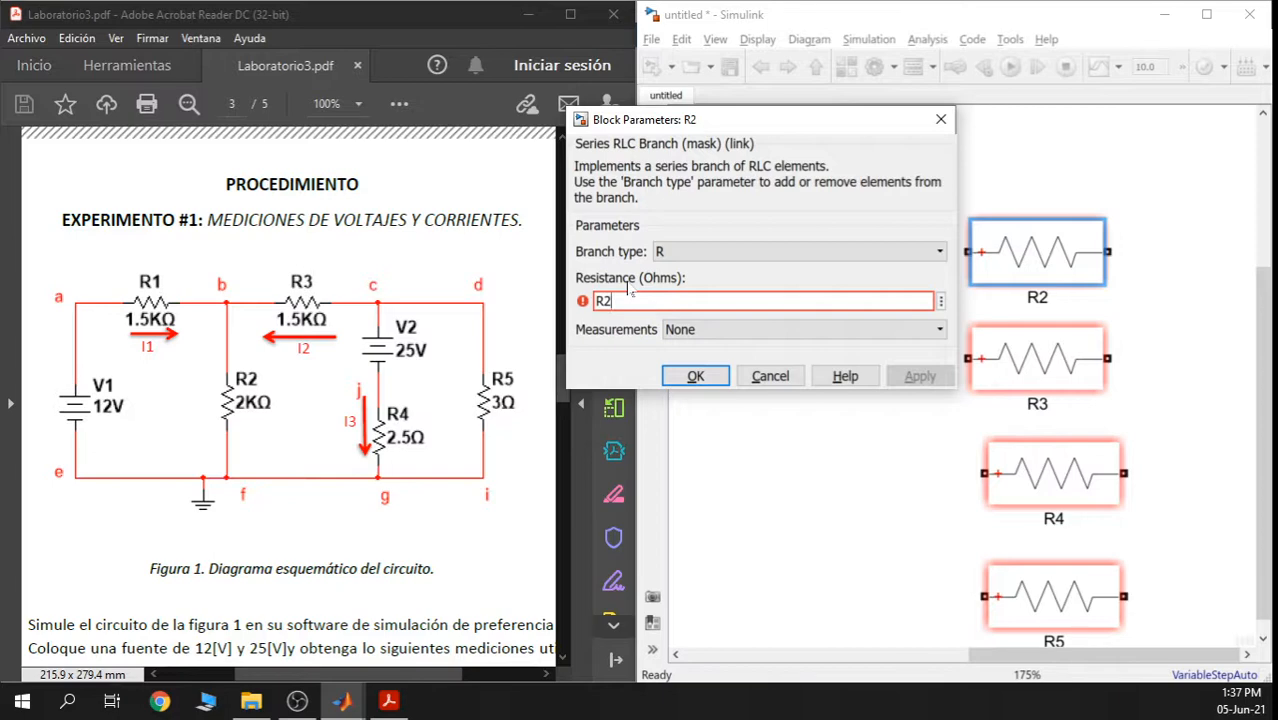
left_click(695, 376)
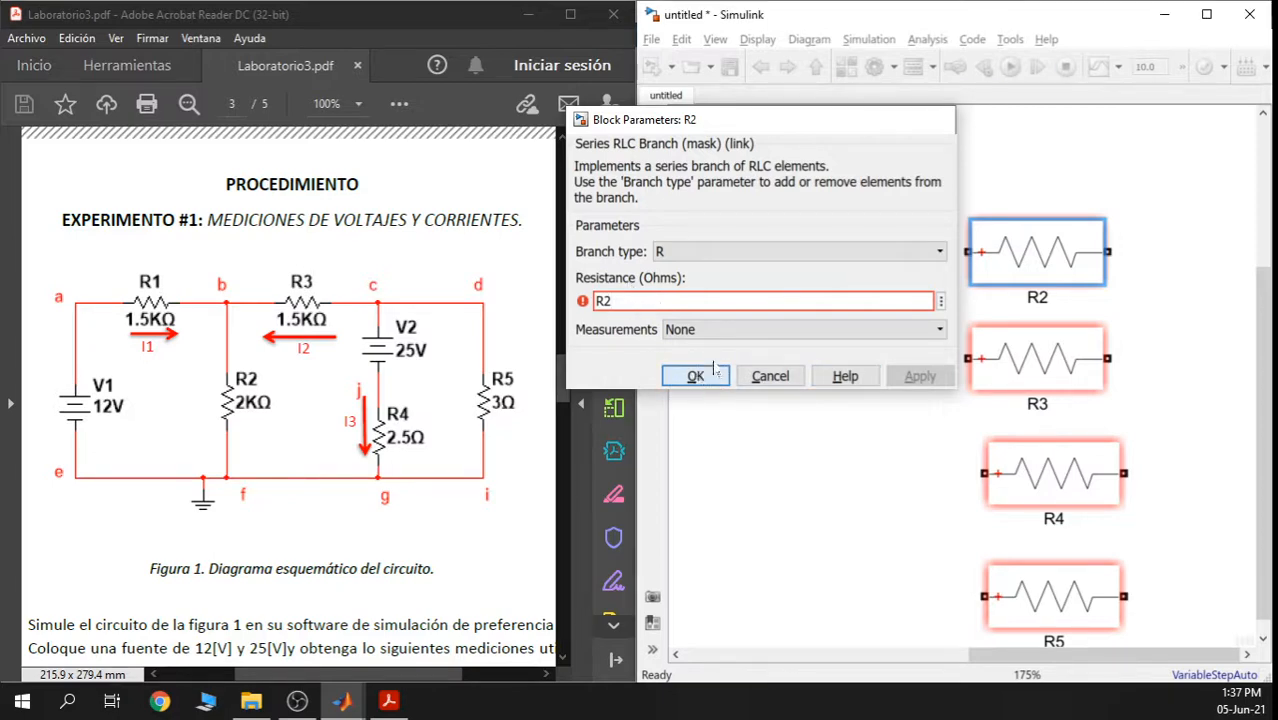
Set the resistance of the R3 block to the variable R3
double_click(1032, 357)
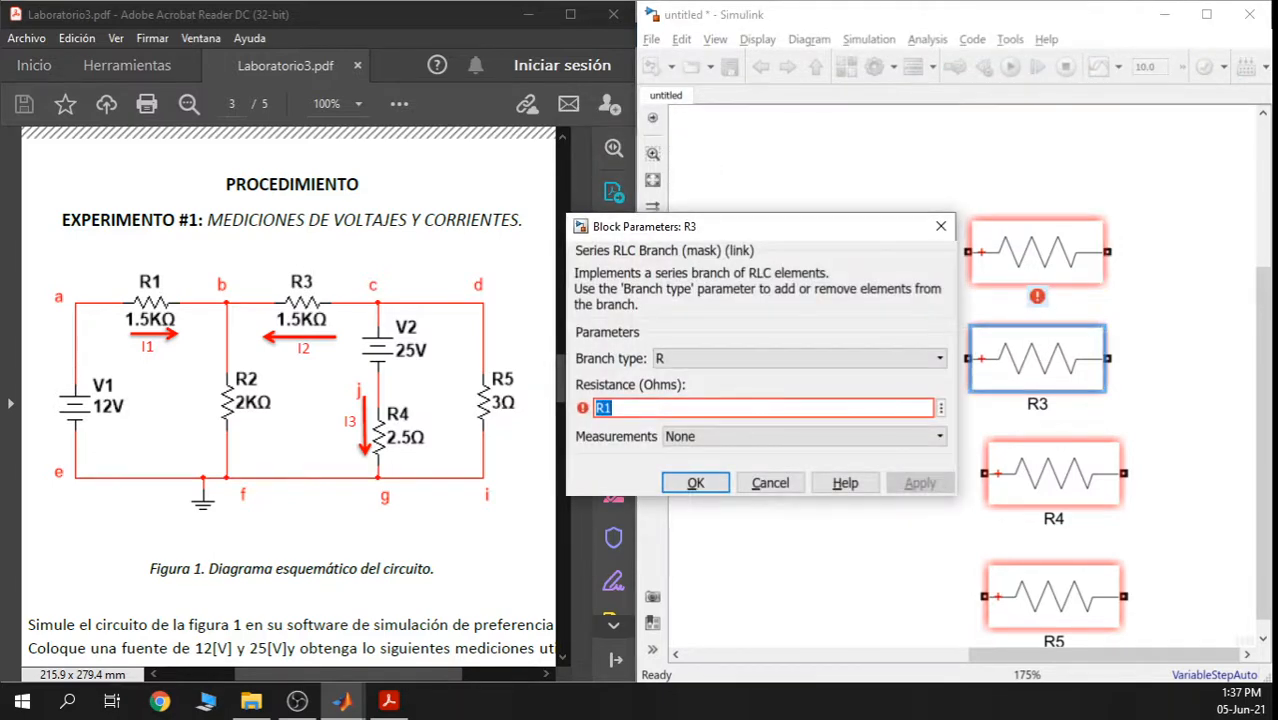
type("3")
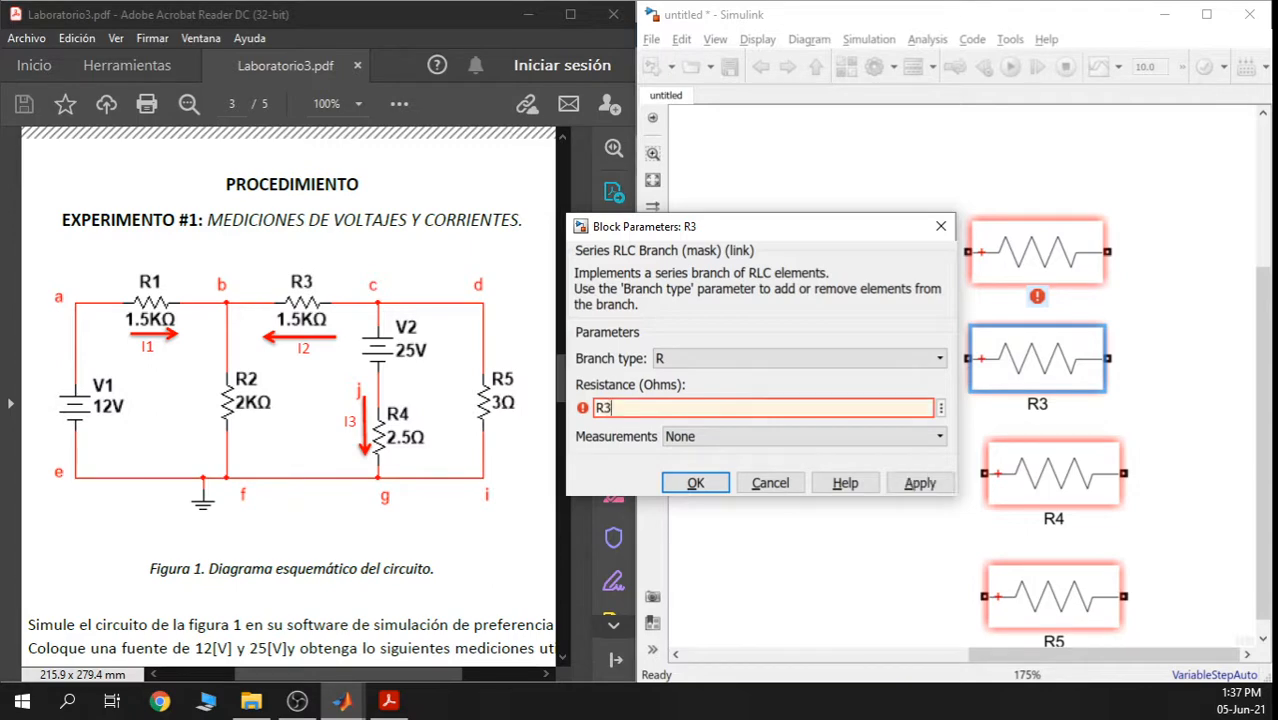
left_click(922, 485)
left_click(695, 483)
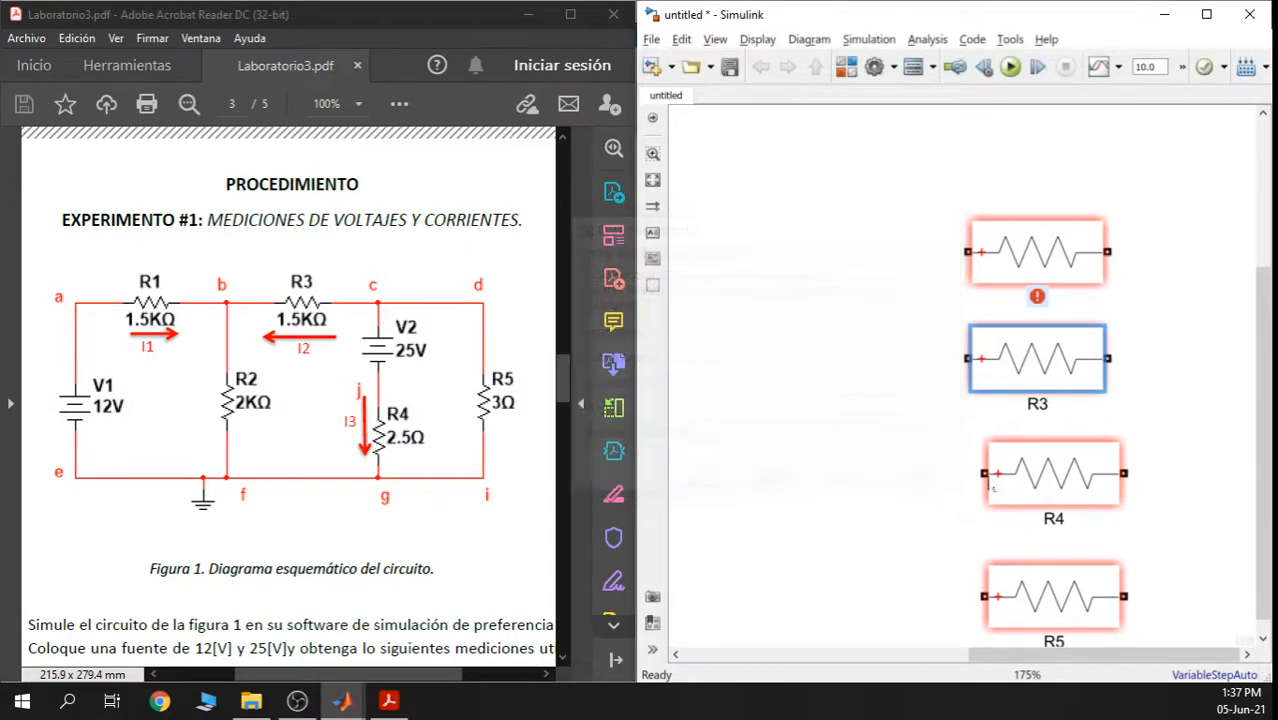
Set the resistance of the R4 block to the variable R4
left_click(1060, 485)
double_click(1062, 484)
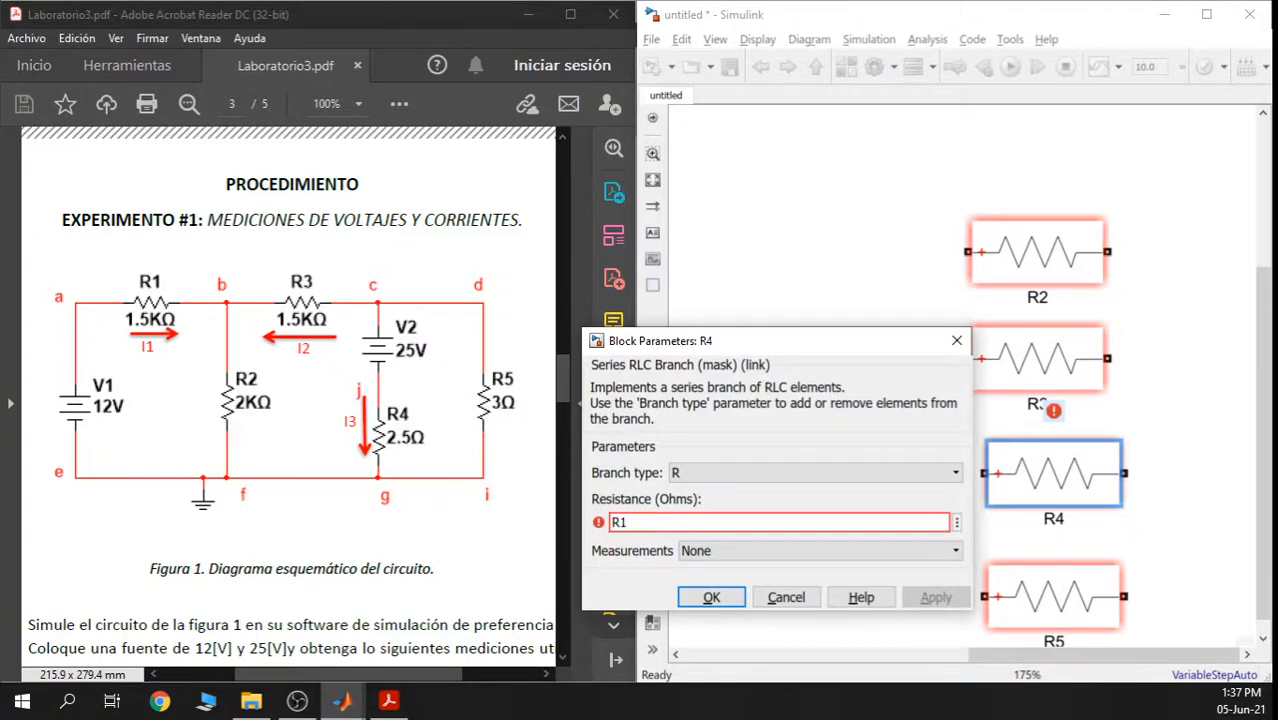
type("4")
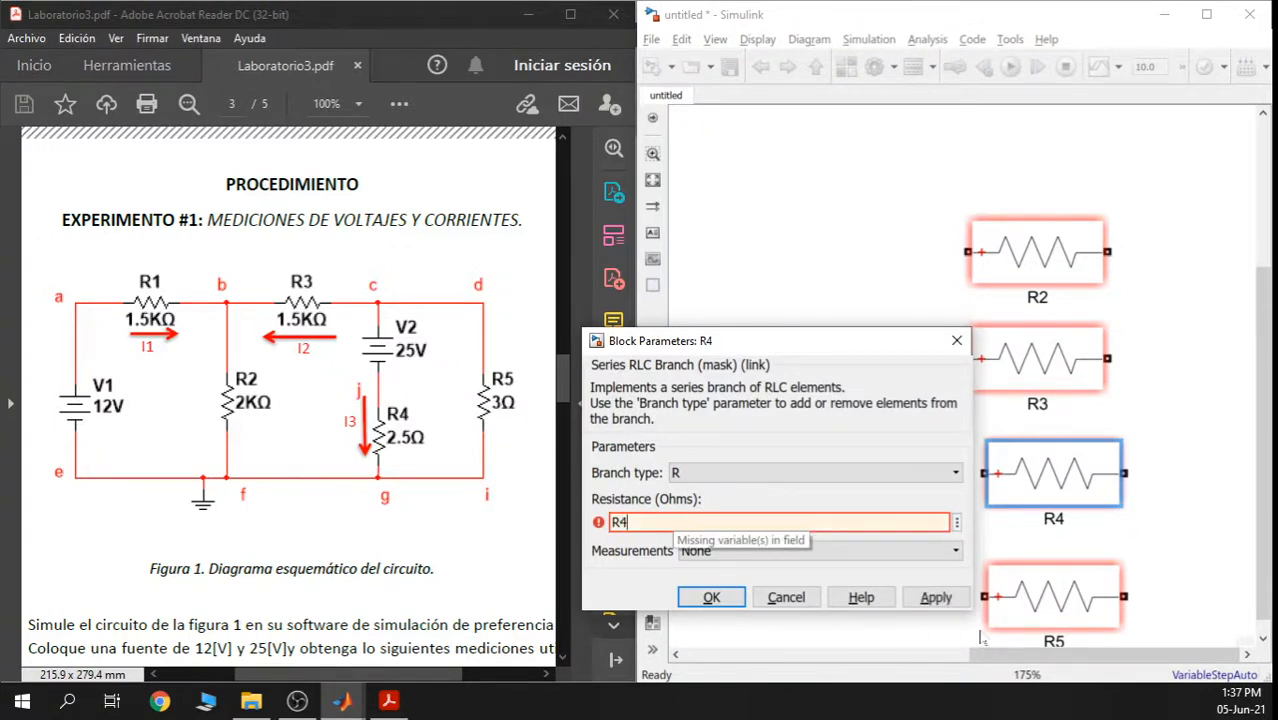
left_click(935, 600)
left_click(711, 597)
Set the resistance of the R5 block to the variable R5
left_click(1098, 593)
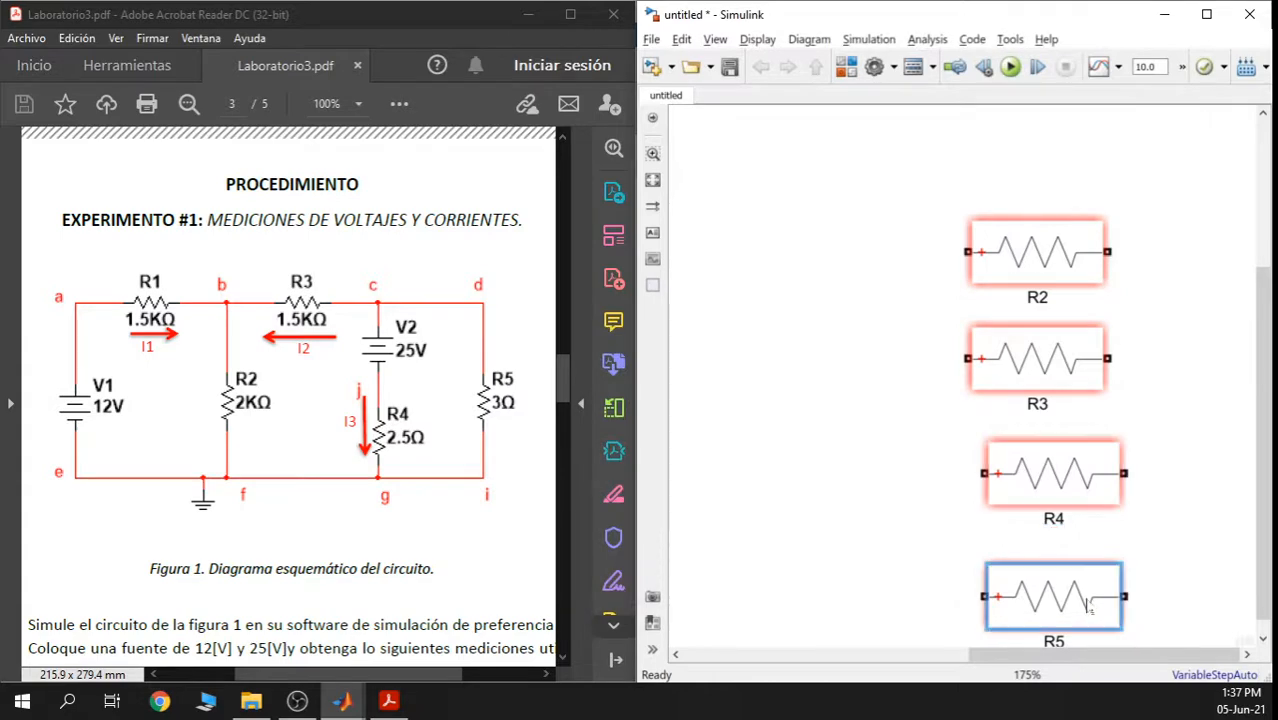
double_click(1098, 593)
double_click(618, 587)
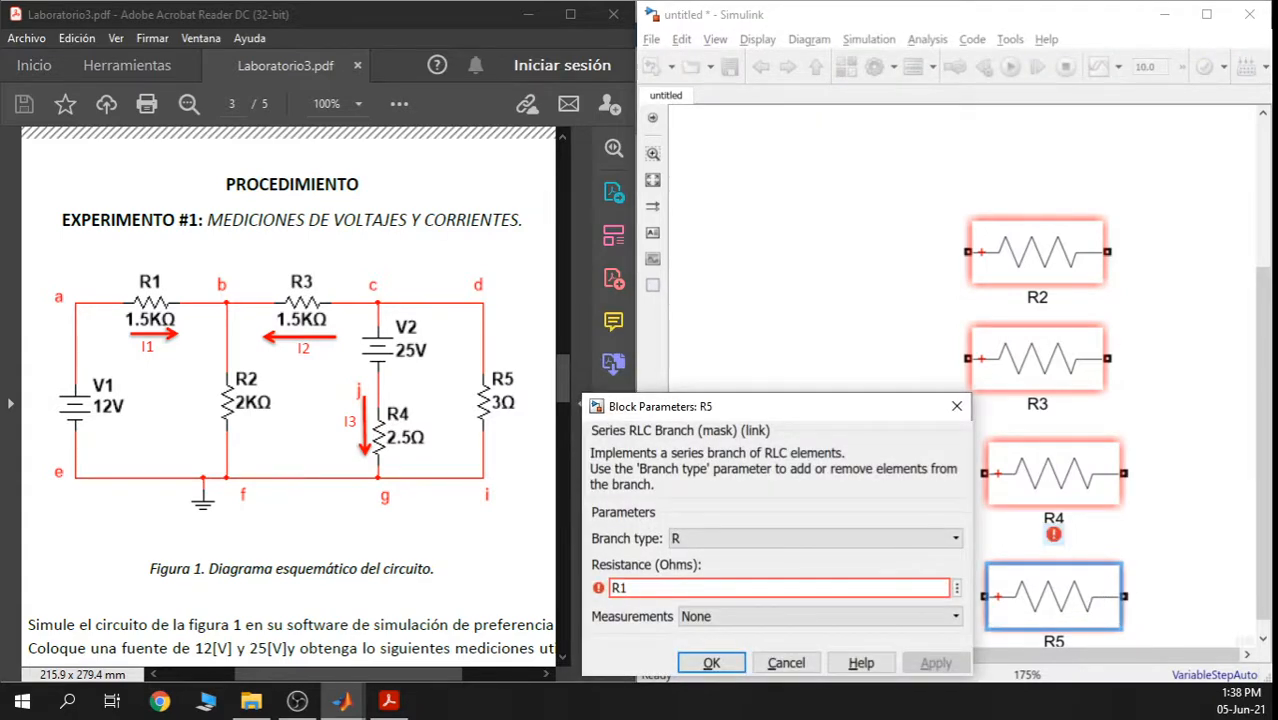
type("5")
left_click(935, 663)
left_click(711, 663)
left_click(826, 346)
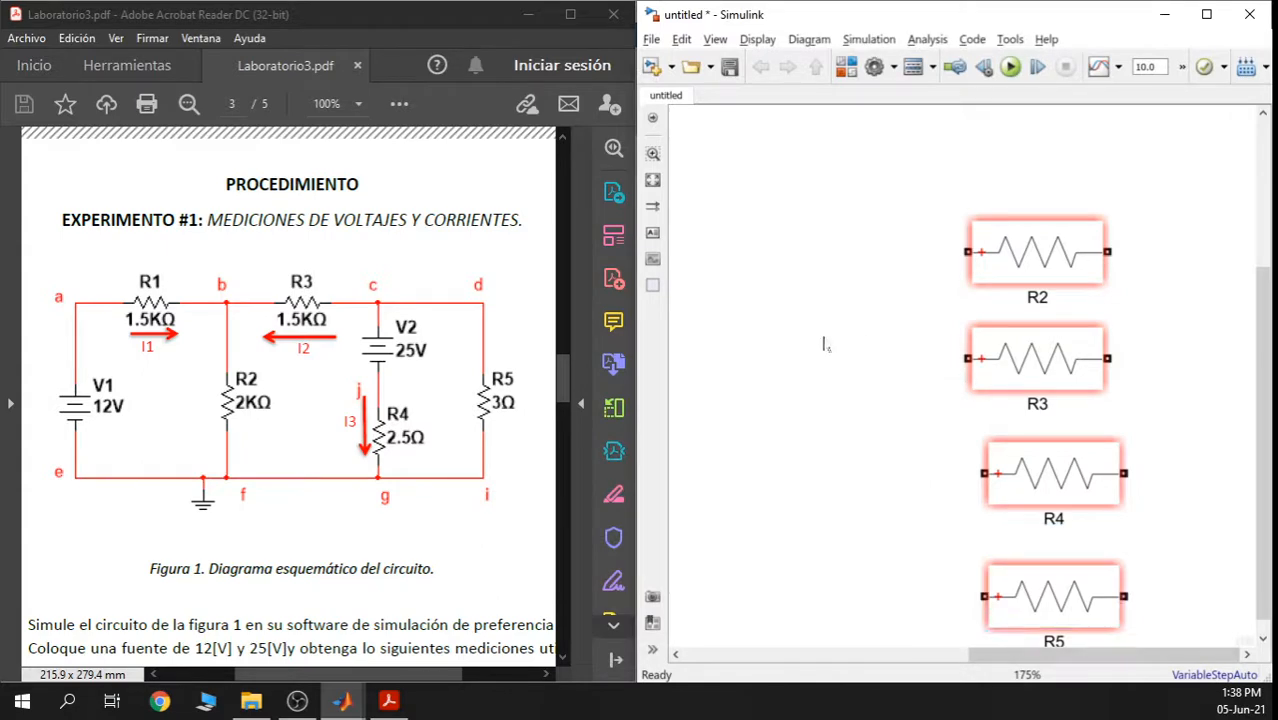
Rename the DC Voltage Source block above the ground as V1
scroll(852, 346, "down", 3)
left_click_drag(831, 359, 978, 382)
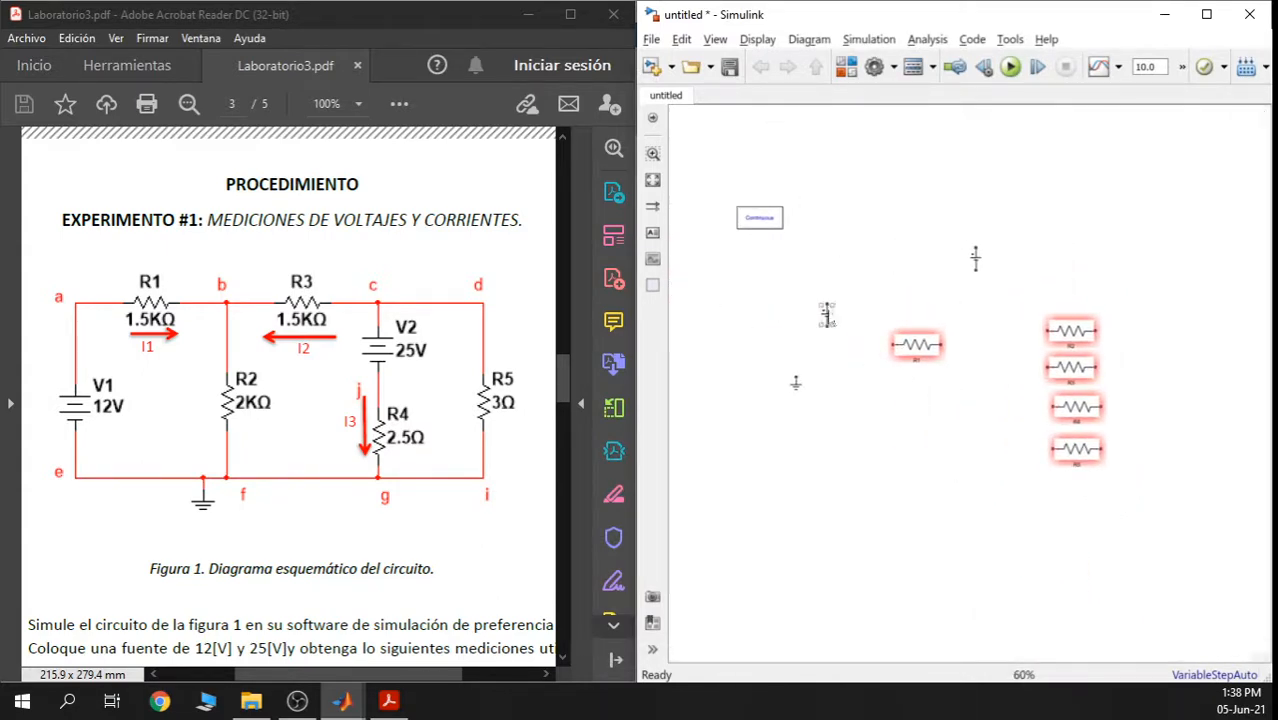
scroll(826, 330, "up", 5)
left_click(826, 340)
left_click_drag(847, 327, 986, 328)
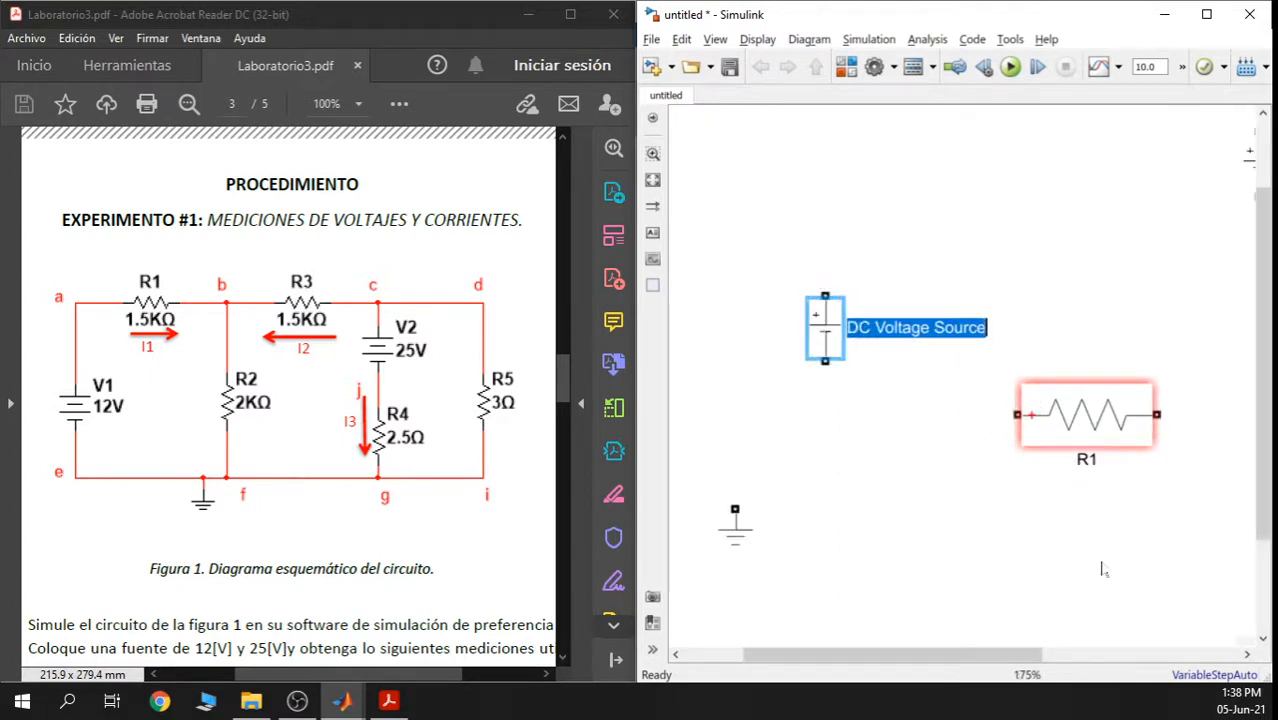
type("V")
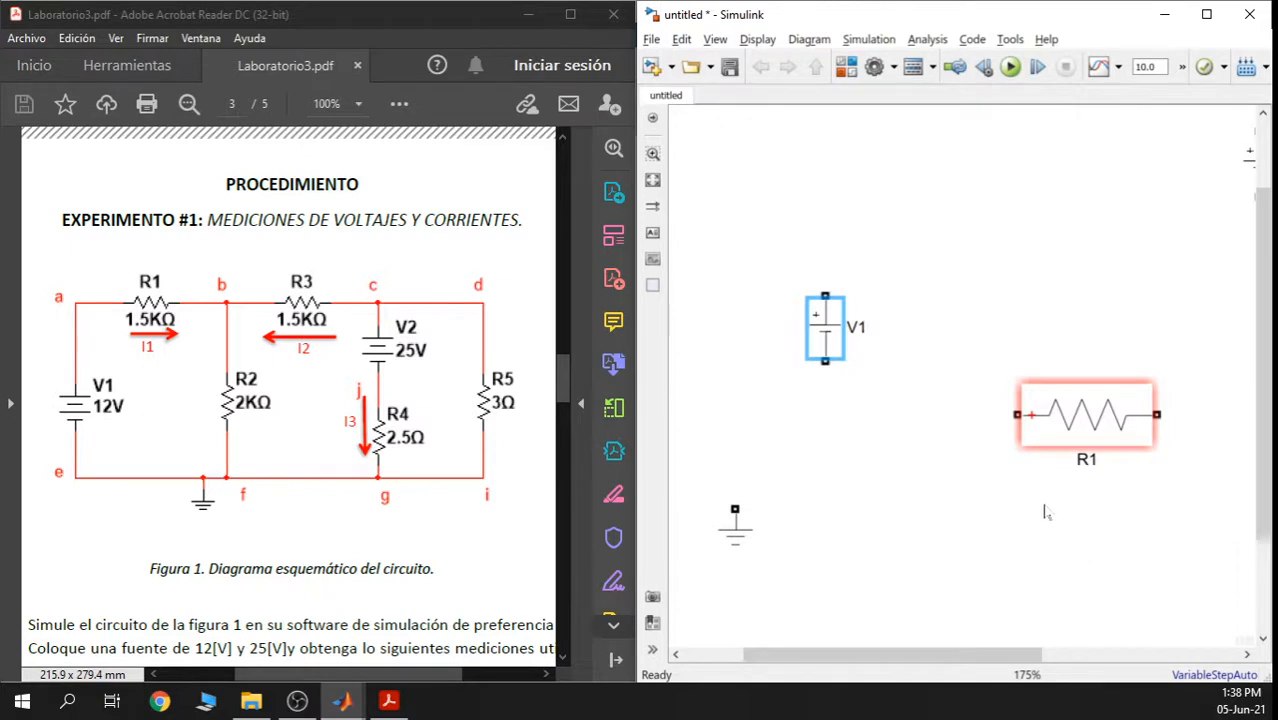
type("1")
Set the amplitude of the V1 voltage source to the variable V1
double_click(828, 341)
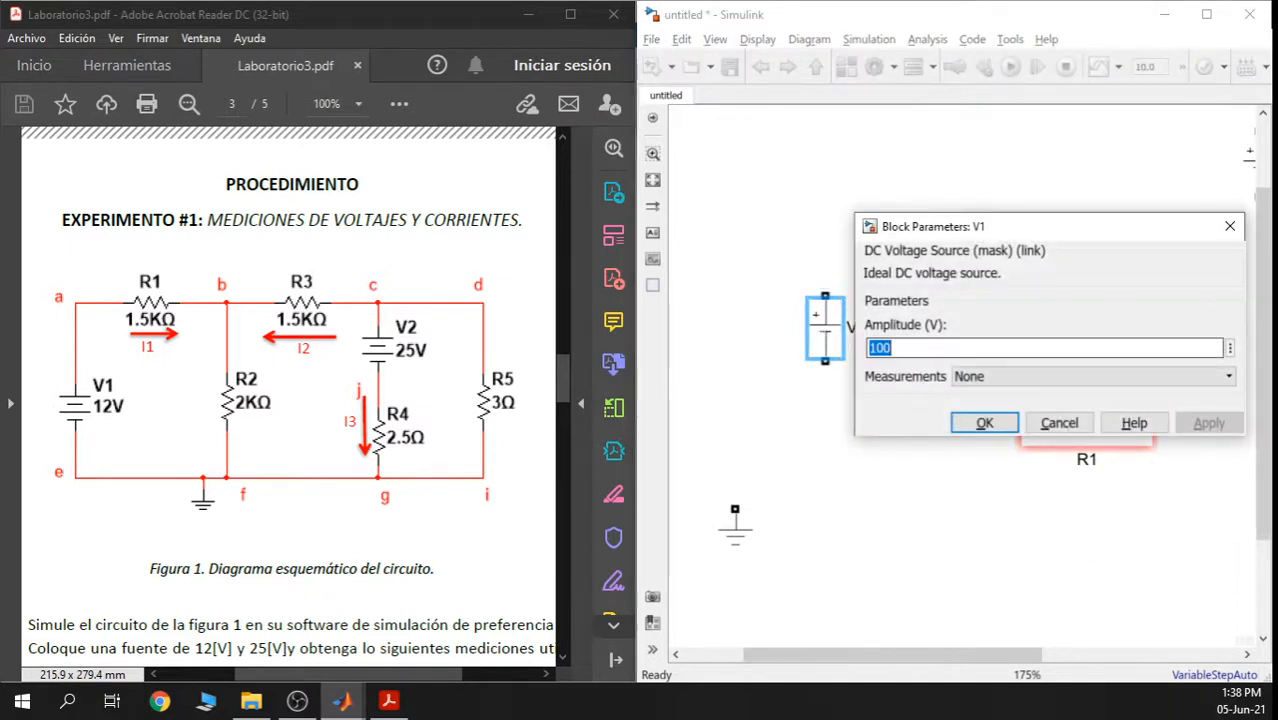
type("V1")
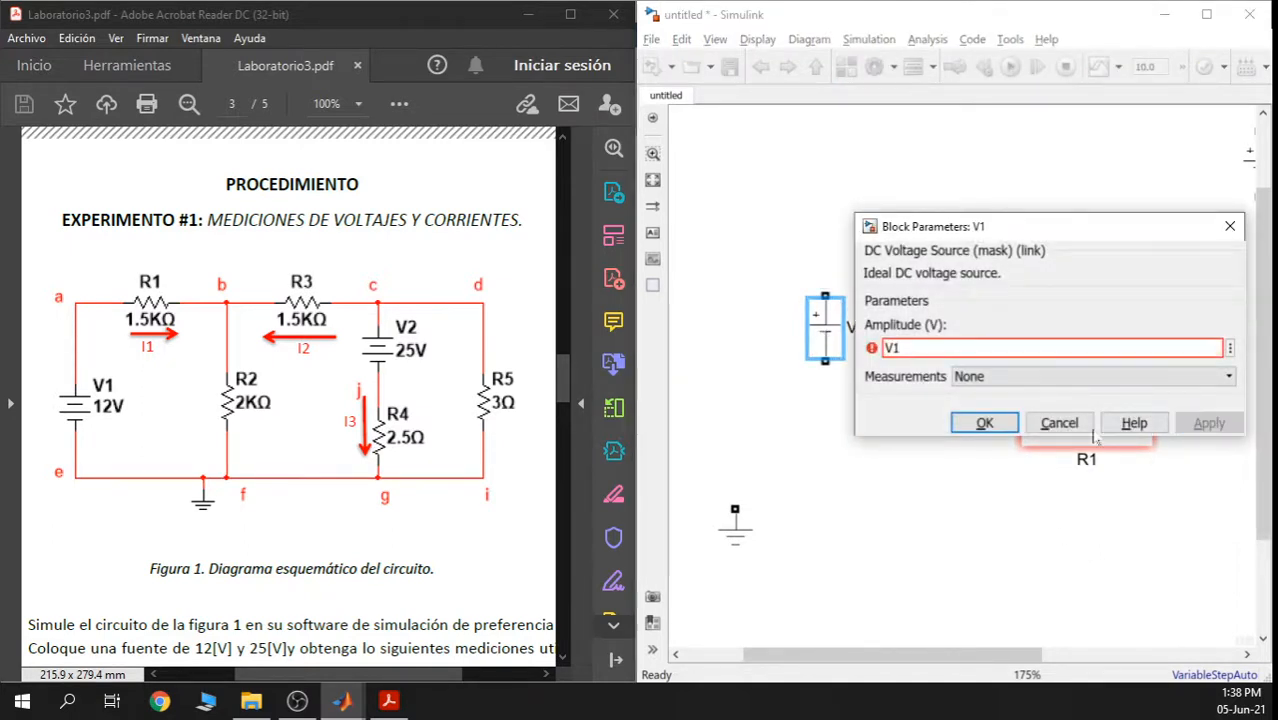
left_click(974, 426)
Rename the DC Voltage Source1 block as V2
scroll(1038, 351, "down", 3)
left_click_drag(1080, 303, 705, 350)
scroll(882, 311, "up", 4)
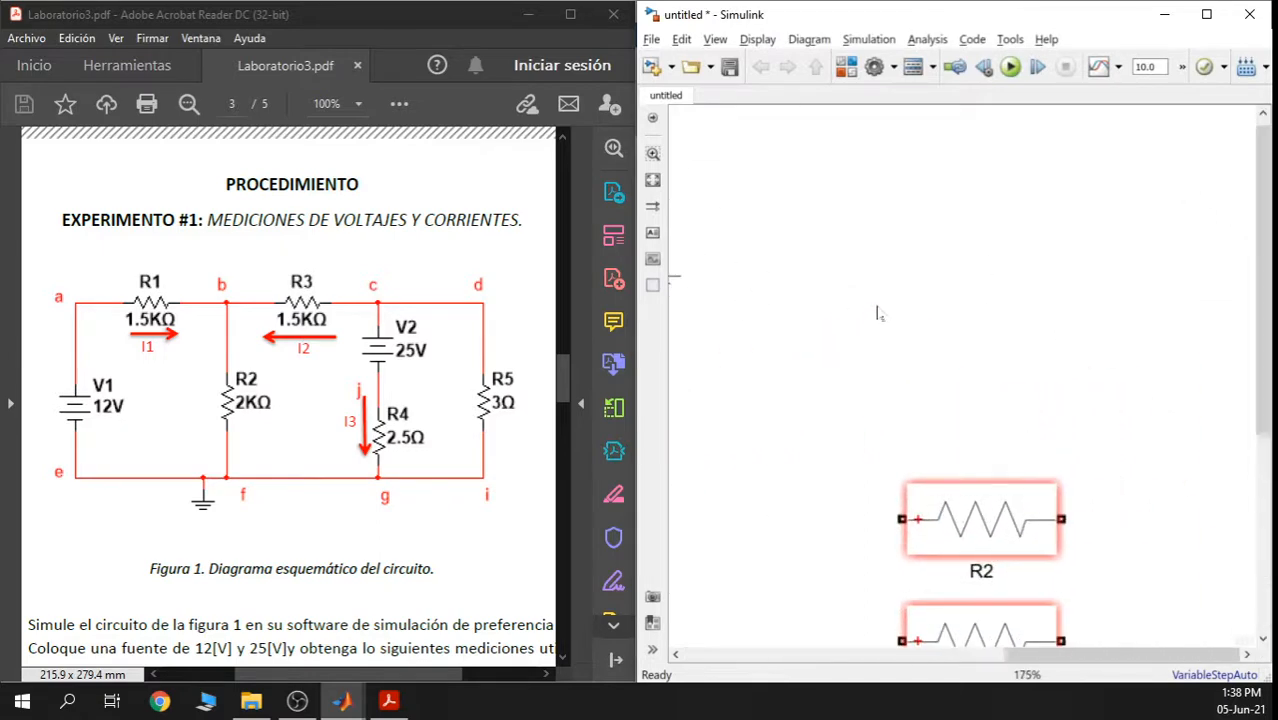
left_click_drag(811, 328, 1150, 292)
double_click(1001, 241)
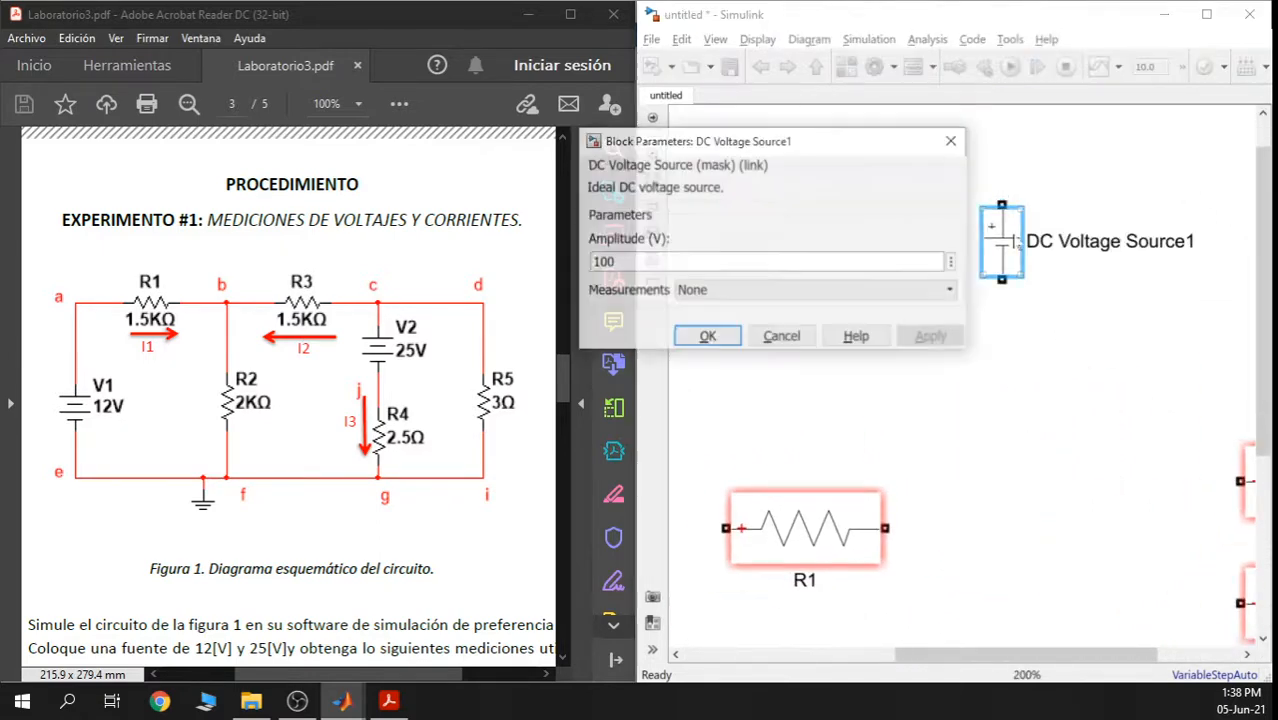
left_click(781, 336)
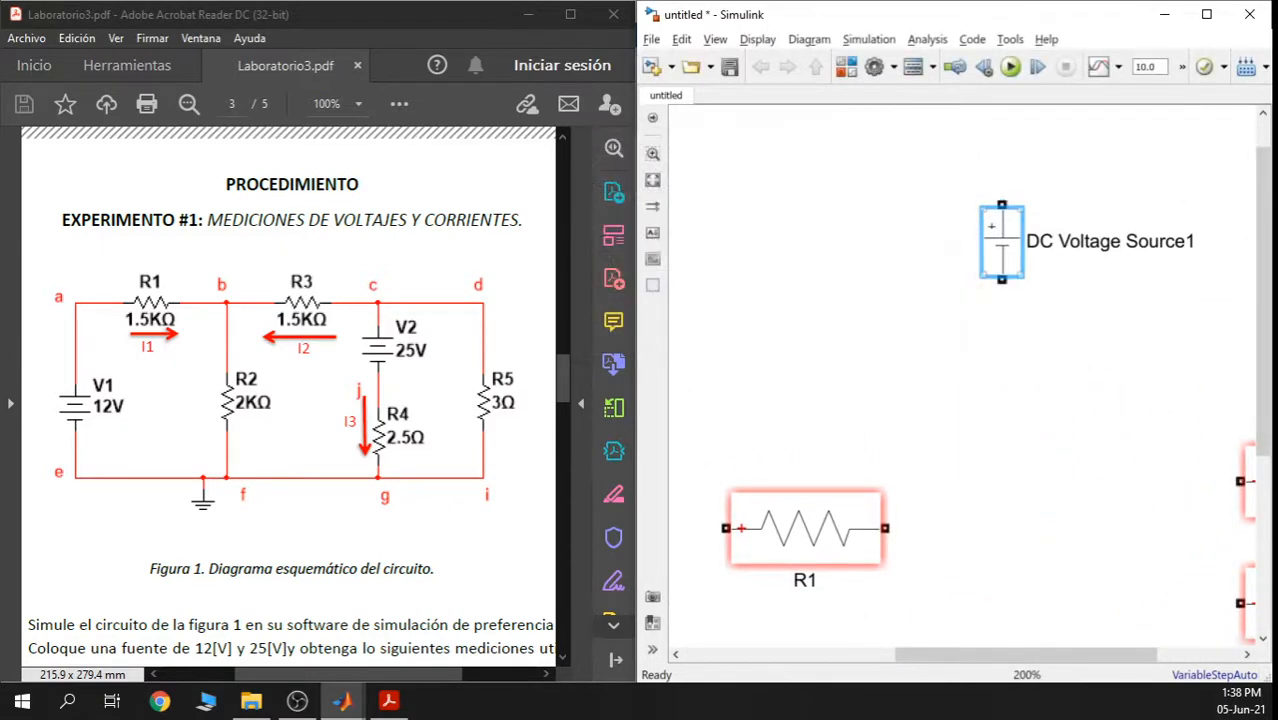
double_click(1160, 241)
key("ctrl+a")
type("V2")
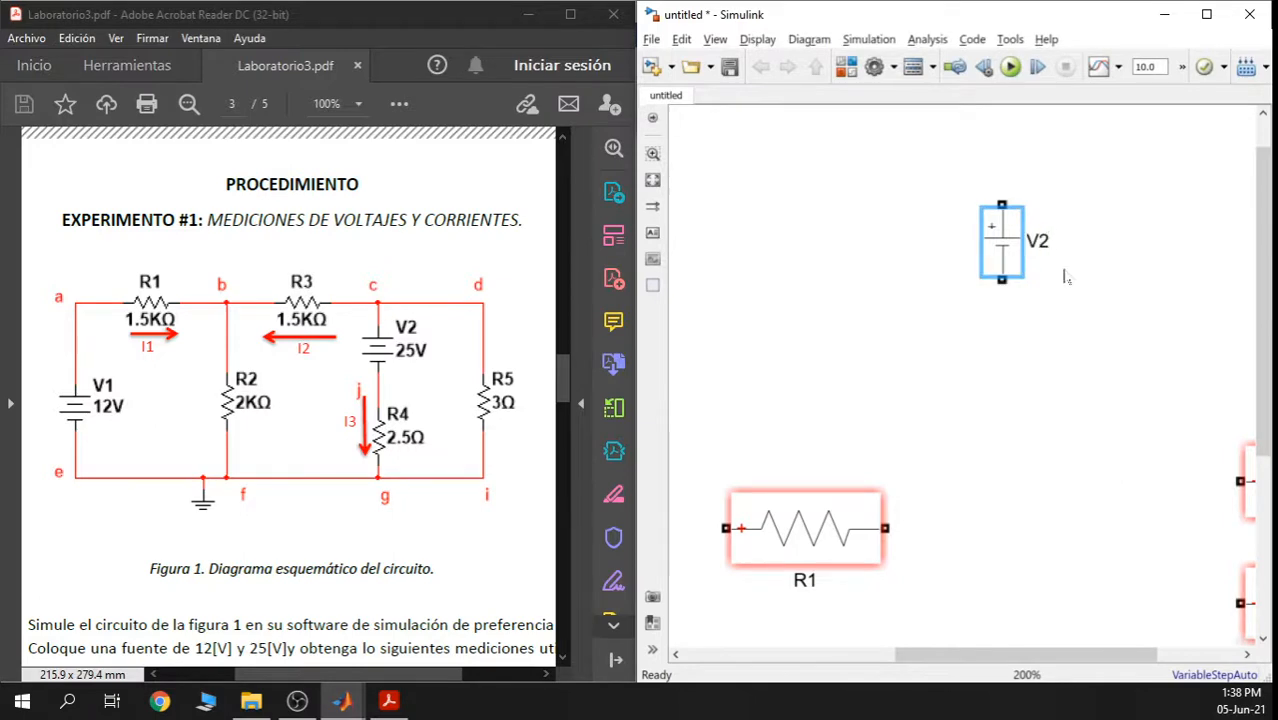
Set the amplitude of the V2 voltage source to the variable V2
double_click(1001, 241)
double_click(760, 263)
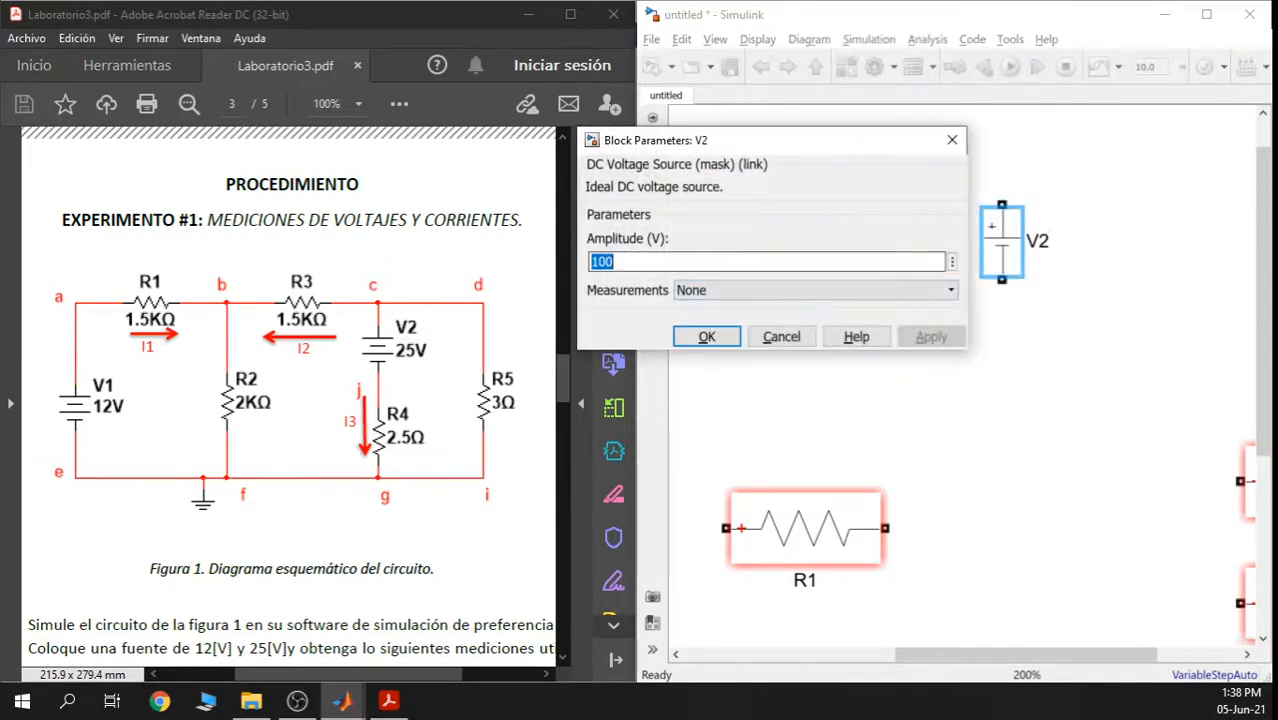
type("V32")
key("ctrl+a")
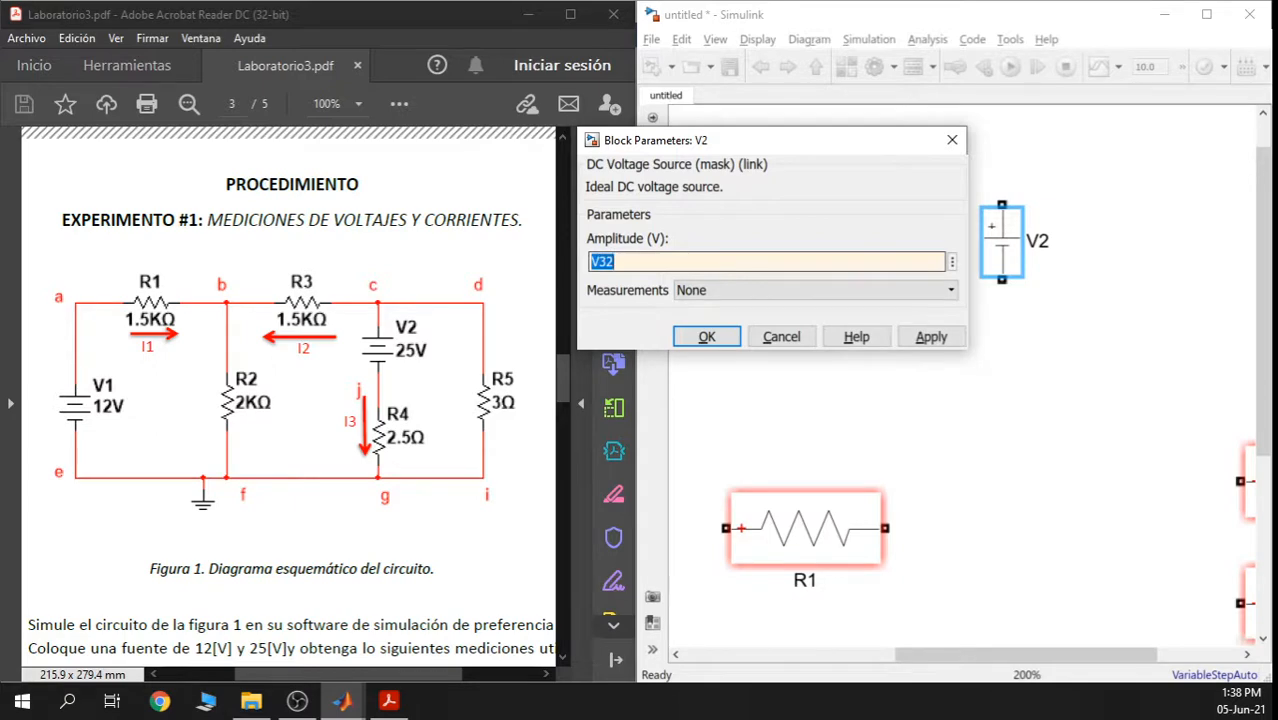
type("V2")
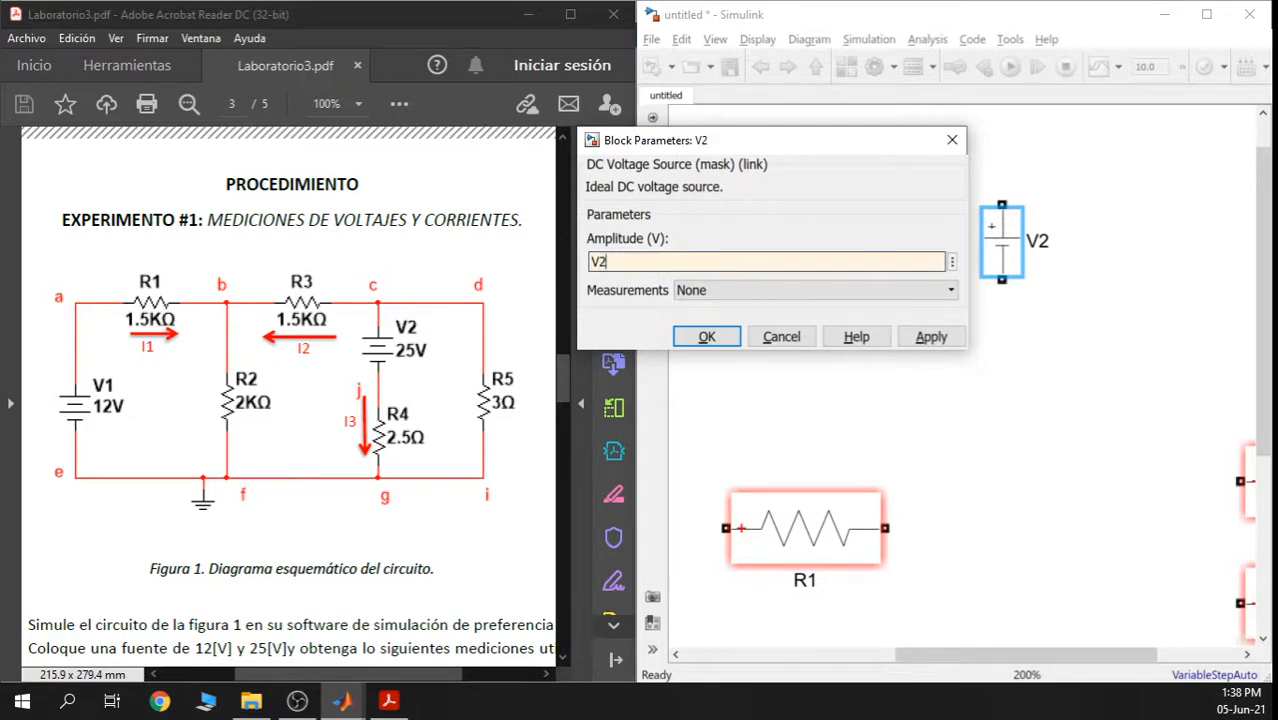
left_click(930, 337)
left_click(706, 336)
Place R1 and R3 side by side in a row above V1, with V2 moved to the right of R3
scroll(1070, 405, "down", 1)
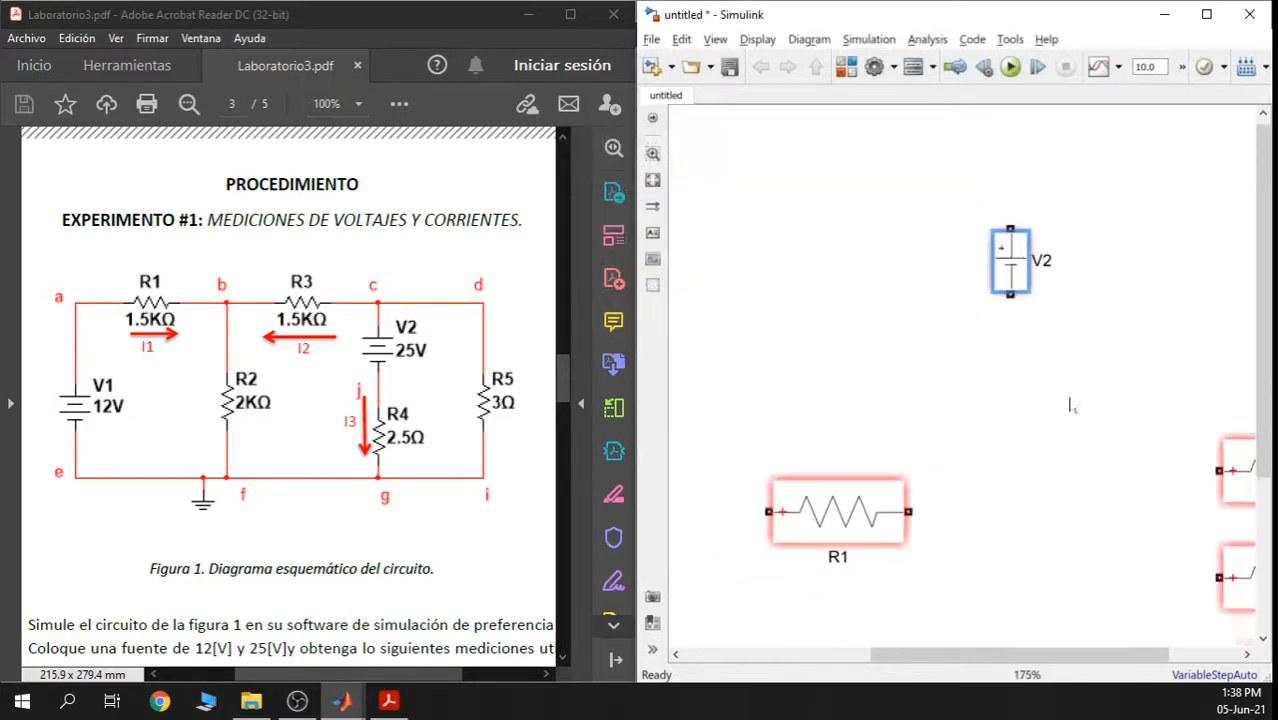
scroll(1070, 405, "down", 2)
left_click_drag(1019, 387, 1102, 372)
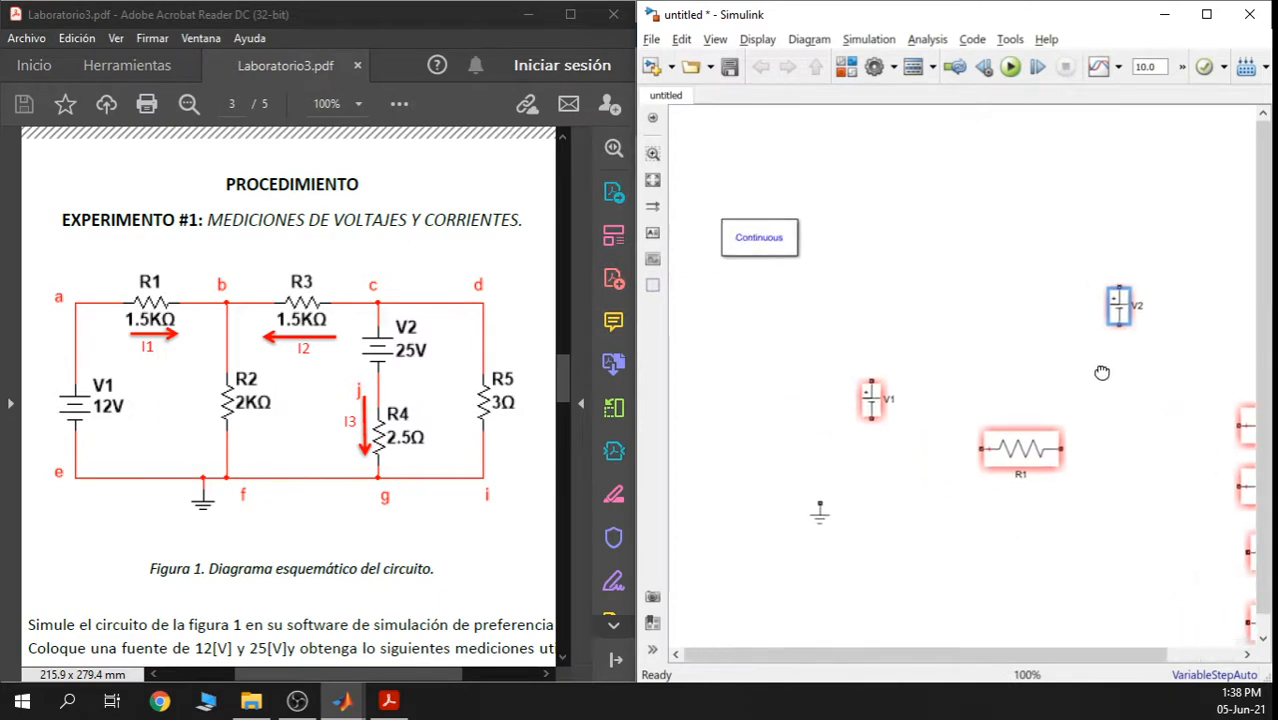
left_click_drag(1023, 448, 938, 291)
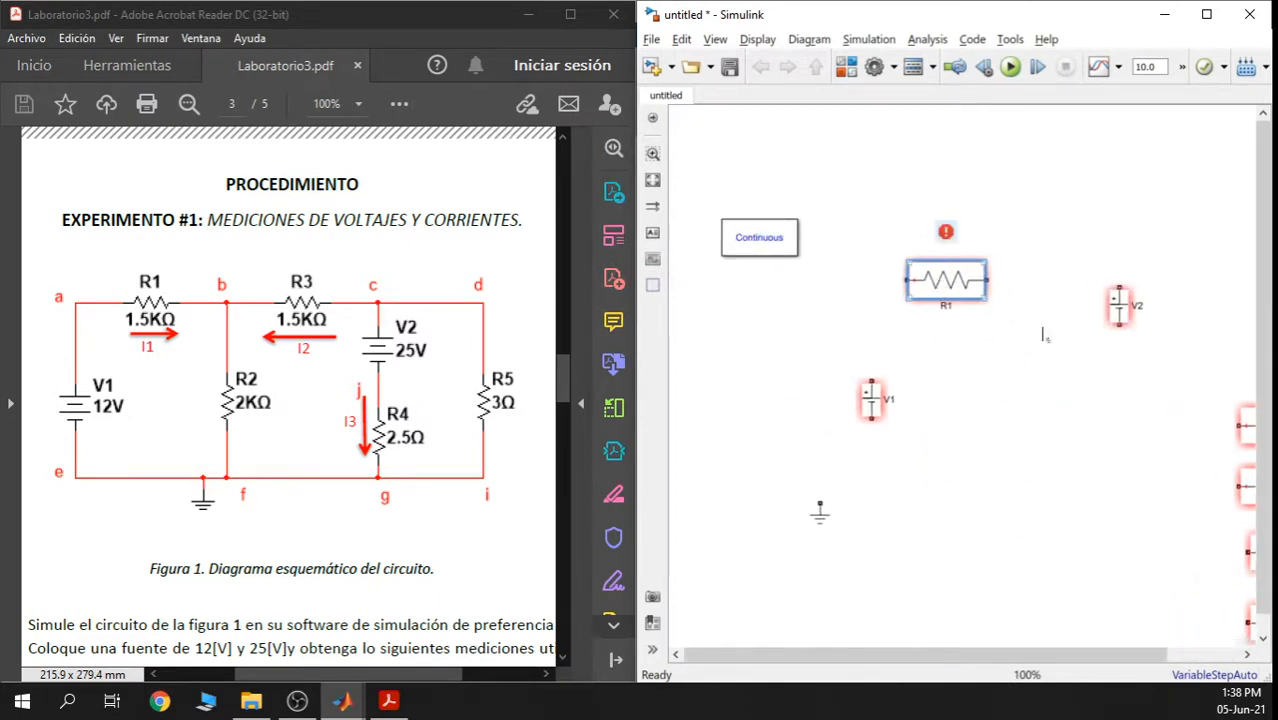
left_click_drag(1094, 393, 1024, 372)
scroll(1055, 382, "down", 1)
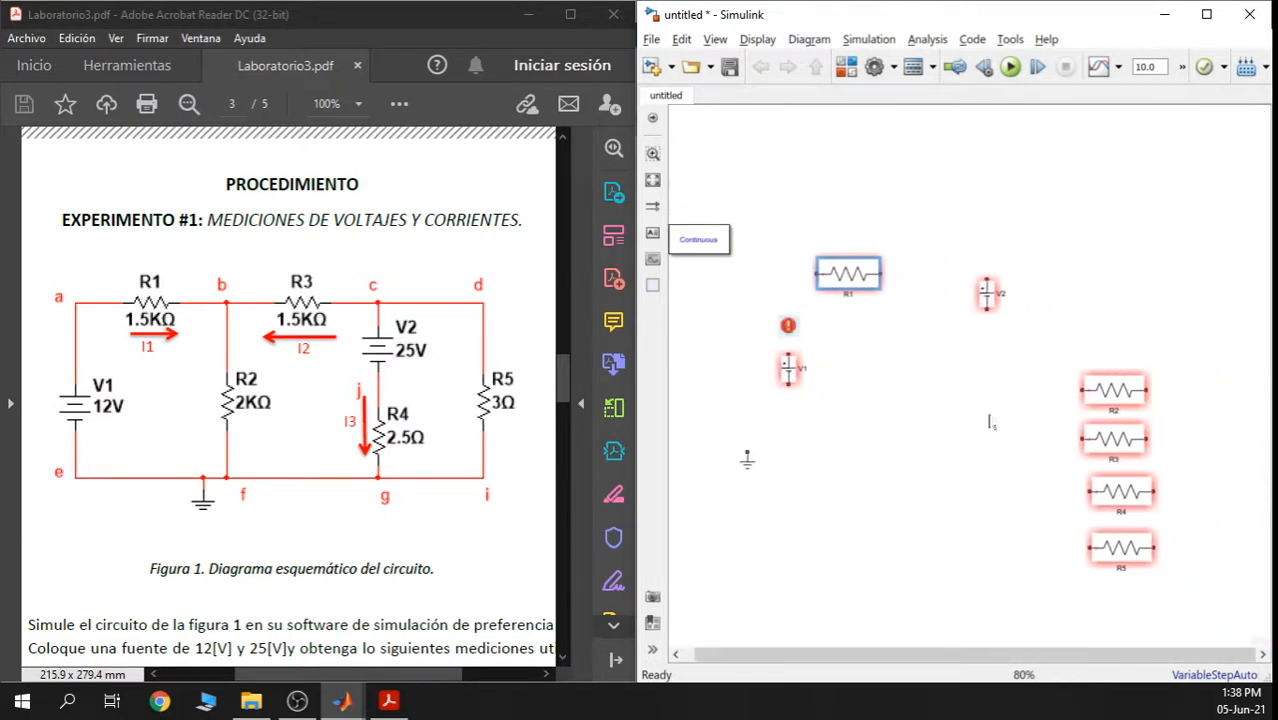
left_click_drag(987, 293, 1072, 300)
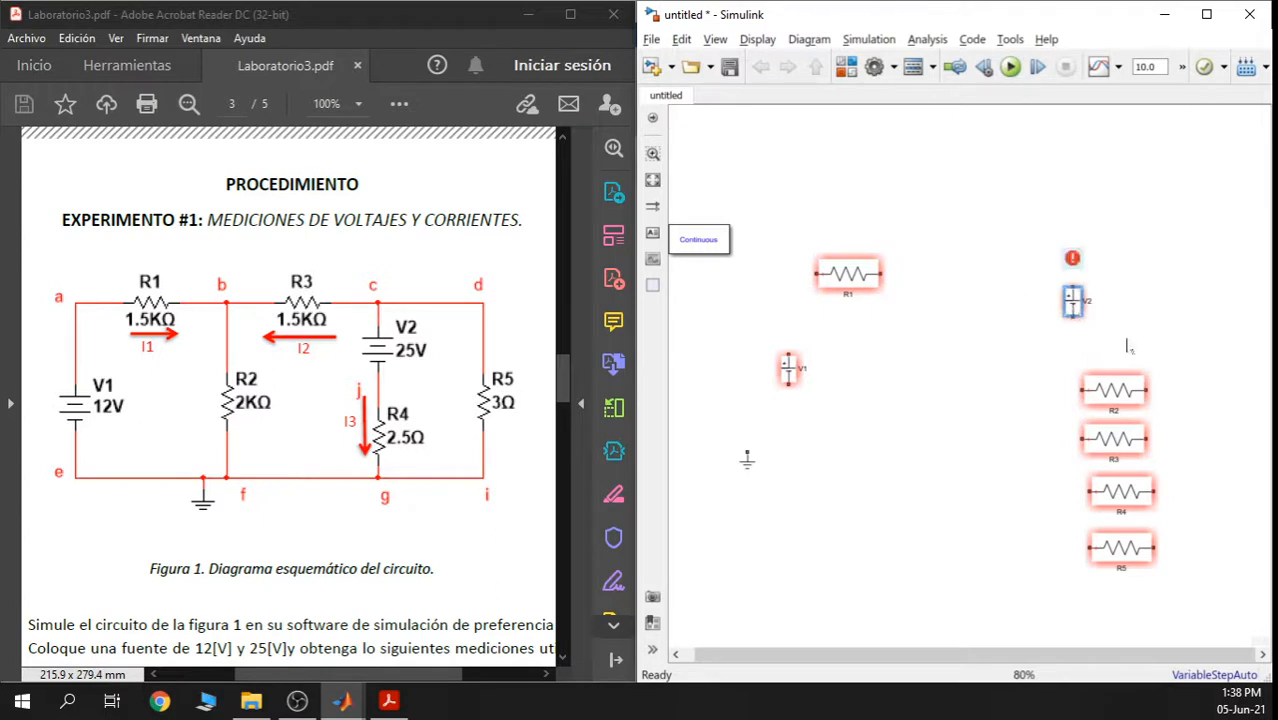
left_click_drag(1132, 446, 996, 284)
Place R2 below the gap between R1 and R3, level with V1, and rotate it to vertical
left_click_drag(1111, 405, 925, 379)
key("ctrl+r")
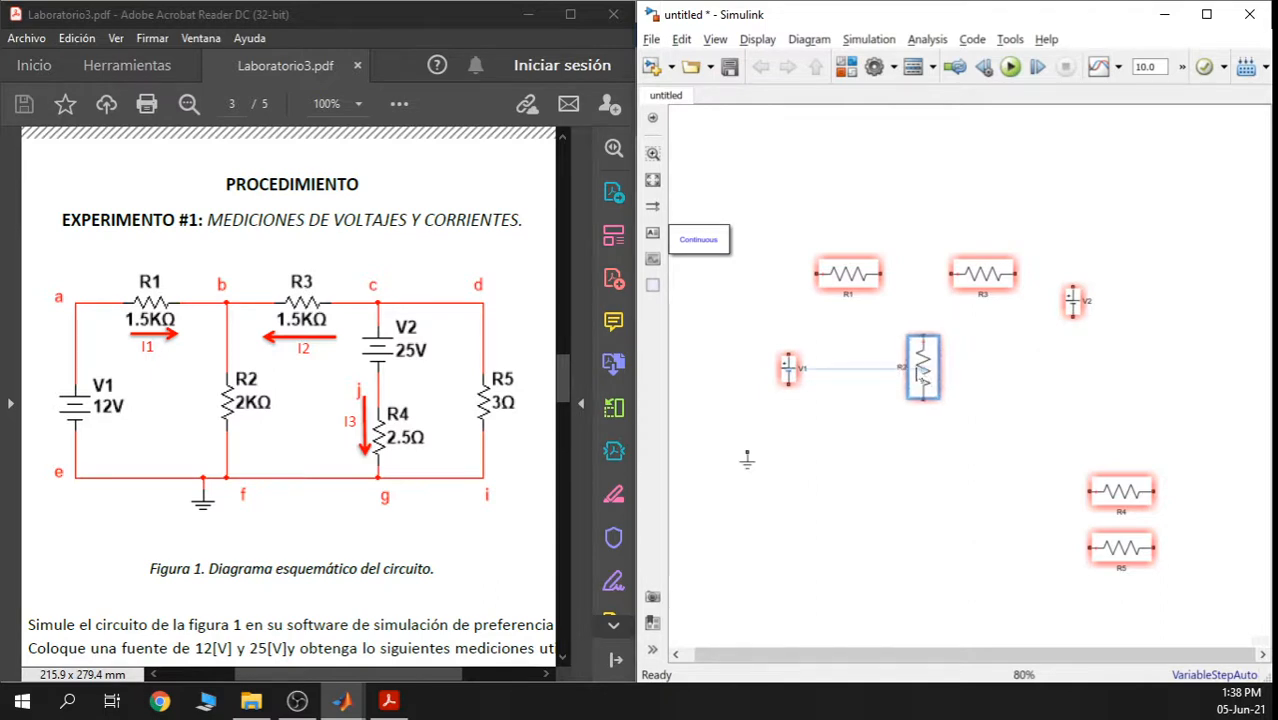
left_click(1065, 398)
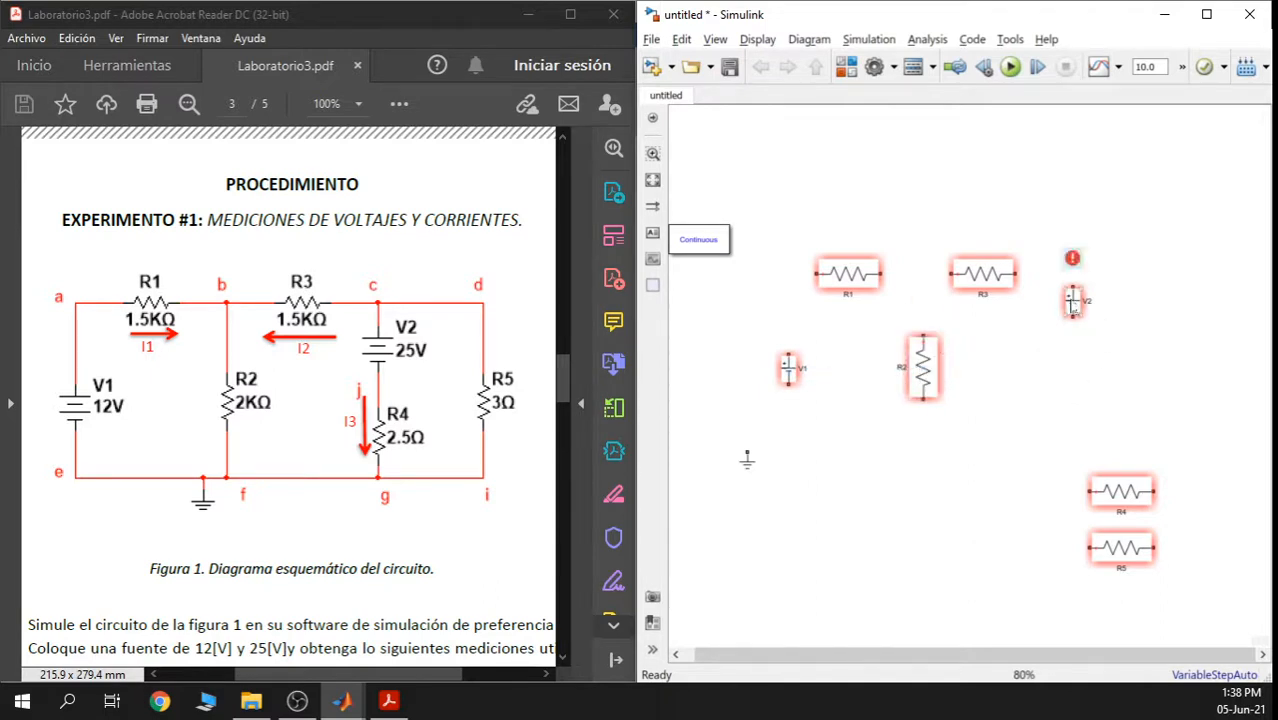
Shift V2 slightly down and right, rotate R4 to vertical and align it directly beneath V2
left_click_drag(1071, 305, 1087, 325)
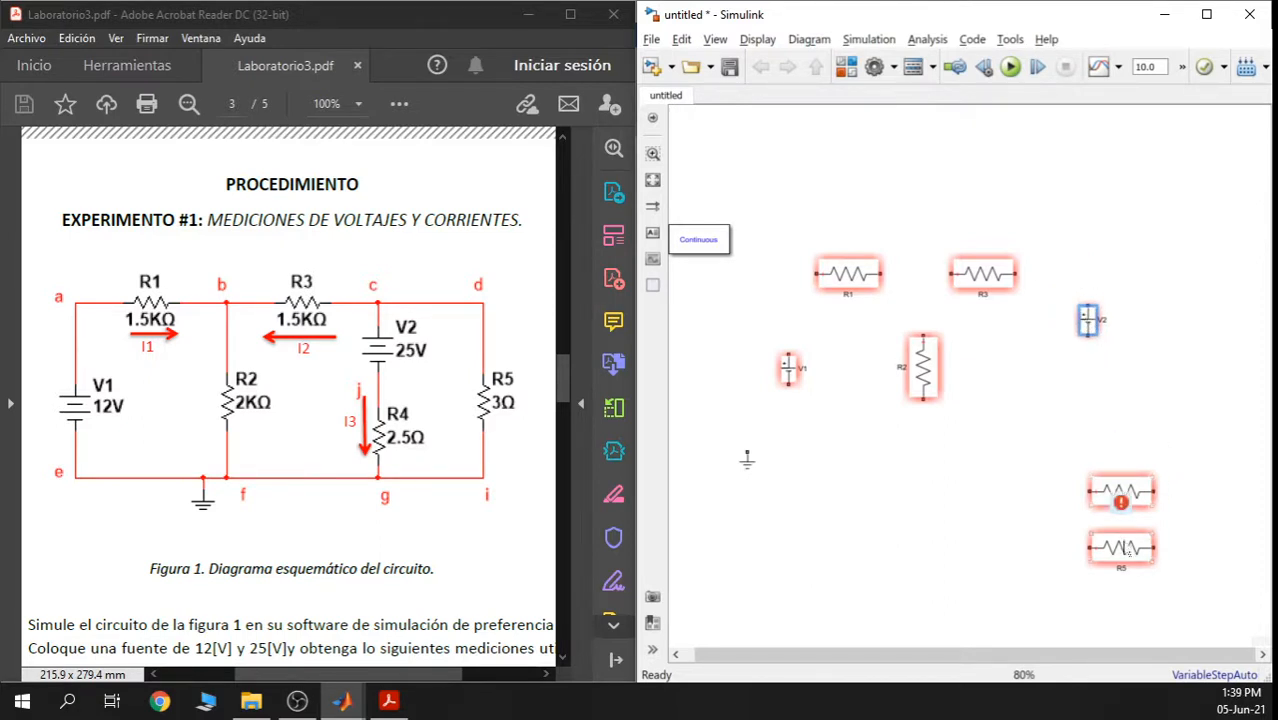
left_click(1121, 496)
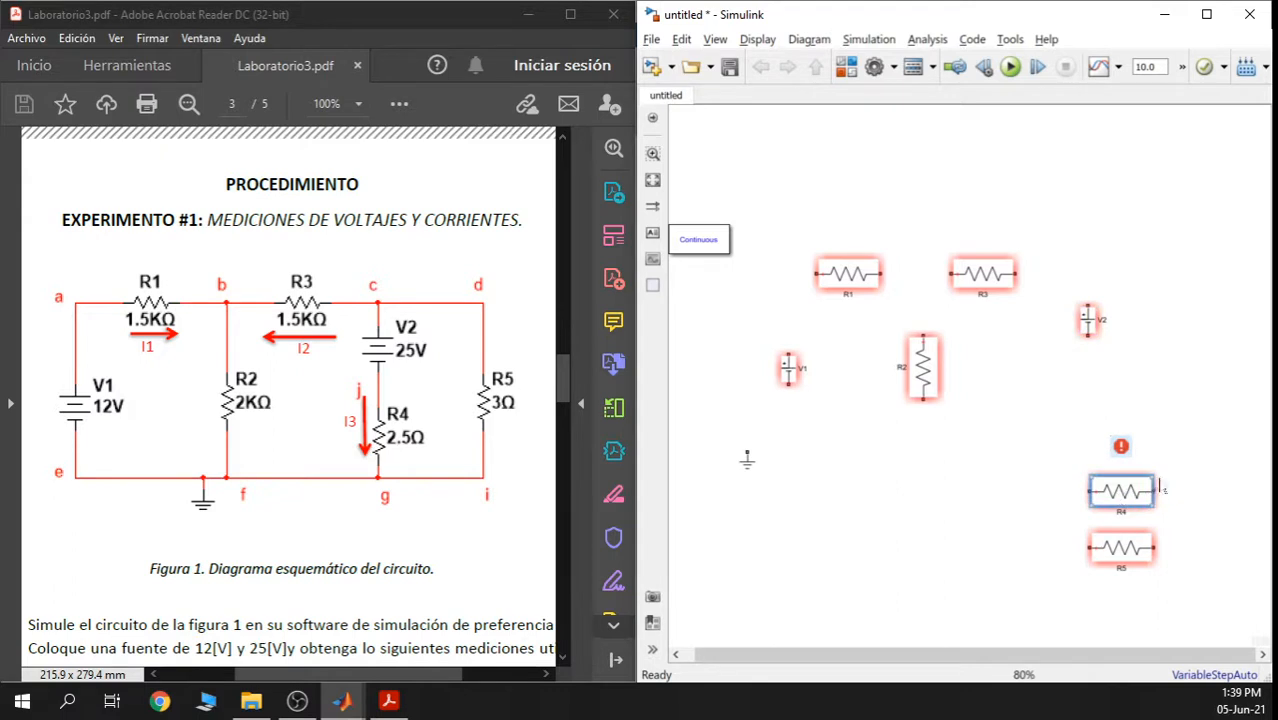
key("ctrl+r")
left_click_drag(1120, 497, 1092, 422)
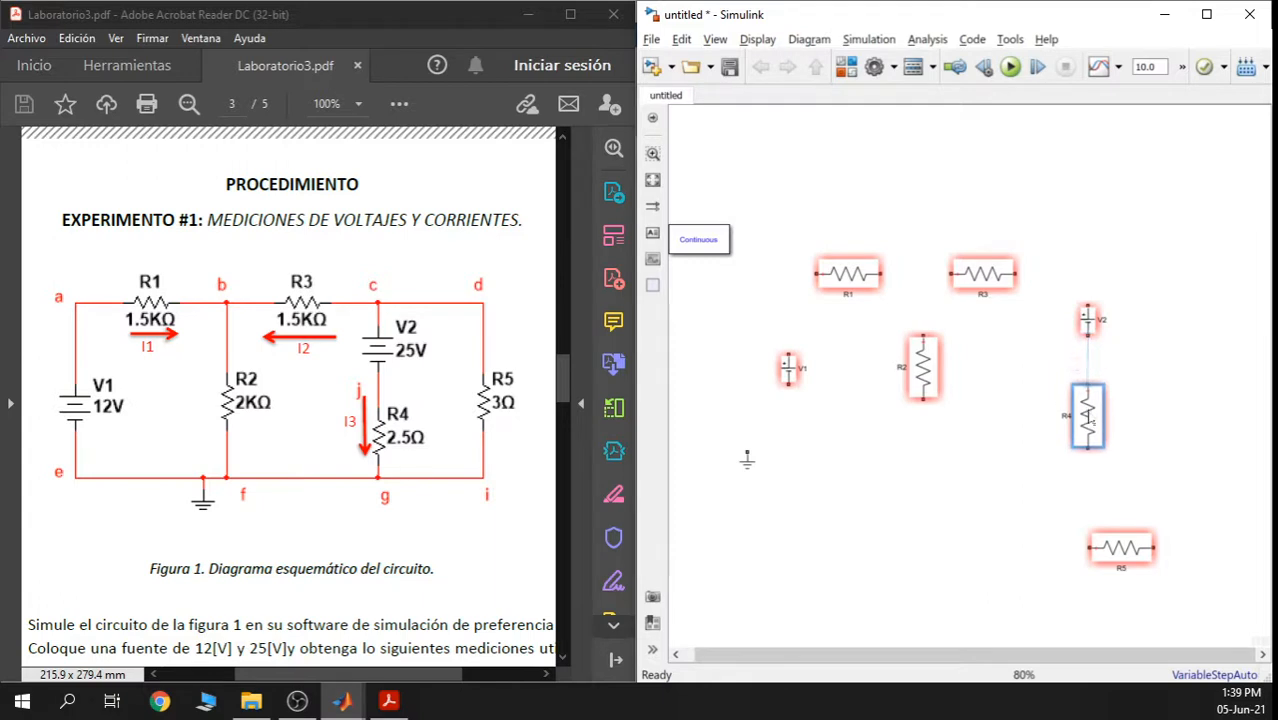
left_click(1117, 378)
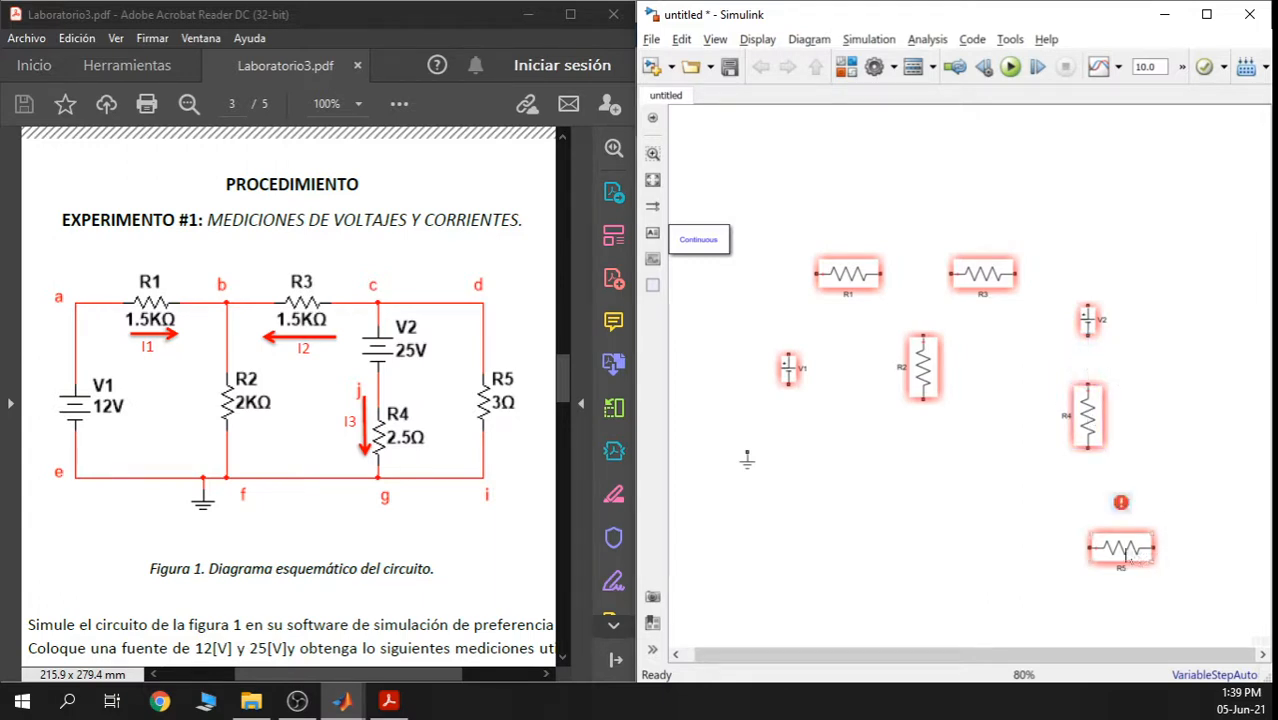
Place R5 to the right of the V2–R4 branch, rotated to vertical and level with R2
left_click_drag(1128, 553, 1200, 368)
key("ctrl+r")
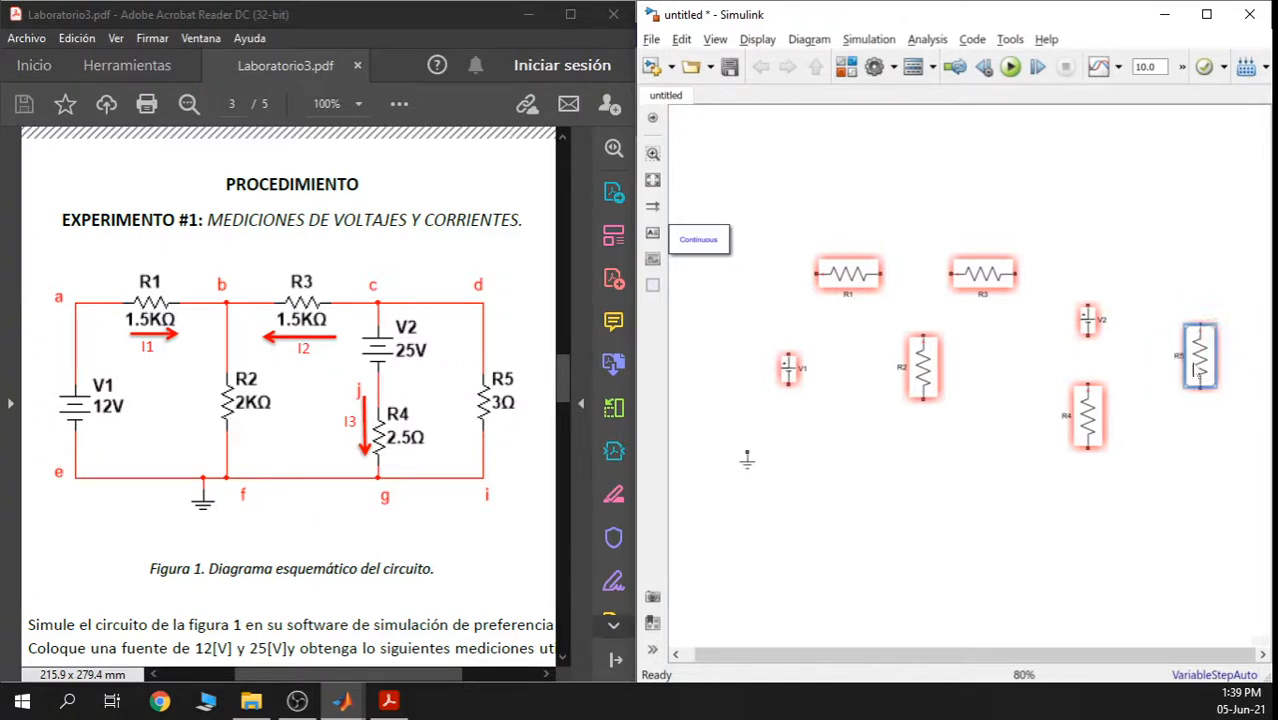
left_click(1192, 460)
left_click_drag(1199, 352, 1203, 366)
left_click(1170, 499)
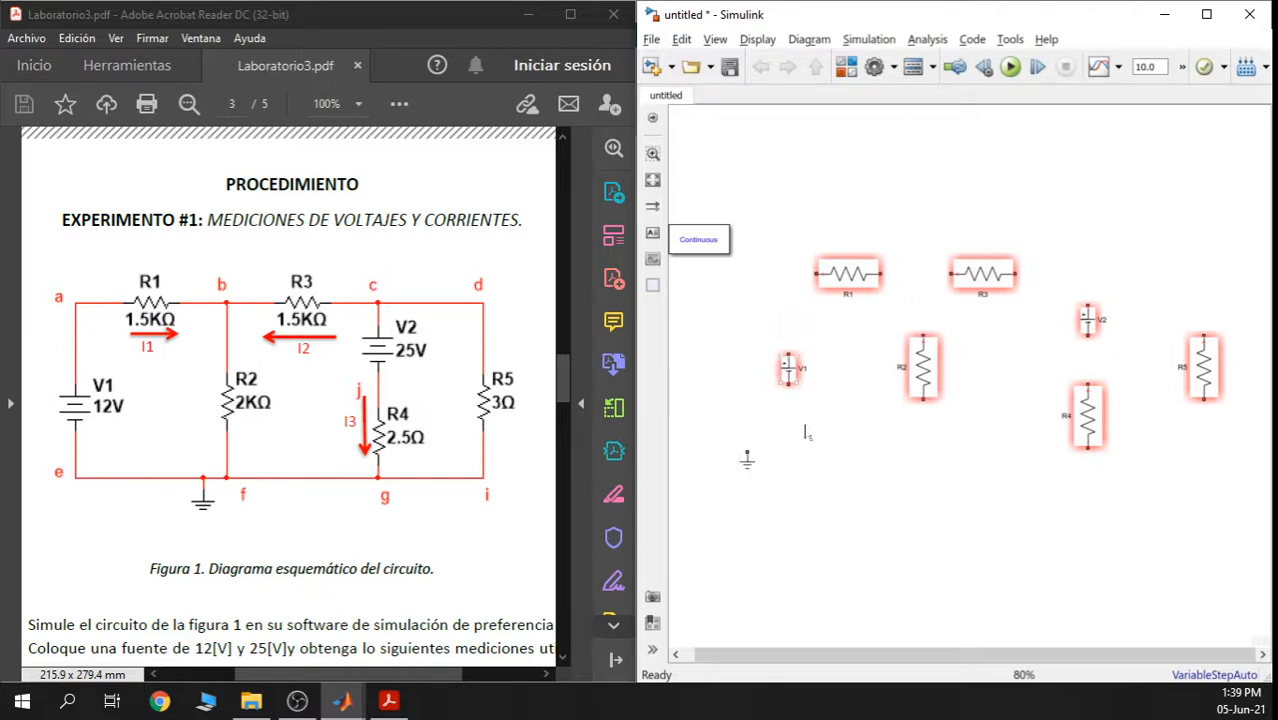
left_click(788, 372)
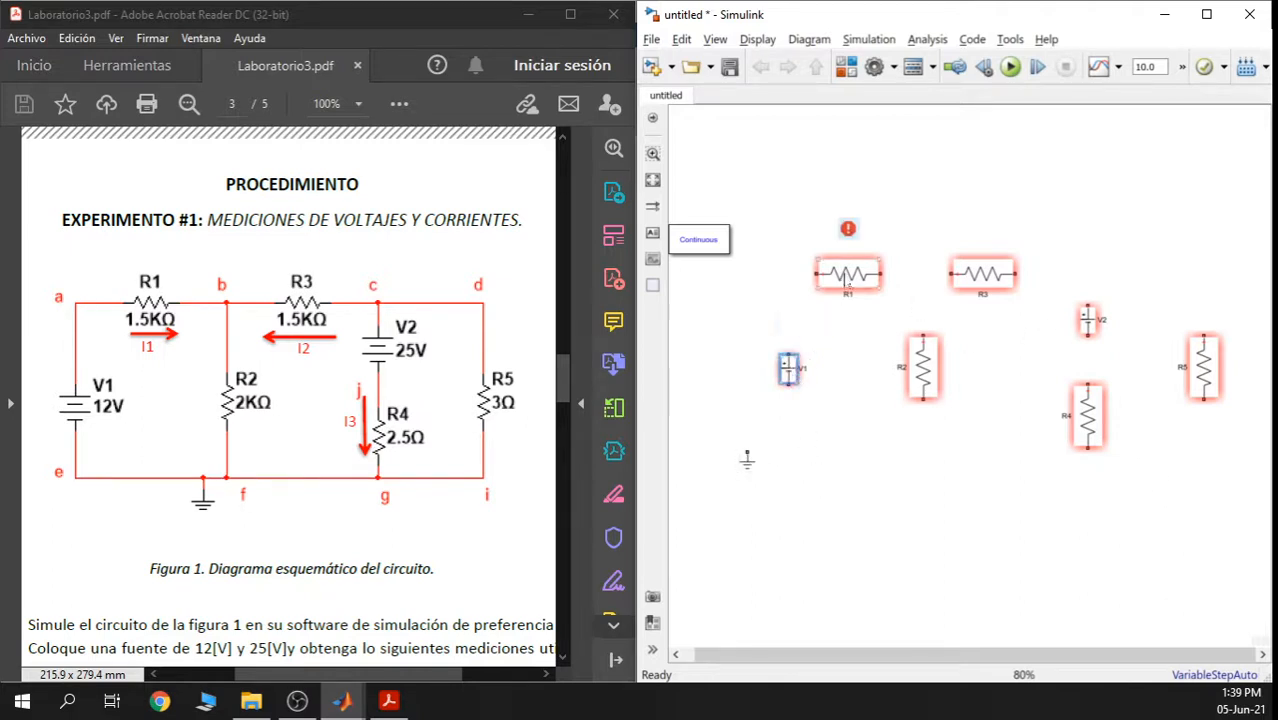
left_click(848, 276)
scroll(851, 332, "up", 1)
left_click_drag(920, 313, 865, 298)
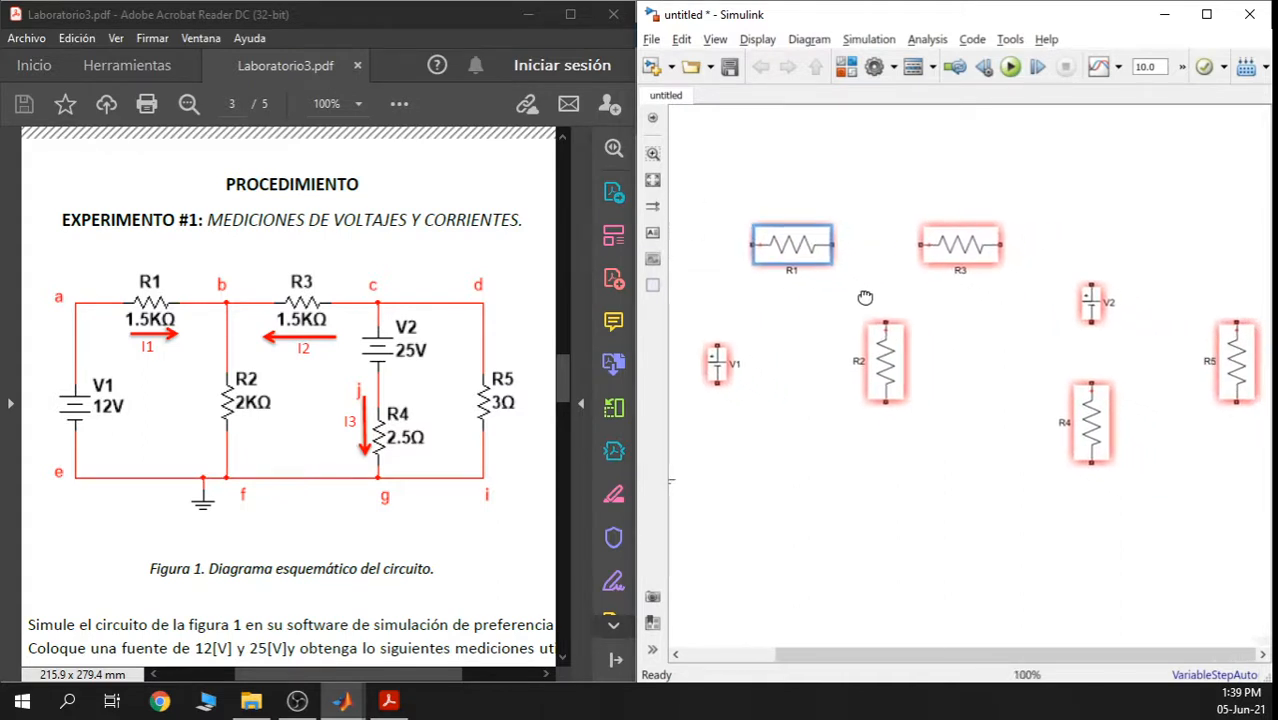
scroll(949, 274, "up", 1)
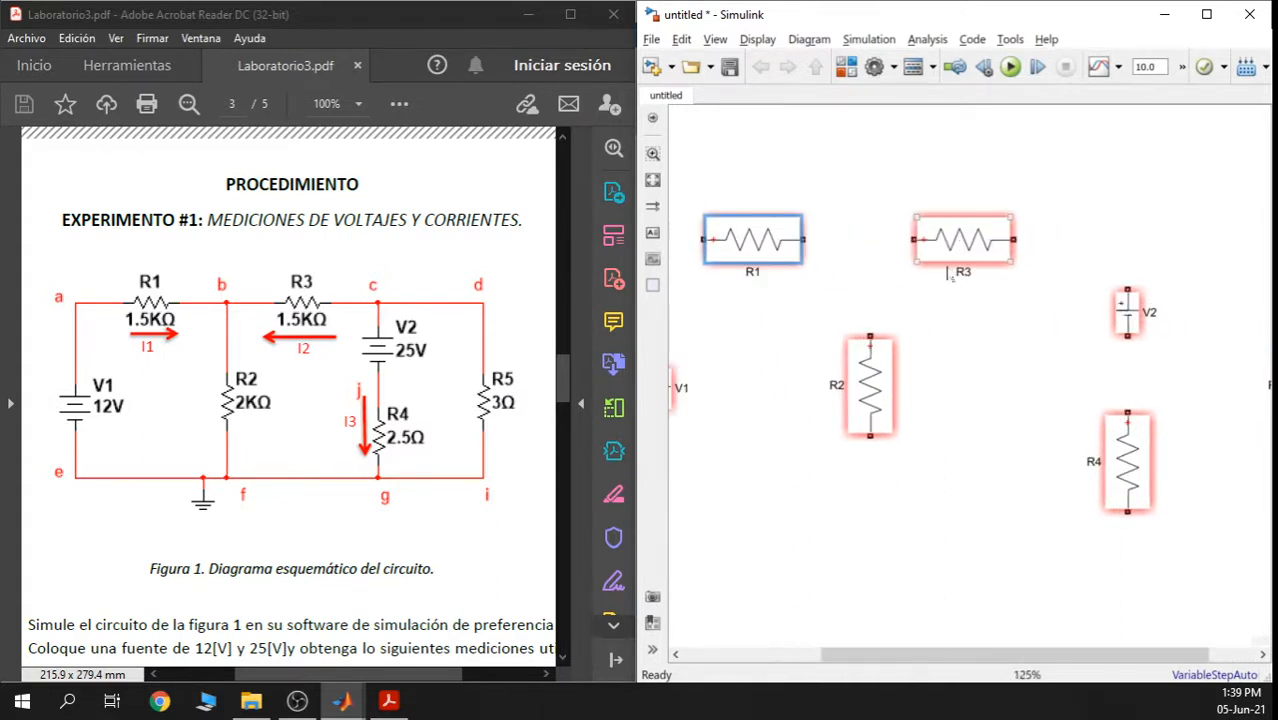
left_click_drag(994, 381, 902, 367)
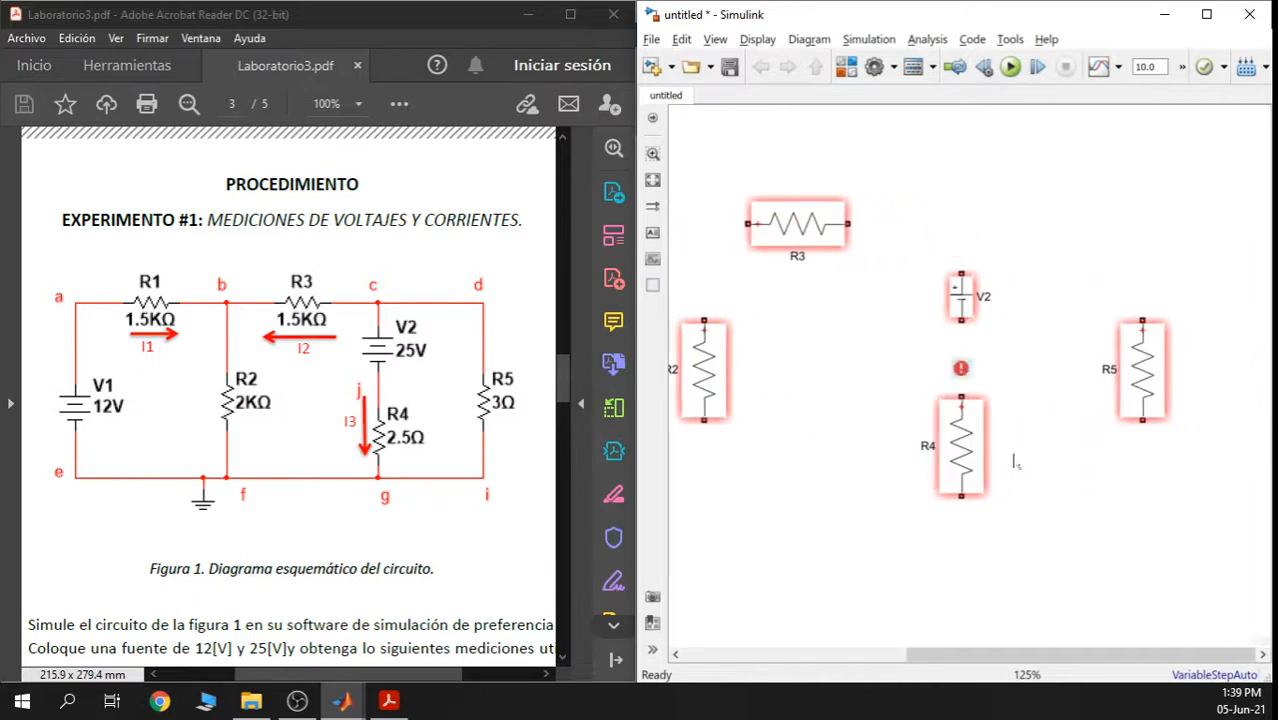
scroll(1131, 378, "down", 4)
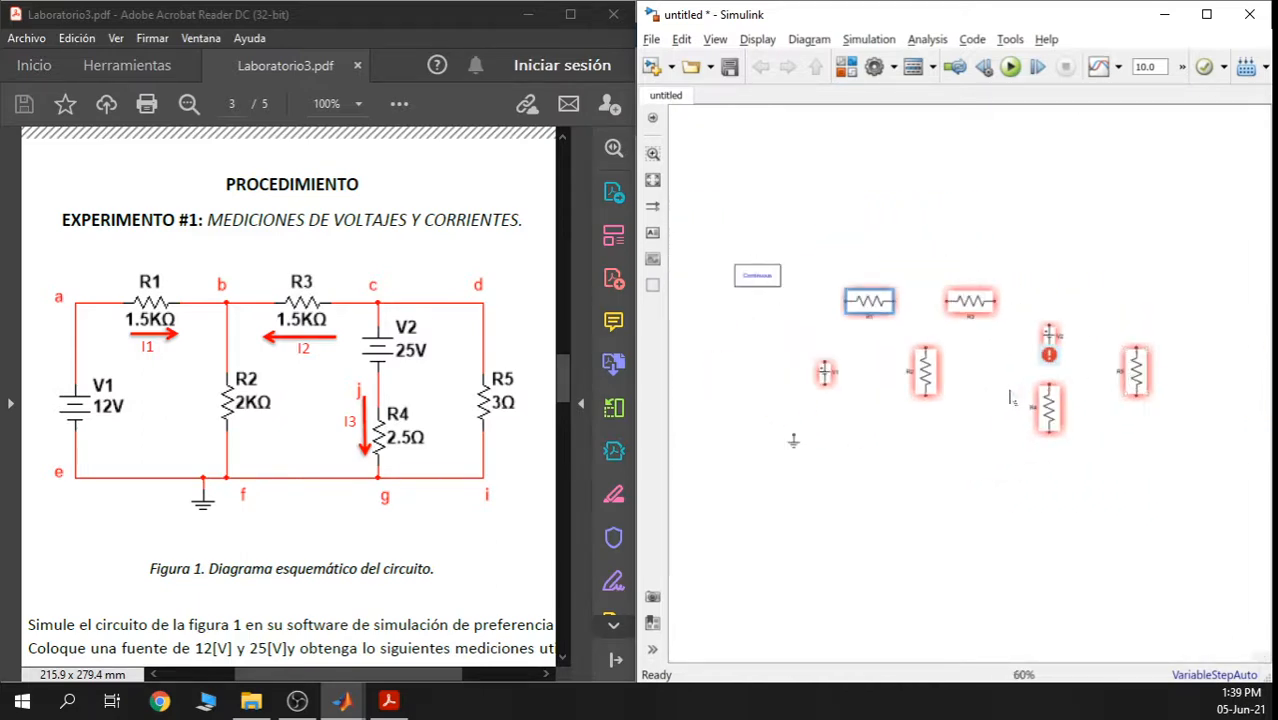
Move the ground block down and right, between V1 and R2 and below them
left_click_drag(795, 447, 859, 492)
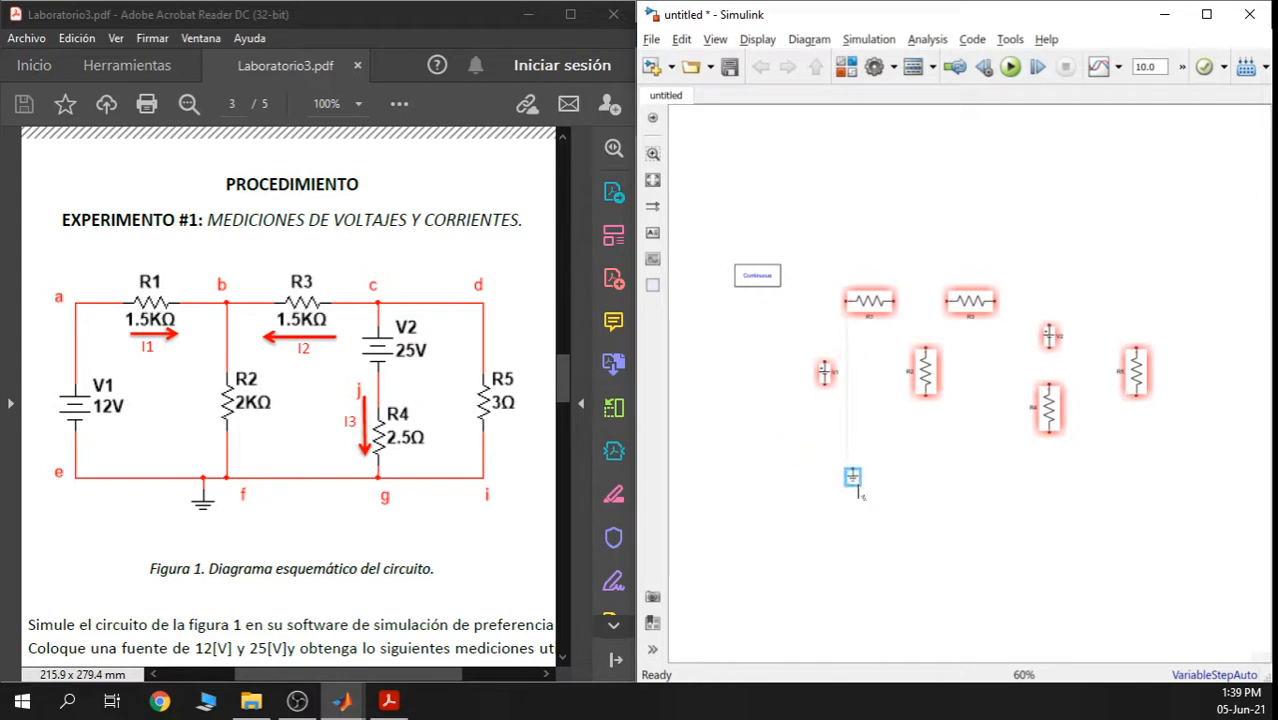
scroll(838, 480, "up", 1)
left_click(949, 409)
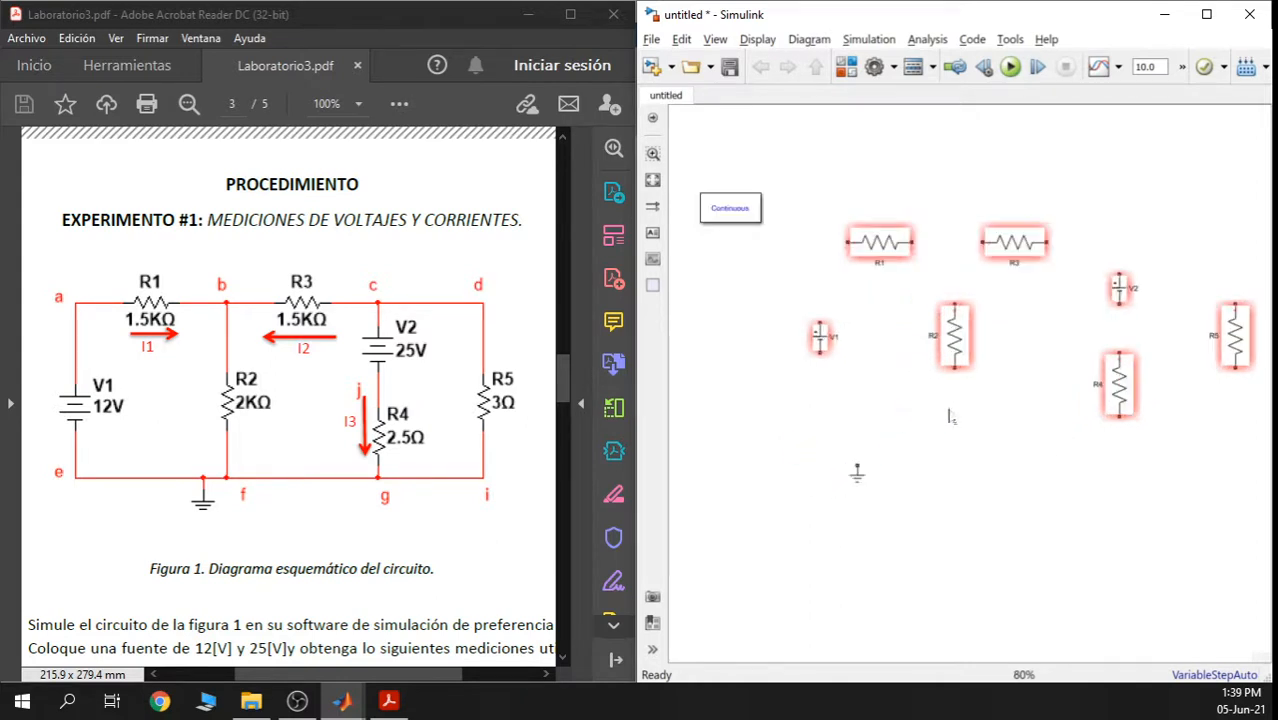
Wire V1's positive terminal through R1 to R3, and connect R2's upper terminal to the line between R1 and R3
left_click_drag(953, 411, 891, 414)
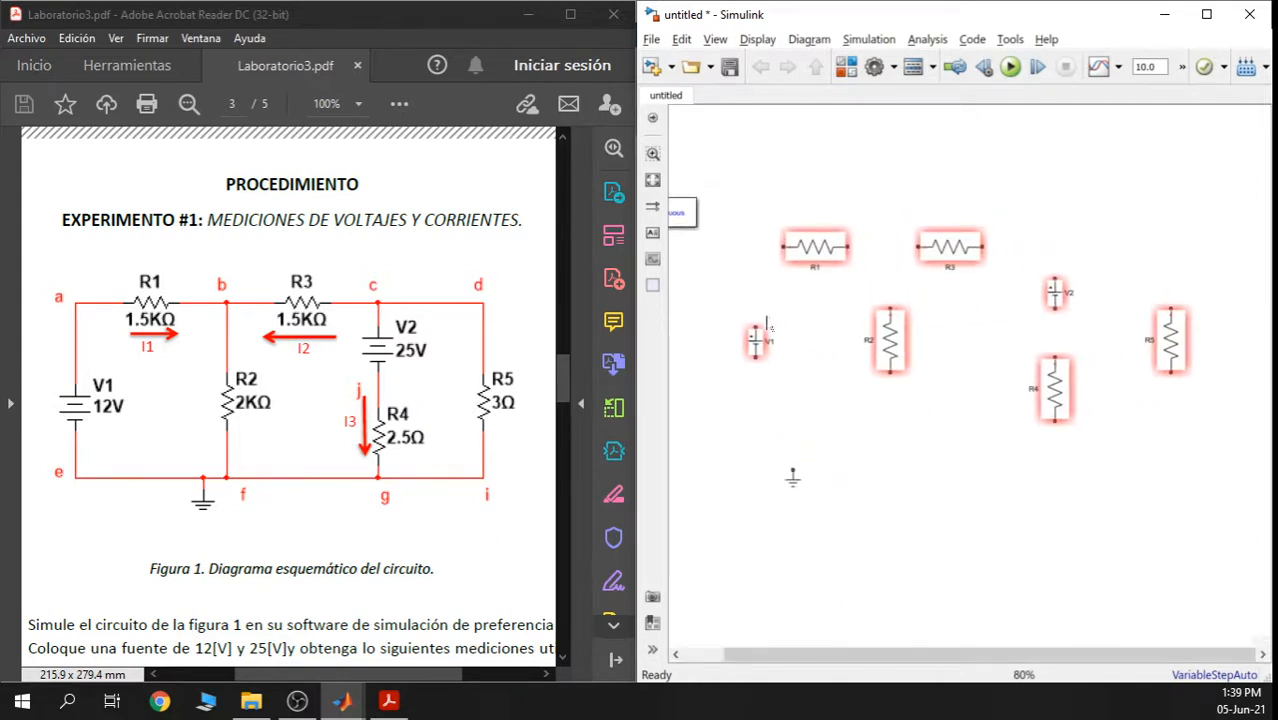
left_click_drag(754, 320, 917, 246)
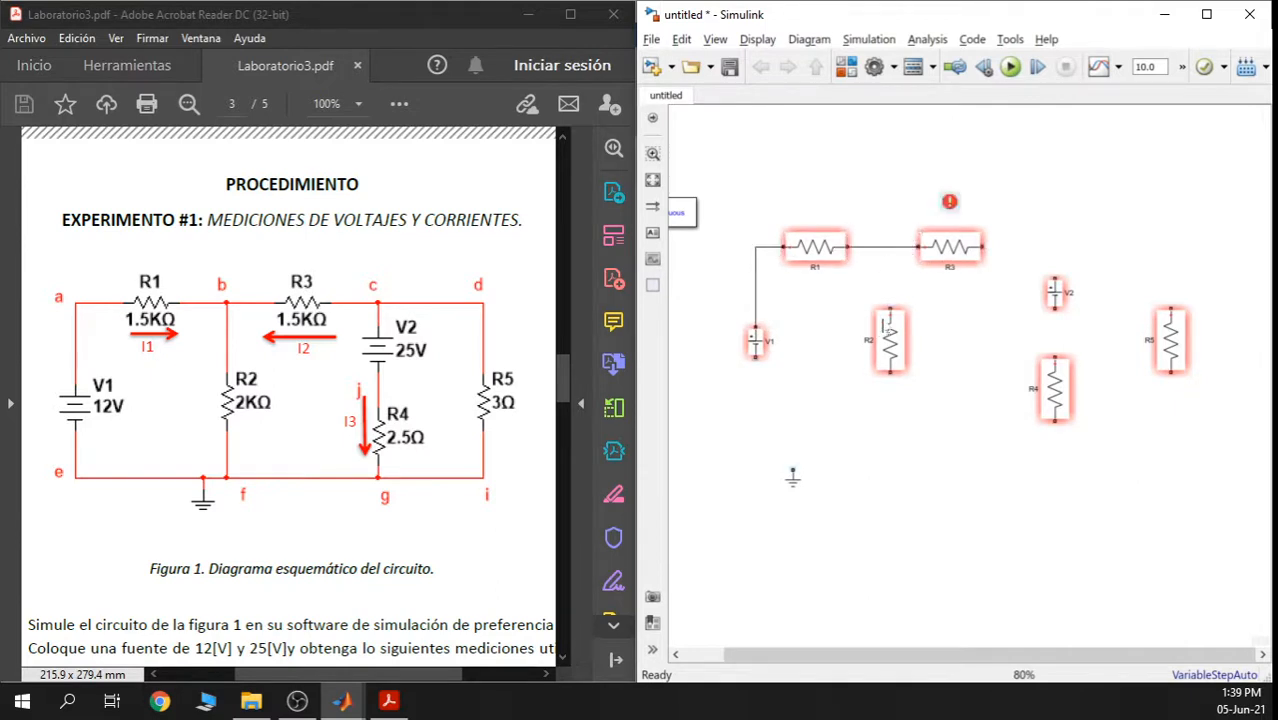
left_click_drag(890, 298, 890, 246)
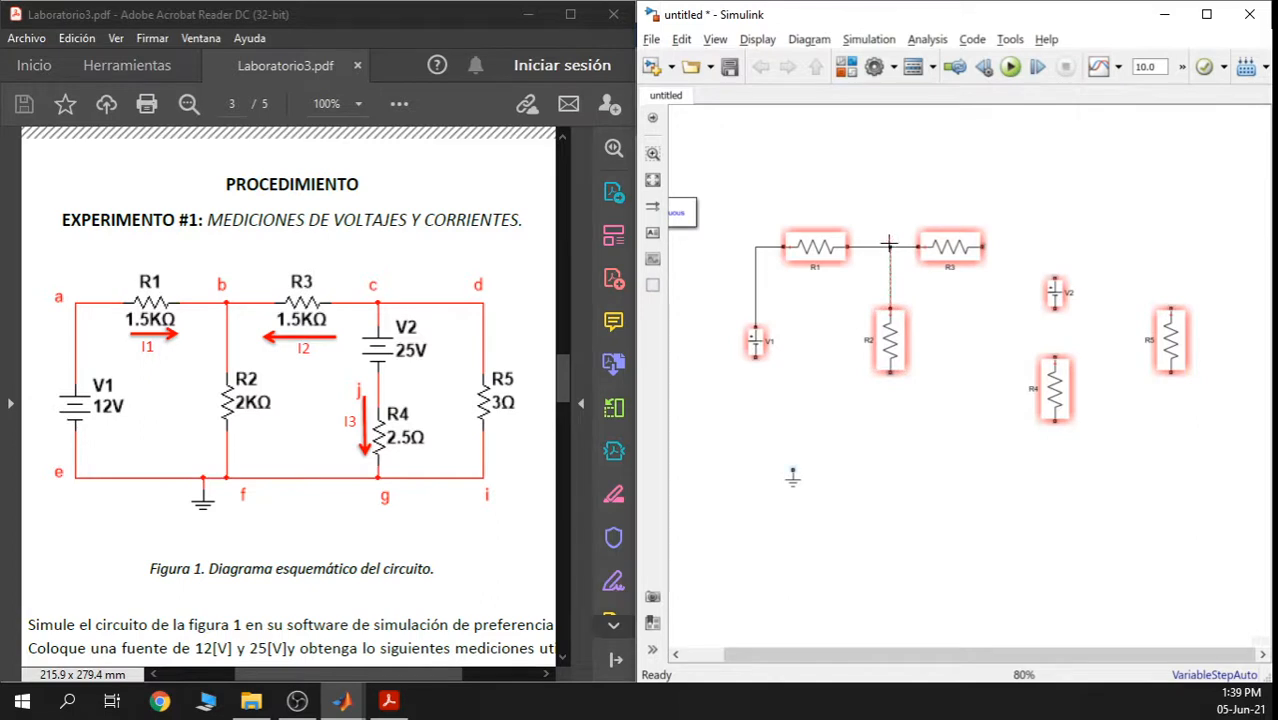
Wire R2's lower terminal to V1's negative terminal and lower that return line beneath the blocks
left_click_drag(890, 373, 757, 360)
left_click_drag(835, 384, 833, 442)
left_click(1008, 448)
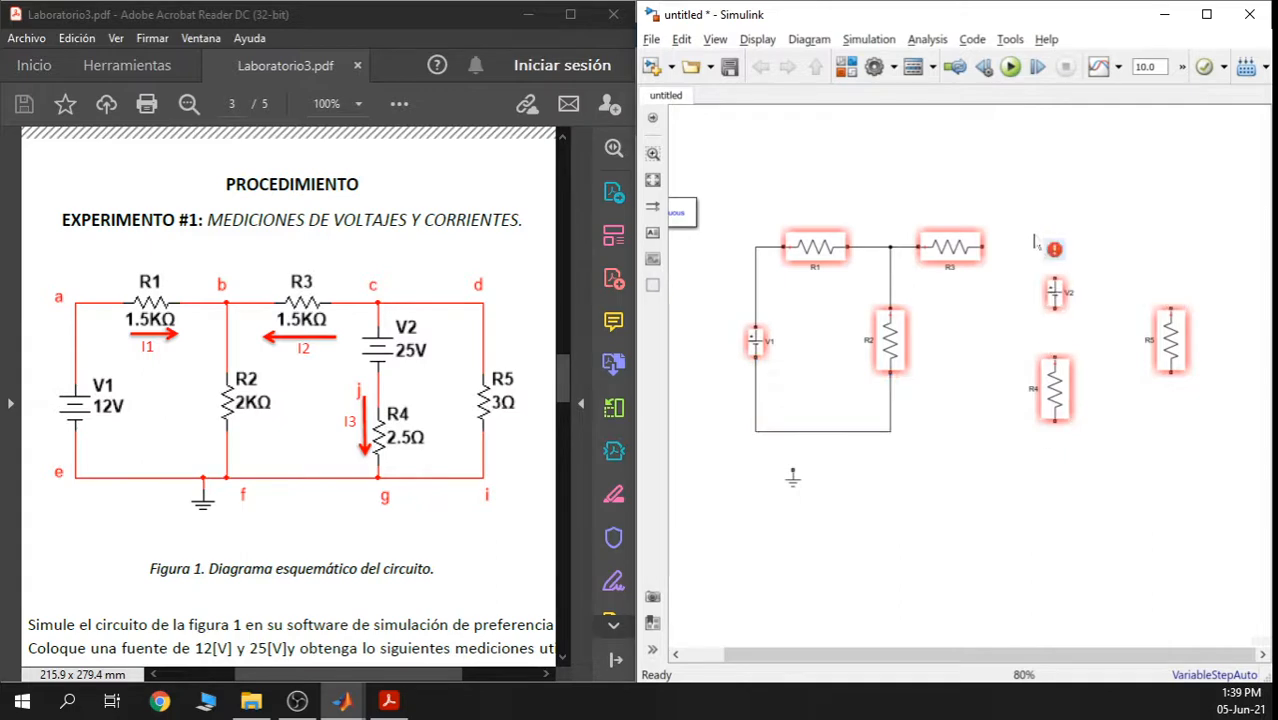
Wire R3 through V2 to R4, and connect R4's lower terminal to the return line at R2's corner
left_click_drag(985, 246, 1057, 355)
left_click(1054, 419)
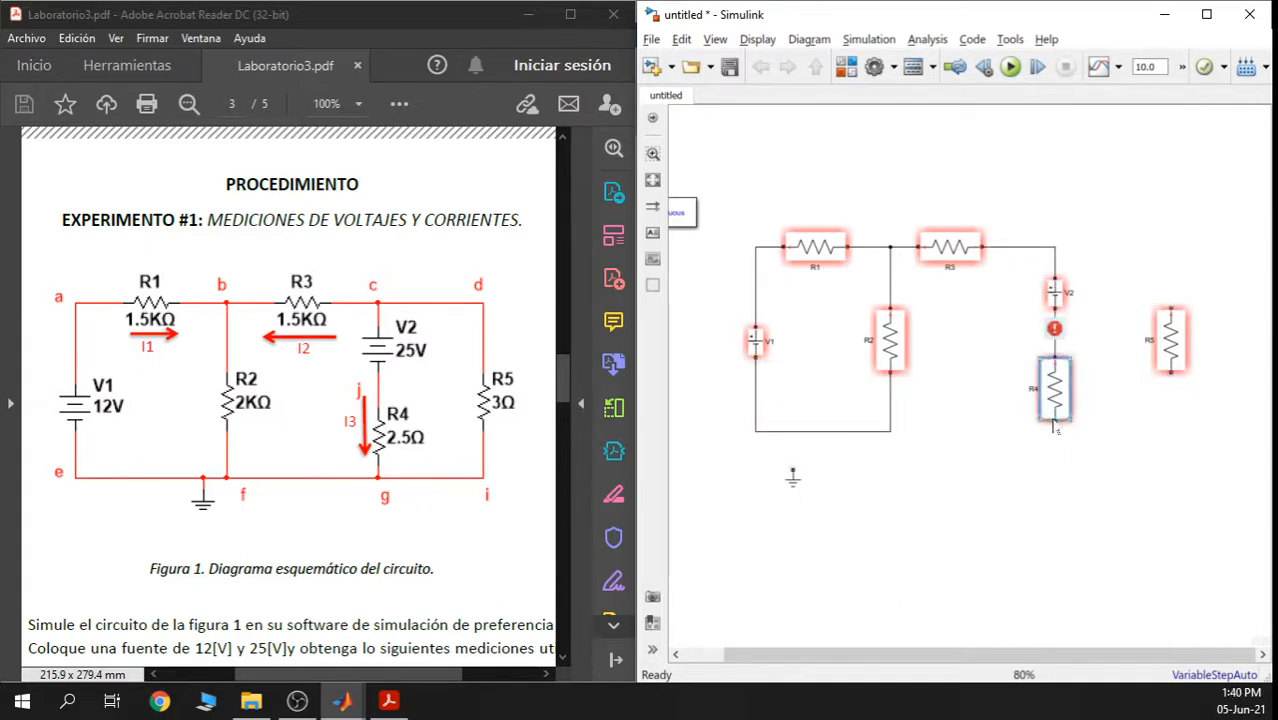
left_click_drag(1055, 421, 887, 430)
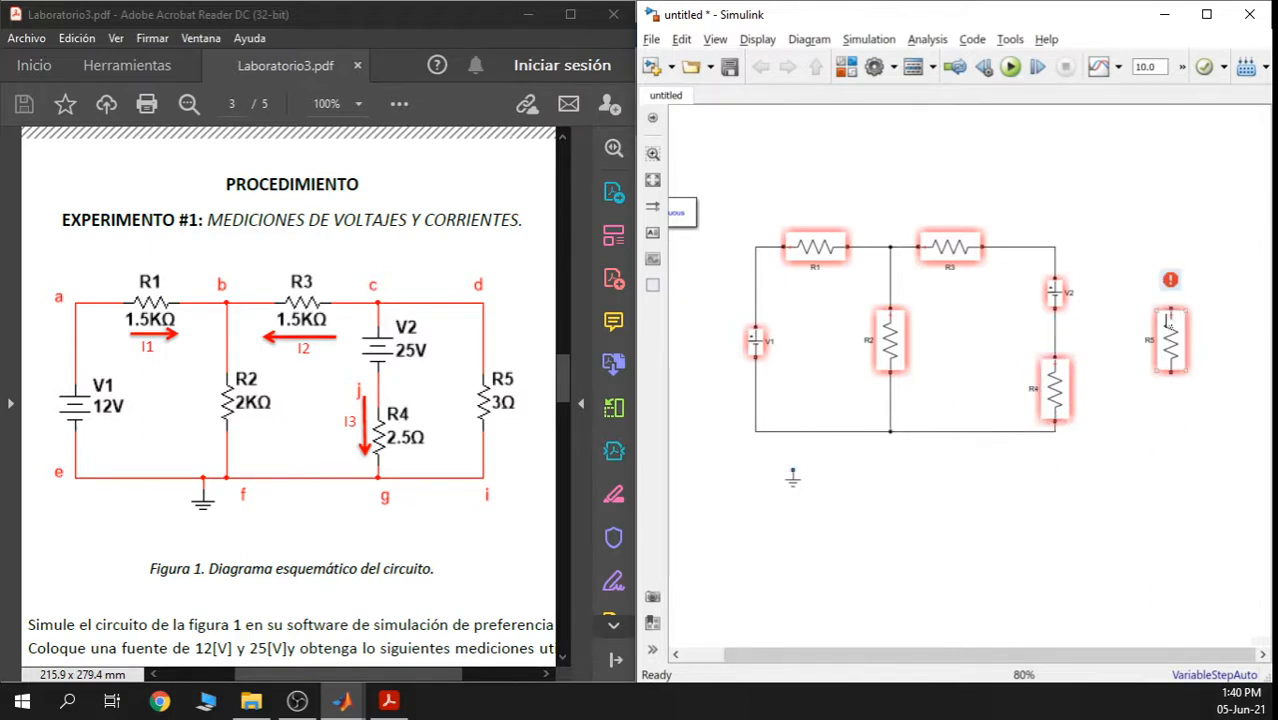
Wire R5 in parallel with the V2–R4 branch and lower the return line segments to one common level
left_click_drag(1165, 296, 1056, 247)
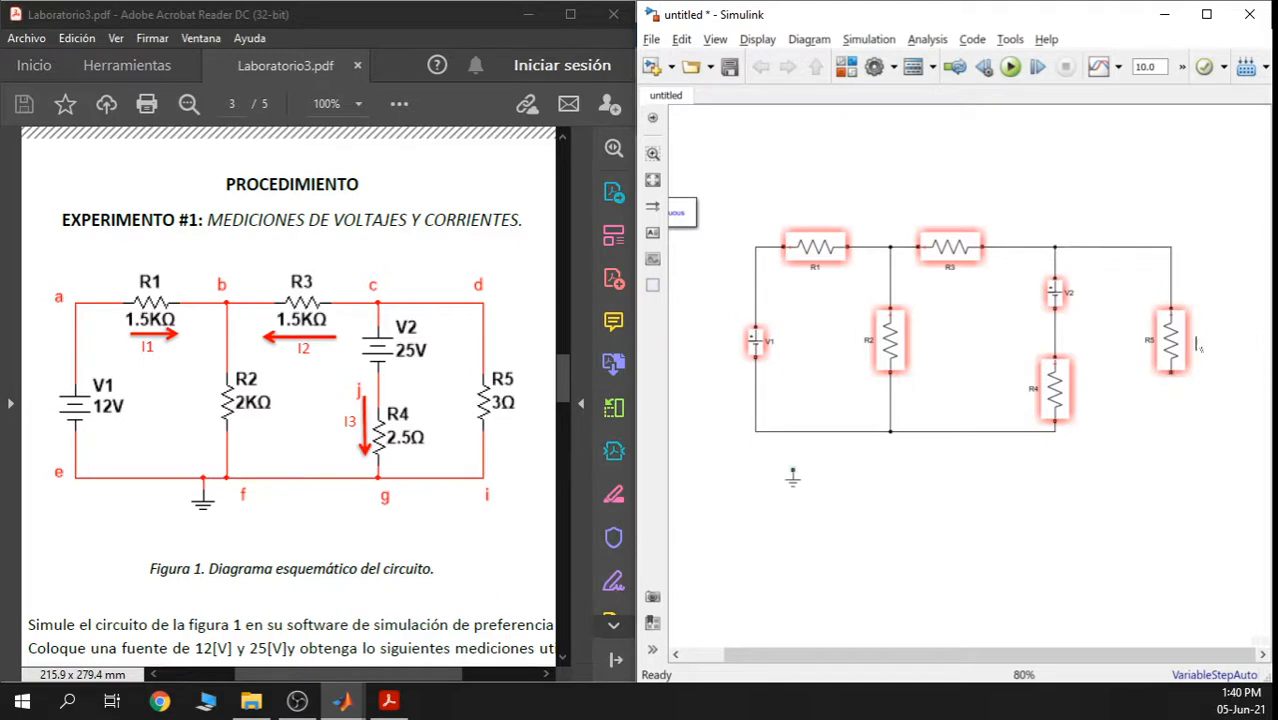
left_click_drag(1174, 377, 1055, 432)
left_click_drag(963, 436, 869, 468)
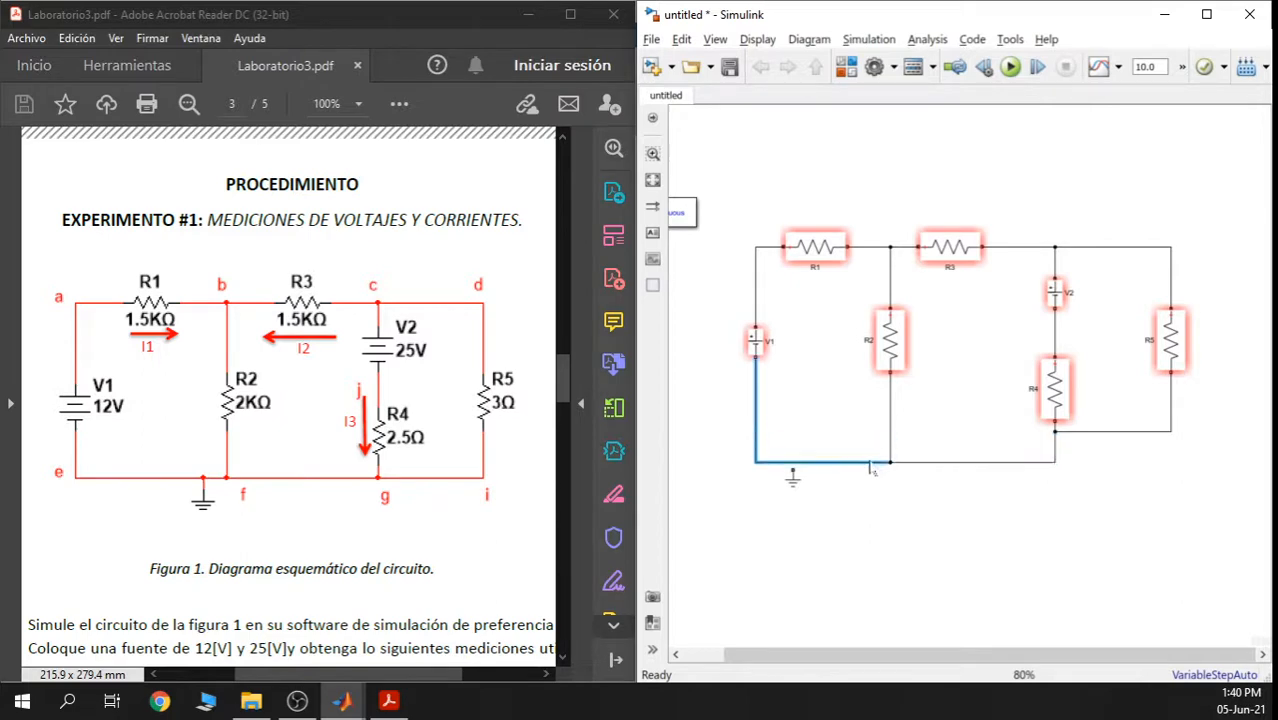
left_click_drag(1157, 433, 1151, 459)
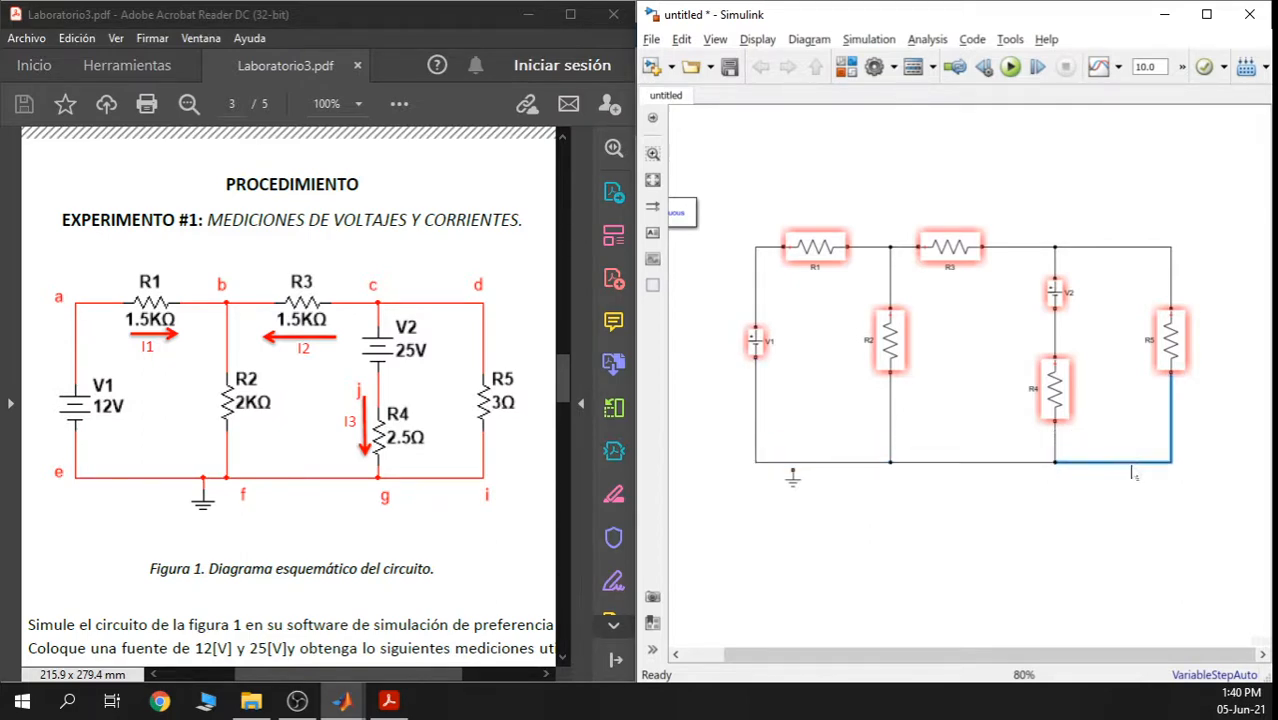
left_click(1004, 530)
Move the ground block beneath V1 and connect it to the lower-left corner of the return line
left_click(798, 484)
left_click_drag(803, 491, 766, 512)
left_click(828, 508)
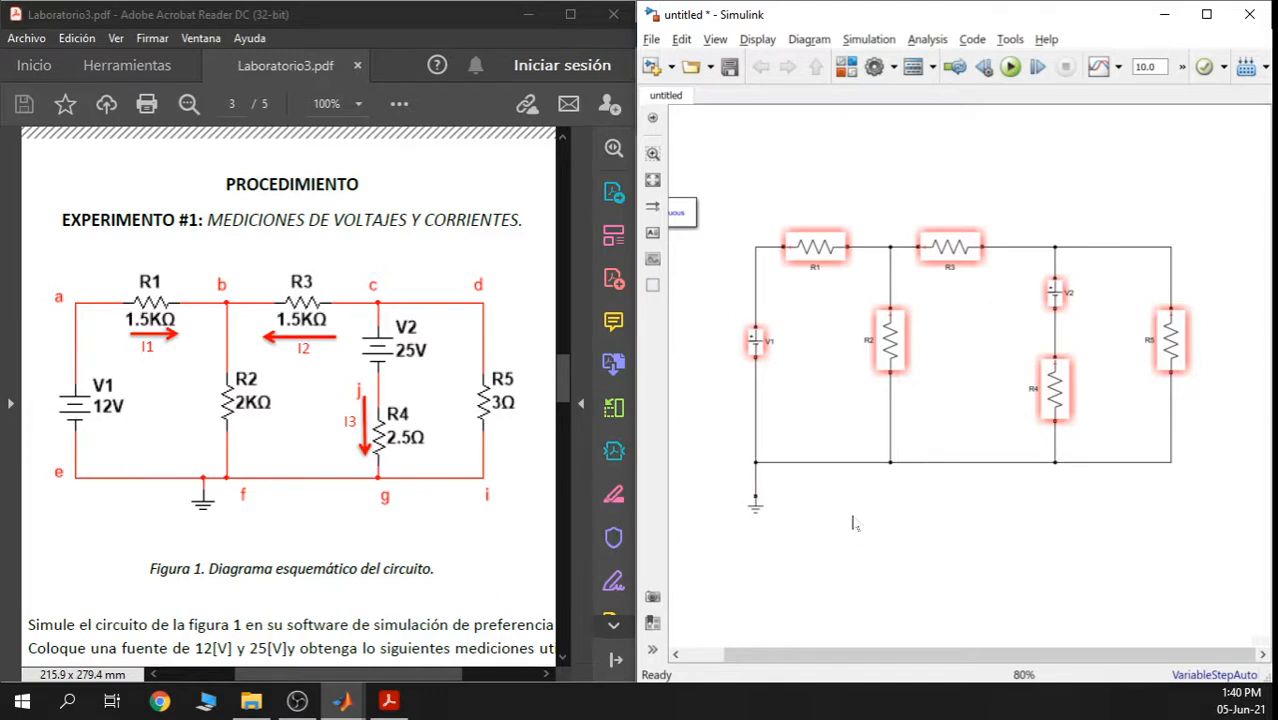
left_click(755, 345)
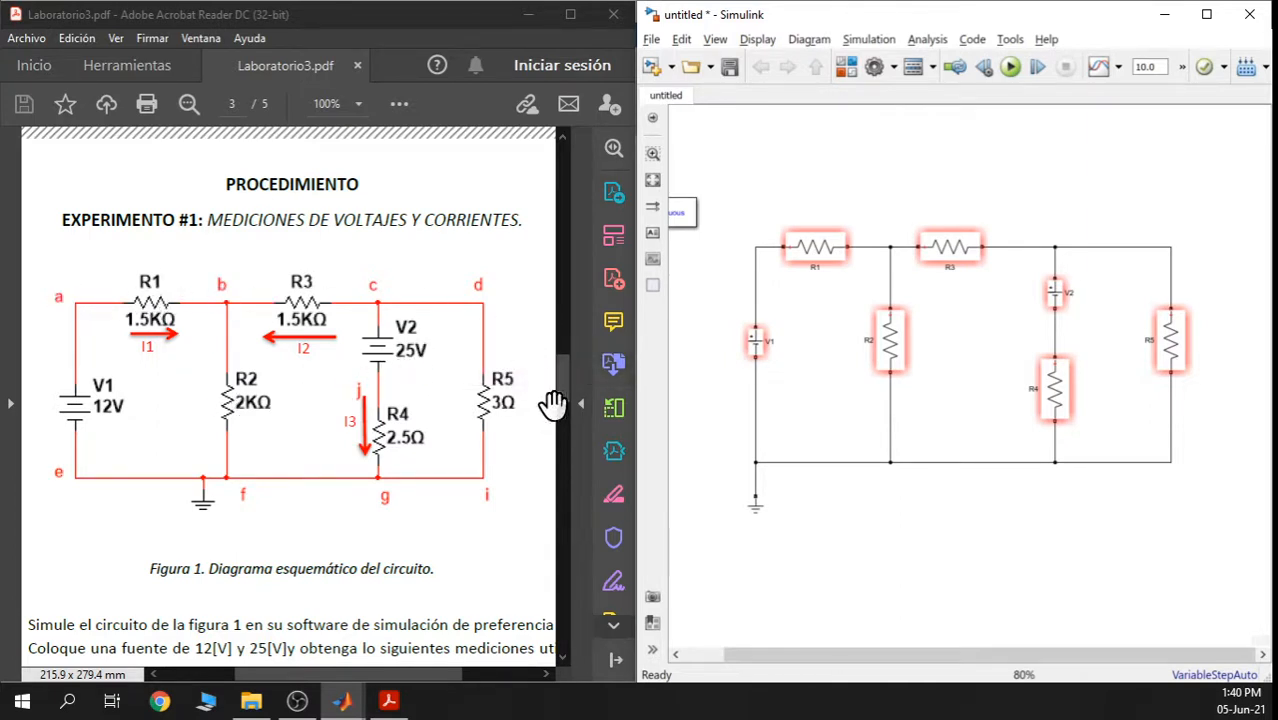
key("space")
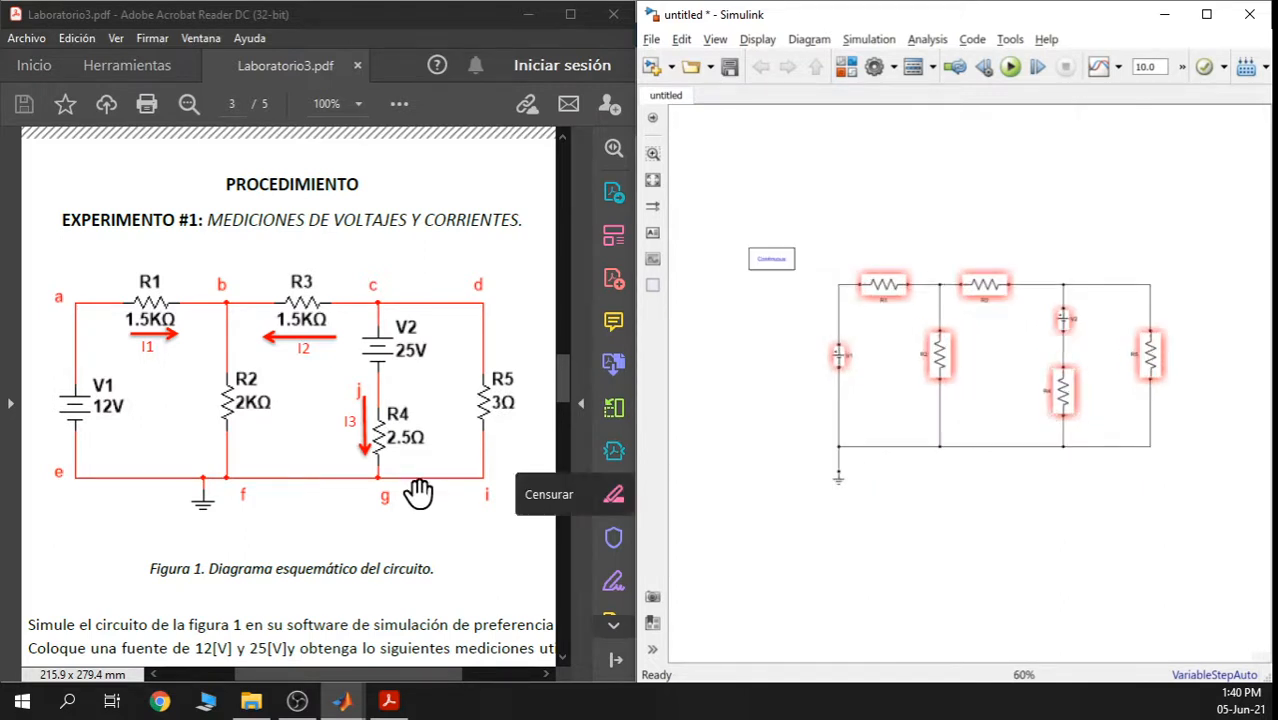
Review the voltages and currents requested below Figure 1 in the Laboratorio3 guide
scroll(410, 497, "down", 3)
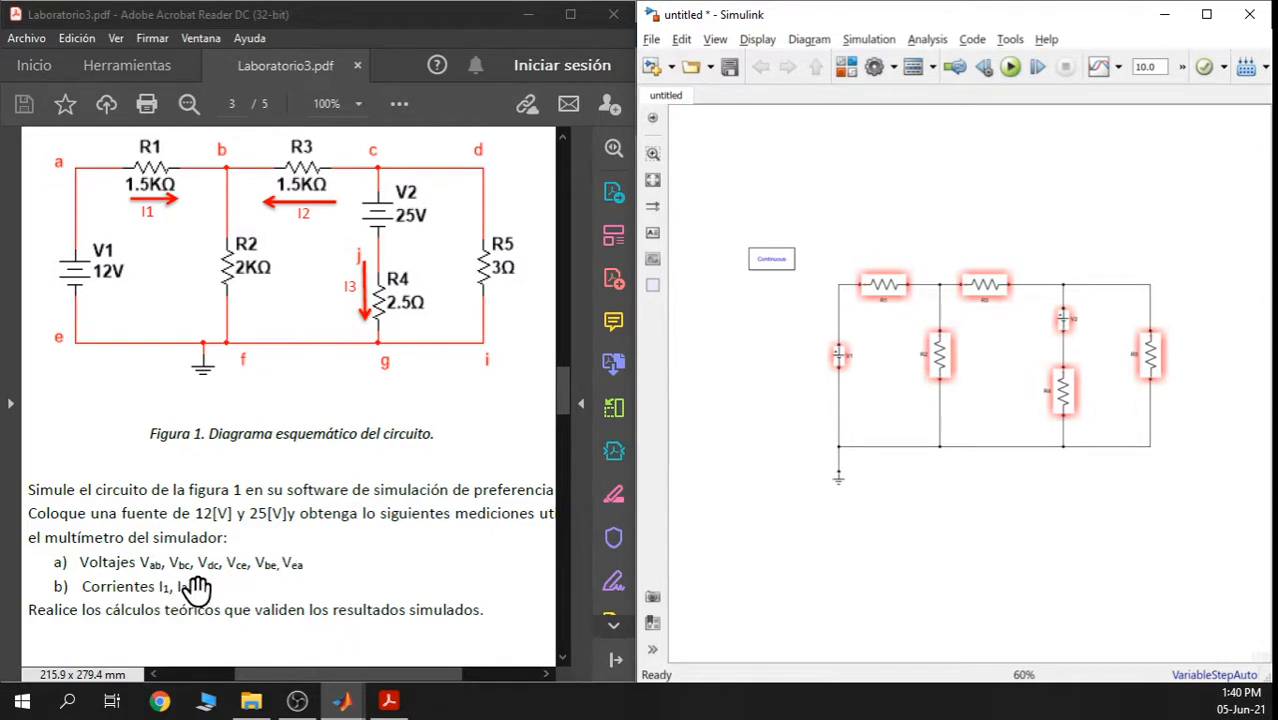
scroll(1032, 540, "up", 2)
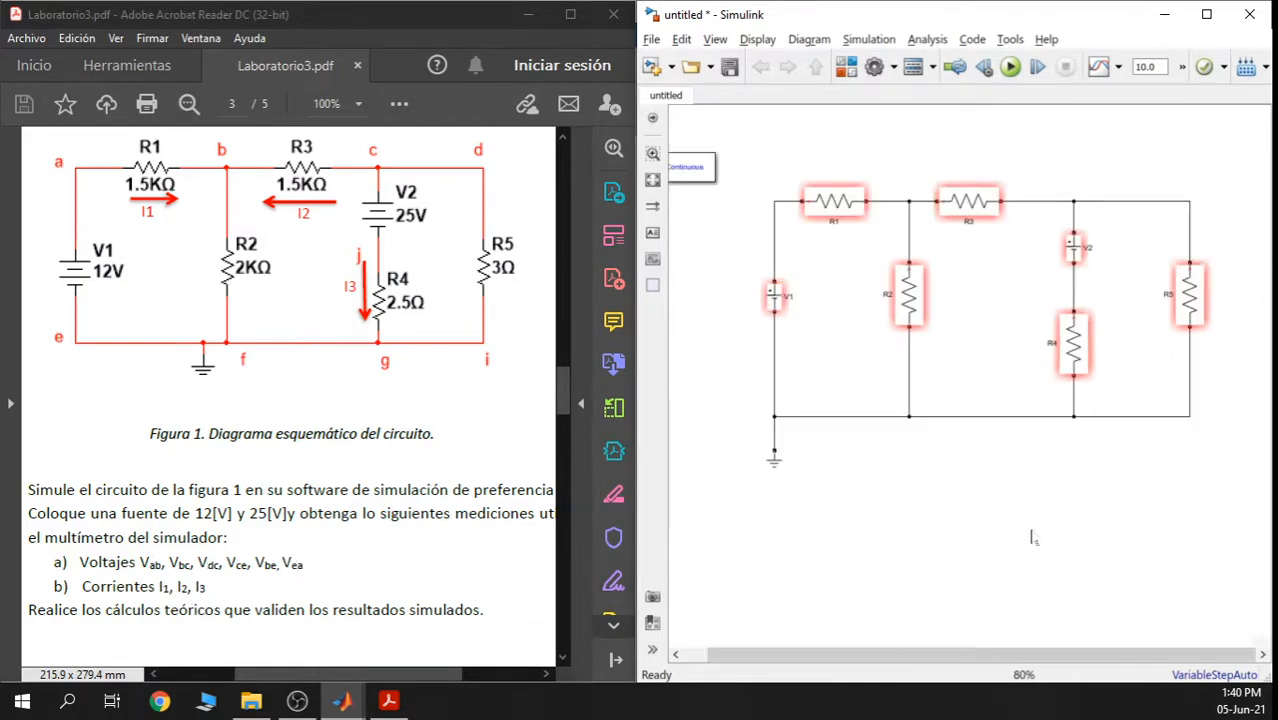
scroll(1033, 538, "down", 2)
scroll(884, 442, "up", 2)
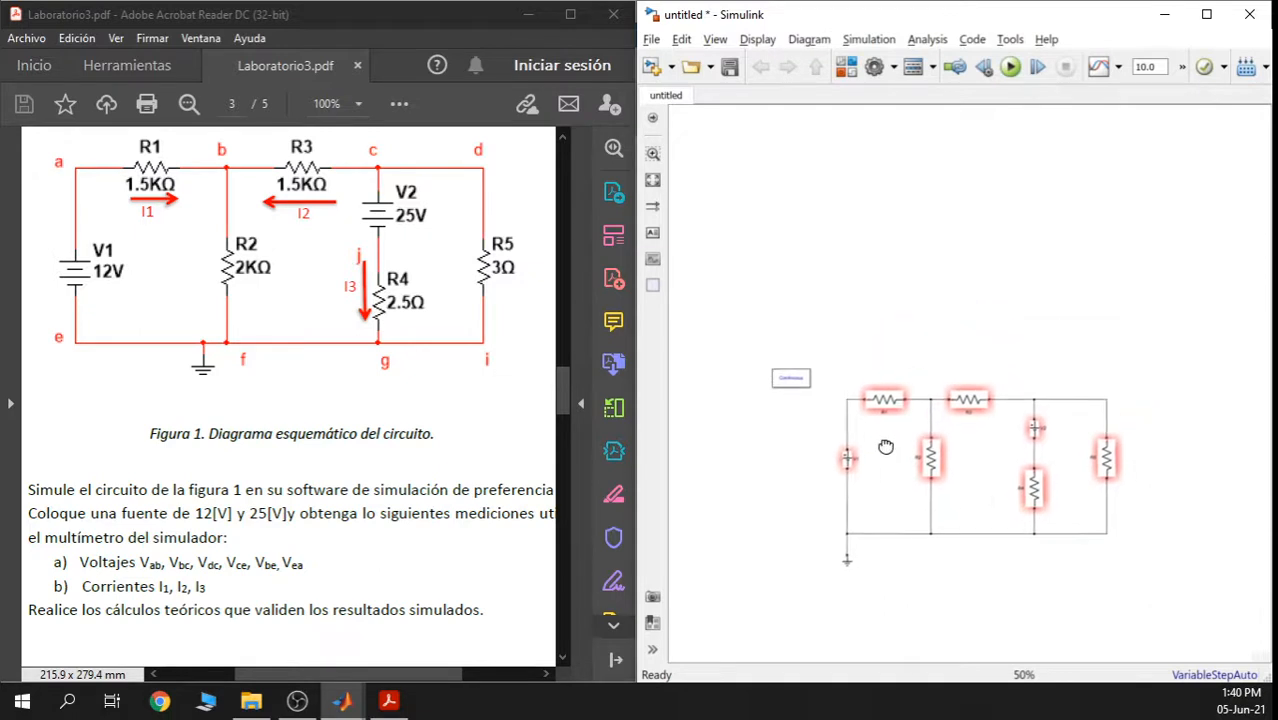
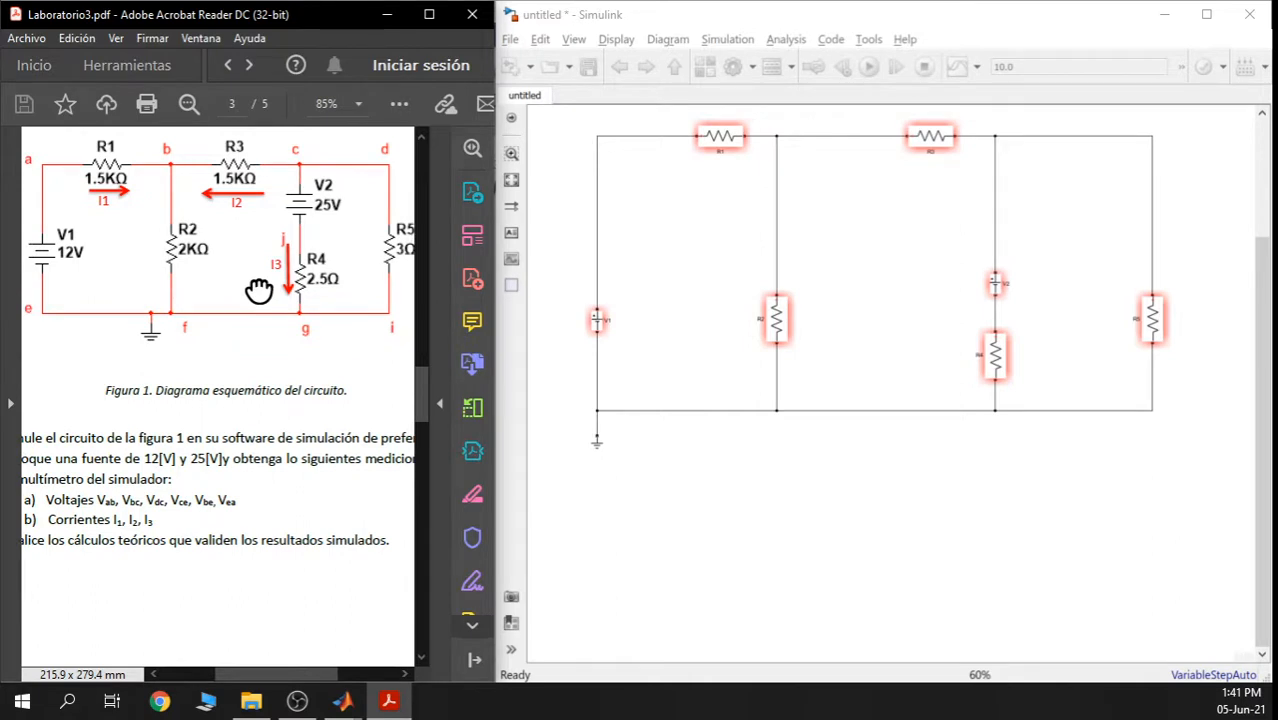
left_click(795, 585)
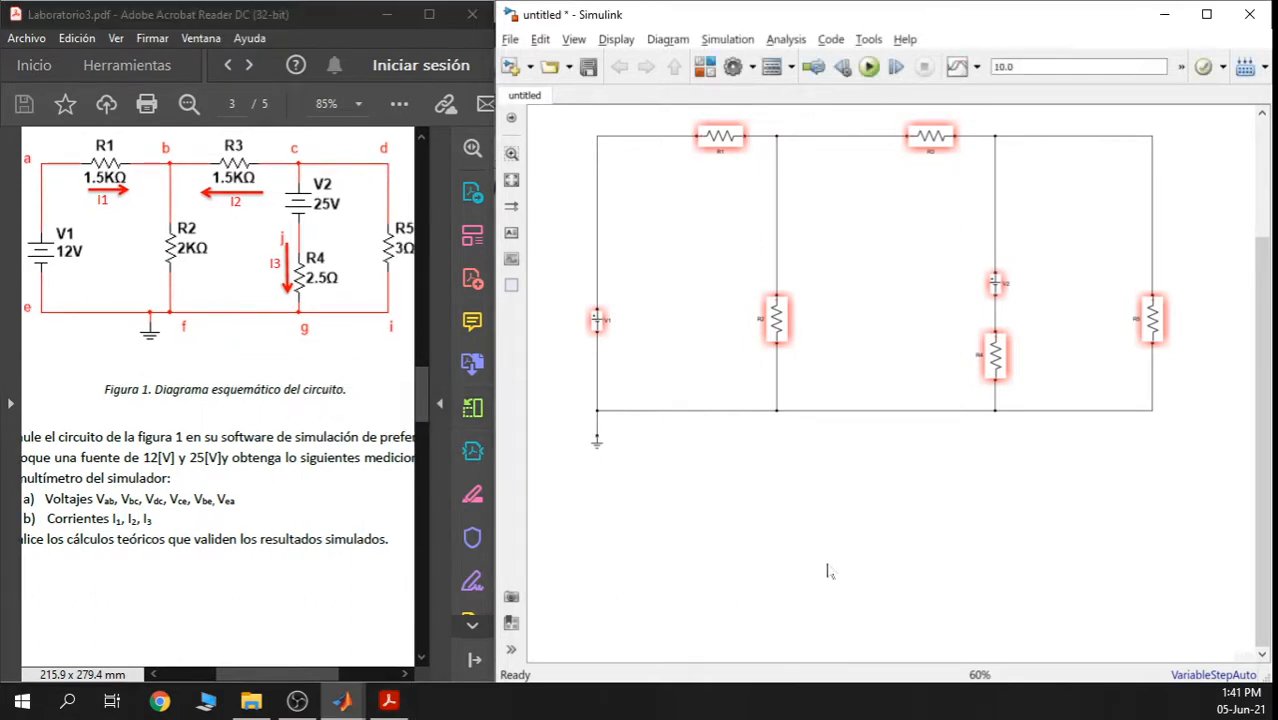
left_click_drag(670, 284, 687, 309)
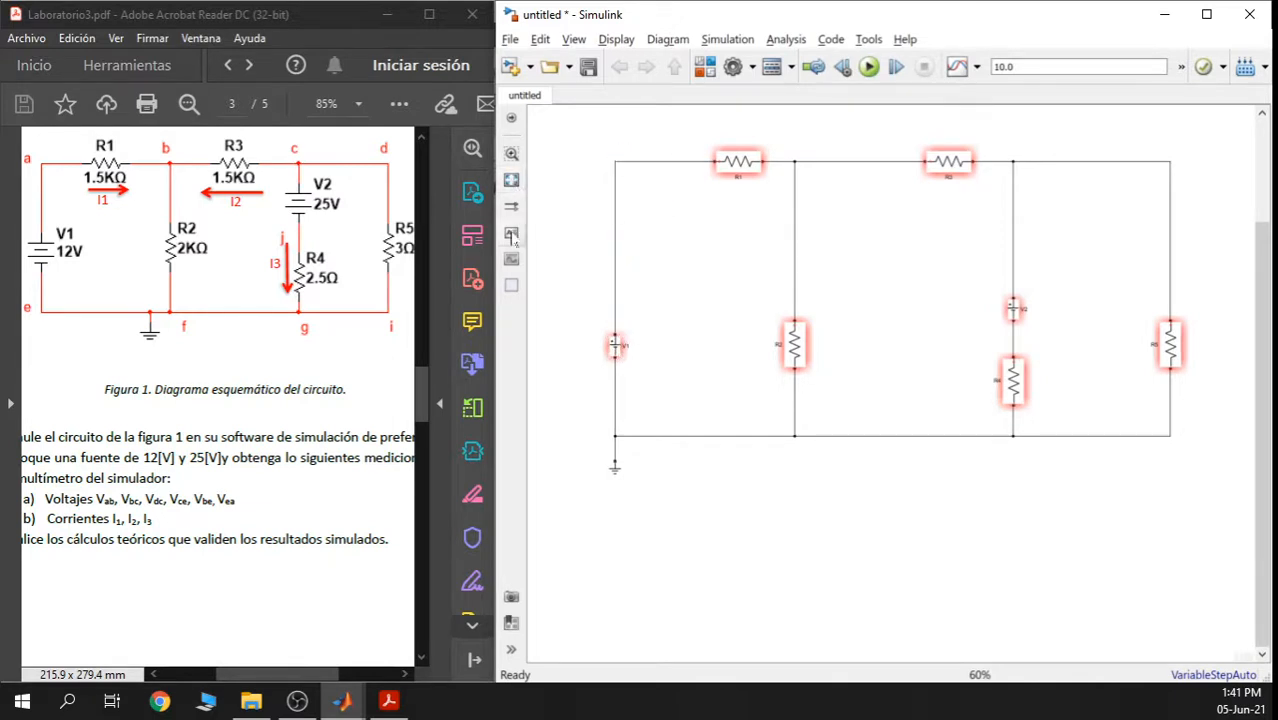
left_click(624, 166)
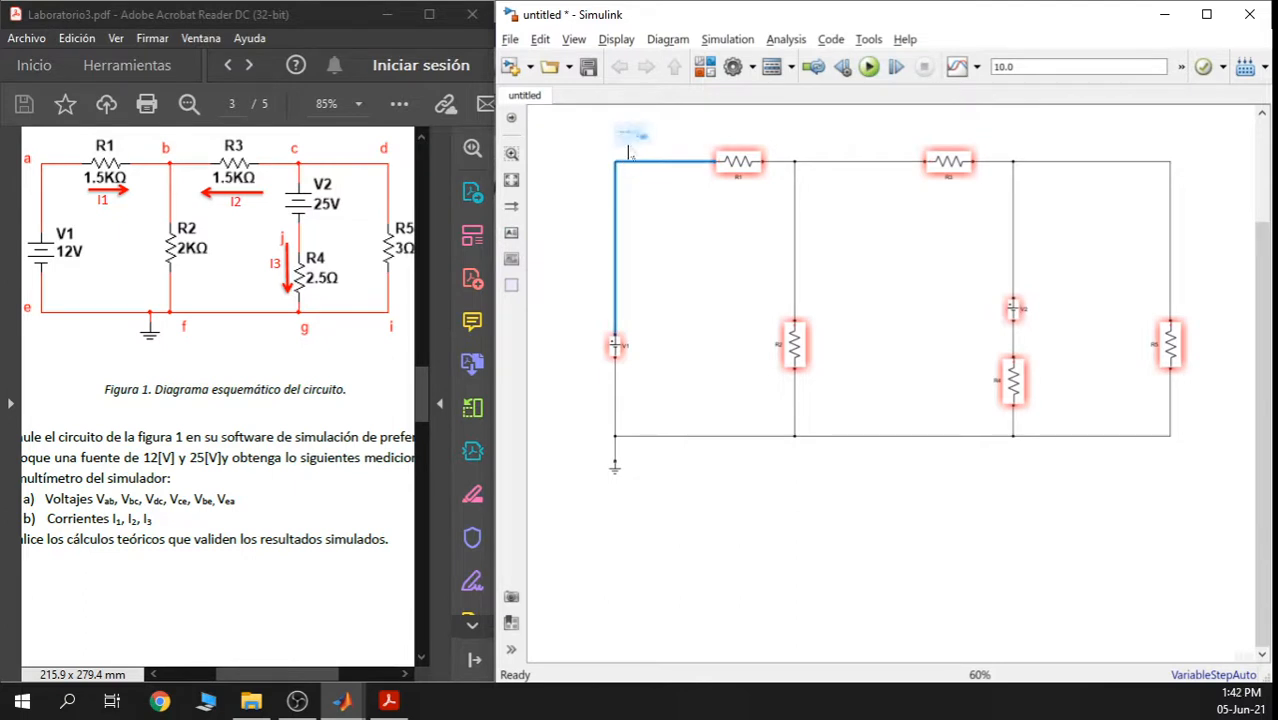
left_click(636, 196)
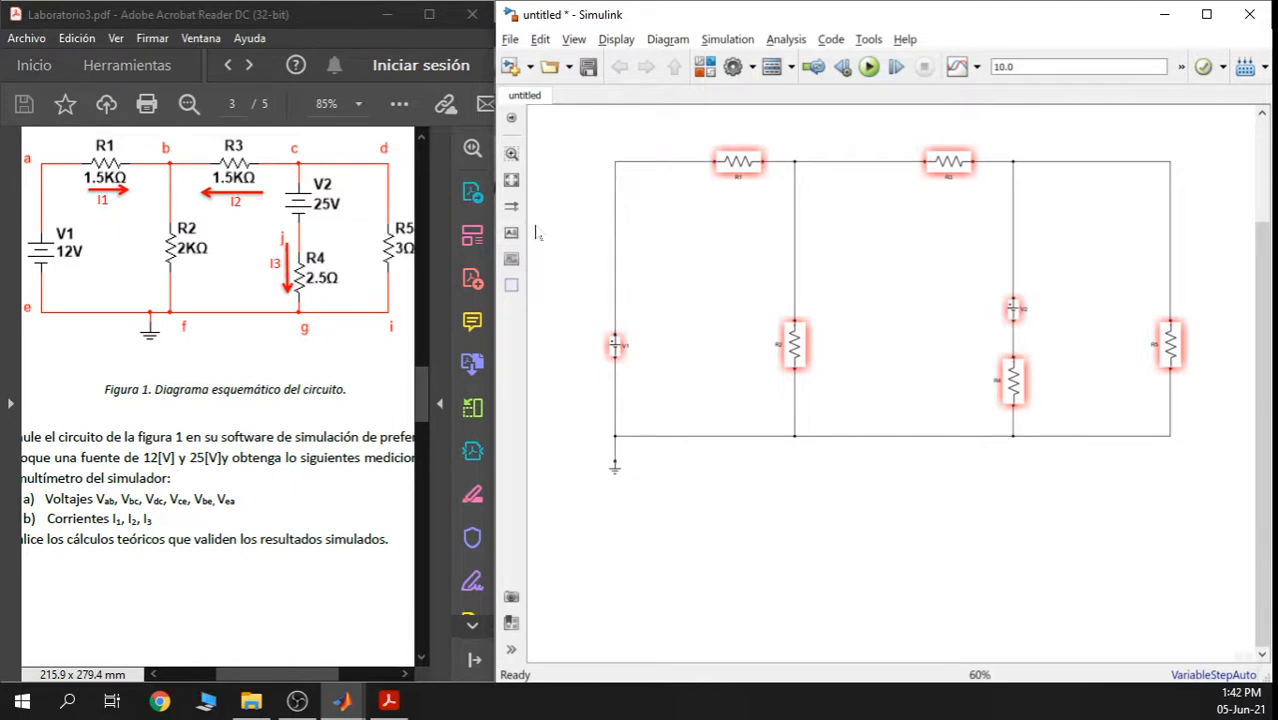
left_click(631, 172)
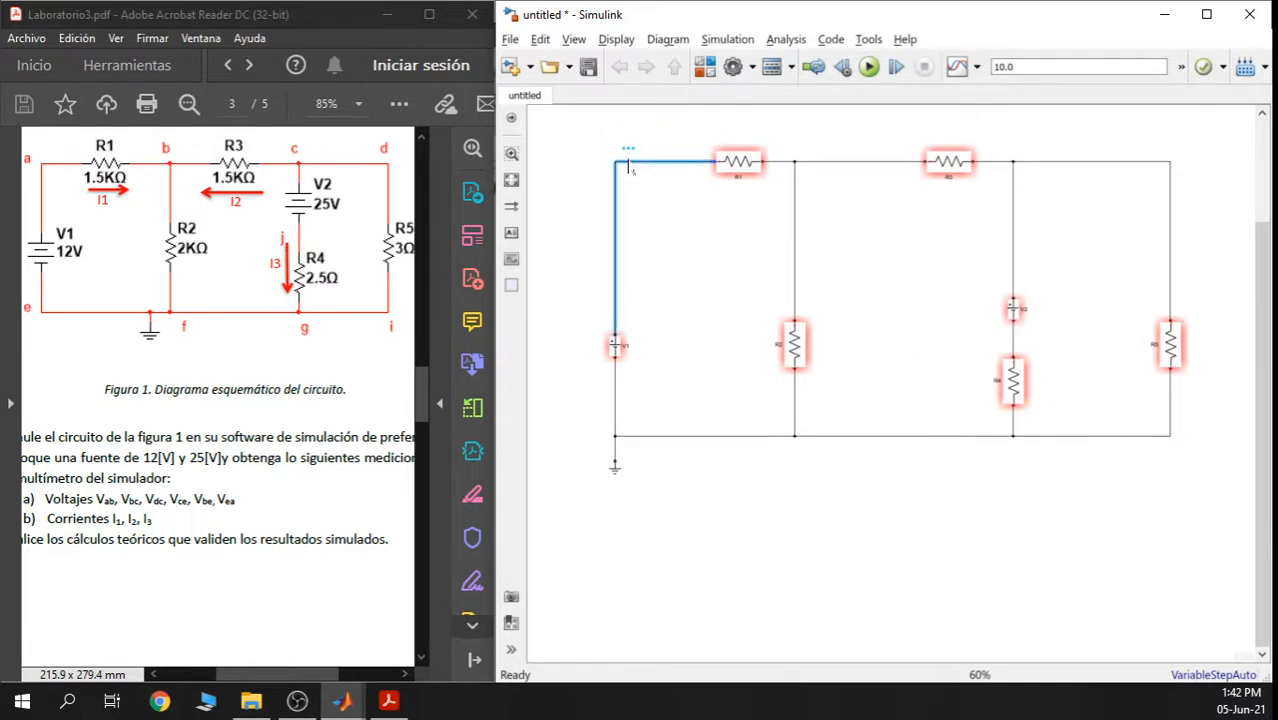
left_click(639, 191)
left_click(628, 167)
left_click(639, 222)
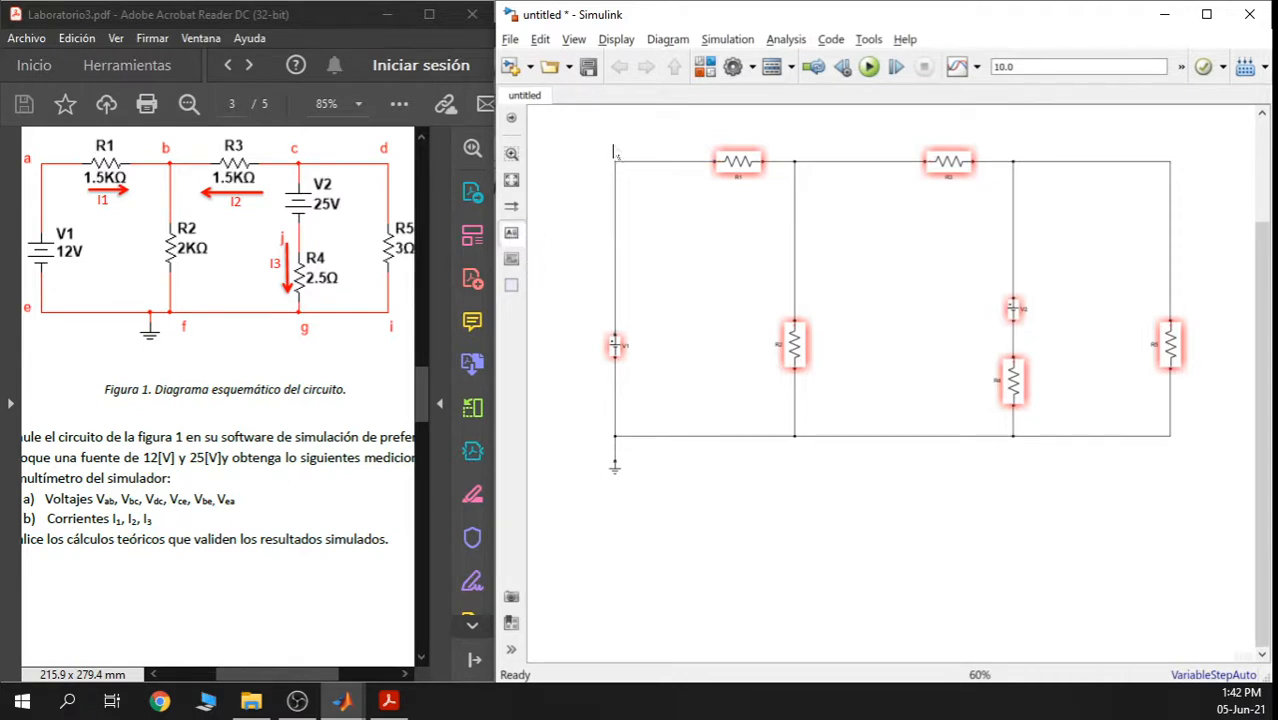
Add a text annotation reading "a" at the circuit's upper-left corner, above V1
double_click(590, 143)
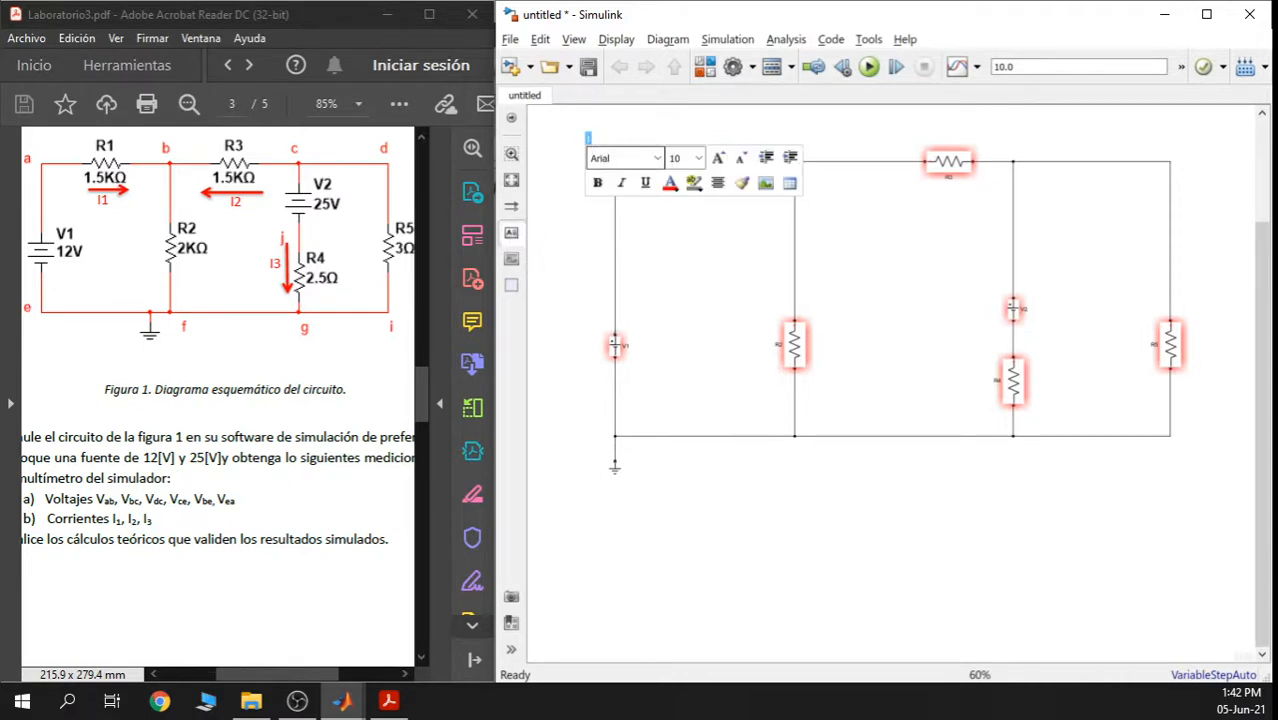
type("a")
double_click(590, 140)
Set the font size of the "a" annotation to 36
left_click(698, 158)
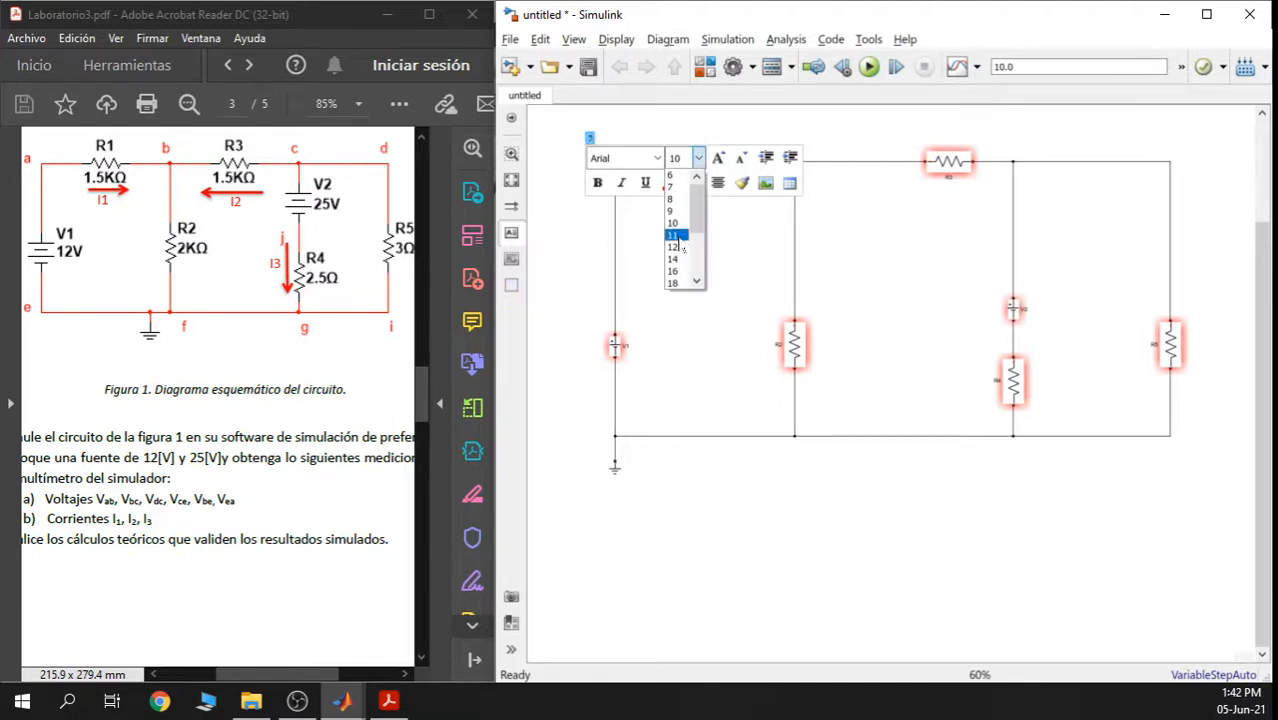
left_click(678, 283)
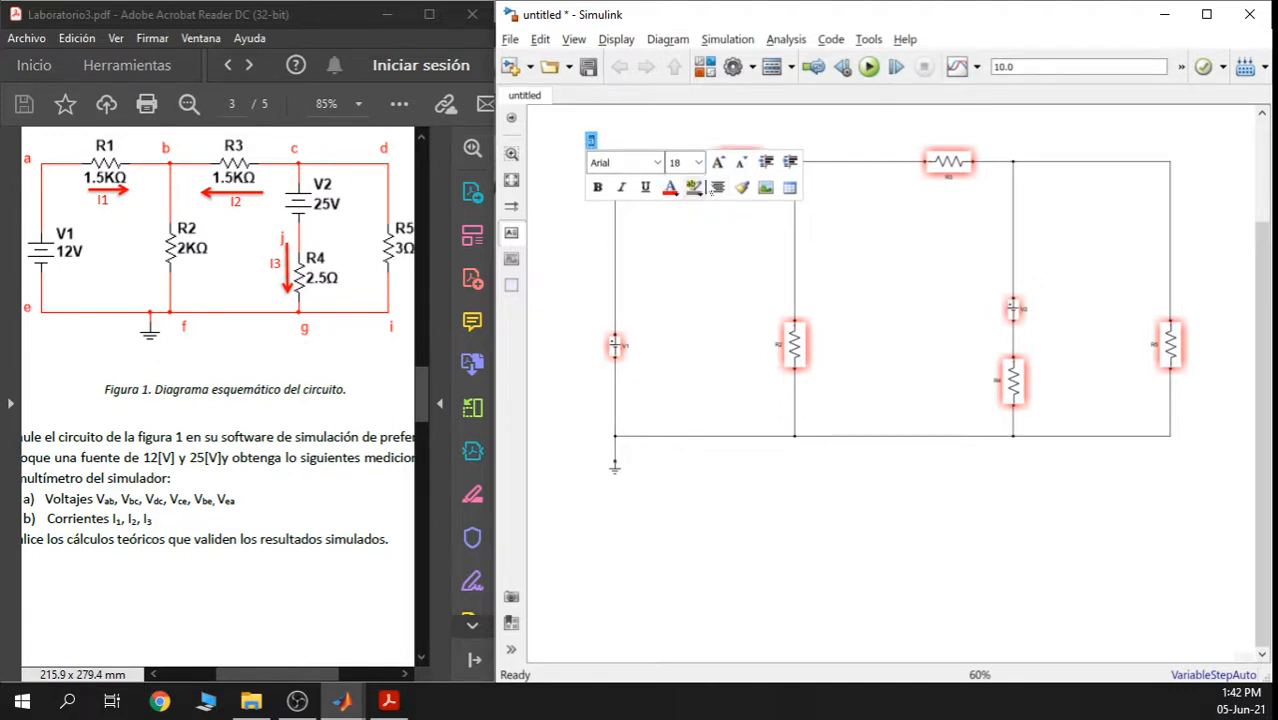
left_click(698, 162)
left_click_drag(697, 228, 696, 237)
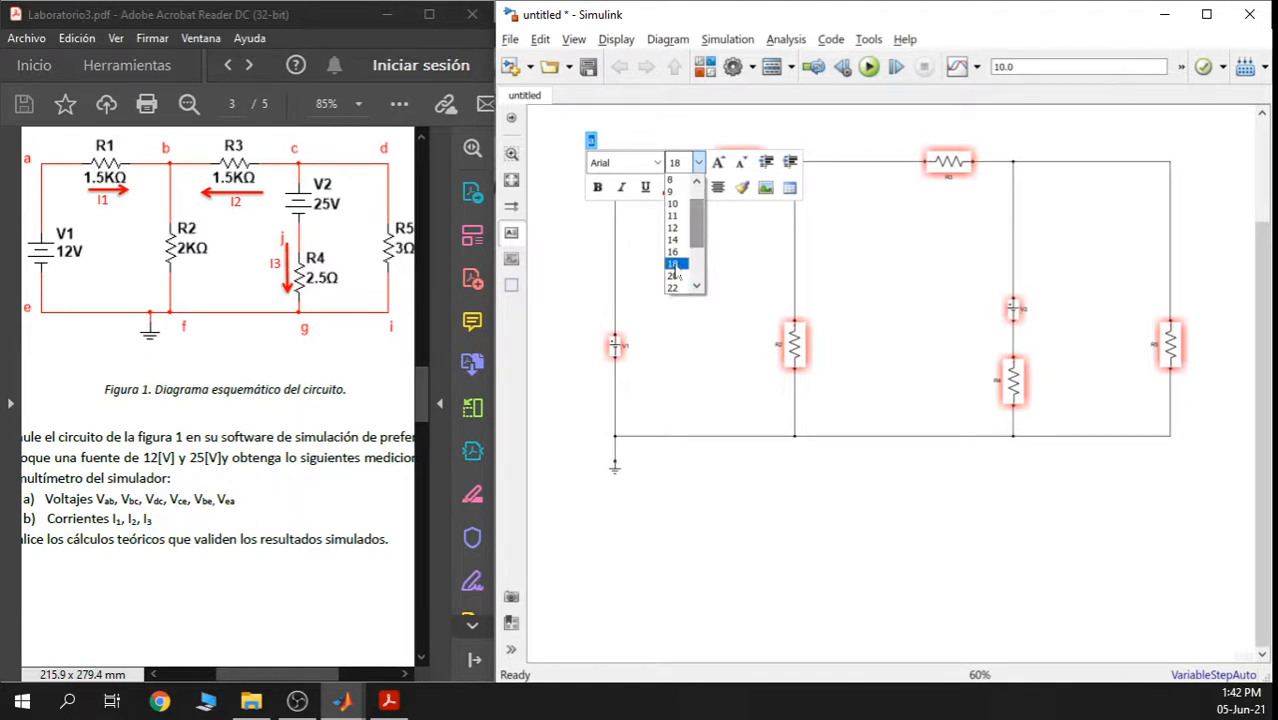
left_click(673, 288)
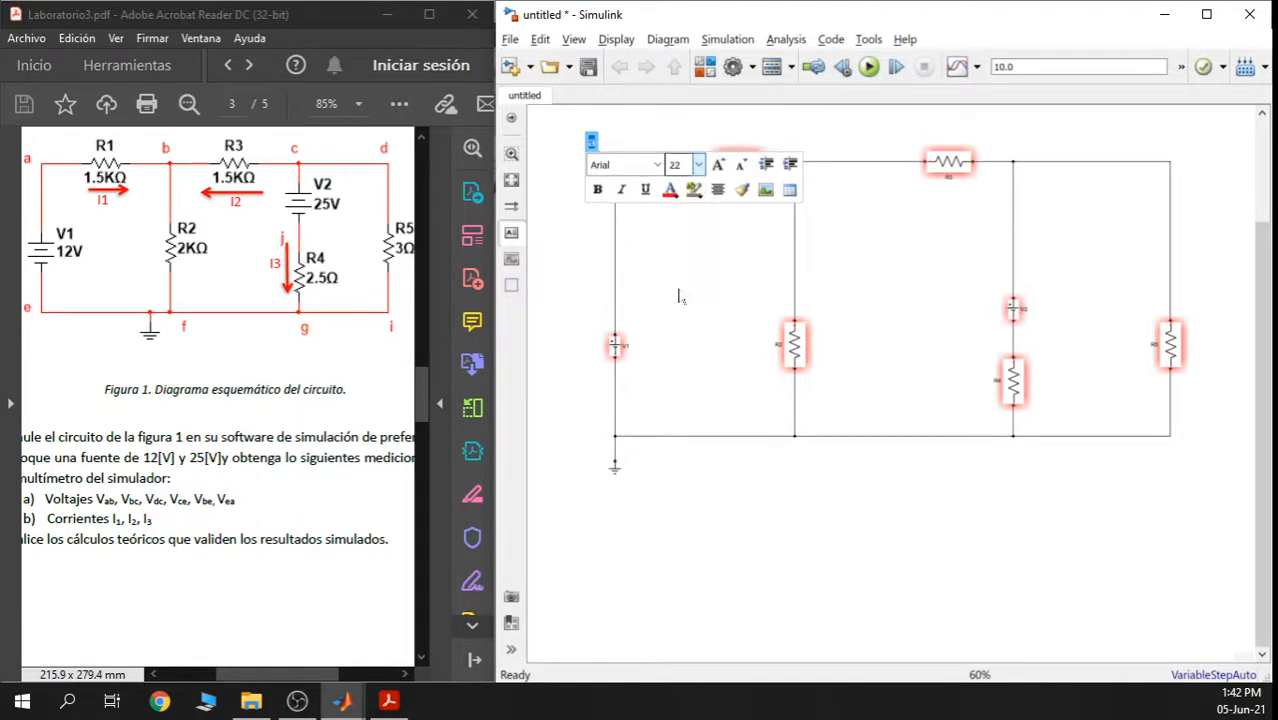
left_click(699, 167)
mouse_move(699, 234)
left_mouse_down()
mouse_move(700, 252)
mouse_move(700, 234)
left_mouse_up()
left_click(681, 279)
left_click(699, 168)
scroll(694, 262, "down", 3)
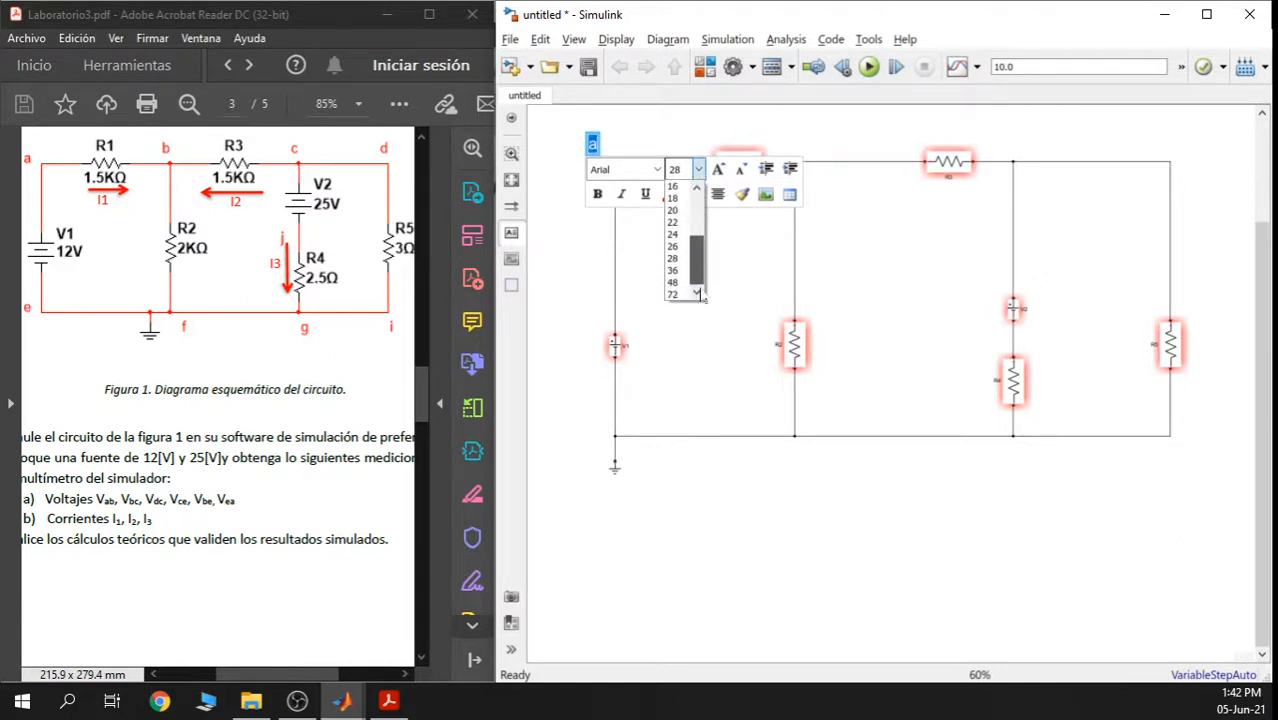
left_click(677, 270)
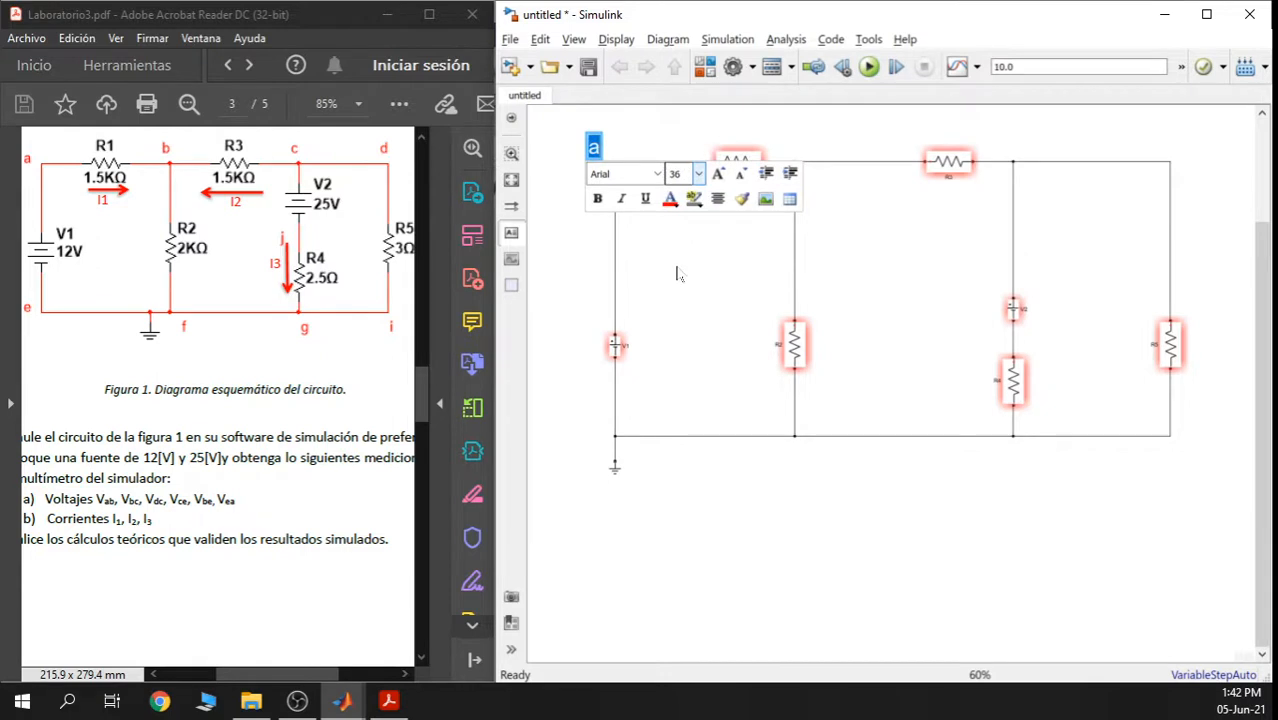
Make the "a" annotation red and bold, and nudge it closer to the circuit's upper-left corner
left_click(670, 198)
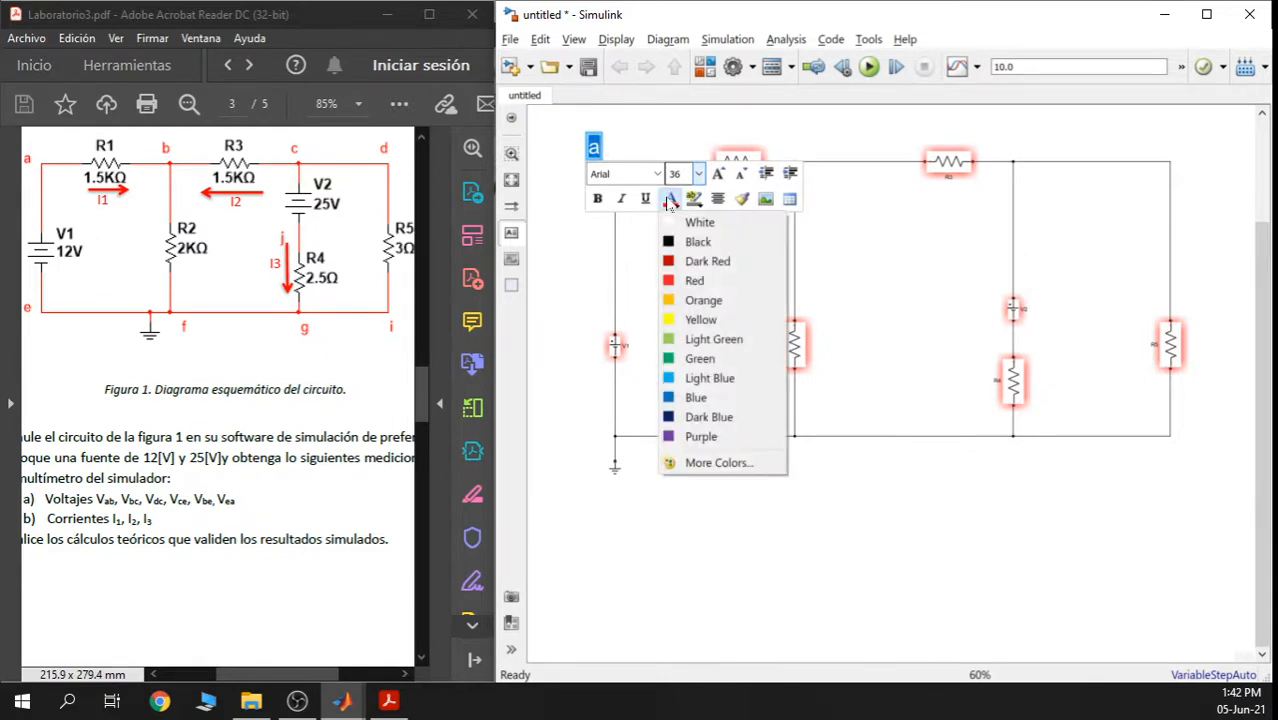
left_click(692, 280)
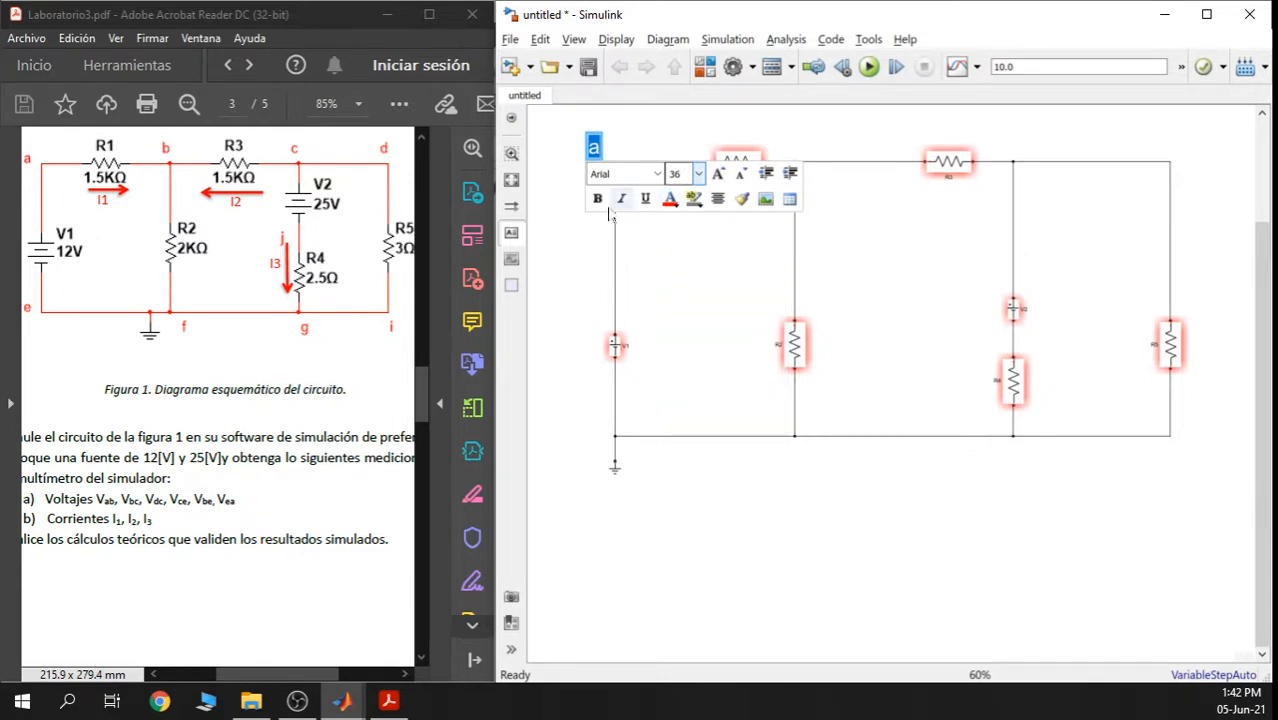
left_click(697, 244)
double_click(599, 150)
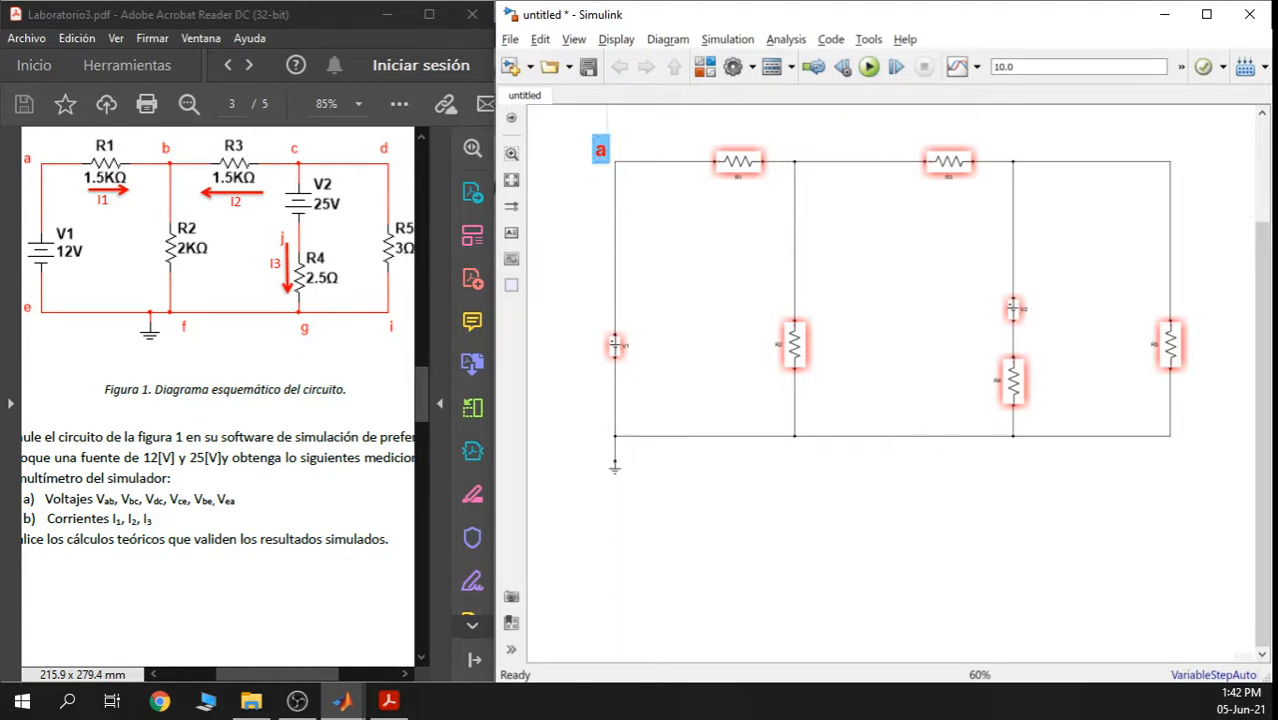
Copy the "a" annotation and paste five copies inside the loop between V1 and R2
right_click(601, 149)
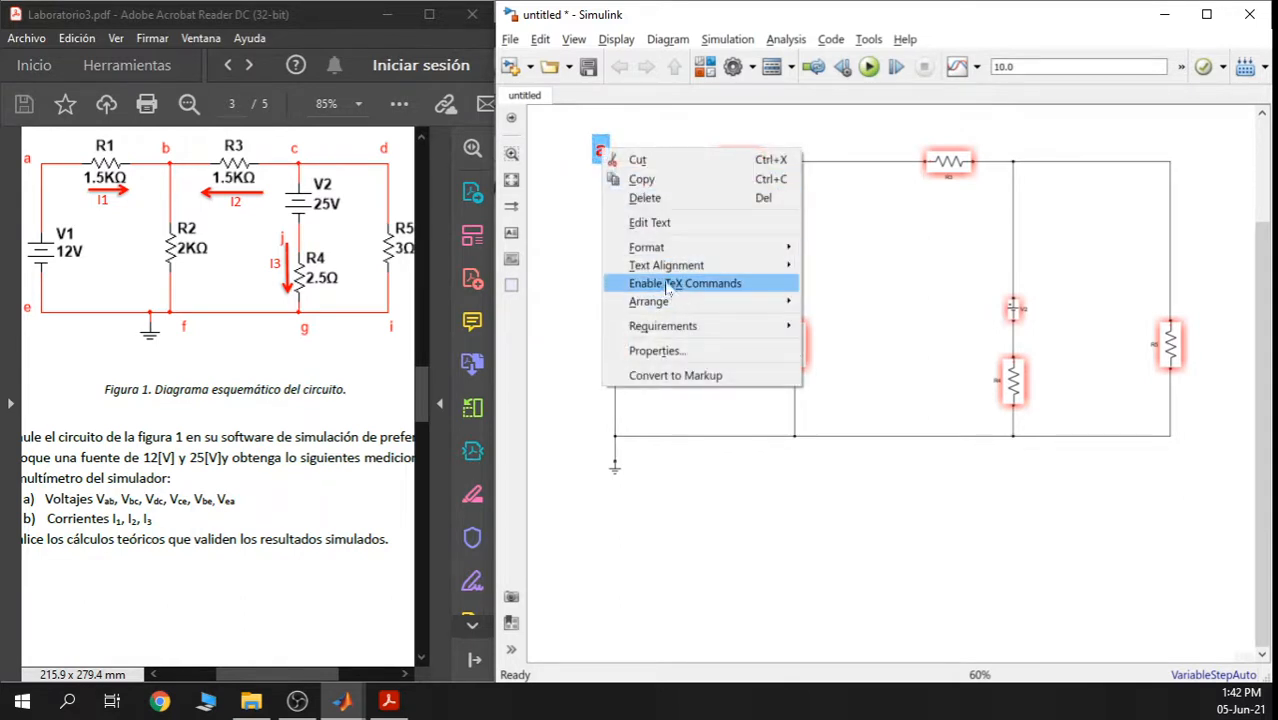
left_click(655, 179)
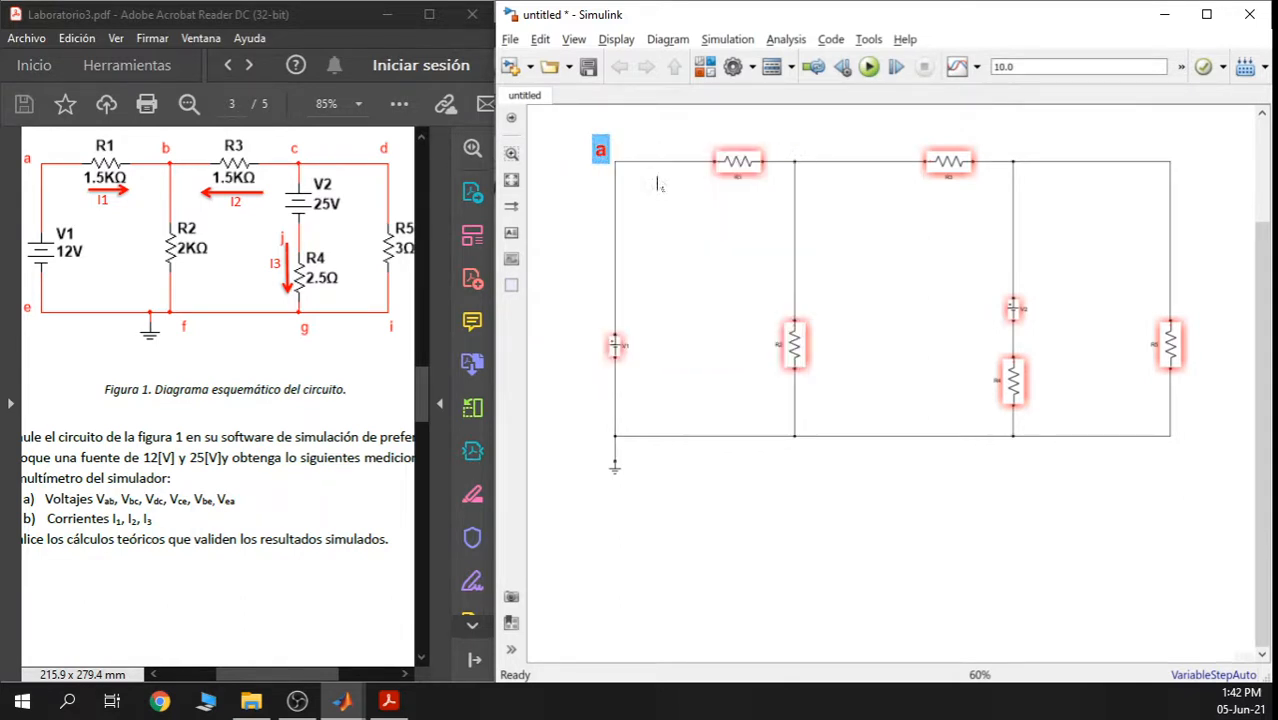
key("ctrl+v")
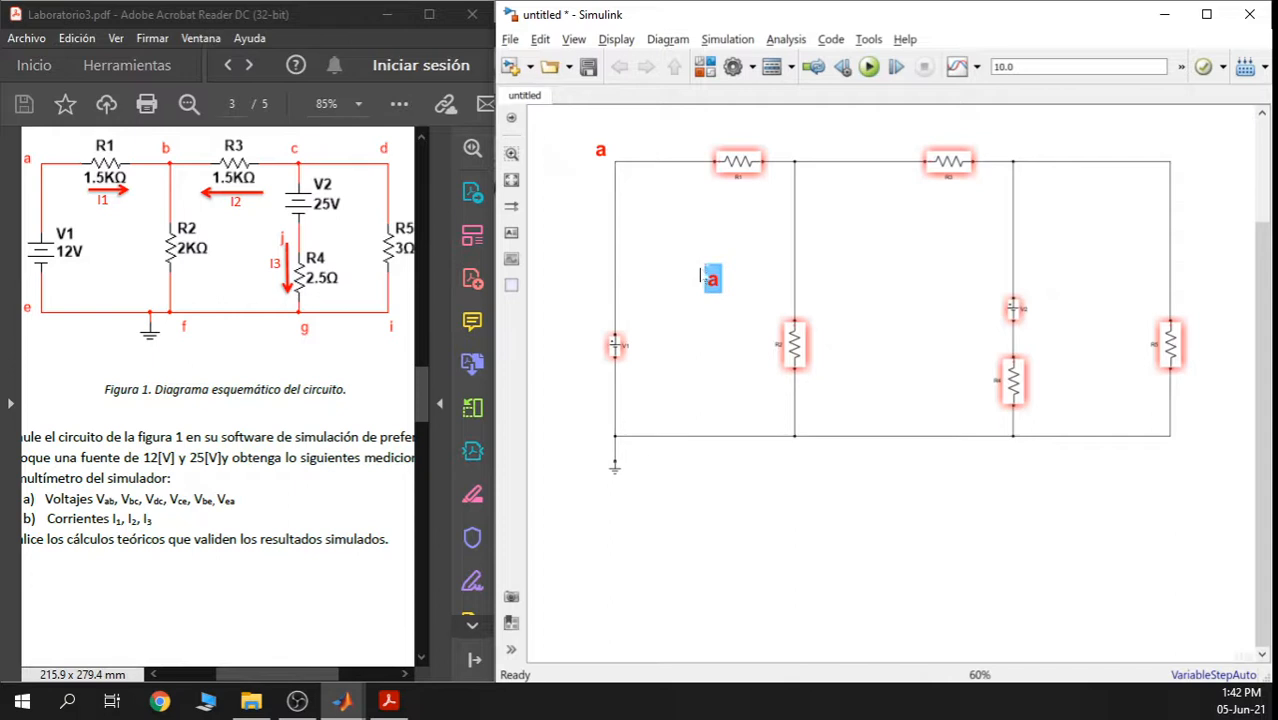
key("ctrl+v")
key("ctrl+v")
key("ctrl+v")
key("ctrl+v")
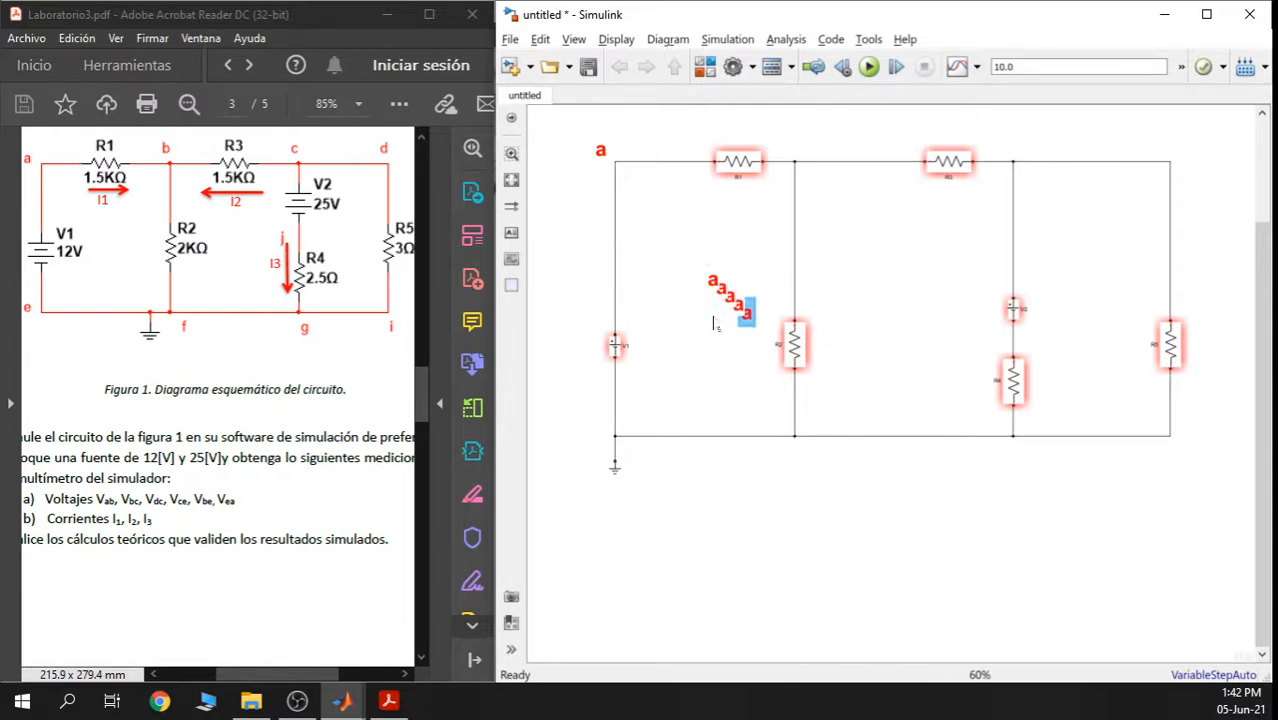
Move one copied label above the R1–R3 node and another above V2's branch, changing their text to "b" and "c"
mouse_move(746, 312)
left_mouse_down()
mouse_move(714, 282)
mouse_move(722, 208)
mouse_move(796, 141)
left_mouse_up()
double_click(795, 143)
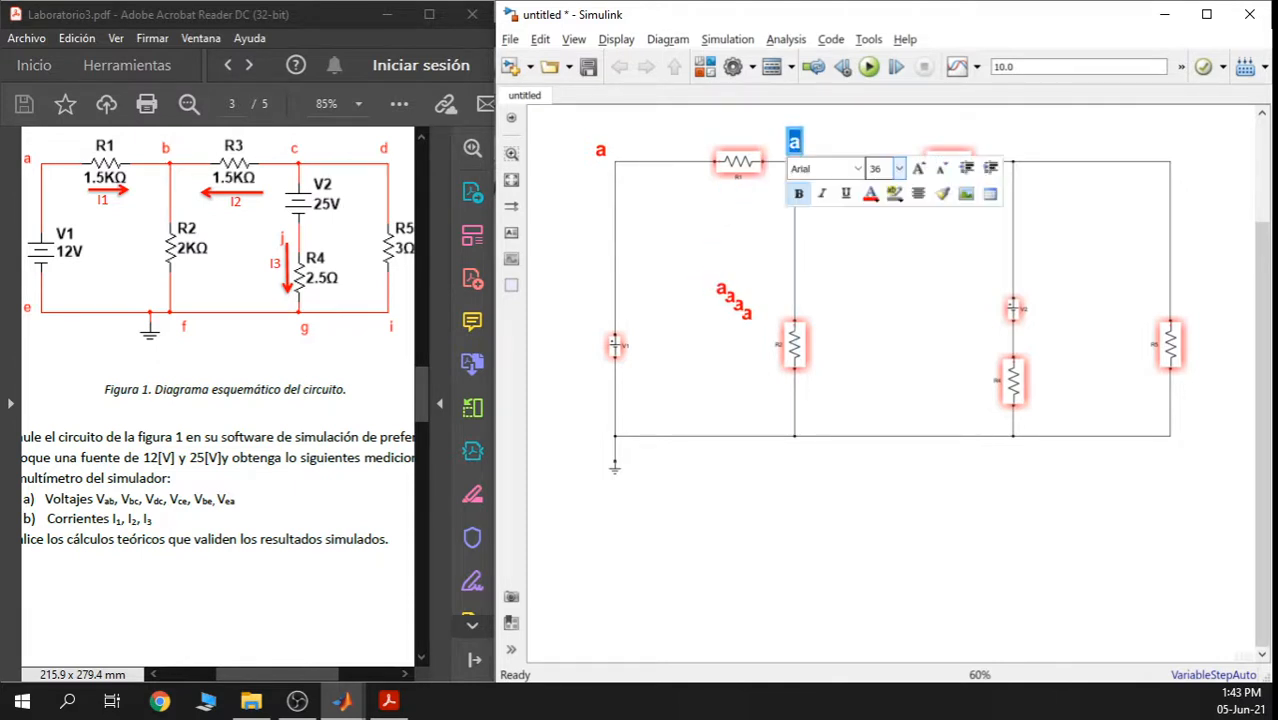
type("b")
left_click(740, 224)
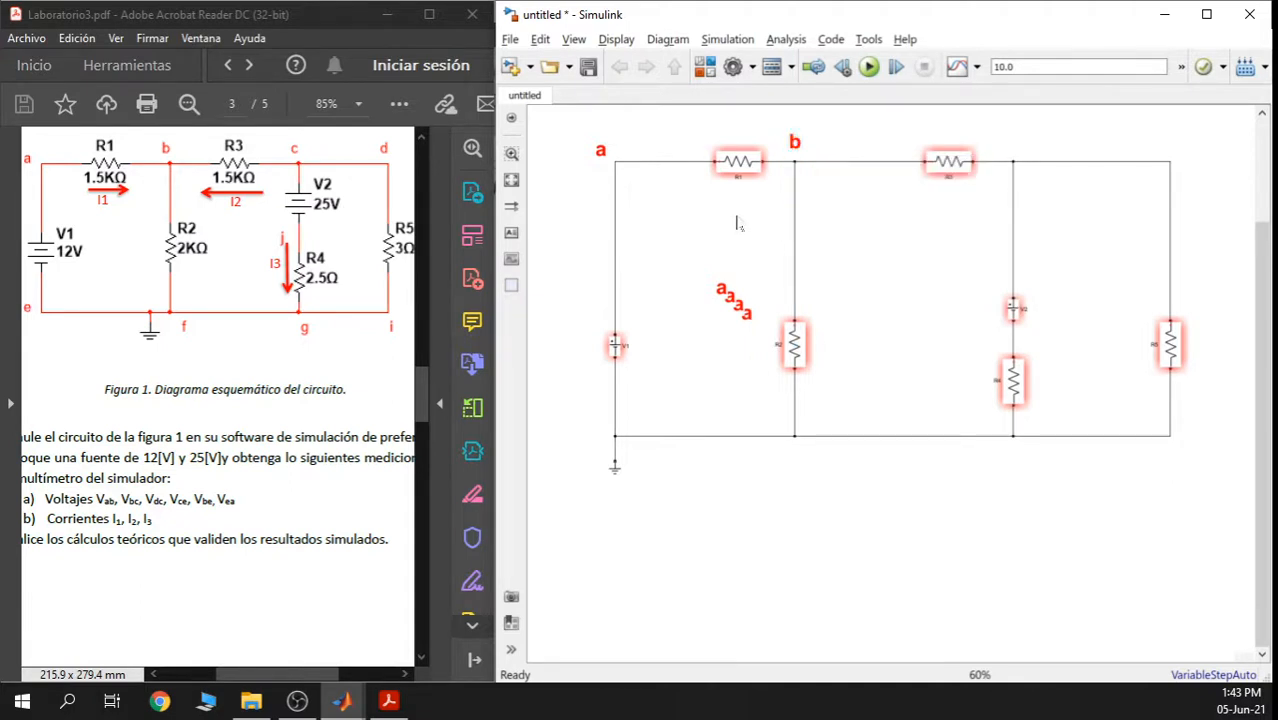
mouse_move(721, 290)
left_mouse_down()
mouse_move(858, 203)
mouse_move(1011, 146)
left_mouse_up()
double_click(1013, 143)
type("c")
Move another copied label to the upper-right corner above R5 and change its text to "d"
left_click_drag(729, 297, 812, 268)
left_click_drag(981, 210, 1170, 147)
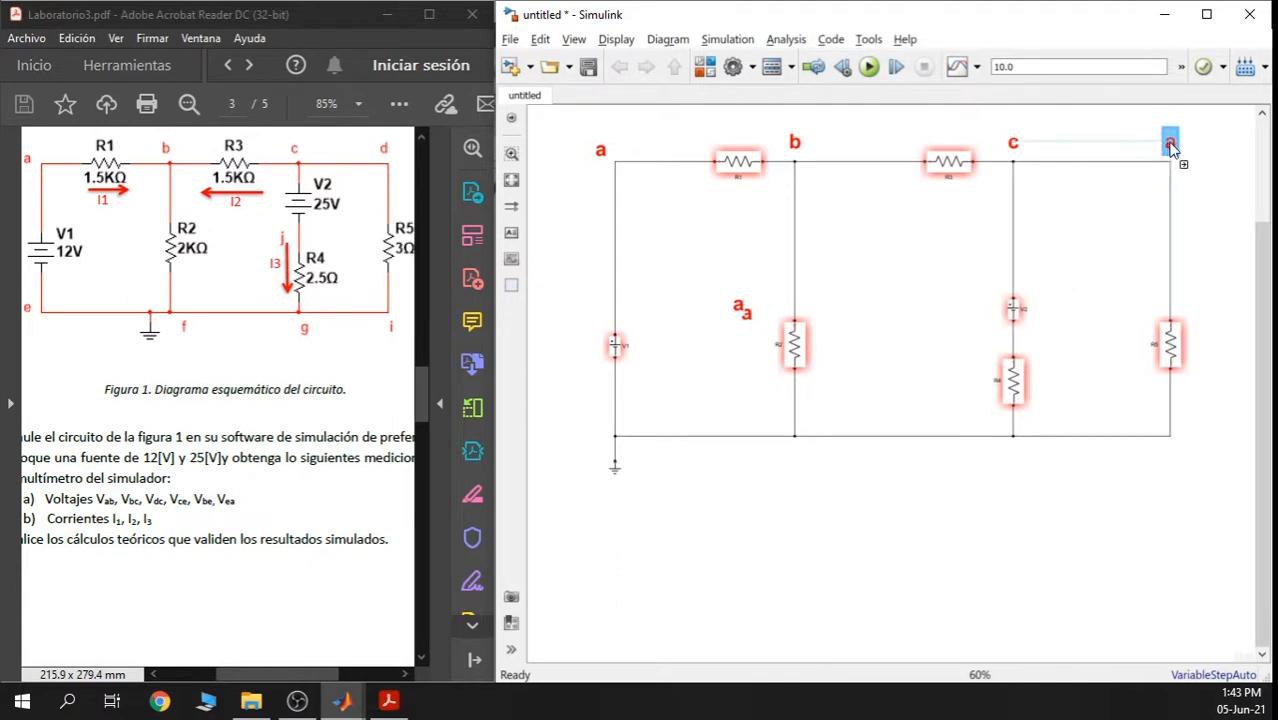
double_click(1170, 143)
type("d")
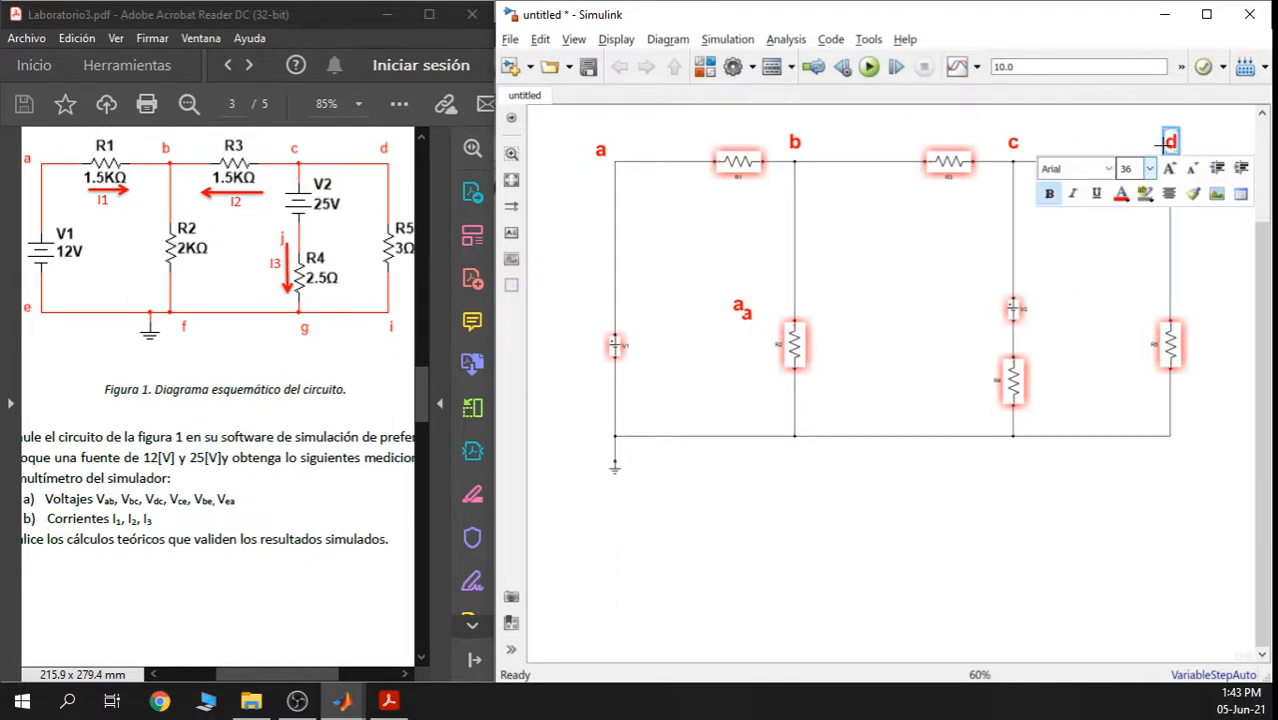
left_click(1068, 248)
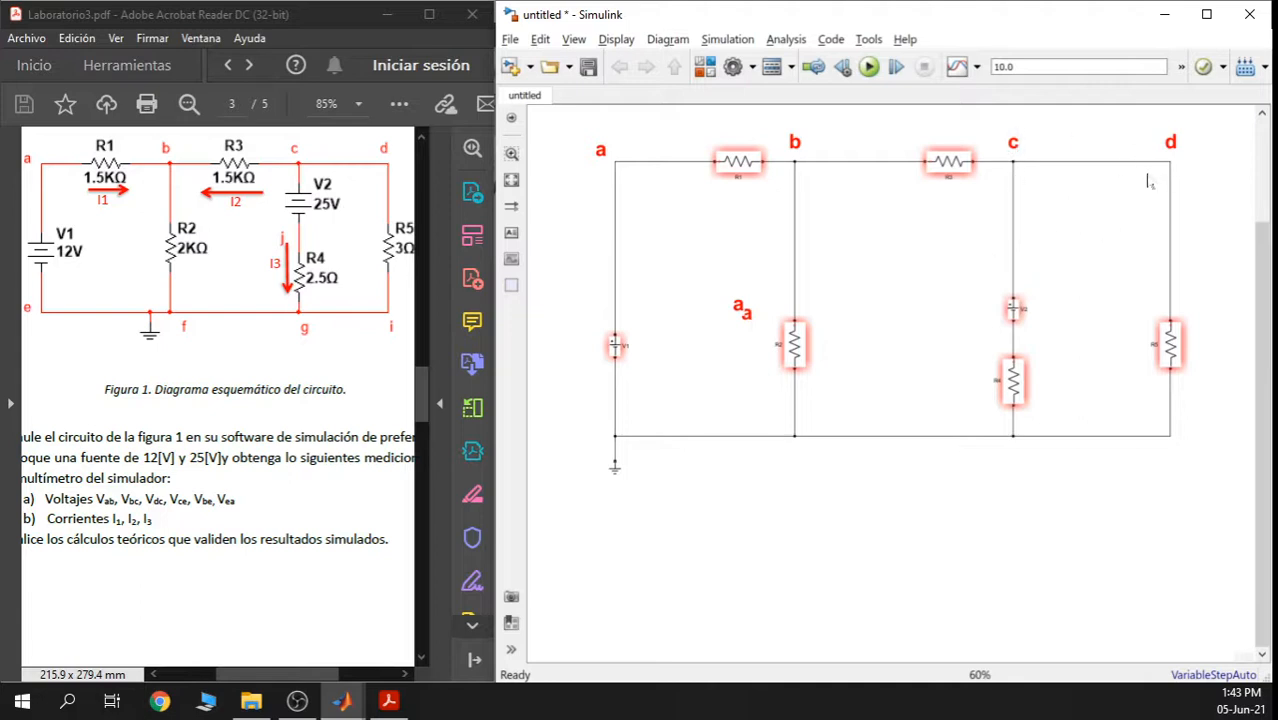
left_click(1169, 146)
left_click(1082, 225)
Move a copied label to the lower-left corner by the ground connection and change its text to "e"
left_click(740, 309)
mouse_move(740, 309)
left_mouse_down()
mouse_move(710, 365)
mouse_move(604, 433)
left_mouse_up()
double_click(601, 431)
type("e")
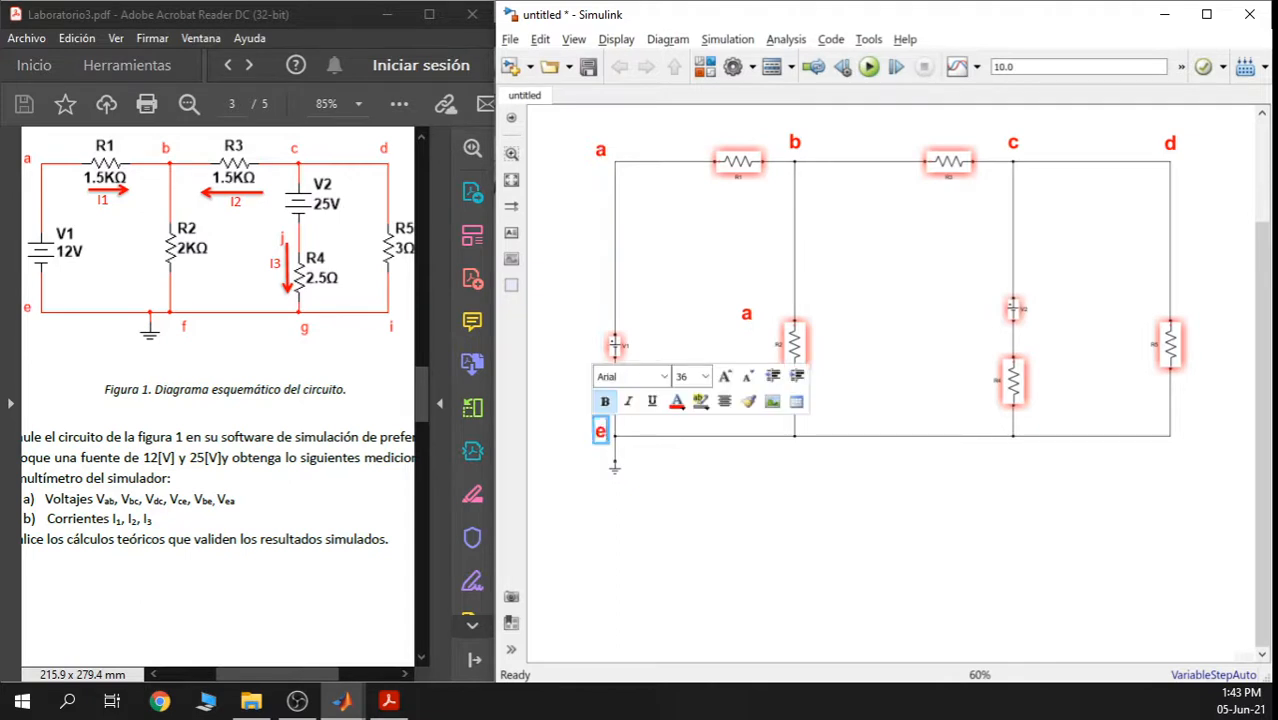
key("Escape")
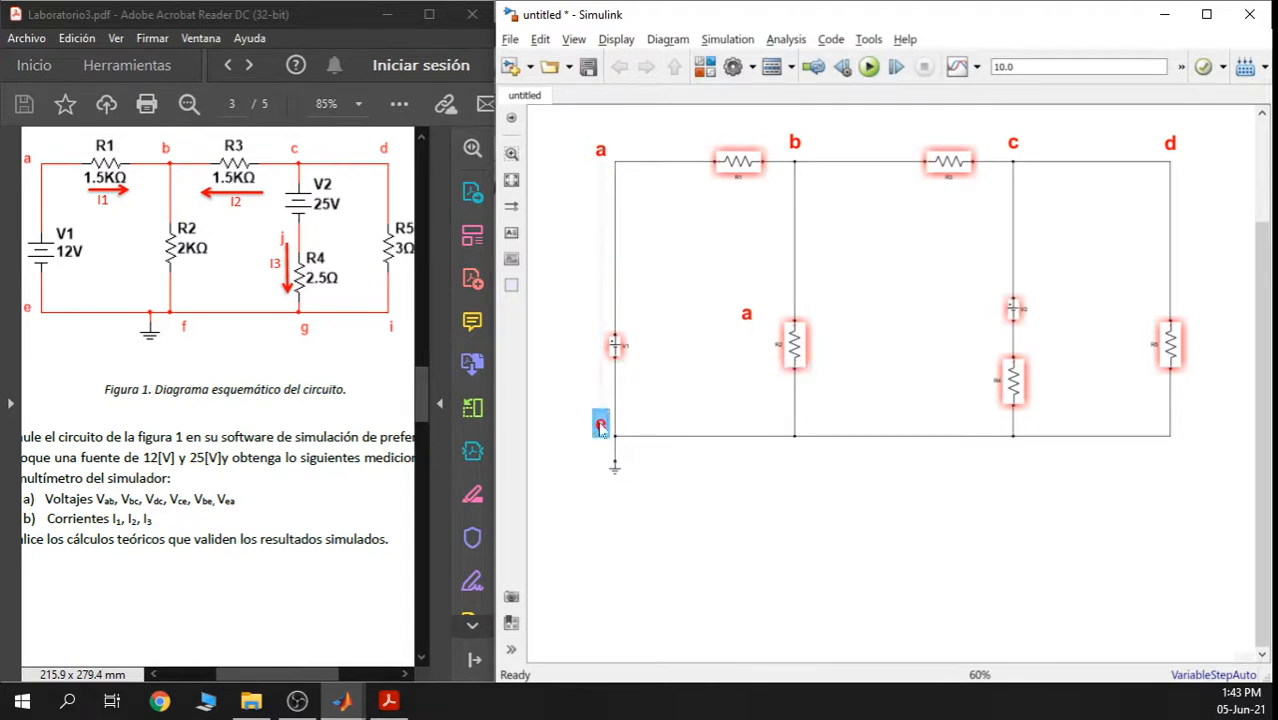
left_click(745, 487)
Move the last copied label below R2's node on the return line and change its text to "f"
left_click_drag(746, 315, 810, 461)
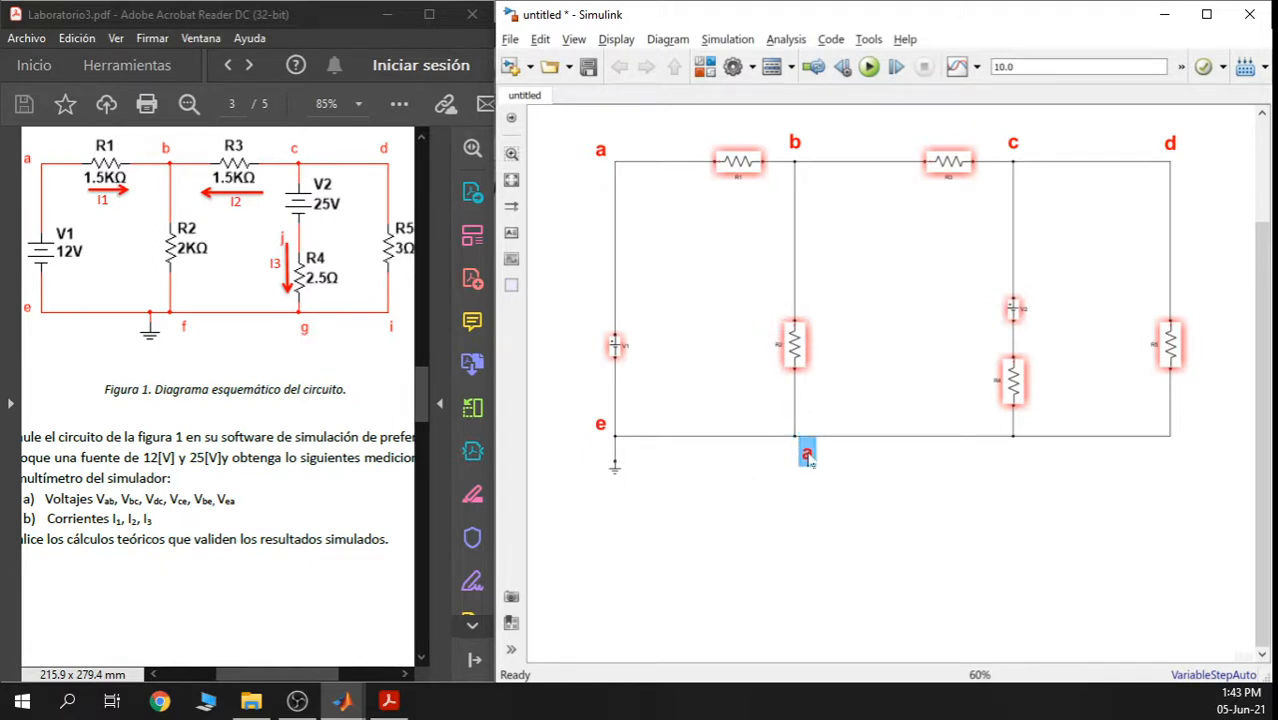
double_click(809, 458)
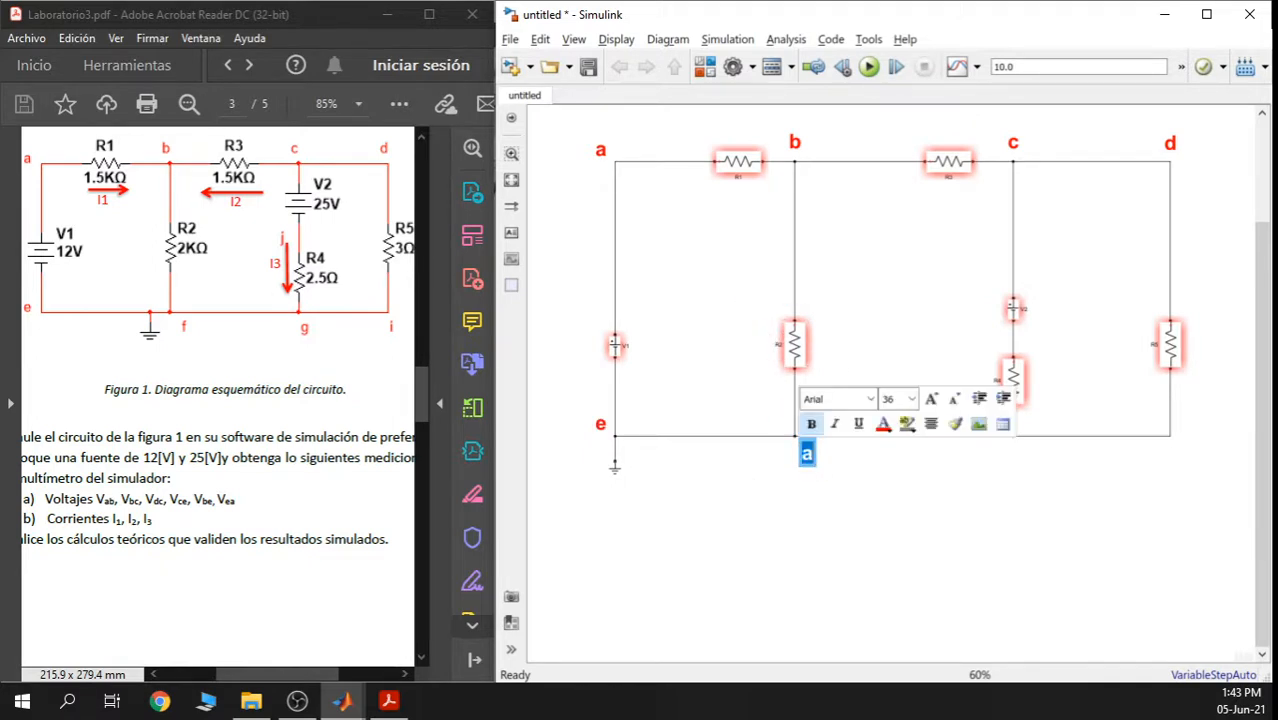
type("f")
left_click(896, 499)
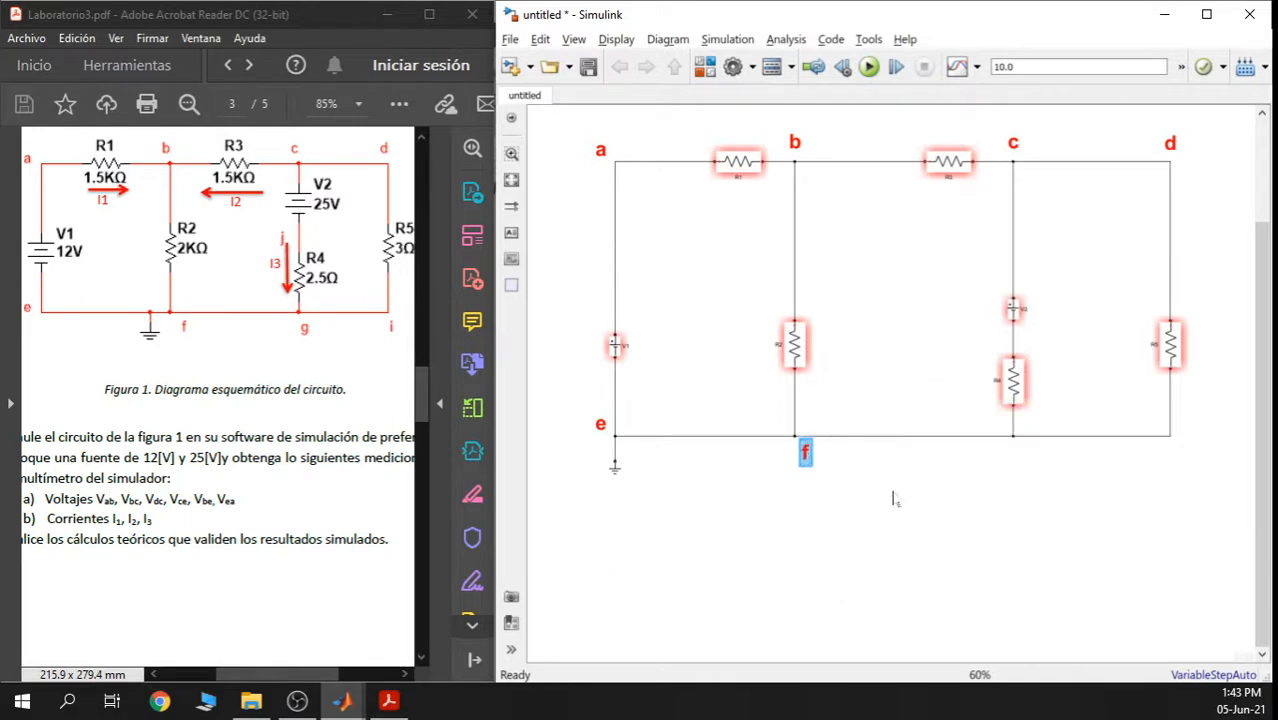
Copy the "f" label and paste two copies below the return line
left_click(806, 455)
left_click(868, 488)
key("ctrl+v")
key("ctrl+v")
key("ctrl+v")
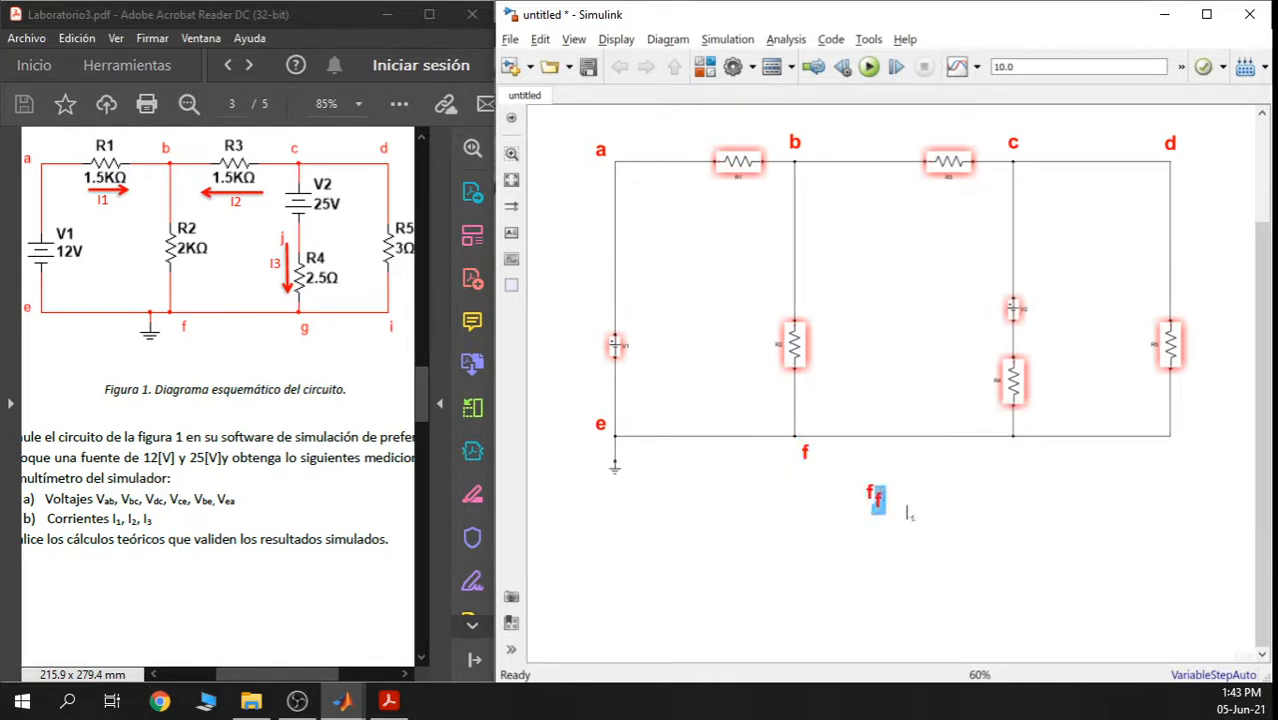
Move a copied "f" label below the return-line node under R4 and change its text to "g"
left_click_drag(872, 503, 1020, 457)
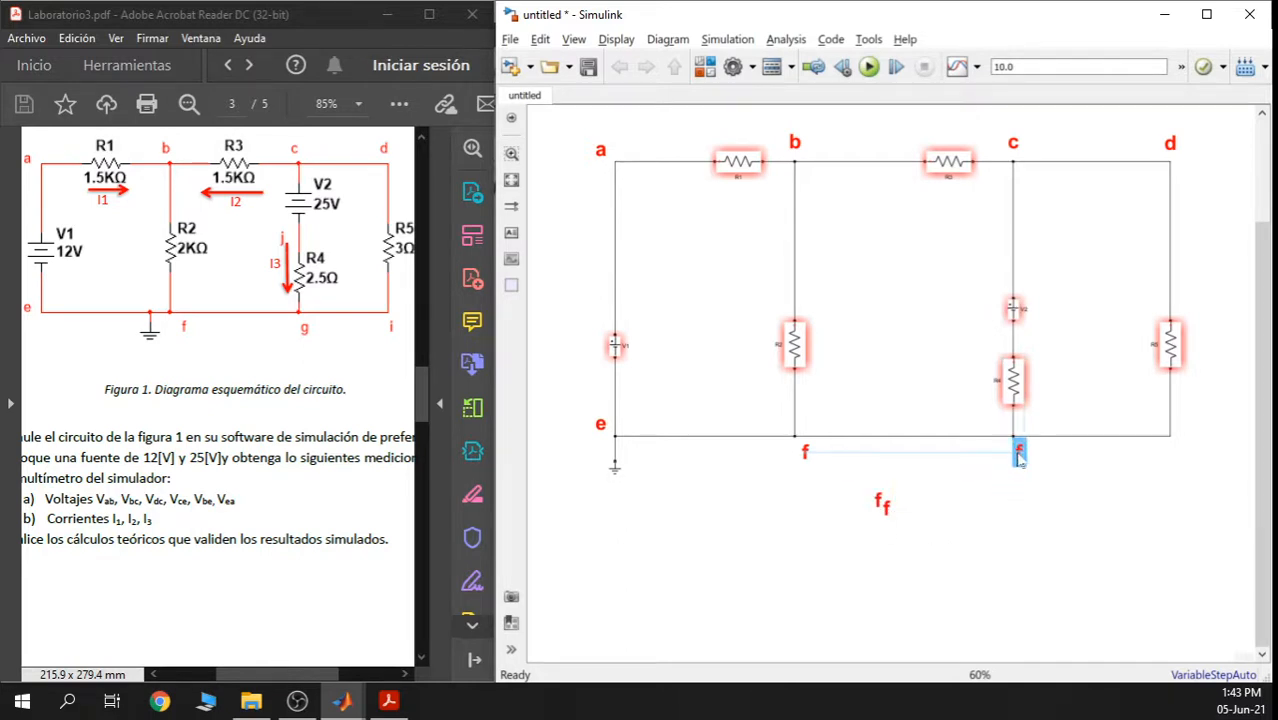
double_click(1019, 455)
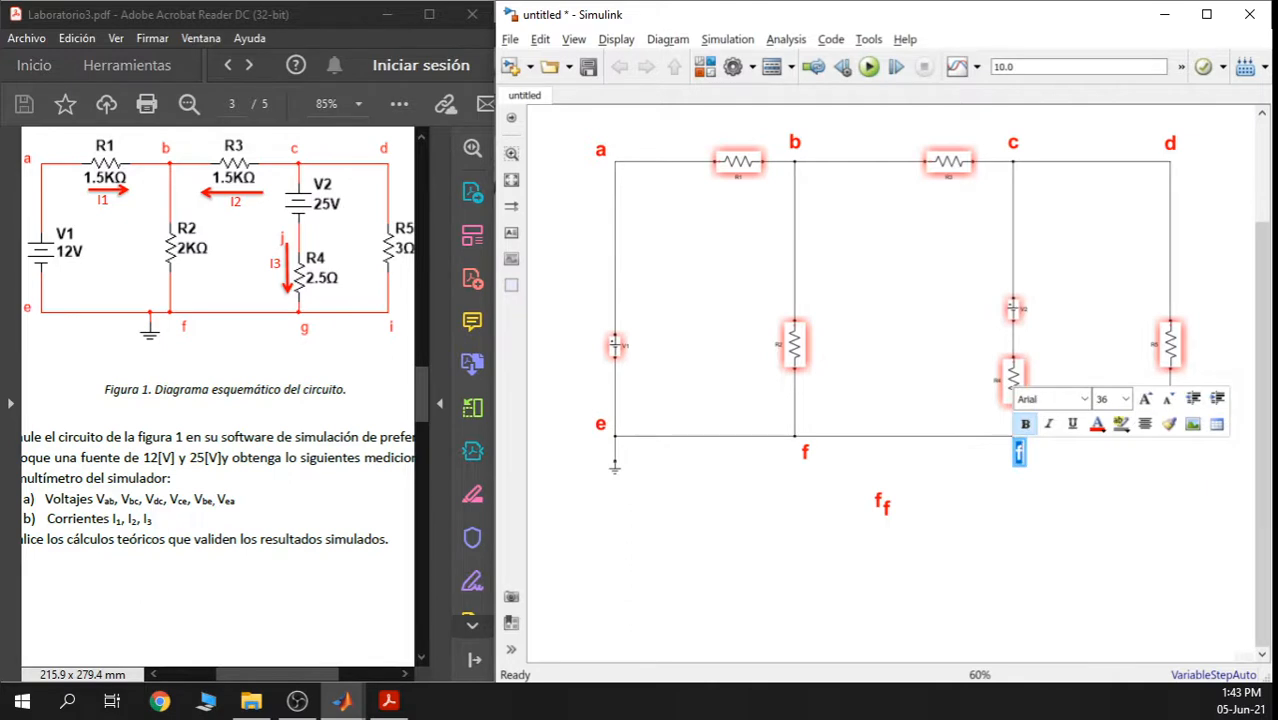
type("g")
left_click(1052, 532)
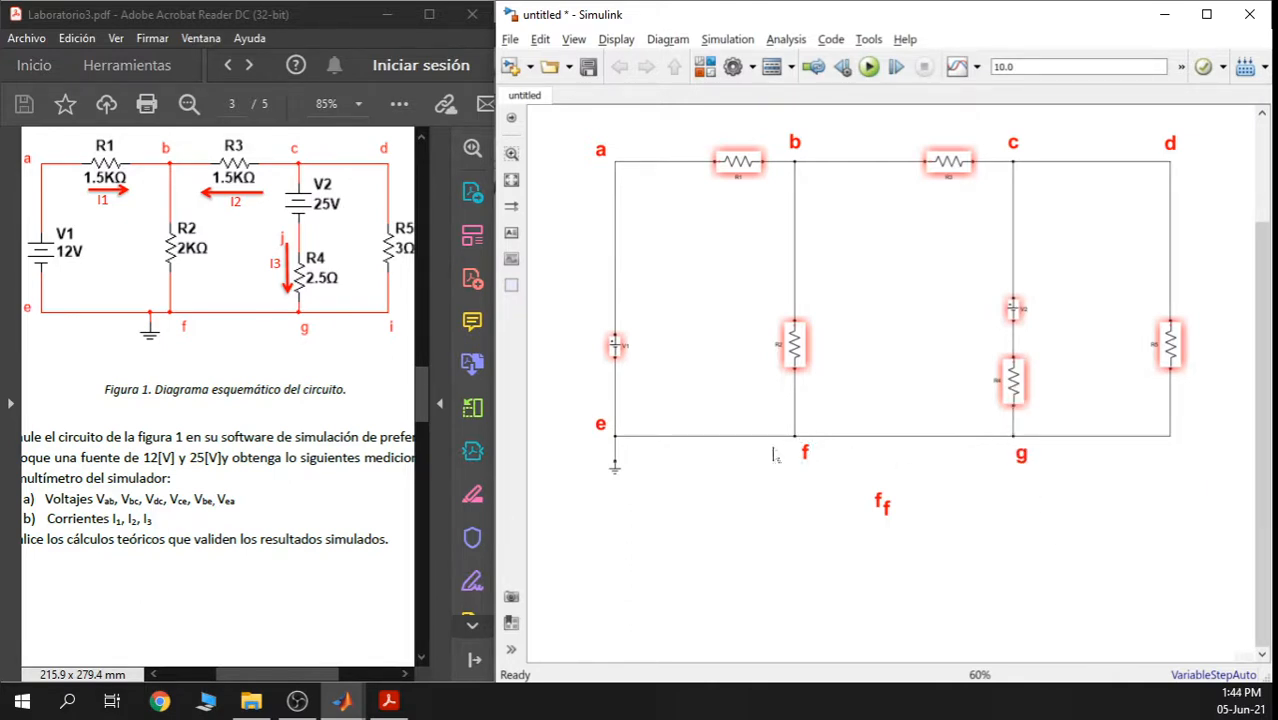
Place another copied label at the lower-right corner below R5 with the text "i", and delete the leftover "f" label
left_click(881, 513)
left_click_drag(880, 505, 1178, 456)
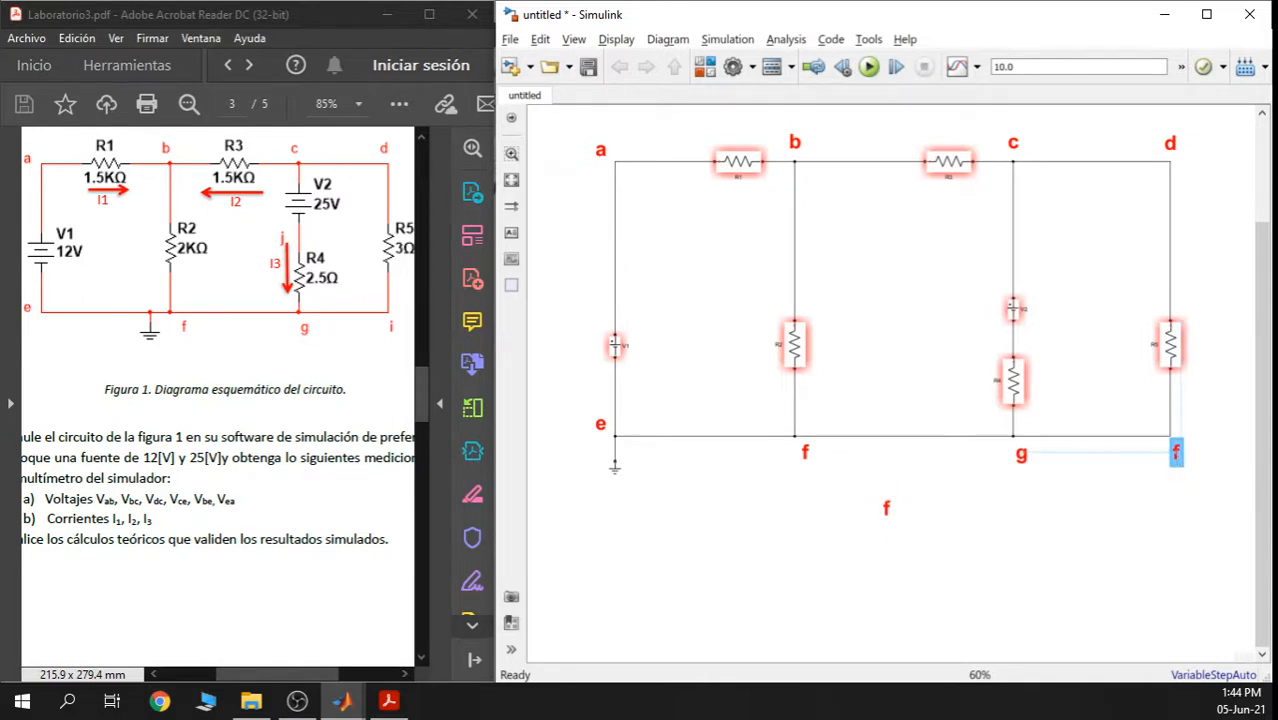
double_click(1177, 454)
type("i")
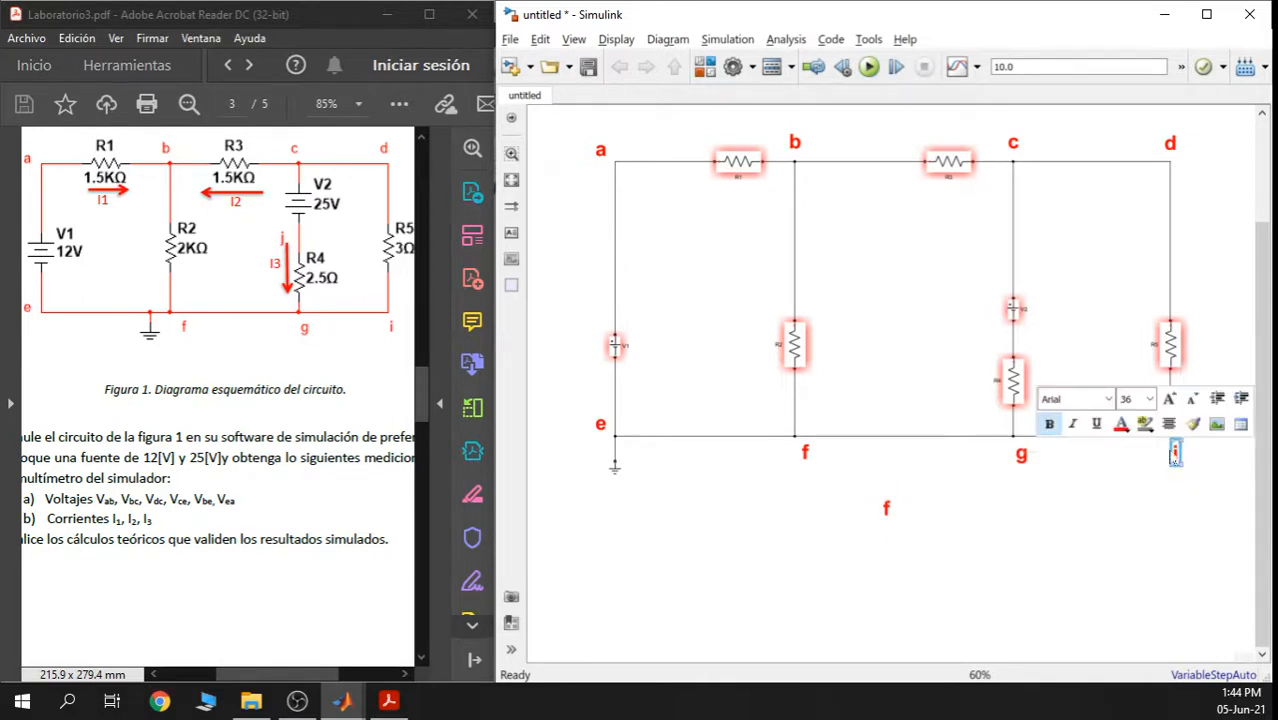
left_click(1110, 518)
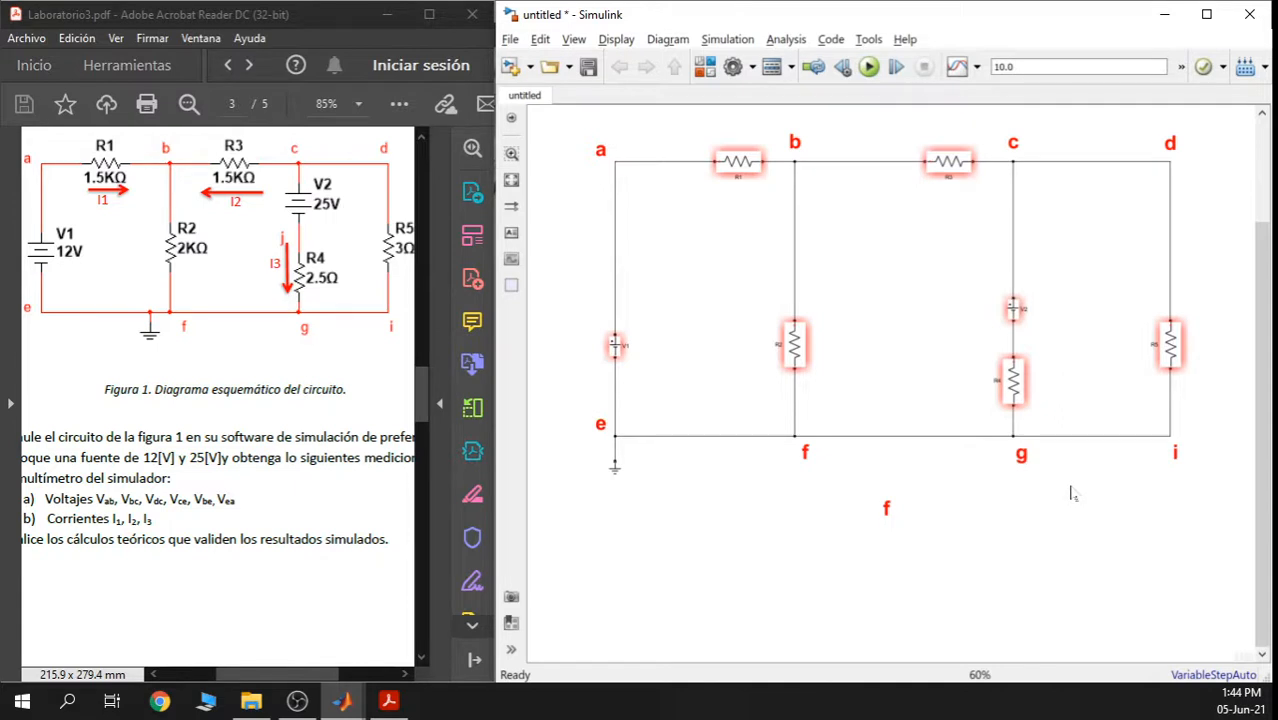
left_click(886, 508)
key("Delete")
Enlarge the V1 source block and realign it with the branch between nodes a and e
scroll(995, 545, "down", 1)
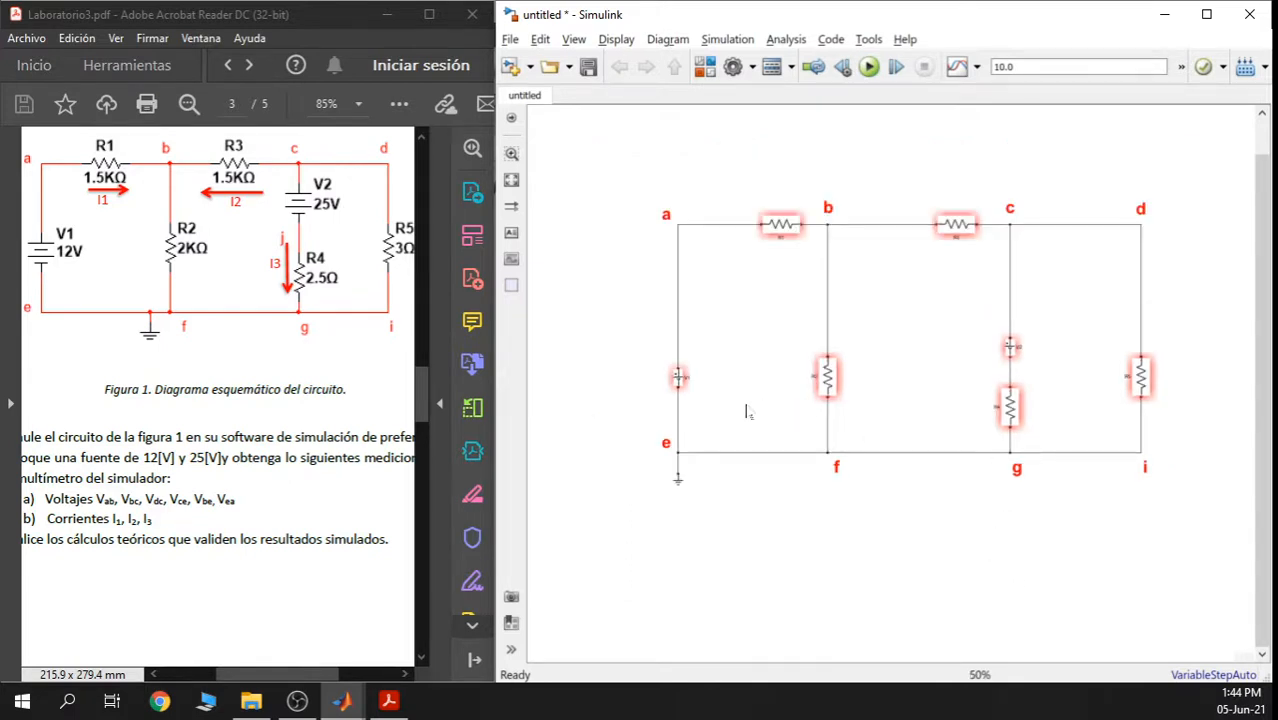
scroll(668, 382, "up", 3)
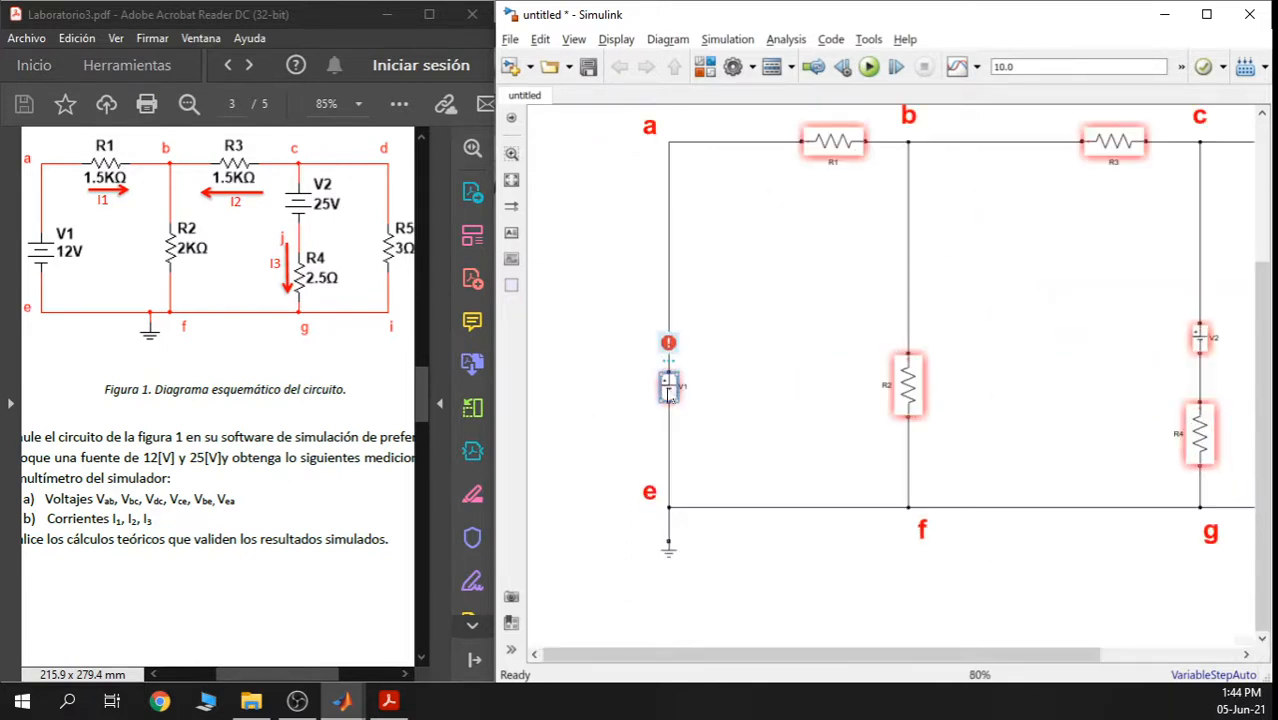
left_click_drag(679, 370, 723, 323)
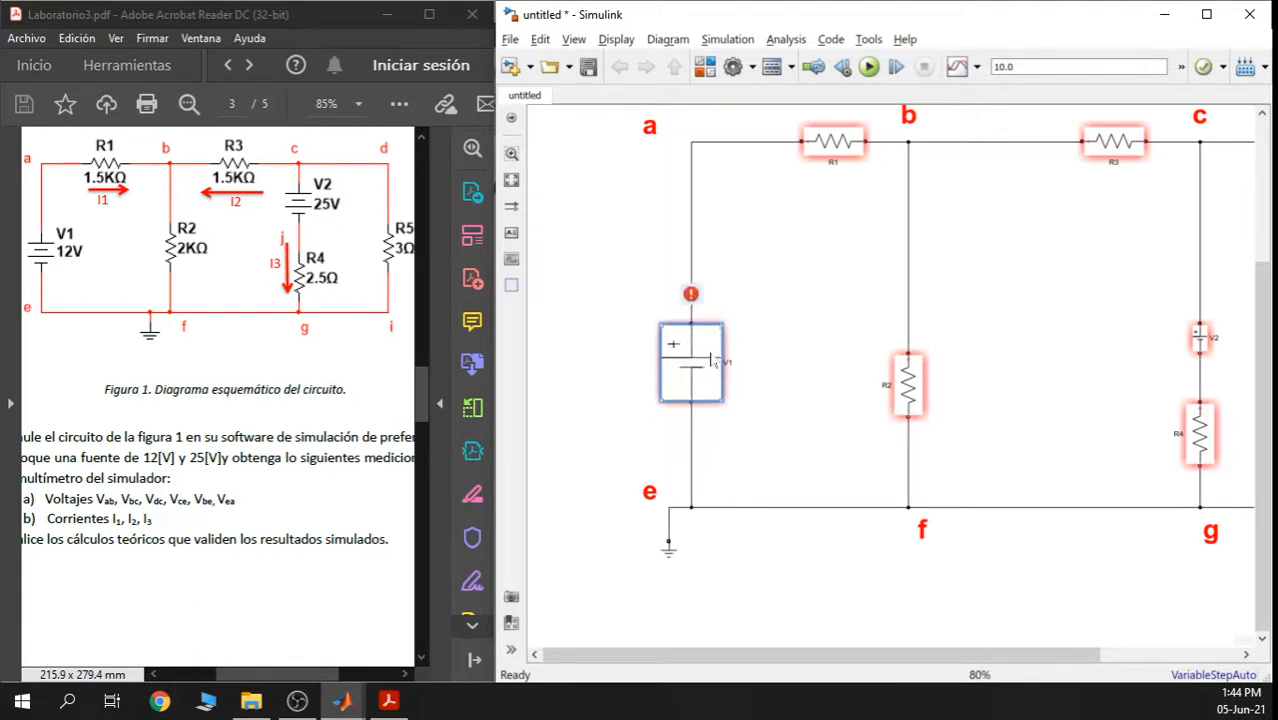
left_click_drag(697, 368, 675, 368)
left_click(744, 415)
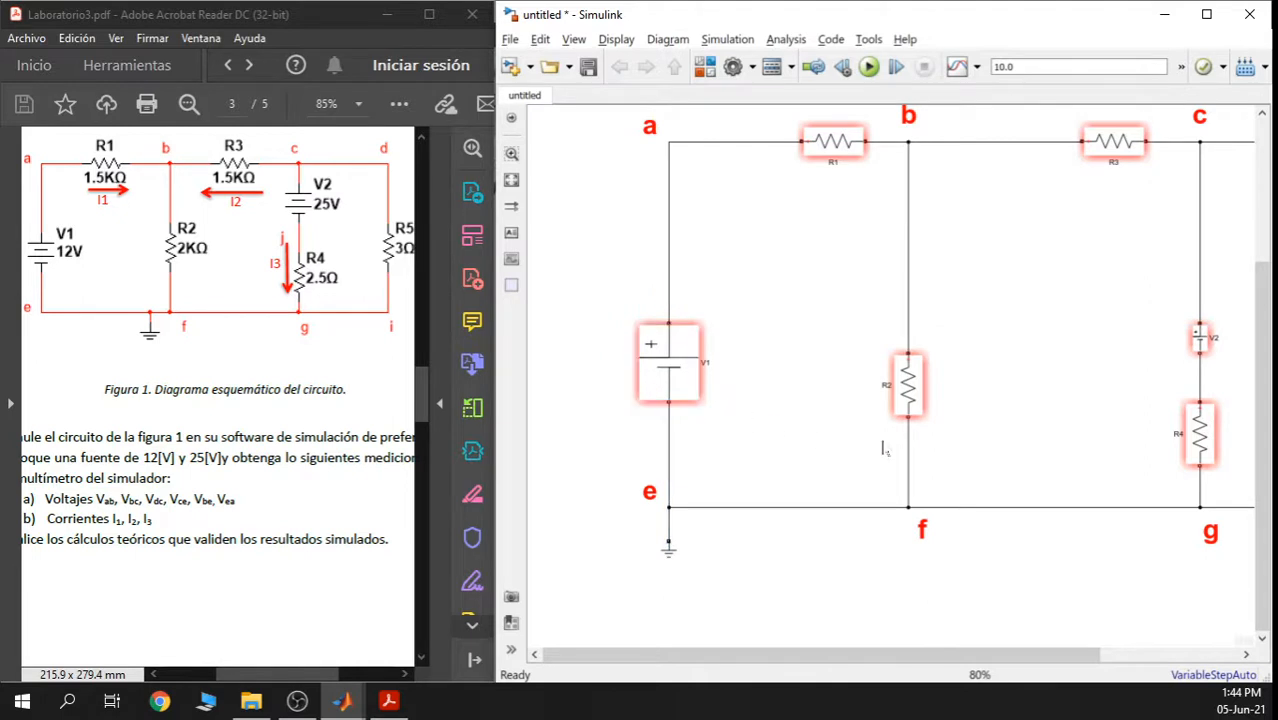
Delete the small V2 source block from the branch above R4
scroll(1000, 402, "right", 3)
scroll(1027, 365, "down", 1)
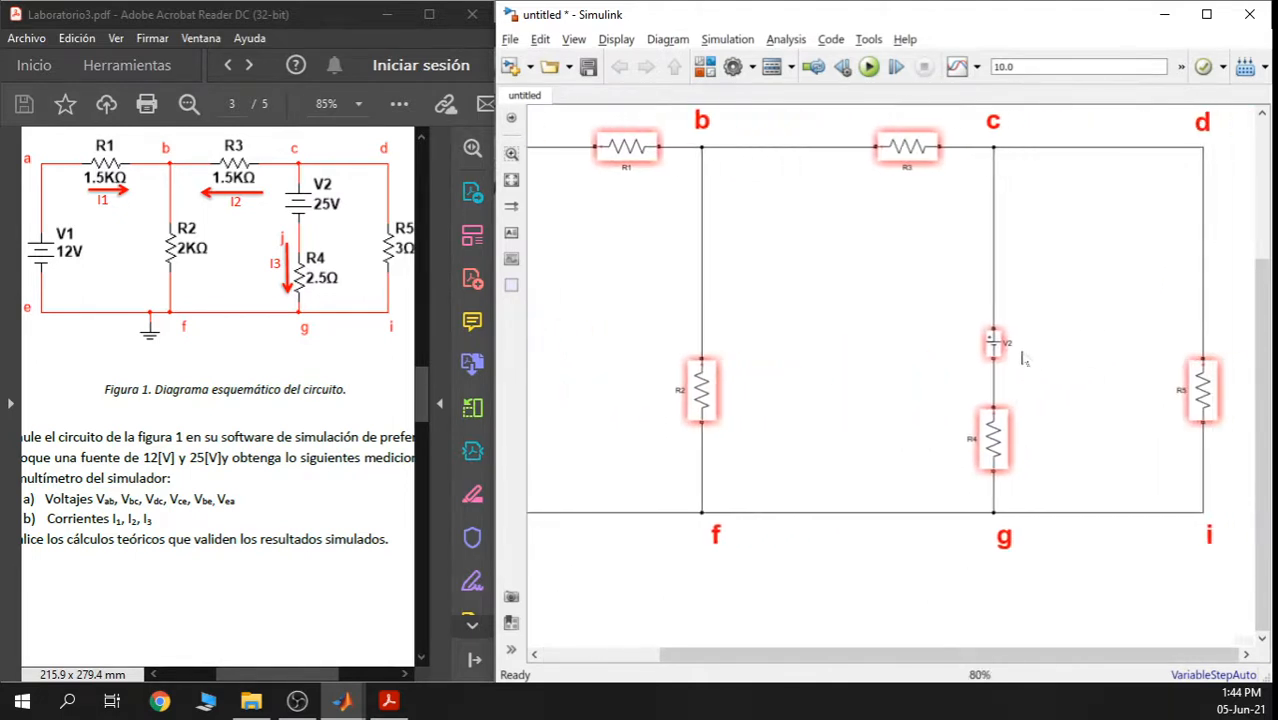
left_click_drag(918, 348, 1084, 368)
scroll(884, 385, "down", 2)
left_click_drag(884, 385, 917, 362)
mouse_move(985, 345)
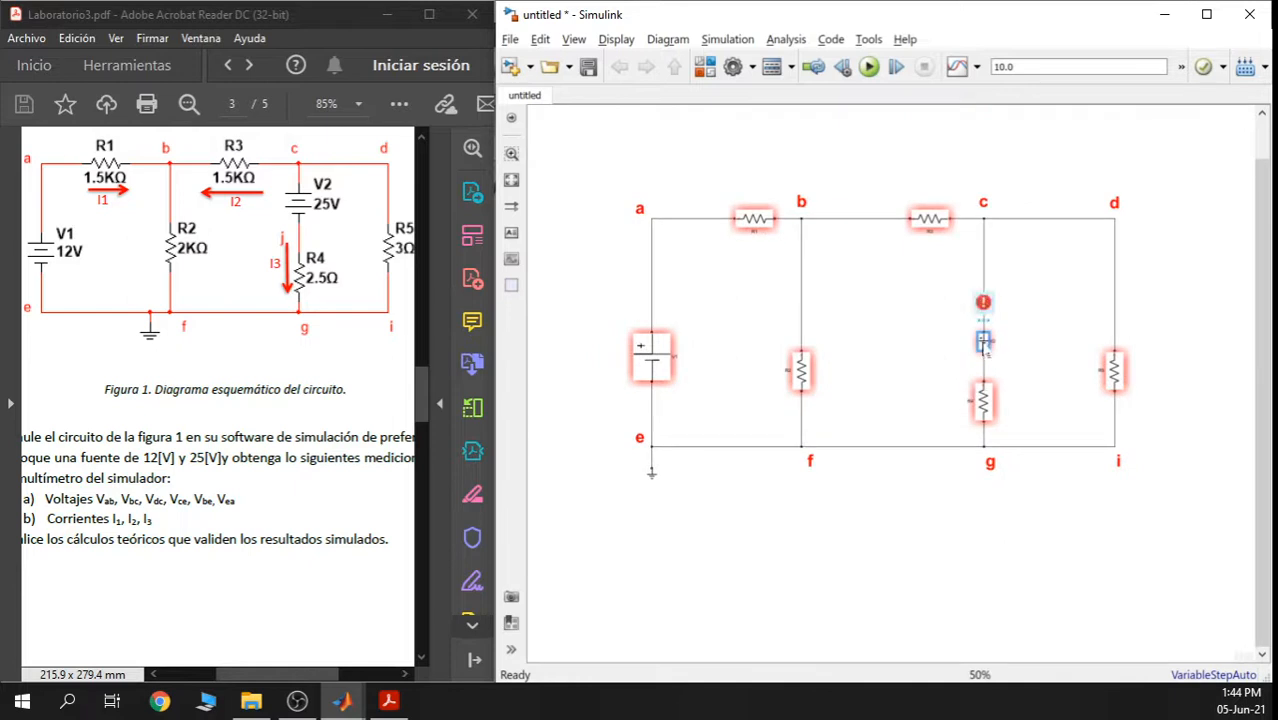
key("Delete")
Duplicate the enlarged V1 source block into the empty space between R2 and R4
left_click(660, 366)
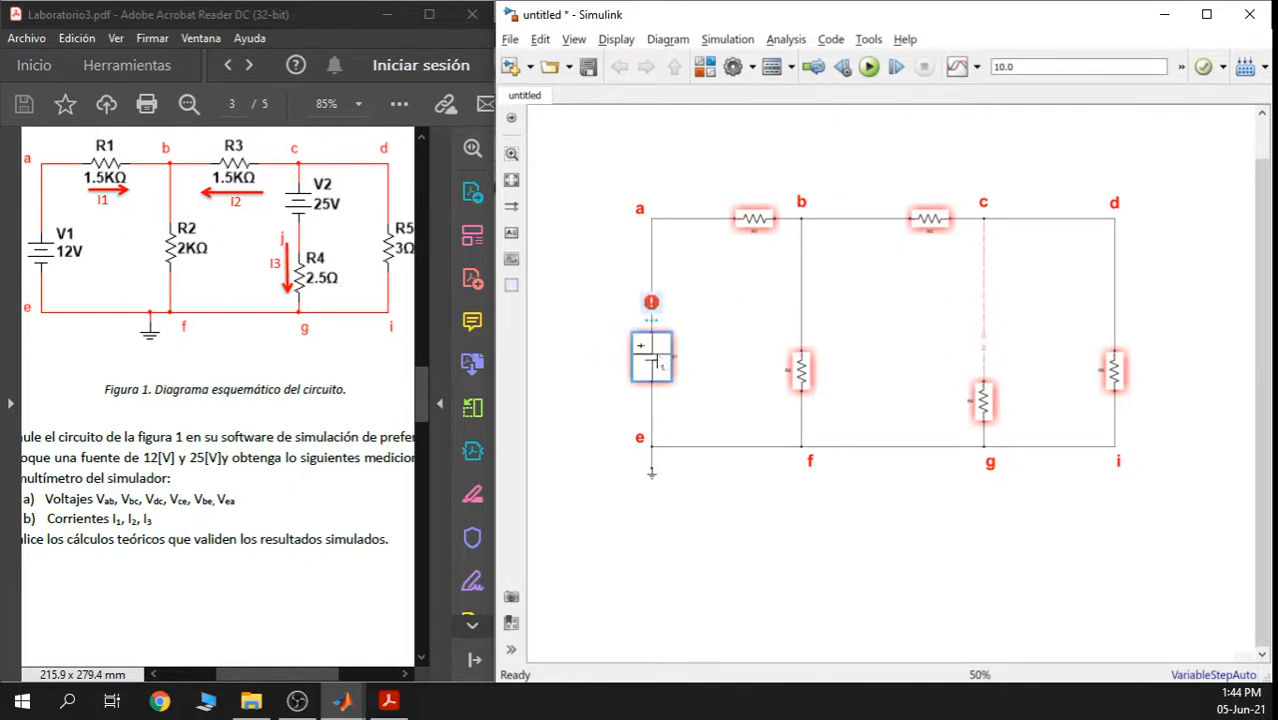
scroll(668, 368, "up", 3)
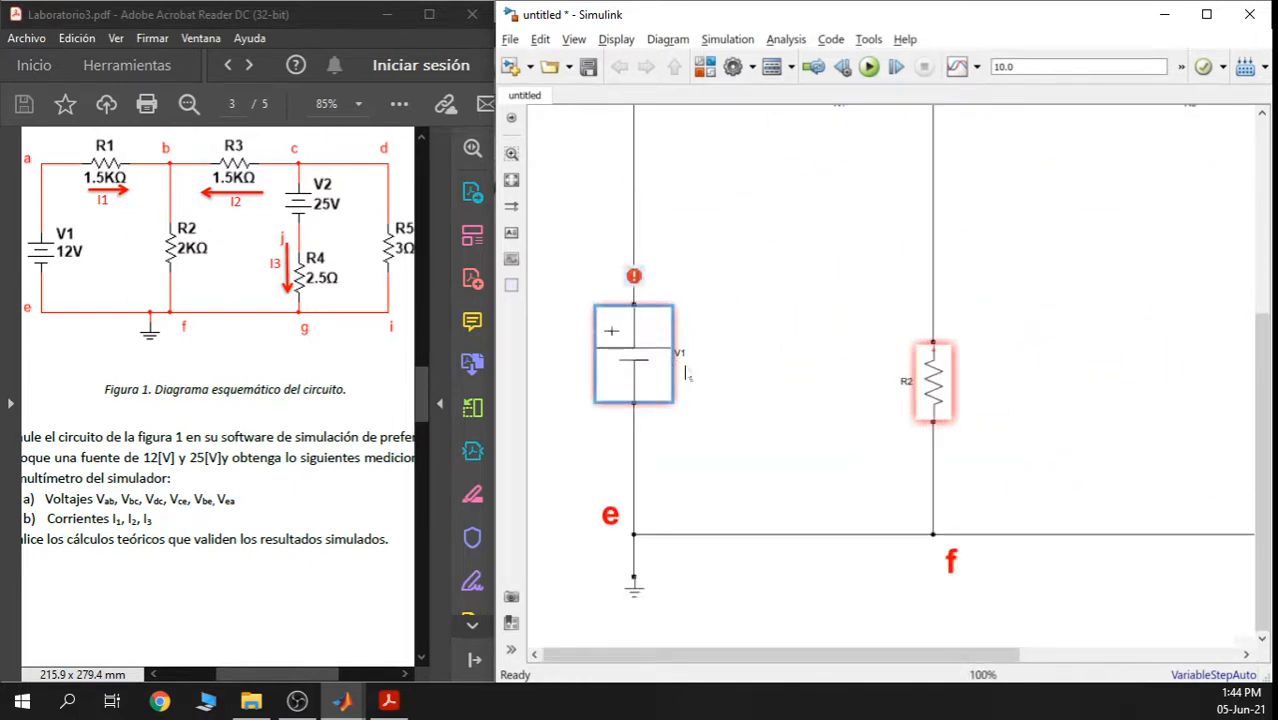
left_click_drag(655, 375, 1105, 388)
scroll(1140, 393, "down", 1)
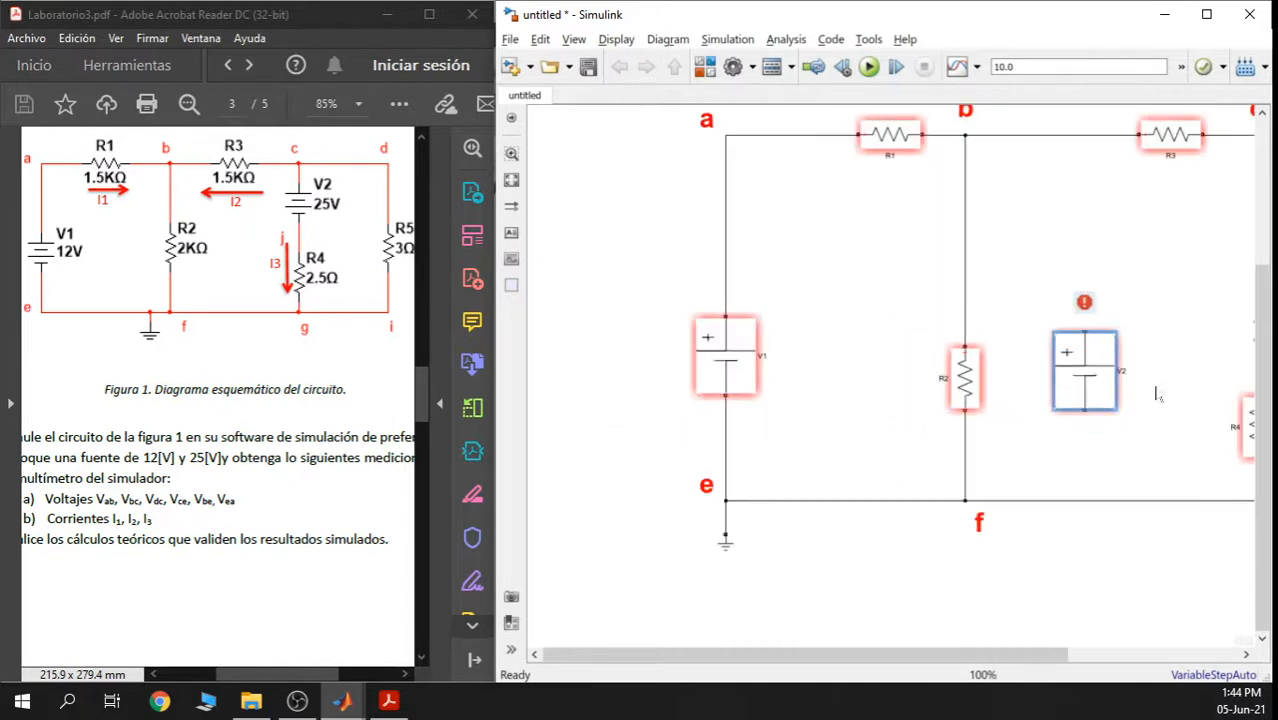
Insert the copied source between node c and R4, aligned with R4 so the branch runs straight
scroll(1140, 393, "down", 1)
left_click_drag(904, 328, 1075, 263)
left_click(1077, 270)
left_click_drag(1072, 262, 1027, 262)
key("space")
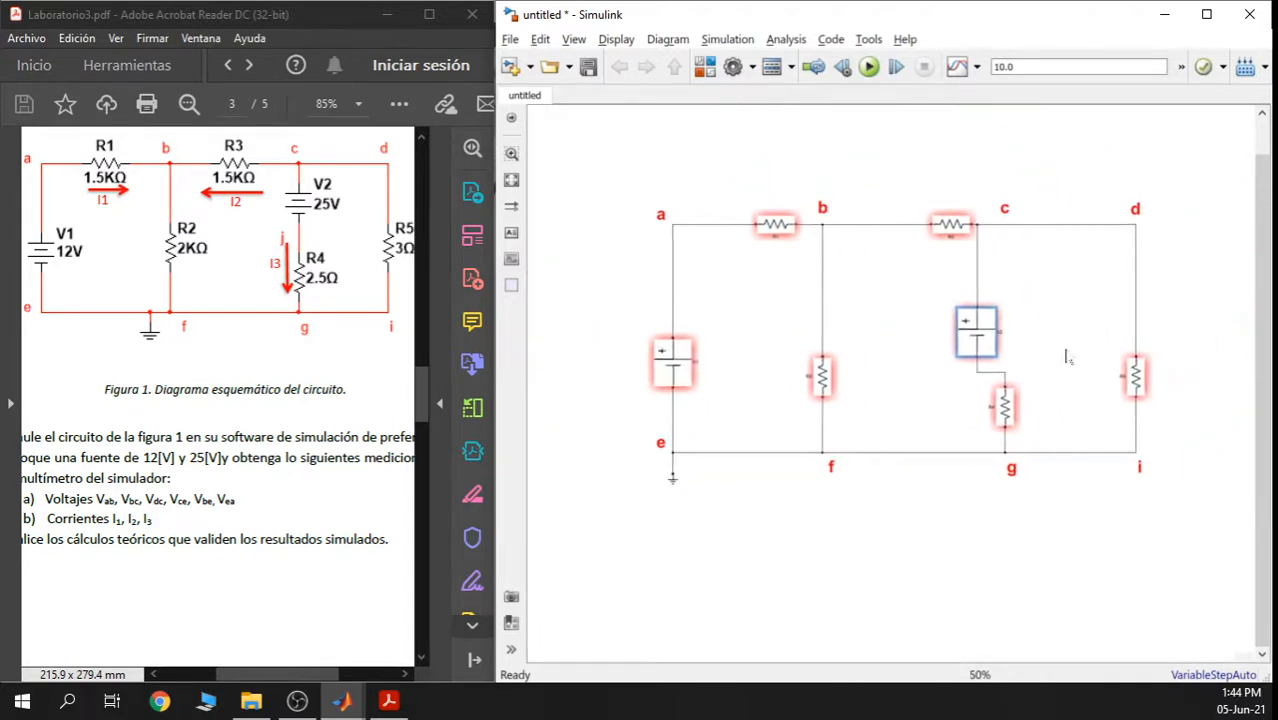
left_click_drag(959, 330, 989, 352)
scroll(1008, 342, "down", 1)
Set the amplitude of the new source above R4 to the variable V2
scroll(1008, 342, "up", 4)
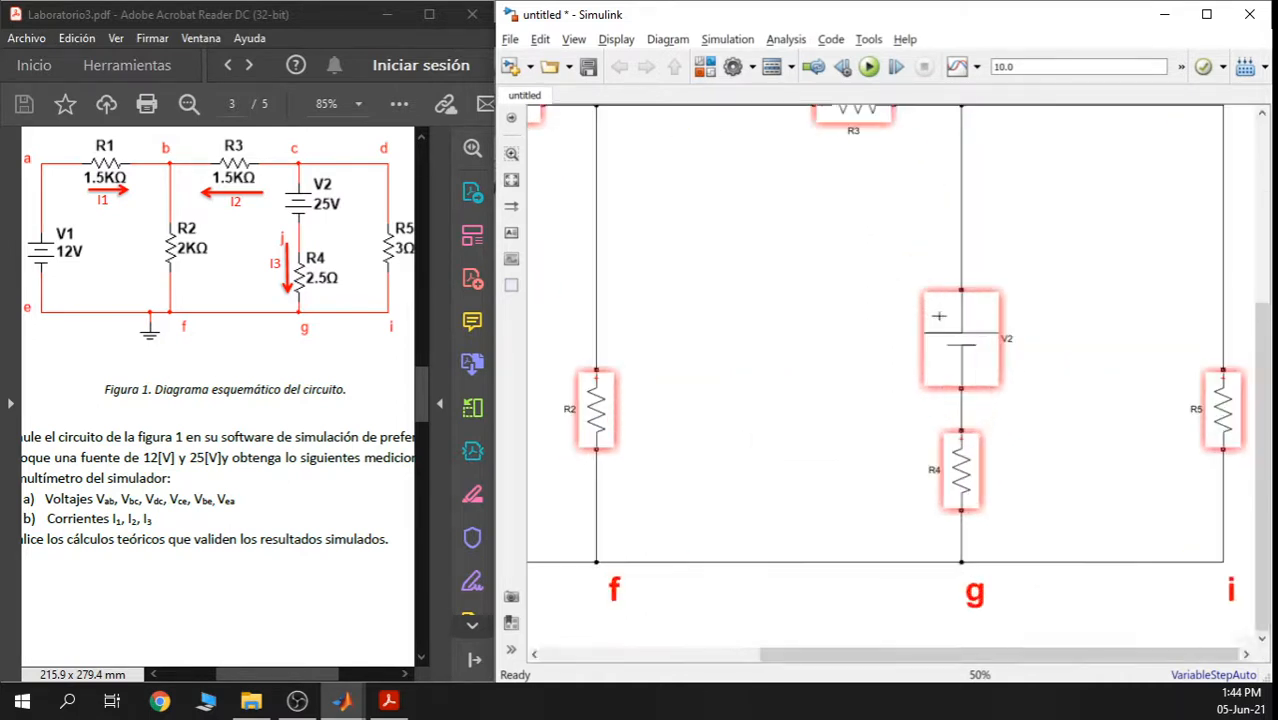
double_click(990, 350)
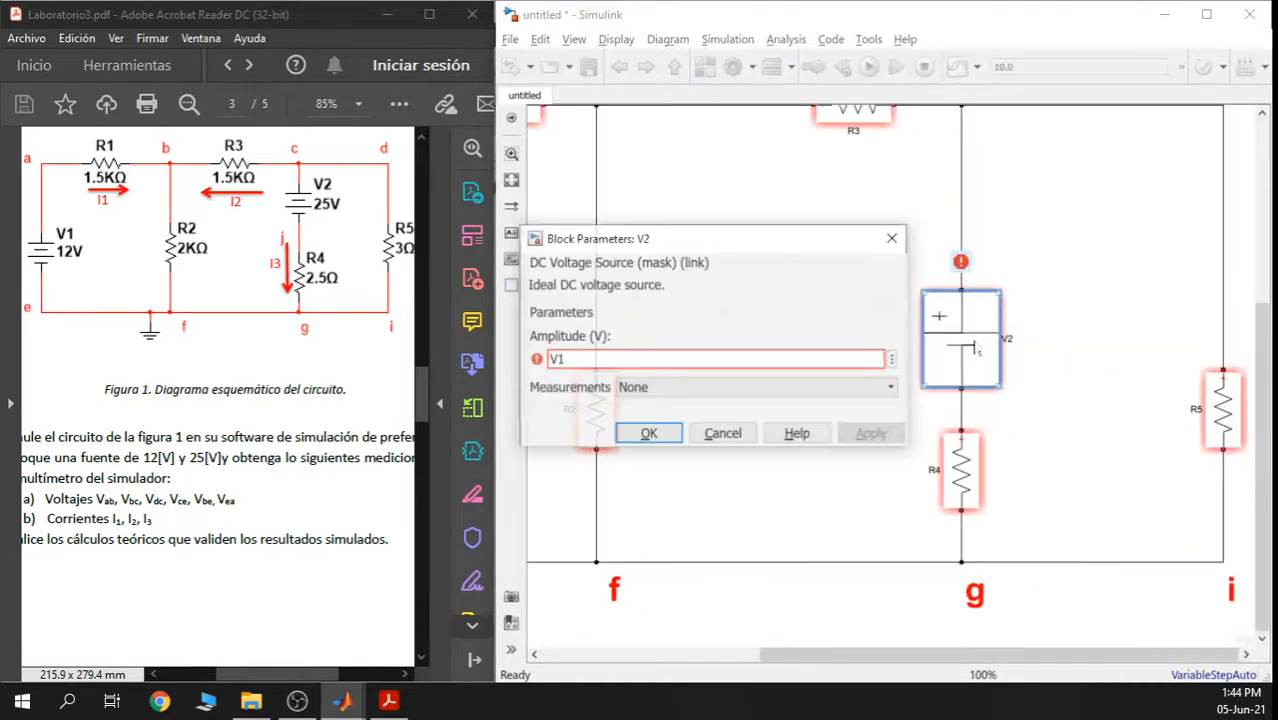
double_click(555, 359)
left_click(555, 359)
type("2")
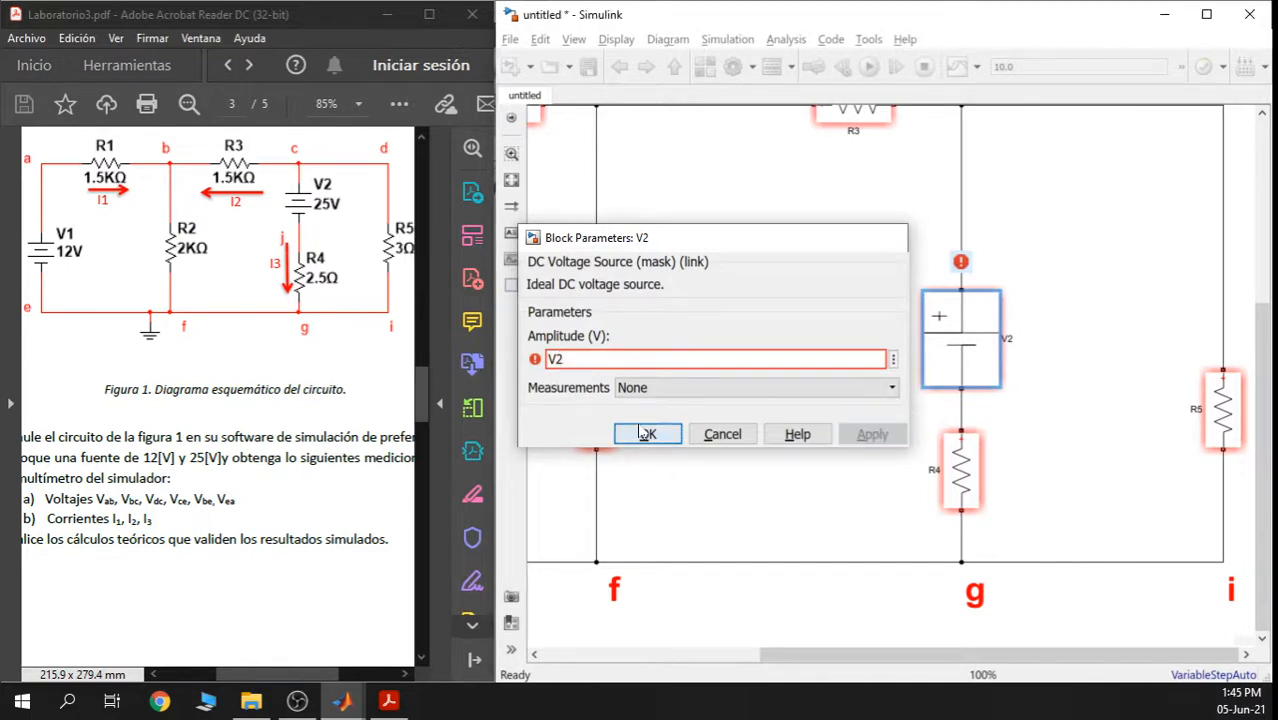
left_click(645, 433)
key("space")
left_click(878, 421)
Set the V1 source block's background color to cyan
left_click(600, 408)
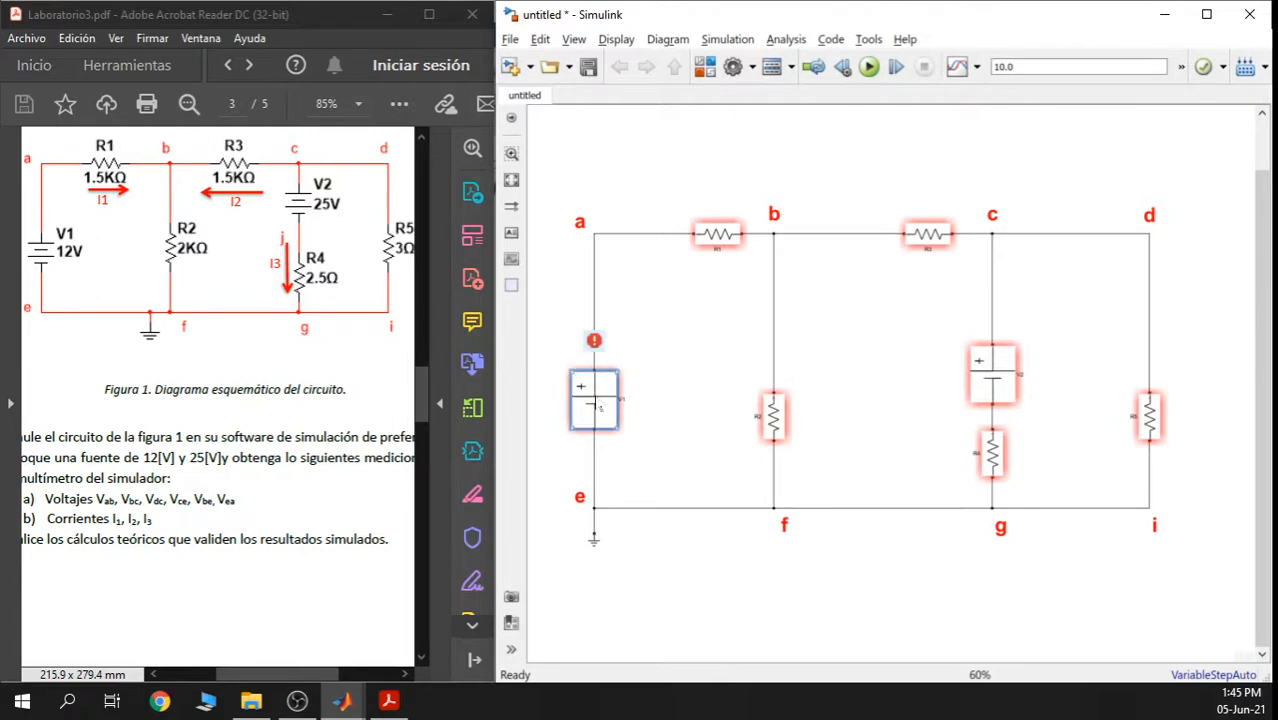
right_click(597, 404)
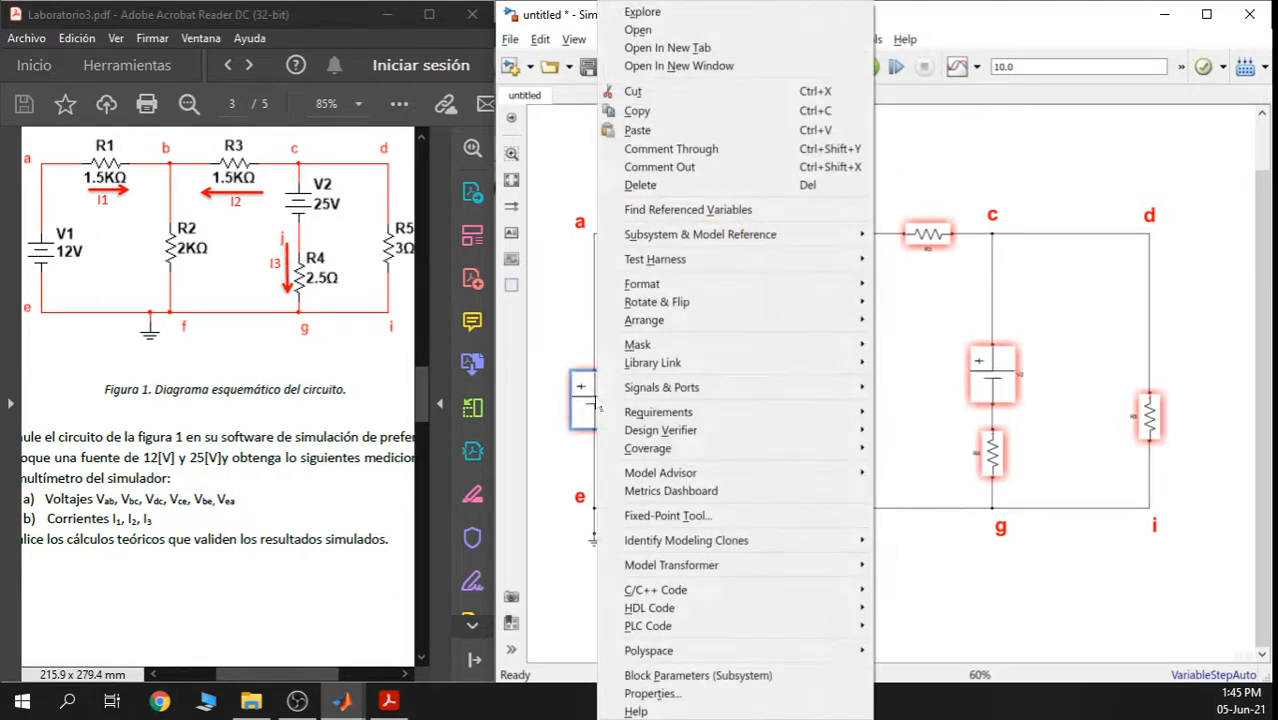
mouse_move(802, 295)
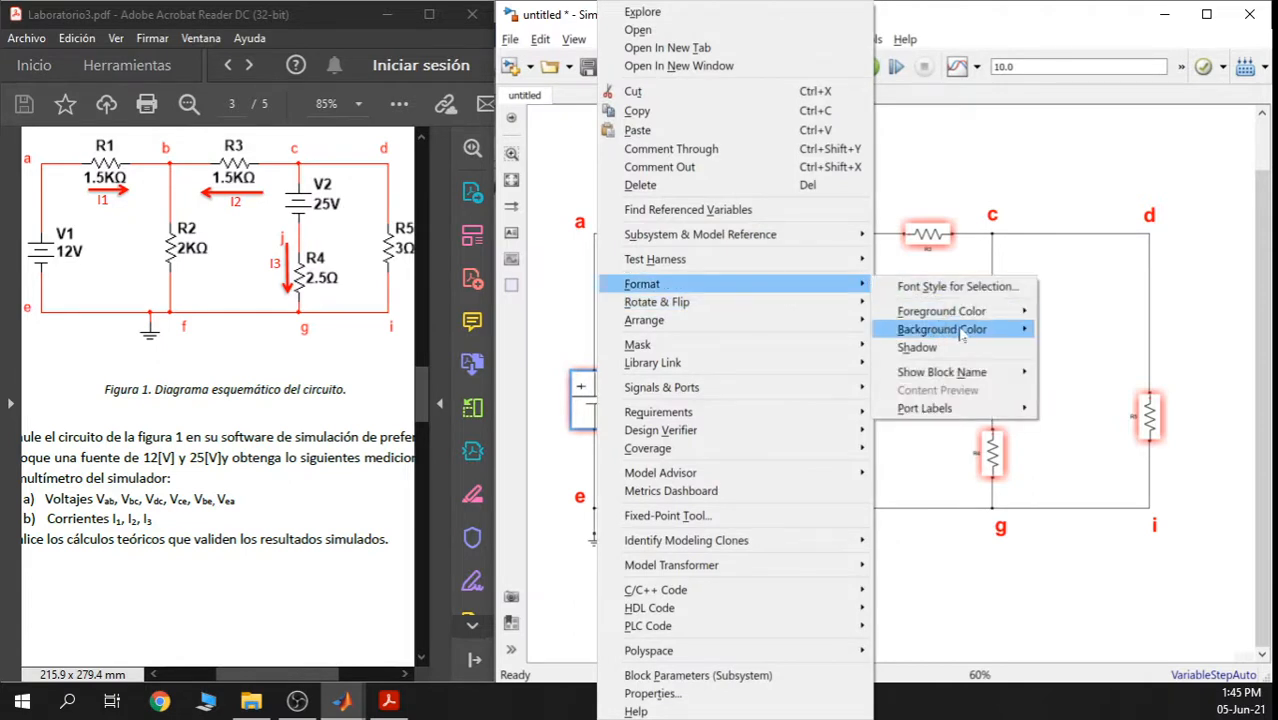
mouse_move(977, 336)
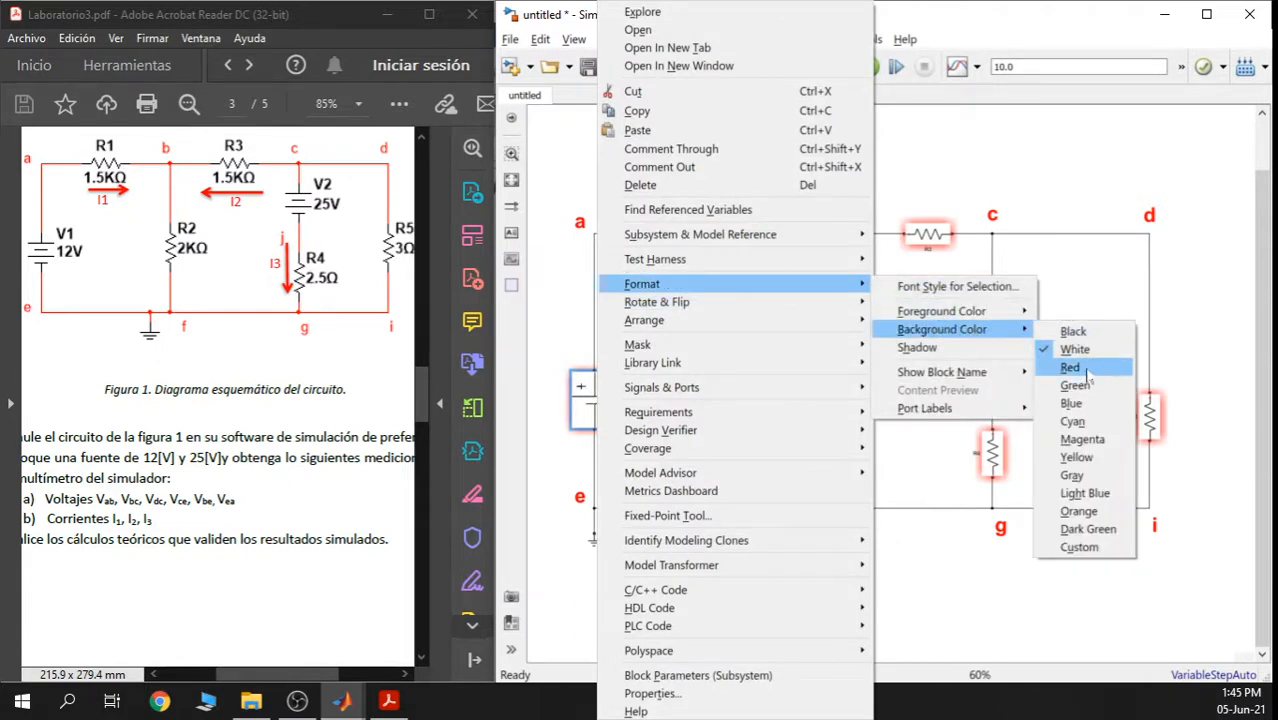
left_click(1096, 424)
Realign the V2 source block with its branch and set its background color to light blue
left_click(991, 380)
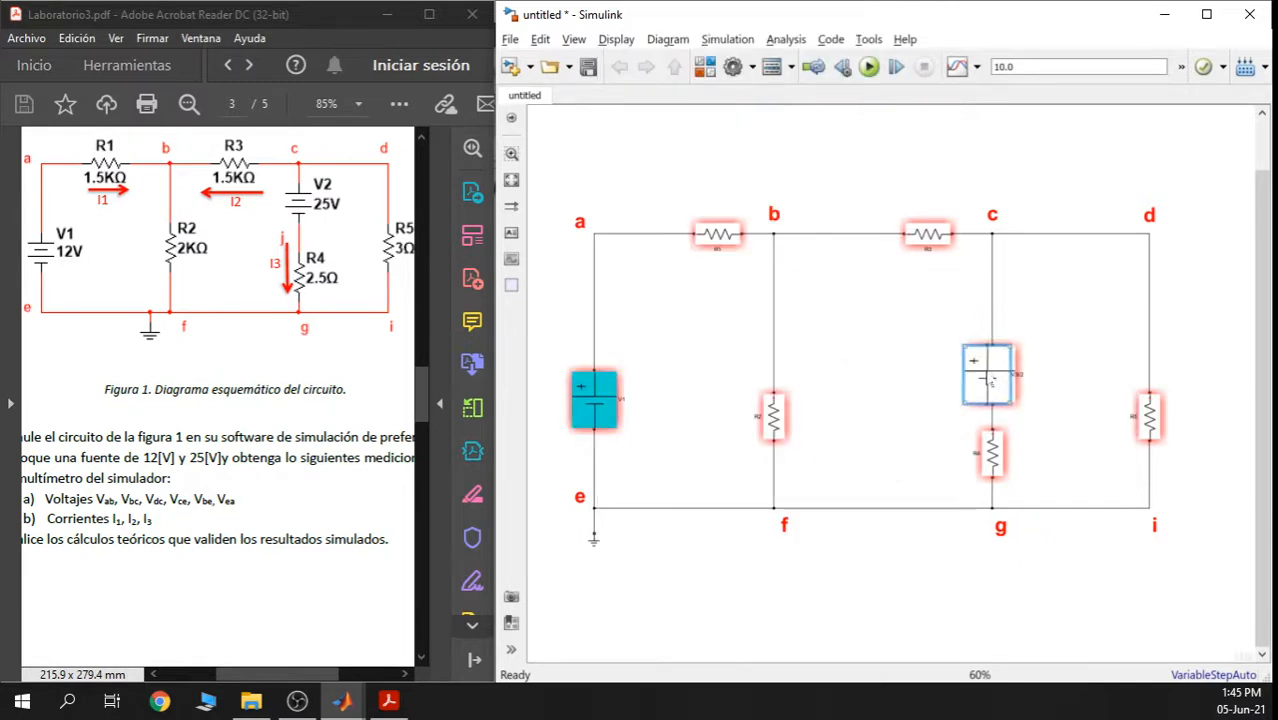
left_click(920, 377)
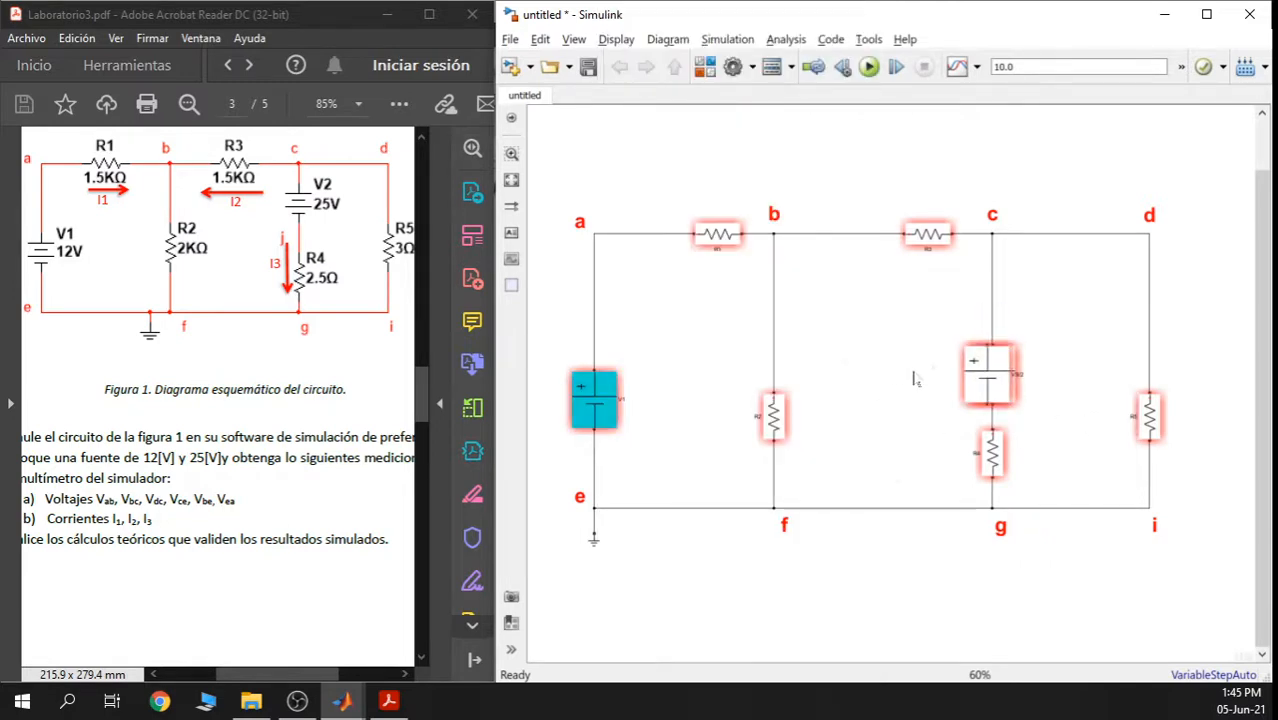
left_click(1004, 380)
right_click(1000, 378)
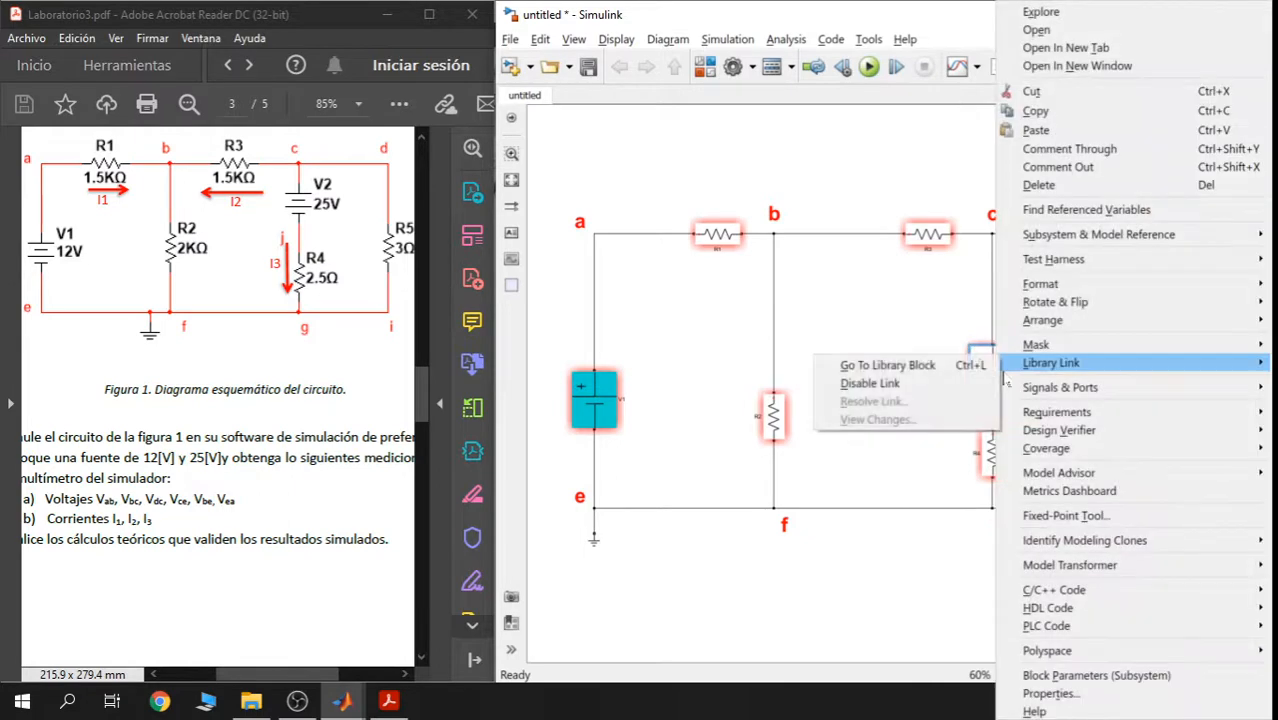
mouse_move(1068, 290)
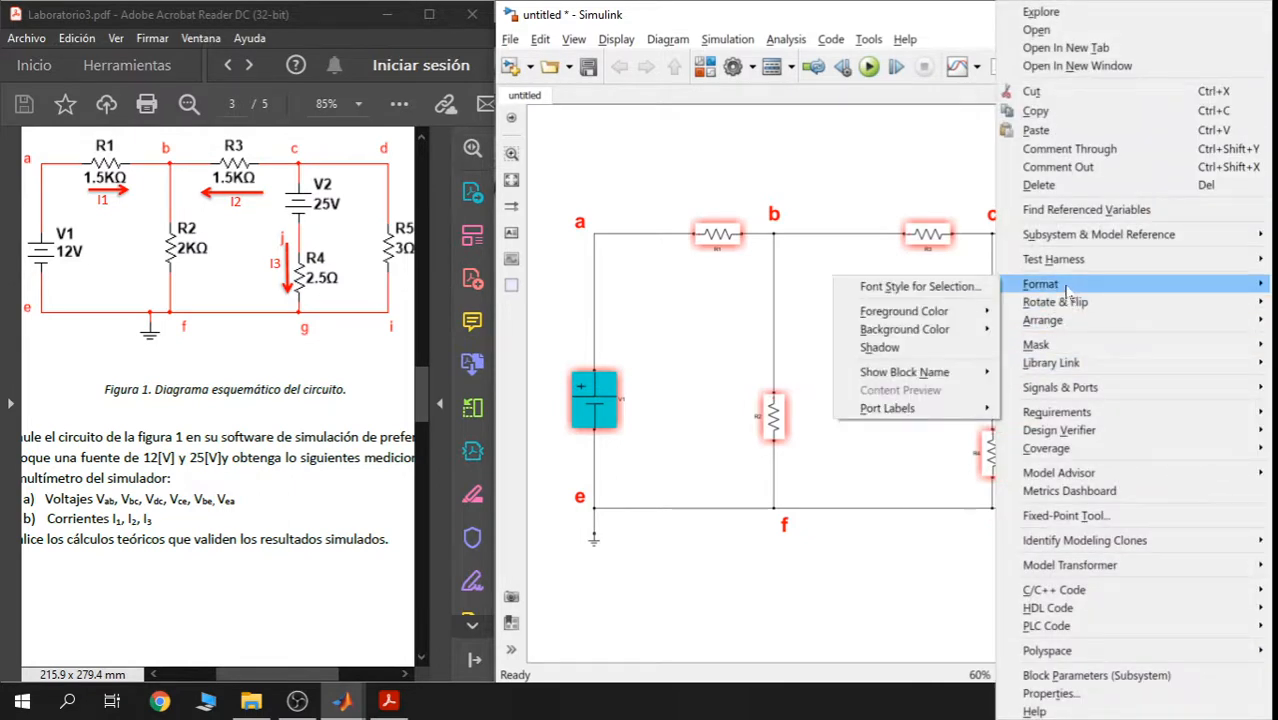
mouse_move(950, 330)
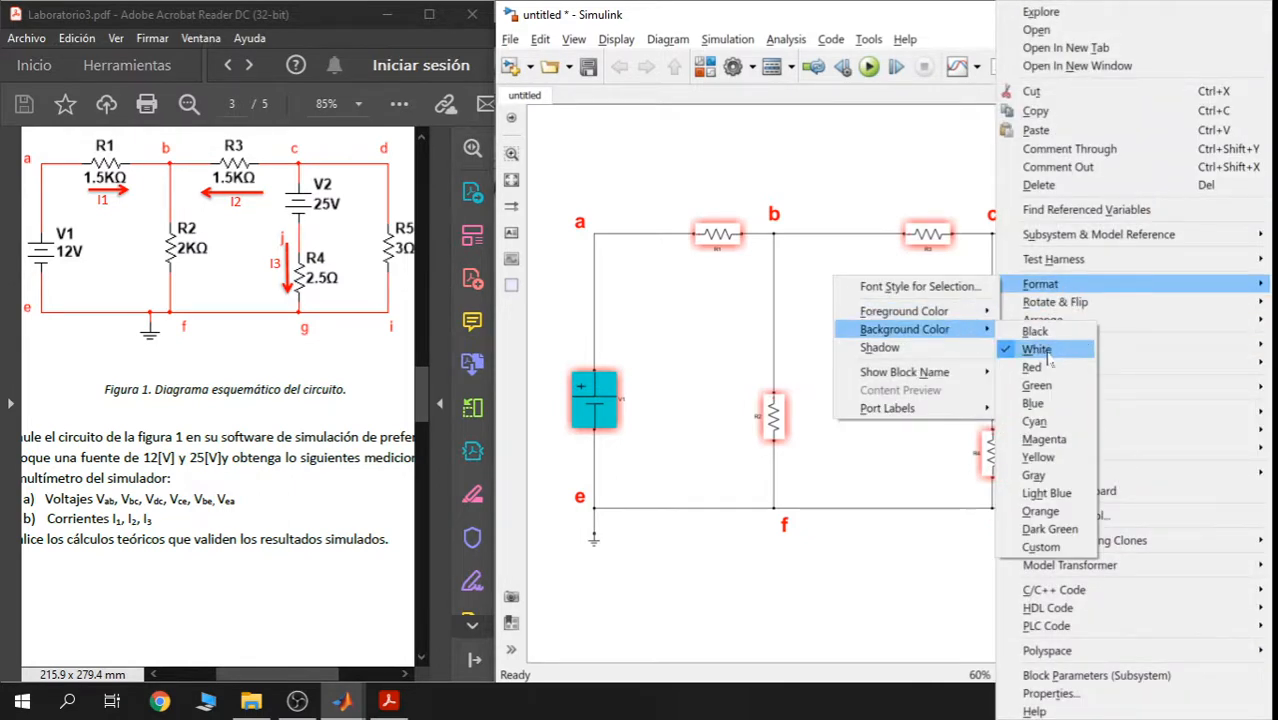
left_click(1068, 495)
Set the V2 source block's background color to orange
right_click(997, 380)
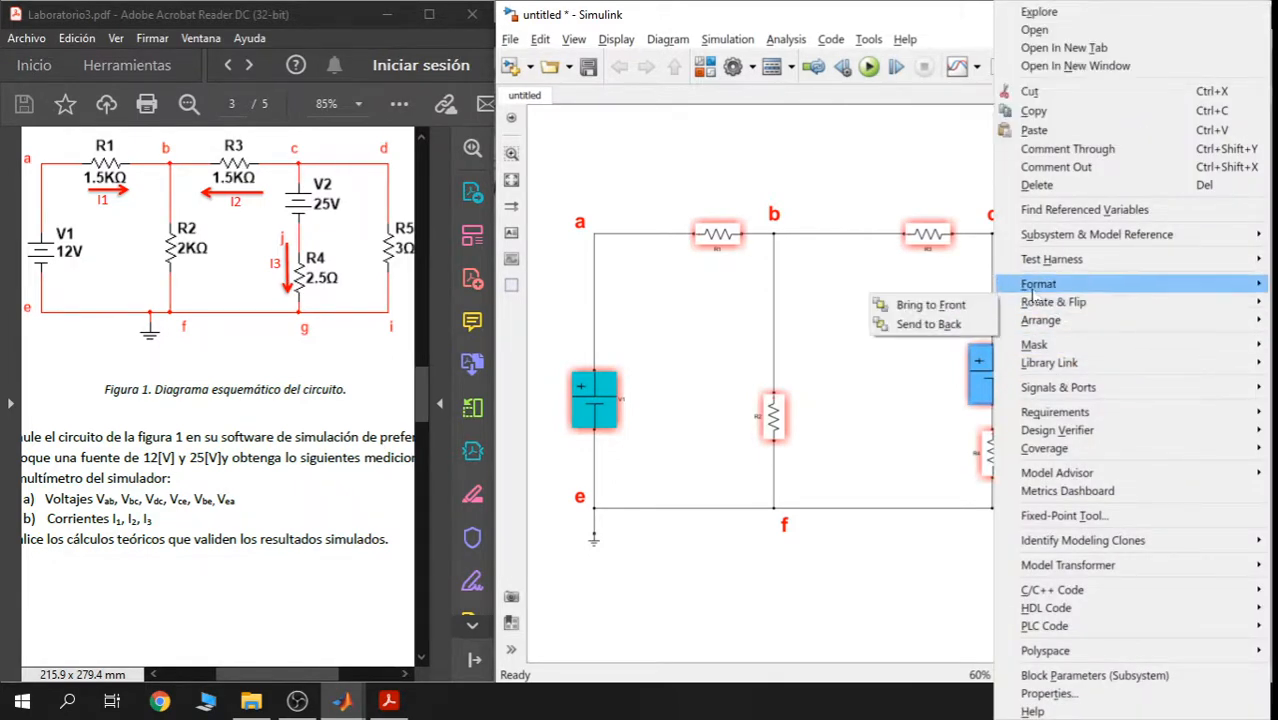
mouse_move(948, 372)
mouse_move(950, 330)
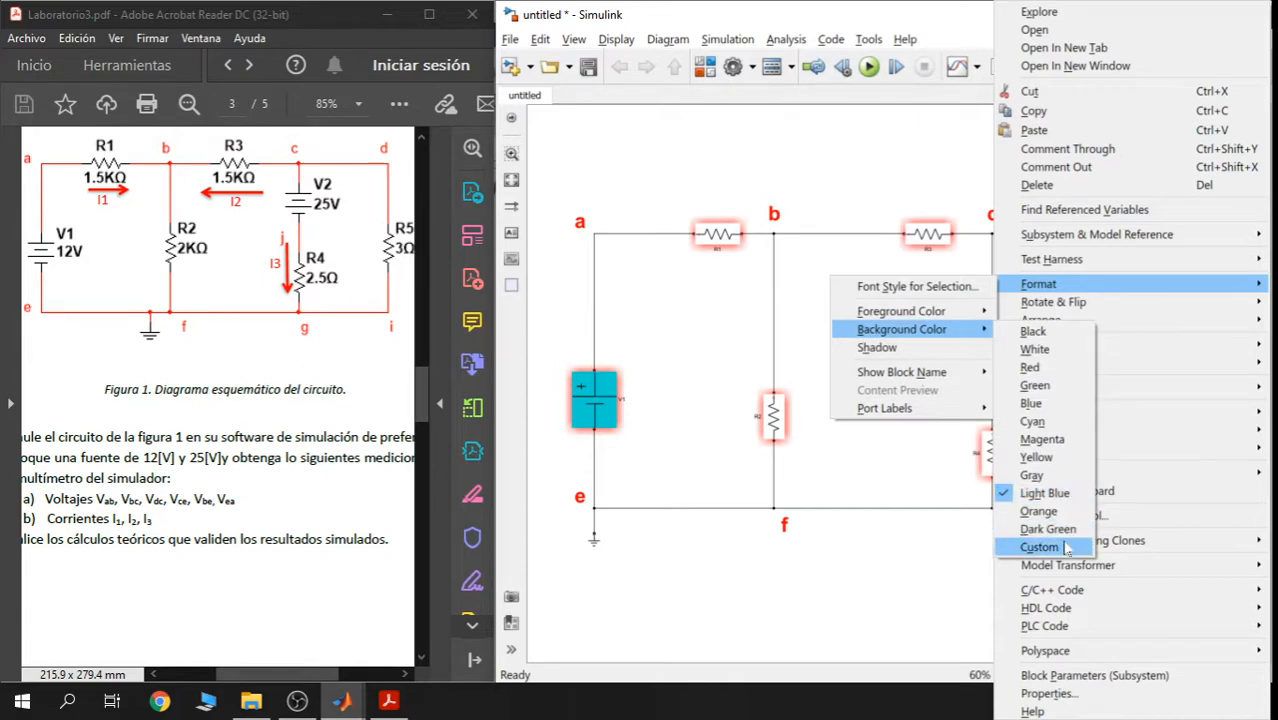
left_click(1050, 514)
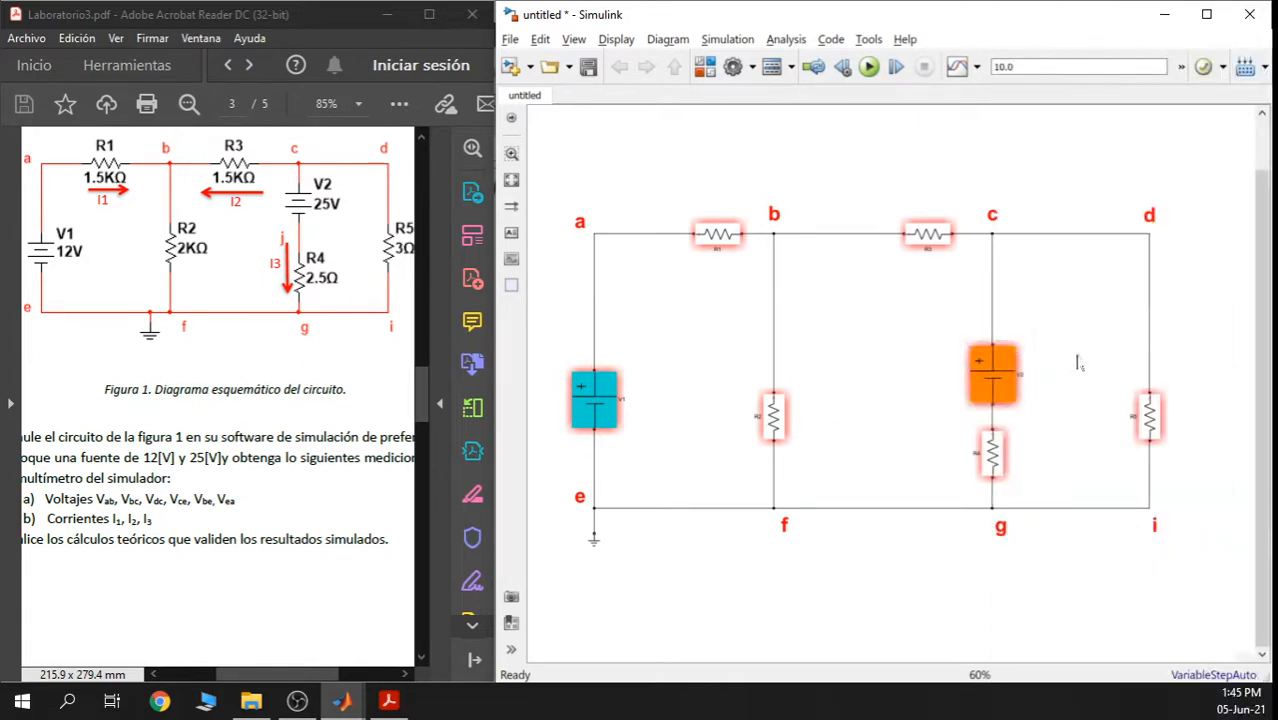
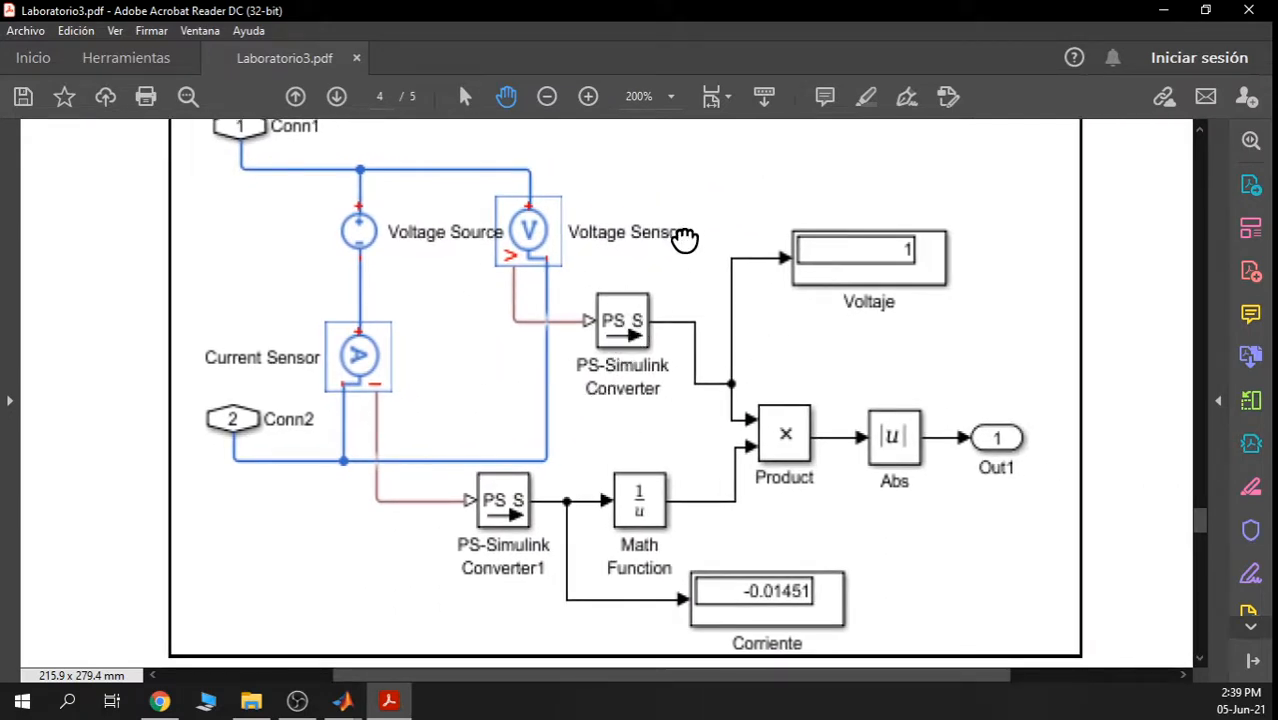
Review the ohmmeter's internal circuit in Laboratorio3.pdf and read the direct and indirect methods for the equivalent resistance
mouse_move(682, 240)
left_mouse_down()
mouse_move(665, 277)
mouse_move(660, 248)
left_mouse_up()
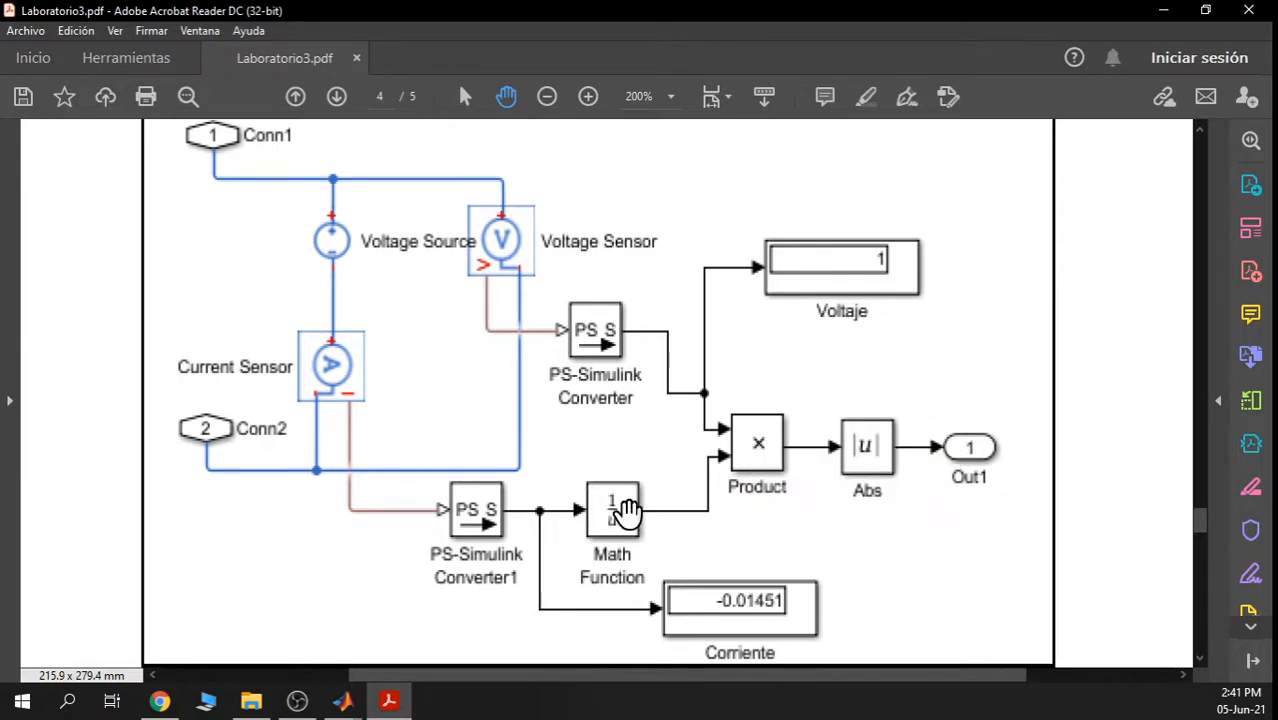
scroll(921, 421, "down", 10)
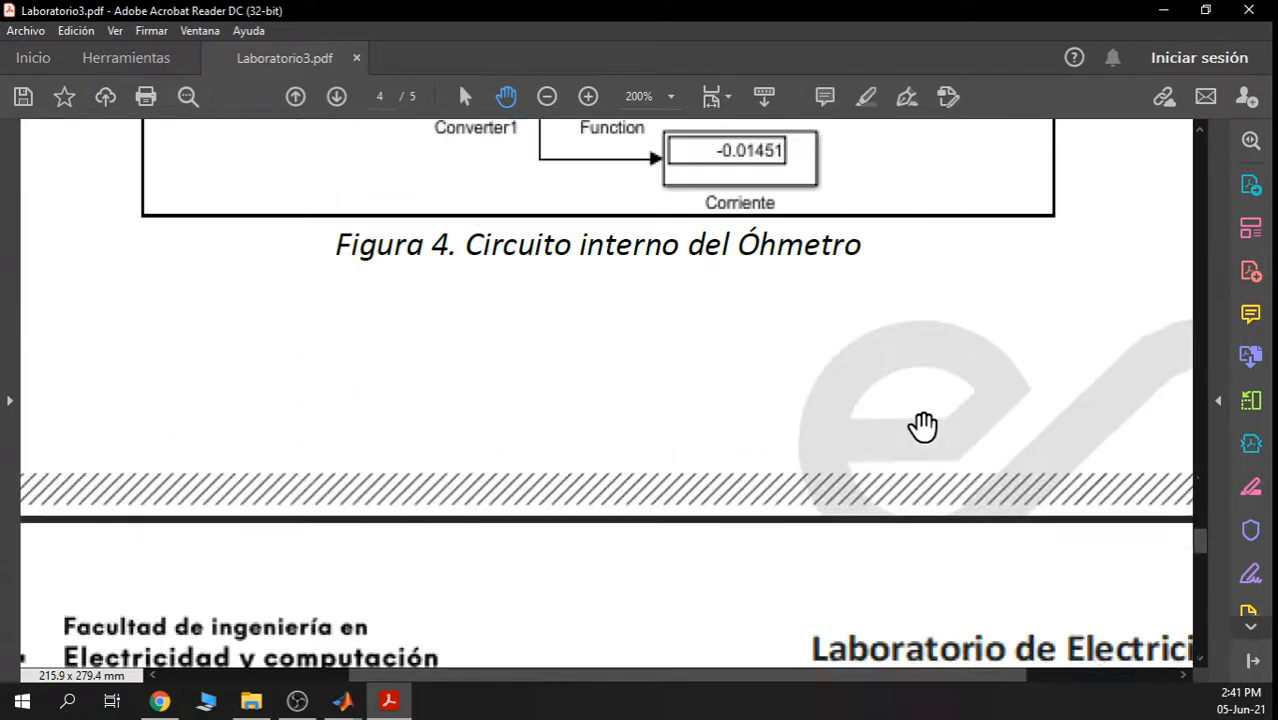
scroll(924, 428, "down", 8)
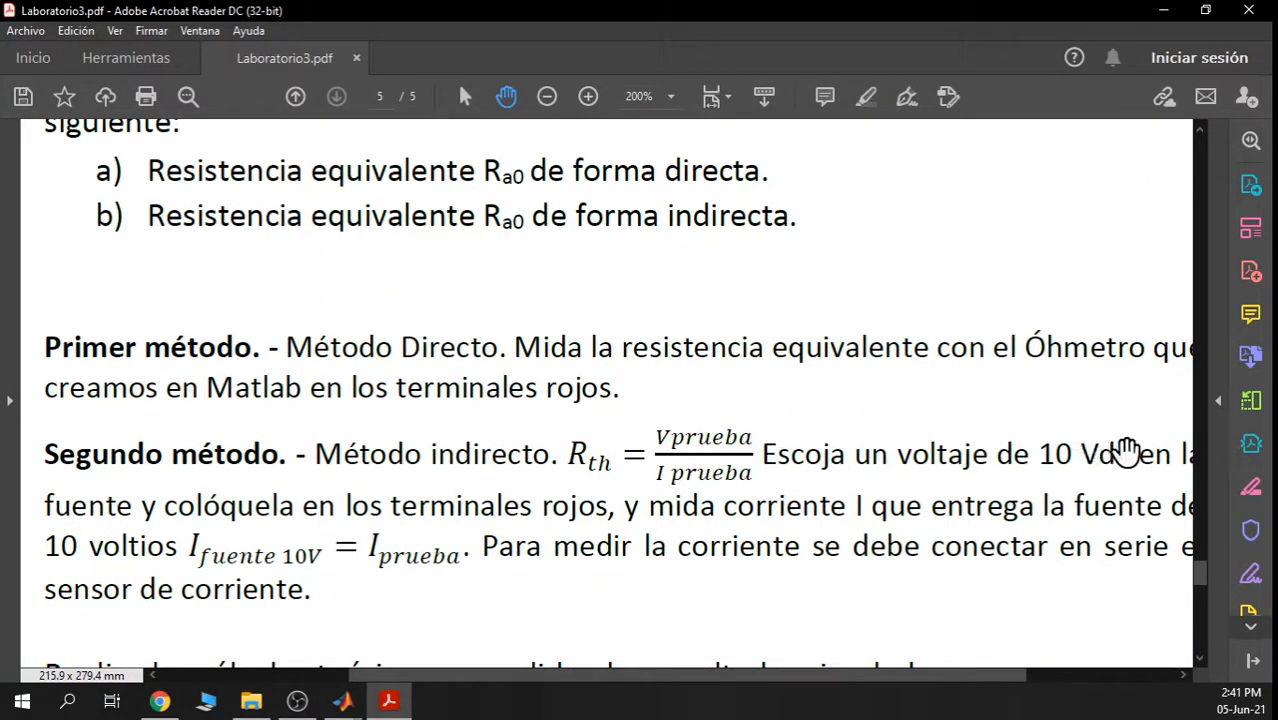
Read the indirect method in Laboratorio3.pdf and go back to Figure 4 to examine the ohmmeter's internal blocks and connections
left_click_drag(896, 676, 904, 676)
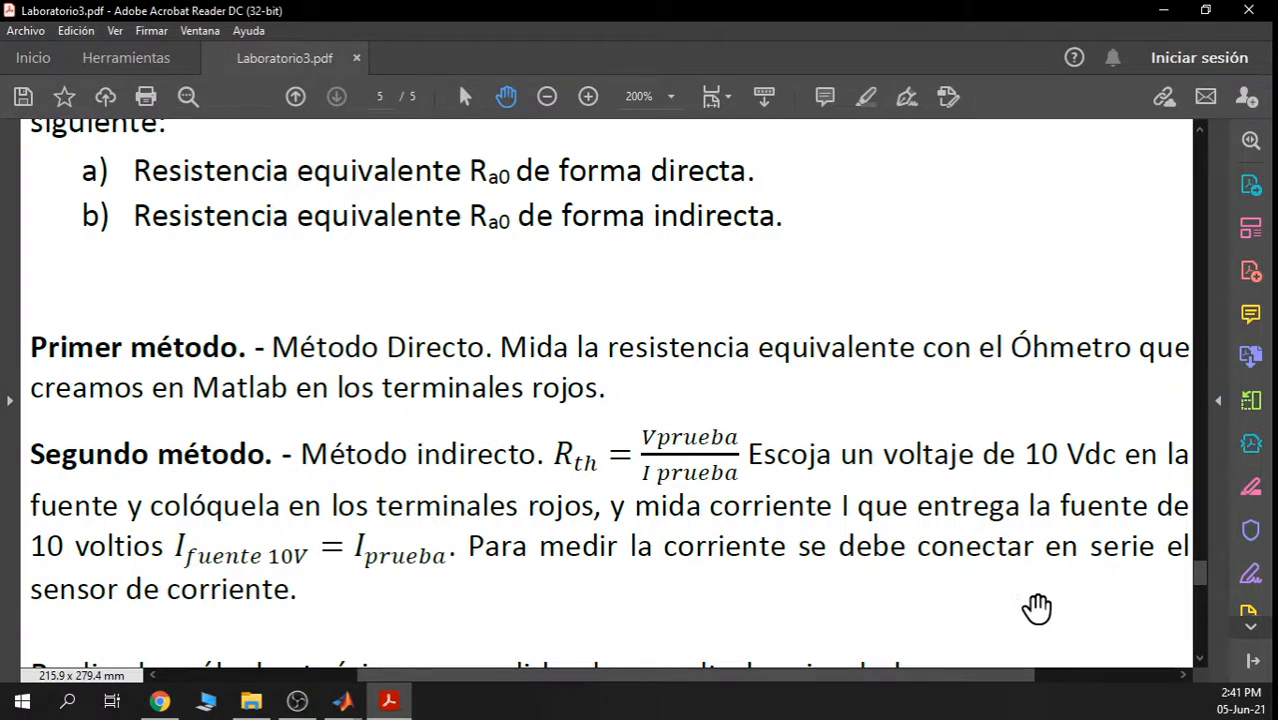
left_click(1163, 14)
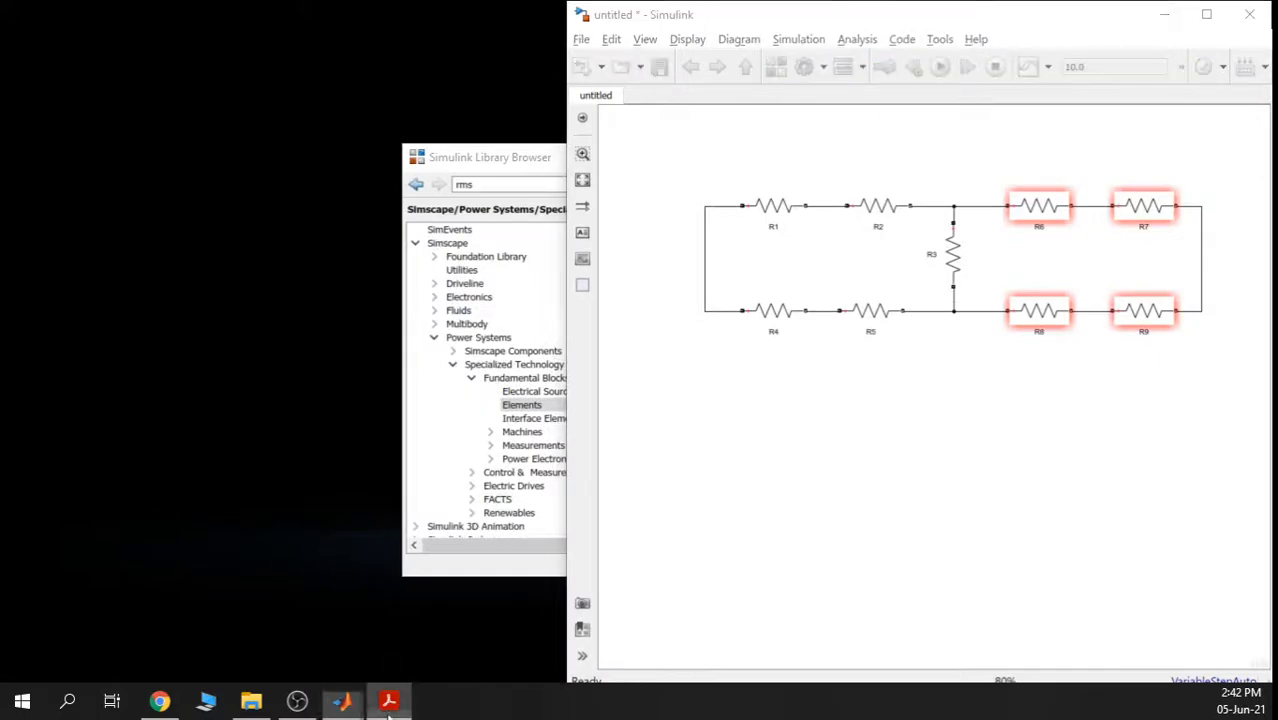
left_click(389, 702)
scroll(511, 485, "up", 10)
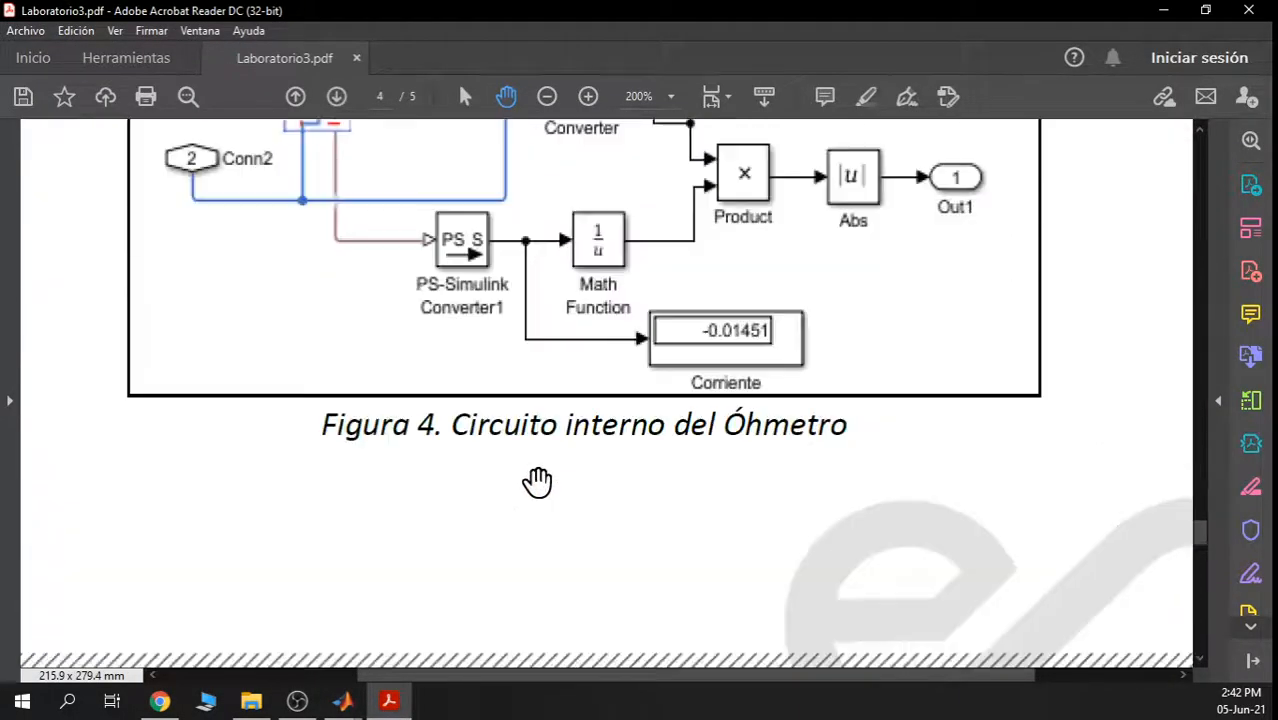
scroll(537, 482, "up", 5)
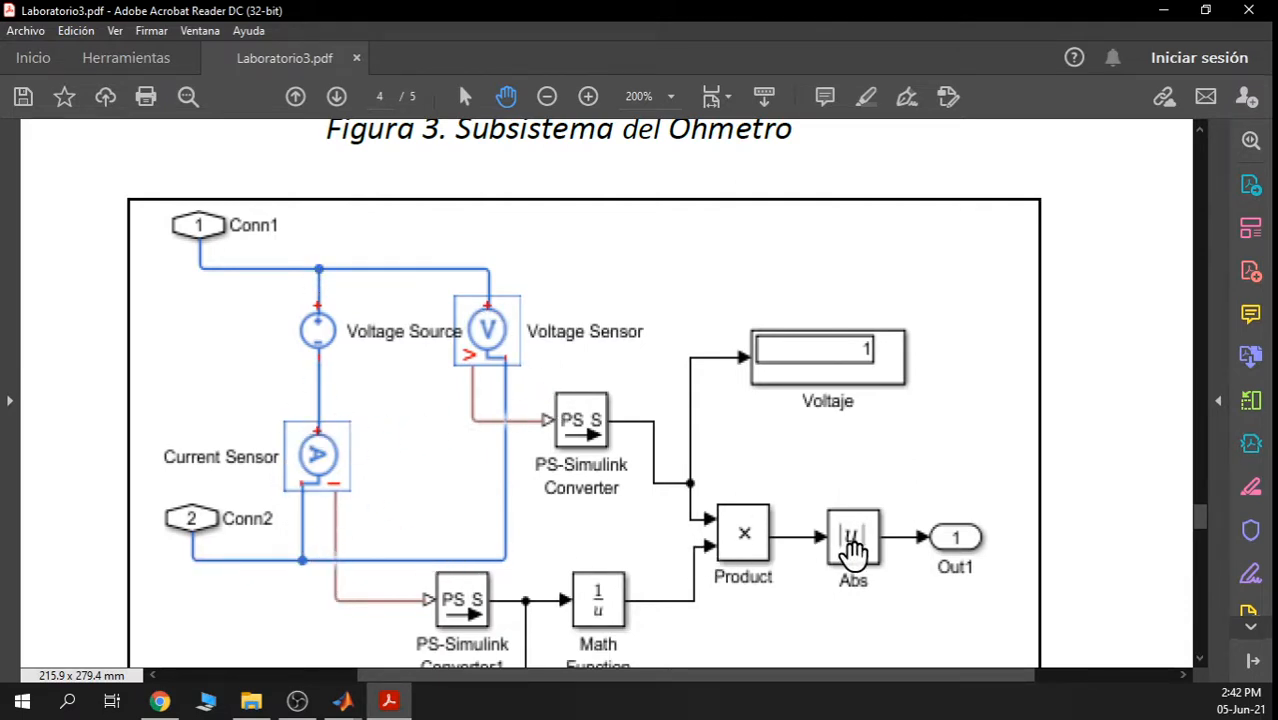
left_click(1163, 11)
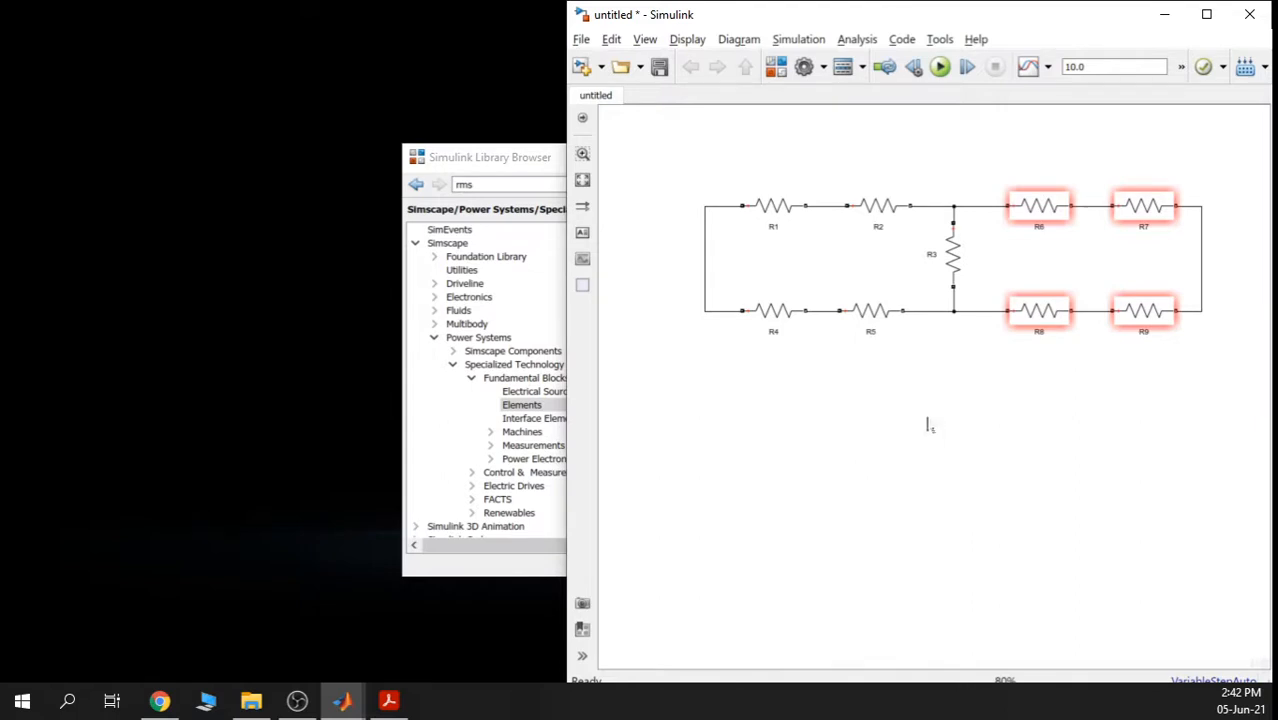
Add a DC Voltage Source block from the Electrical Sources library to the empty area below the resistor circuit
left_click(774, 68)
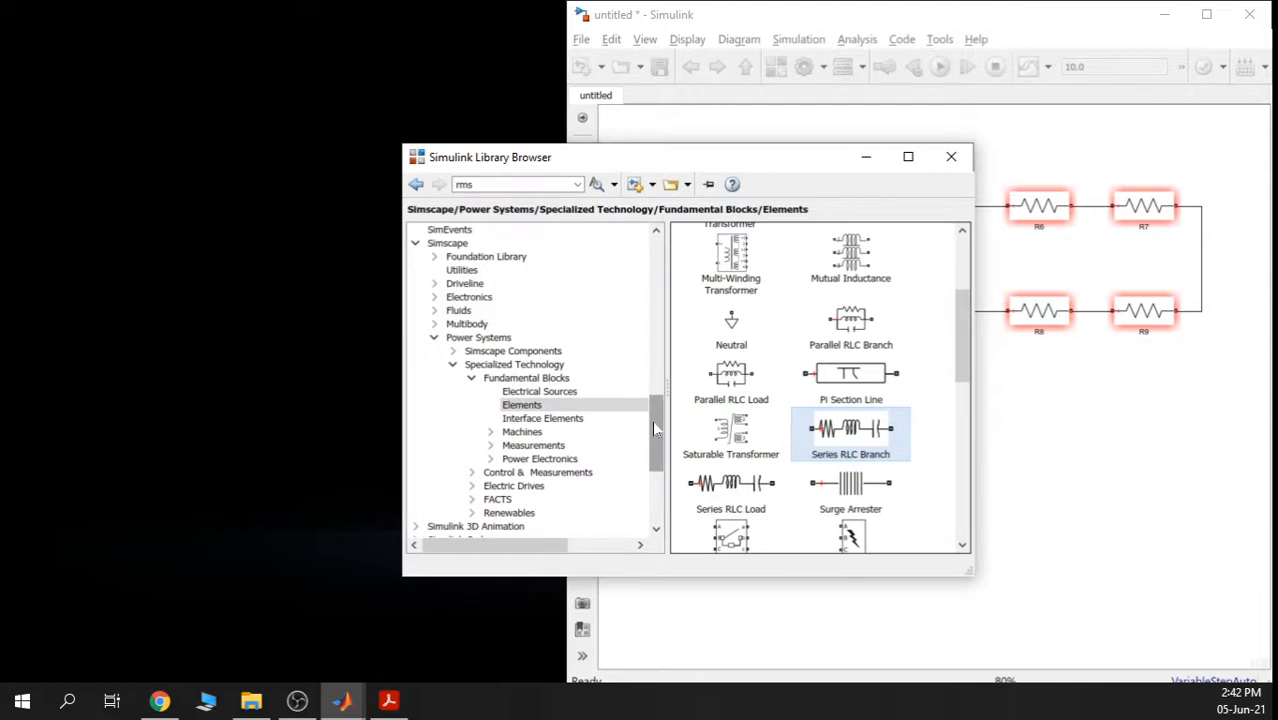
left_click(545, 394)
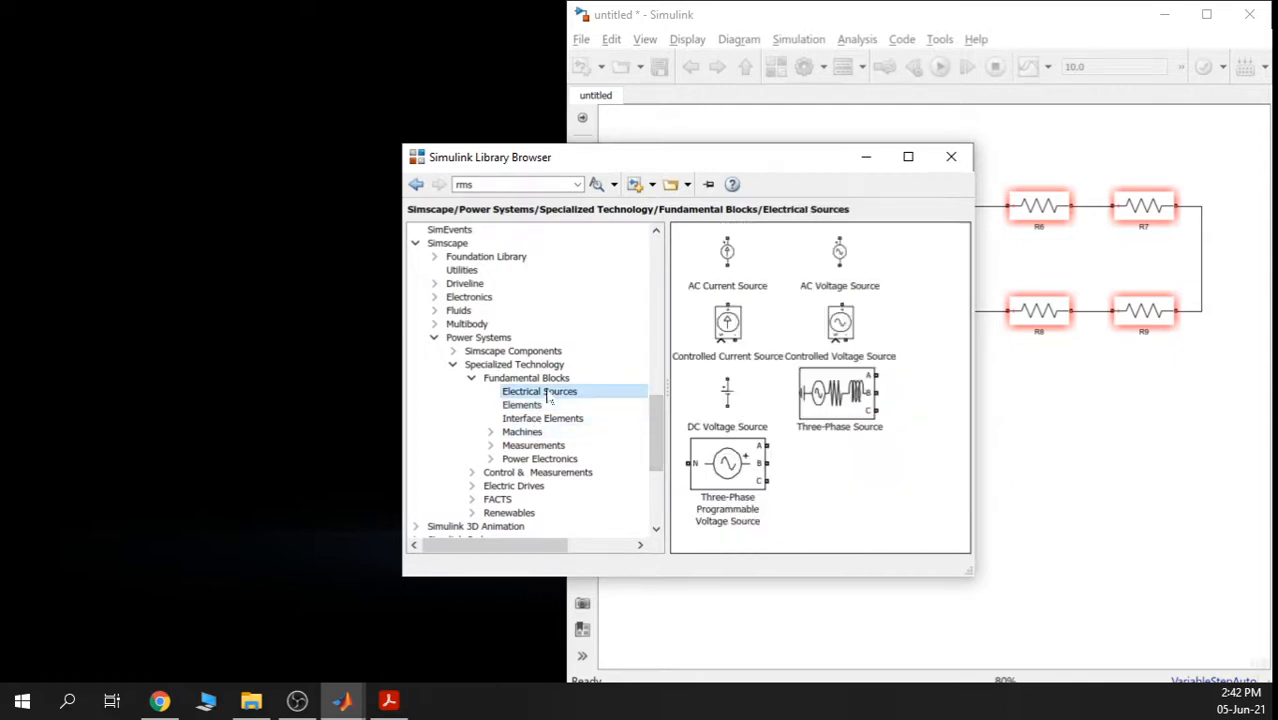
left_click_drag(727, 392, 1003, 489)
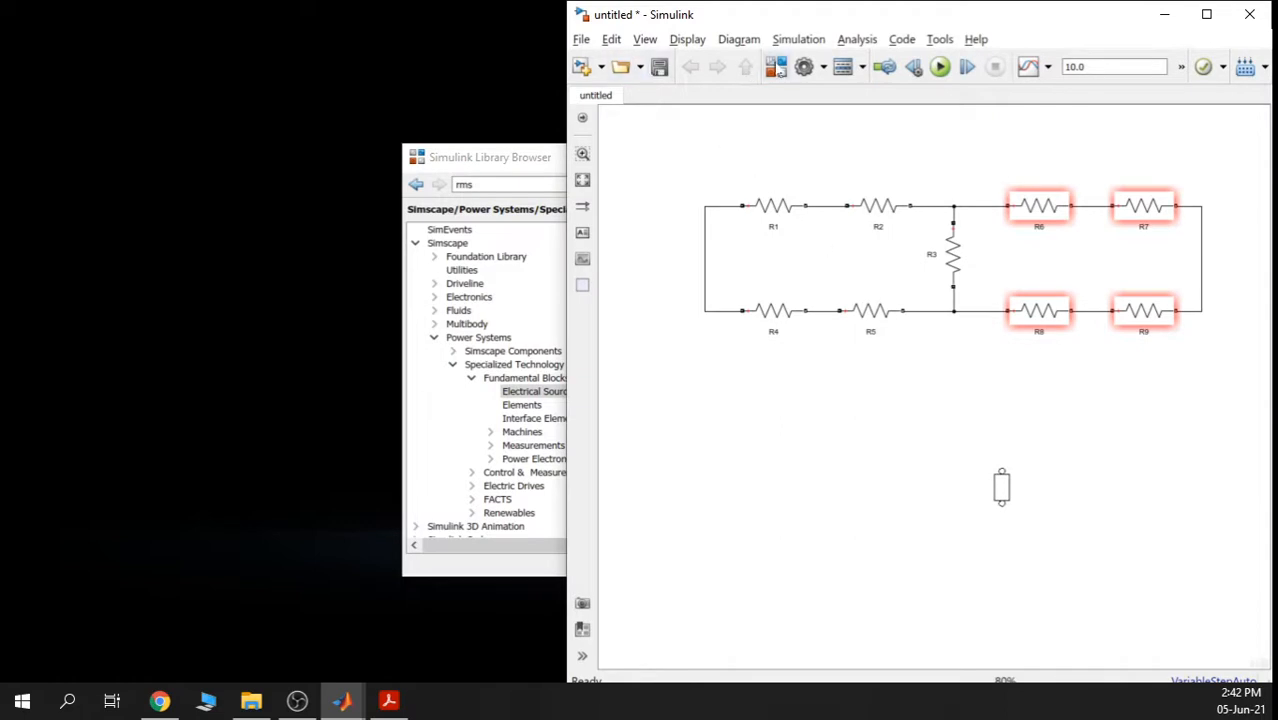
Add Current Measurement and Voltage Measurement blocks from the Measurements library, and space out the DC source and voltage meter below the circuit
left_click_drag(521, 163, 268, 27)
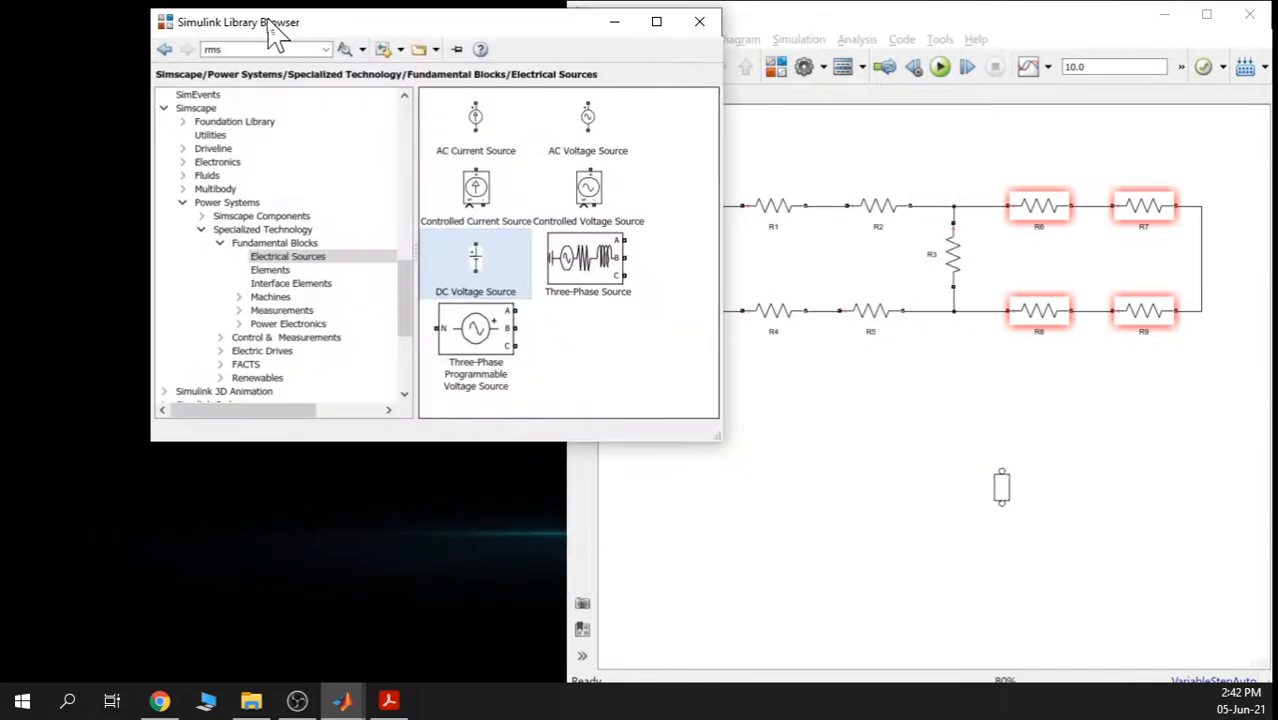
left_click(300, 283)
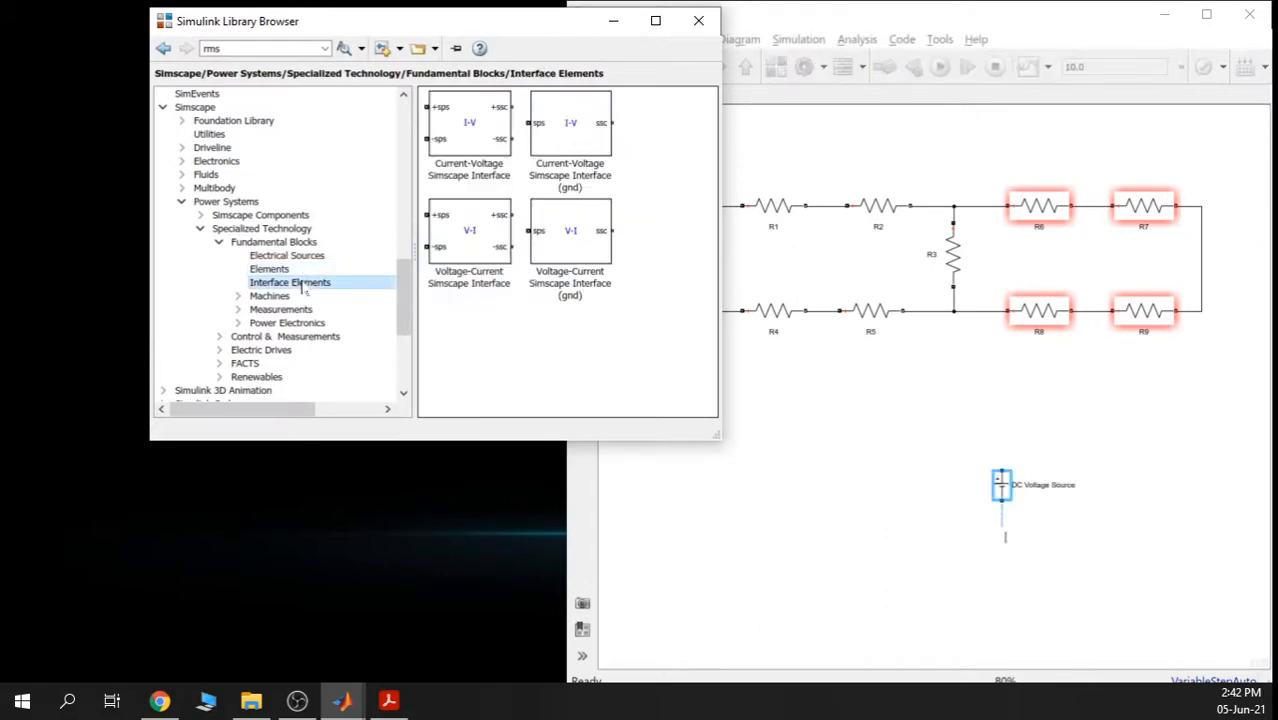
left_click(283, 310)
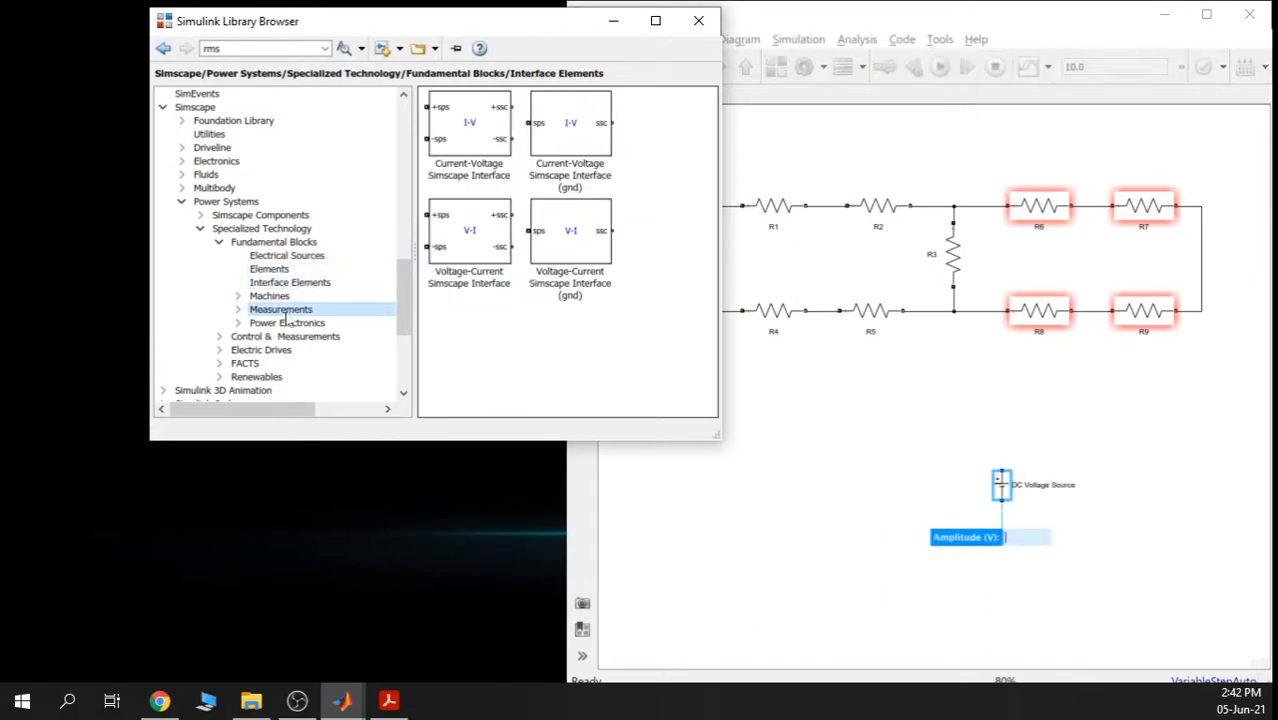
left_click_drag(505, 197, 1095, 412)
scroll(520, 300, "down", 3)
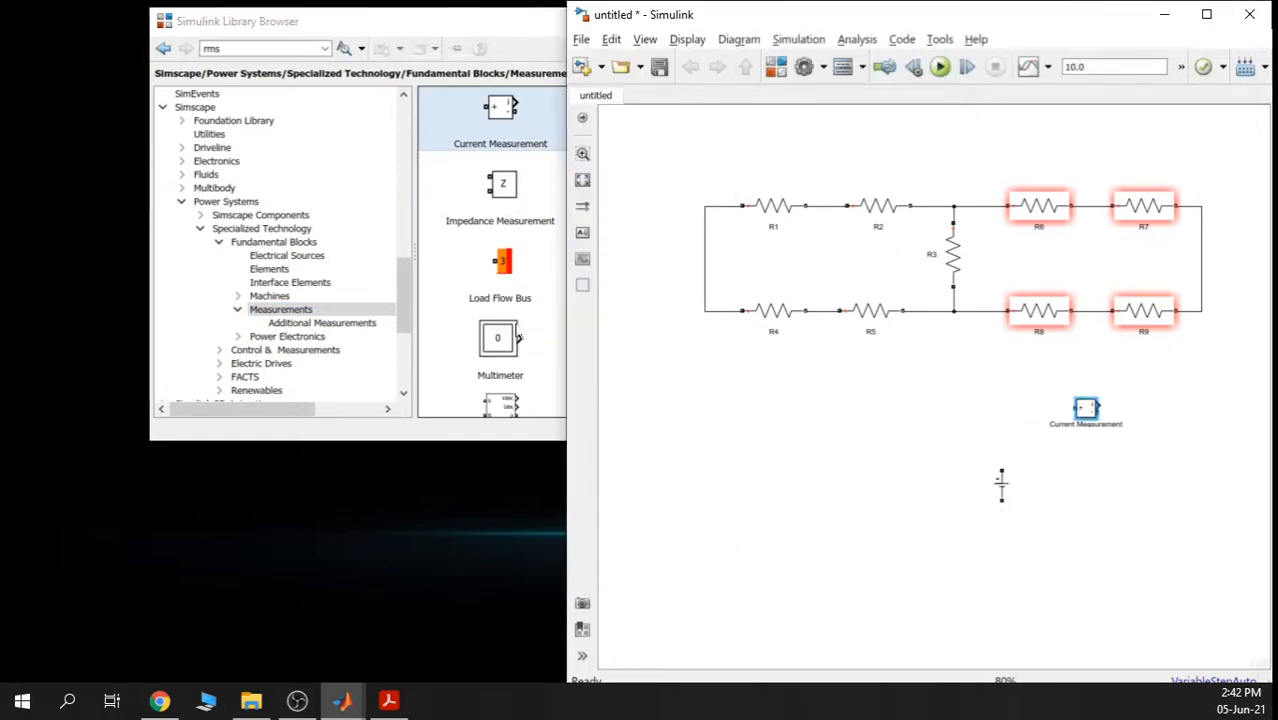
scroll(519, 377, "down", 2)
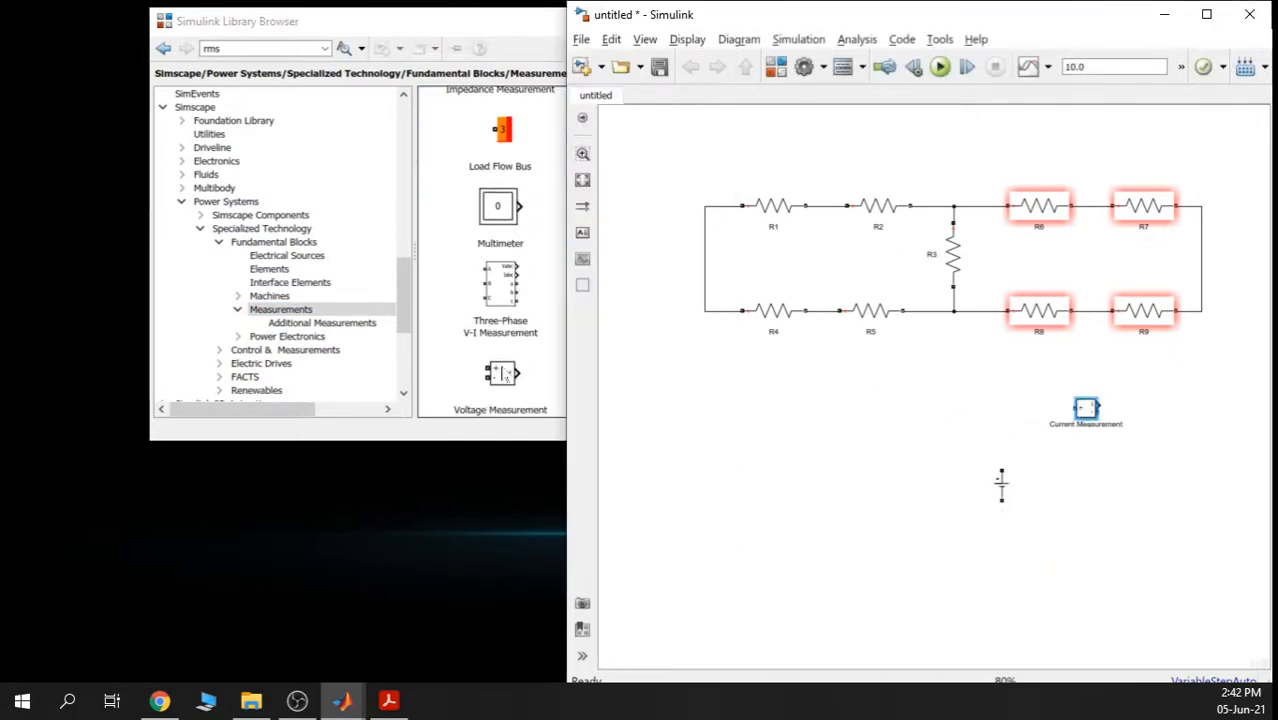
left_click_drag(507, 376, 1118, 496)
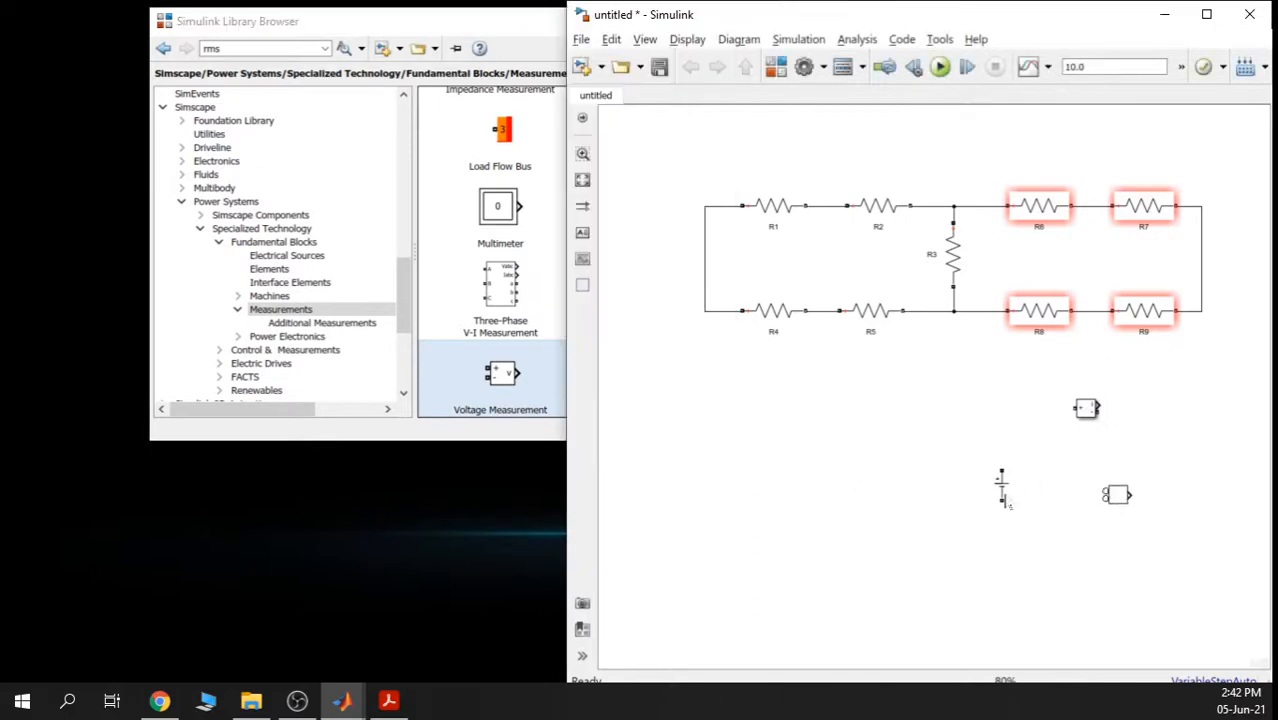
left_click_drag(1003, 490, 893, 490)
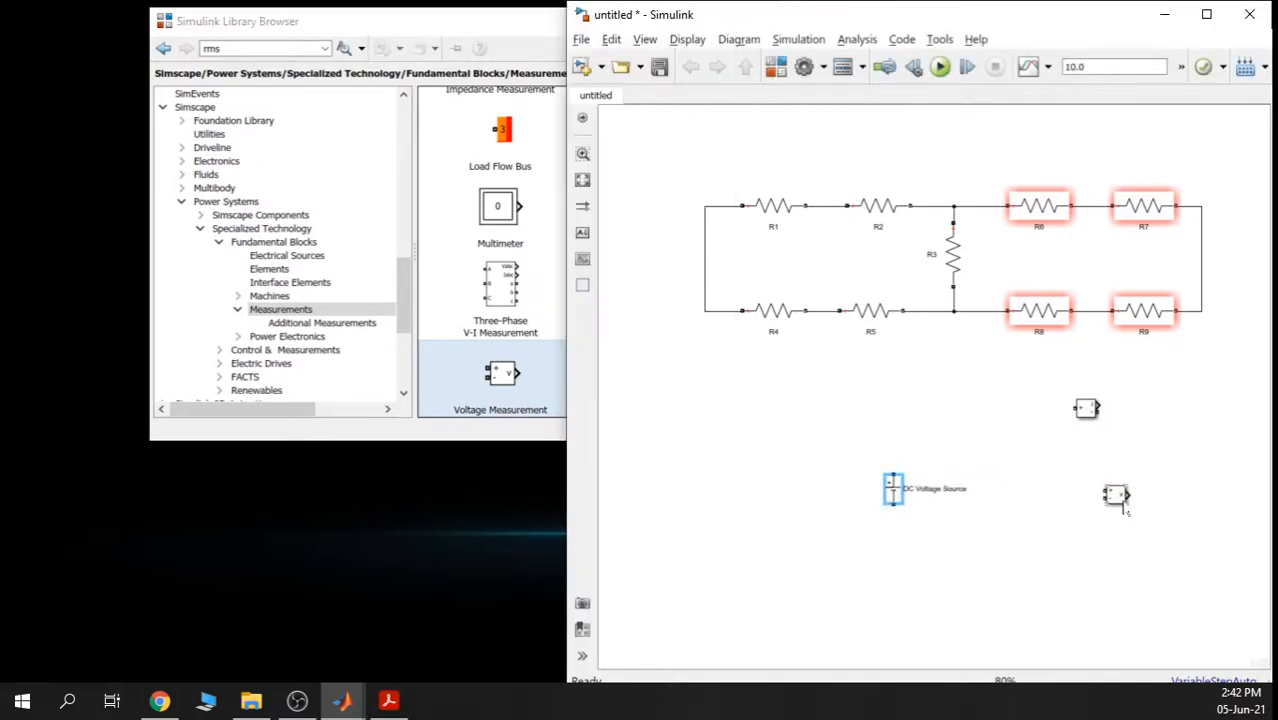
left_click_drag(1122, 505, 1025, 501)
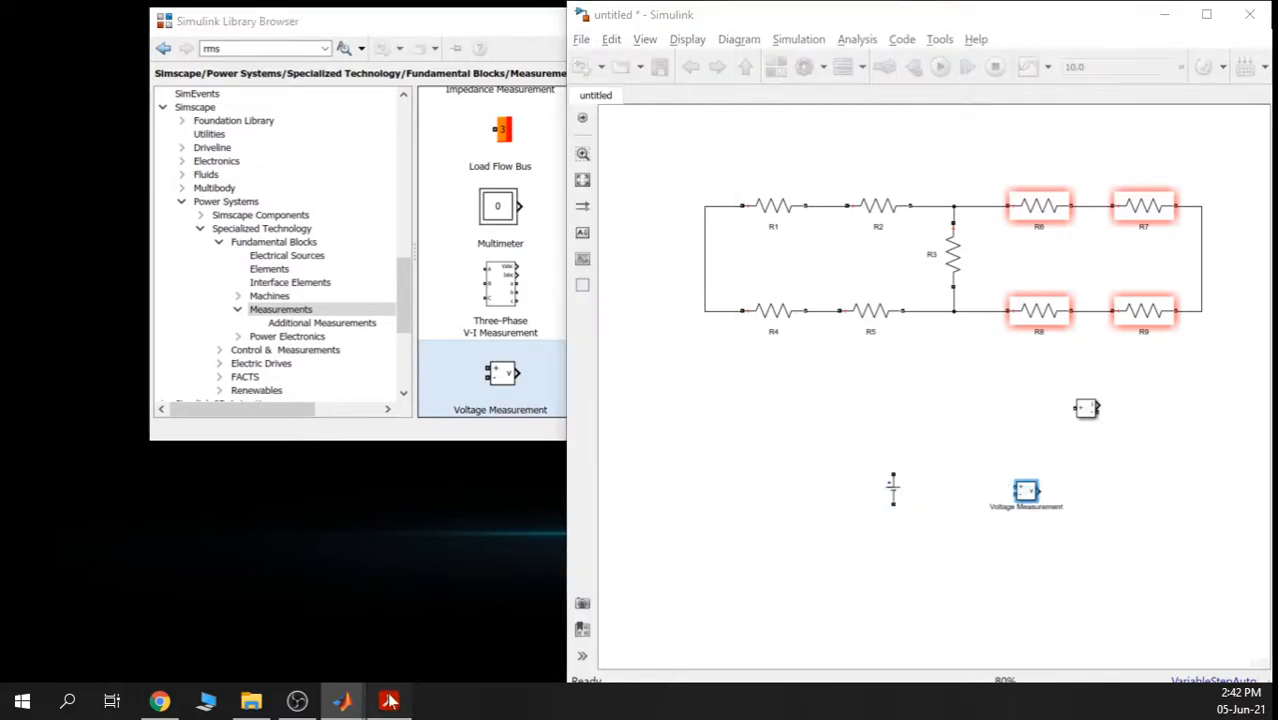
Arrange Laboratorio3.pdf side by side with the Simulink model, with the PDF at 100% zoom and Figure 4 fully in view
left_click(389, 700)
left_click(1206, 12)
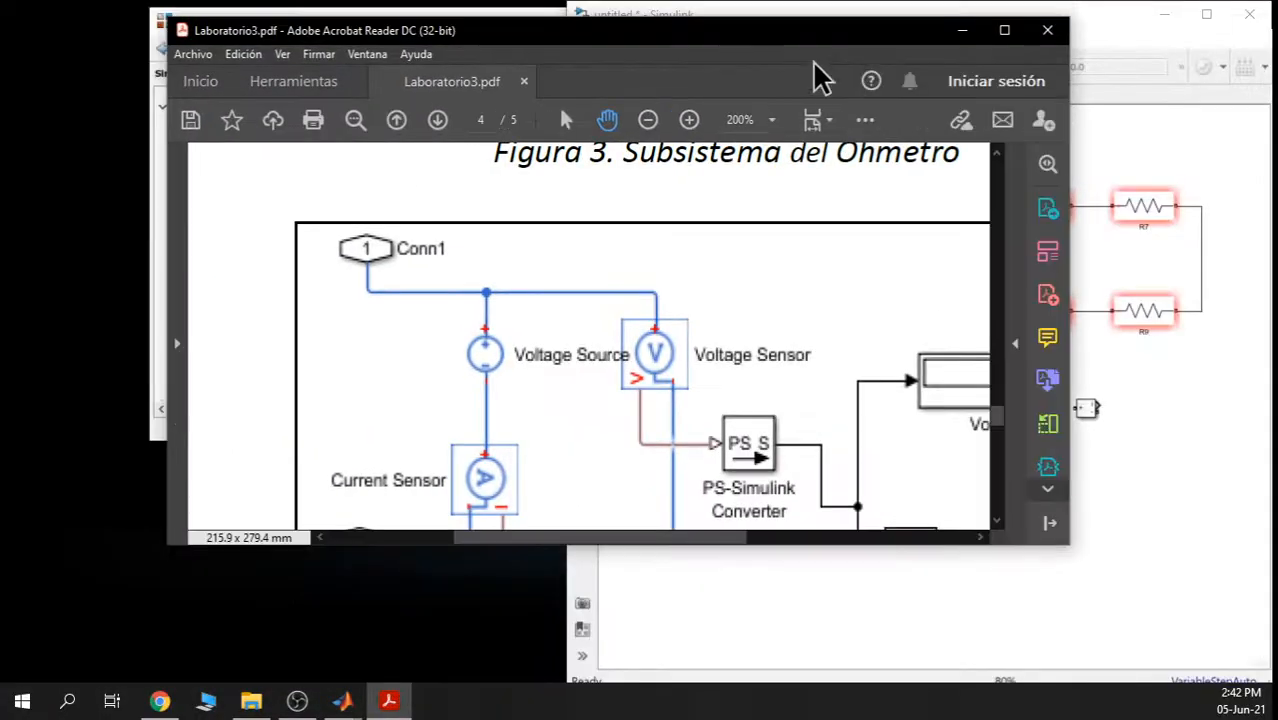
left_click_drag(784, 34, 8, 65)
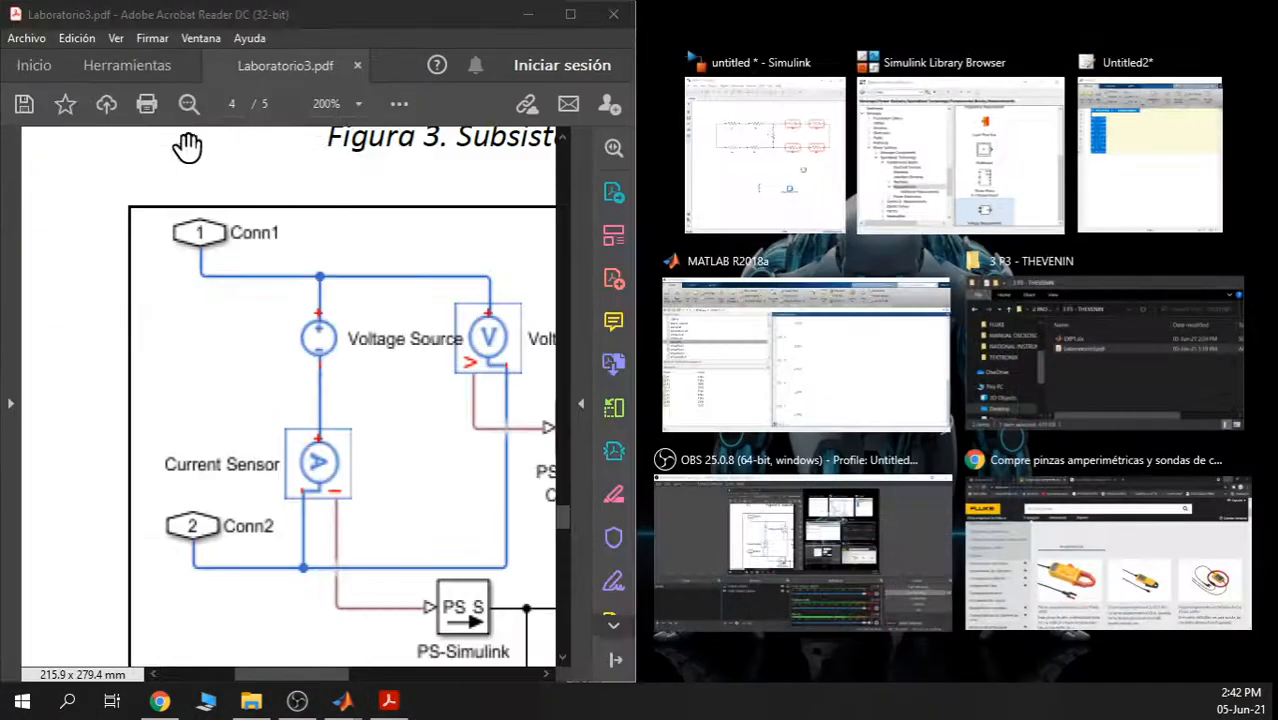
left_click(745, 100)
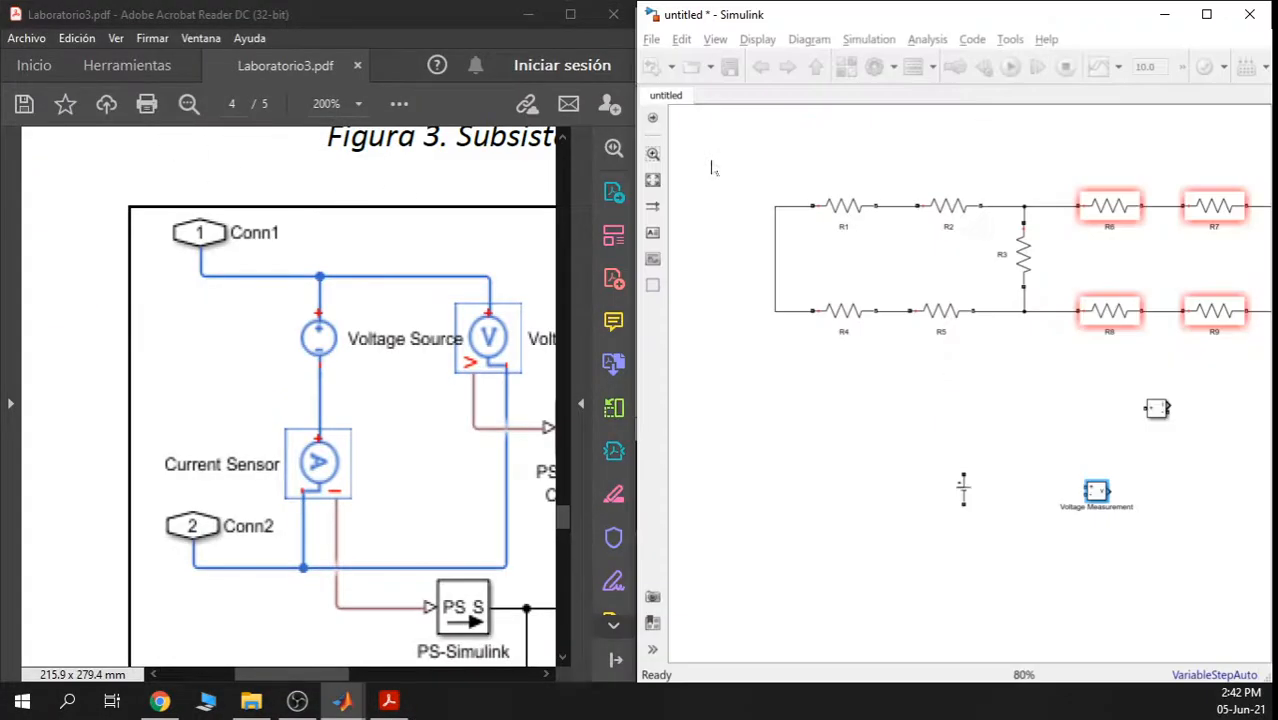
left_click(357, 103)
left_click(399, 243)
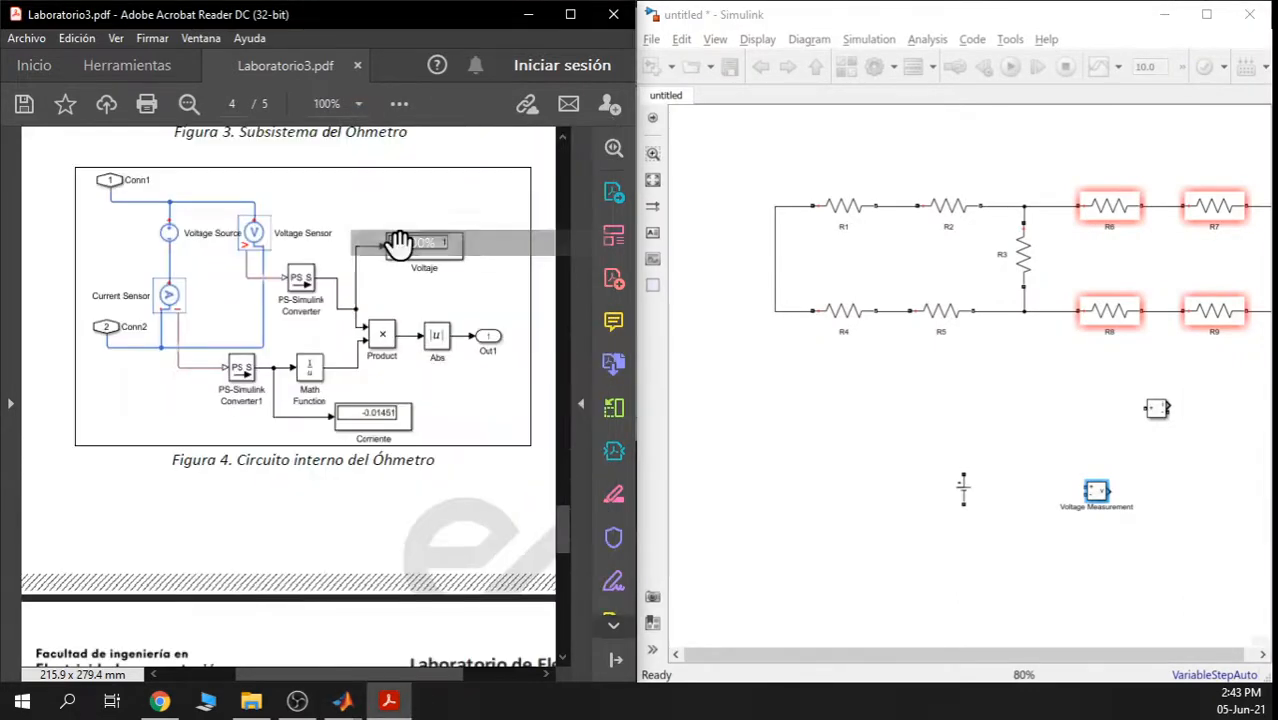
left_click_drag(640, 363, 547, 357)
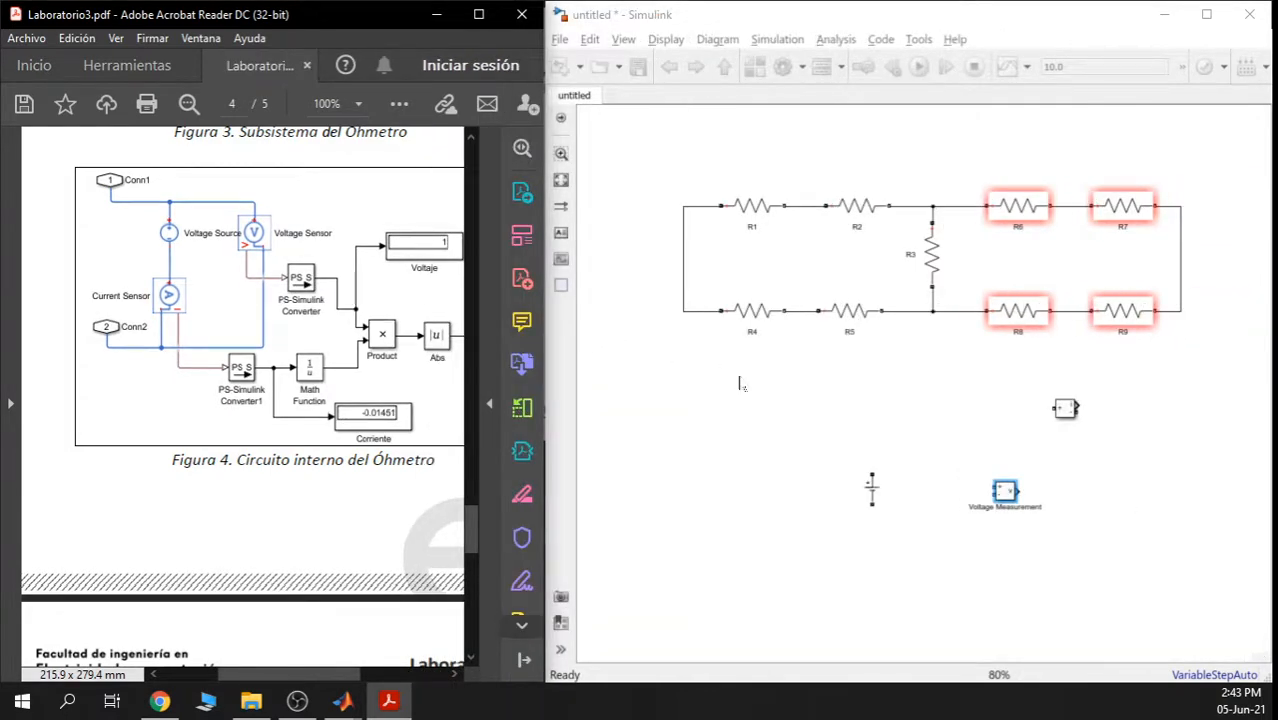
left_click_drag(297, 502, 237, 497)
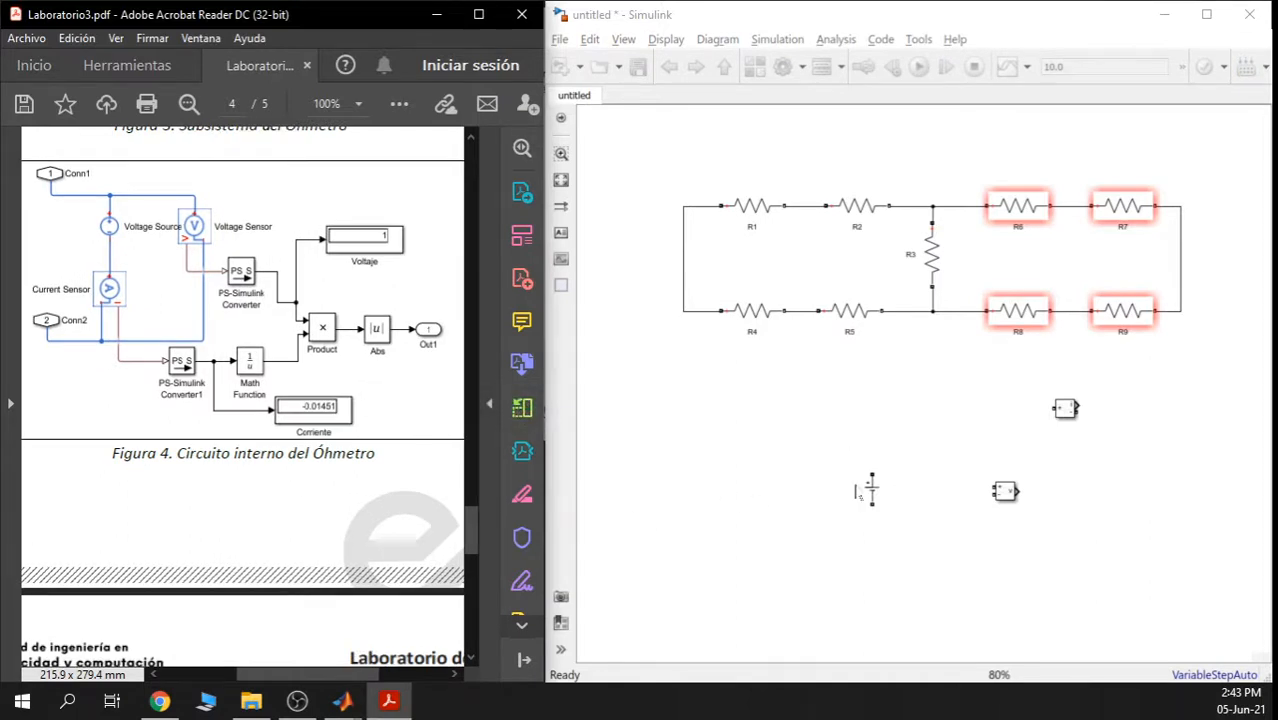
Move the DC source and both measurement blocks together slightly lower in the free area of the model
scroll(921, 486, "up", 2)
left_click_drag(921, 486, 816, 262)
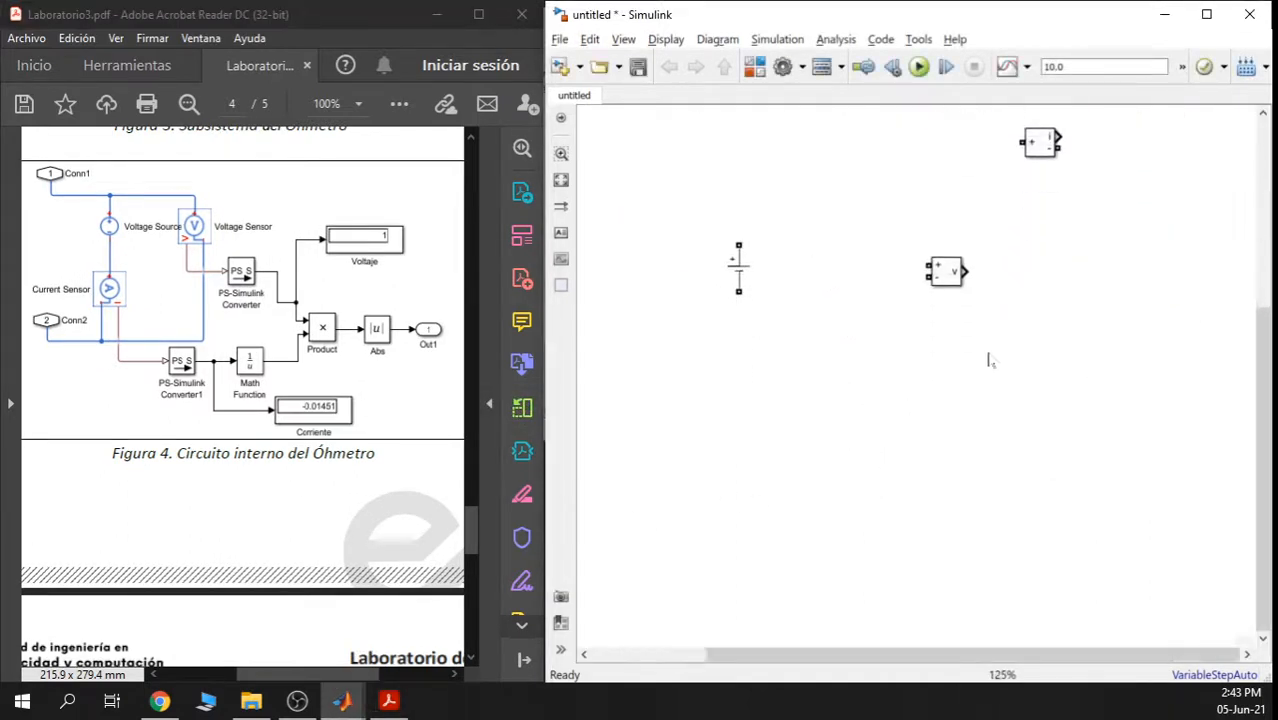
left_click_drag(990, 360, 973, 379)
left_click_drag(1087, 410, 672, 150)
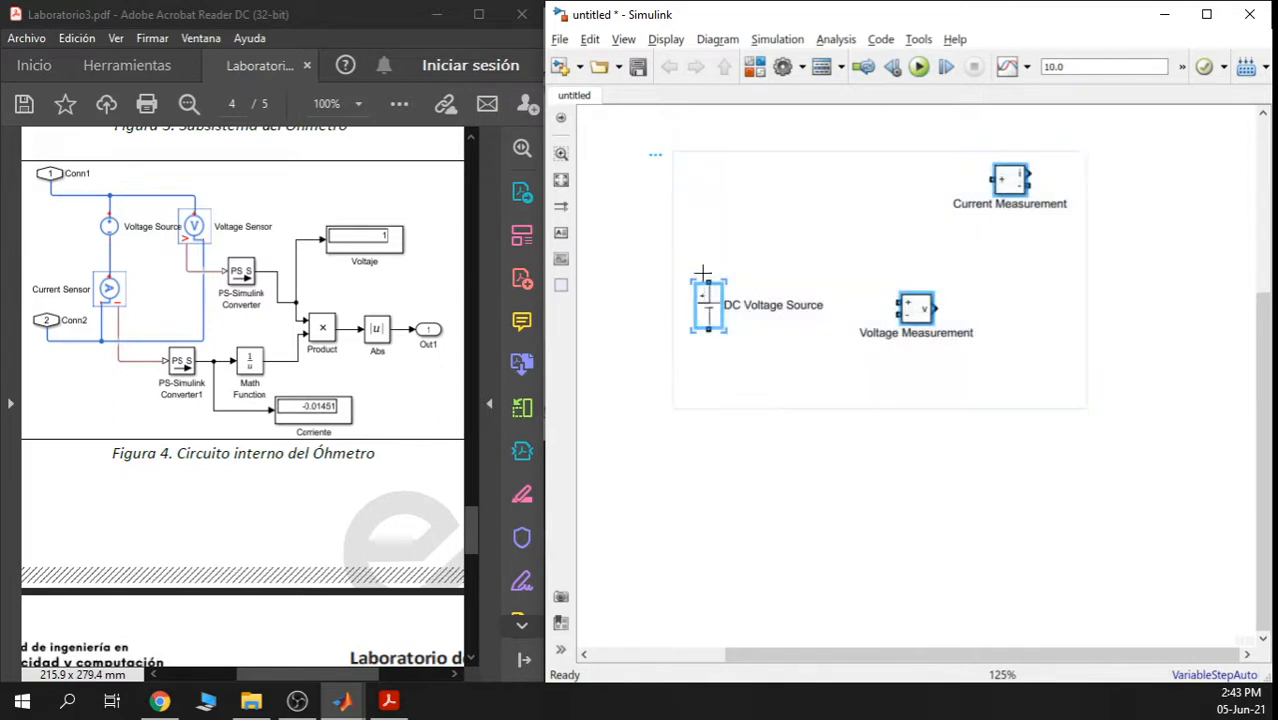
left_click_drag(713, 303, 730, 385)
left_click(778, 249)
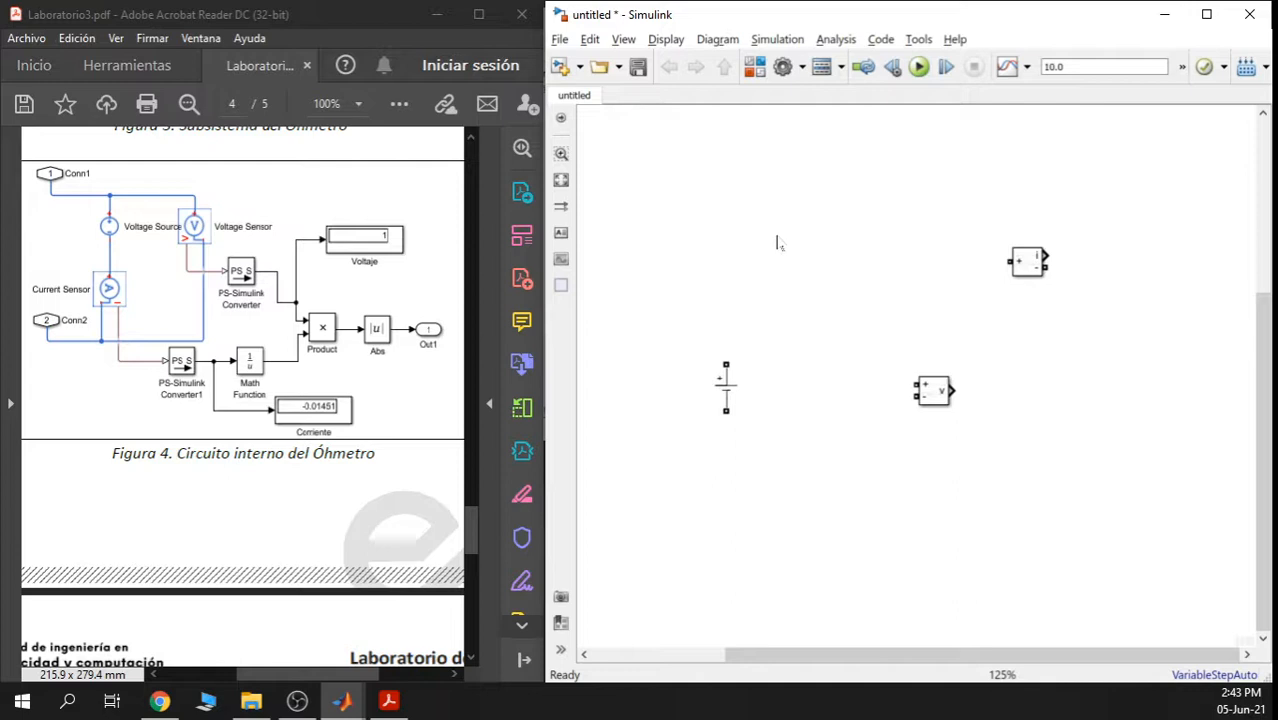
Place the DC source and Voltage Measurement block level with each other and wire the meter's two inputs across the source
left_click_drag(726, 387, 749, 311)
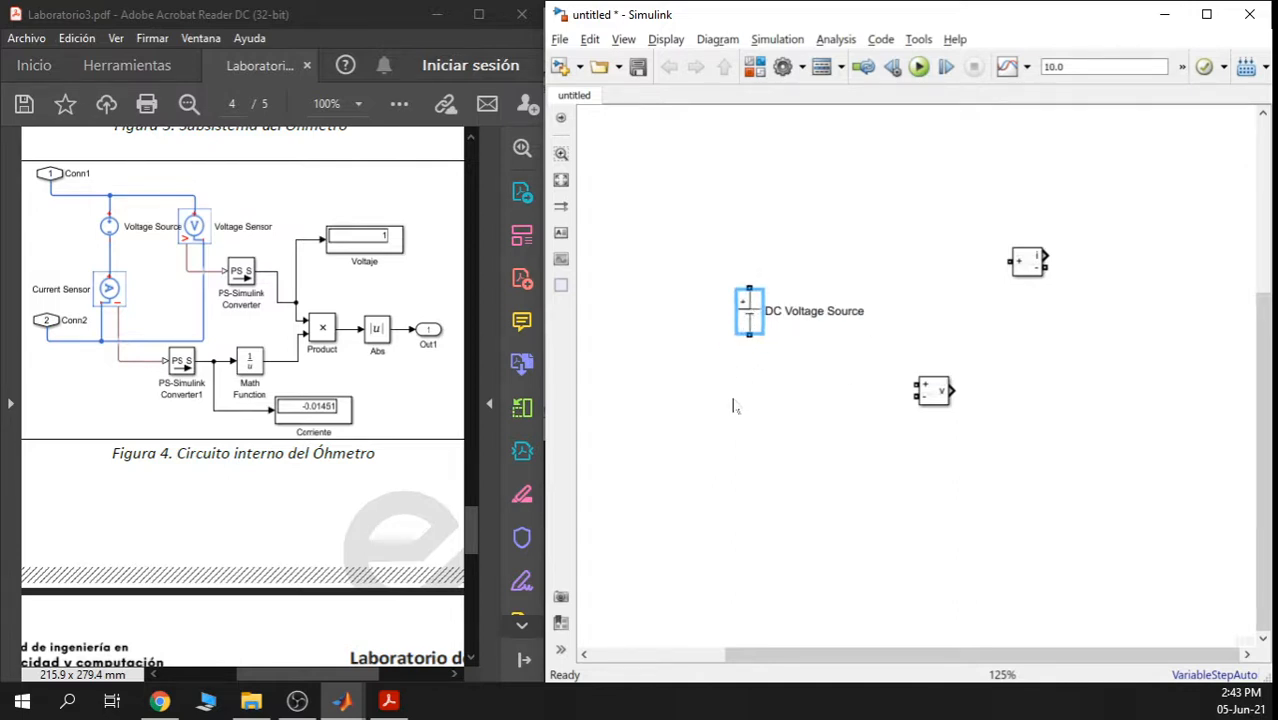
left_click_drag(934, 391, 904, 291)
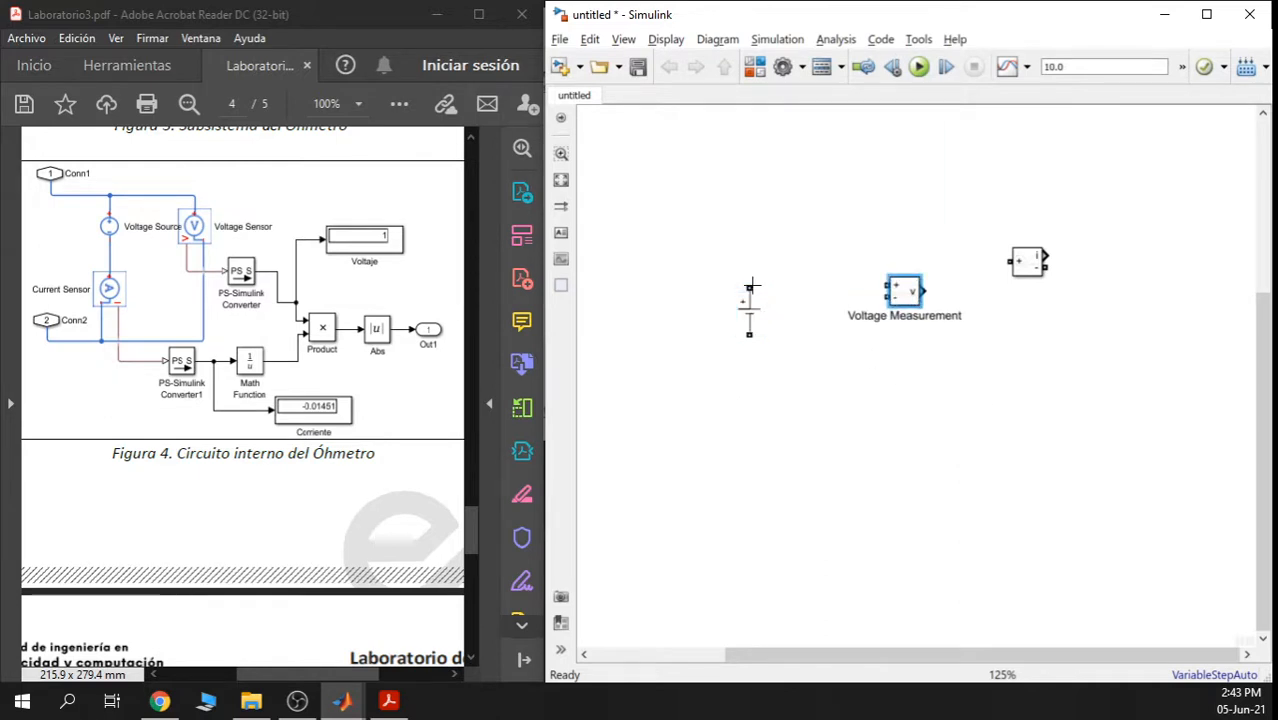
mouse_move(752, 286)
left_mouse_down()
mouse_move(870, 275)
mouse_move(887, 286)
mouse_move(807, 334)
mouse_move(749, 335)
left_mouse_up()
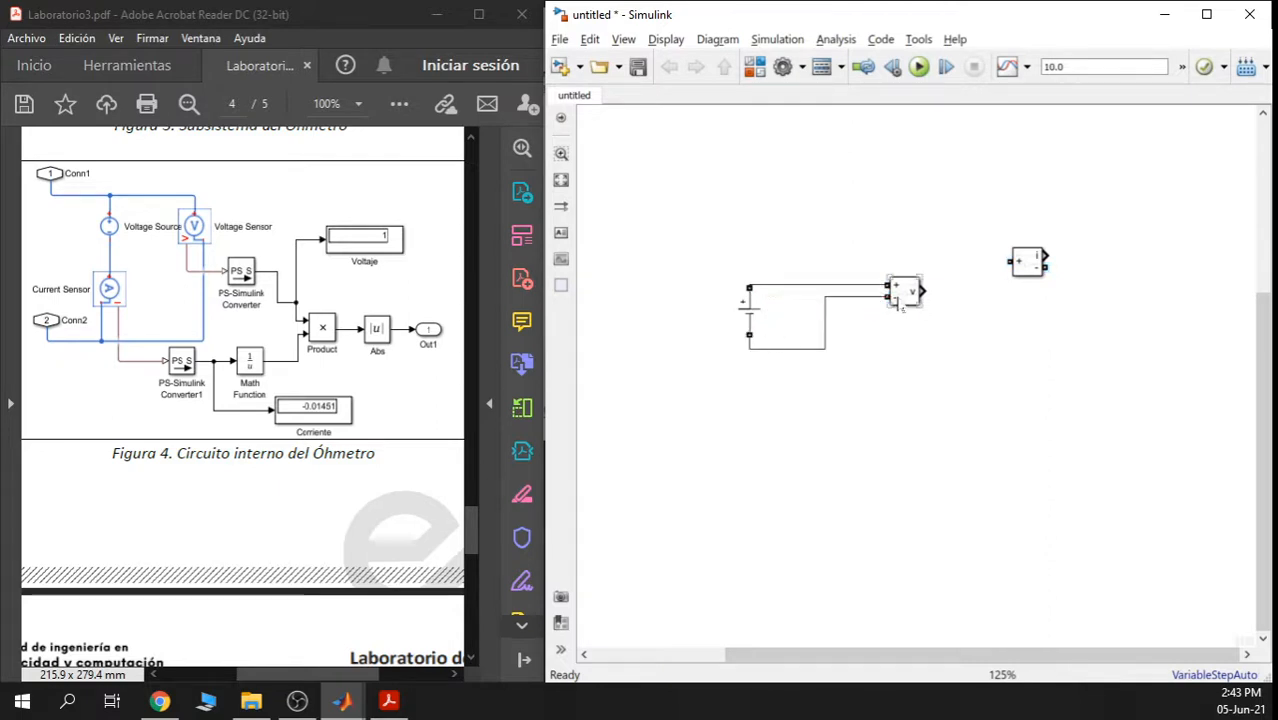
Set the DC Voltage Source amplitude to the variable Vprueba, copy that name and apply the parameters
double_click(742, 326)
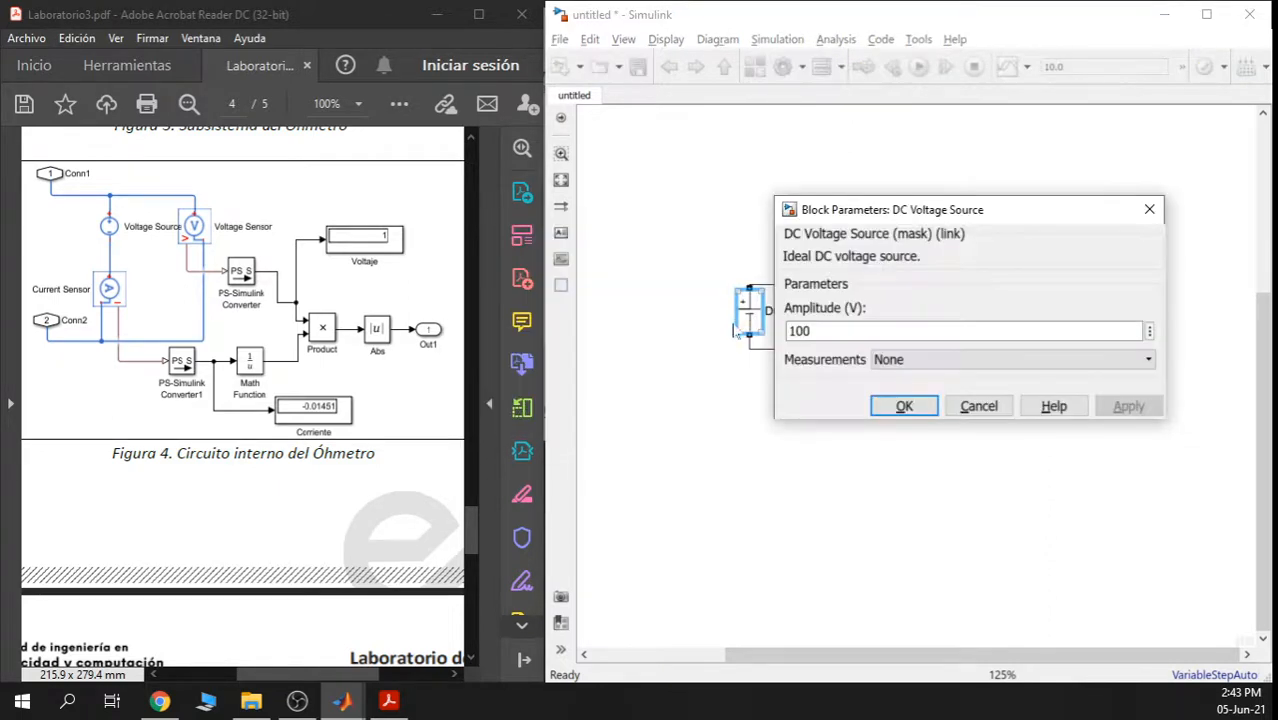
type("Vprueba")
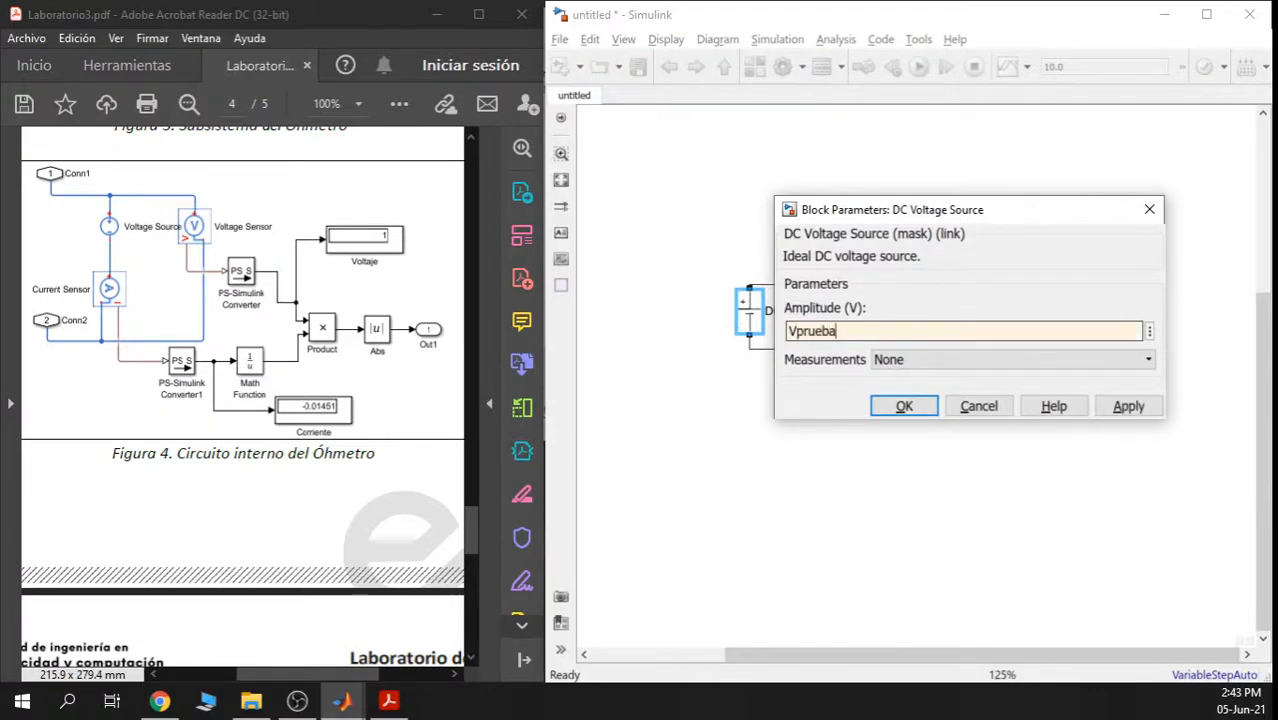
double_click(825, 331)
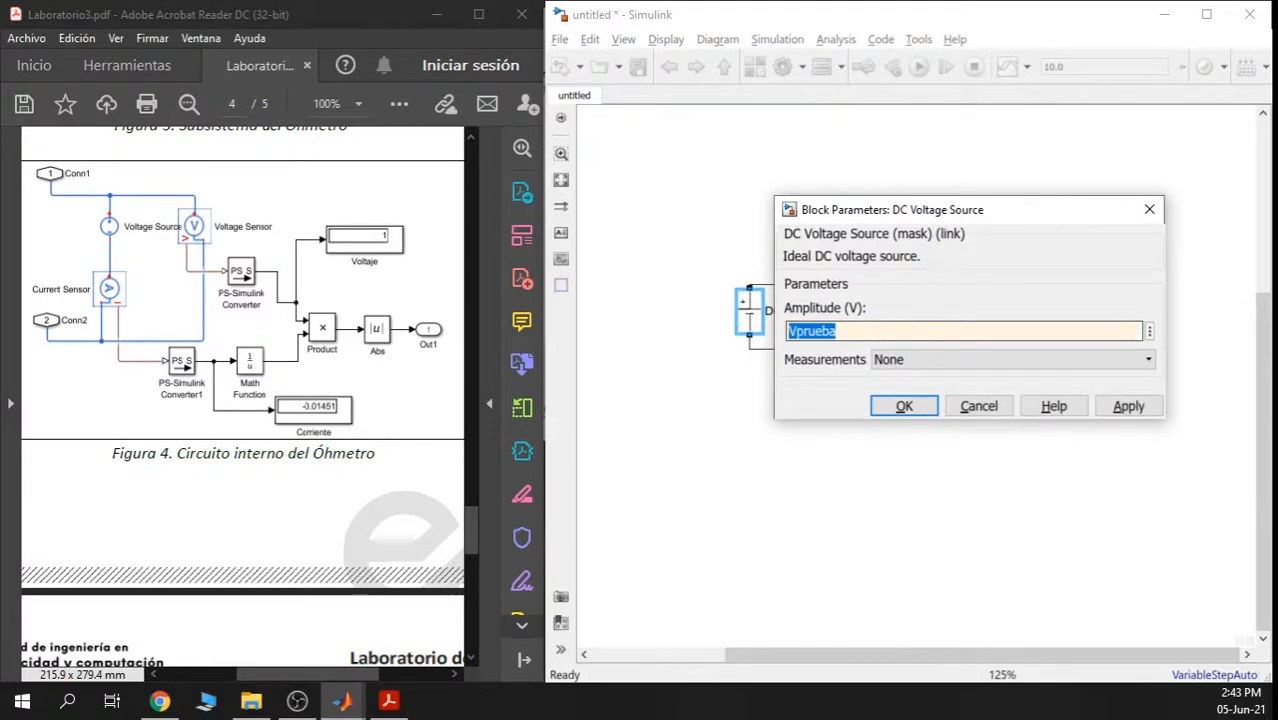
right_click(860, 331)
left_click(903, 398)
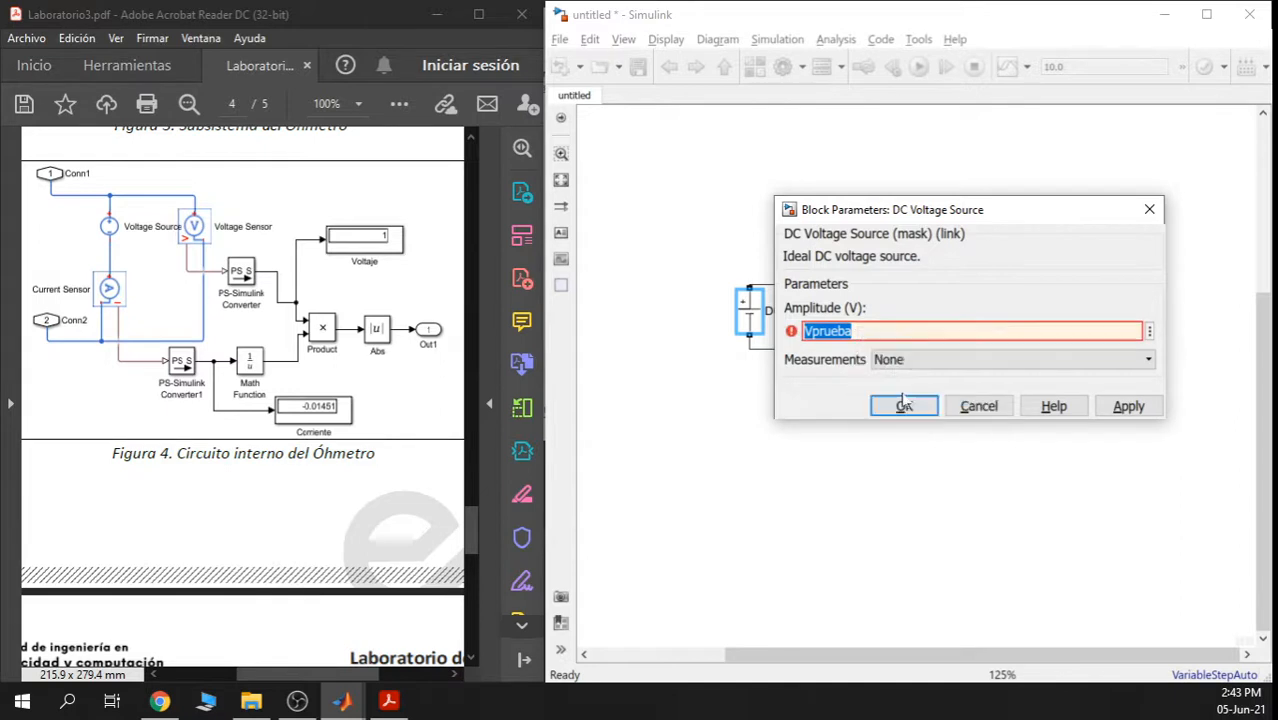
left_click(1115, 406)
left_click(905, 412)
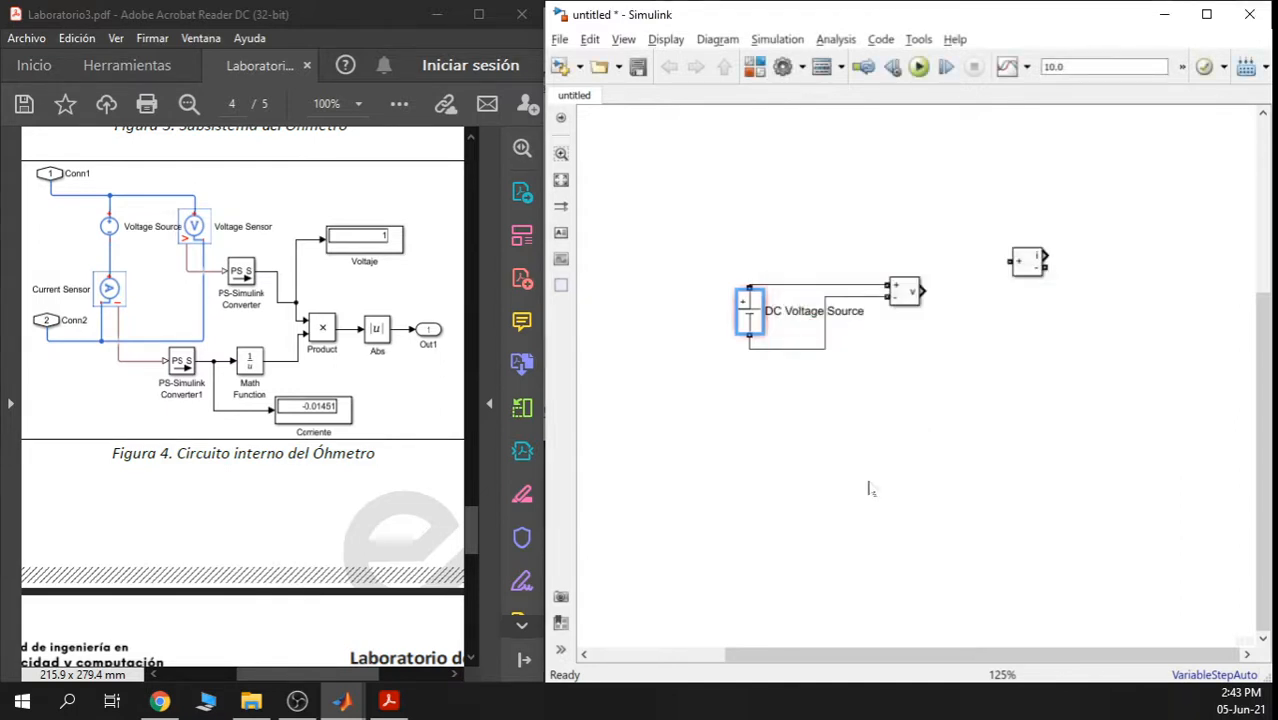
Switch to the Untitled2 script and add the line Vprueba=10 below the resistor values, separated by a blank line
mouse_move(342, 700)
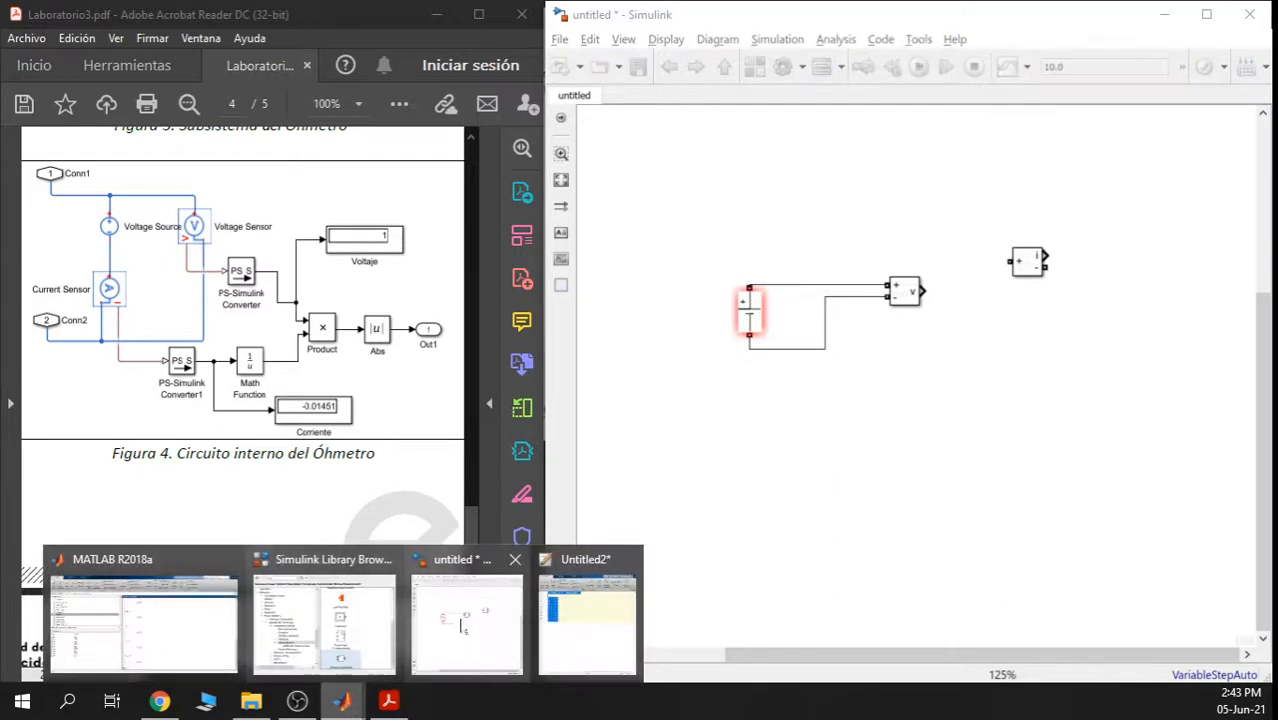
left_click(523, 615)
left_click(763, 328)
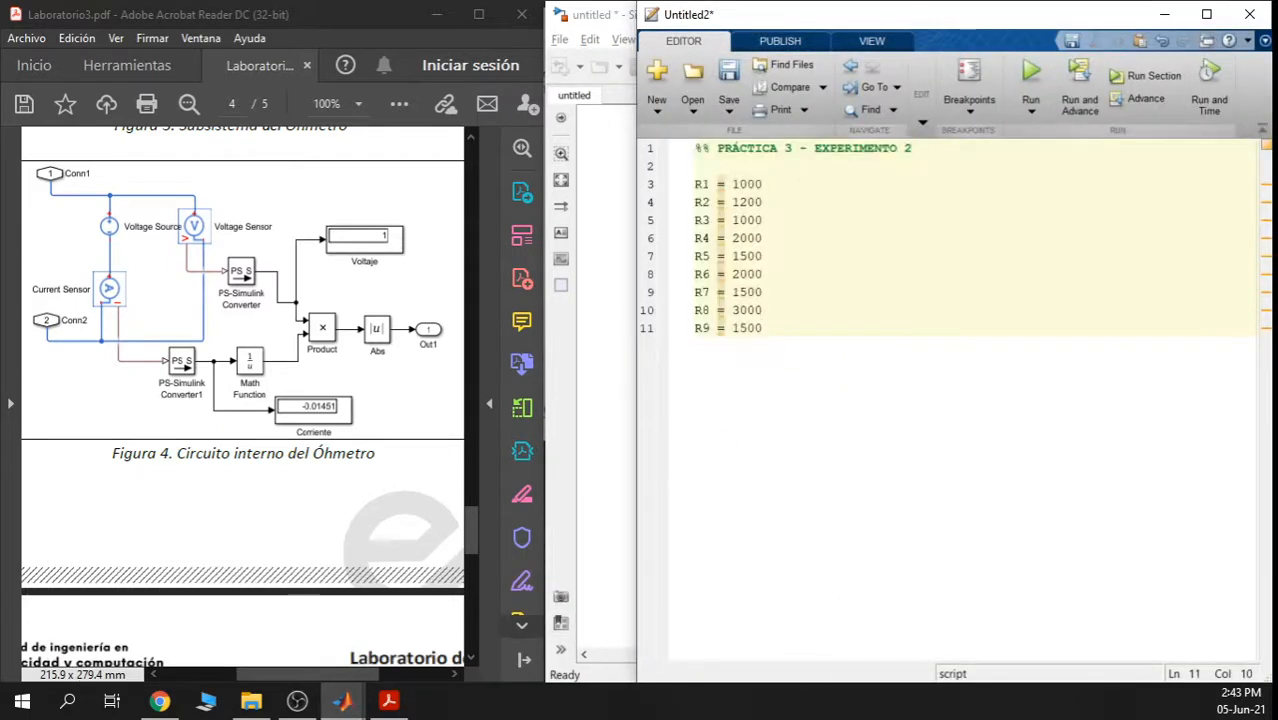
key("Return")
key("Return")
type("Vprueba=10")
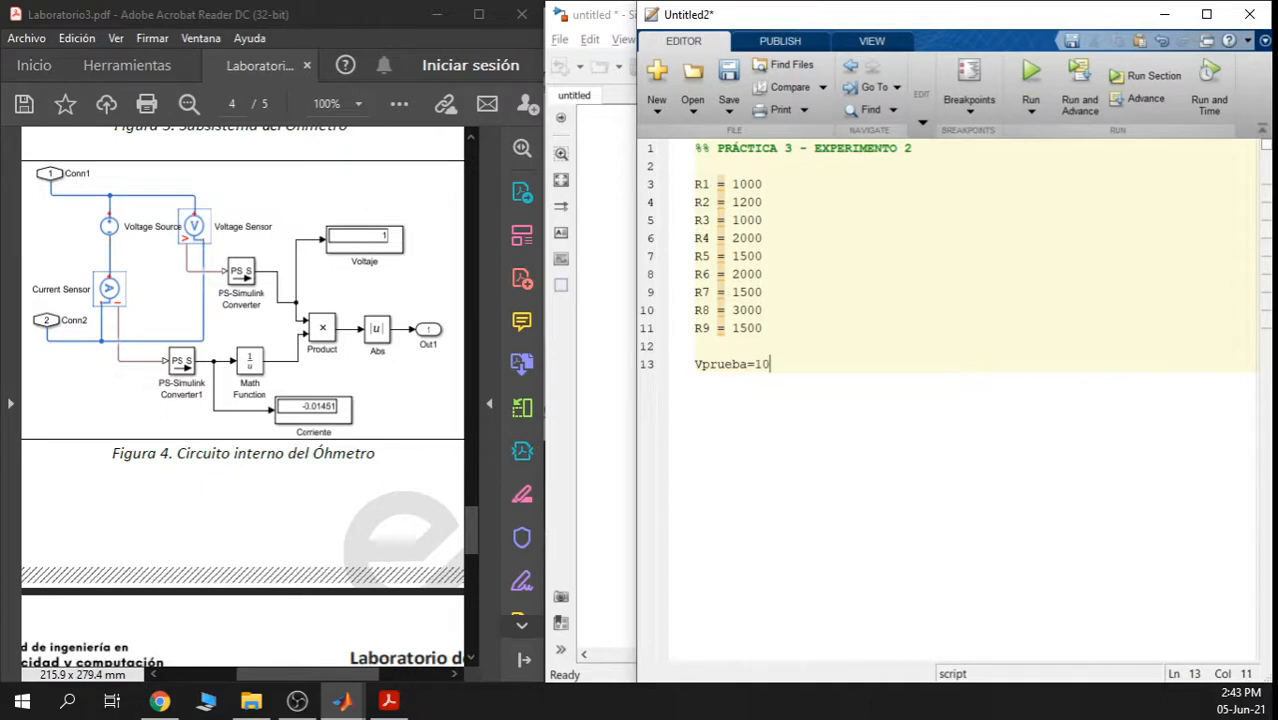
key("shift+Home")
right_click(708, 368)
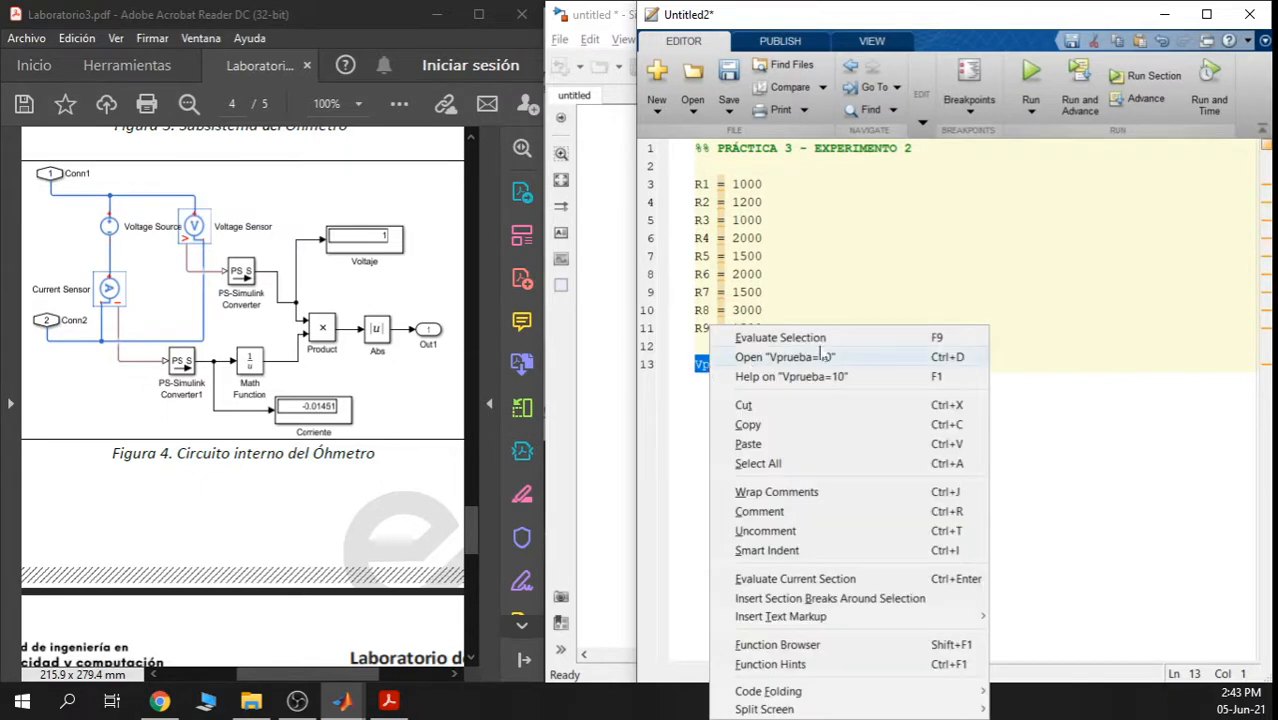
left_click(866, 220)
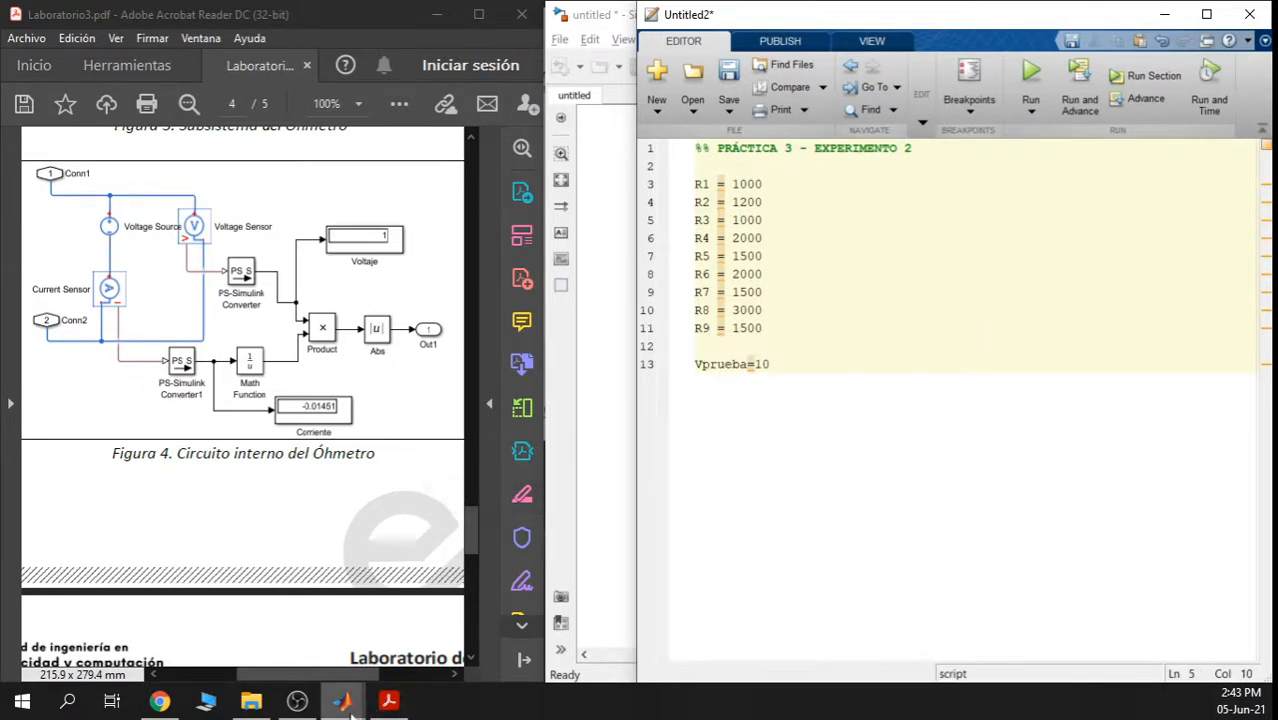
Place the main MATLAB window beside the script editor and evaluate only the Vprueba=10 line into the workspace
mouse_move(343, 702)
left_click(222, 655)
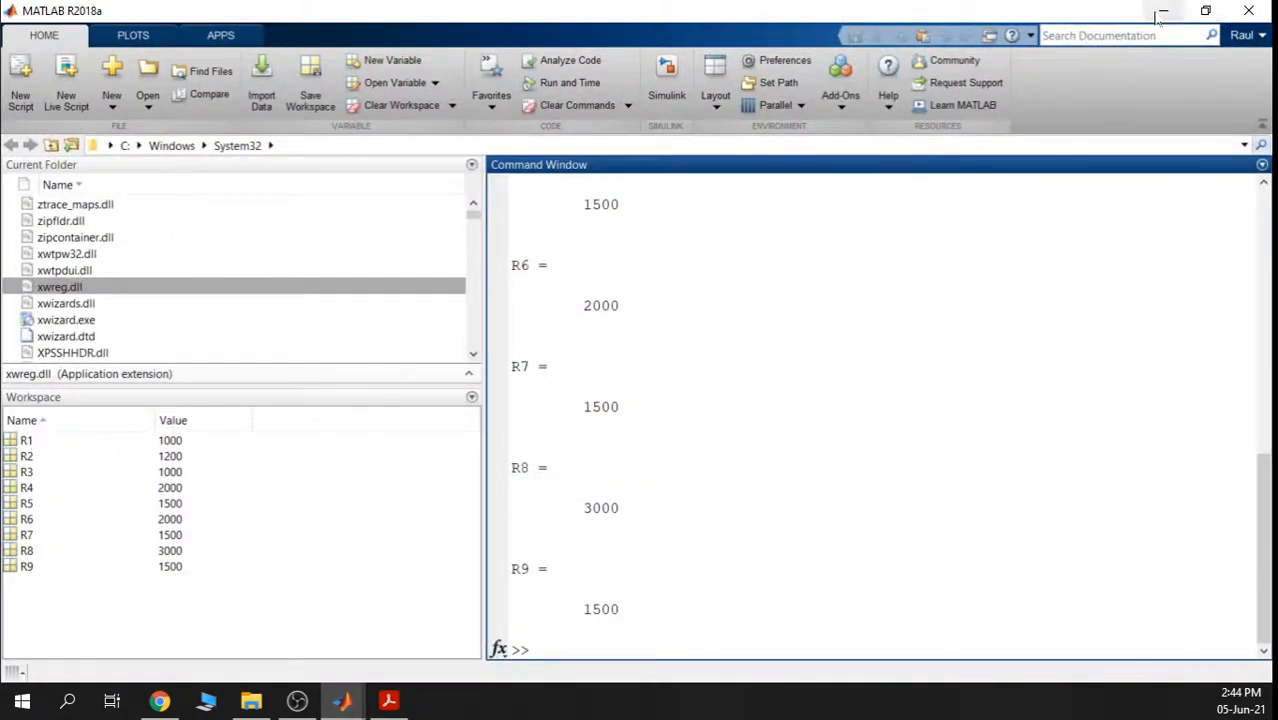
left_click(1205, 10)
left_click_drag(760, 108, 2, 58)
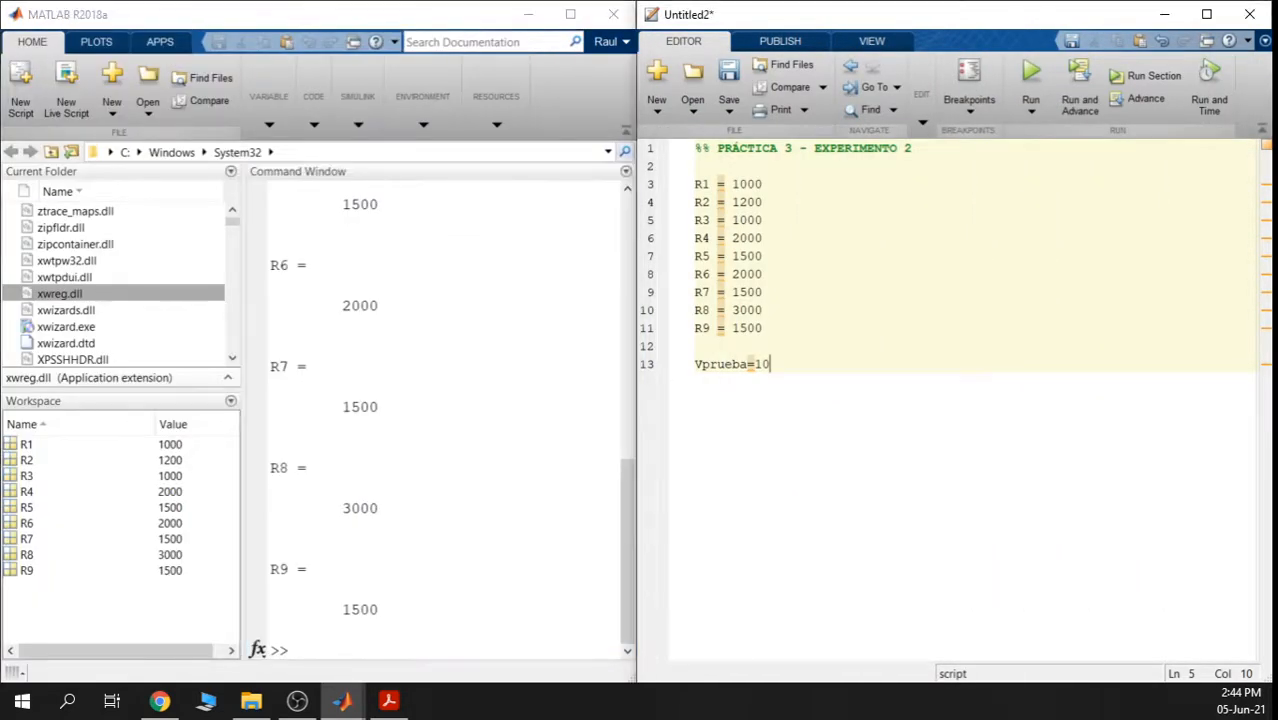
left_click_drag(770, 364, 696, 346)
right_click(768, 366)
left_click(810, 338)
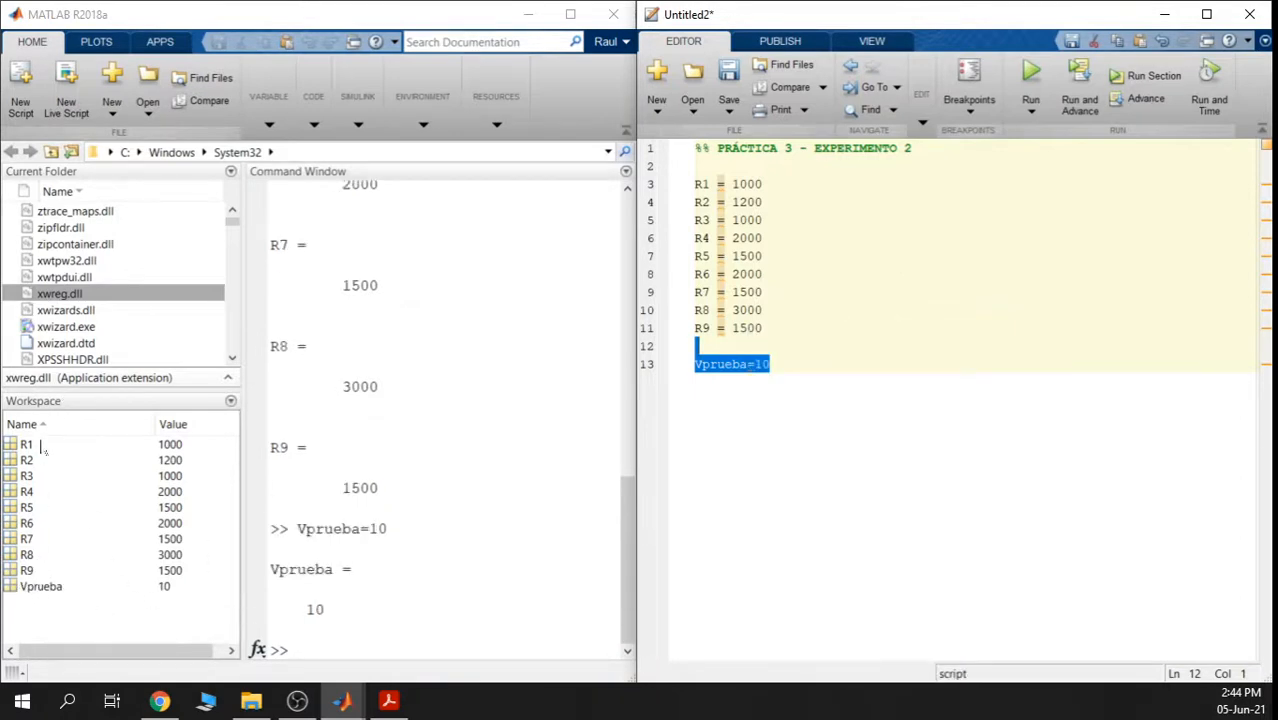
Return to the Simulink model and rename the DC Voltage Source block Vprueba
left_click(1166, 16)
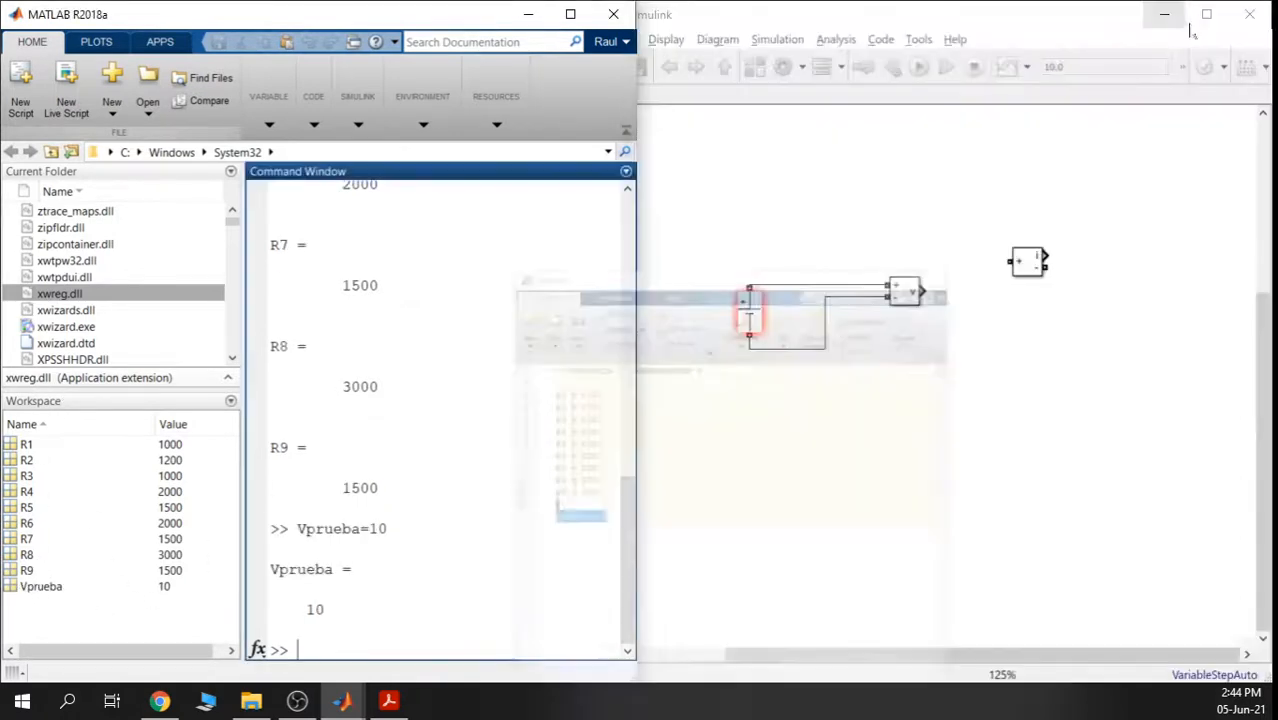
left_click(872, 385)
left_click(746, 322)
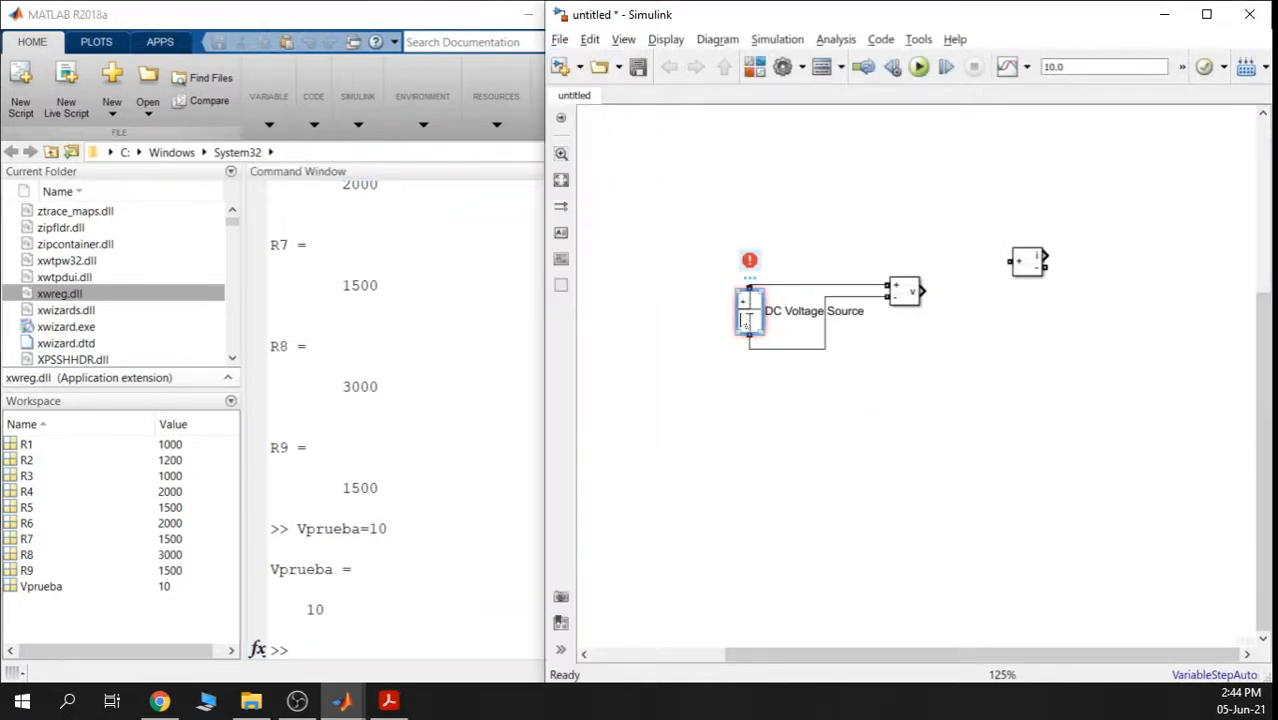
left_click_drag(766, 311, 1135, 618)
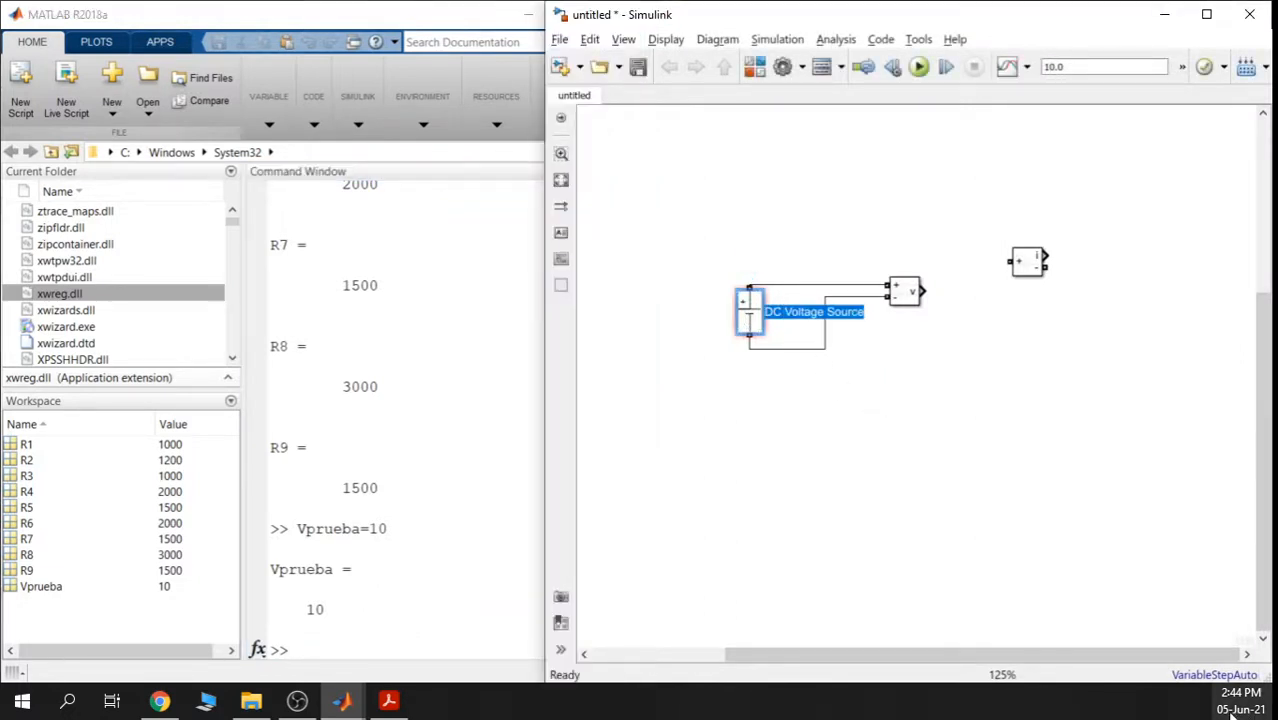
type("Vprueba")
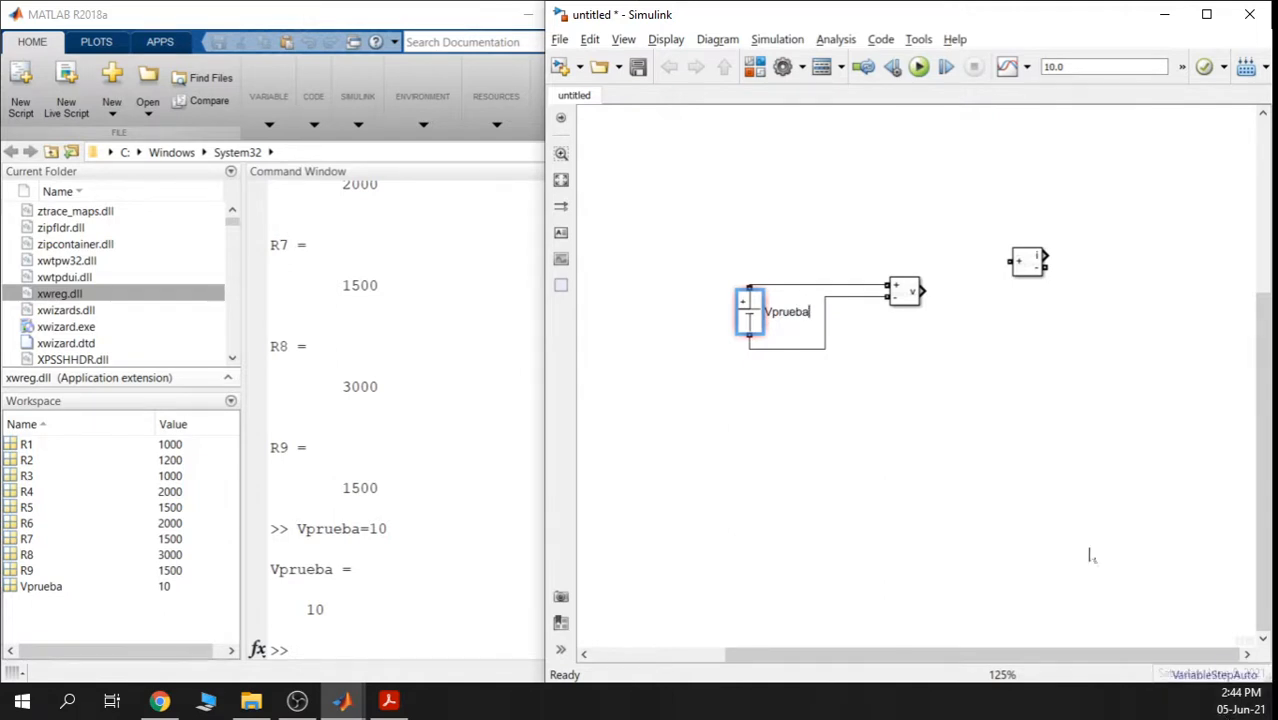
left_click(1016, 464)
With the PDF guide alongside, stretch the Vprueba wiring into a tall loop and place the Current Measurement block inside it, rotated 90° clockwise
left_click(389, 700)
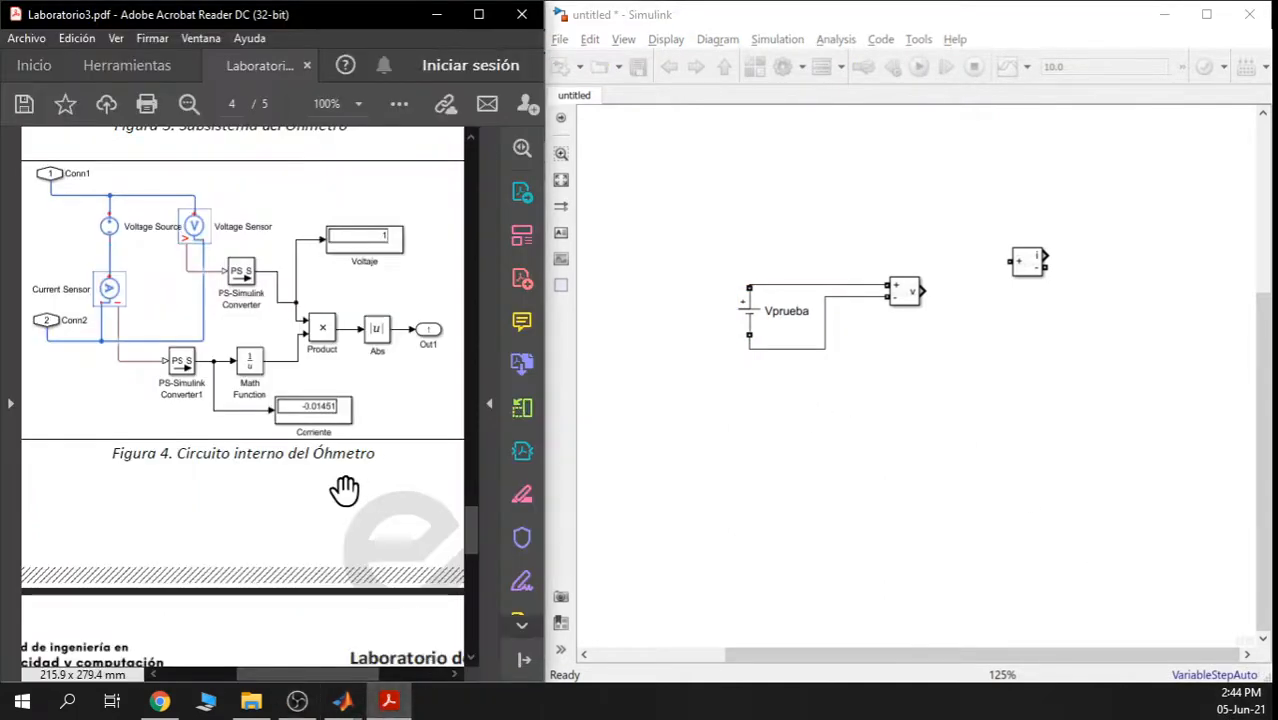
left_click(795, 490)
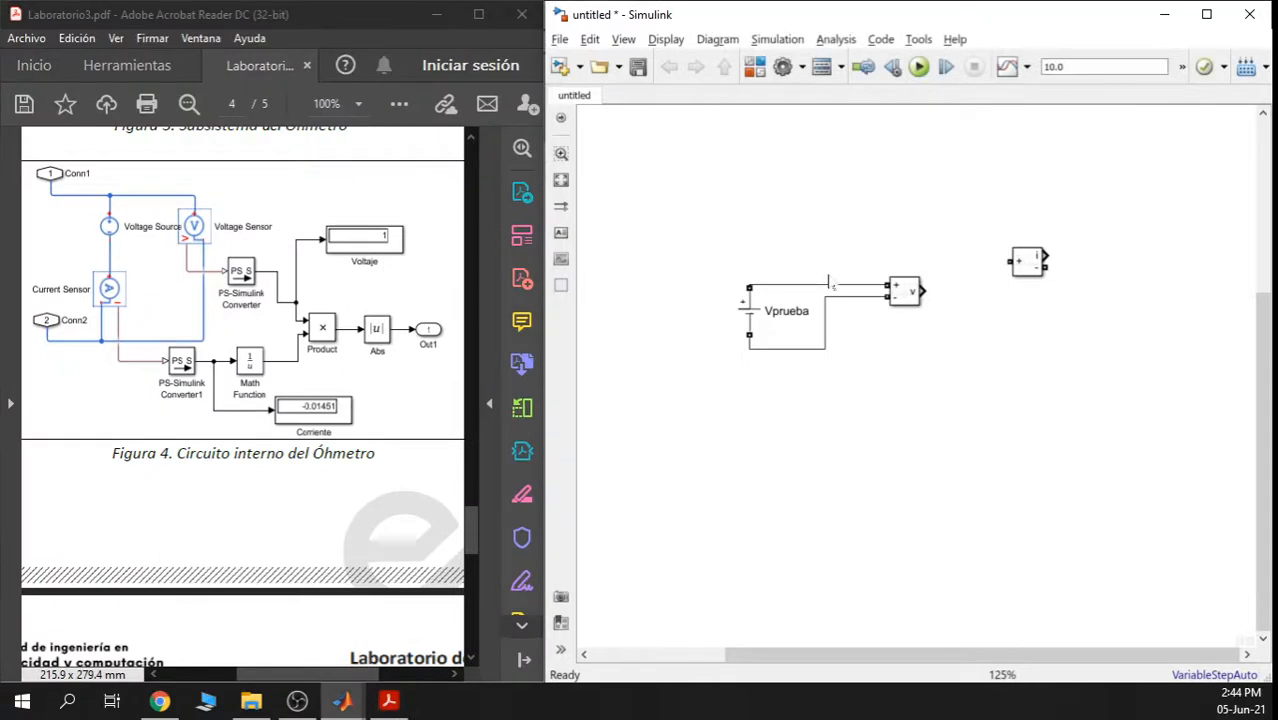
left_click_drag(820, 290, 778, 160)
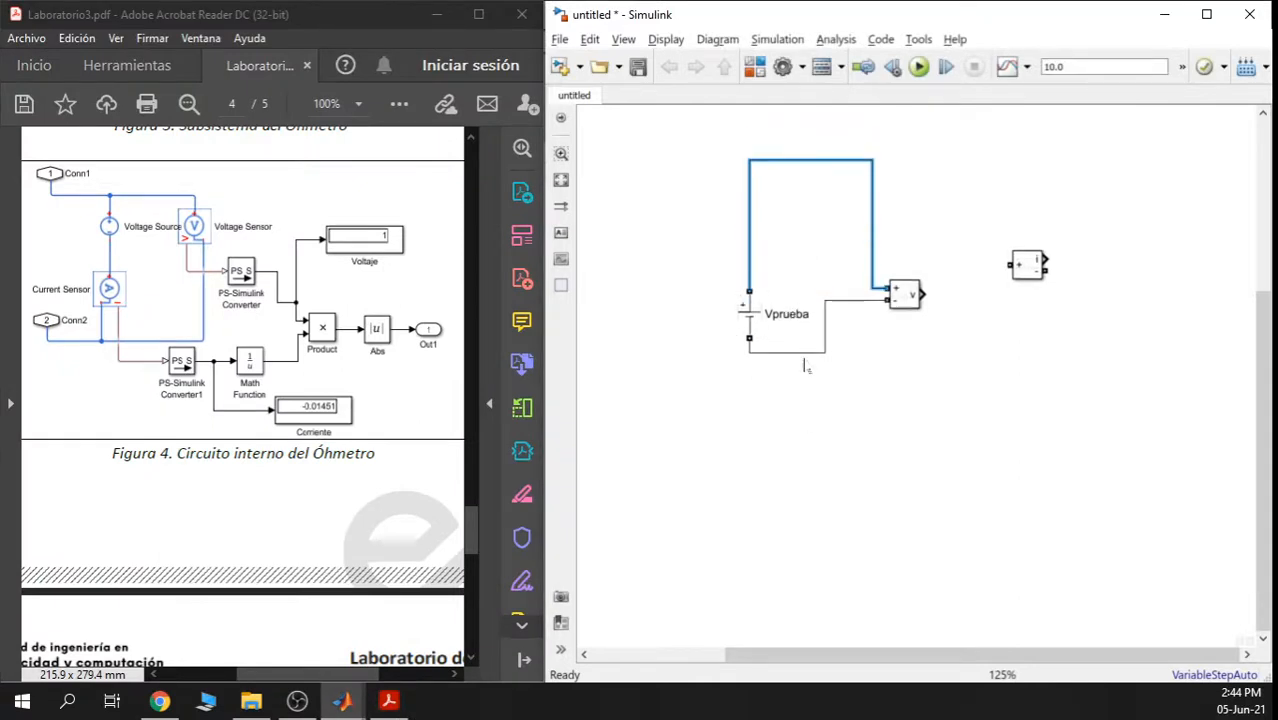
left_click_drag(815, 355, 812, 450)
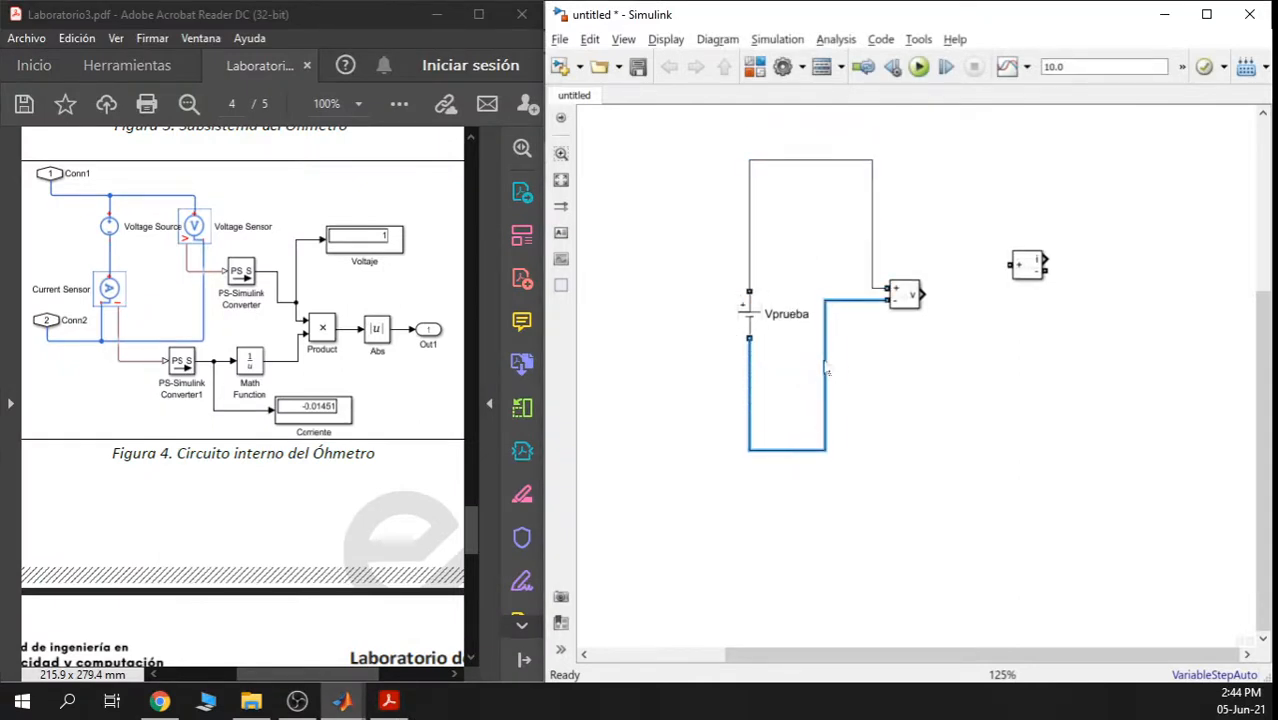
left_click_drag(826, 371, 872, 368)
left_click_drag(1040, 262, 804, 232)
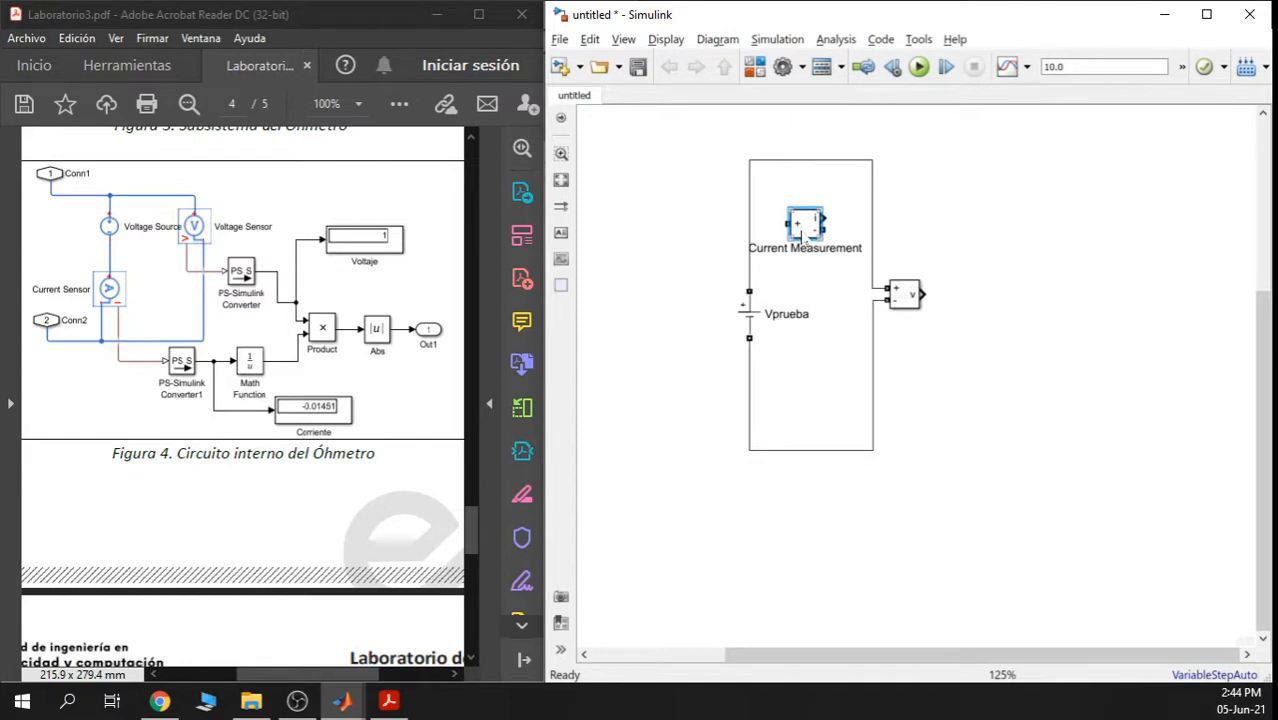
key("ctrl+r")
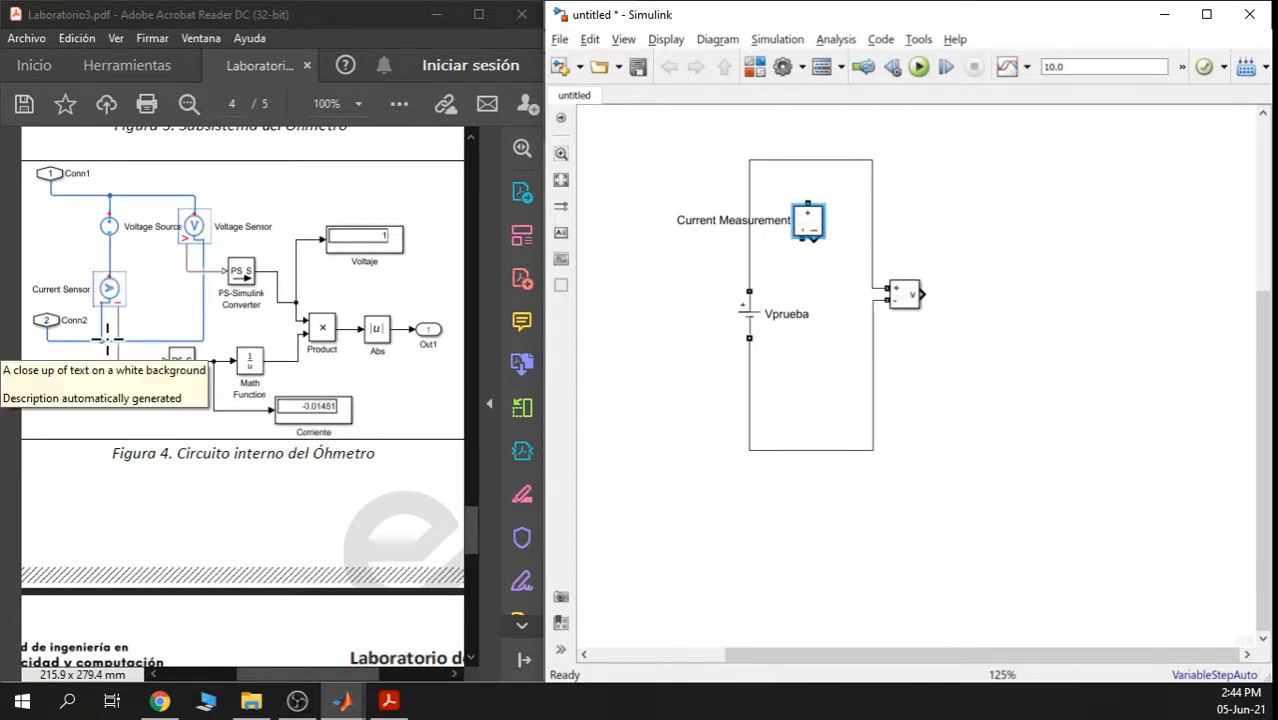
Zoom the PDF to 125% and examine the sensor wiring of the ohmmeter's internal circuit in Figure 4
scroll(110, 282, "up", 2)
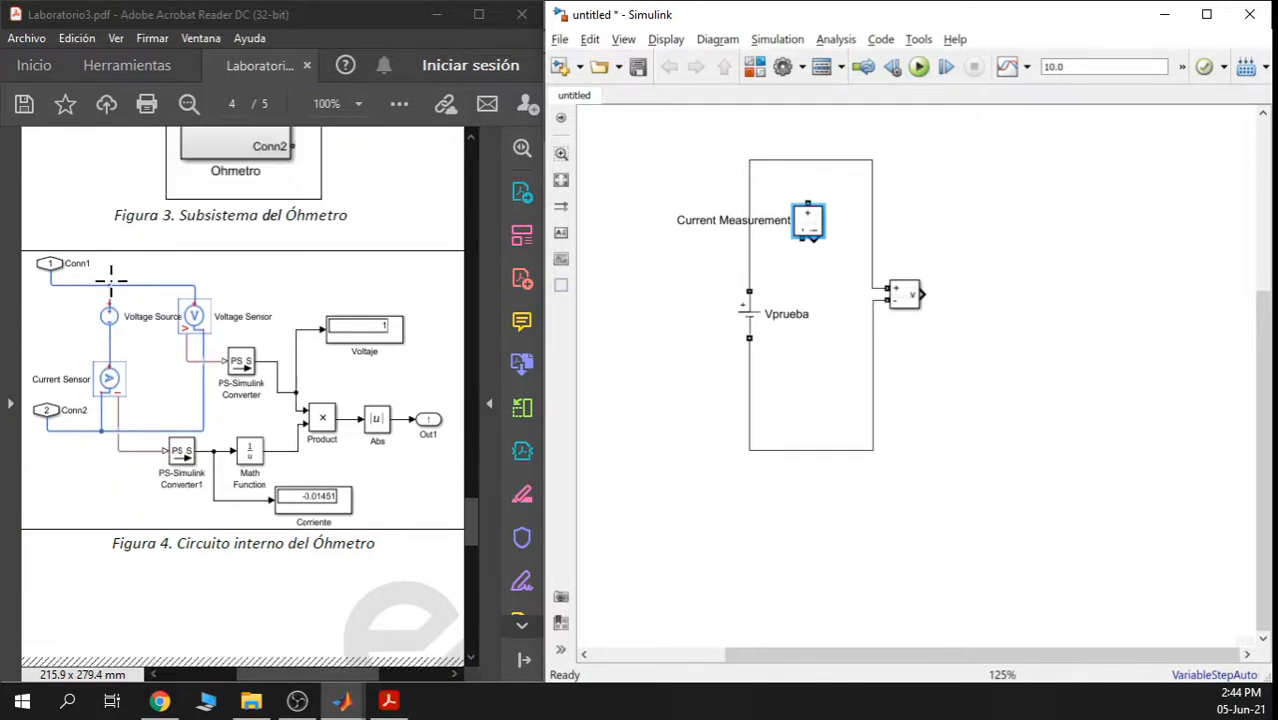
scroll(138, 255, "down", 2)
left_click(358, 104)
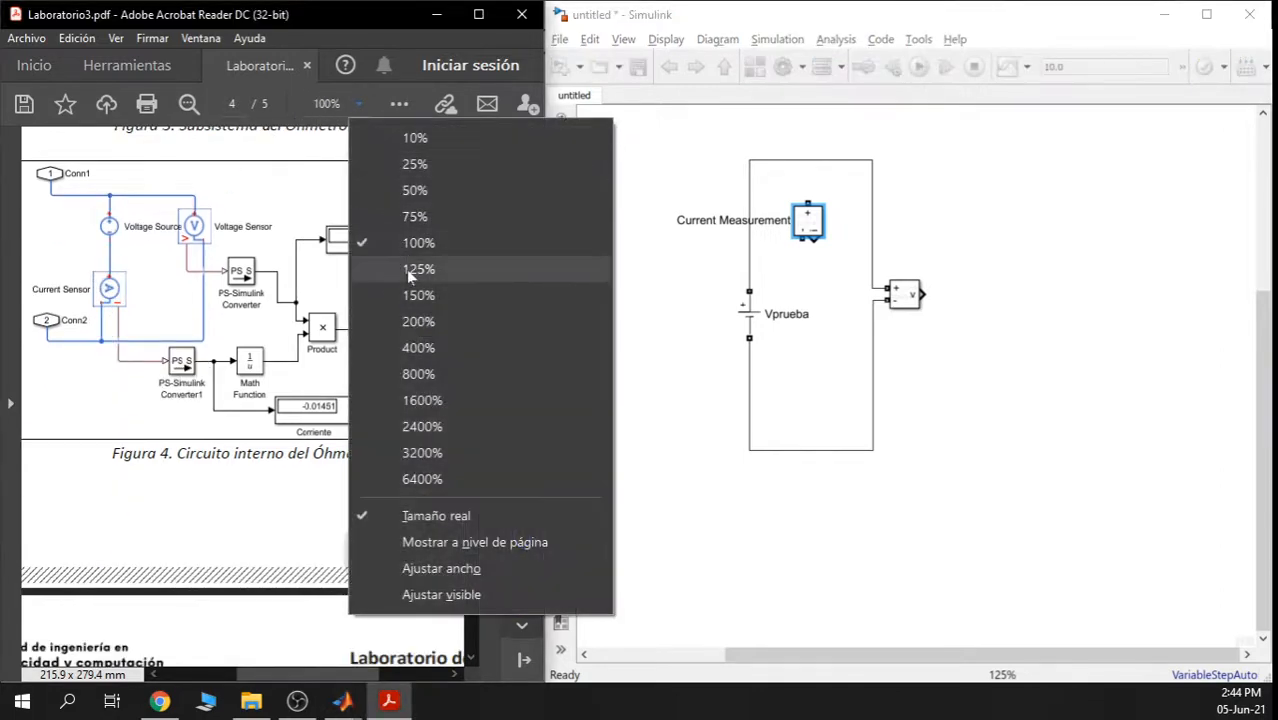
left_click(424, 268)
left_click_drag(187, 377, 211, 375)
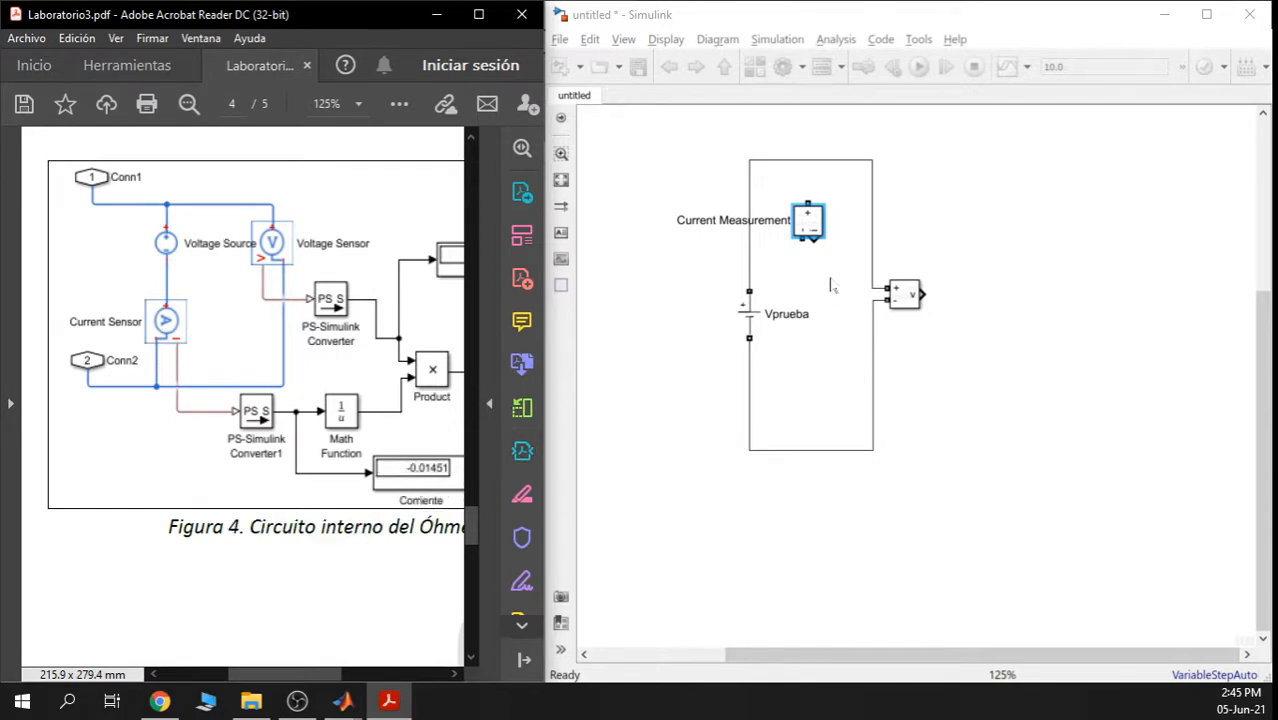
Rotate the Current Measurement block by 180° so that its + terminal faces down toward Vprueba
scroll(830, 286, "up", 2)
left_click(808, 215)
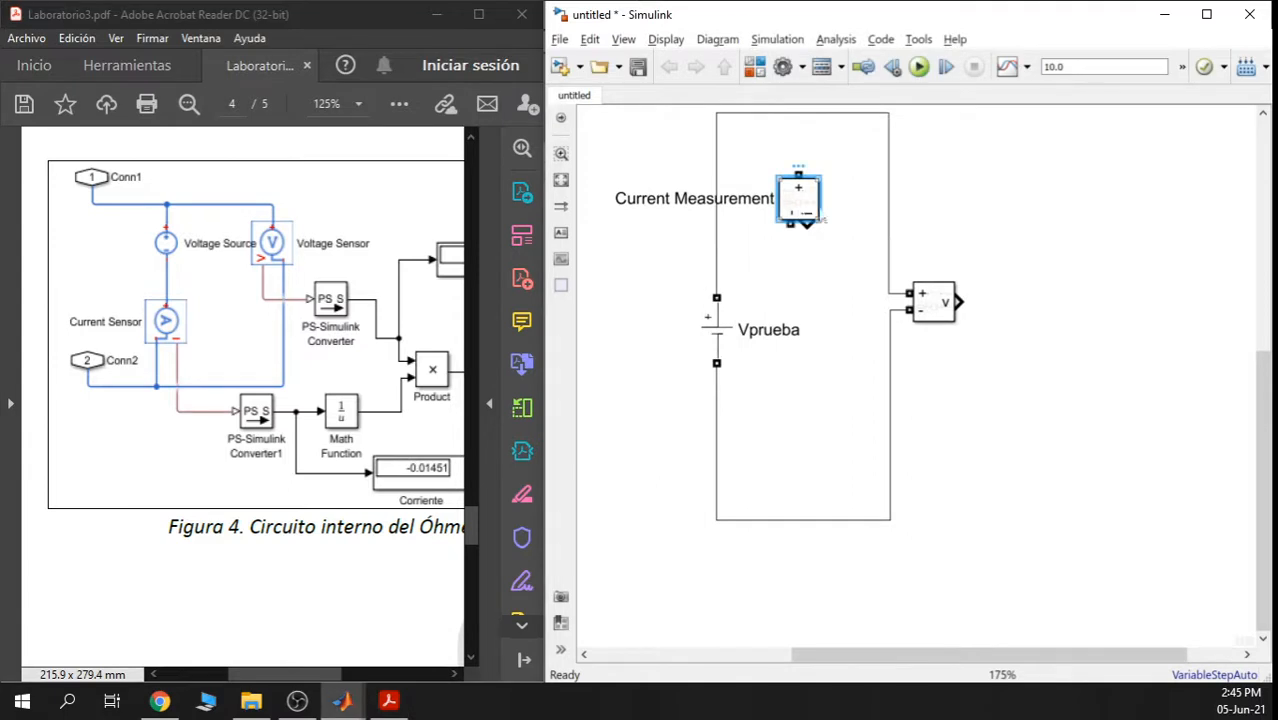
key("ctrl+r")
key("ctrl+r")
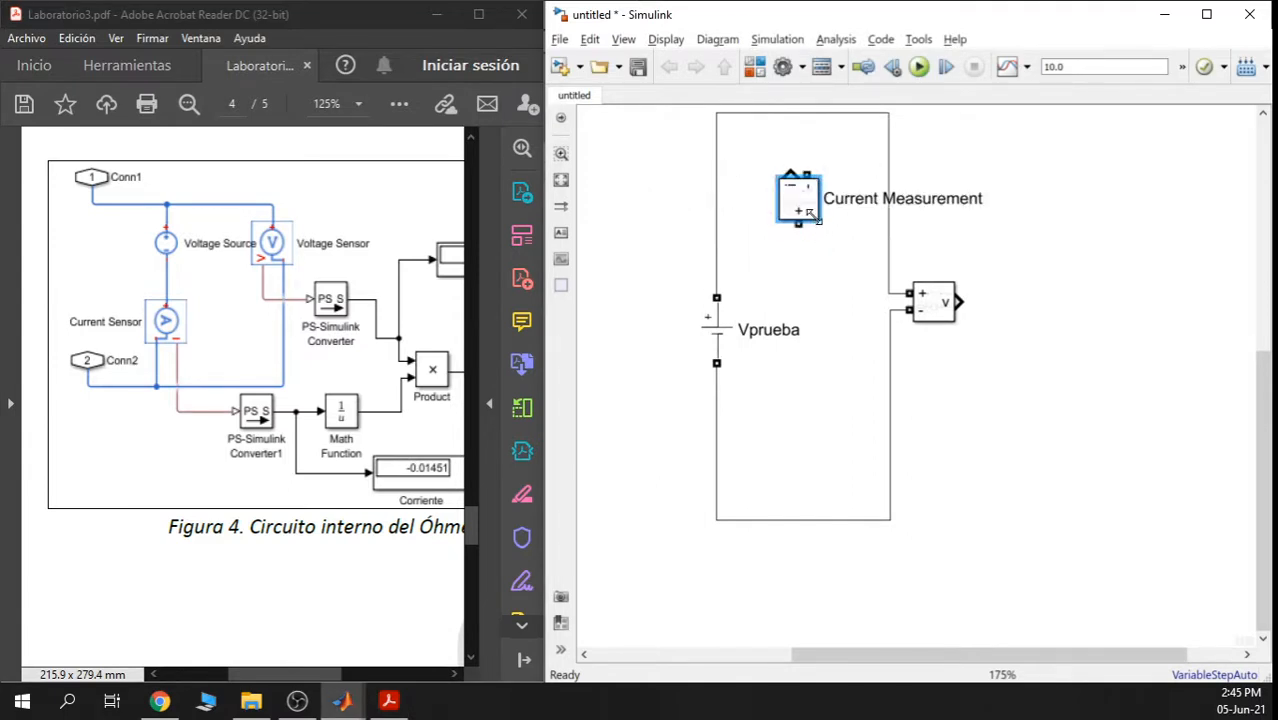
Wire the Current Measurement block in series above Vprueba, delete the bypassing wire segment and align the block with the source
mouse_move(808, 213)
left_mouse_down()
mouse_move(755, 203)
mouse_move(716, 251)
left_mouse_up()
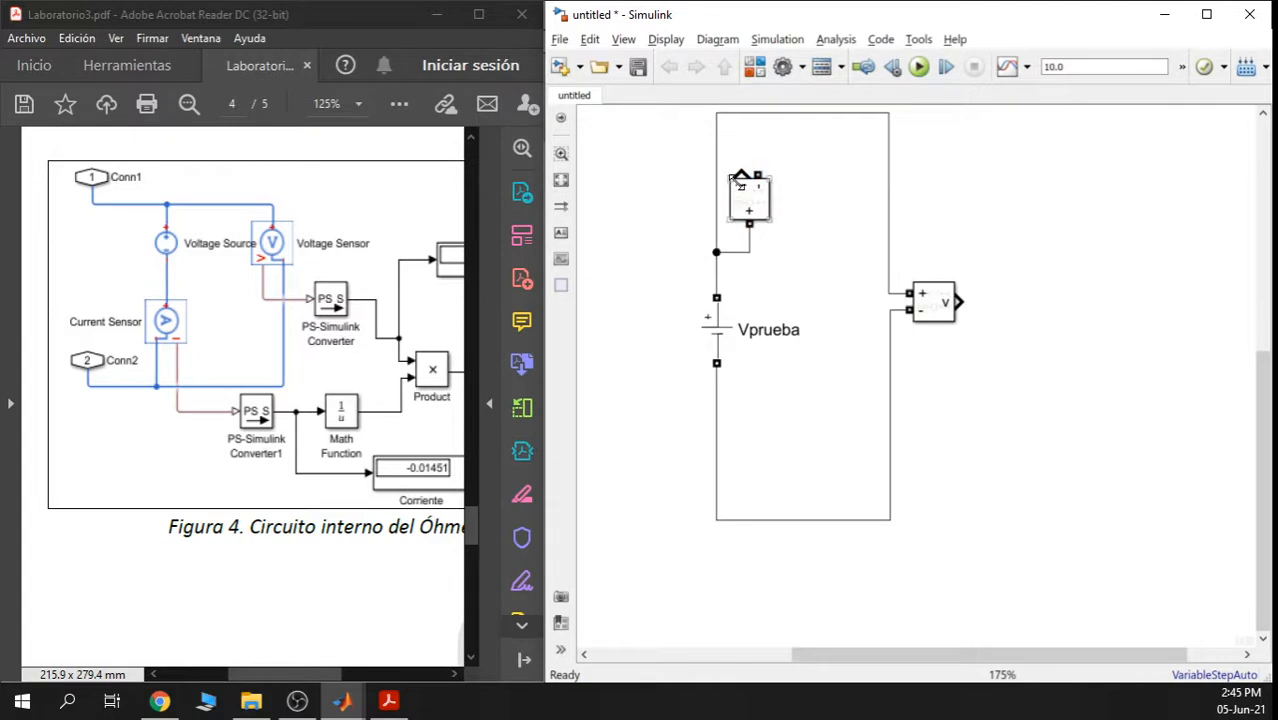
left_click_drag(757, 175, 716, 131)
left_click(719, 172)
key("Delete")
left_click(748, 196)
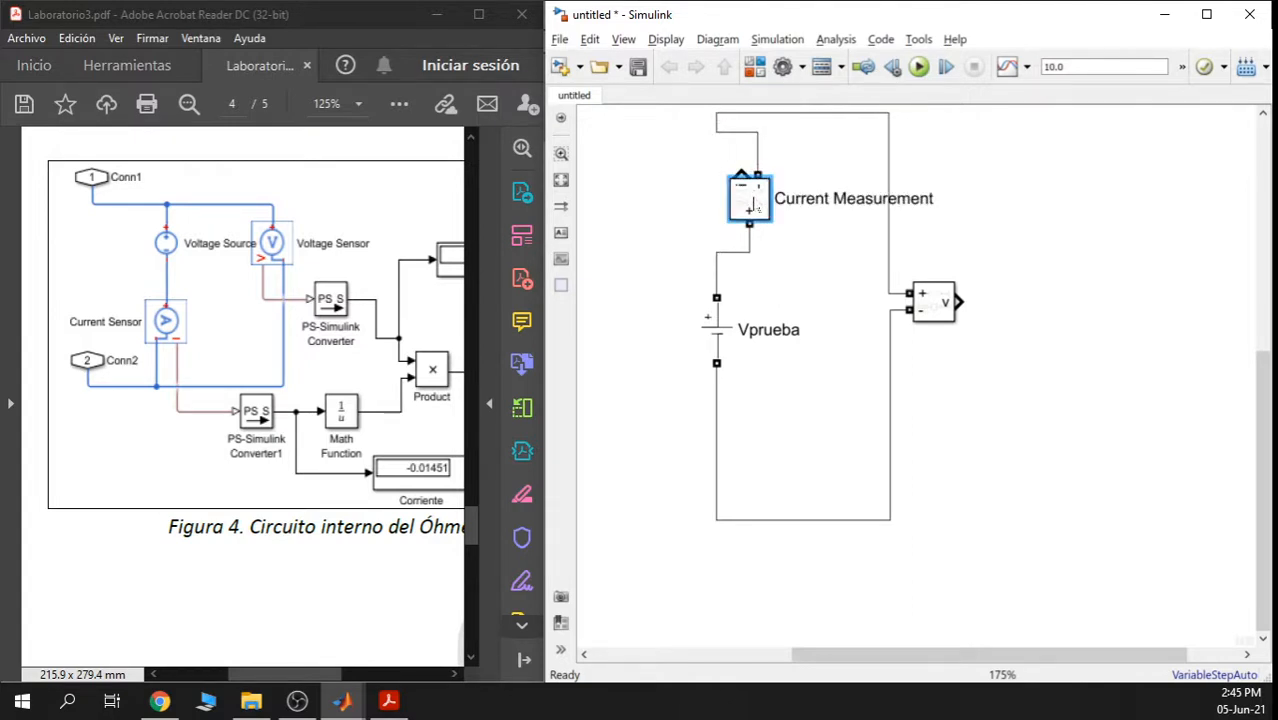
left_click_drag(748, 196, 716, 198)
Reroute the wire from the Current Measurement block to the voltmeter's + input as a rectangular loop below the resistor network
scroll(838, 288, "down", 1)
scroll(855, 280, "up", 4)
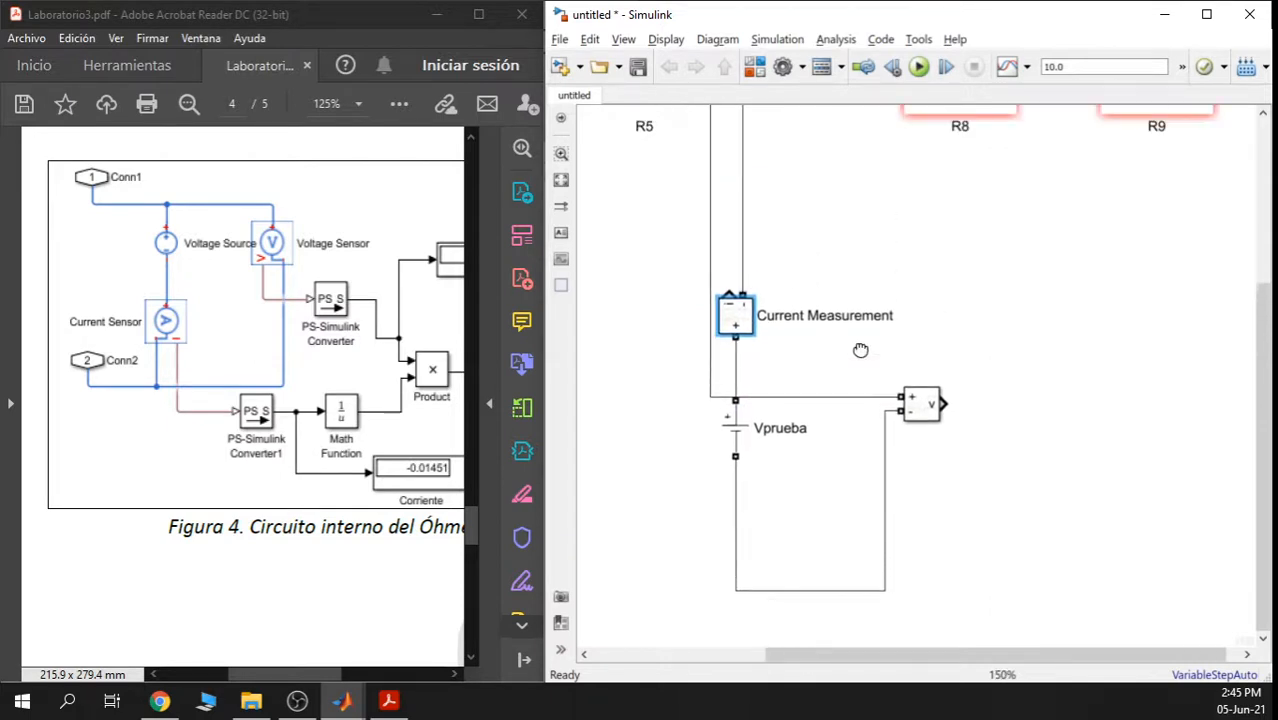
left_click(748, 218)
left_click(740, 148)
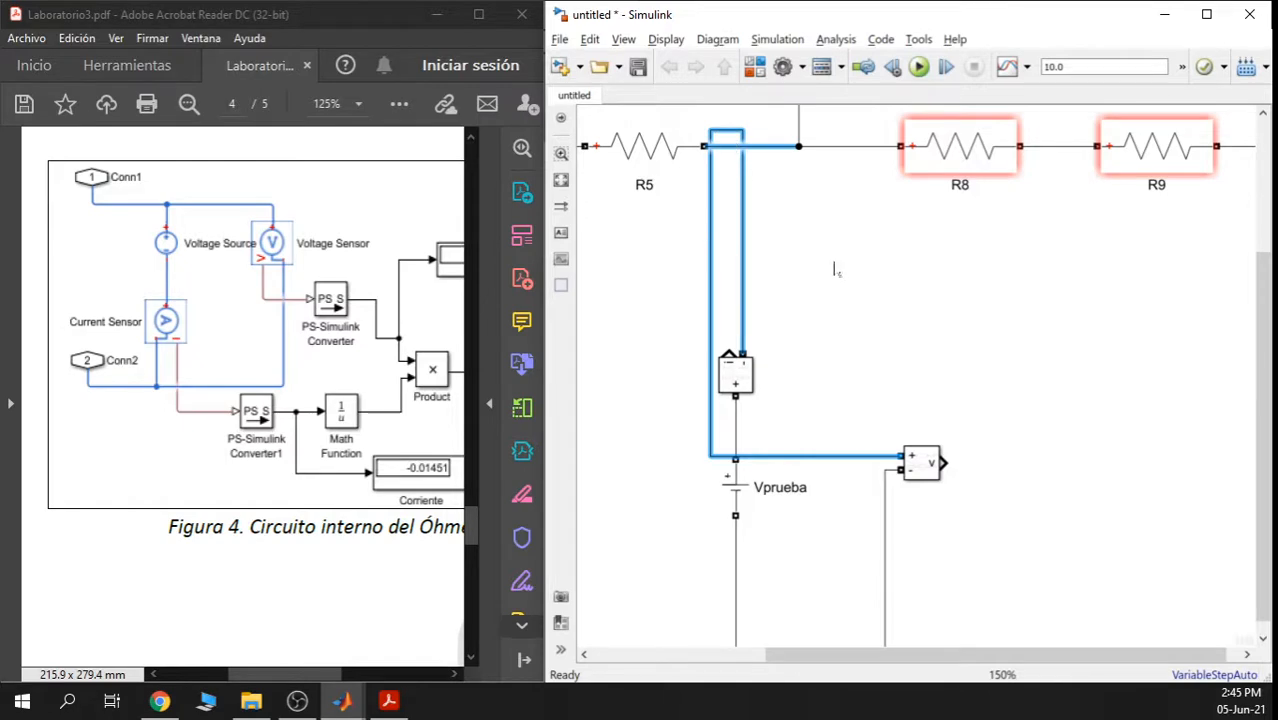
left_click(833, 266)
left_click_drag(733, 142, 731, 222)
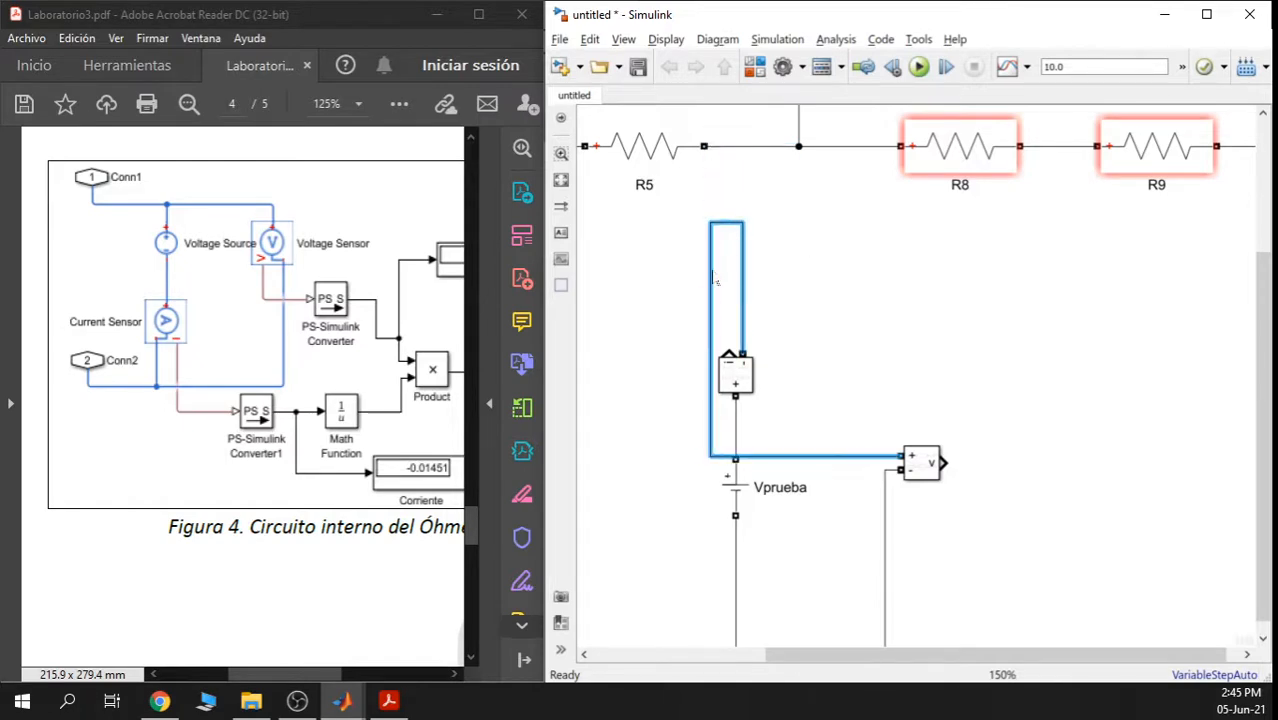
left_click_drag(712, 280, 889, 284)
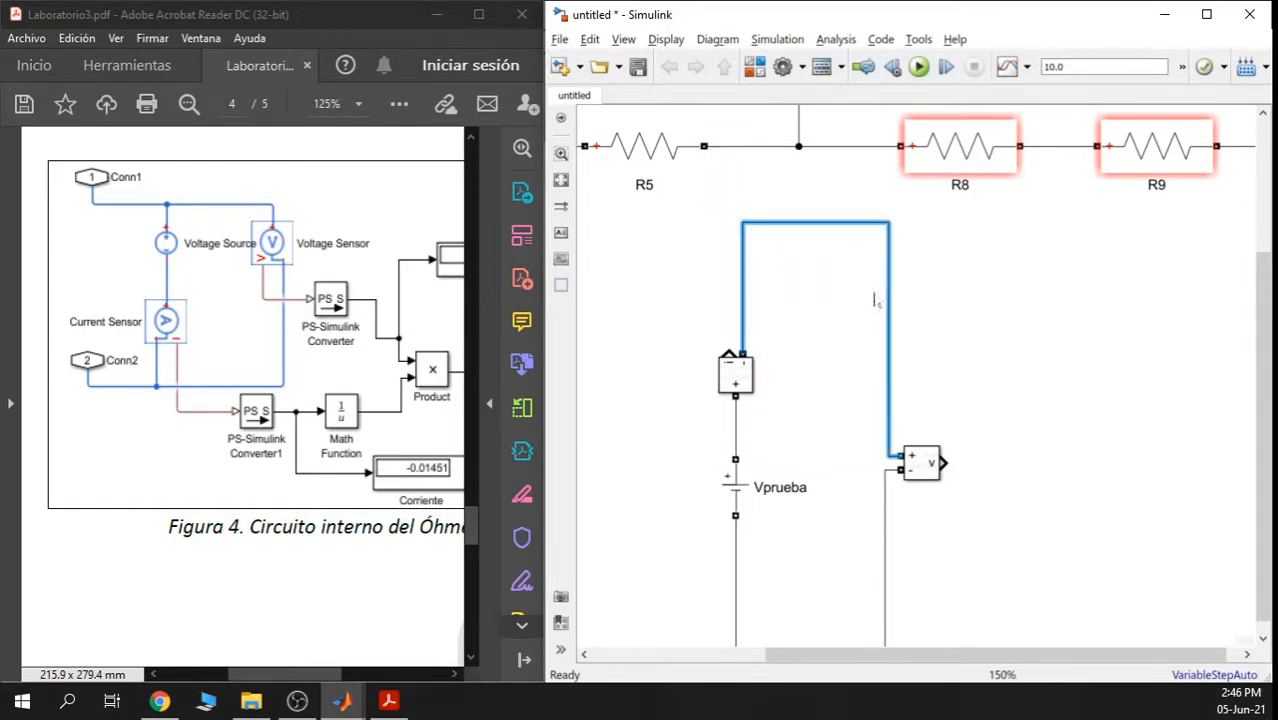
Move the whole source and meter circuit lower and to the right, clear of the resistor network
scroll(801, 457, "down", 3)
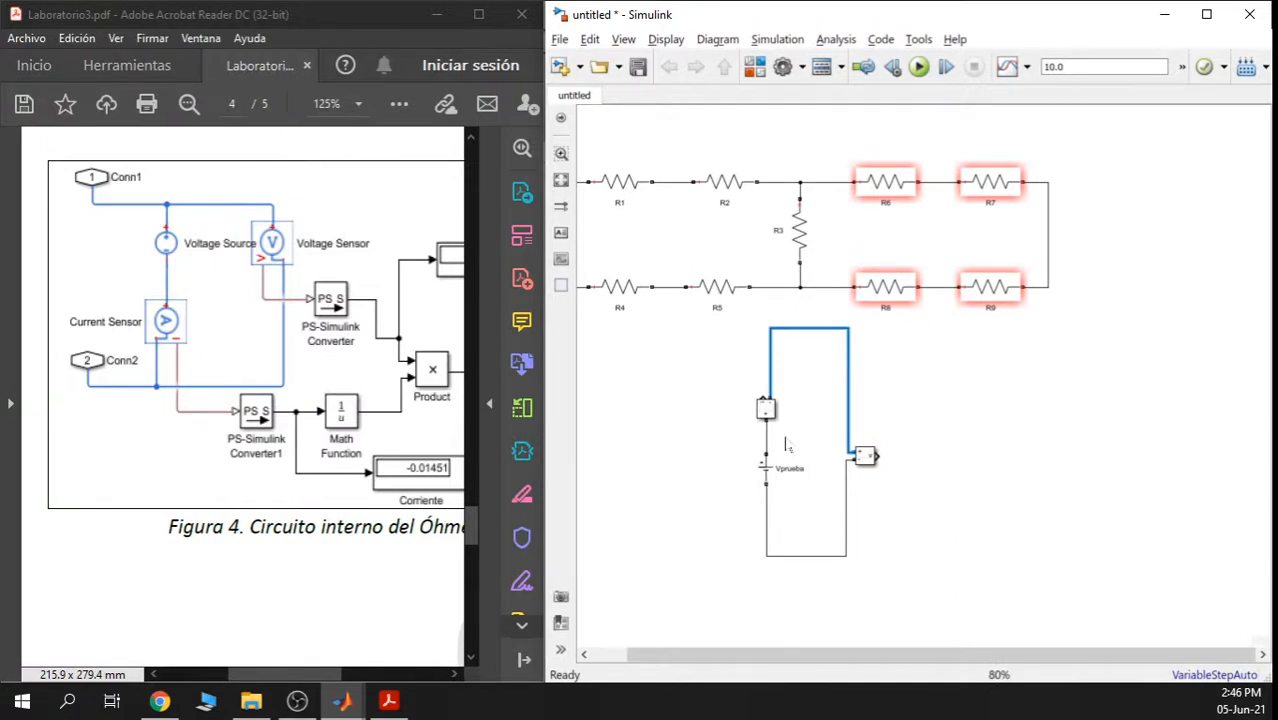
scroll(760, 400, "up", 2)
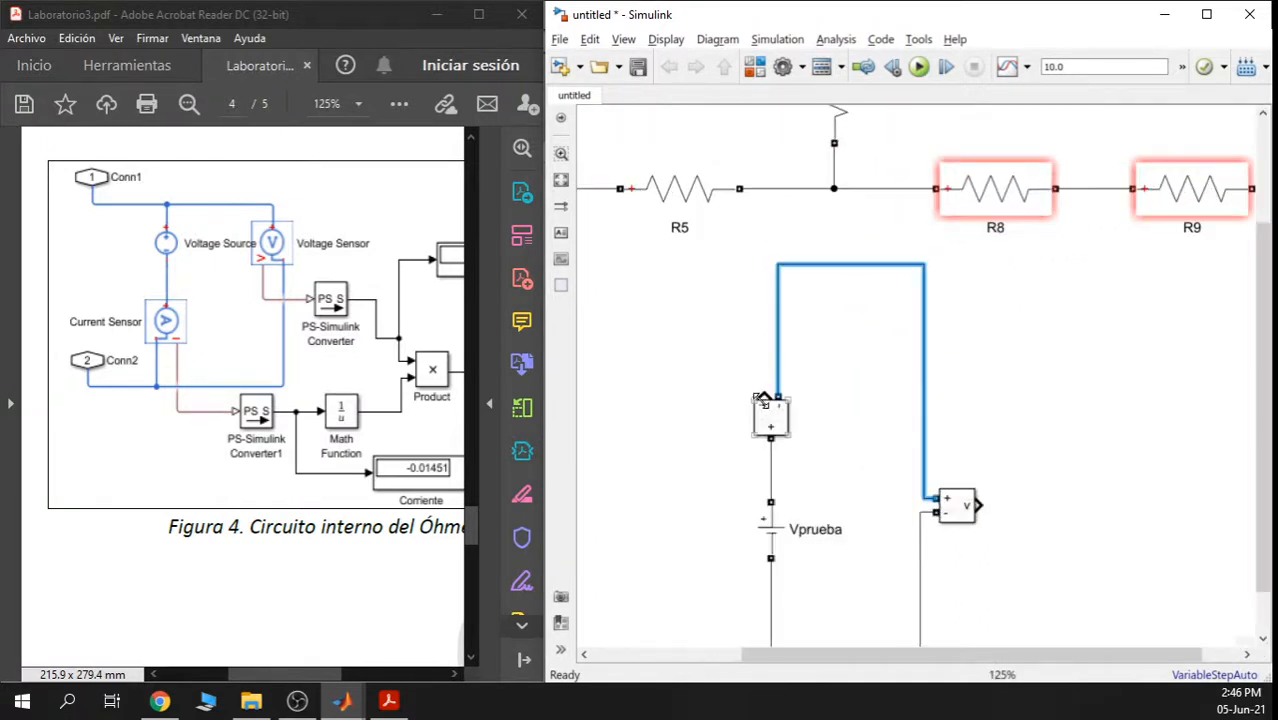
scroll(773, 411, "down", 3)
left_click_drag(927, 599, 770, 350)
left_click_drag(800, 425, 853, 472)
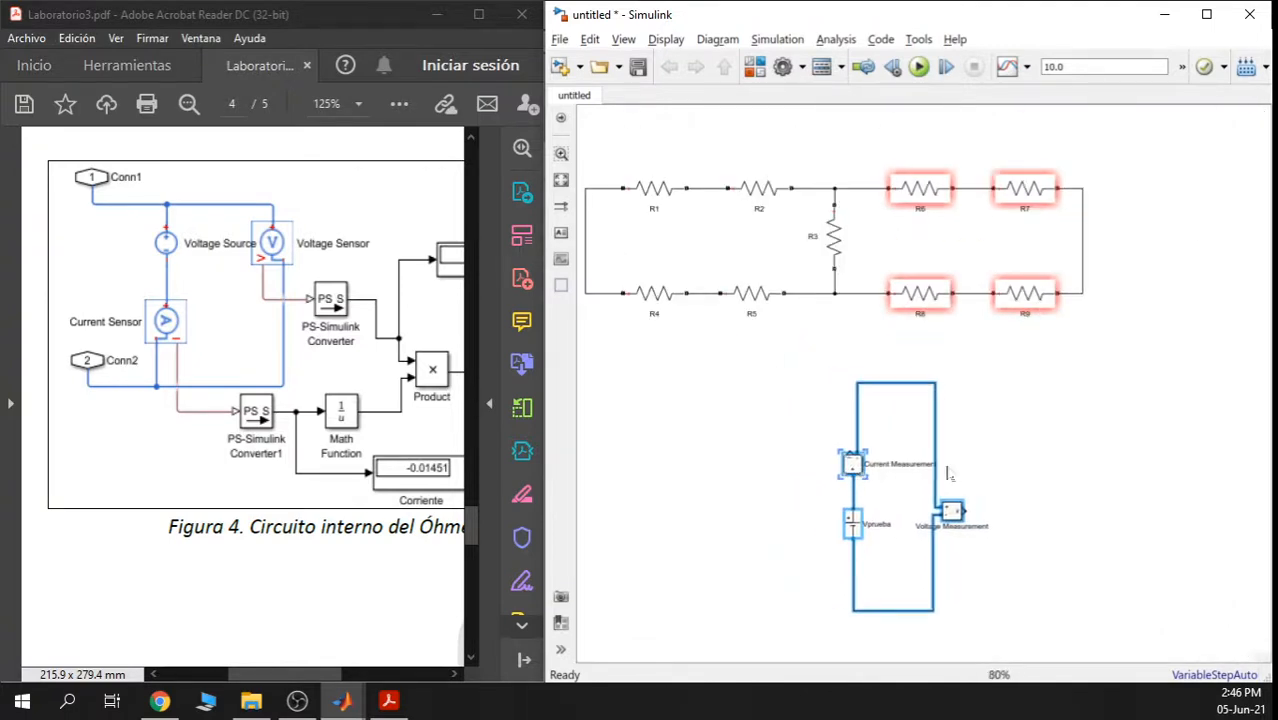
scroll(885, 422, "down", 2)
scroll(885, 422, "up", 1)
left_click(895, 418)
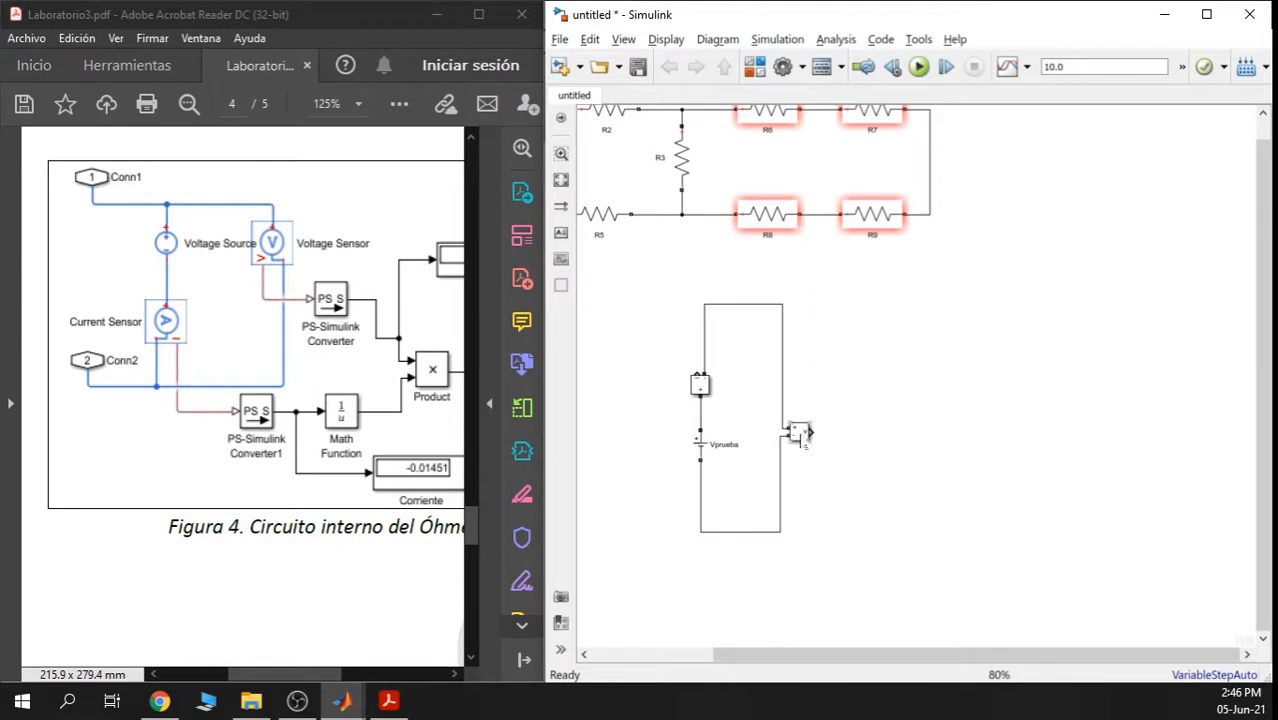
Delete both wires of the Voltage Measurement block and move the block to the left of Vprueba
left_click(782, 445)
key("Delete")
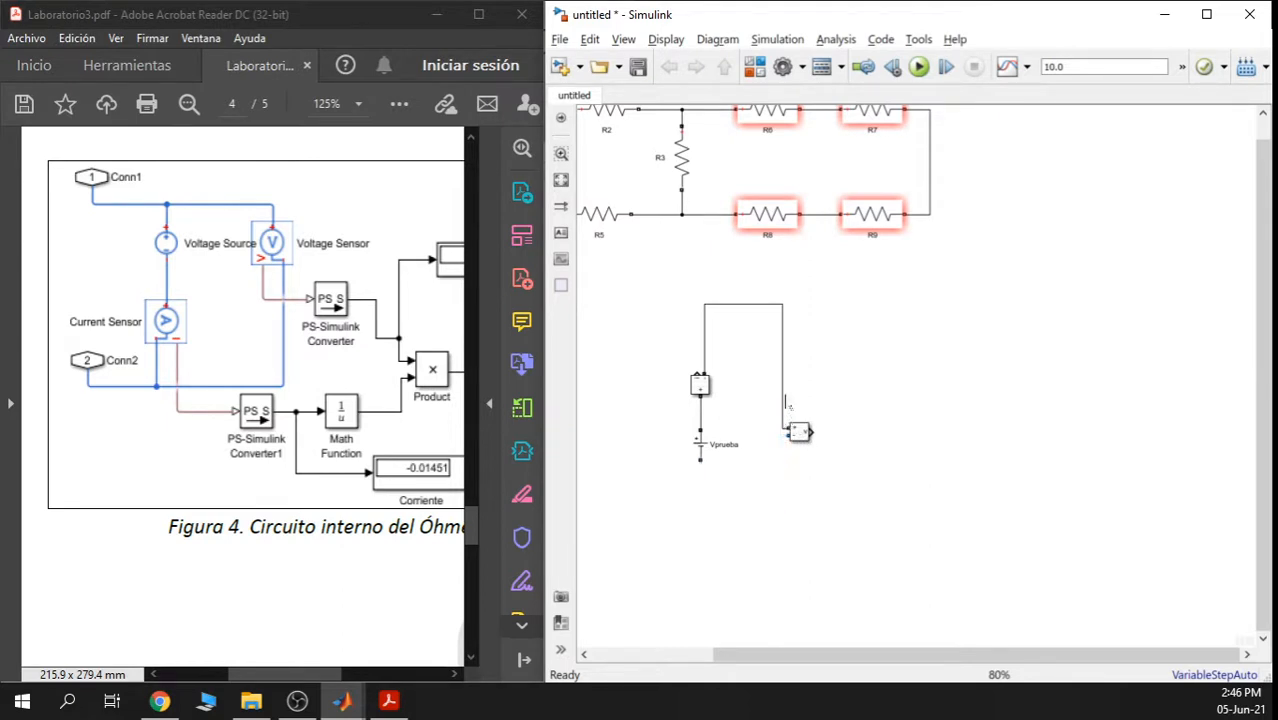
left_click(783, 392)
key("Delete")
left_click_drag(792, 434, 604, 437)
scroll(910, 445, "left", 3)
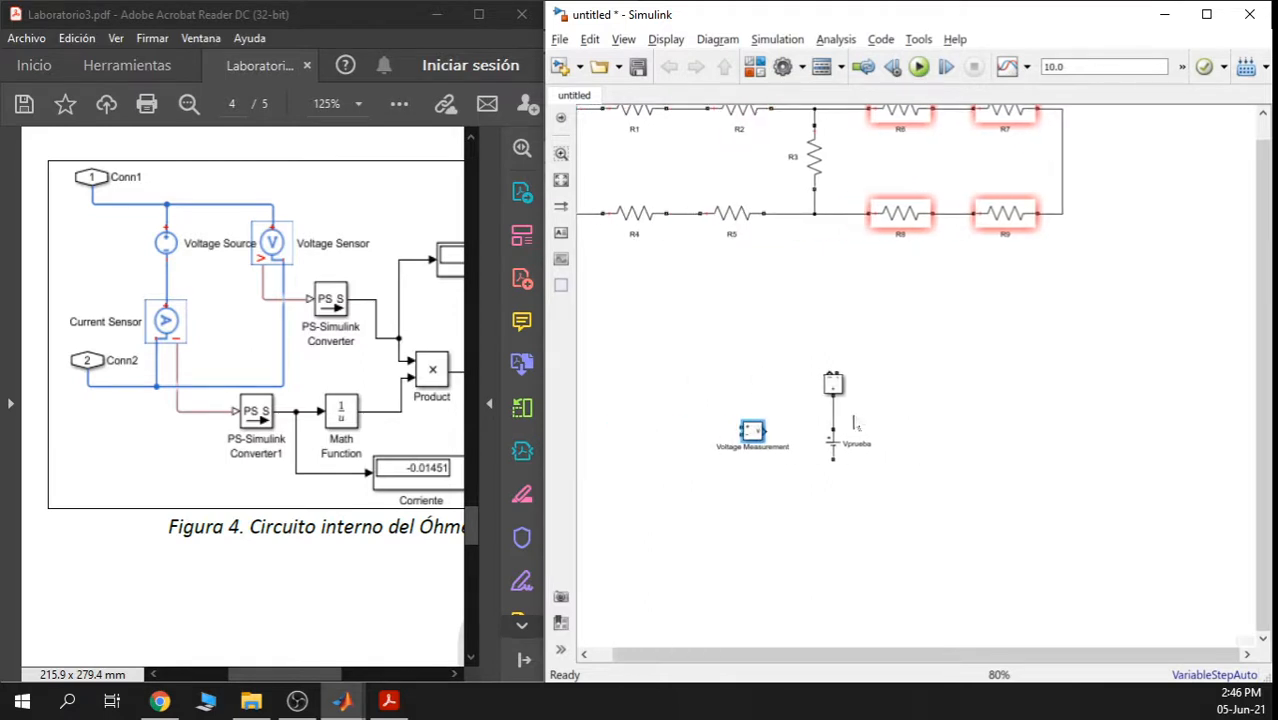
Delete the wire between the Current Measurement block and Vprueba, and flip the Current Measurement block horizontally
left_click(832, 385)
left_click(833, 412)
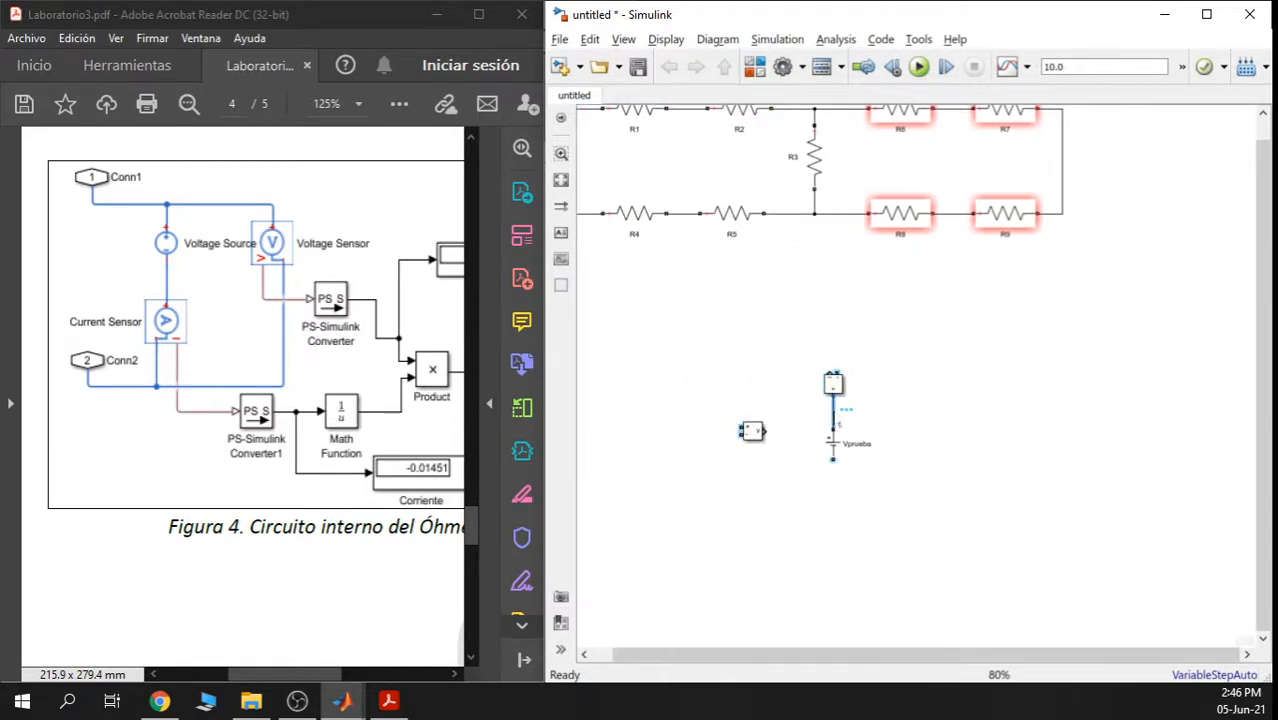
key("Delete")
scroll(833, 412, "up", 4)
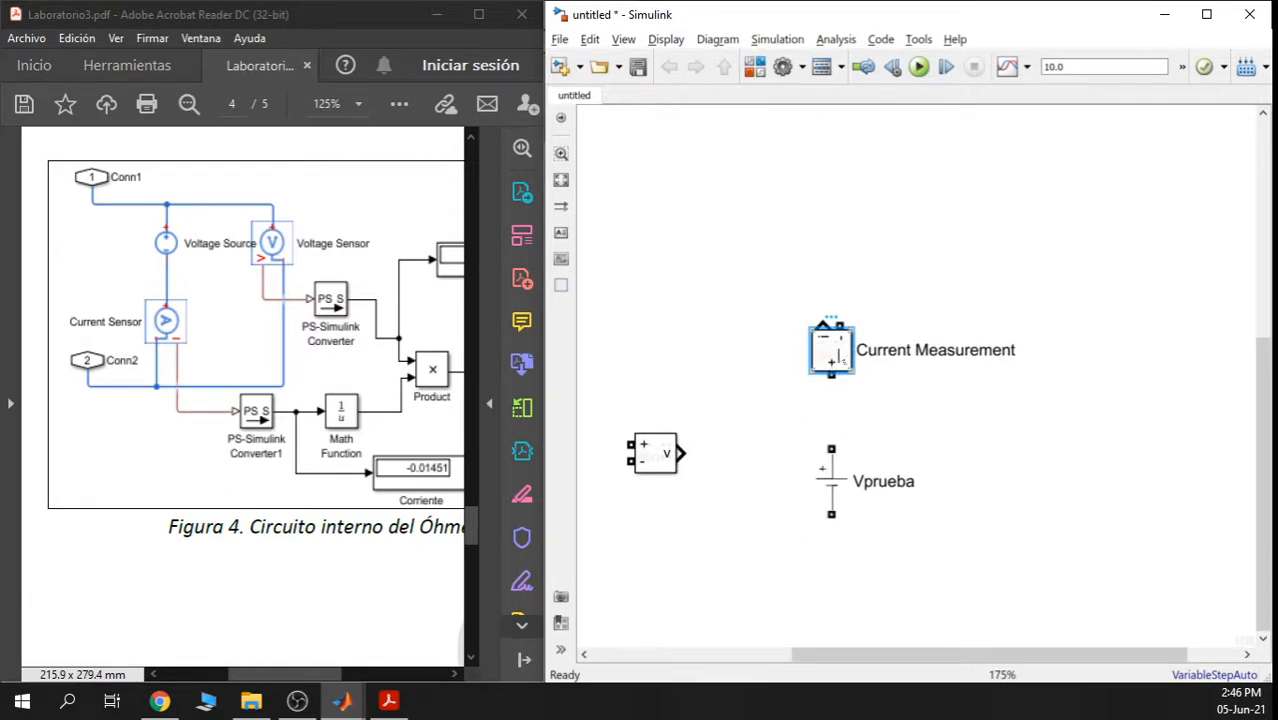
right_click(841, 358)
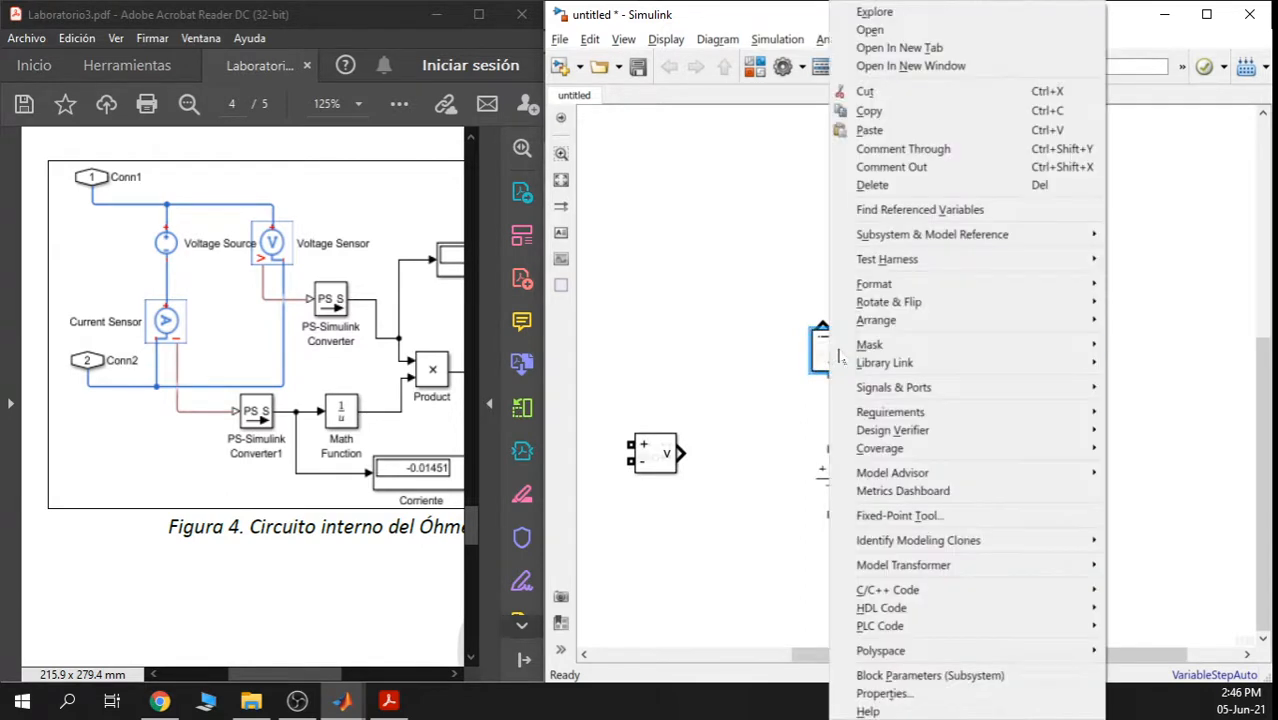
mouse_move(937, 309)
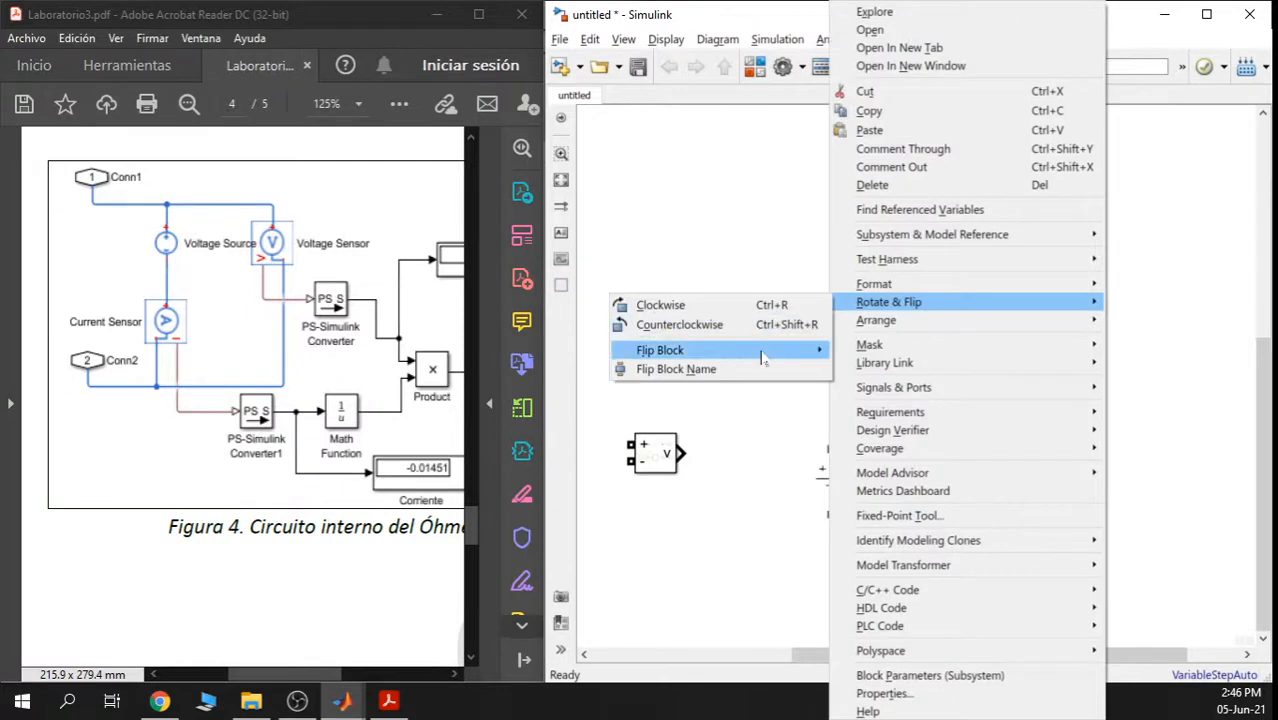
mouse_move(760, 349)
left_click(898, 366)
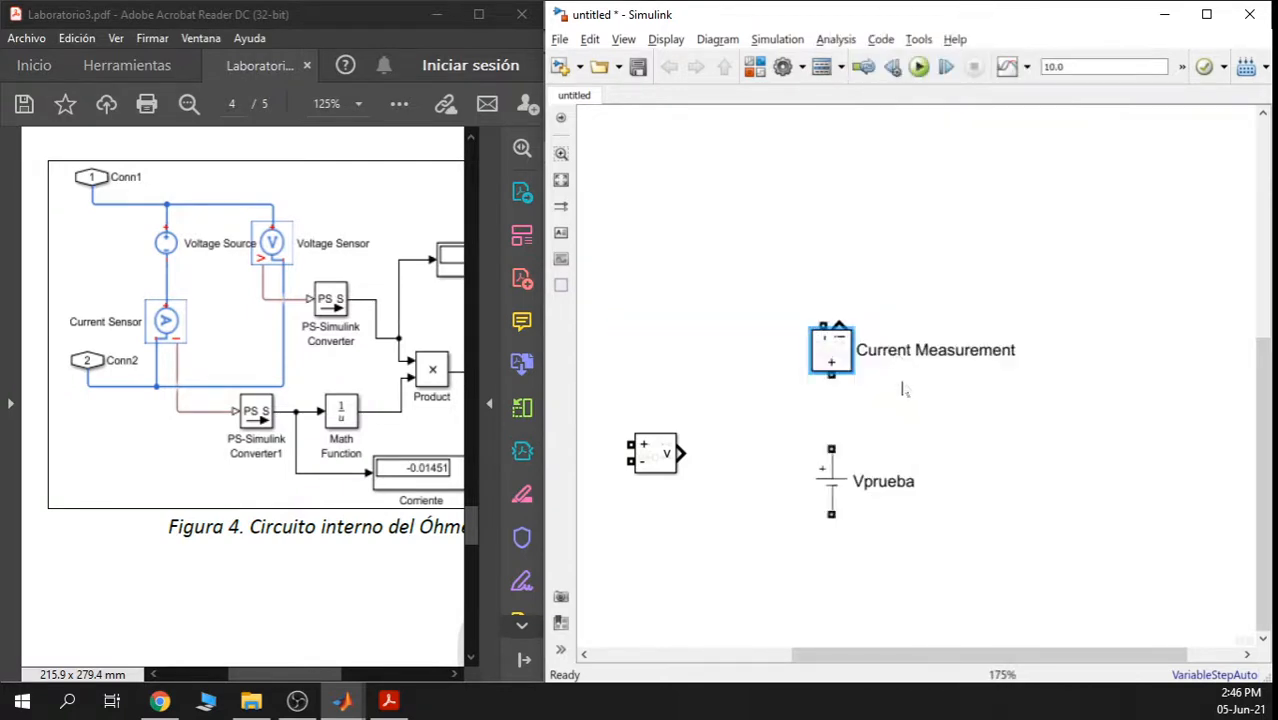
left_click(903, 390)
Flip the Voltage Measurement block horizontally so its + and - inputs face Vprueba
left_click(645, 455)
right_click(648, 458)
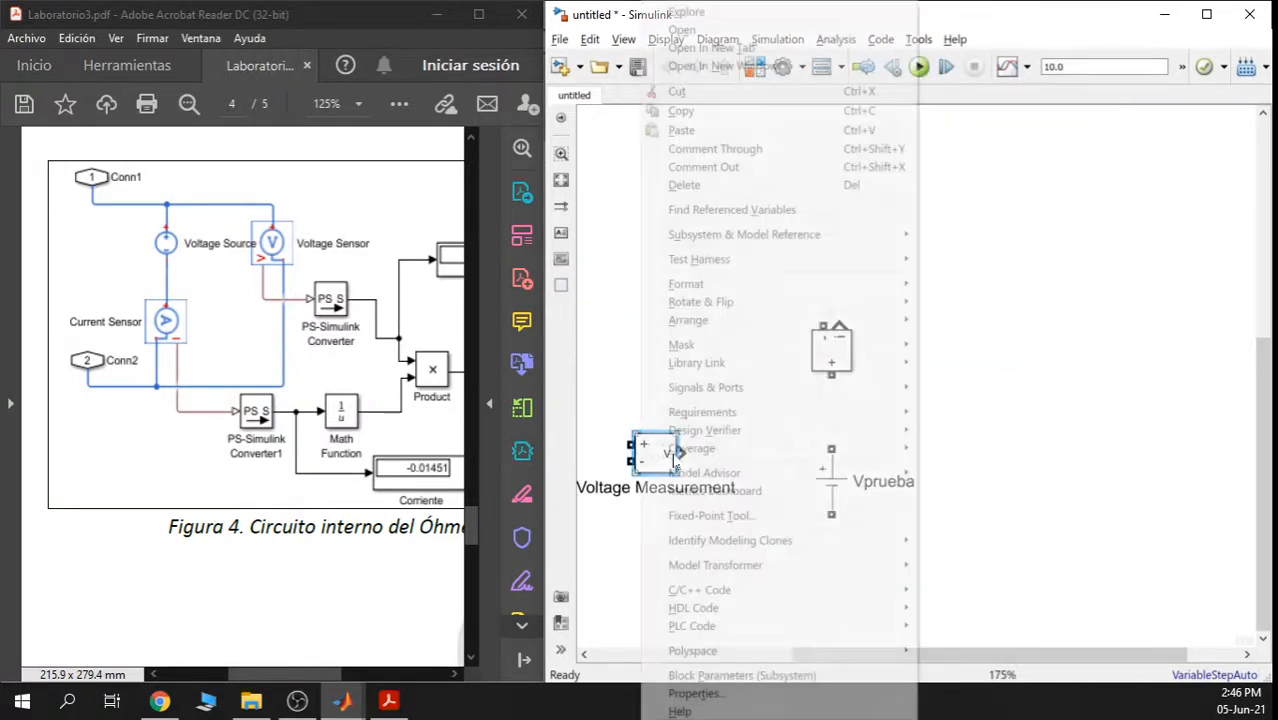
mouse_move(823, 305)
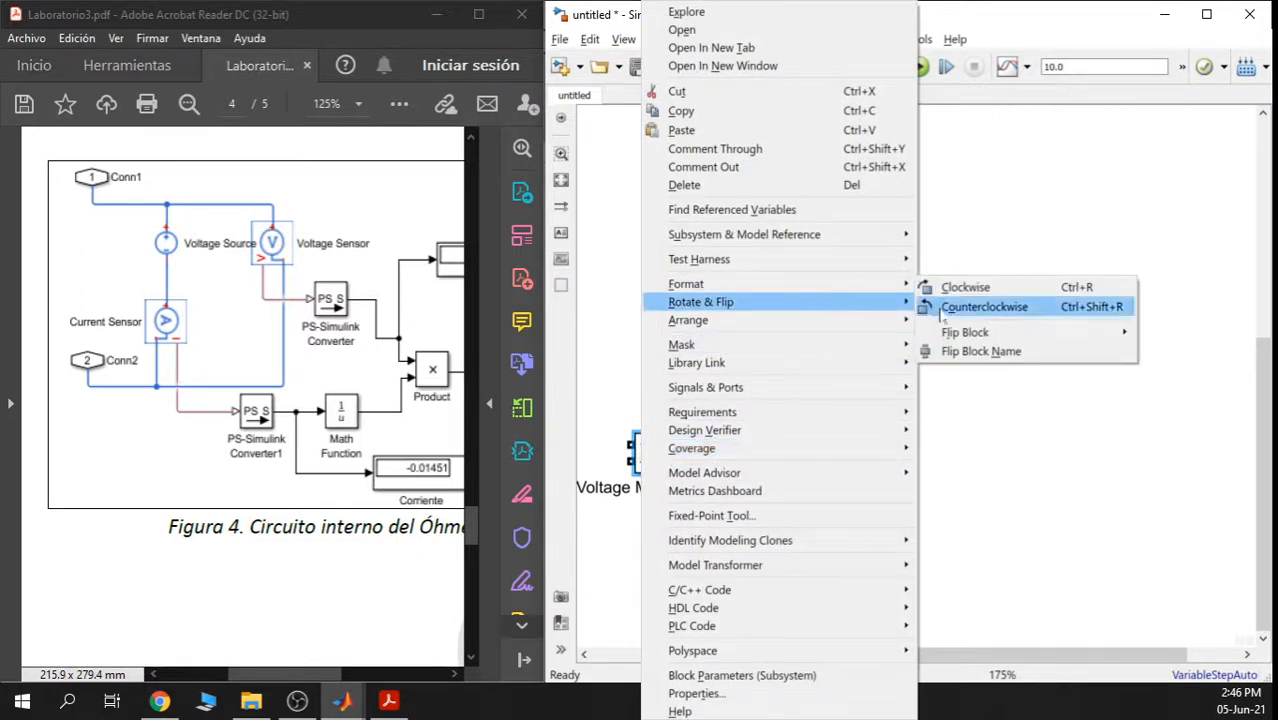
mouse_move(955, 332)
left_click(818, 336)
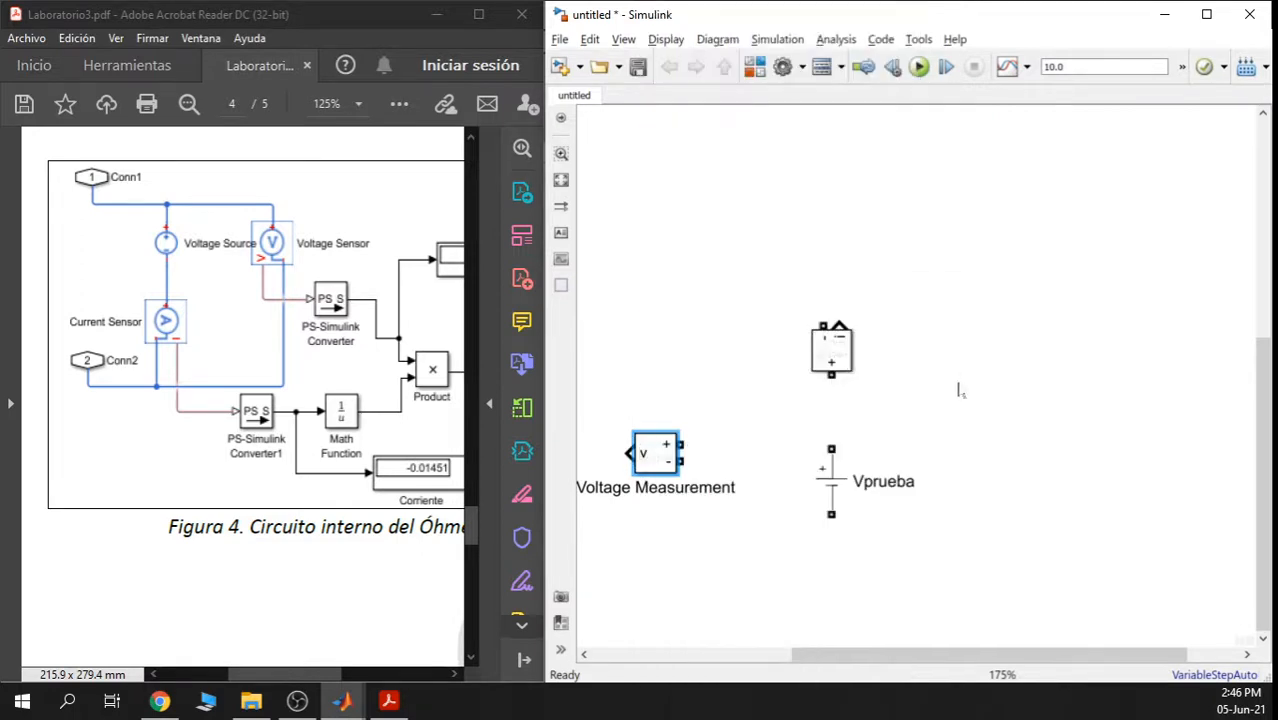
left_click(753, 528)
Wire the Current Measurement block's + terminal to Vprueba's positive terminal and the voltmeter's - input to Vprueba's negative terminal
left_click_drag(832, 384, 831, 449)
scroll(720, 478, "down", 1)
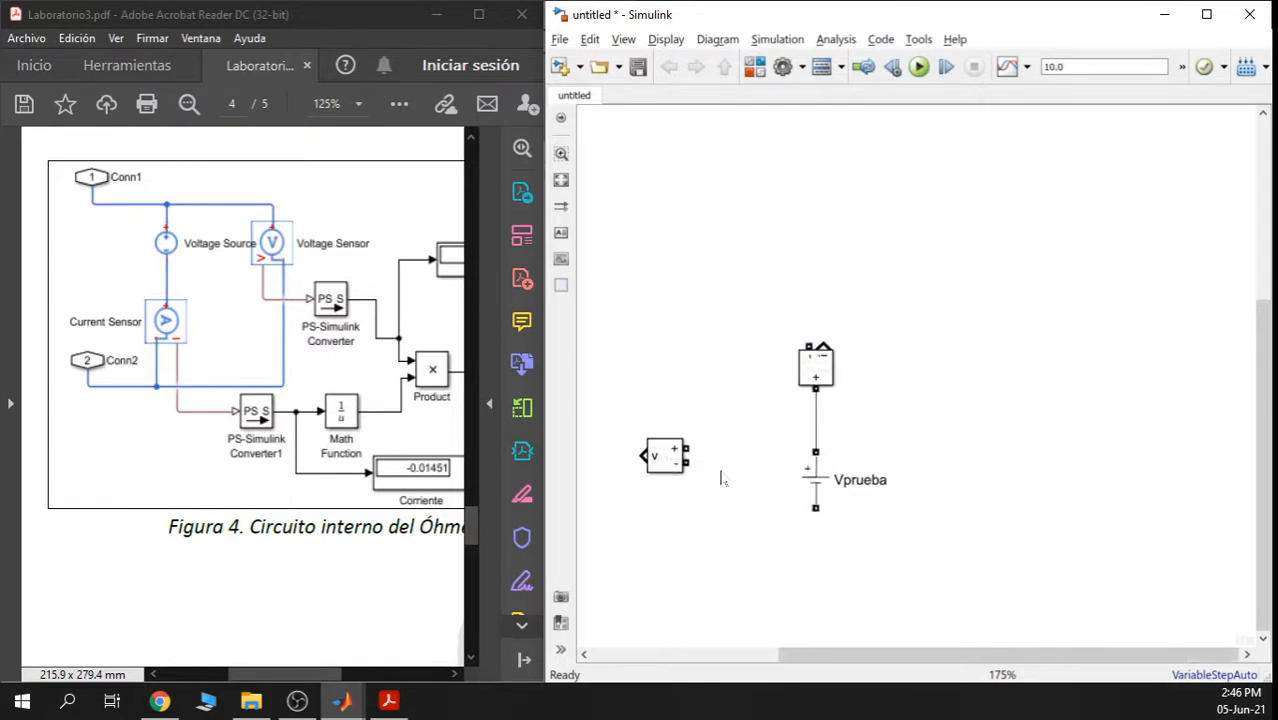
mouse_move(726, 479)
left_mouse_down()
mouse_move(778, 334)
mouse_move(816, 373)
mouse_move(866, 362)
mouse_move(836, 478)
left_mouse_up()
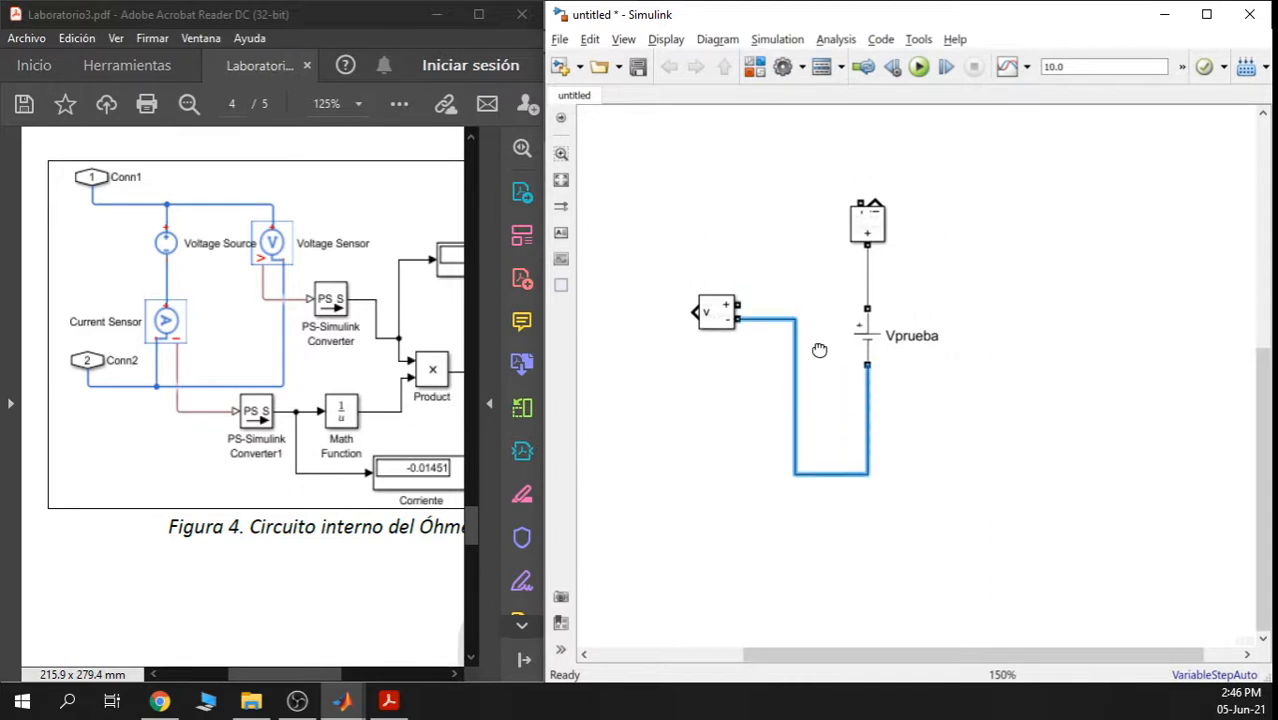
Connect the voltmeter's + input to the wire between the Current Measurement block and Vprueba
scroll(822, 345, "up", 3)
left_click_drag(739, 497, 866, 466)
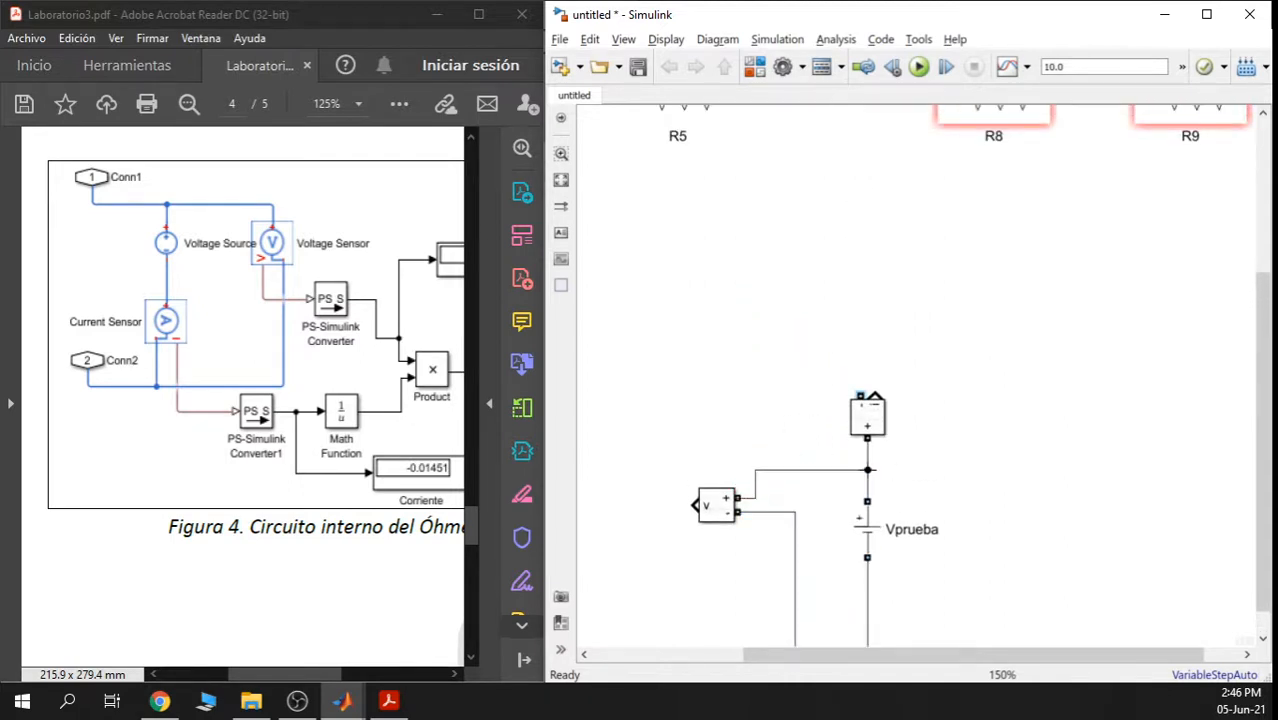
scroll(1006, 449, "down", 1)
left_click_drag(1010, 460, 922, 413)
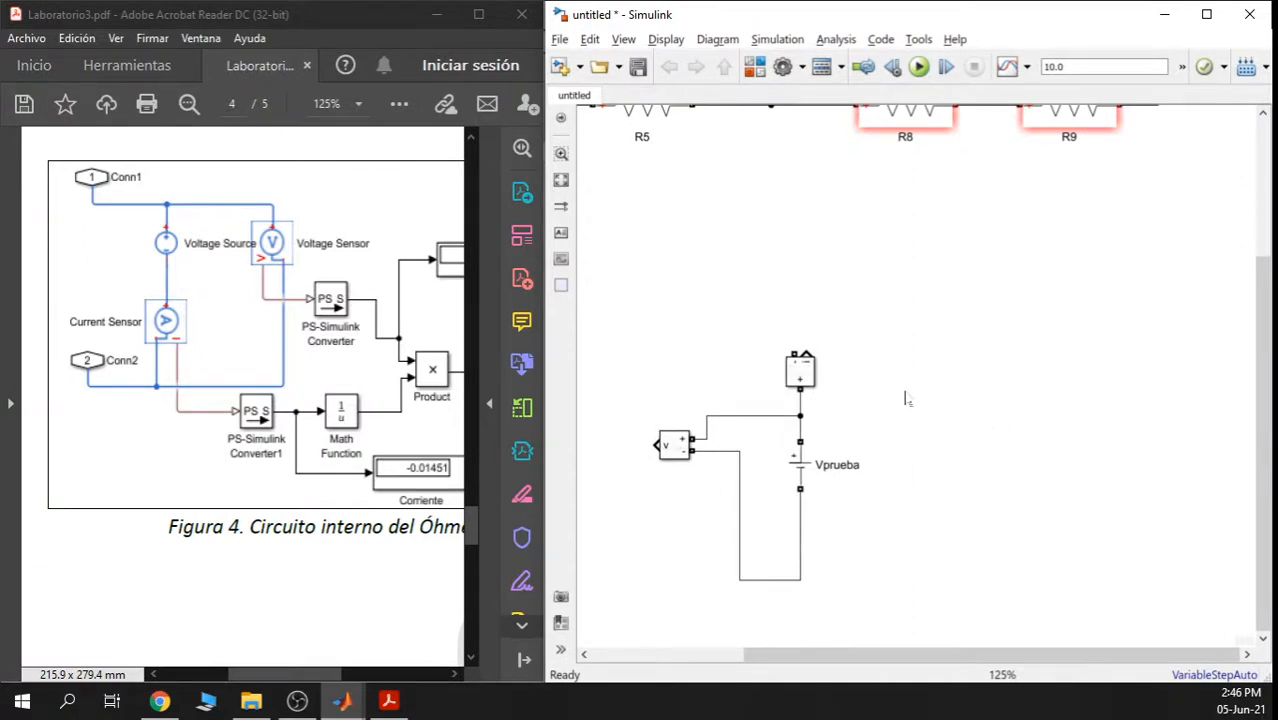
Delete the branched wire joining the voltmeter's + input, the Current Measurement block and Vprueba, and move the Current Measurement block up and aside
left_click(785, 418)
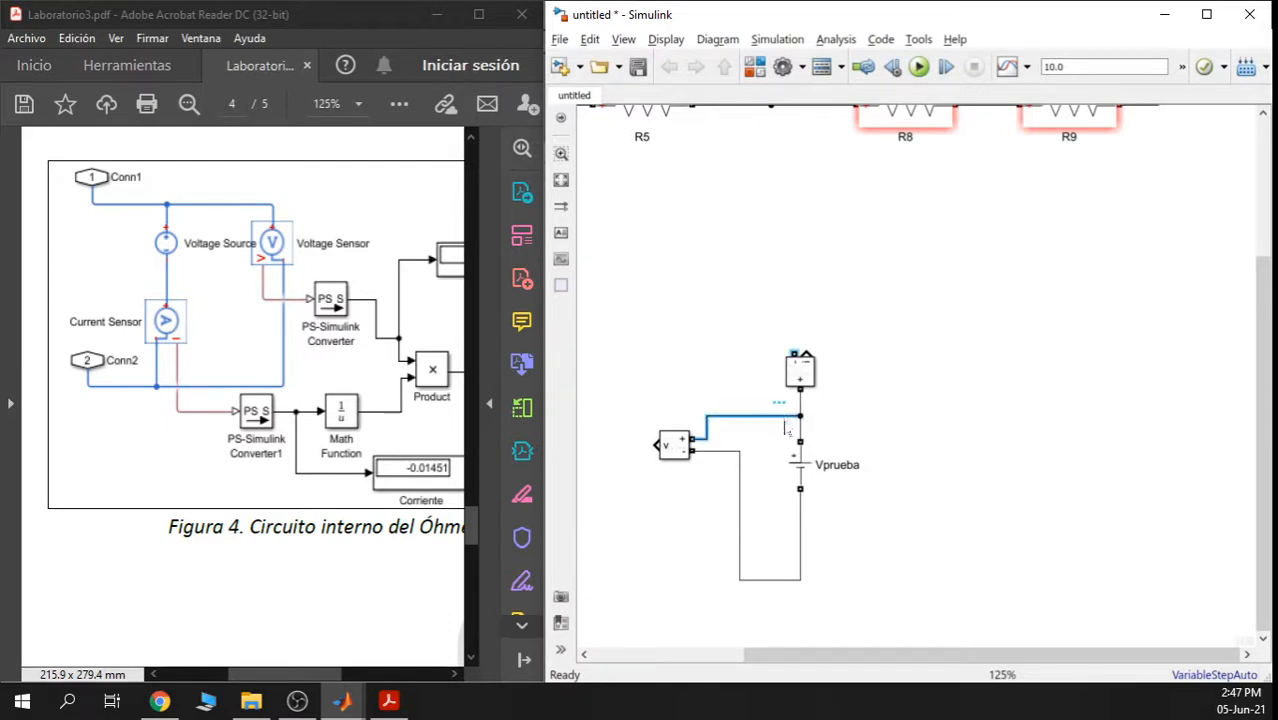
key("Delete")
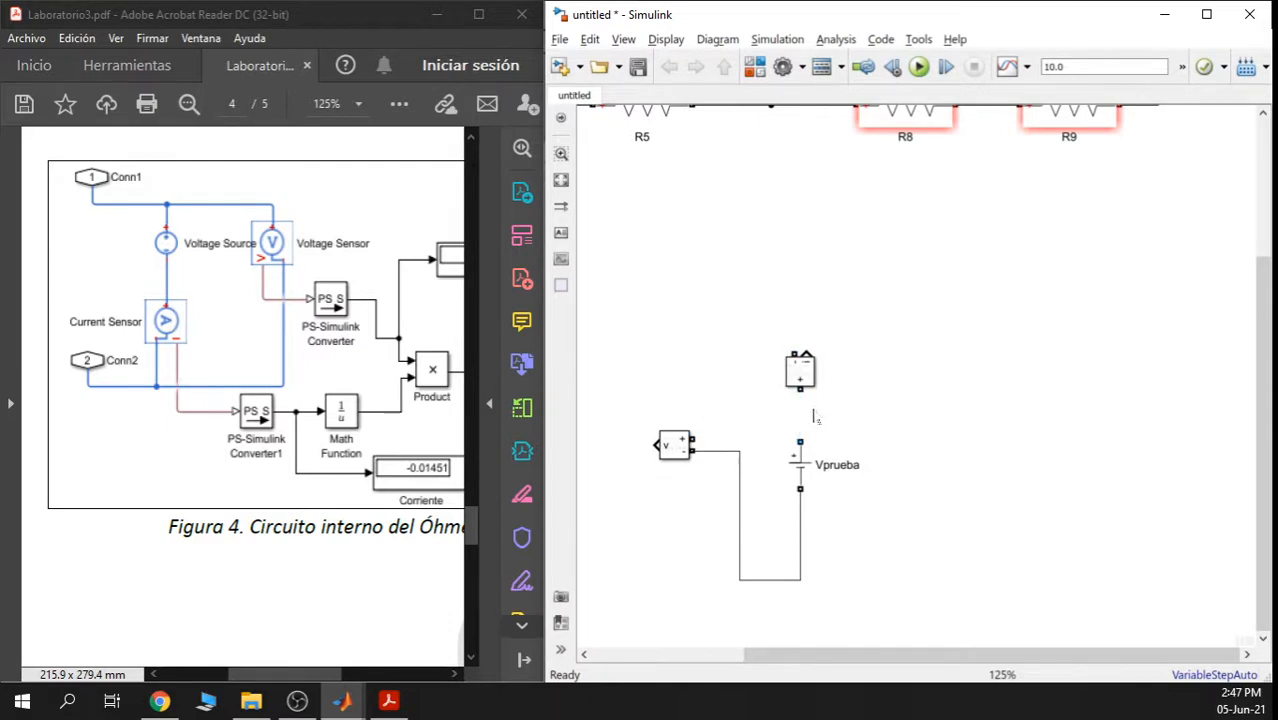
left_click_drag(801, 372, 676, 301)
Wire the voltmeter's + input to Vprueba's positive terminal, with the Current Measurement block in series above the source and no bypassing segment
left_click_drag(692, 437, 789, 286)
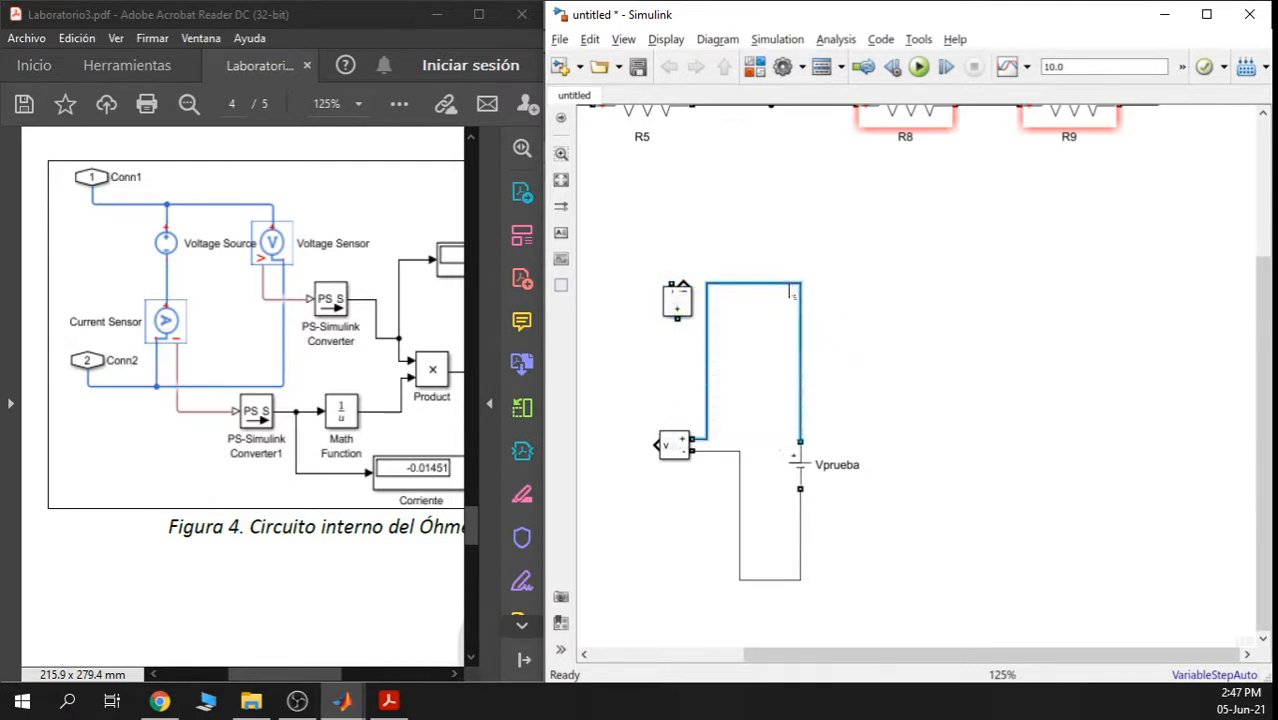
left_click_drag(677, 305, 800, 283)
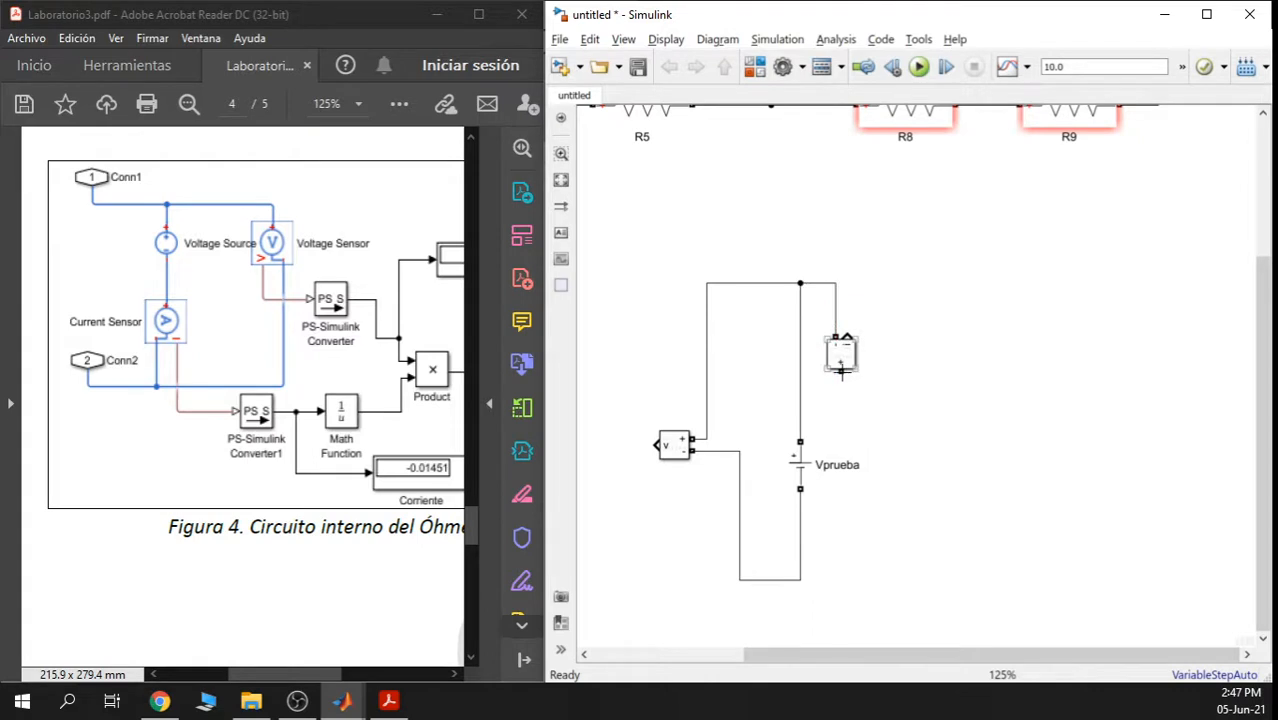
left_click_drag(841, 371, 800, 381)
left_click(803, 357)
key("Delete")
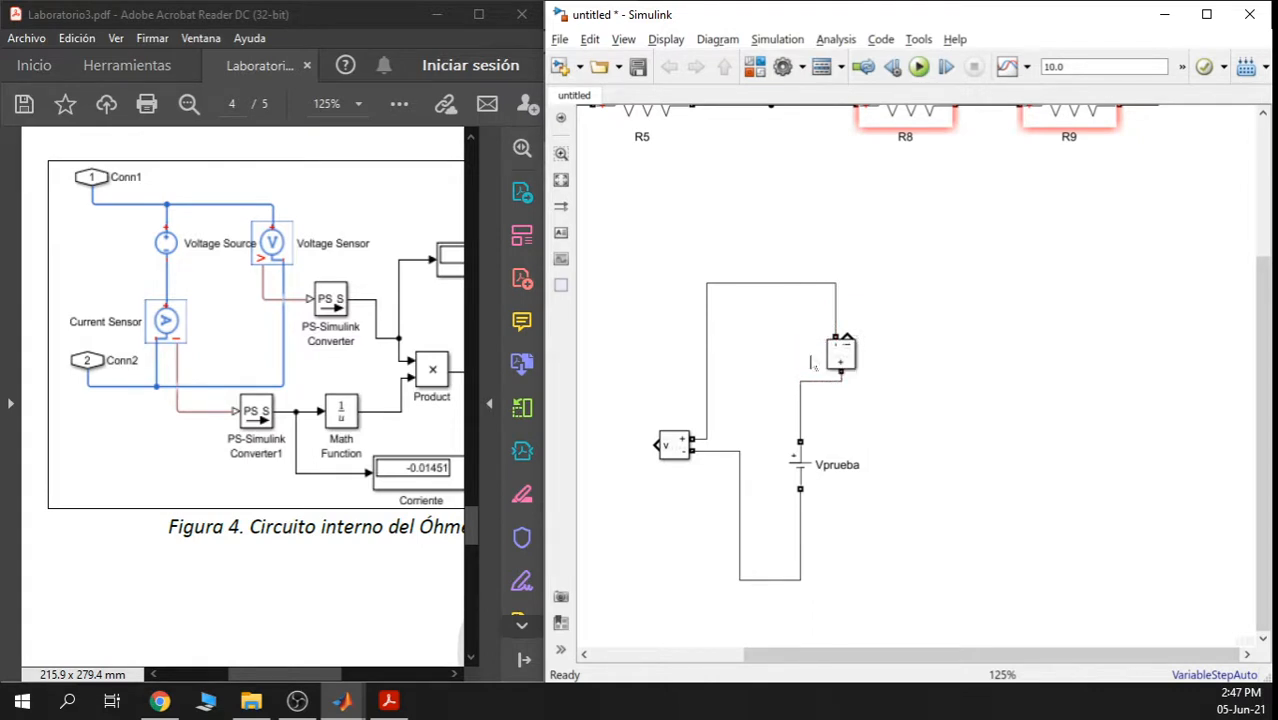
left_click_drag(841, 364, 800, 349)
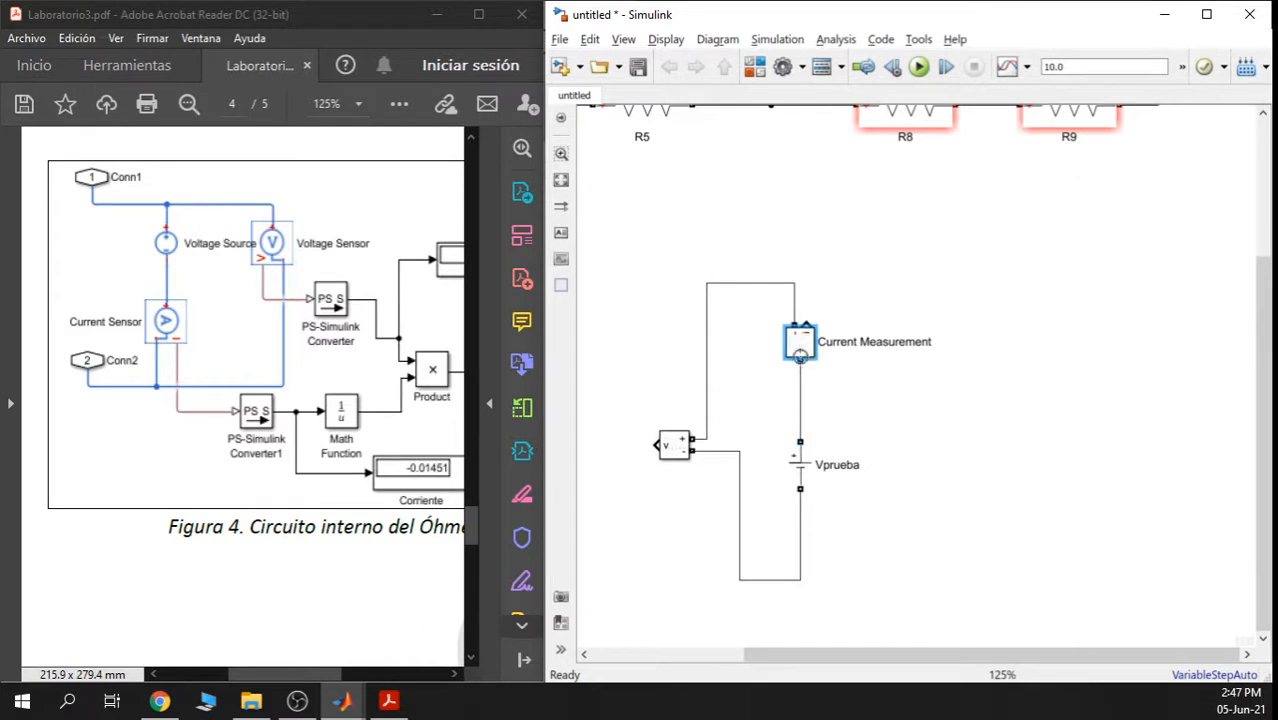
left_click(898, 395)
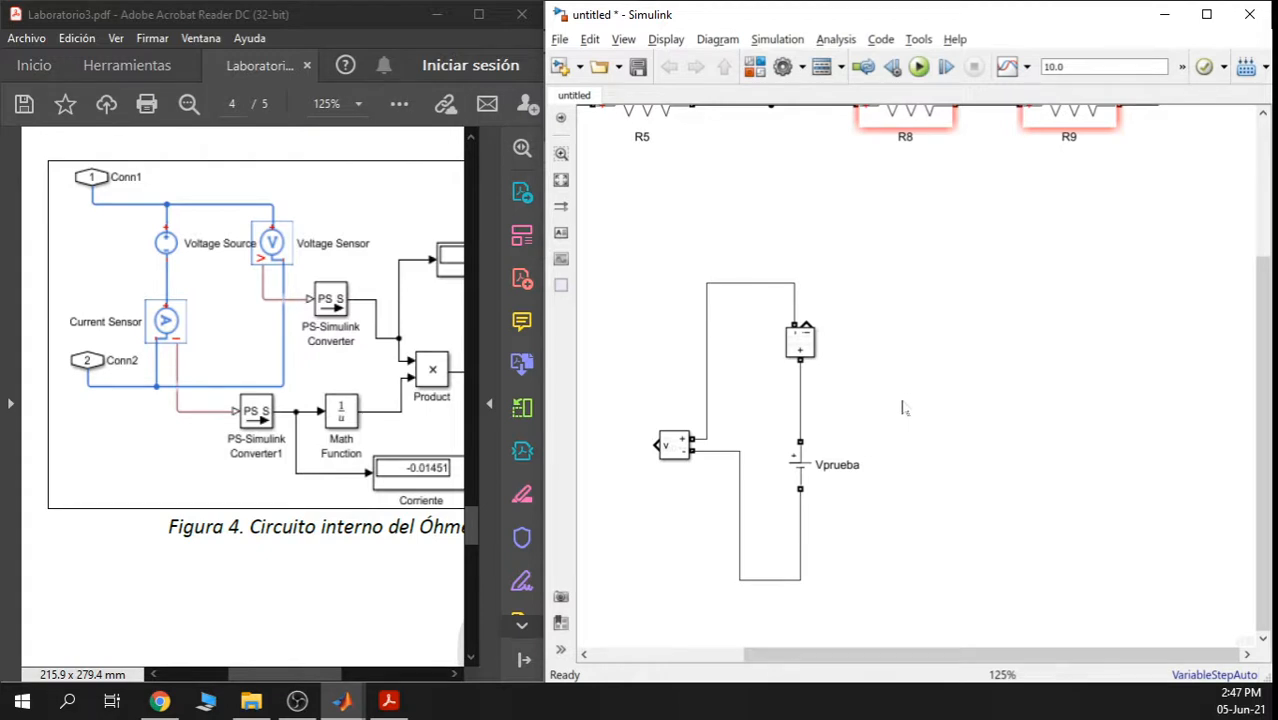
Add a Divide block from Simulink's Math Operations library to the right of the meter circuit
left_click(754, 66)
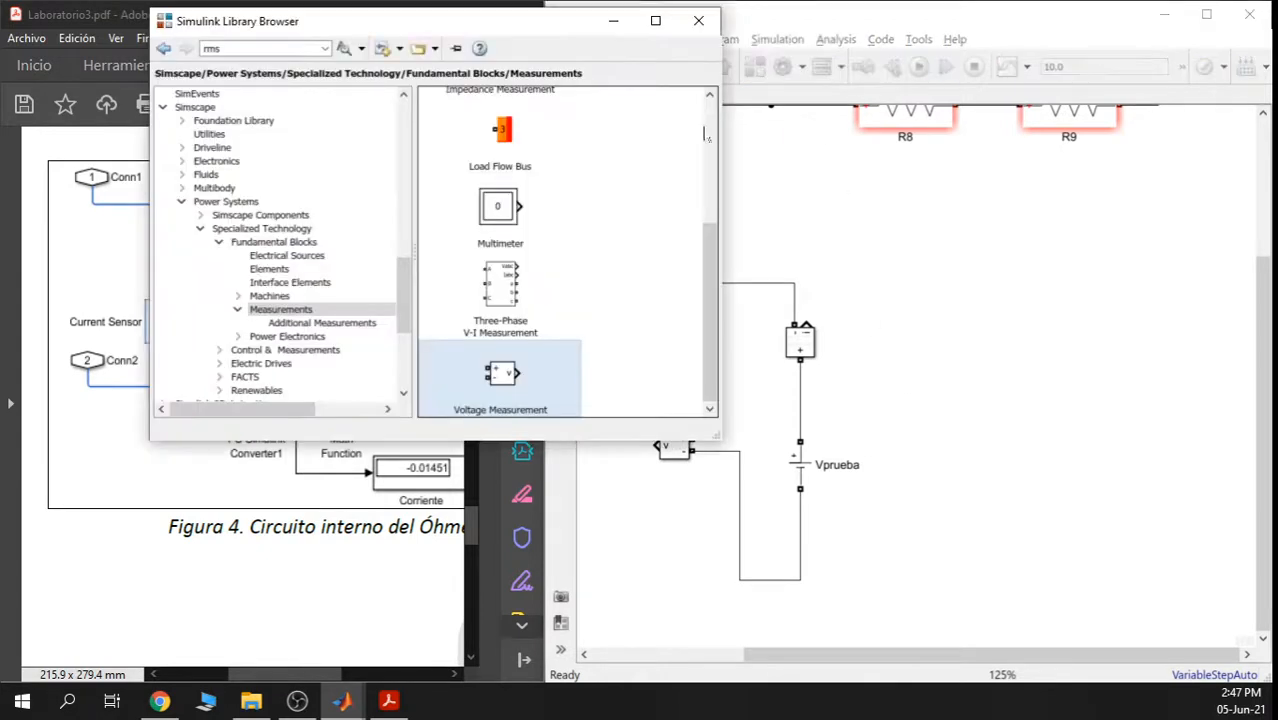
left_click_drag(405, 283, 410, 115)
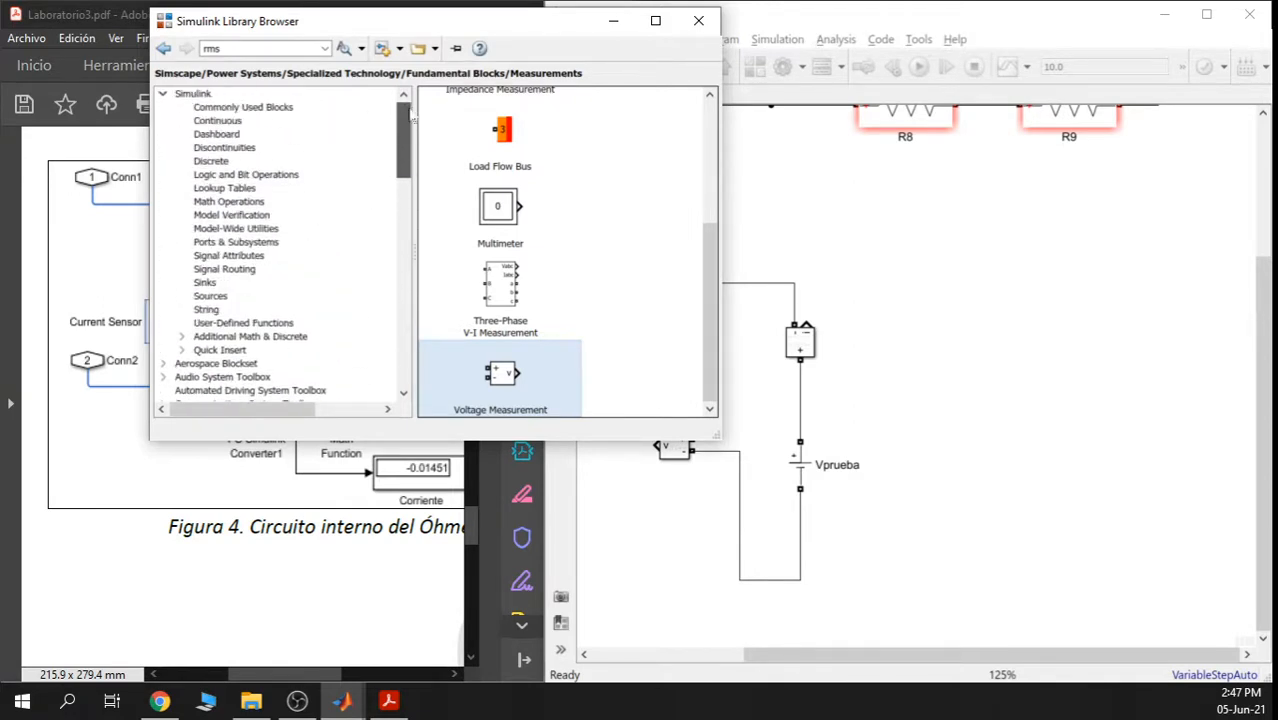
left_click(246, 93)
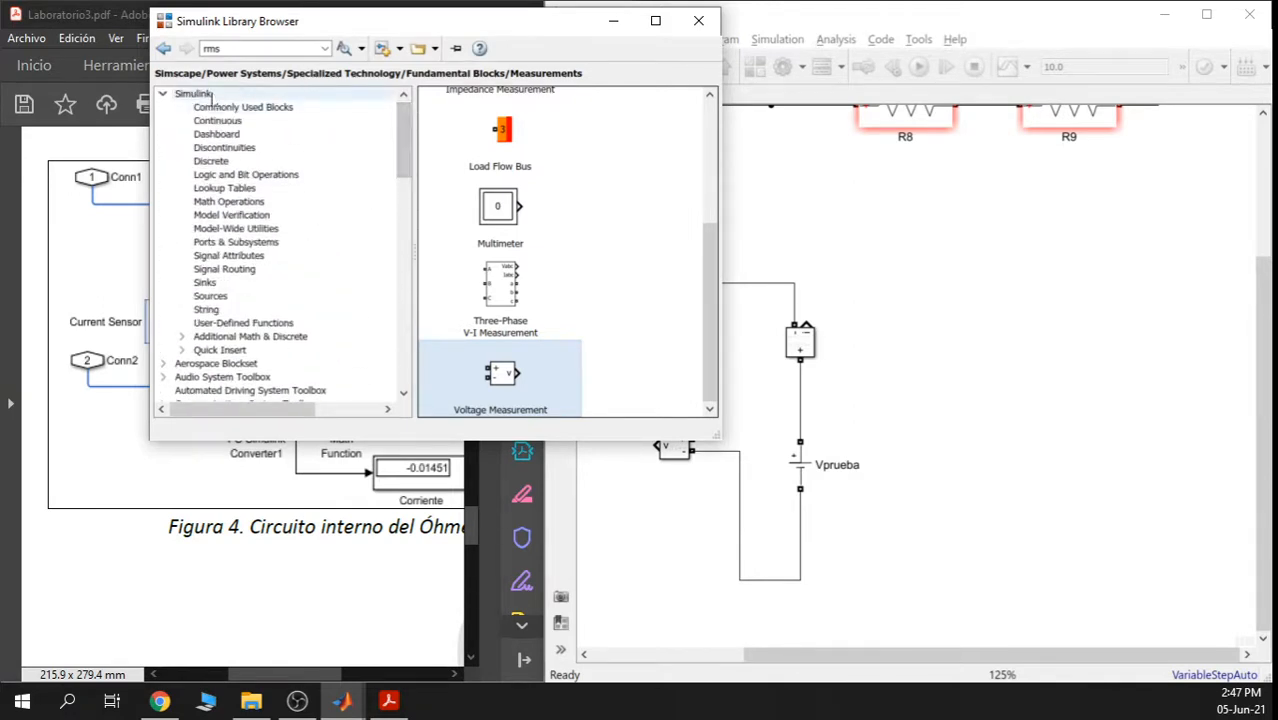
left_click(229, 201)
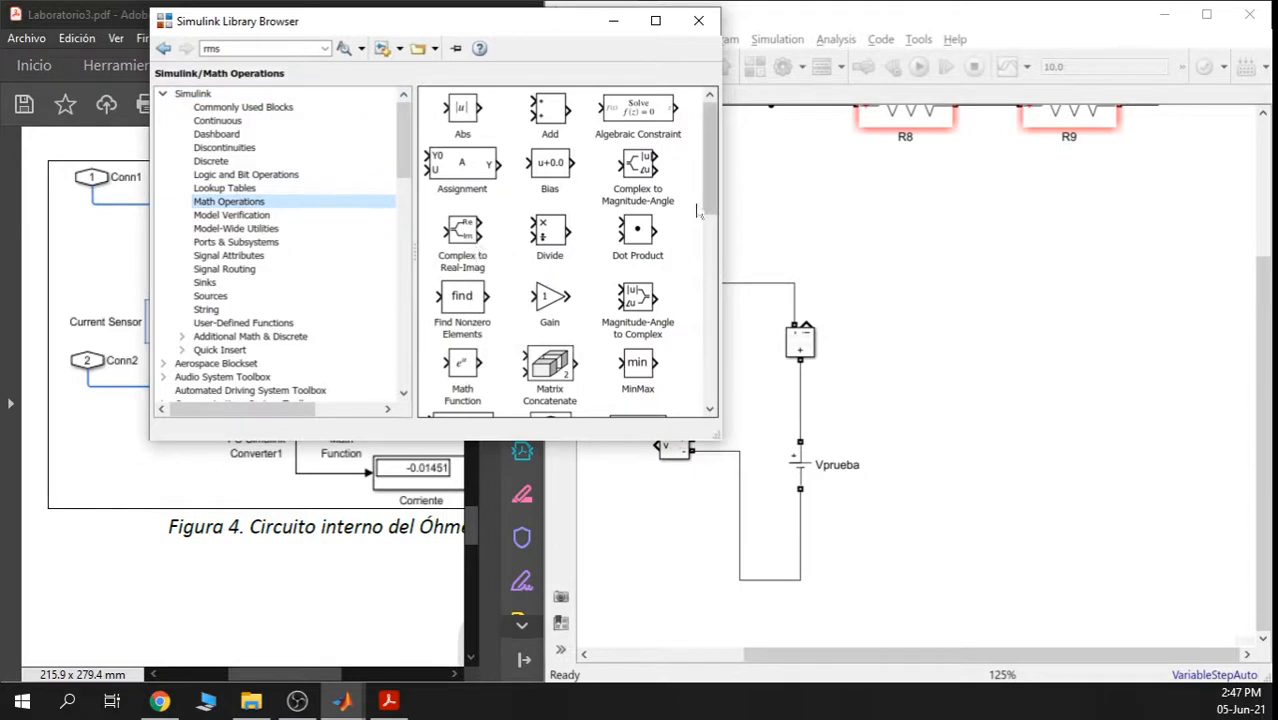
scroll(705, 200, "down", 3)
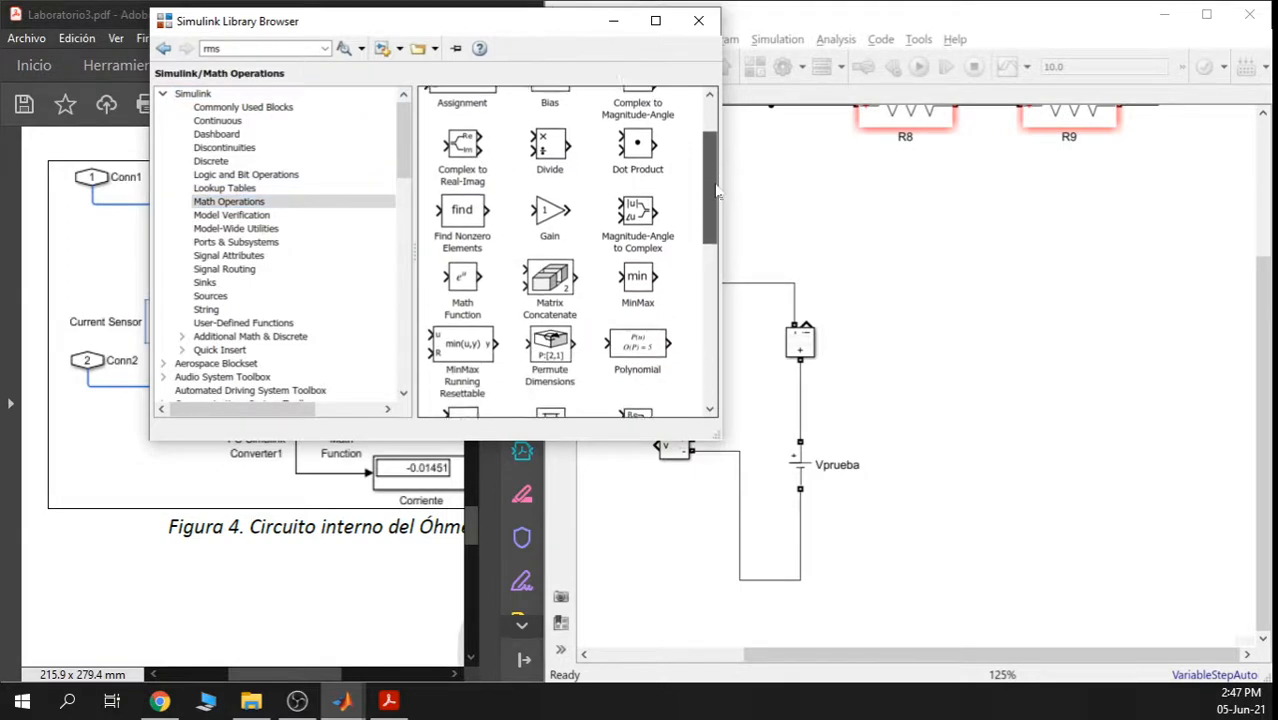
left_click_drag(716, 190, 724, 131)
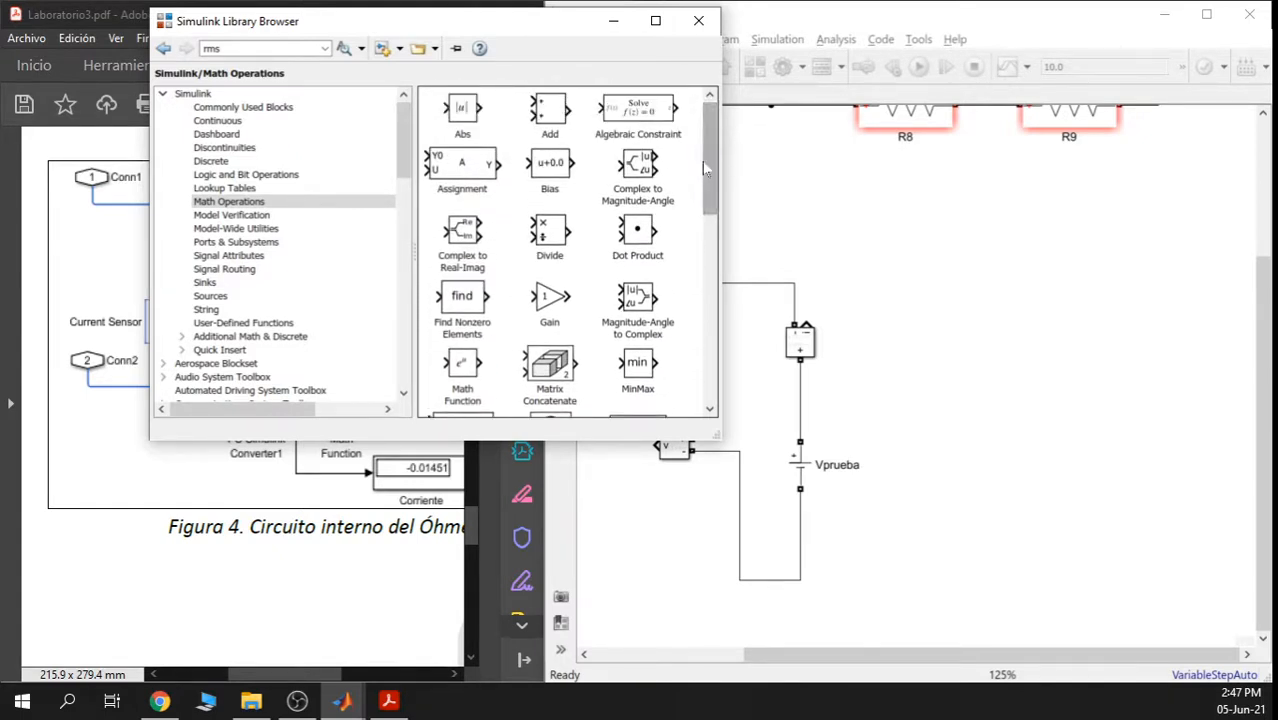
left_click_drag(545, 237, 958, 347)
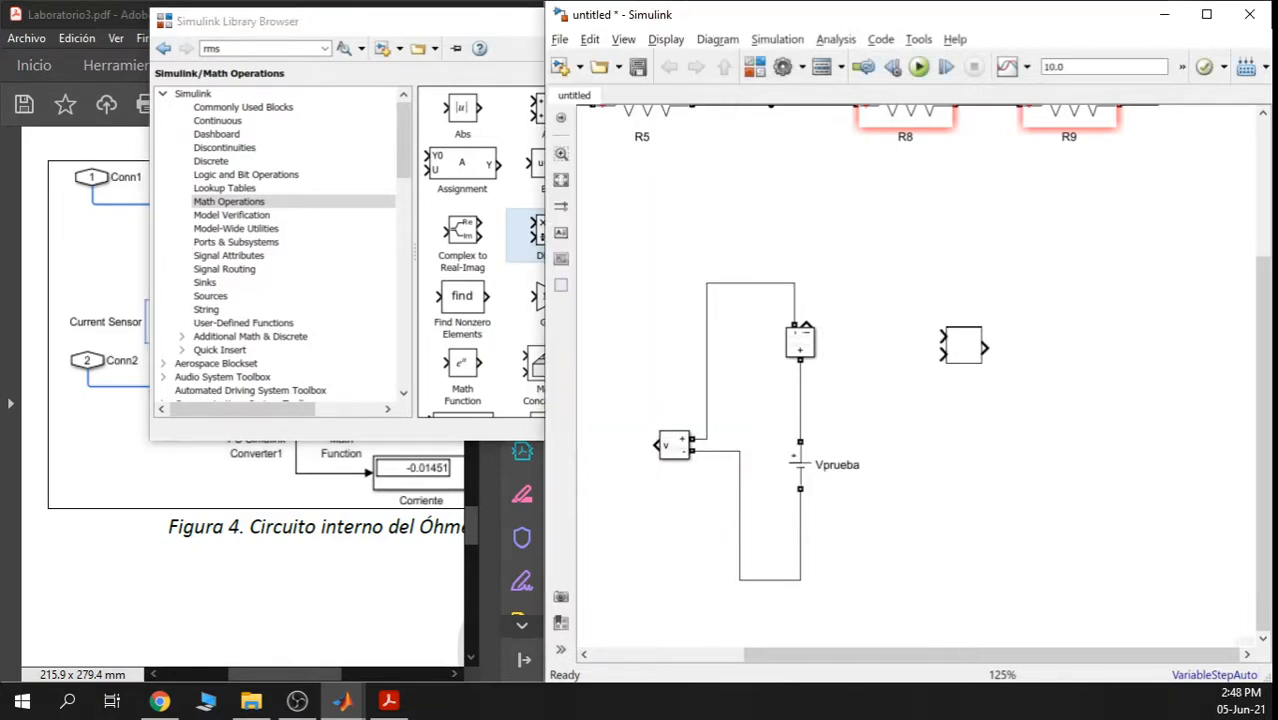
left_click(961, 461)
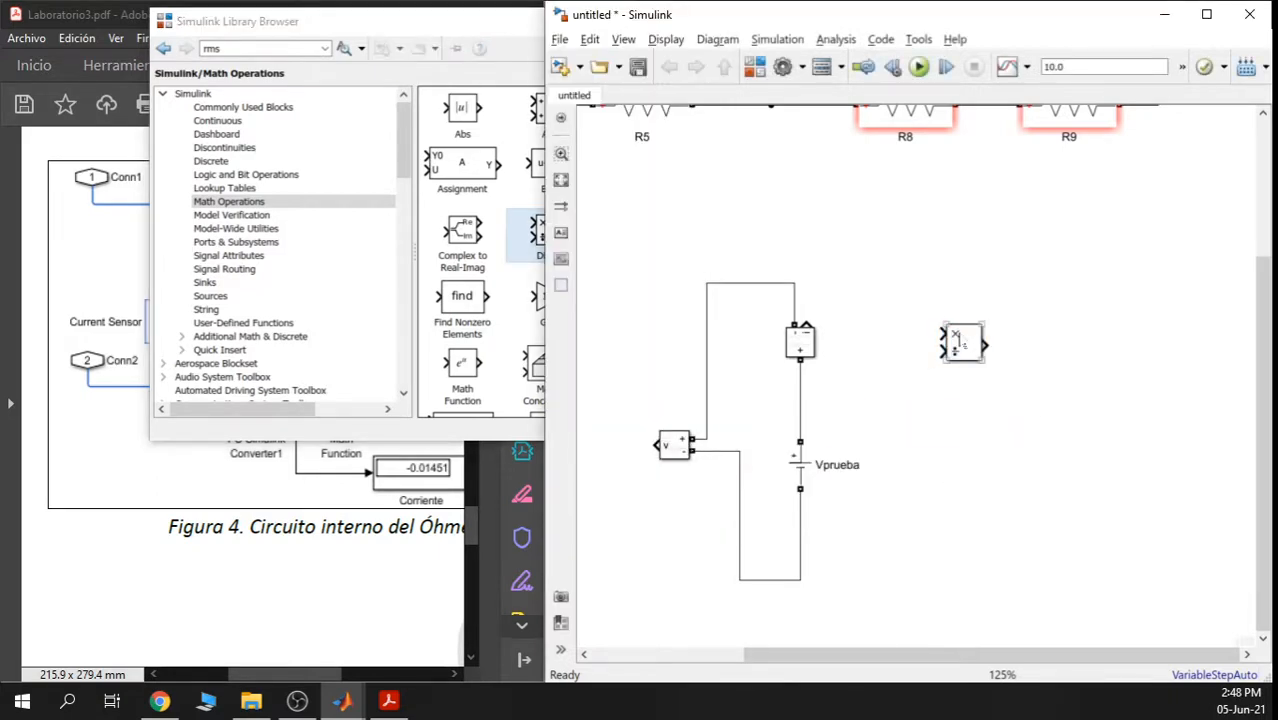
Set the Divide block's number of inputs to / with element-wise multiplication, making it a single-input reciprocal
double_click(960, 342)
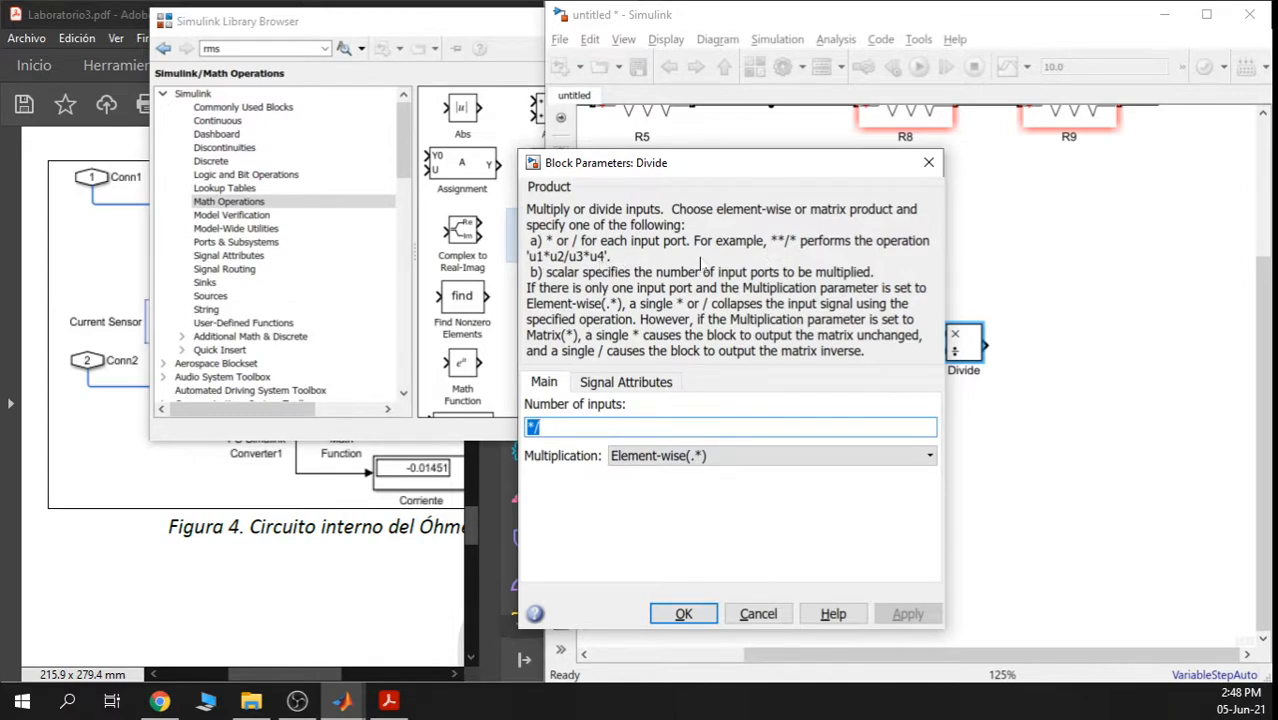
left_click(771, 456)
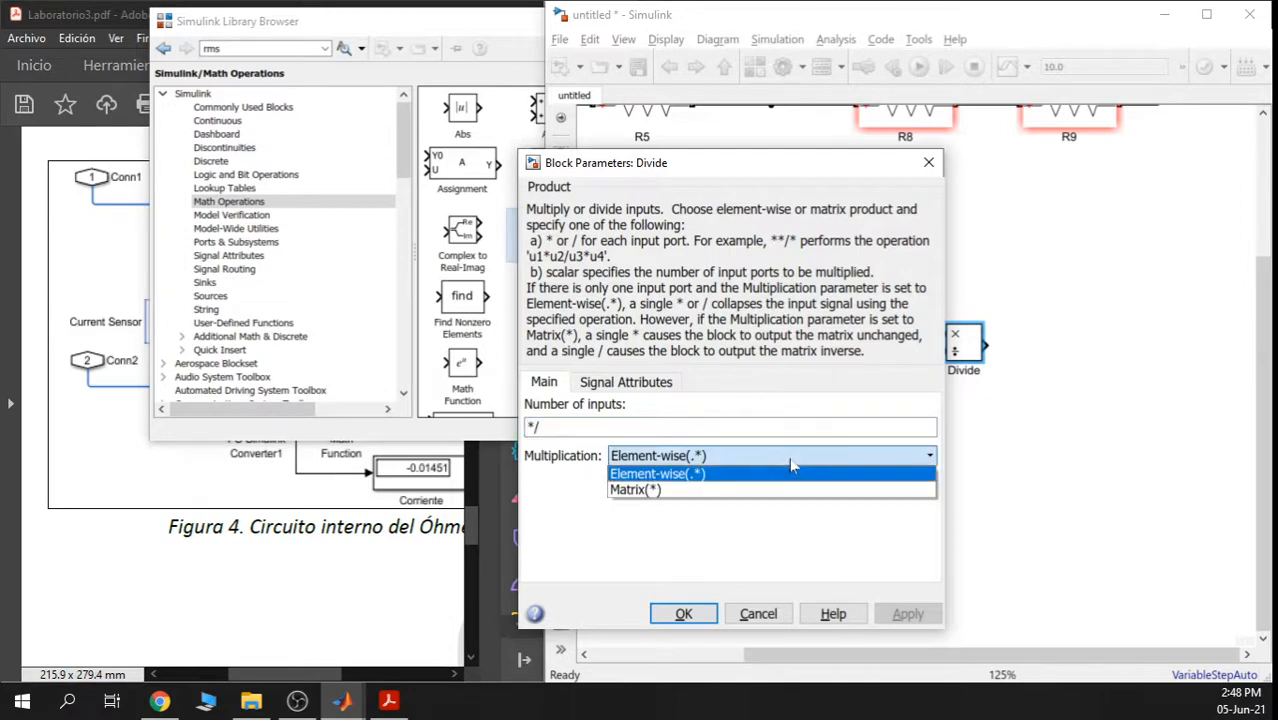
left_click(771, 462)
key("shift+Tab")
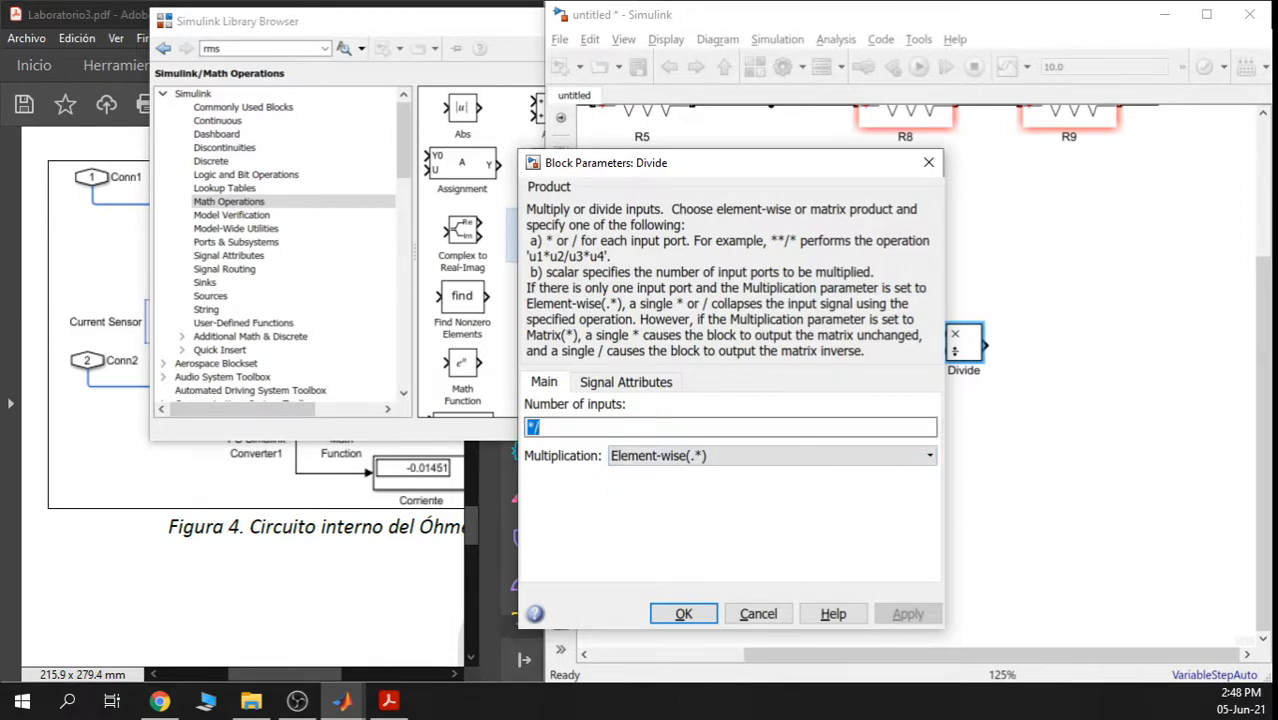
left_click(541, 427)
key("BackSpace")
left_click(915, 610)
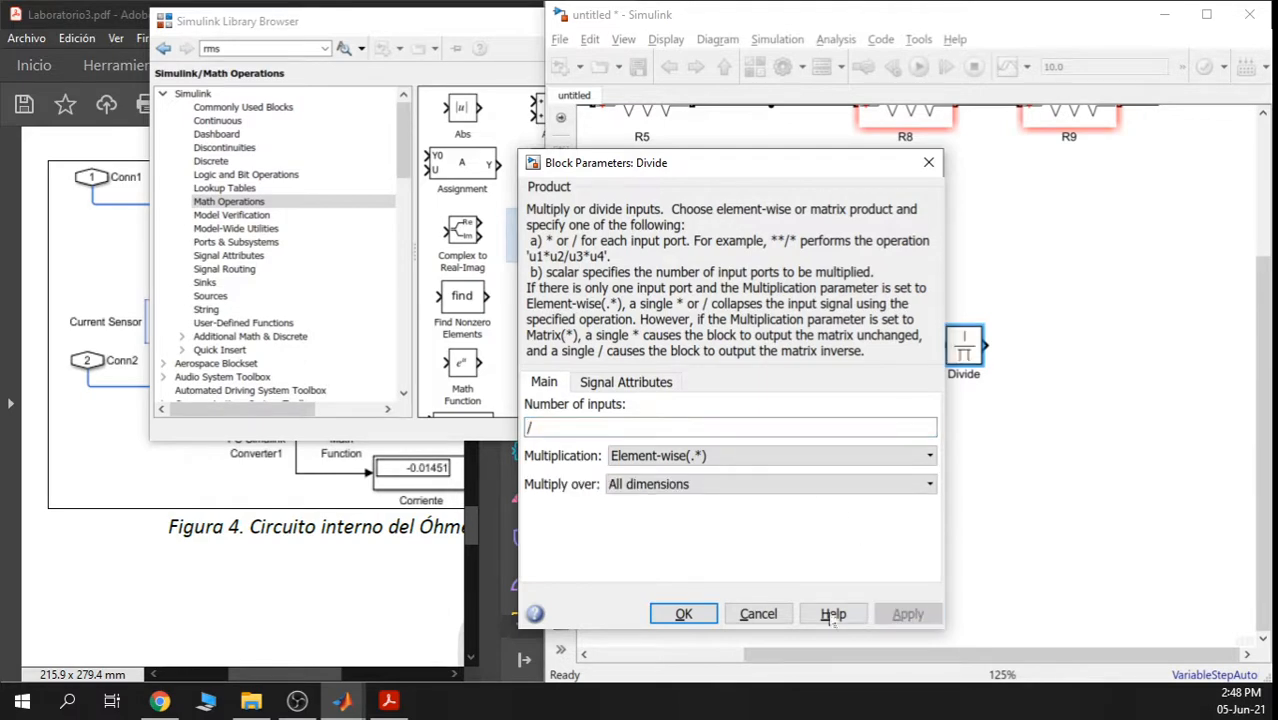
left_click(684, 614)
Move the Divide block slightly lower and farther right of the meter circuit
left_click(966, 350)
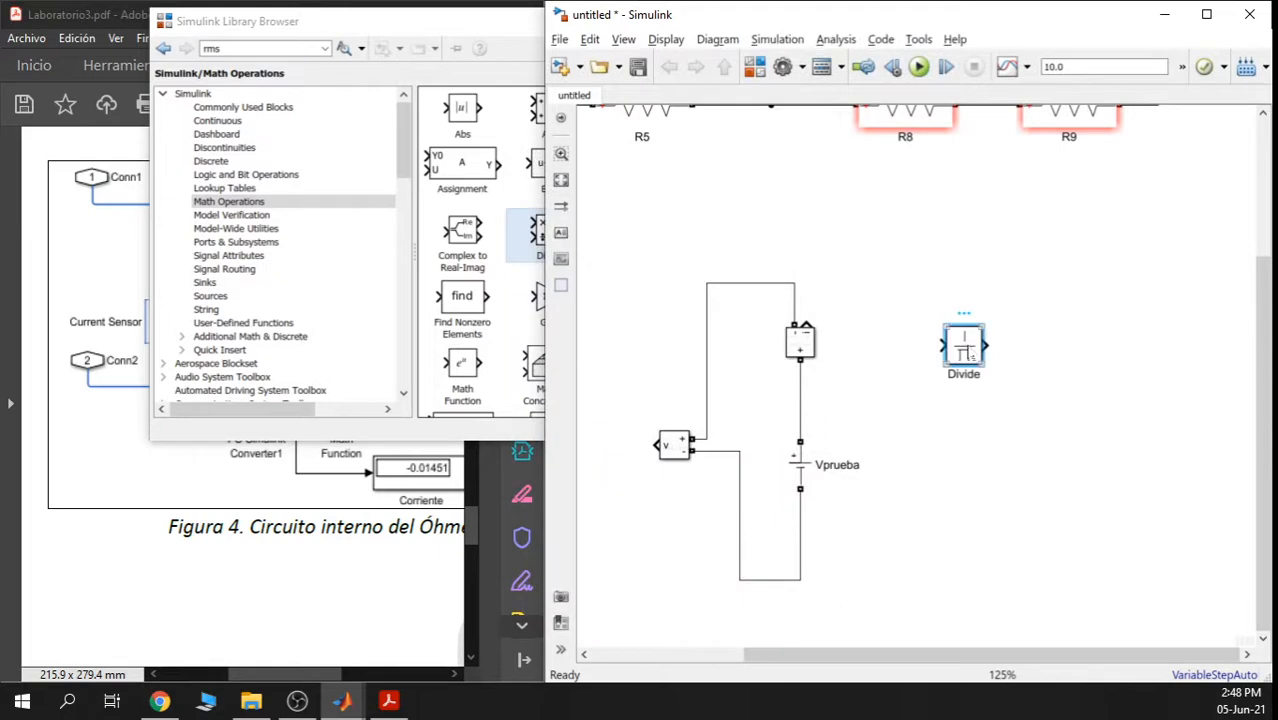
left_click(928, 428)
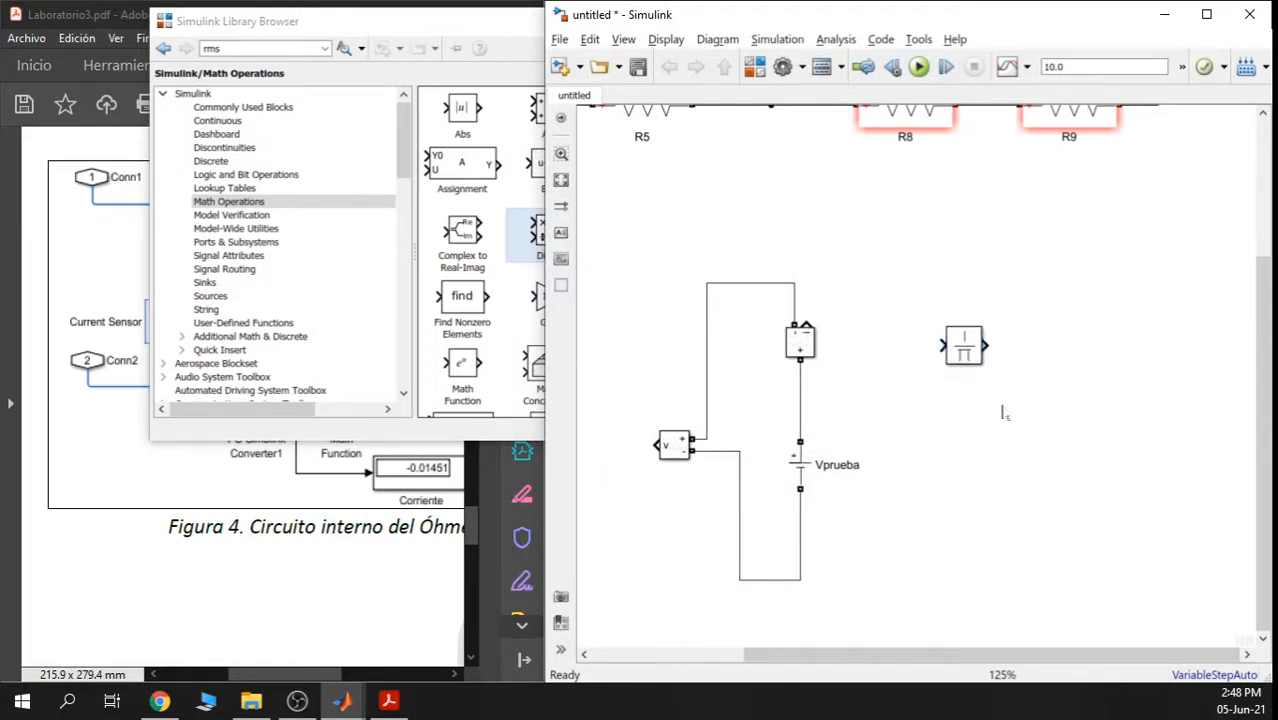
left_click_drag(966, 350, 1019, 384)
left_click(800, 465)
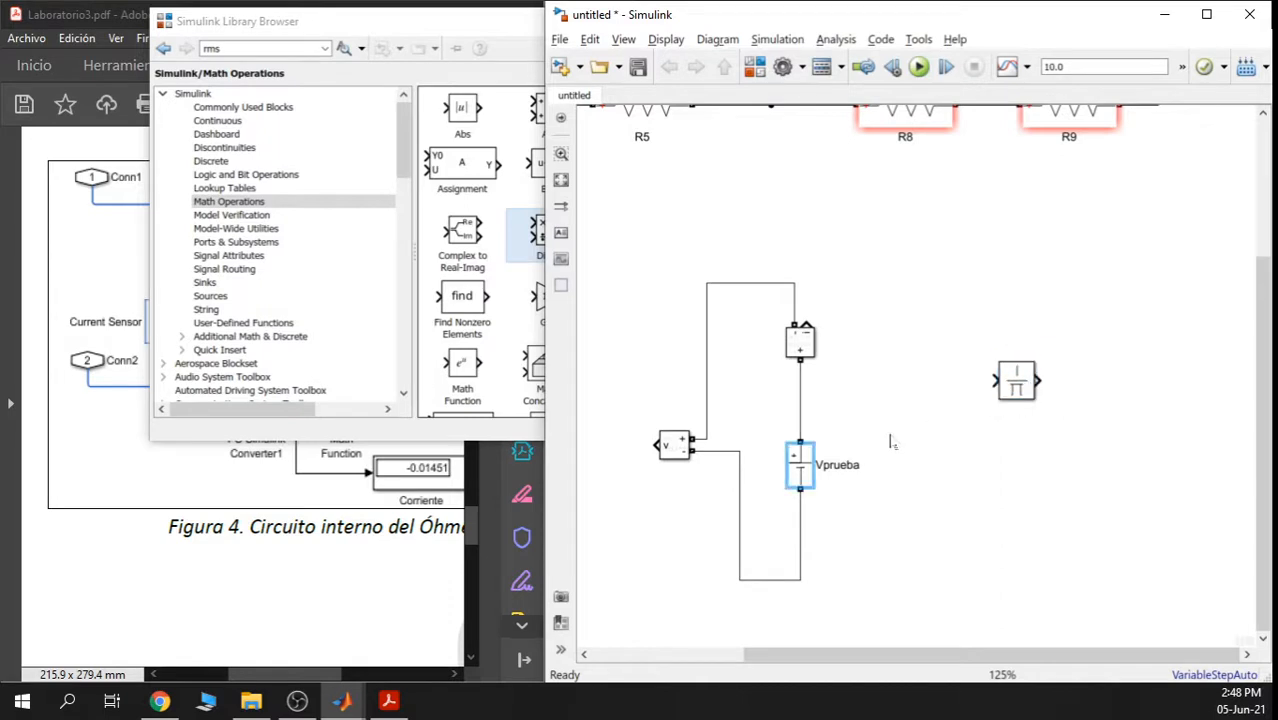
left_click(890, 441)
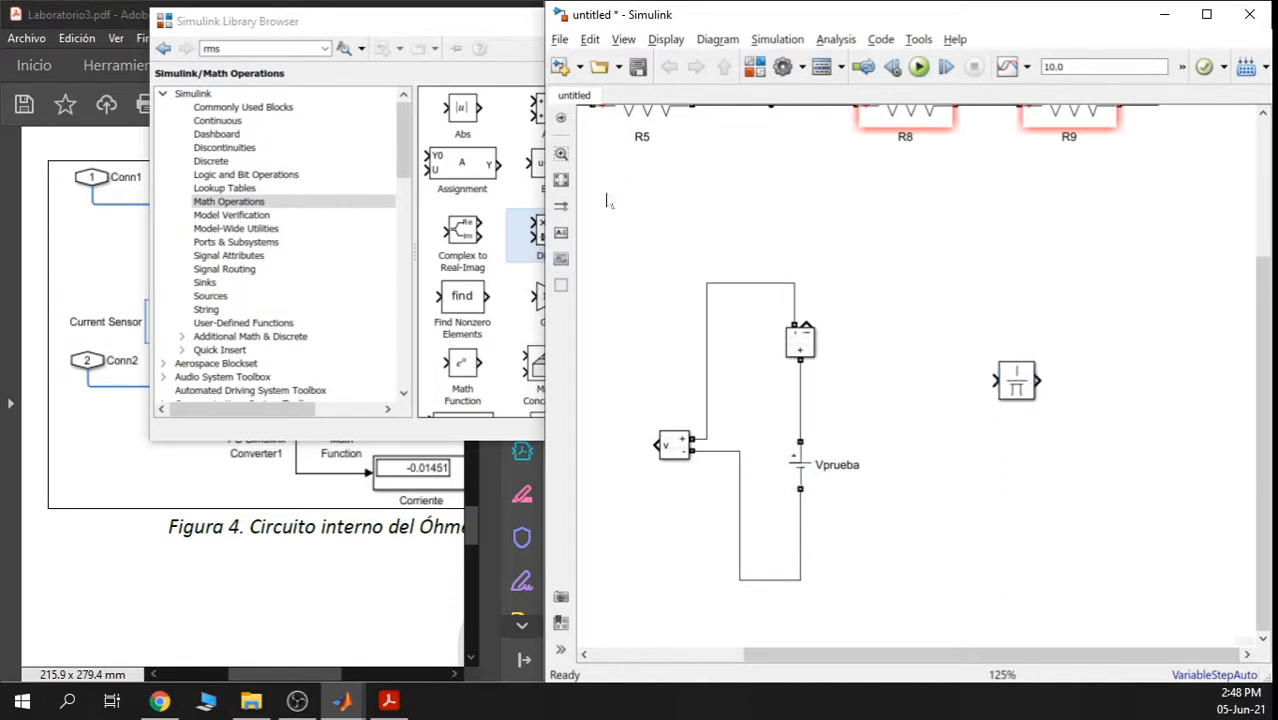
Place a copy of resistor R5 to the right of the meter circuit, moving the Divide block farther right to make room
scroll(693, 202, "down", 2)
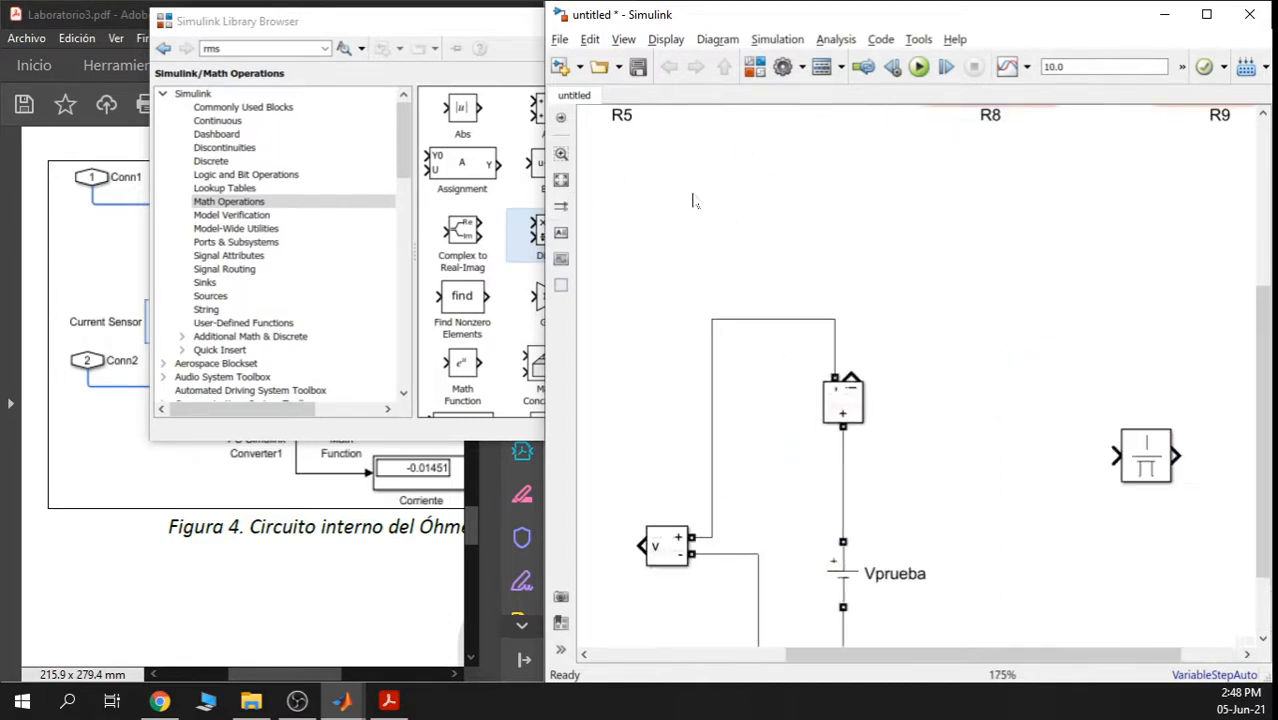
left_click(659, 141)
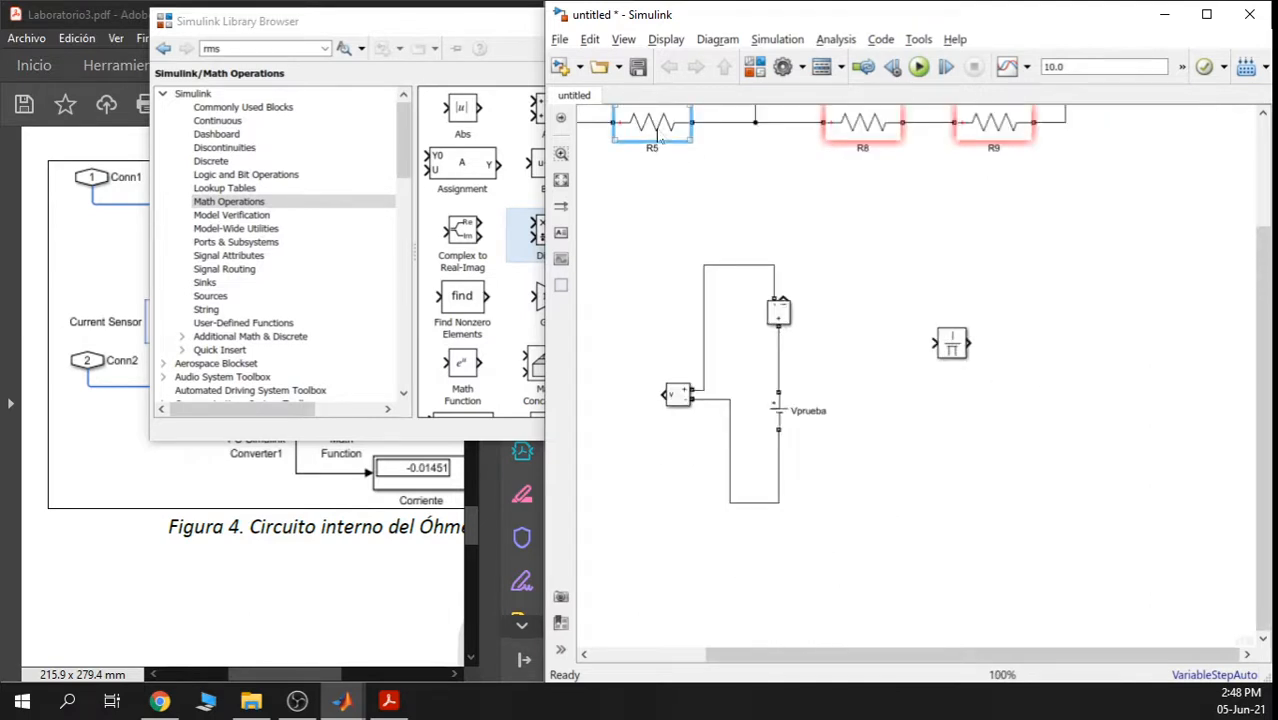
left_click(858, 393)
key("ctrl+v")
left_click_drag(890, 408, 1114, 359)
left_click_drag(898, 368, 959, 364)
Set the copied resistor's resistance to 10 ohms
double_click(958, 368)
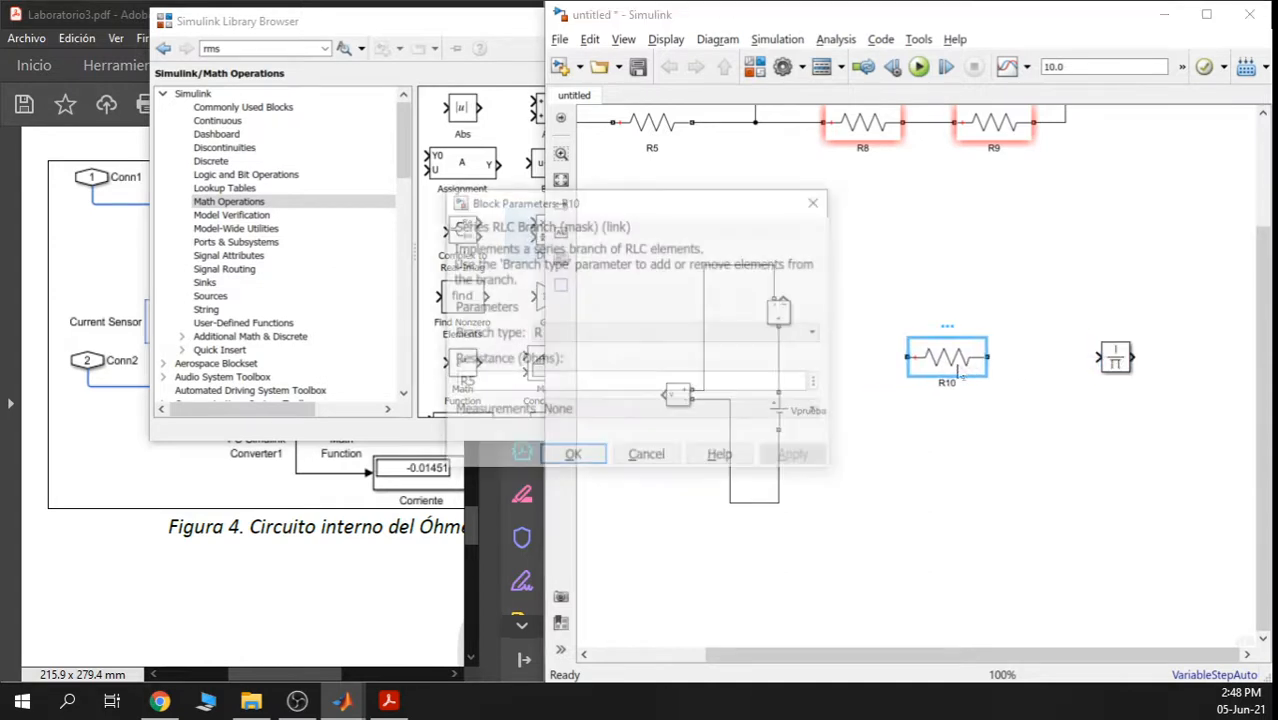
type("10")
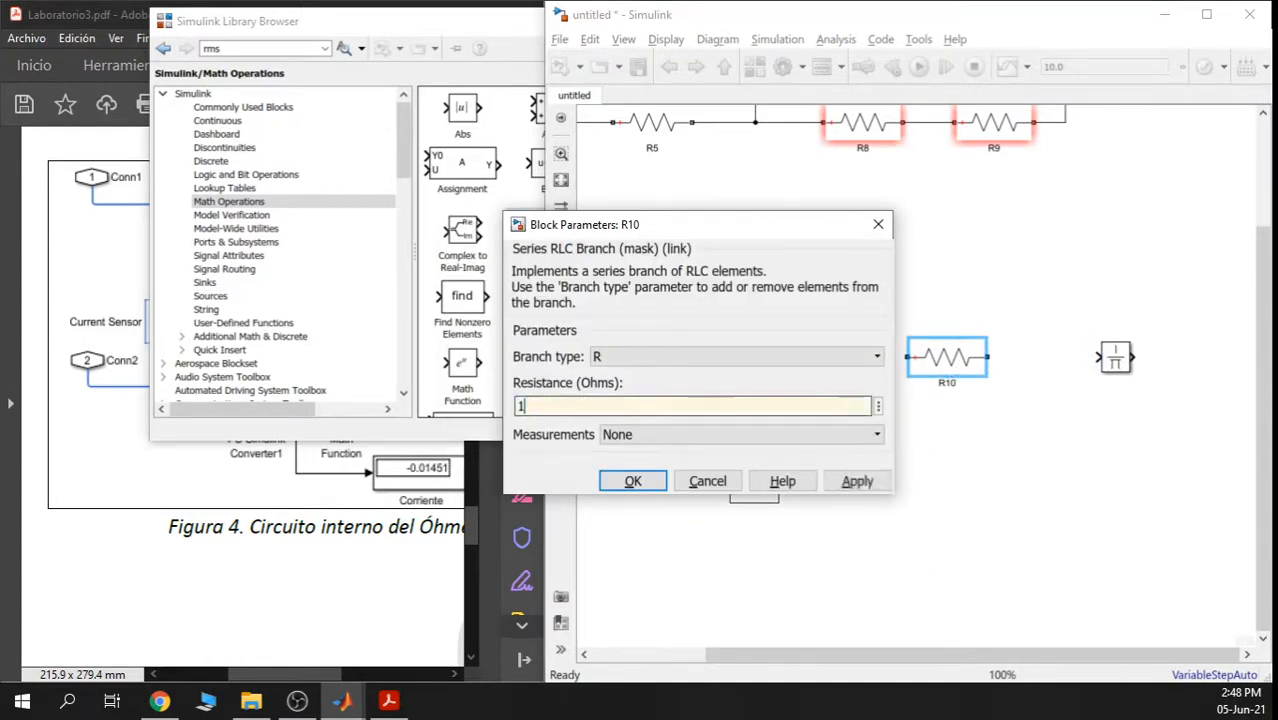
left_click(636, 481)
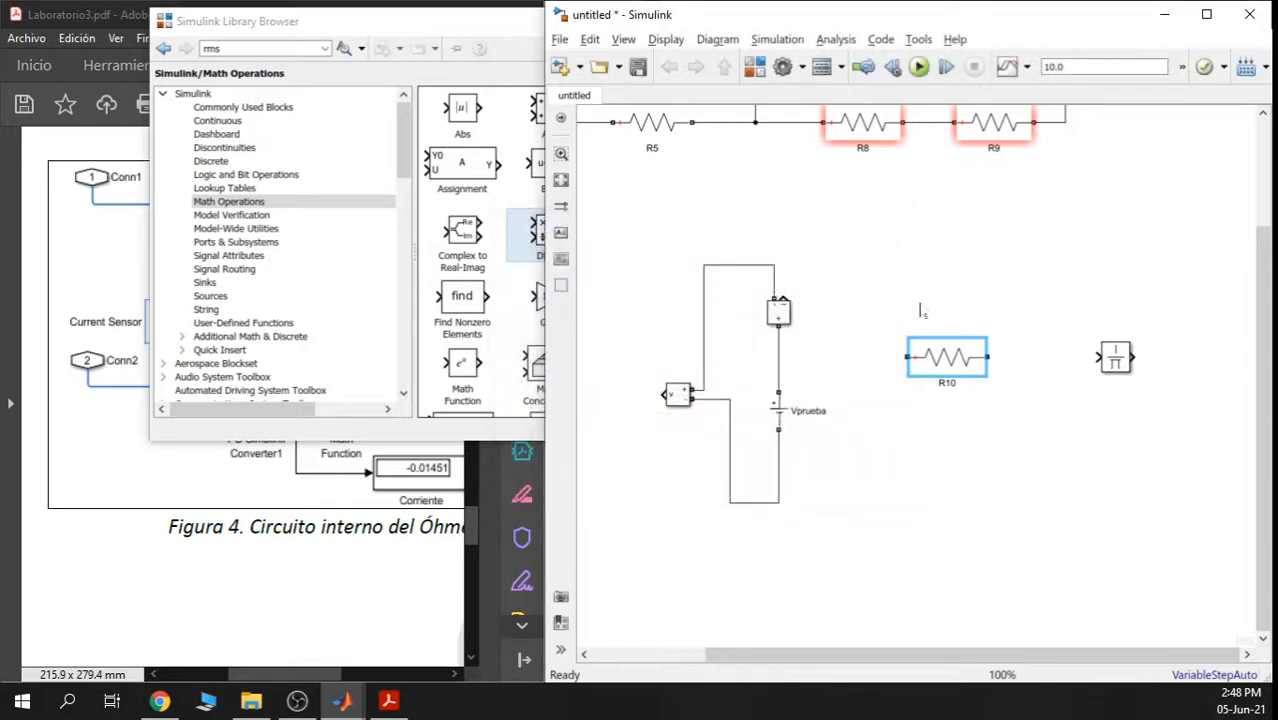
Rotate the 10-ohm resistor vertical and wire it across the meter circuit's upper and lower rails, shifting the Voltage Measurement block and its negative wire outward
key("ctrl+r")
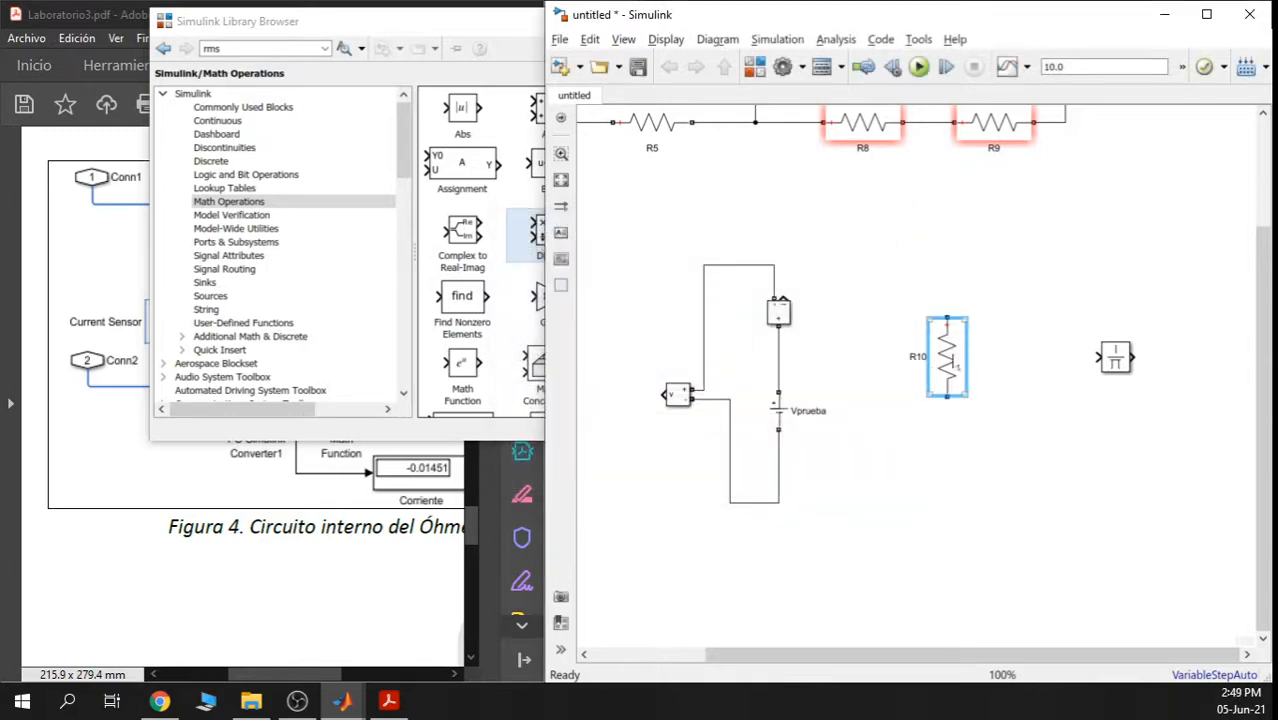
mouse_move(947, 330)
left_mouse_down()
mouse_move(915, 385)
mouse_move(940, 368)
mouse_move(879, 265)
mouse_move(774, 265)
left_mouse_up()
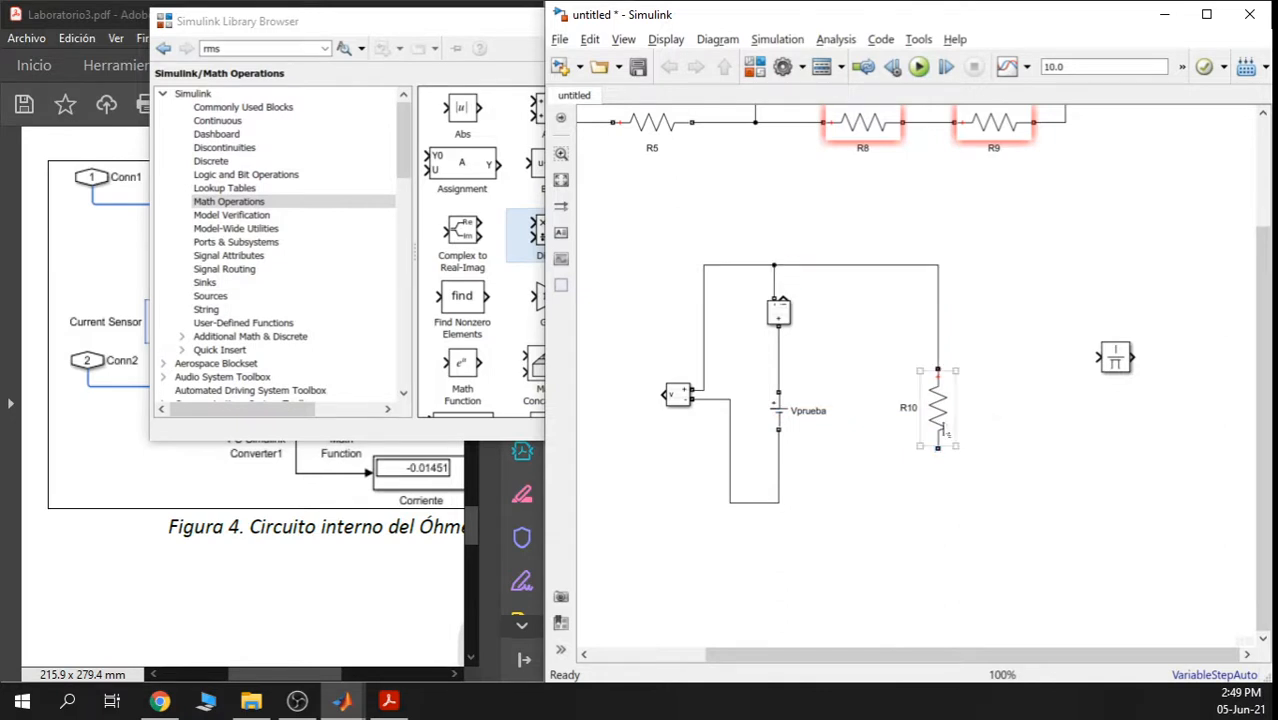
left_click(938, 427)
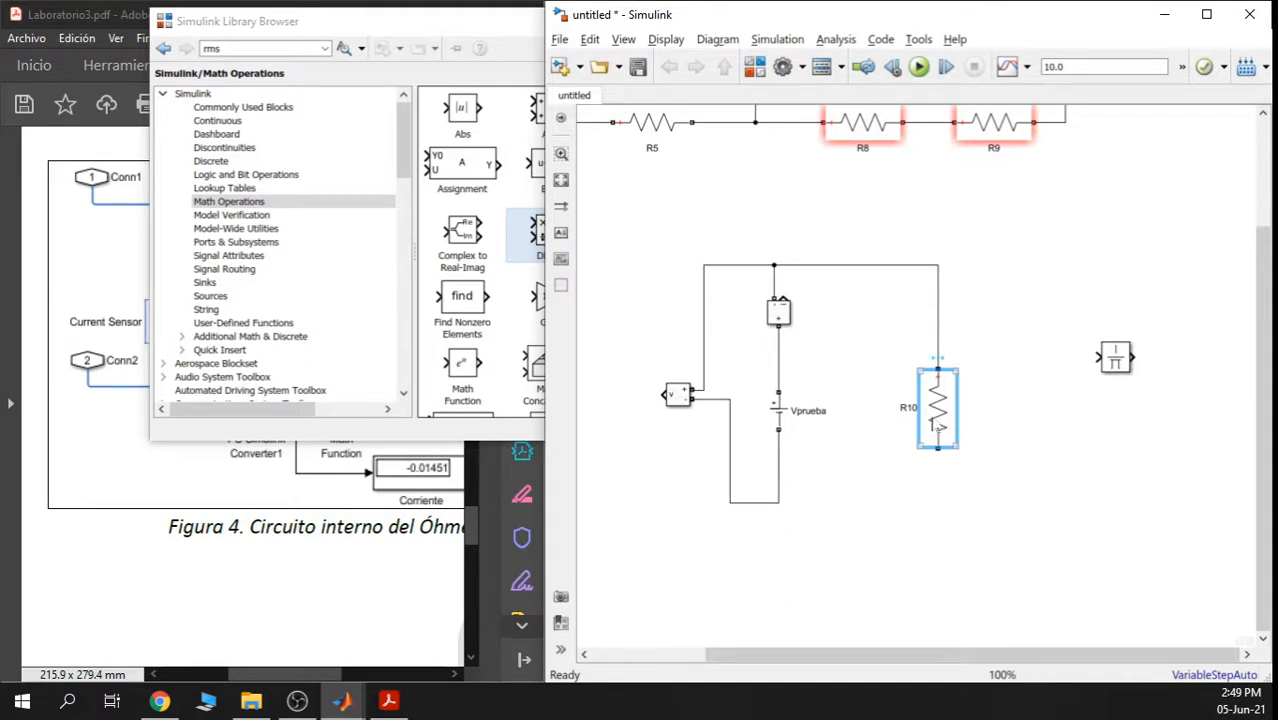
left_click_drag(676, 396, 648, 397)
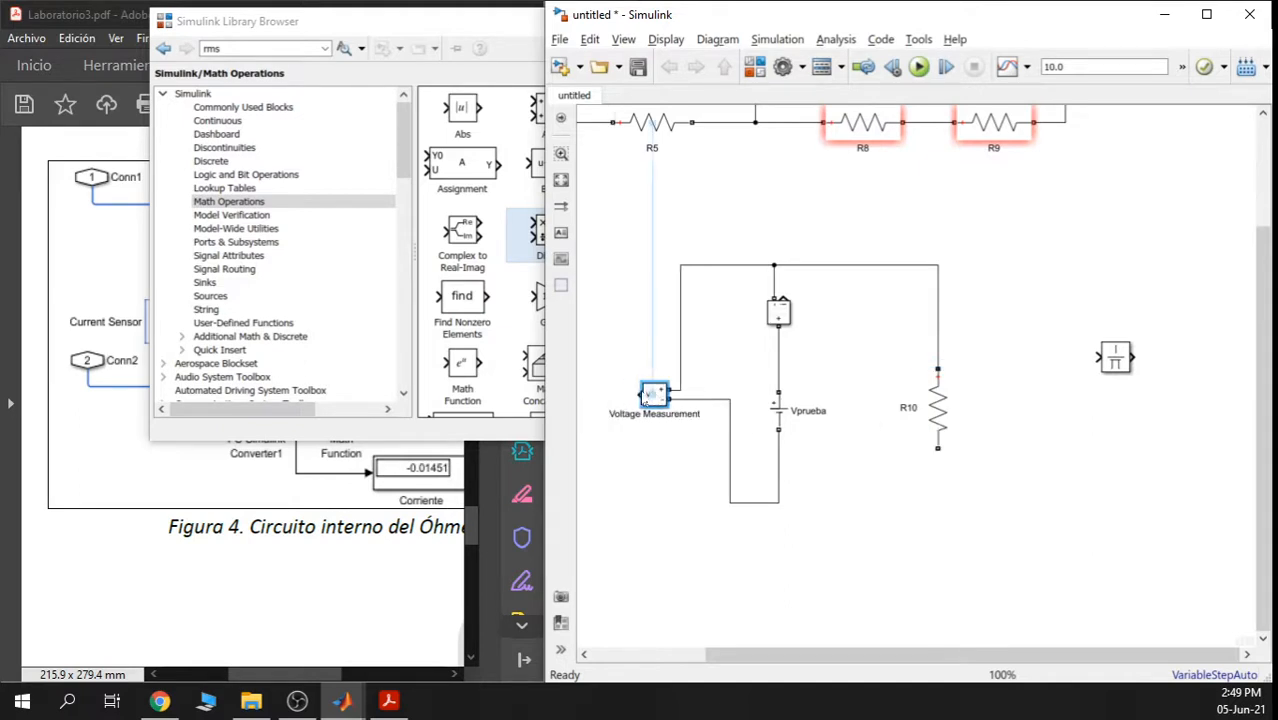
left_click_drag(729, 436, 678, 431)
left_click_drag(937, 449, 782, 503)
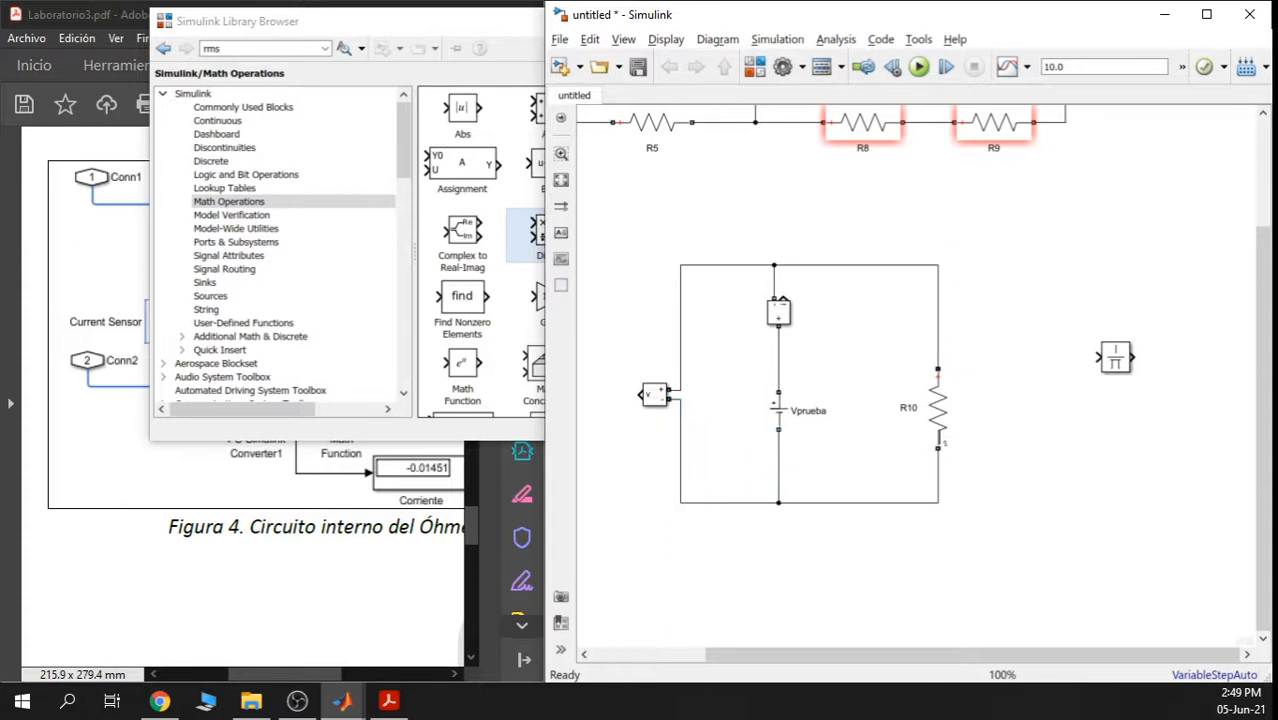
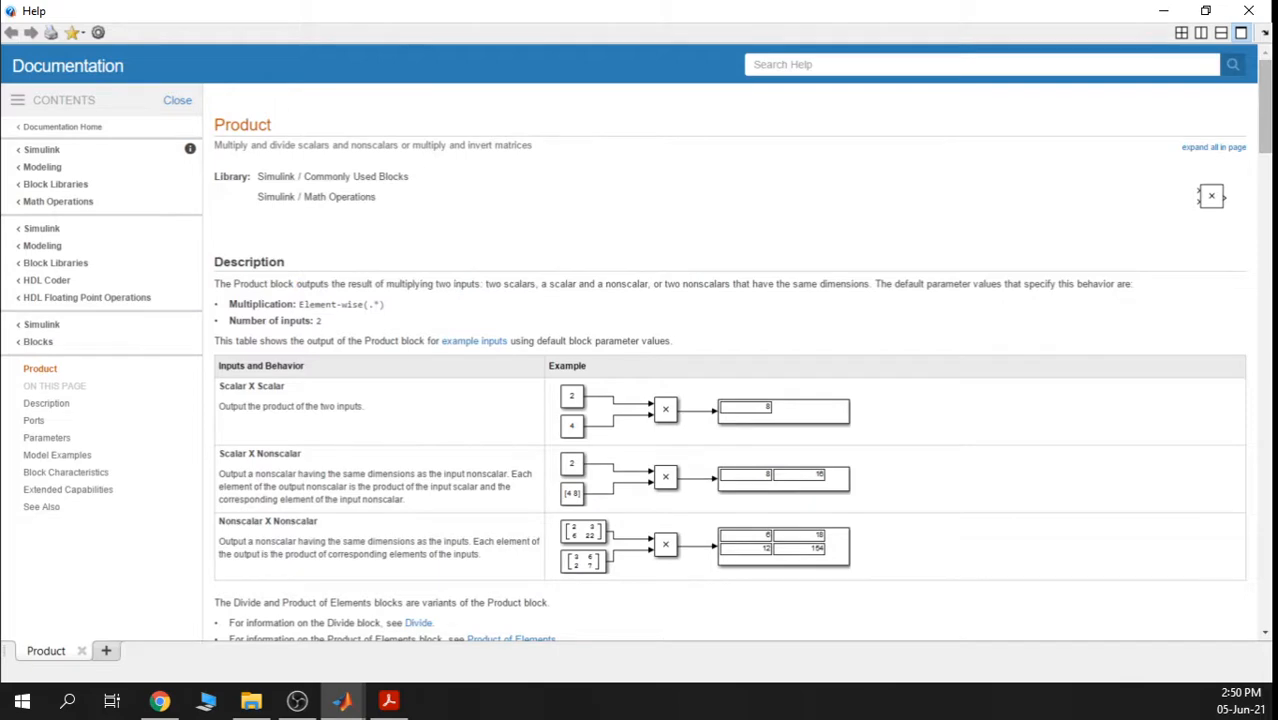
Examine the Product block documentation for how the Number of inputs parameter defines multiplication and division in element-wise mode
scroll(479, 519, "down", 5)
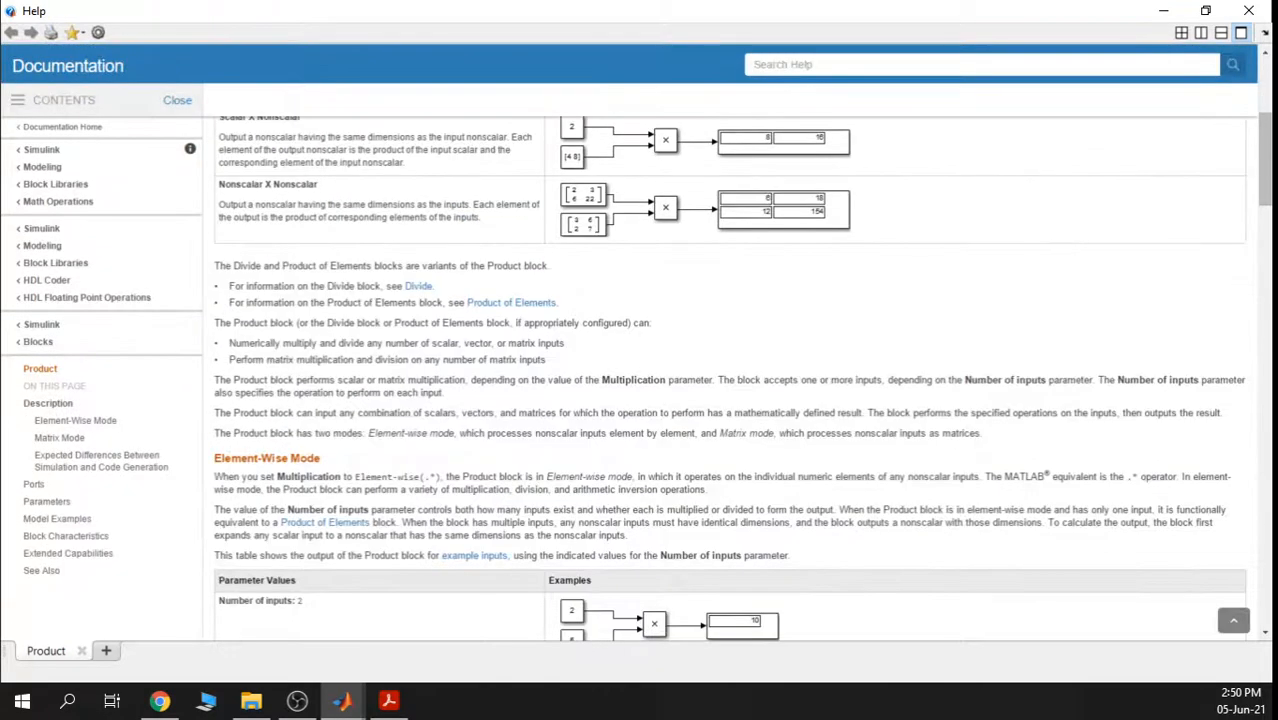
scroll(508, 525, "down", 1)
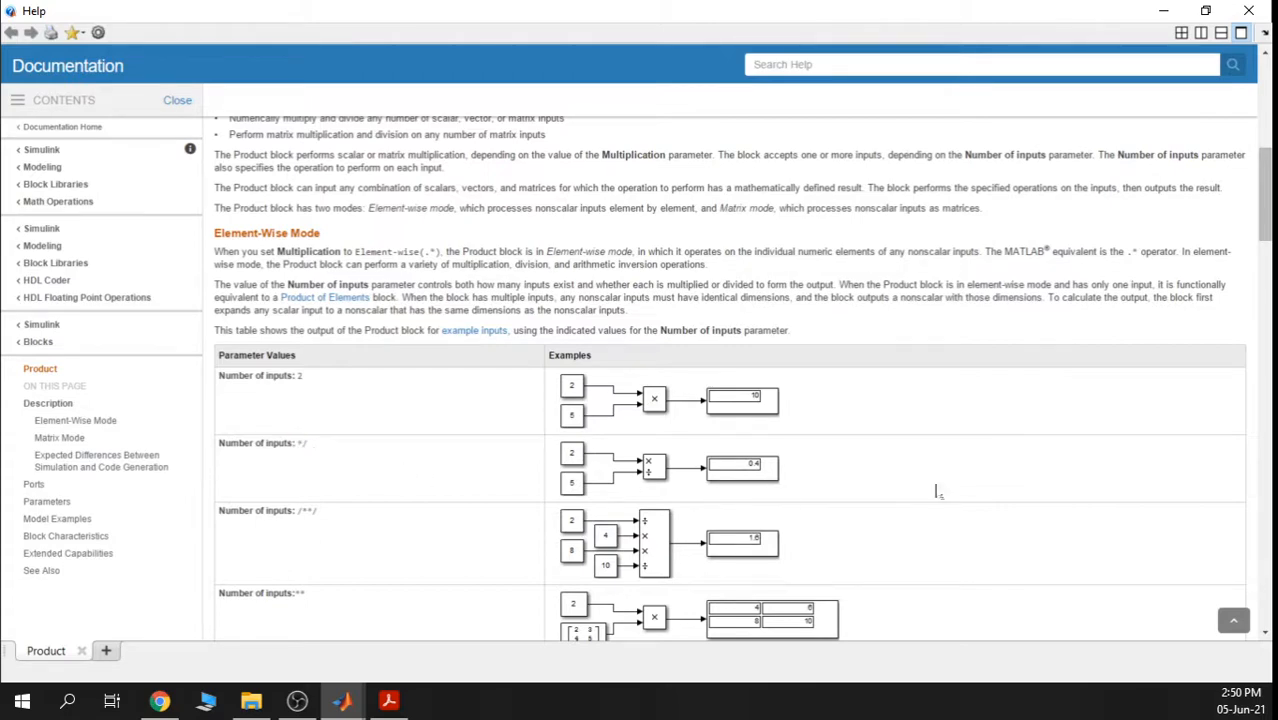
scroll(1164, 494, "down", 1)
scroll(1166, 496, "down", 1)
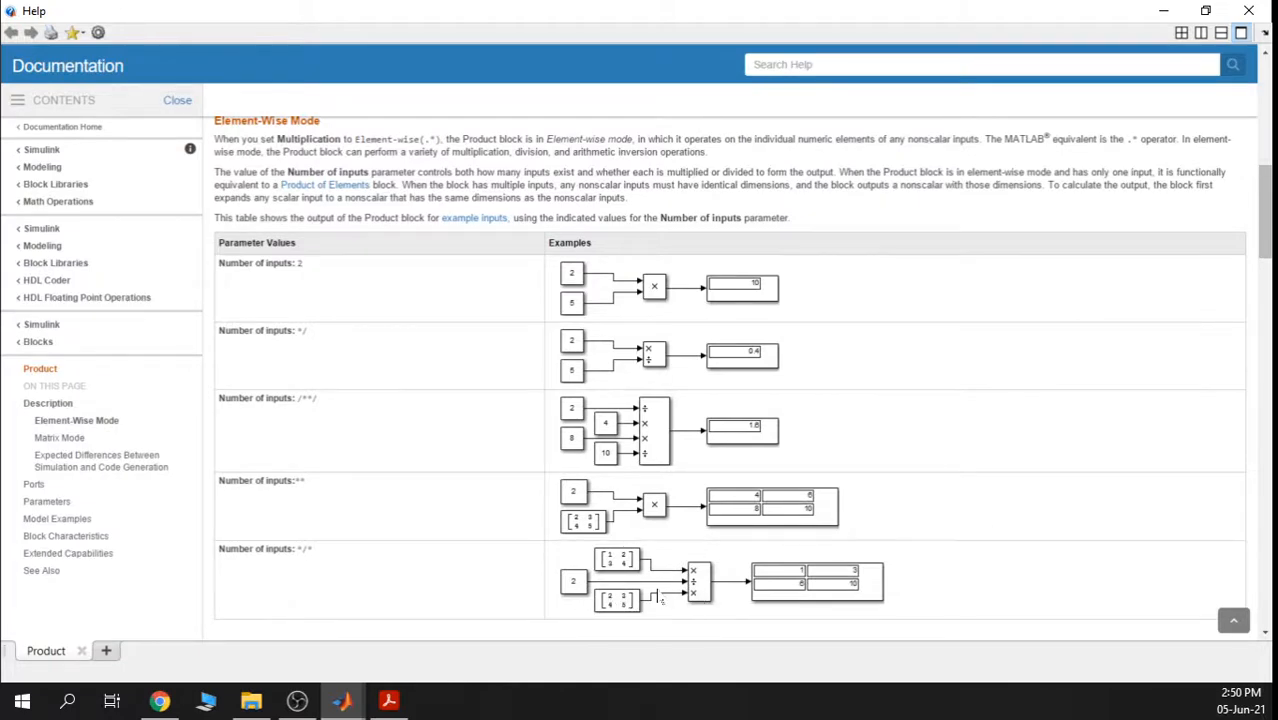
scroll(847, 516, "up", 6)
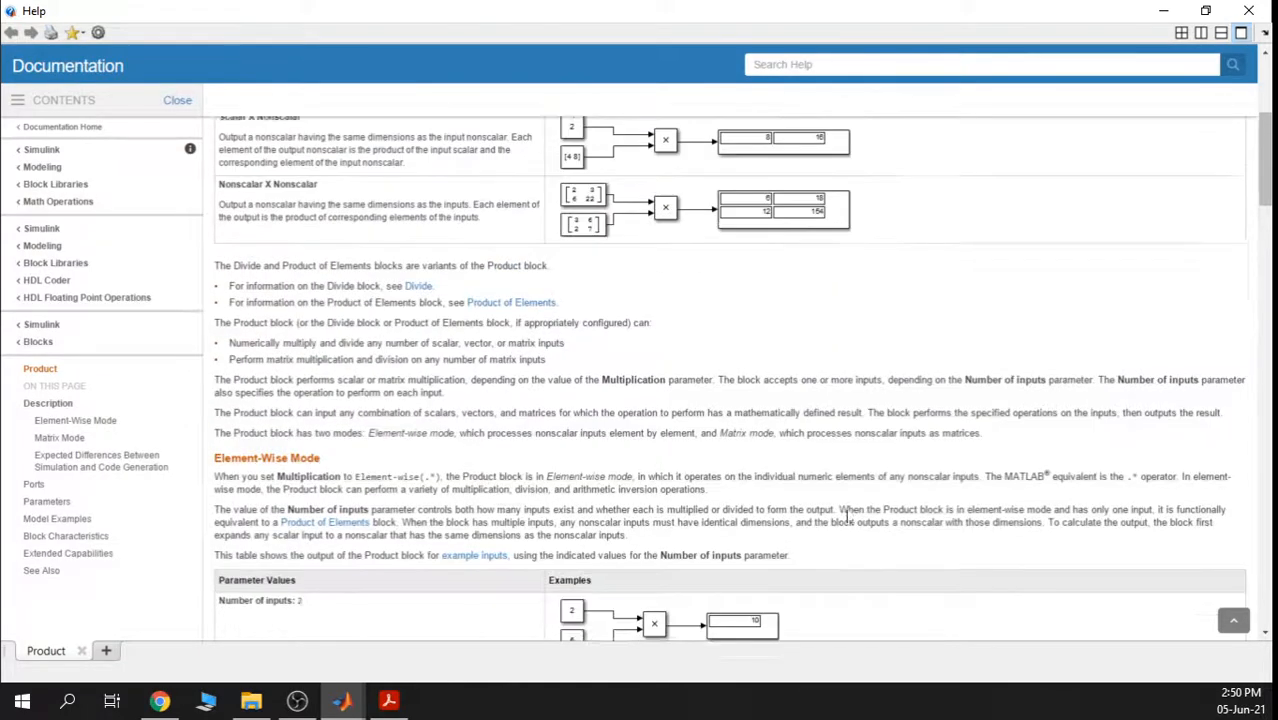
scroll(847, 516, "up", 3)
scroll(847, 516, "down", 6)
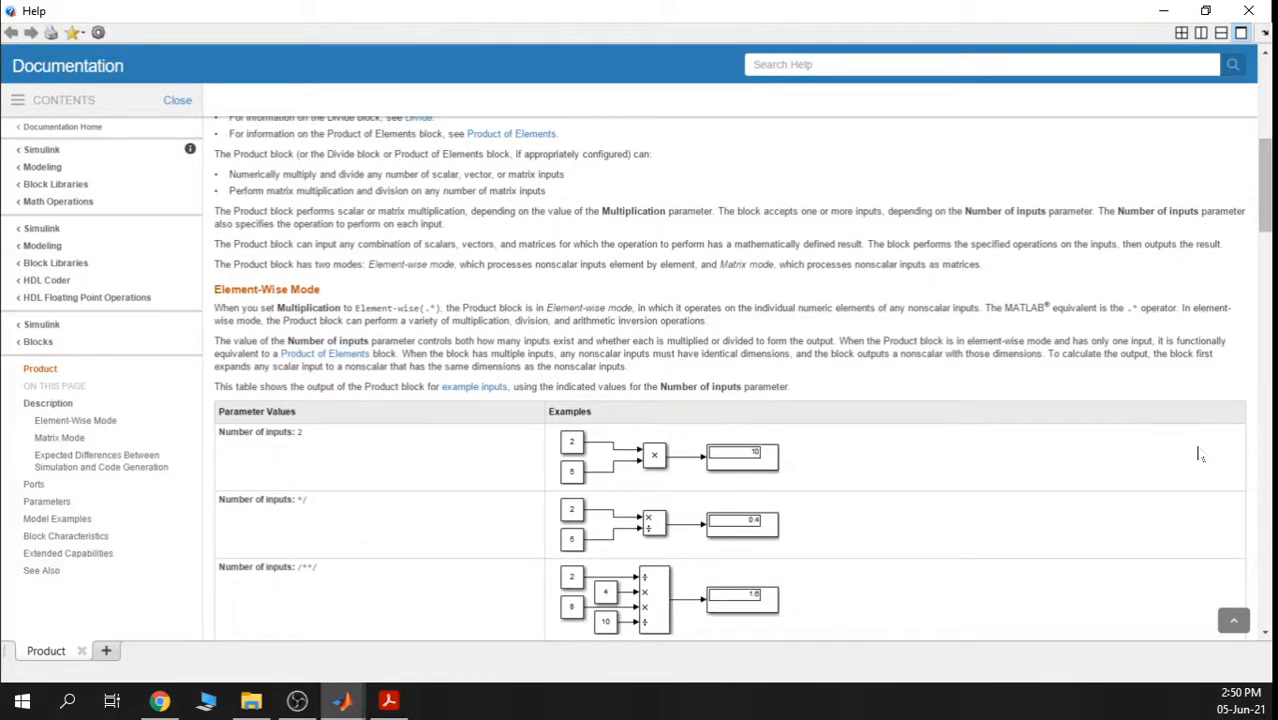
left_click(1165, 11)
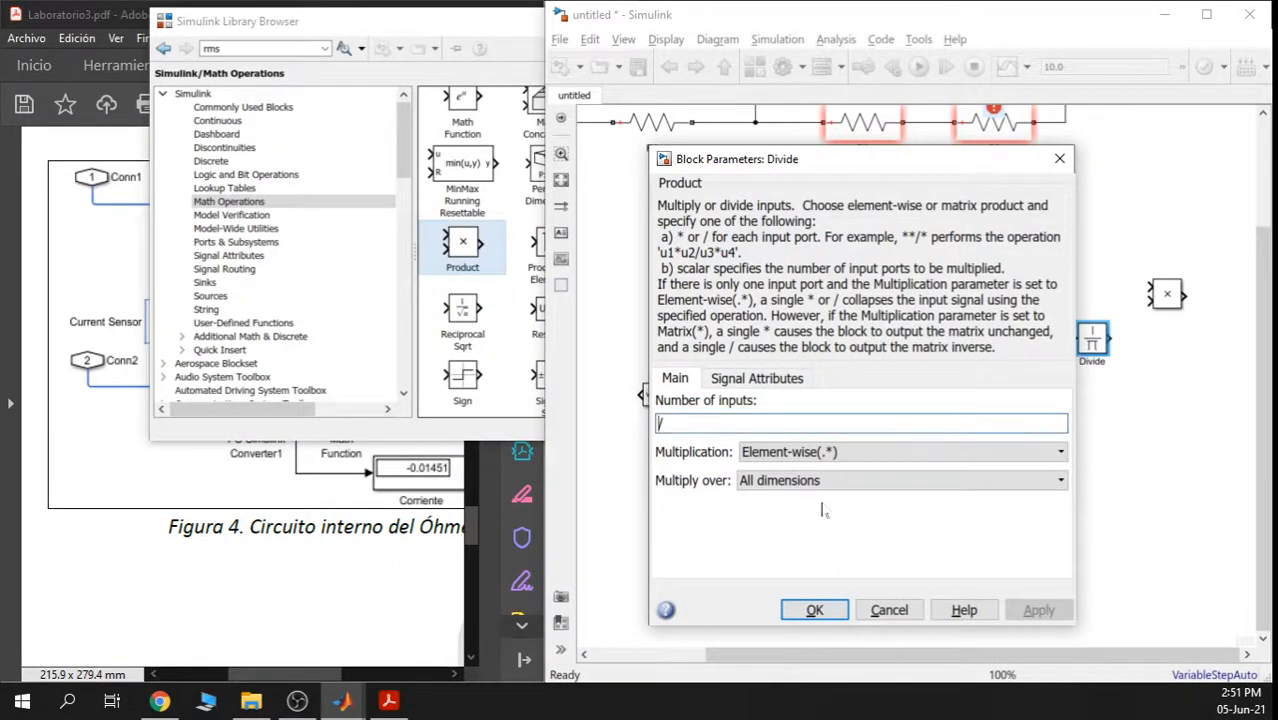
Set the Divide block's number of inputs to */ with element-wise multiplication
type("(")
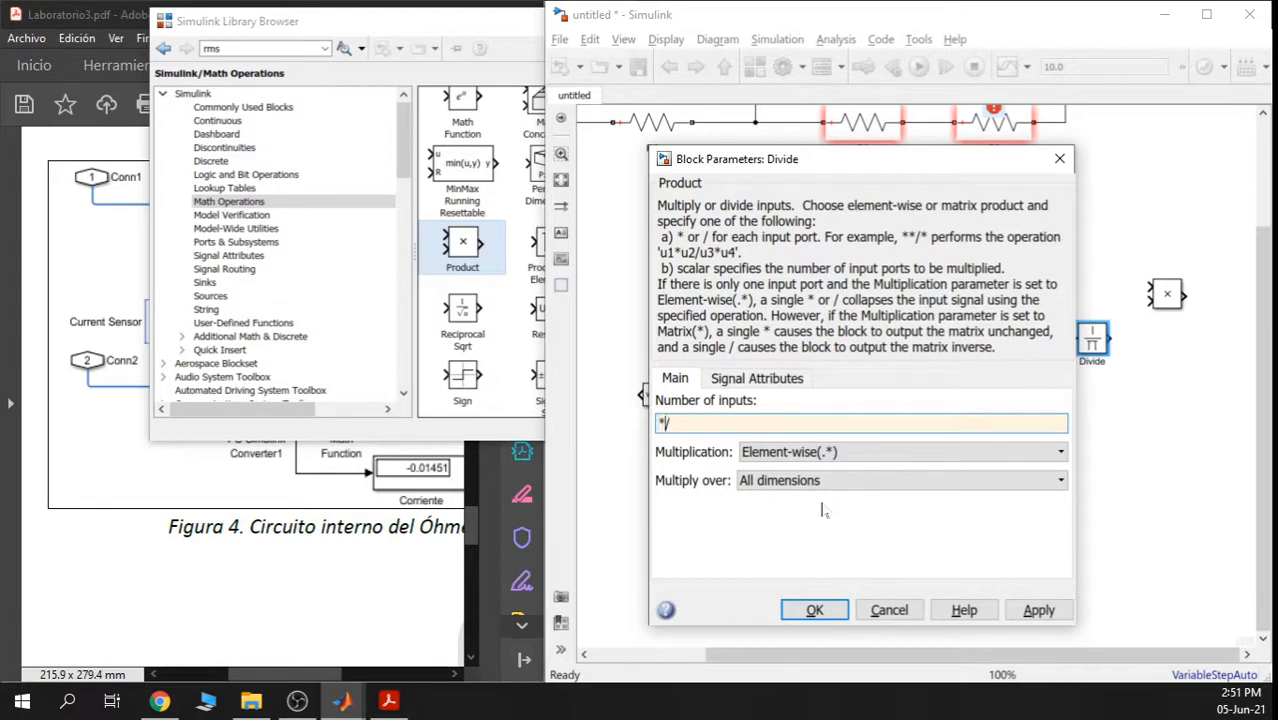
left_click(1040, 610)
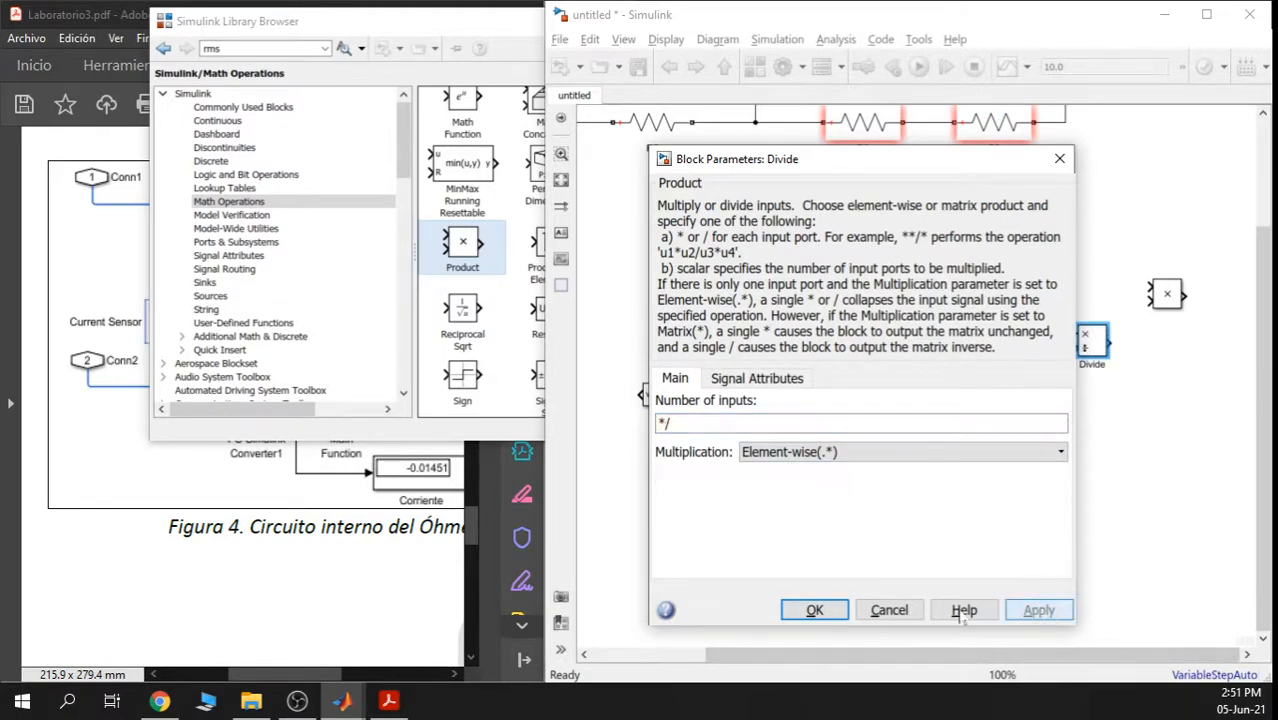
left_click(862, 616)
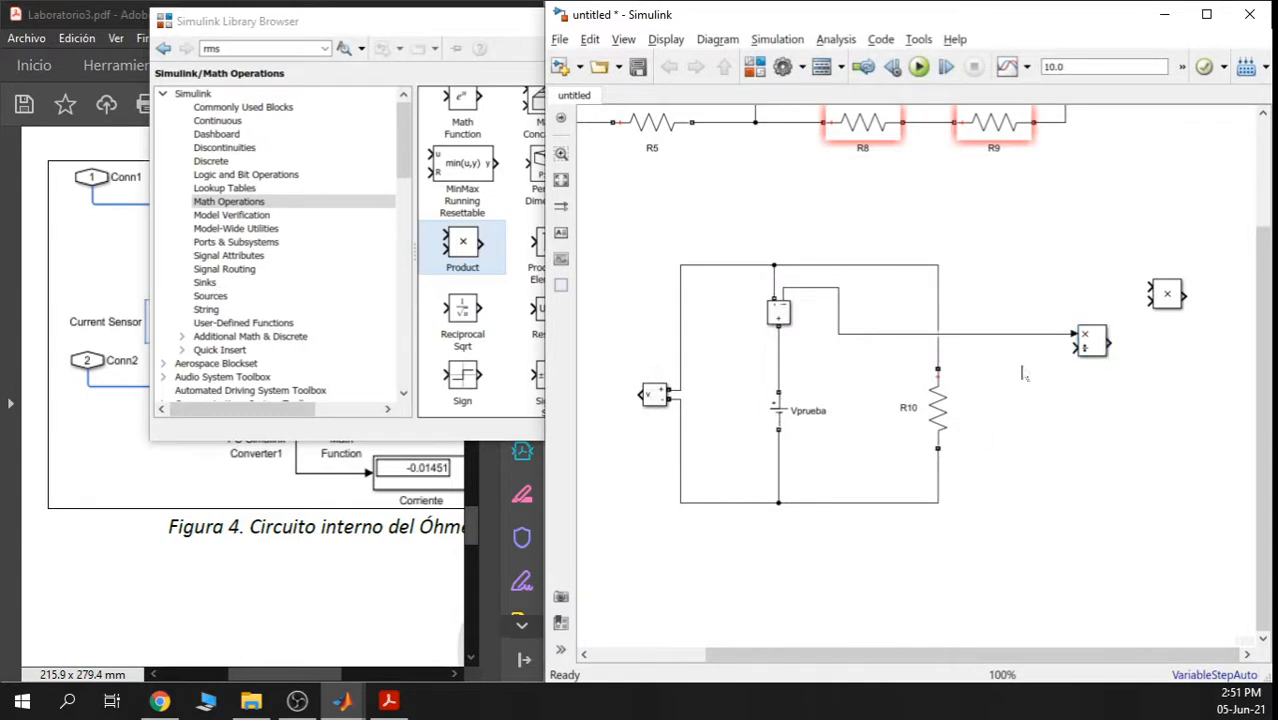
Rewire the Divide block so the Voltage Measurement output feeds its × input and the Current Measurement output feeds its ÷ input
left_click(1027, 334)
key("Delete")
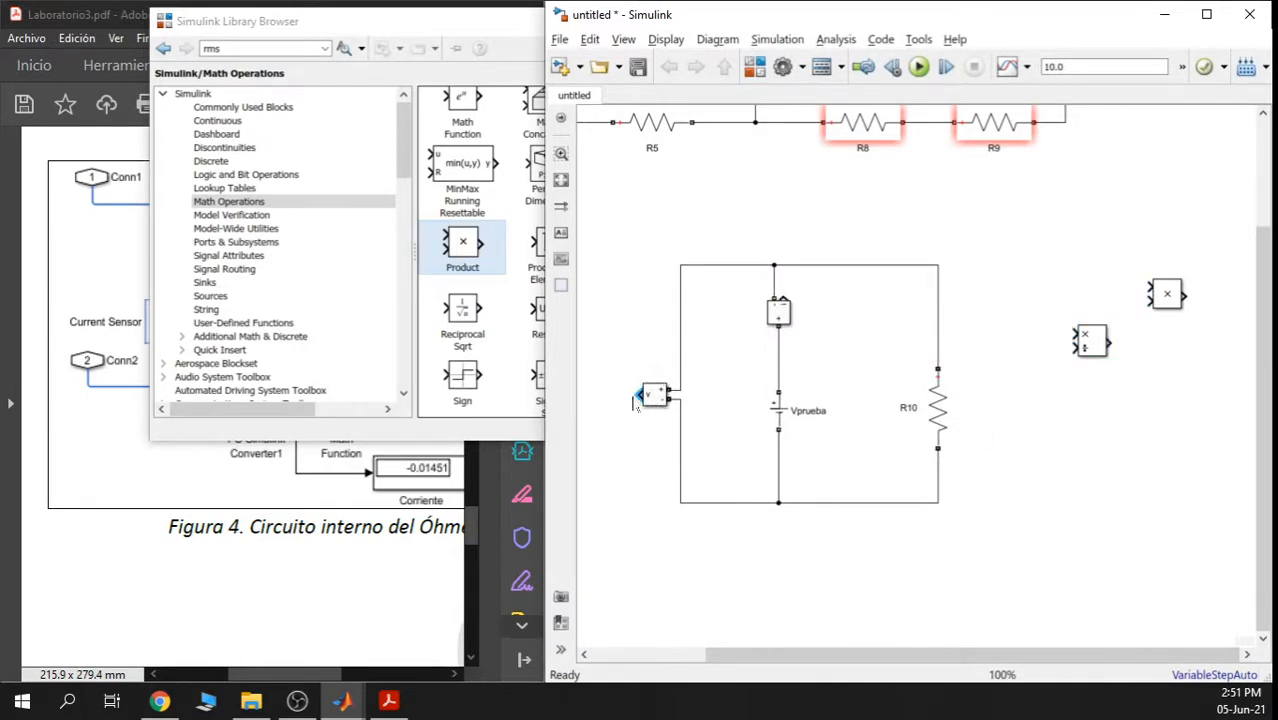
mouse_move(635, 396)
left_mouse_down()
mouse_move(730, 228)
mouse_move(1070, 334)
left_mouse_up()
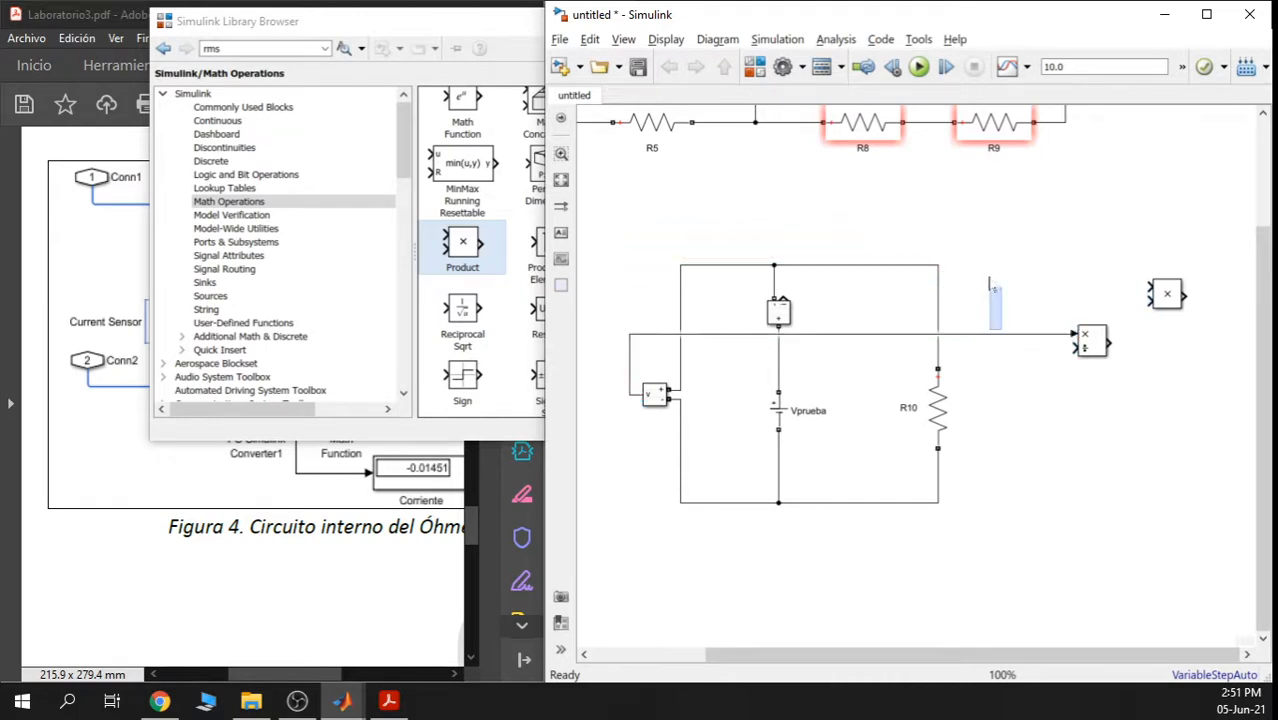
left_click_drag(984, 337, 985, 229)
left_click_drag(1074, 348, 786, 289)
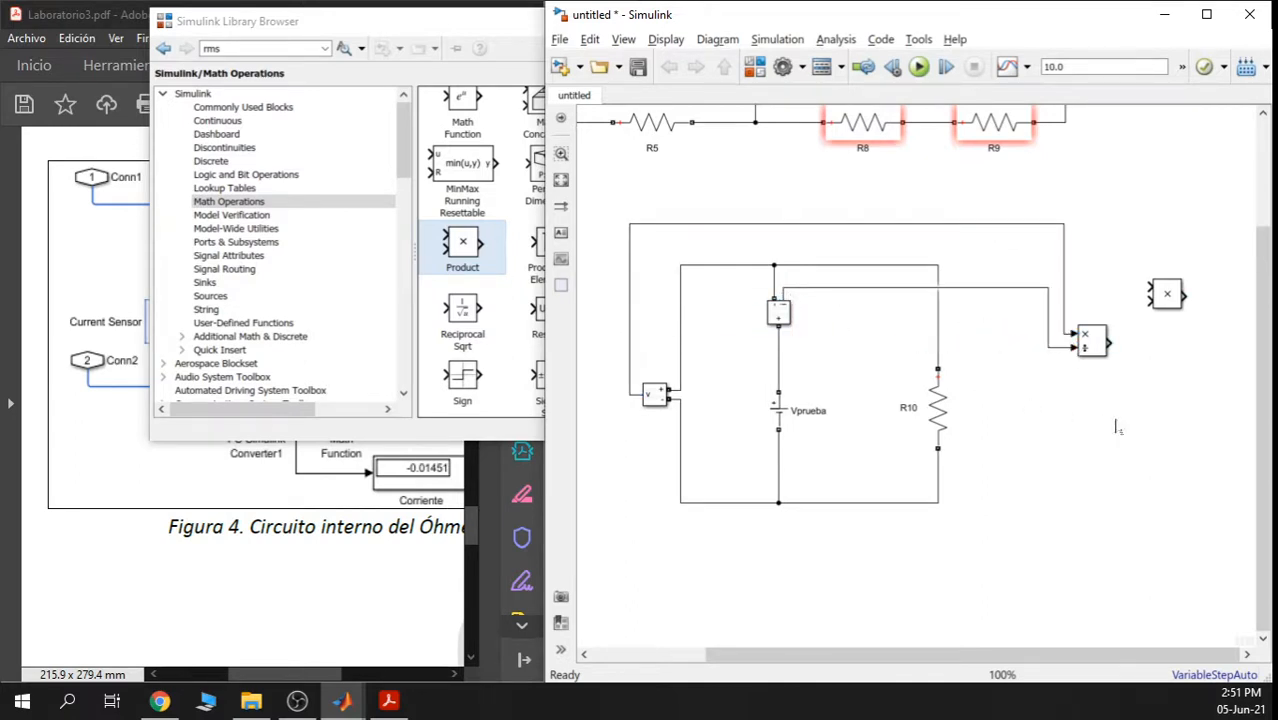
Delete the unused Product block and connect a Display block from Simulink's Sinks library to the Divide block's output
left_click(1166, 296)
key("Delete")
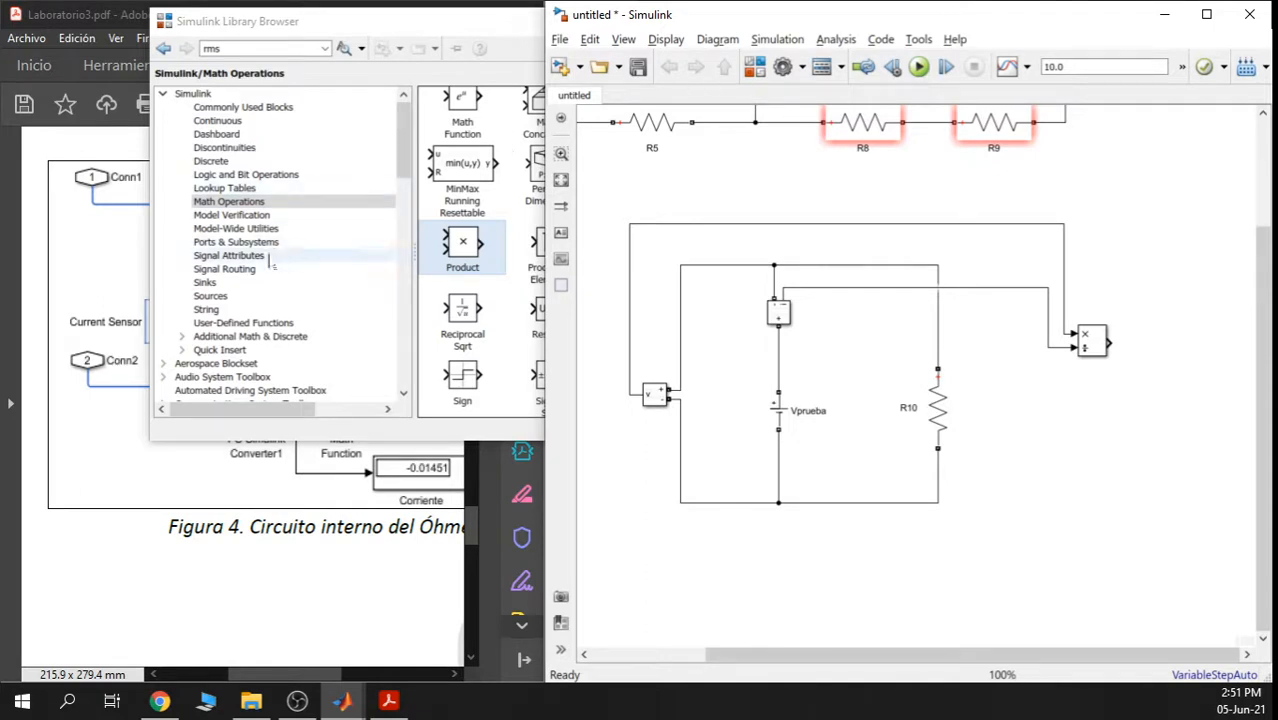
left_click(222, 284)
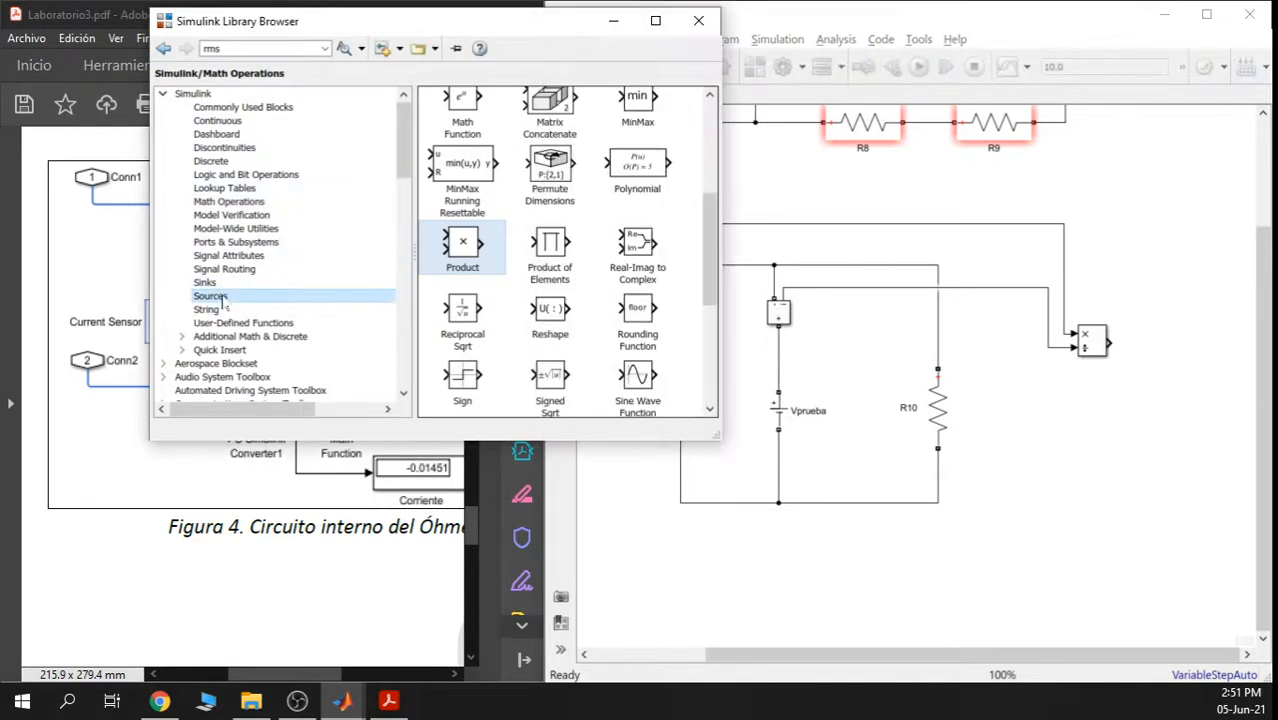
left_click_drag(466, 120, 1210, 345)
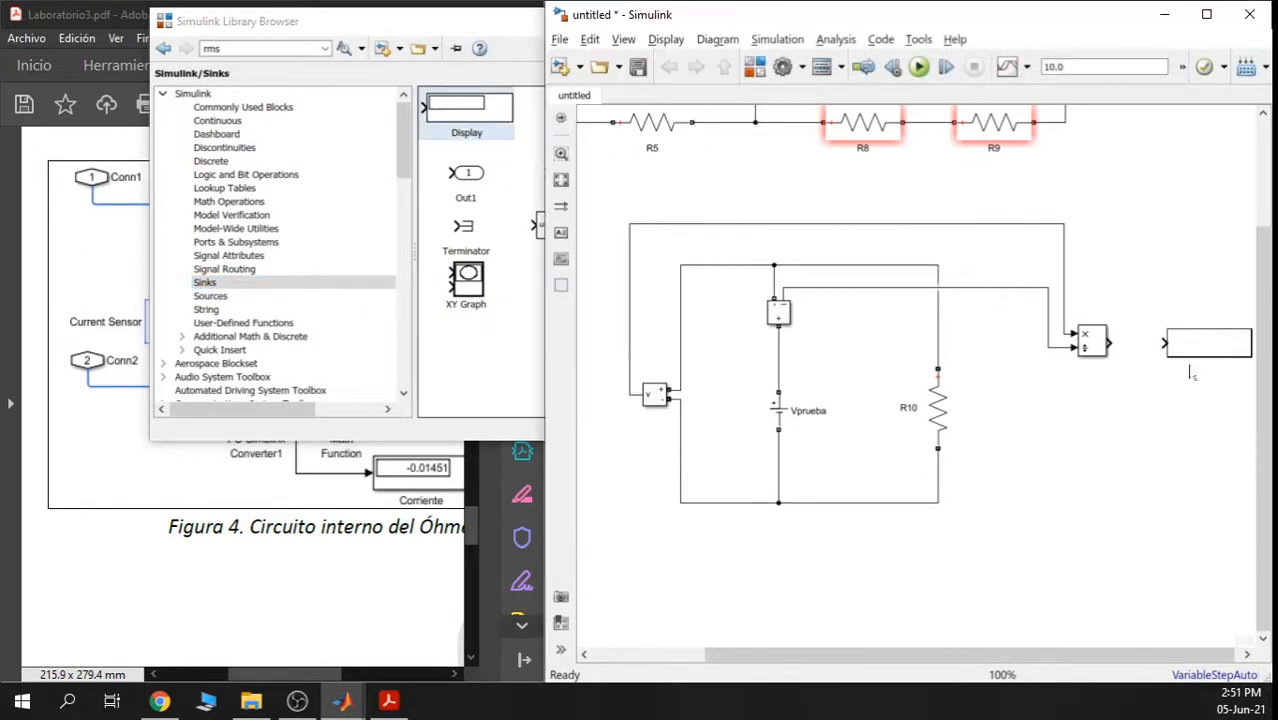
left_click(1081, 342)
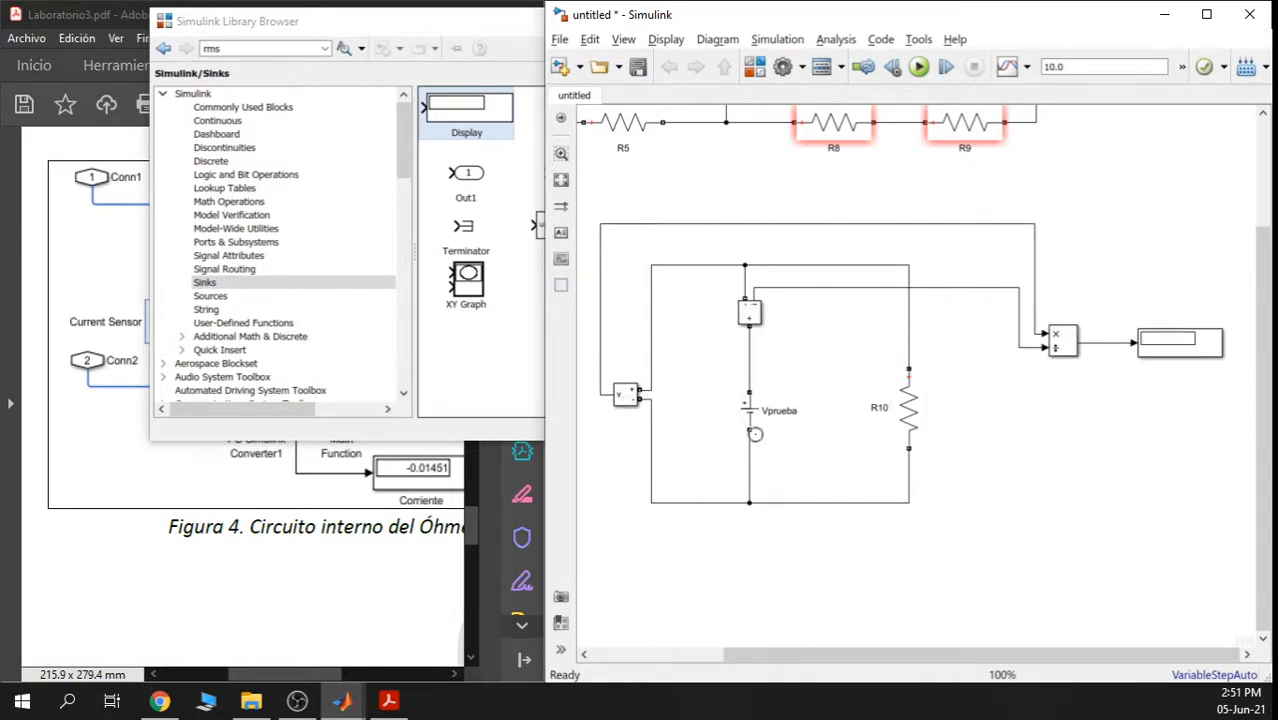
Check the block parameters of the Vprueba source and of resistor R10
left_click(748, 410)
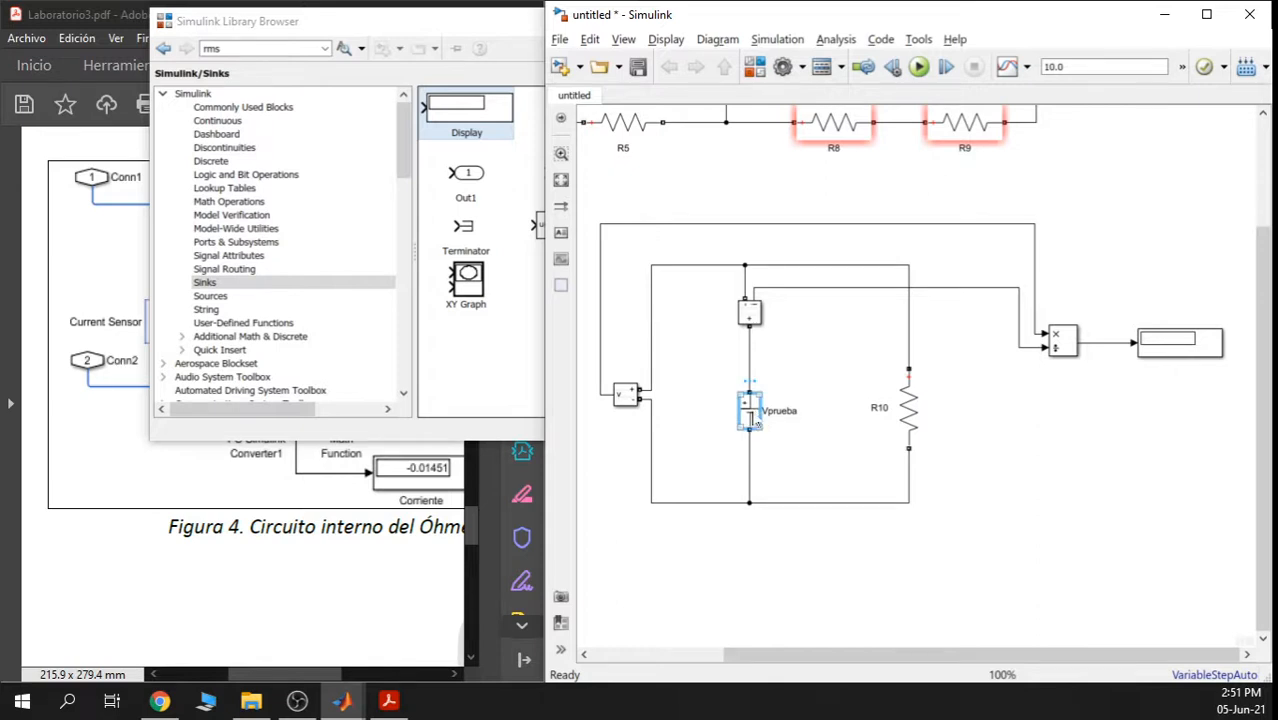
double_click(750, 418)
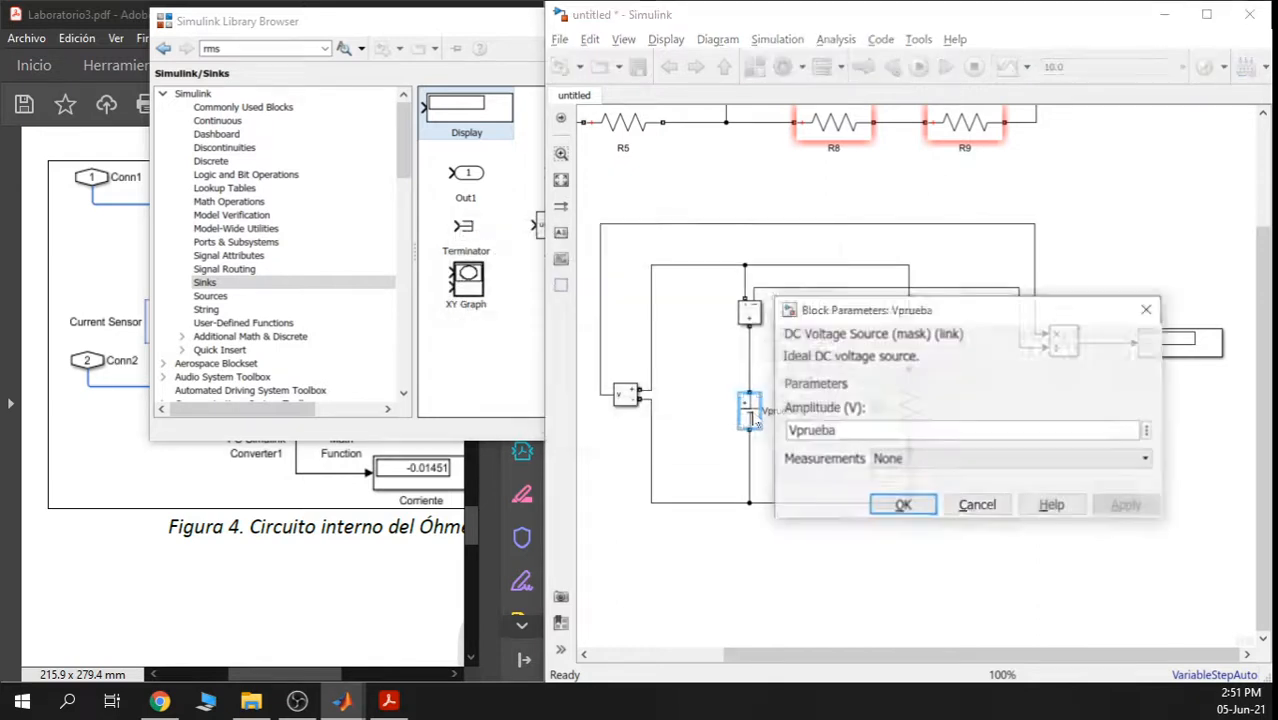
left_click(1148, 309)
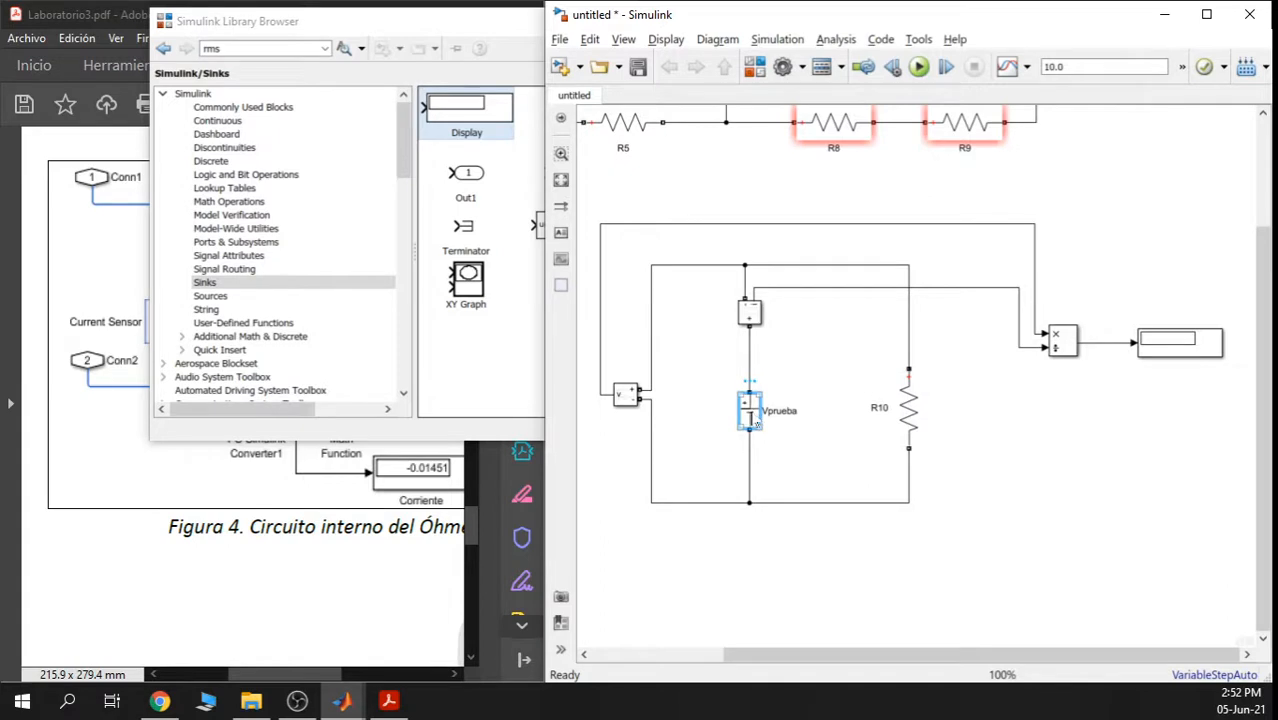
left_click(910, 410)
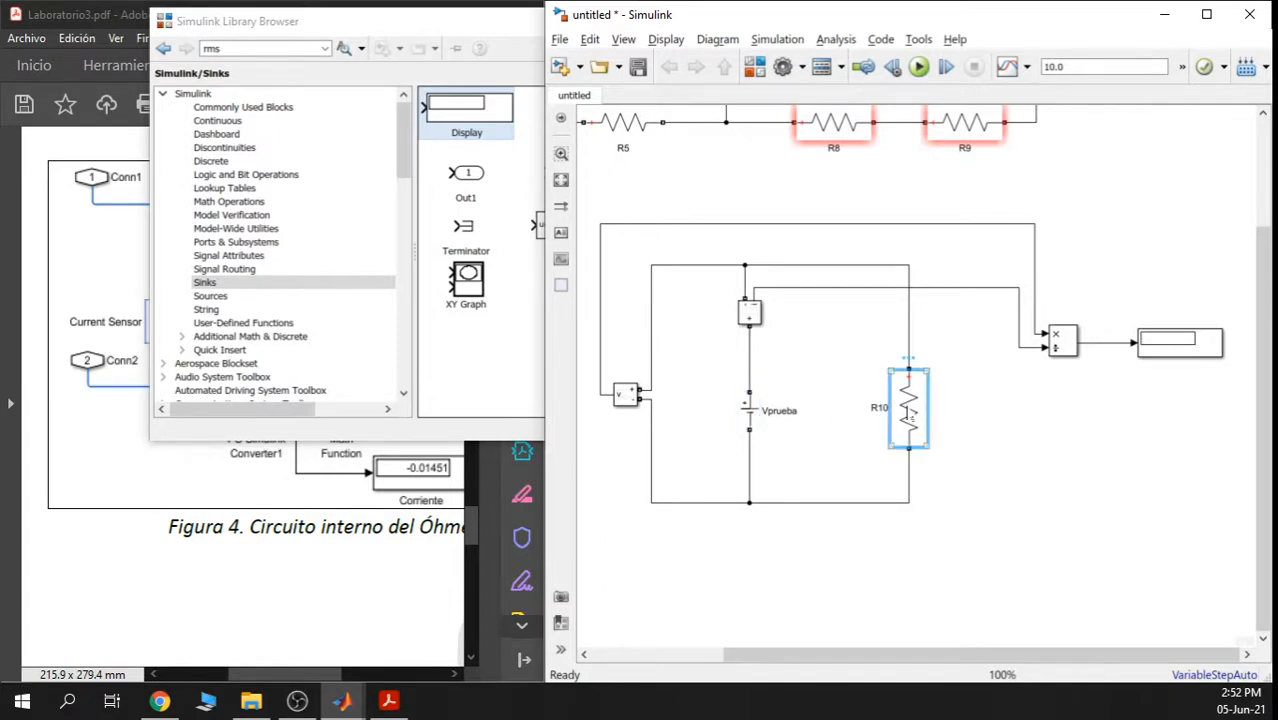
double_click(910, 410)
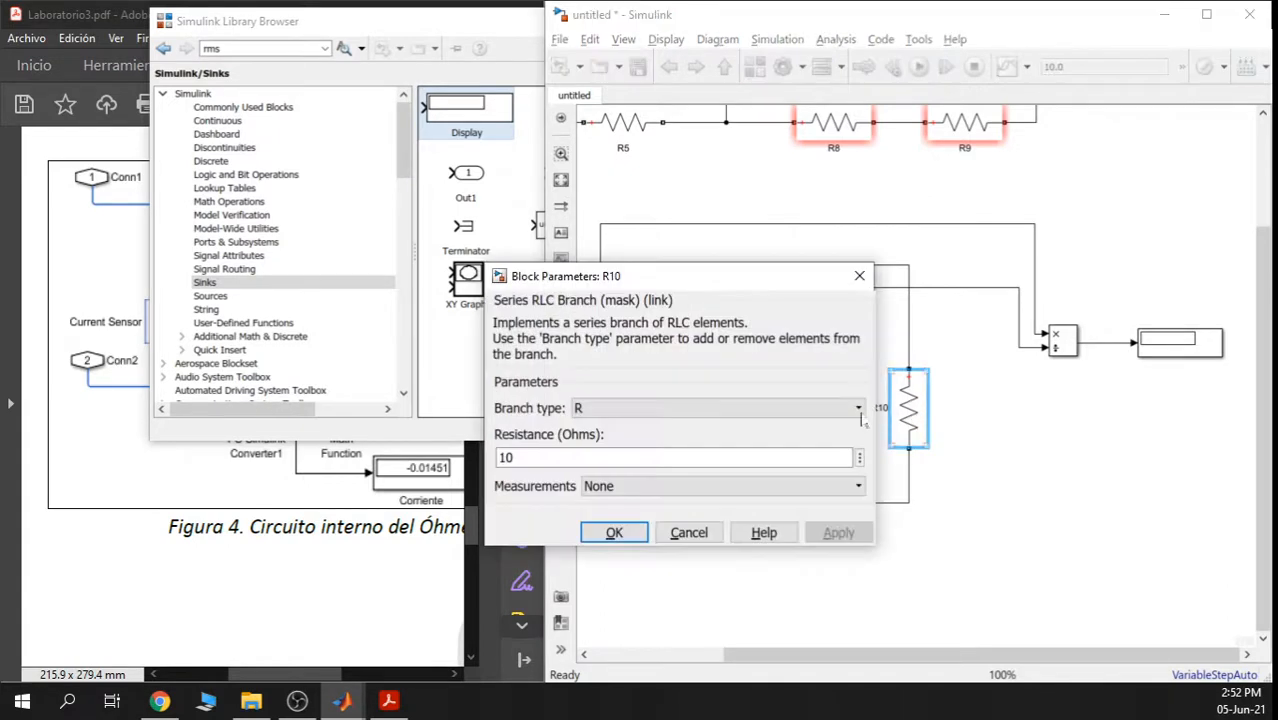
key("Return")
Rename resistor R10 to "Rprueba = 10ohm" and move it slightly farther right of Vprueba
left_click(884, 409)
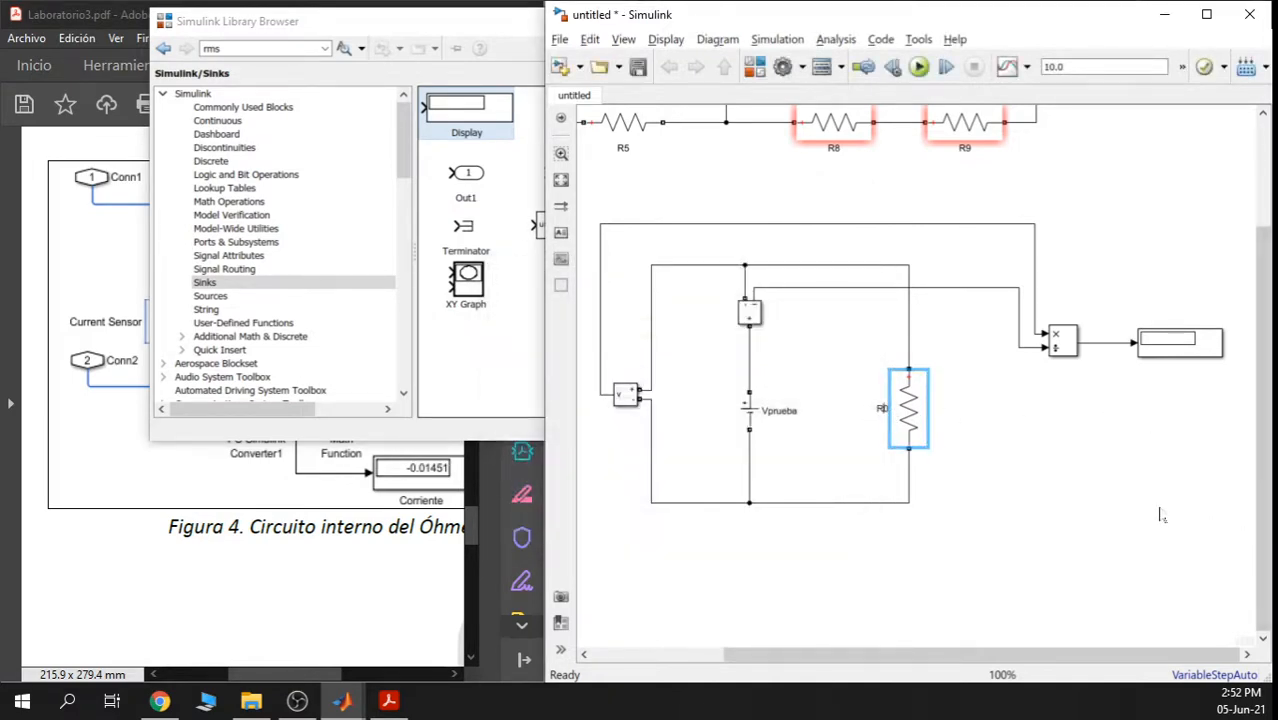
key("BackSpace")
type("prueba =10")
key("Right")
type("ohm")
key("Right")
left_click(958, 427)
left_click_drag(916, 424, 944, 424)
left_click(1029, 432)
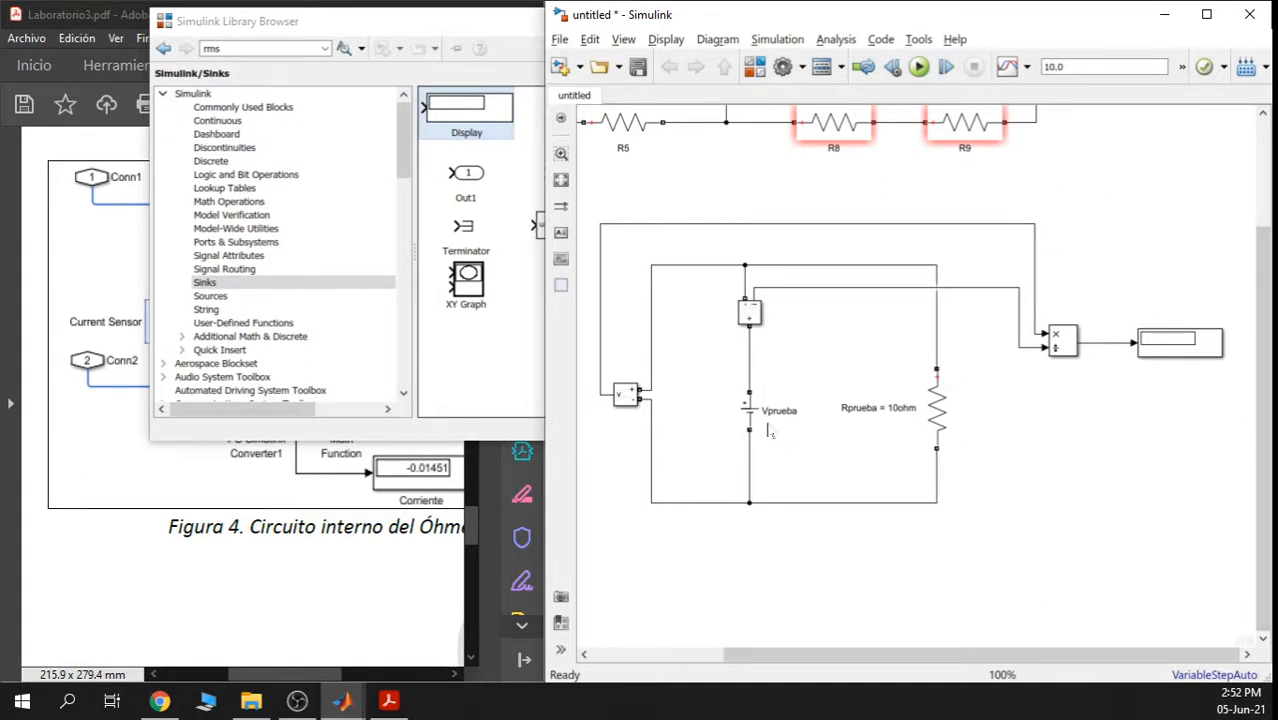
left_click(950, 412)
left_click(976, 407)
left_click(748, 322)
left_click(1158, 345)
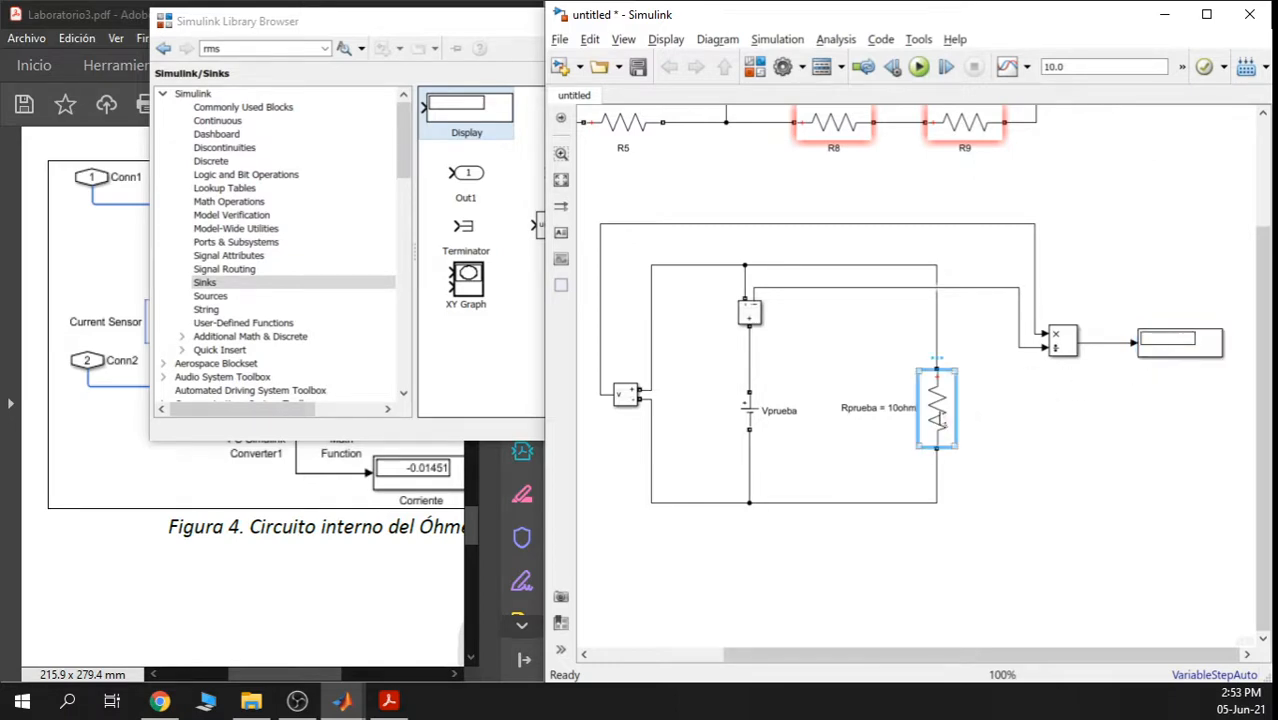
Review the ohmmeter wiring, the R1–R9 circuit and their variable values in the MATLAB script, and return to the Simulink model
left_click(960, 425)
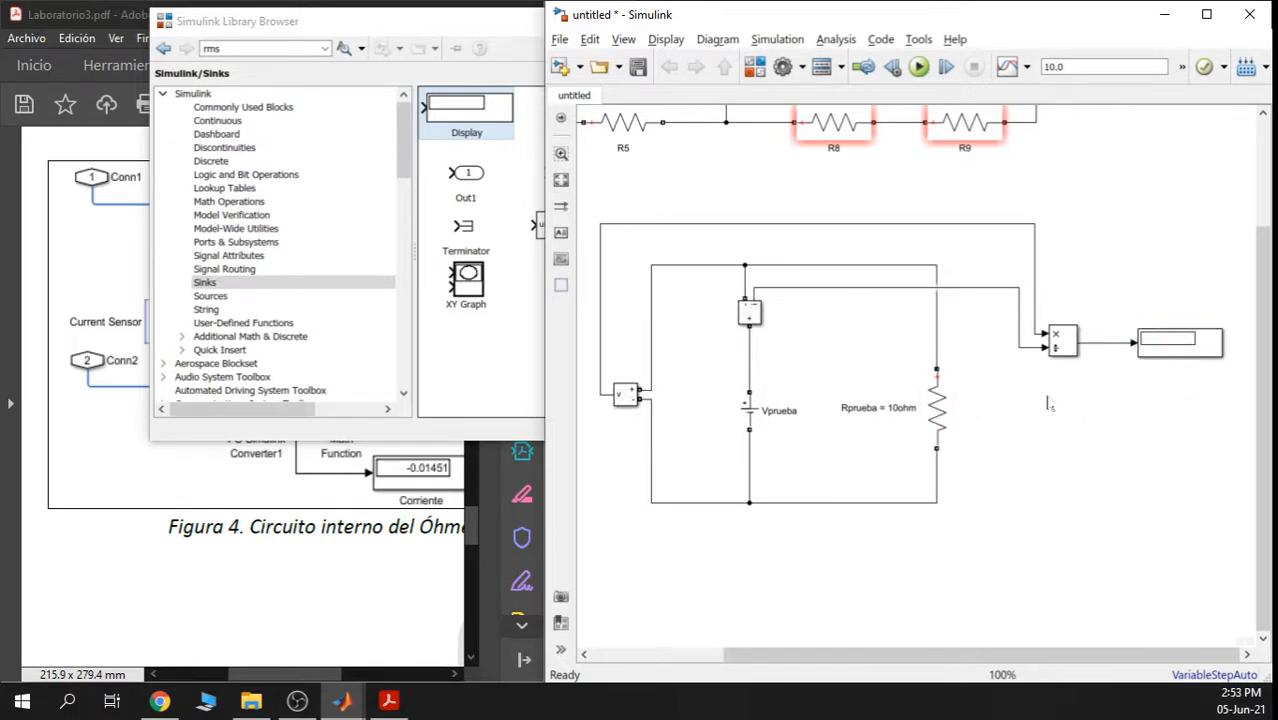
left_click(1185, 352)
left_click(960, 403)
scroll(918, 182, "up", 1)
scroll(922, 184, "down", 1)
scroll(922, 184, "down", 1)
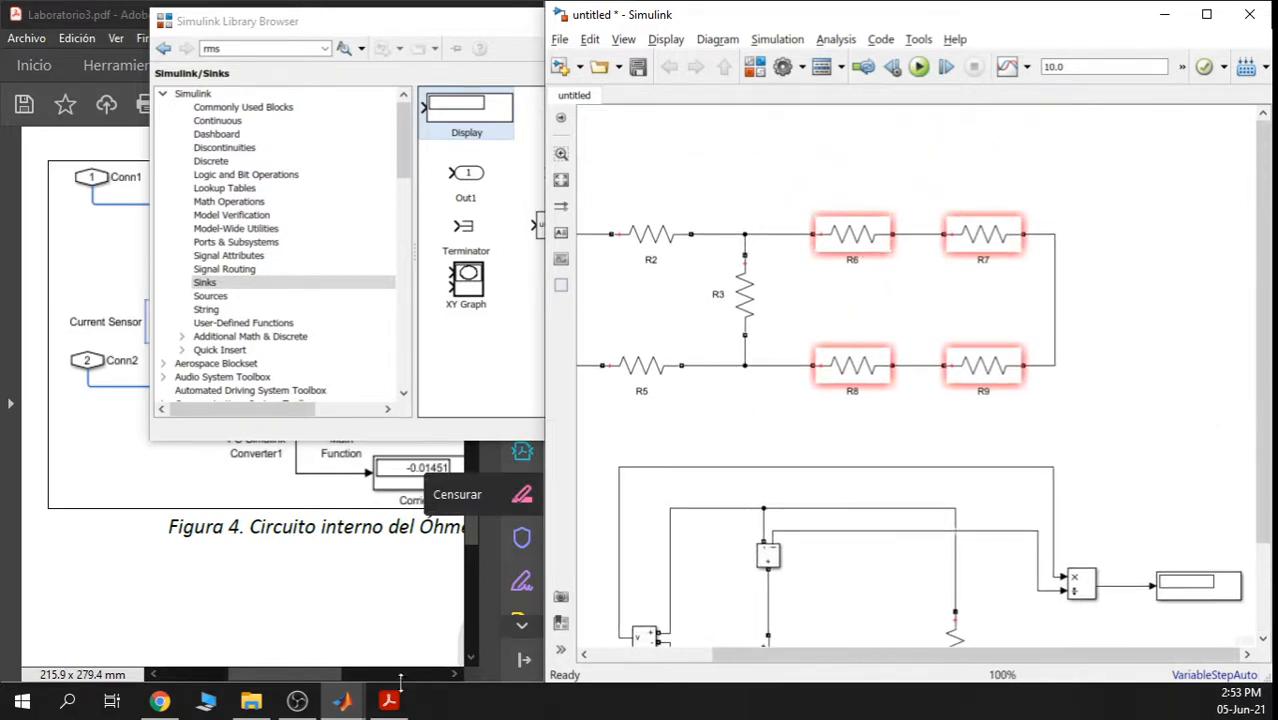
mouse_move(342, 700)
left_click(476, 638)
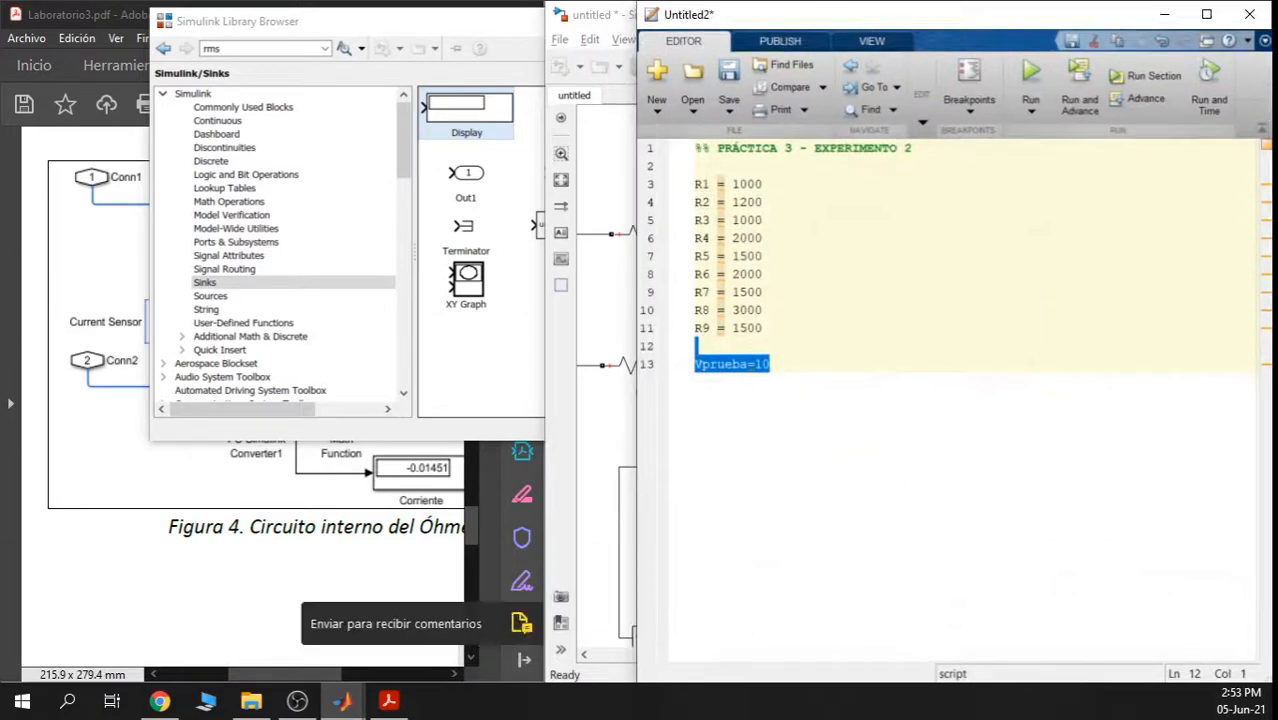
left_click_drag(785, 344, 762, 330)
left_click(695, 274)
left_click(1164, 14)
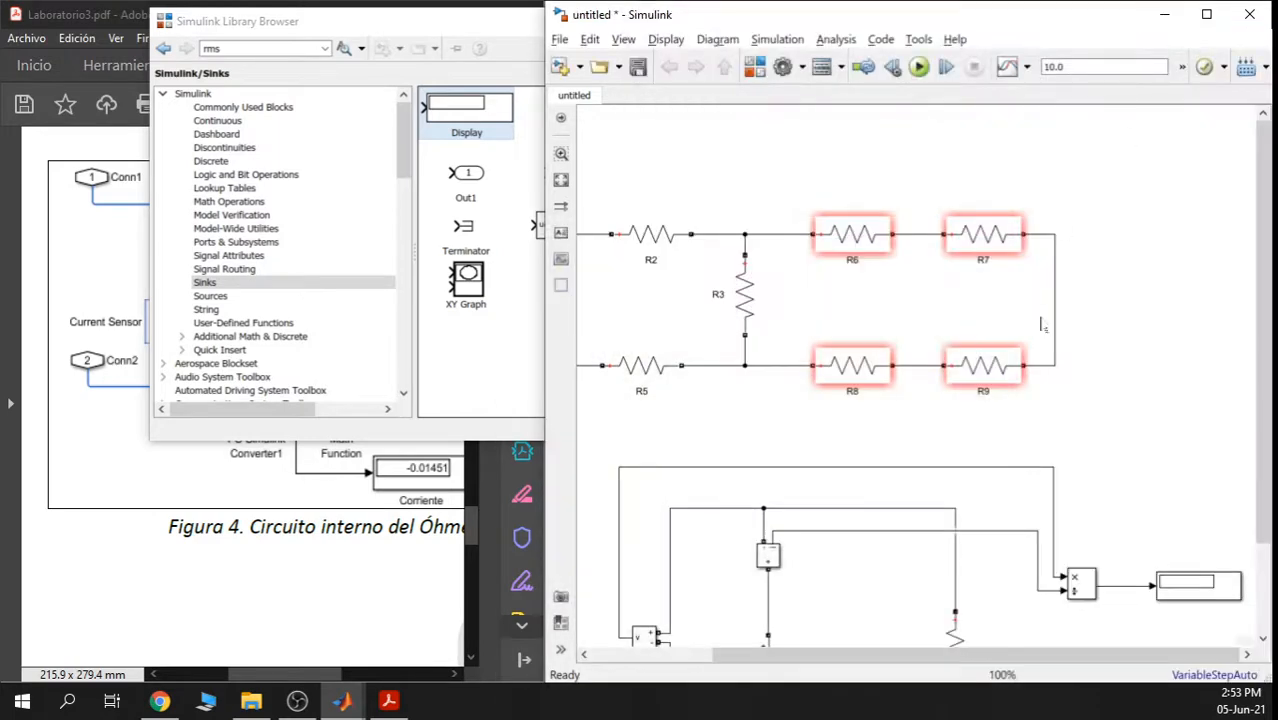
Add a powergui block from Simscape's Power Systems Specialized Technology Fundamental Blocks library, placing it above R1
scroll(1074, 326, "down", 3)
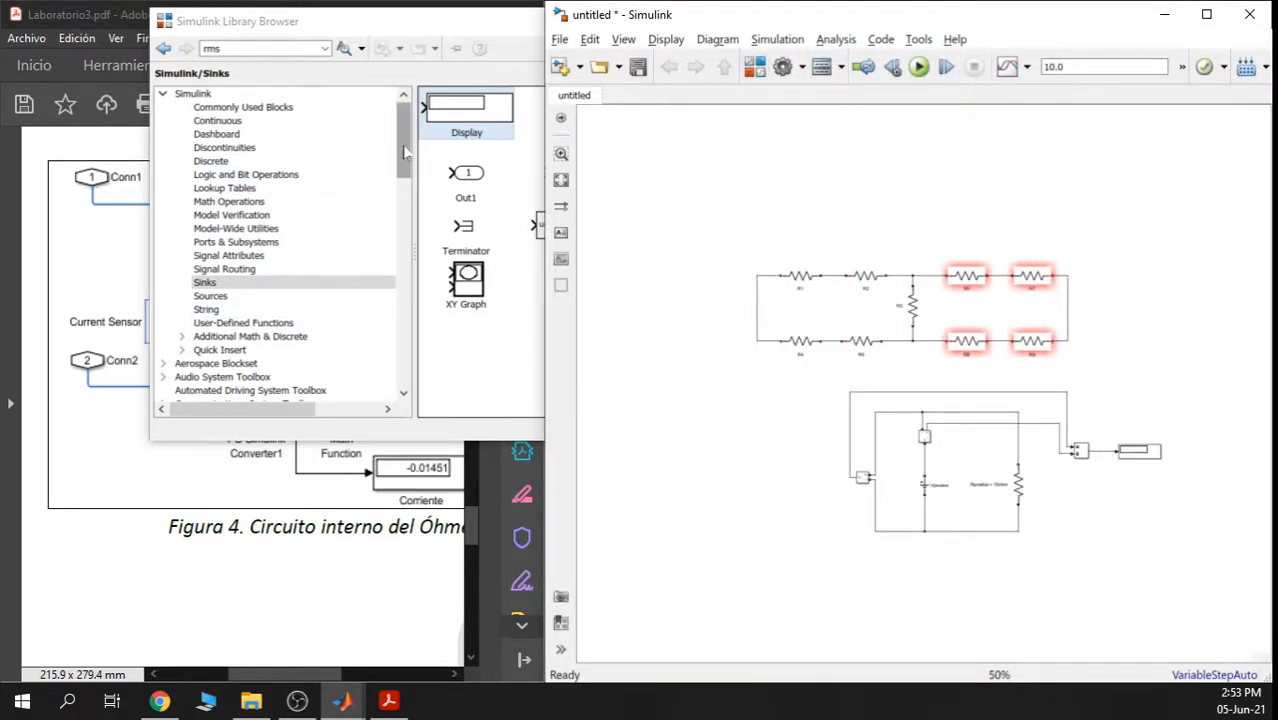
left_click_drag(405, 150, 397, 305)
left_click(199, 110)
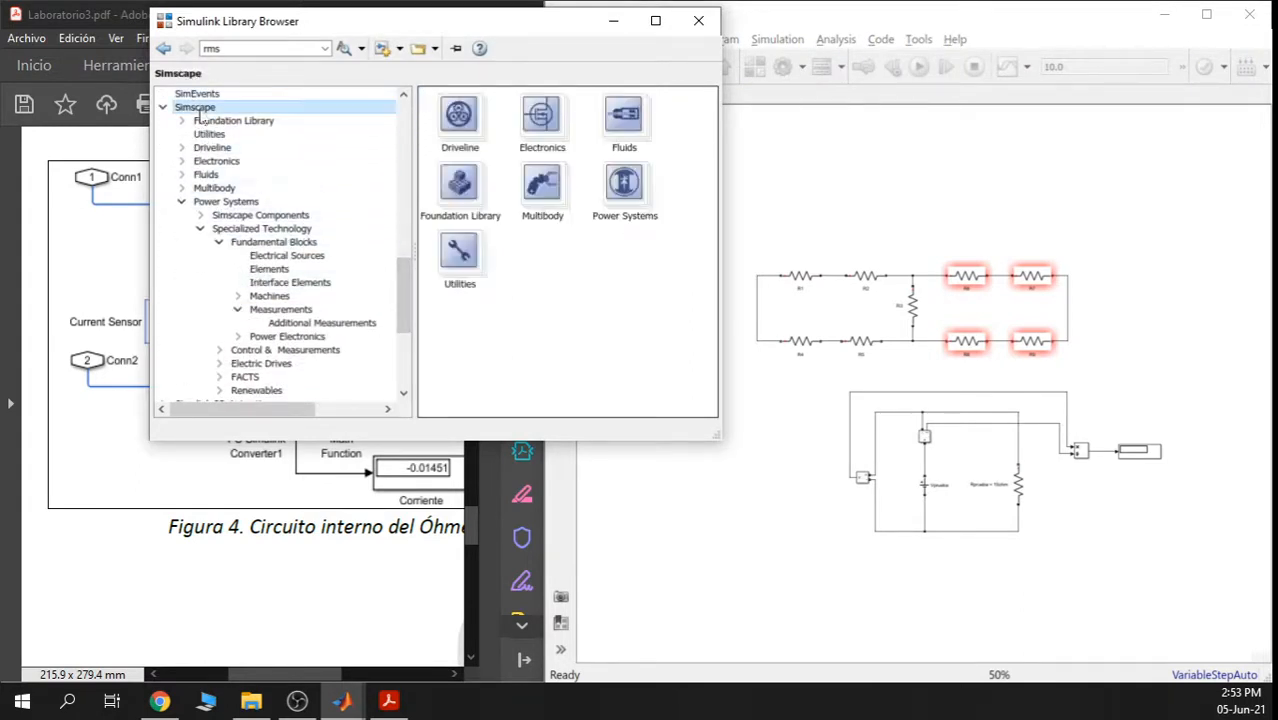
left_click(222, 201)
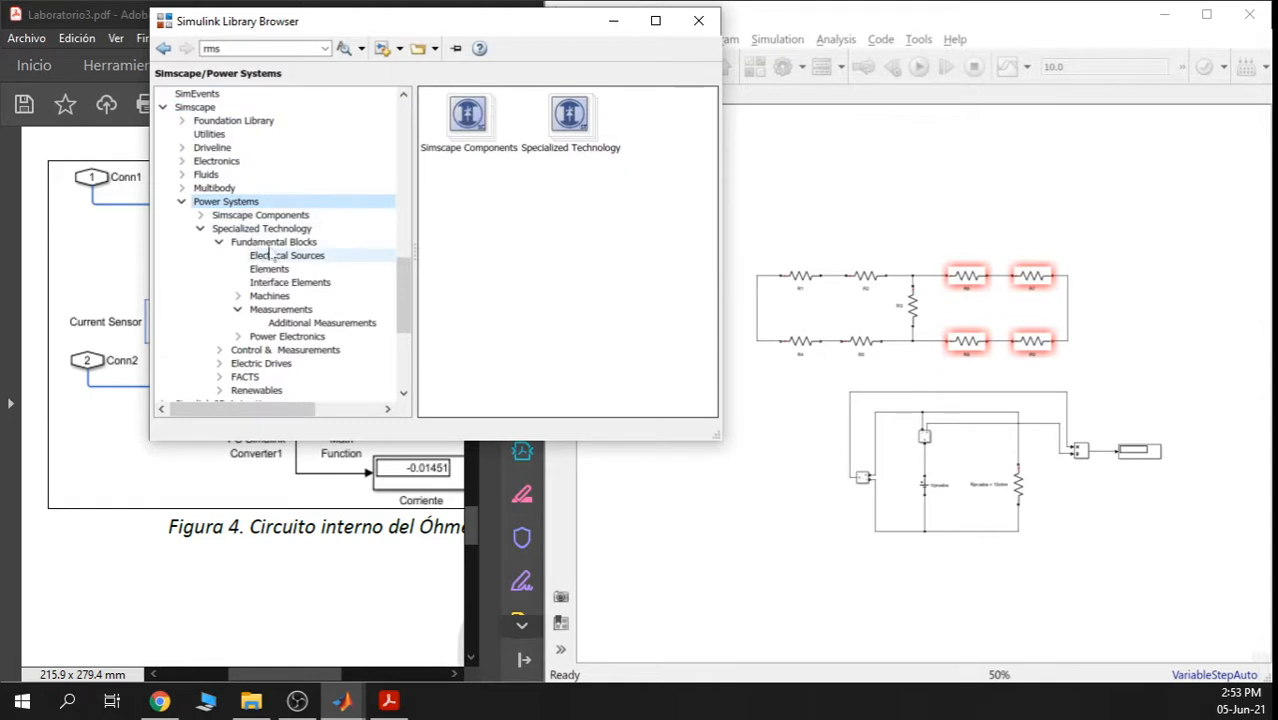
key("Down")
key("Down")
key("Up")
key("Down")
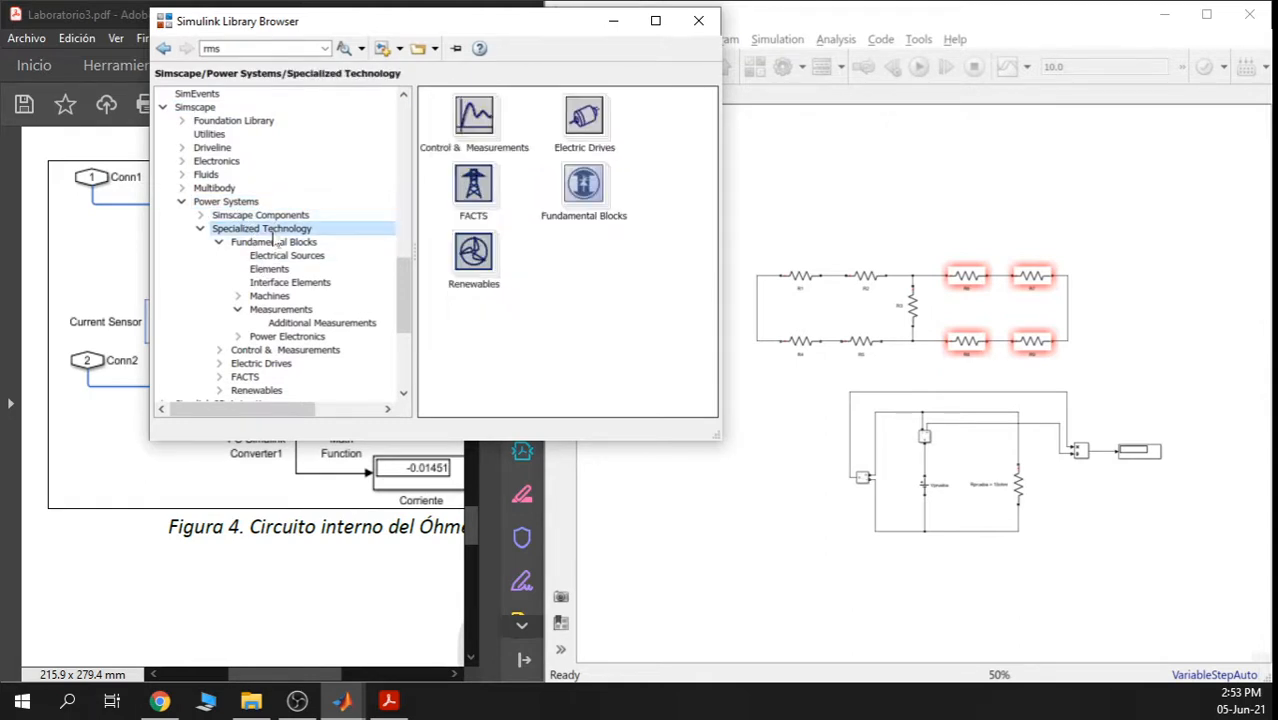
left_click(293, 246)
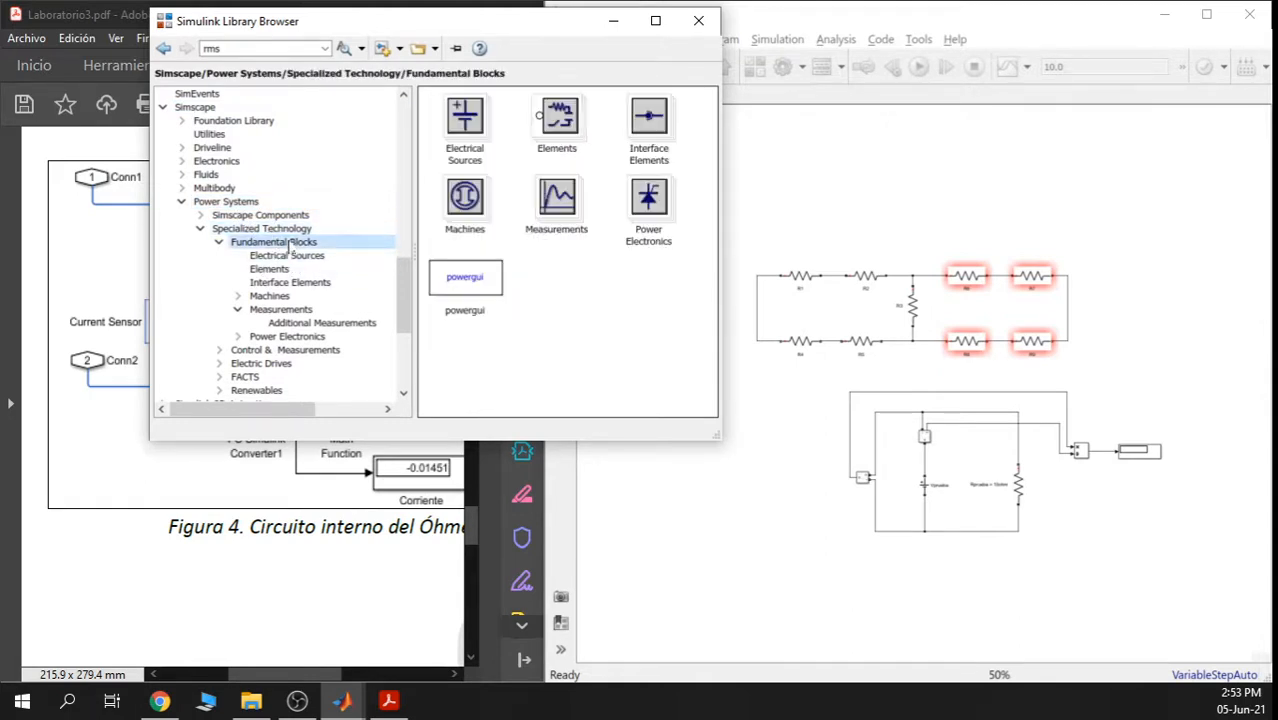
left_click_drag(465, 280, 778, 238)
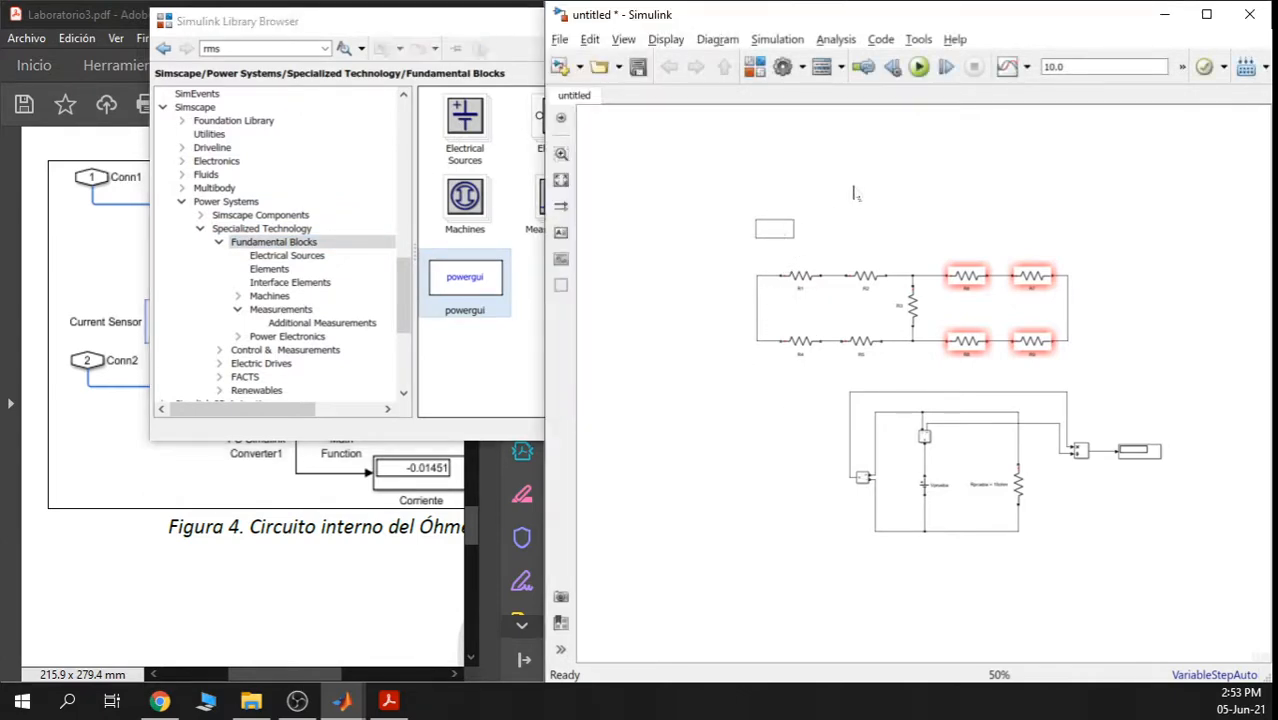
Maximize the model window, set the simulation stop time to 0.1 and run the ohmmeter test
left_click(1216, 20)
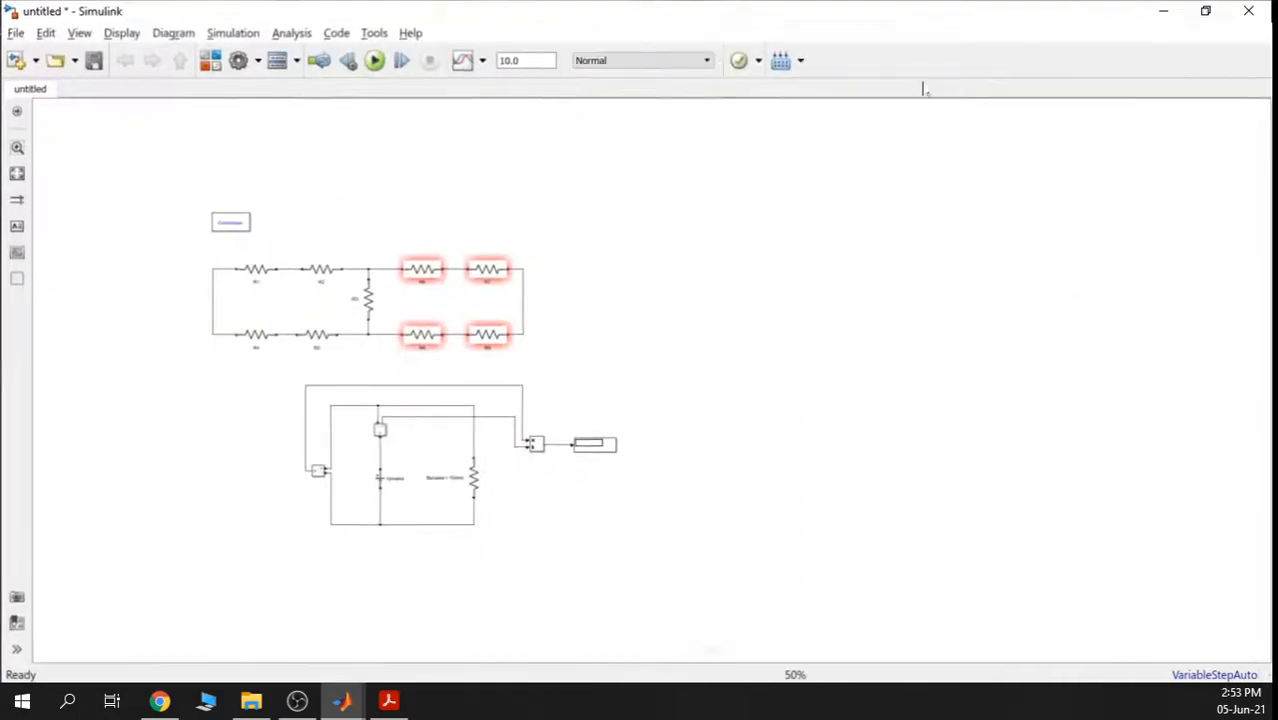
scroll(739, 318, "up", 4)
left_click_drag(584, 333, 1240, 225)
scroll(938, 286, "down", 2)
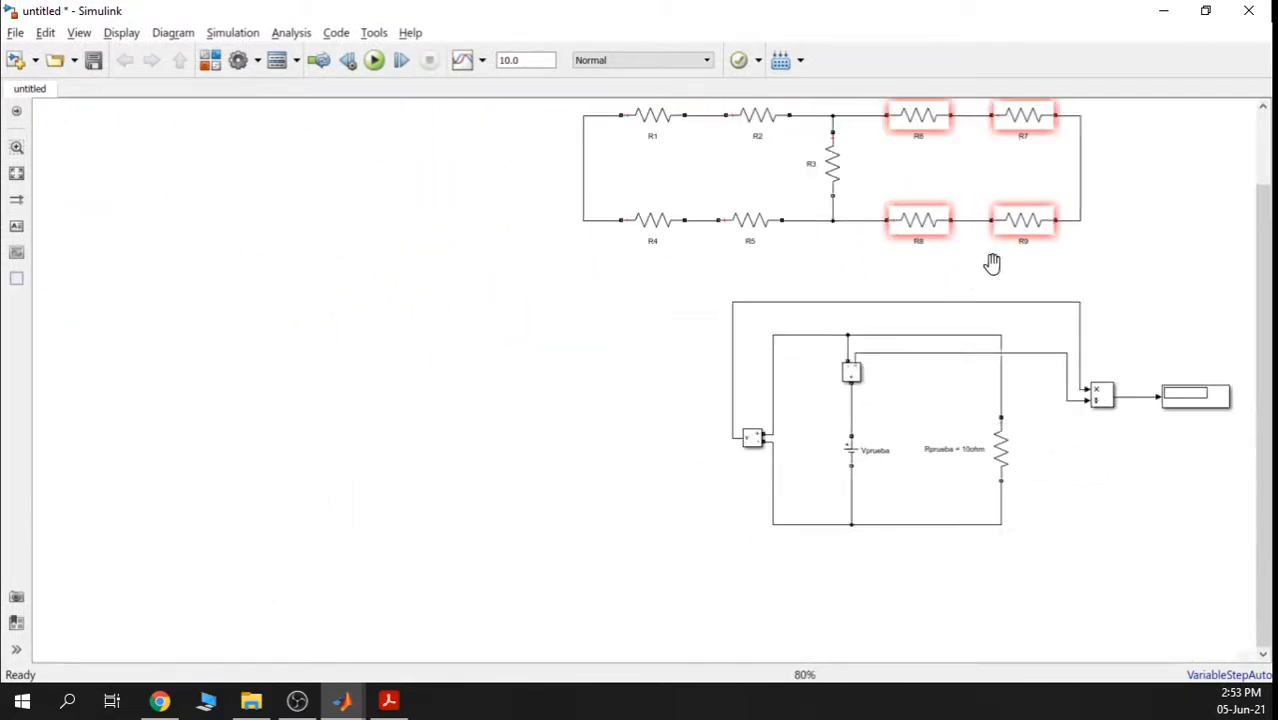
left_click(530, 62)
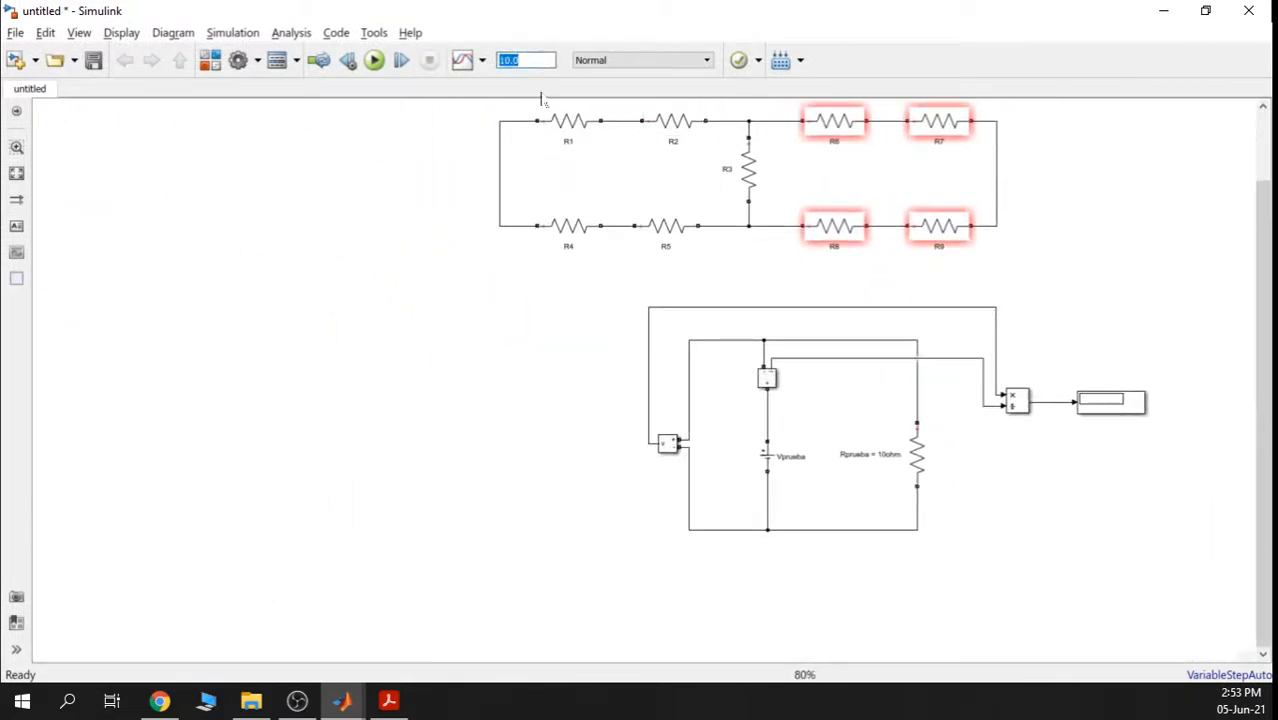
type("0")
left_click_drag(846, 341, 846, 319)
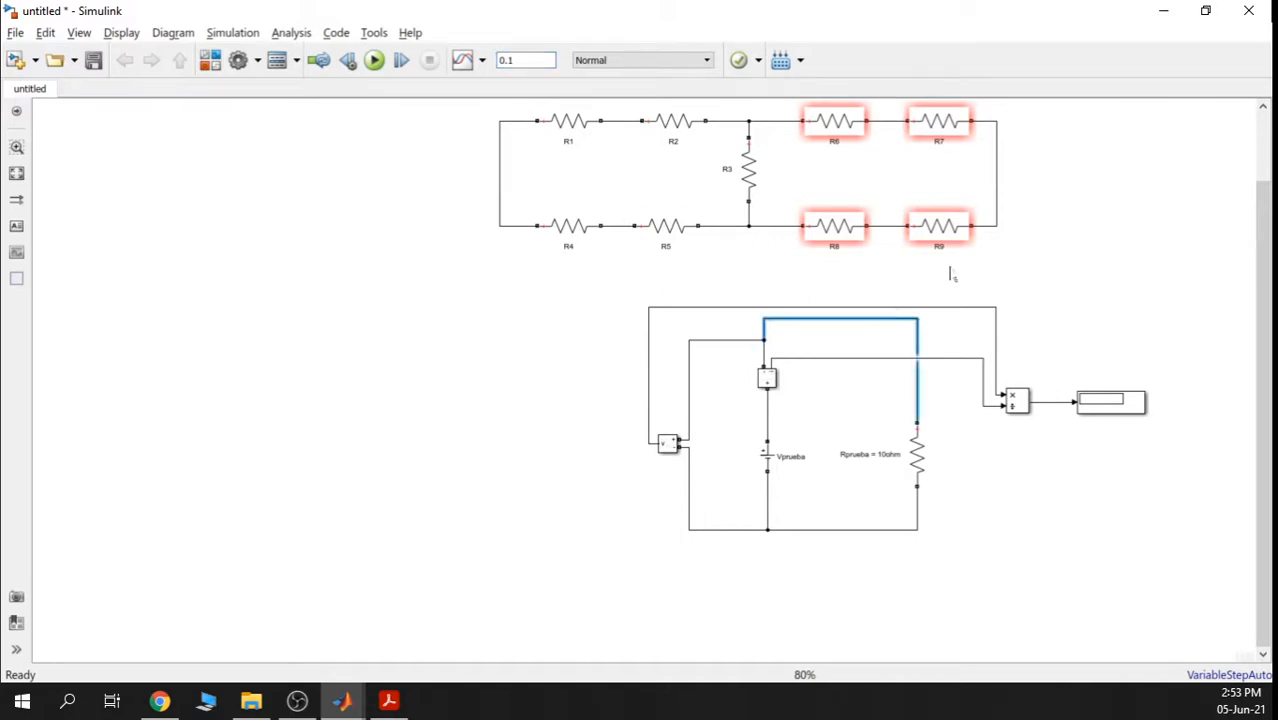
scroll(984, 291, "down", 2)
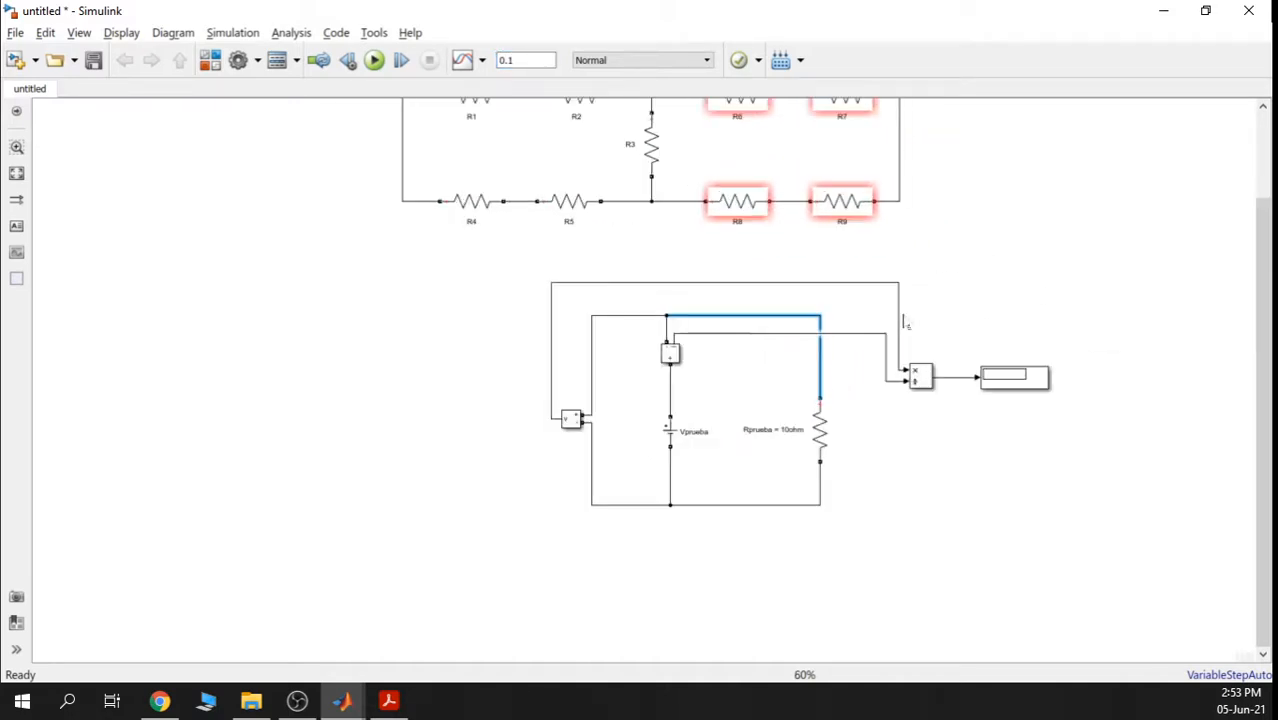
scroll(847, 342, "up", 4)
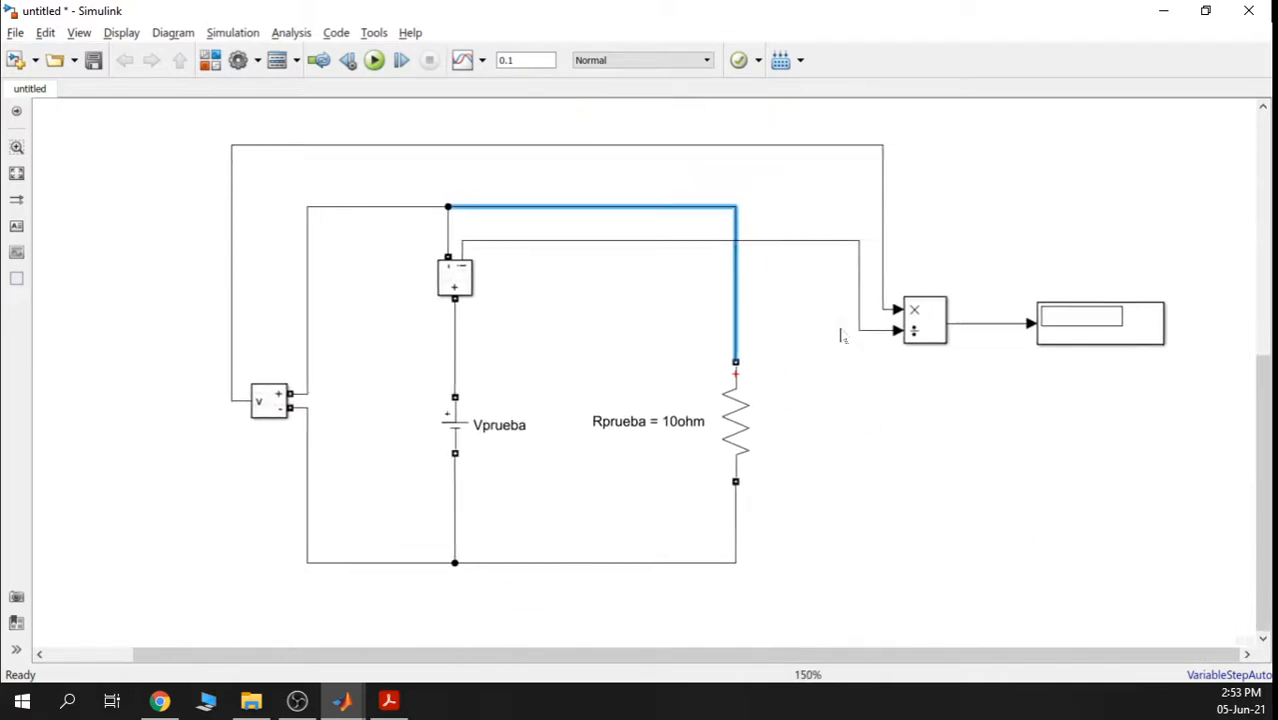
left_click(375, 60)
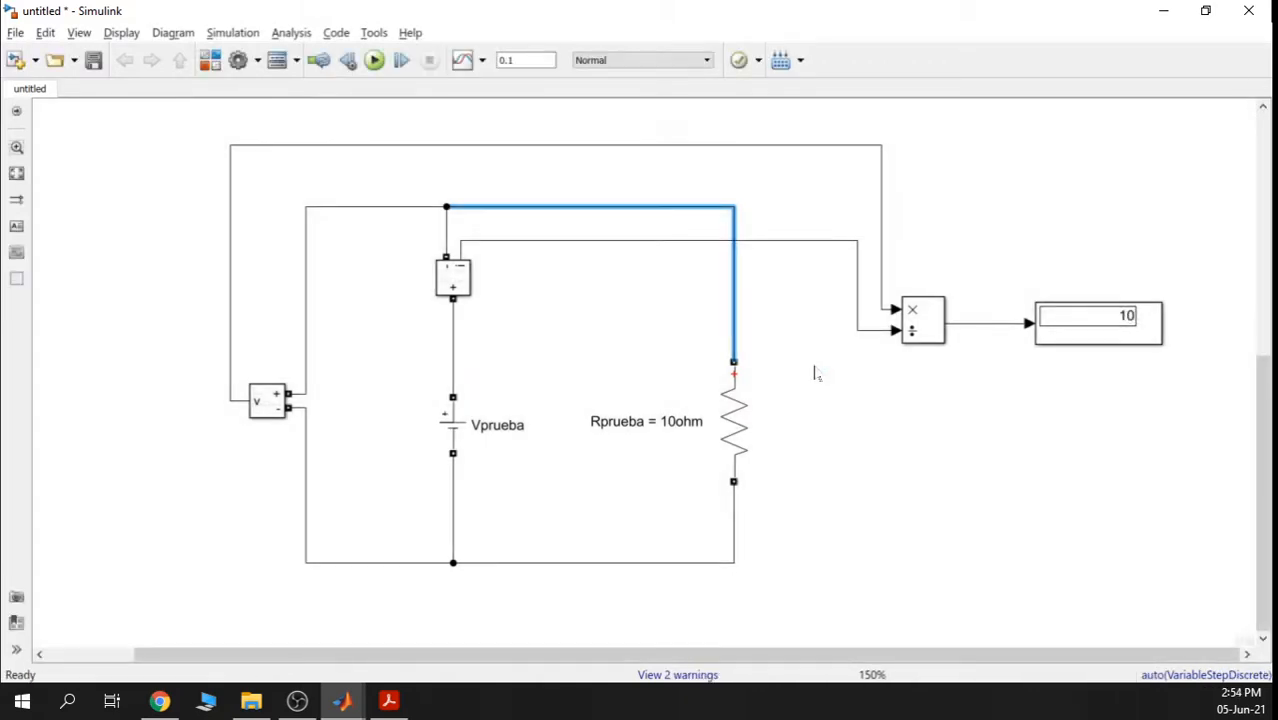
Compare the Display reading with the labelled resistance of the Rprueba test resistor
left_click(1120, 330)
double_click(1100, 356)
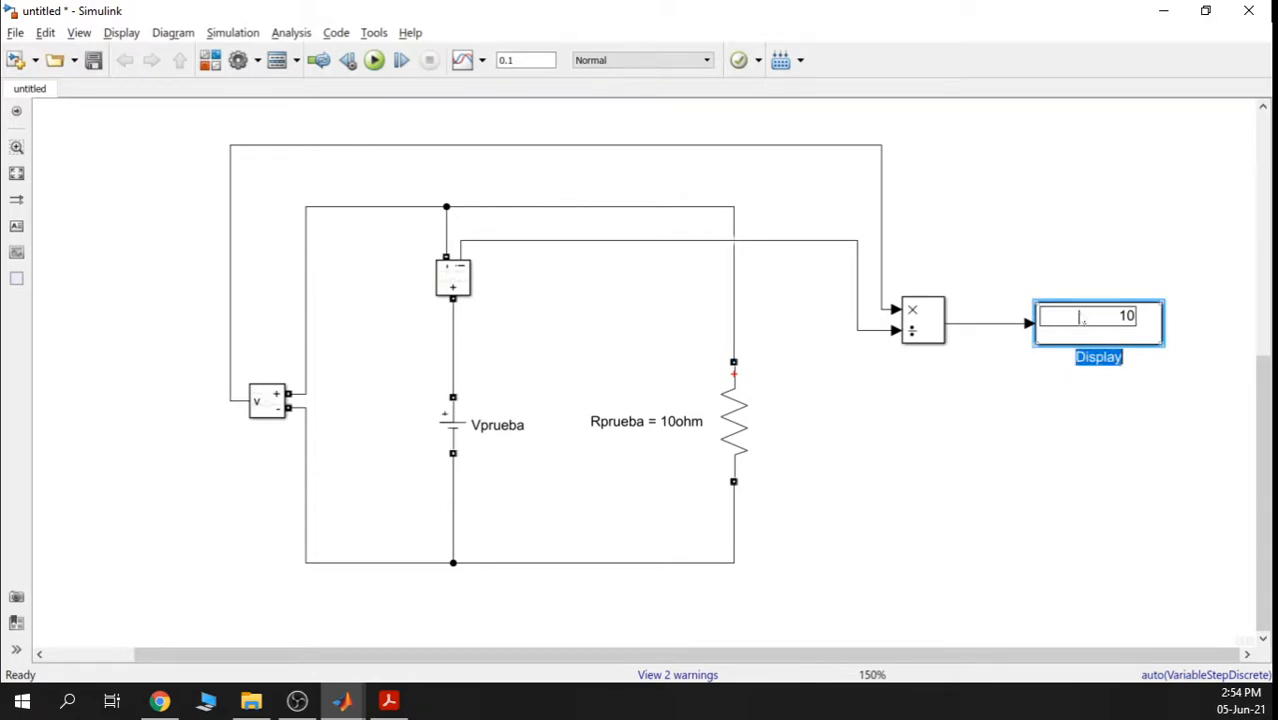
left_click(722, 418)
left_click(885, 443)
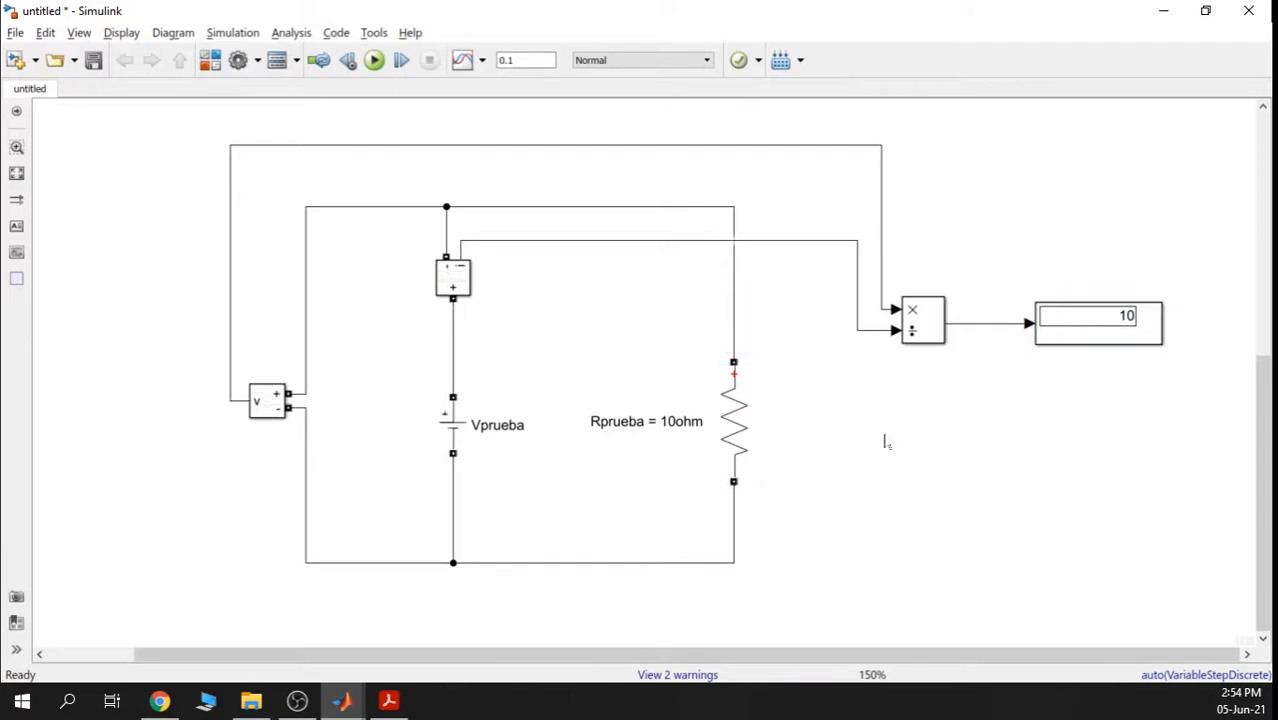
Set the Rprueba resistor's resistance to 150 ohms
left_click(728, 424)
double_click(730, 424)
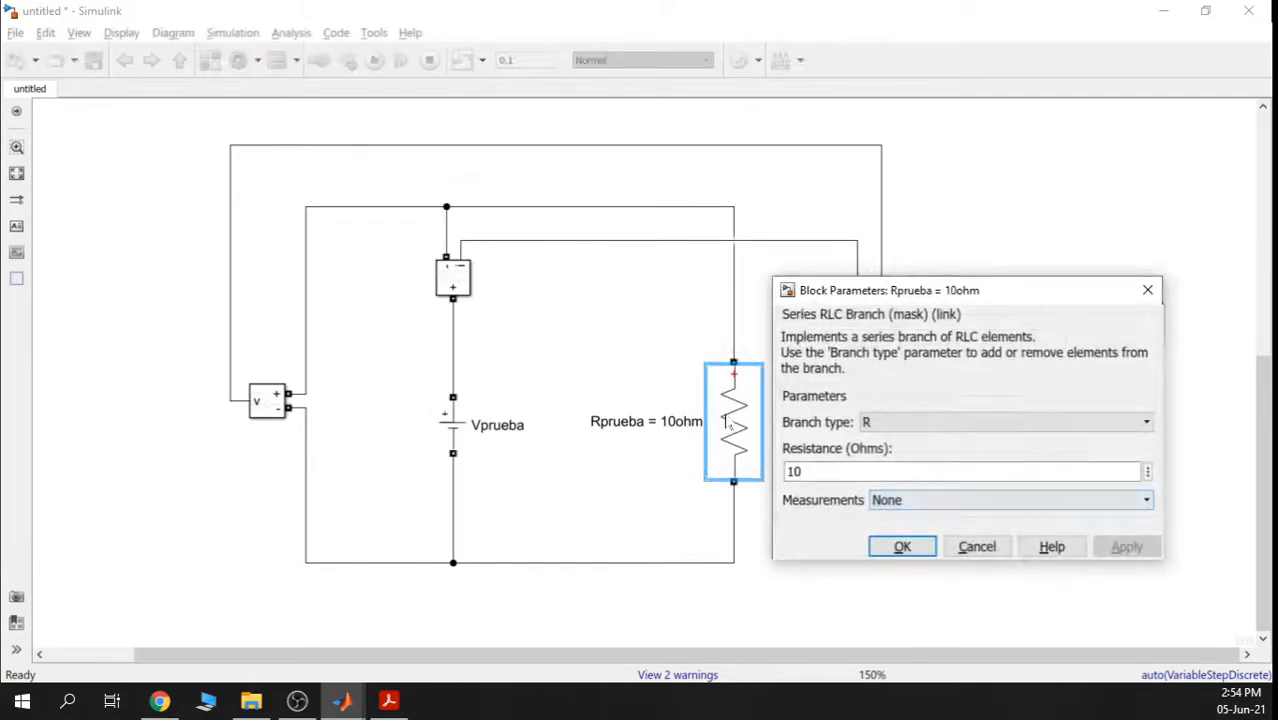
double_click(793, 471)
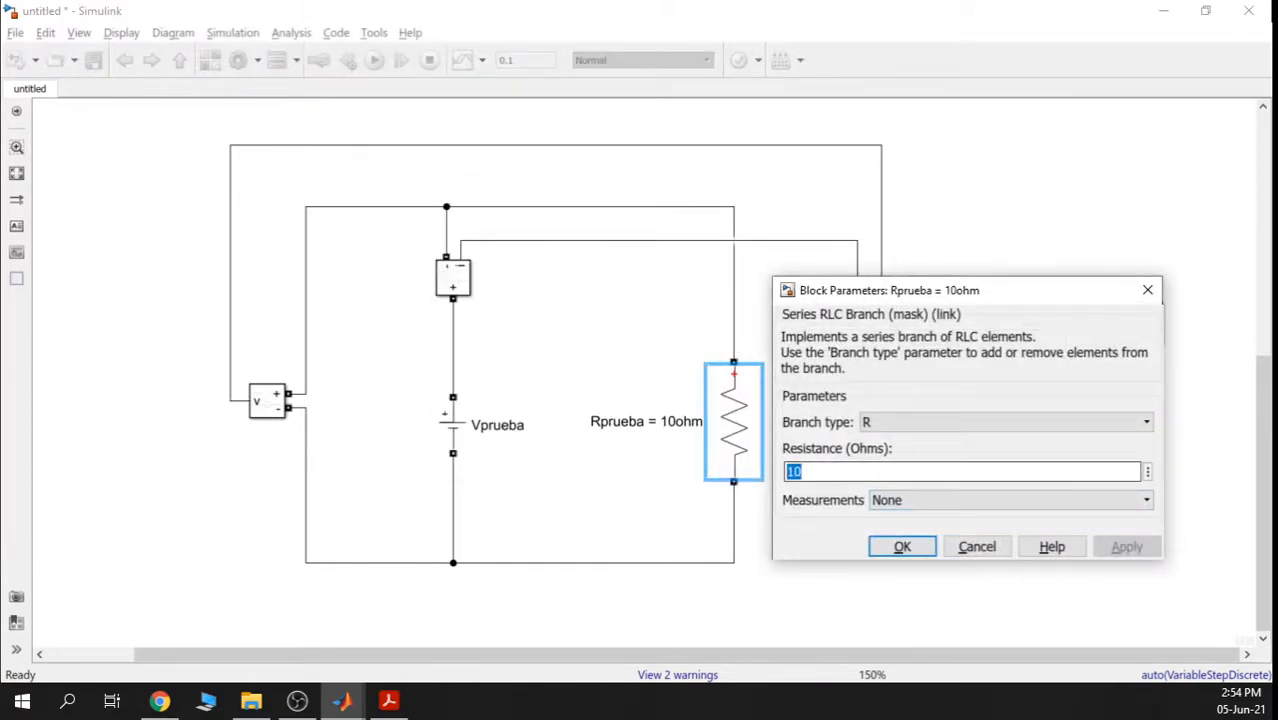
type("1")
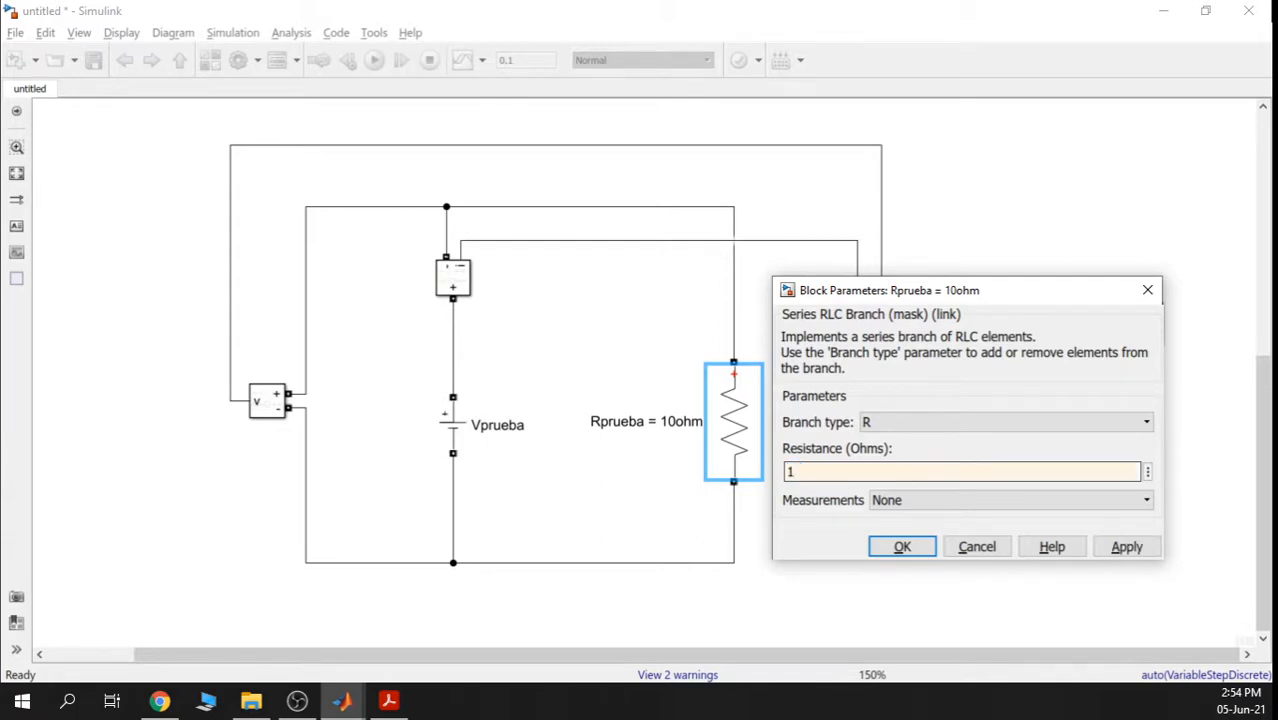
left_click(1130, 546)
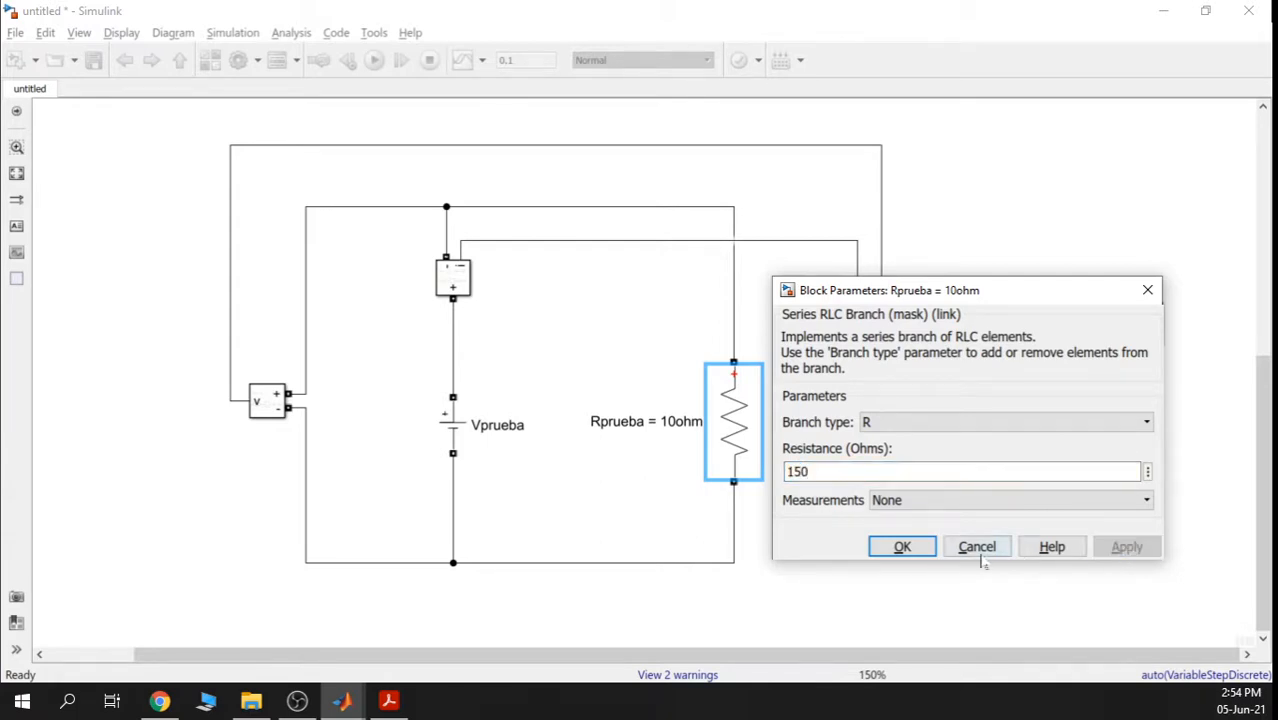
left_click(903, 546)
left_click(997, 488)
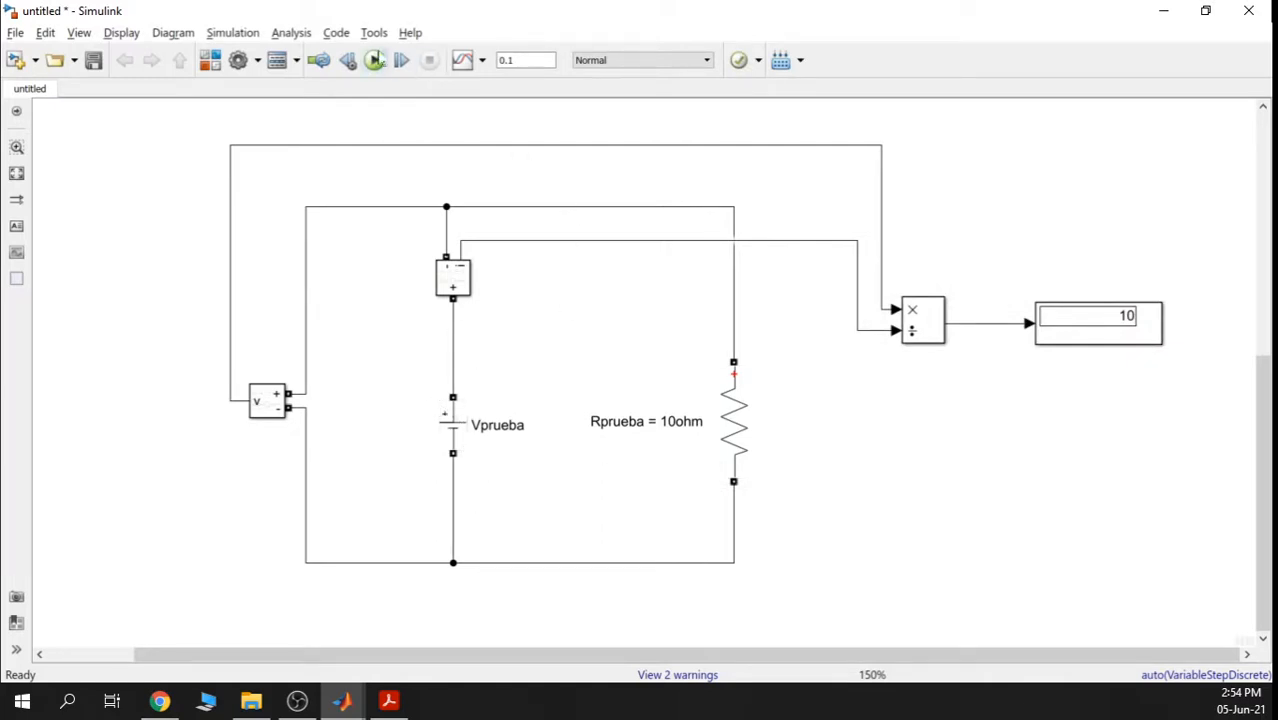
Rerun the simulation with the new Rprueba resistance and examine the Display reading, Vprueba and the current sensor
left_click(374, 60)
left_click(1122, 318)
left_click(744, 432)
left_click(1018, 449)
scroll(665, 372, "down", 2)
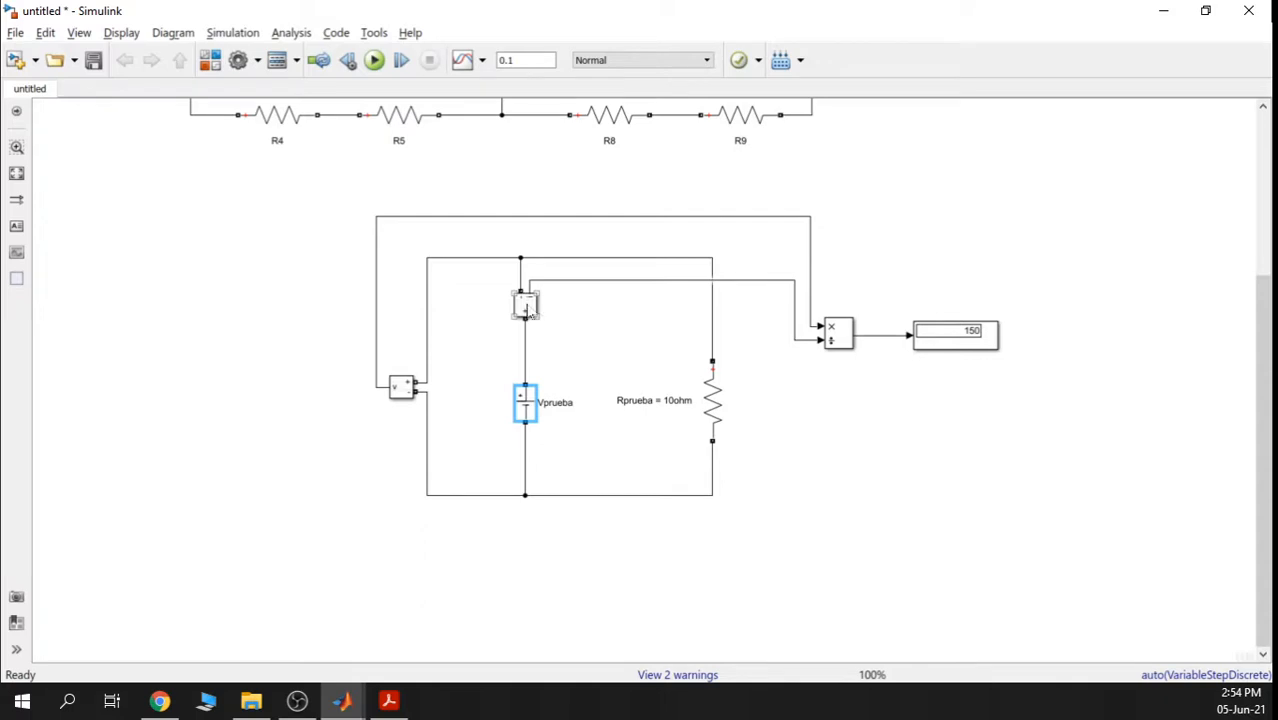
scroll(553, 350, "up", 2)
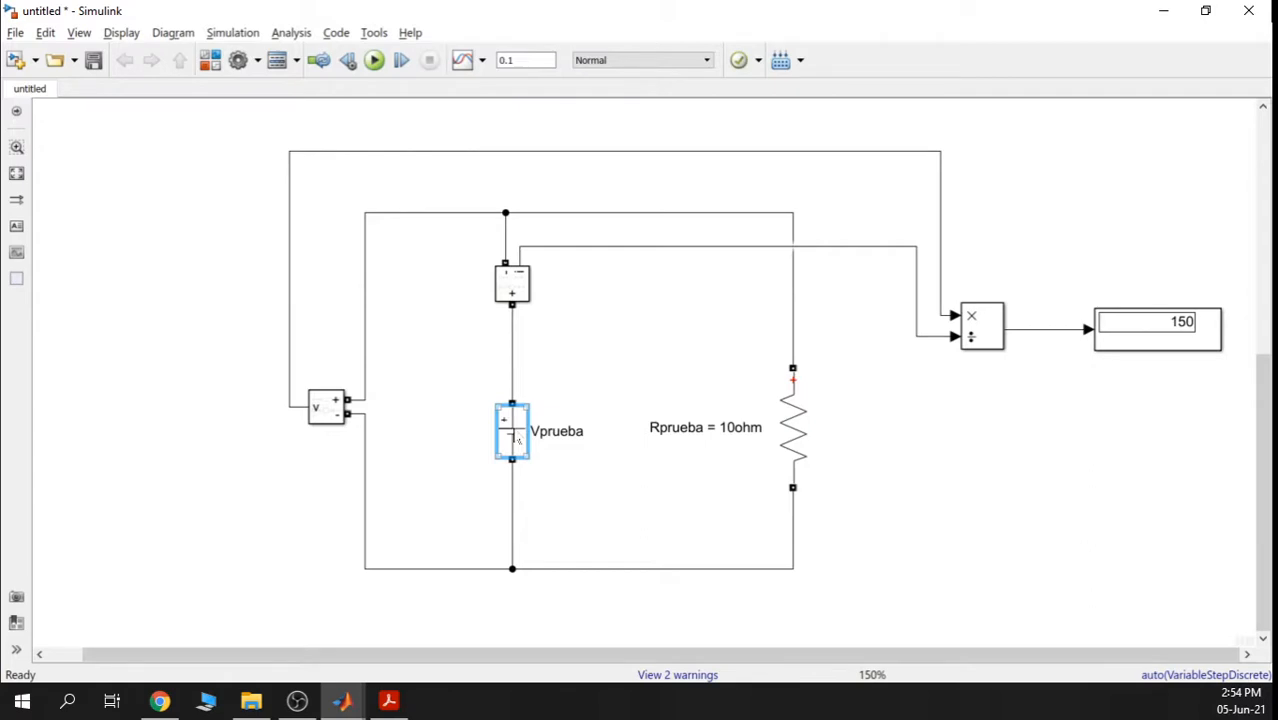
scroll(517, 440, "up", 1)
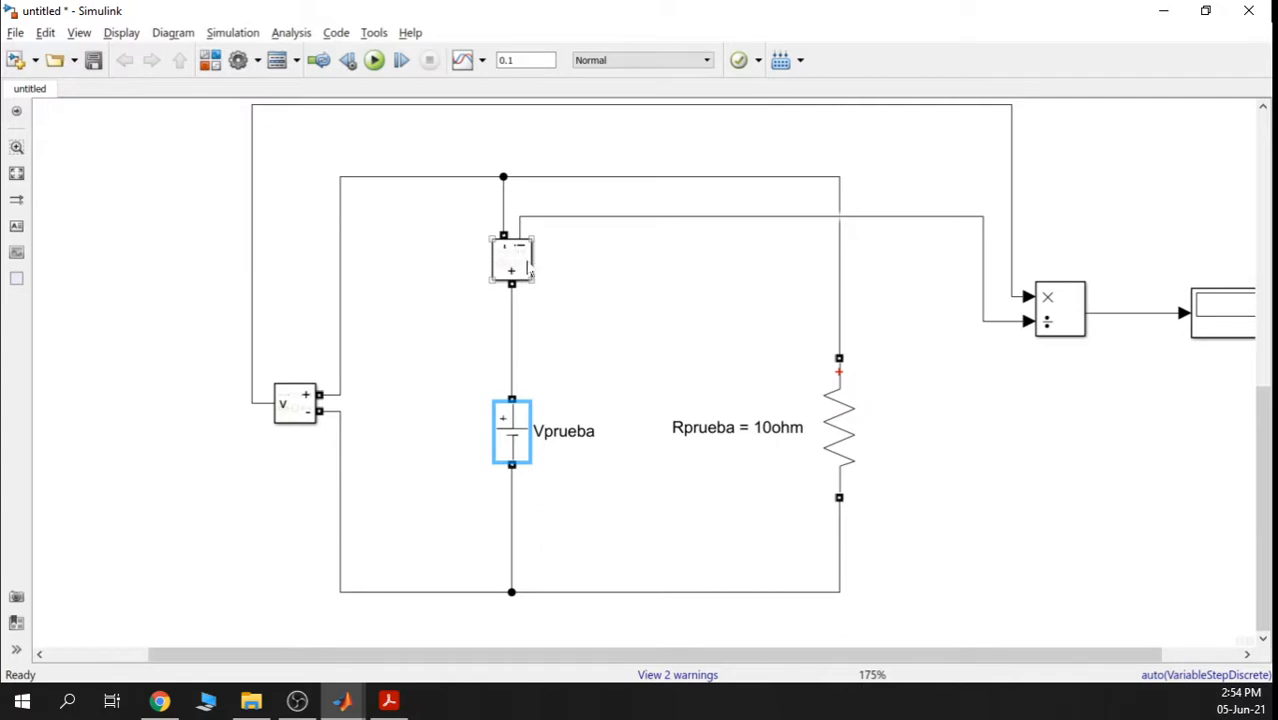
left_click_drag(752, 299, 730, 294)
Check the Rprueba resistor's block parameters and rename it "Rprueba = 150ohm"
left_click(819, 410)
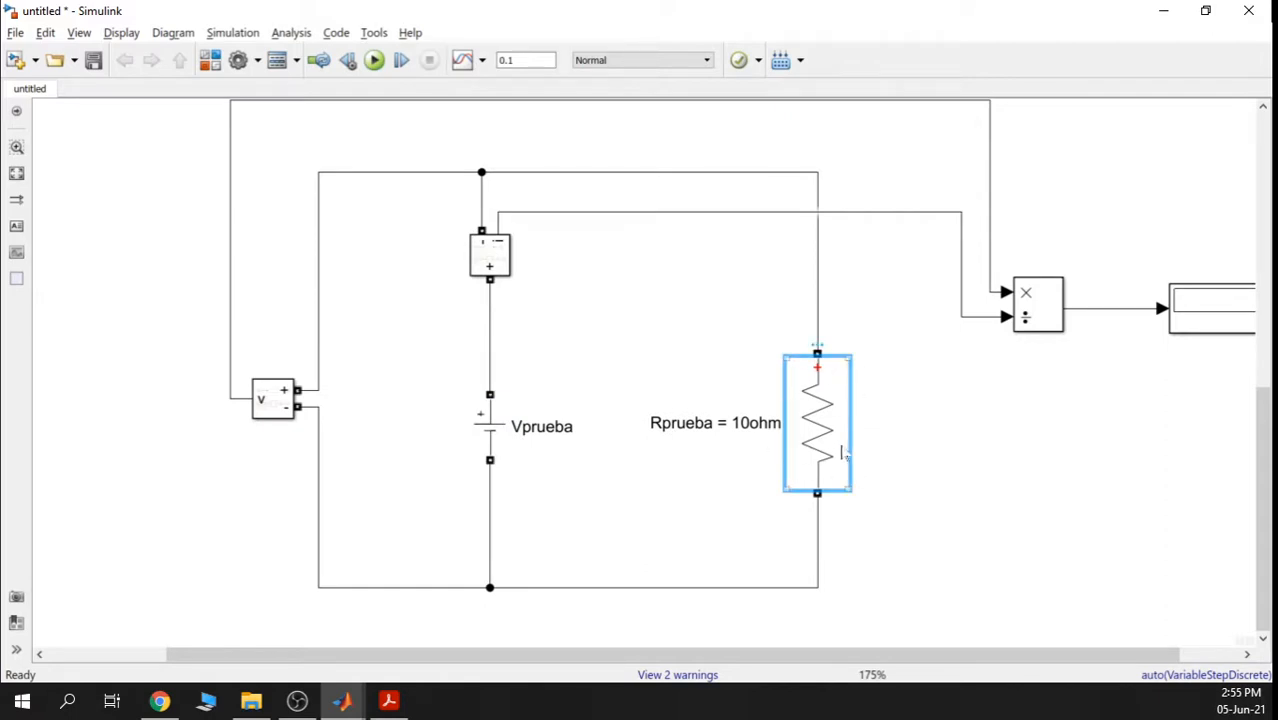
double_click(815, 429)
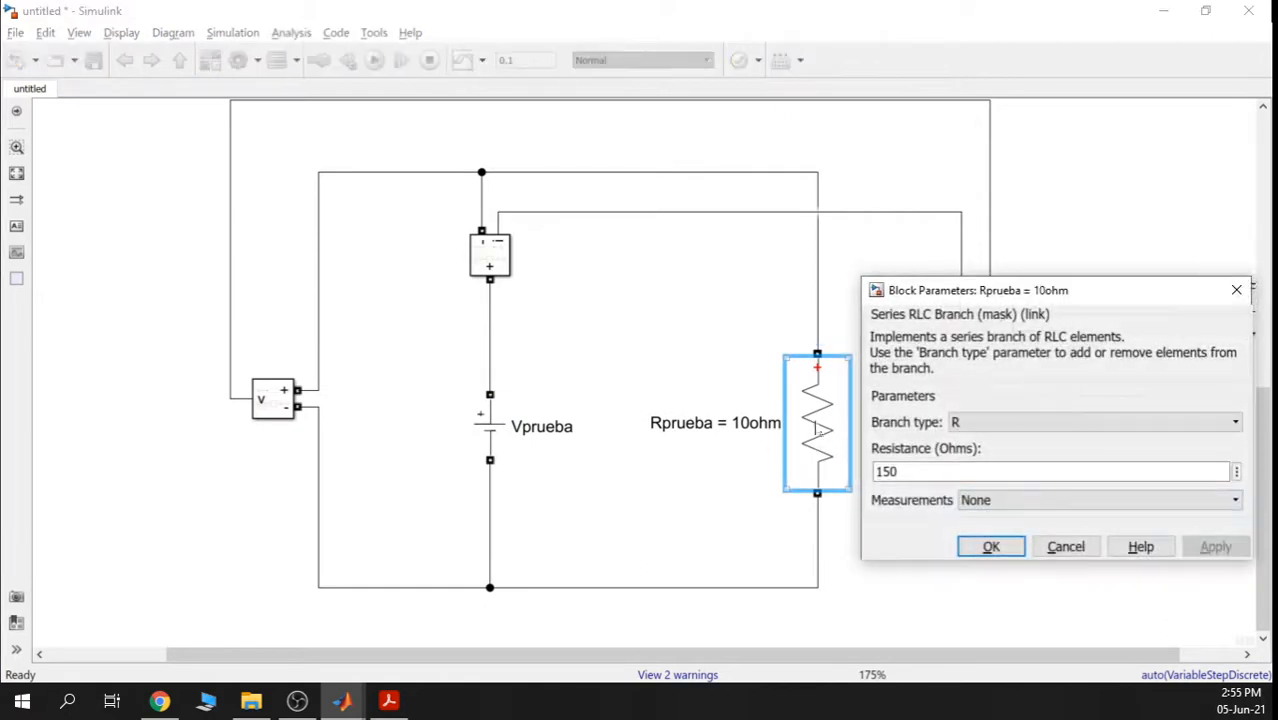
left_click(1013, 557)
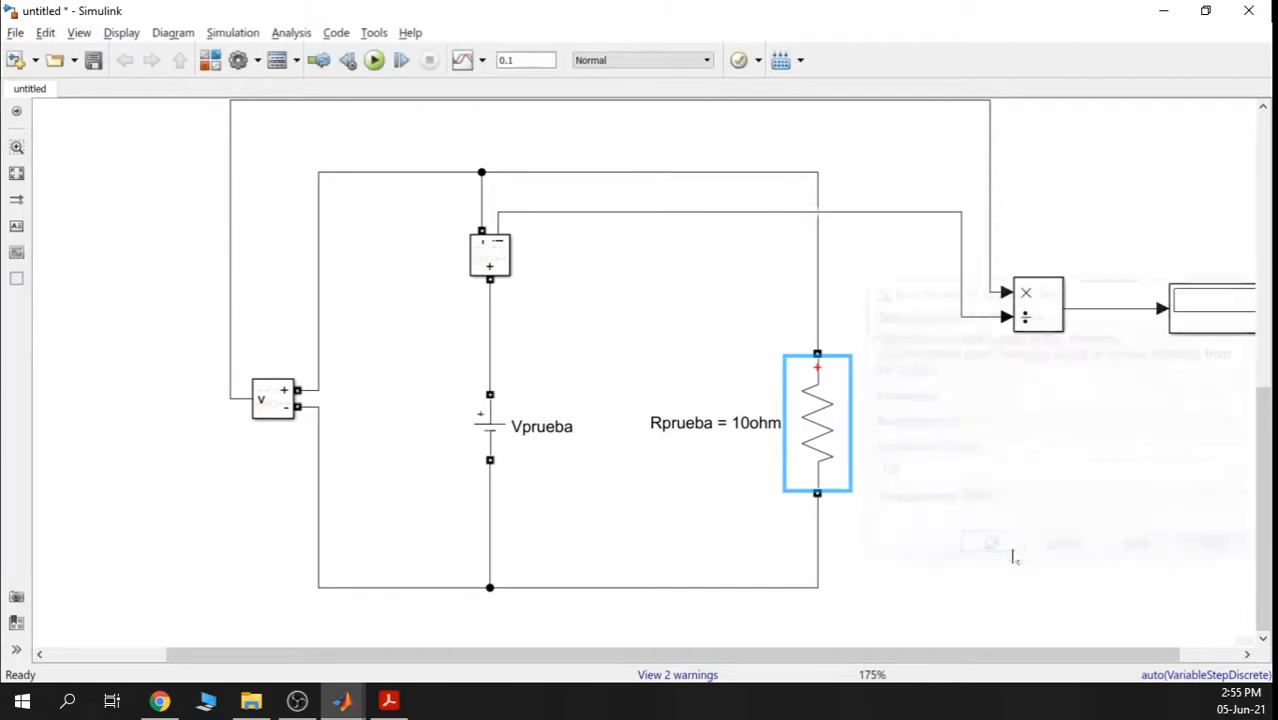
scroll(1104, 479, "down", 3)
scroll(987, 395, "up", 3)
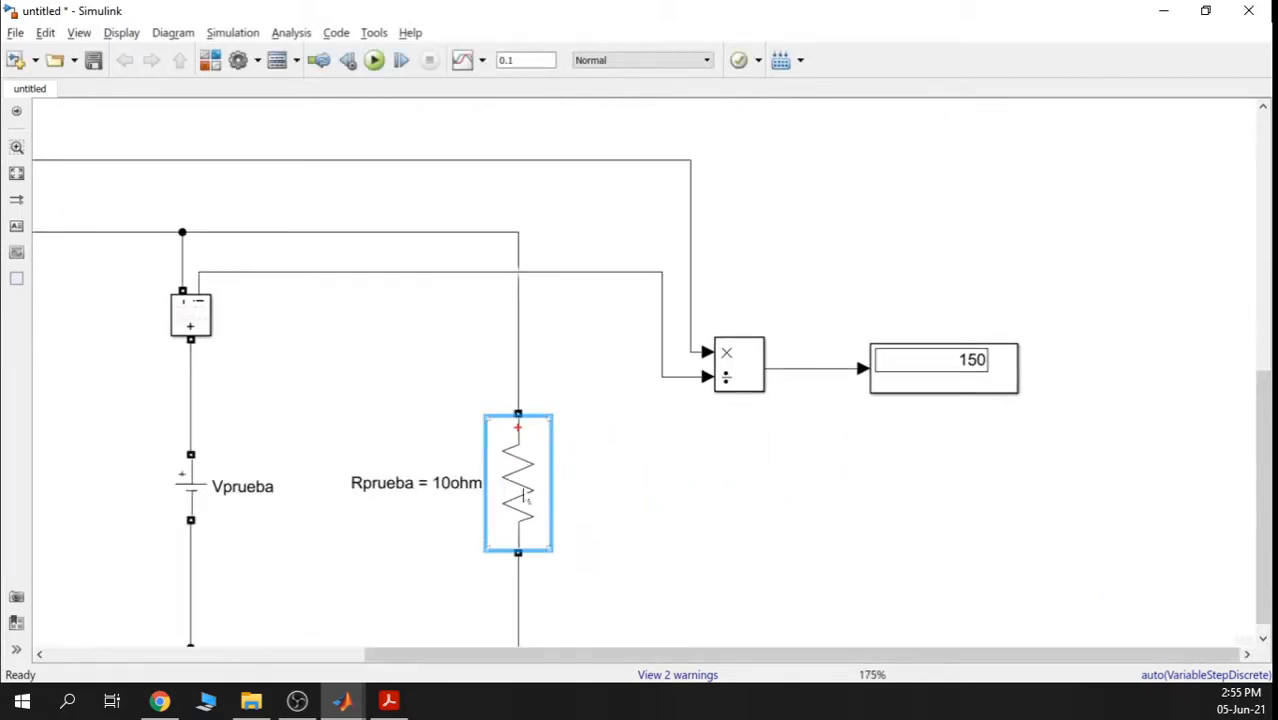
left_click(442, 483)
type("5")
left_click(704, 522)
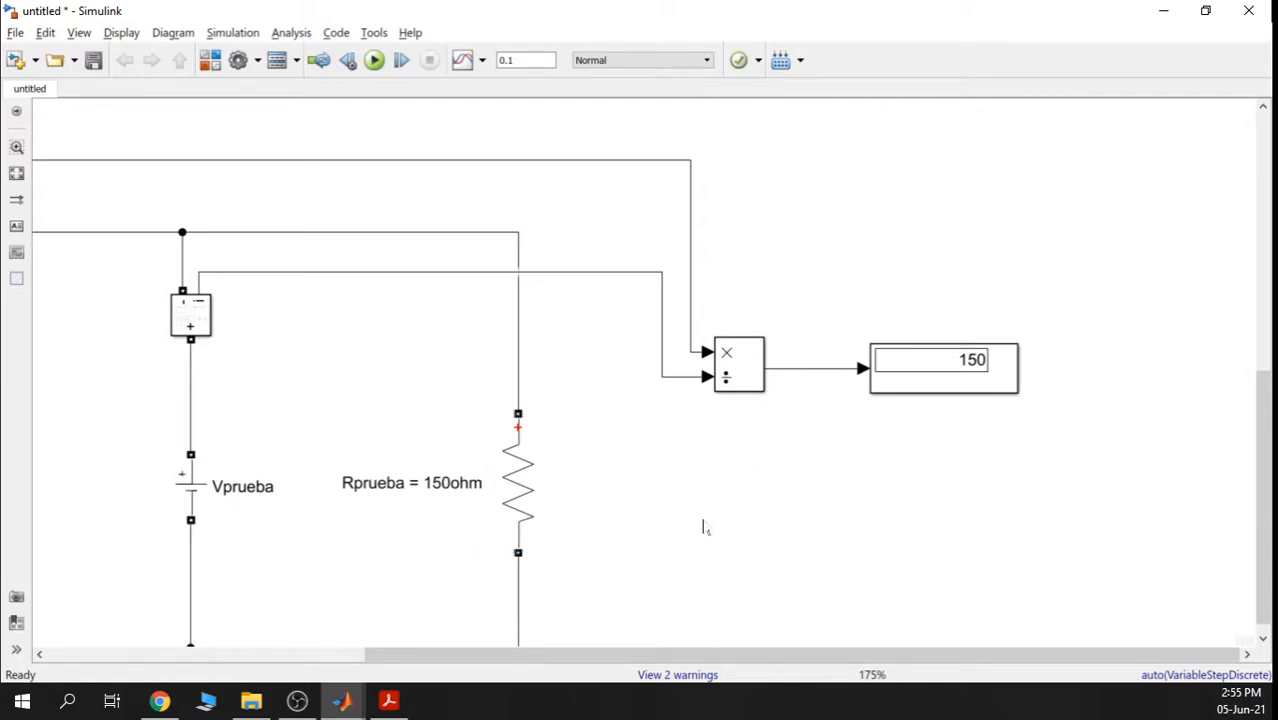
Run the simulation again with the relabelled test resistor and bring the whole ohmmeter circuit into view
left_click(374, 60)
scroll(885, 490, "down", 1)
left_click_drag(876, 494, 940, 455)
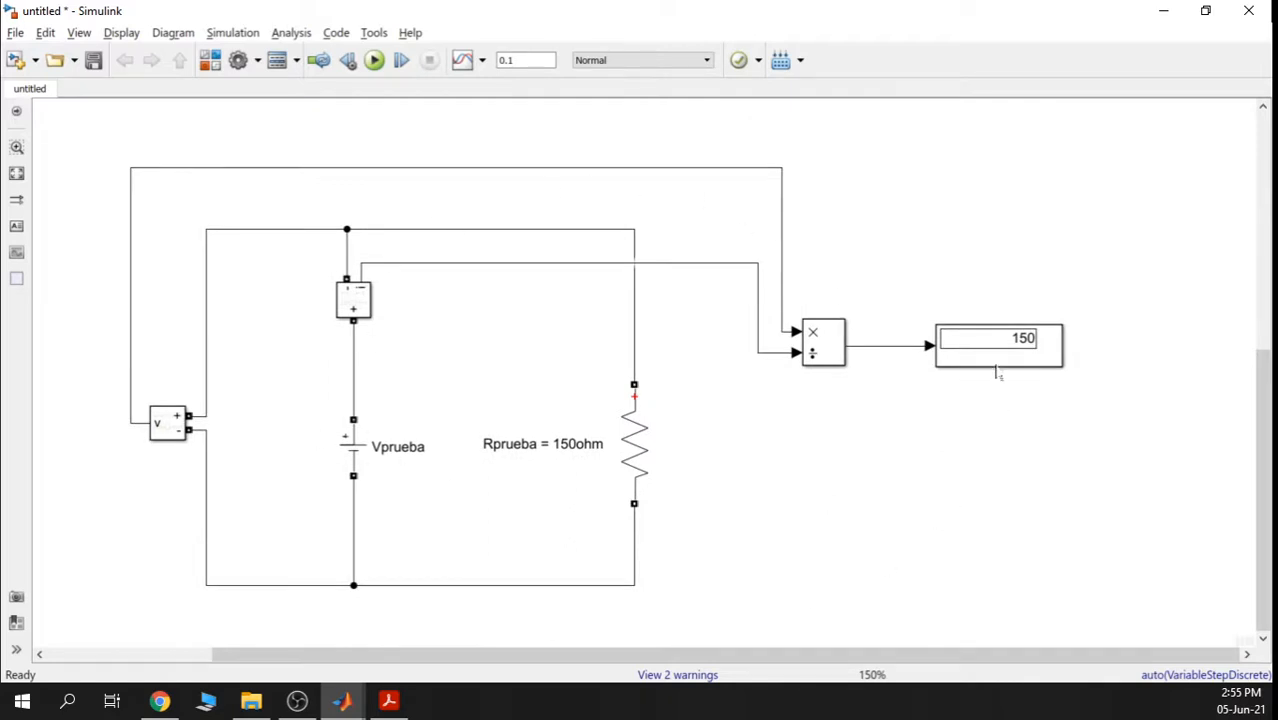
Insert an Abs block from the Math Operations library between the Divide block and the Display, and run the simulation
left_click_drag(997, 352, 1094, 352)
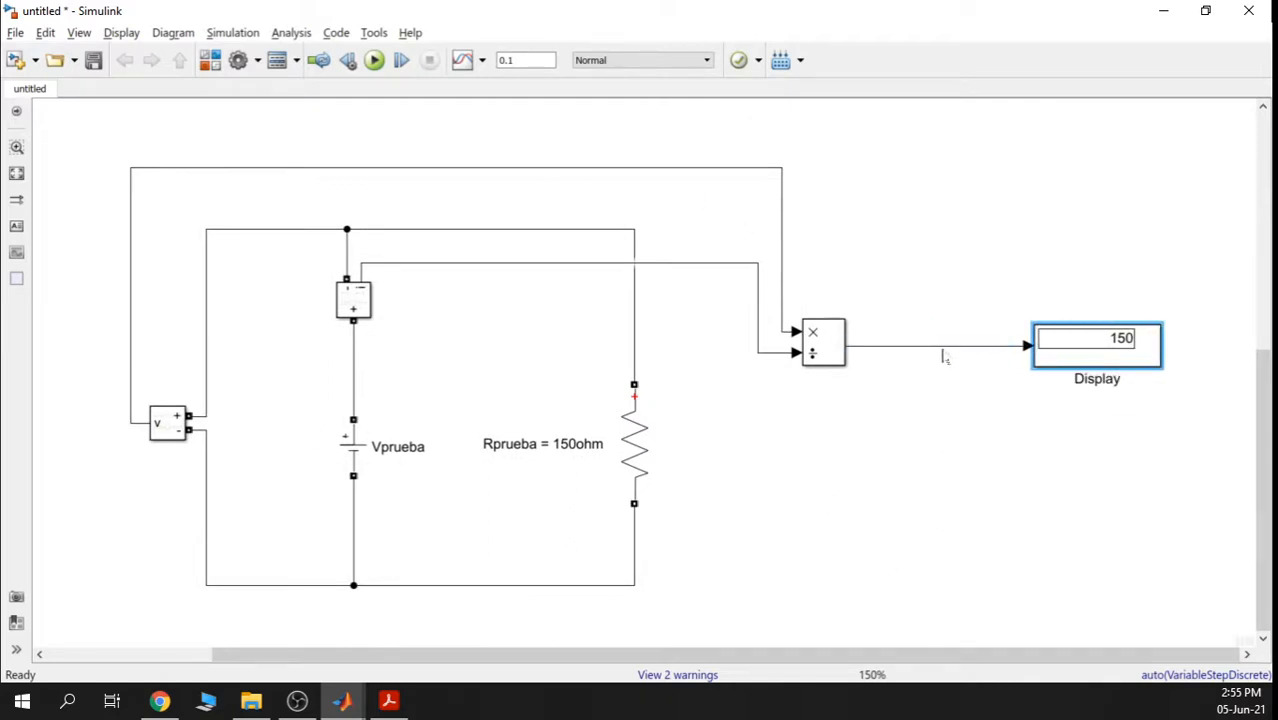
left_click(210, 60)
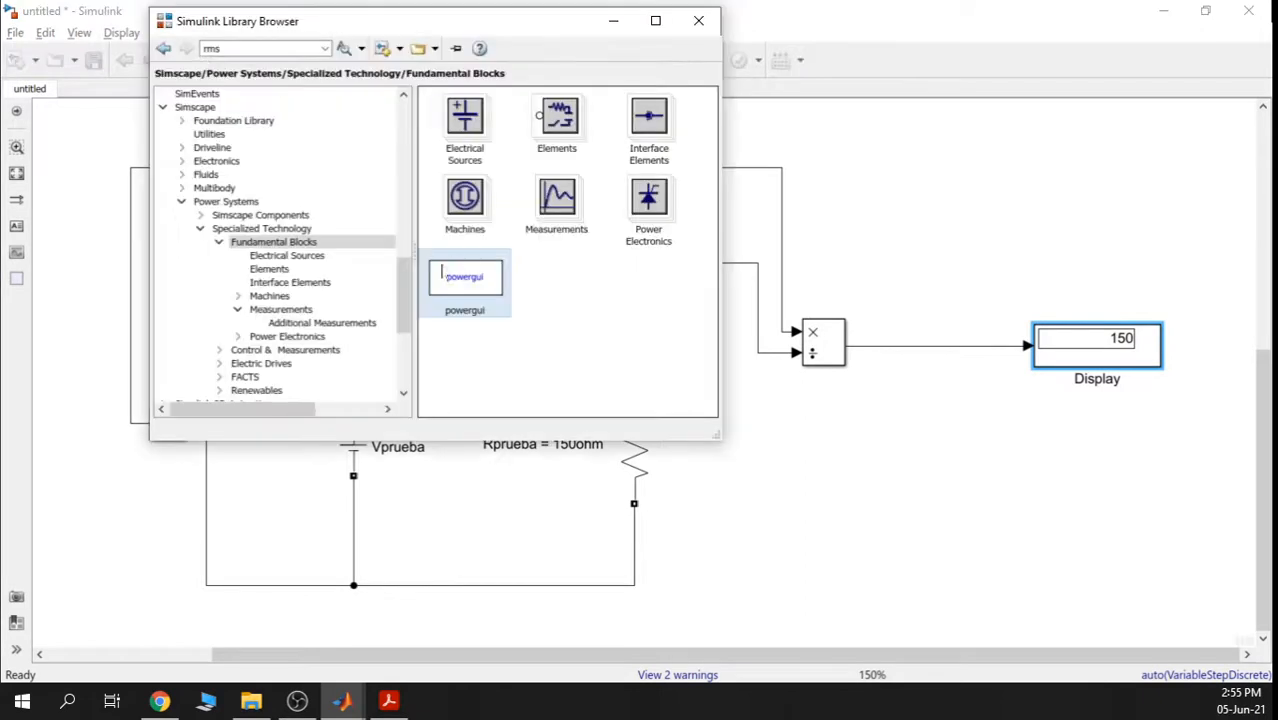
left_click_drag(404, 292, 400, 113)
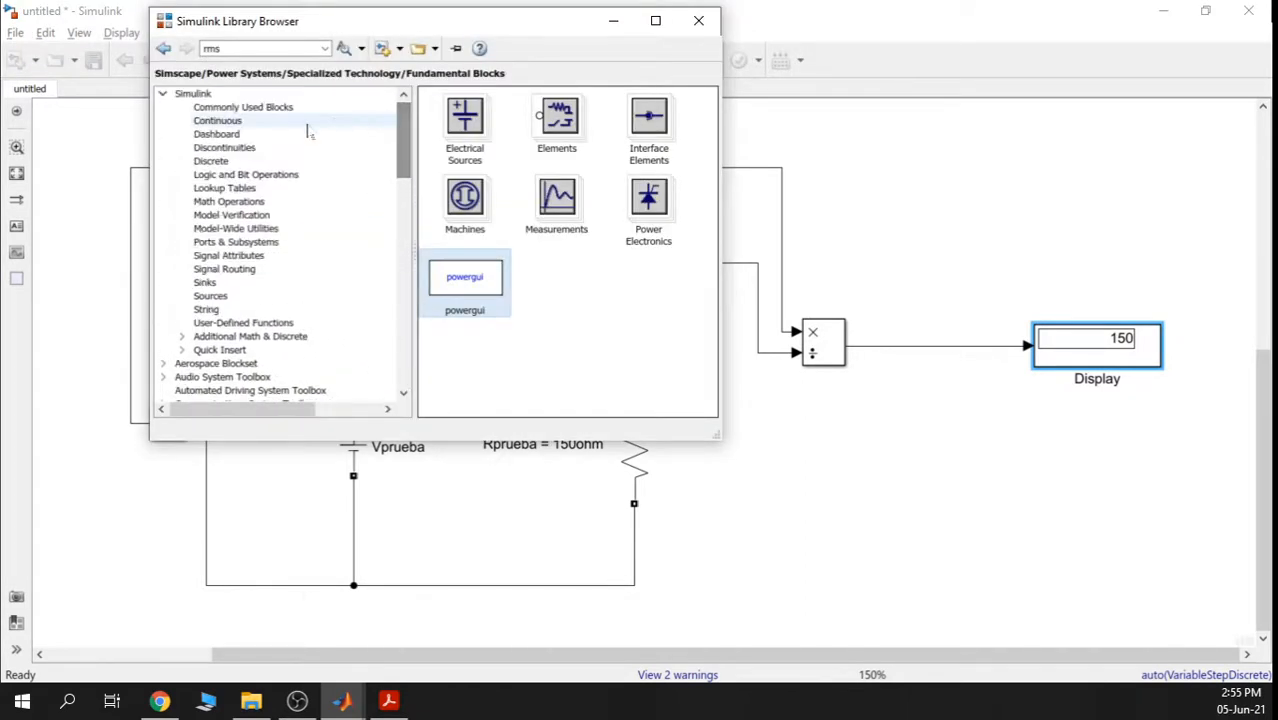
left_click(230, 203)
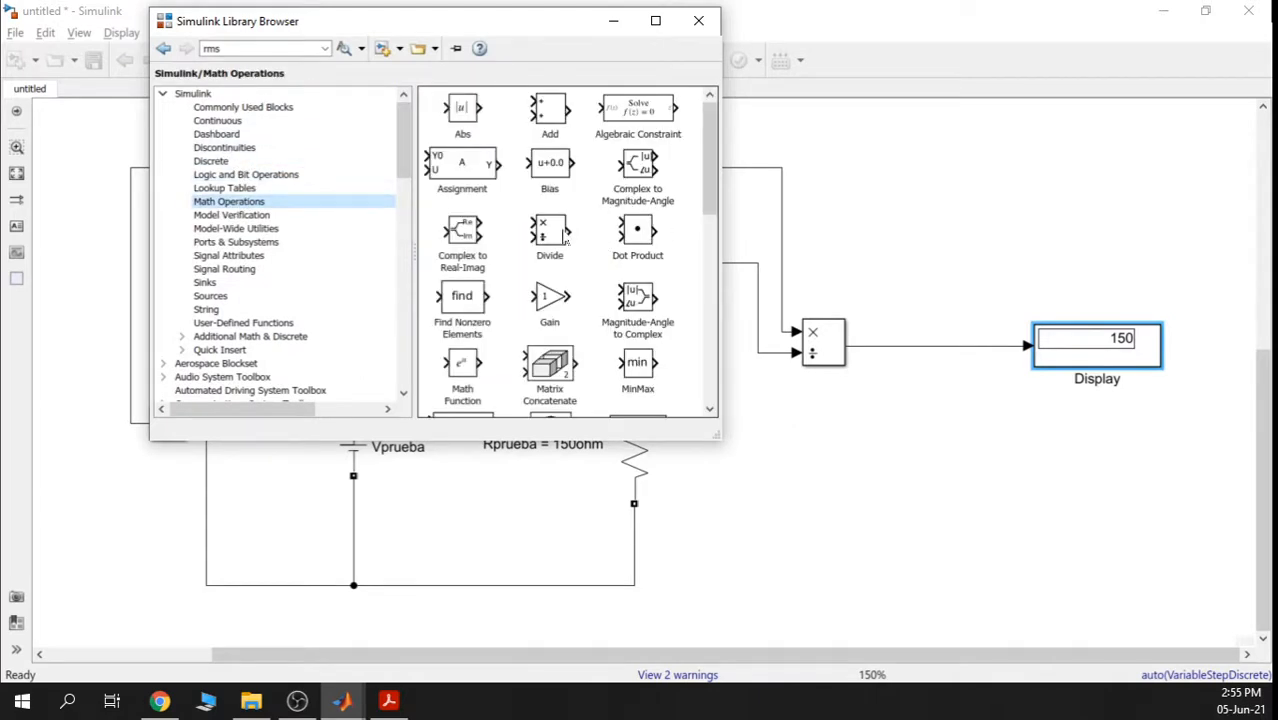
left_click_drag(470, 120, 936, 346)
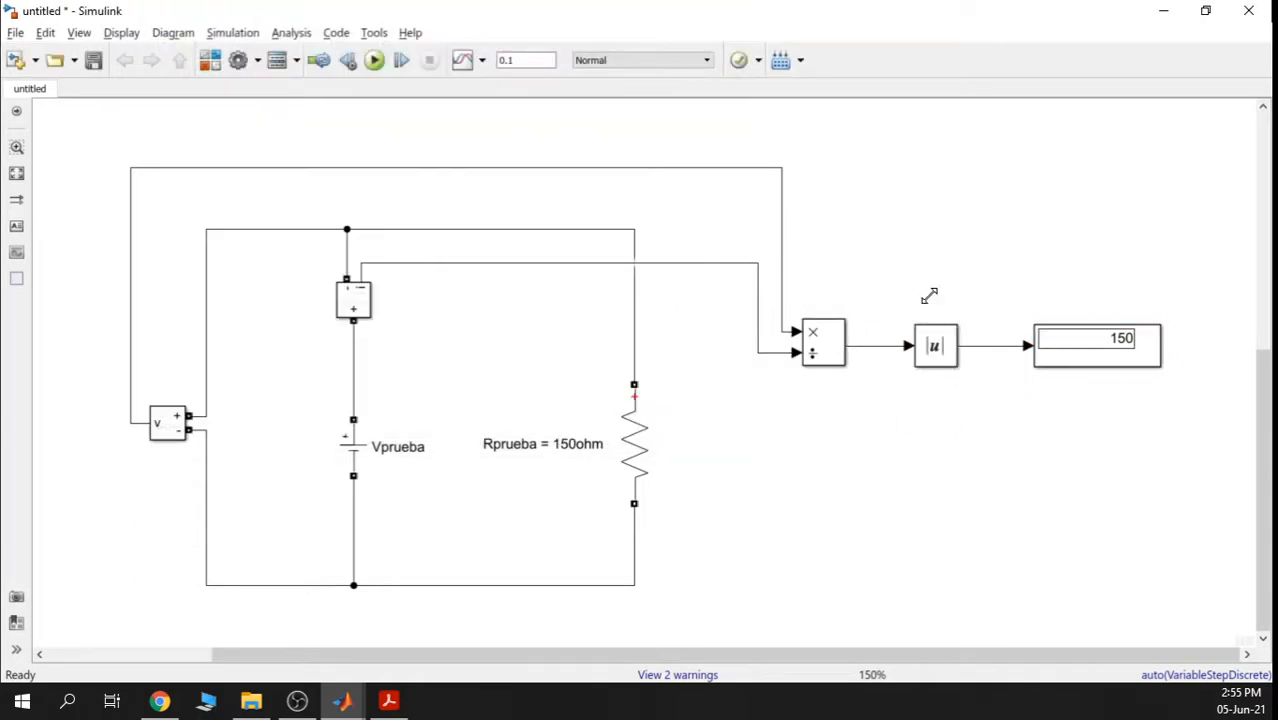
left_click(374, 60)
Take Vprueba out of its branch, flip its polarity and reinsert it below the current sensor
left_click(366, 428)
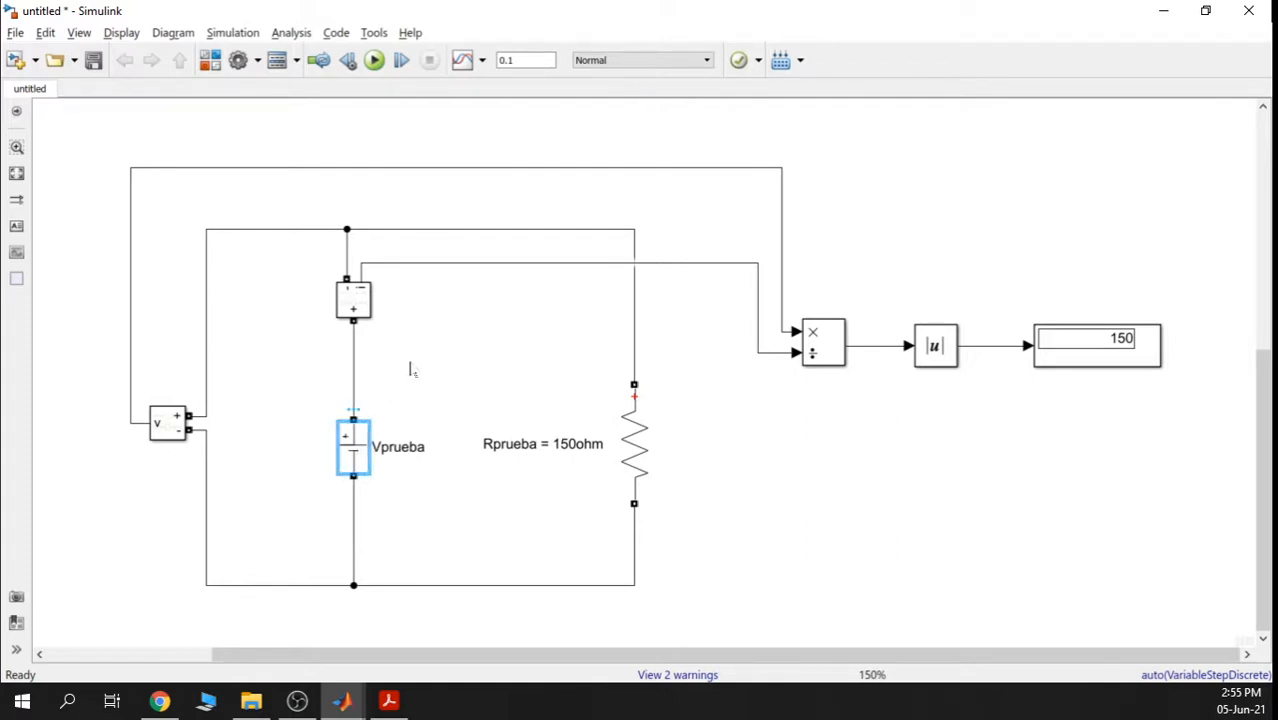
key("Delete")
key("ctrl+v")
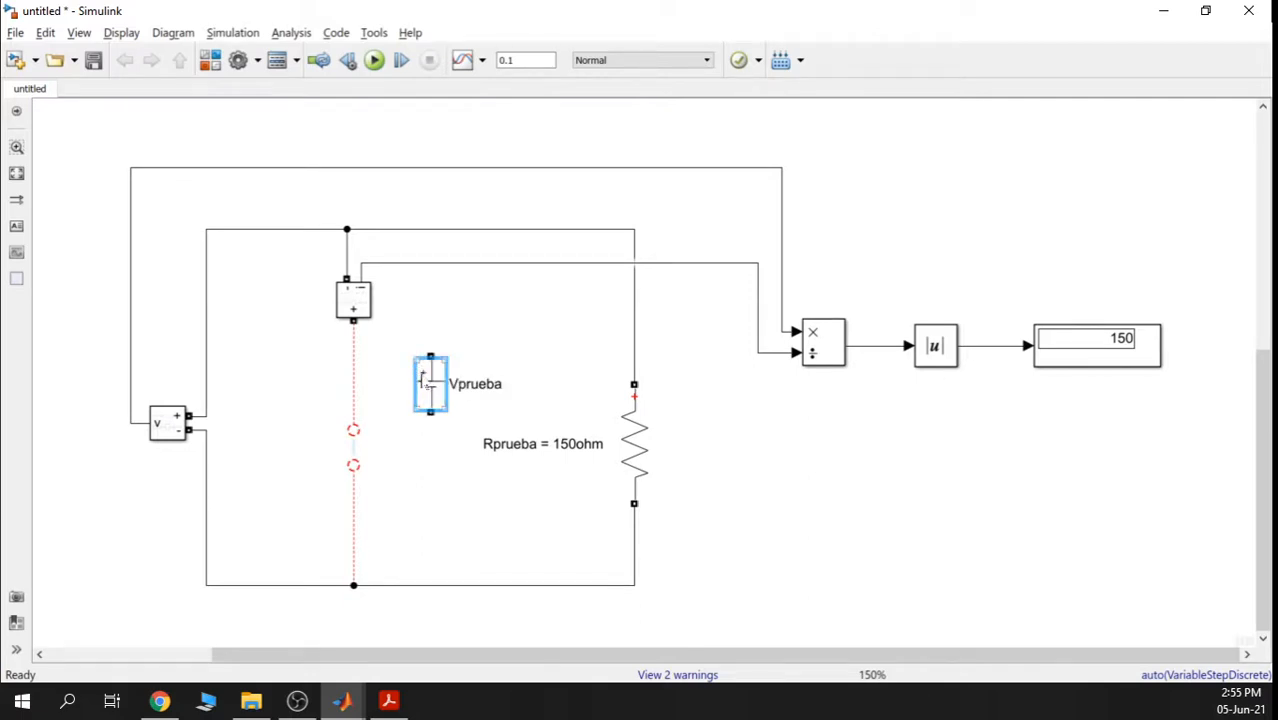
key("ctrl+i")
left_click_drag(428, 398, 360, 500)
left_click(385, 419)
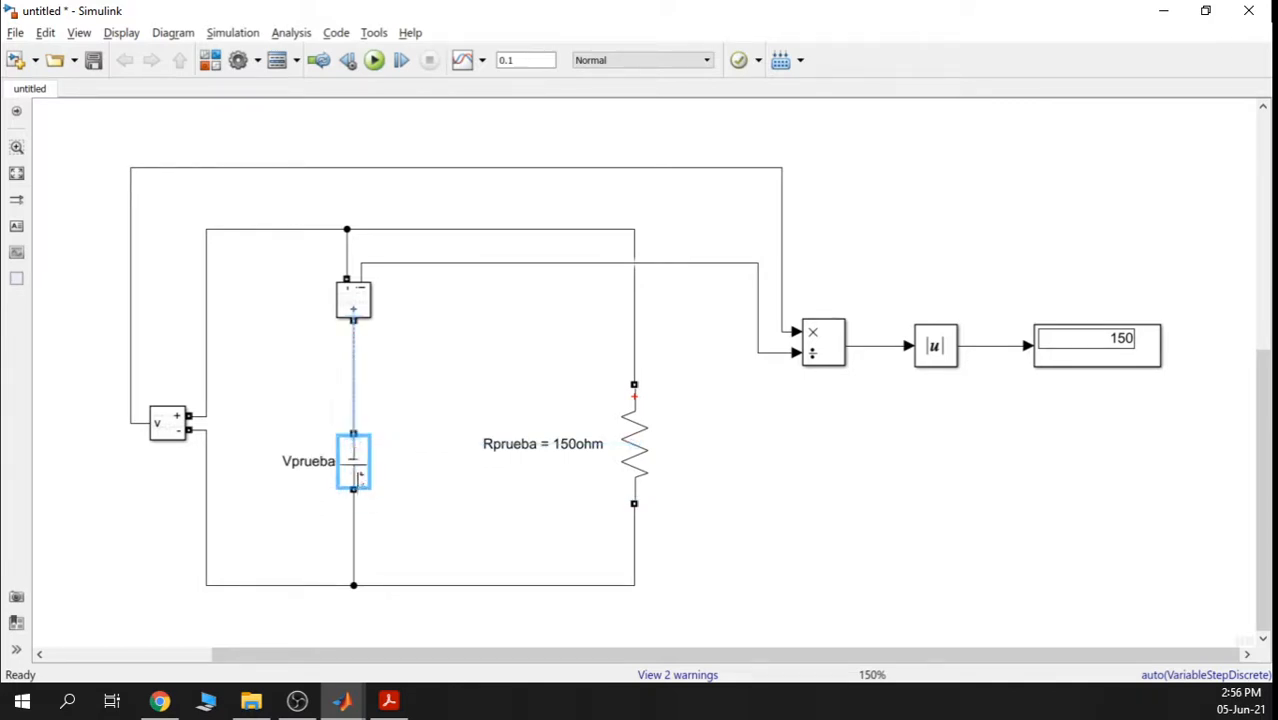
left_click(436, 370)
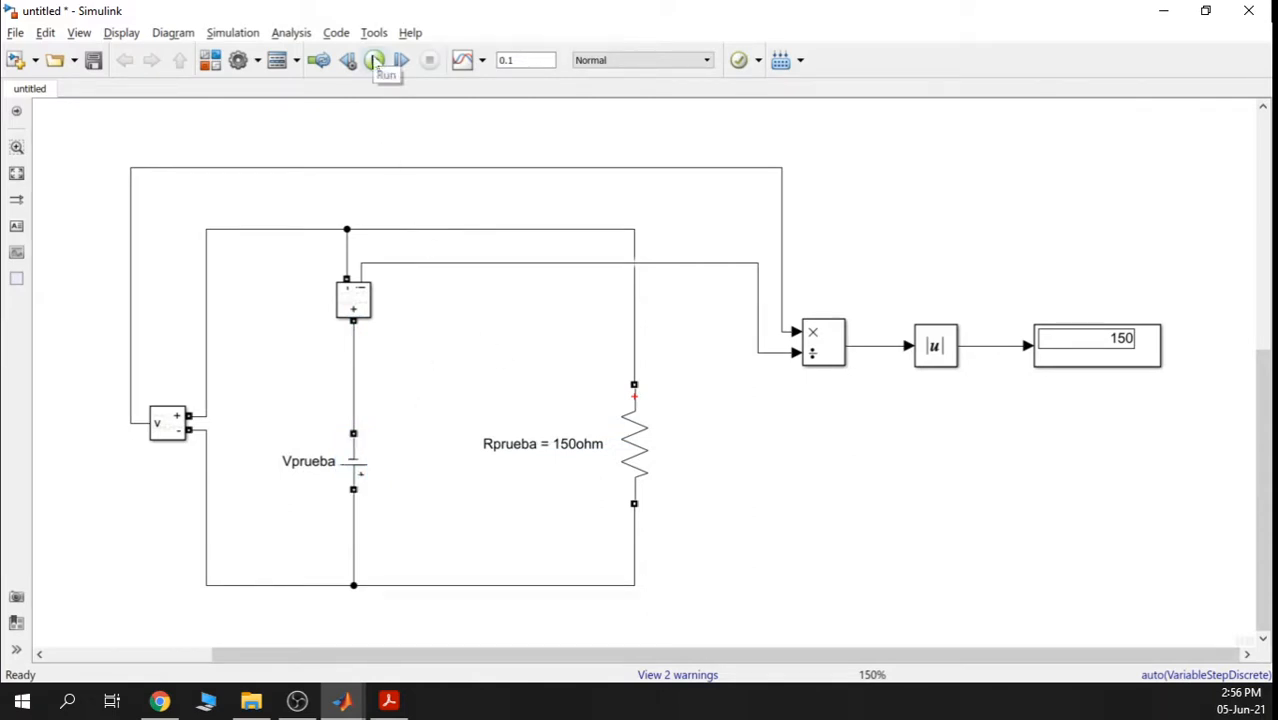
Add a second Display branched from the Divide output ahead of the Abs block, and run the simulation
left_click(1085, 350)
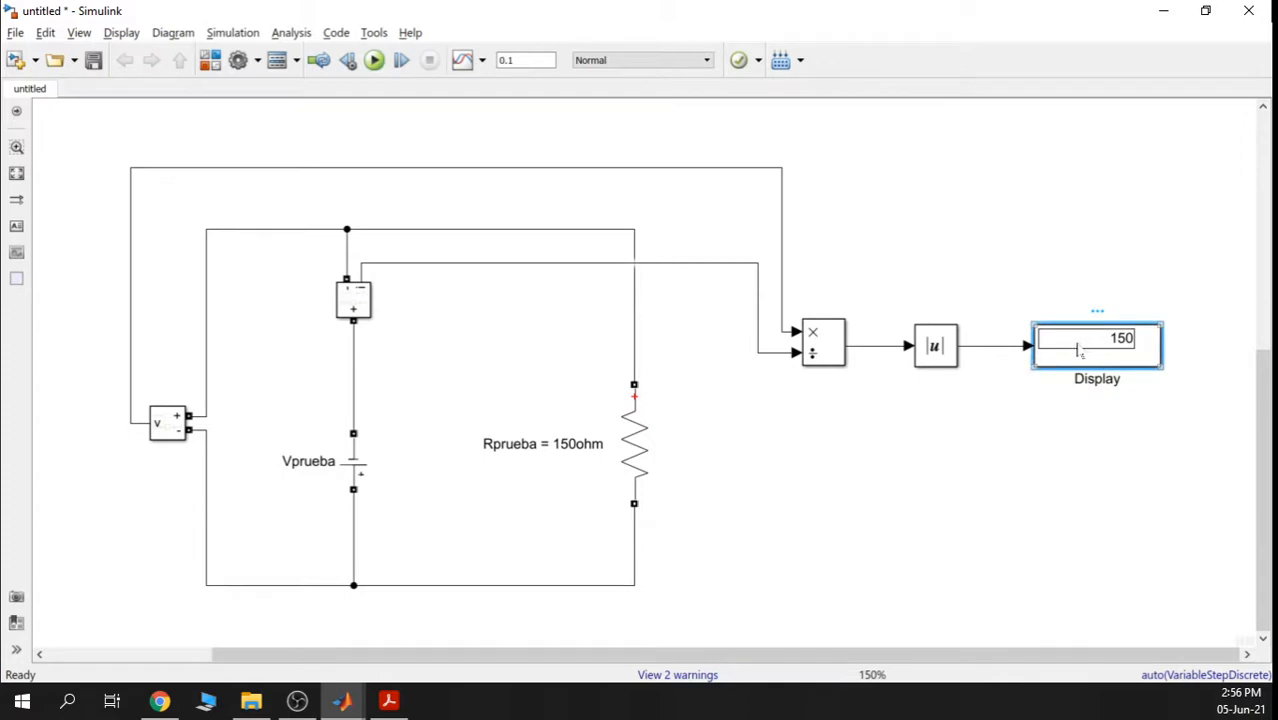
mouse_move(1074, 353)
left_mouse_down()
mouse_move(1084, 371)
mouse_move(1041, 262)
mouse_move(1058, 251)
mouse_move(933, 277)
mouse_move(881, 346)
left_mouse_up()
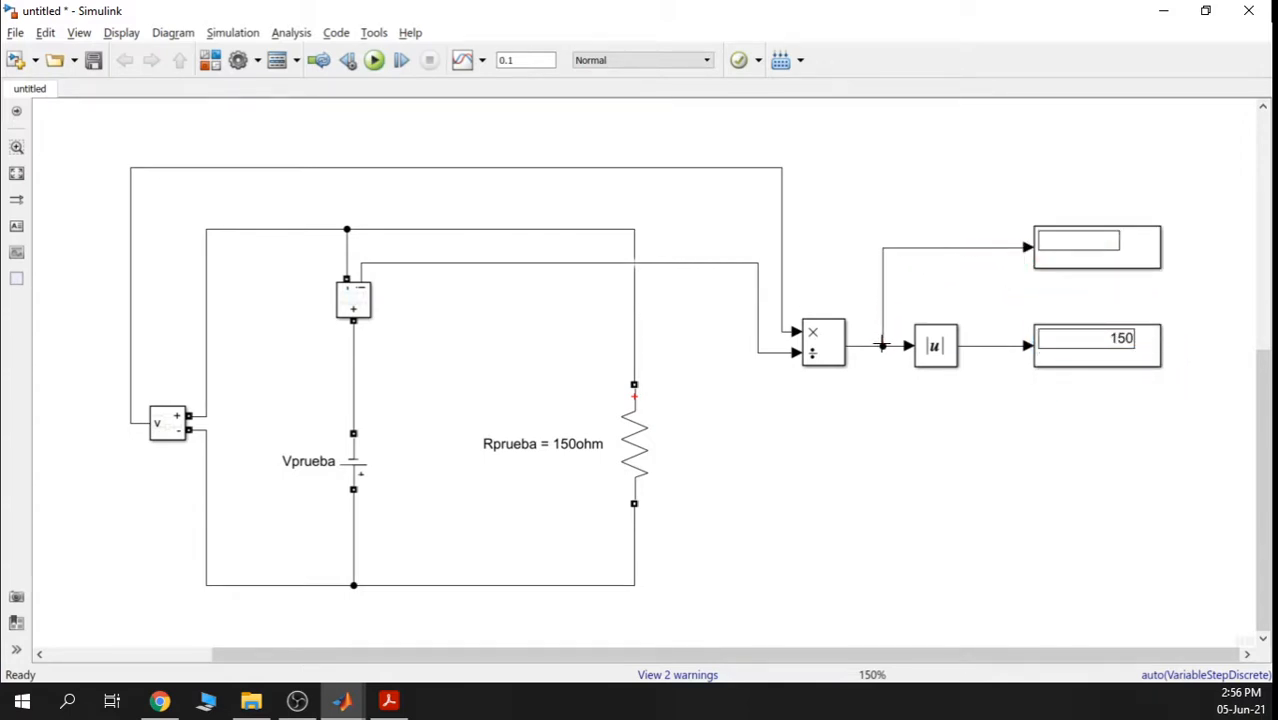
left_click(372, 59)
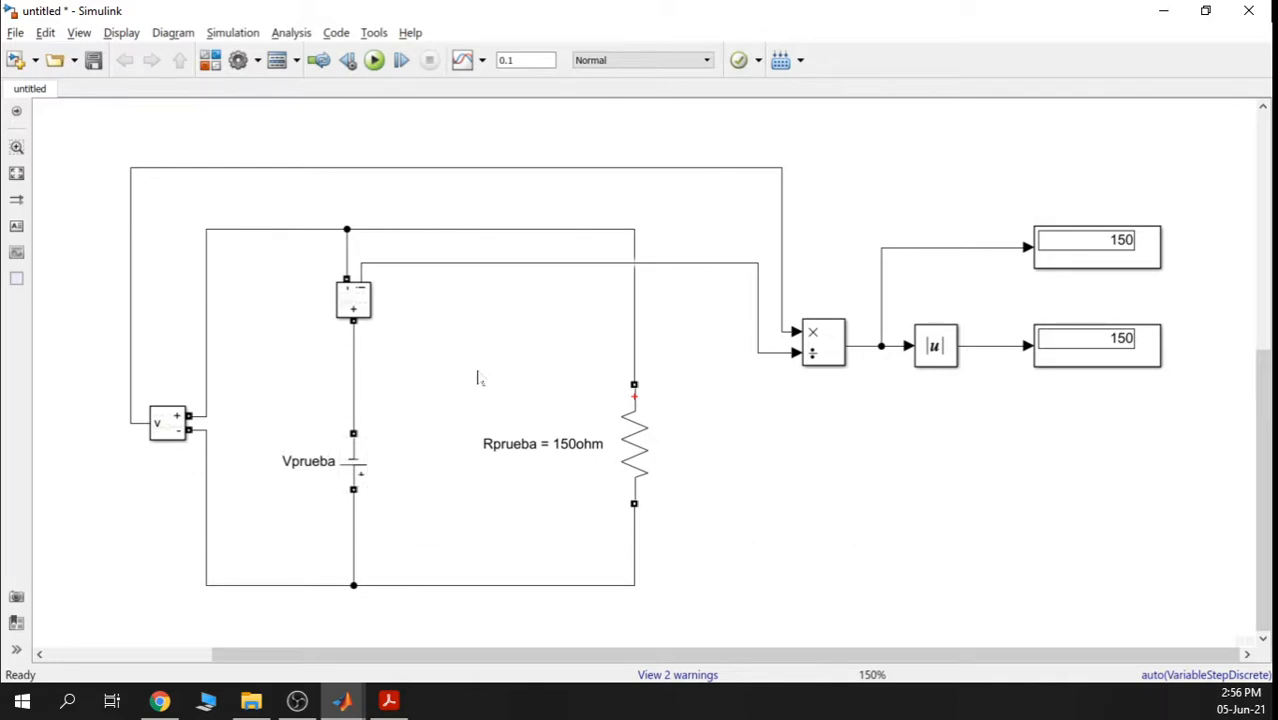
Delete the extra Display and its branch line from the Divide output
left_click(882, 300)
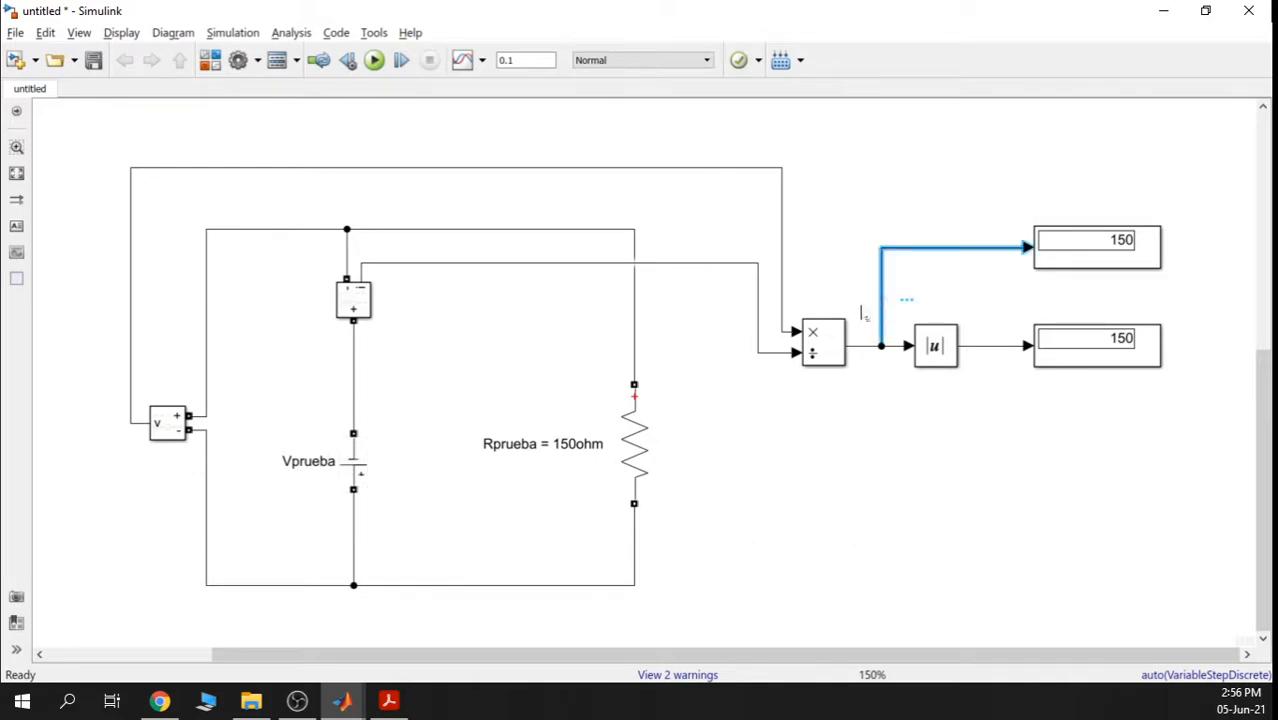
key("Delete")
left_click(1068, 260)
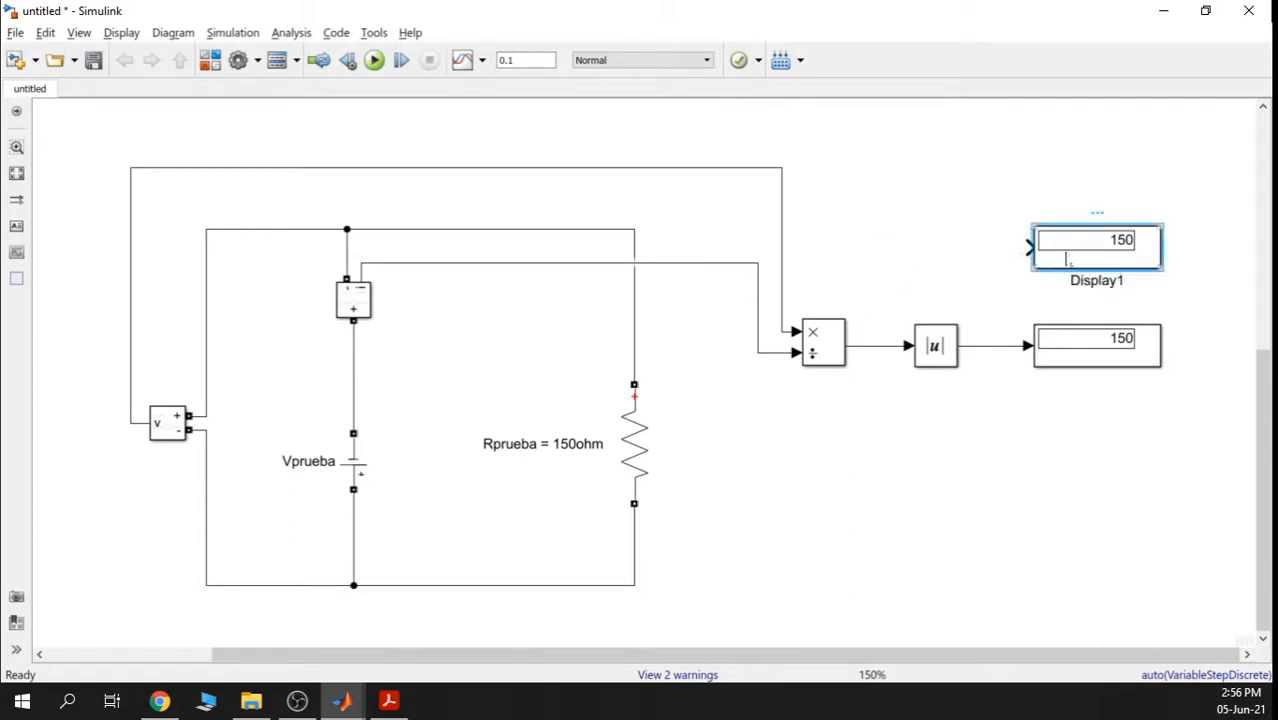
key("Delete")
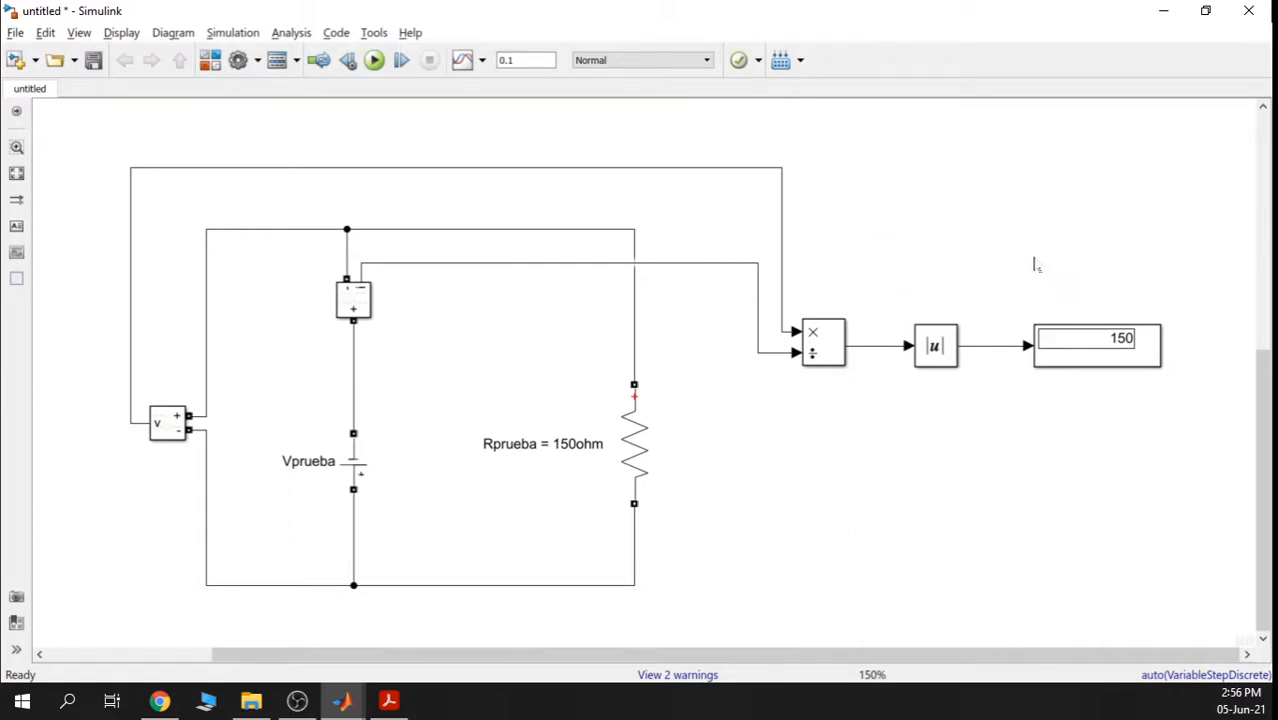
left_click(880, 349)
Undo the recent edits back to the point where Vprueba had its original polarity in the circuit
left_click(358, 472)
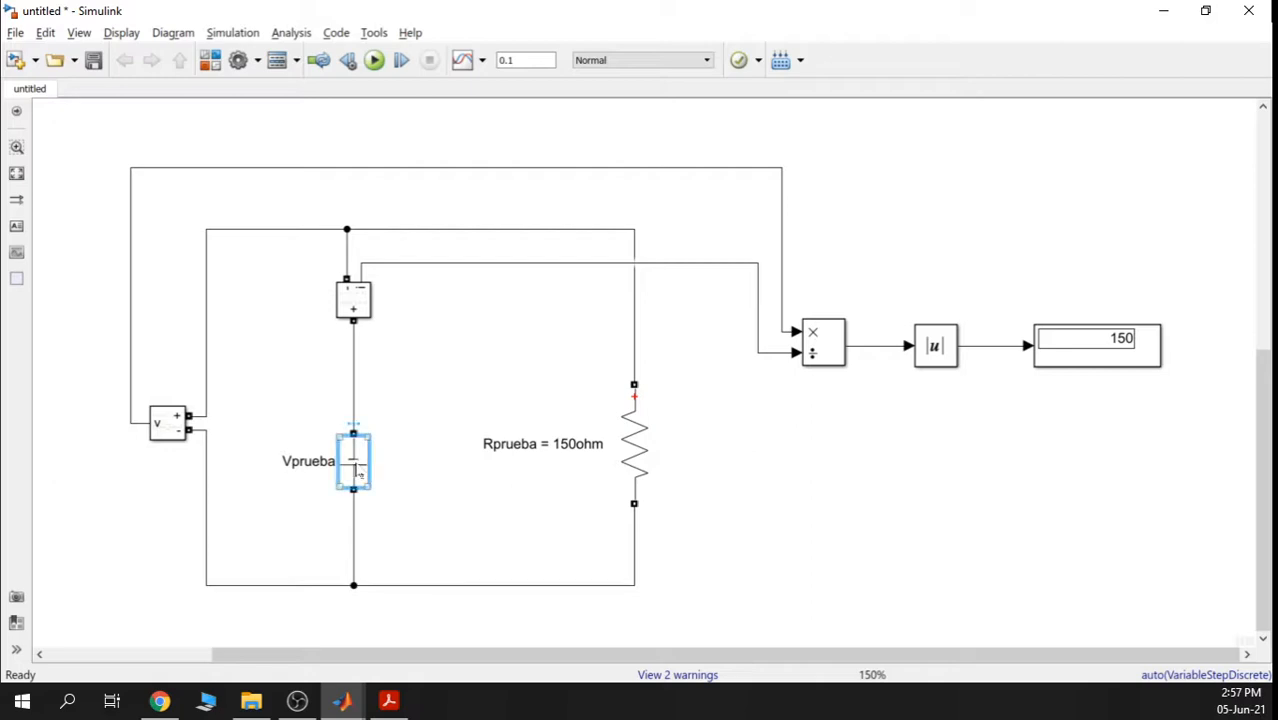
key("ctrl+z")
key("ctrl+z")
key("ctrl+z")
key("ctrl+z")
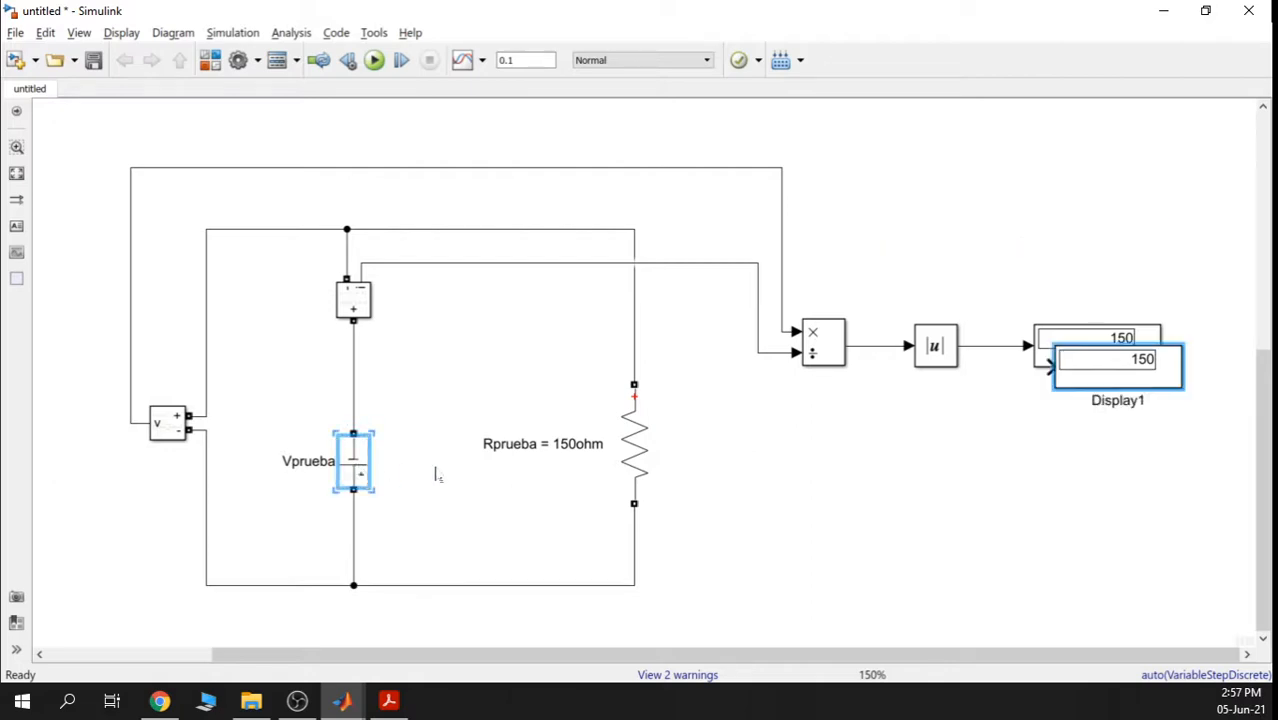
key("ctrl+z")
key("ctrl+z")
key("ctrl+z")
key("ctrl+z")
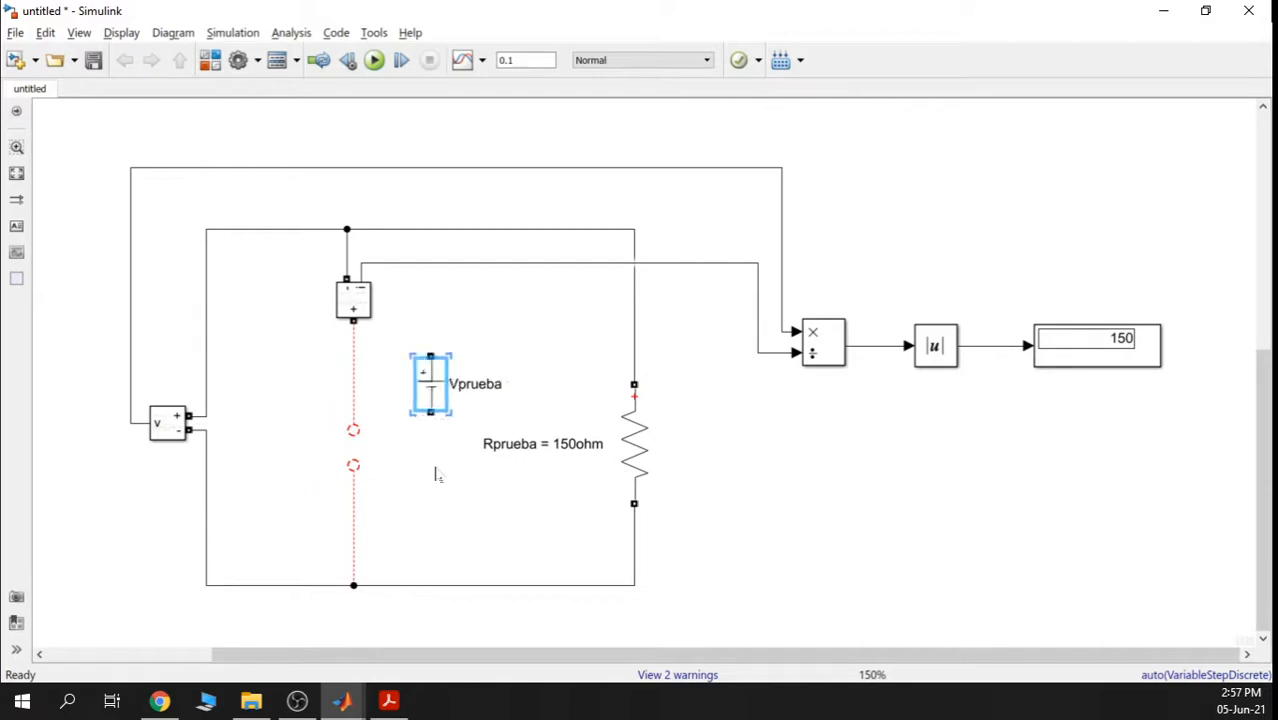
key("ctrl+z")
key("ctrl+z")
left_click(385, 463)
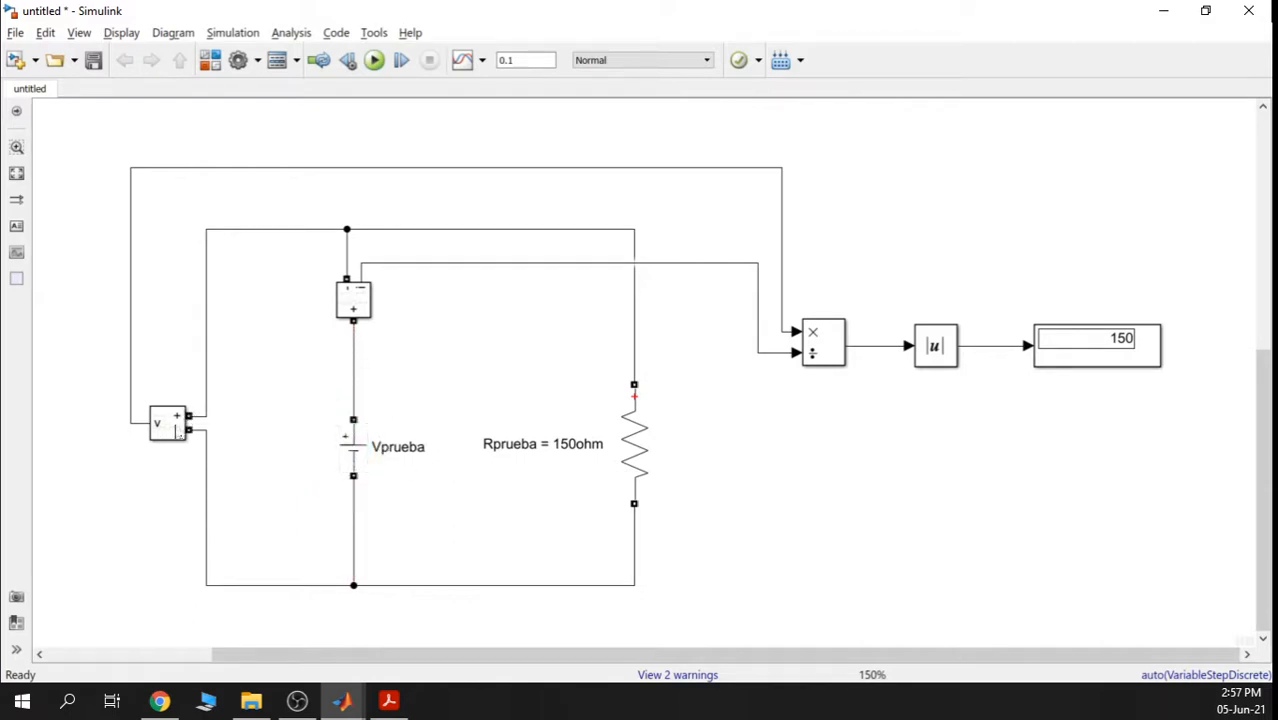
Cut Vprueba out of its branch and undo the cut
left_click(168, 423)
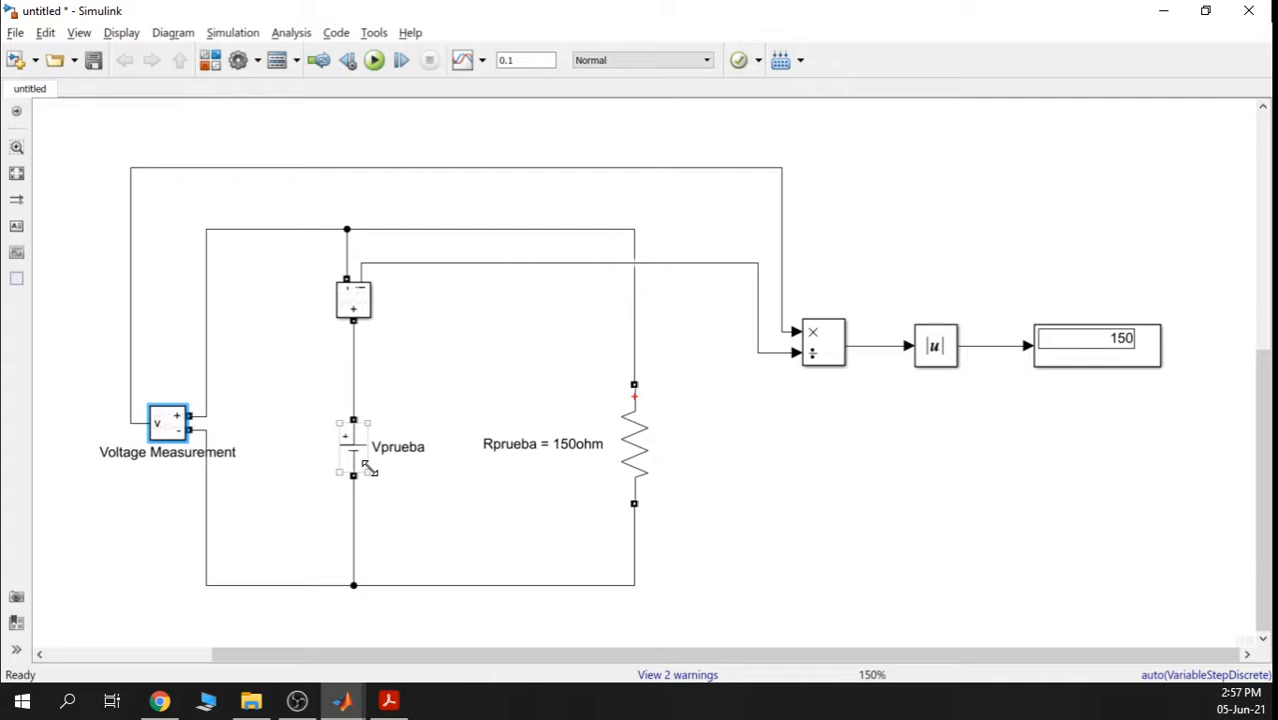
left_click(352, 458)
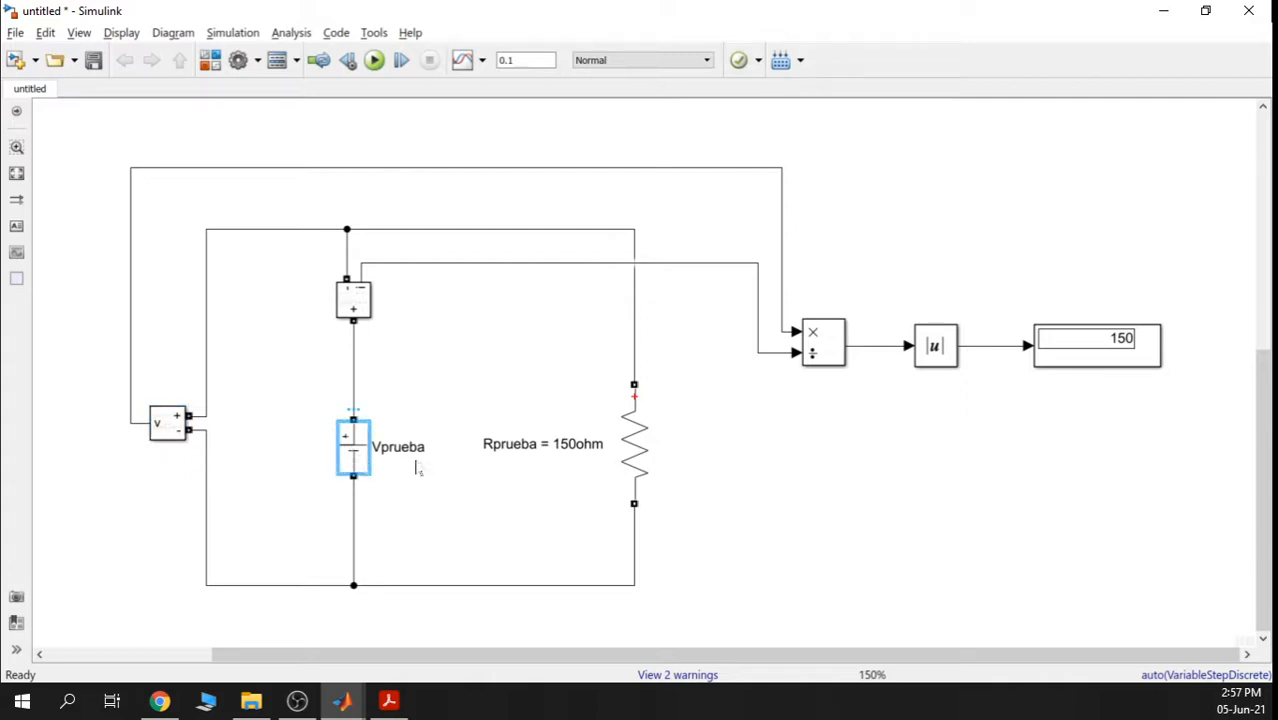
key("Delete")
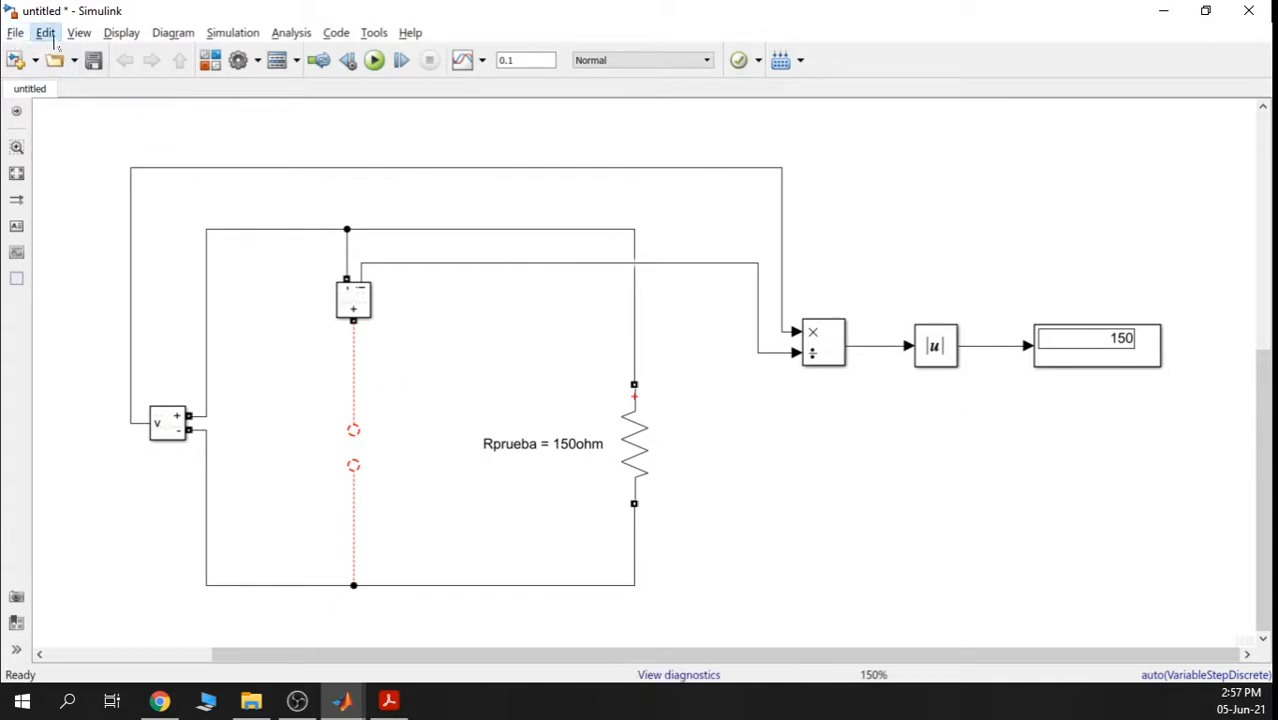
left_click(46, 35)
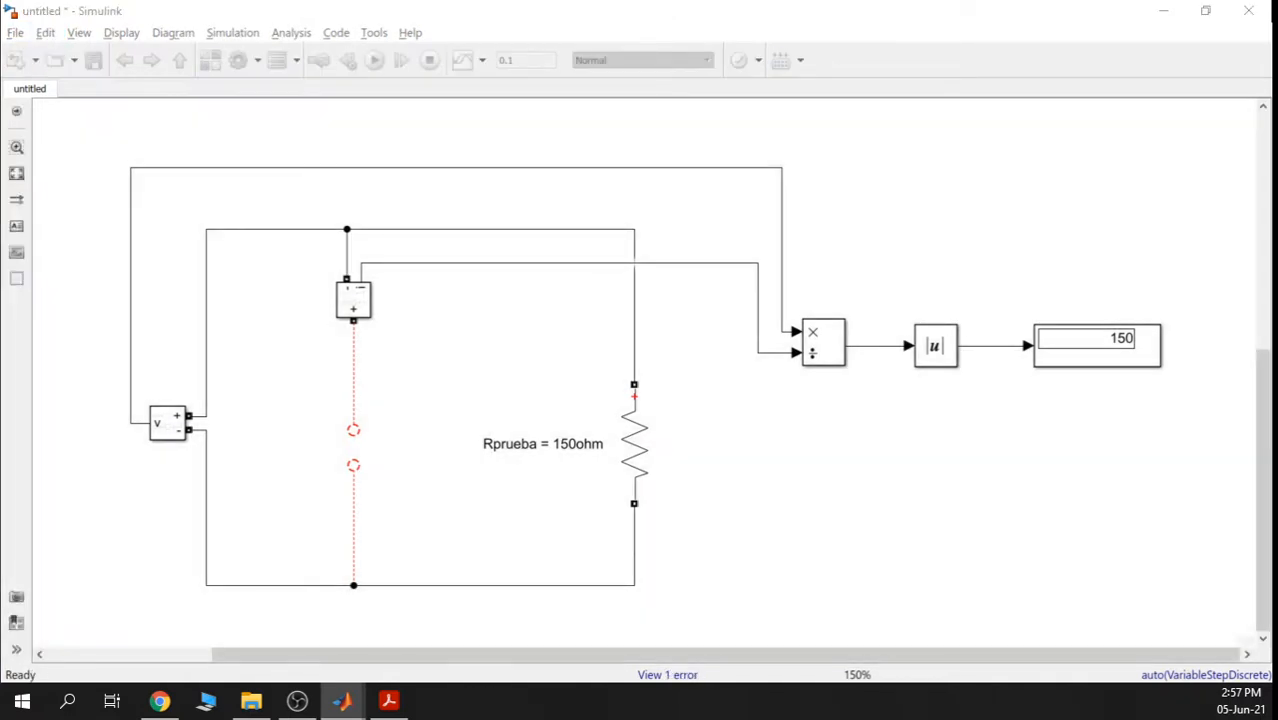
left_click(46, 32)
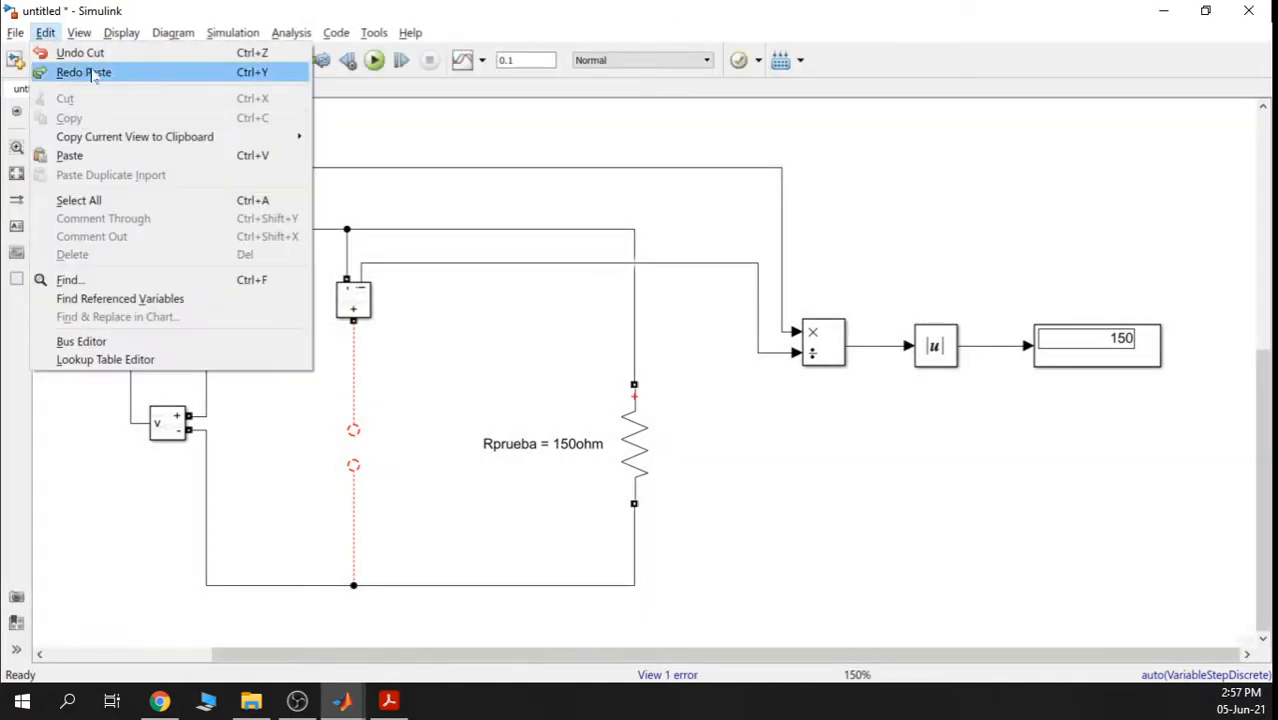
left_click(93, 73)
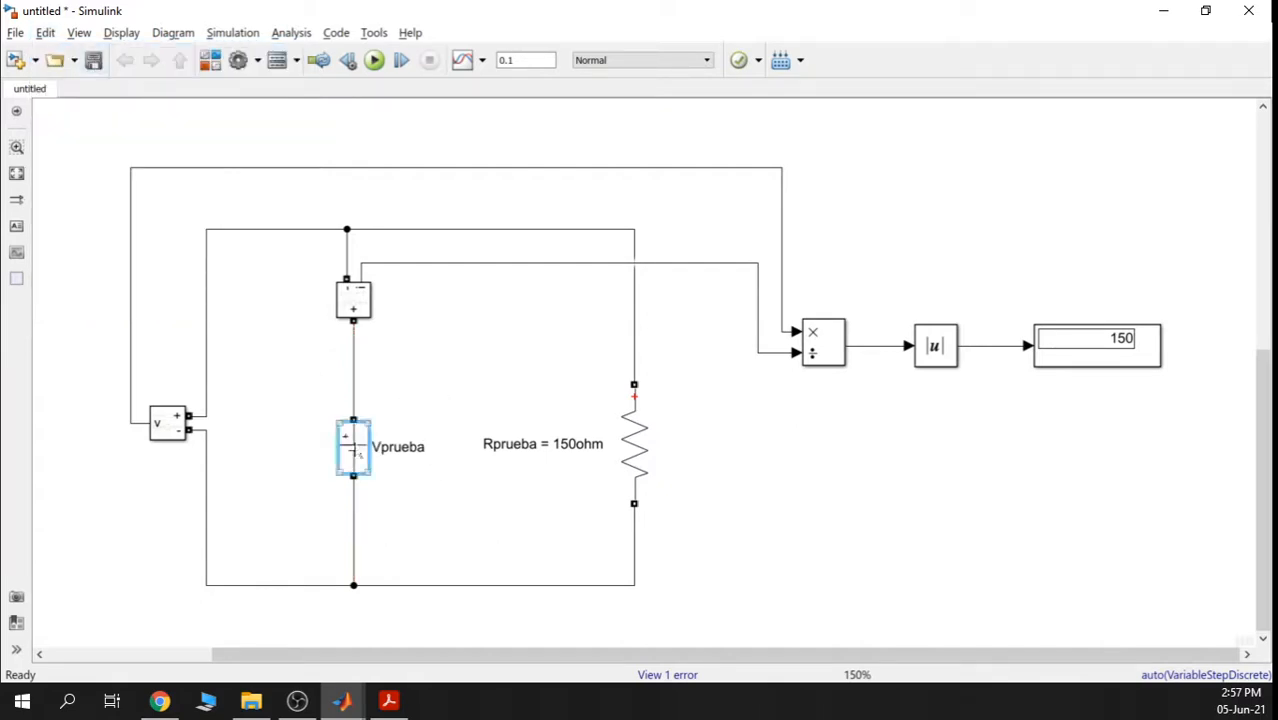
Rotate Vprueba by 180 degrees within its branch to reverse its polarity
mouse_move(352, 447)
left_mouse_down()
mouse_move(426, 377)
mouse_move(405, 448)
mouse_move(360, 450)
mouse_move(358, 478)
mouse_move(356, 440)
mouse_move(356, 460)
left_mouse_up()
key("ctrl+r")
key("ctrl+r")
left_click(471, 363)
Examine the voltage and current measurement signals feeding the Divide block and the line carrying its quotient to the Abs block
left_click(163, 428)
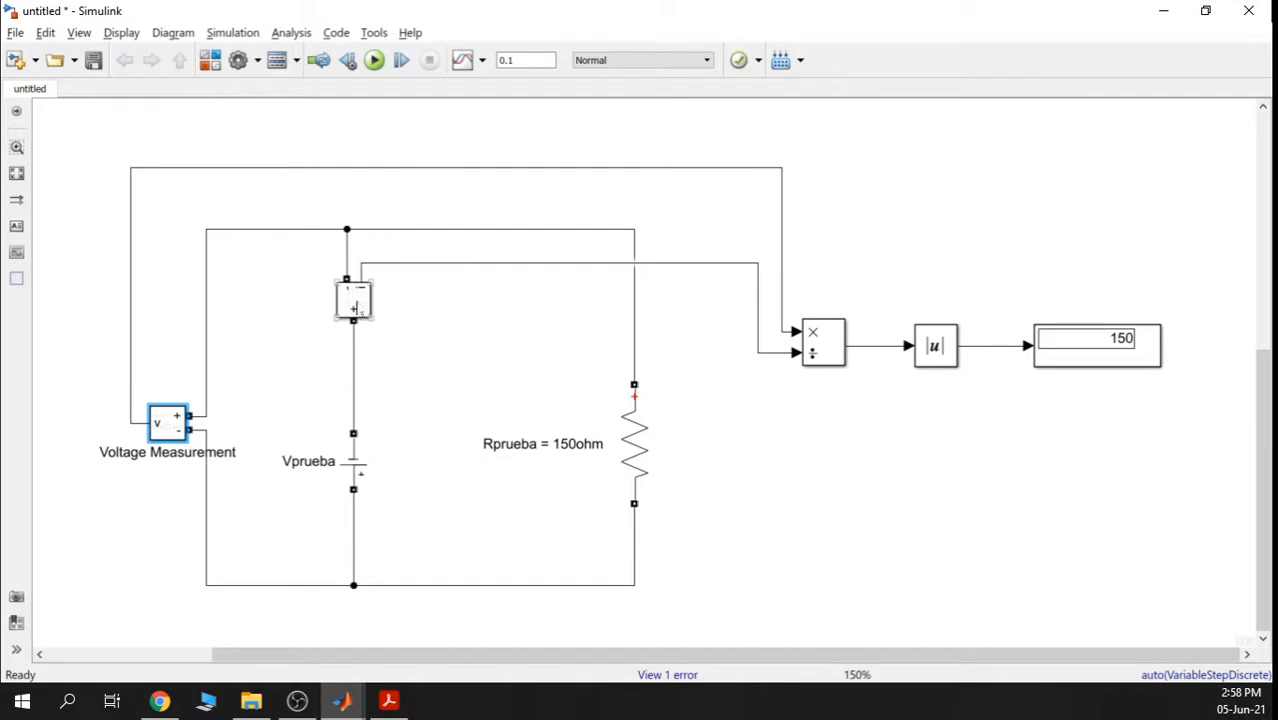
left_click(357, 312)
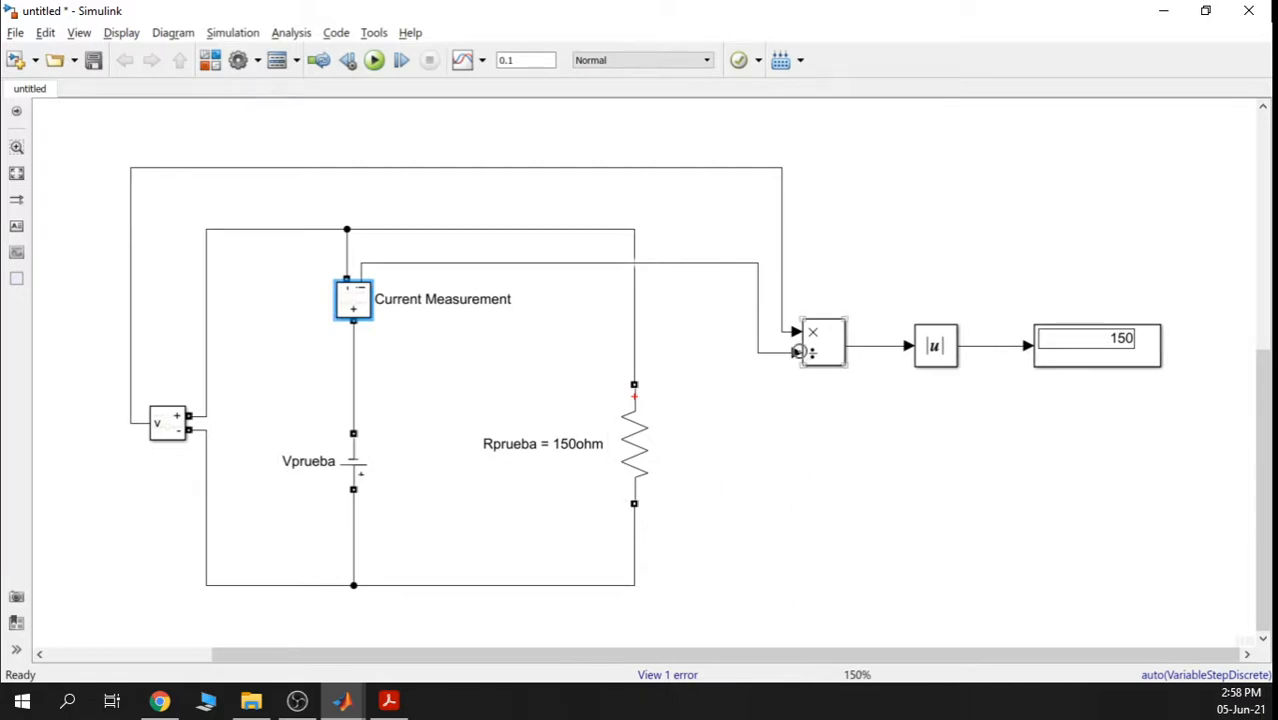
left_click(783, 285)
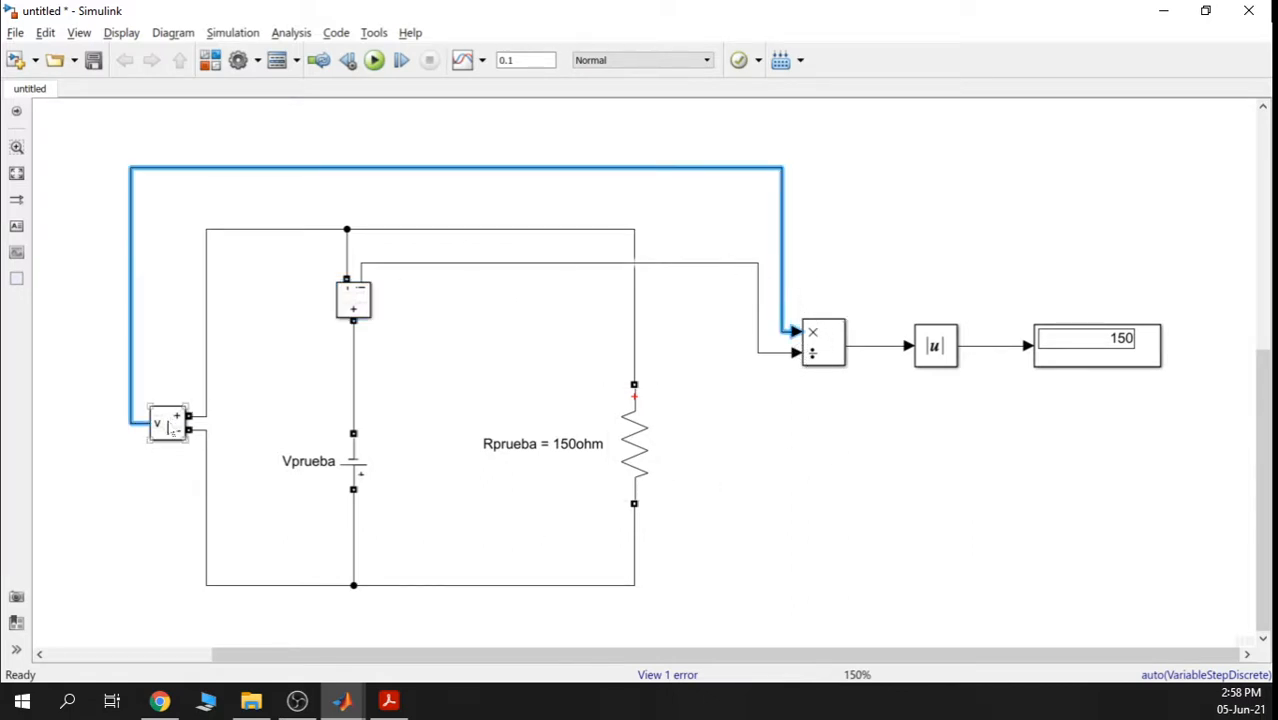
left_click(777, 354)
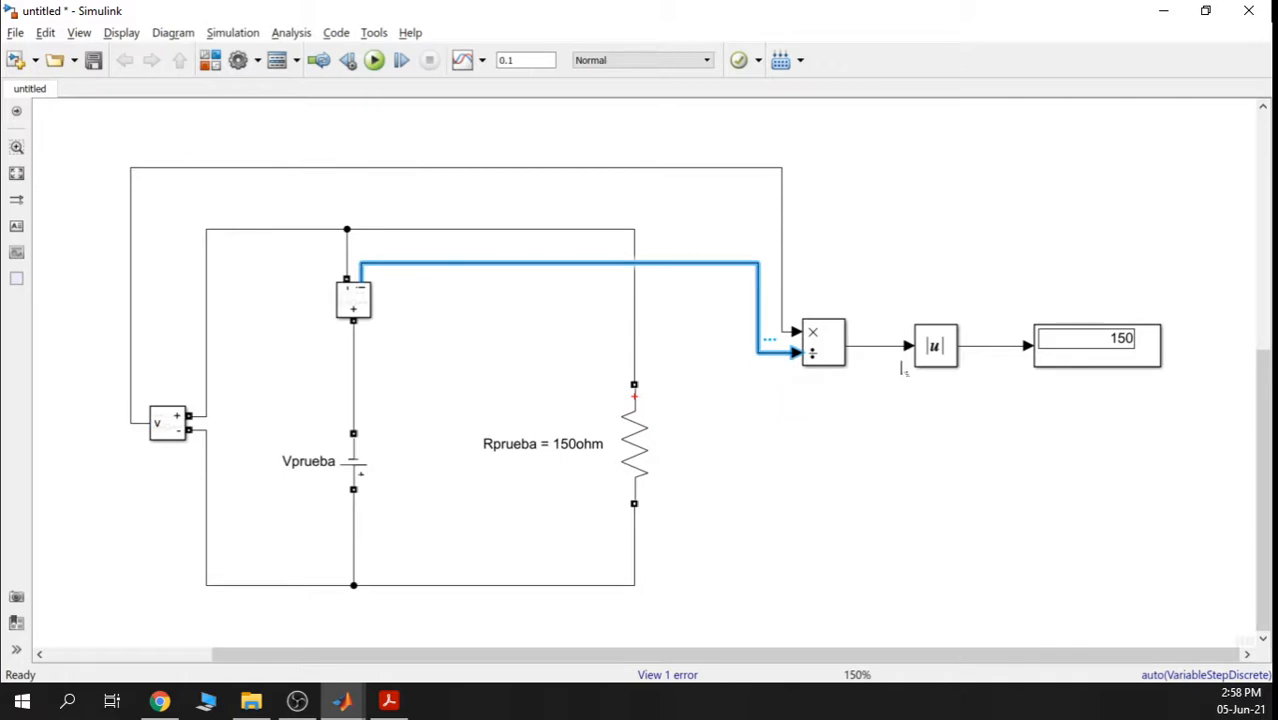
left_click(888, 347)
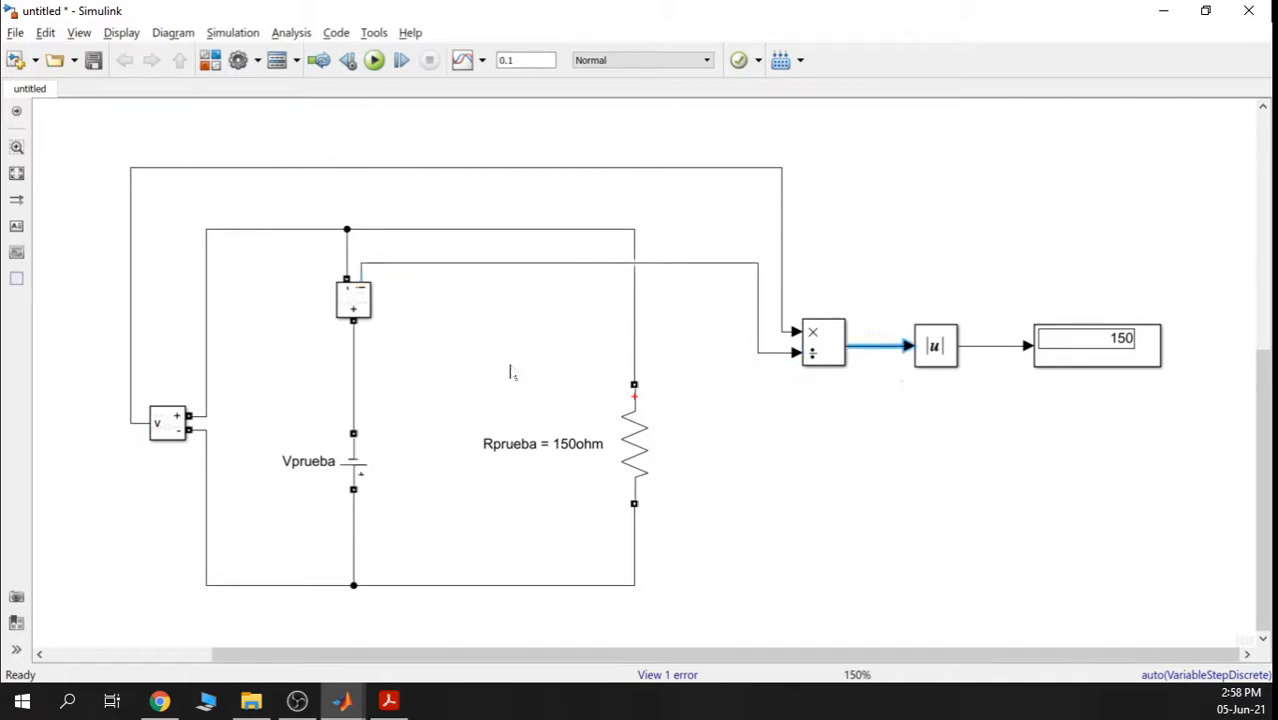
left_click(489, 353)
Detach Vprueba, rotate it back 180 degrees and reinsert it in its branch with the positive terminal facing up
left_click(345, 472)
left_click(346, 474)
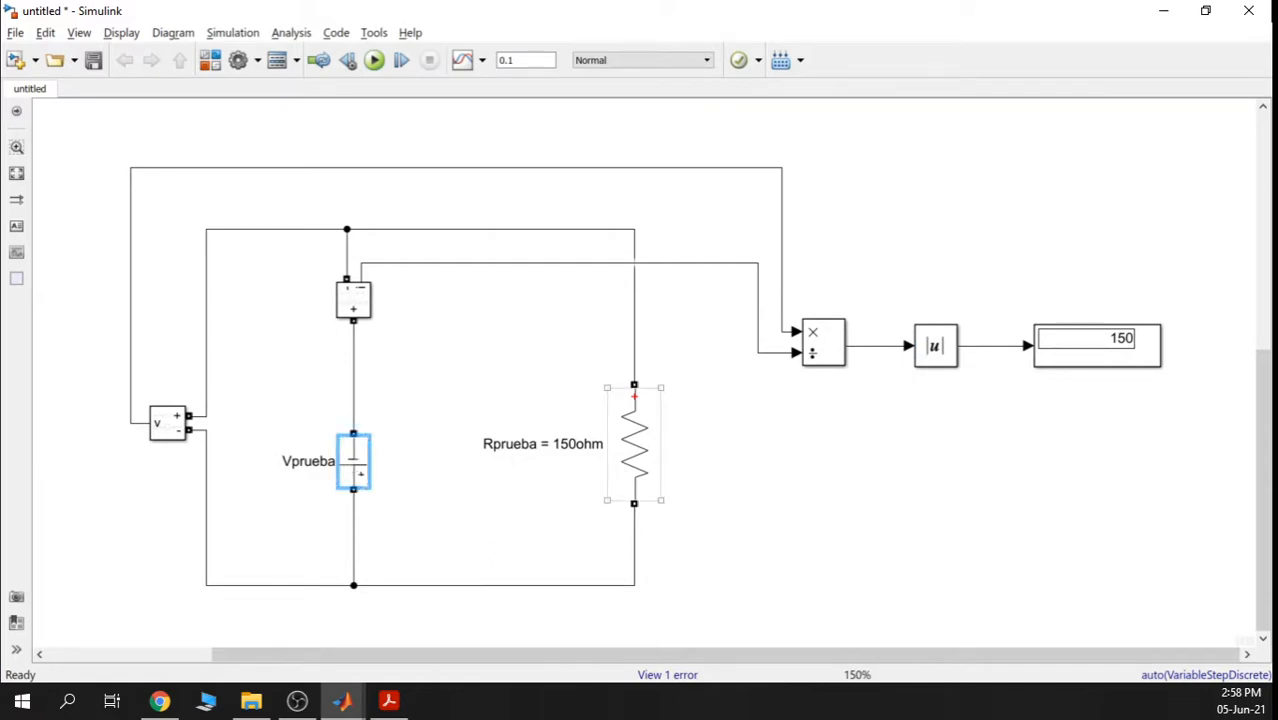
left_click_drag(353, 461, 437, 398)
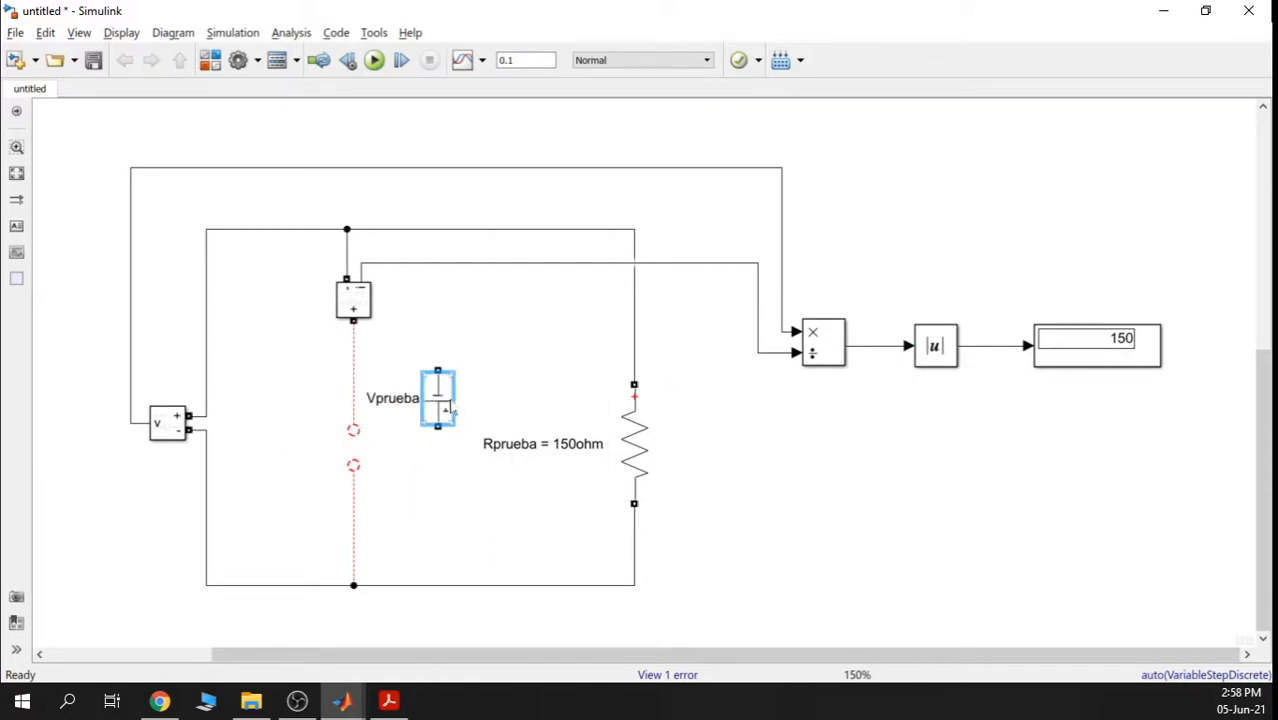
key("ctrl+r")
key("ctrl+r")
left_click_drag(450, 410, 355, 474)
left_click(455, 322)
left_click(436, 408)
Delete the Abs block and reconnect the Divide output directly to the Display
left_click(936, 346)
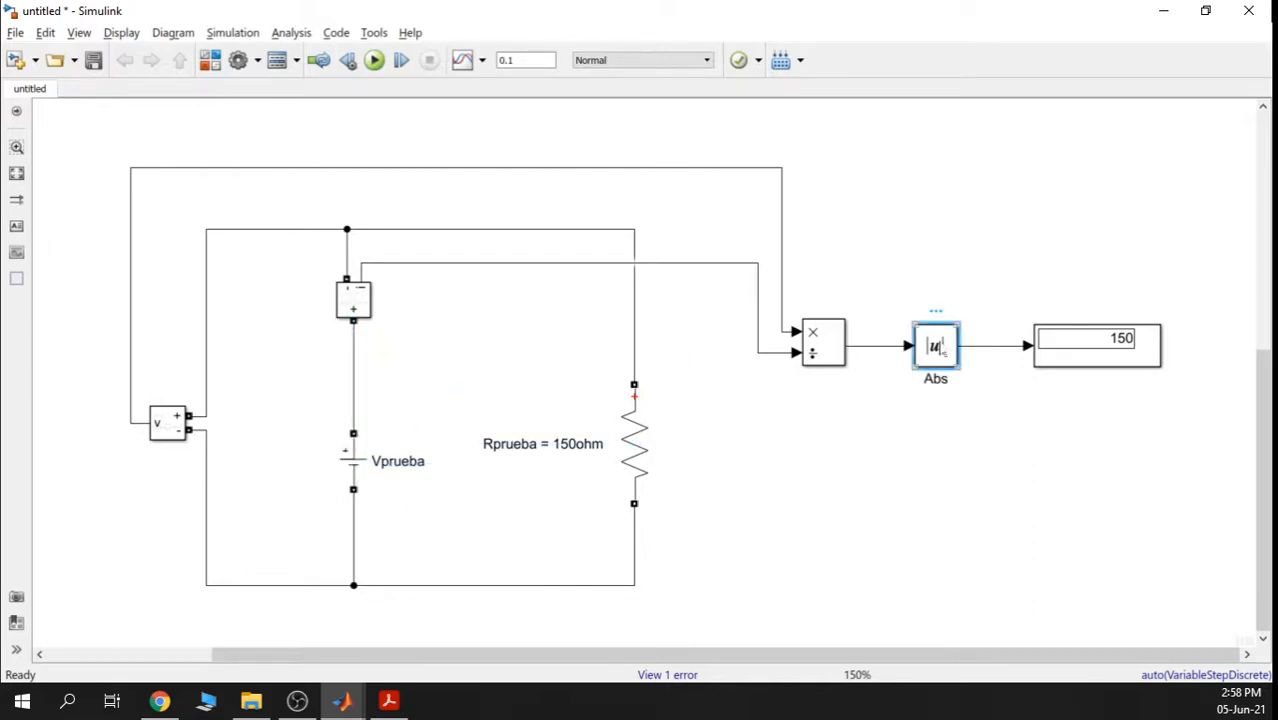
key("Delete")
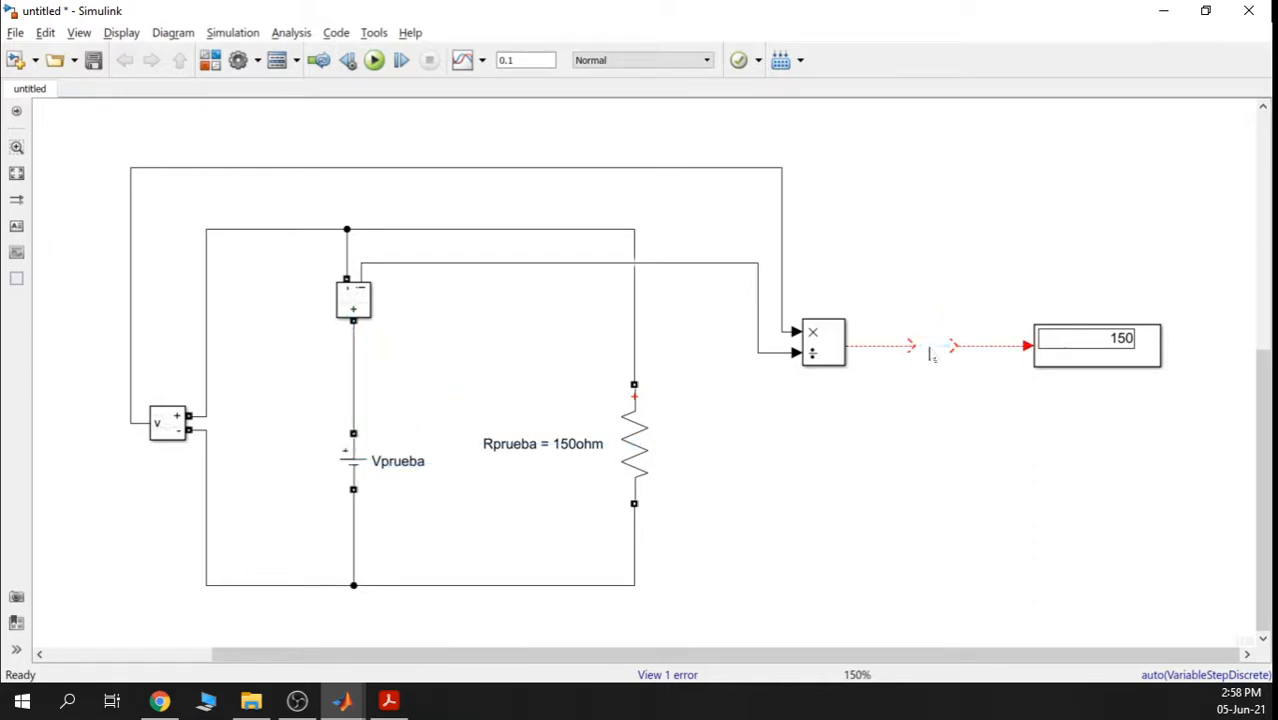
left_click(914, 347)
left_click_drag(916, 346, 948, 346)
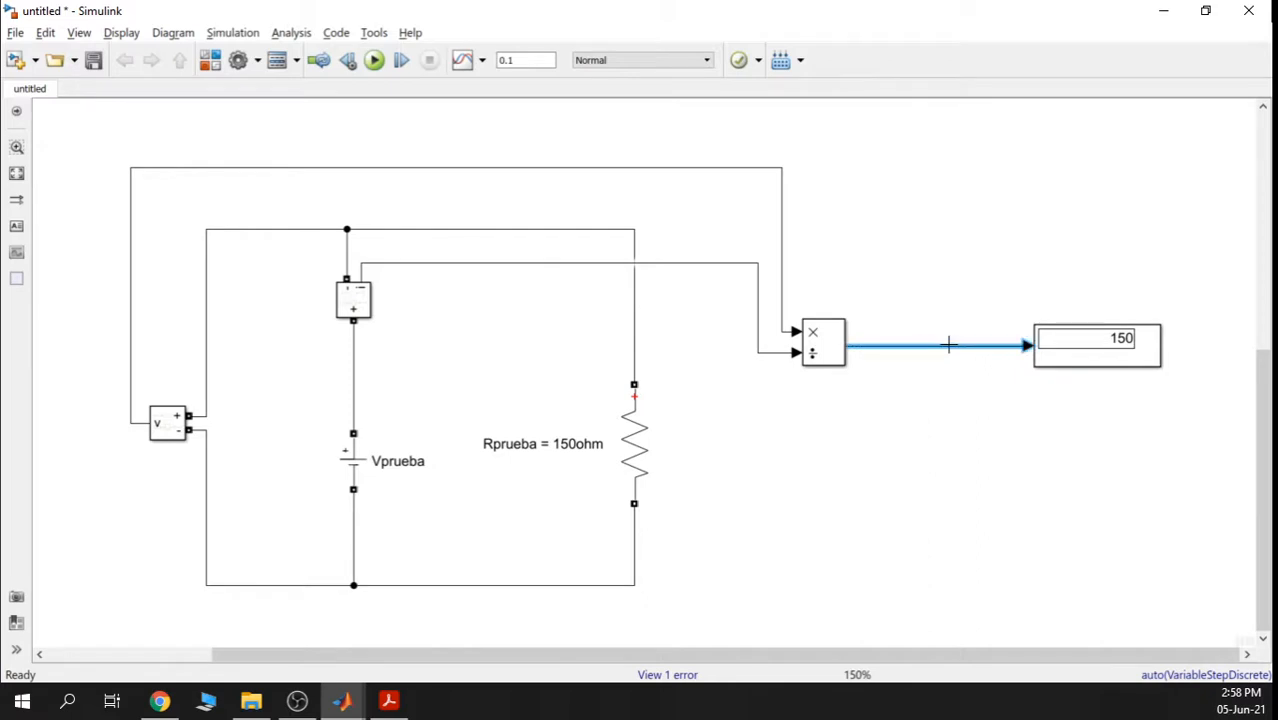
Move the Display closer to the Divide block and run the simulation
left_click(951, 382)
left_click_drag(1097, 350, 1007, 354)
left_click(1004, 225)
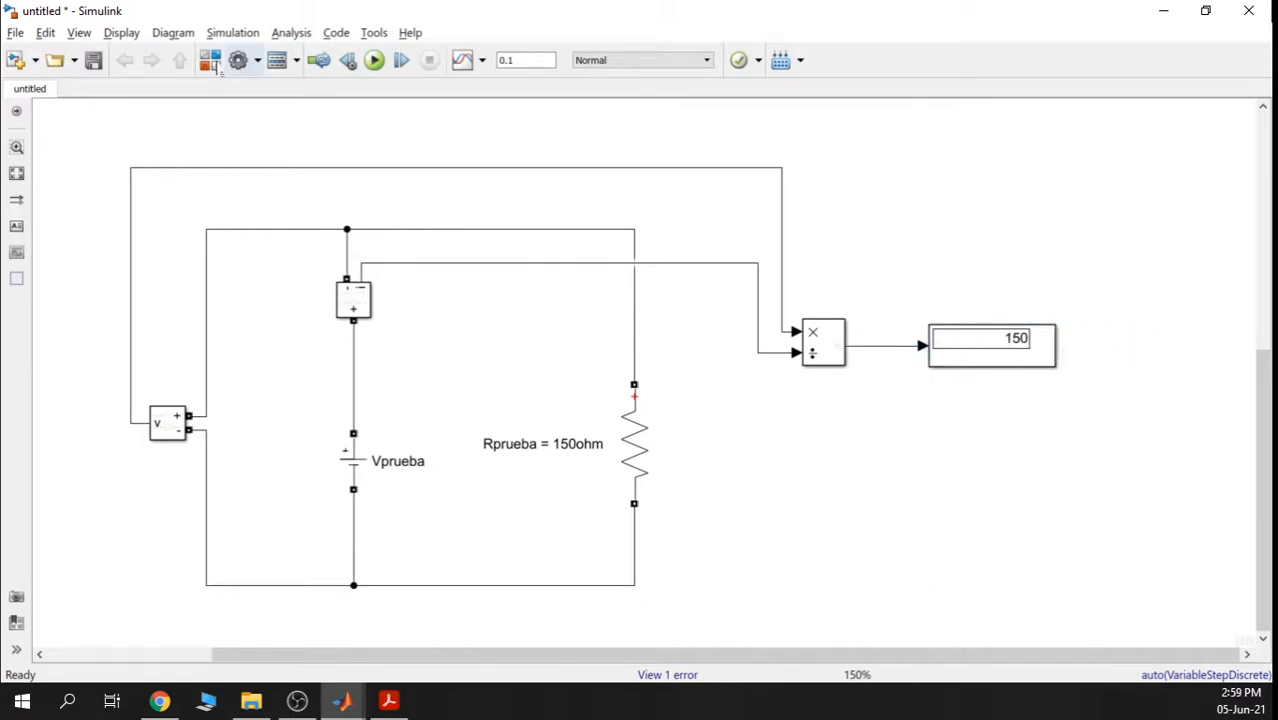
left_click(374, 60)
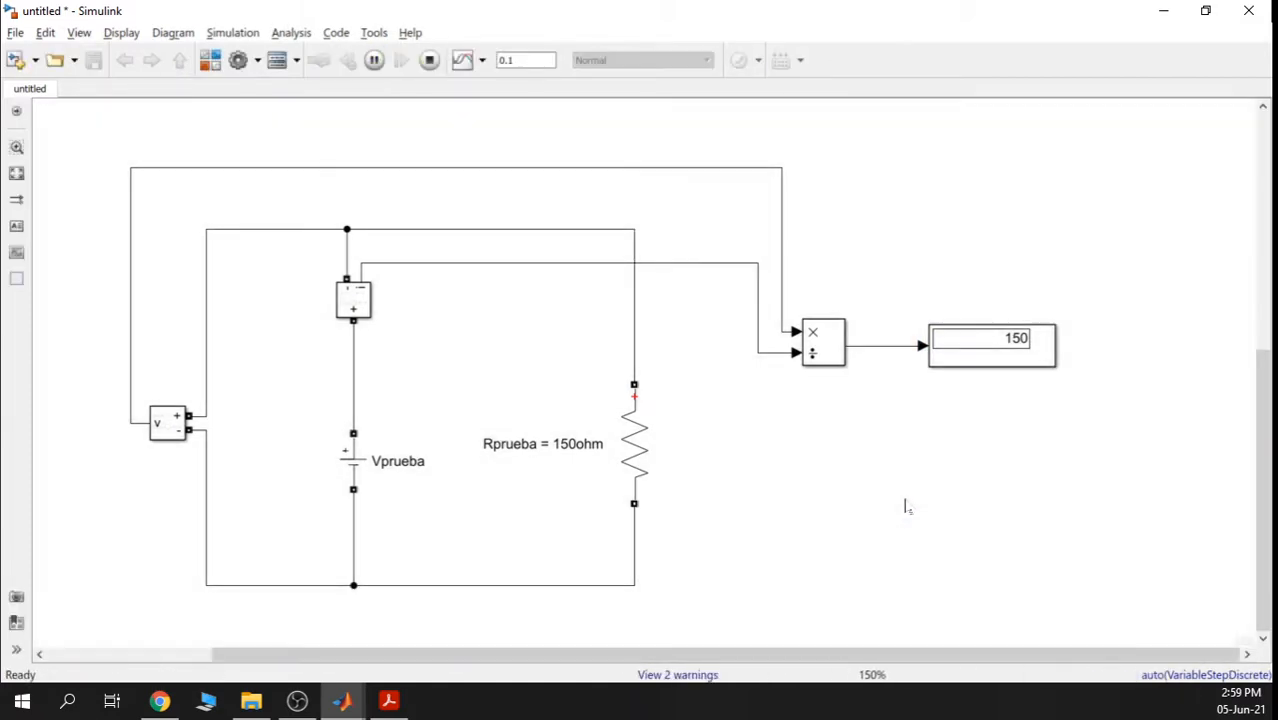
Detach the Current Measurement block, rotate it 180 degrees and reinsert it above Vprueba with its positive terminal facing up
scroll(941, 445, "down", 2)
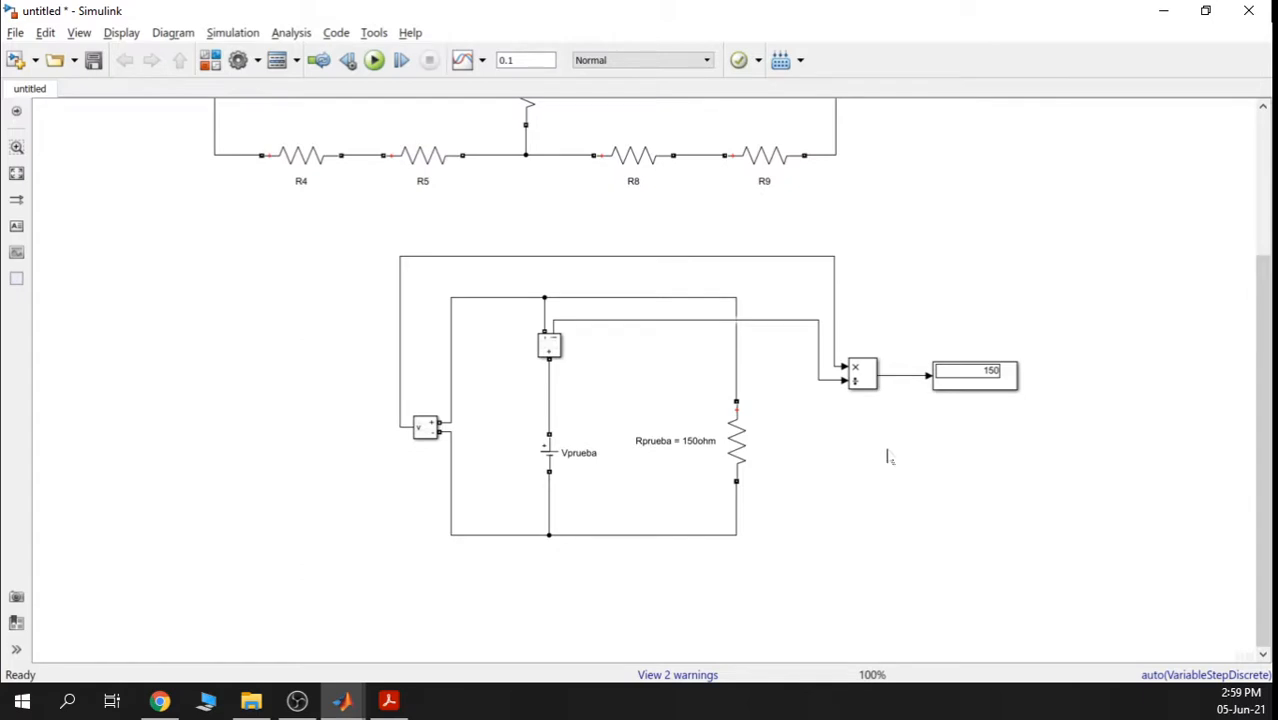
scroll(545, 342, "up", 3)
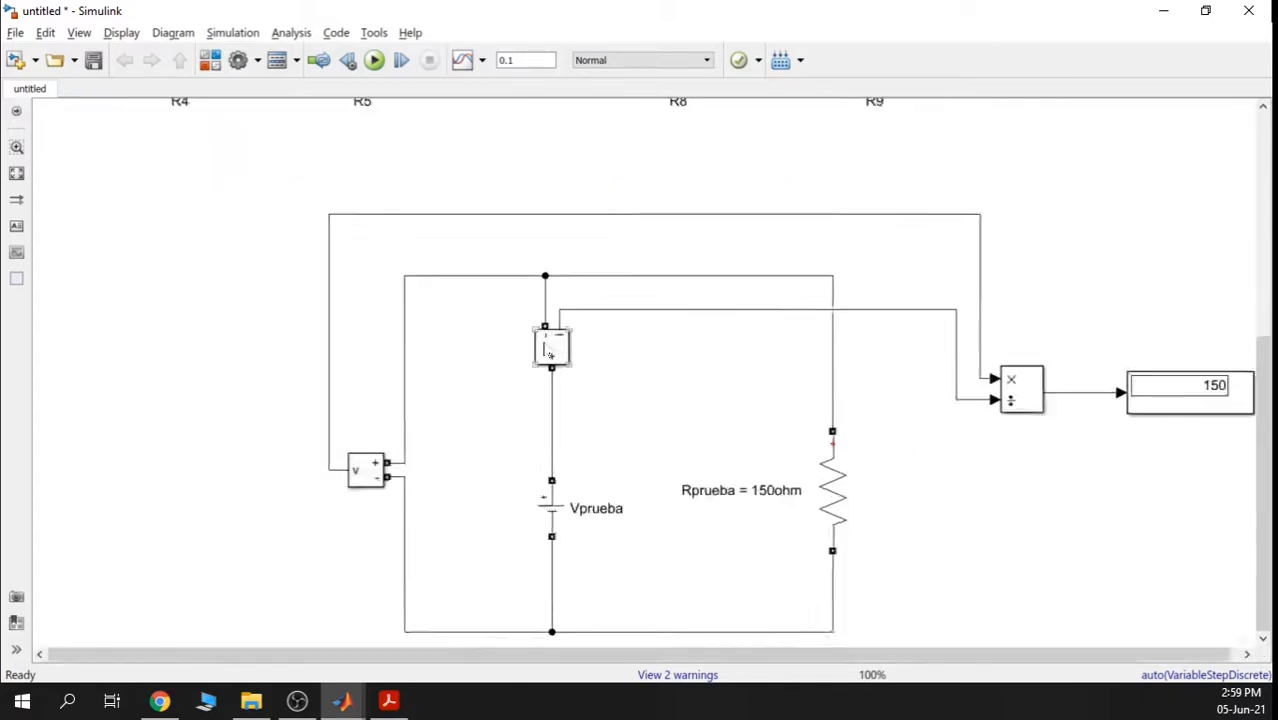
scroll(640, 350, "down", 1)
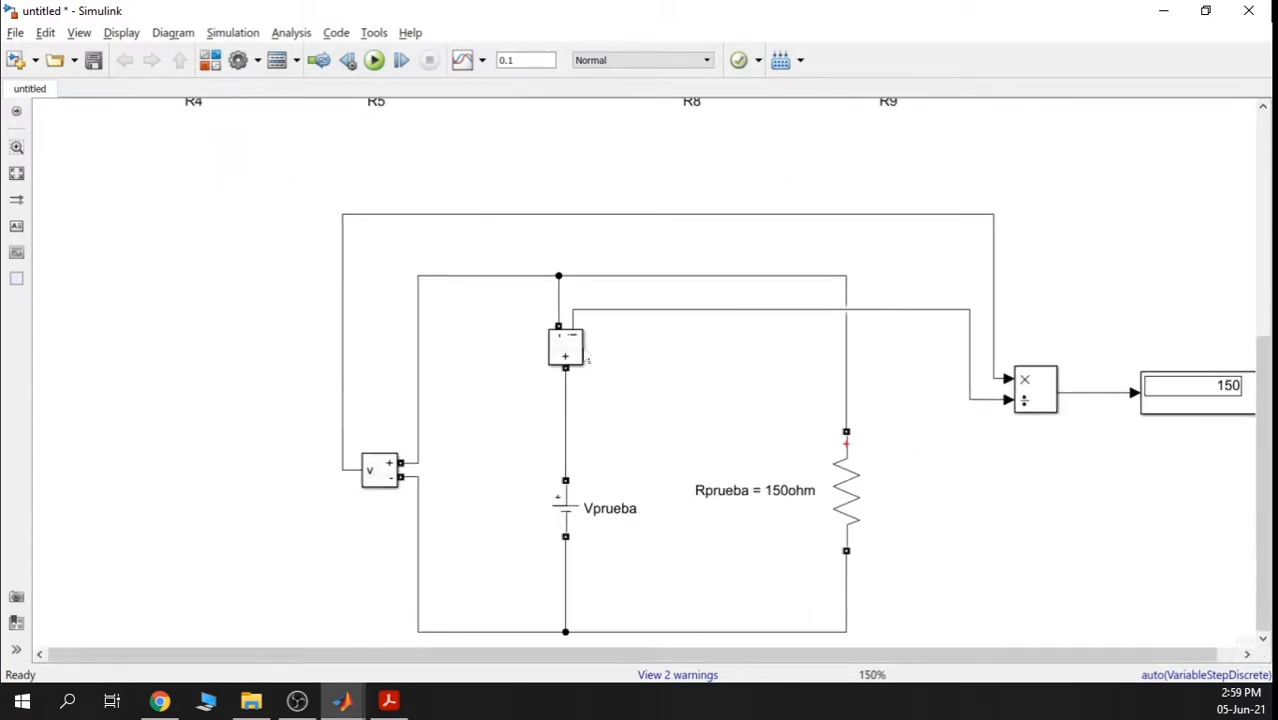
left_click(567, 355)
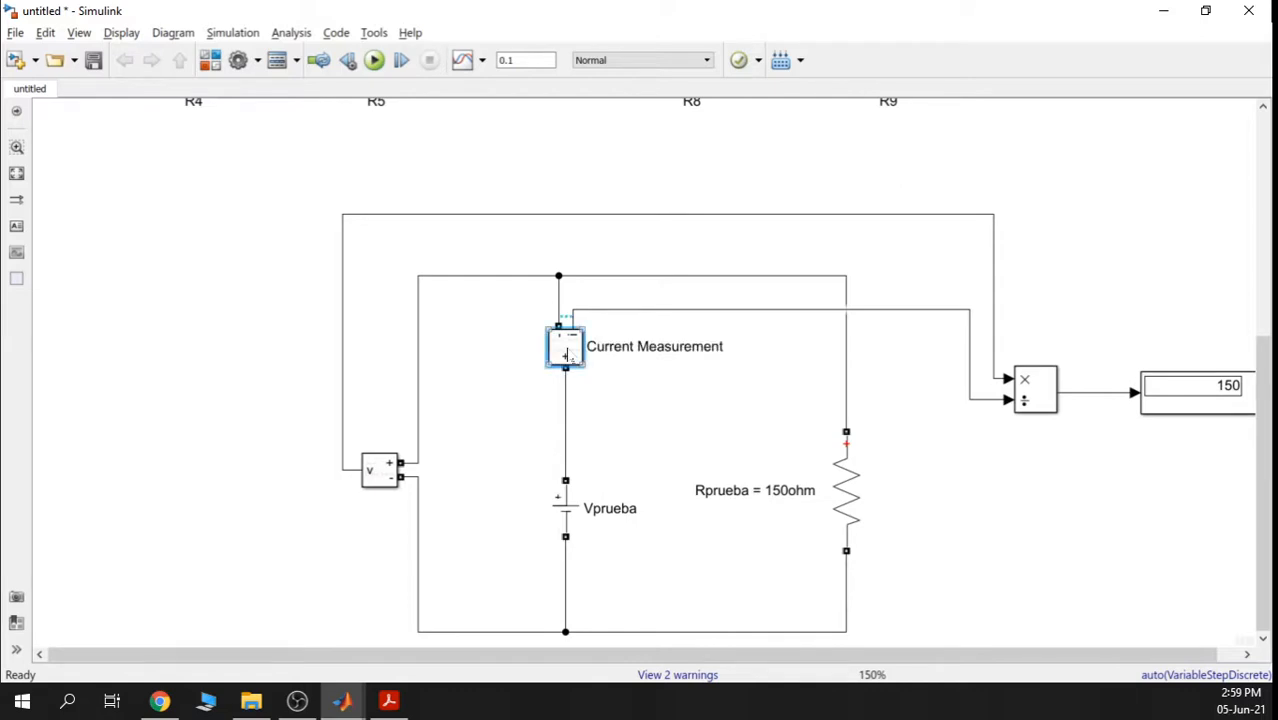
key("Delete")
key("ctrl+v")
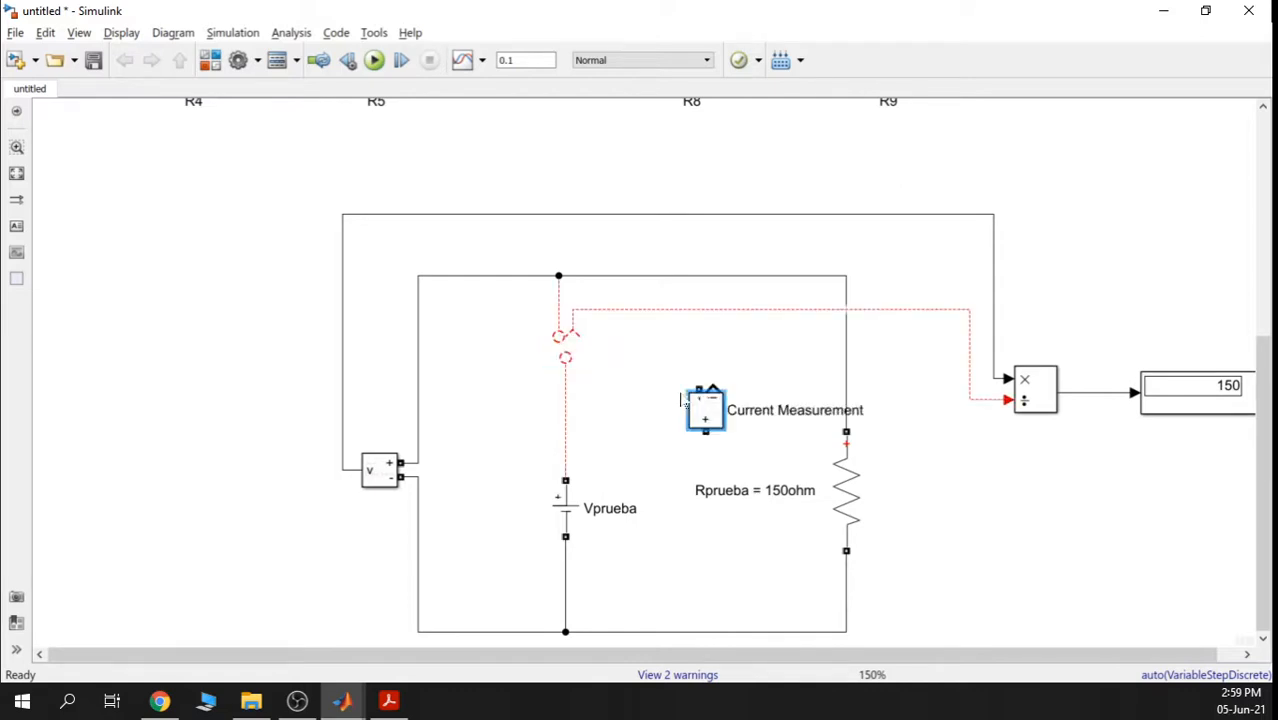
key("ctrl+r")
key("ctrl+r")
left_click_drag(696, 412, 568, 377)
left_click(654, 383)
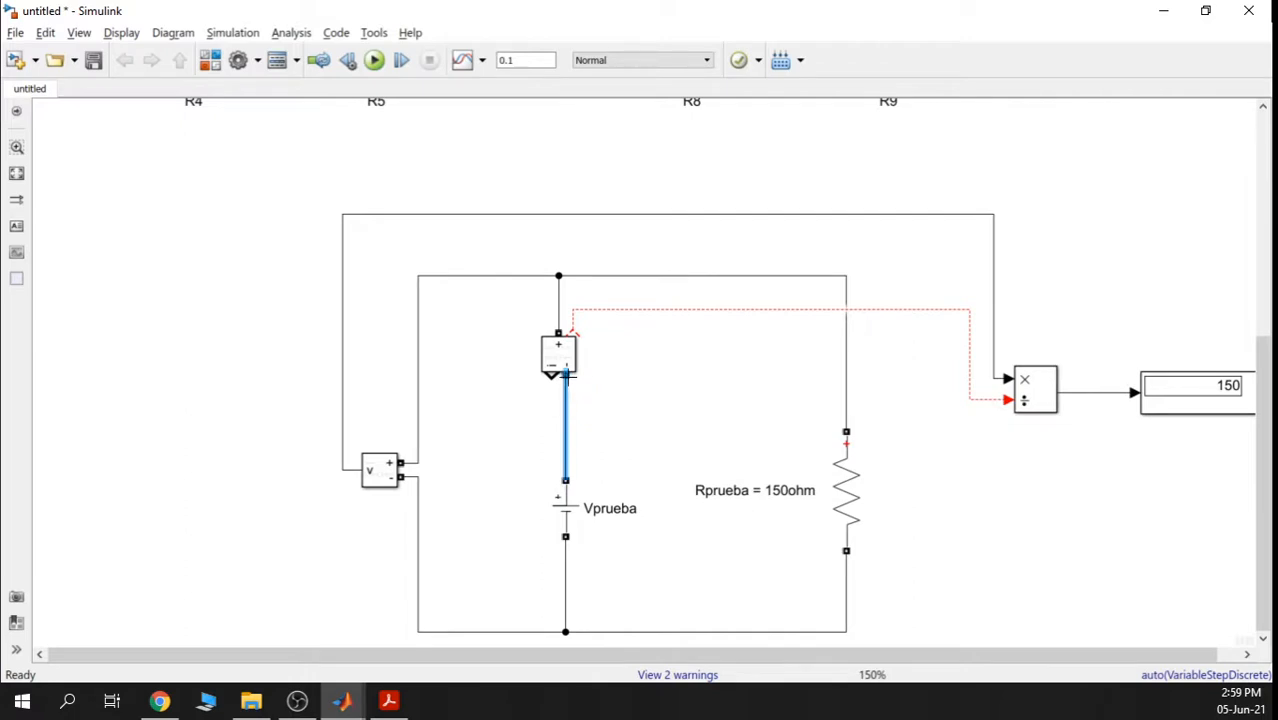
left_click(647, 374)
Try to reroute the dangling current signal line from the Divide block toward the rotated Current Measurement block
left_click_drag(571, 331, 651, 380)
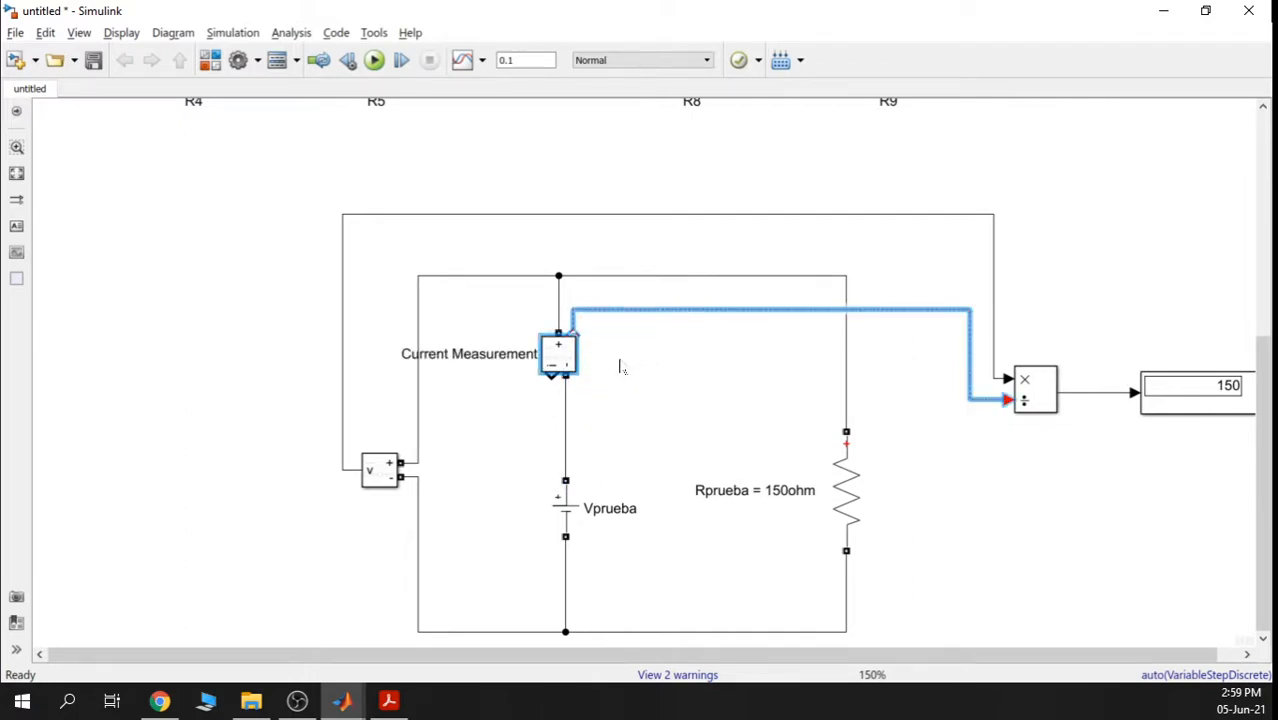
left_click_drag(578, 332, 670, 365)
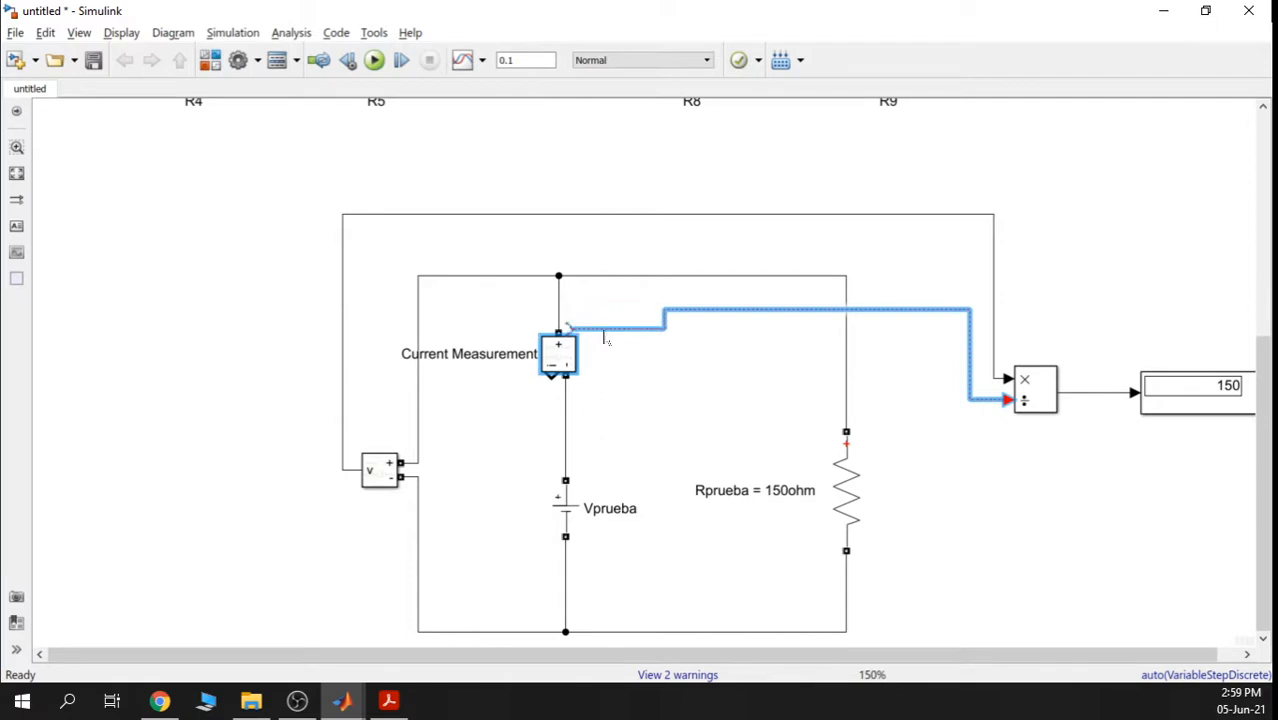
key("Delete")
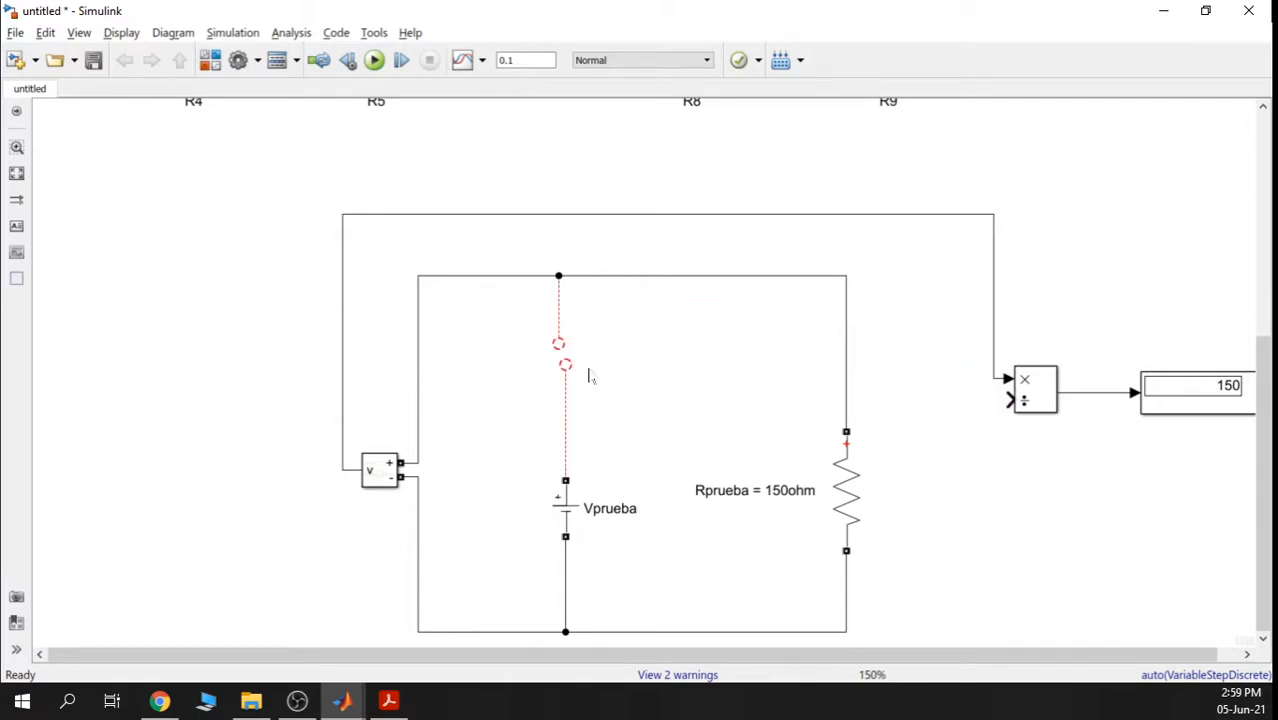
key("ctrl+z")
key("ctrl+z")
key("ctrl+z")
key("ctrl+z")
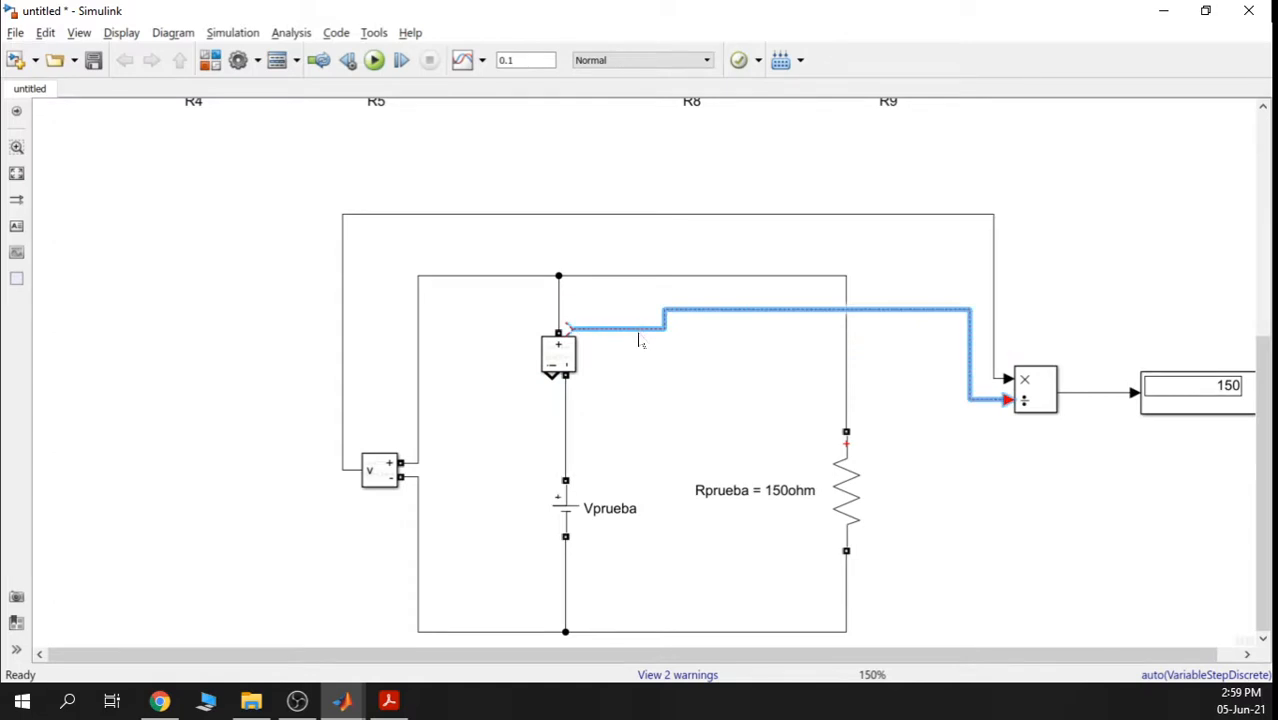
Remove the dangling current signal line and flip the Current Measurement block left-right
left_click(565, 352)
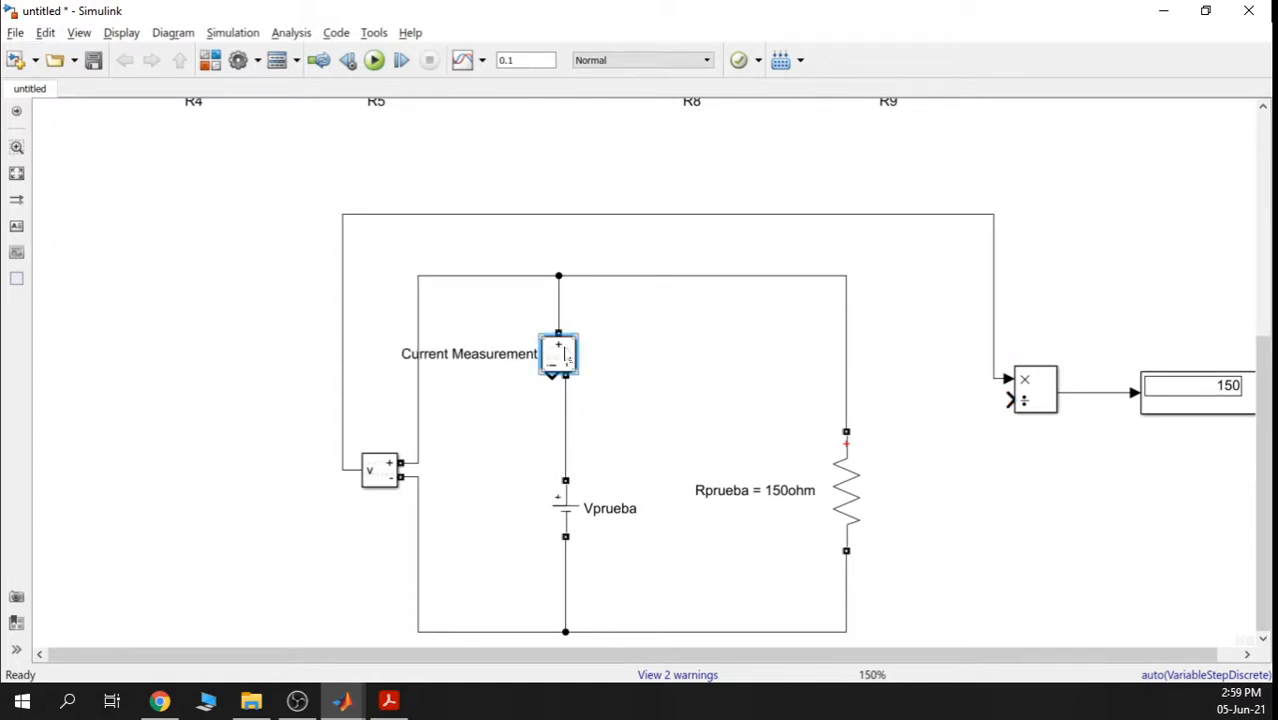
right_click(565, 352)
mouse_move(822, 312)
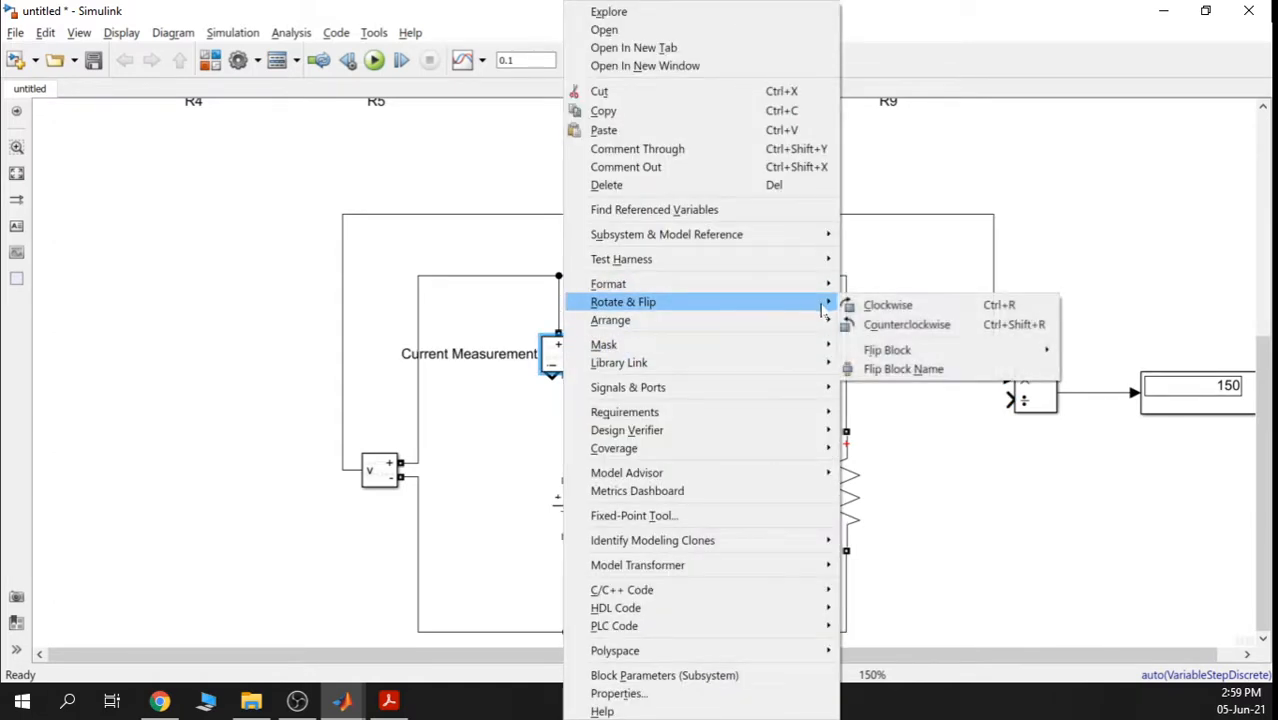
mouse_move(1040, 350)
left_click(1090, 354)
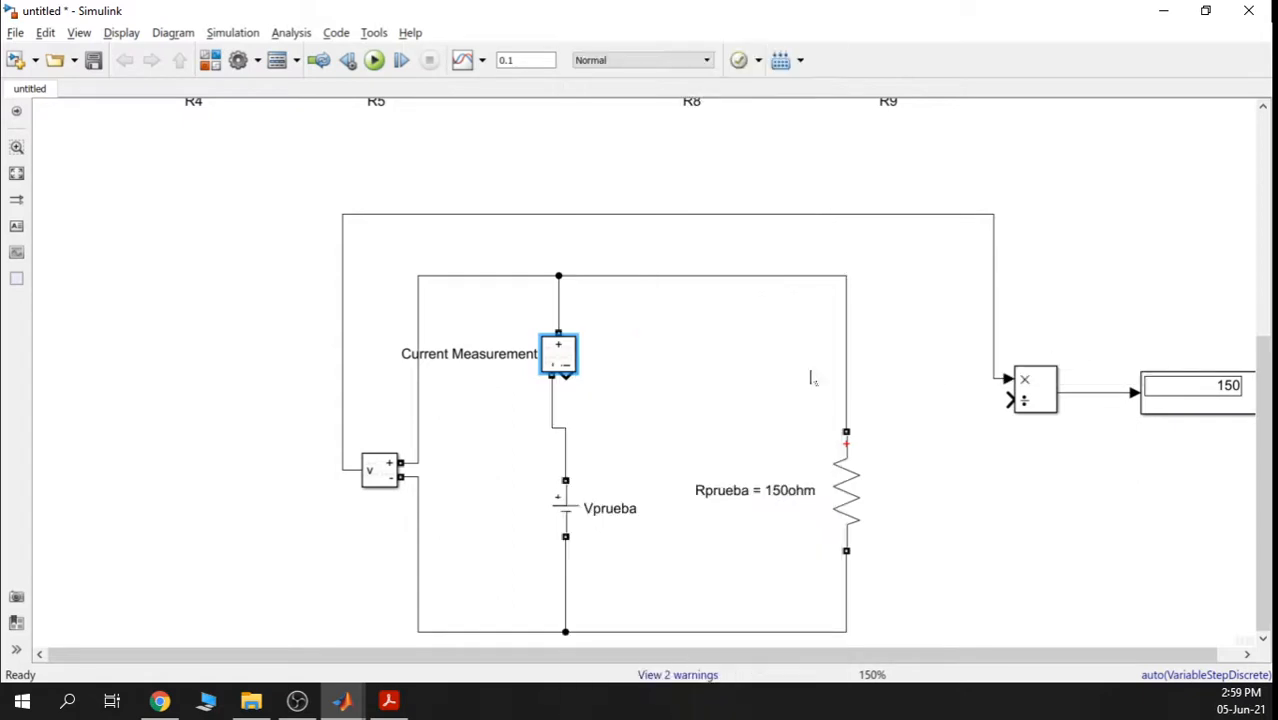
Wire the Current Measurement output to the Divide block's division input, with the meter aligned above Vprueba, and run the simulation
left_click(600, 378)
mouse_move(560, 356)
left_mouse_down()
mouse_move(633, 399)
mouse_move(998, 416)
mouse_move(1010, 400)
left_mouse_up()
left_click(640, 382)
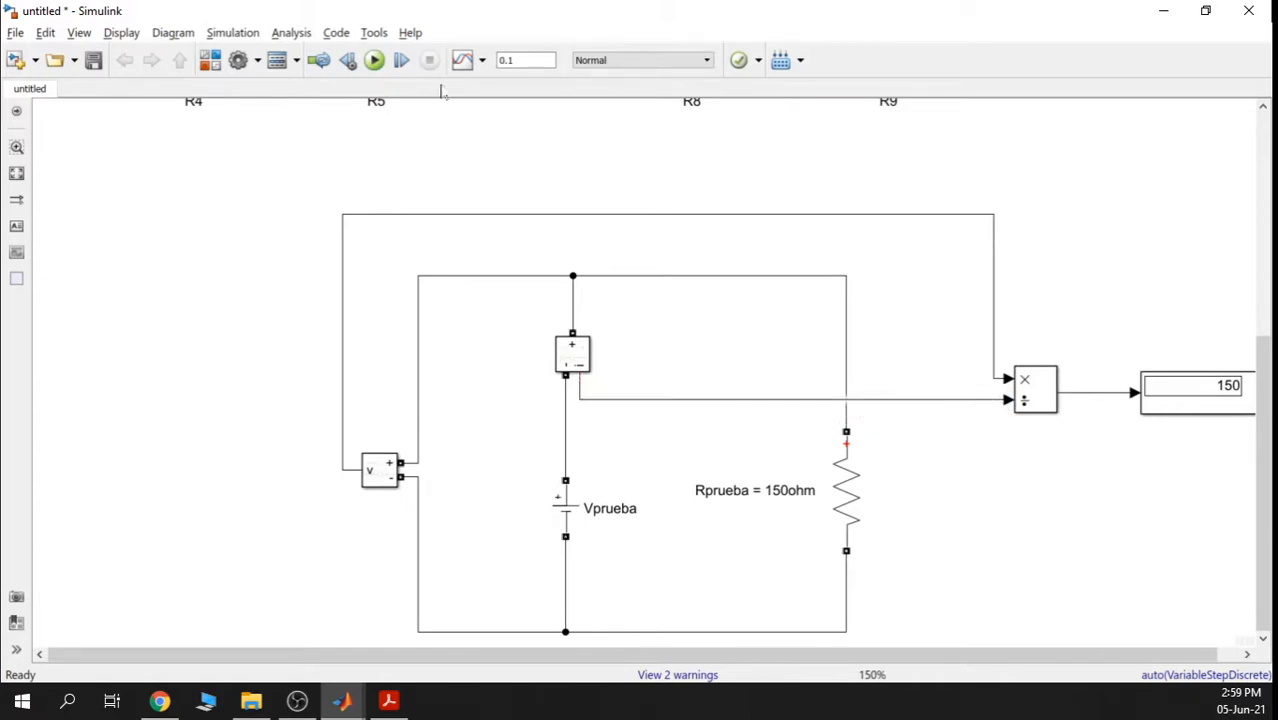
left_click(374, 60)
left_click_drag(1120, 478, 935, 440)
Move the Display farther from the Divide block and insert an Abs block from the library on the line between them
left_click(1092, 368)
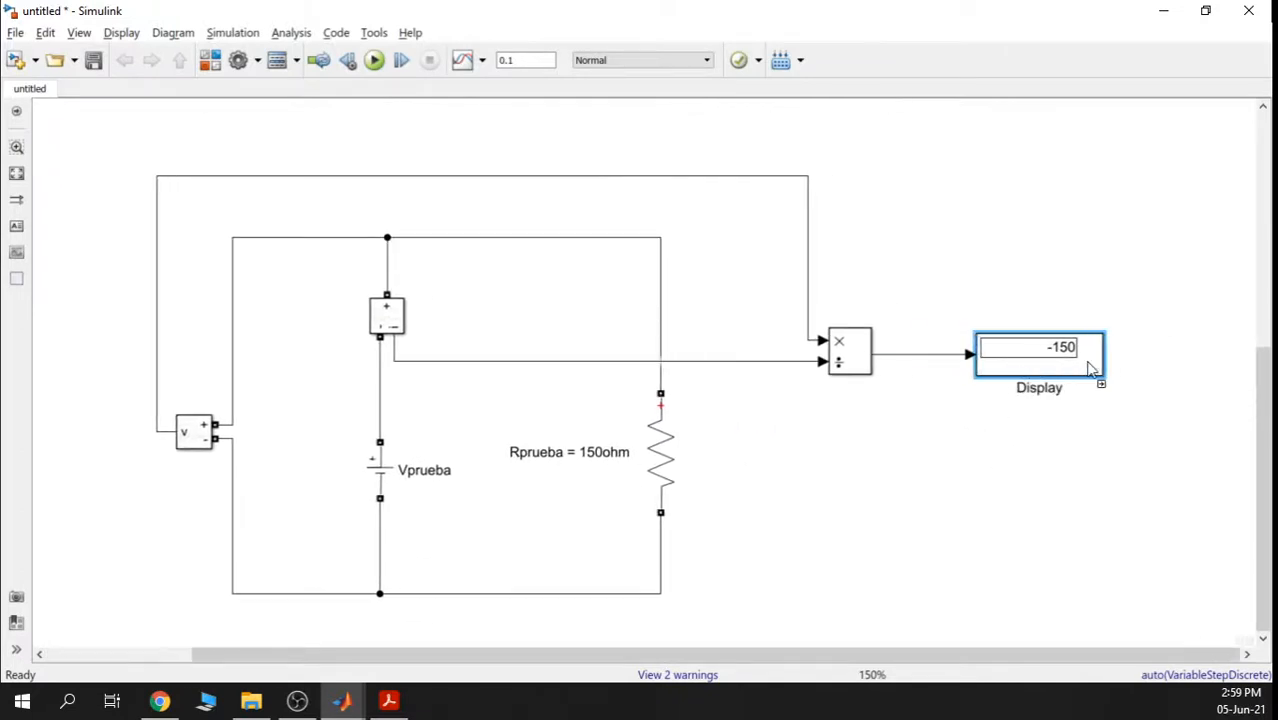
left_click_drag(1092, 368, 1163, 368)
left_click(966, 222)
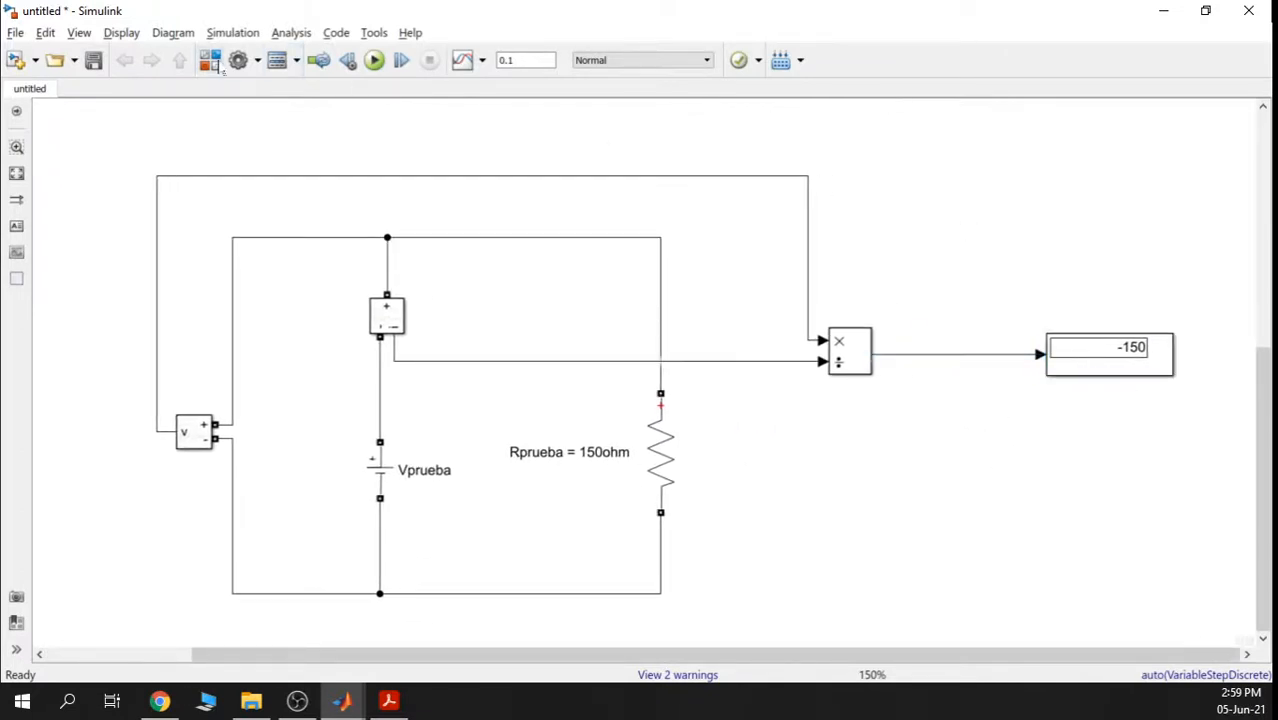
left_click(212, 61)
left_click_drag(468, 122, 956, 352)
left_click(1003, 226)
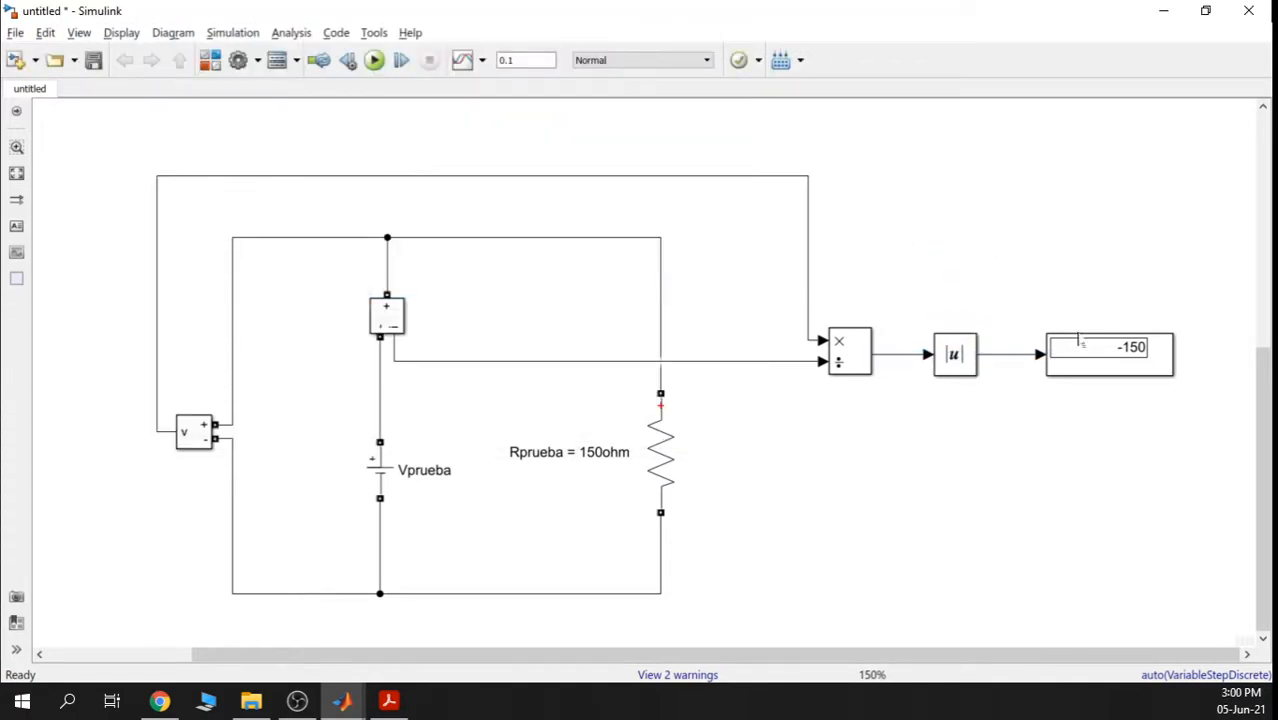
Add a second Display block wired to the Divide block's output ahead of the Abs block and run the simulation
left_click(1082, 346)
left_click_drag(1082, 348, 896, 352)
left_click(374, 60)
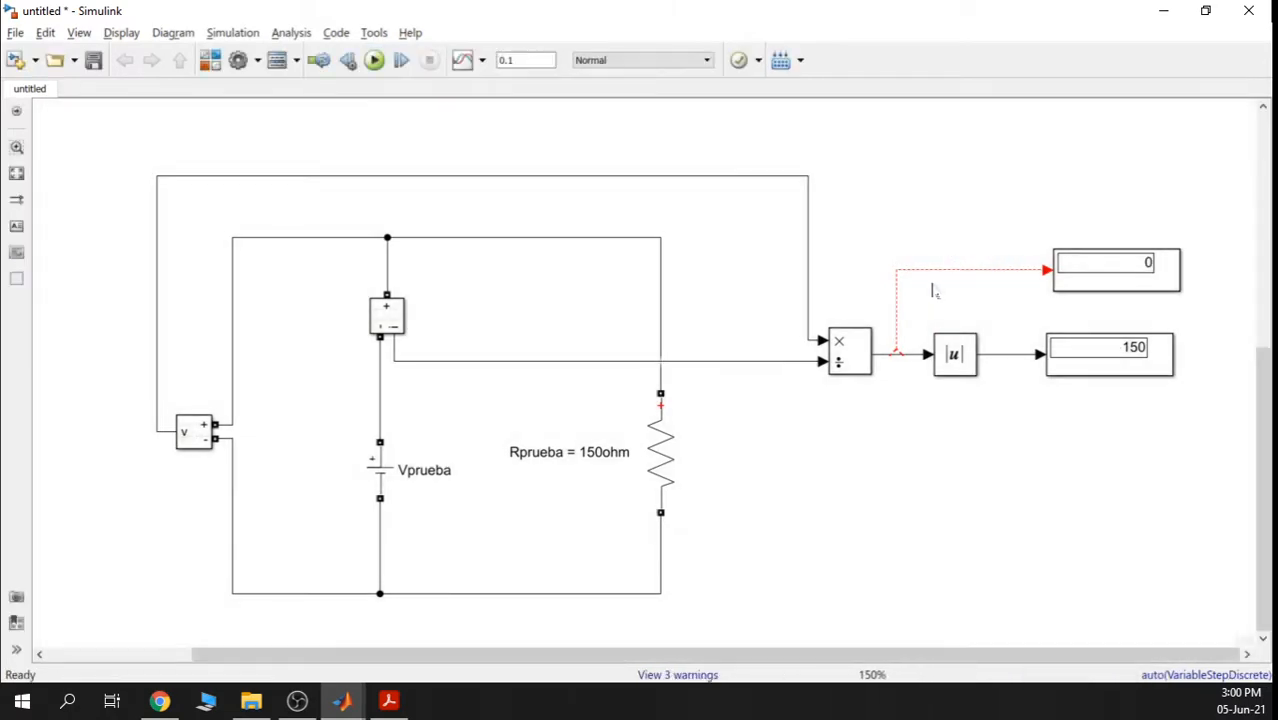
left_click(894, 354)
left_click_drag(894, 354, 896, 354)
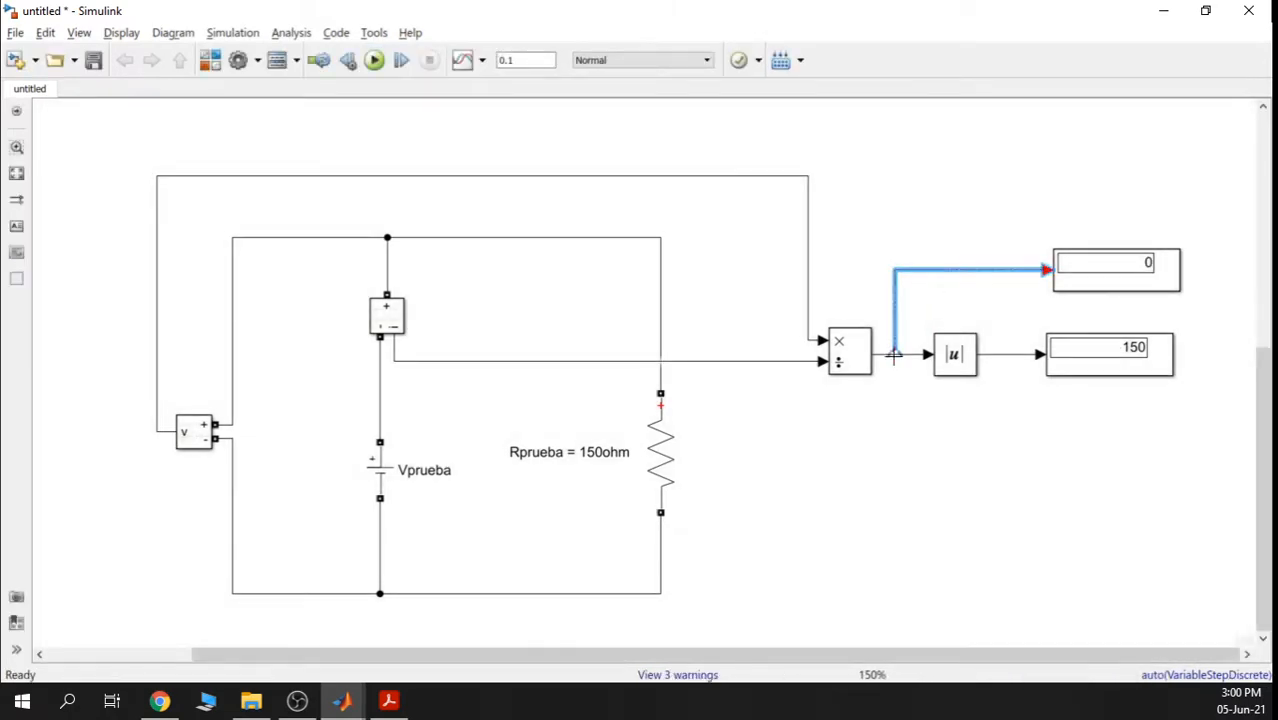
left_click(913, 385)
left_click(374, 60)
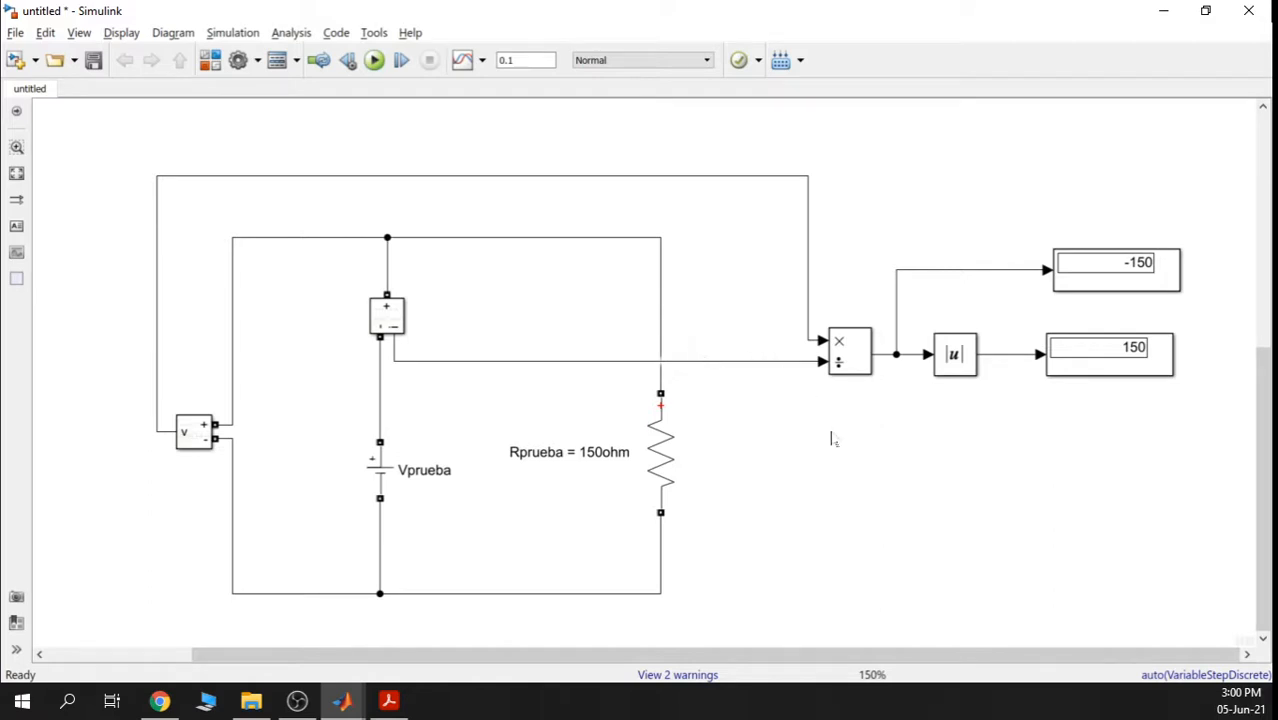
Delete the upper Display block and the branch line feeding it
left_click(898, 303)
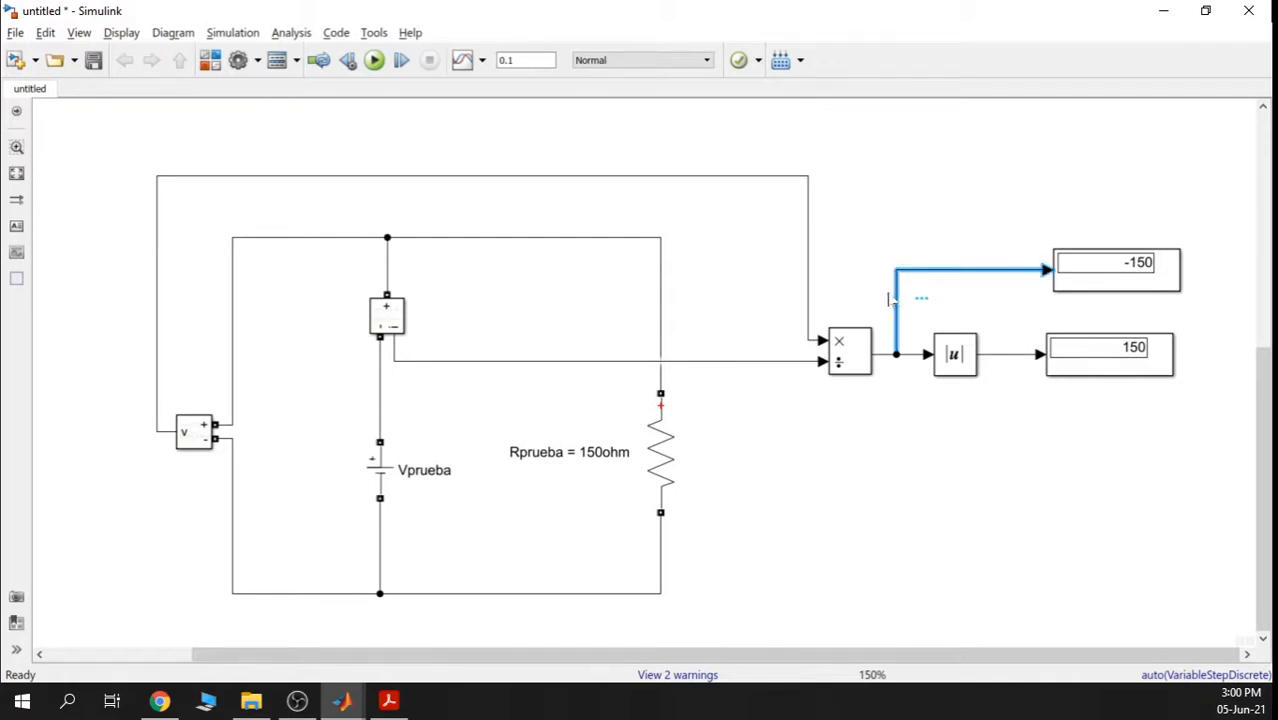
key("Delete")
left_click(1110, 287)
key("Delete")
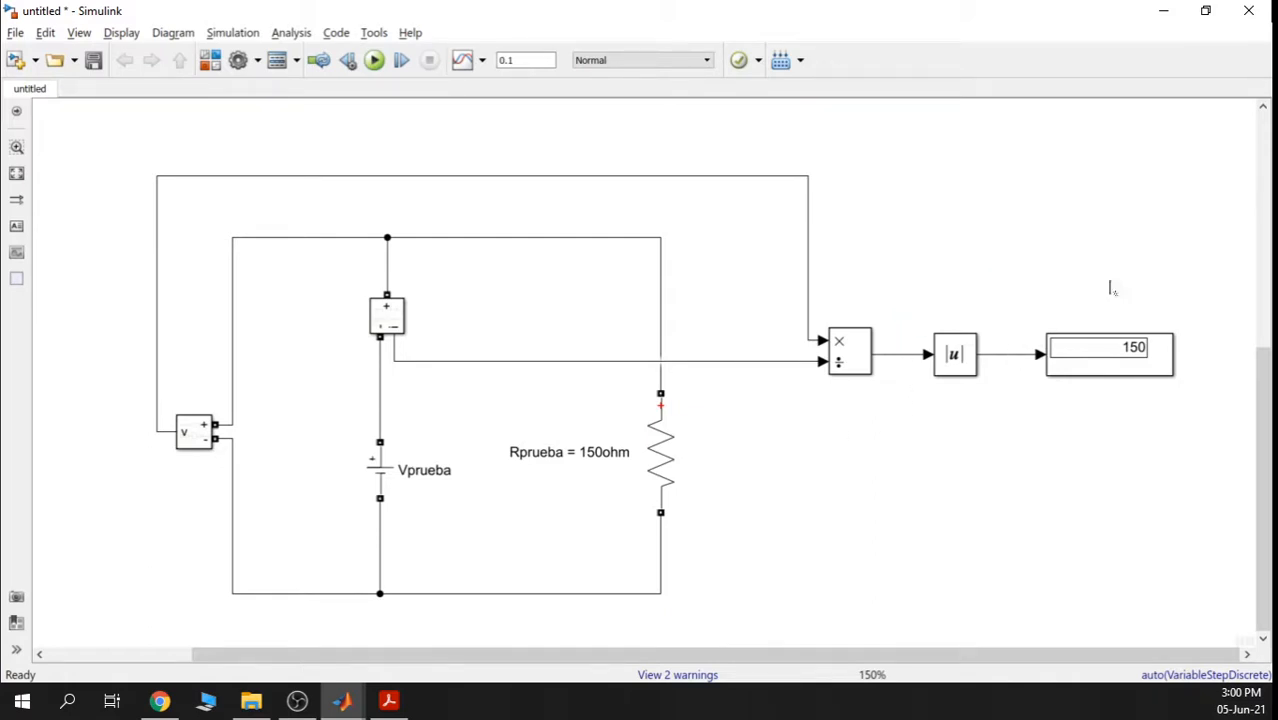
Replace the Current Measurement block with a pasted copy rotated 180 degrees
left_click(381, 322)
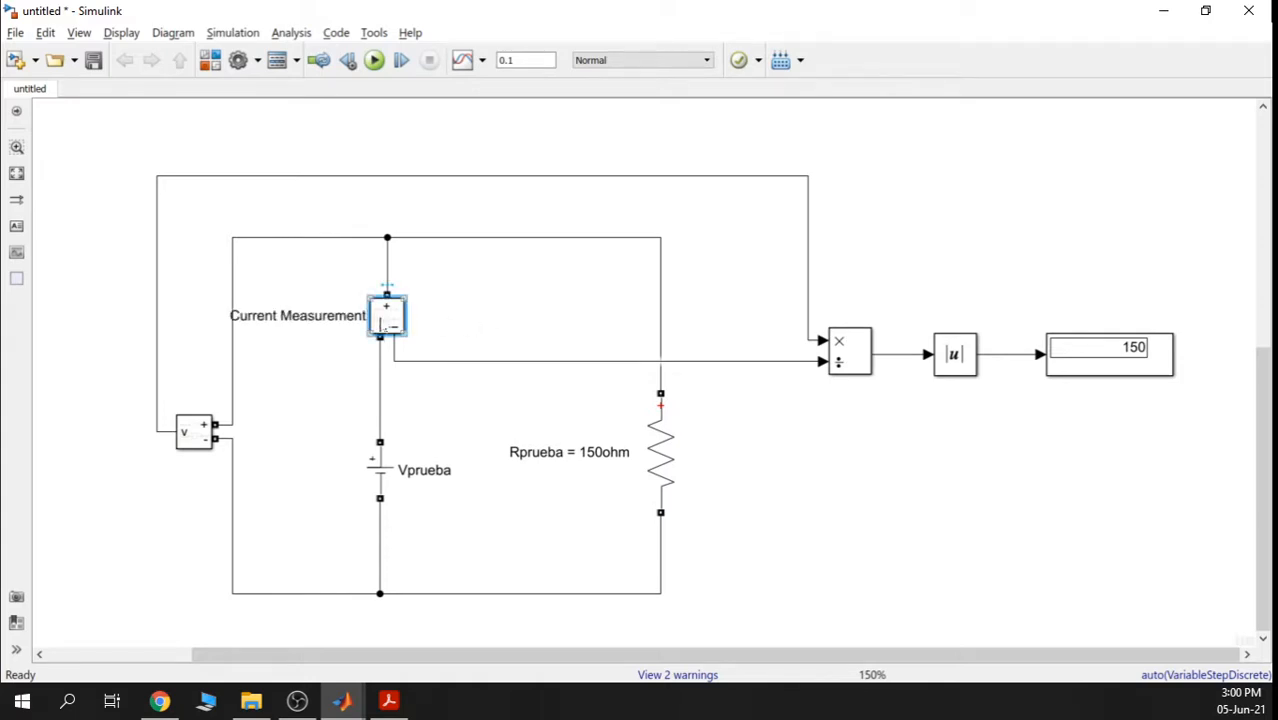
key("Delete")
key("ctrl+v")
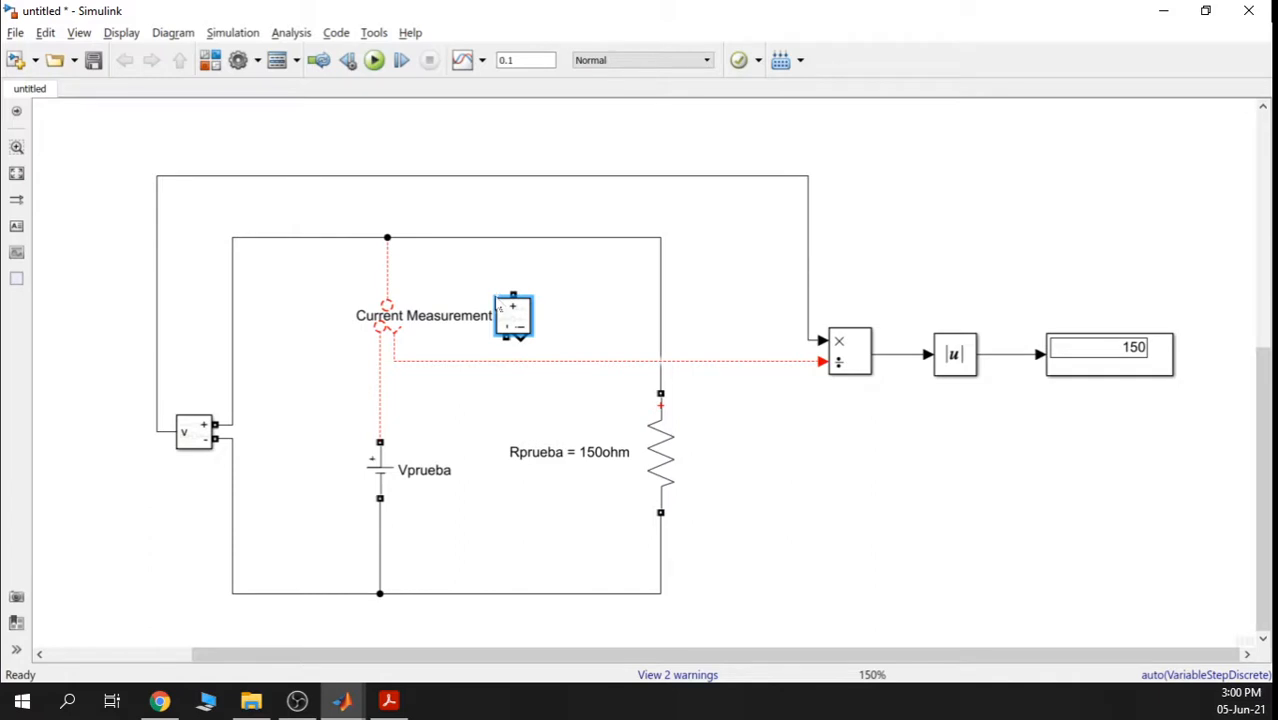
key("ctrl+r")
key("ctrl+r")
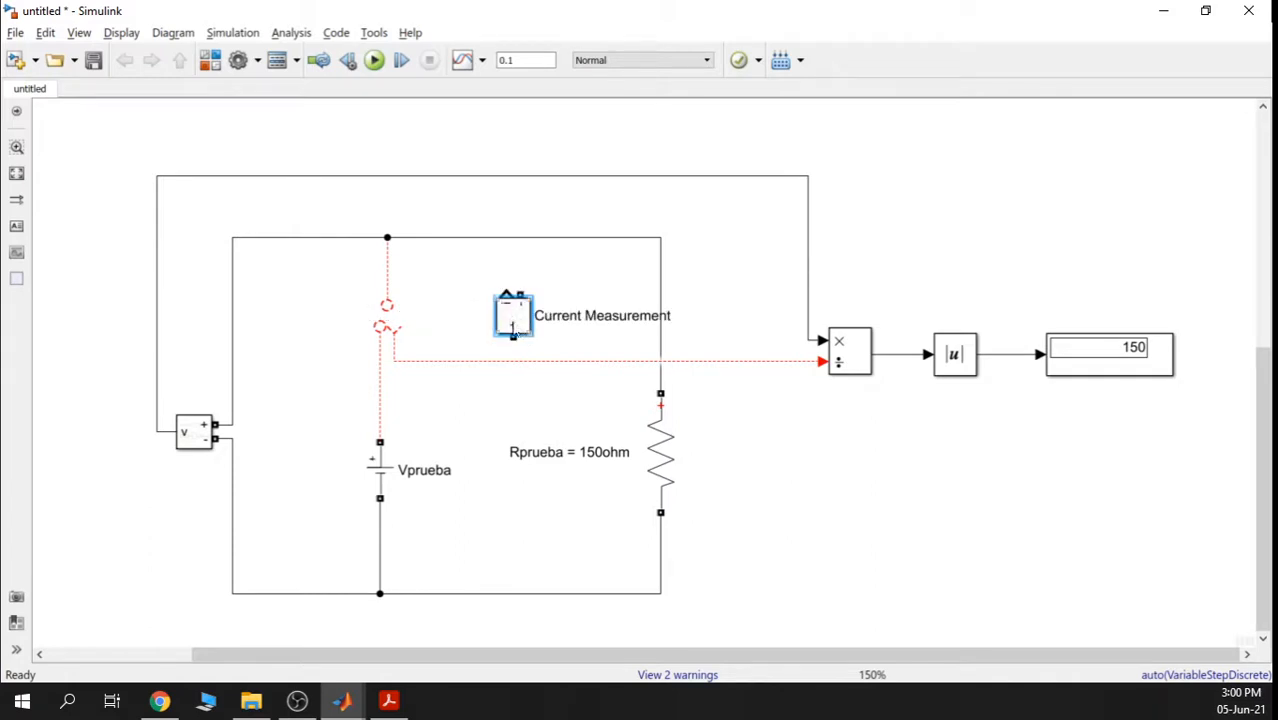
left_click_drag(511, 325, 506, 325)
left_click(461, 322)
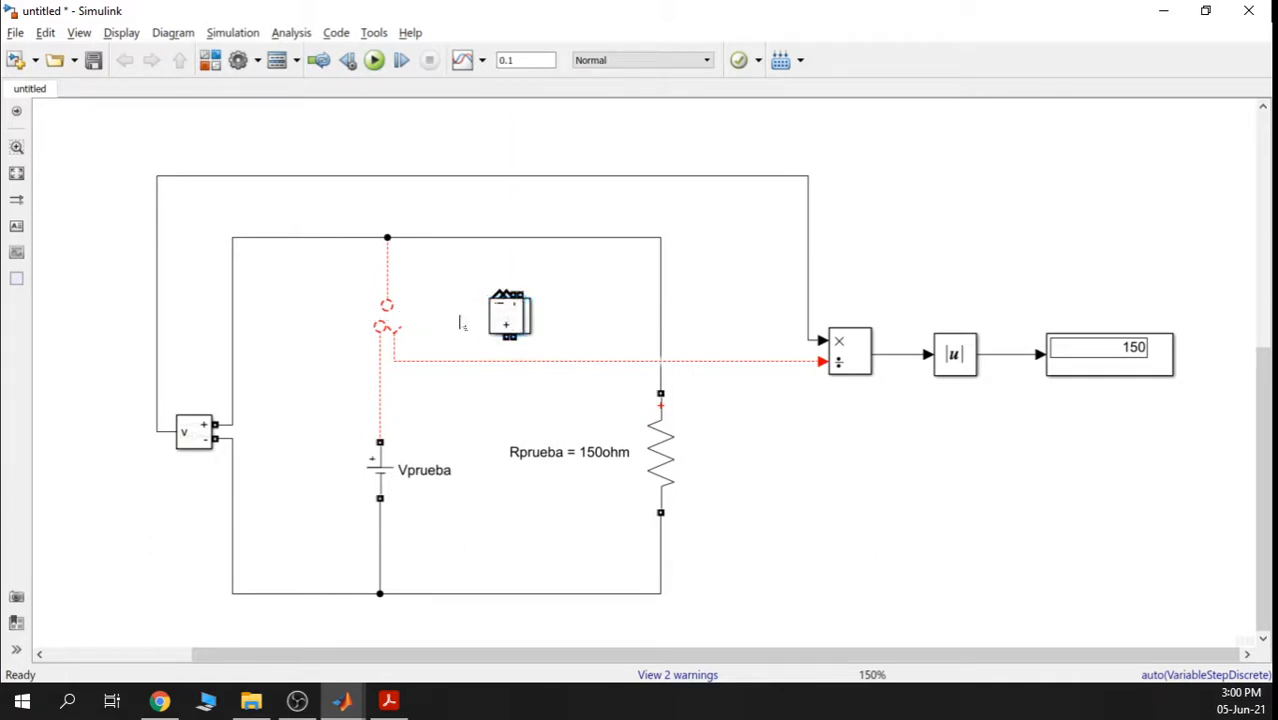
left_click(520, 321)
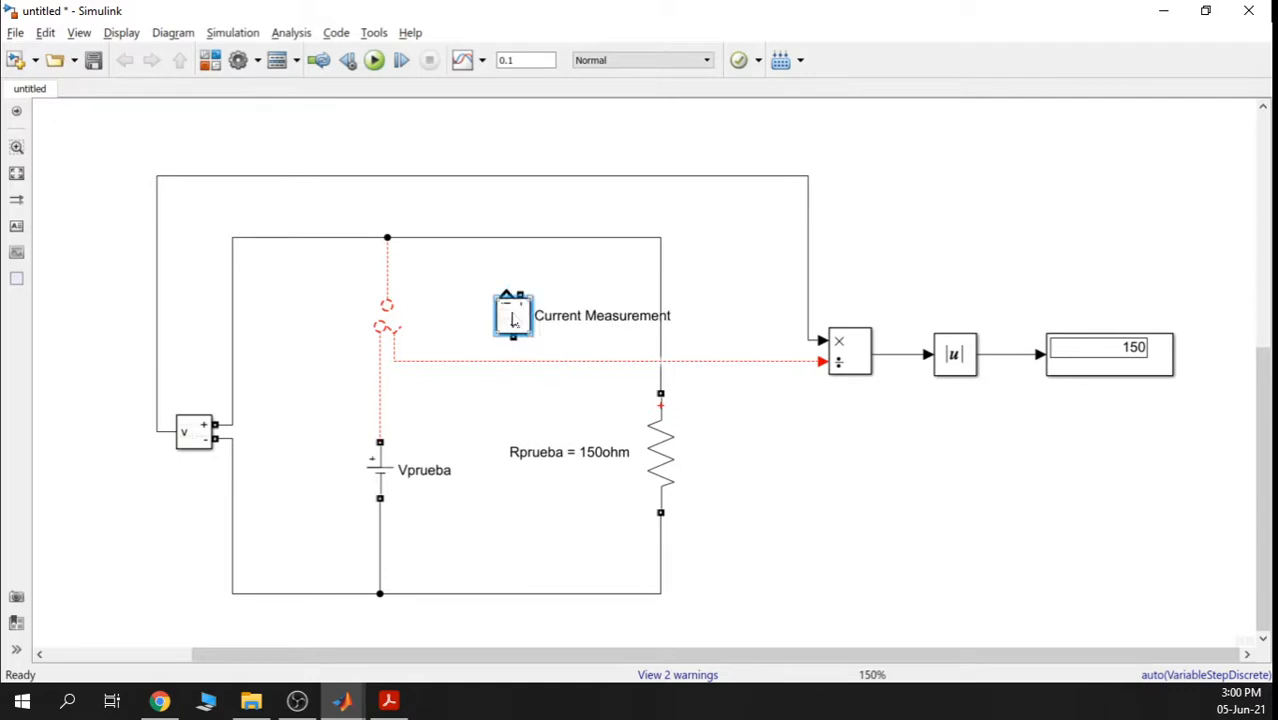
Flip the Current Measurement block left-right and place it in the branch above the Vprueba source
right_click(514, 321)
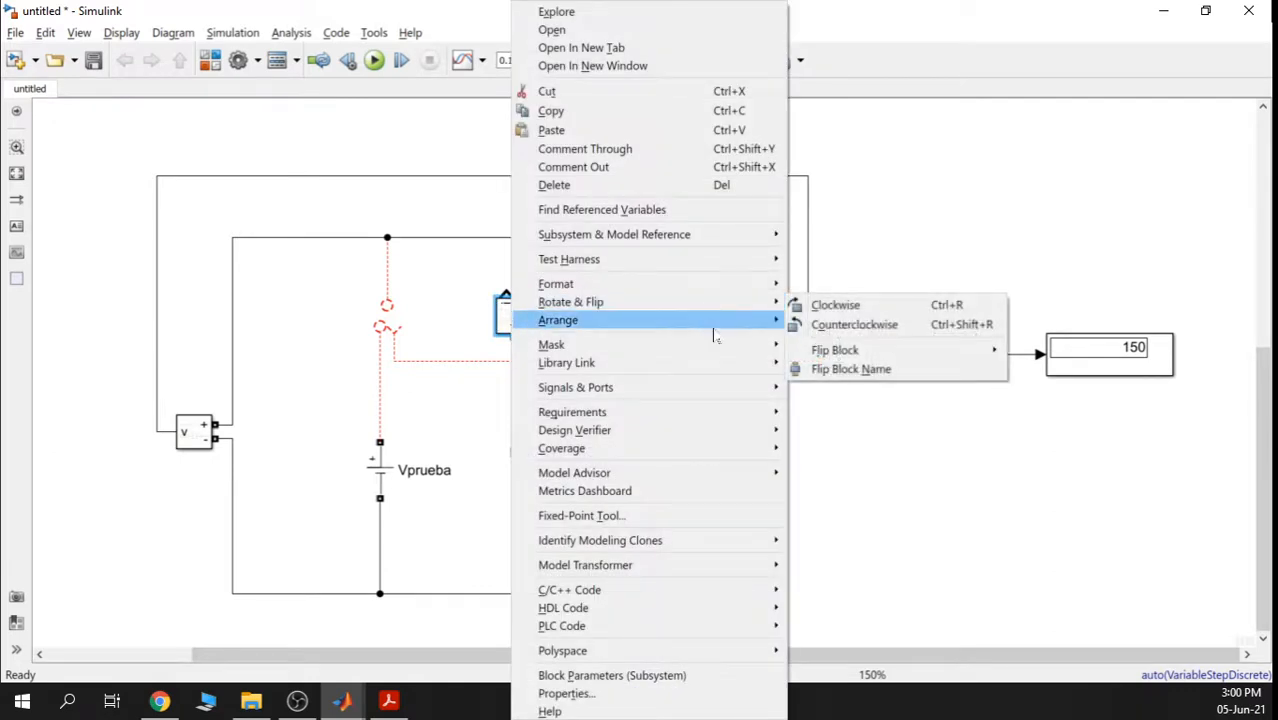
mouse_move(727, 350)
mouse_move(745, 305)
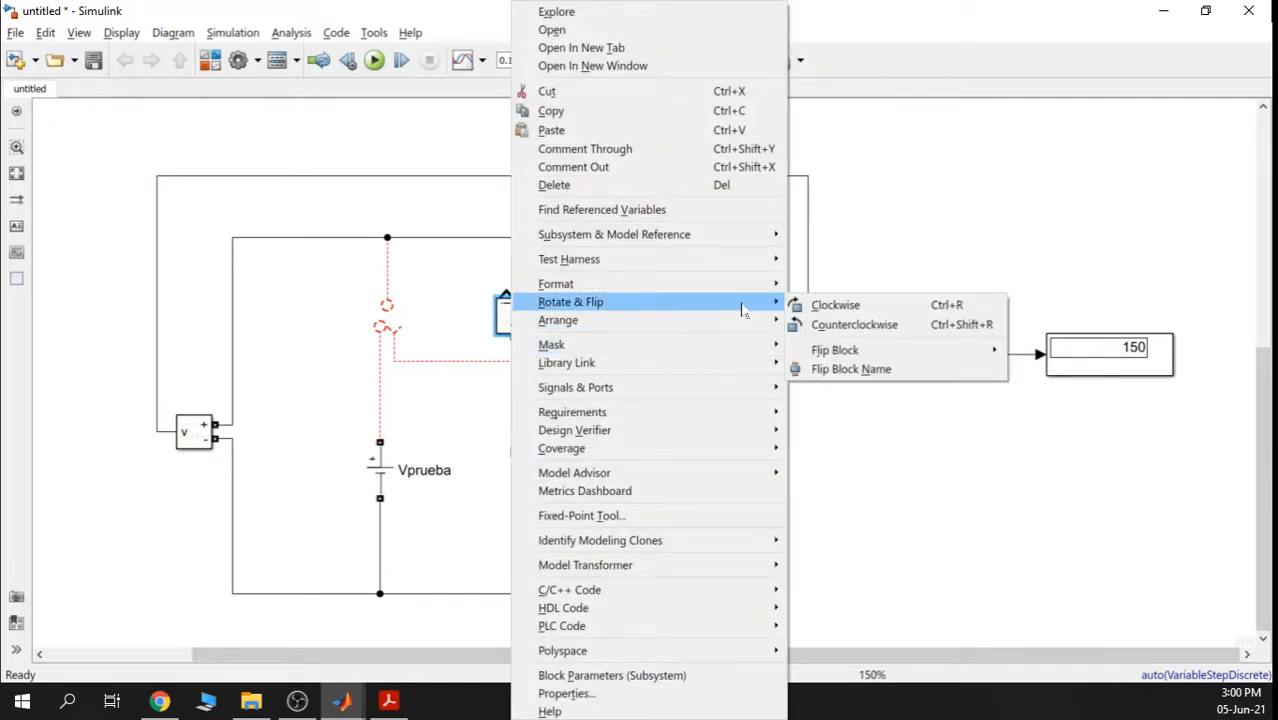
mouse_move(870, 352)
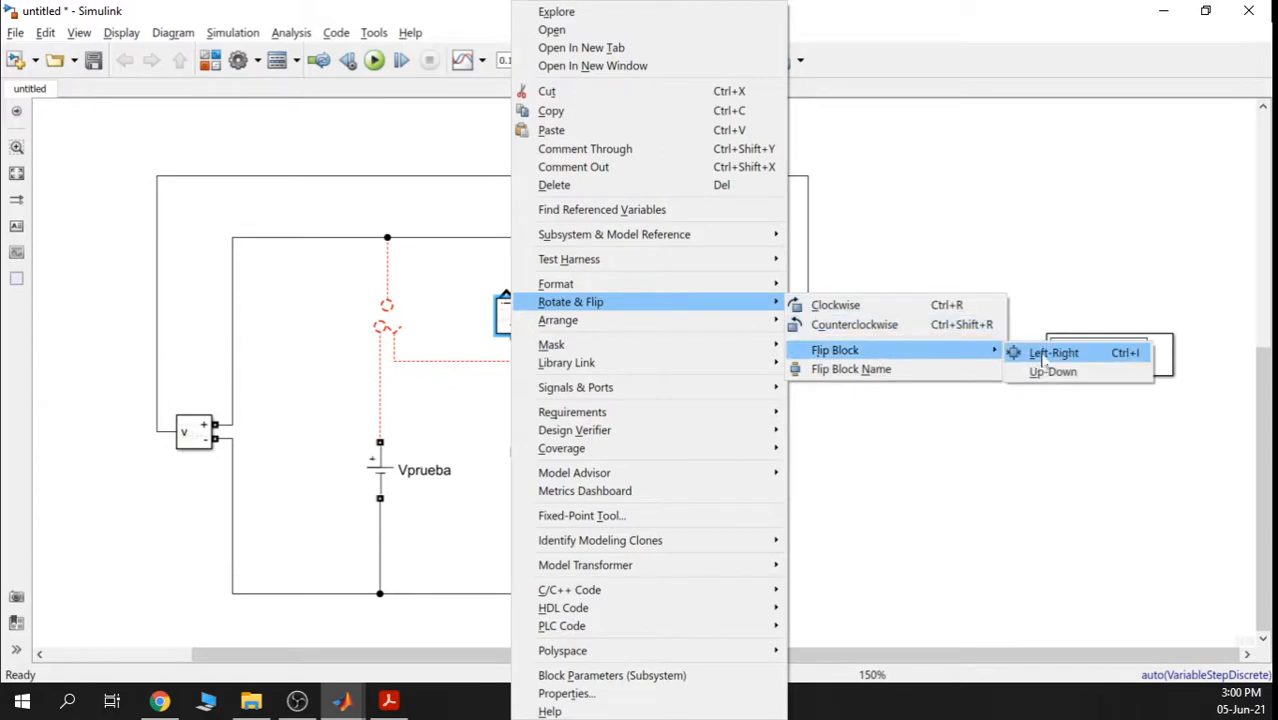
left_click(1050, 355)
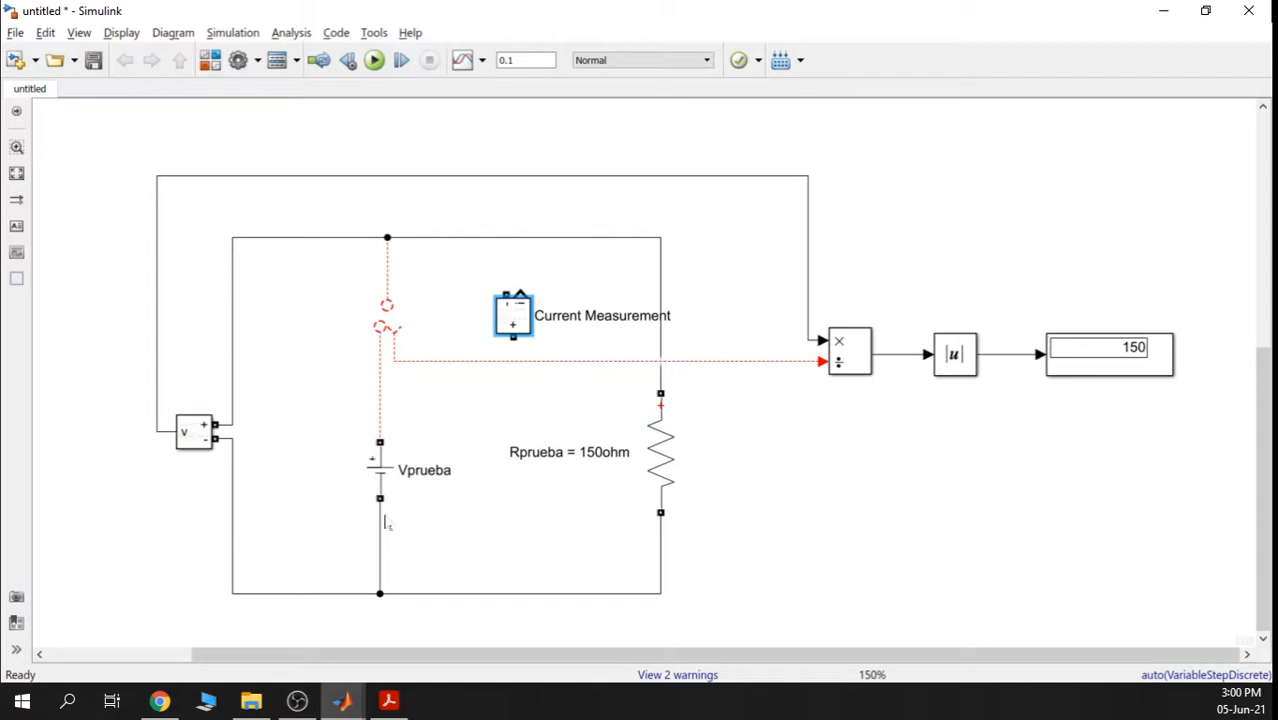
left_click_drag(516, 325, 388, 325)
left_click(524, 268)
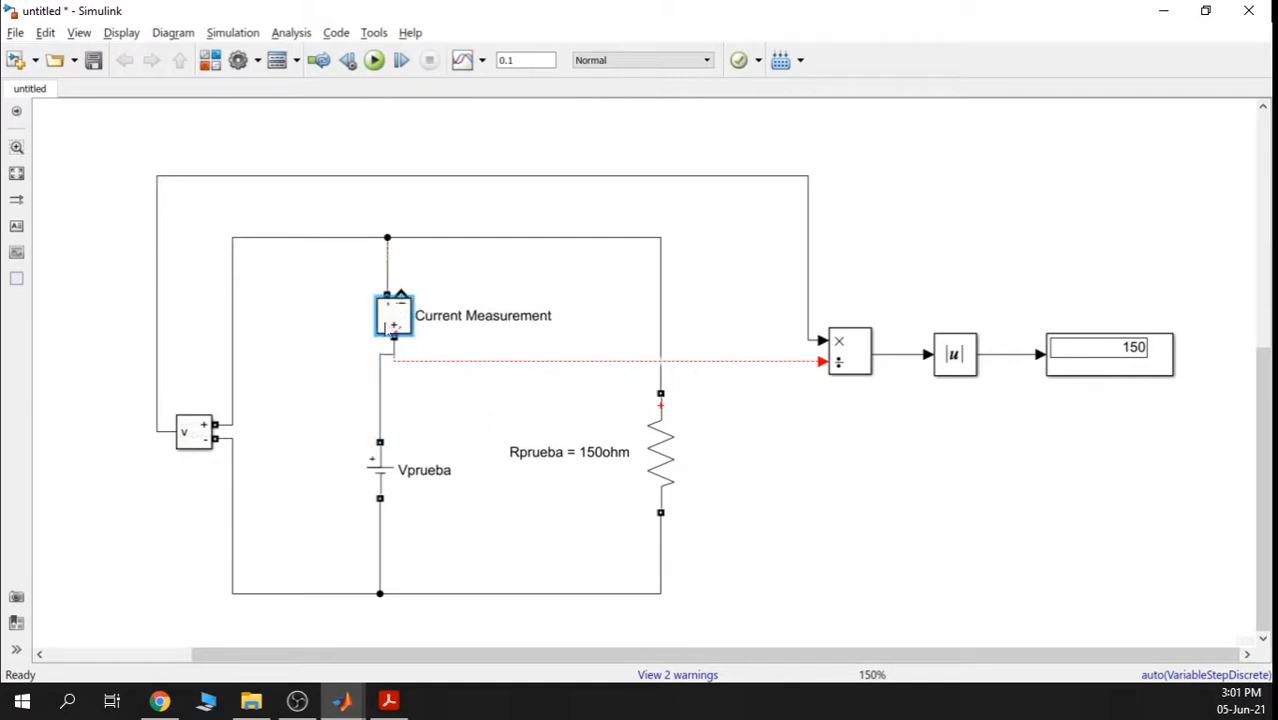
Delete the old wire from Vprueba and the old signal line to the Divide block's ÷ input
left_click(600, 295)
left_click(438, 360)
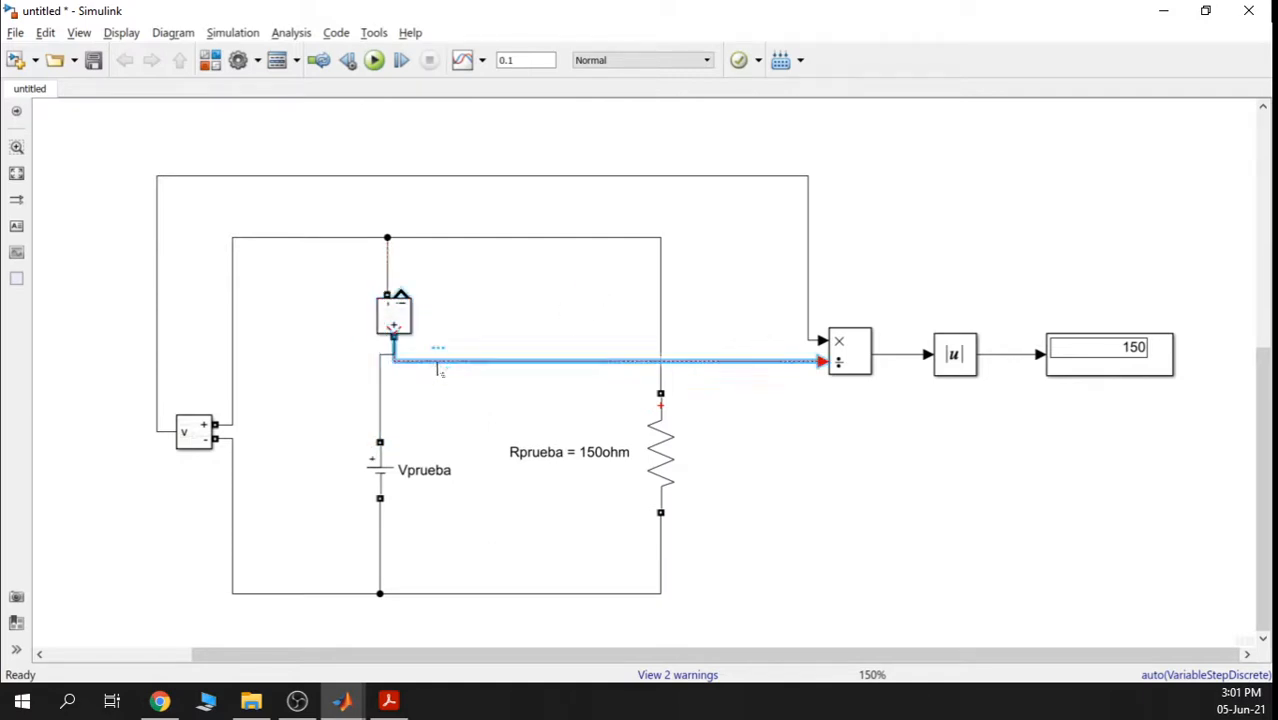
mouse_move(409, 337)
left_mouse_down()
mouse_move(398, 288)
mouse_move(530, 279)
left_mouse_up()
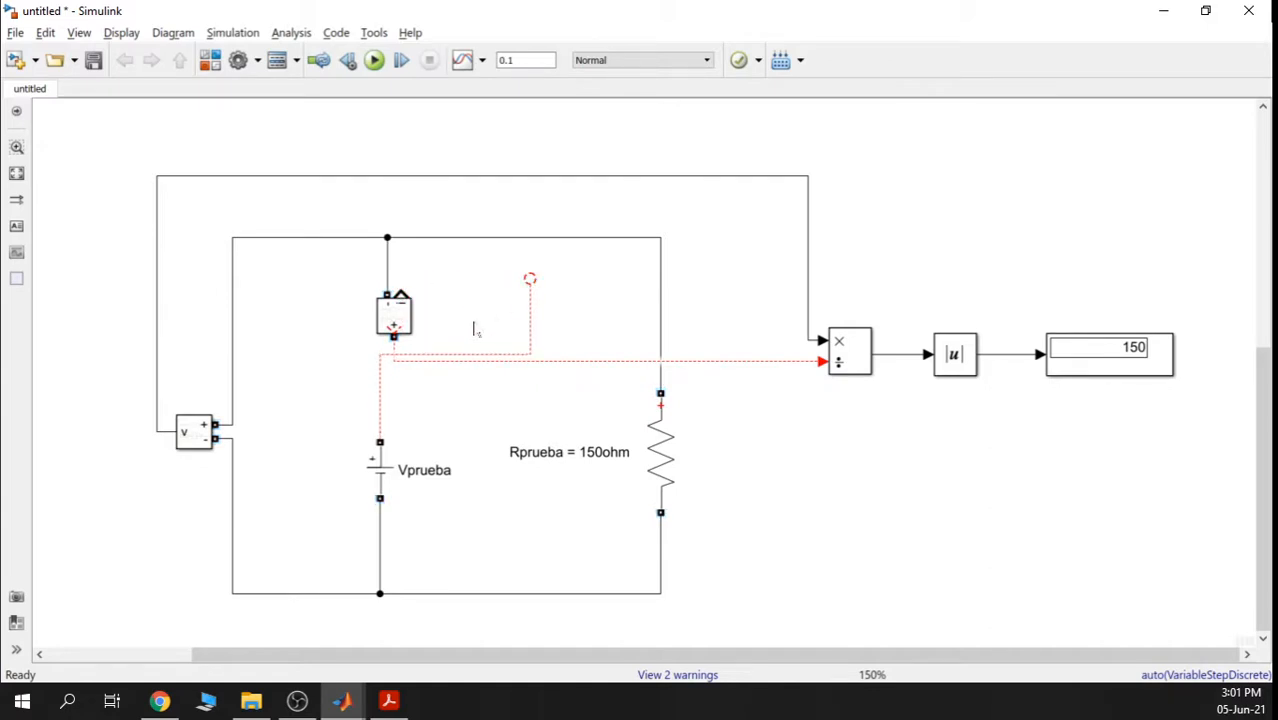
left_click(491, 356)
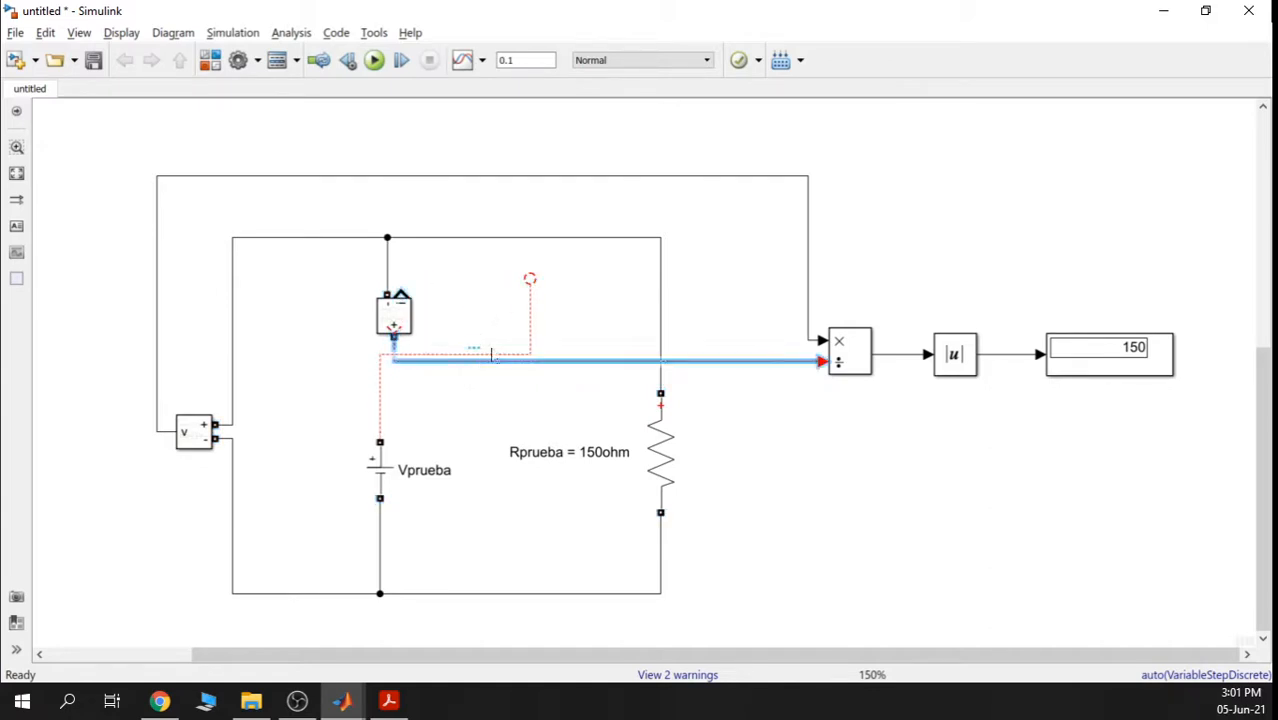
left_click(532, 319)
key("Delete")
left_click(529, 361)
key("Delete")
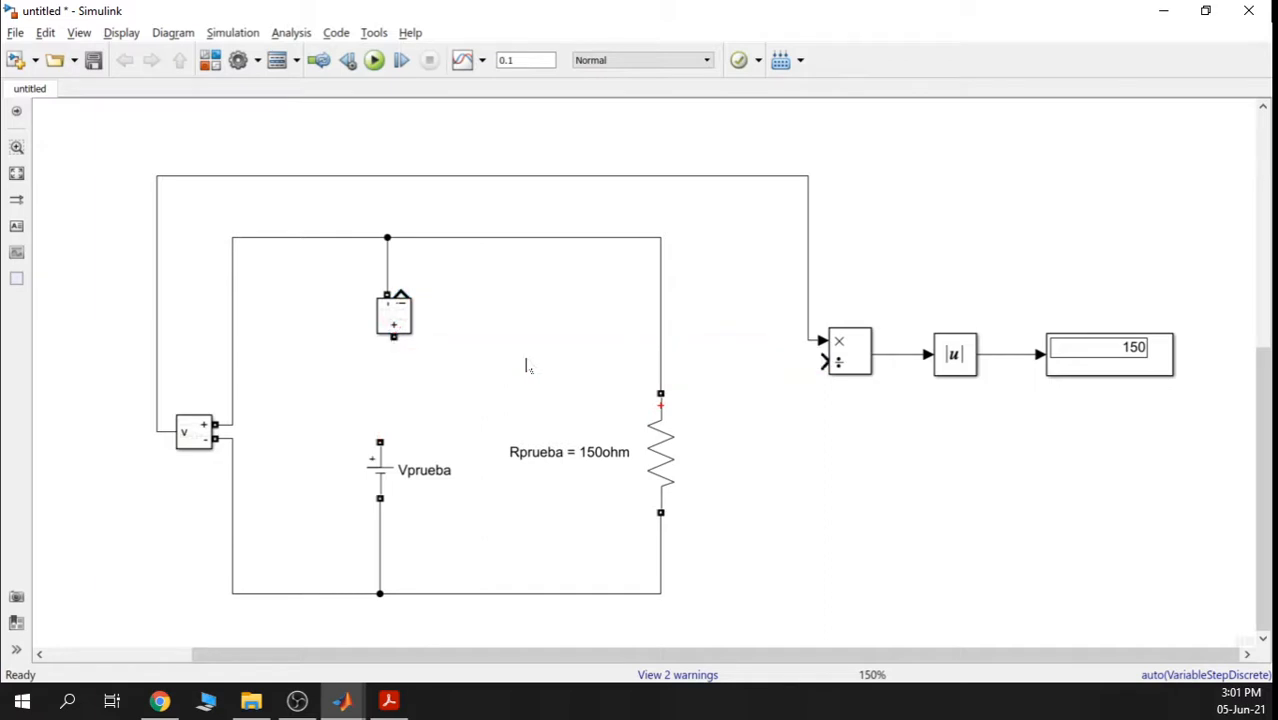
Wire the Current Measurement block's positive terminal to Vprueba and its output to the ÷ input, aligning the block over the source
mouse_move(396, 342)
left_mouse_down()
mouse_move(366, 408)
mouse_move(380, 440)
left_mouse_up()
mouse_move(400, 296)
left_mouse_down()
mouse_move(479, 274)
mouse_move(822, 361)
left_mouse_up()
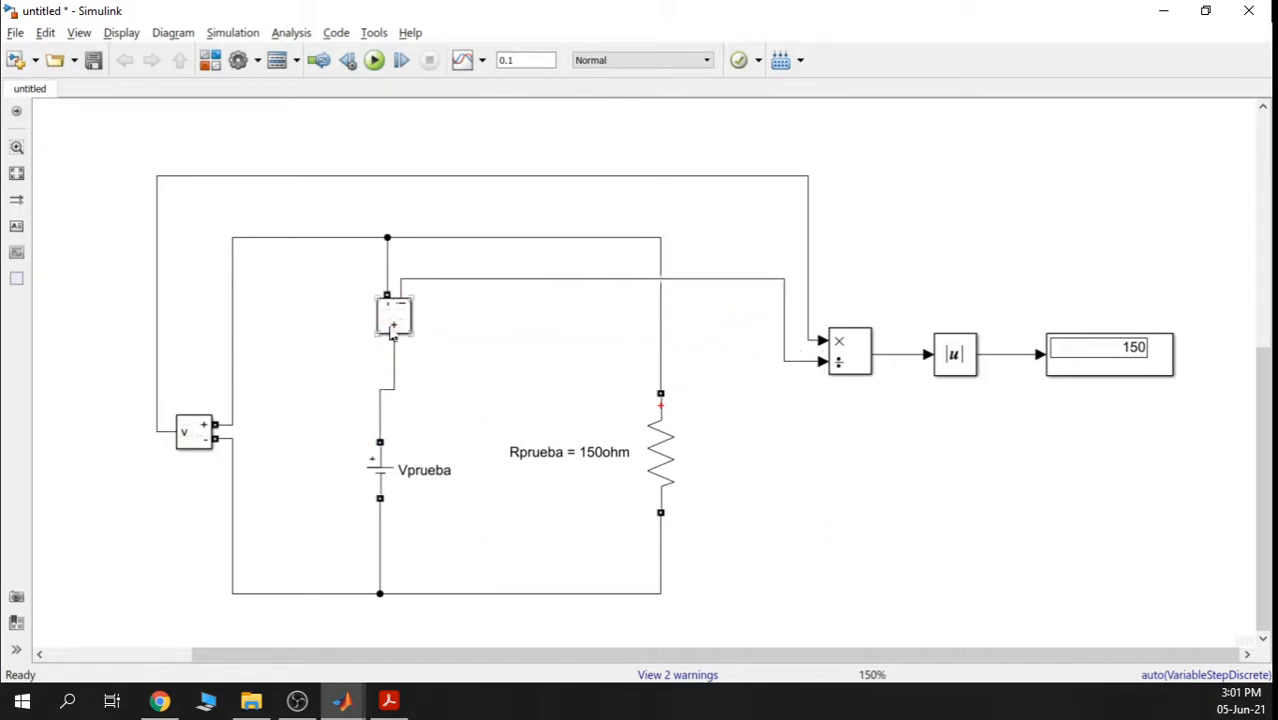
mouse_move(393, 333)
left_mouse_down()
mouse_move(379, 332)
mouse_move(380, 346)
left_mouse_up()
left_click(588, 390)
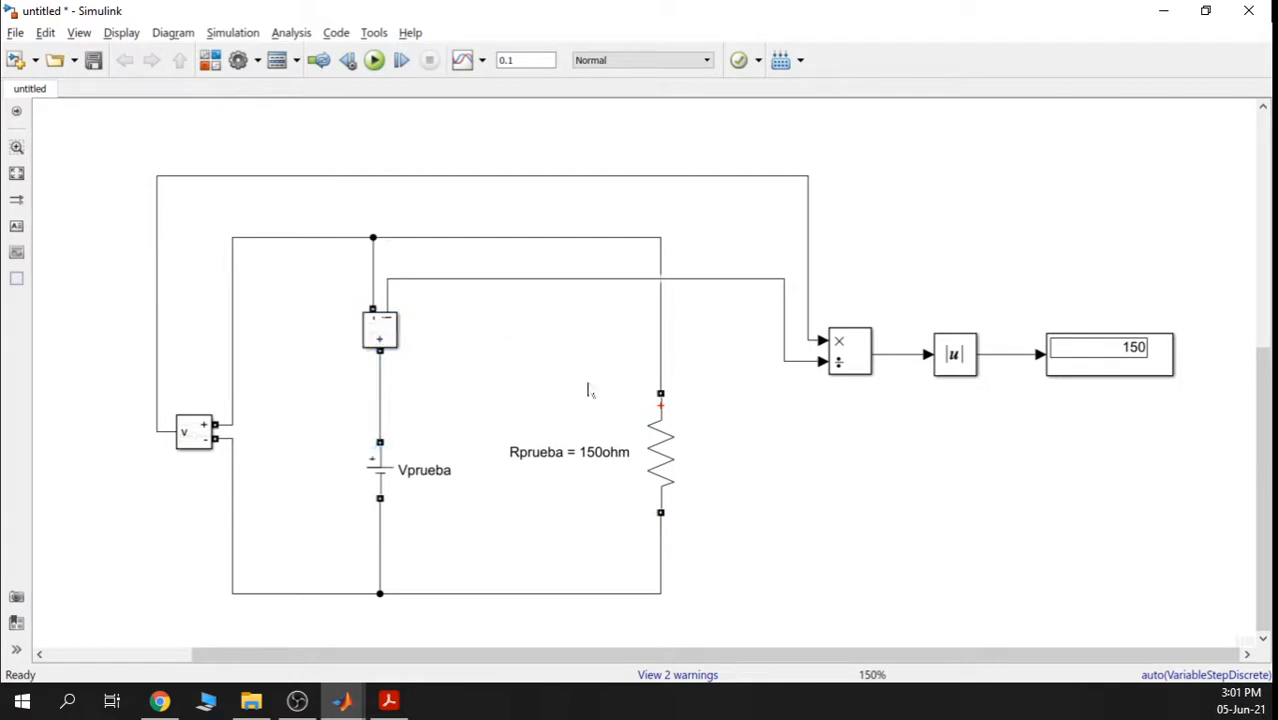
Move the Current Measurement block down closer to Vprueba and lower the horizontal run of its signal line
left_click(588, 281)
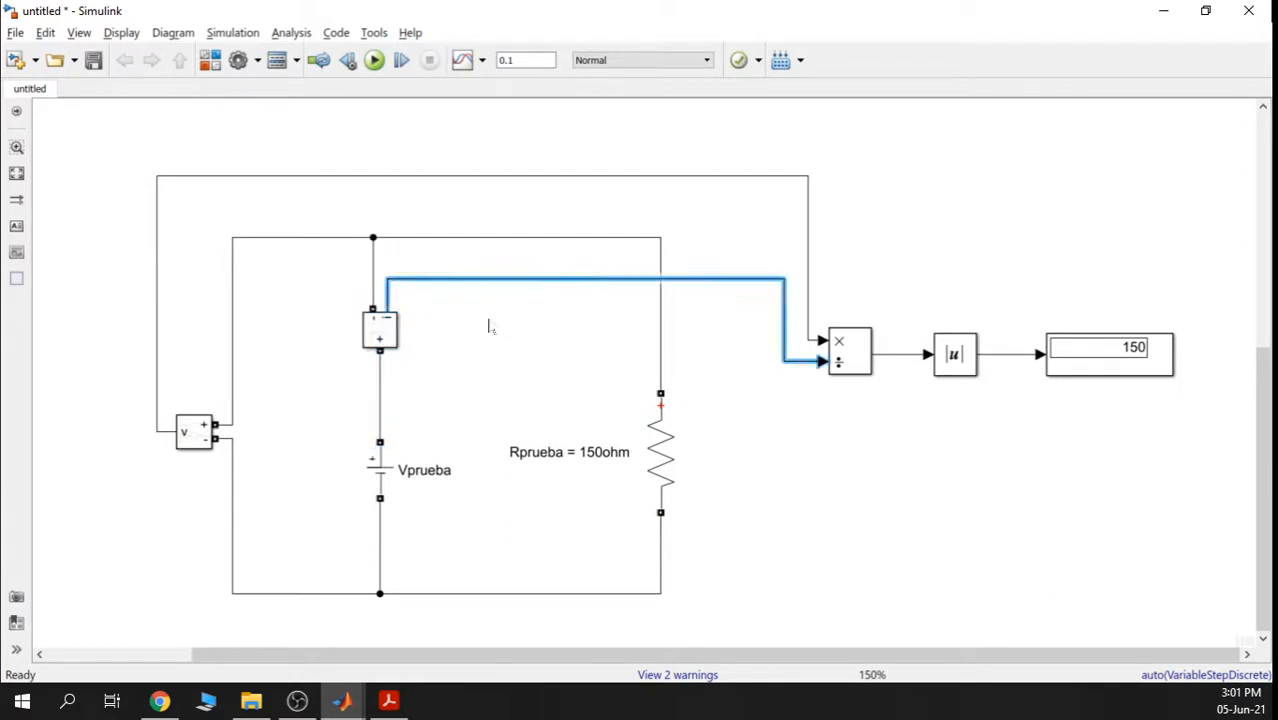
left_click_drag(379, 343, 381, 386)
left_click(485, 302)
left_click_drag(500, 280, 494, 312)
left_click(507, 240)
left_click(550, 272)
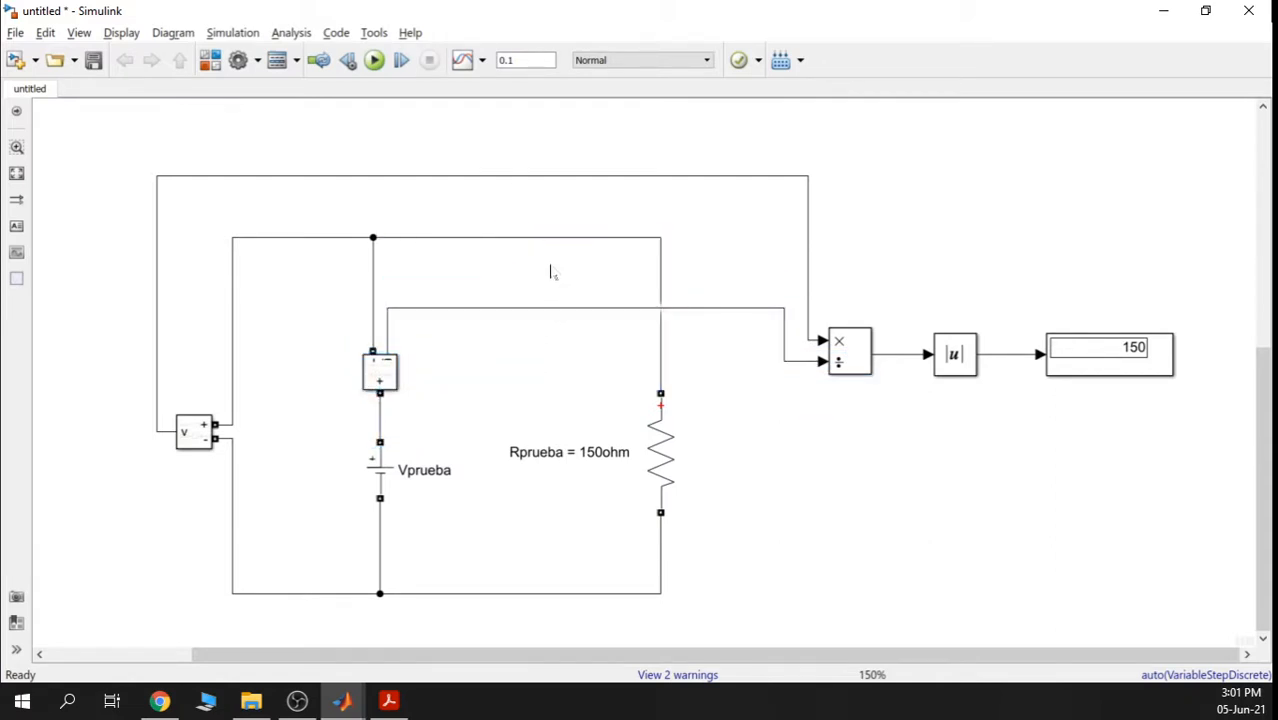
Remove the Abs block so the Divide block feeds the Display directly, running the simulation before and after
left_click(374, 60)
left_click(957, 366)
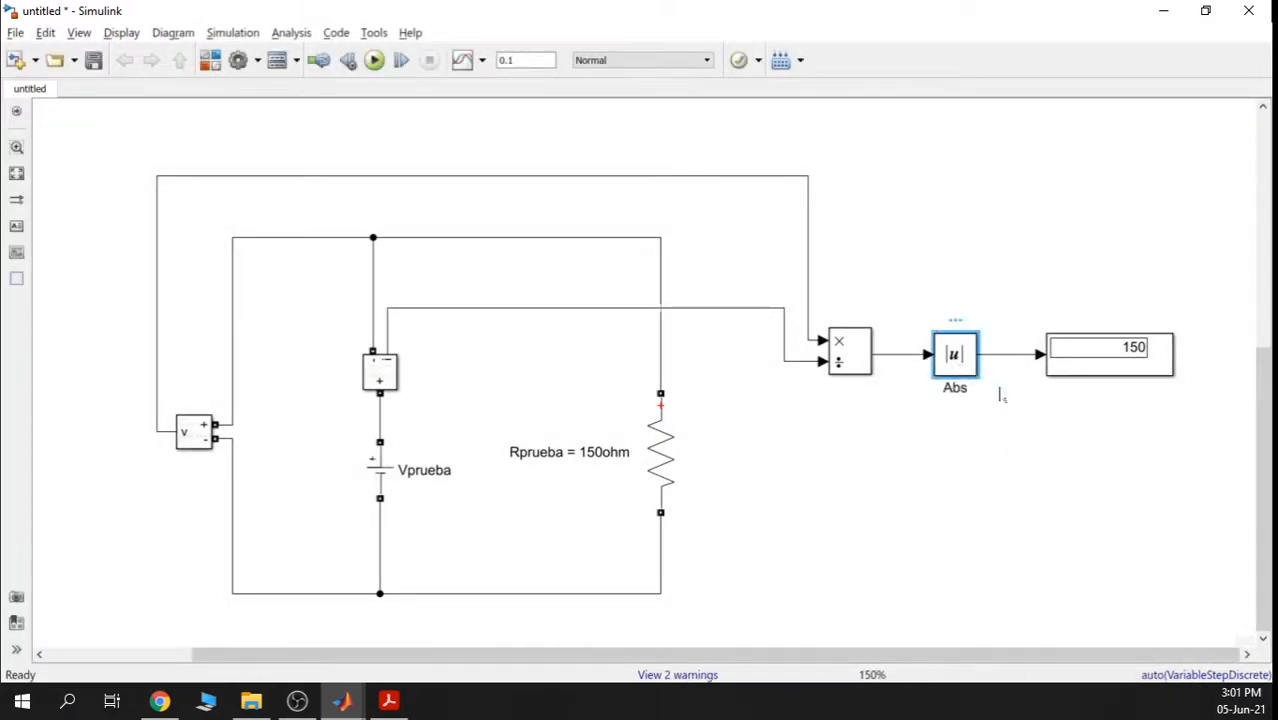
key("Delete")
left_click(945, 358)
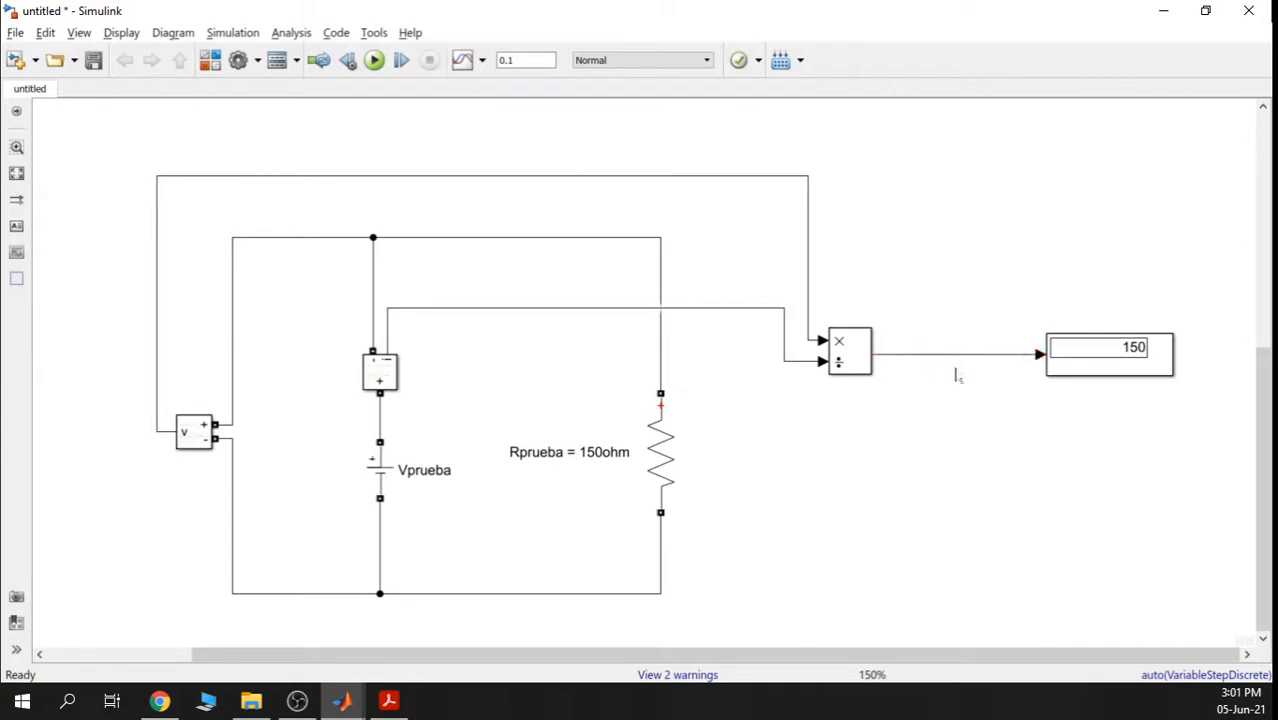
left_click(374, 60)
scroll(707, 301, "down", 3)
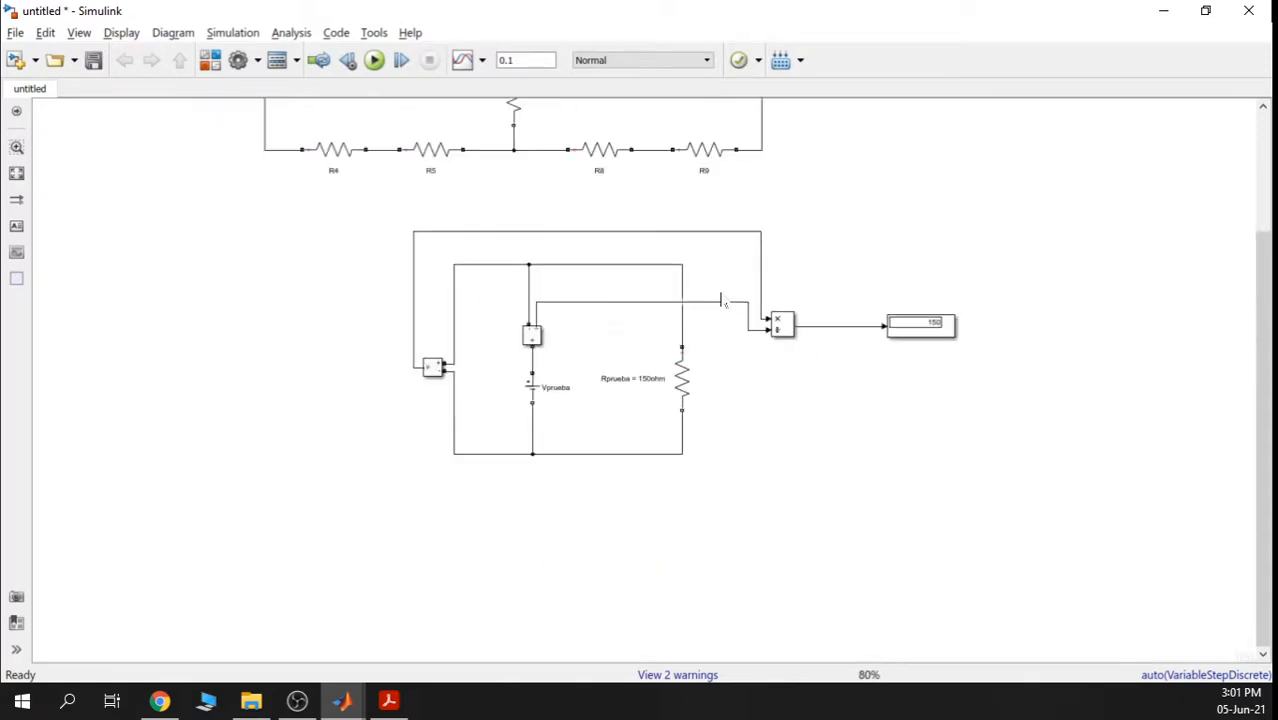
left_click_drag(642, 243, 676, 385)
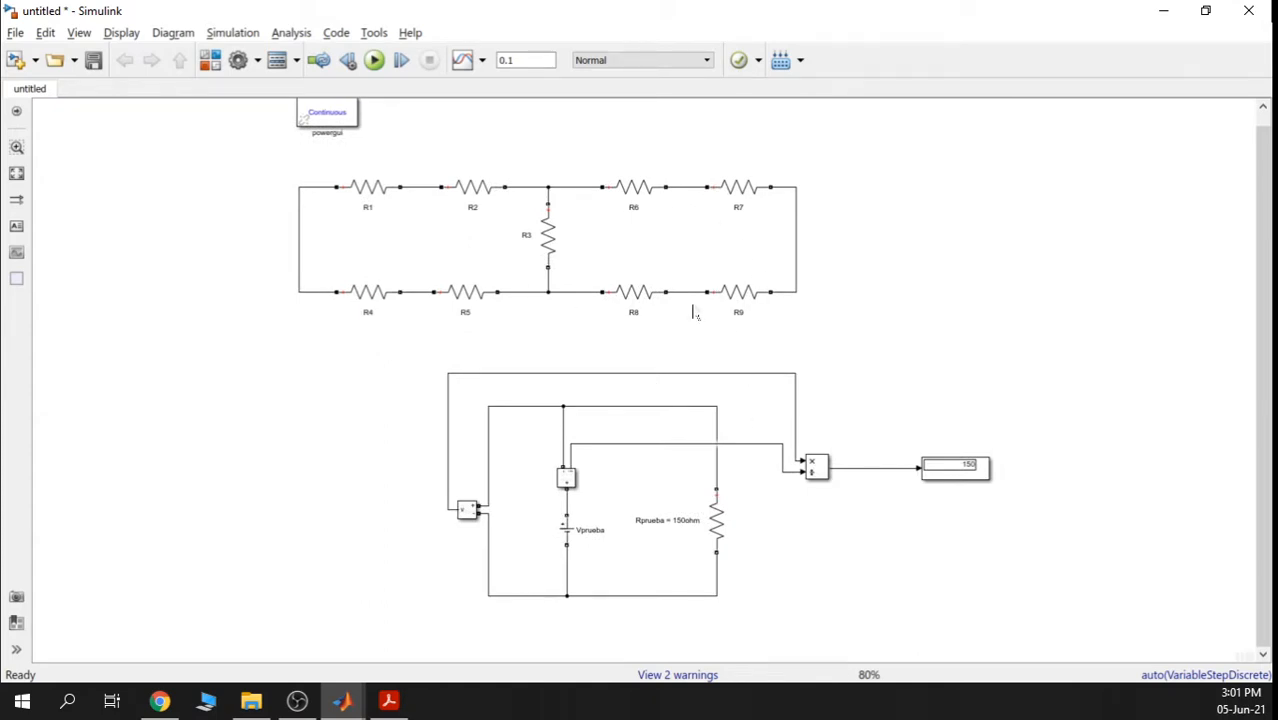
scroll(652, 357, "up", 1)
left_click_drag(660, 415, 668, 221)
left_click(819, 380)
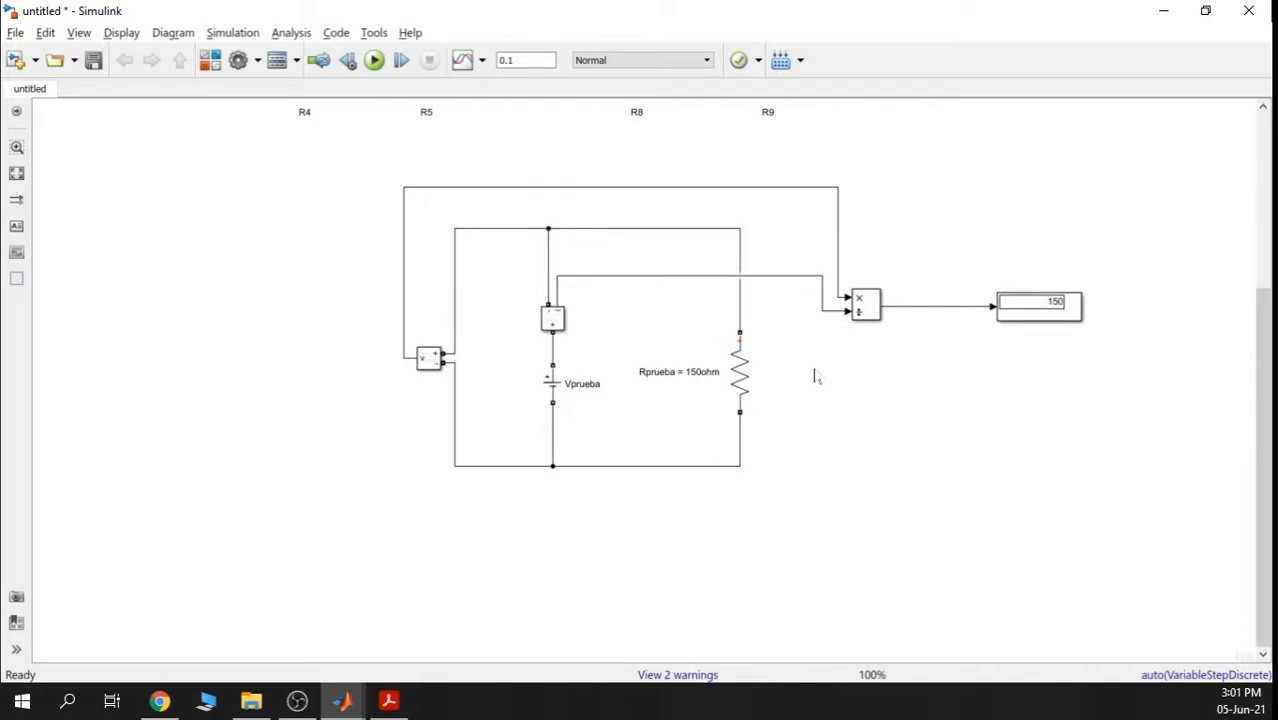
left_click_drag(817, 354, 794, 408)
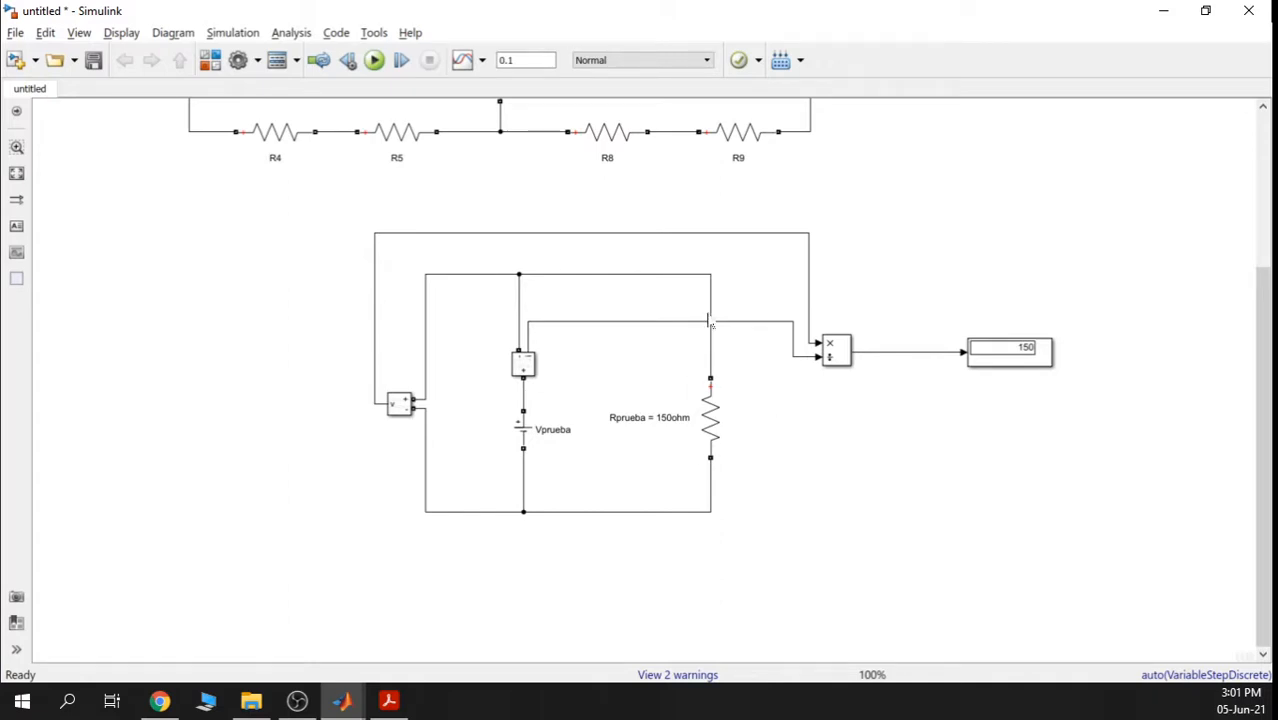
left_click(710, 316)
left_click_drag(703, 511, 697, 516)
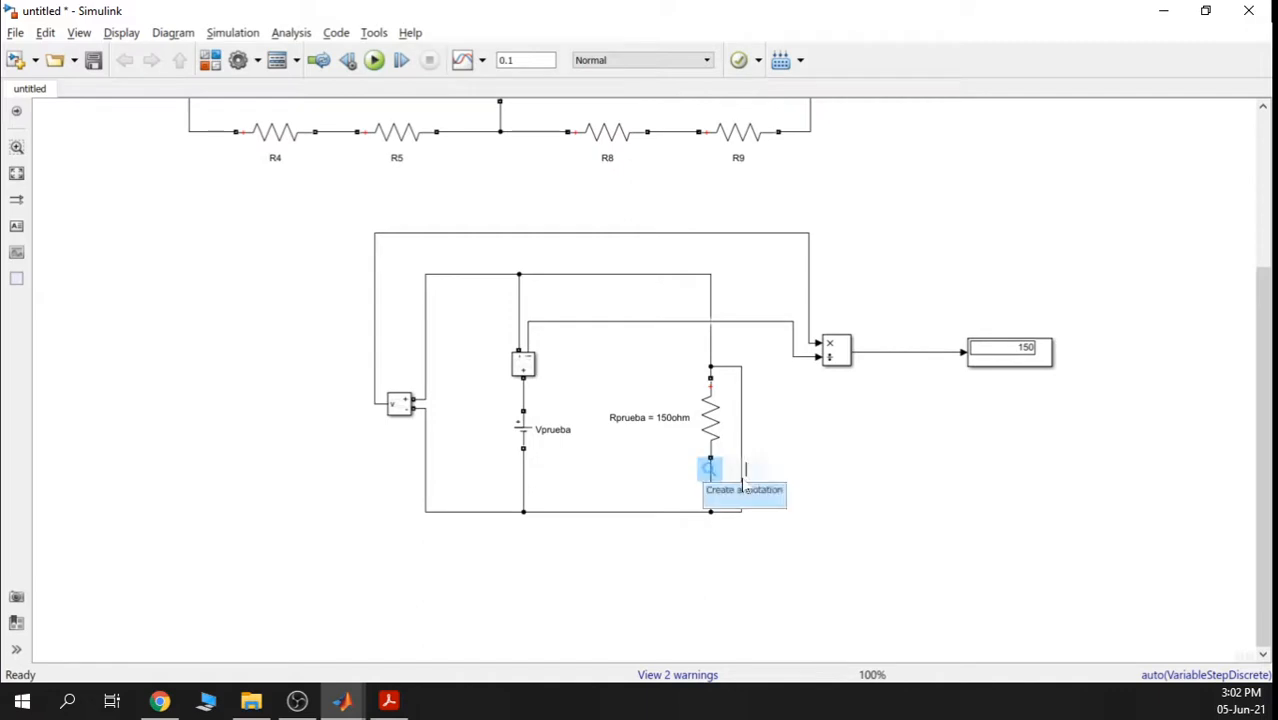
left_click(742, 418)
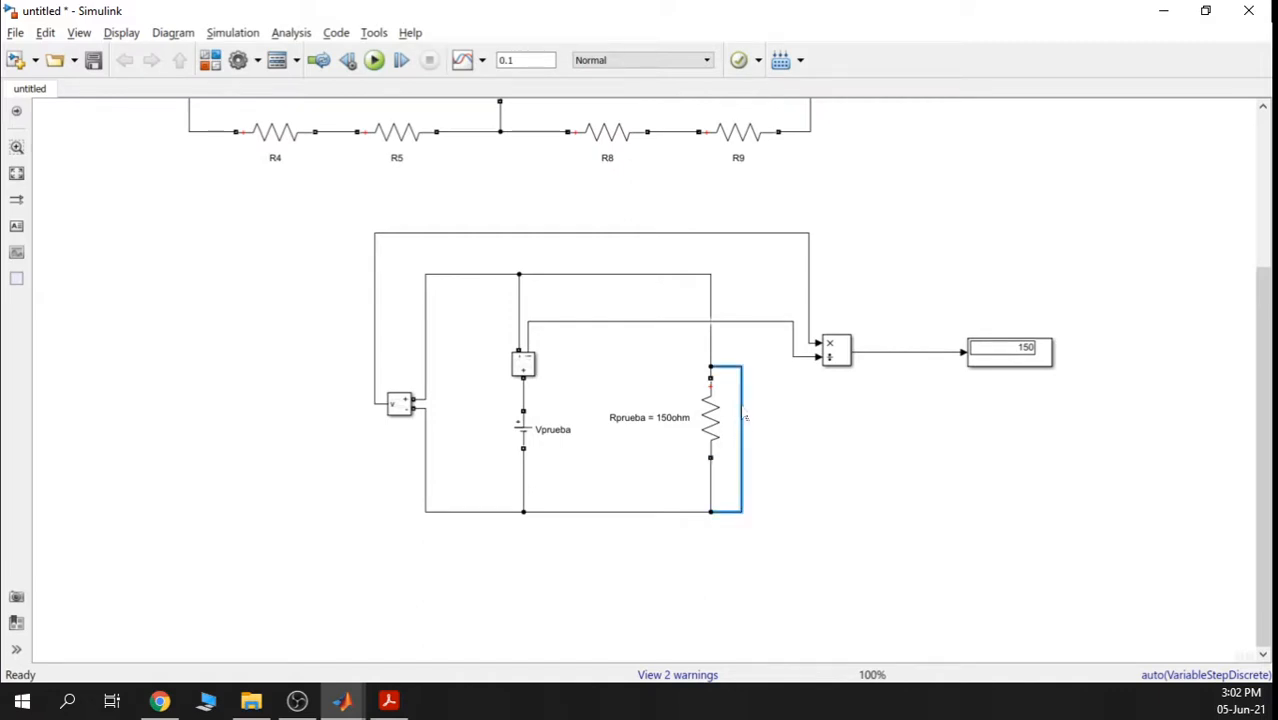
key("Delete")
Delete the Rprueba resistor and move the whole measuring circuit down and to the left beneath the R1–R9 network
left_click(716, 420)
key("Delete")
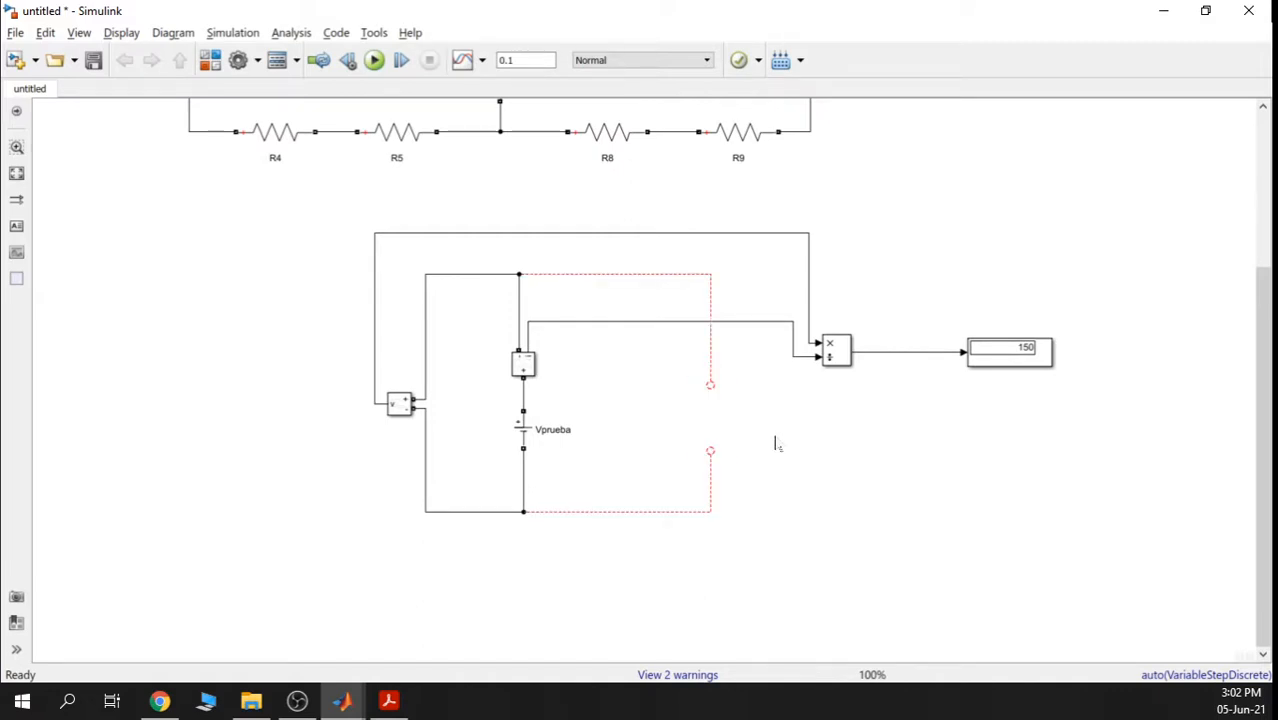
scroll(741, 503, "down", 2)
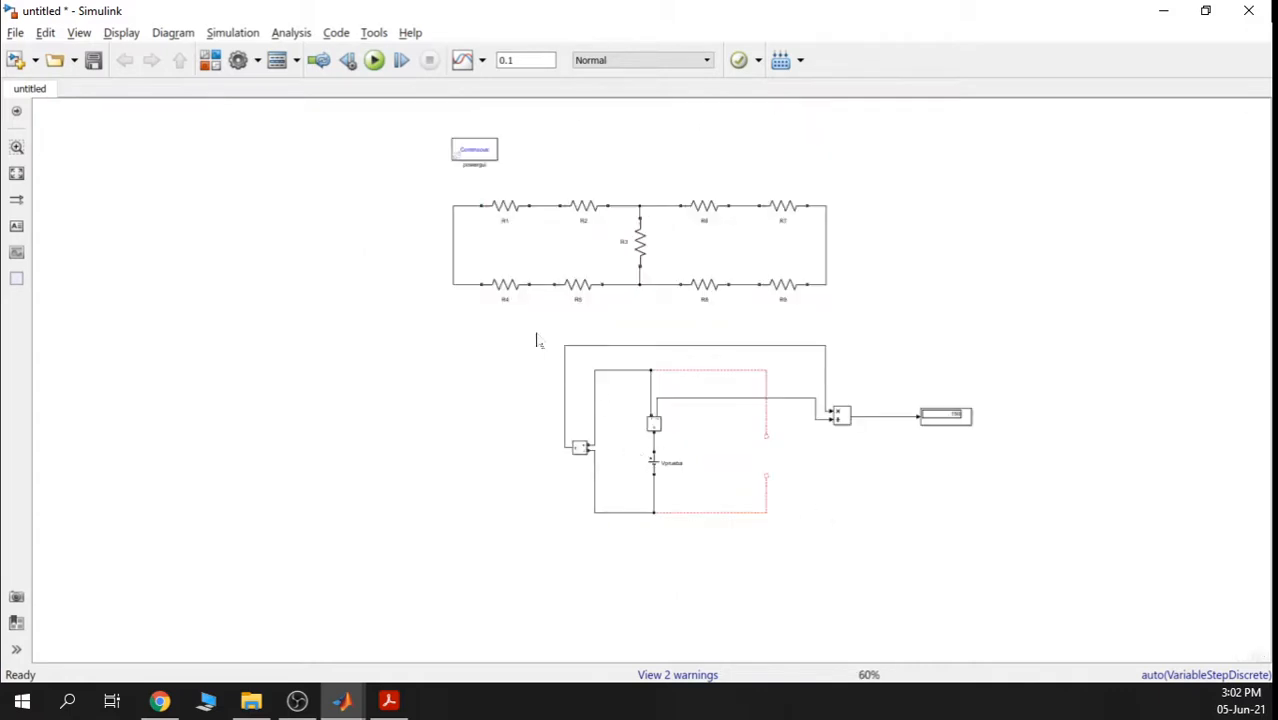
left_click_drag(536, 331, 1029, 538)
left_click_drag(932, 420, 757, 470)
left_click(799, 400)
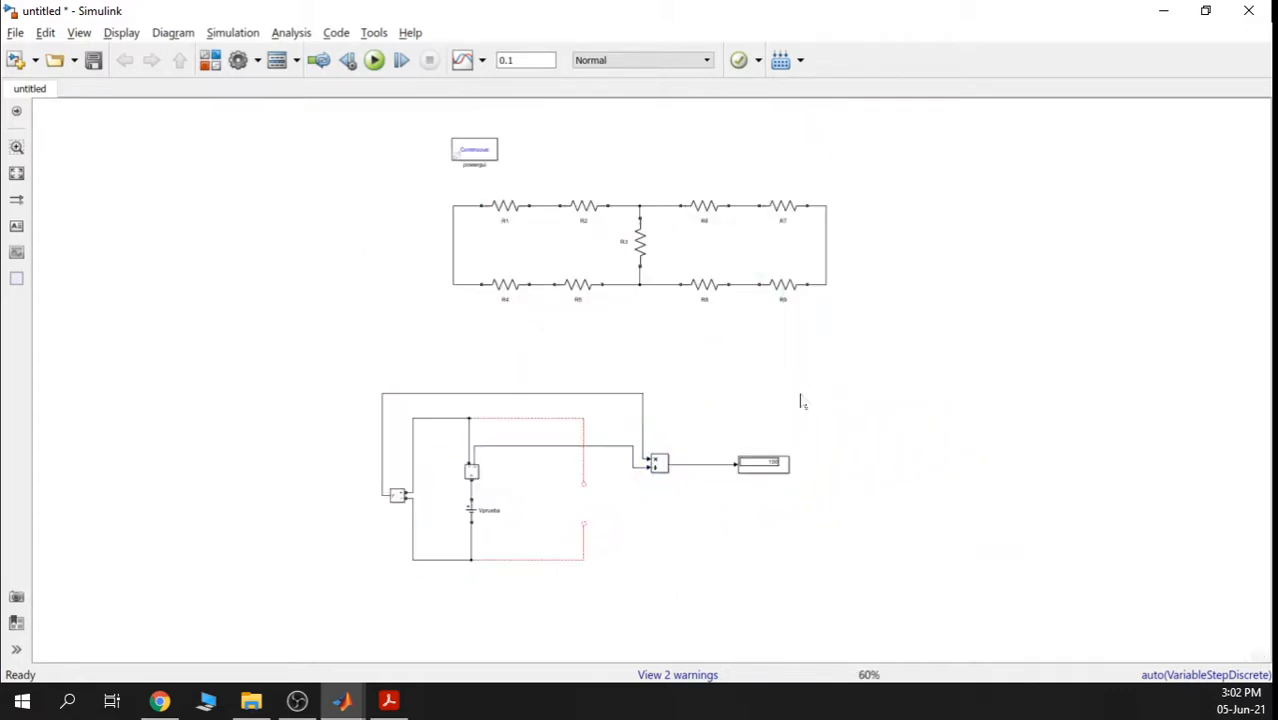
Pull the measuring circuit's two loose wire ends to above the Current Measurement block and below Vprueba
mouse_move(584, 483)
left_mouse_down()
mouse_move(566, 420)
mouse_move(497, 335)
mouse_move(457, 311)
mouse_move(476, 313)
left_mouse_up()
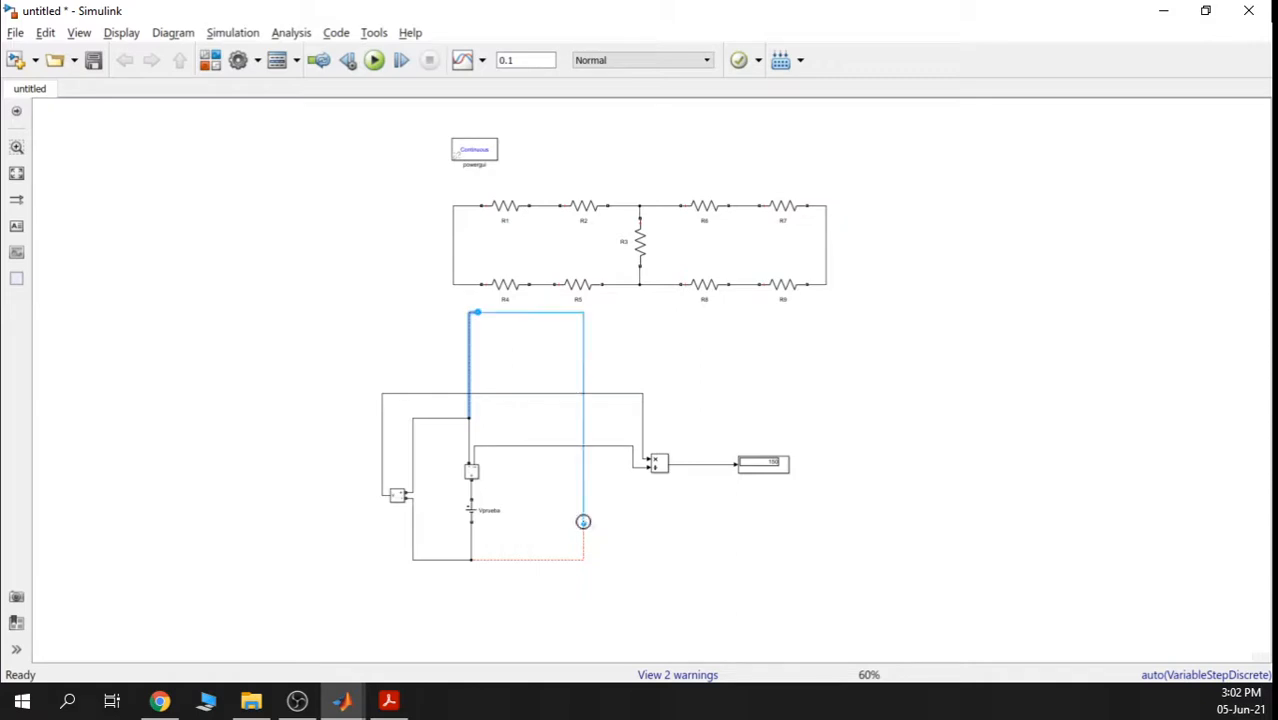
scroll(568, 458, "up", 3)
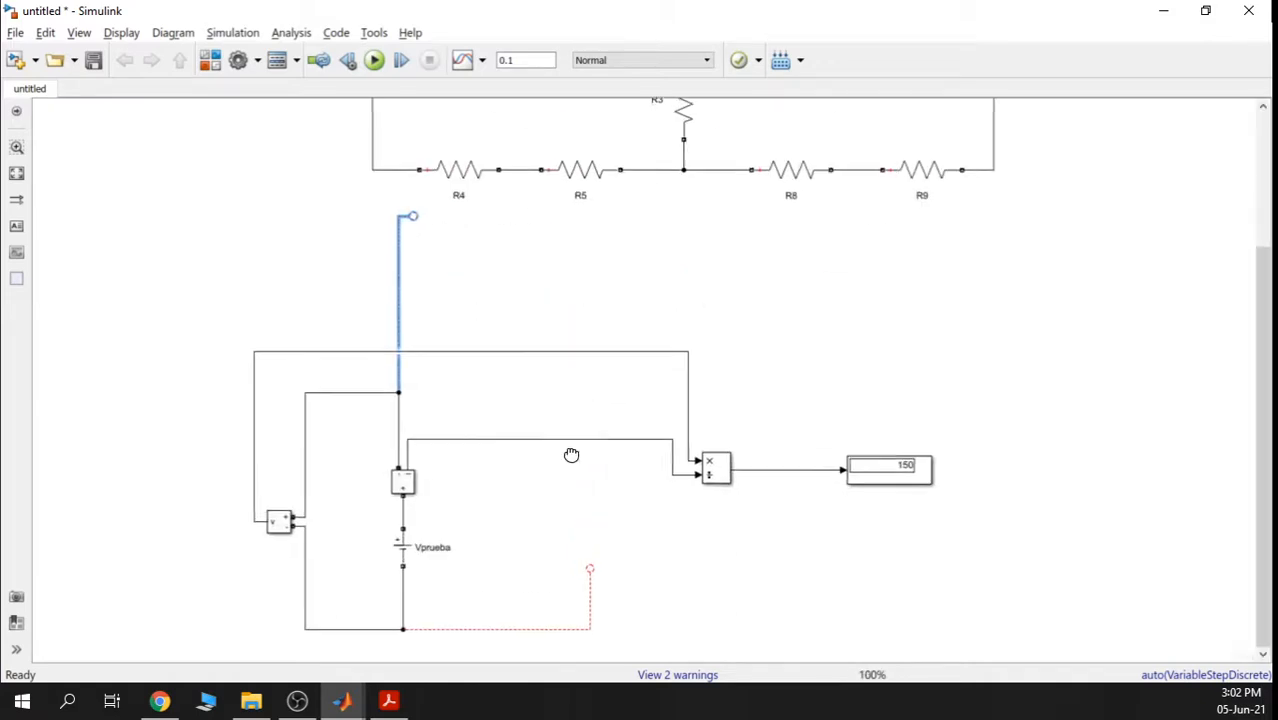
scroll(650, 445, "down", 2)
left_click_drag(607, 461, 412, 600)
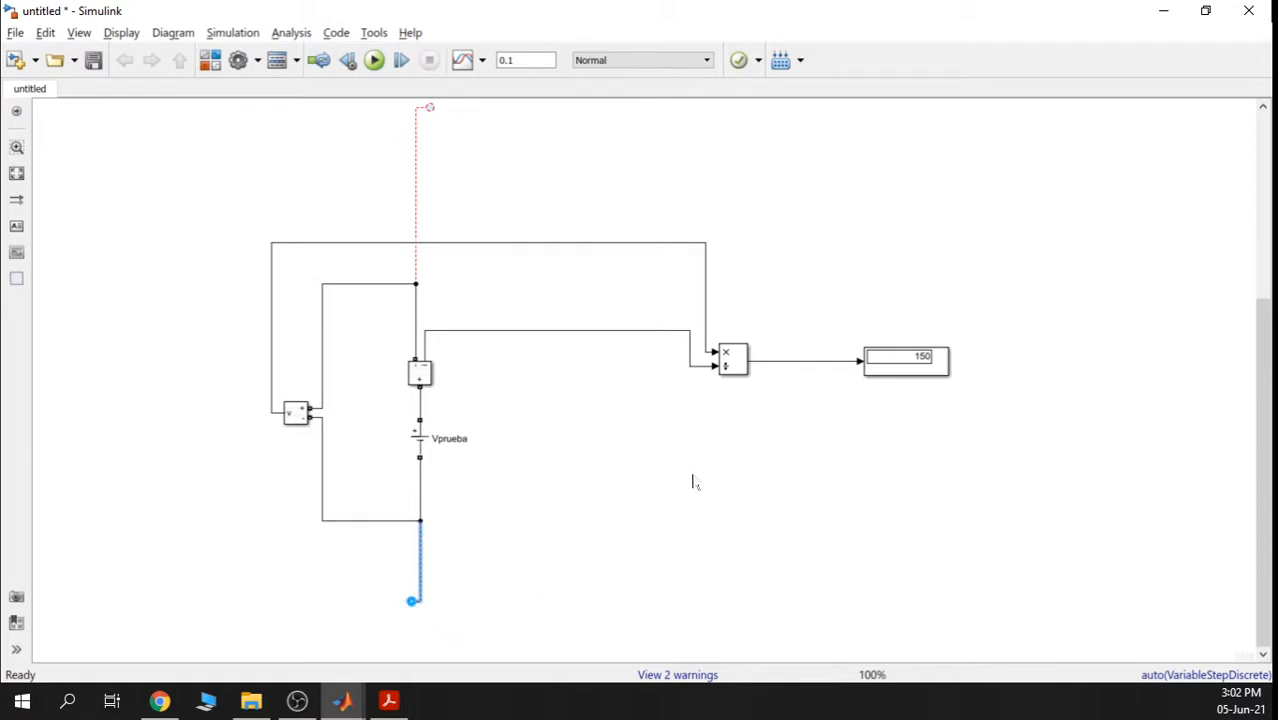
Move the Divide and Current Measurement blocks closer together and lower the Voltage Measurement wires to run level with them
left_click_drag(721, 368, 487, 290)
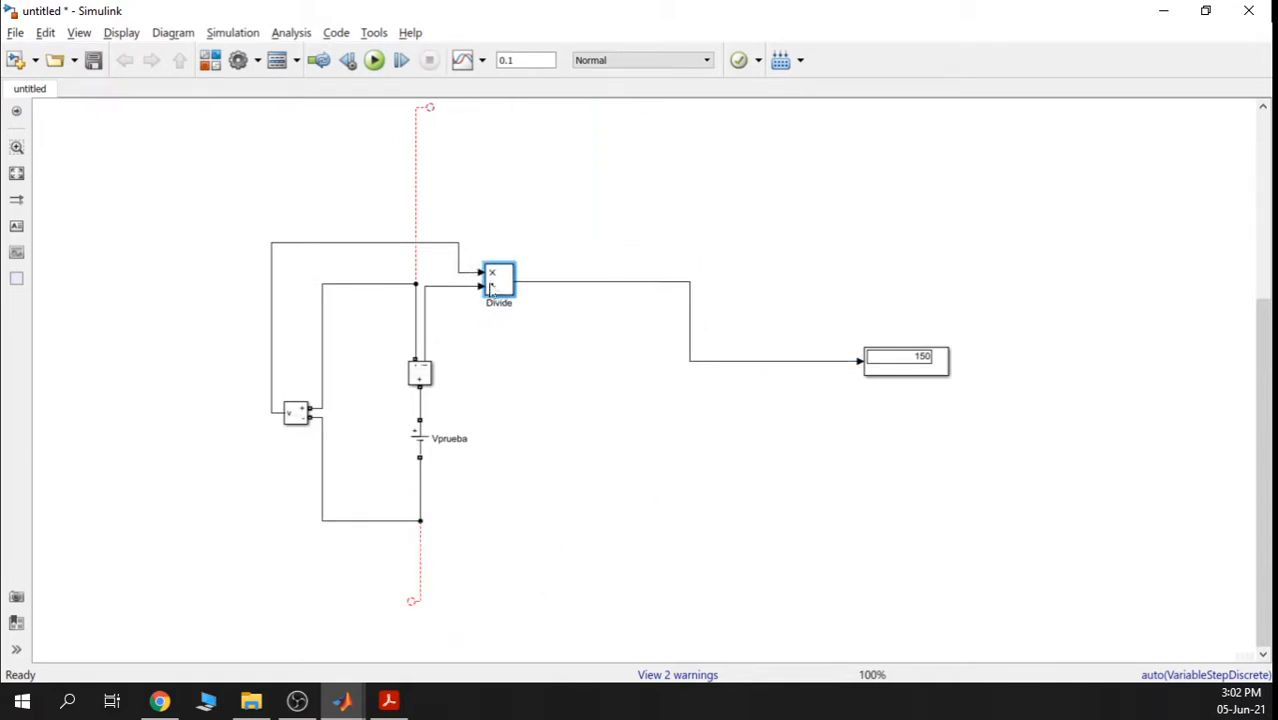
left_click_drag(440, 243, 440, 272)
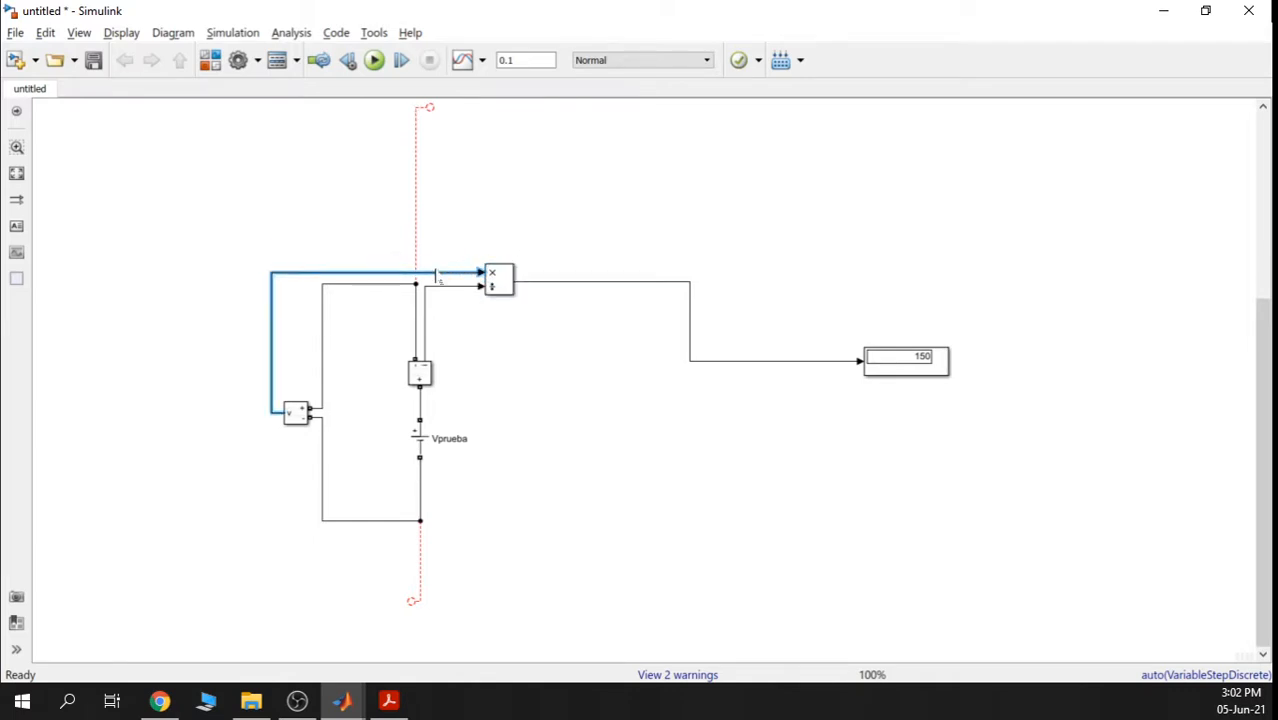
left_click(617, 418)
left_click_drag(419, 373, 419, 326)
left_click_drag(396, 240, 396, 294)
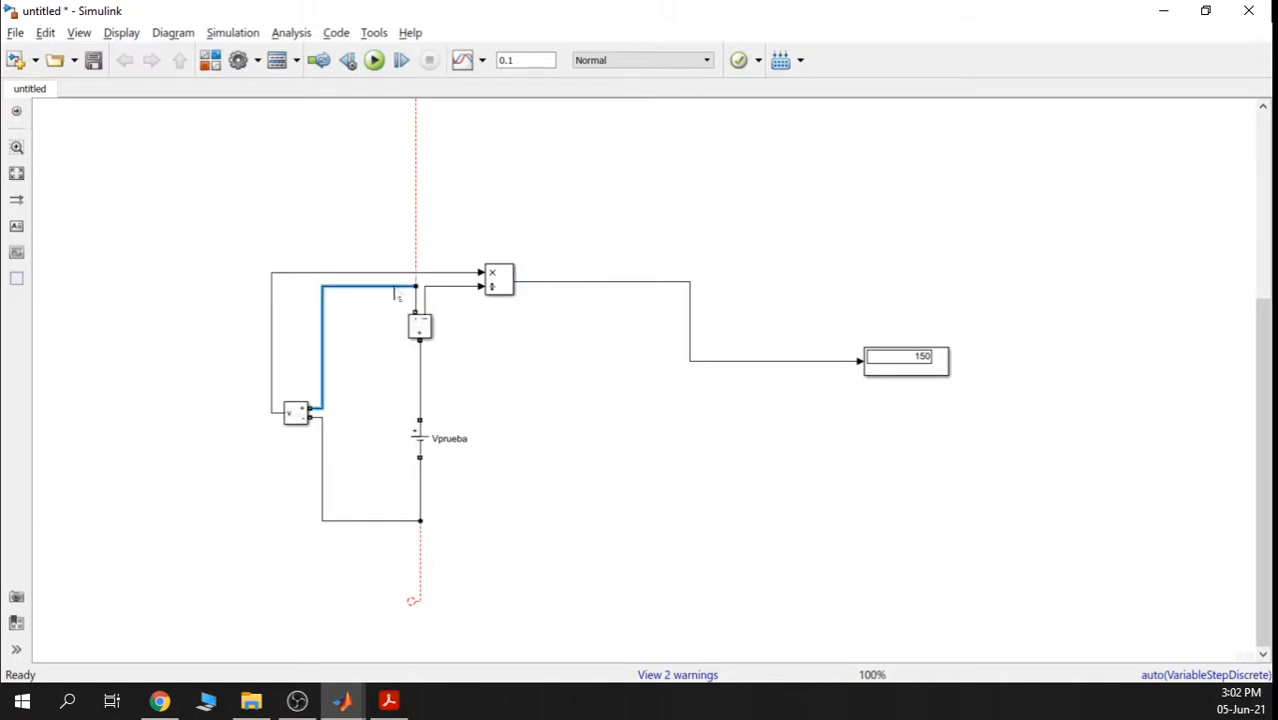
Move Vprueba up beneath the Current Measurement block and straighten the Voltage Measurement's negative wire
mouse_move(298, 408)
left_mouse_down()
mouse_move(302, 361)
mouse_move(296, 418)
left_mouse_up()
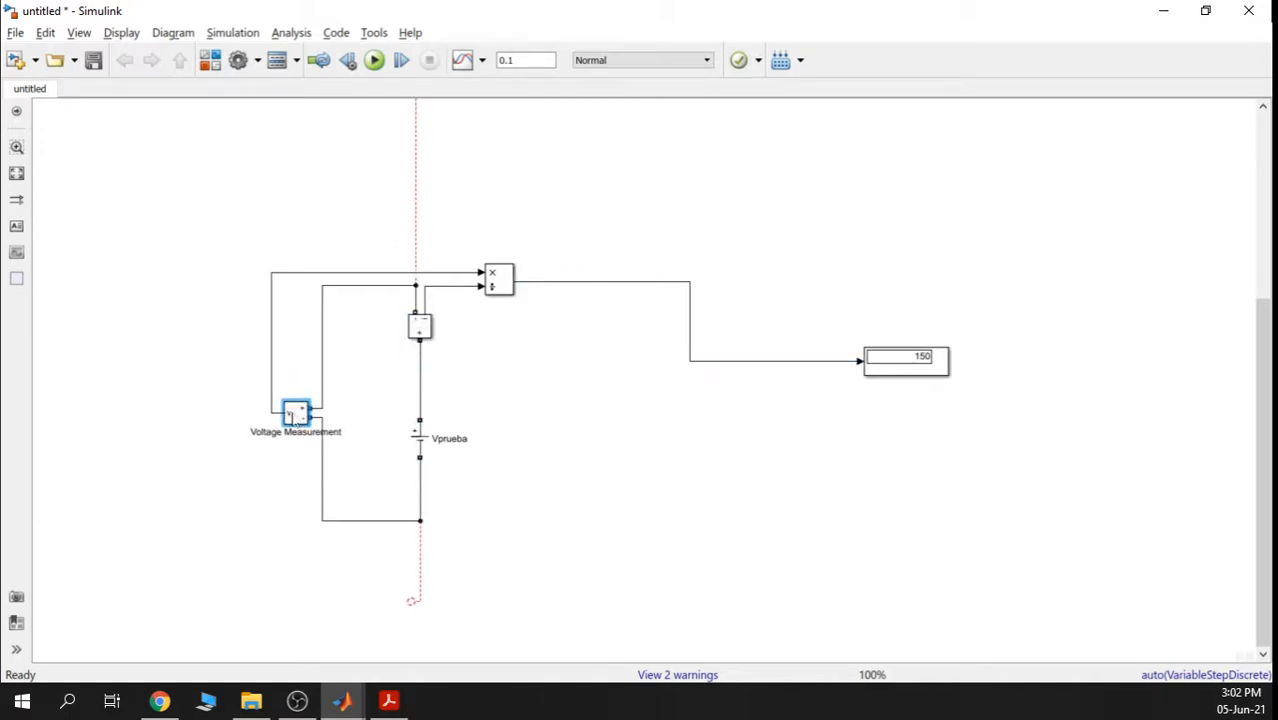
left_click(434, 424)
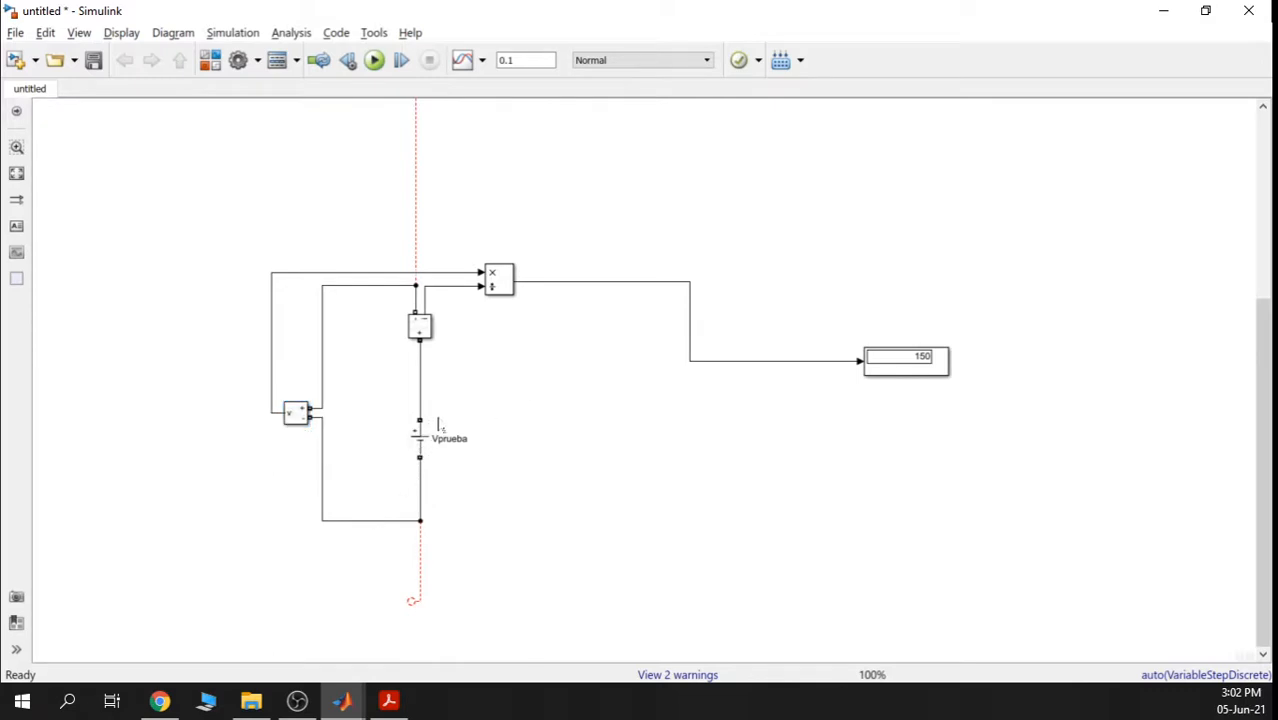
left_click_drag(419, 437, 420, 392)
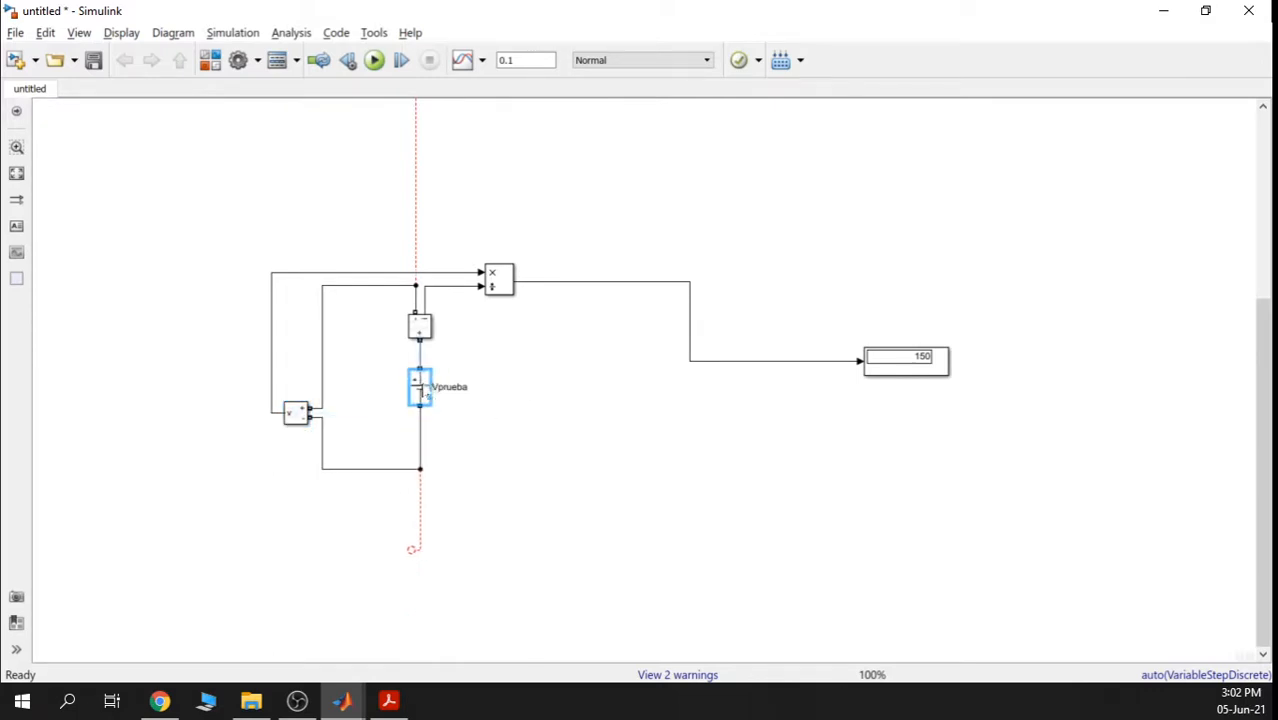
left_click_drag(376, 470, 384, 428)
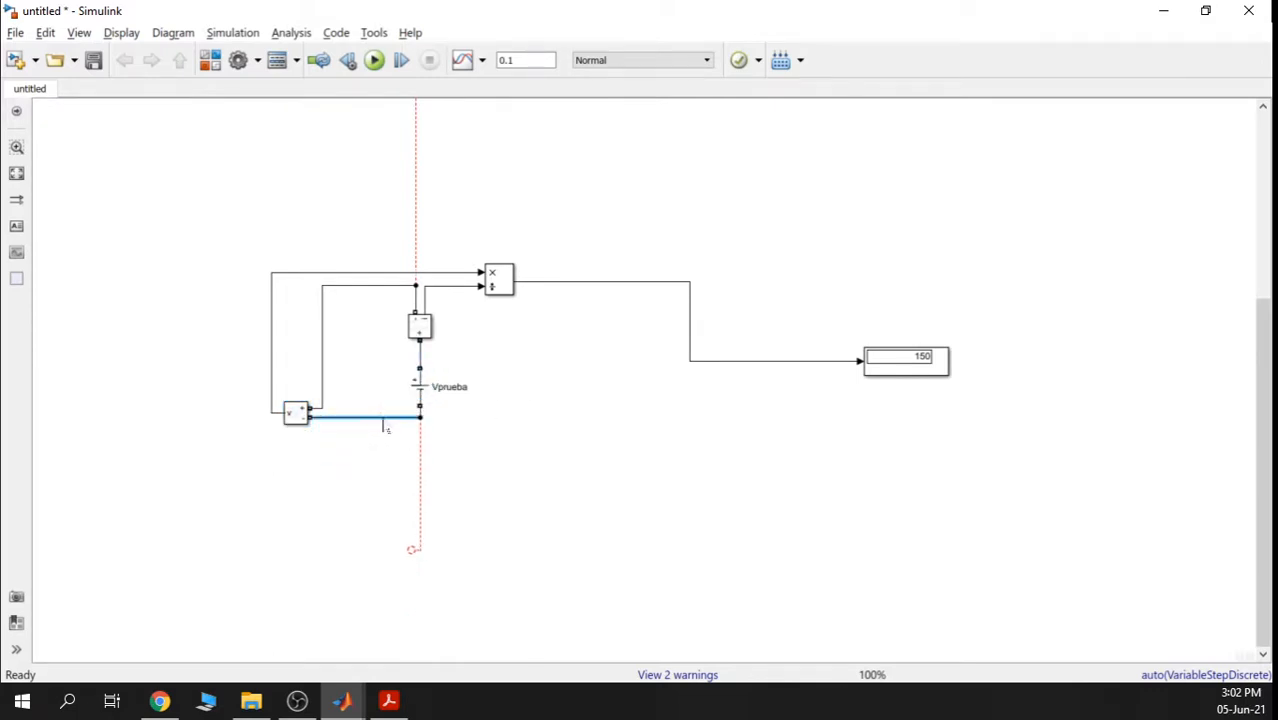
left_click(497, 437)
left_click(393, 420)
mouse_move(292, 415)
left_mouse_down()
mouse_move(318, 415)
mouse_move(290, 417)
left_mouse_up()
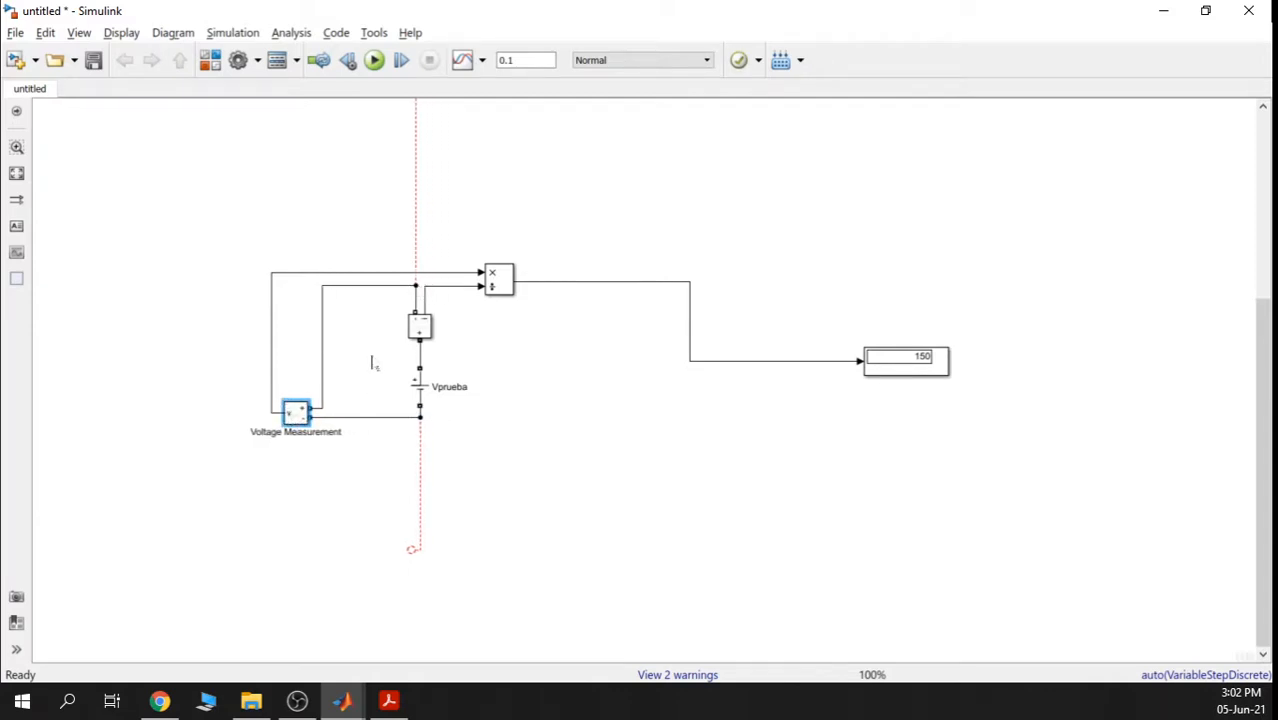
Shift the Voltage Measurement's positive wire closer to Vprueba and move the Display right beside the Divide block
left_click(372, 364)
left_click_drag(324, 351, 380, 354)
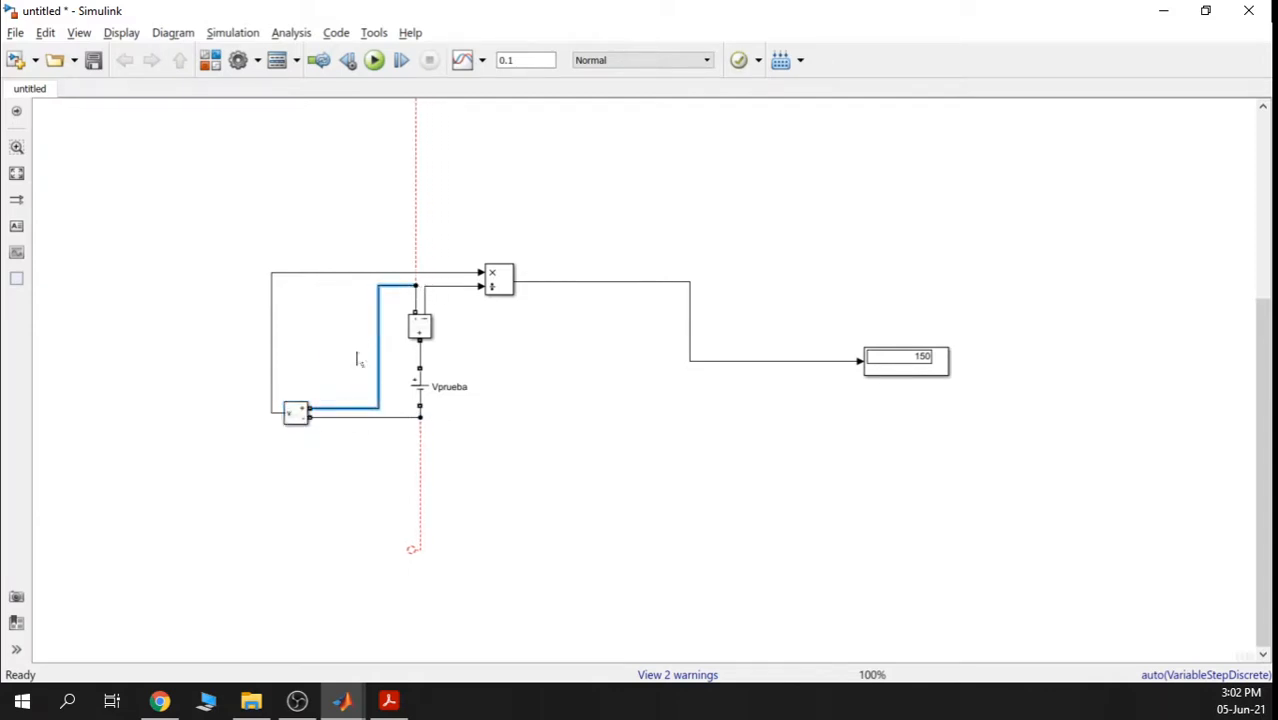
mouse_move(300, 418)
left_mouse_down()
mouse_move(325, 419)
mouse_move(285, 416)
mouse_move(304, 420)
left_mouse_up()
left_click(340, 366)
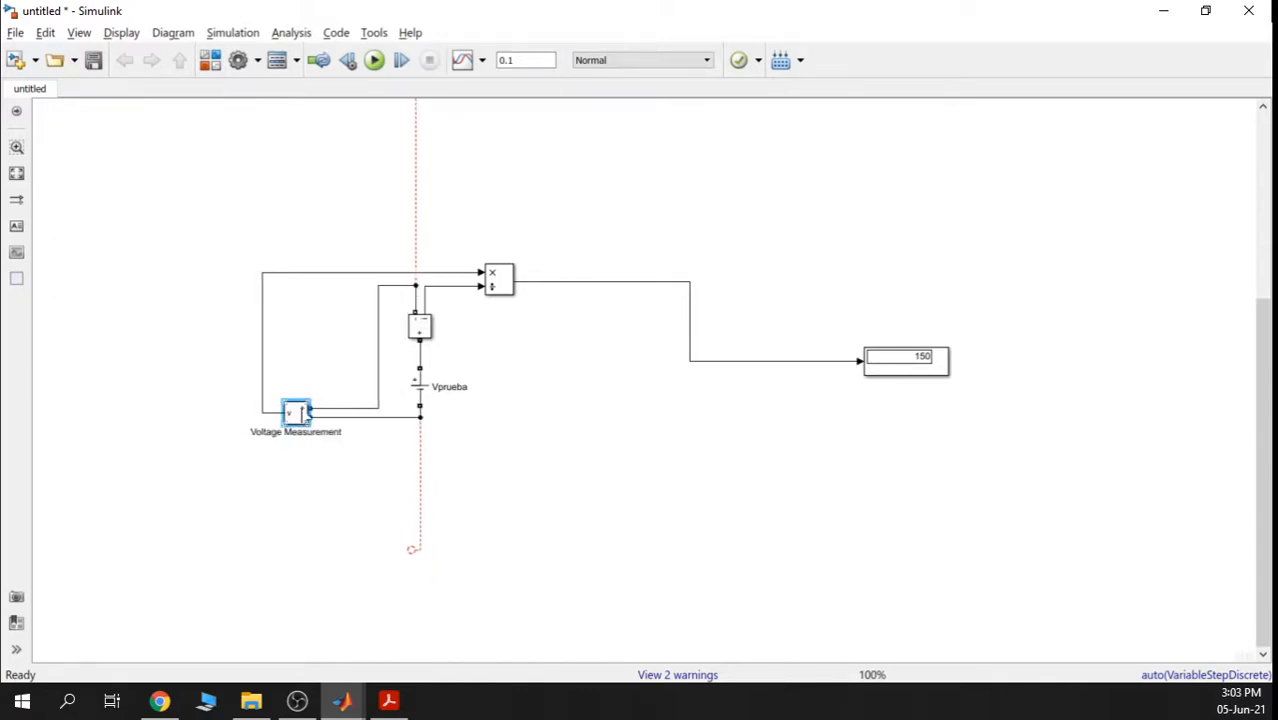
left_click_drag(379, 385, 353, 385)
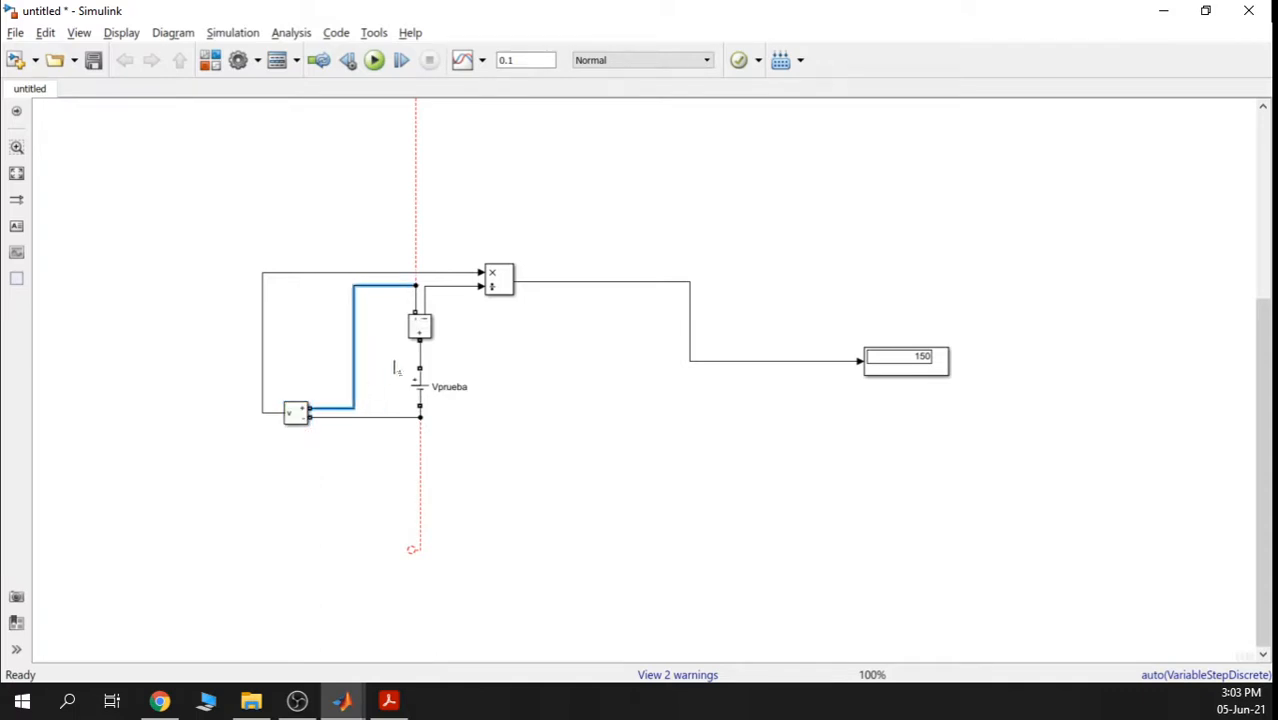
left_click(395, 368)
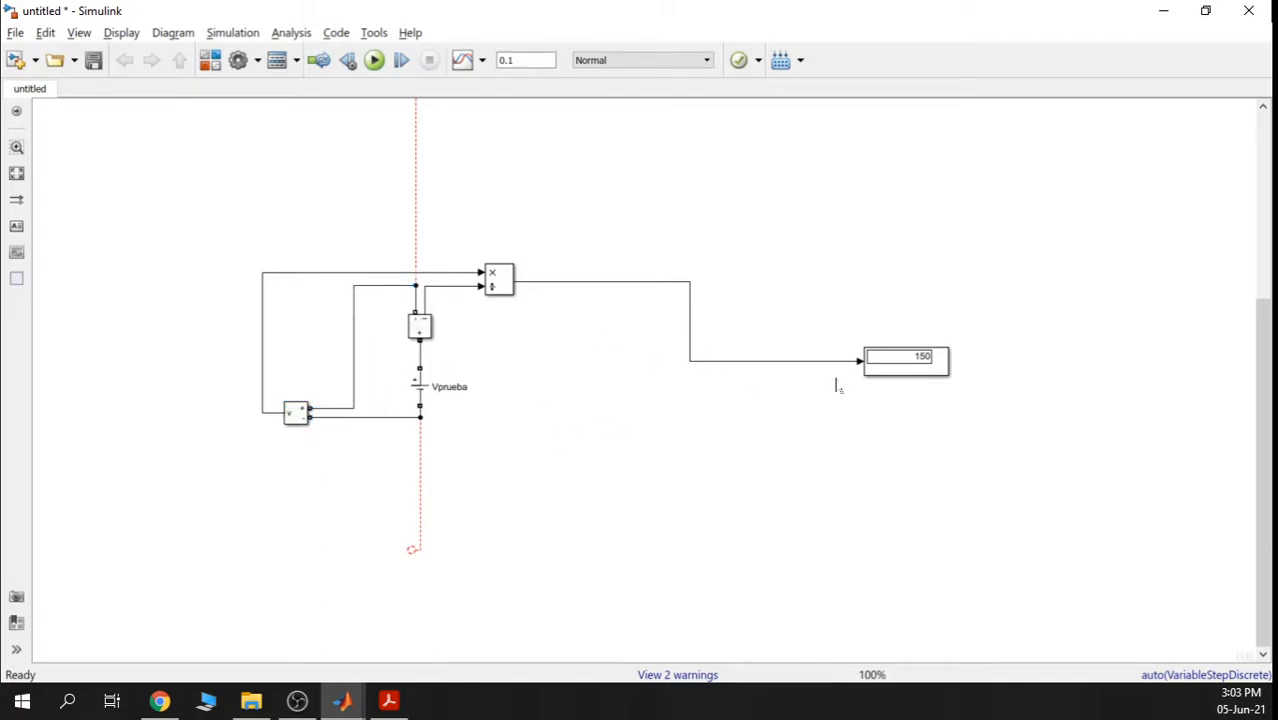
left_click_drag(871, 368, 562, 288)
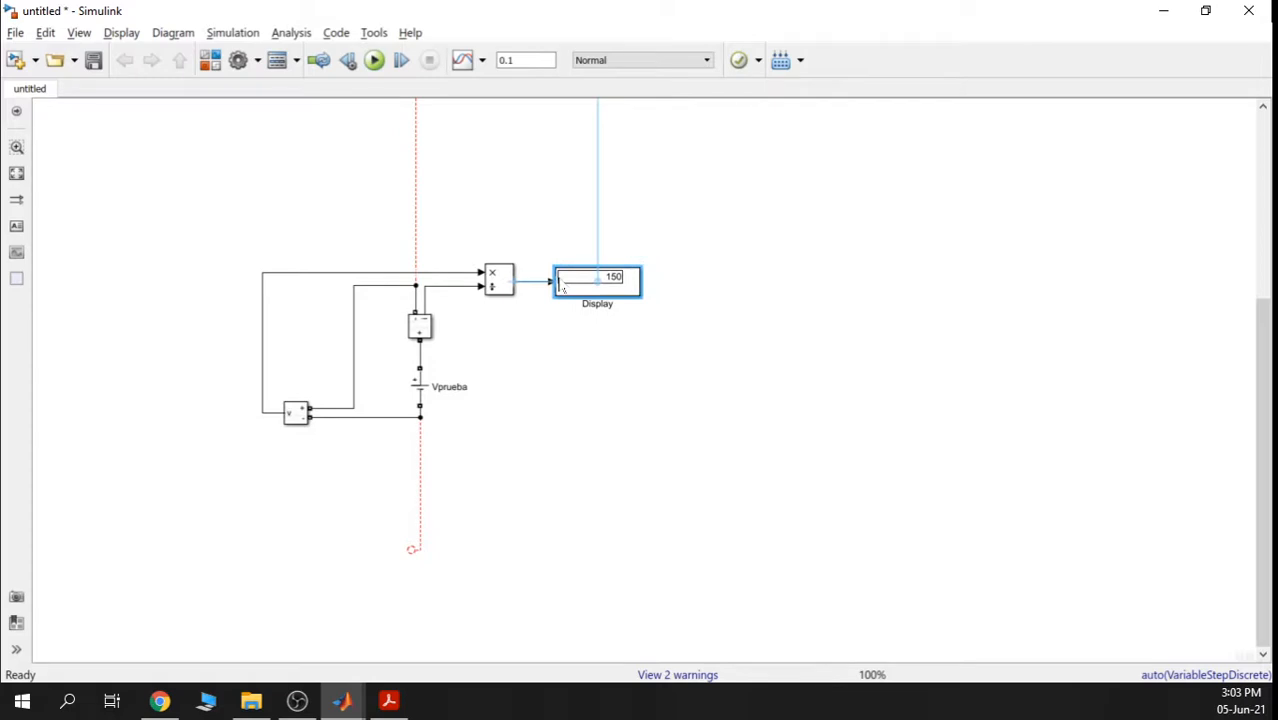
left_click(639, 371)
Connect the measuring circuit's upper loose wire to the network line just before R4
scroll(628, 394, "down", 1)
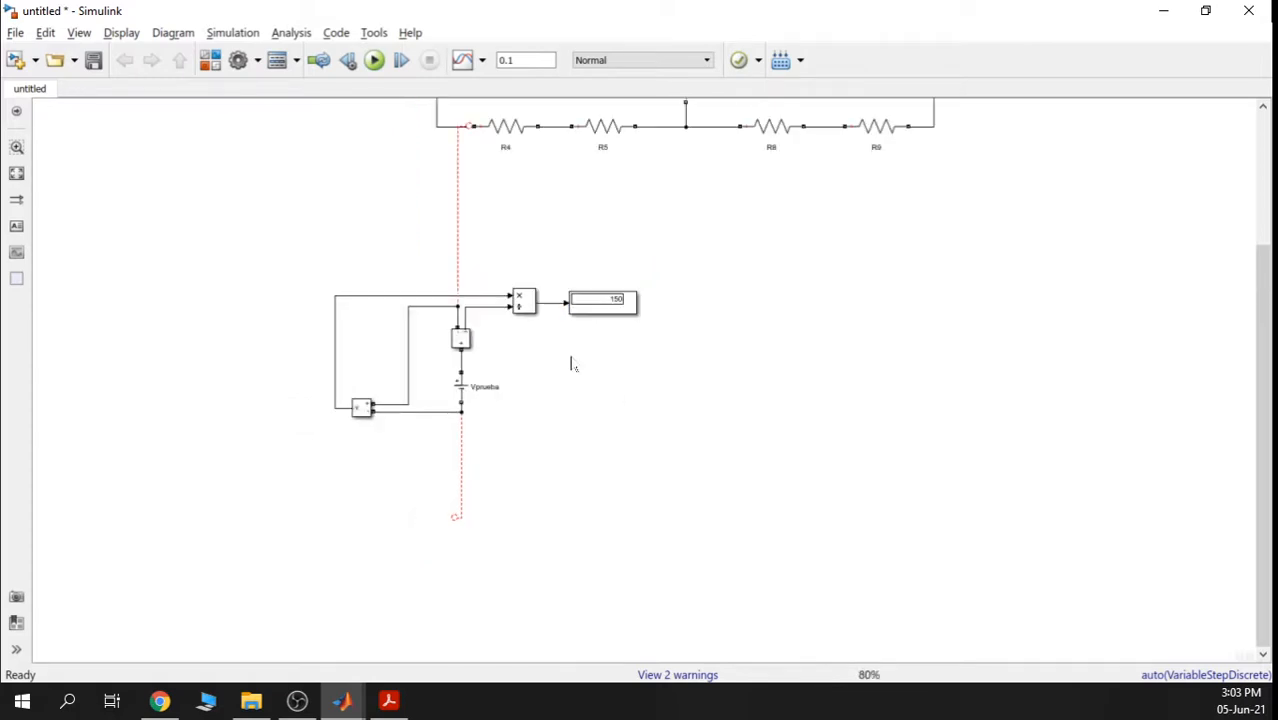
scroll(531, 324, "up", 3)
left_click(463, 295)
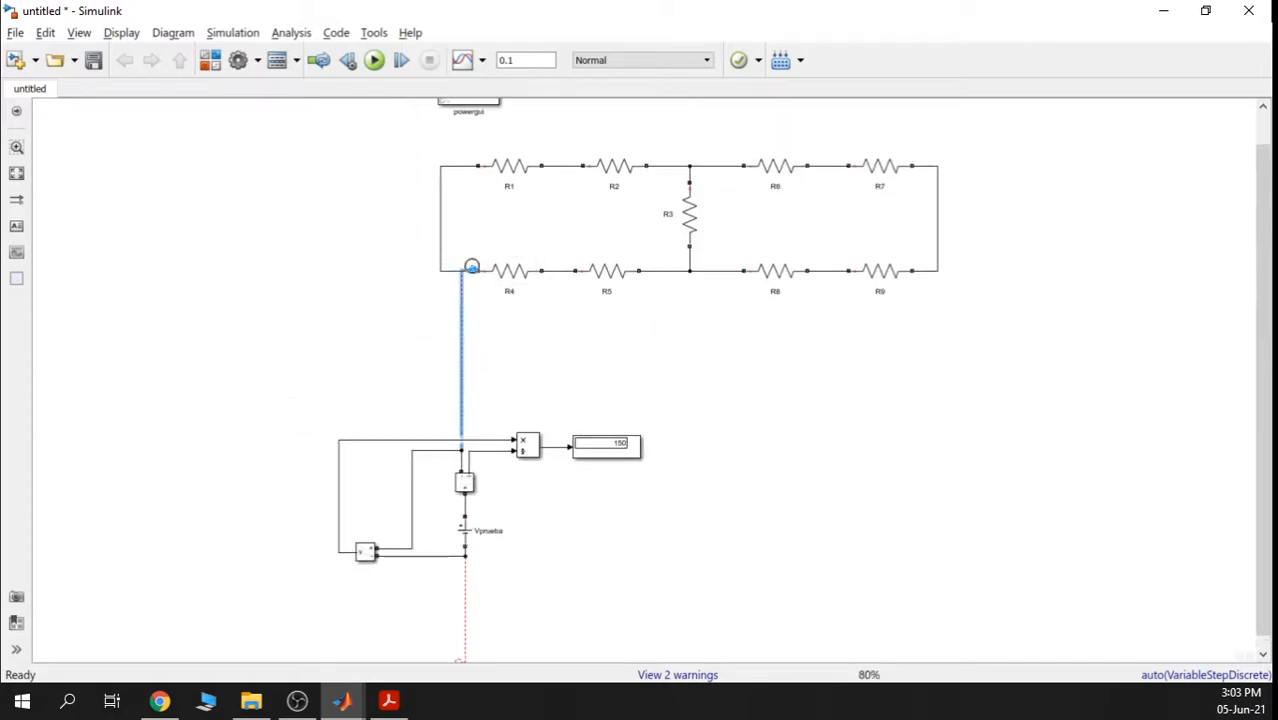
left_click_drag(471, 266, 499, 317)
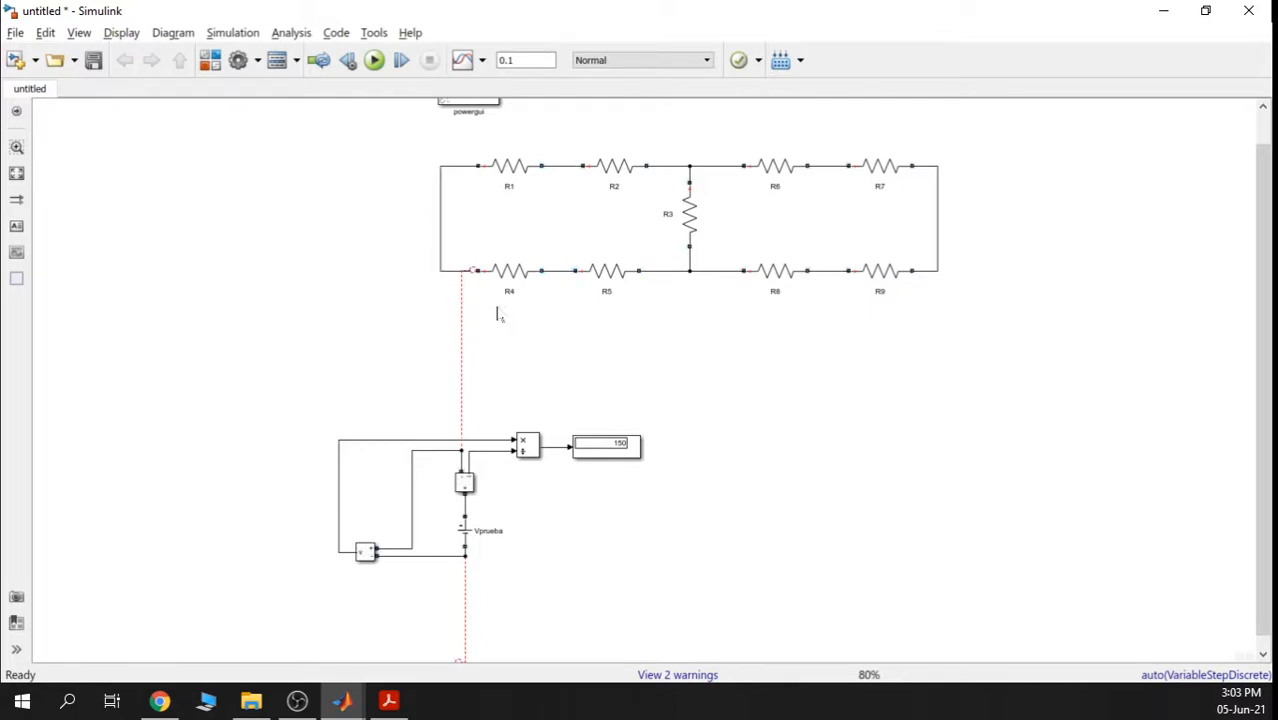
scroll(472, 294, "up", 3)
scroll(473, 249, "up", 1)
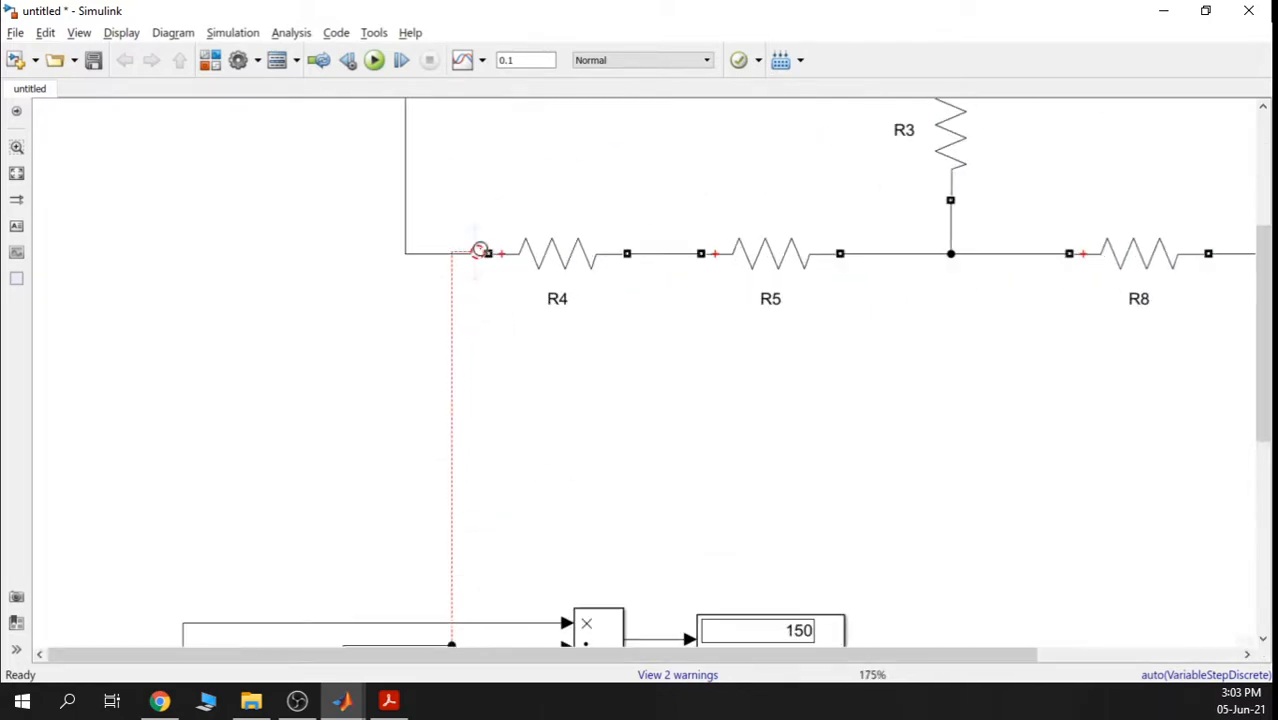
left_click_drag(479, 250, 445, 253)
scroll(559, 320, "down", 4)
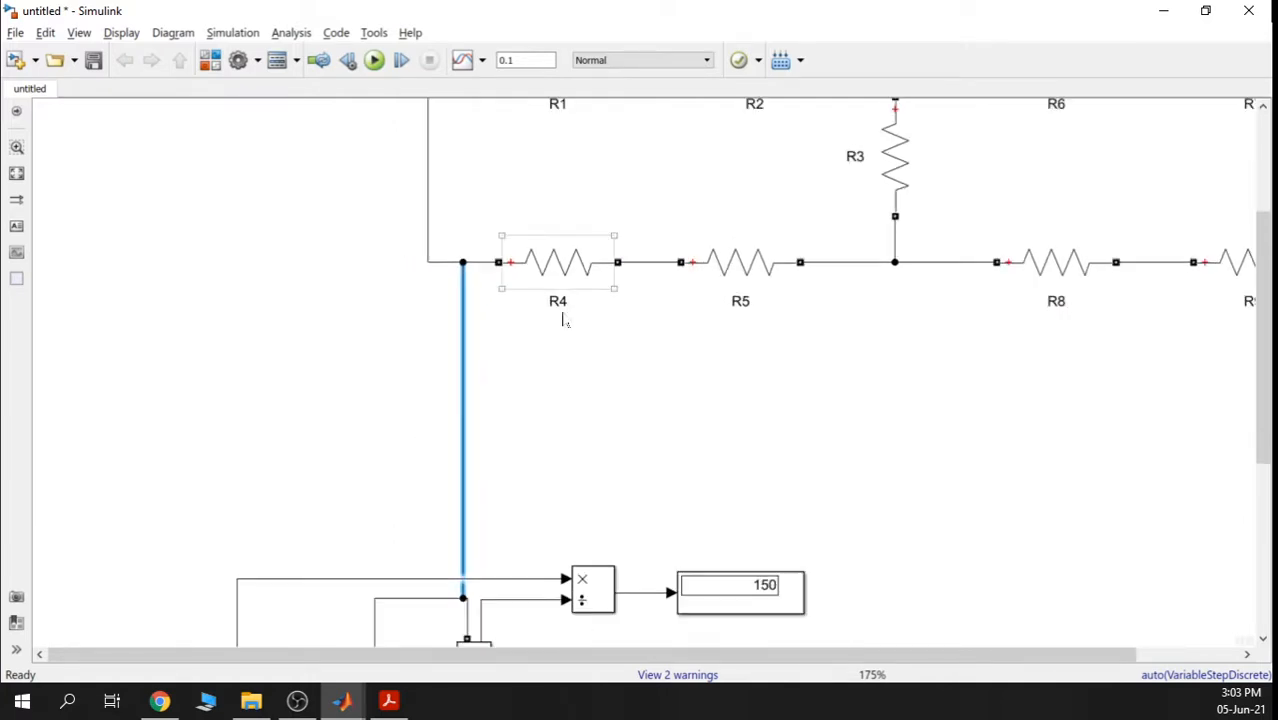
Align the vertical wire joining R1 and R4 with the measuring circuit's connecting wire
left_click(524, 230)
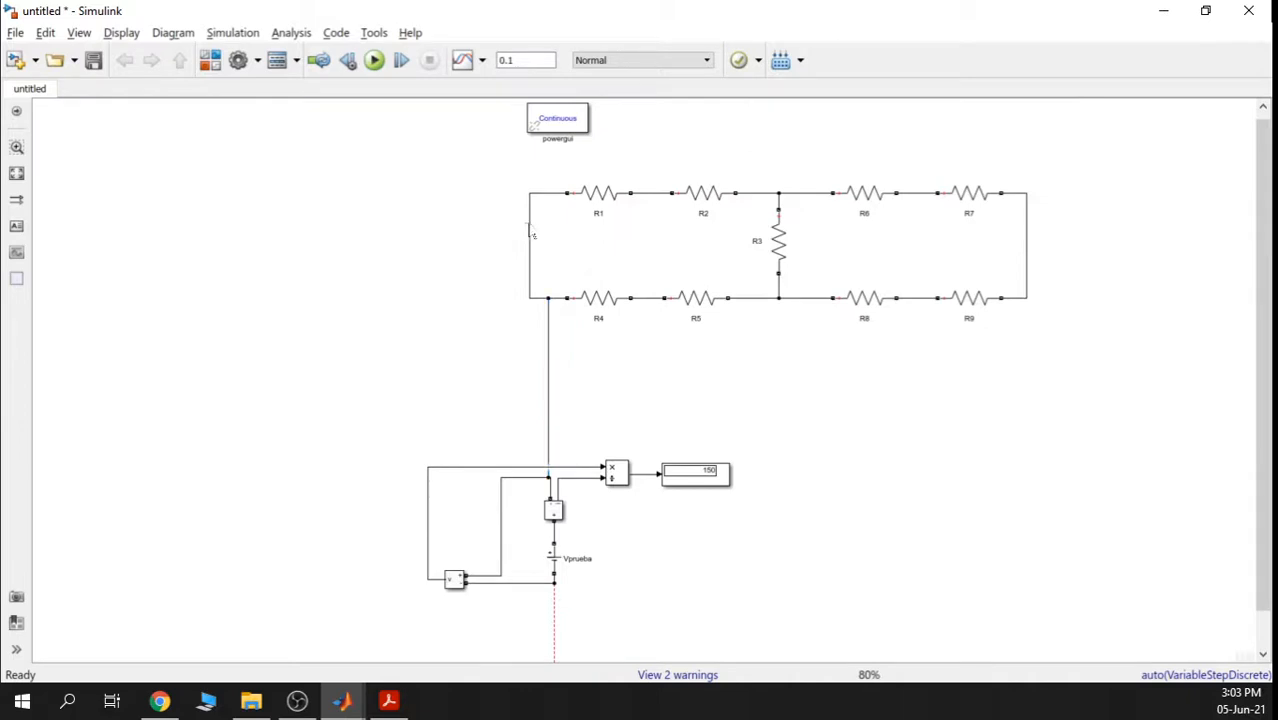
left_click_drag(531, 230, 548, 230)
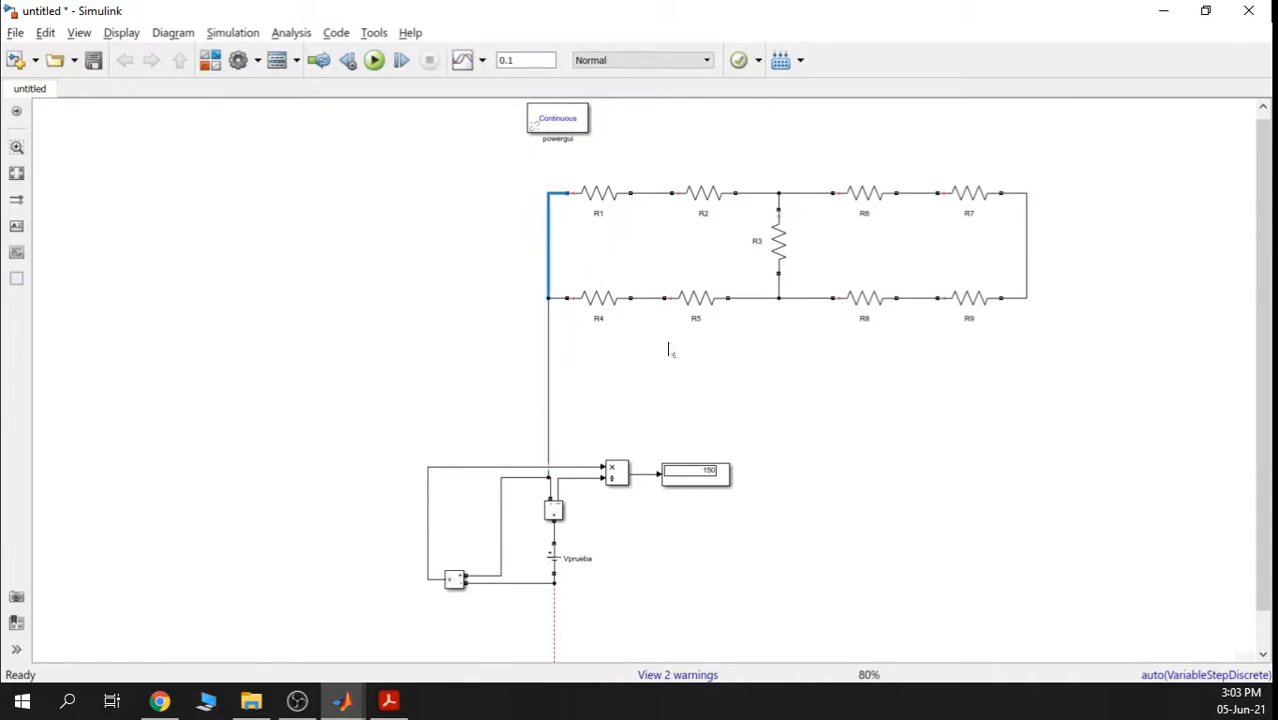
left_click(849, 440)
Switch to Laboratorio3.pdf in Acrobat Reader and check where terminals a and b connect in the Experiment 2 schematic
left_click(389, 700)
scroll(262, 457, "up", 5)
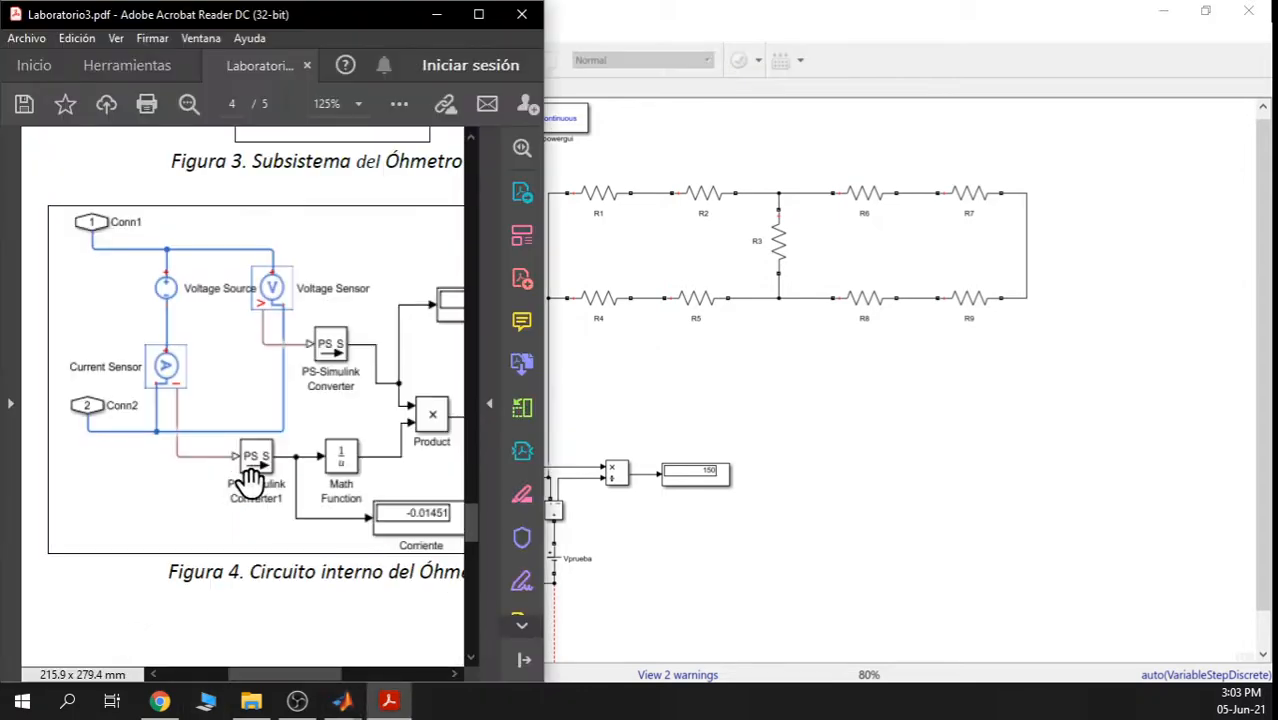
scroll(256, 480, "up", 5)
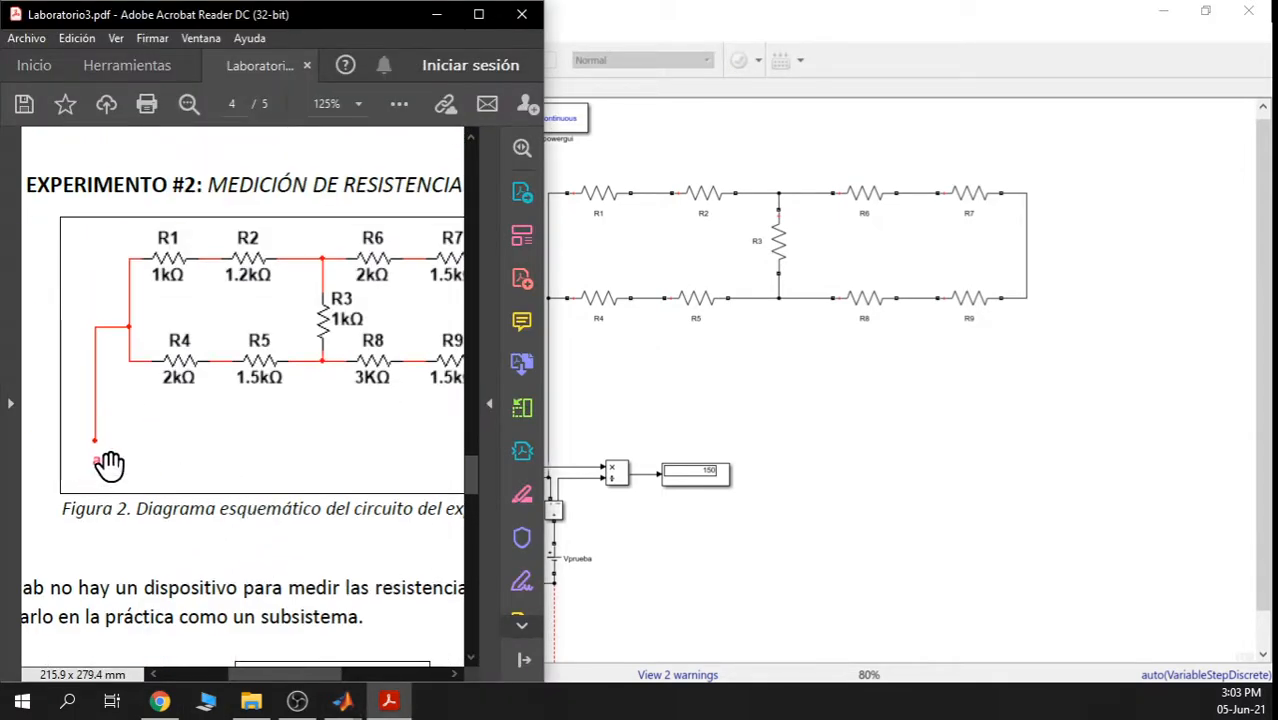
left_click_drag(350, 437, 171, 417)
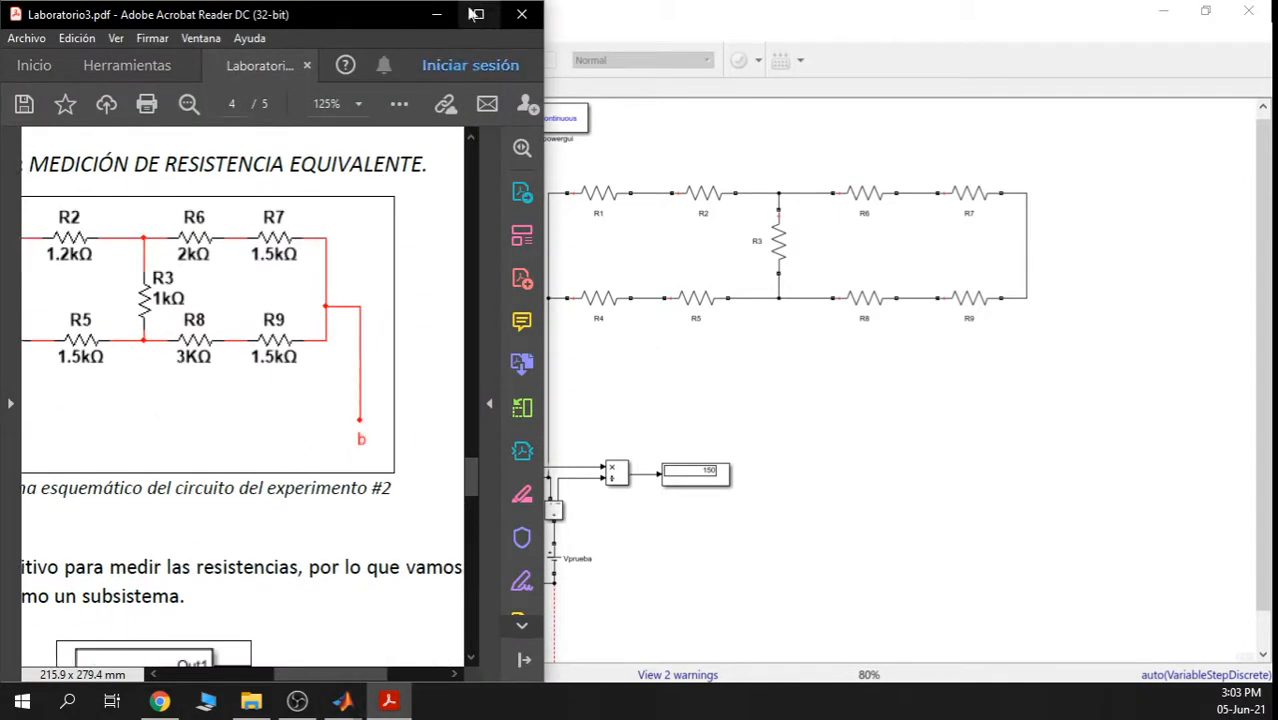
left_click(437, 14)
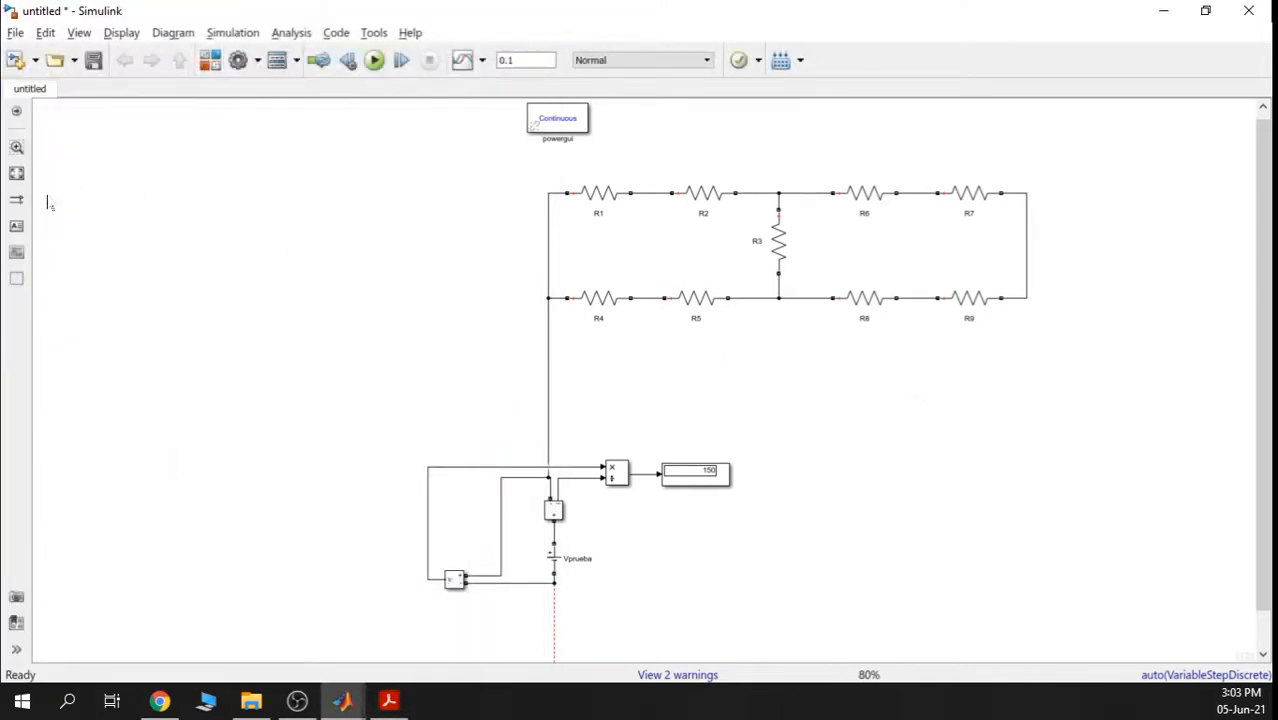
In Simulink, route the loose wire from Vprueba's negative terminal to the network's node beyond R9
scroll(684, 503, "down", 3)
left_click_drag(710, 516, 649, 426)
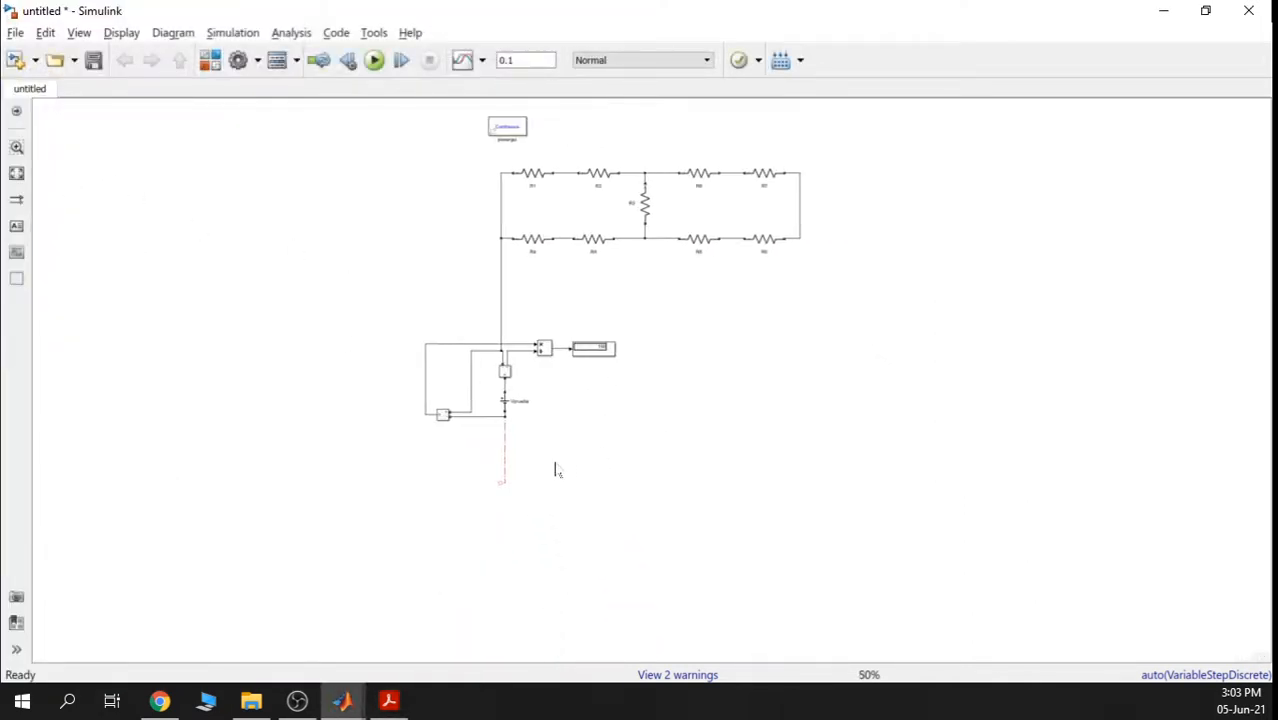
scroll(474, 494, "up", 3)
mouse_move(719, 438)
left_mouse_down()
mouse_move(813, 237)
mouse_move(816, 145)
left_mouse_up()
scroll(844, 320, "up", 3)
scroll(812, 380, "down", 1)
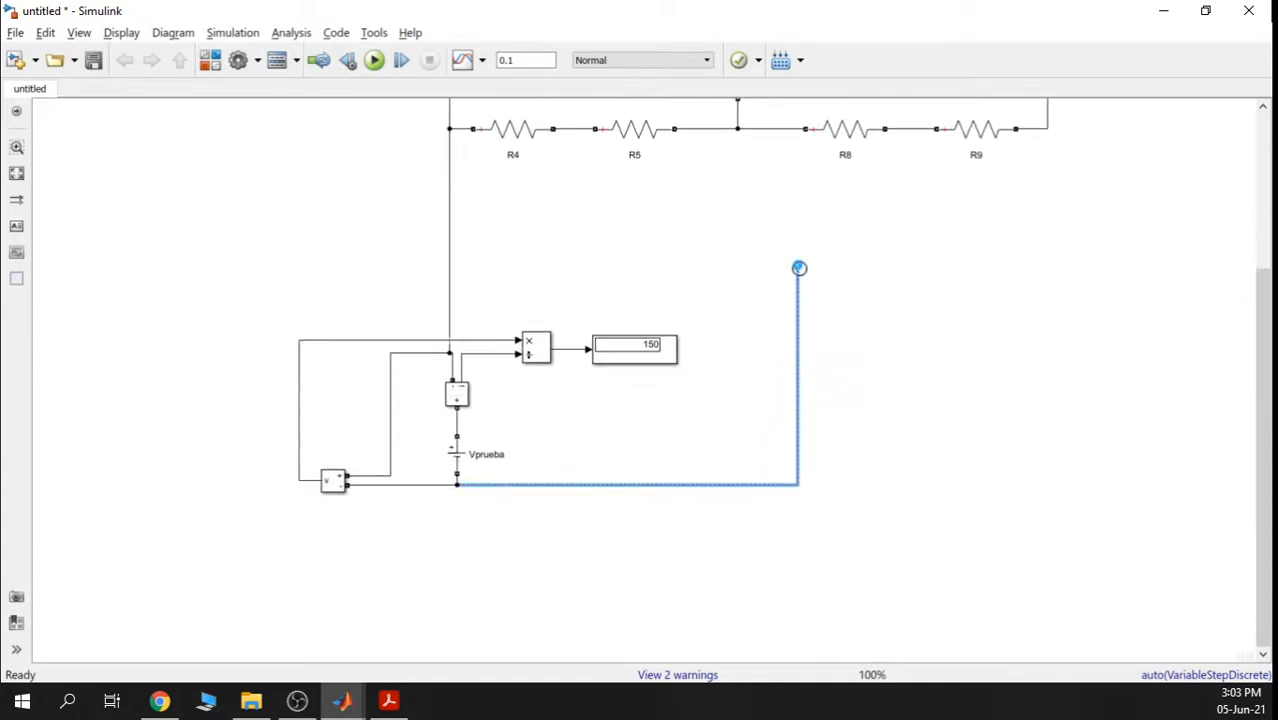
left_click_drag(798, 266, 1048, 128)
left_click_drag(1028, 170, 1048, 170)
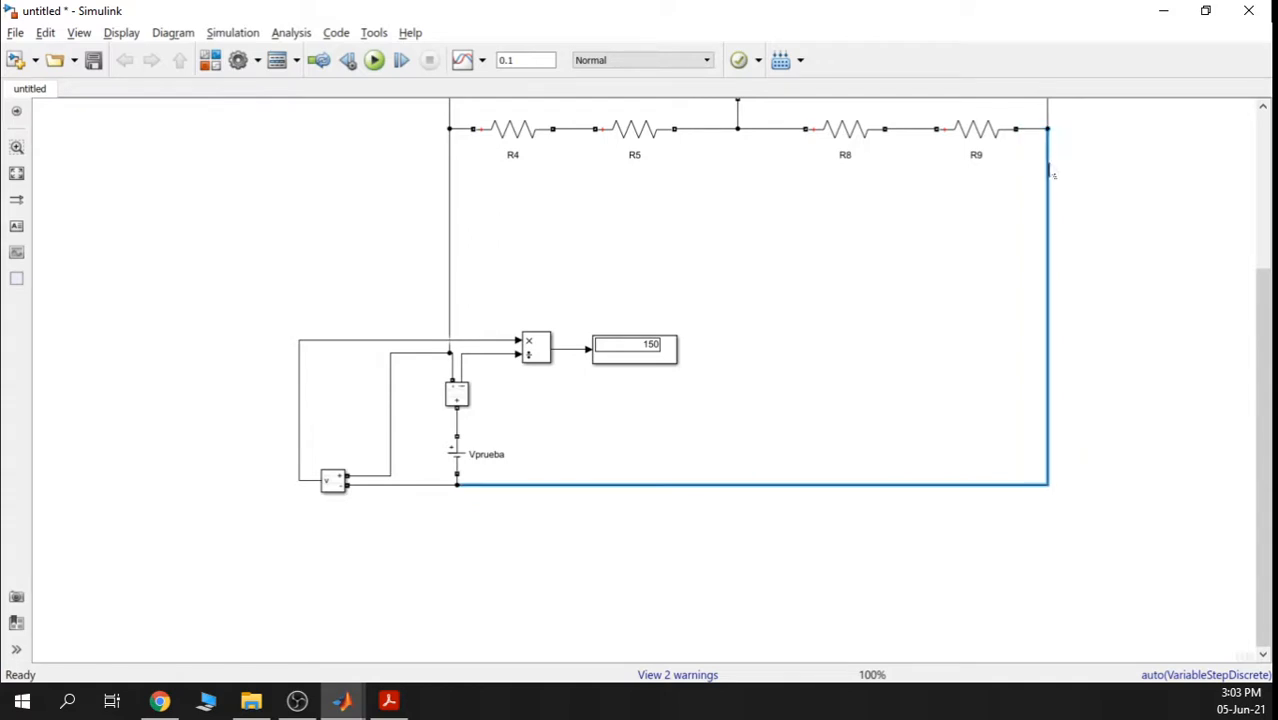
scroll(933, 278, "down", 1)
left_click_drag(897, 248, 862, 396)
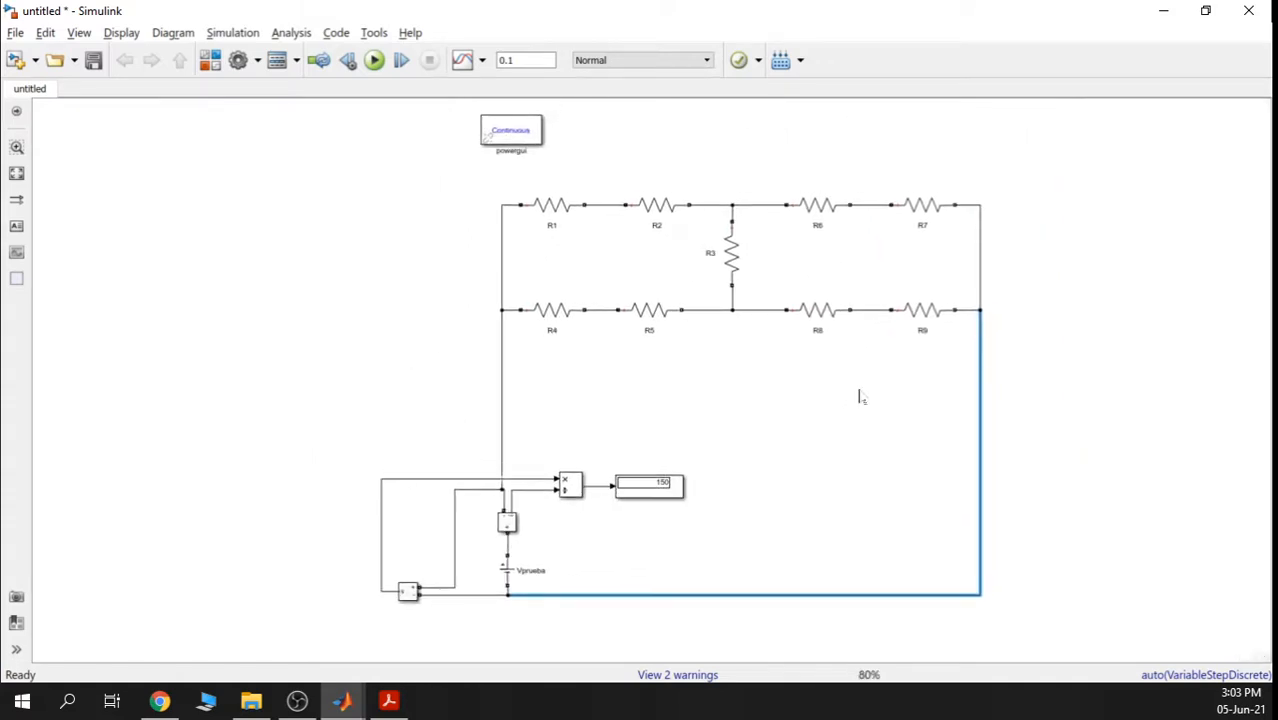
Add a text annotation reading "a" beside the network node before R4
left_click(16, 227)
scroll(497, 320, "up", 1)
scroll(497, 320, "up", 2)
left_click(465, 310)
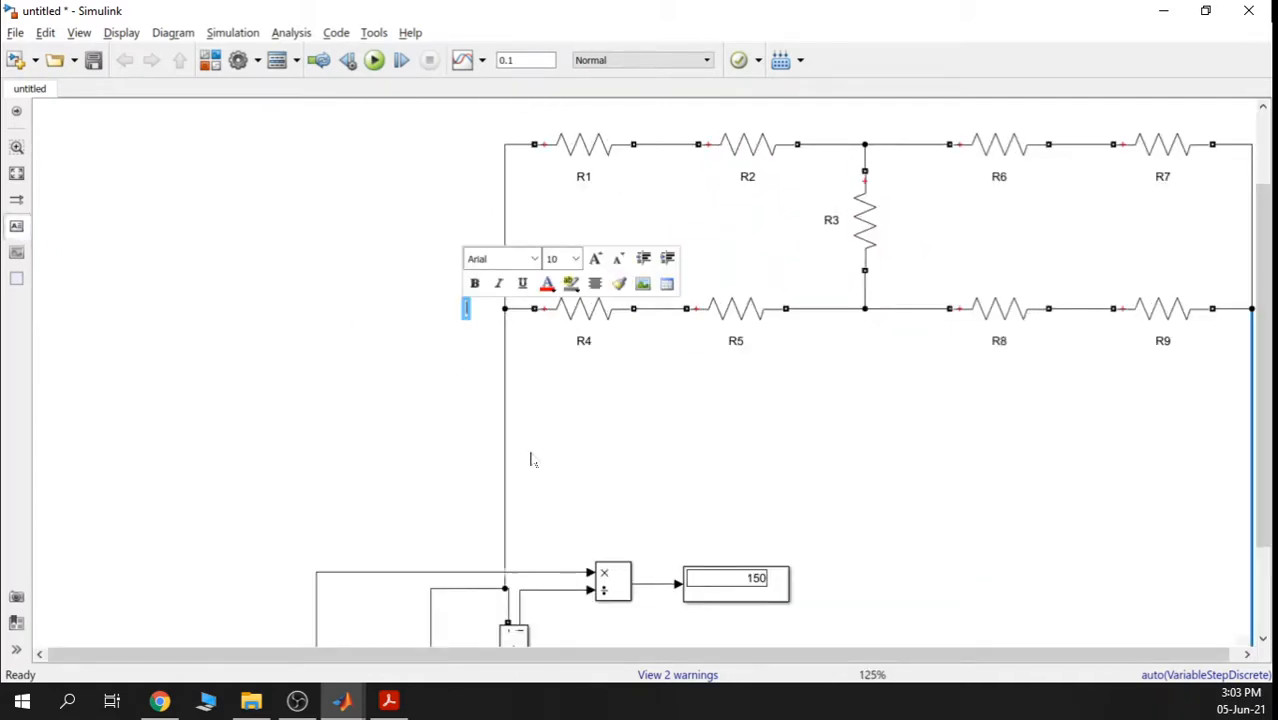
type("A")
key("BackSpace")
type("a")
Format the "a" annotation as bold, red, 36-point text
left_click(576, 260)
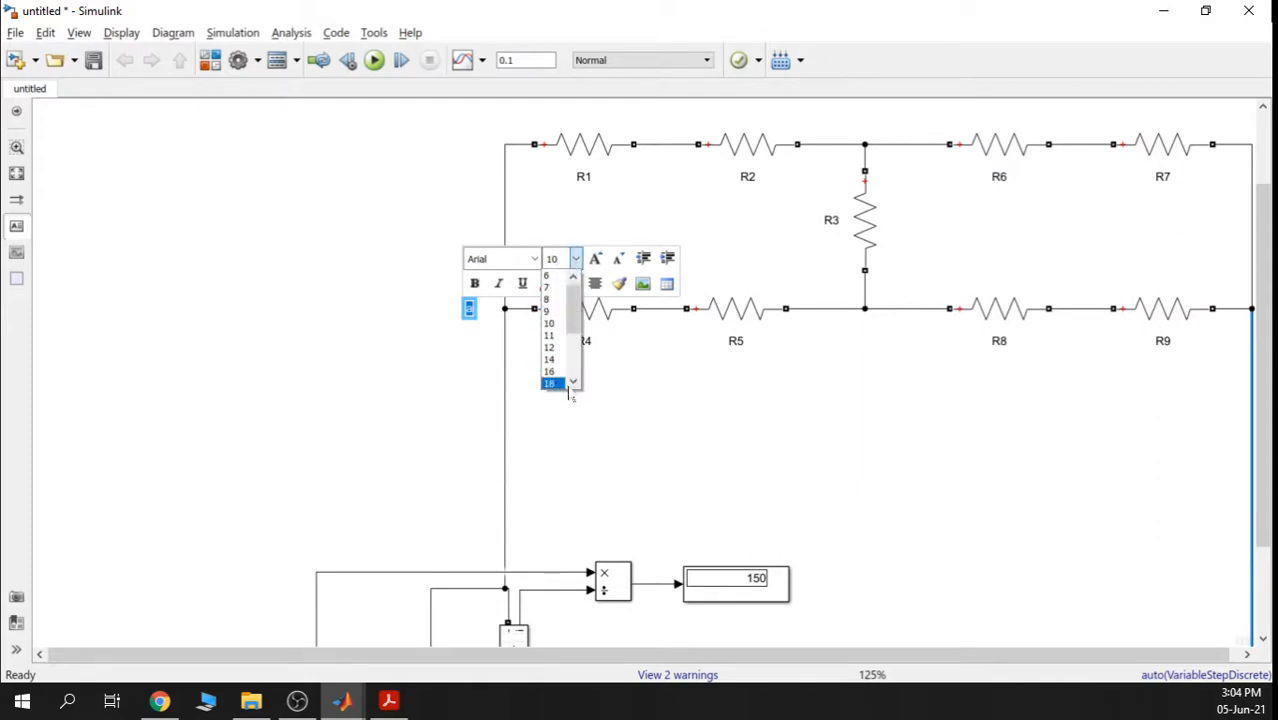
left_click(573, 382)
left_click(549, 384)
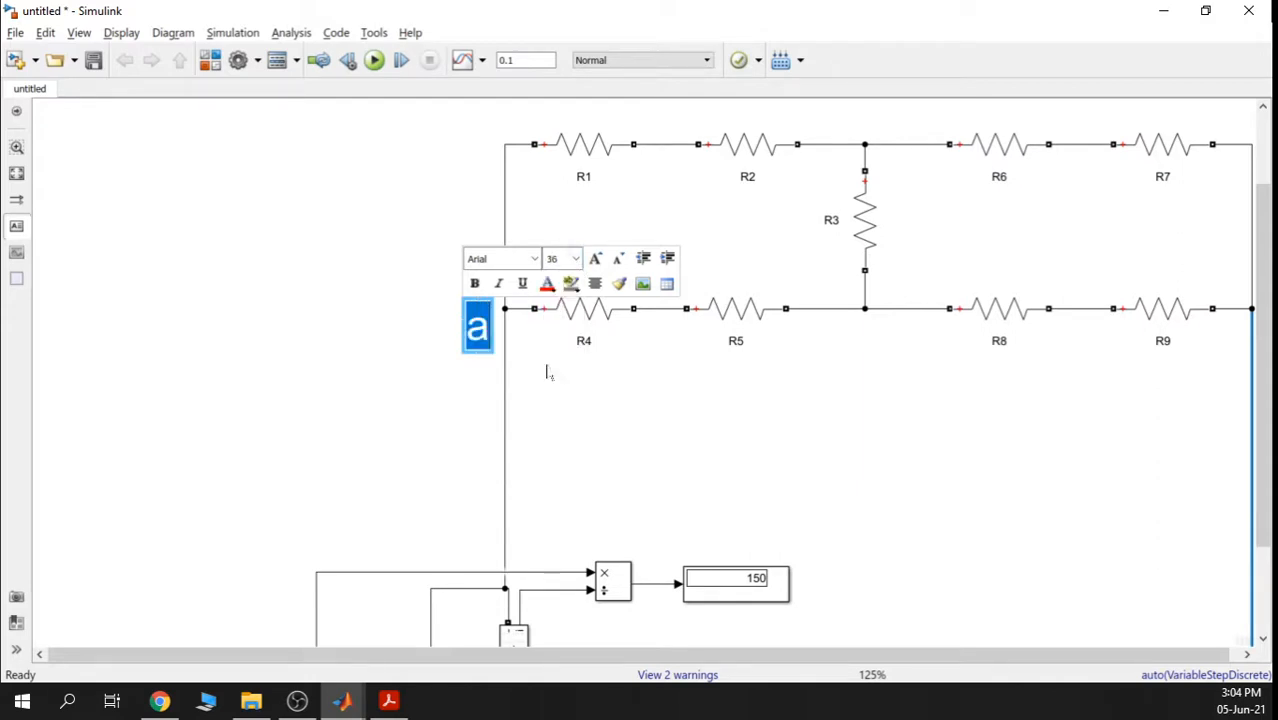
left_click(549, 288)
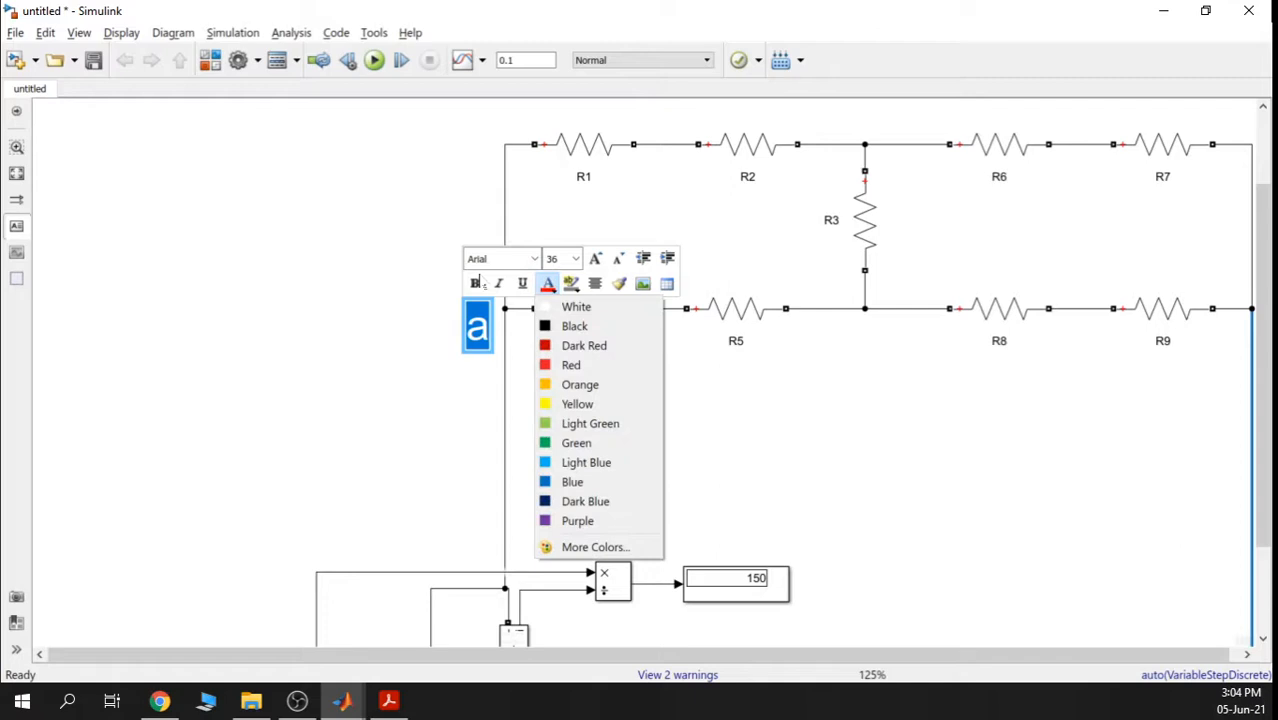
left_click(565, 363)
left_click(633, 402)
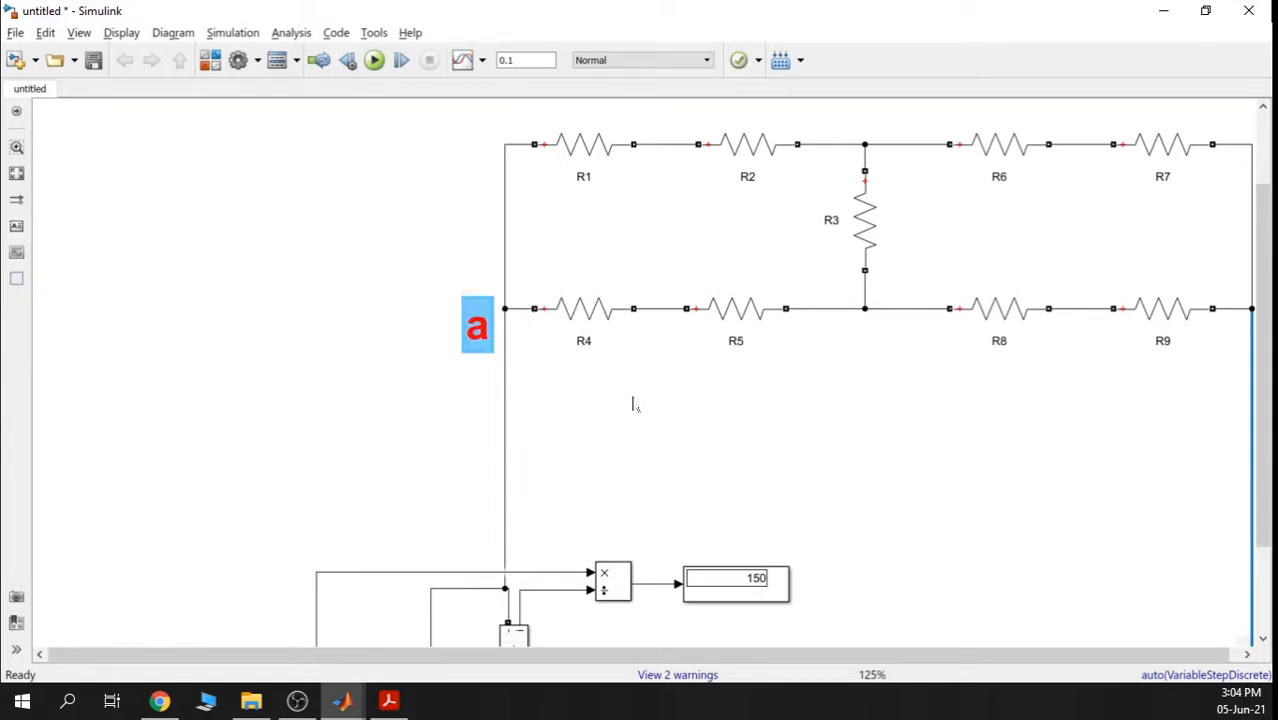
Duplicate the "a" annotation beside the network node beyond R9 and change the copy's text to "b"
scroll(747, 419, "down", 2)
left_click(576, 370)
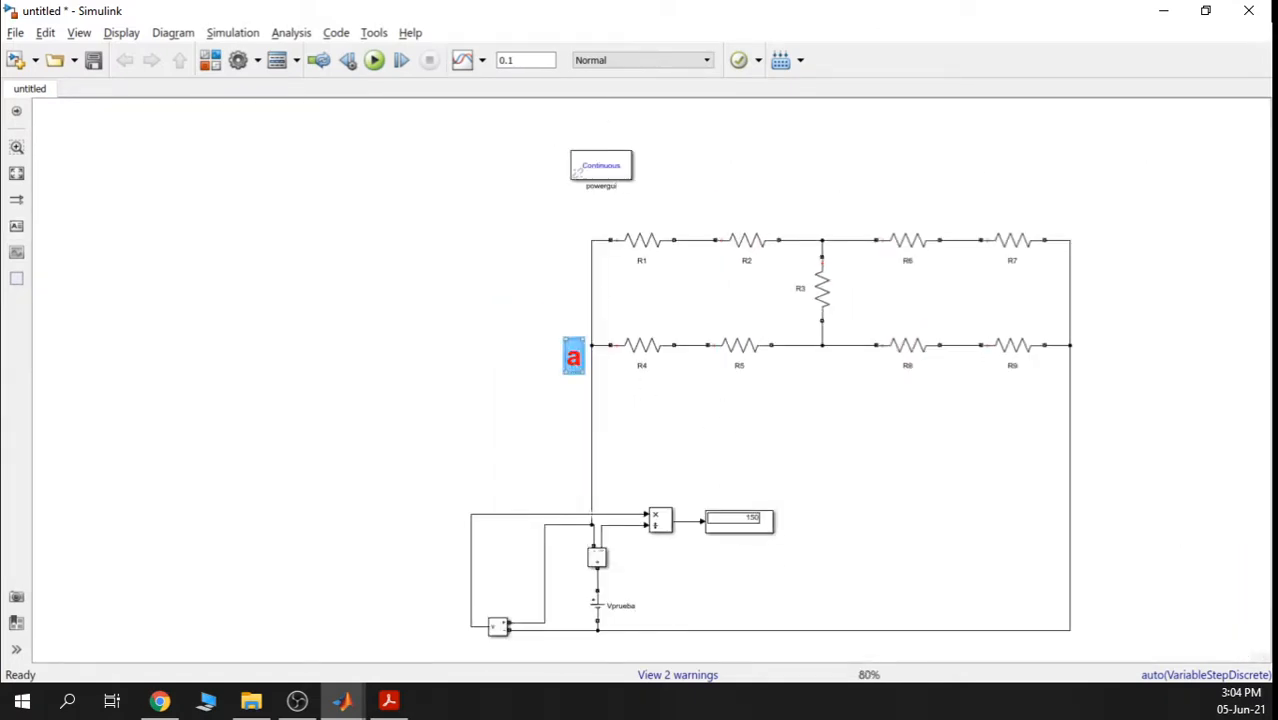
left_click_drag(576, 370, 1093, 380)
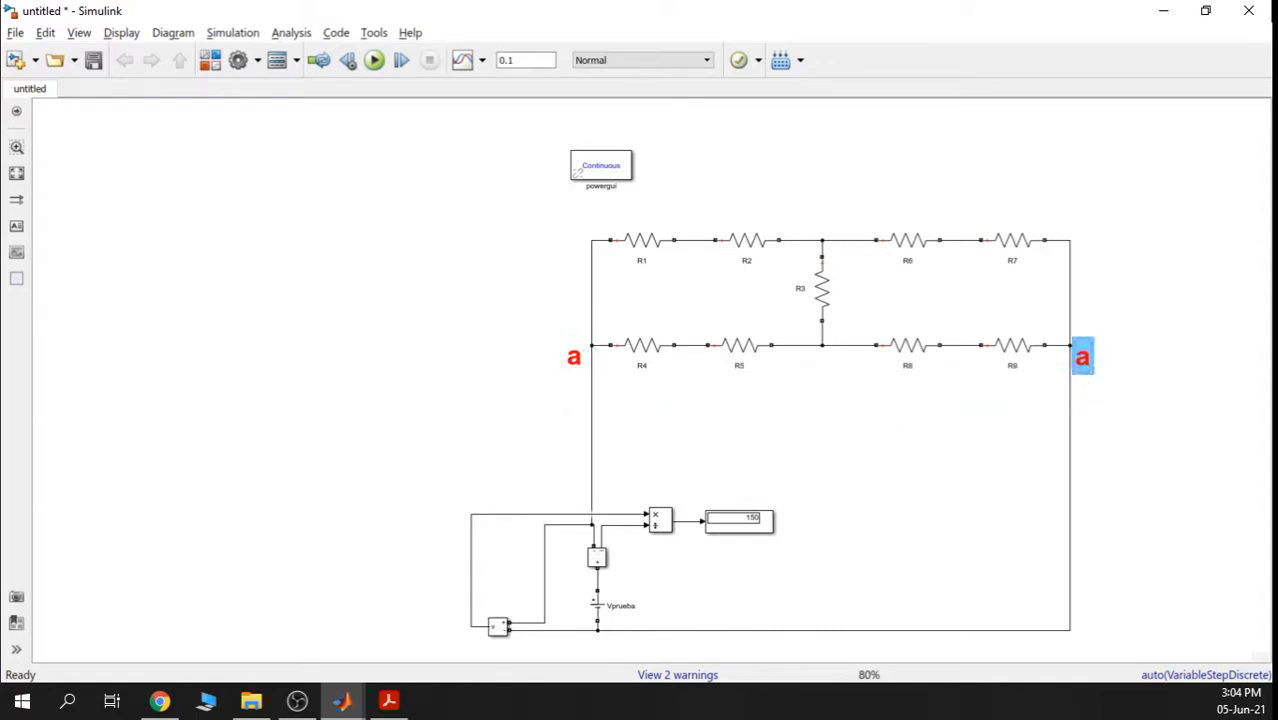
double_click(1082, 358)
type("b")
left_click(1143, 412)
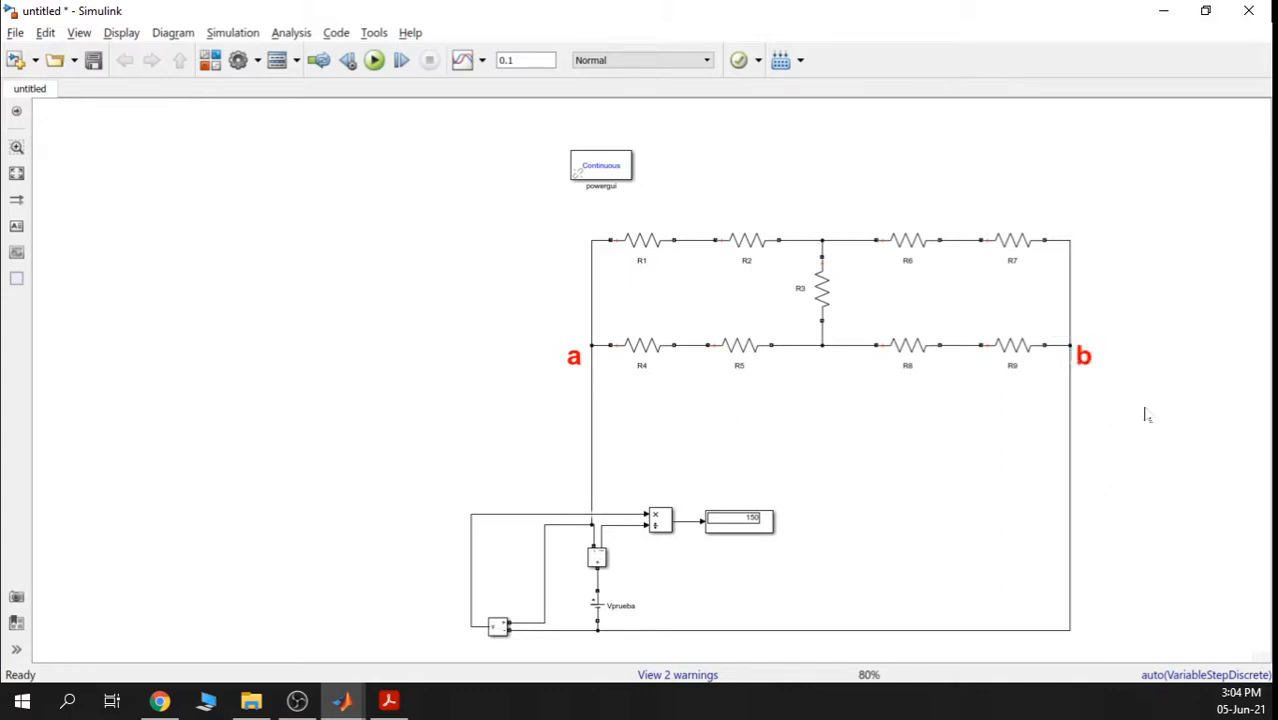
Move the Display block farther from the Divide block, keeping it level with the Divide output
left_click_drag(908, 439, 740, 381)
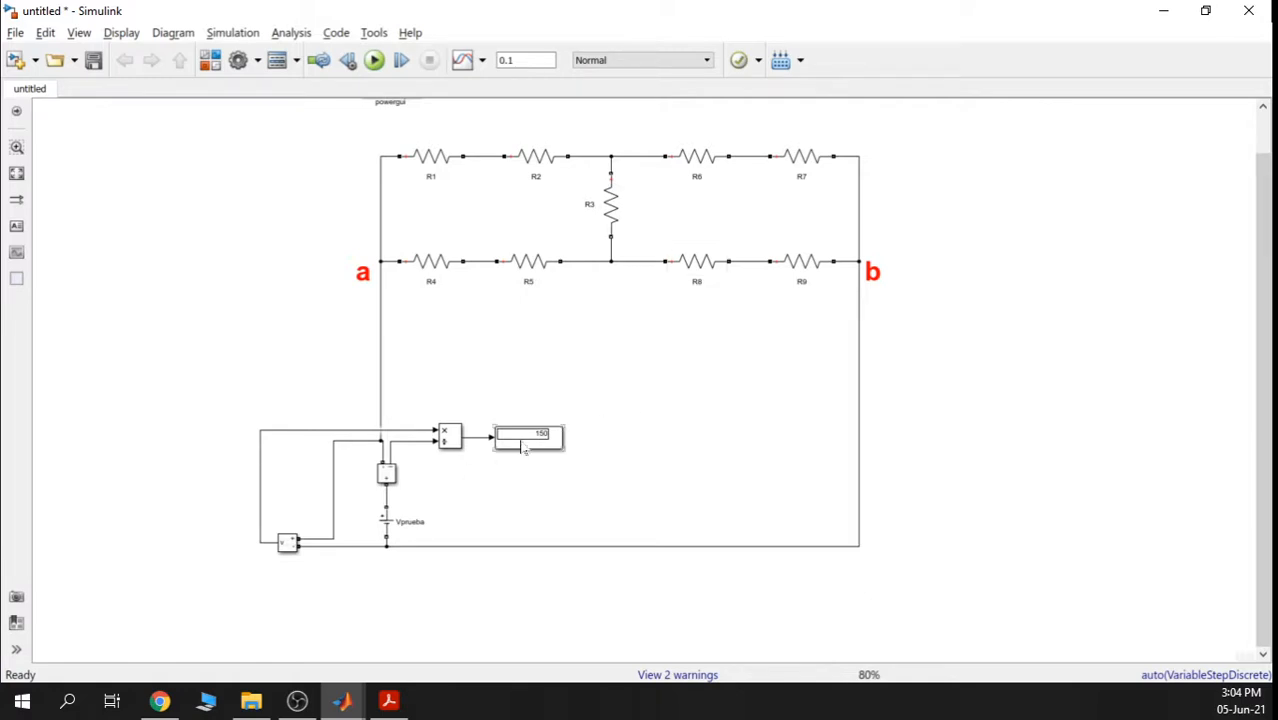
left_click_drag(524, 441, 569, 441)
left_click(588, 376)
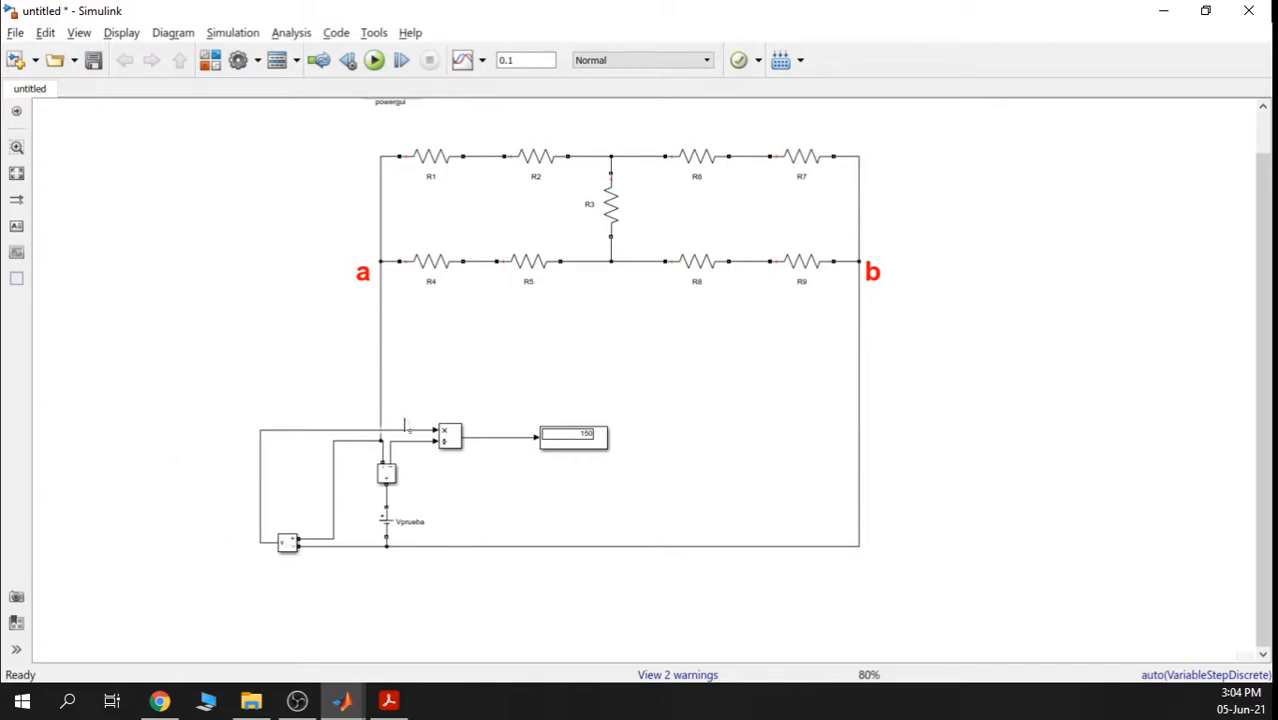
Shift the measuring blocks slightly together so their connection lines up with the vertical wire down from node a
left_click_drag(451, 612, 274, 366)
left_click_drag(387, 476, 381, 477)
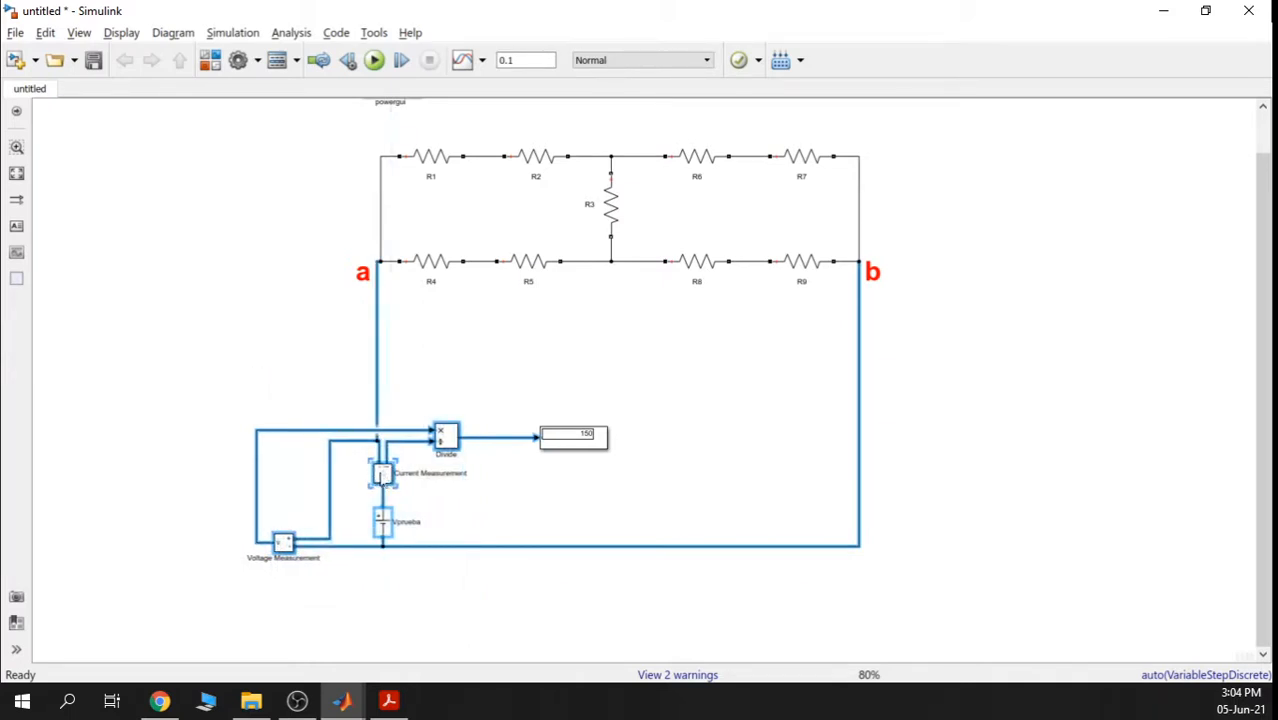
left_click(396, 358)
left_click(381, 345)
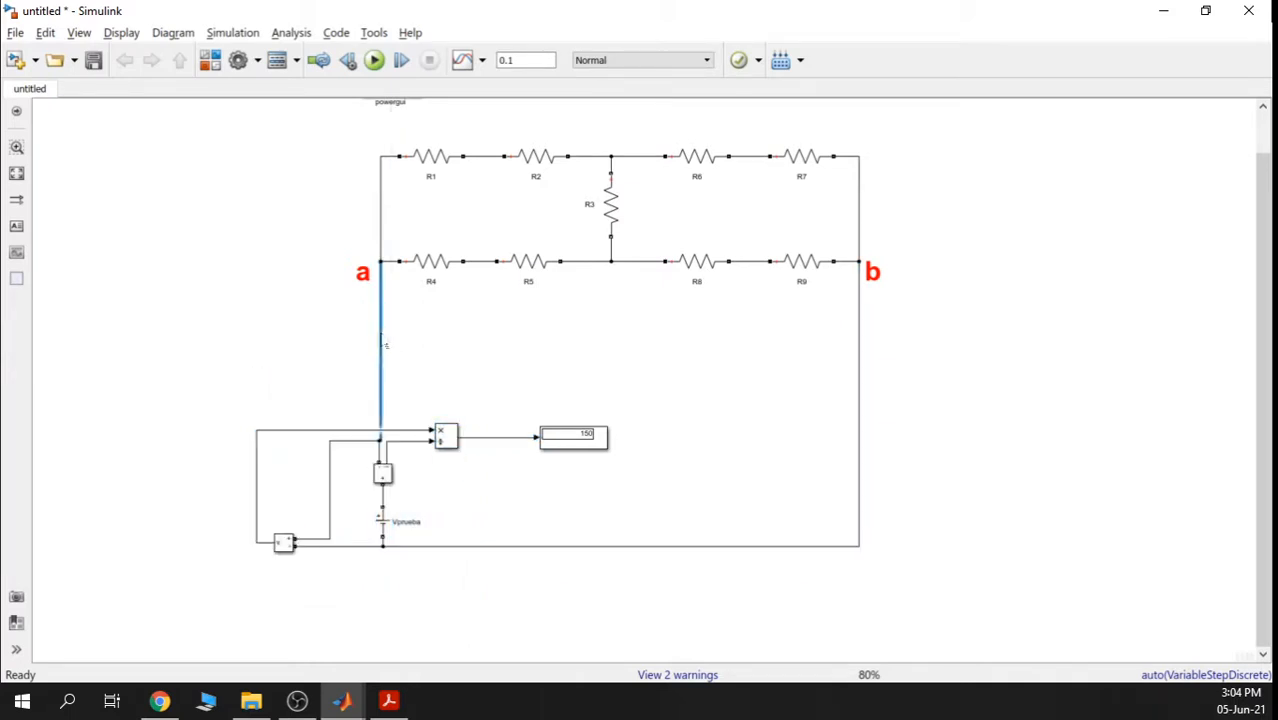
left_click(441, 350)
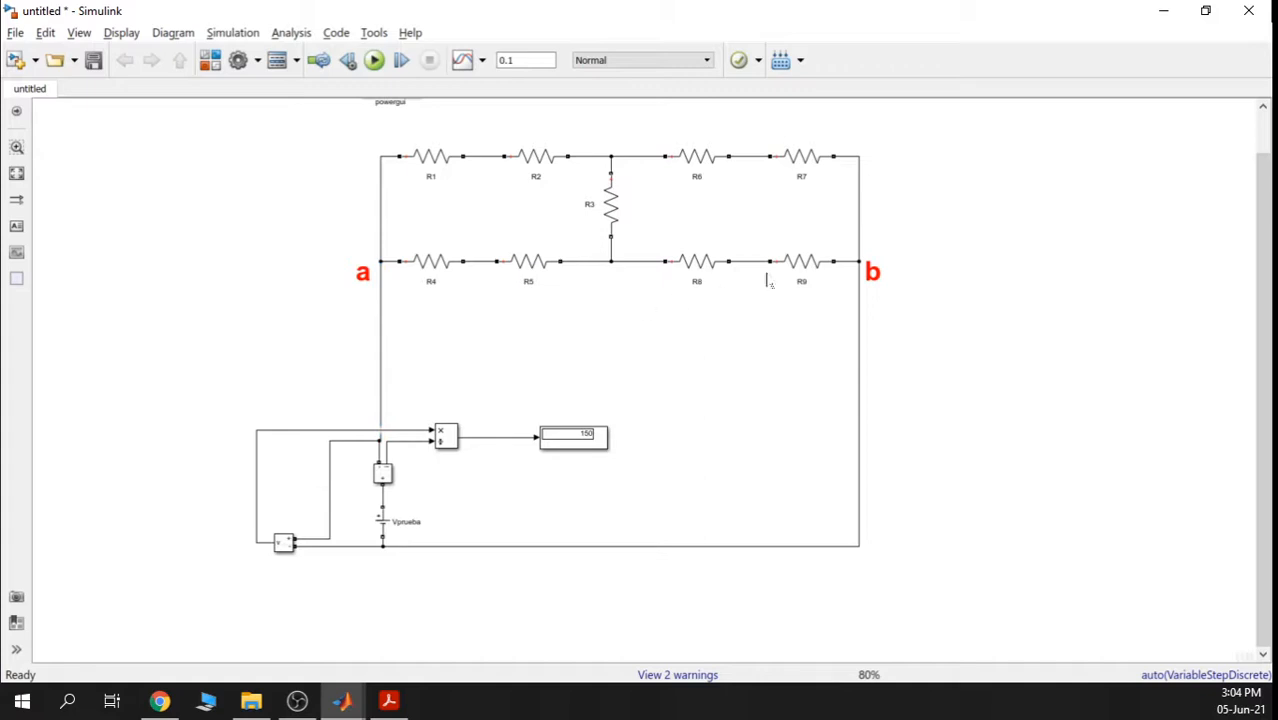
Run the simulation and read the equivalent resistance on the Display connected to the Divide block
left_click_drag(764, 341, 746, 369)
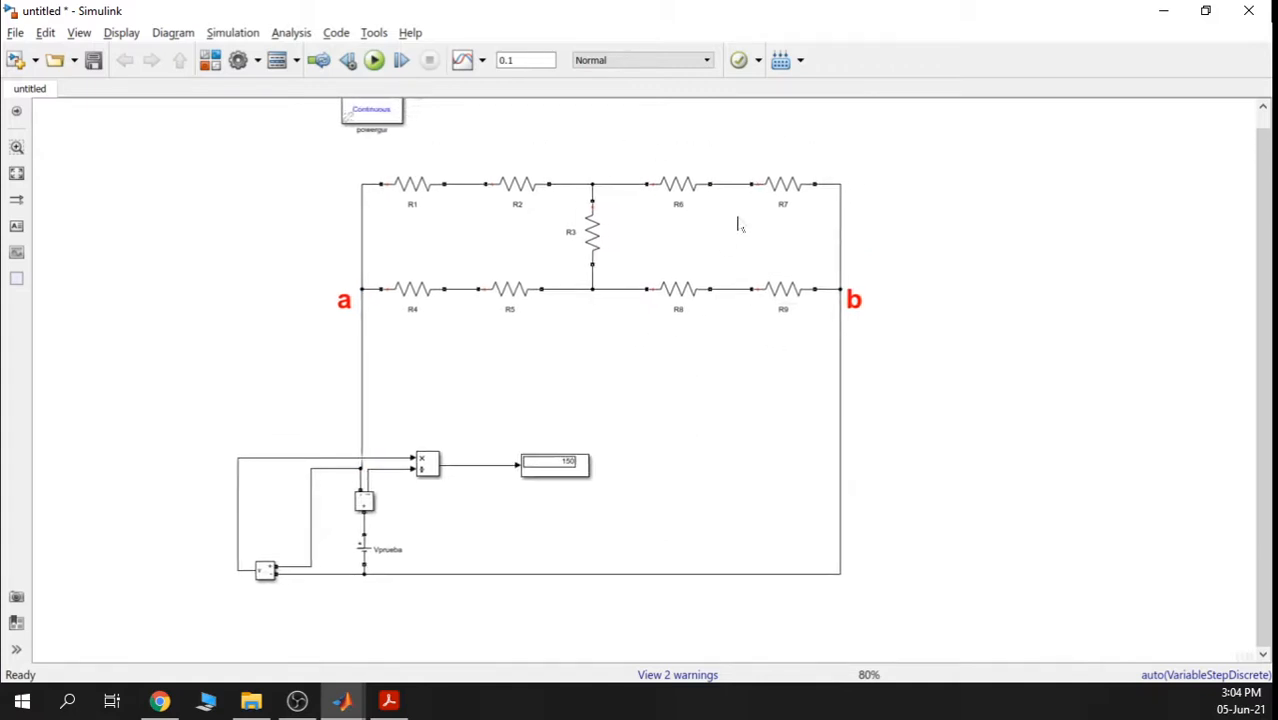
left_click(374, 61)
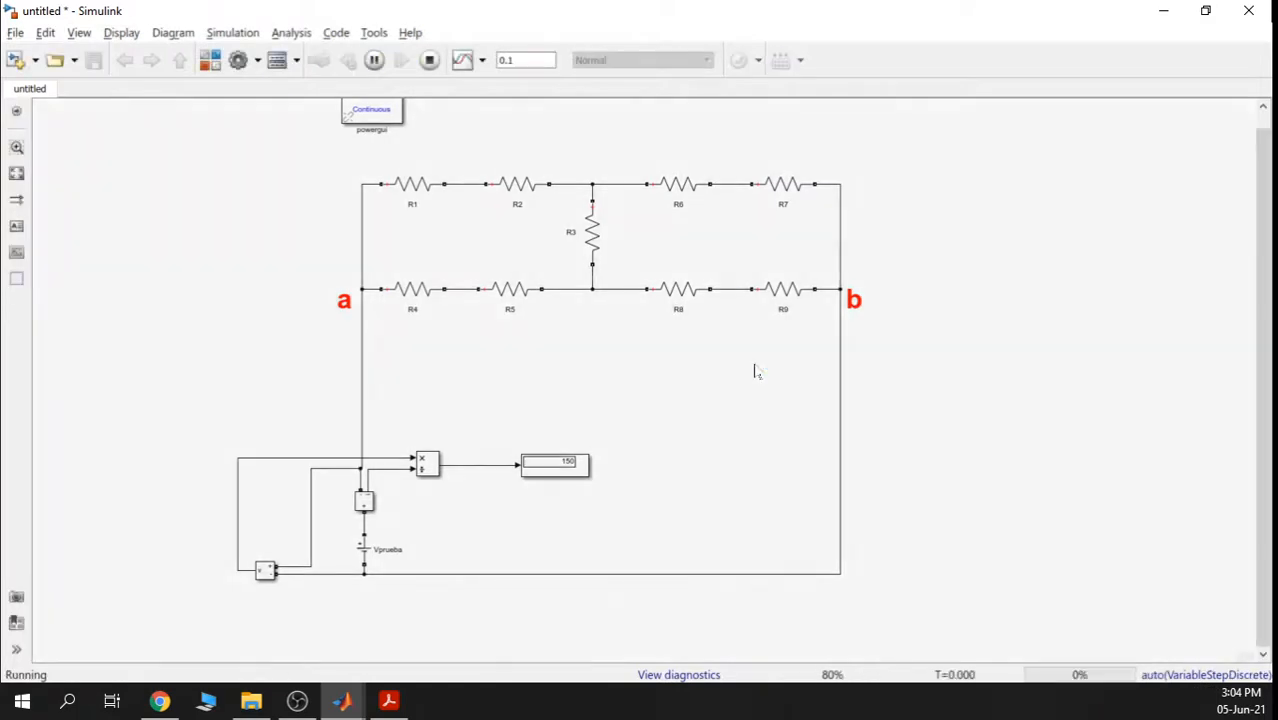
scroll(579, 450, "up", 4)
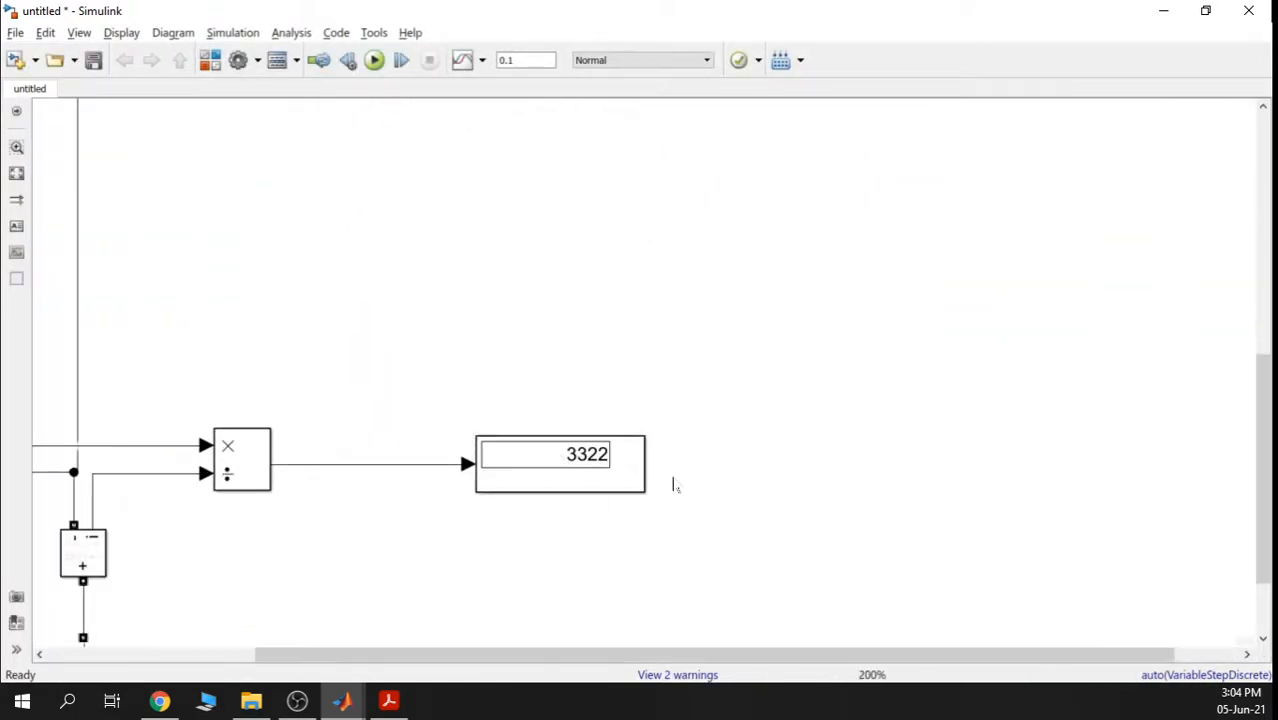
scroll(665, 475, "down", 2)
scroll(782, 403, "down", 2)
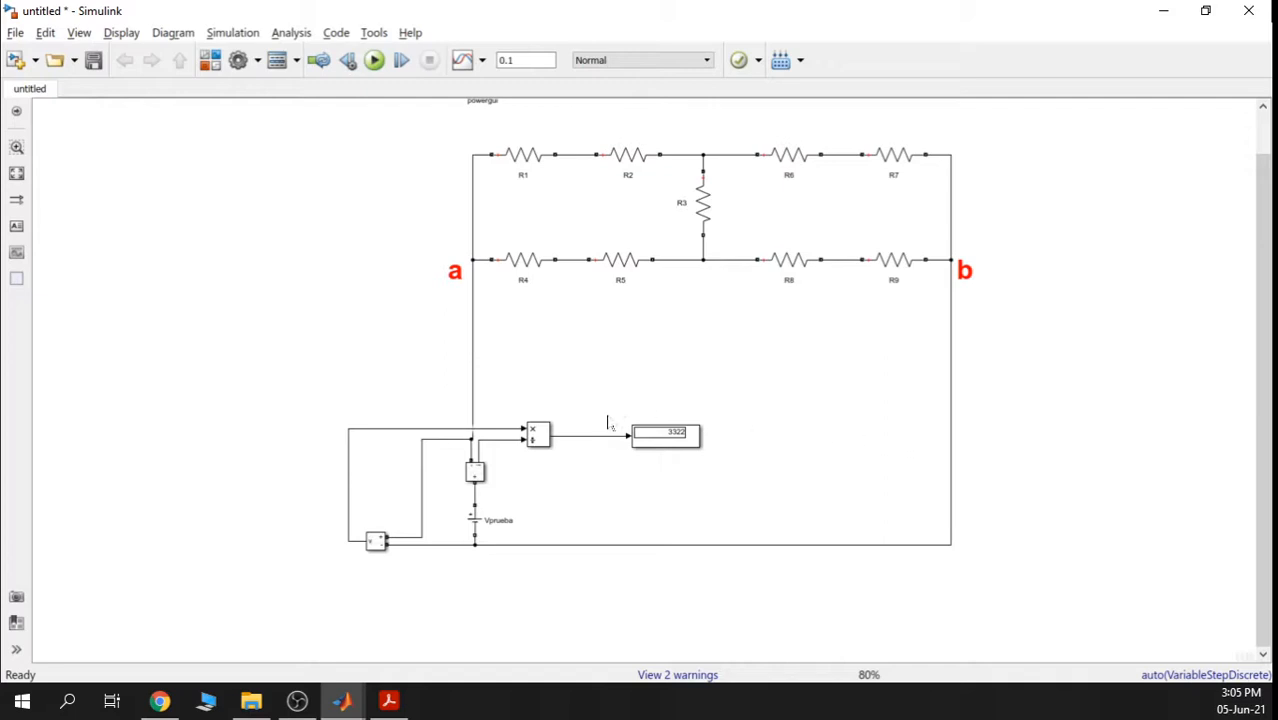
left_click(211, 62)
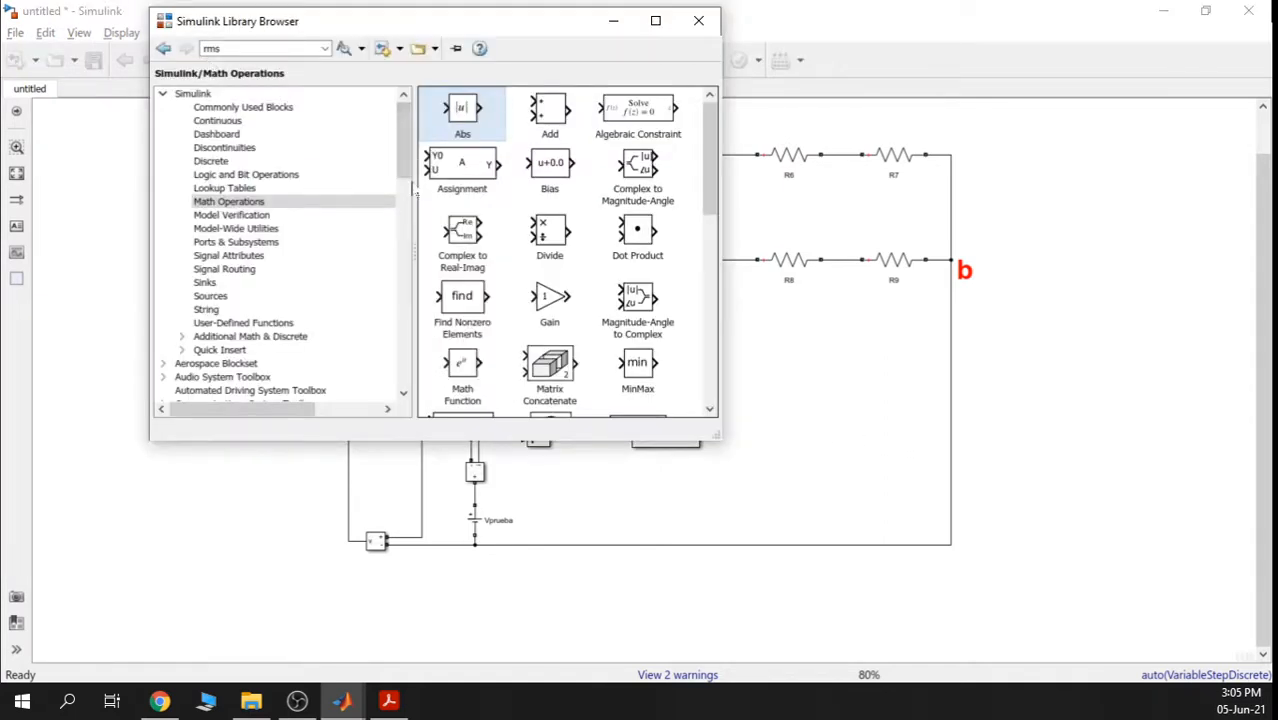
scroll(345, 278, "down", 15)
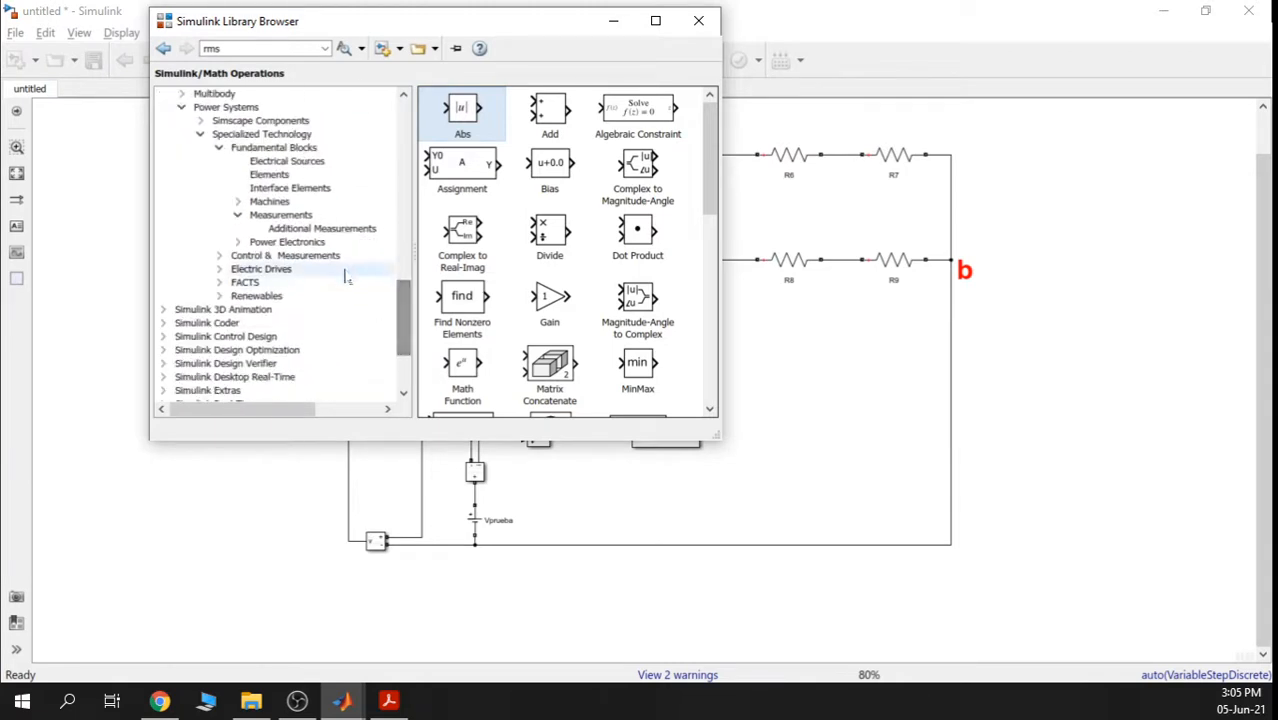
left_click(295, 217)
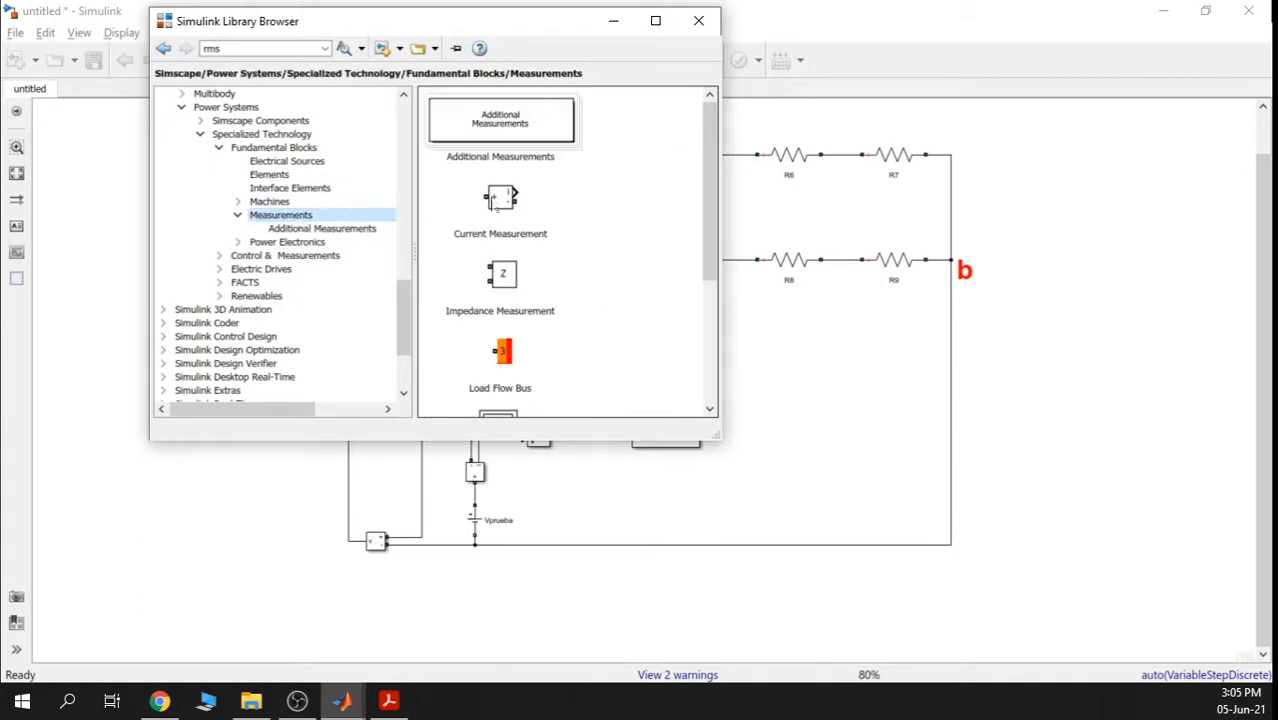
left_click_drag(501, 198, 802, 414)
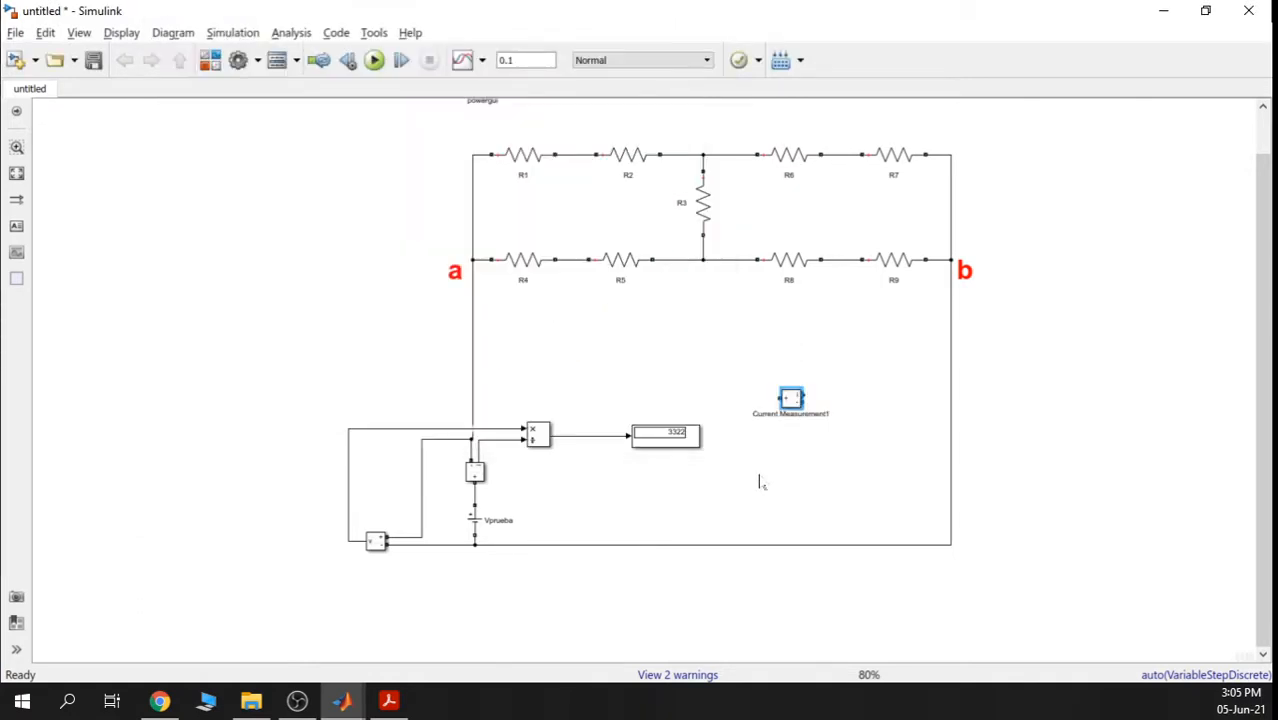
left_click_drag(792, 401, 575, 339)
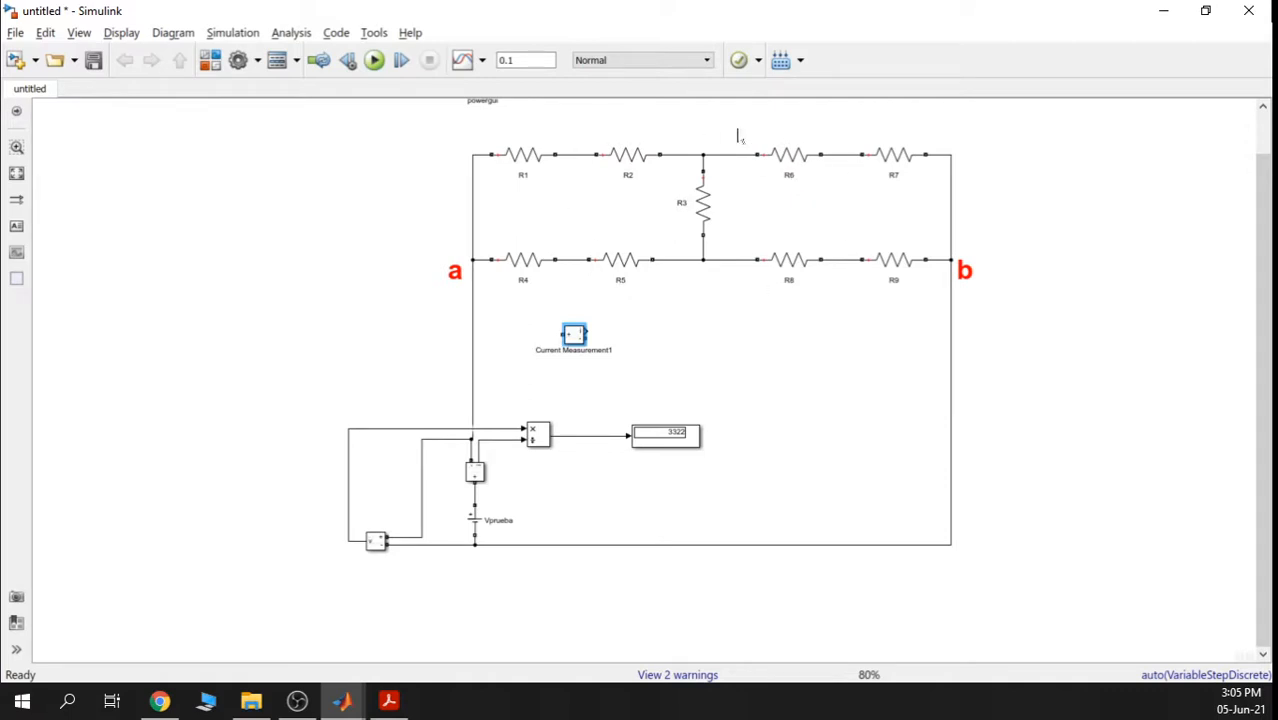
key("Delete")
Duplicate the Display block, connect the copy to the current signal entering the Divide block, and align it beneath the original
scroll(492, 480, "up", 3)
scroll(485, 480, "down", 2)
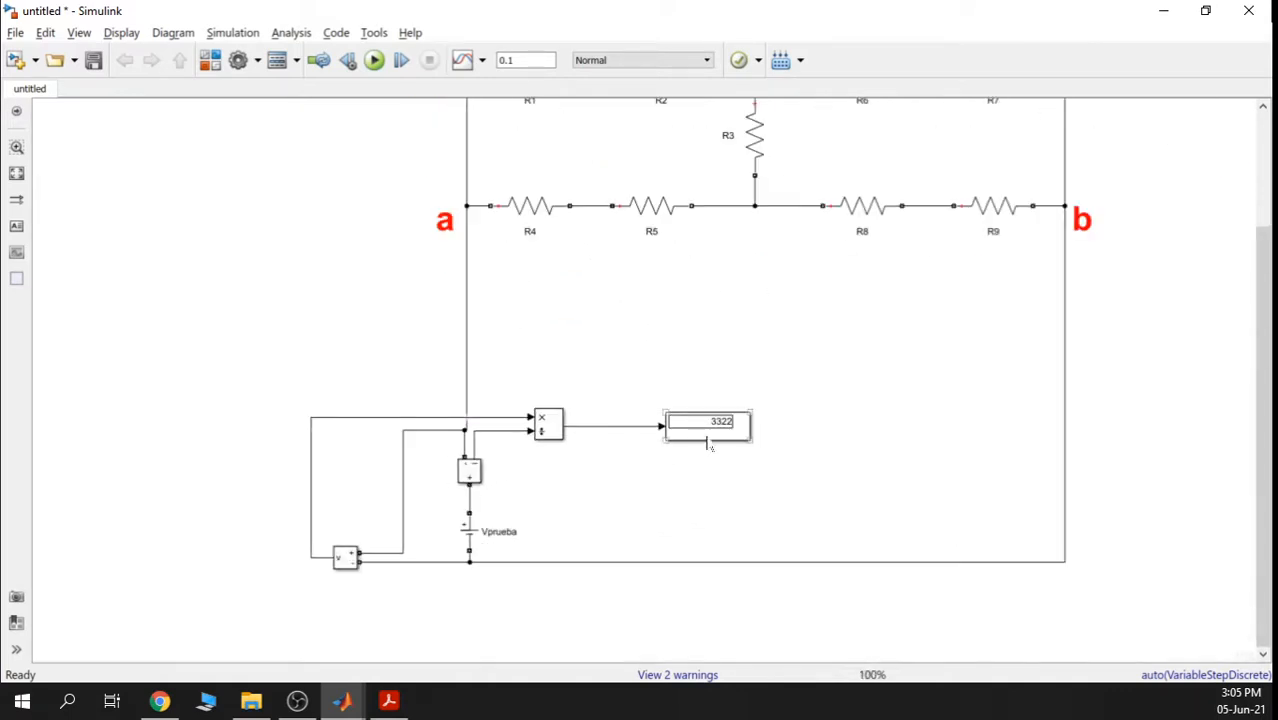
left_click(707, 440)
mouse_move(707, 440)
left_mouse_down()
mouse_move(720, 452)
mouse_move(608, 506)
mouse_move(547, 408)
mouse_move(561, 362)
mouse_move(620, 492)
mouse_move(525, 463)
mouse_move(508, 430)
left_mouse_up()
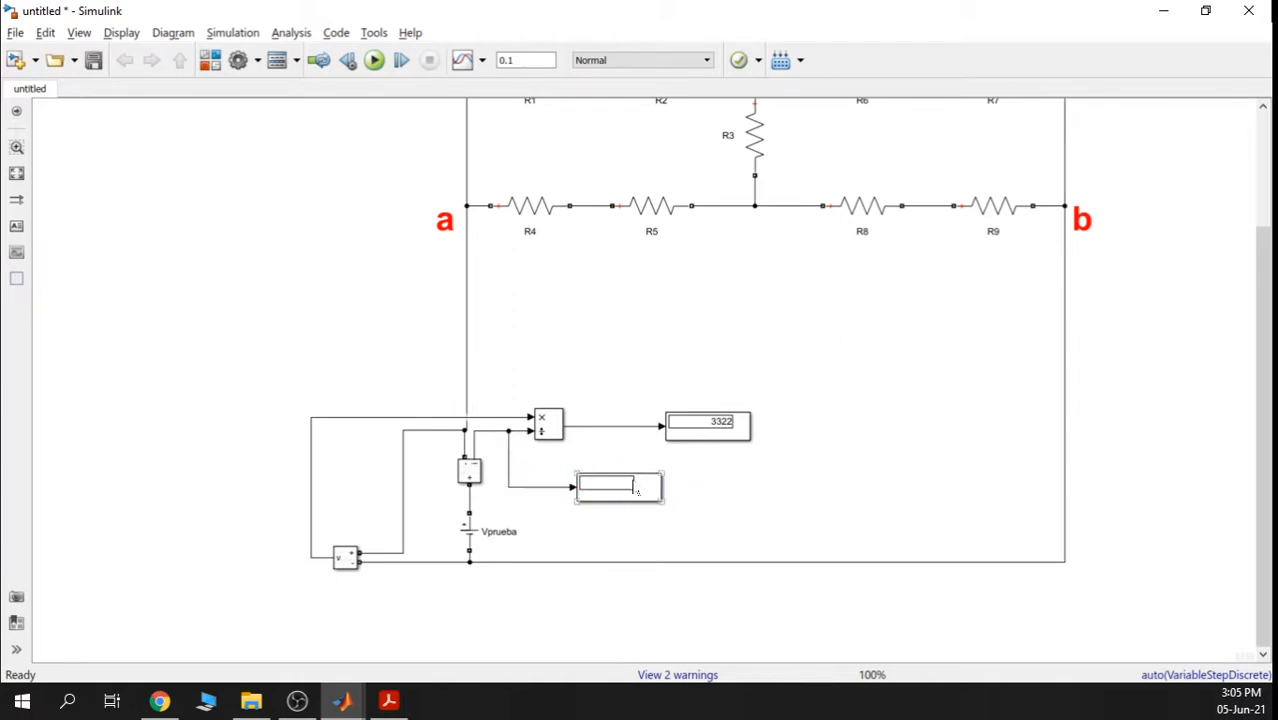
left_click_drag(625, 490, 715, 492)
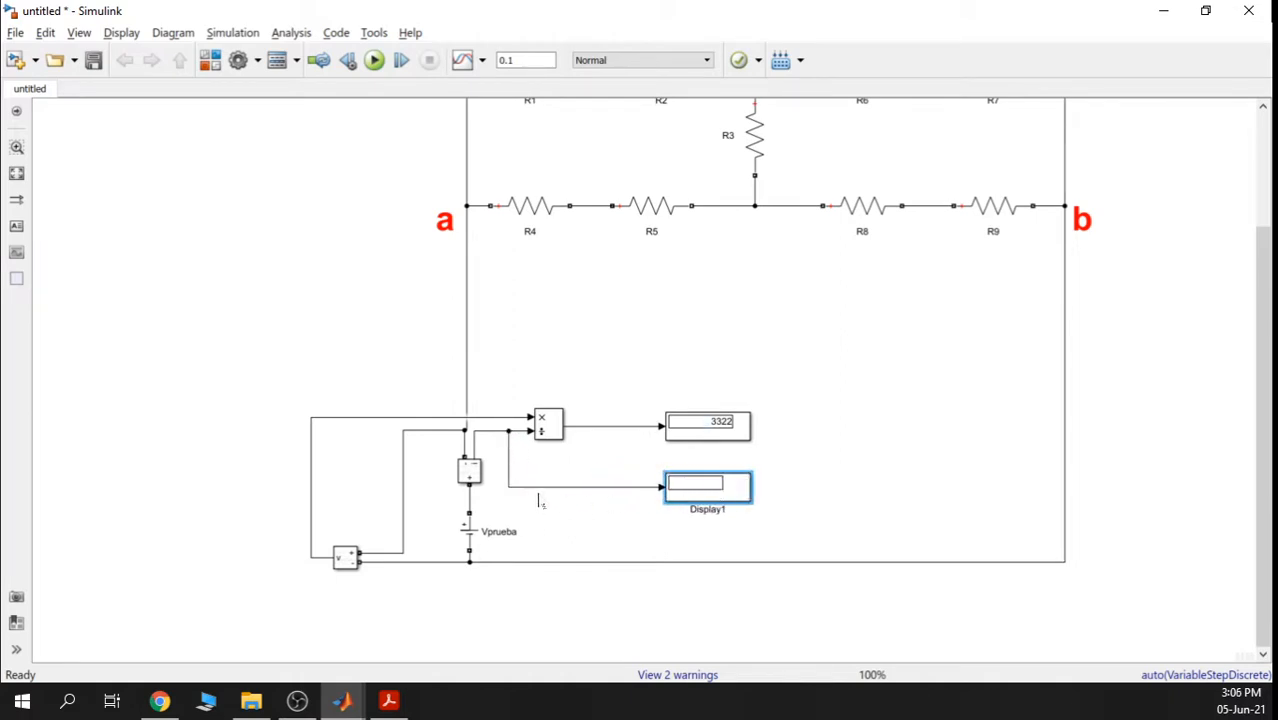
Rerun the simulation and read the source current on the new Display block
scroll(639, 394, "up", 2)
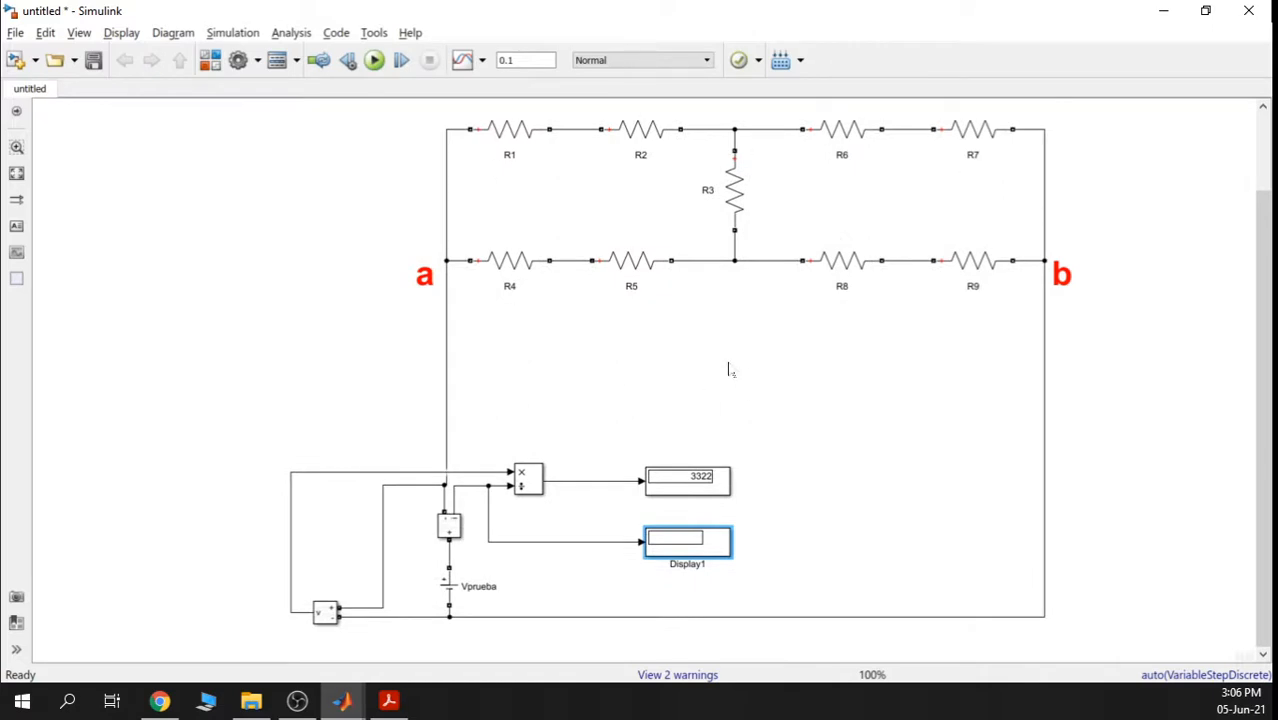
left_click(374, 60)
scroll(702, 556, "up", 2)
scroll(682, 544, "up", 1)
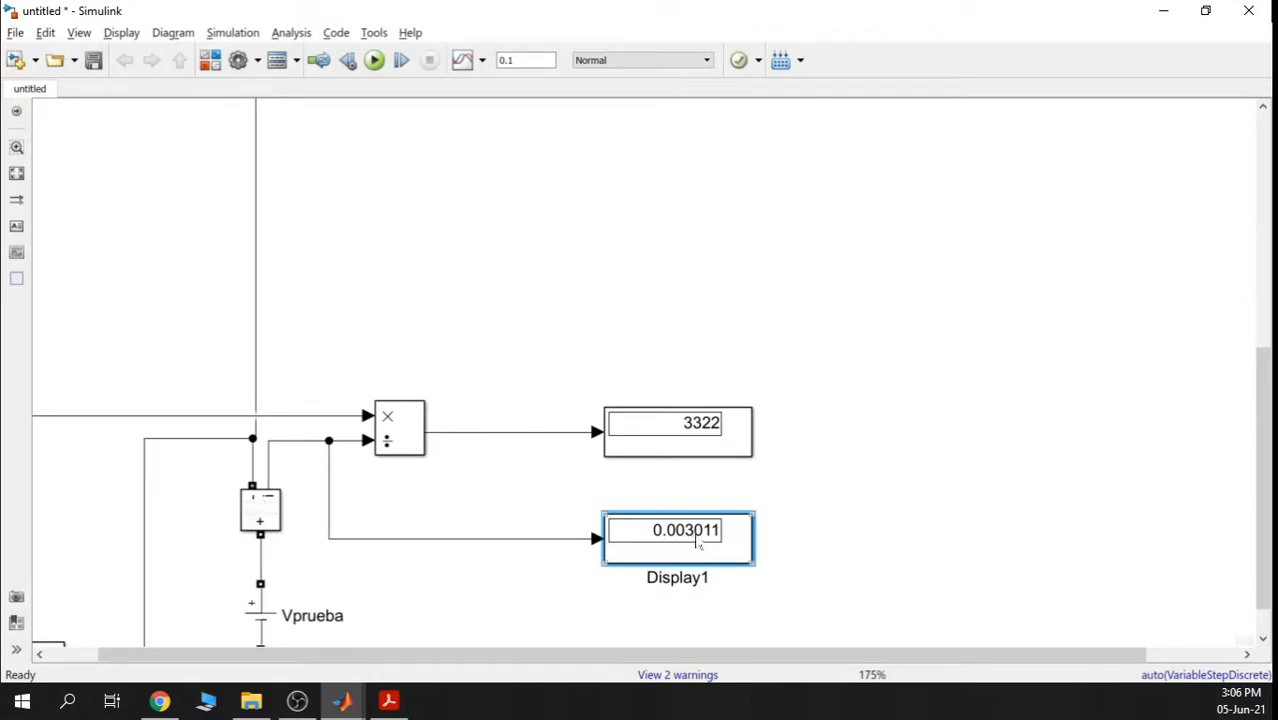
scroll(698, 543, "down", 4)
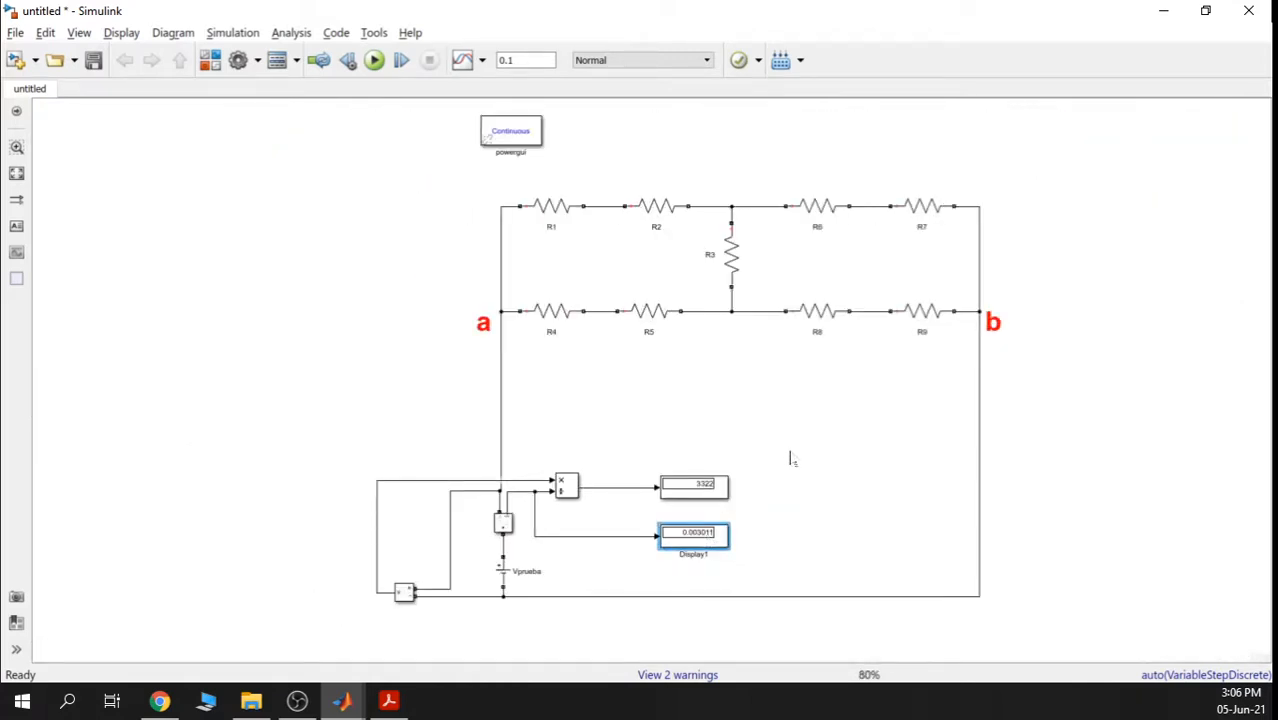
left_click_drag(796, 431, 704, 408)
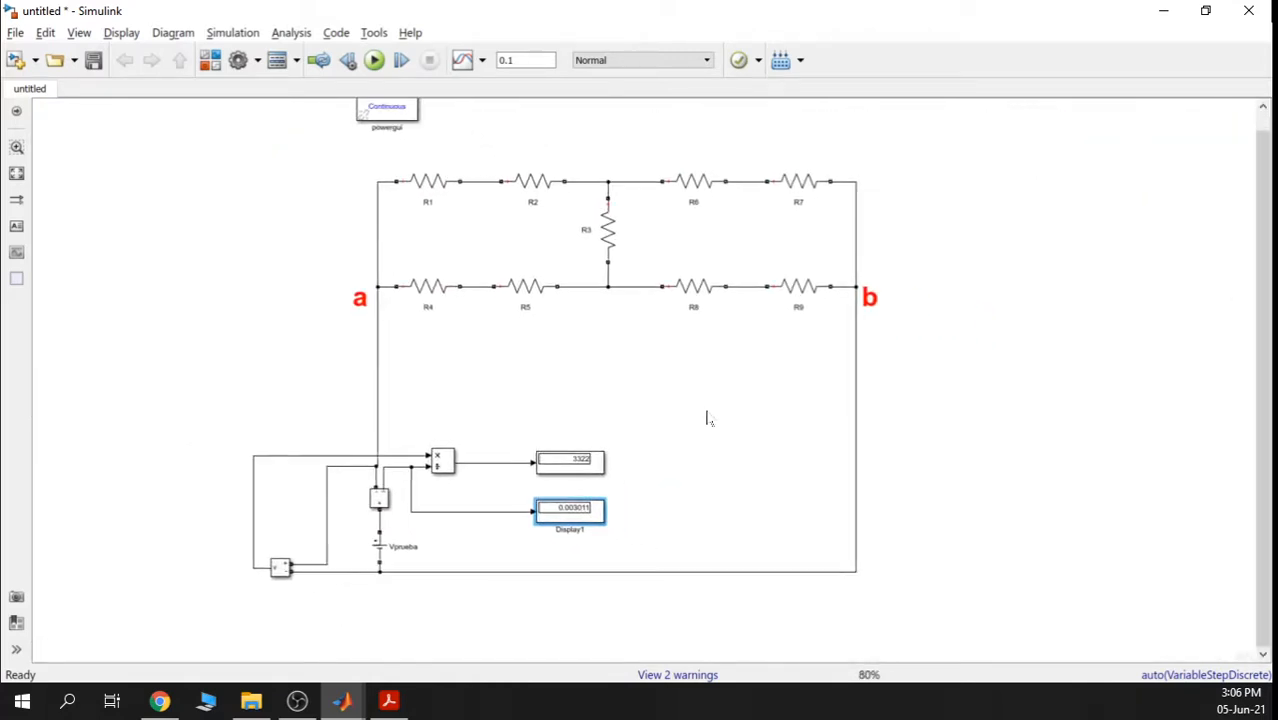
left_click(209, 60)
mouse_move(400, 298)
left_mouse_down()
mouse_move(400, 287)
mouse_move(383, 312)
left_mouse_up()
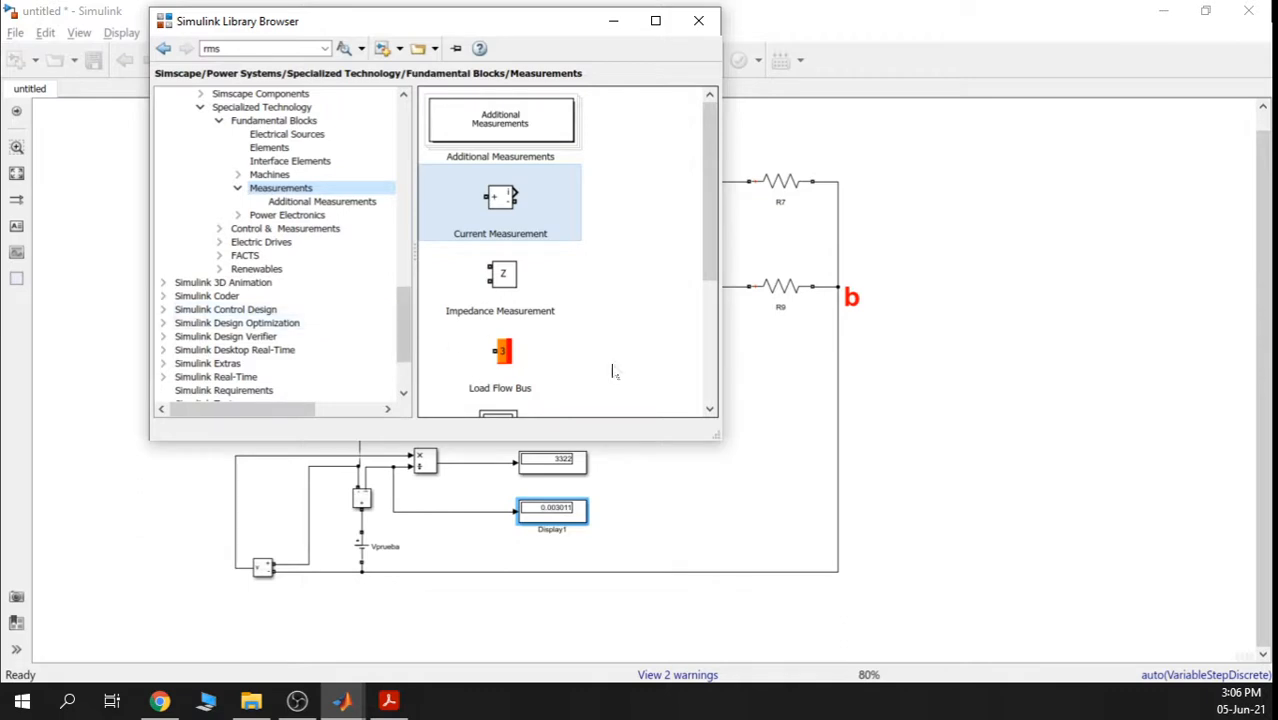
left_click(613, 20)
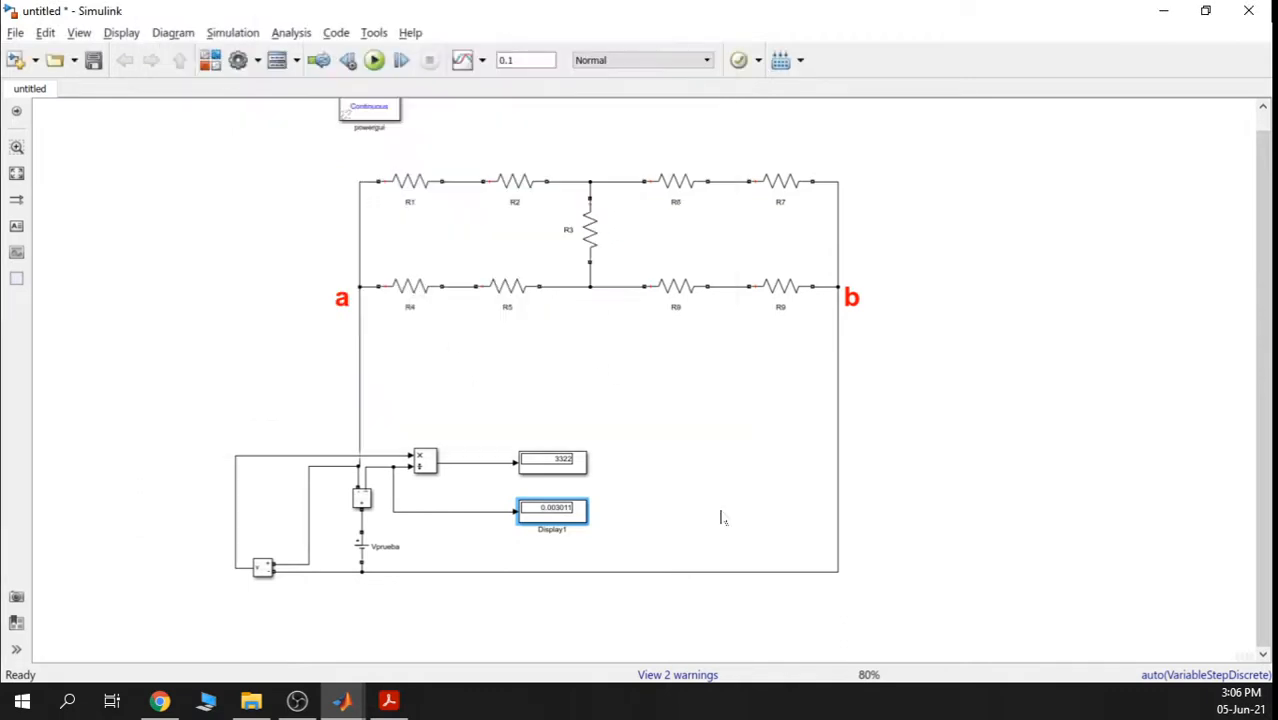
Copy the whole circuit except the powergui block, including the a and b labels, and place the copy beside the original at the same height
scroll(727, 436, "down", 2)
left_click_drag(855, 591, 262, 222)
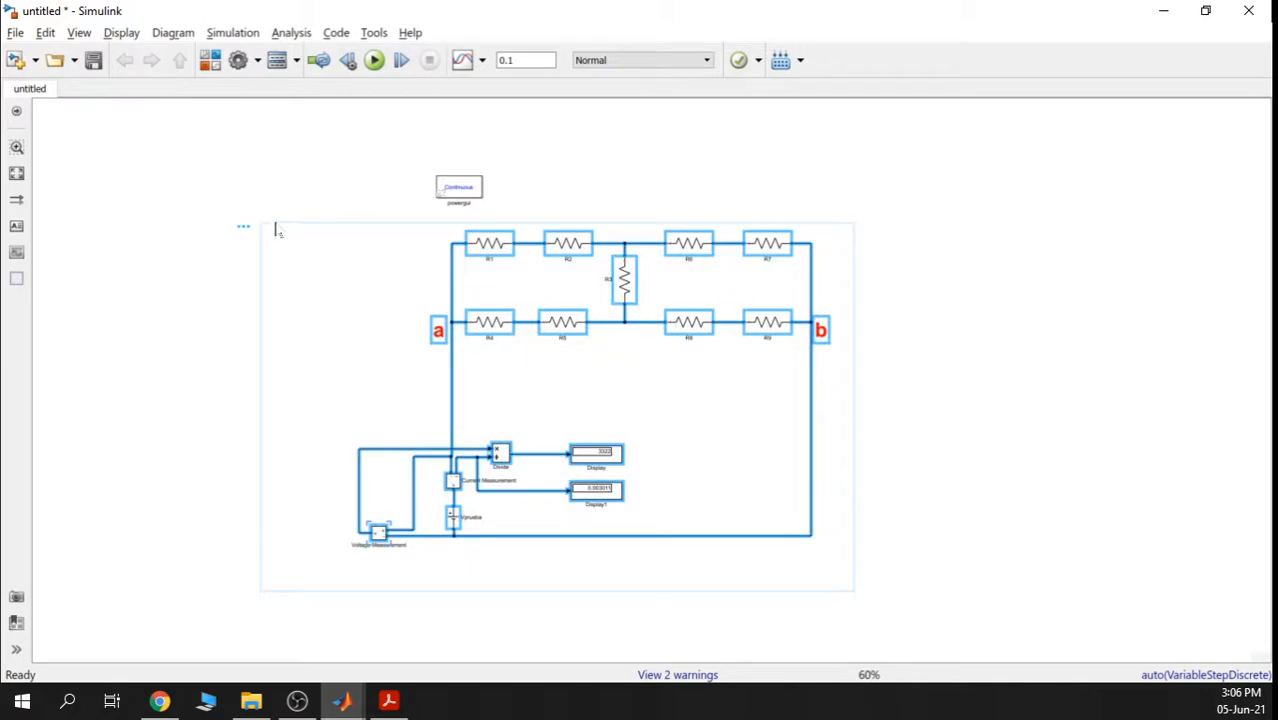
left_click(306, 314)
left_click_drag(897, 596, 278, 211)
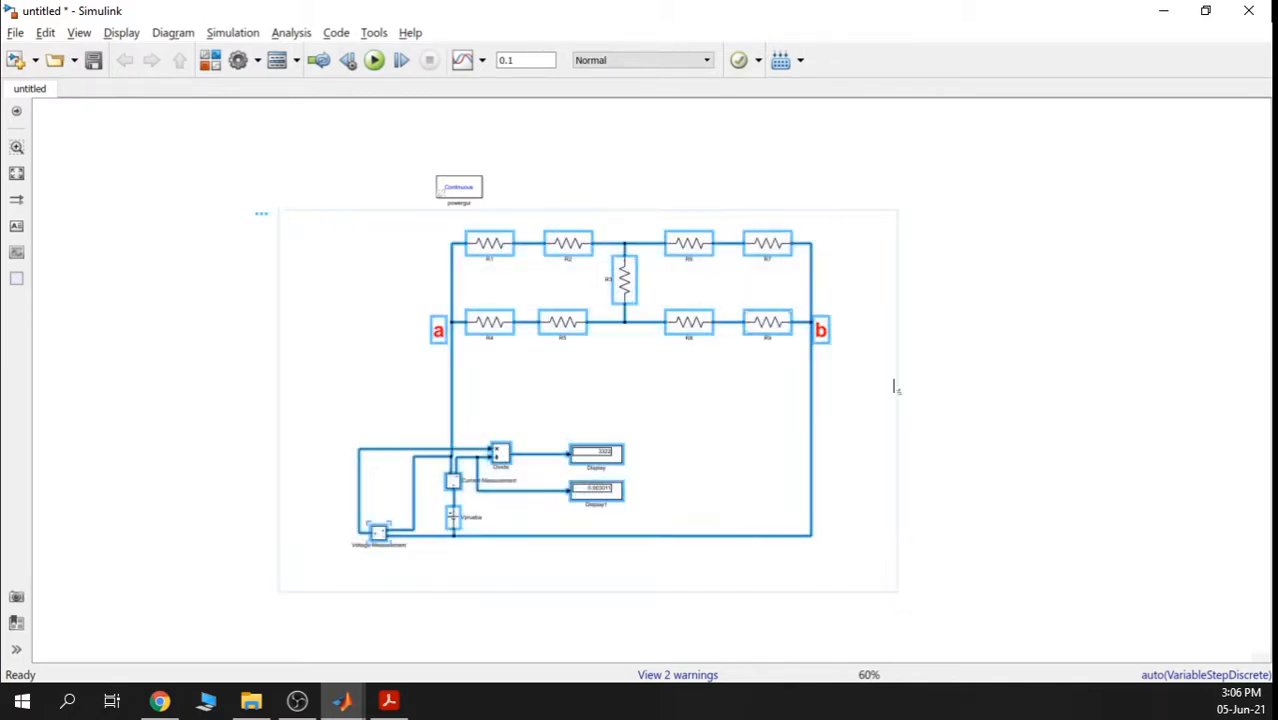
scroll(893, 385, "down", 1)
left_click_drag(956, 408, 733, 411)
left_click(733, 350)
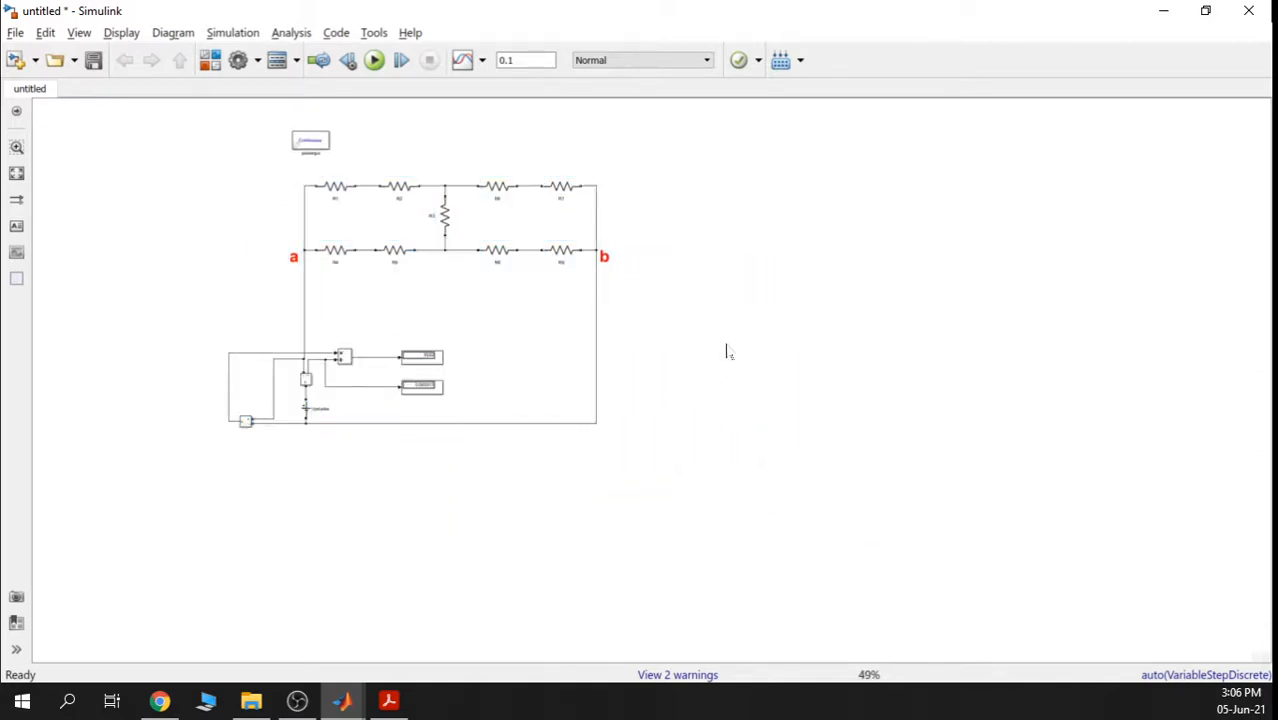
key("ctrl+v")
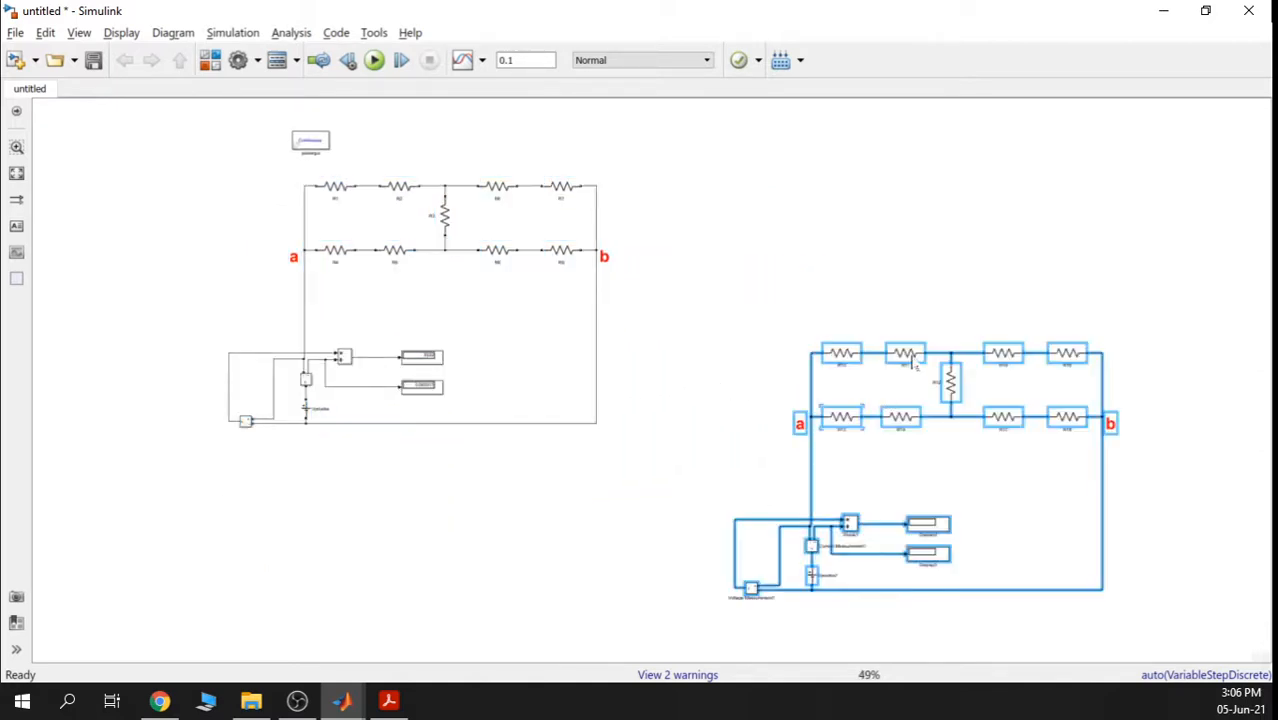
left_click_drag(911, 362, 880, 197)
scroll(690, 277, "up", 2)
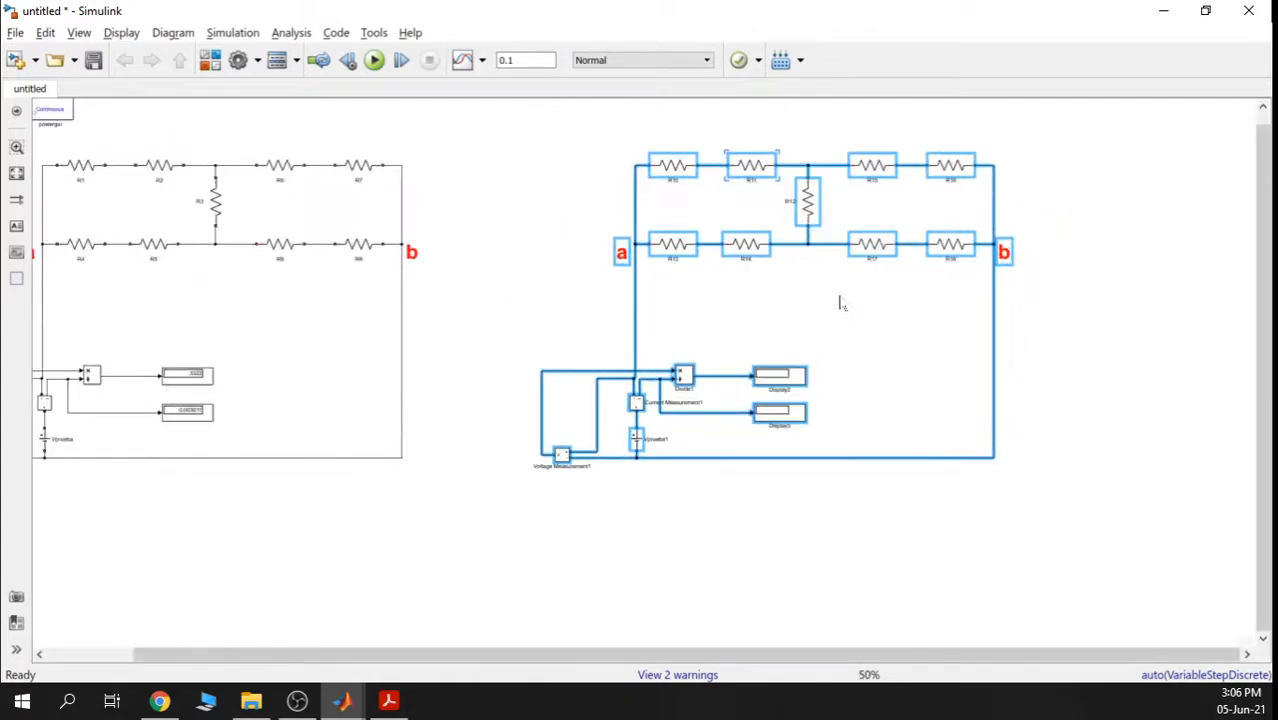
Delete all resistors except R10 from the copied circuit, together with the wires between them
scroll(810, 382, "up", 4)
left_click(807, 386)
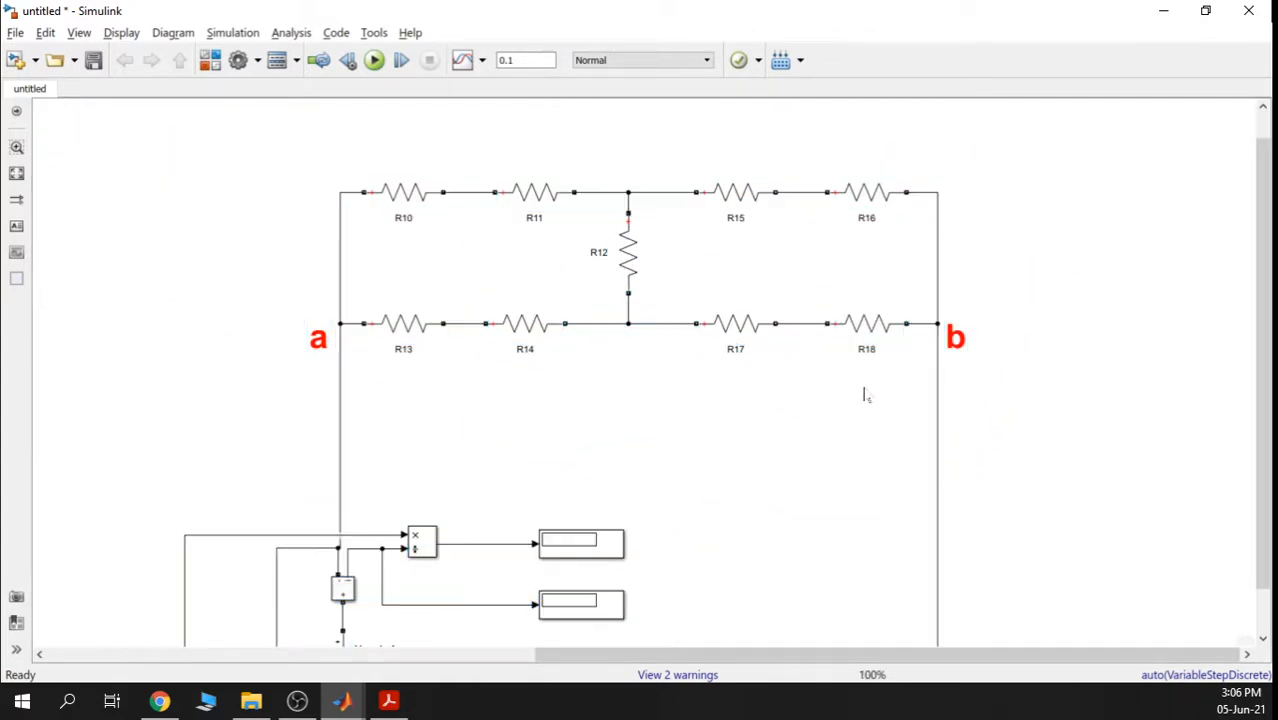
left_click_drag(865, 395, 492, 182)
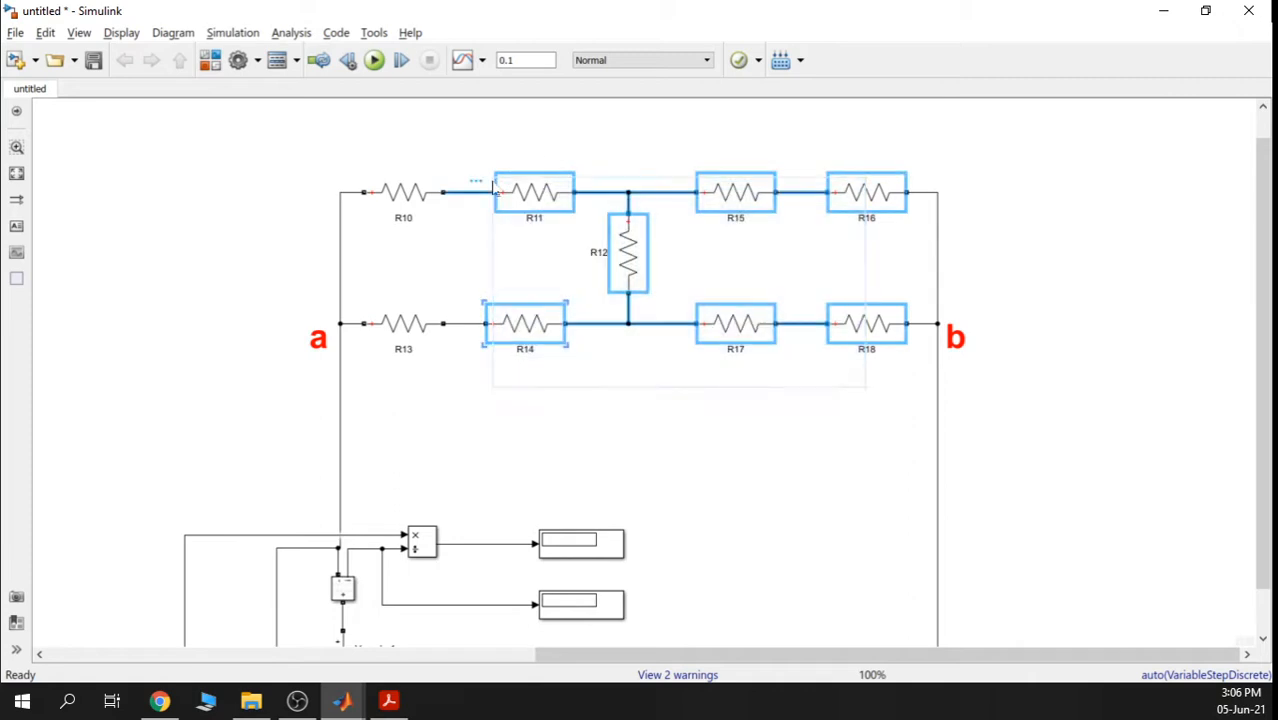
key("Delete")
left_click_drag(492, 392, 367, 324)
key("Delete")
Enlarge resistor R10 between terminals a and b of the copied circuit and rename it RESISTOR EQUIVALENTE
left_click_drag(409, 202, 799, 206)
left_click_drag(731, 272, 672, 291)
double_click(637, 363)
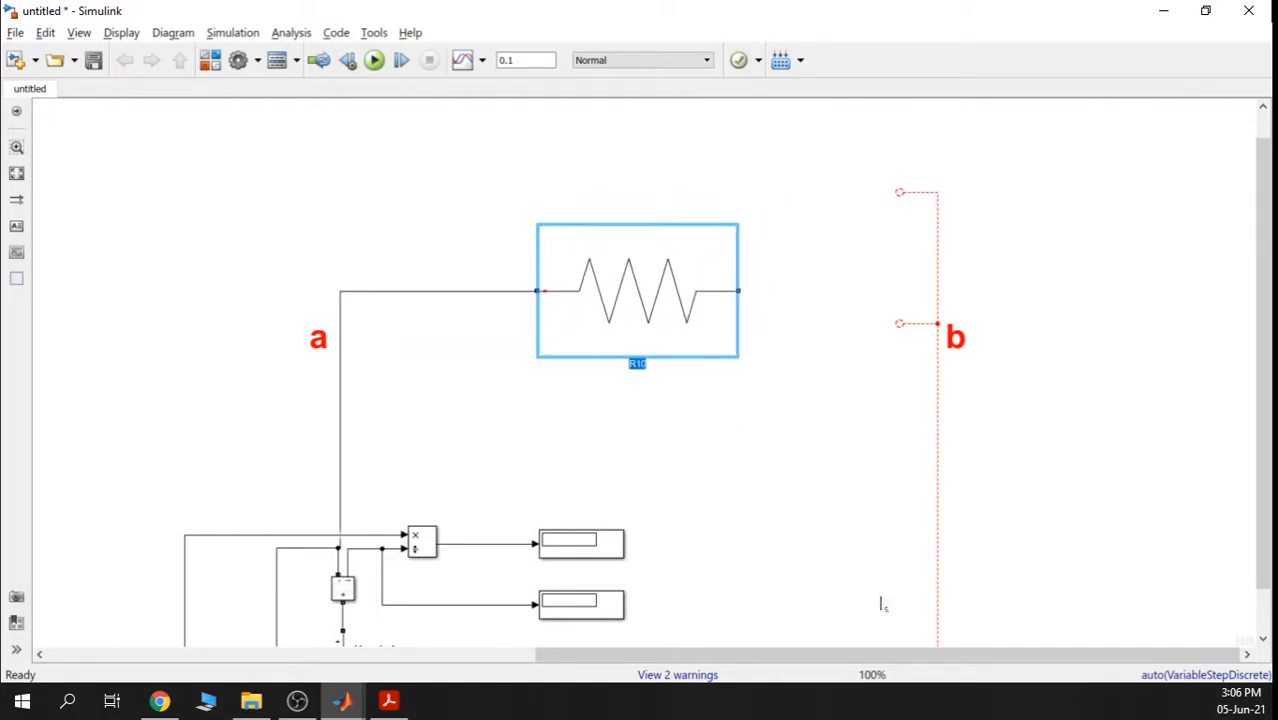
type("RESIS")
type("TOR EQUIVALENTE")
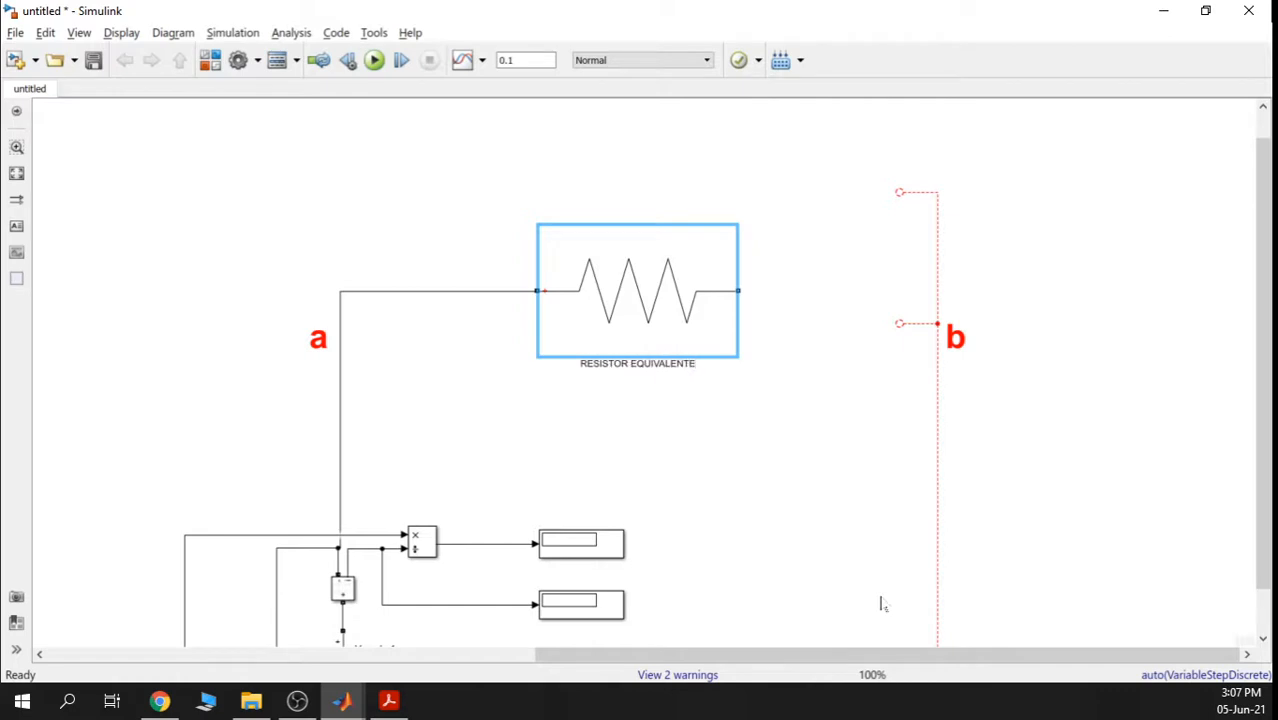
left_click(736, 451)
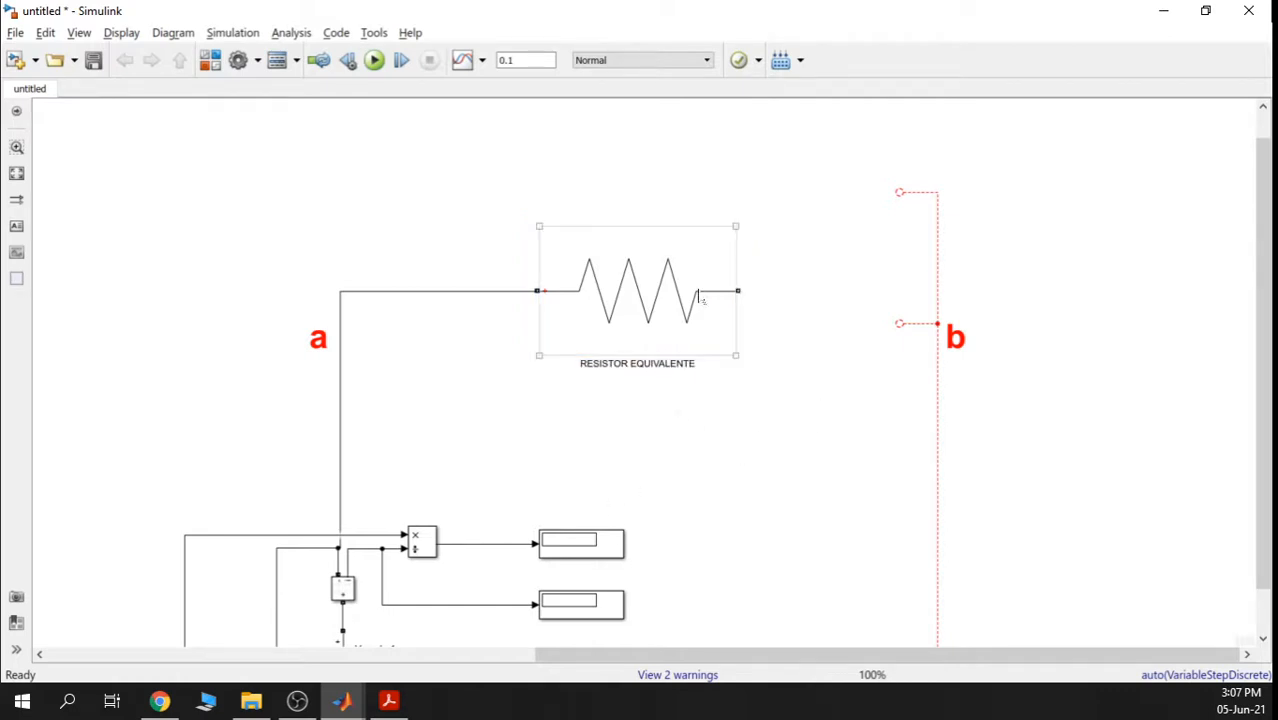
Move the equivalent resistor slightly down, remove the upper dangling wire at b, and connect the resistor's free end to the remaining wire at b
left_click(655, 311)
left_click_drag(655, 311, 655, 320)
left_click(928, 225)
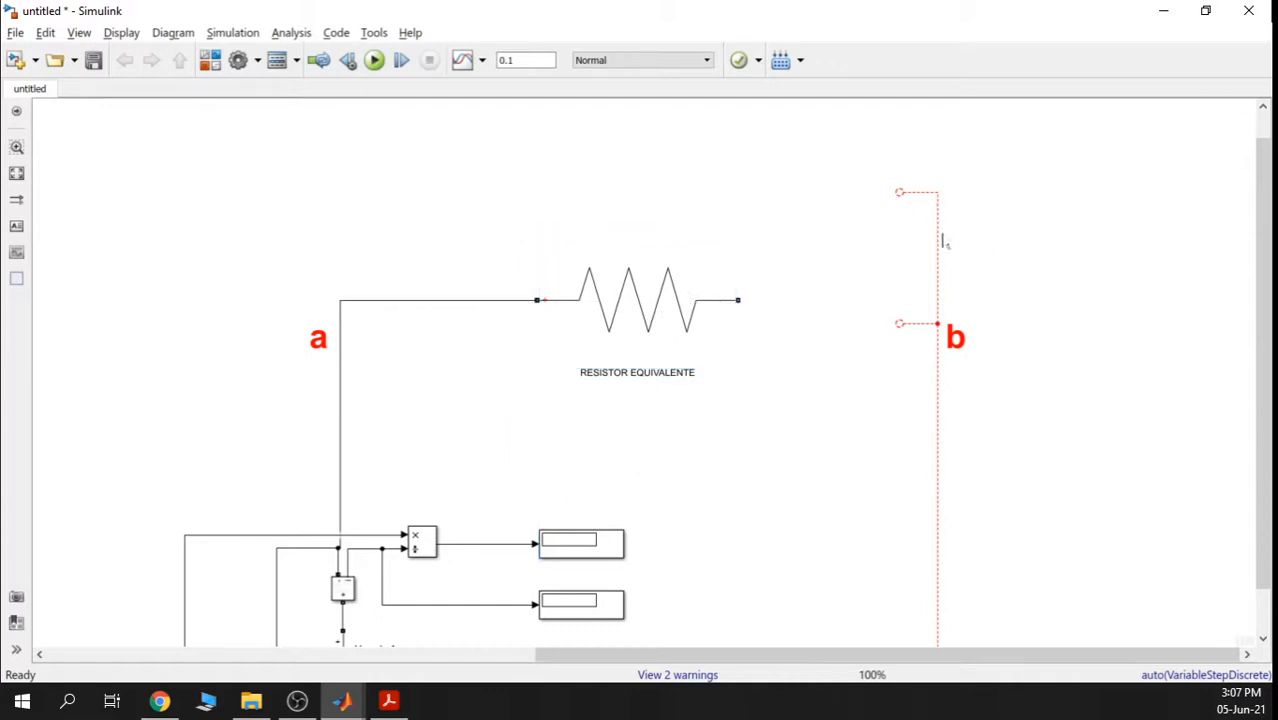
left_click(938, 242)
key("Delete")
left_click_drag(899, 320, 799, 302)
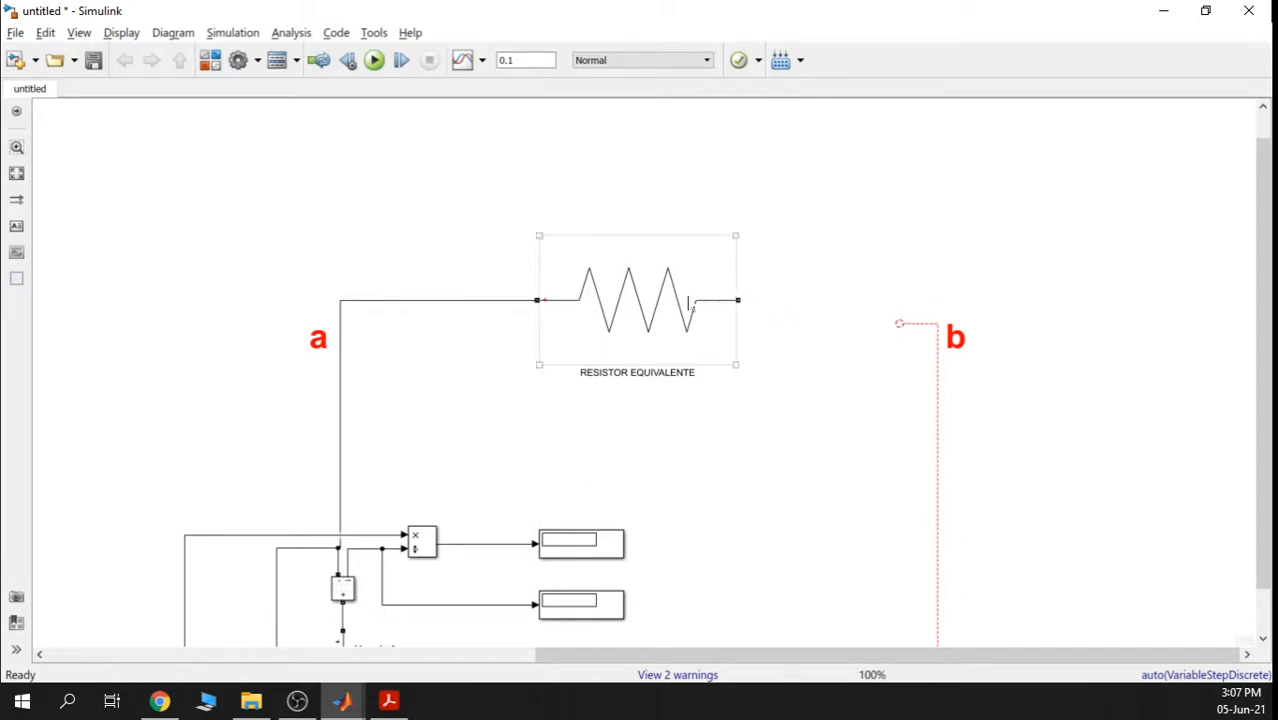
mouse_move(690, 307)
left_mouse_down()
mouse_move(690, 331)
mouse_move(898, 324)
left_mouse_up()
left_click(800, 332)
Examine the equivalent resistance and current values on the original circuit's two Display blocks
scroll(897, 395, "down", 3)
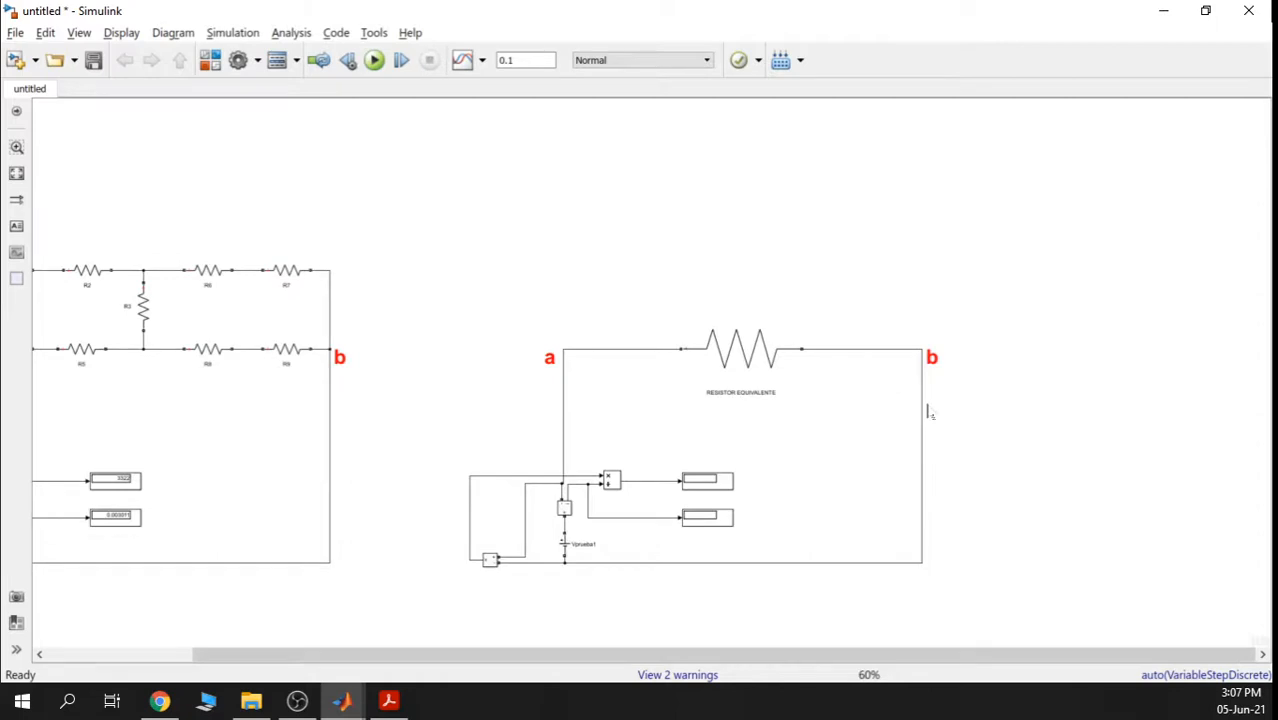
left_click_drag(656, 397, 726, 365)
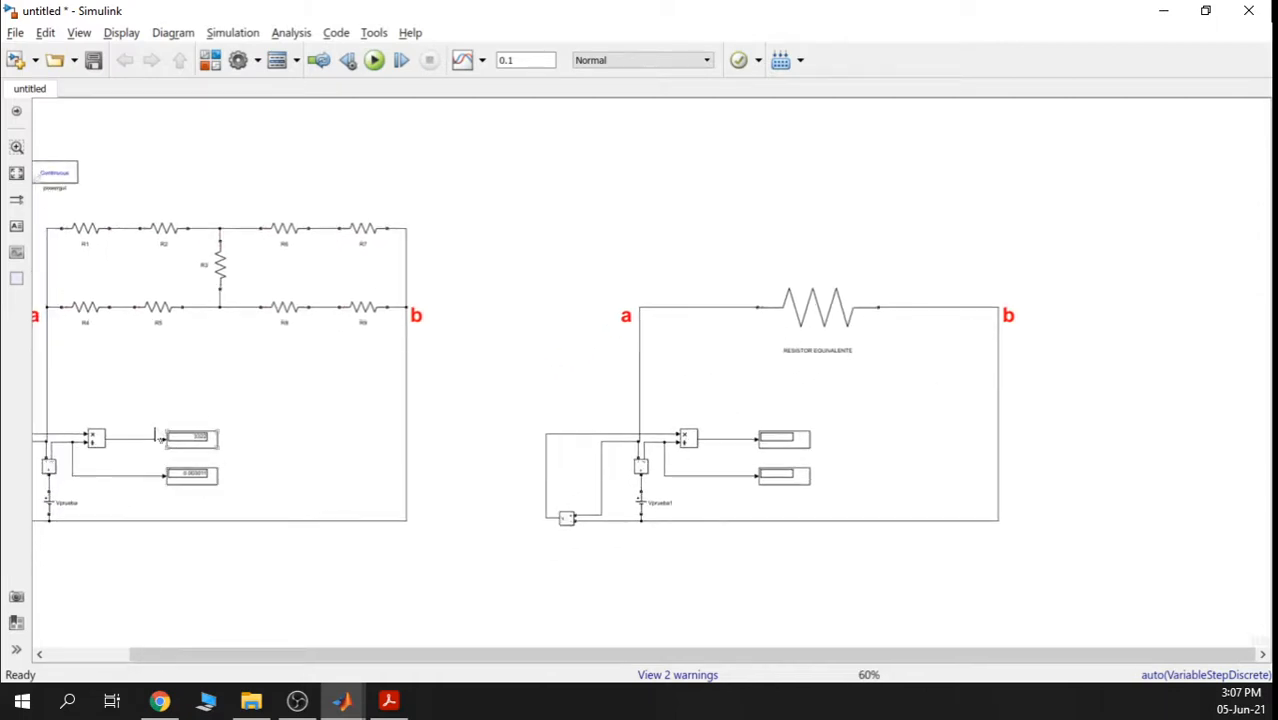
scroll(155, 437, "up", 3)
left_click_drag(303, 498, 557, 450)
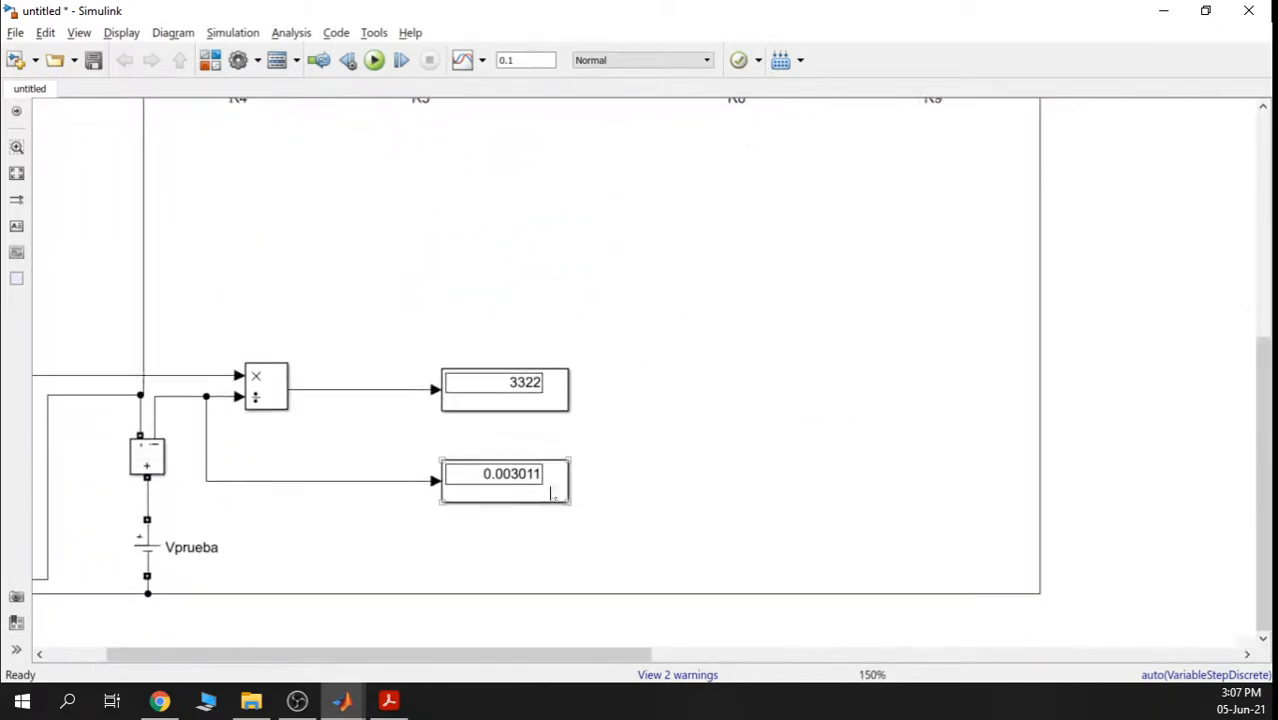
scroll(466, 397, "up", 1)
scroll(533, 382, "up", 1)
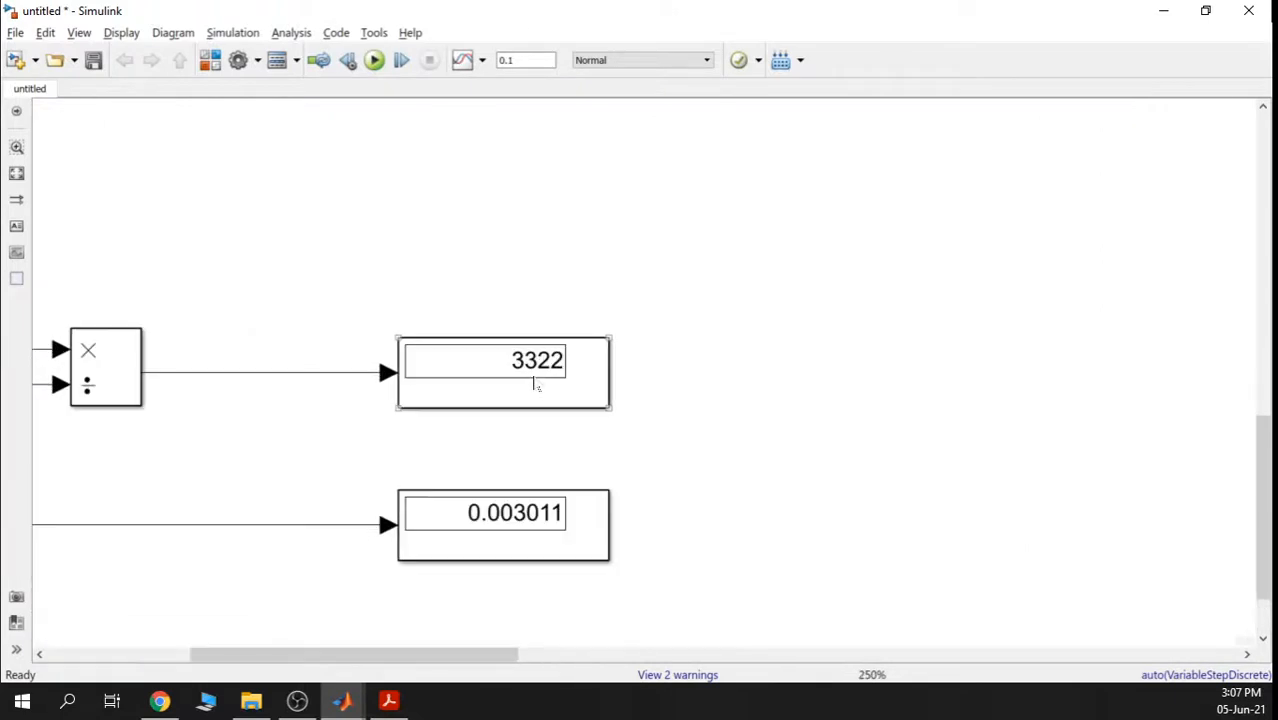
scroll(819, 437, "down", 1)
scroll(913, 447, "down", 1)
scroll(1090, 408, "down", 3)
scroll(719, 391, "right", 5)
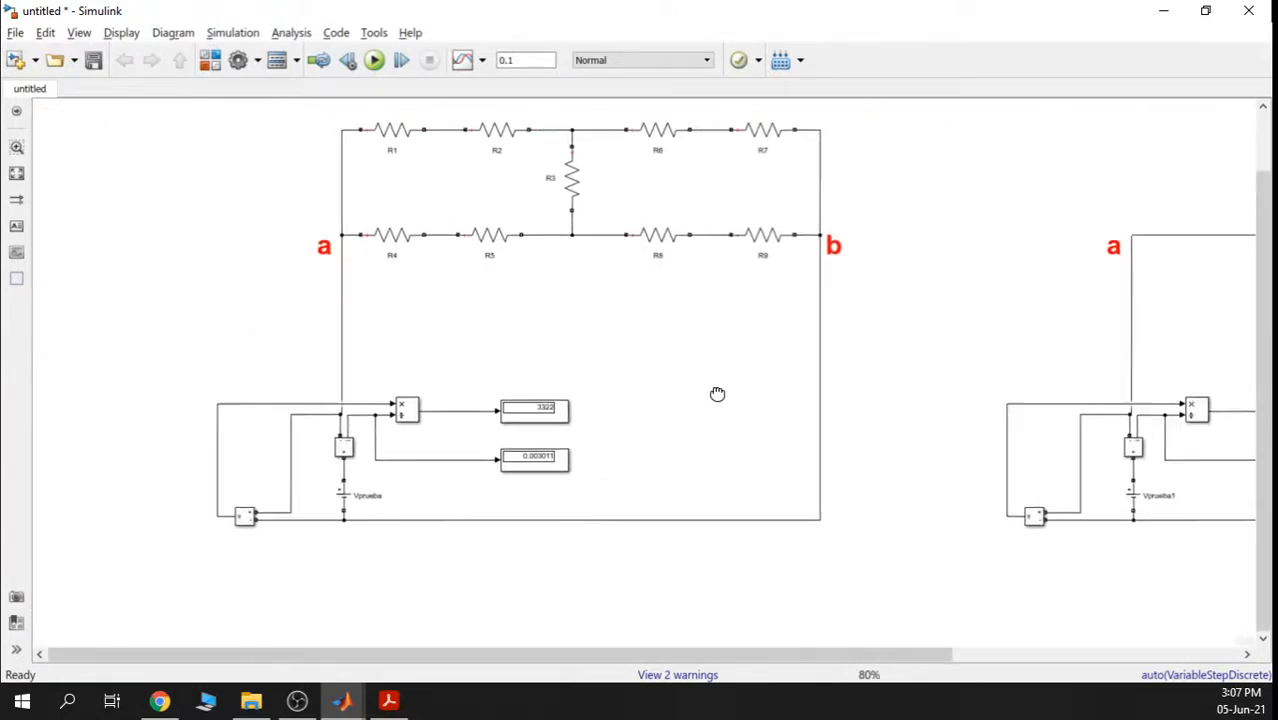
Set the resistance of the RESISTOR EQUIVALENTE block to 3322 ohms
left_click(889, 230)
double_click(889, 230)
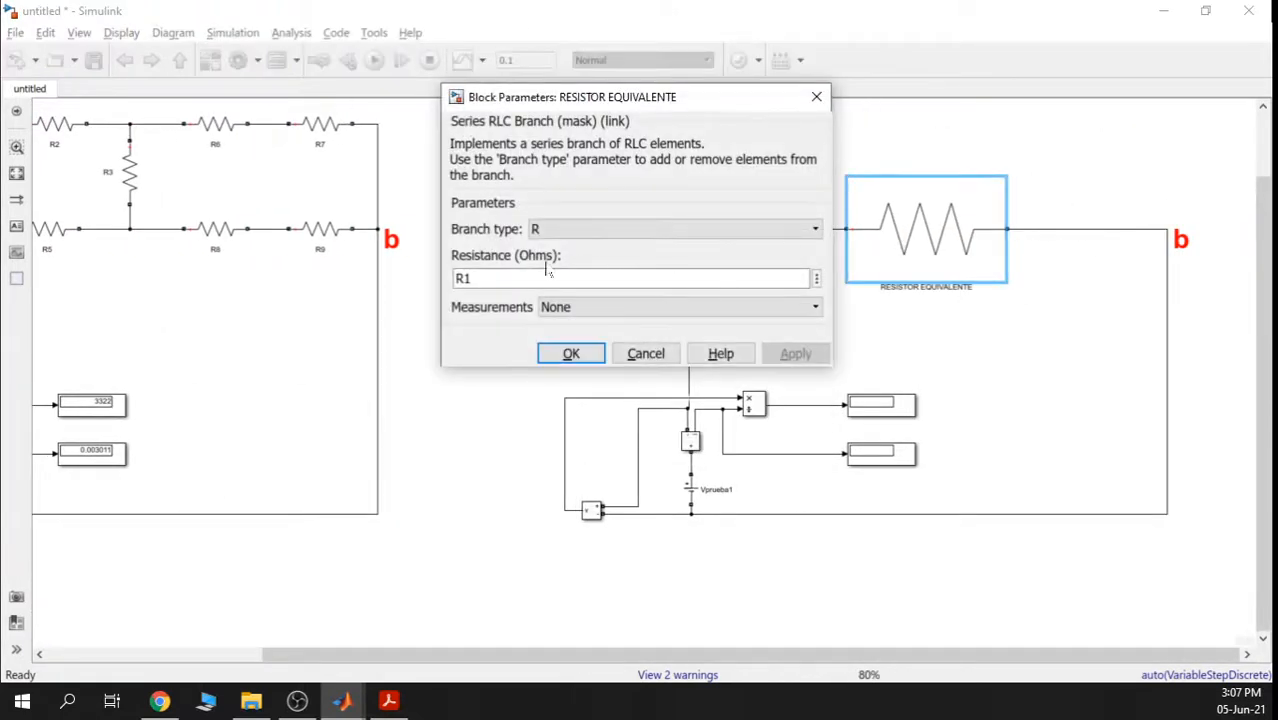
left_click(518, 278)
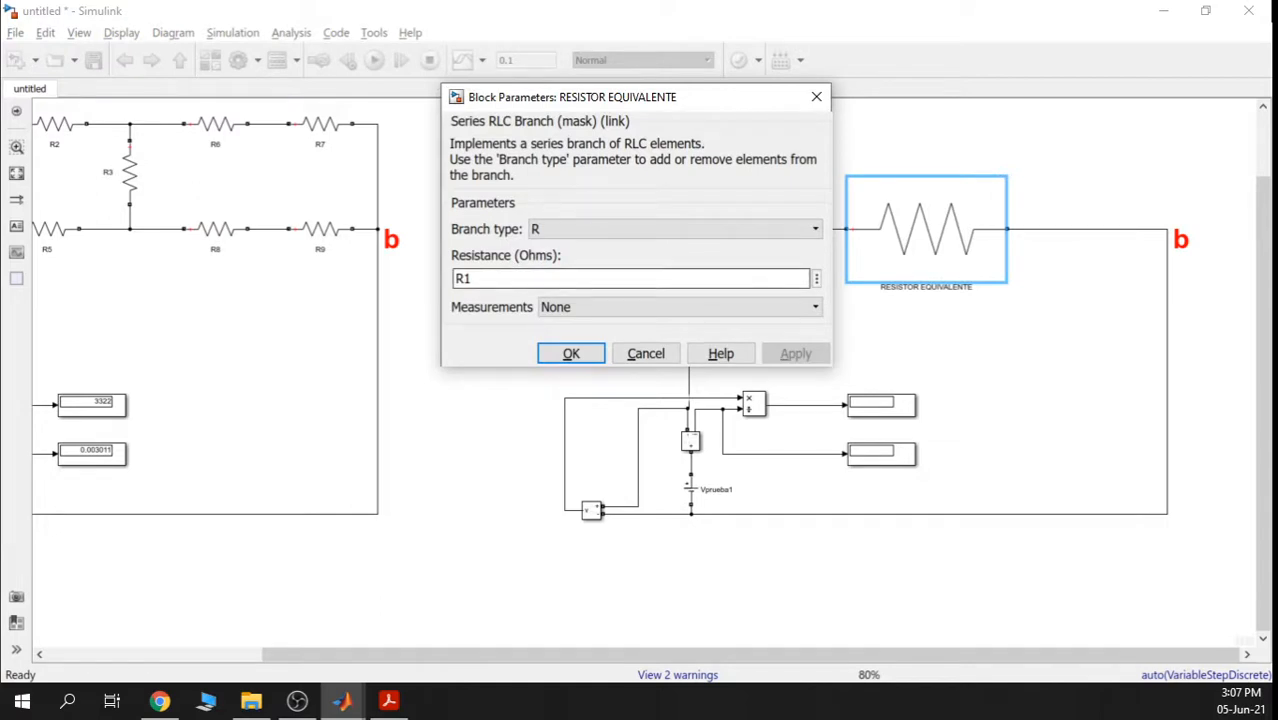
double_click(465, 279)
type("332")
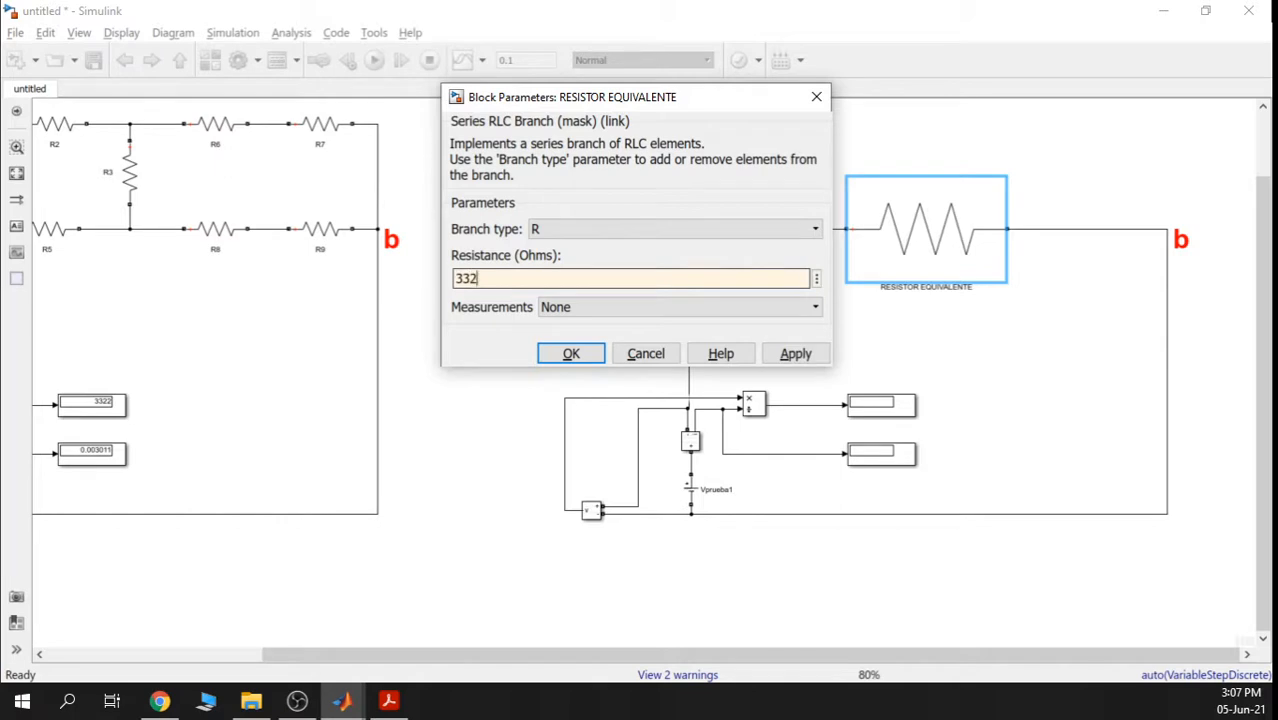
type("2")
left_click(795, 354)
left_click(650, 355)
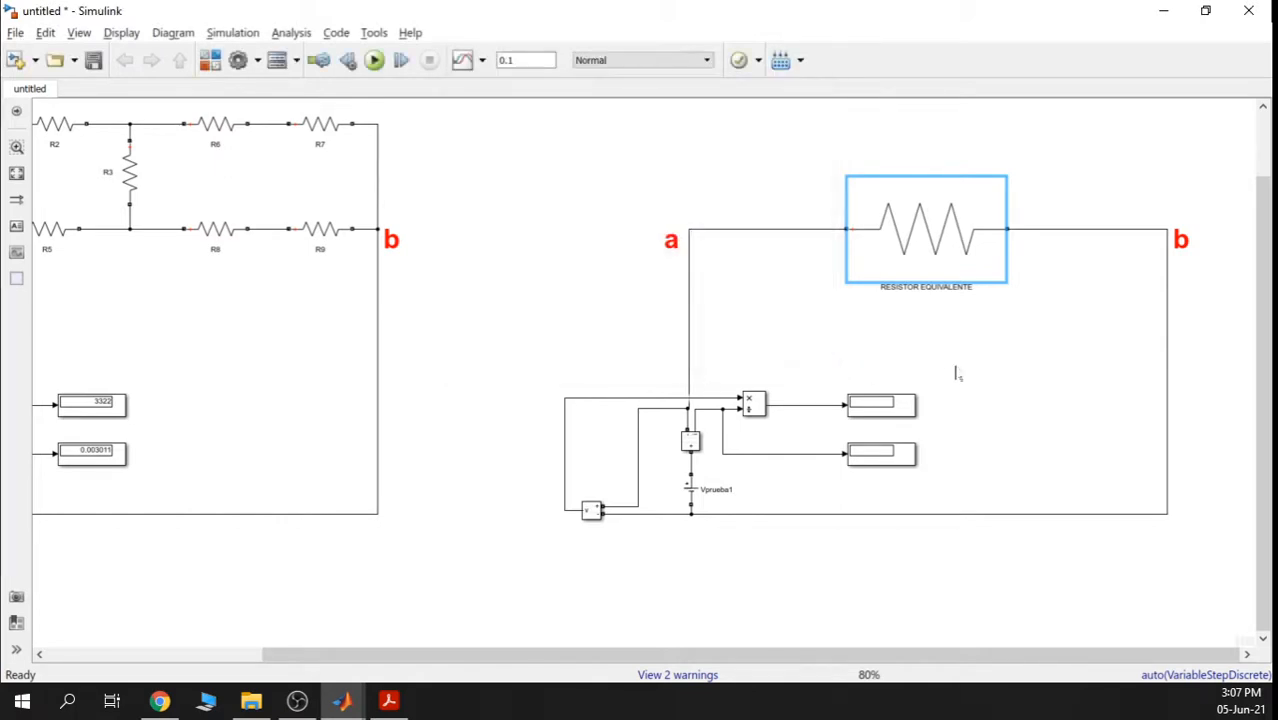
left_click(1047, 387)
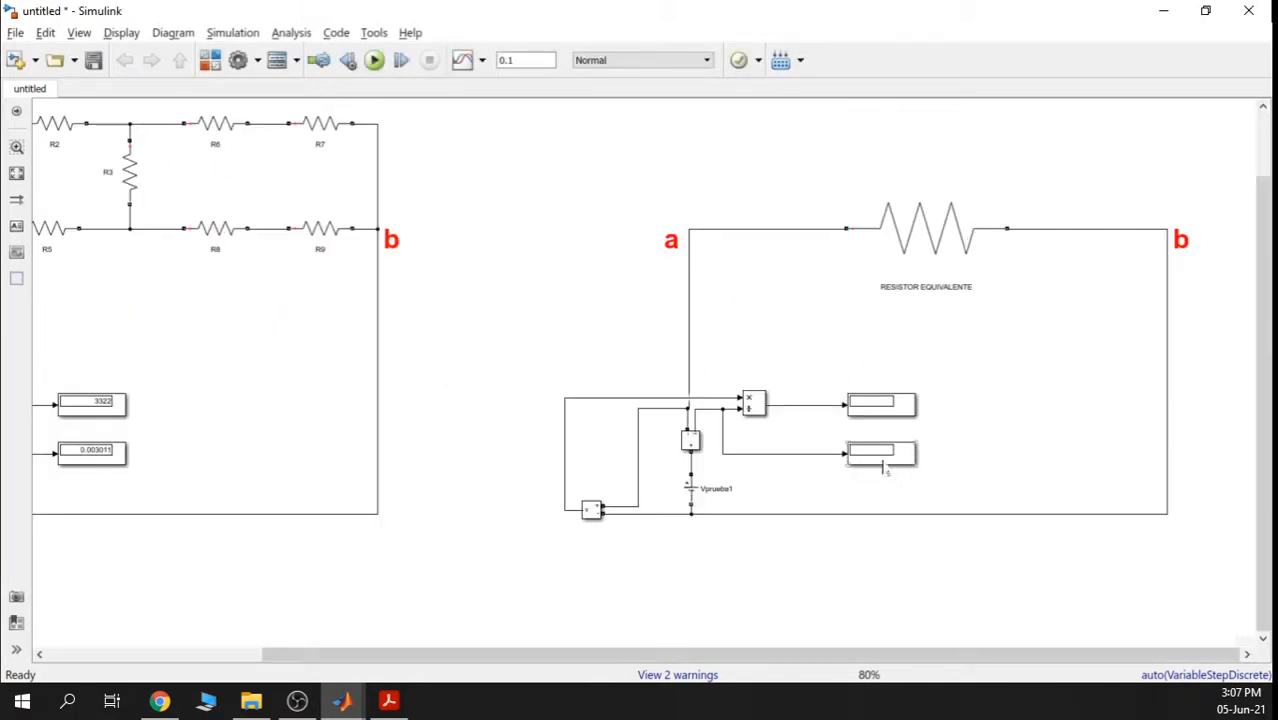
Run the simulation and read the resistance and current on the equivalent circuit's Display blocks
scroll(882, 466, "up", 5)
left_click(886, 438)
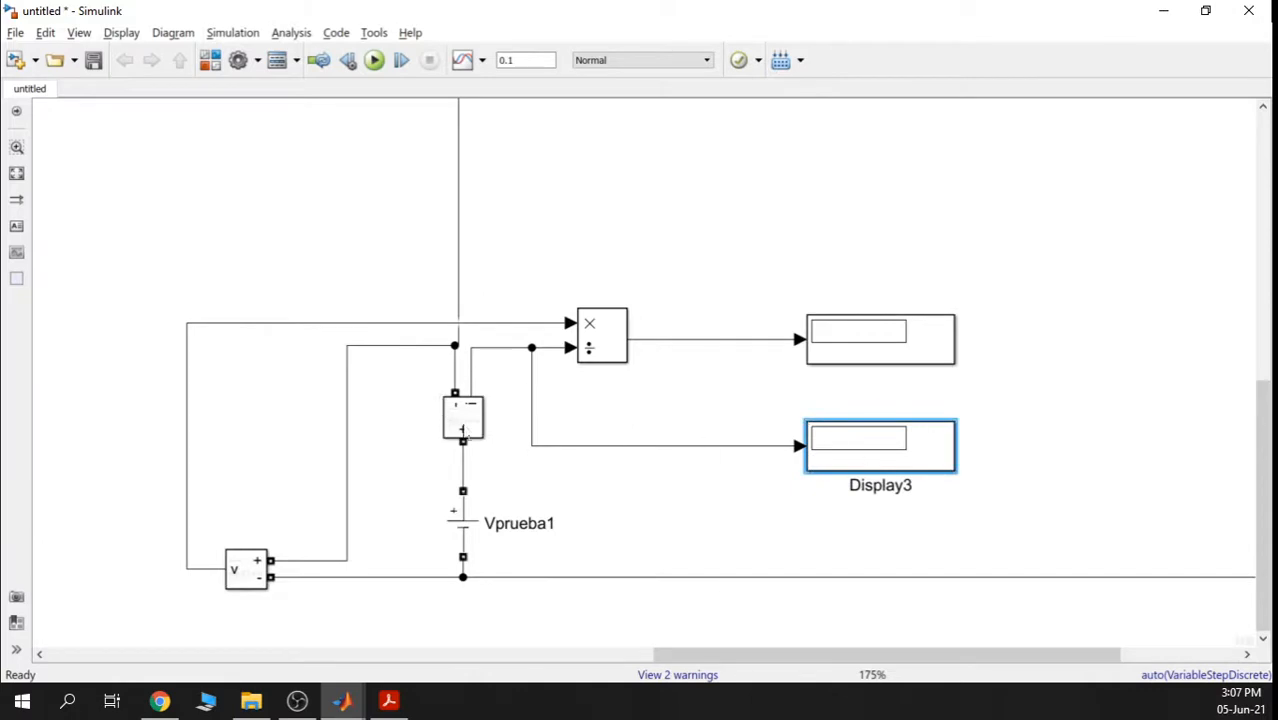
scroll(952, 466, "down", 5)
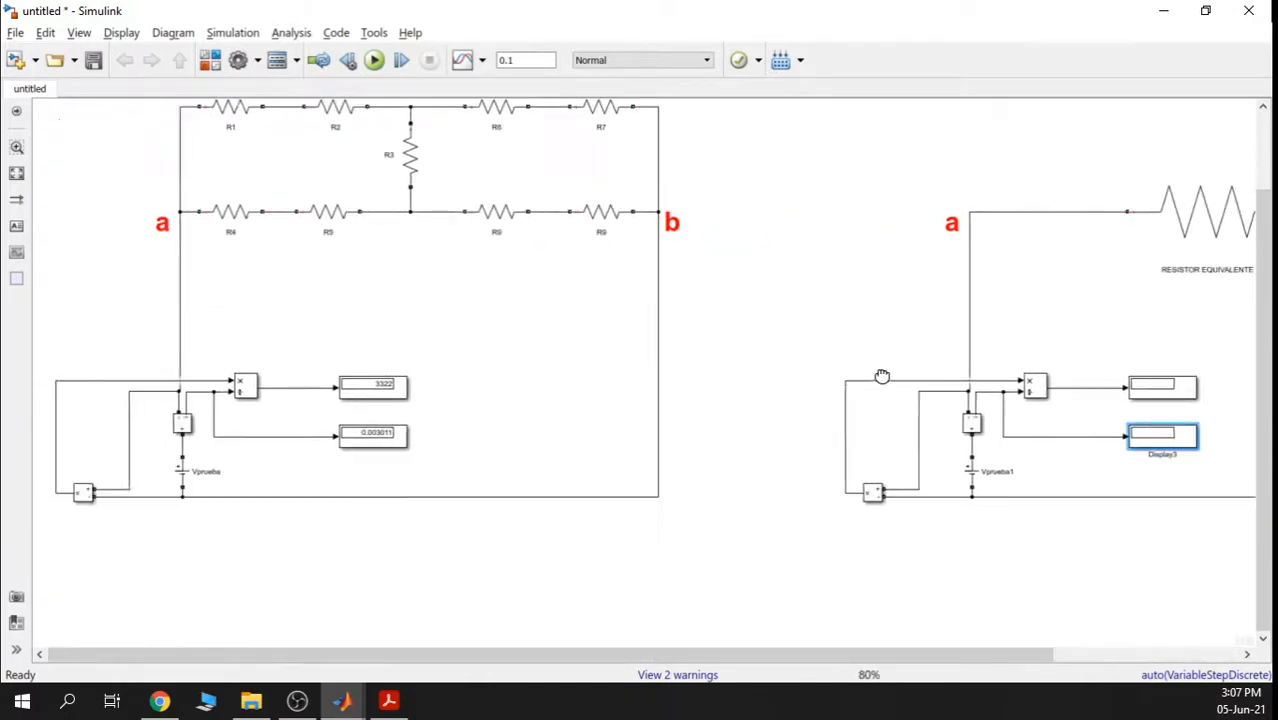
left_click_drag(882, 376, 931, 214)
scroll(425, 278, "up", 2)
scroll(428, 280, "down", 4)
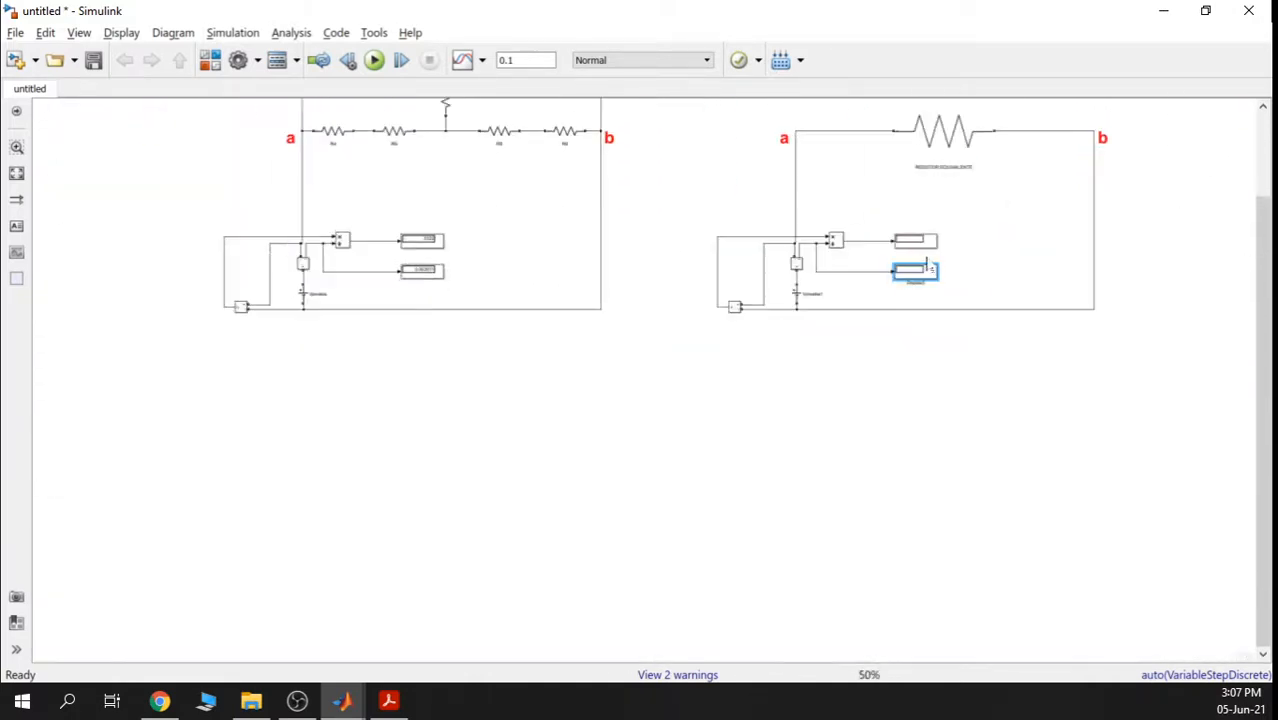
scroll(926, 268, "up", 3)
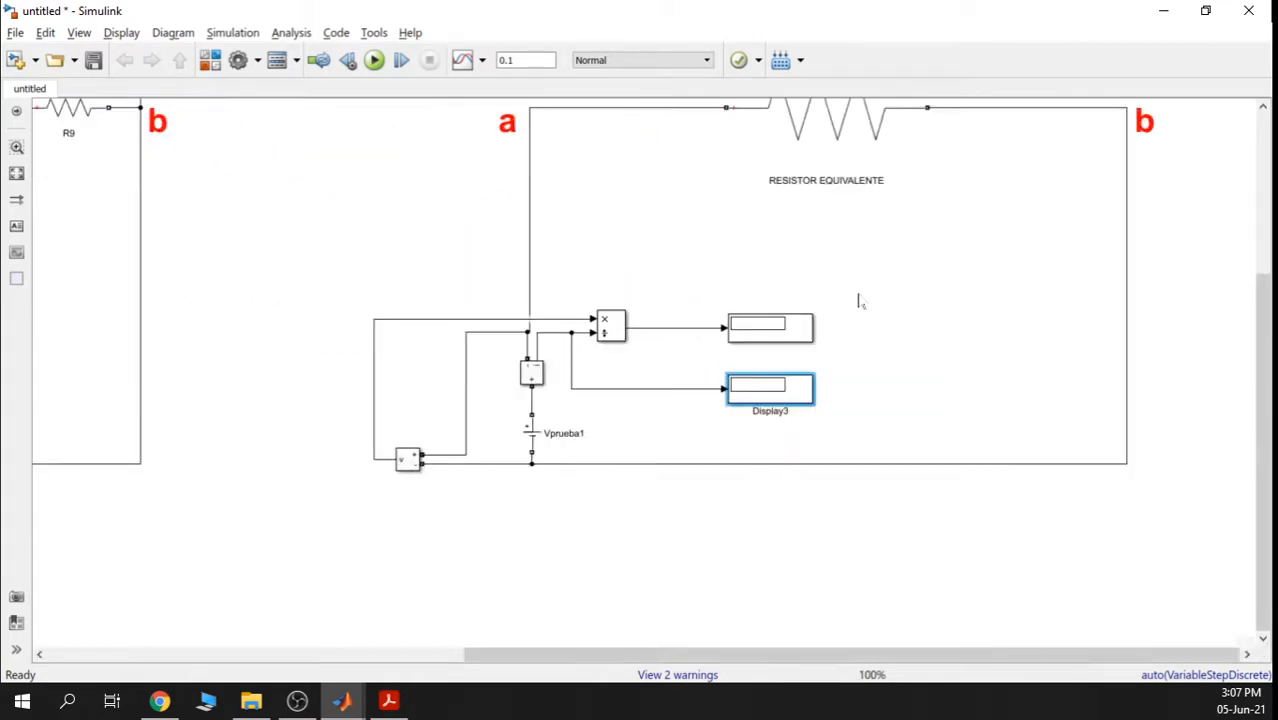
left_click(374, 60)
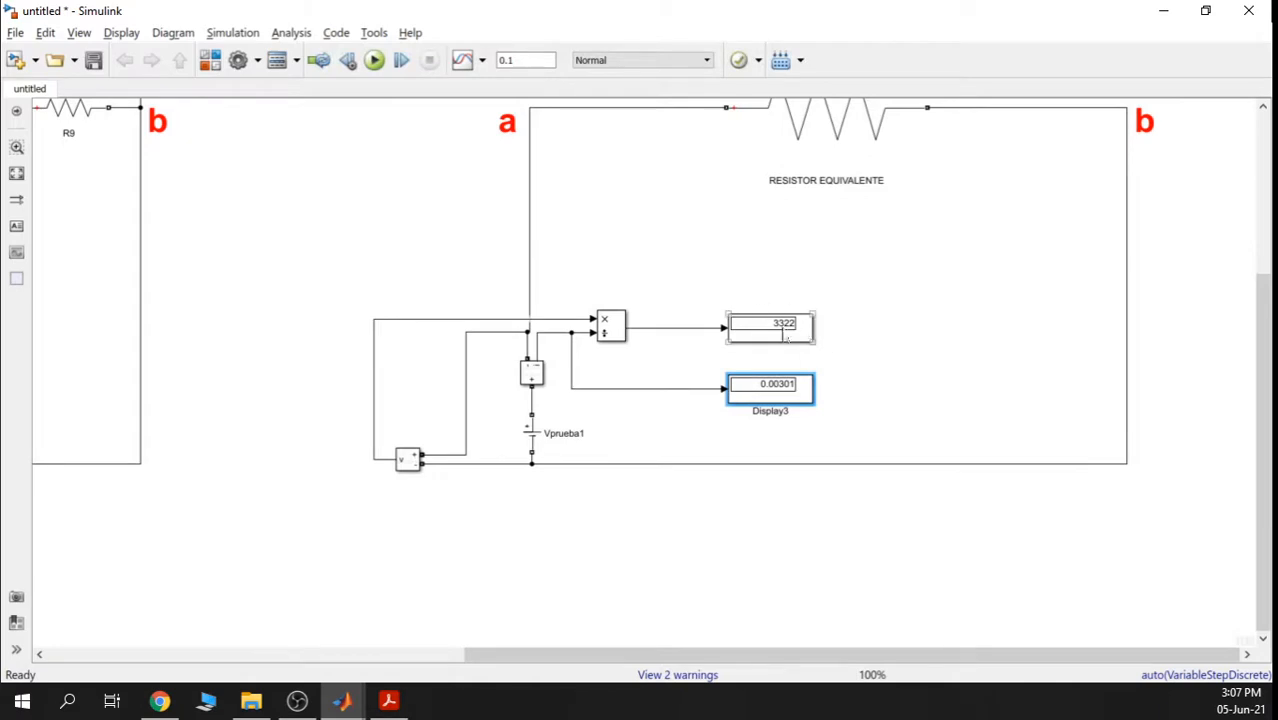
scroll(779, 352, "up", 3)
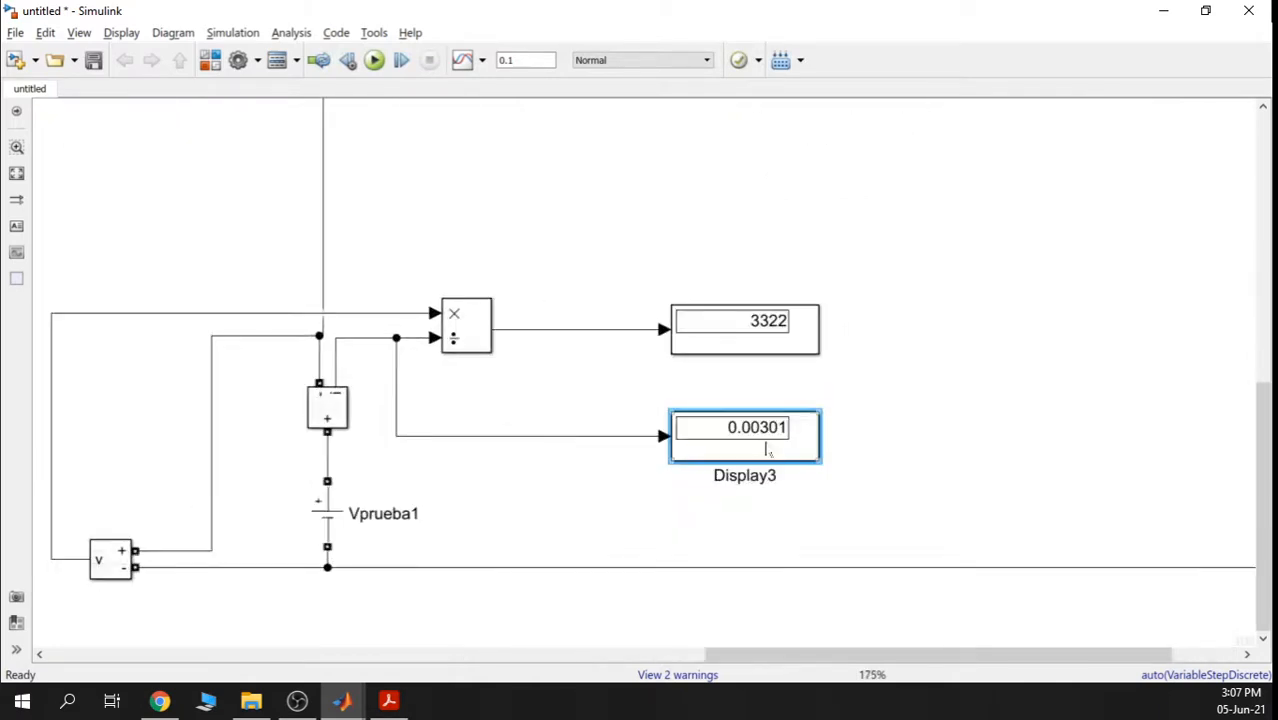
Change the number format of the original circuit's current display, Display1, to long
scroll(765, 445, "down", 5)
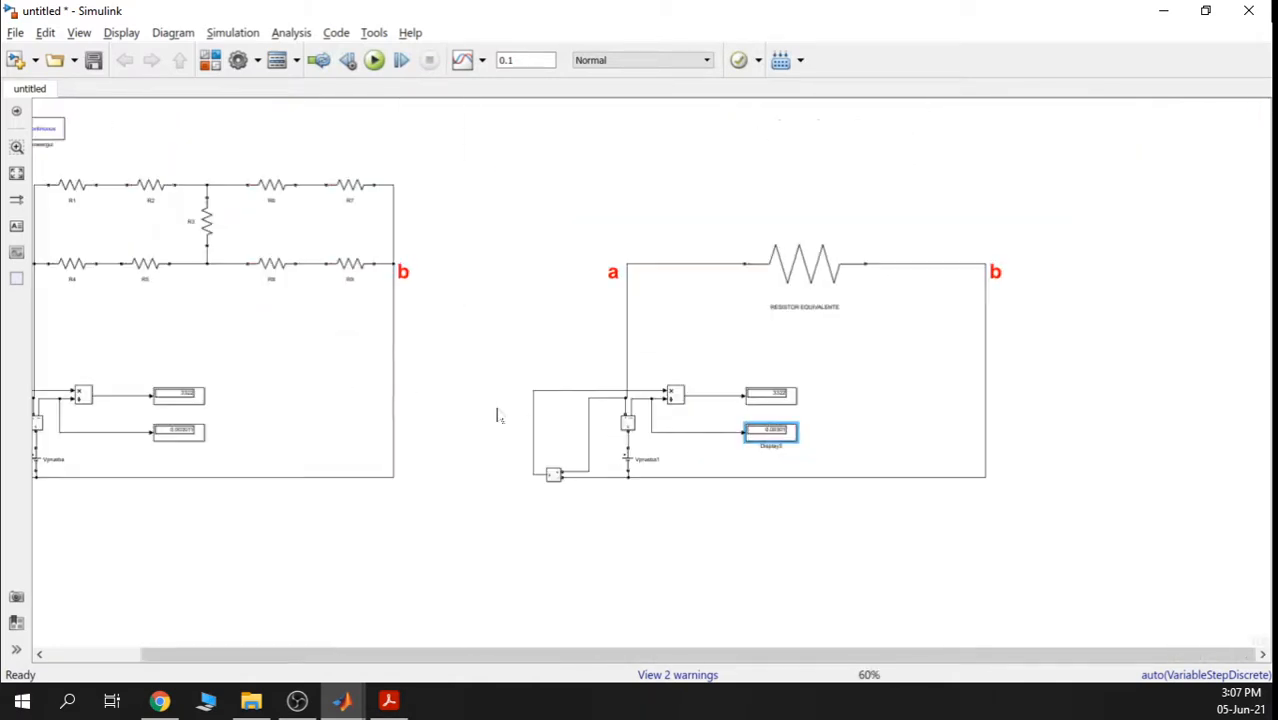
scroll(770, 425, "left", 8)
scroll(778, 412, "up", 5)
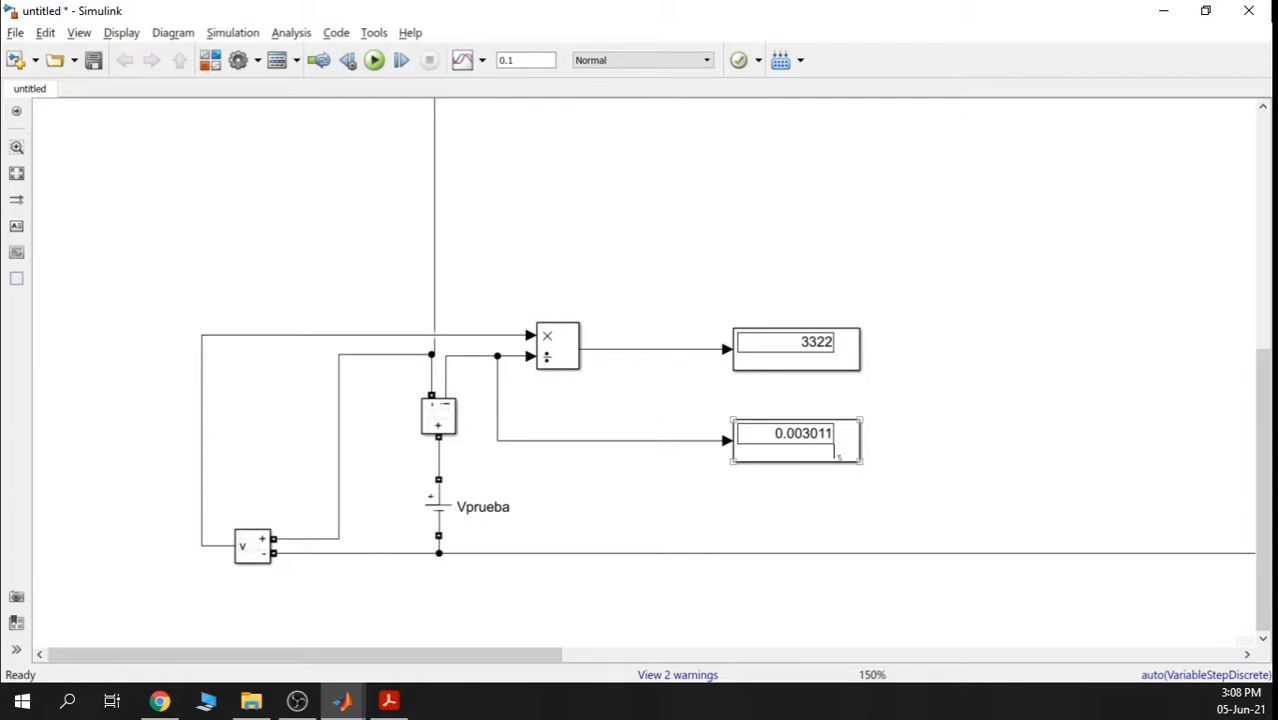
left_click(806, 446)
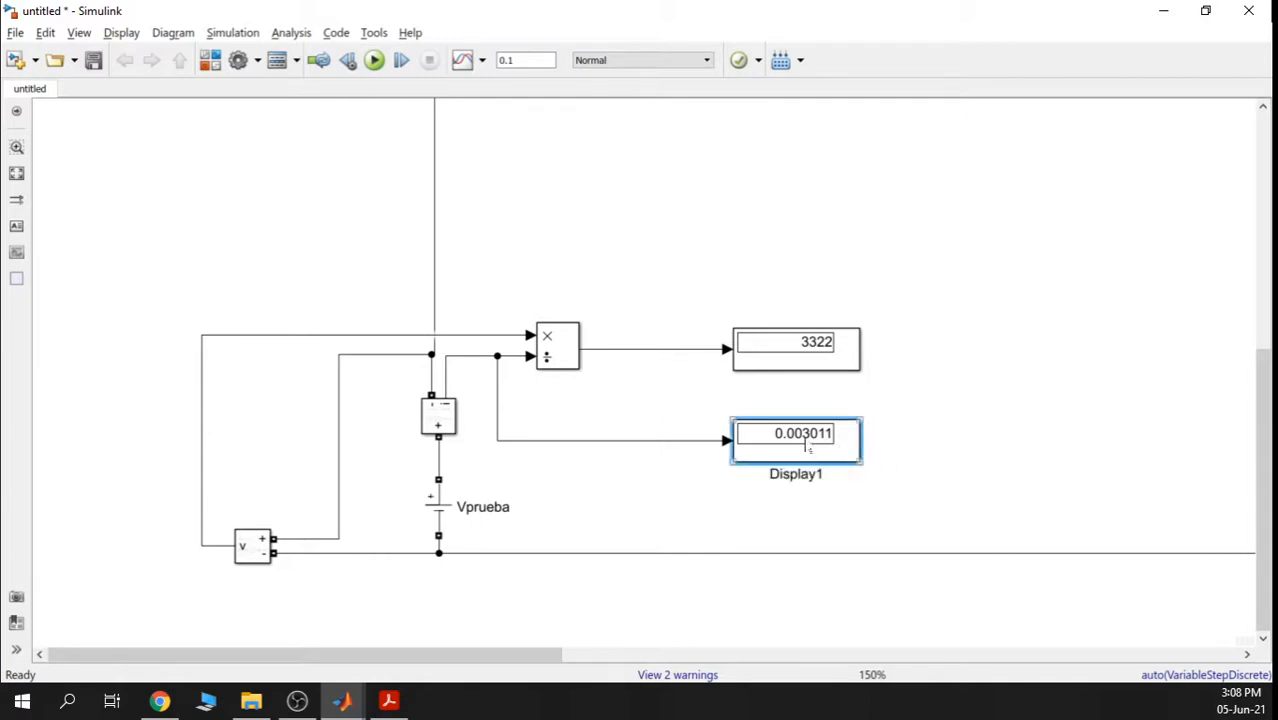
right_click(806, 450)
left_click(765, 404)
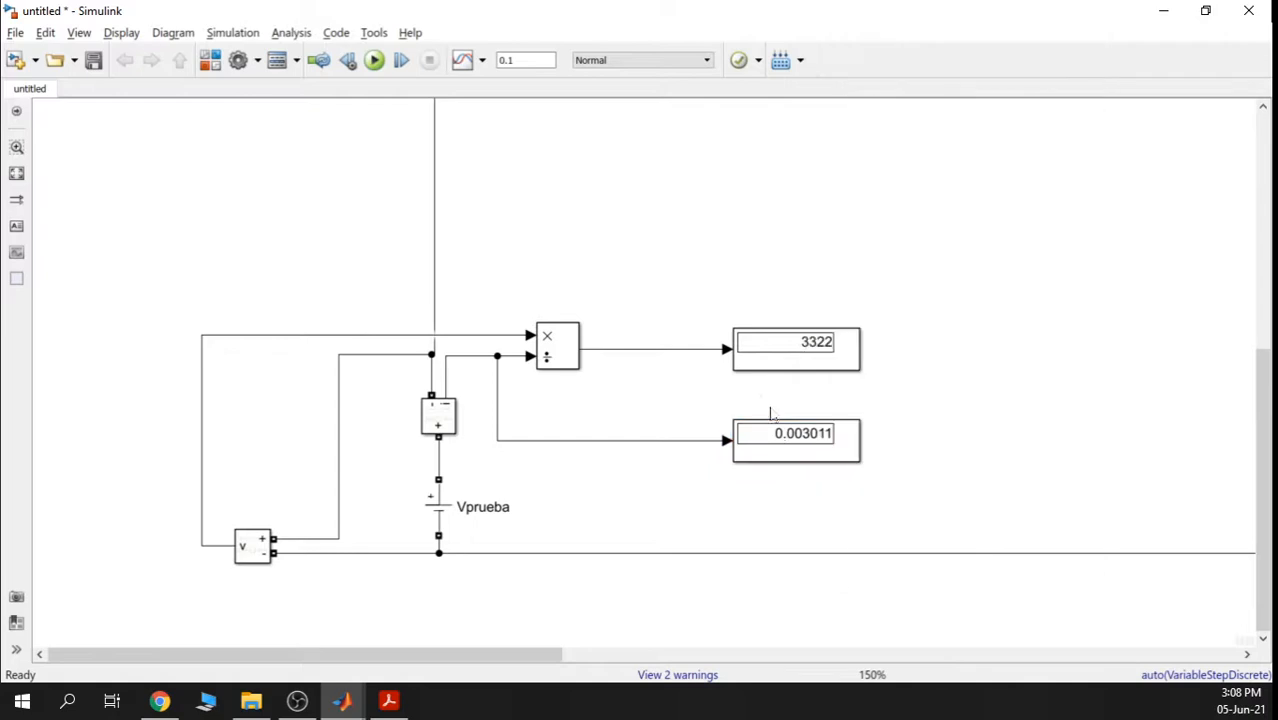
left_click(792, 445)
double_click(792, 446)
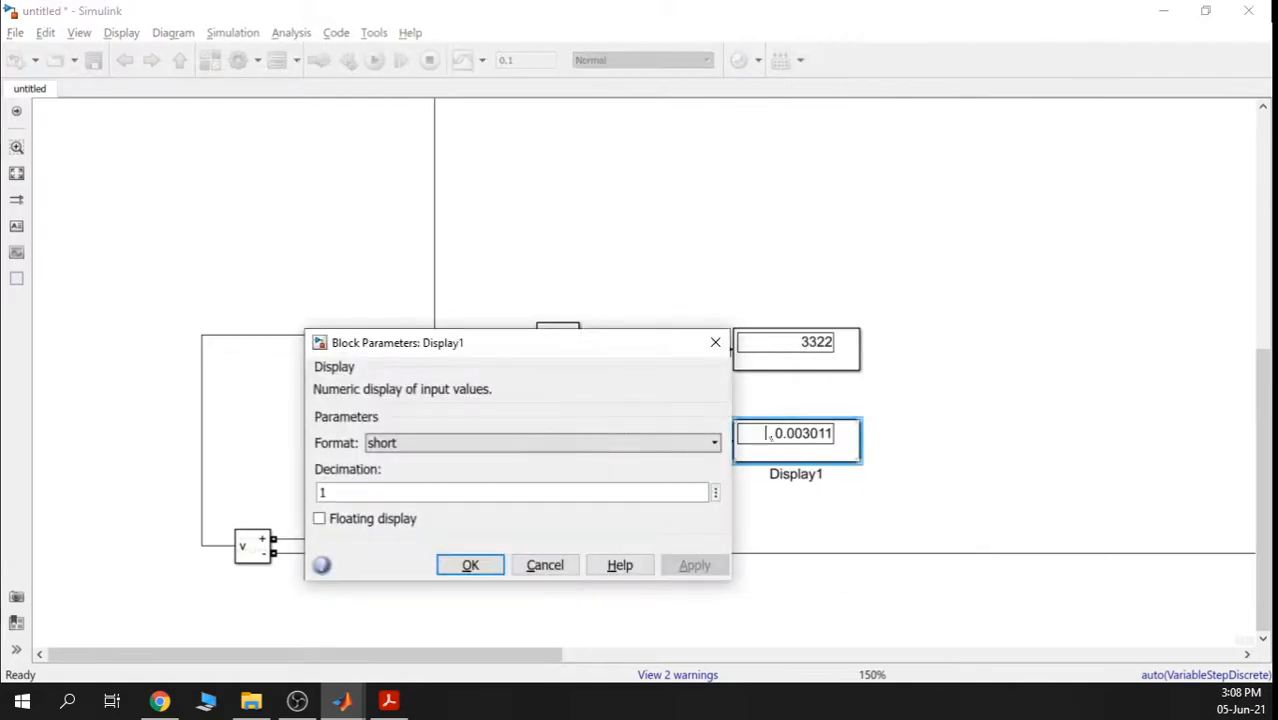
left_click(585, 443)
left_click(562, 480)
left_click(677, 572)
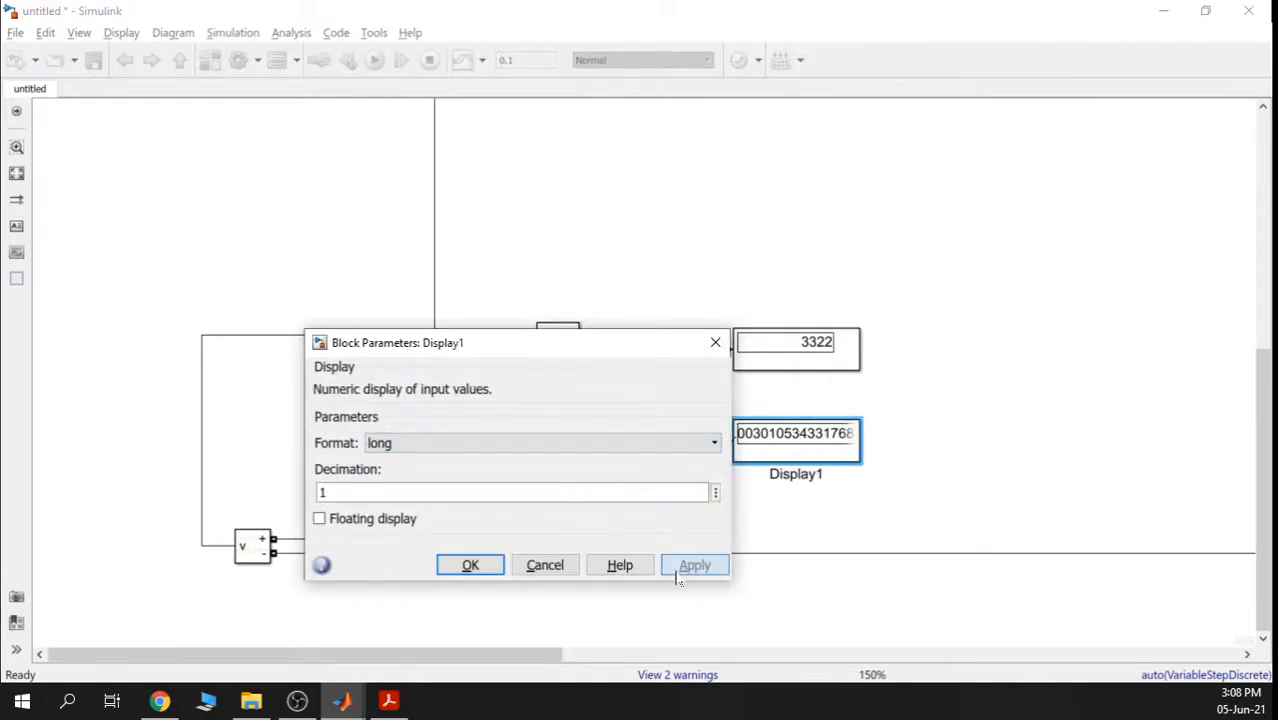
left_click(496, 563)
Change the number format of the equivalent circuit's current display, Display3, to long
scroll(1007, 442, "down", 1)
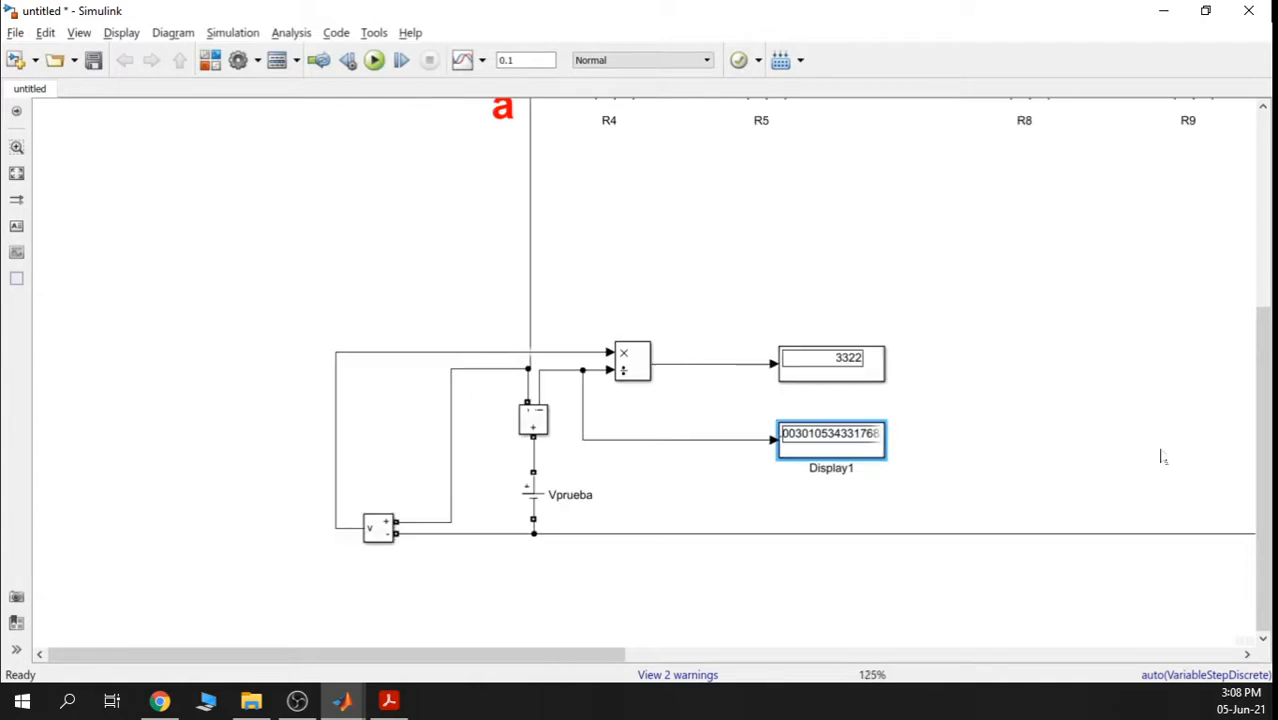
scroll(1162, 457, "right", 10)
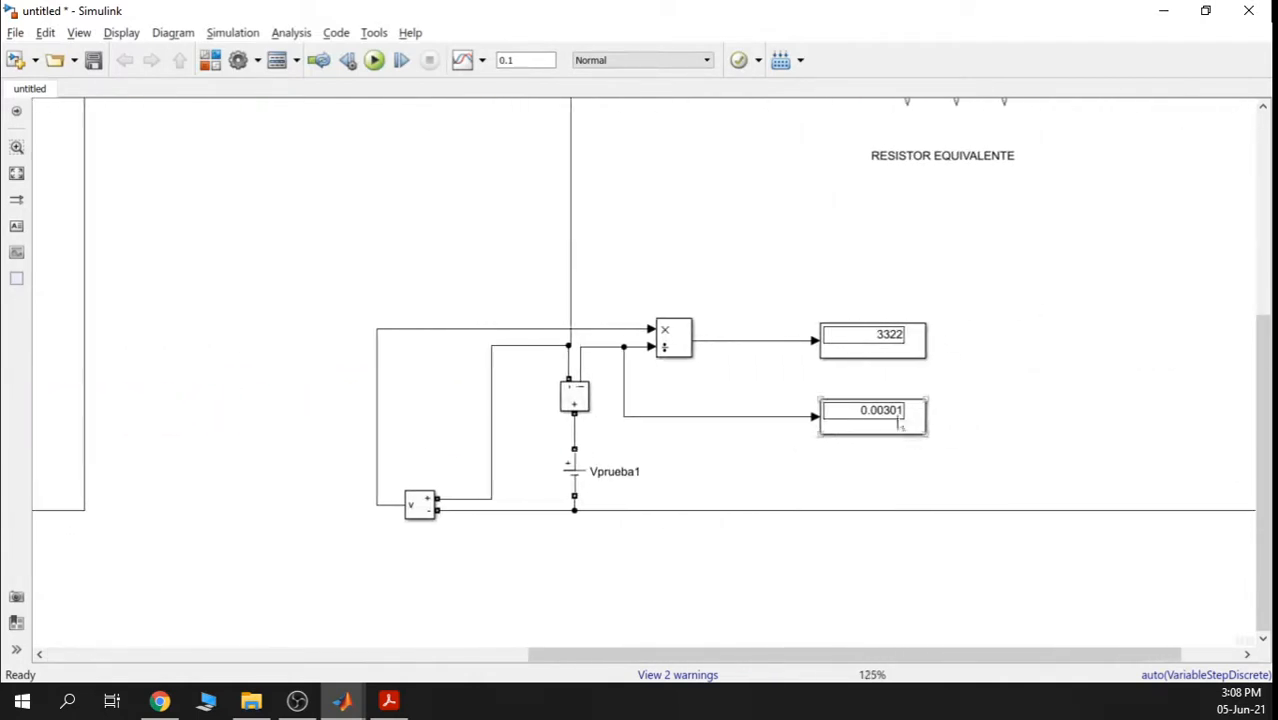
left_click(878, 416)
right_click(878, 416)
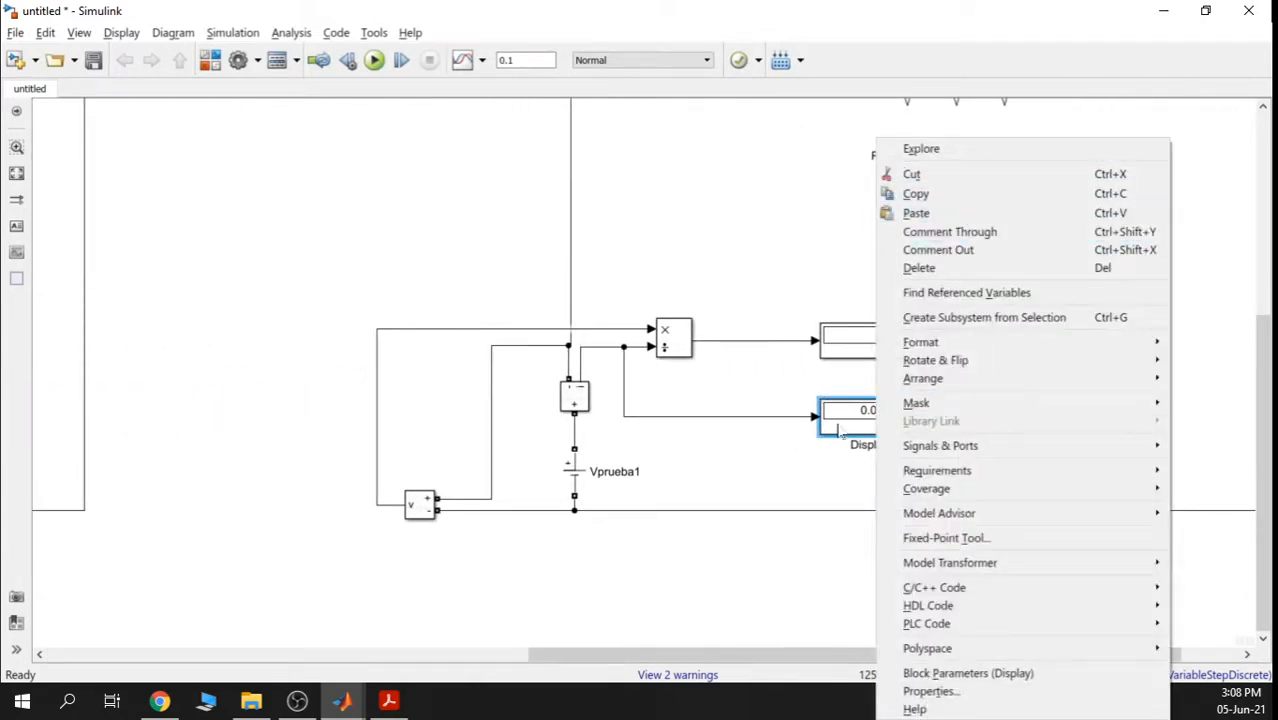
left_click(968, 673)
left_click(722, 420)
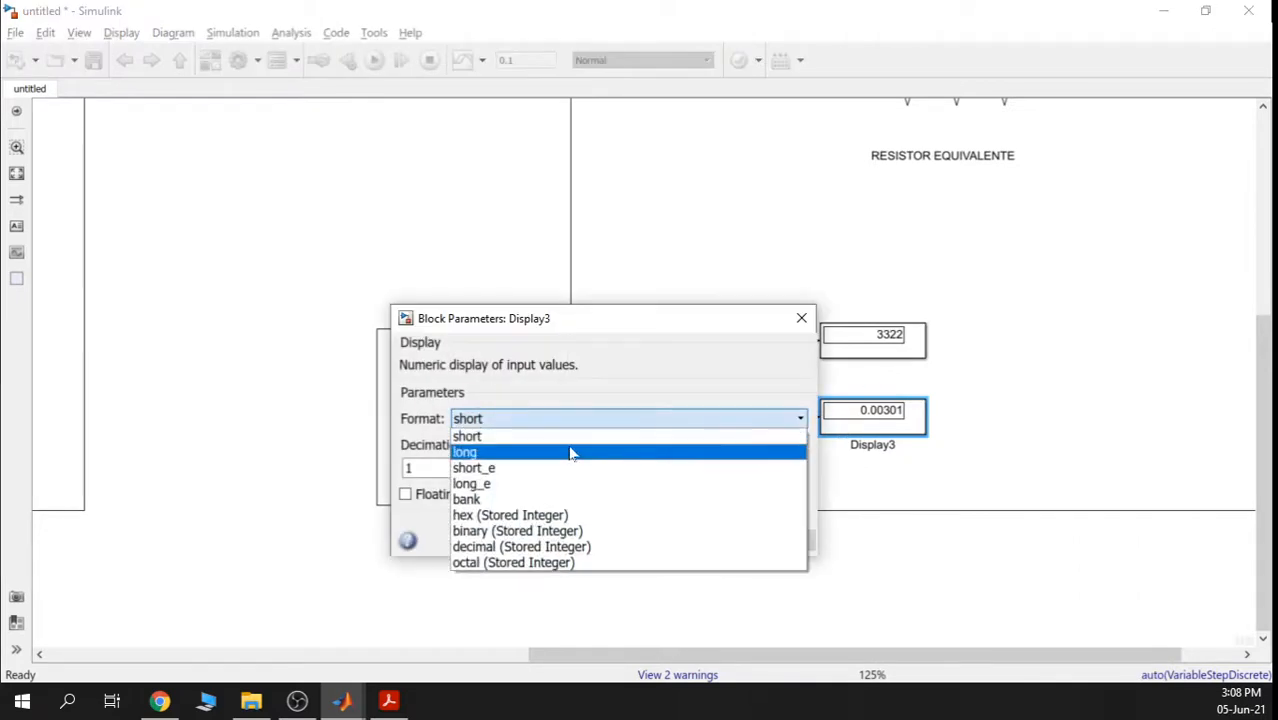
left_click(571, 453)
left_click(776, 537)
left_click(556, 537)
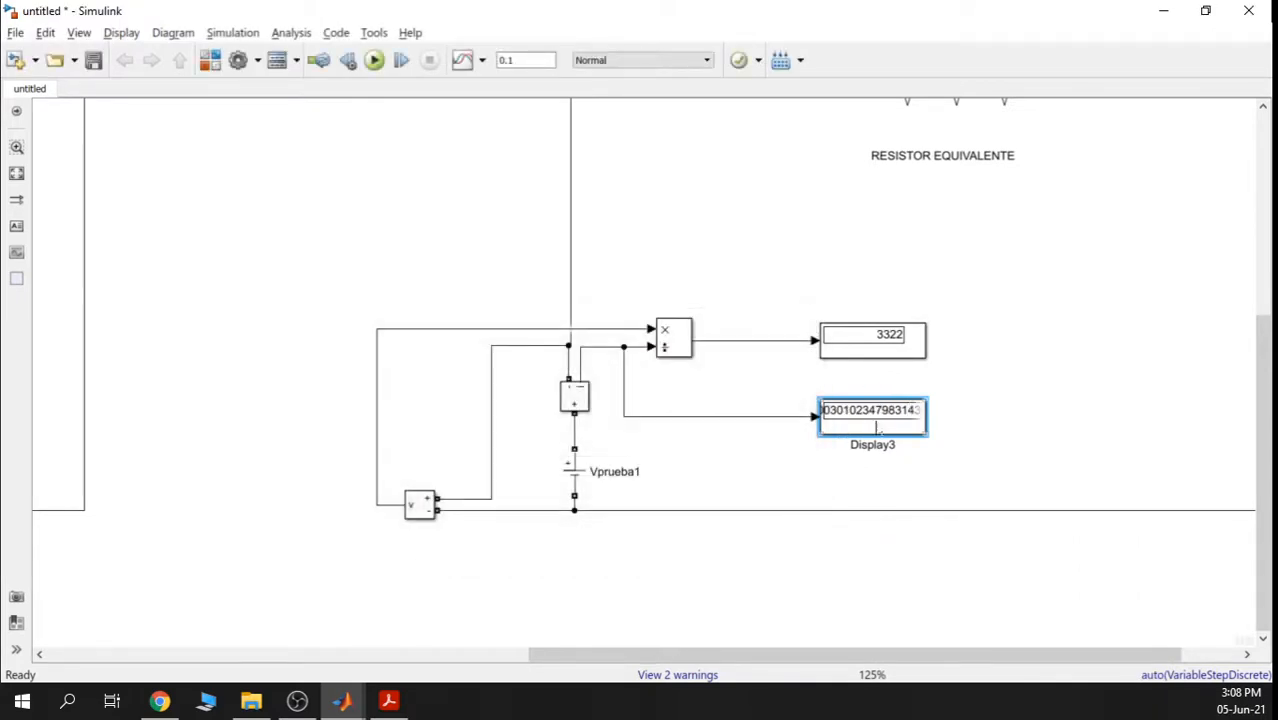
scroll(945, 417, "down", 5)
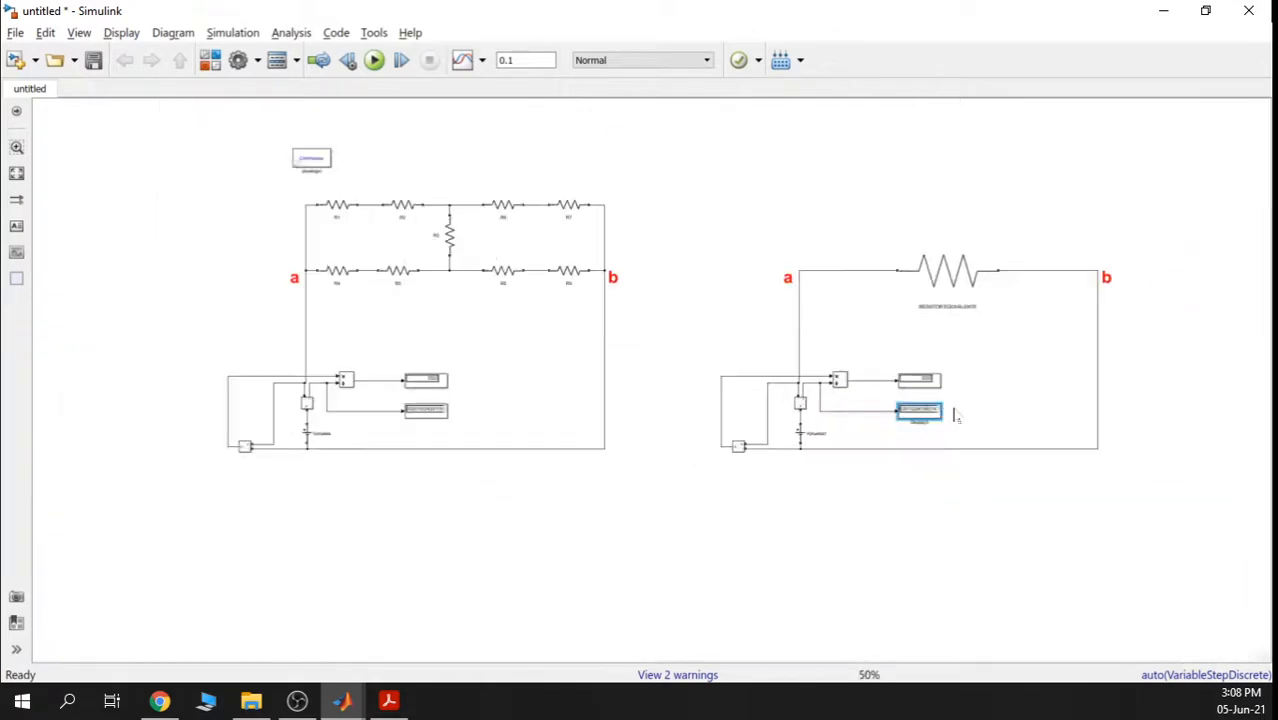
Place the current displays Display1 and Display3 side by side below the two circuits and compare their readings
left_click_drag(474, 362, 685, 466)
left_click_drag(976, 360, 758, 466)
scroll(708, 471, "up", 6)
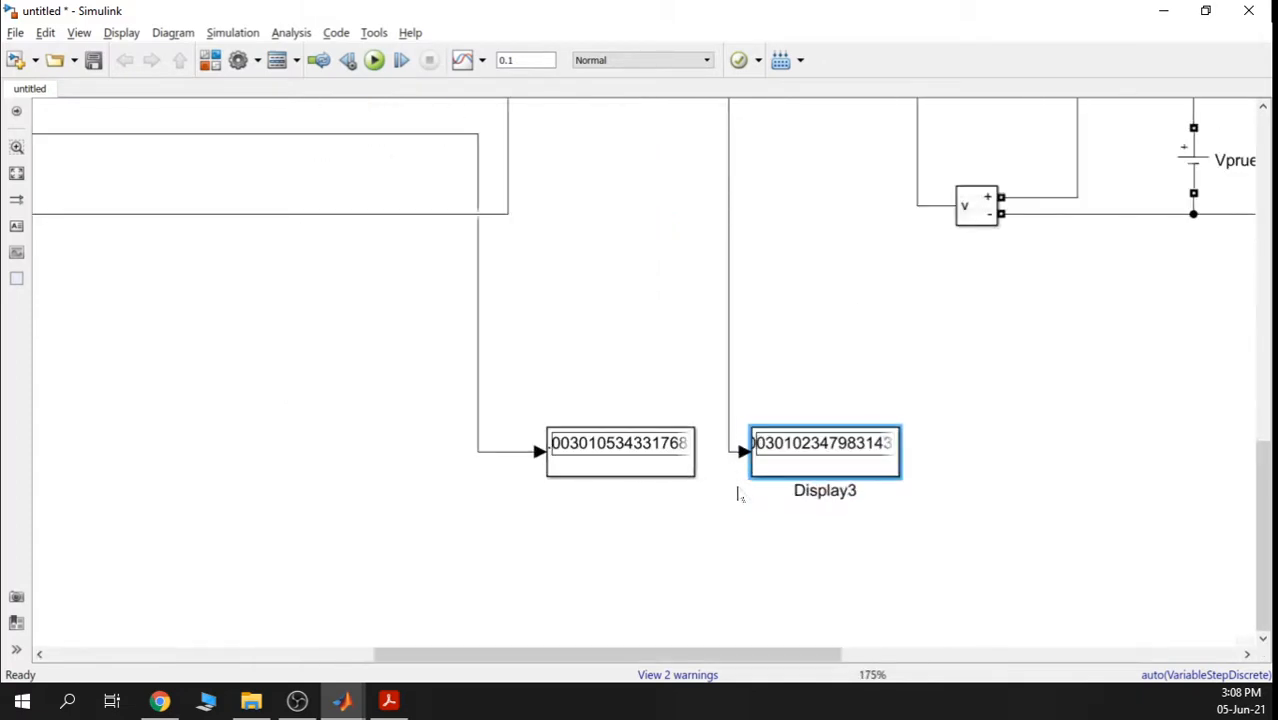
scroll(714, 497, "up", 3)
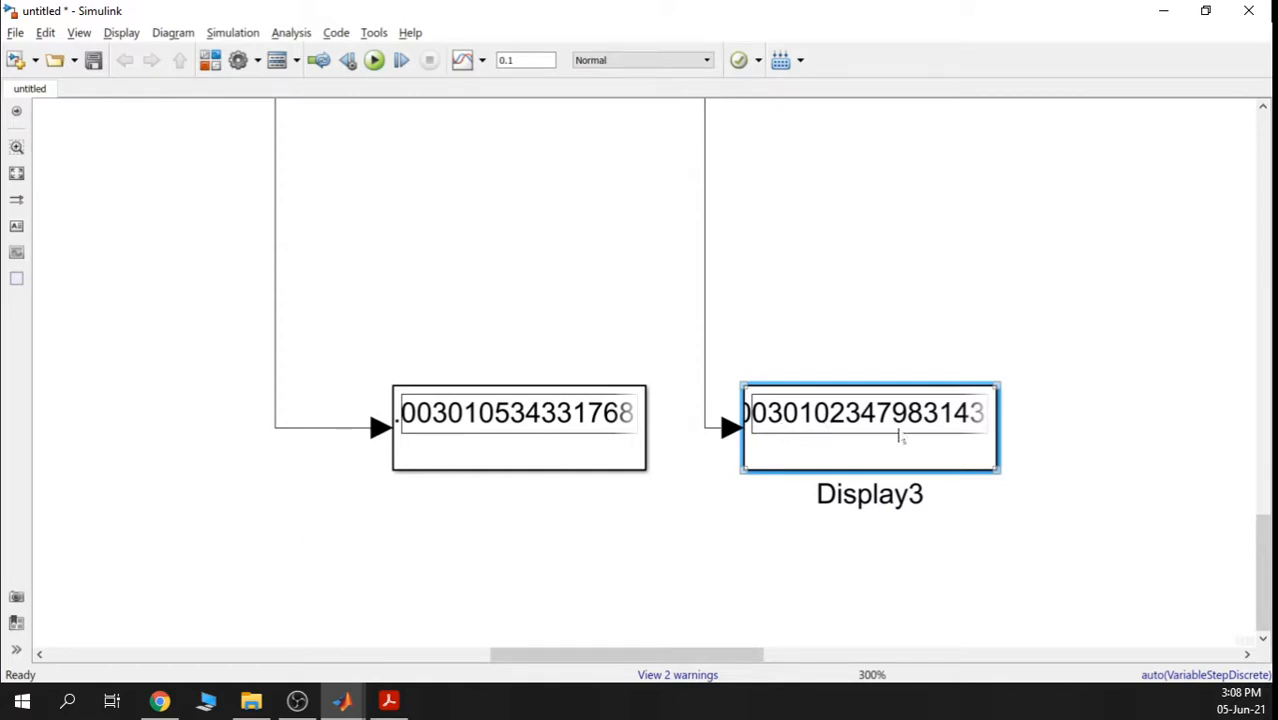
Change the number format of the original circuit's resistance display, Display, to long
scroll(899, 436, "down", 6)
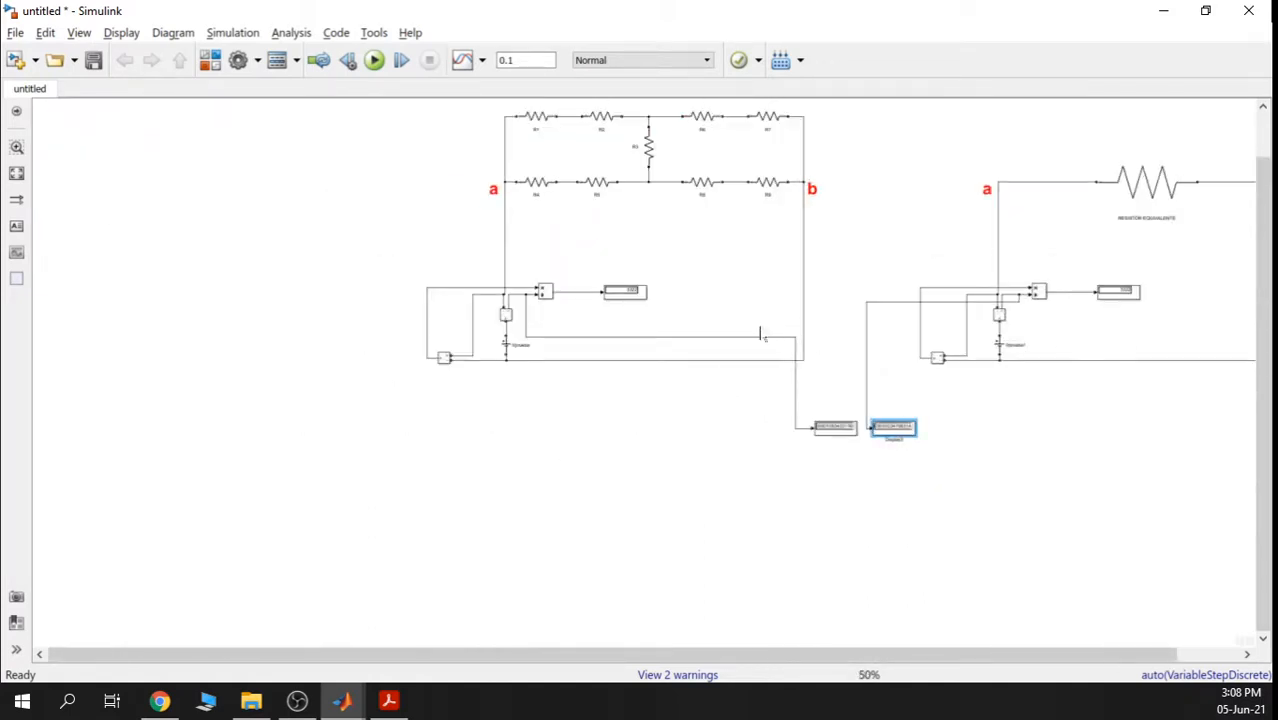
scroll(649, 256, "up", 3)
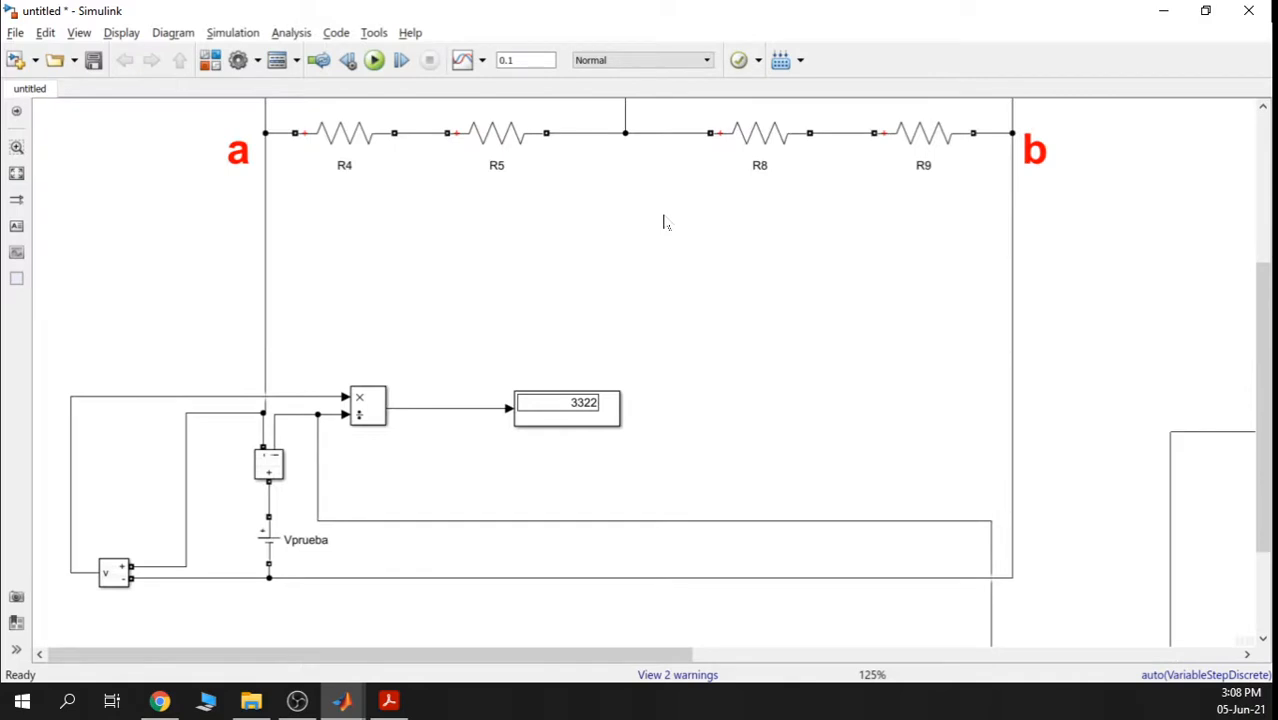
scroll(688, 228, "down", 2)
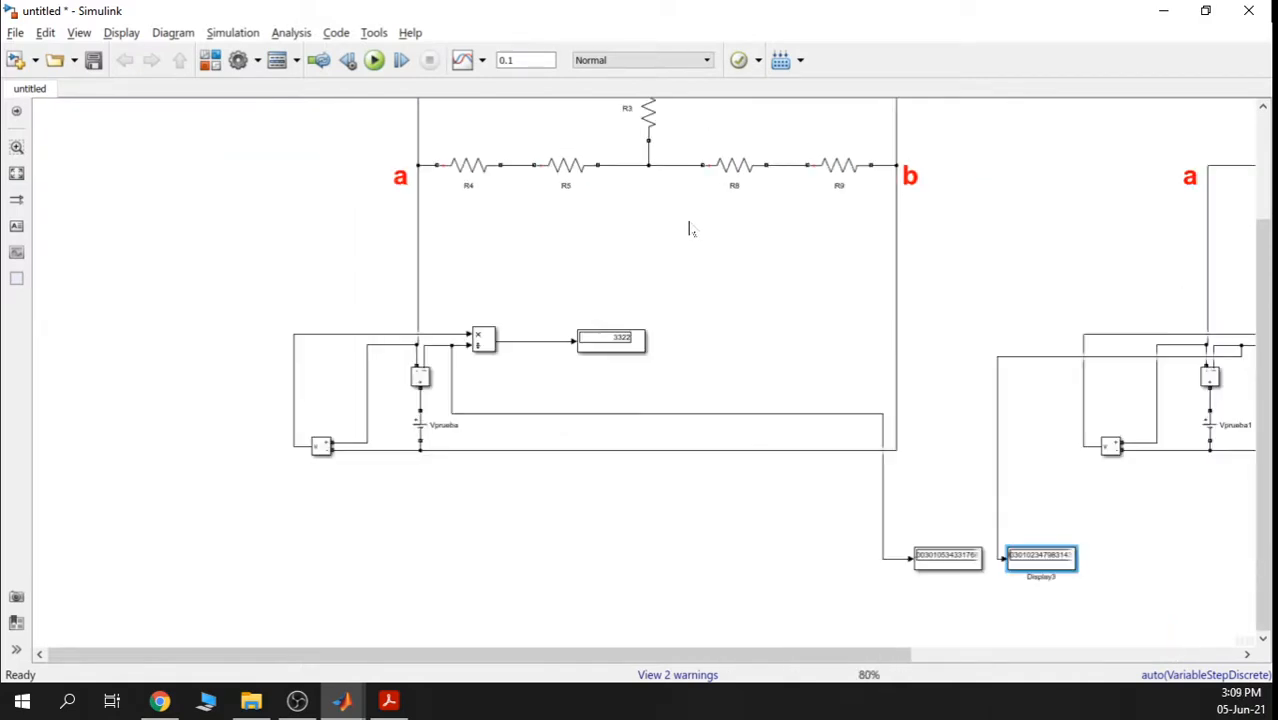
left_click(614, 346)
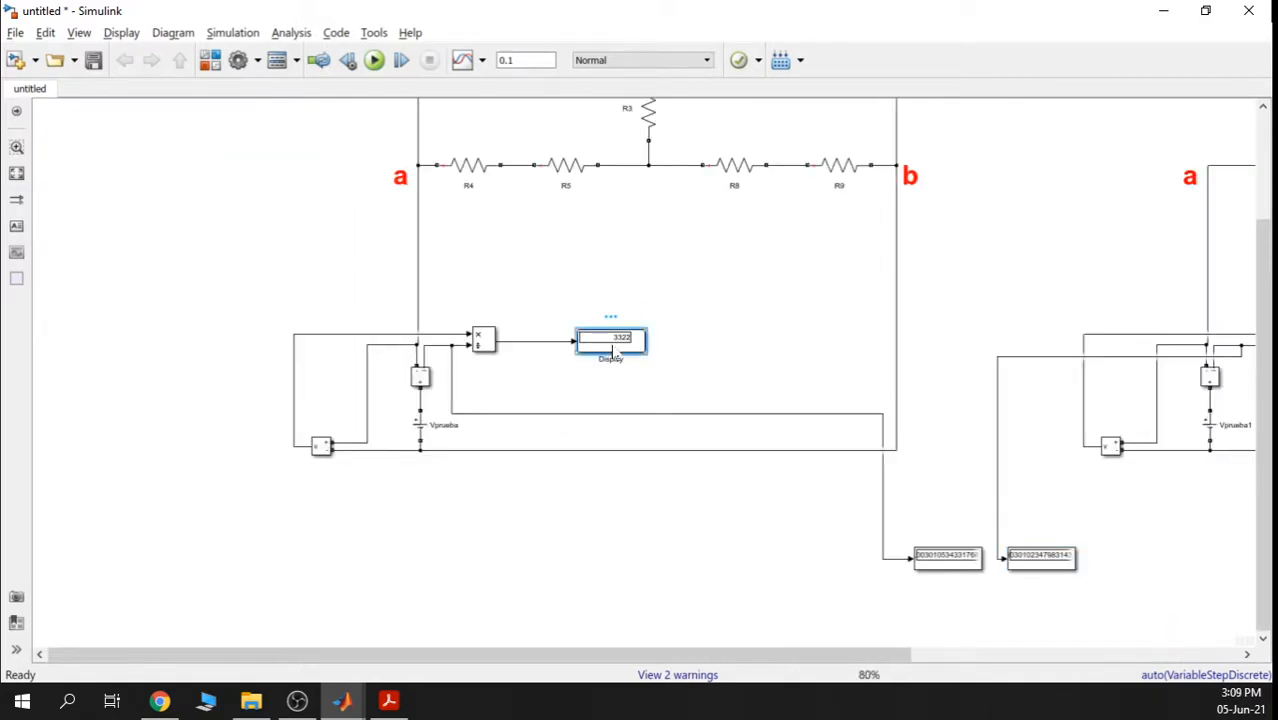
right_click(614, 350)
left_click(534, 265)
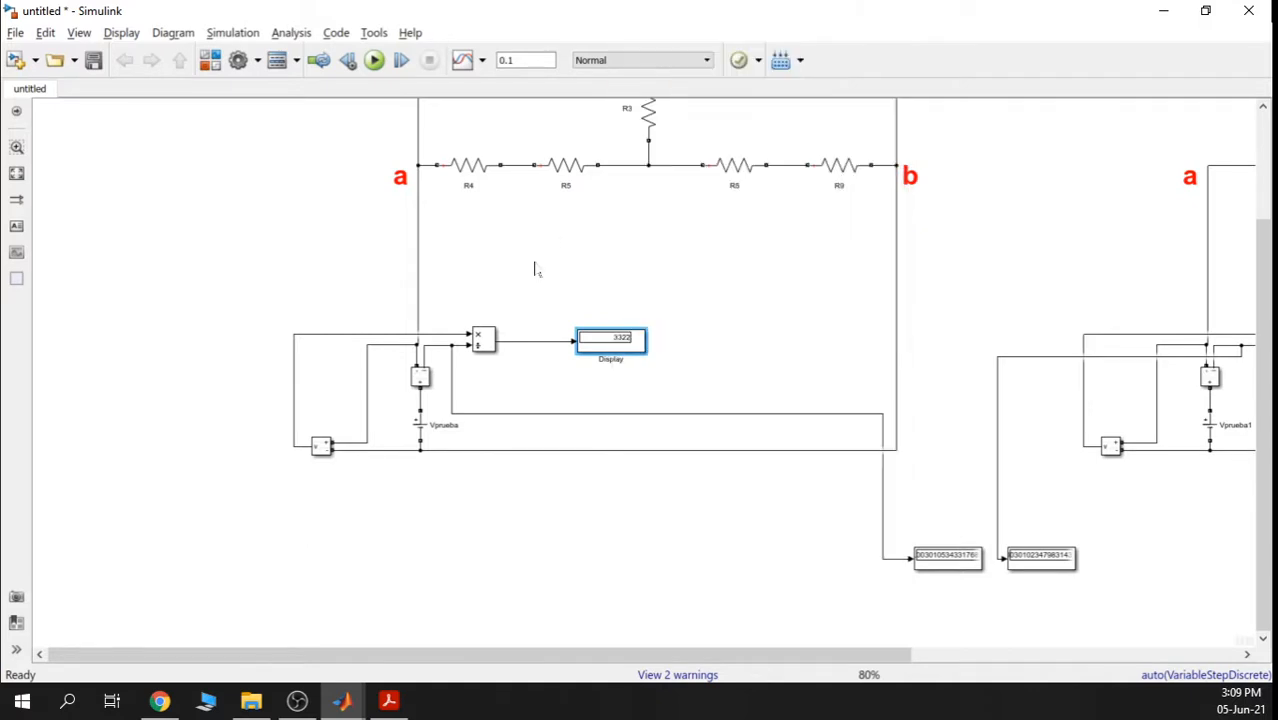
double_click(612, 347)
left_click(895, 350)
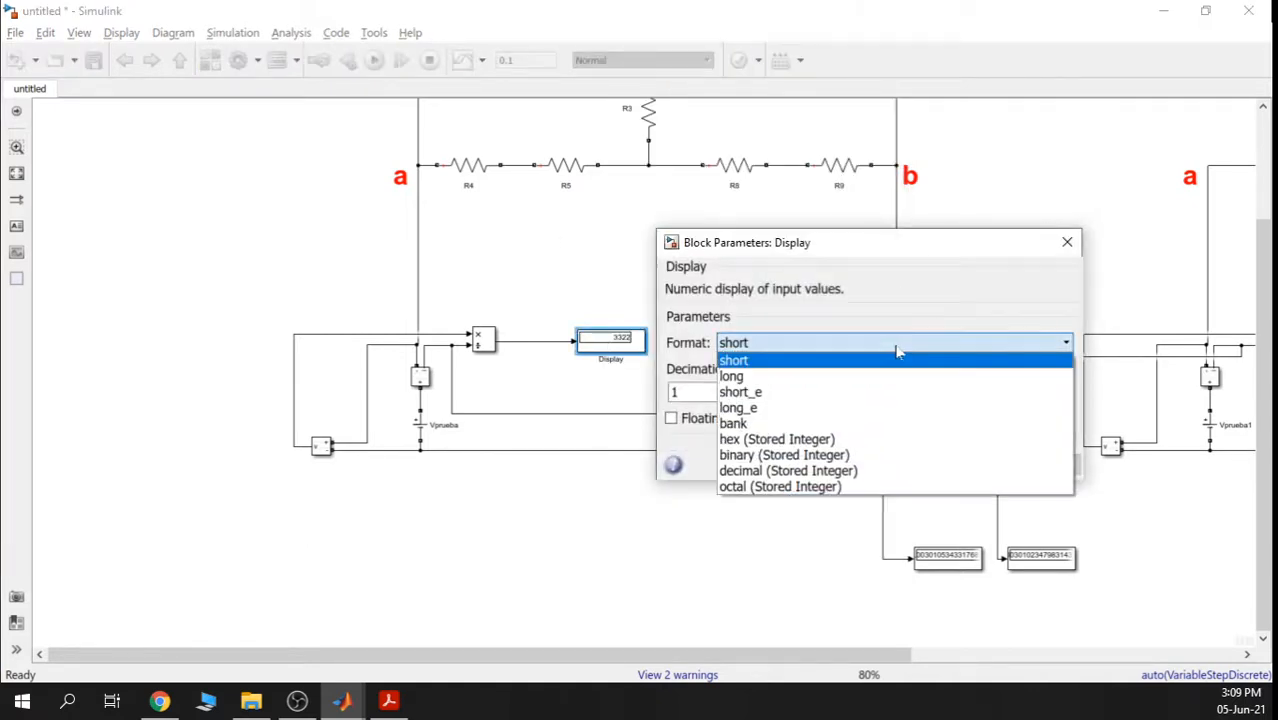
left_click(870, 376)
left_click(1040, 465)
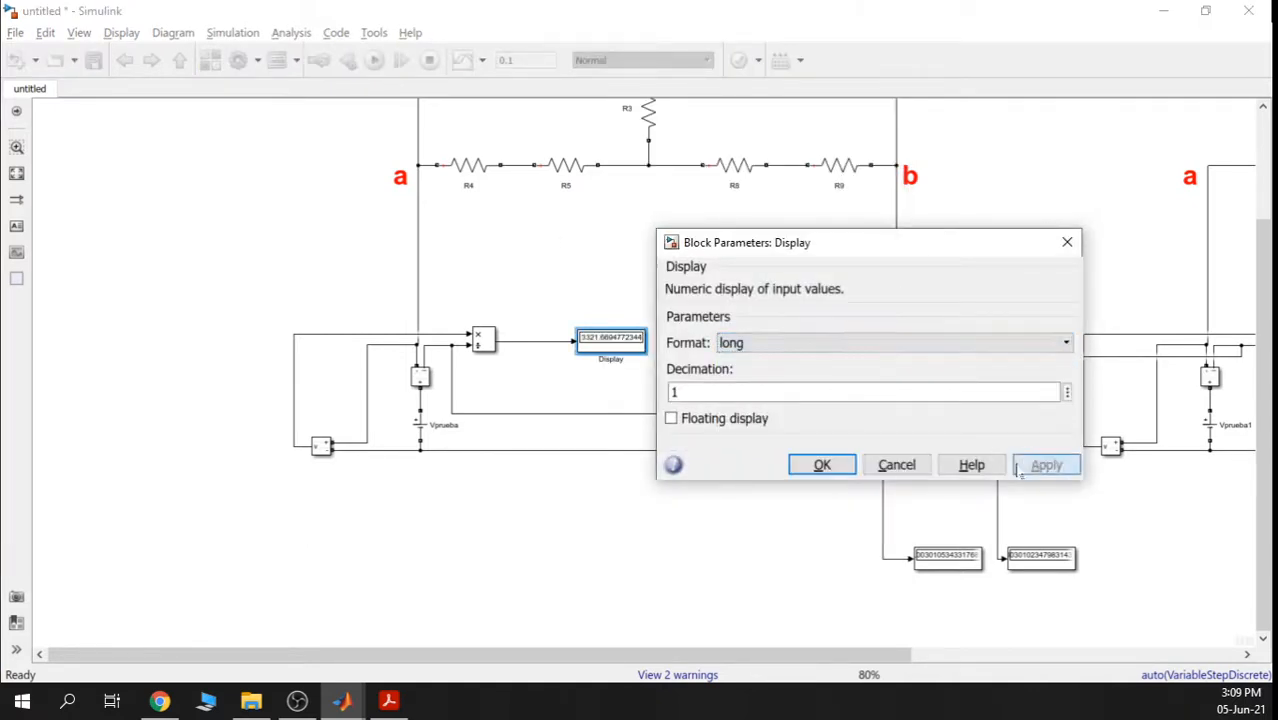
left_click(822, 466)
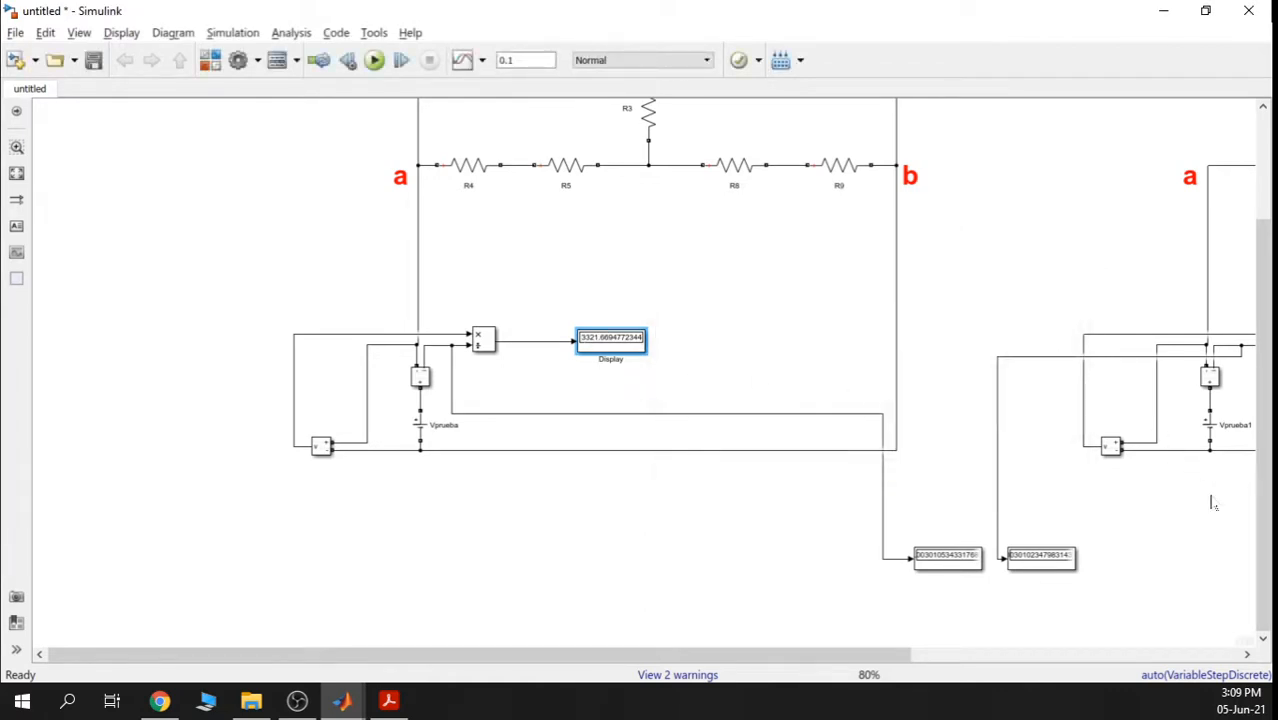
Examine the resistance readings on the equivalent circuit's display and the original circuit's display
left_click_drag(1212, 502, 948, 369)
scroll(1036, 222, "up", 3)
left_click_drag(1066, 201, 1090, 298)
scroll(1084, 310, "up", 2)
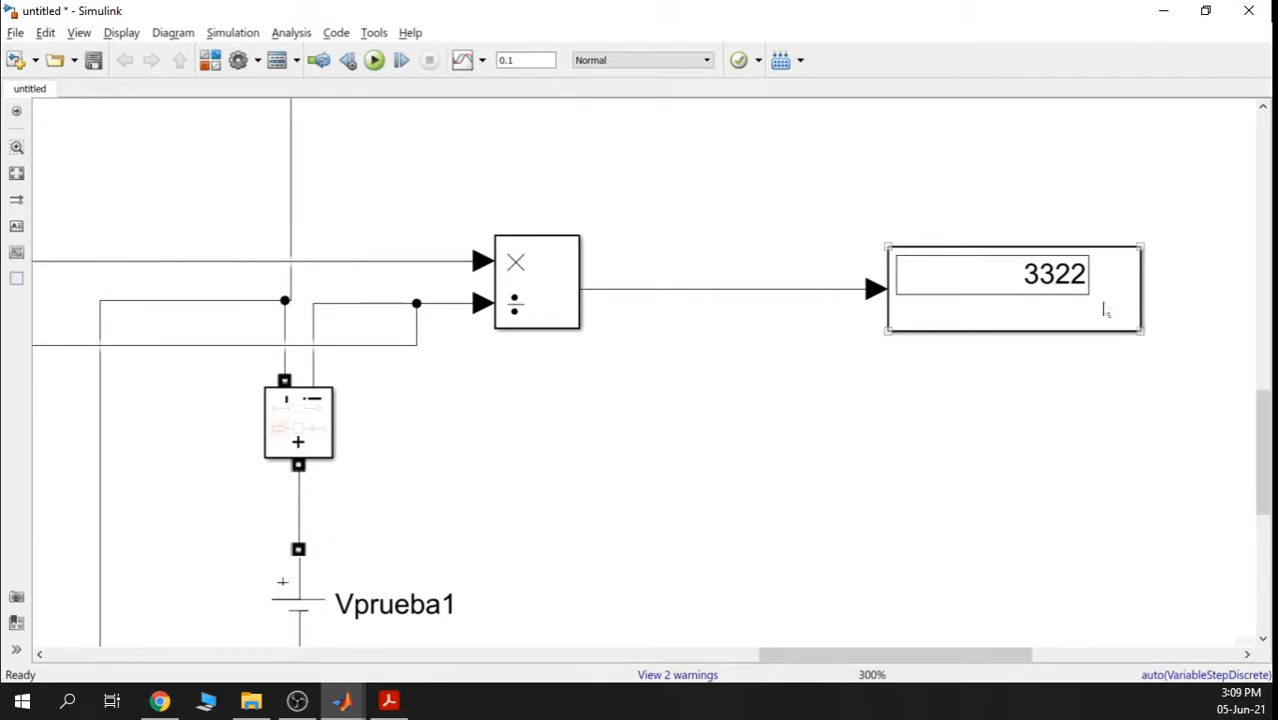
scroll(1108, 308, "down", 3)
scroll(1024, 322, "down", 1)
left_click_drag(1047, 206, 894, 559)
left_click(972, 388)
scroll(942, 432, "down", 2)
left_click_drag(788, 491, 913, 145)
left_click_drag(352, 375, 722, 438)
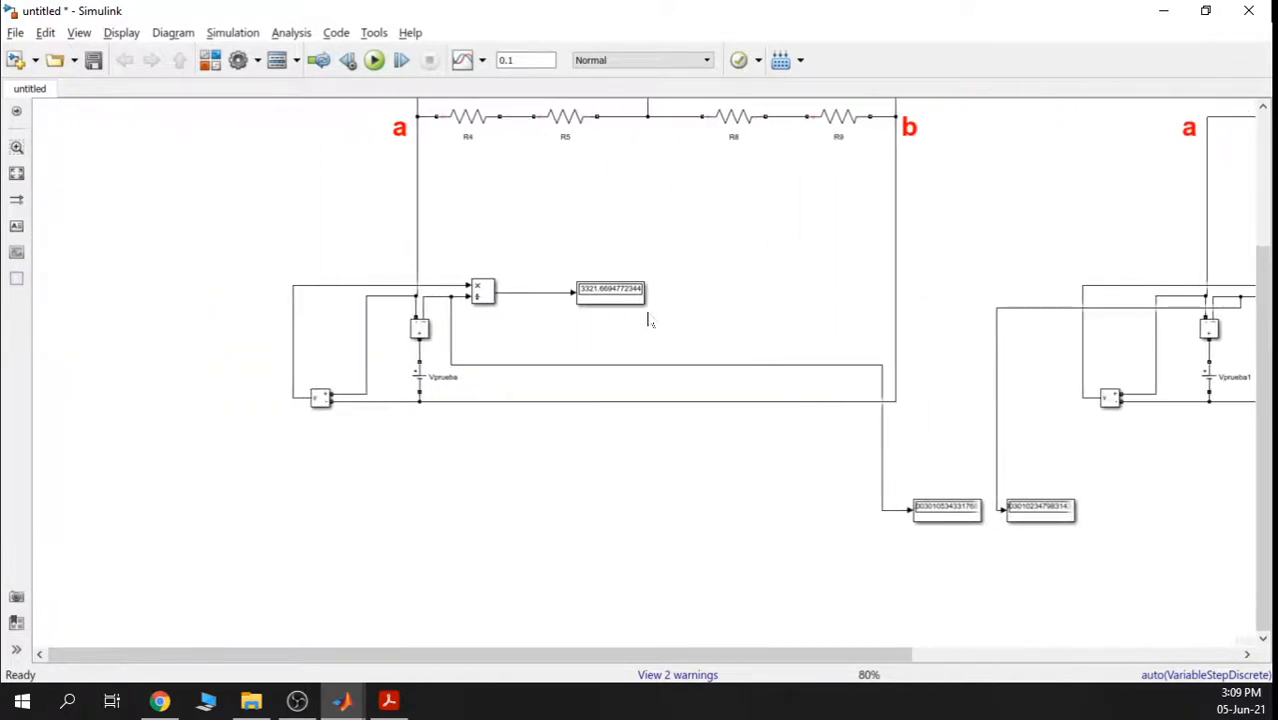
scroll(630, 338, "up", 3)
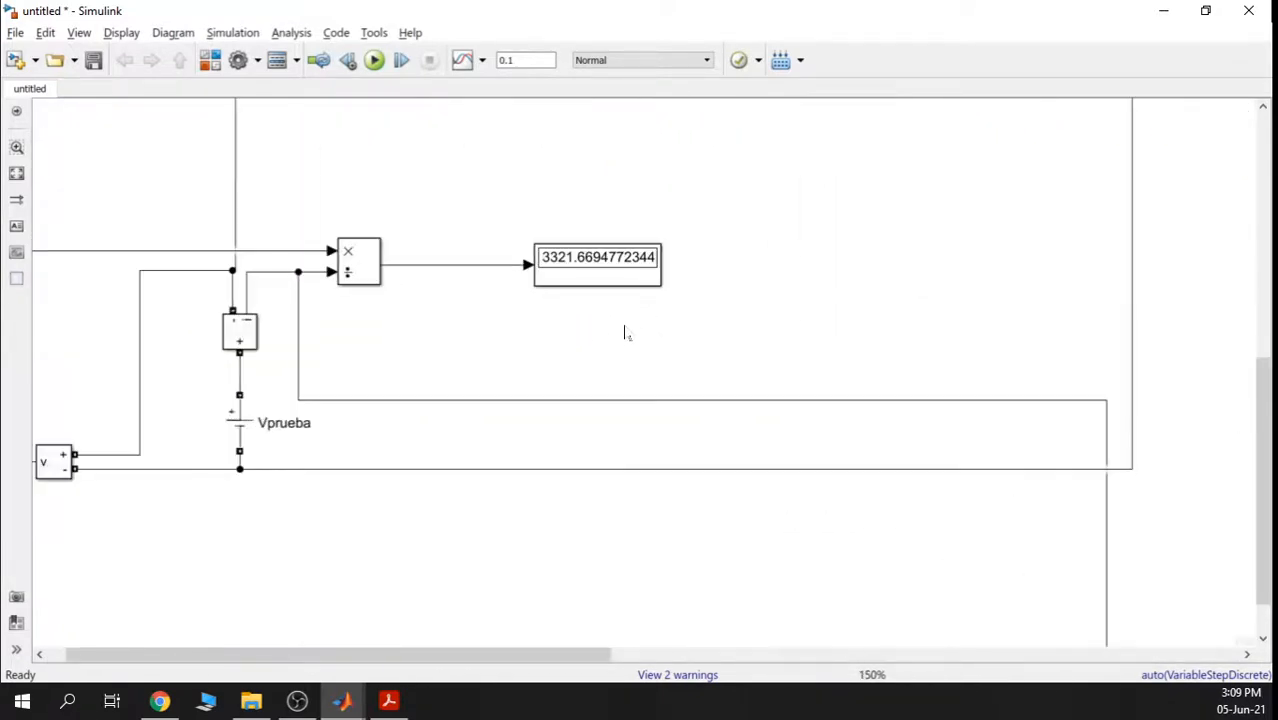
scroll(572, 263, "up", 2)
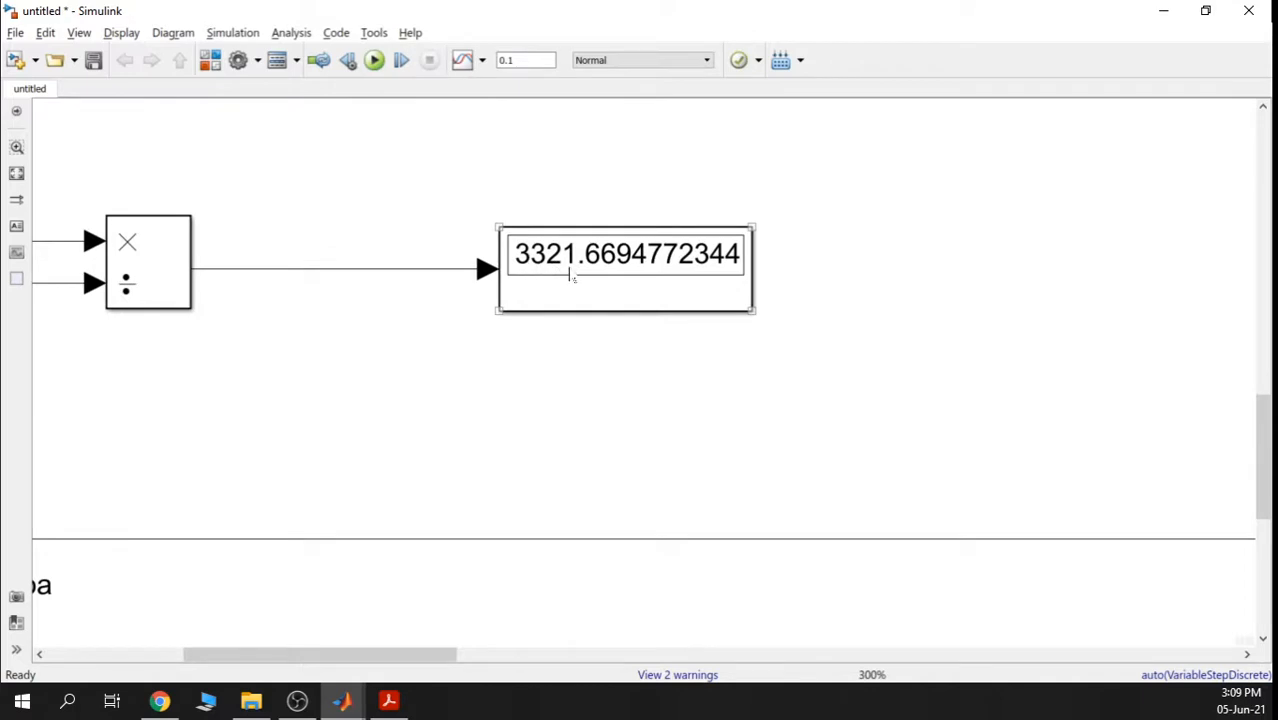
left_click(661, 271)
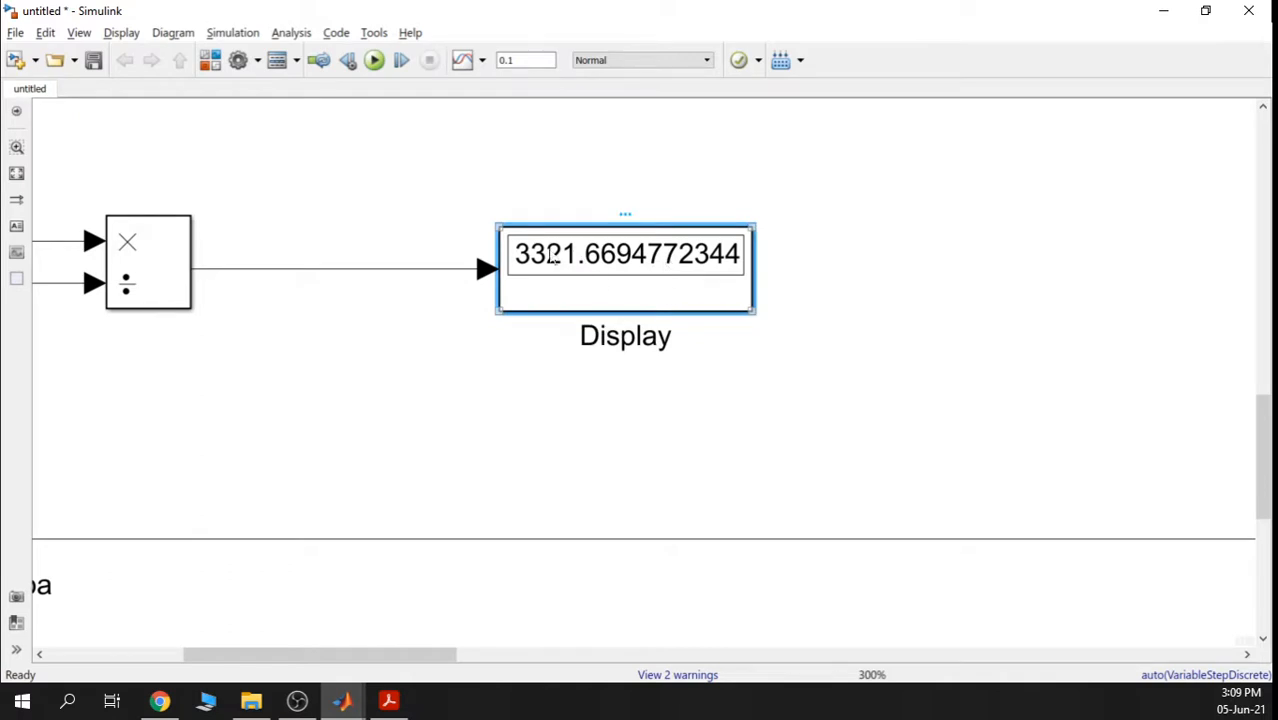
scroll(930, 371, "down", 1)
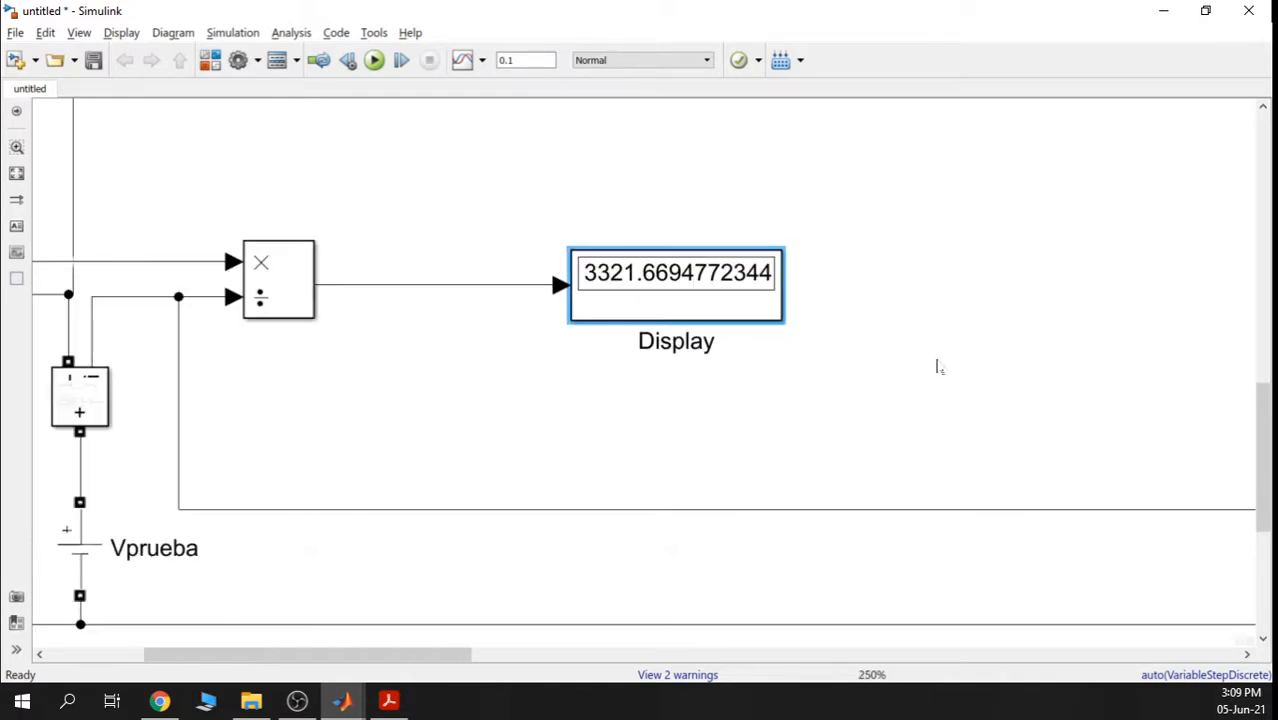
Check the block parameters of Display2, the equivalent circuit's resistance display, without changing them
scroll(939, 365, "down", 1)
left_click_drag(1082, 345, 799, 337)
left_click_drag(1164, 332, 910, 341)
scroll(913, 348, "down", 1)
scroll(1001, 337, "down", 1)
left_click_drag(1001, 337, 698, 294)
left_click_drag(941, 308, 601, 296)
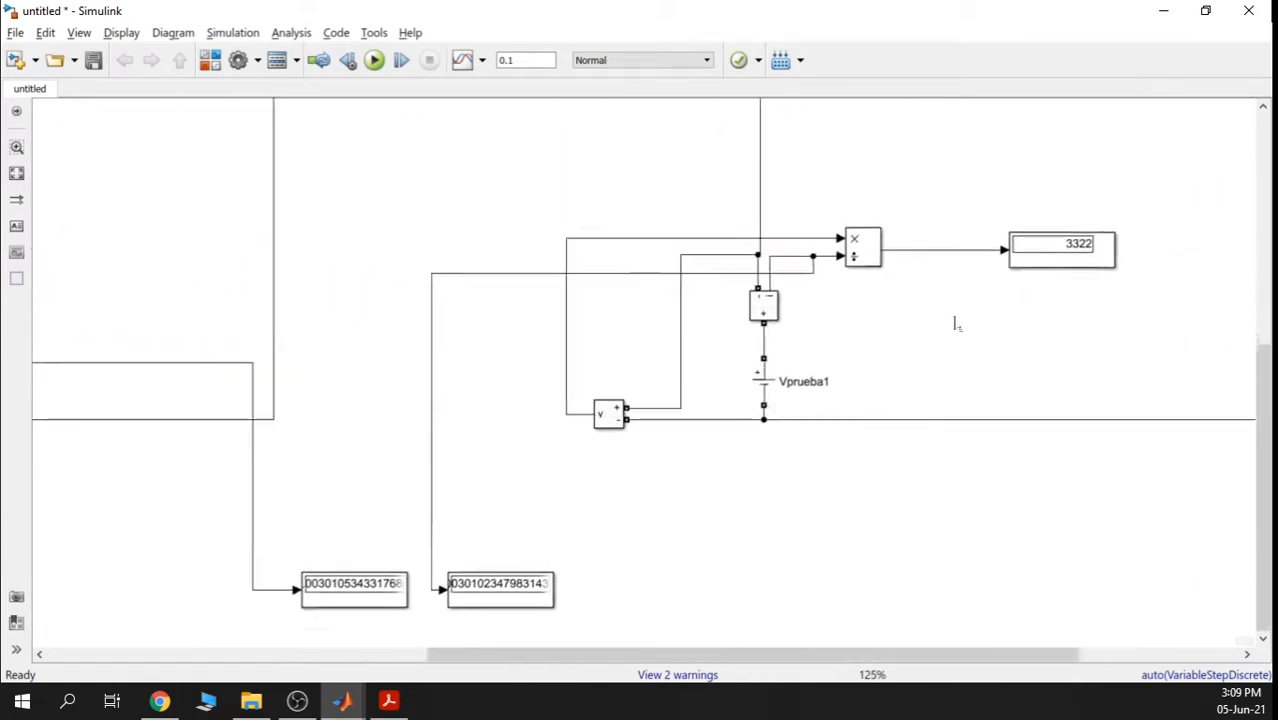
left_click_drag(1076, 322, 1050, 288)
scroll(1050, 288, "up", 2)
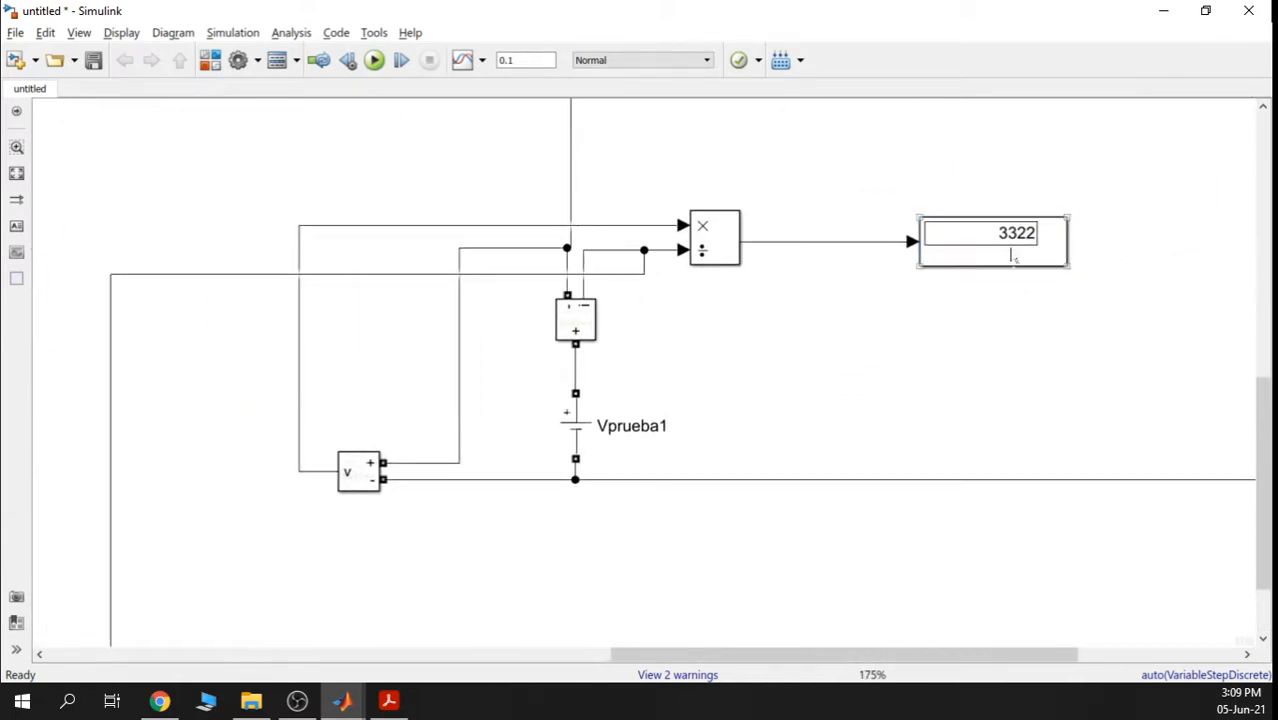
double_click(1013, 252)
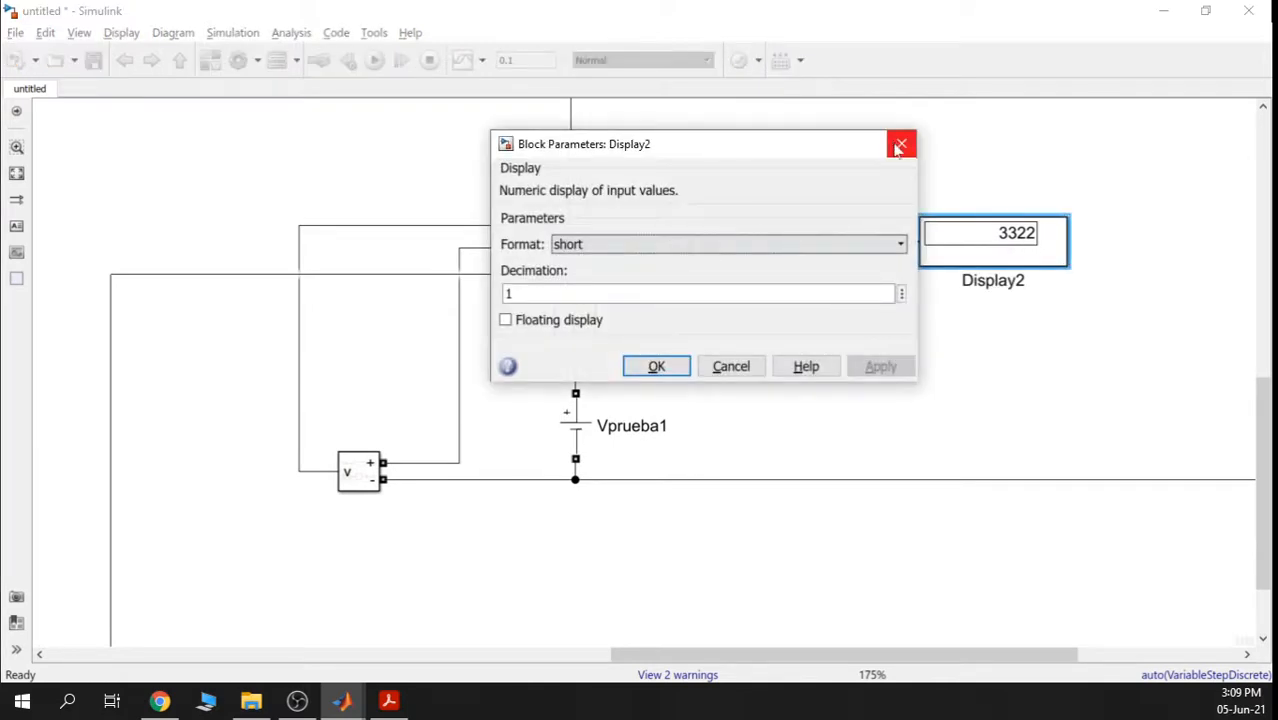
left_click(899, 147)
double_click(960, 243)
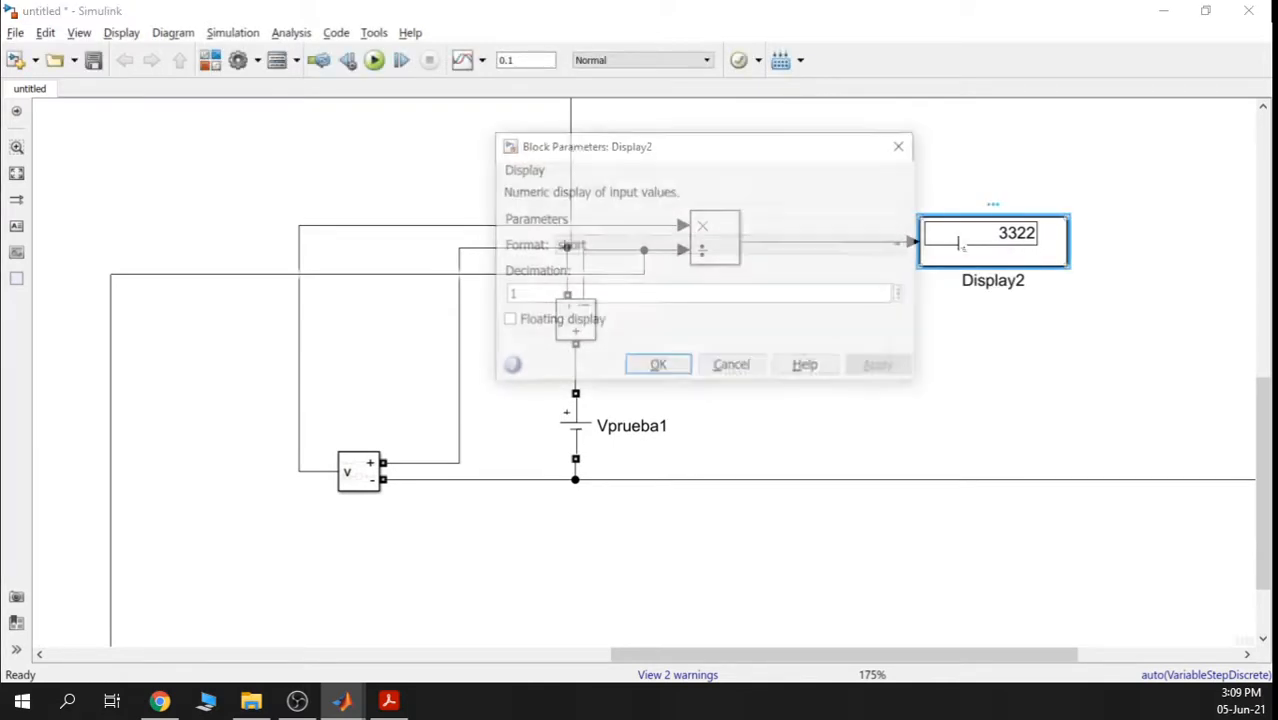
left_click(899, 148)
Place Display2 beside the original circuit's resistance display to compare both readings, and check its format setting
scroll(888, 195, "down", 6)
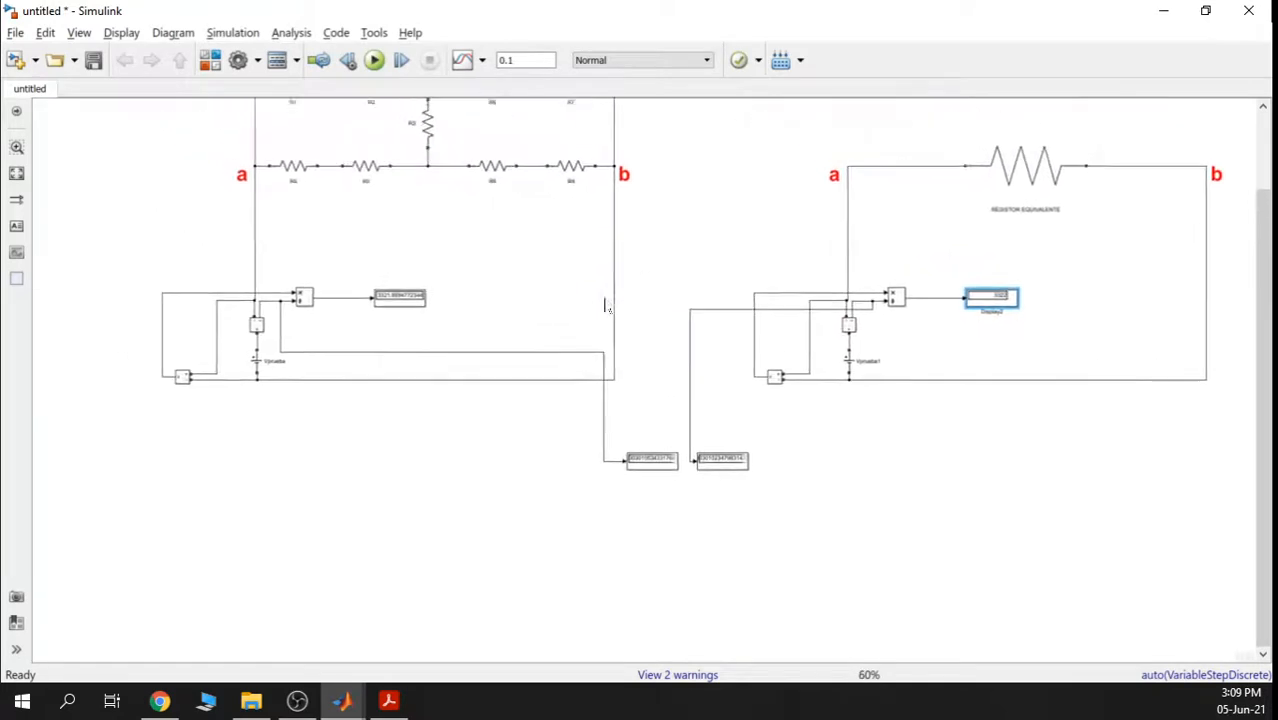
left_click_drag(1018, 320, 544, 309)
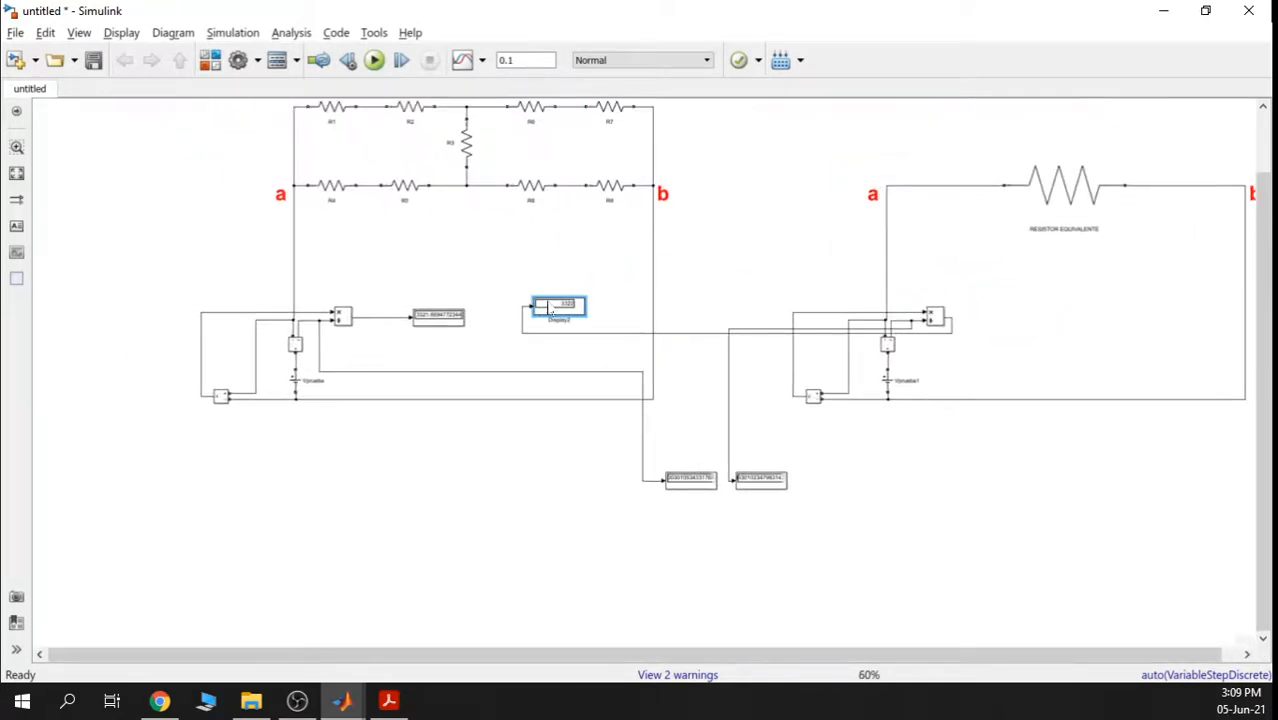
scroll(476, 322, "up", 3)
scroll(515, 322, "up", 3)
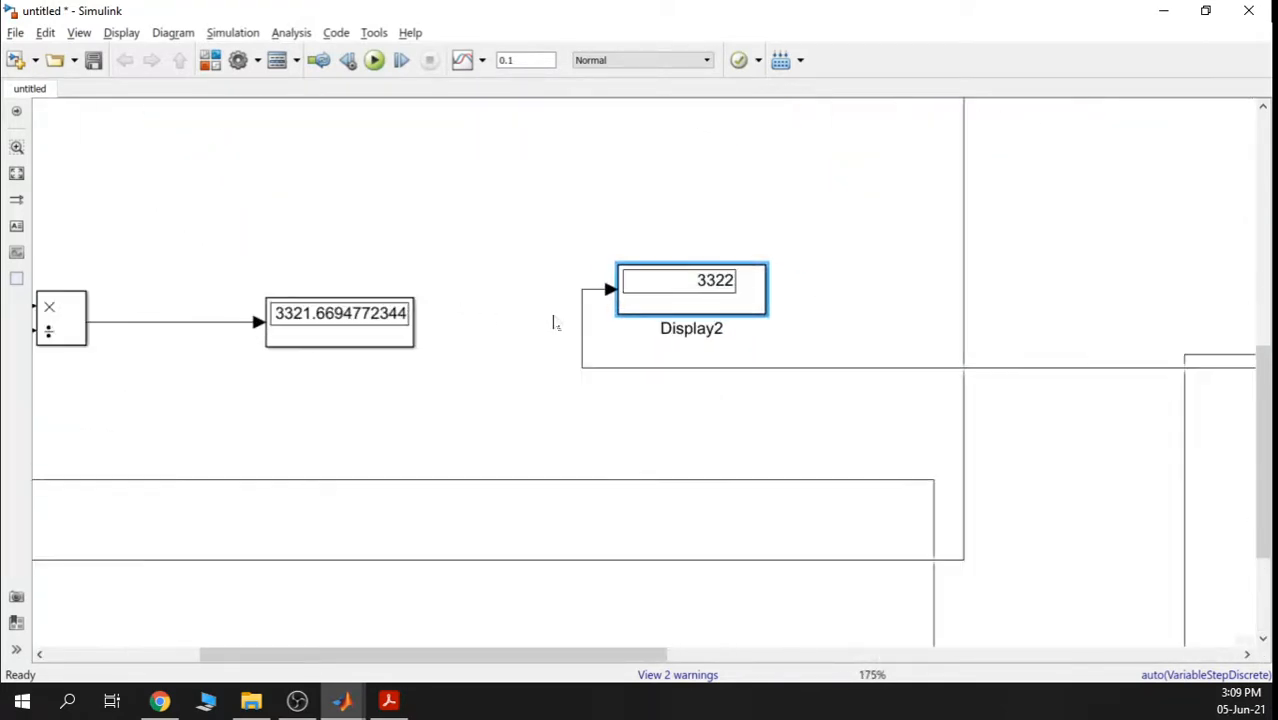
double_click(670, 300)
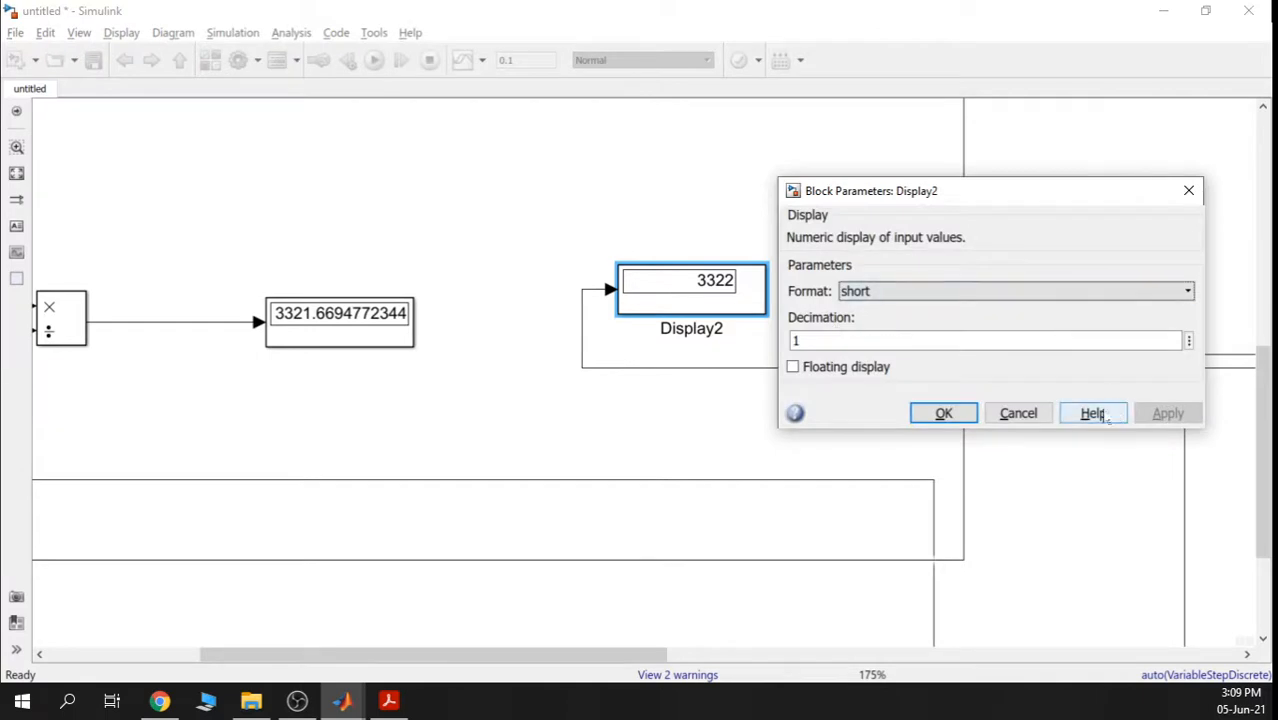
left_click(941, 412)
Move the original circuit's resistance display next to the RESISTOR EQUIVALENTE block so its value can be copied
scroll(836, 397, "down", 6)
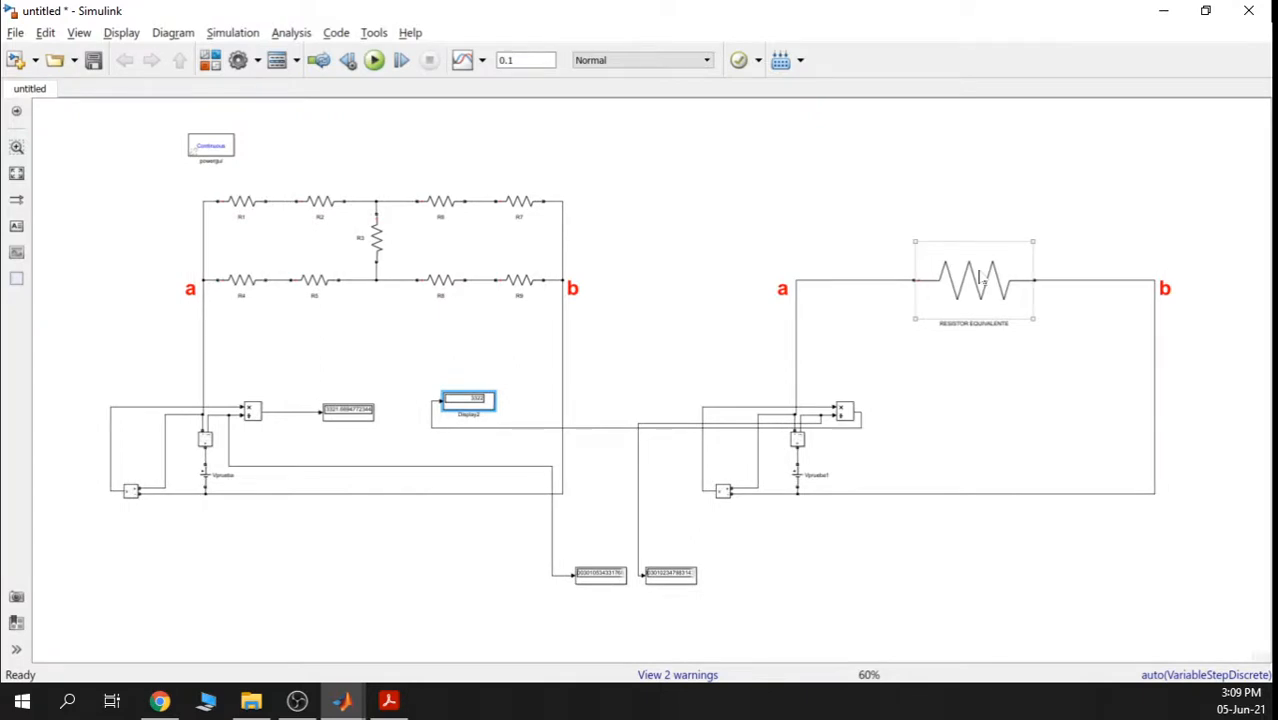
left_click_drag(348, 410, 850, 223)
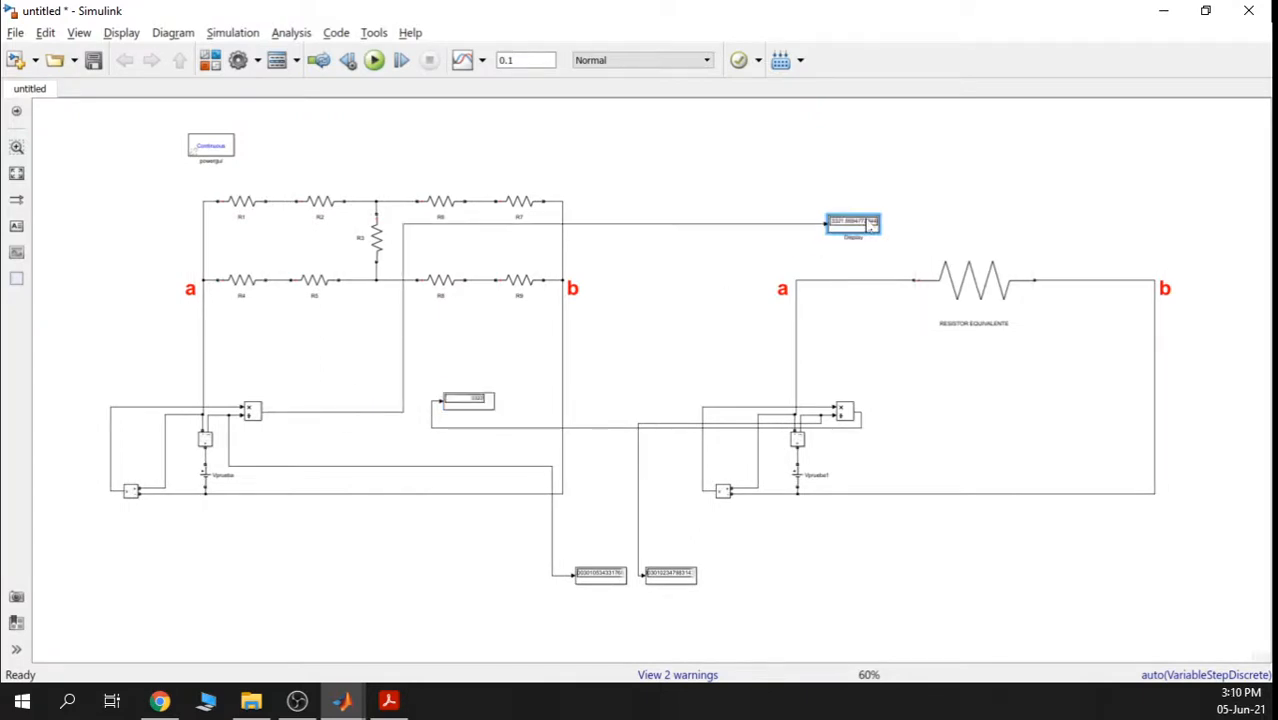
scroll(901, 248, "up", 6)
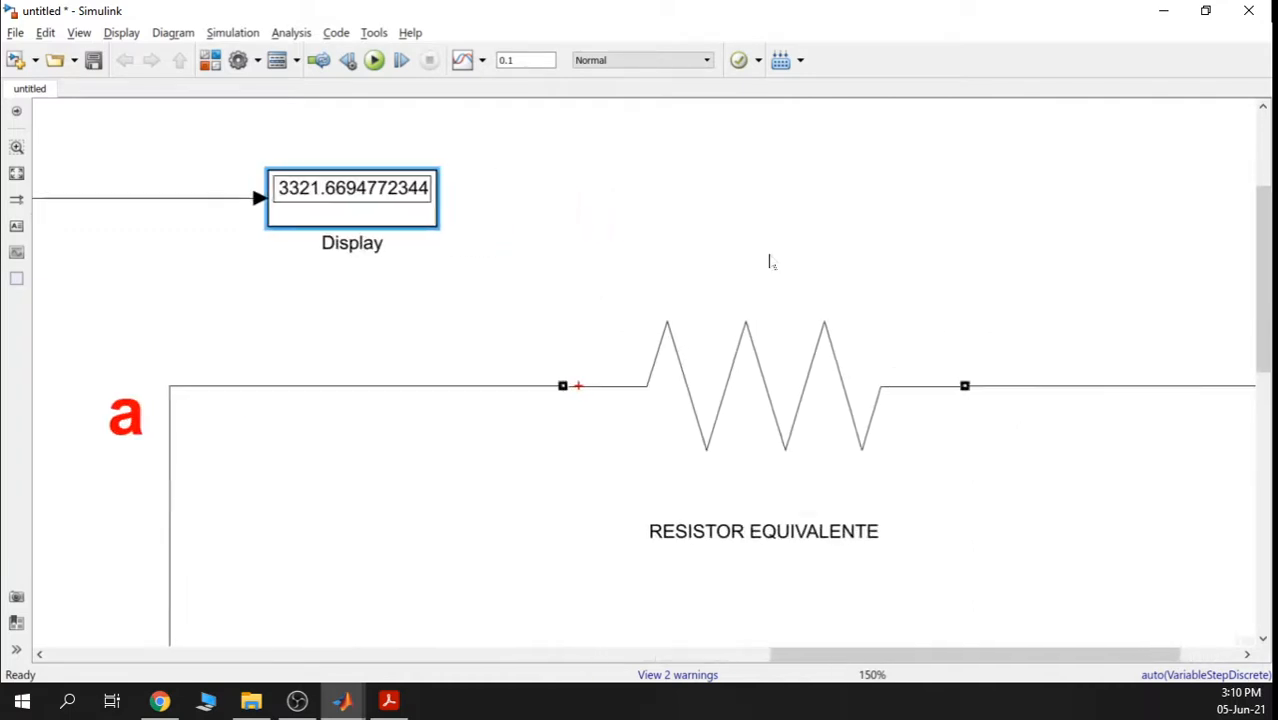
Set the resistance of the RESISTOR EQUIVALENTE block to 3321.6694772344 ohms
left_click(968, 275)
double_click(738, 368)
left_click_drag(338, 258, 855, 256)
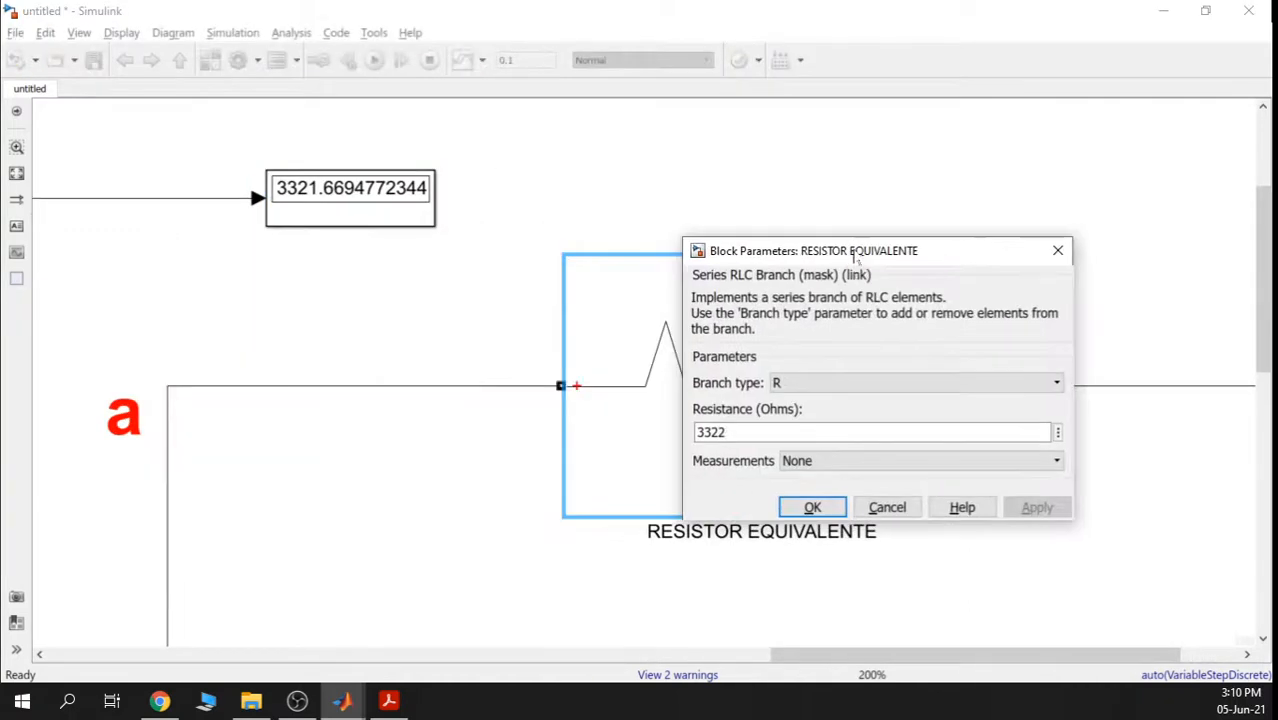
double_click(820, 431)
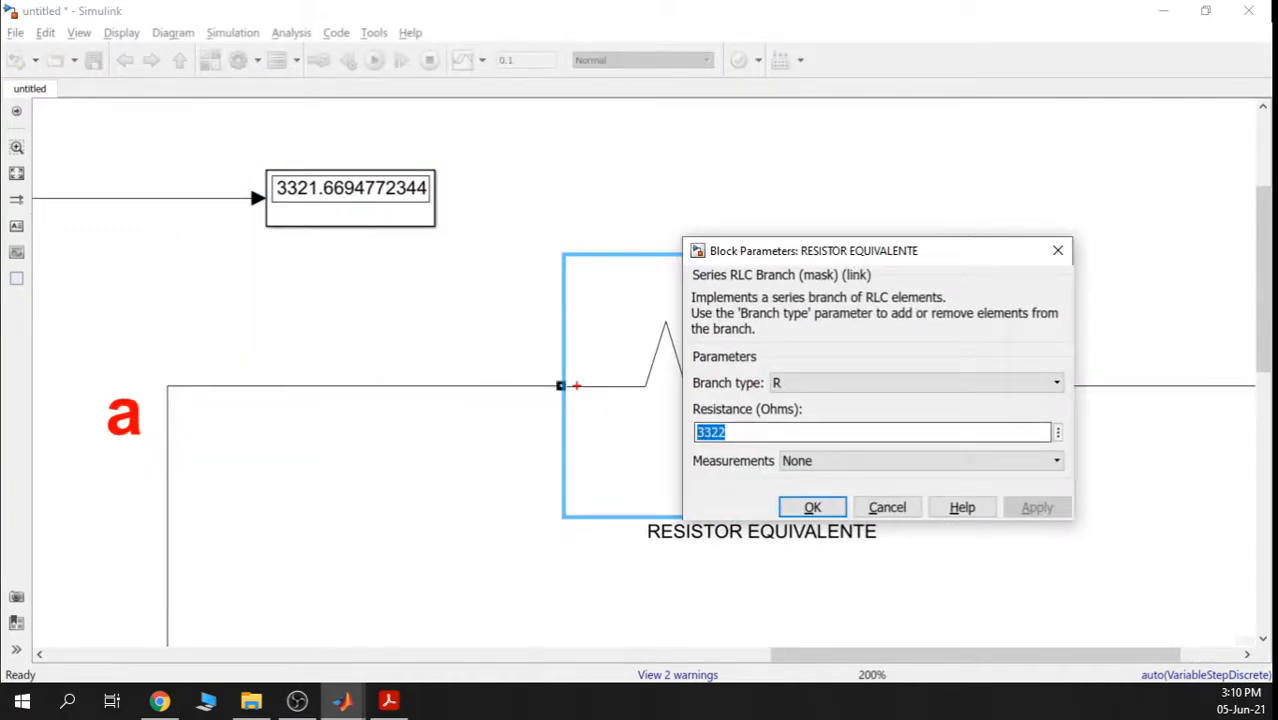
type("332")
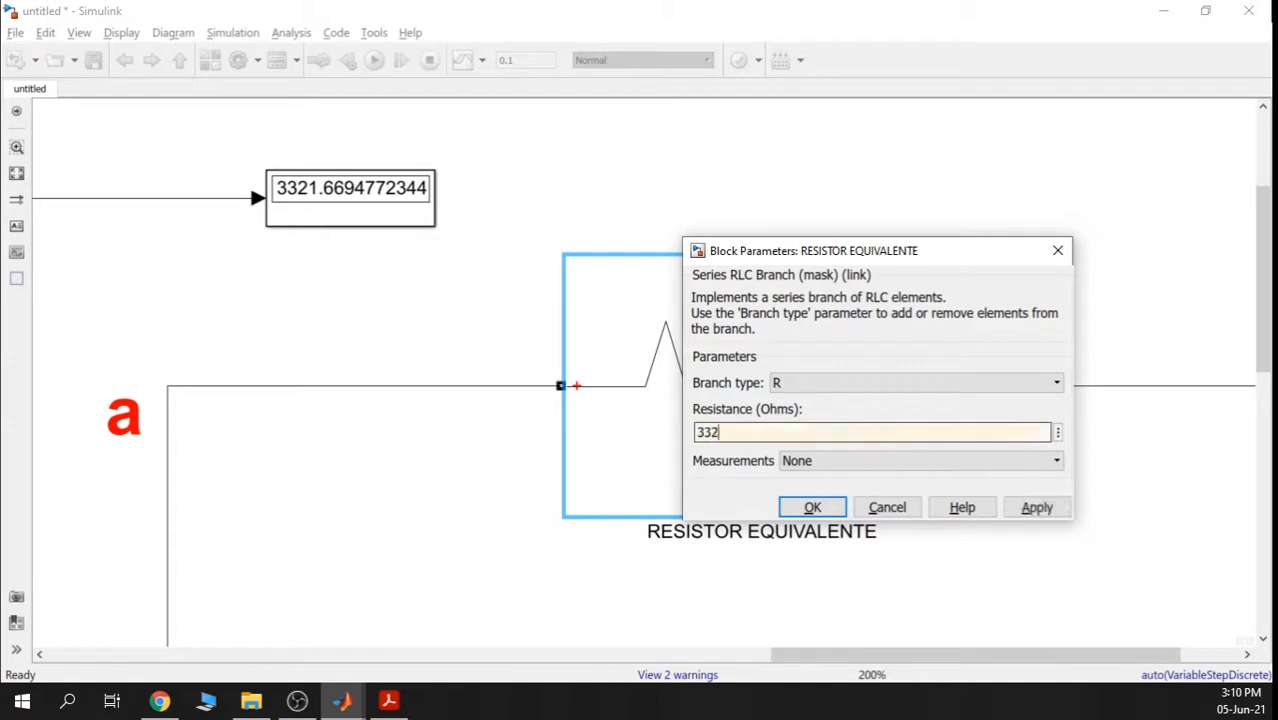
type("1.6694772344")
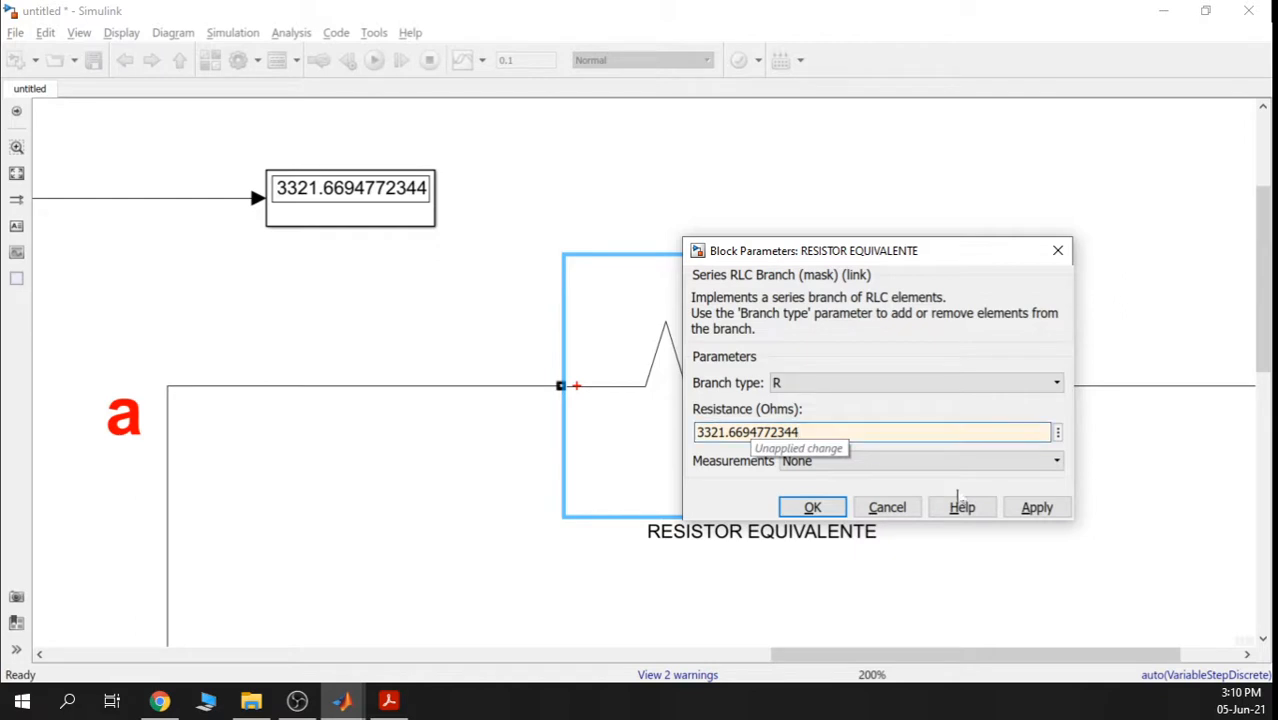
left_click(1032, 509)
left_click(826, 511)
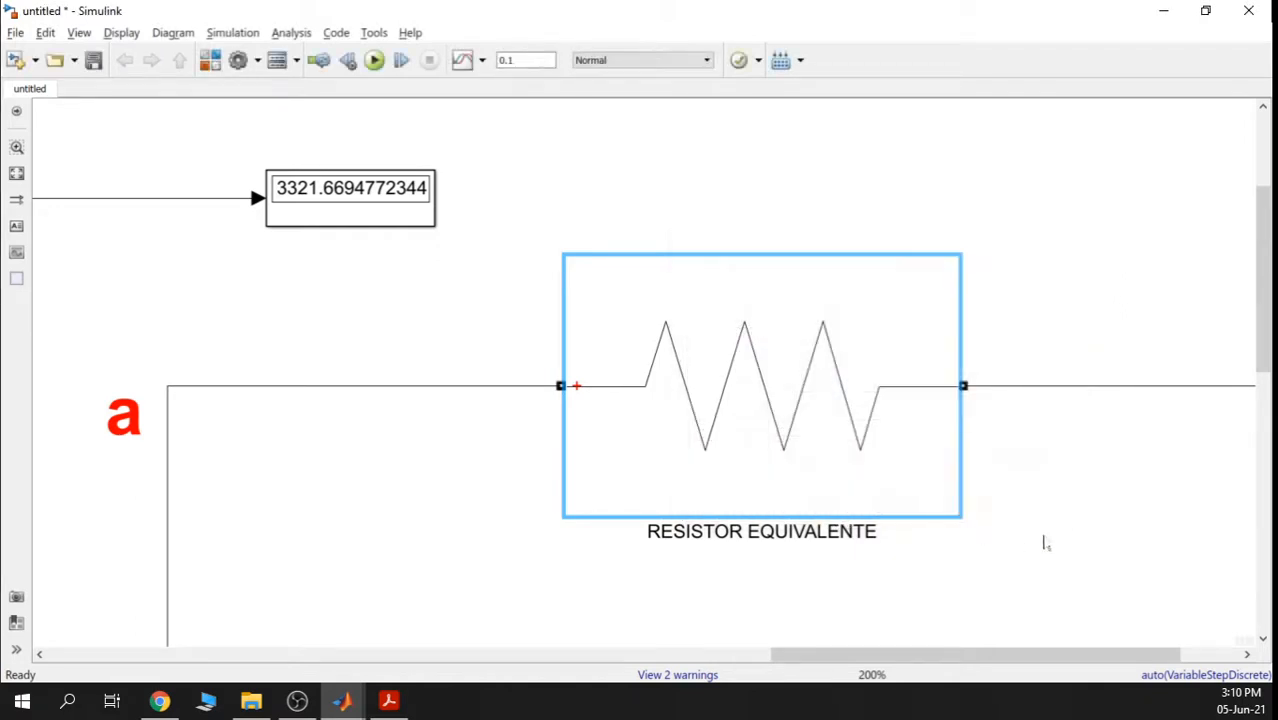
Move the original circuit's resistance display back beside the output of its Divide block
scroll(1044, 537, "down", 6)
left_click_drag(977, 460, 888, 297)
left_click_drag(783, 290, 350, 448)
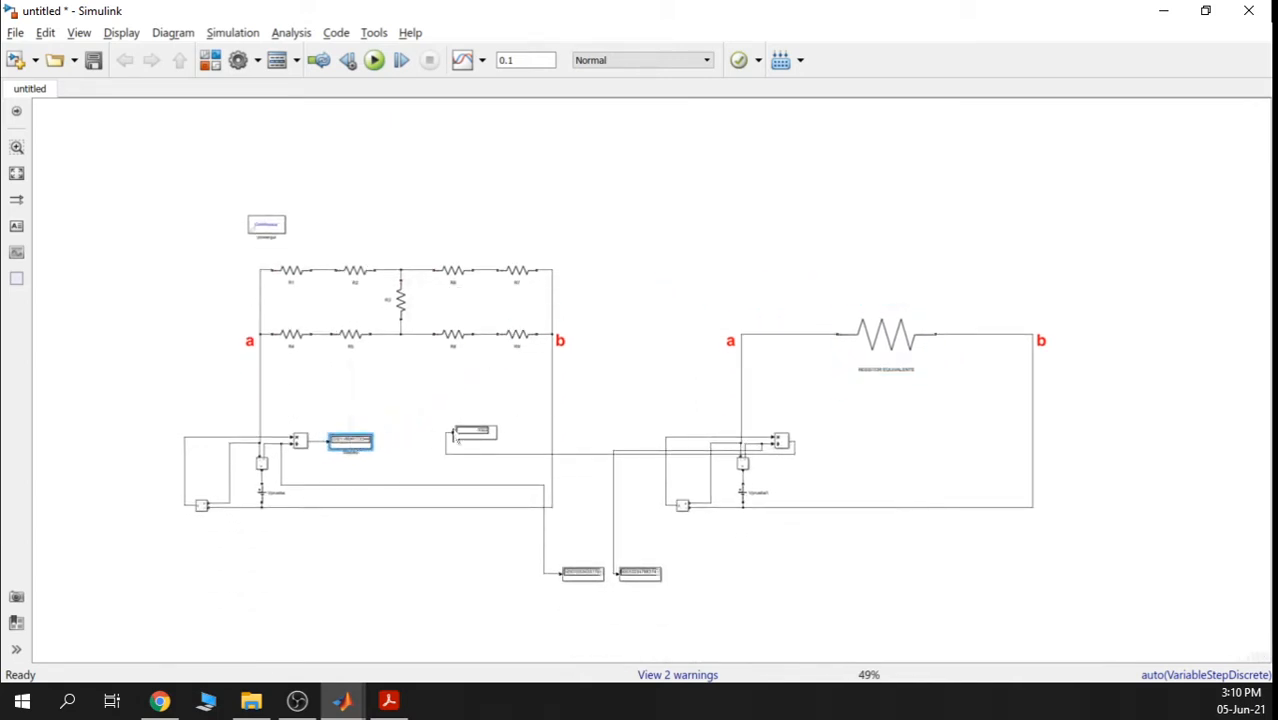
Move Display2 back beside the output of the equivalent circuit's Divide block
scroll(453, 435, "up", 3)
left_click_drag(432, 421, 1223, 468)
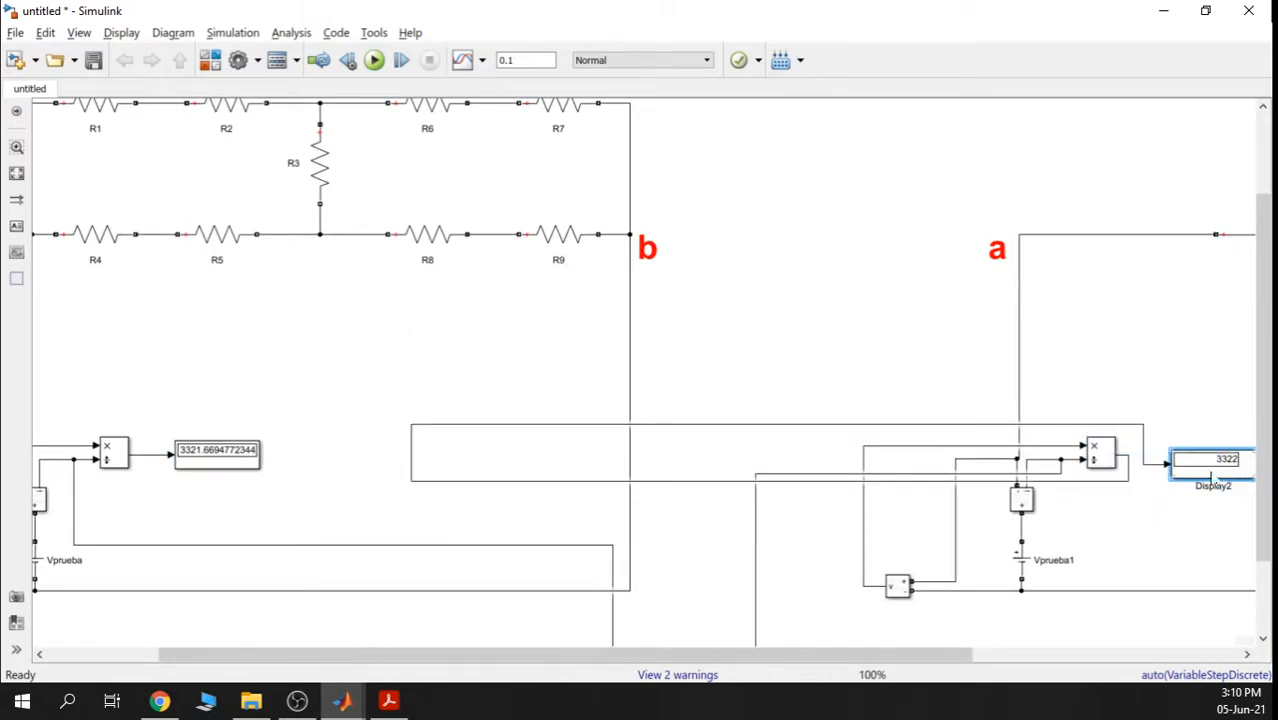
left_click_drag(1170, 504, 748, 488)
scroll(892, 460, "up", 1)
left_click_drag(769, 445, 900, 429)
left_click(579, 389)
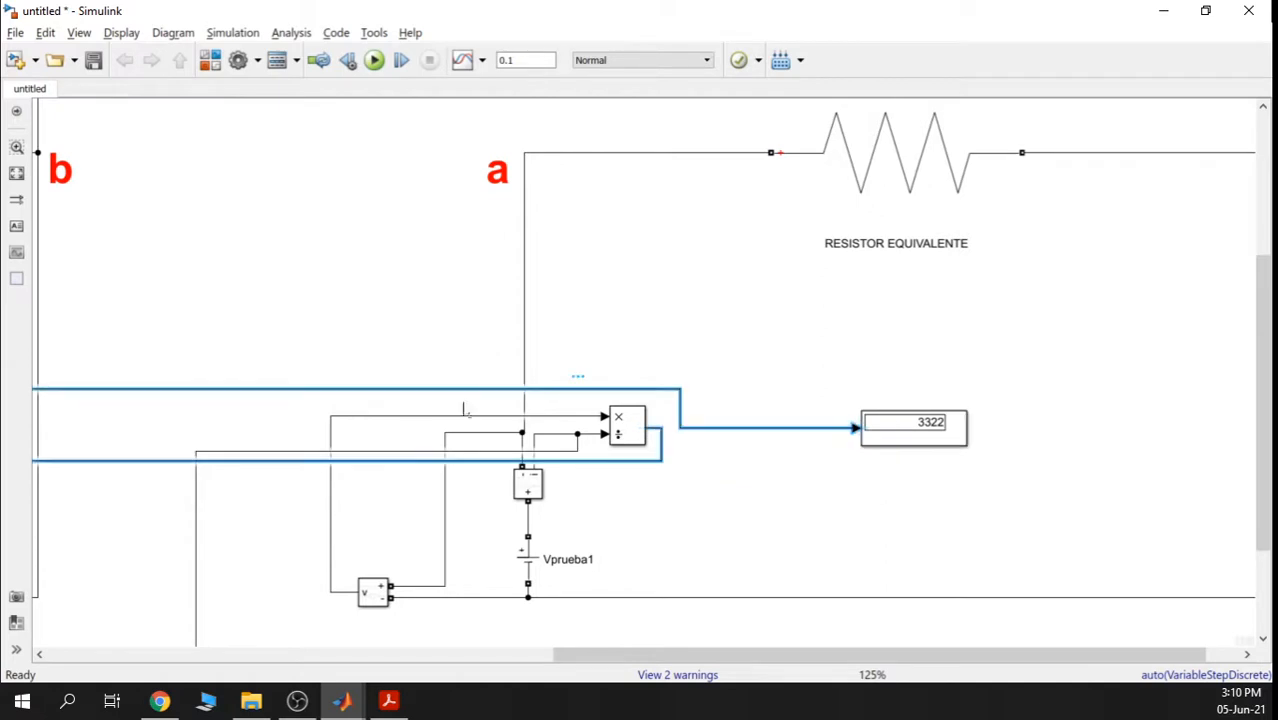
scroll(466, 415, "down", 4)
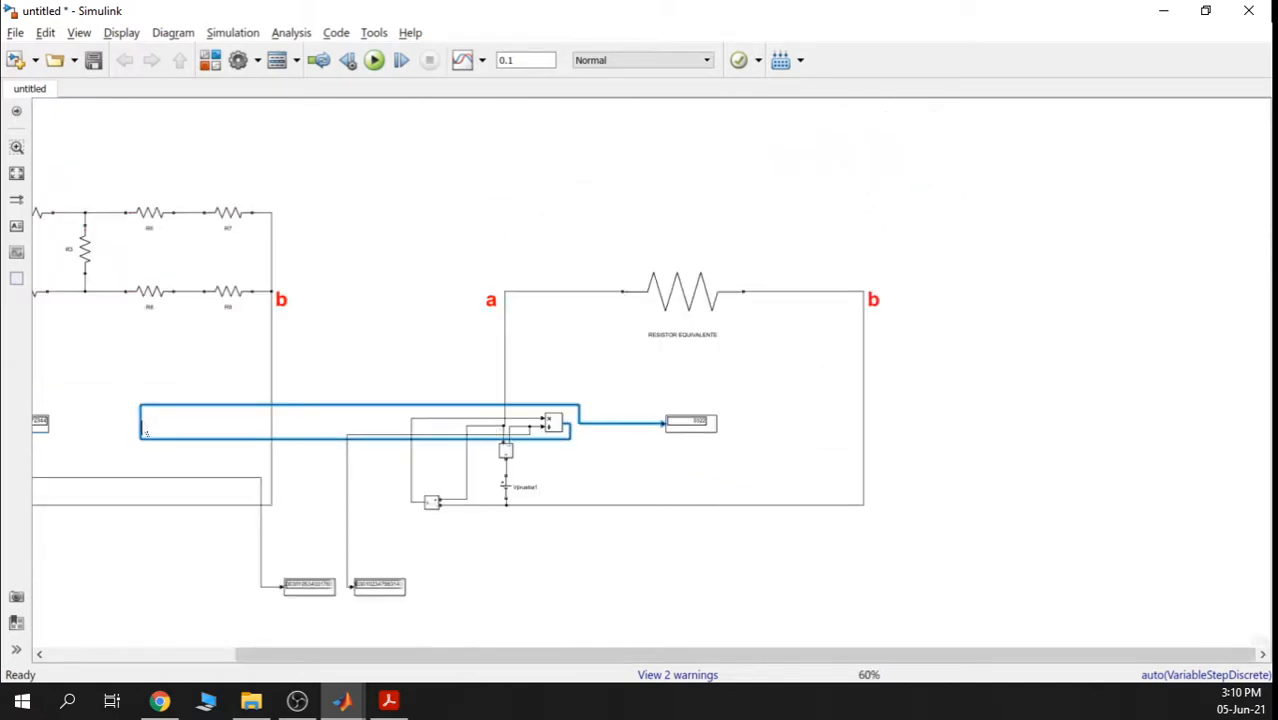
left_click_drag(143, 432, 625, 432)
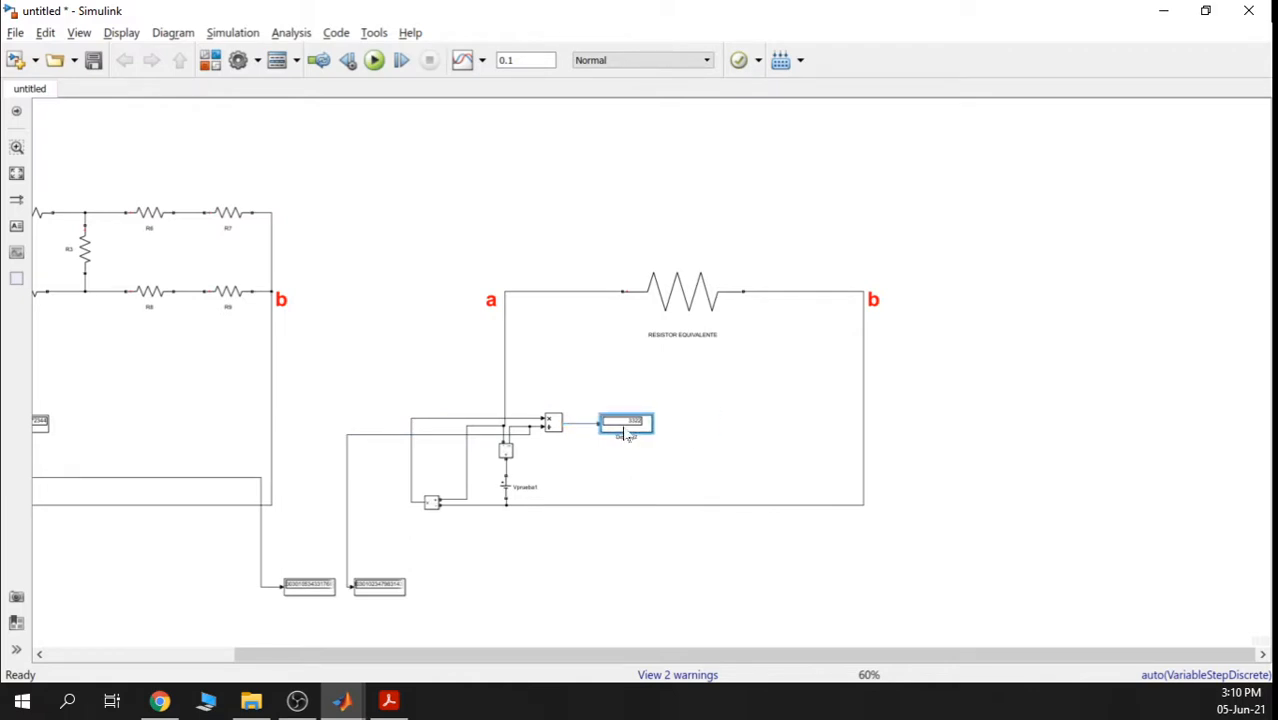
Run the simulation and compare the current displays of the original and equivalent circuits
scroll(572, 454, "down", 1)
left_click_drag(371, 479, 489, 441)
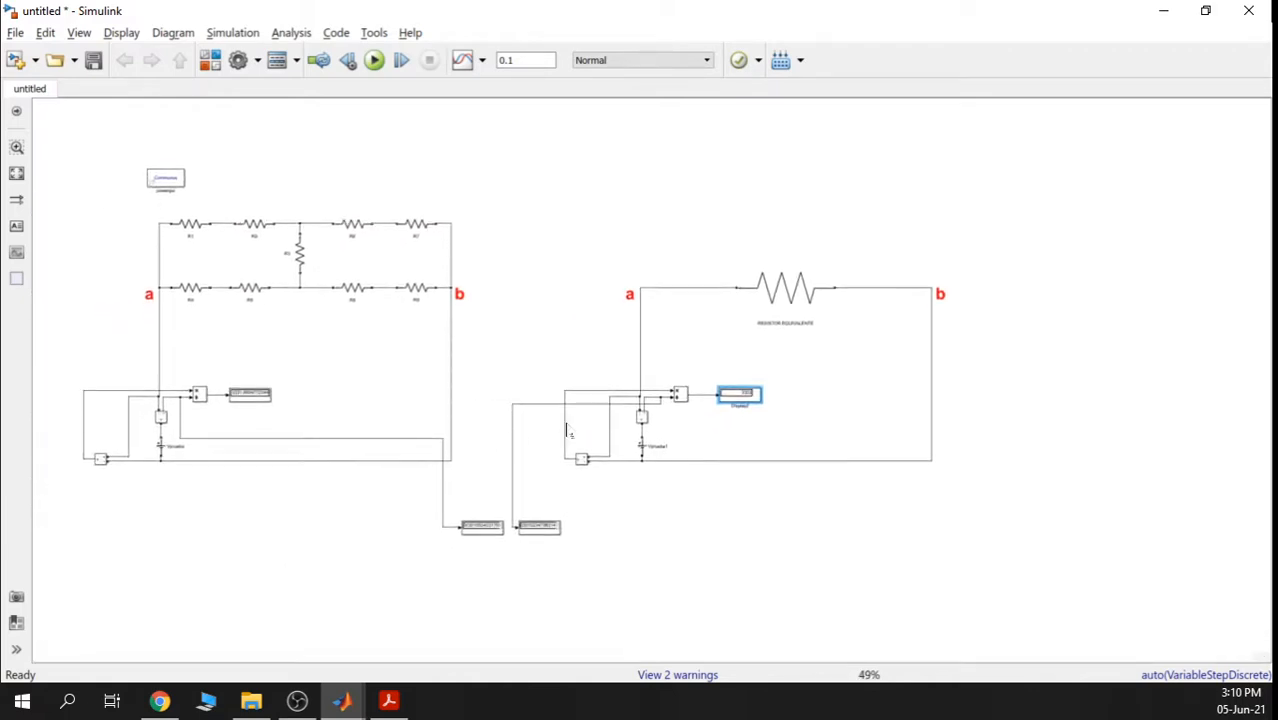
scroll(670, 444, "up", 1)
scroll(742, 443, "up", 2)
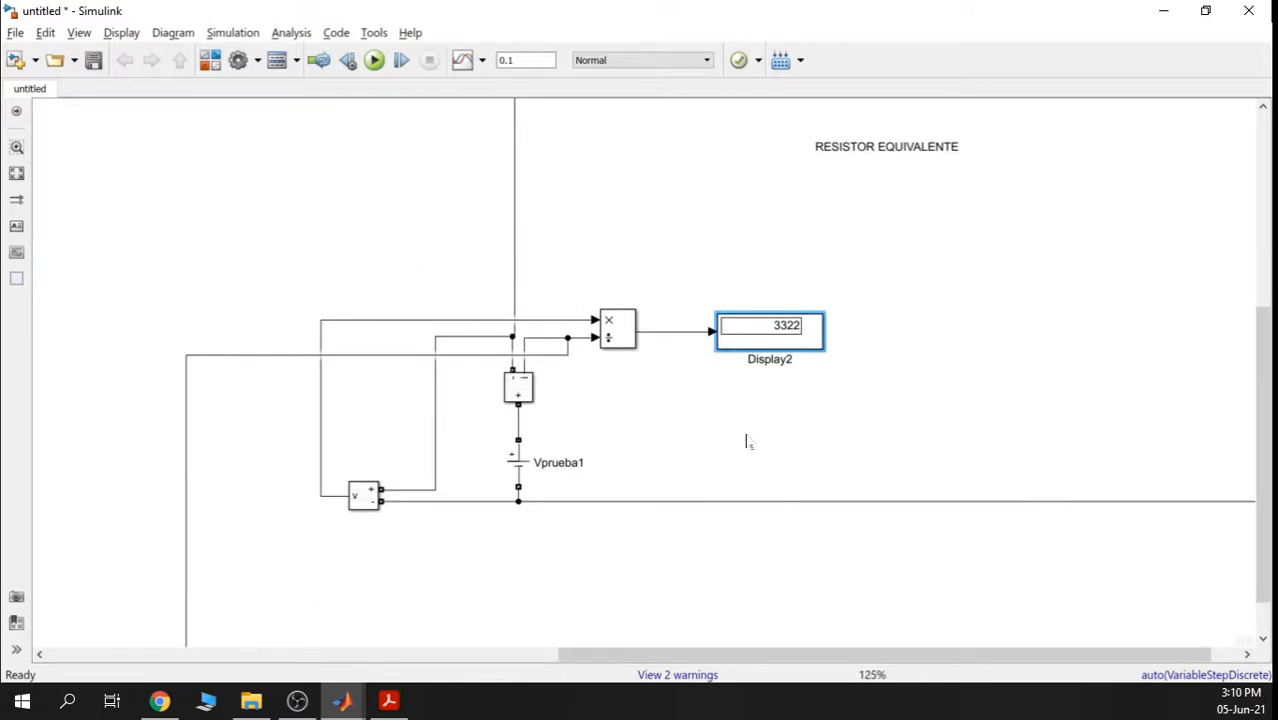
scroll(746, 441, "down", 2)
mouse_move(435, 590)
left_mouse_down()
mouse_move(690, 488)
mouse_move(402, 590)
mouse_move(447, 587)
left_mouse_up()
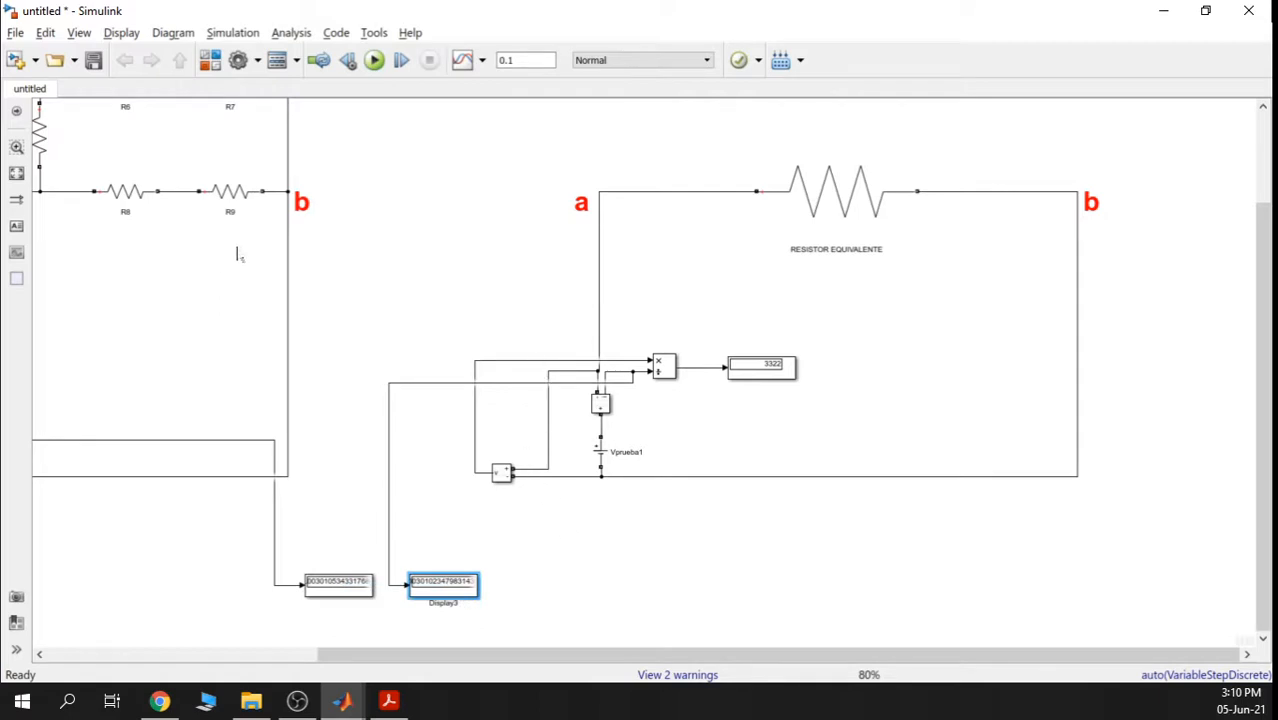
left_click(374, 60)
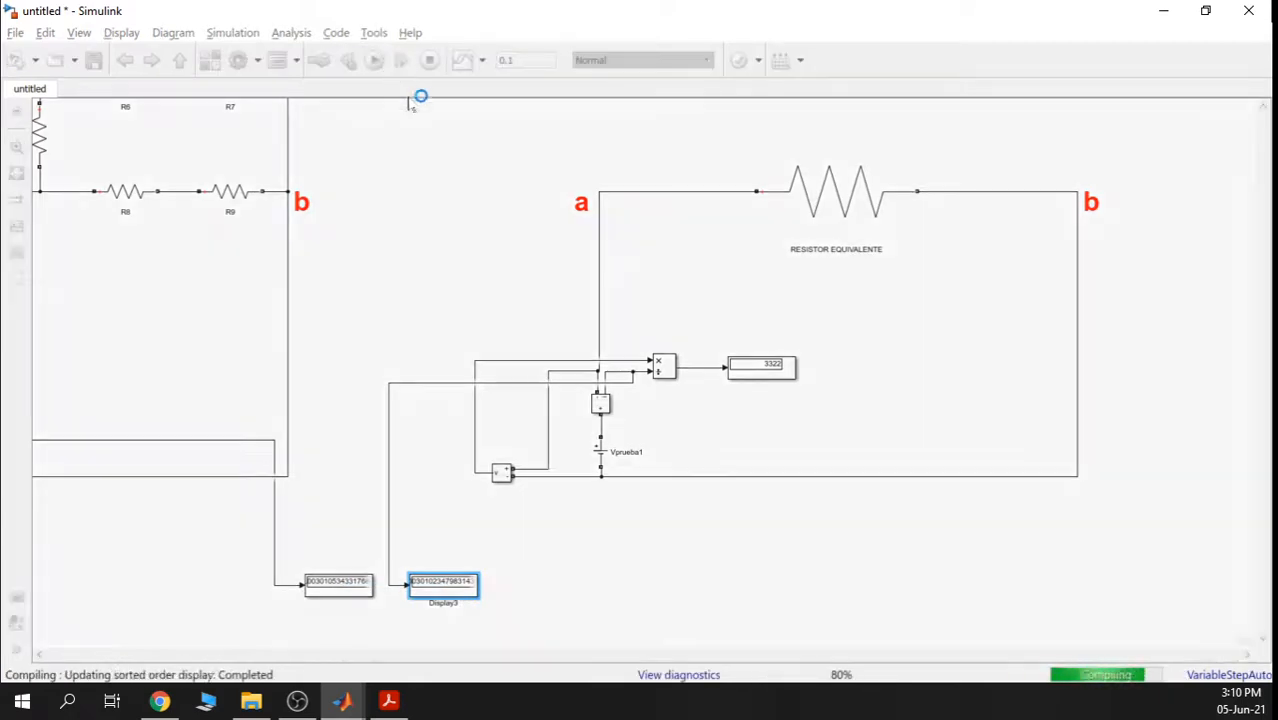
scroll(410, 590, "up", 4)
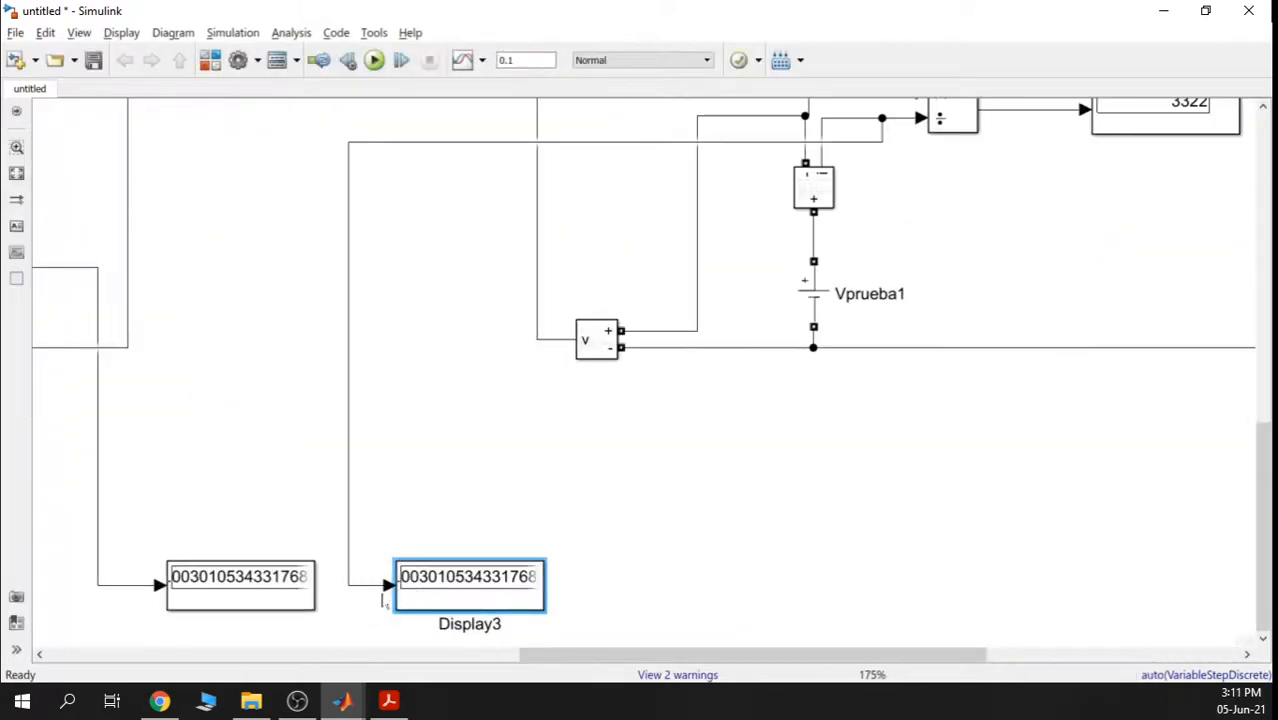
scroll(500, 472, "up", 6)
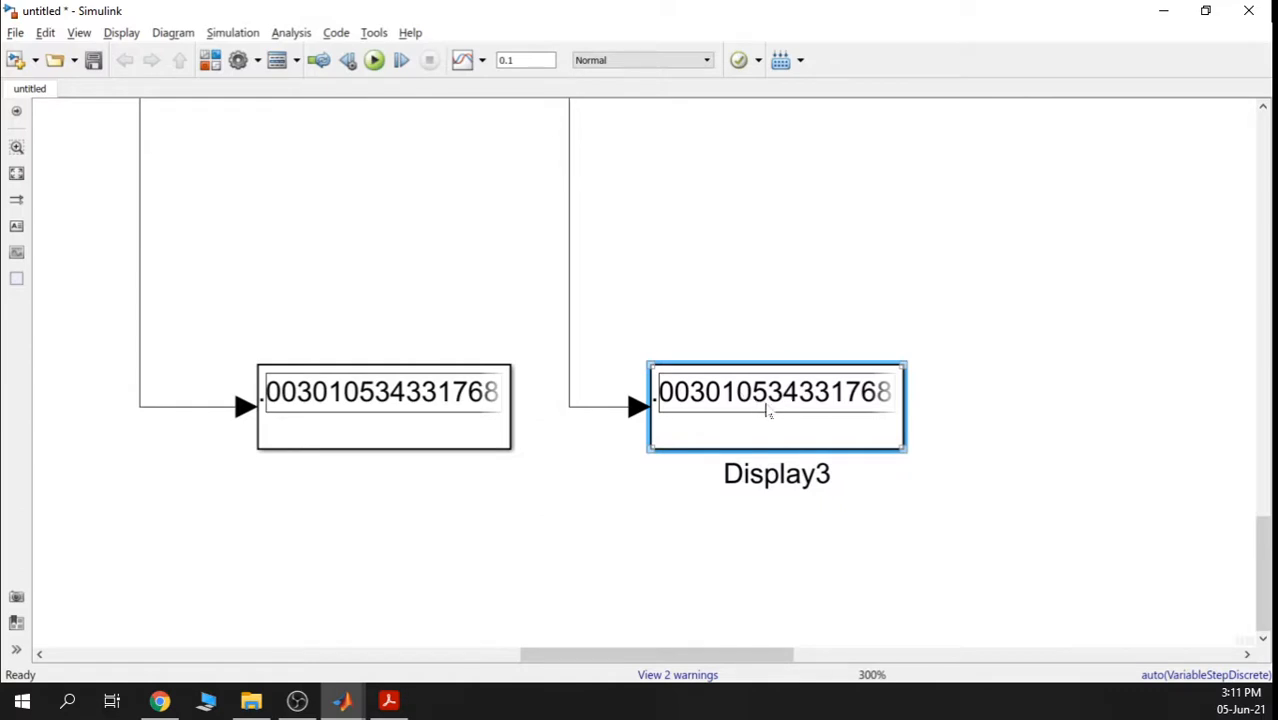
Examine the original circuit's resistance display alongside the RESISTOR EQUIVALENTE block and review both circuits between a and b
scroll(768, 412, "down", 8)
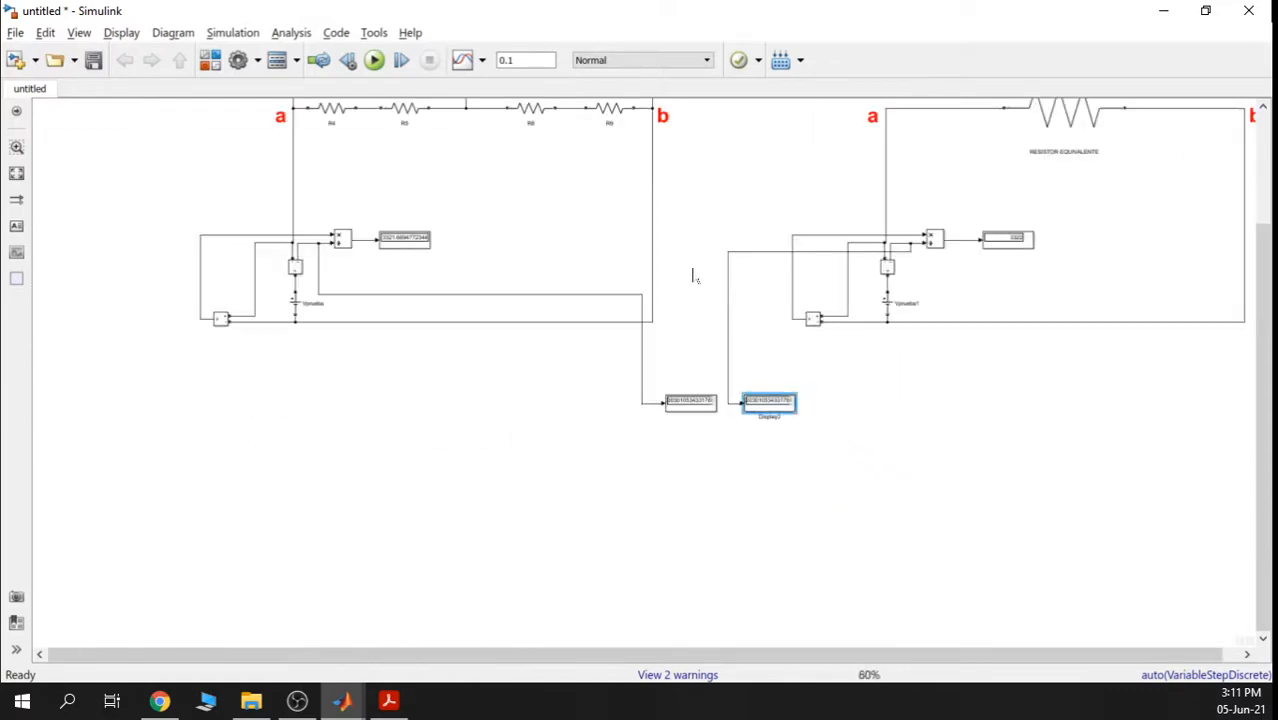
scroll(390, 248, "up", 5)
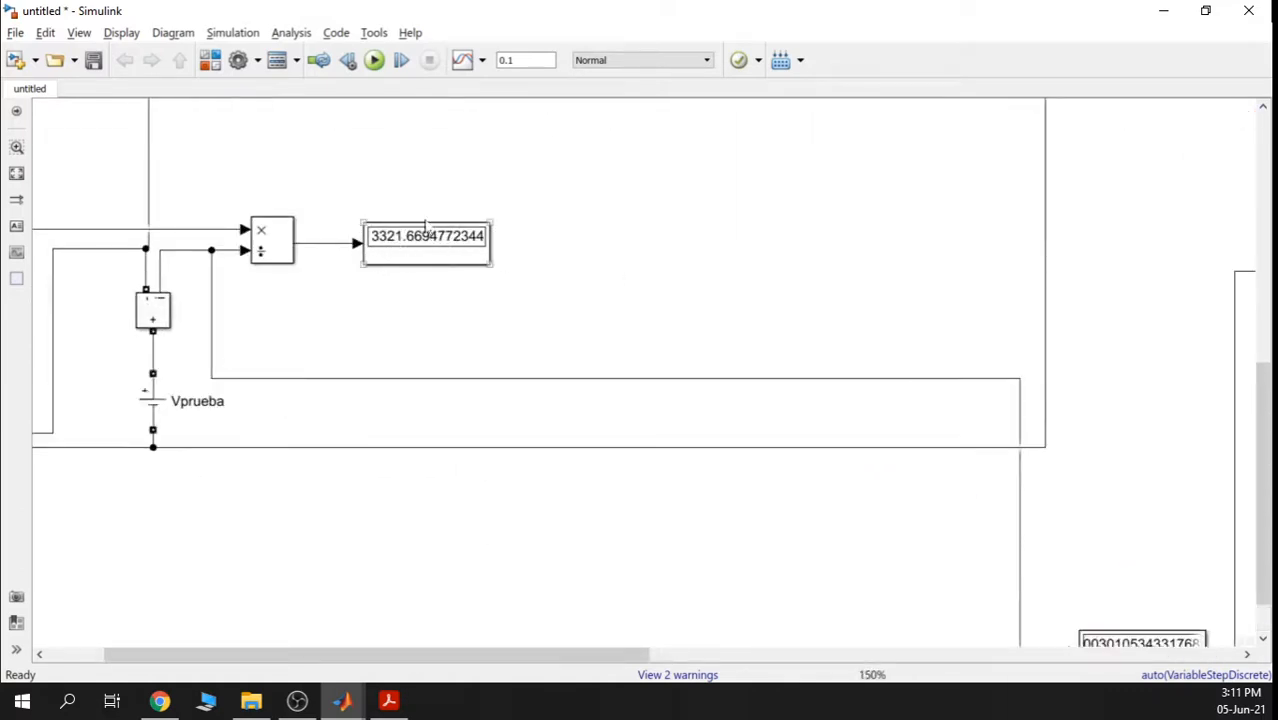
left_click(418, 252)
scroll(710, 280, "down", 4)
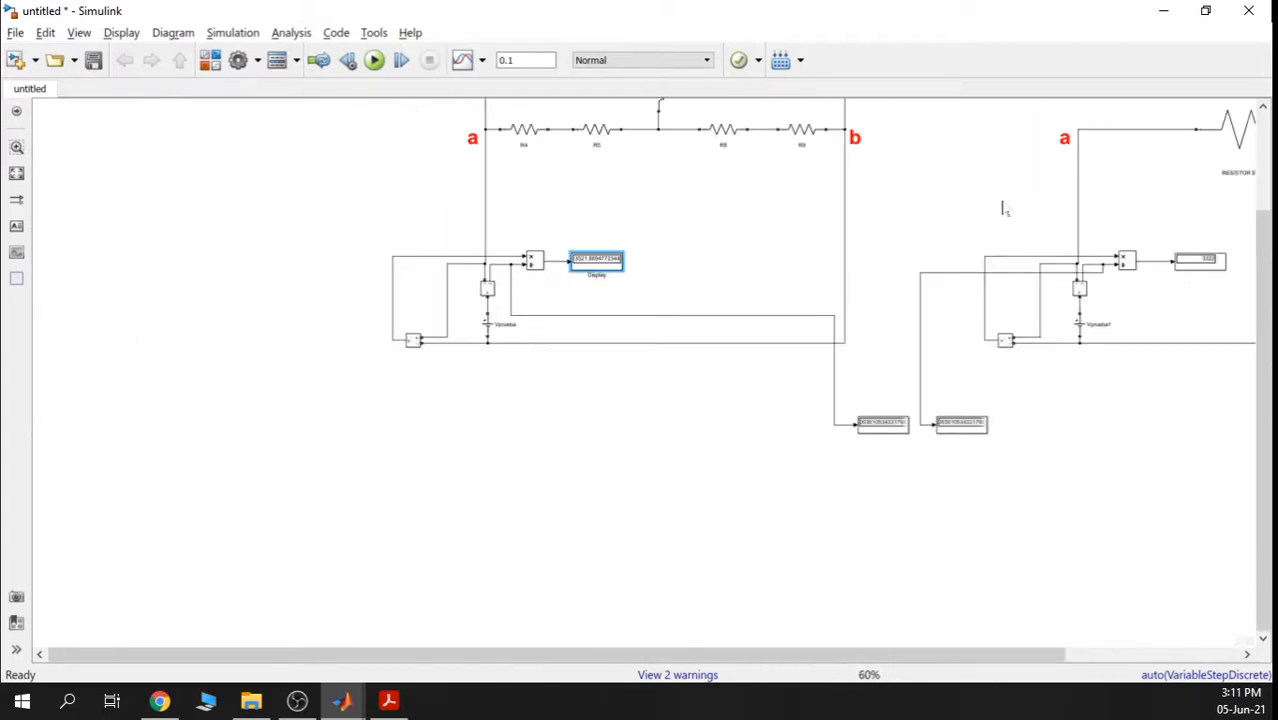
left_click(840, 268)
scroll(785, 270, "up", 5)
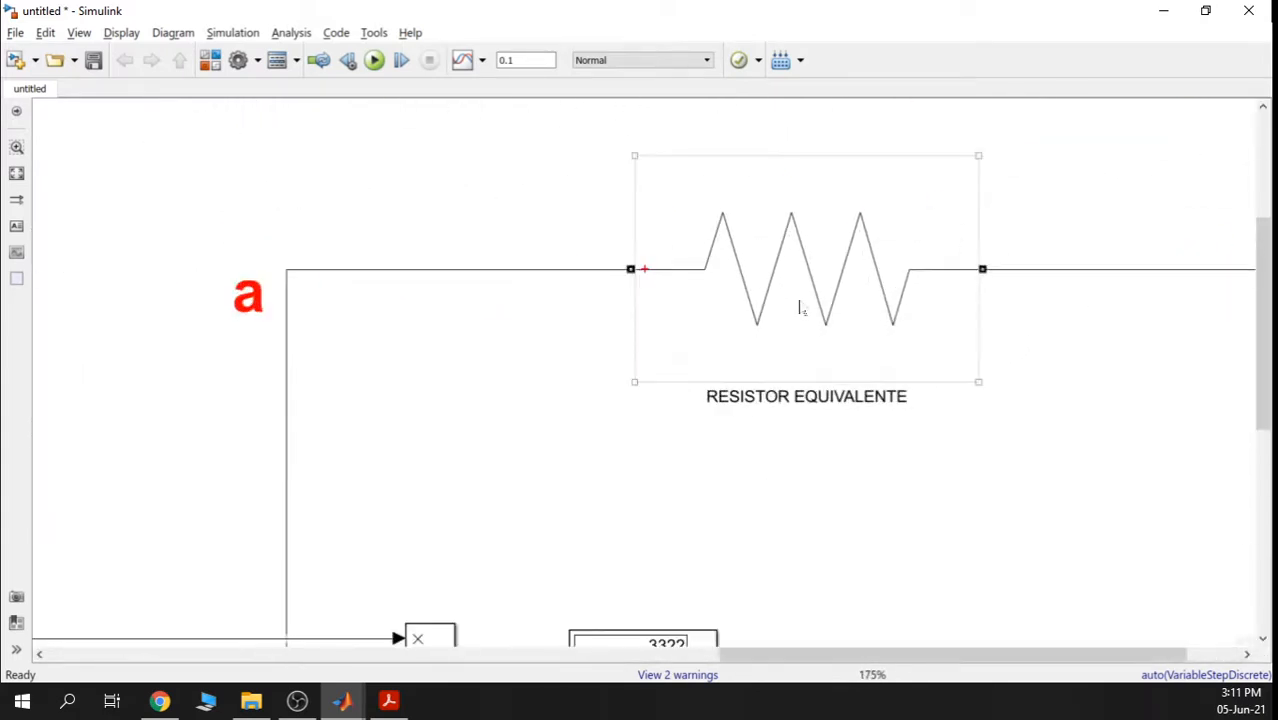
scroll(829, 291, "down", 5)
left_click(886, 345)
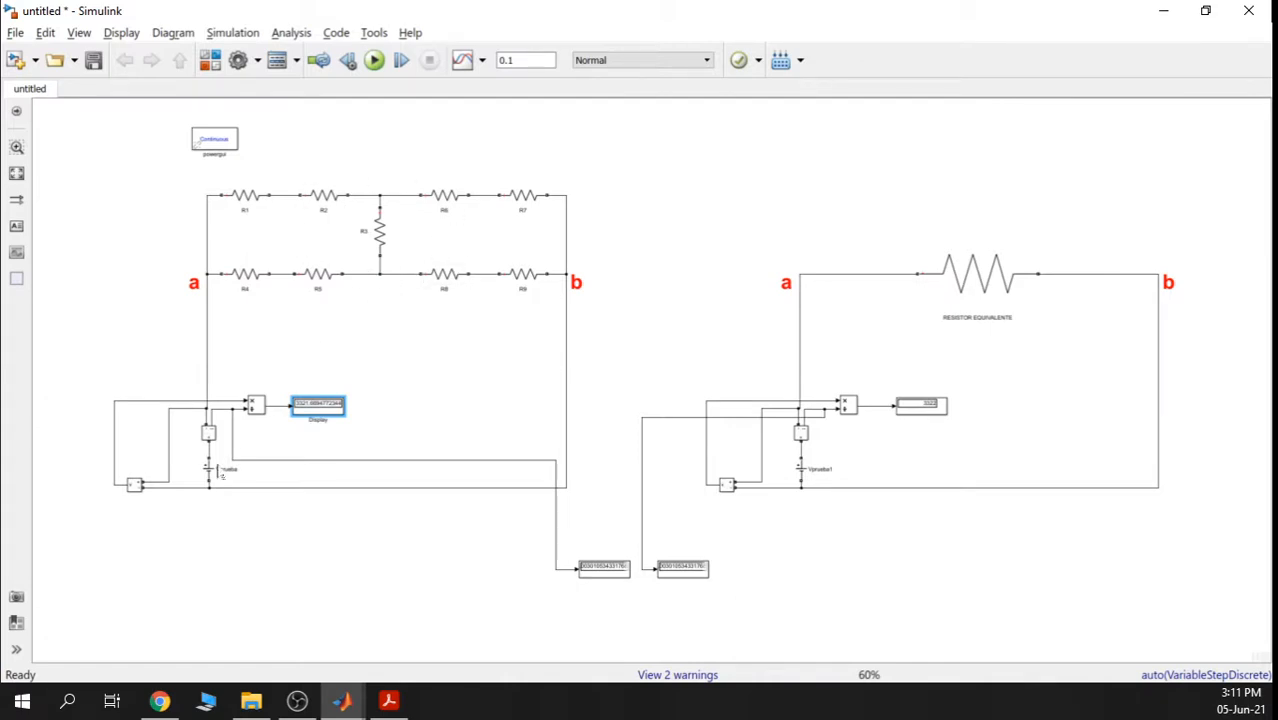
left_click(582, 290)
scroll(324, 421, "up", 2)
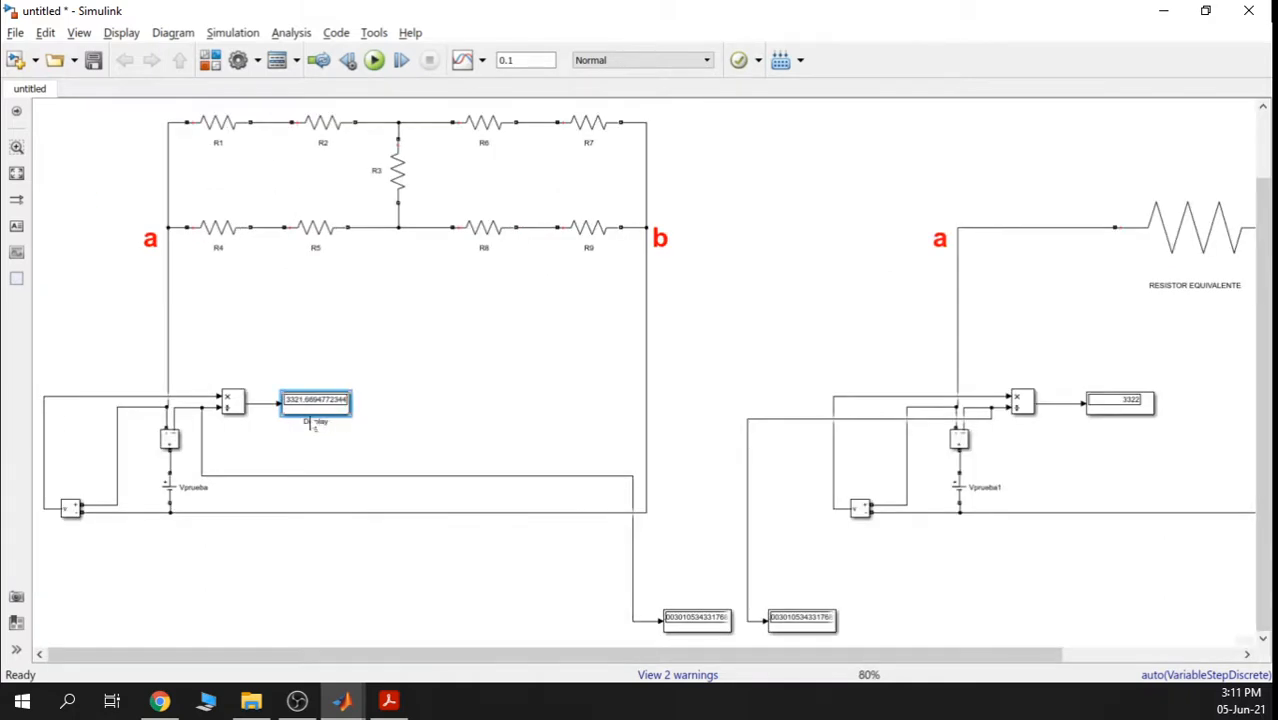
scroll(313, 423, "up", 1)
scroll(508, 462, "down", 3)
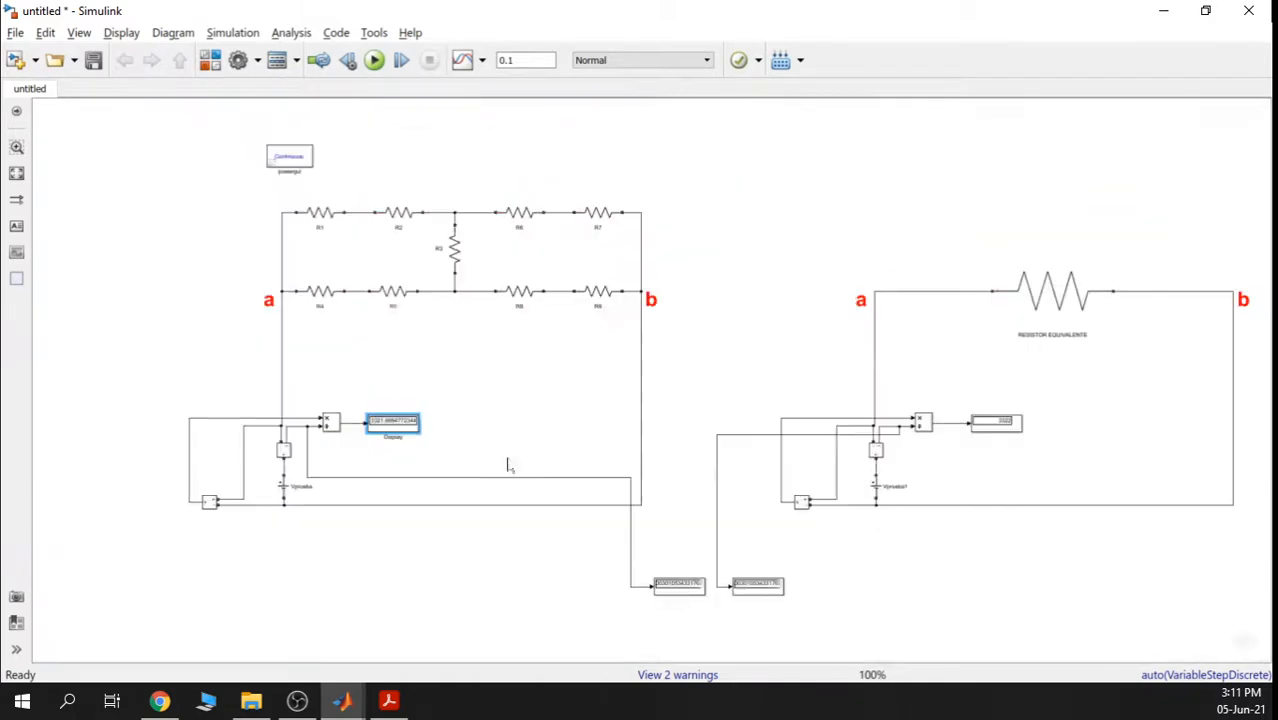
Switch to Chrome and open YouTube in a new tab
left_click(157, 703)
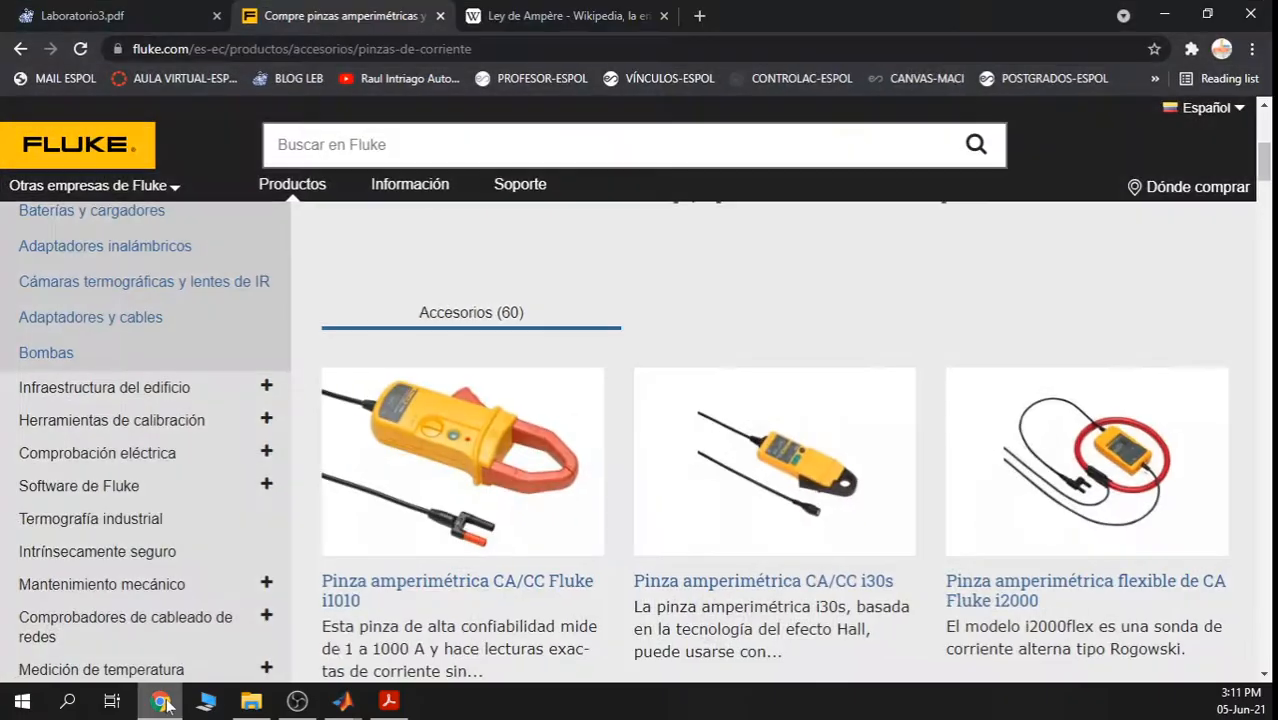
left_click(699, 16)
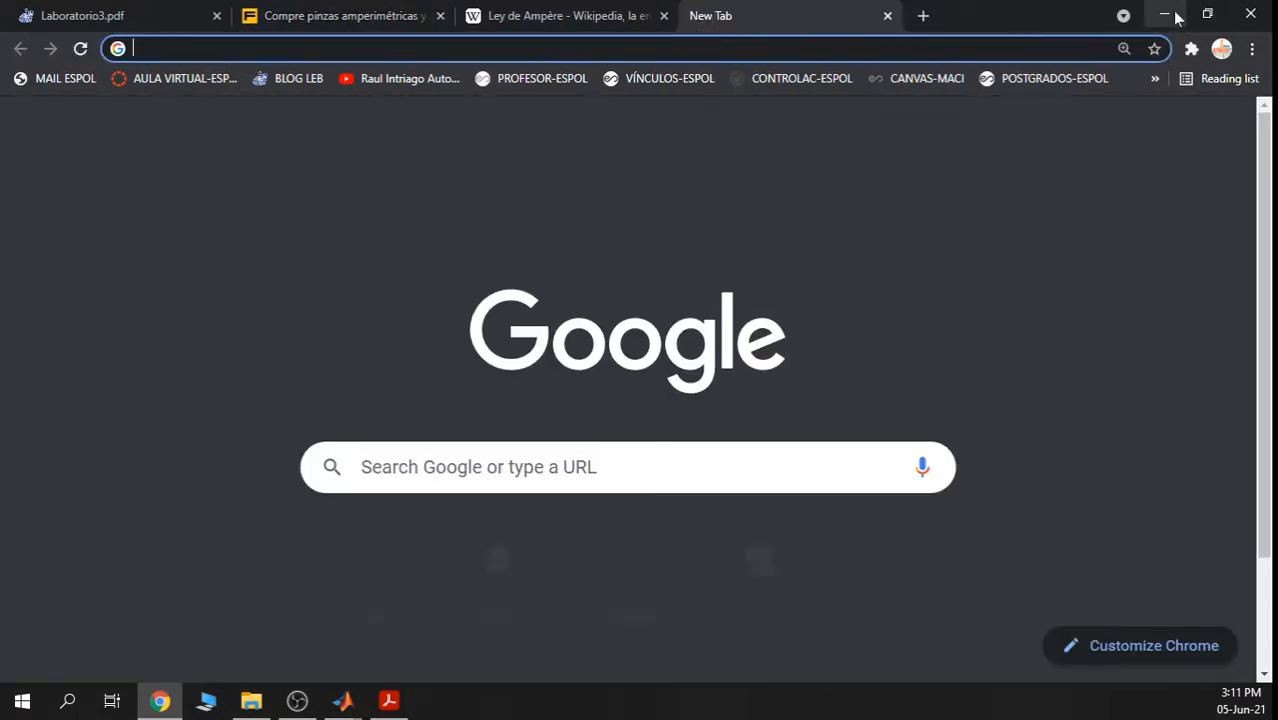
left_click(1166, 15)
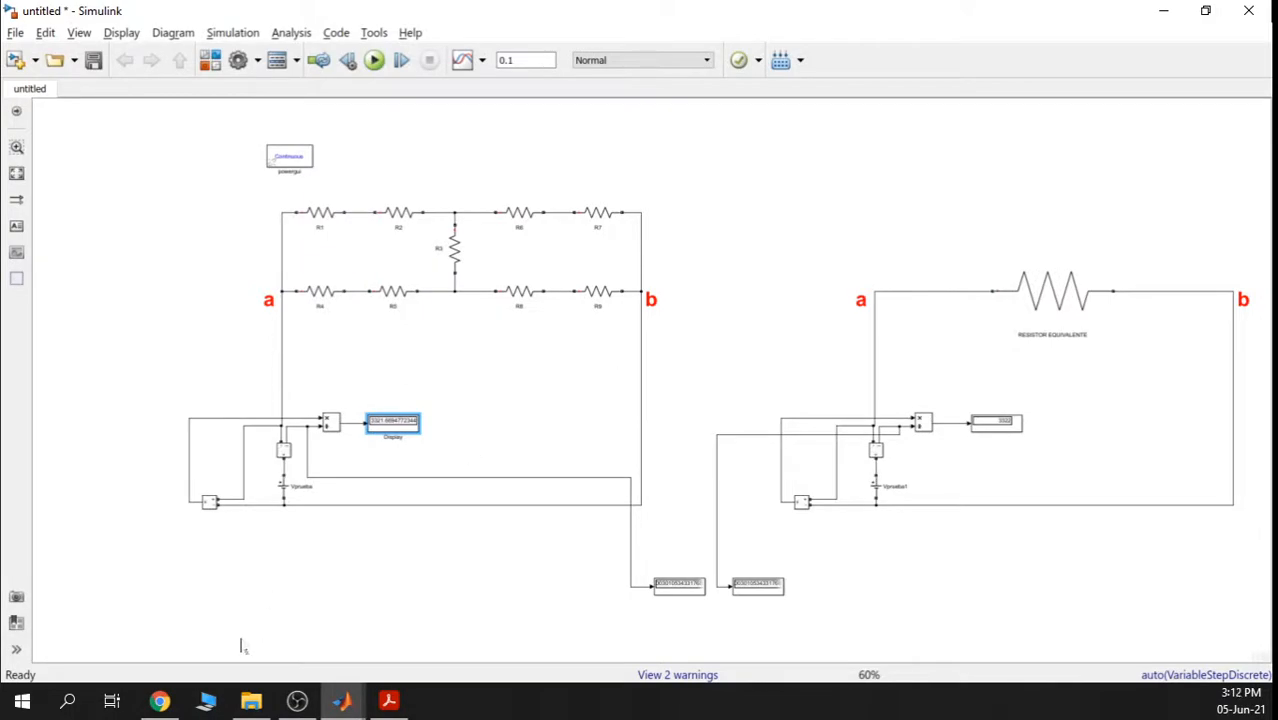
left_click(160, 701)
left_click(345, 48)
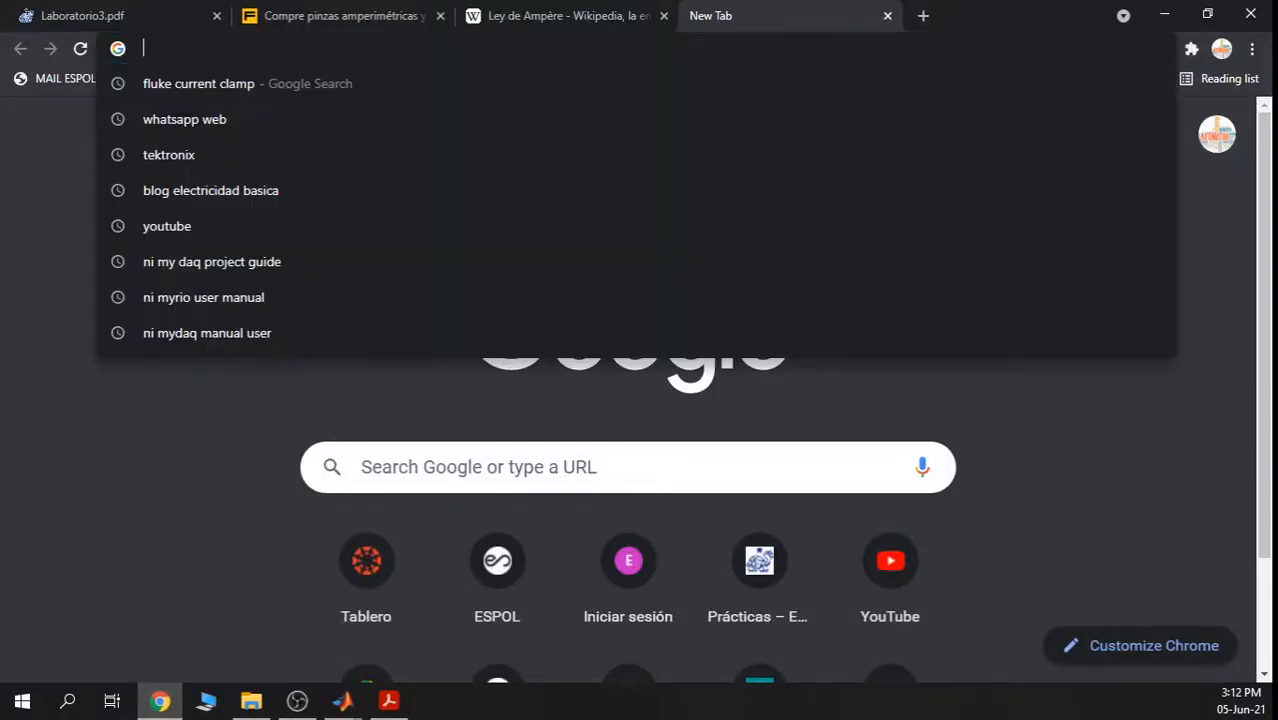
left_click(900, 558)
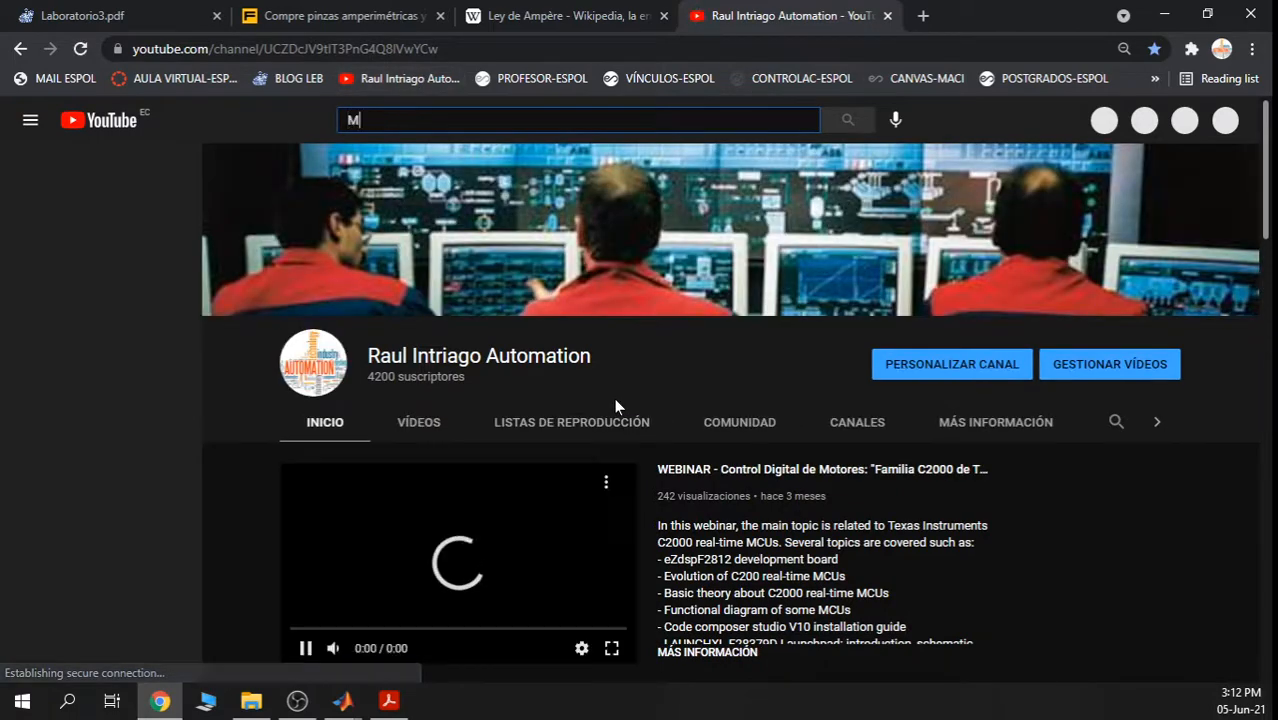
Search YouTube for "MEDICION DE RESISTENCIA CON MULTIMETRO FLUKE"
type("MEDICION DE RE")
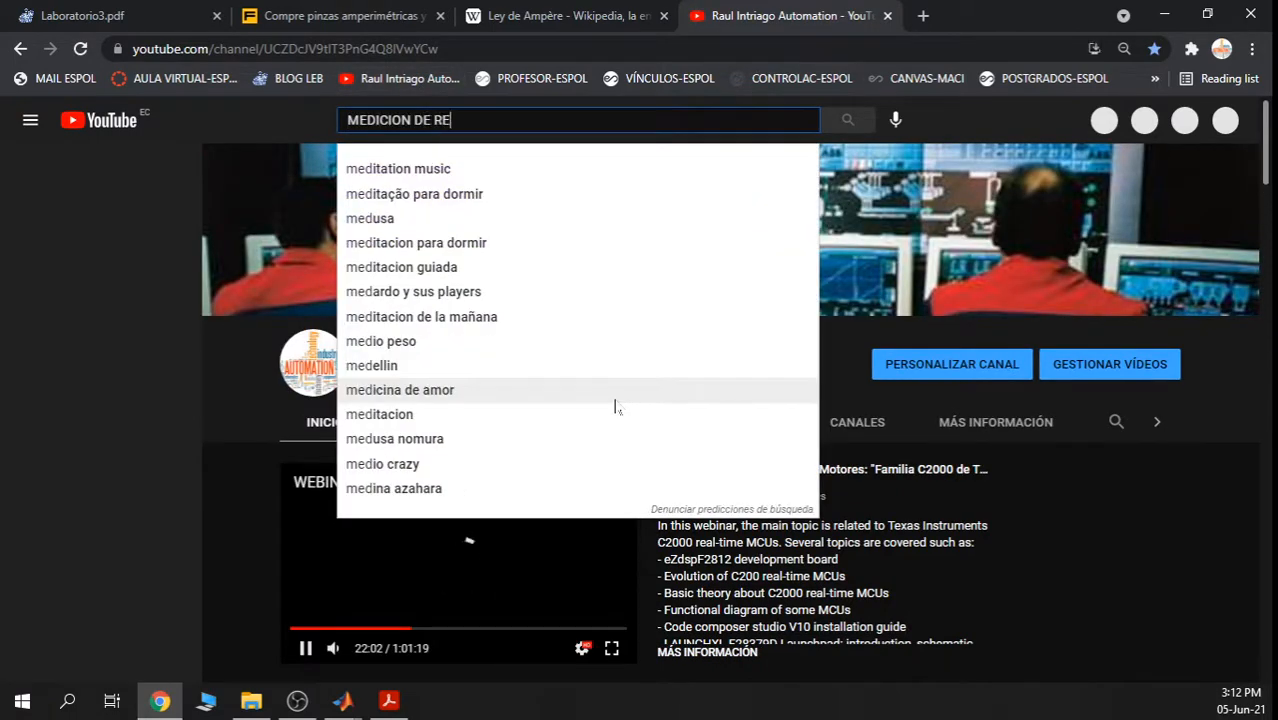
type("SISTENCIA")
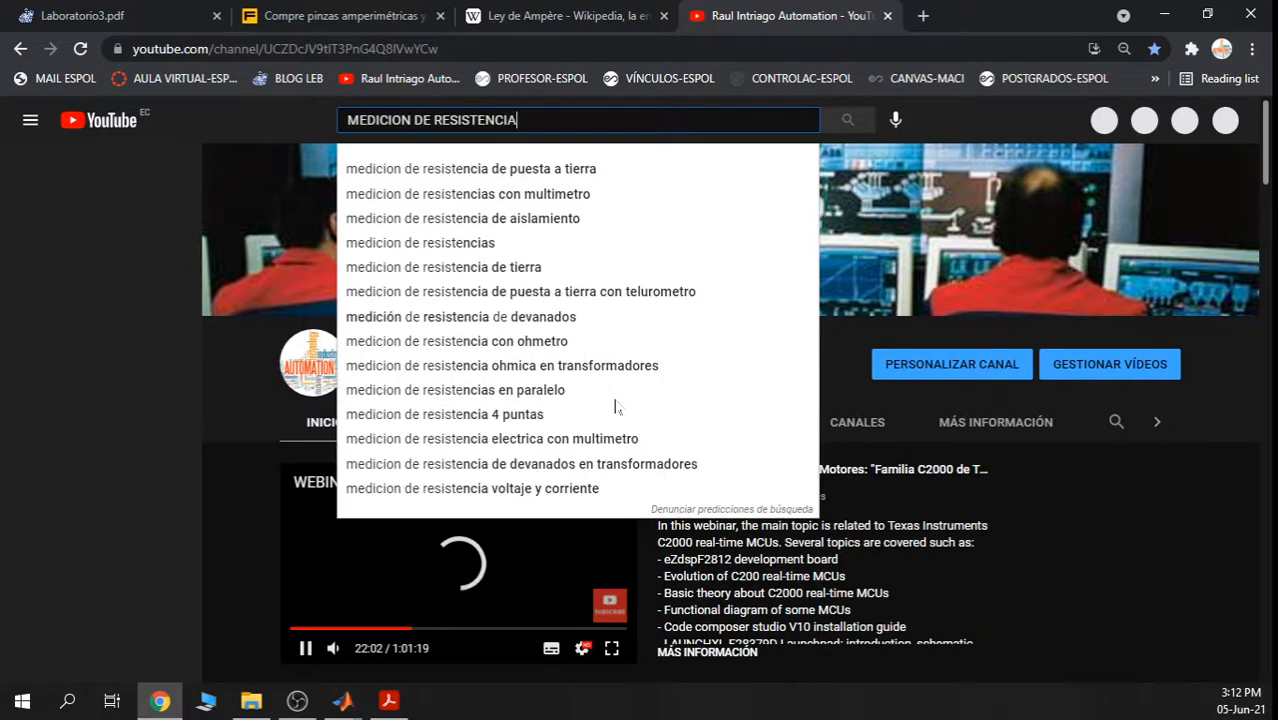
type(" CON ")
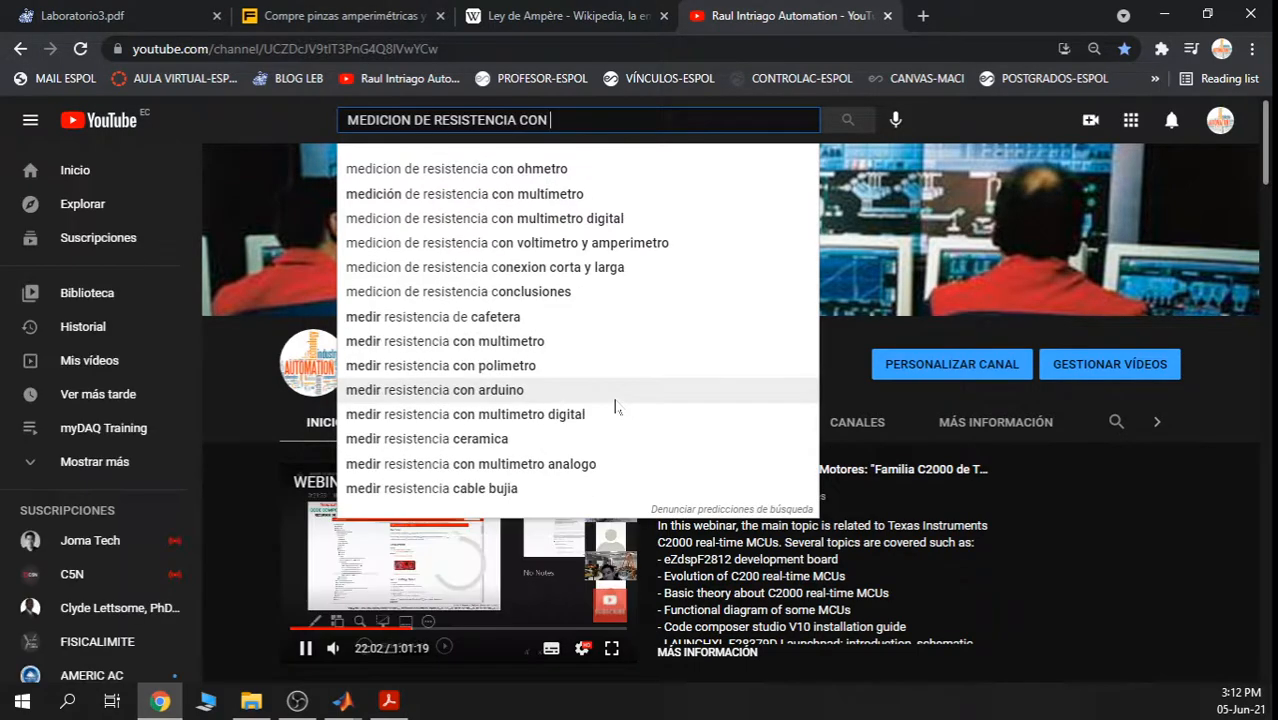
type("MULTIME")
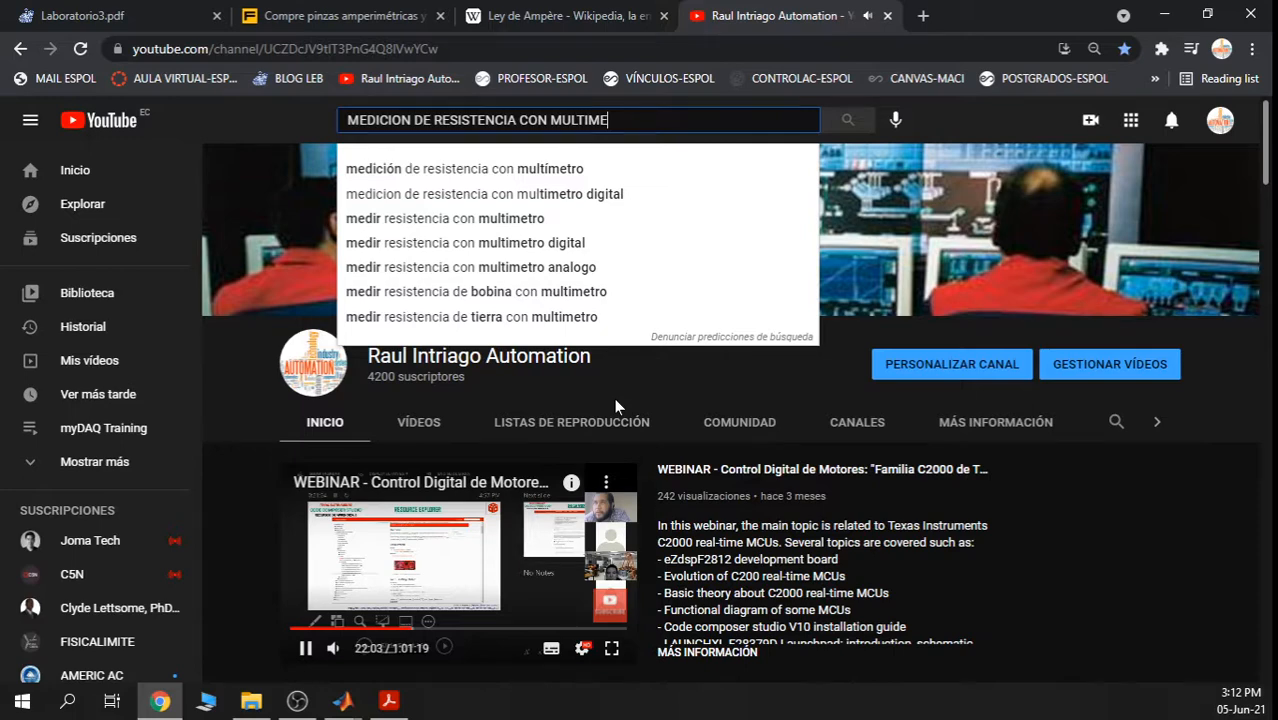
type("TRO FLUKE")
key("Return")
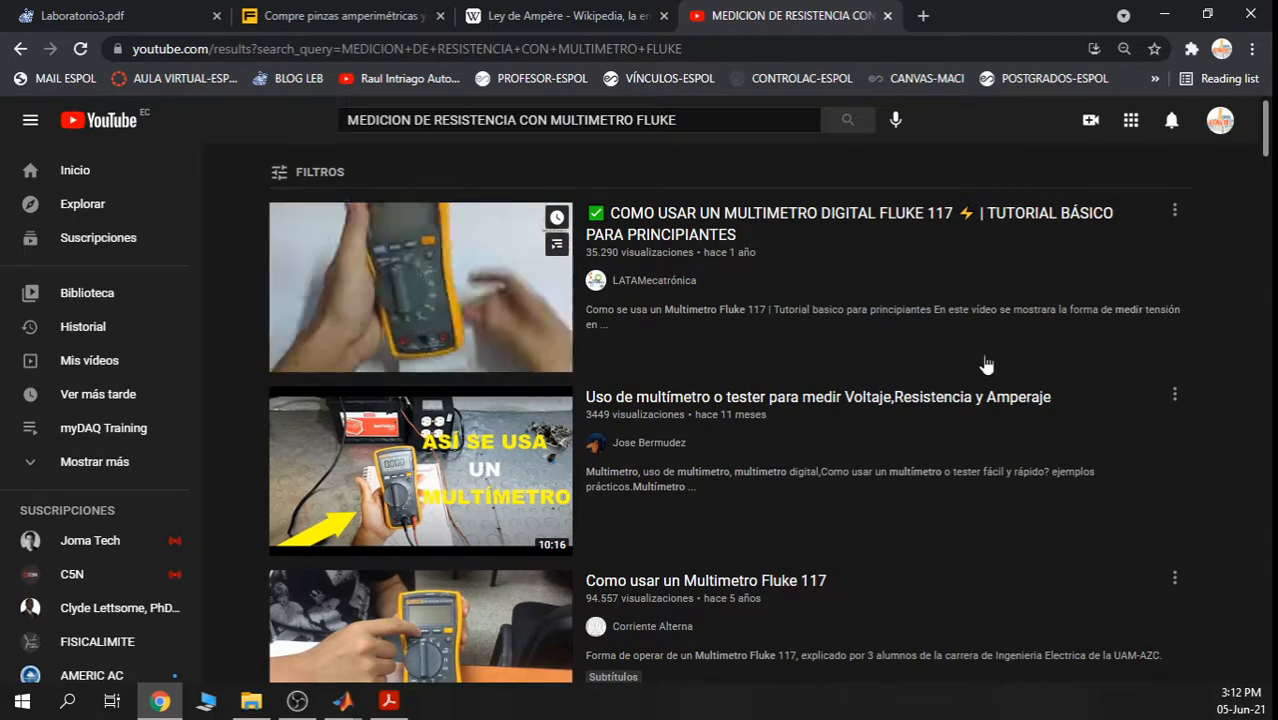
Browse the search results and open the video "COMO USAR UN MULTIMETRO DIGITAL FLUKE 117 | TUTORIAL BÁSICO PARA PRINCIPIANTES"
scroll(808, 386, "down", 2)
scroll(808, 386, "down", 4)
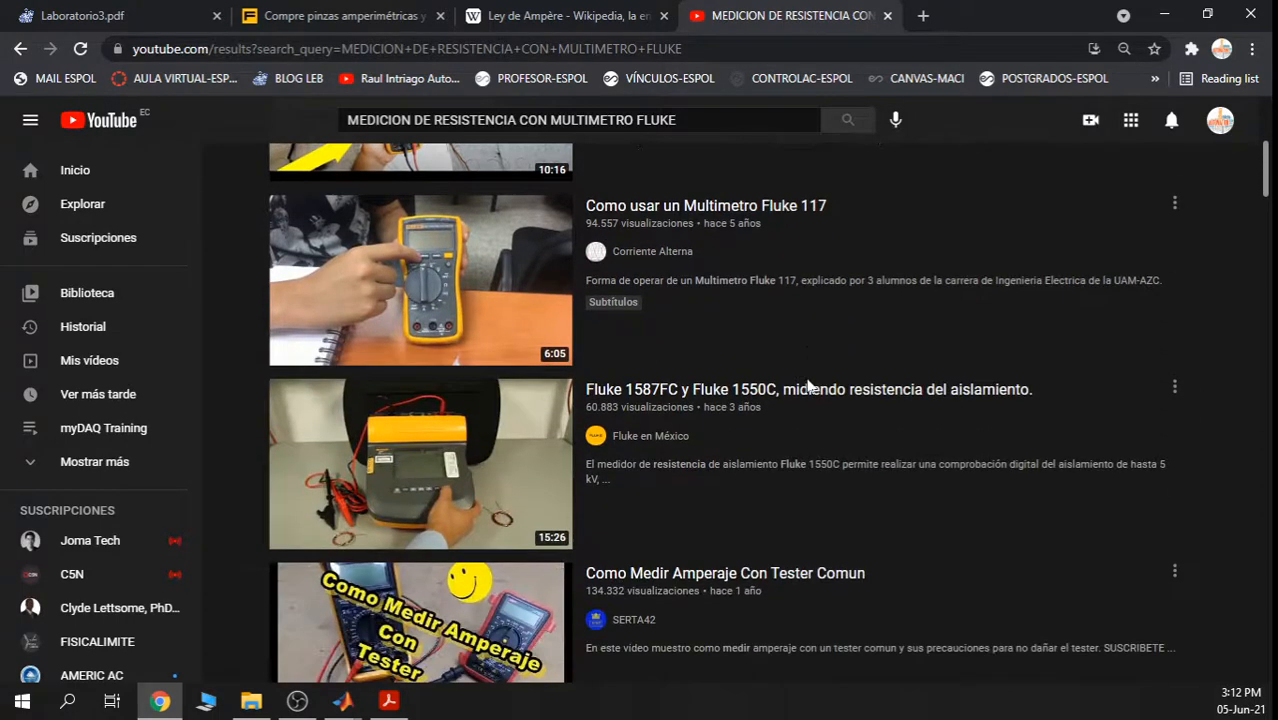
scroll(808, 388, "down", 3)
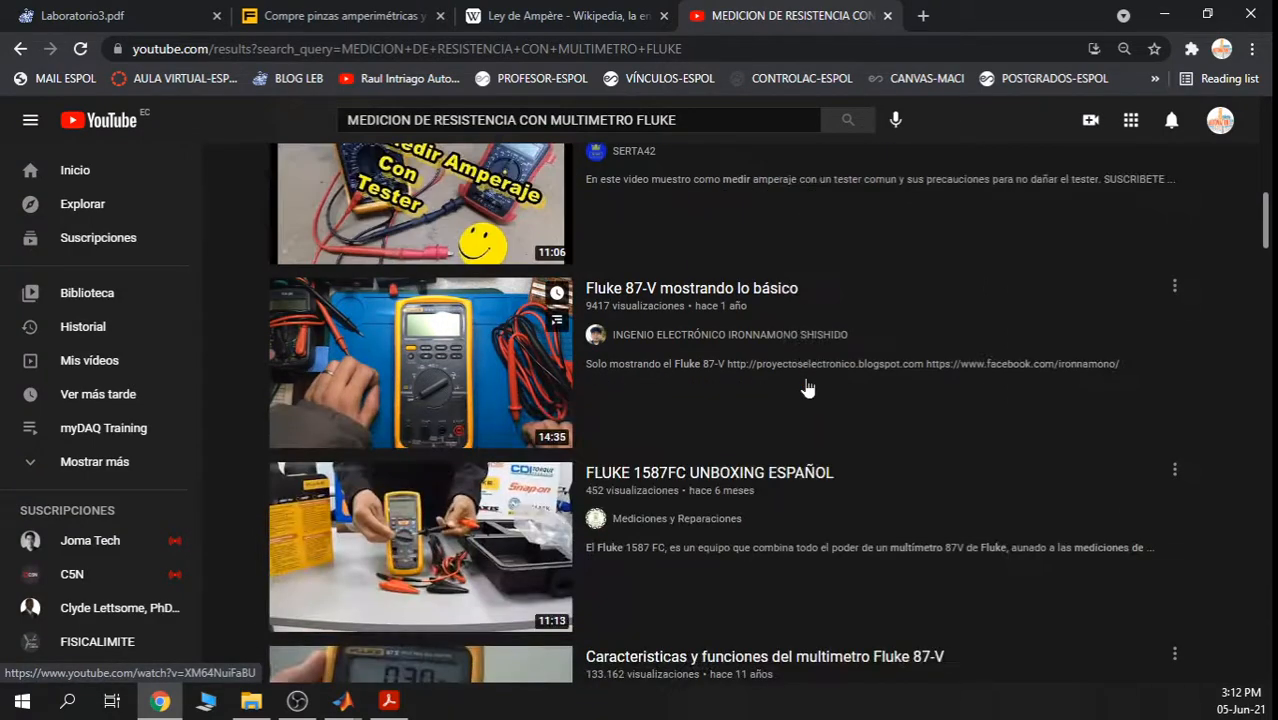
scroll(808, 388, "down", 3)
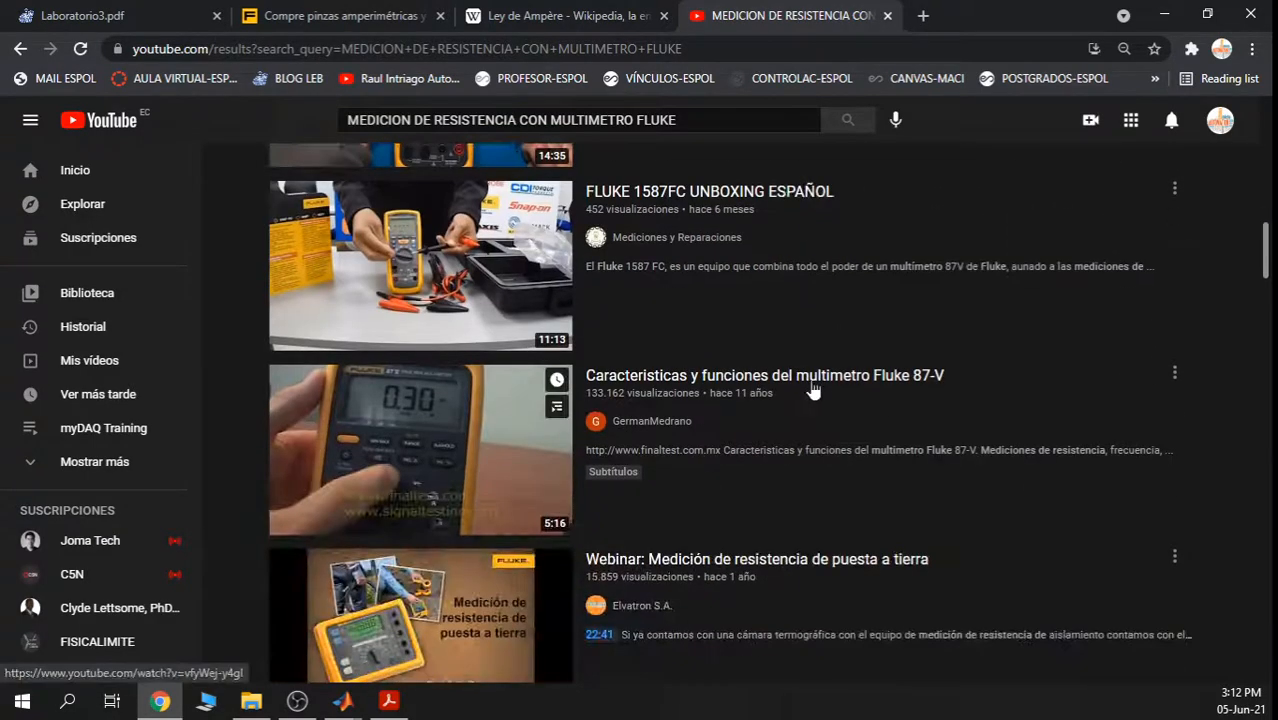
scroll(881, 430, "down", 2)
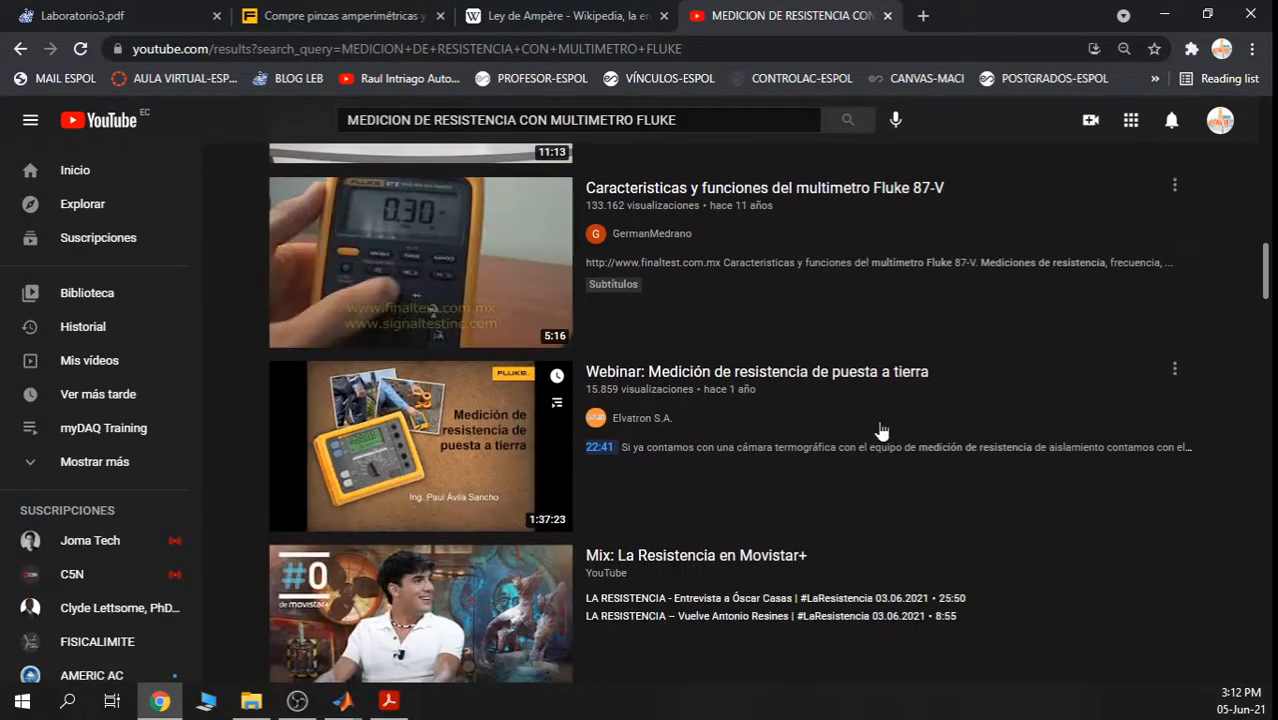
scroll(881, 430, "down", 4)
scroll(881, 430, "down", 1)
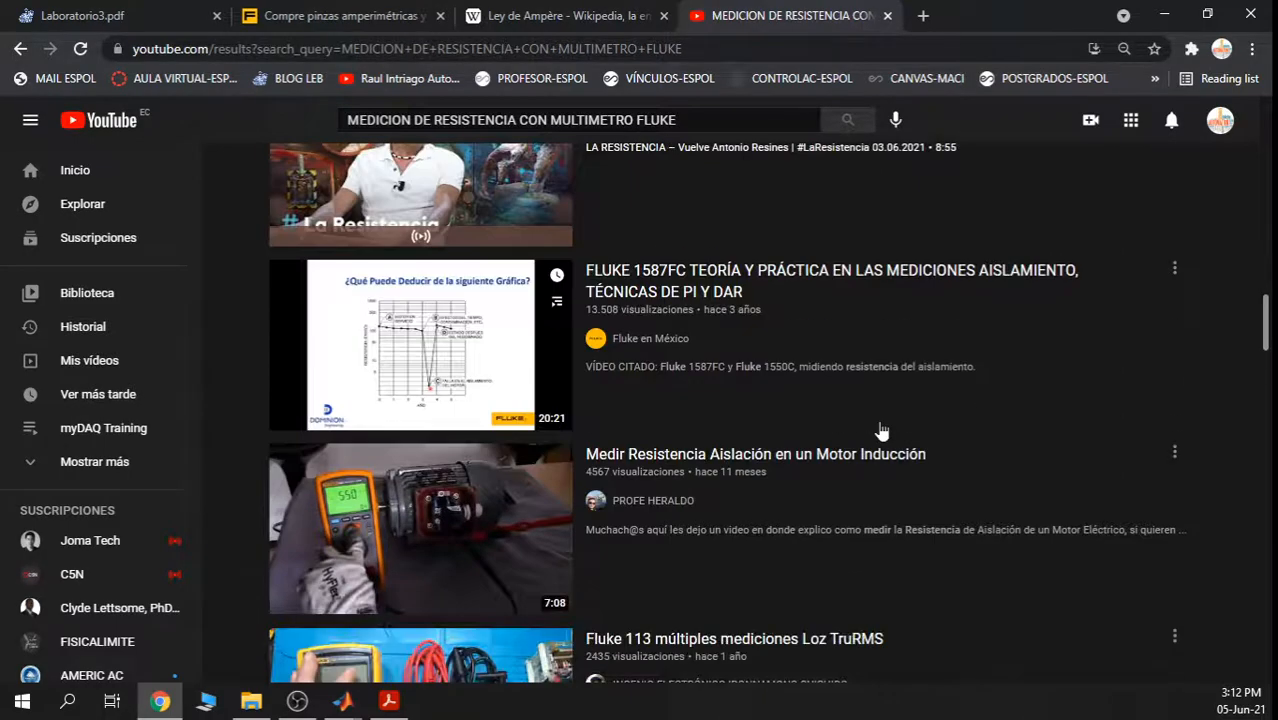
scroll(881, 430, "up", 3)
scroll(881, 430, "up", 20)
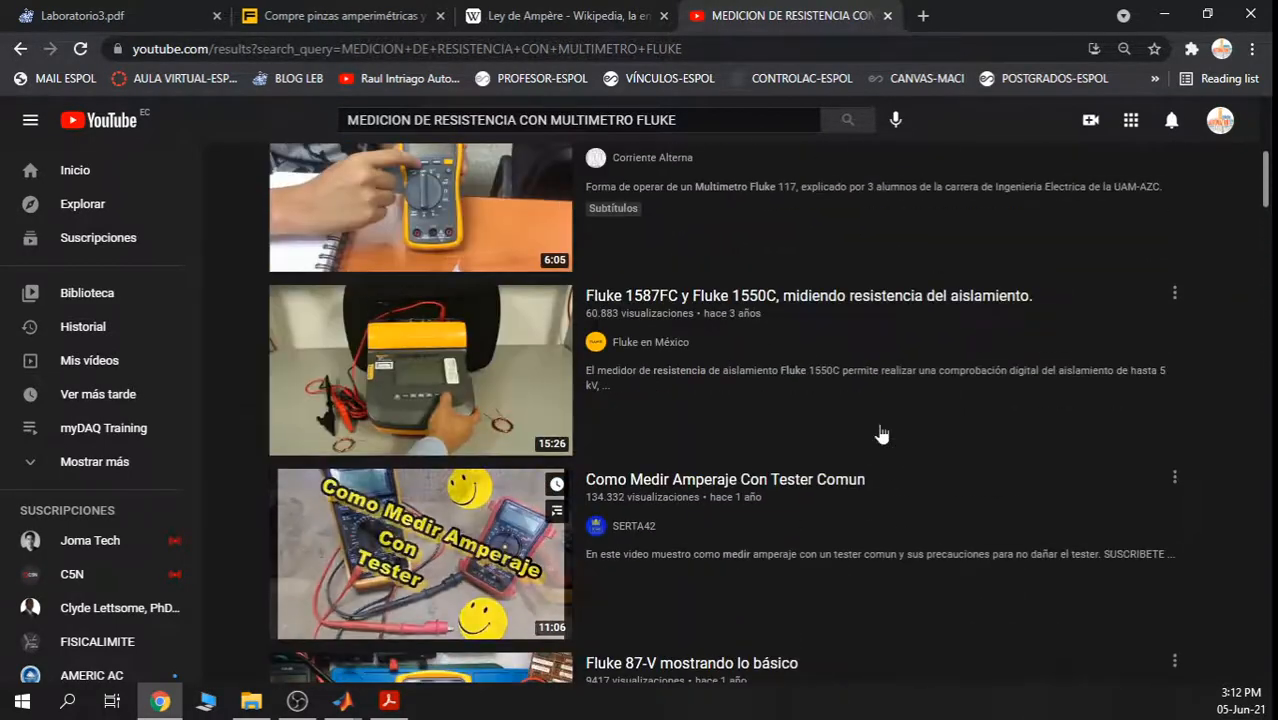
mouse_move(760, 252)
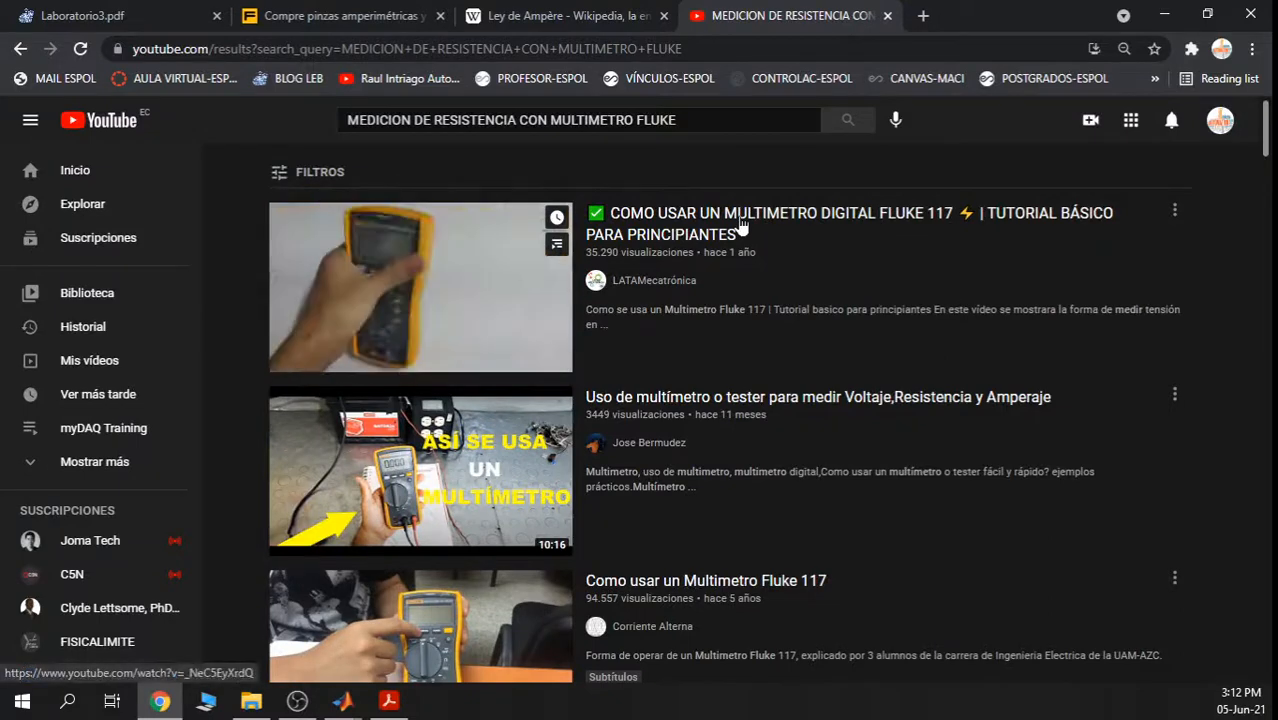
left_click(741, 228)
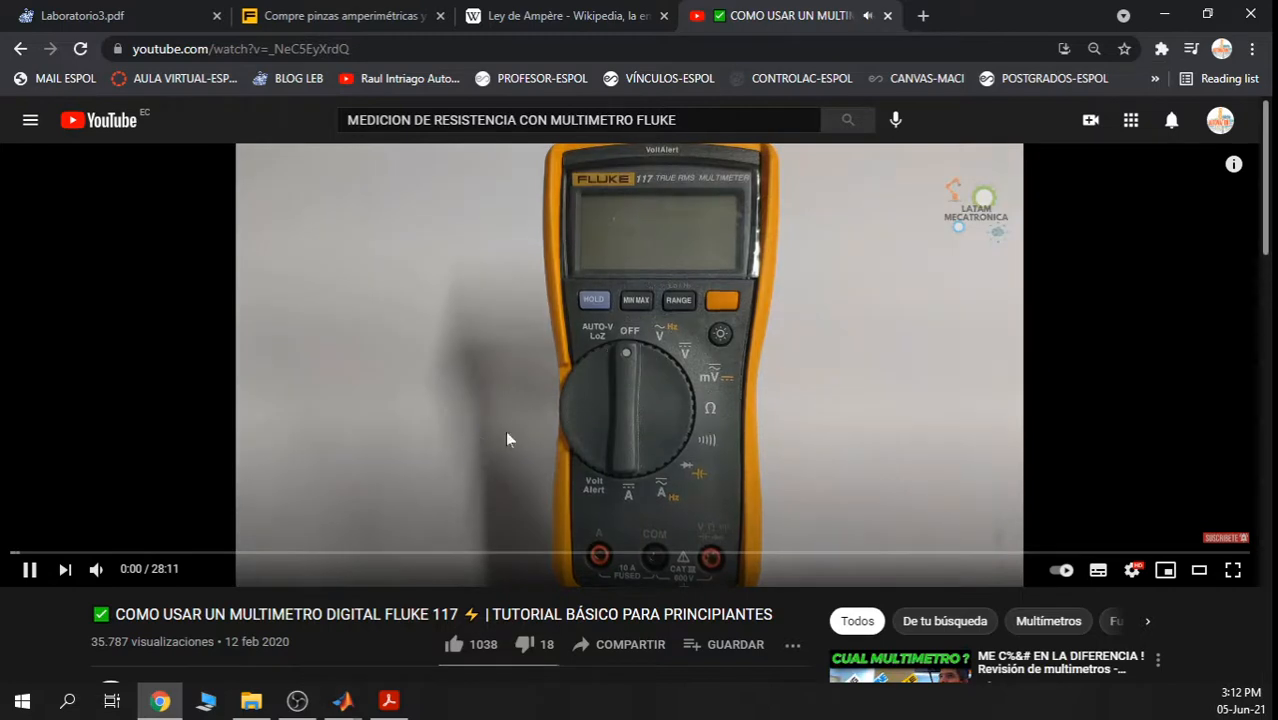
Show the Fluke 117 multimeter video full screen and play its opening seconds, pausing on the meter's front panel
left_click(908, 436)
left_click(1234, 570)
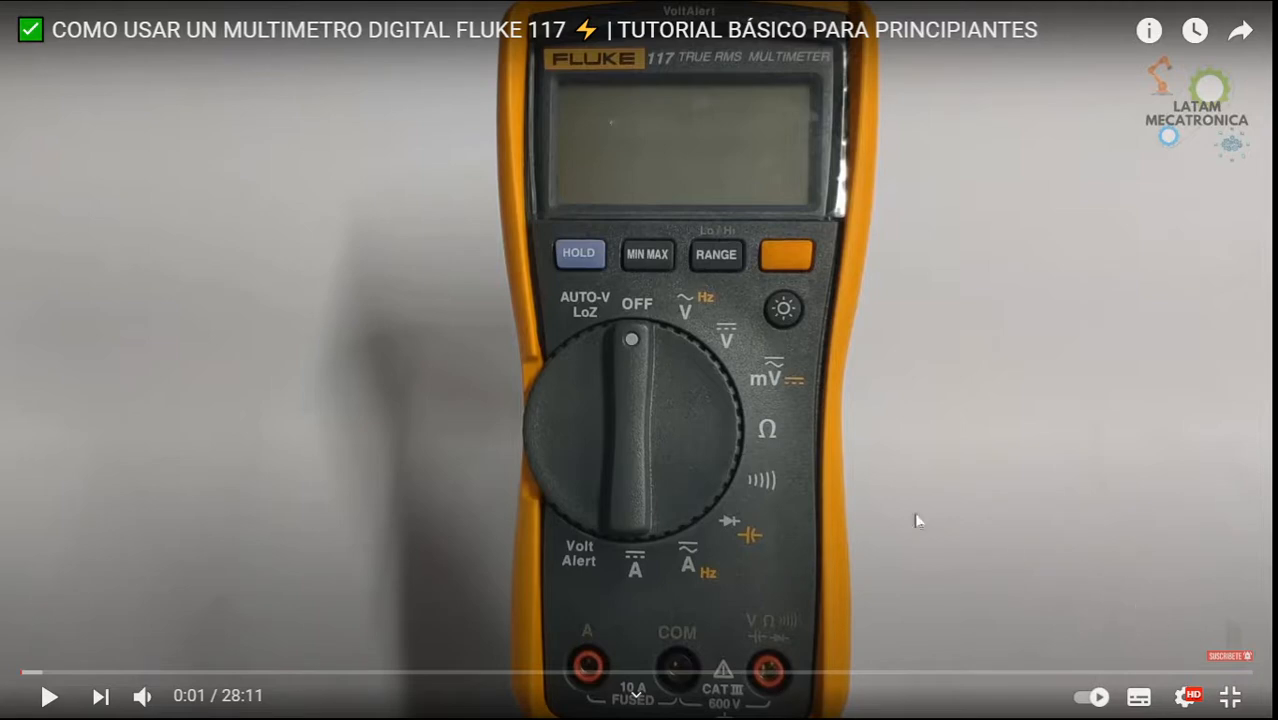
left_click(686, 405)
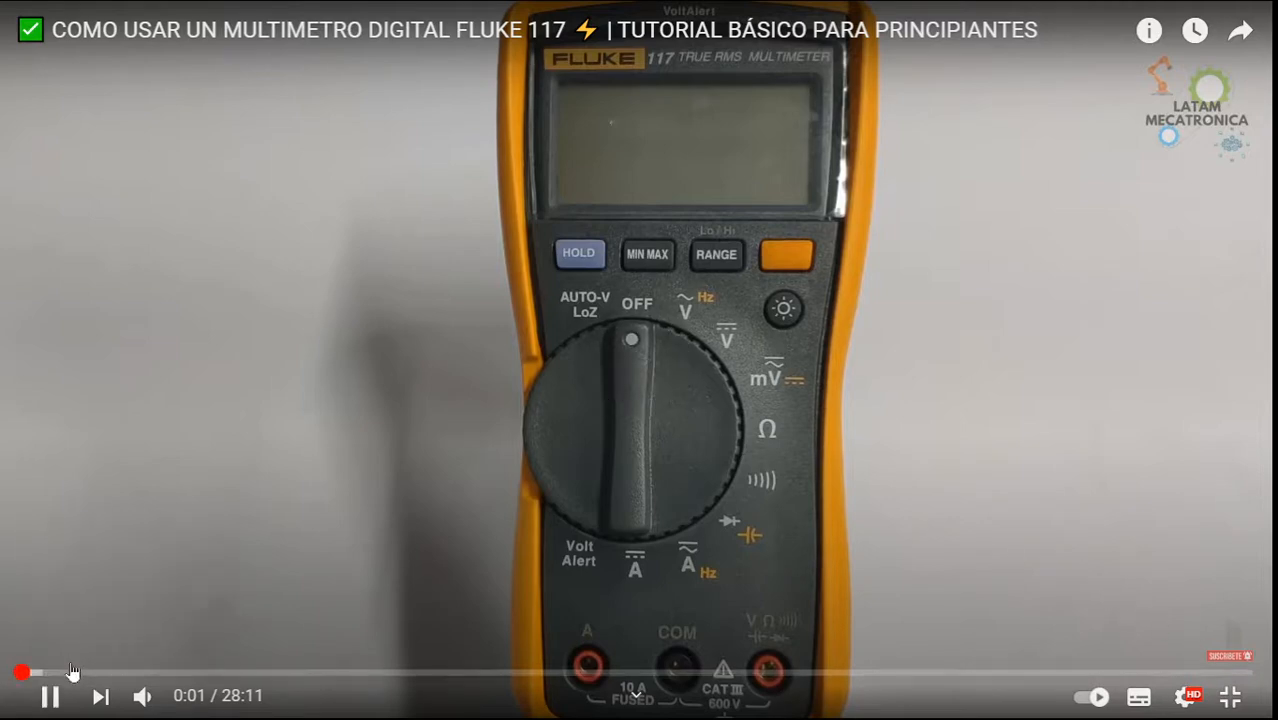
left_click(607, 124)
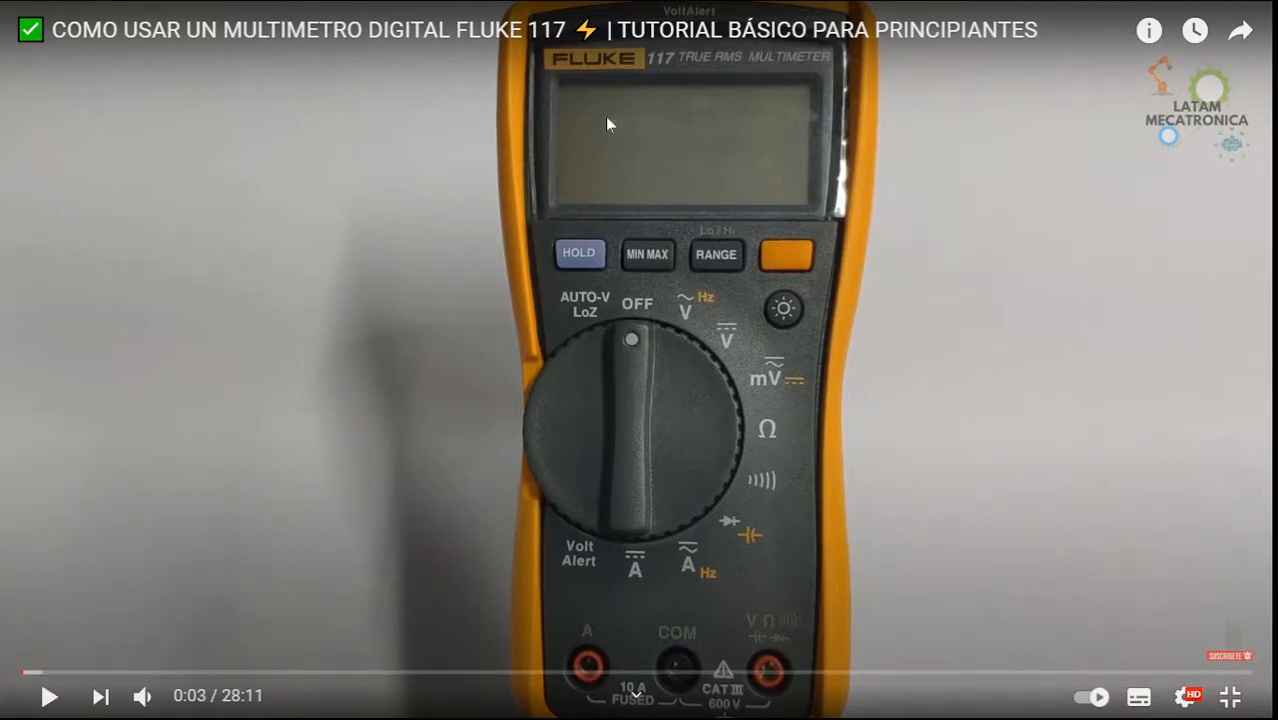
left_click(675, 511)
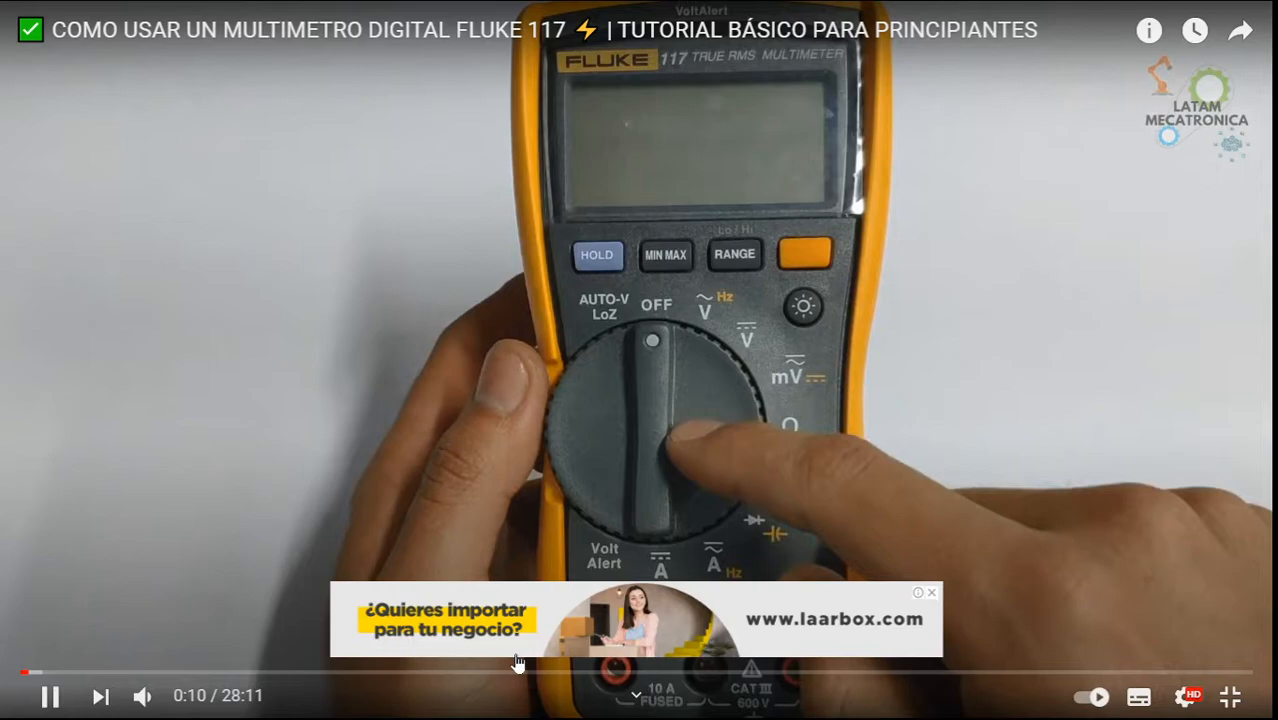
Skip ahead in the full-screen Fluke 117 video to about 8:08 and on to about 12:28
key("Escape")
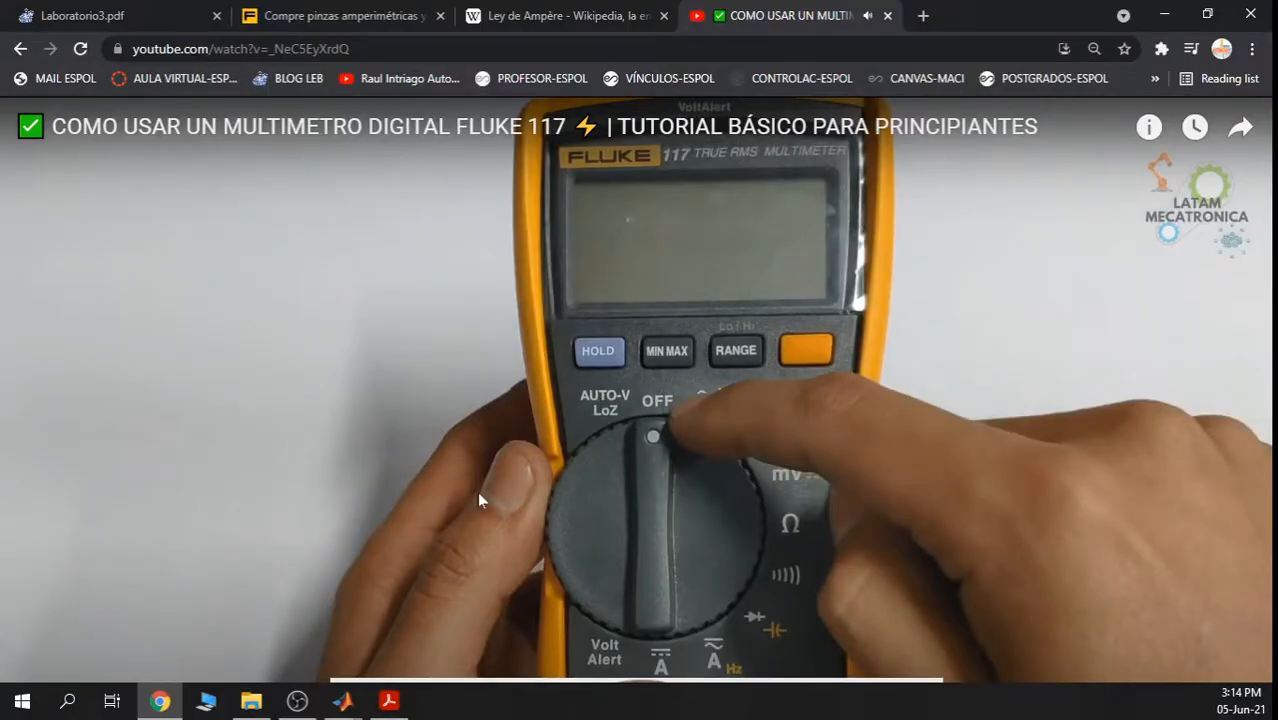
double_click(477, 491)
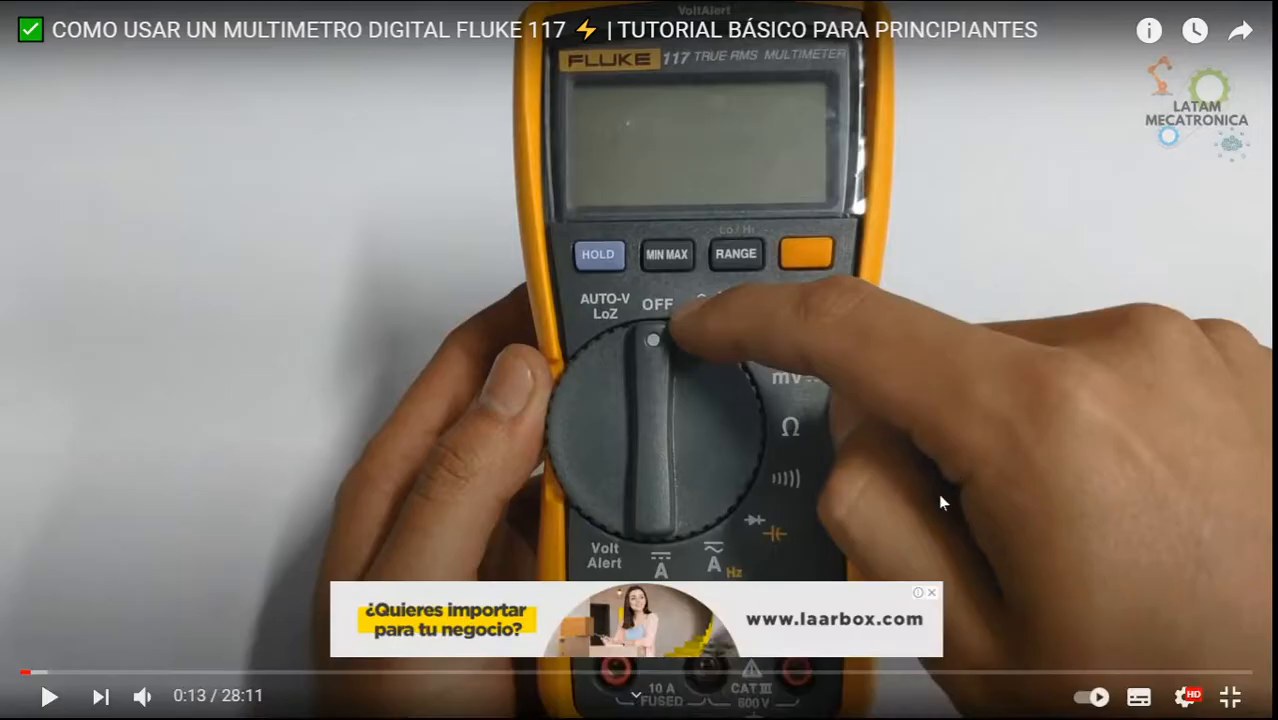
left_click(377, 672)
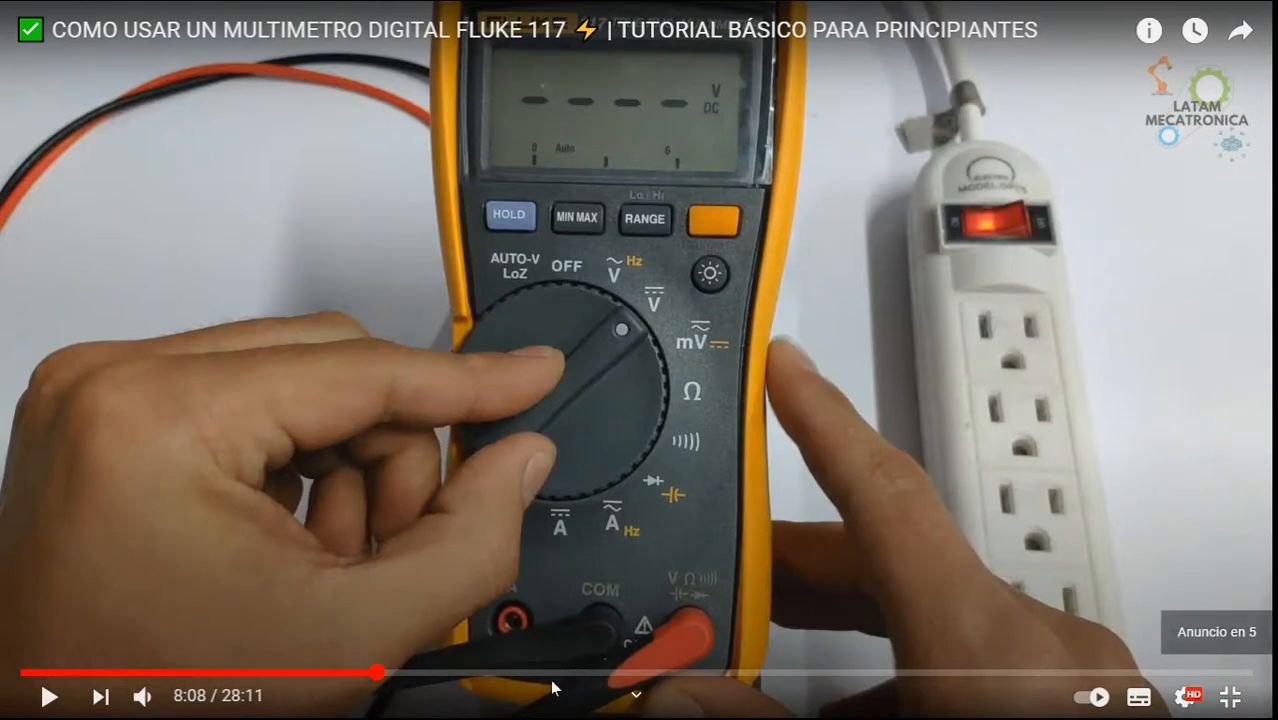
left_click(566, 674)
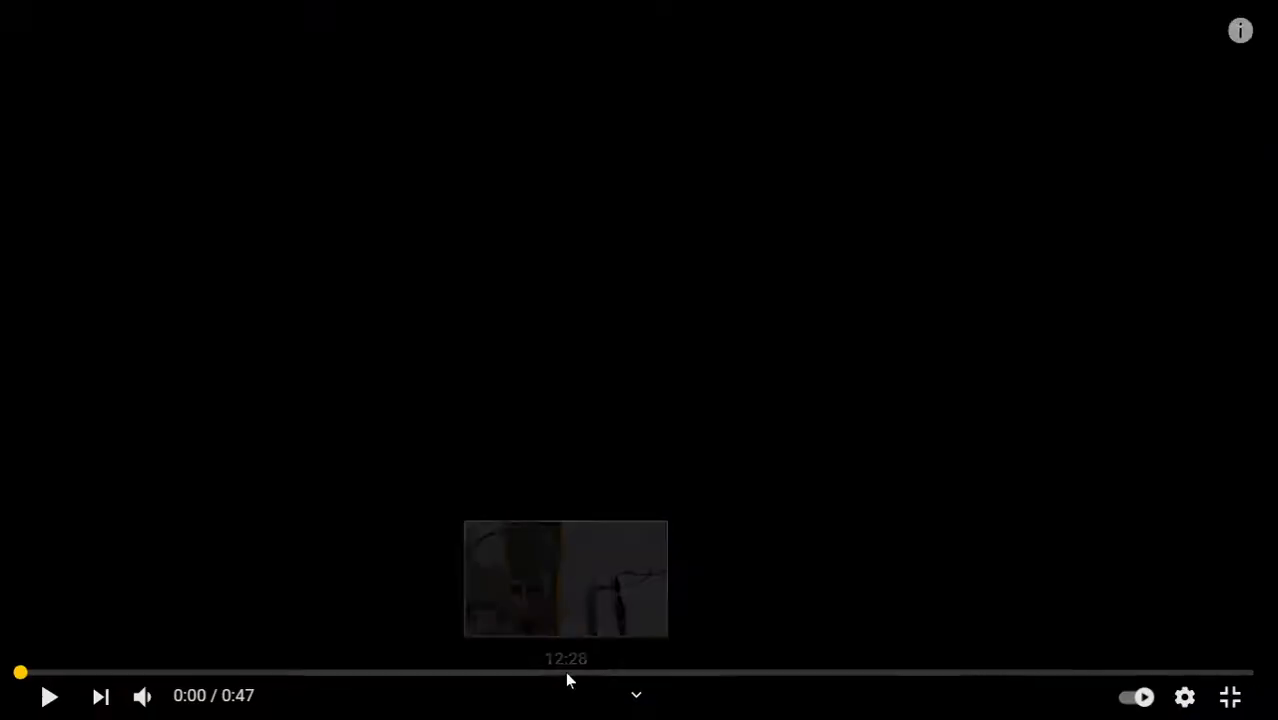
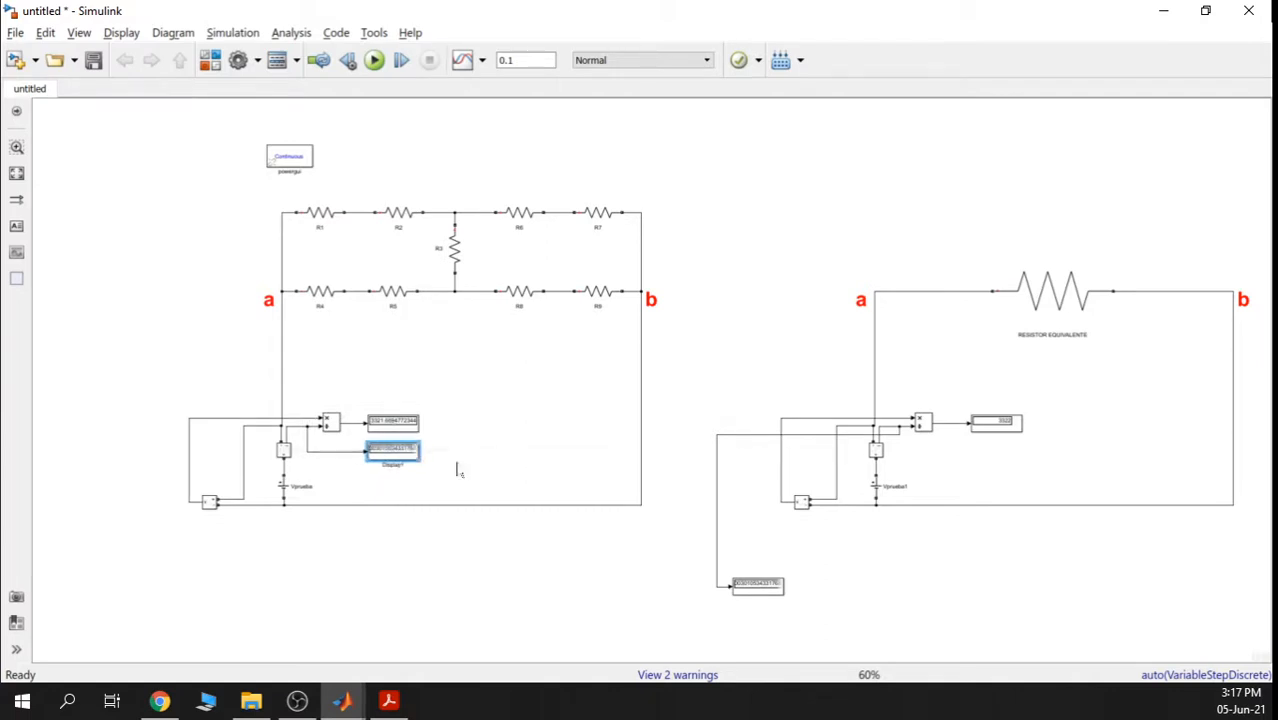
In Simulink, move the equivalent circuit's current display beneath its resistance display and shorten the signal line feeding it
left_click_drag(742, 575, 1005, 460)
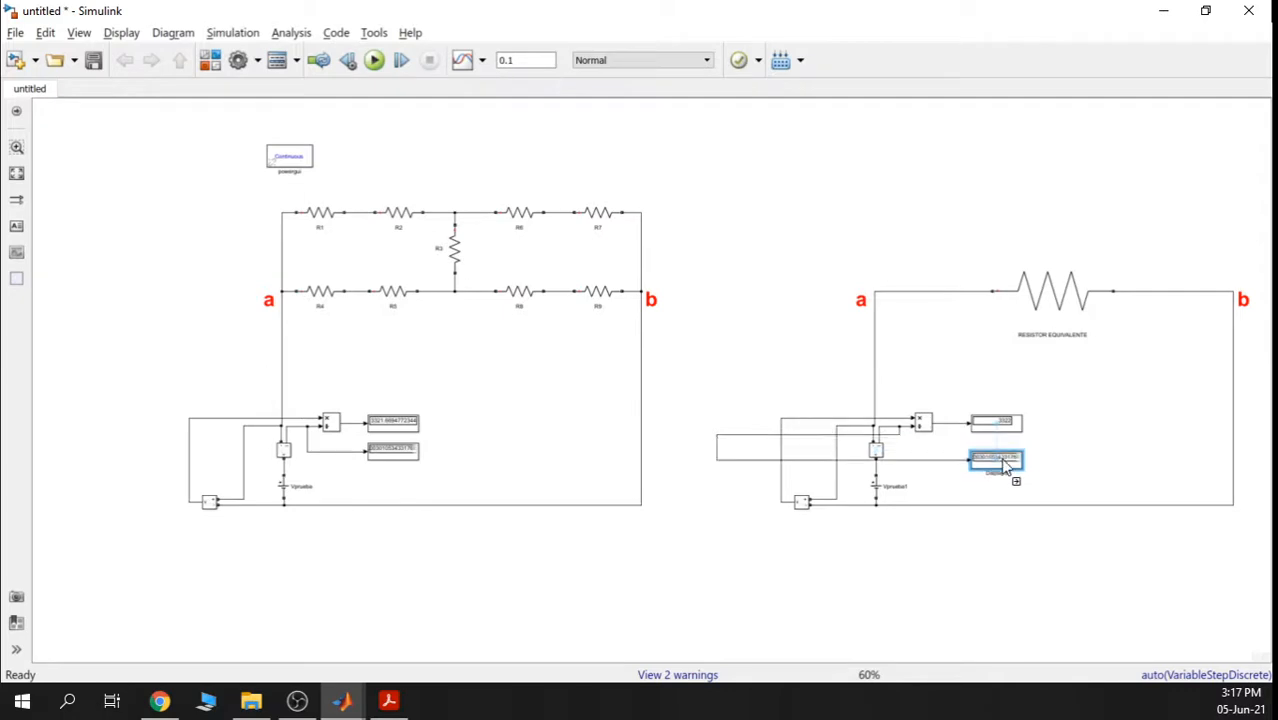
scroll(935, 458, "up", 2)
left_click_drag(644, 449, 893, 455)
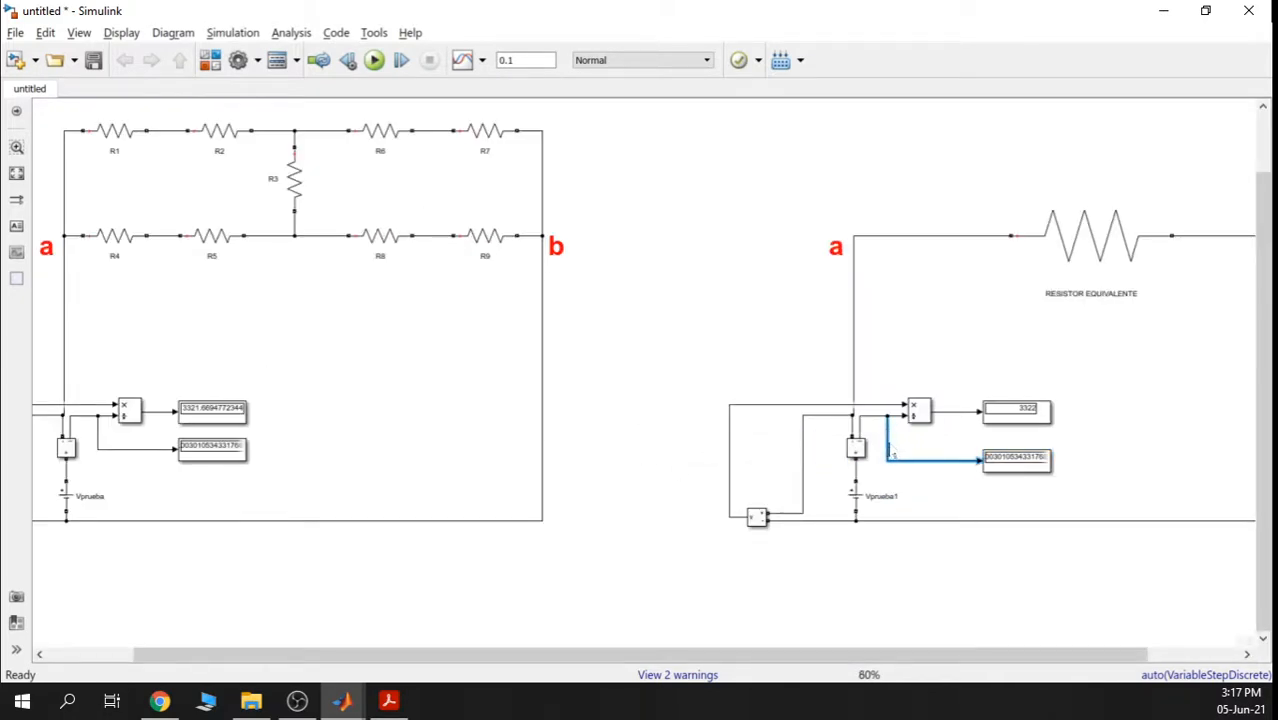
key("space")
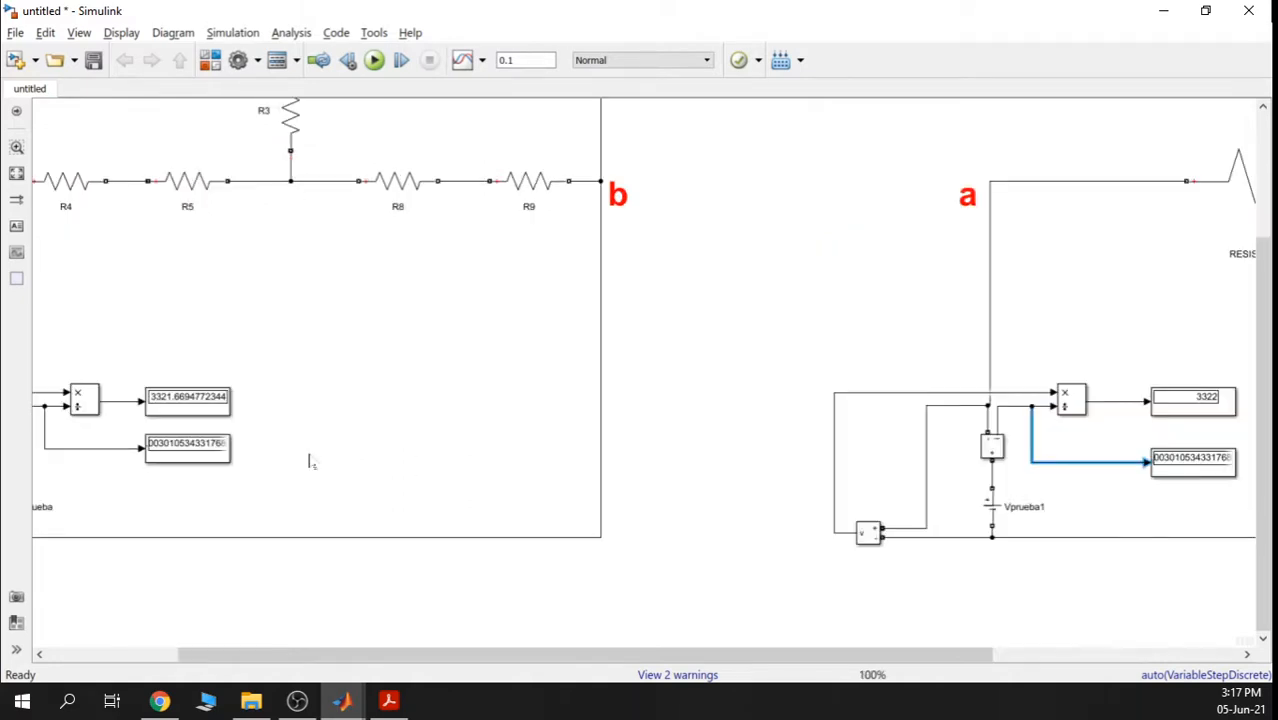
left_click(402, 433)
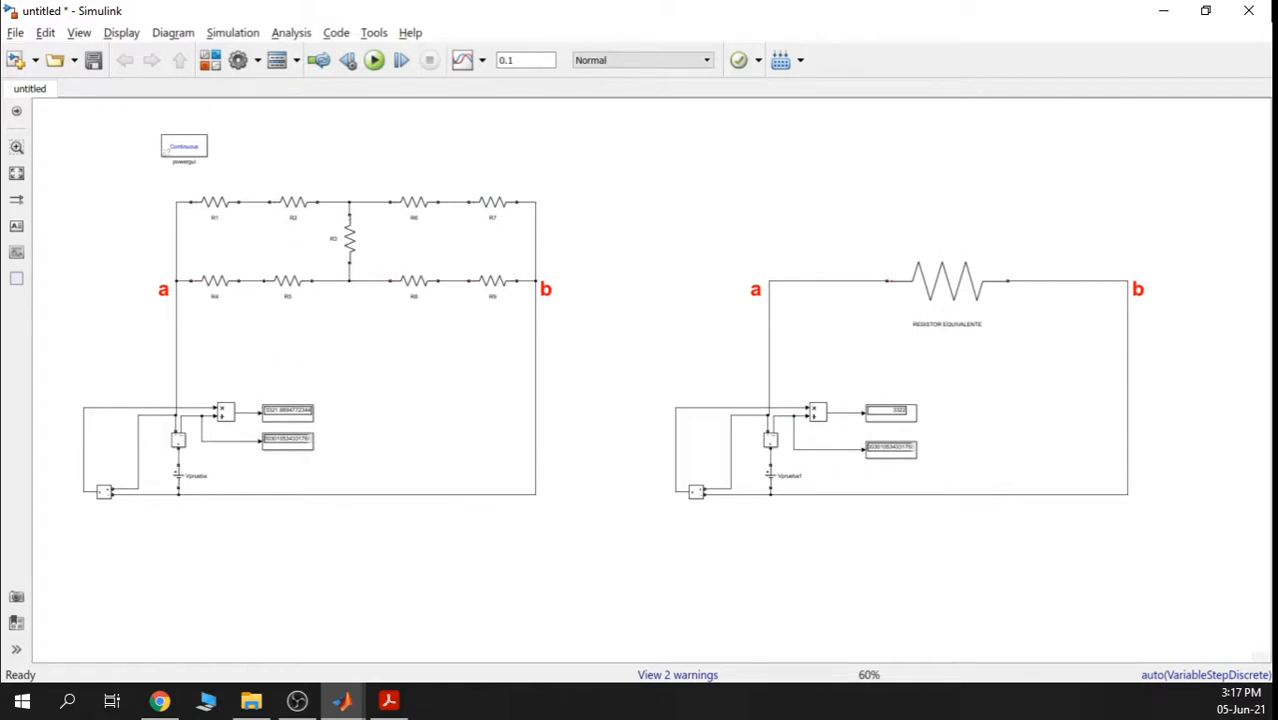
Switch to Laboratorio3.pdf in Acrobat Reader and examine the Ohmetro subsystem and its internal circuit in Figures 3 and 4 at 100% zoom
left_click(389, 700)
scroll(270, 402, "down", 6)
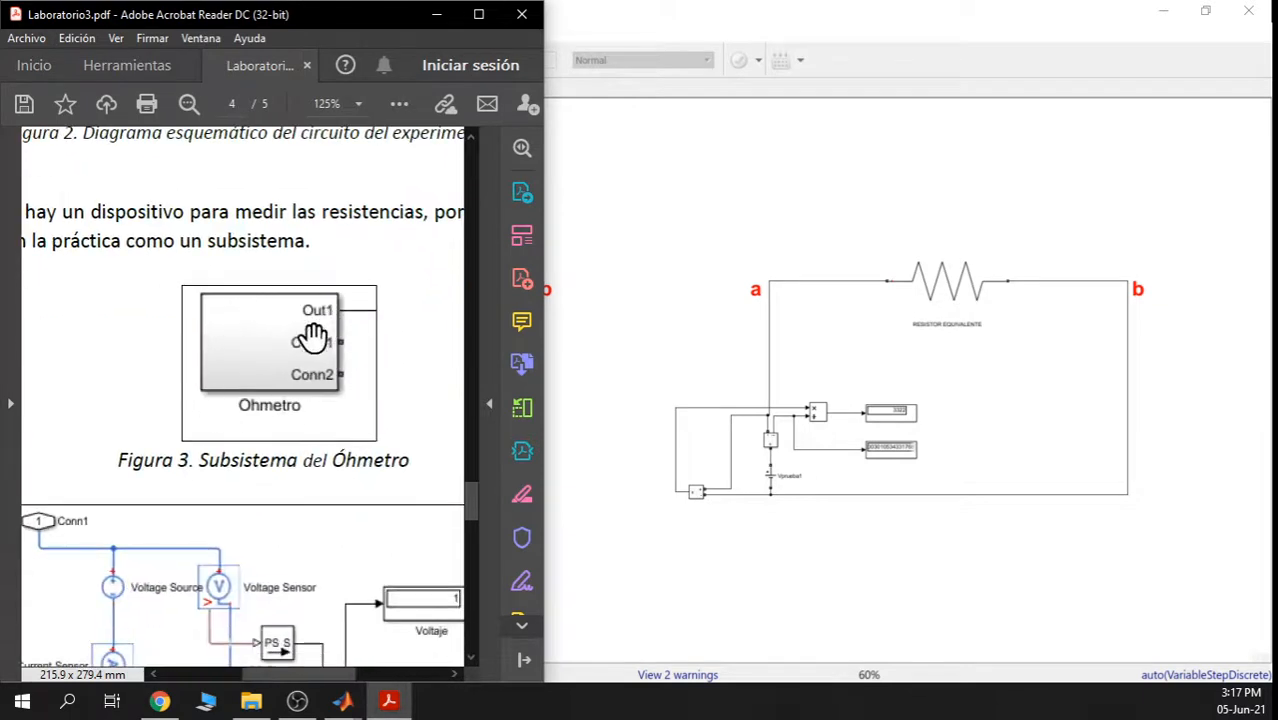
left_click_drag(337, 437, 339, 390)
scroll(315, 430, "down", 2)
left_click_drag(324, 548, 288, 489)
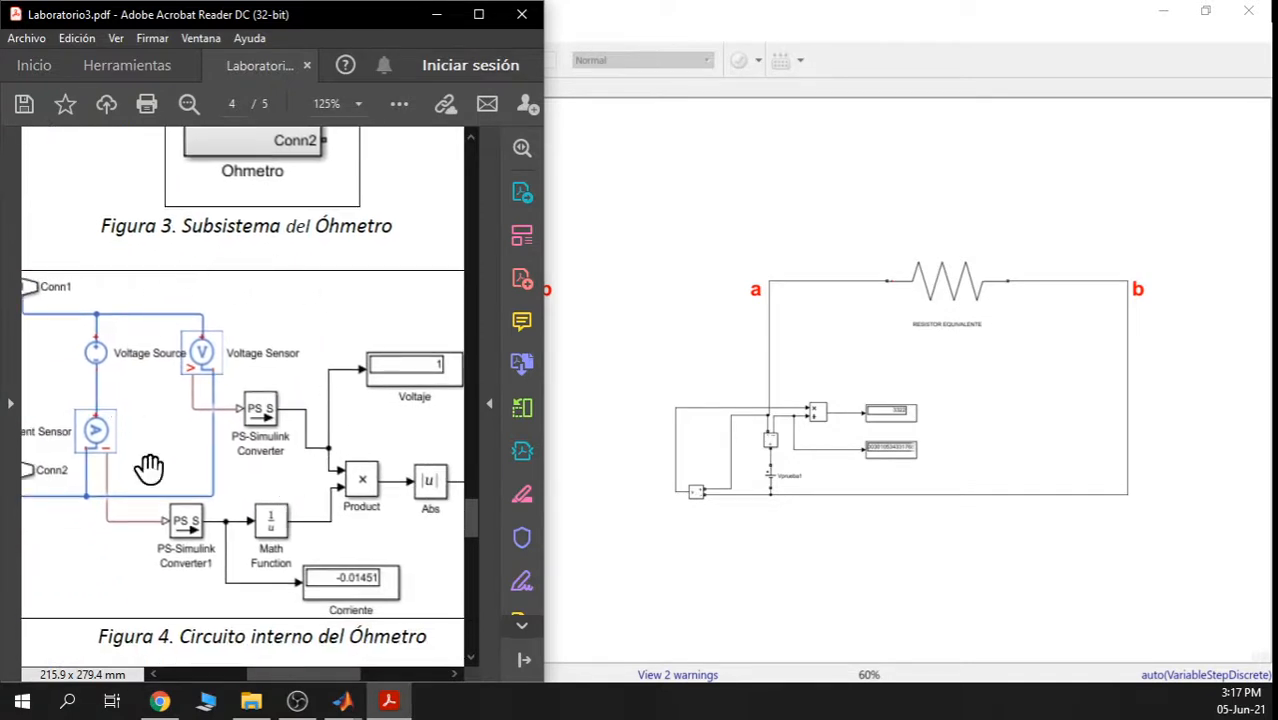
left_click(357, 106)
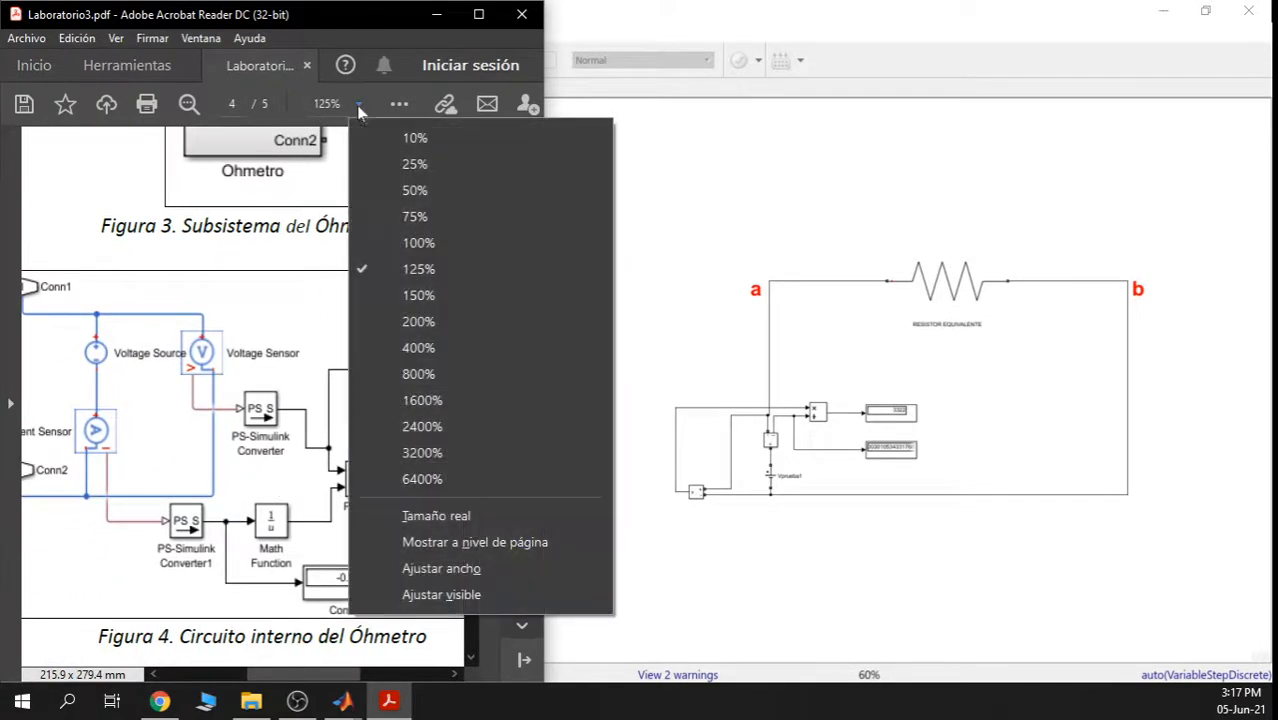
left_click(418, 243)
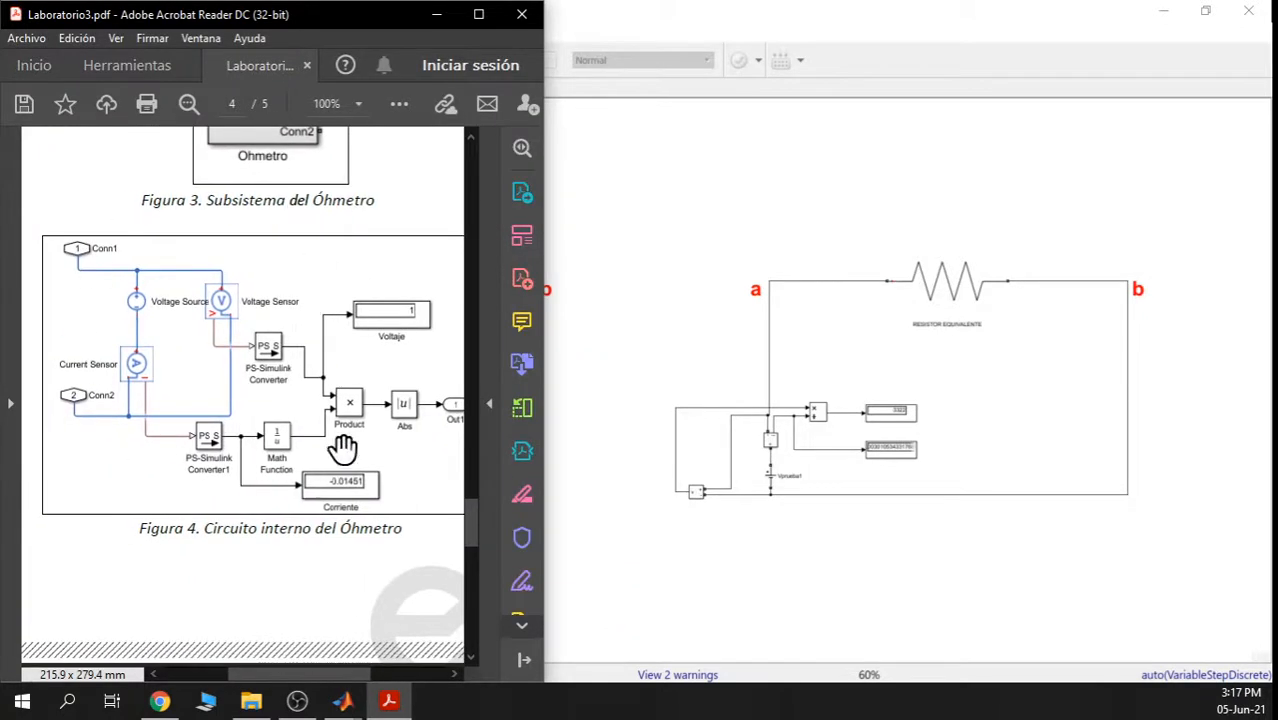
left_click_drag(337, 290, 321, 328)
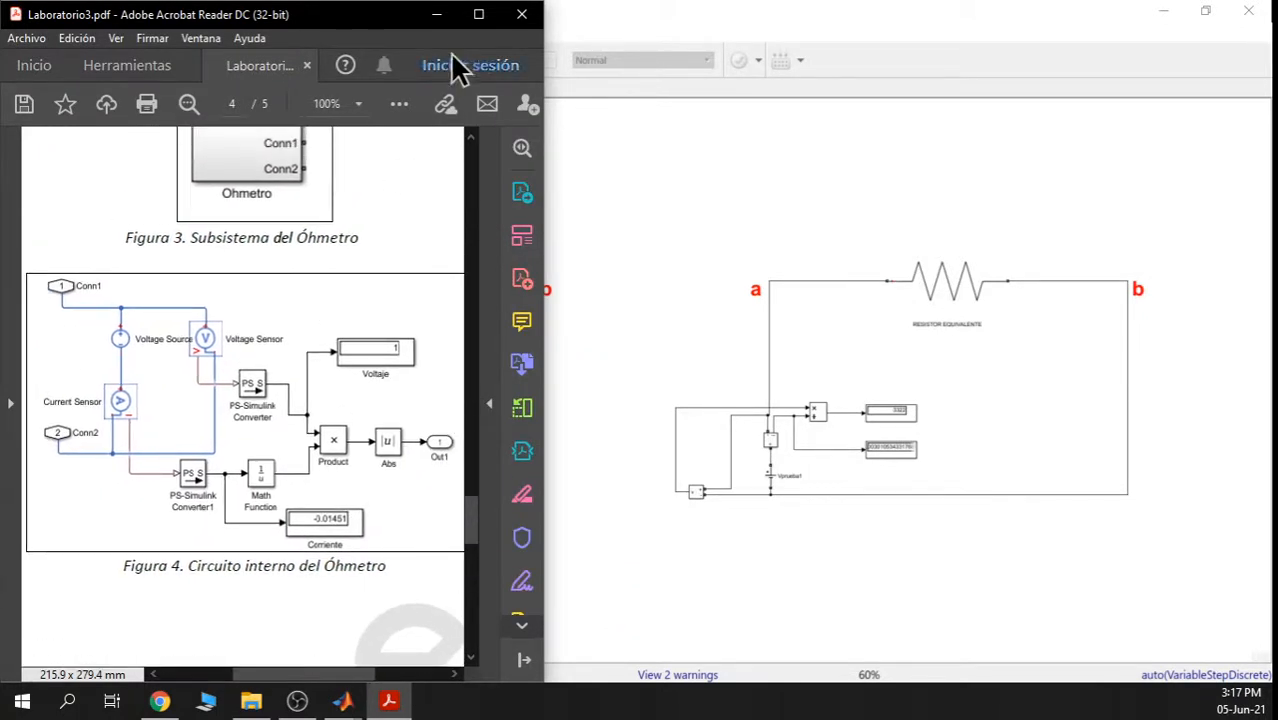
left_click_drag(411, 175, 394, 277)
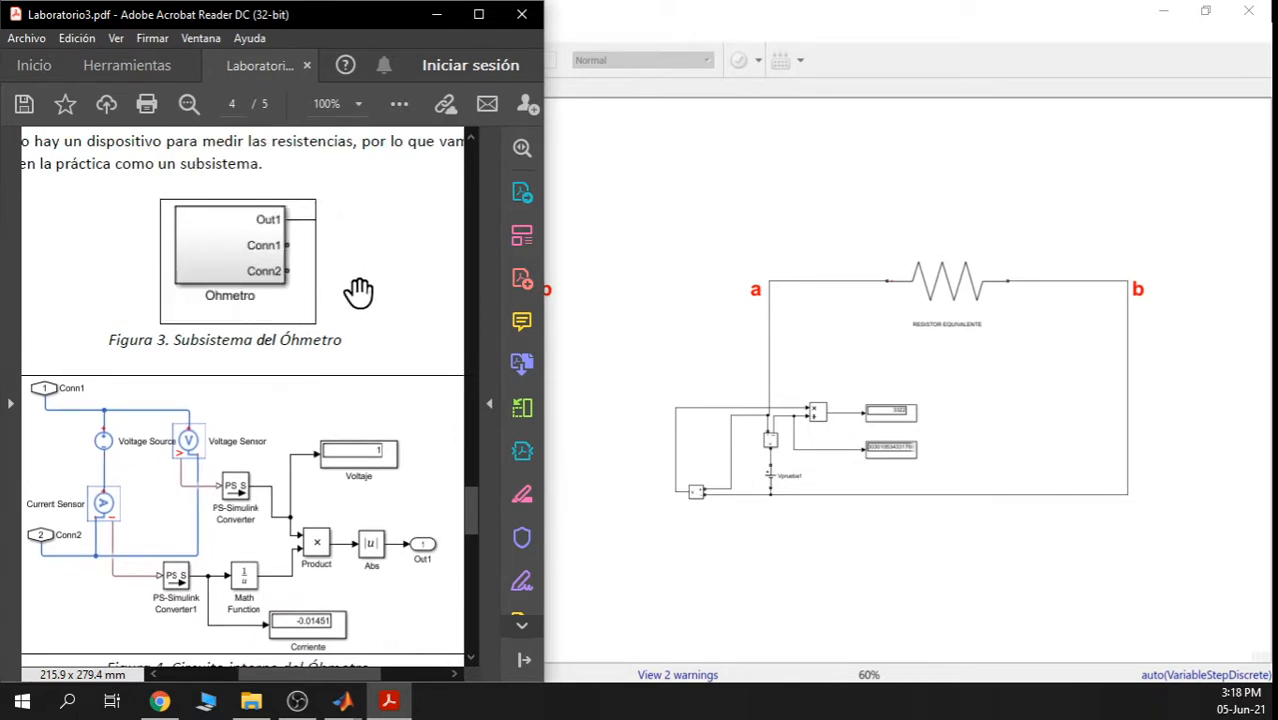
left_click(437, 14)
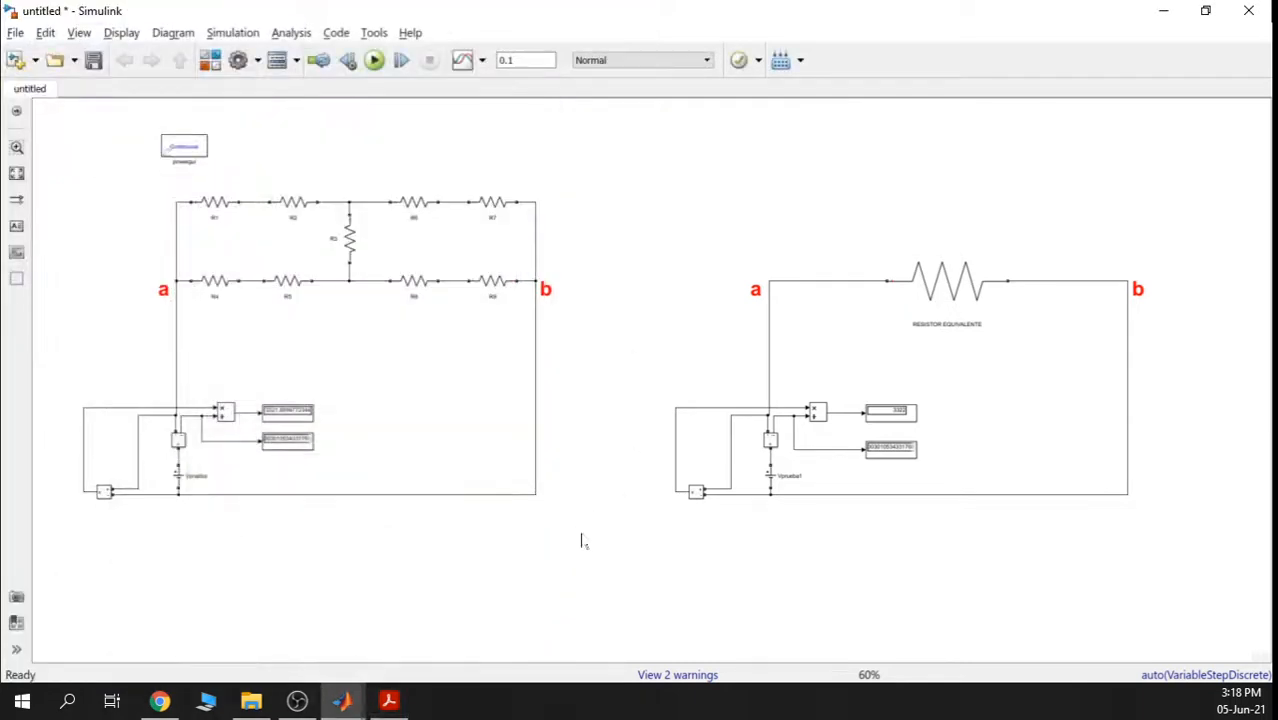
Review the original circuit's measurement blocks and resistor network, and the equivalent circuit, by highlighting each group in the Simulink model
left_click_drag(619, 482, 672, 457)
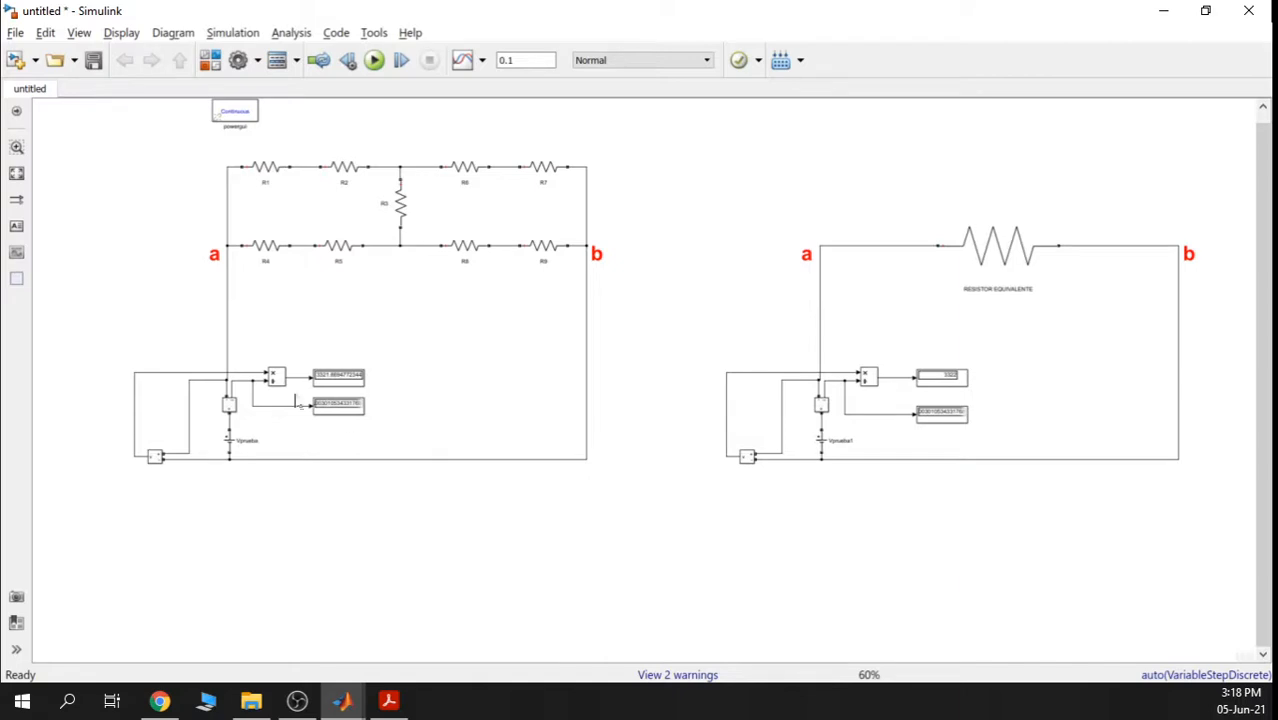
left_click_drag(58, 333, 474, 510)
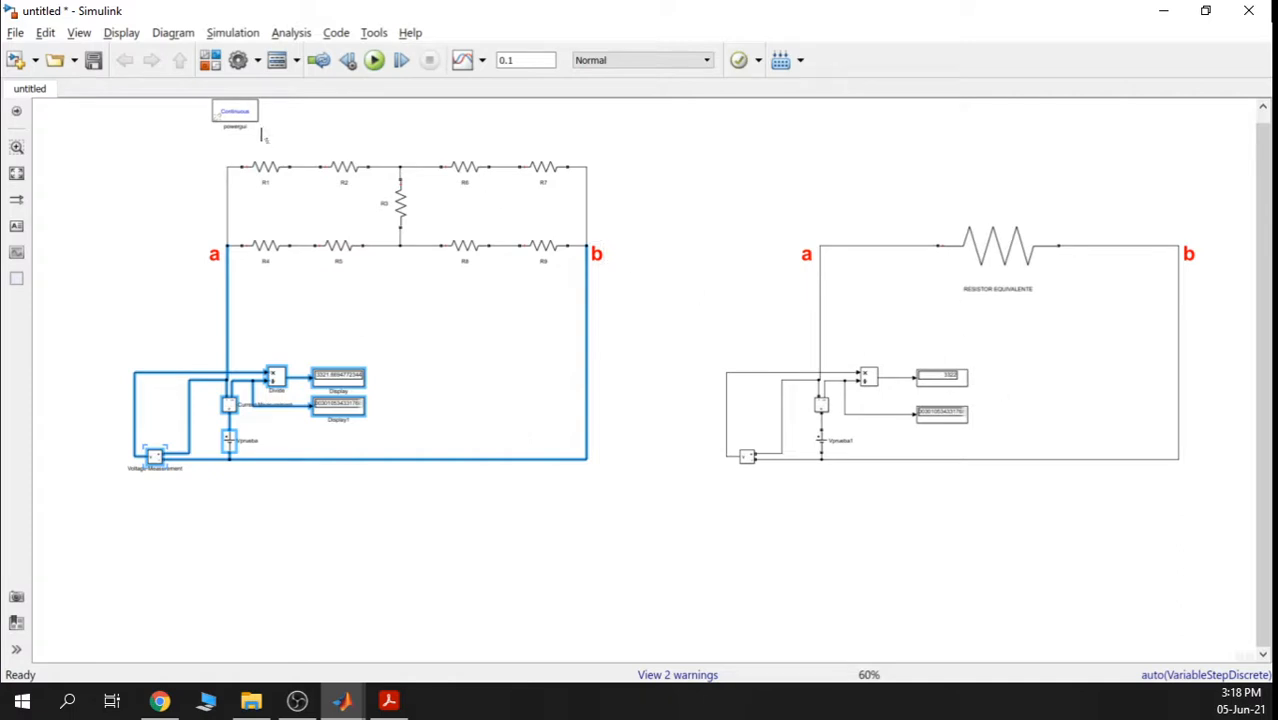
left_click_drag(218, 148, 640, 316)
left_click(570, 374)
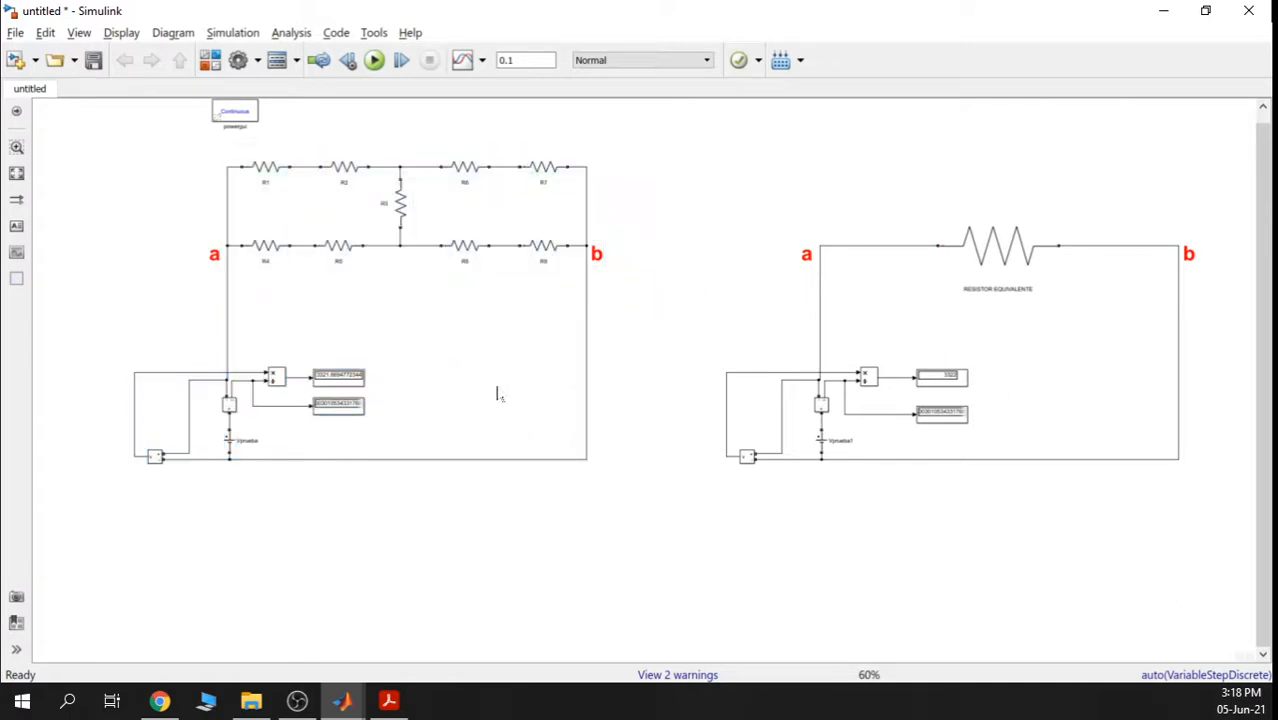
left_click_drag(92, 347, 648, 540)
left_click_drag(710, 190, 1250, 530)
left_click(1058, 598)
scroll(187, 405, "up", 3)
scroll(187, 400, "down", 1)
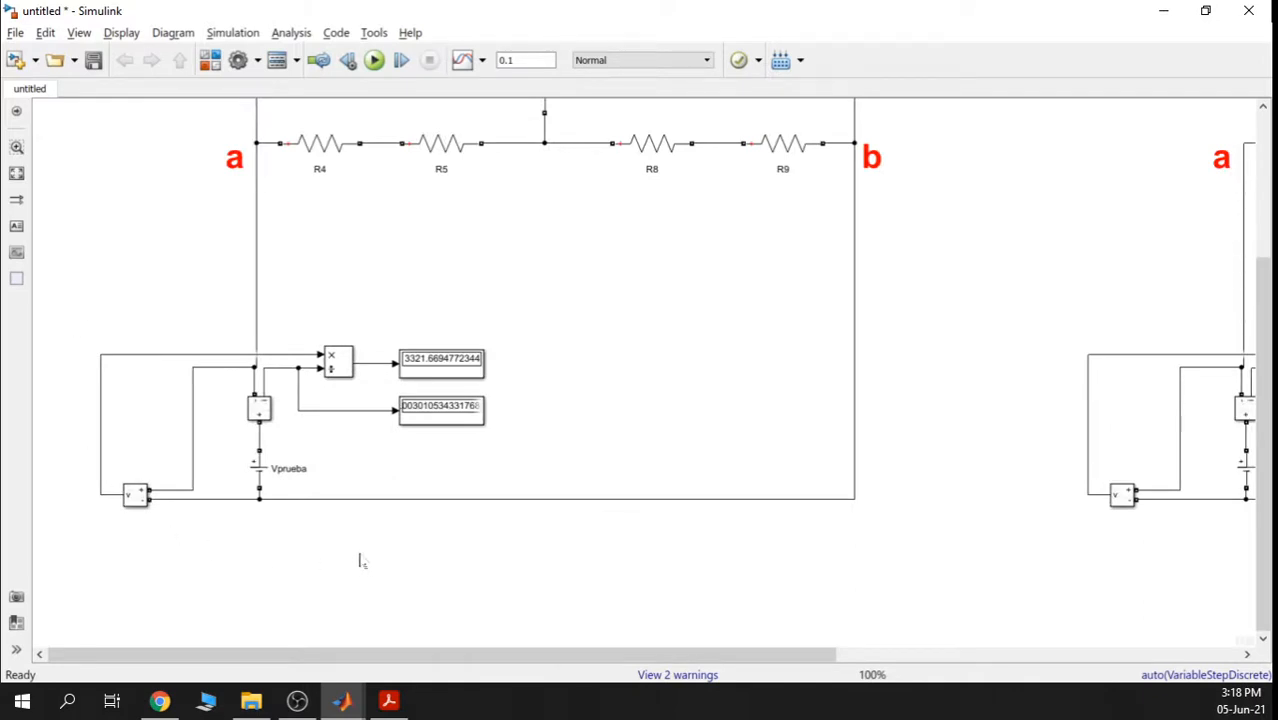
Copy the original circuit's source, measurement, divide and display blocks and paste them into the empty area below both circuits
scroll(361, 561, "down", 2)
left_click_drag(216, 409, 475, 531)
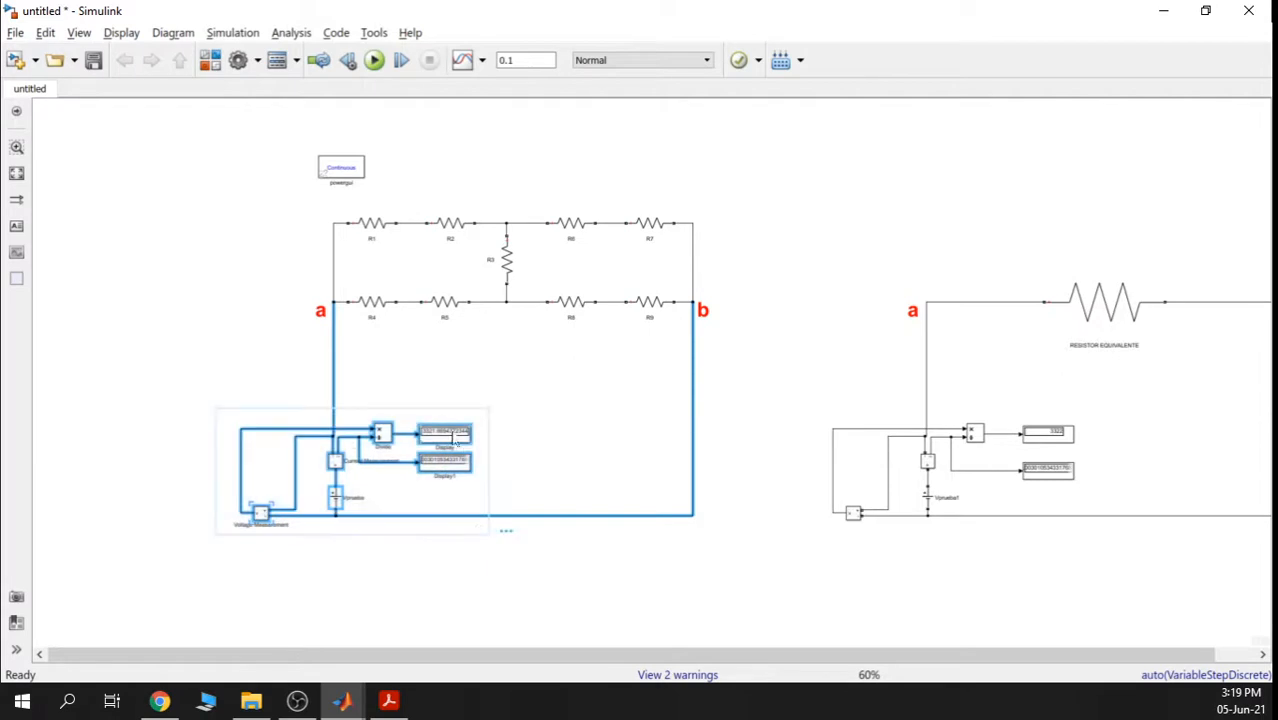
right_click(450, 445)
left_click(542, 455)
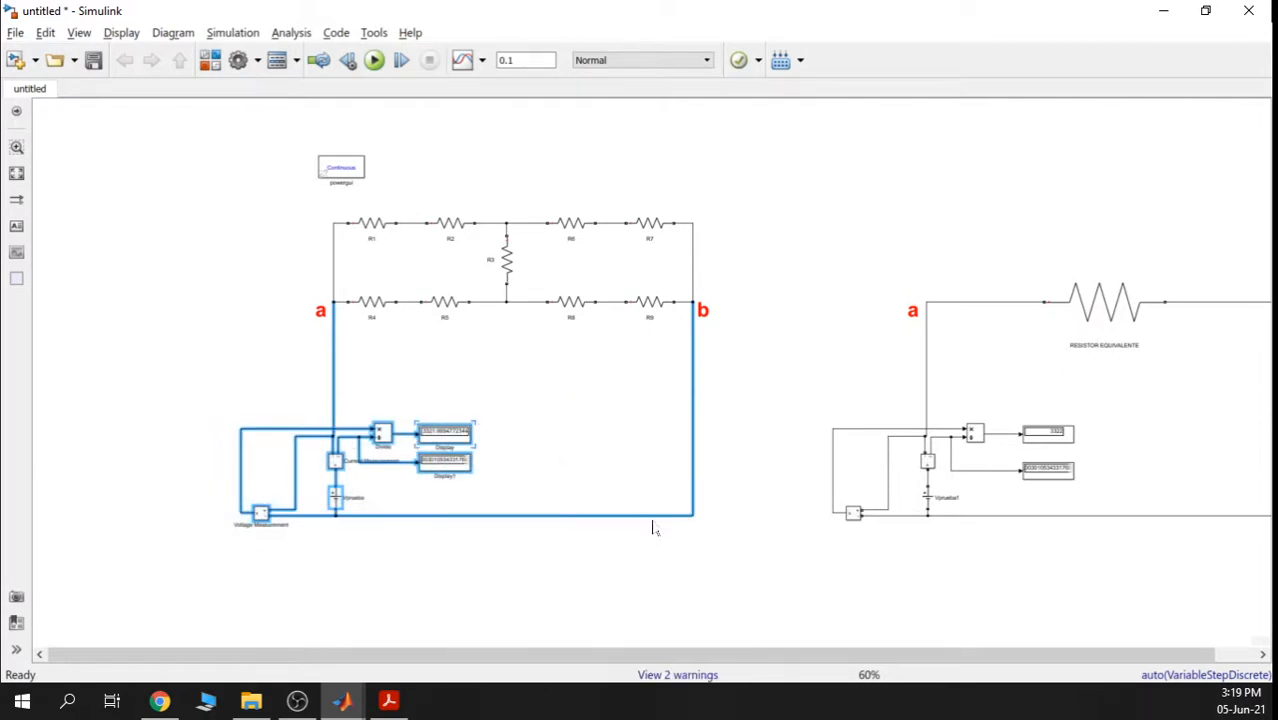
scroll(660, 530, "up", 3)
left_click_drag(669, 539, 702, 328)
scroll(702, 380, "down", 4)
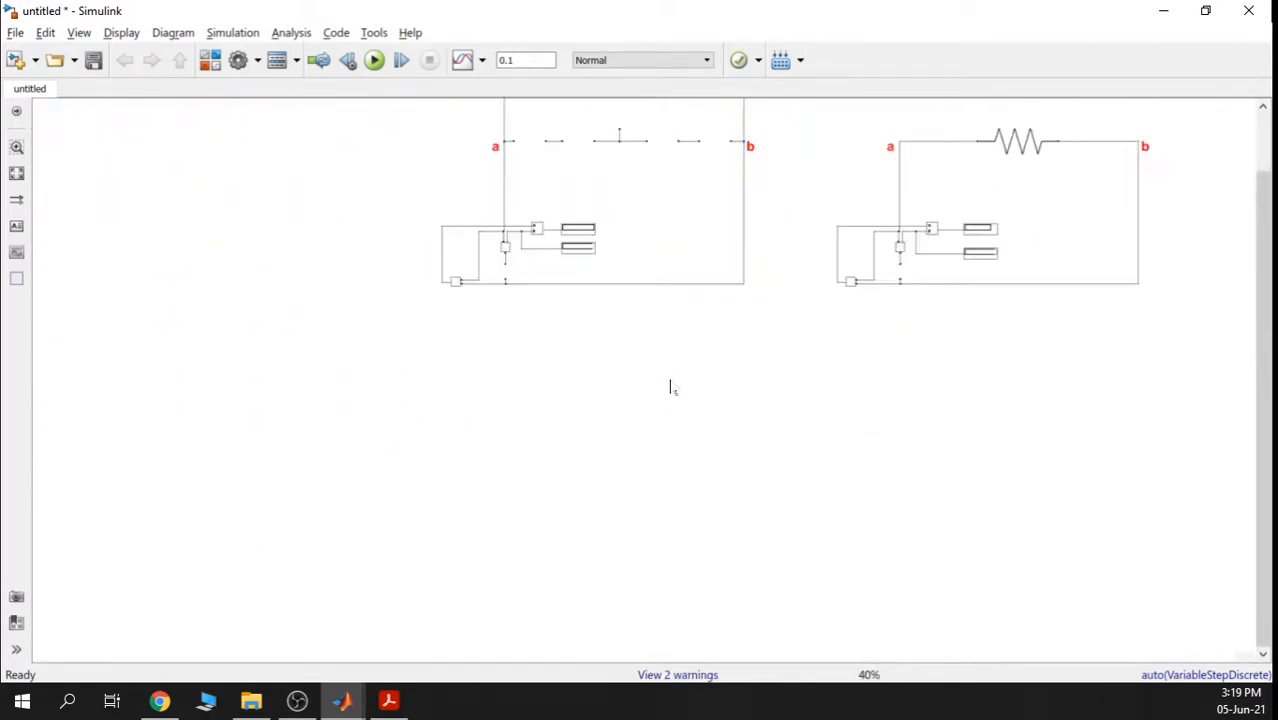
right_click(672, 389)
left_click(749, 233)
scroll(792, 488, "up", 1)
left_click(870, 412)
scroll(831, 459, "up", 3)
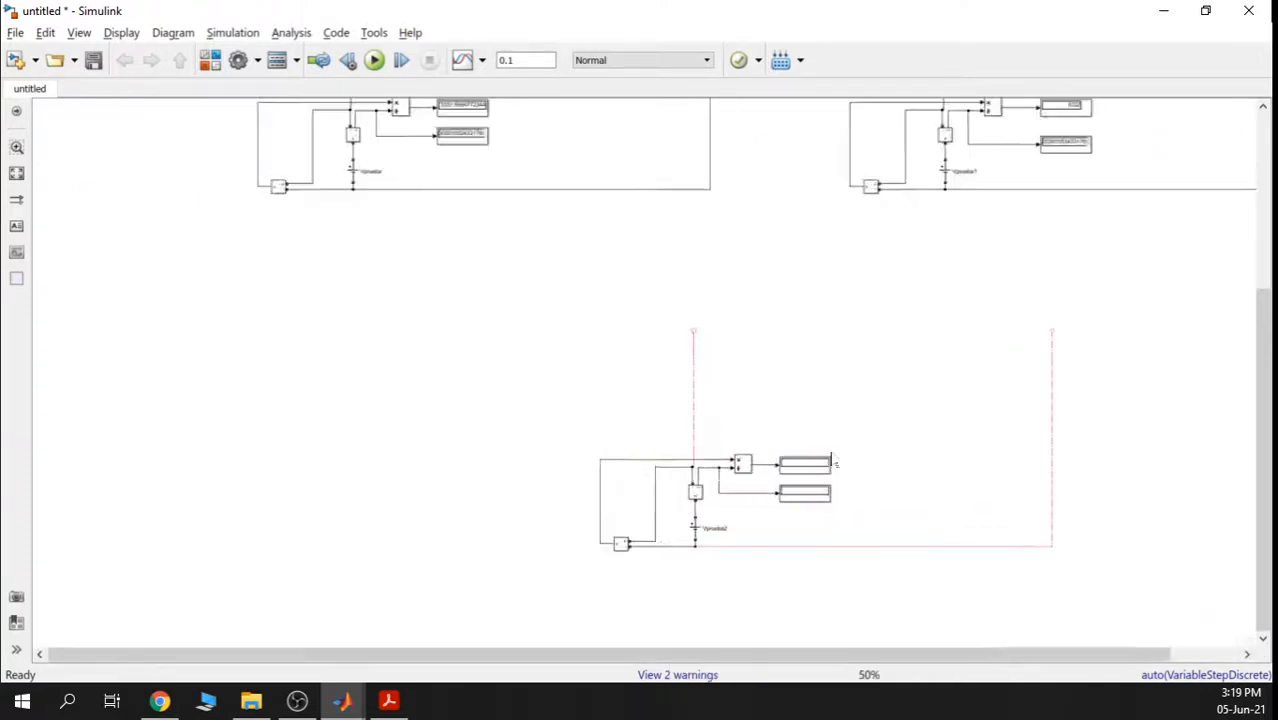
scroll(831, 461, "down", 1)
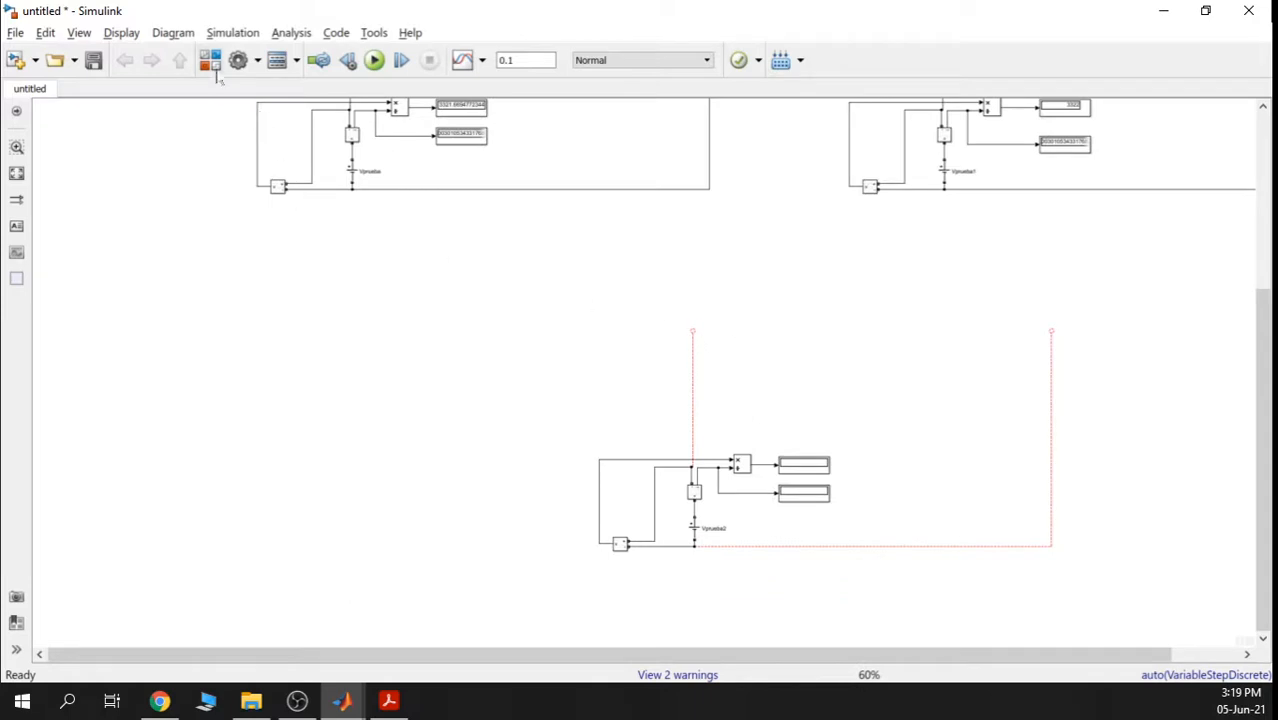
Check the ohmmeter's ports in Laboratorio3.pdf, and add a Connection Port from the Specialized Technology Elements library above the copied measurement circuit
left_click(374, 708)
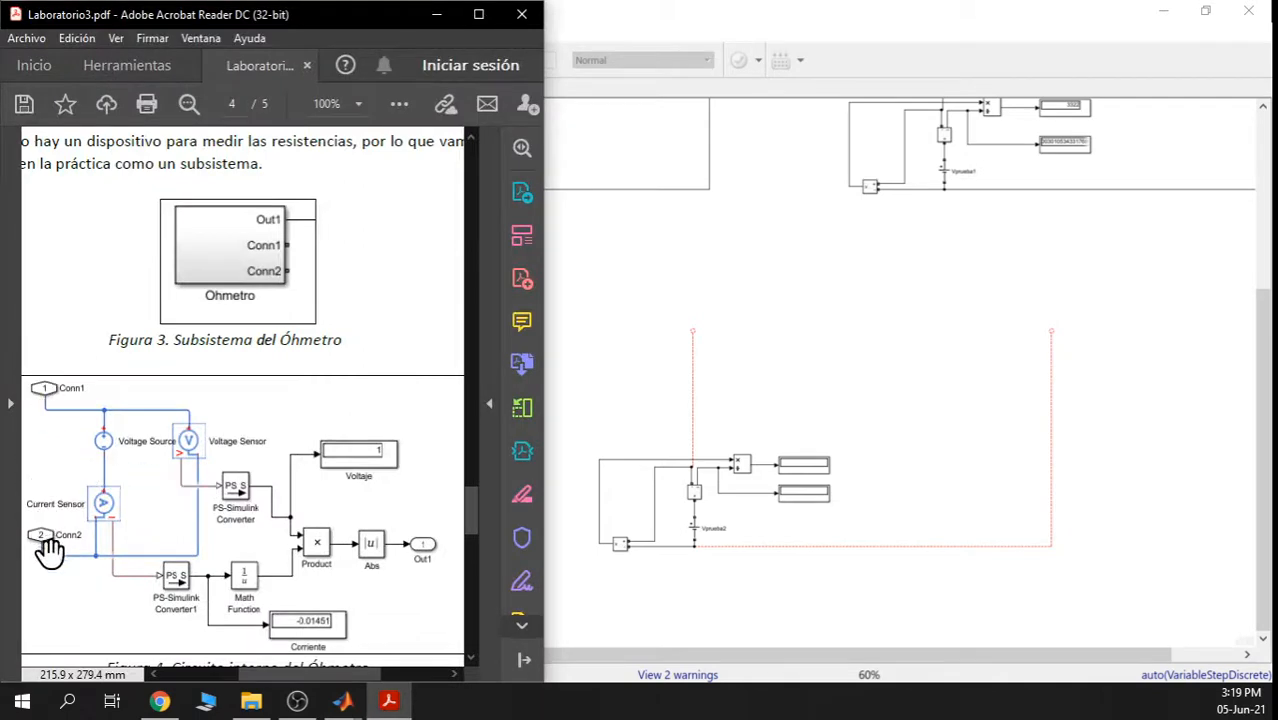
left_click(436, 14)
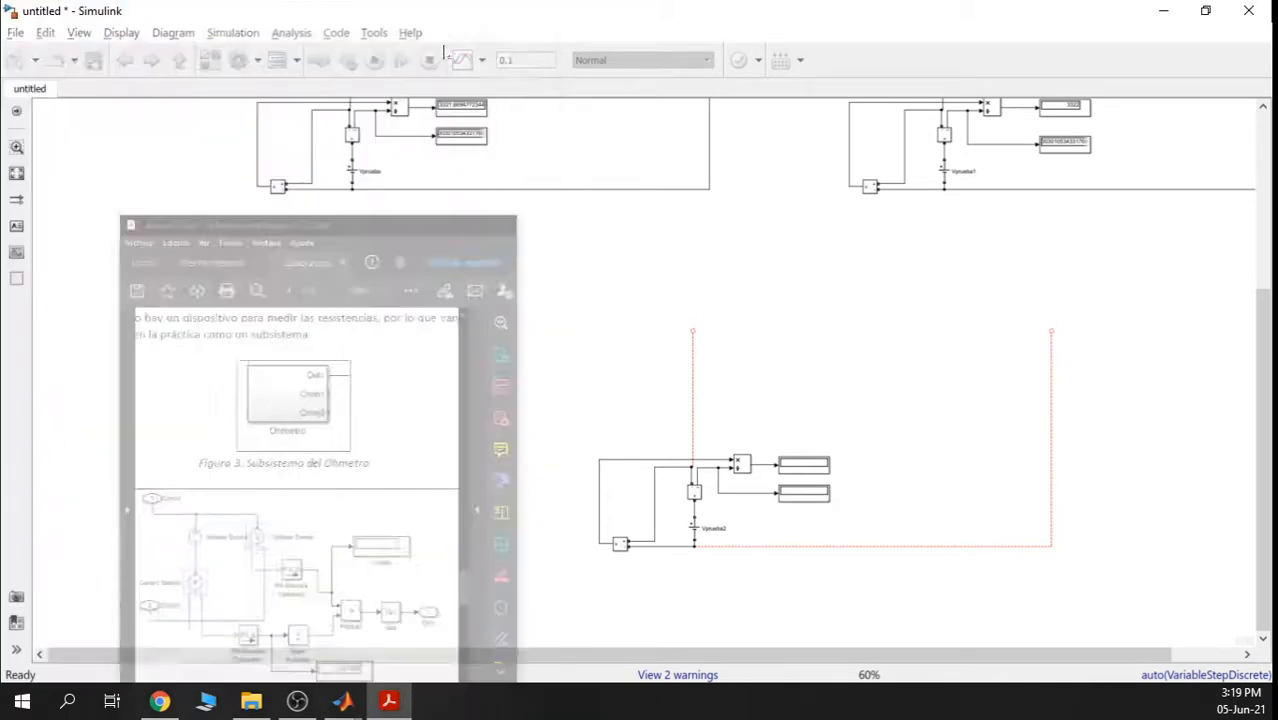
left_click(210, 60)
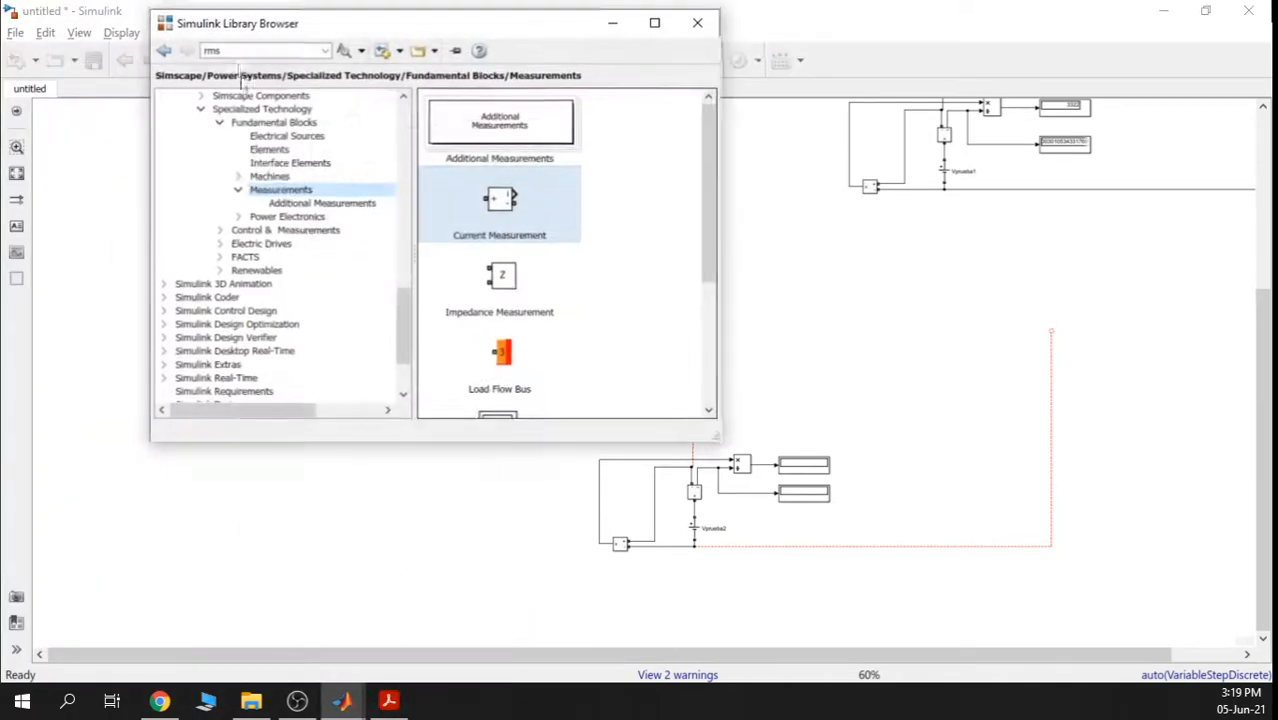
left_click_drag(404, 312, 400, 340)
scroll(360, 255, "up", 2)
scroll(355, 204, "up", 1)
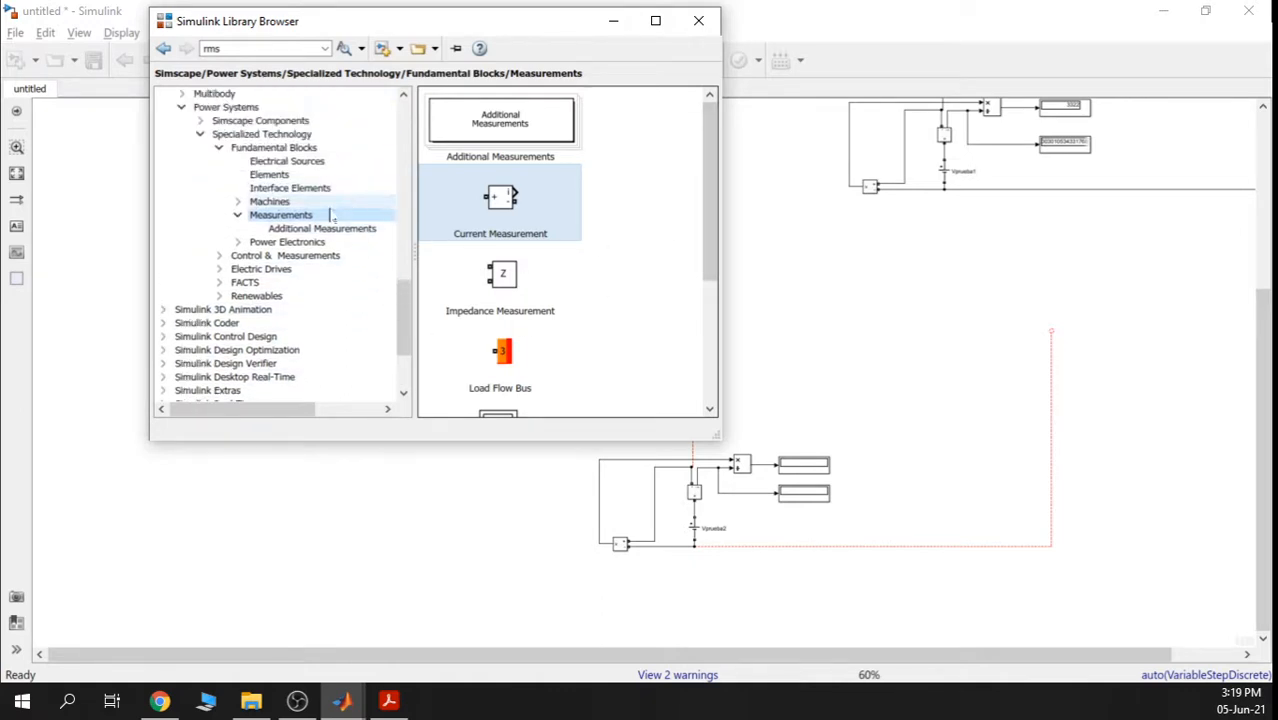
left_click(272, 175)
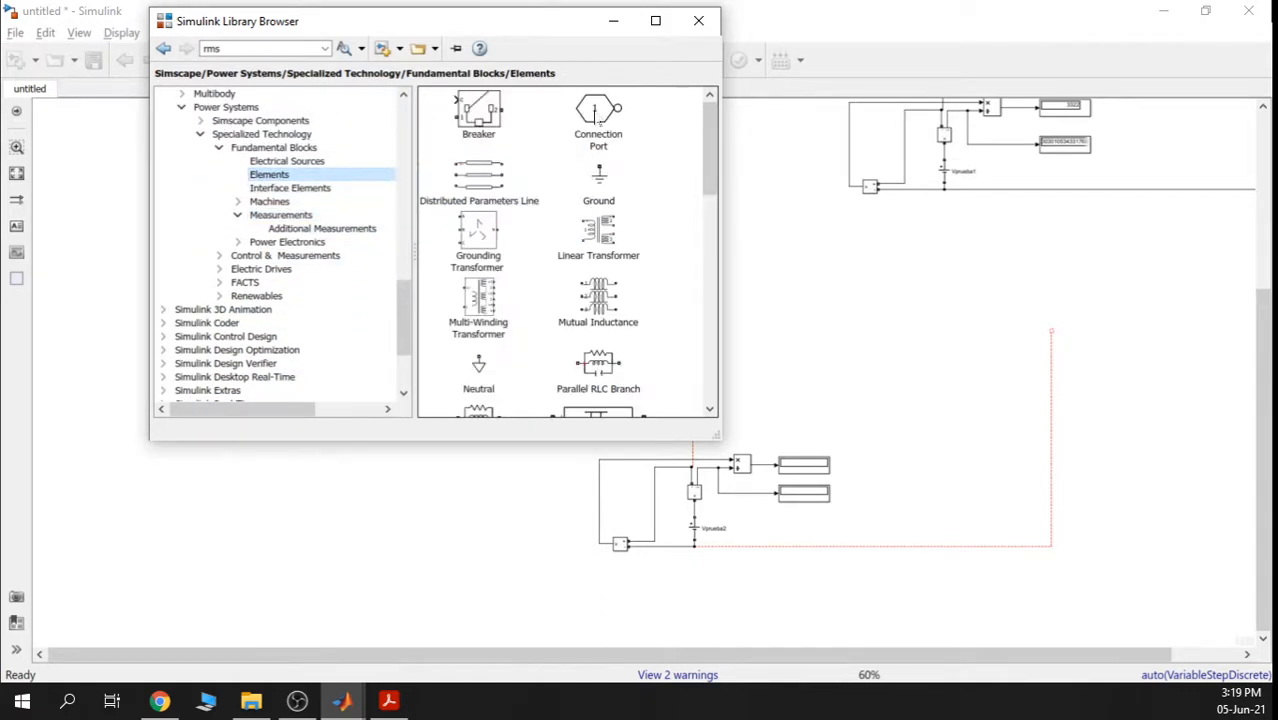
left_click(597, 118)
left_click_drag(595, 112, 816, 352)
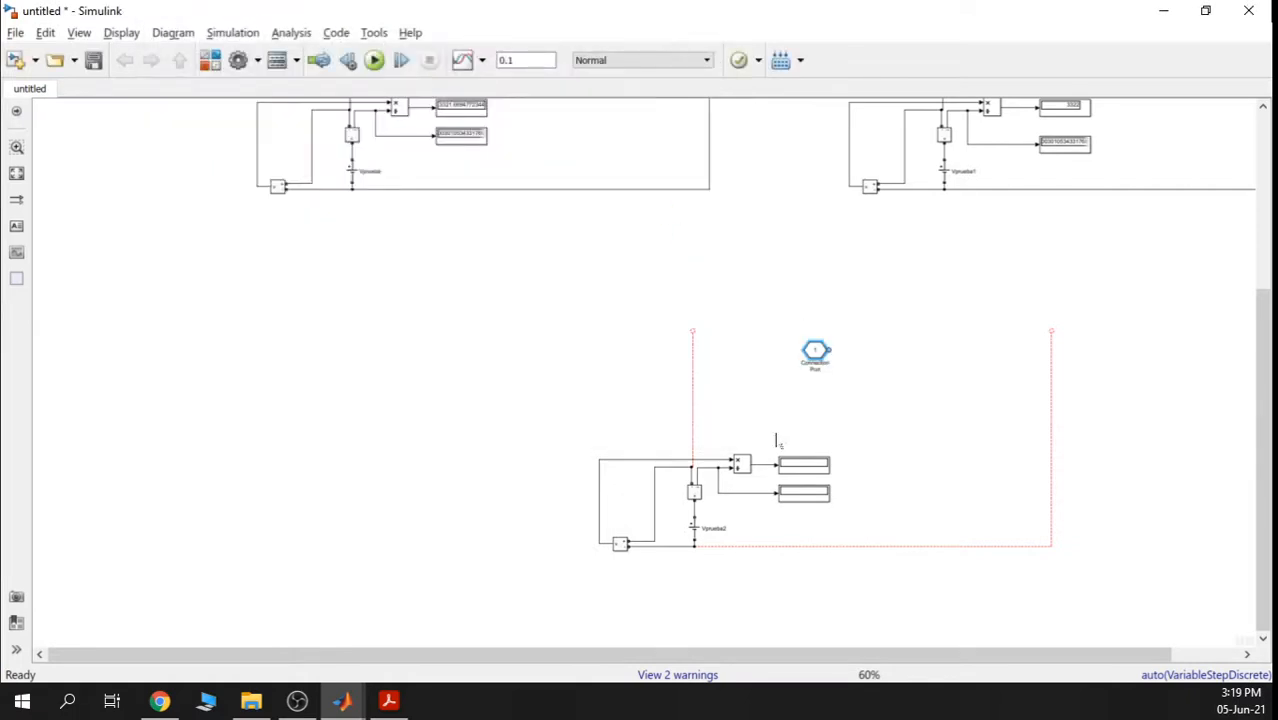
Attach the Connection Port to the open wire end above the copied current measurement block, removing the dangling wire segment
left_click(391, 701)
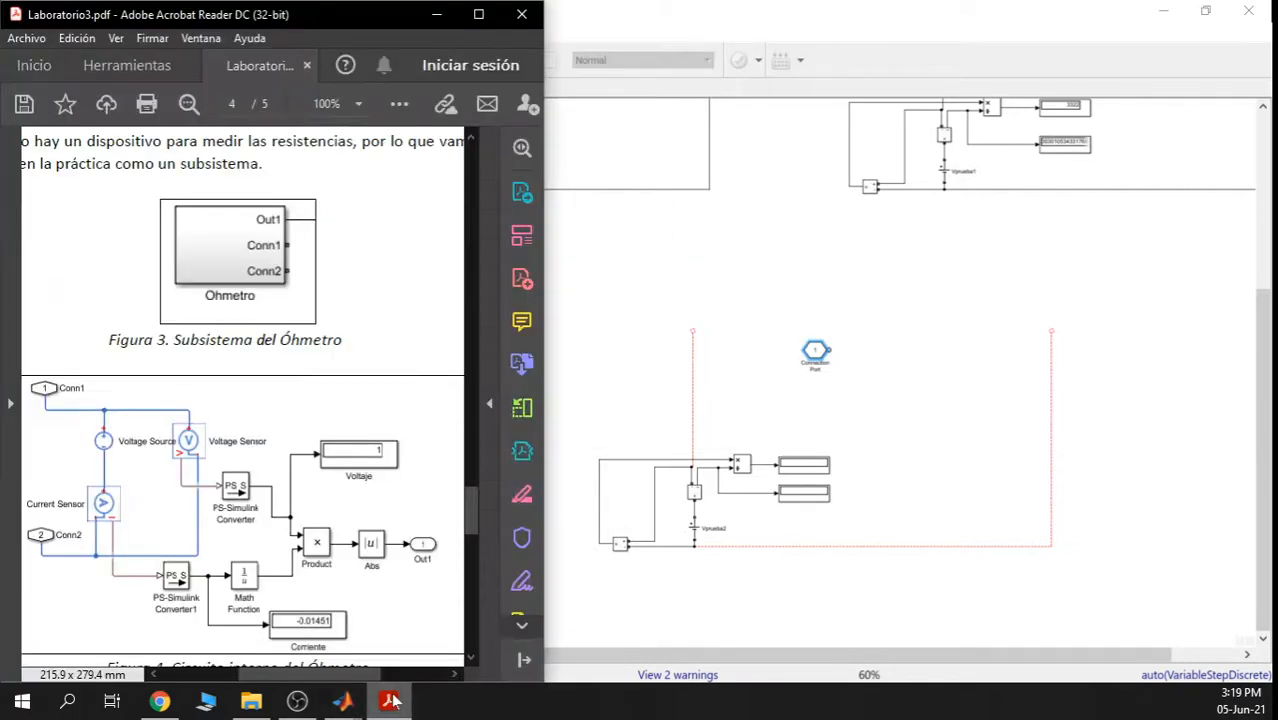
left_click(391, 701)
left_click_drag(824, 350, 698, 372)
scroll(680, 372, "up", 3)
scroll(779, 403, "down", 1)
left_click(739, 342)
key("Delete")
left_click(702, 392)
left_click_drag(842, 399, 729, 383)
left_click(590, 372)
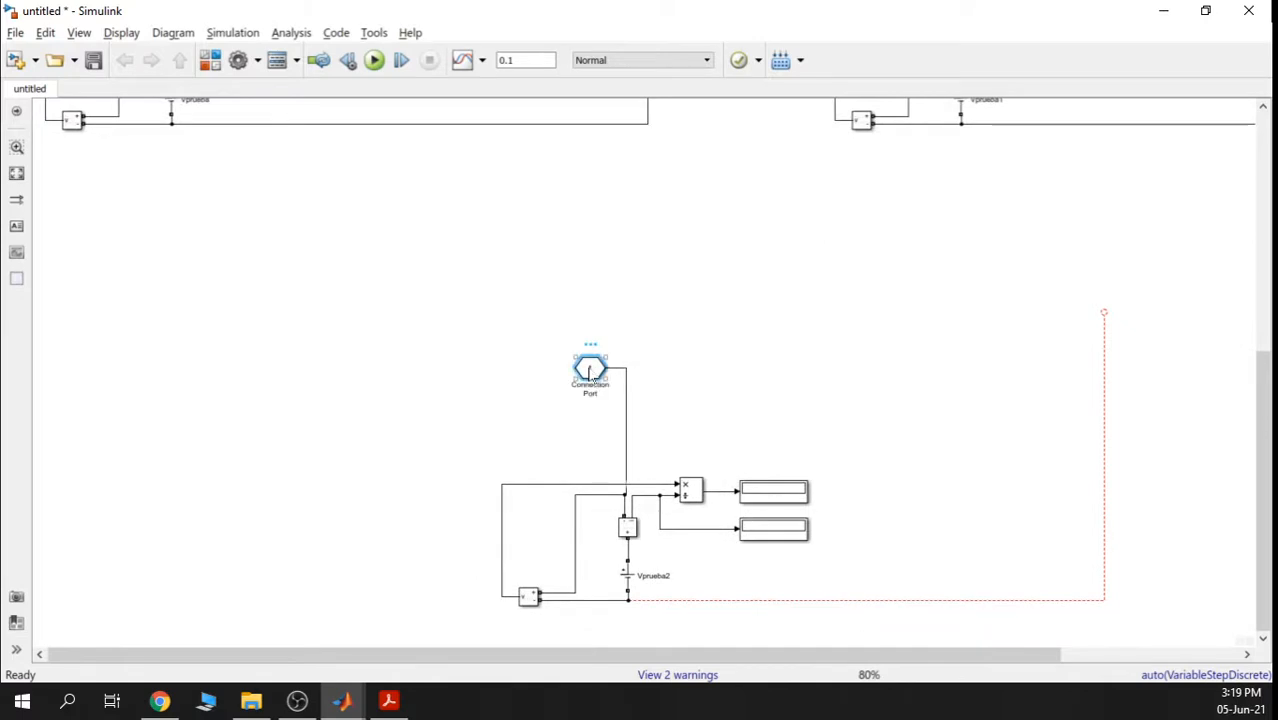
Duplicate the Connection Port and attach the copy to the open end of the source's return wire, removing the leftover segment
key("Delete")
key("ctrl+z")
left_click_drag(591, 375, 1104, 368)
left_click(1104, 345)
key("Delete")
scroll(910, 388, "down", 2)
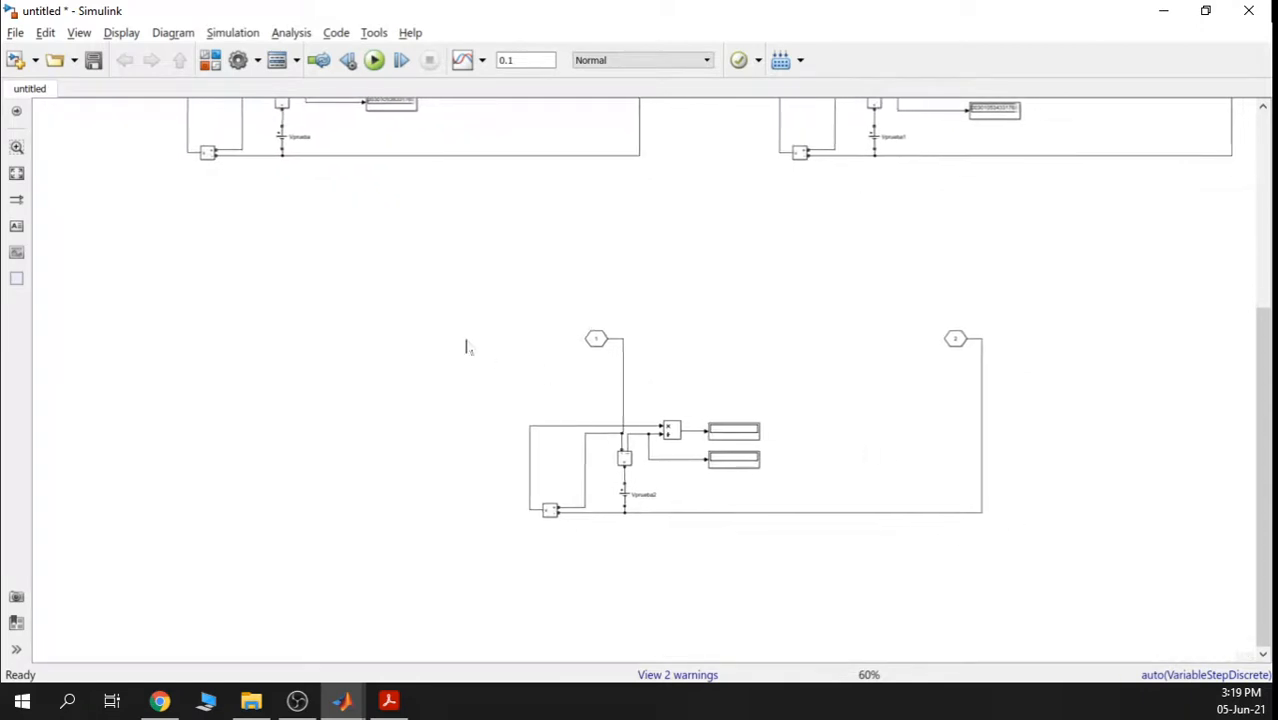
Compare the copied measurement circuit's outputs with the Out1 port in Figure 4 of Laboratorio3.pdf
left_click_drag(417, 287, 1033, 588)
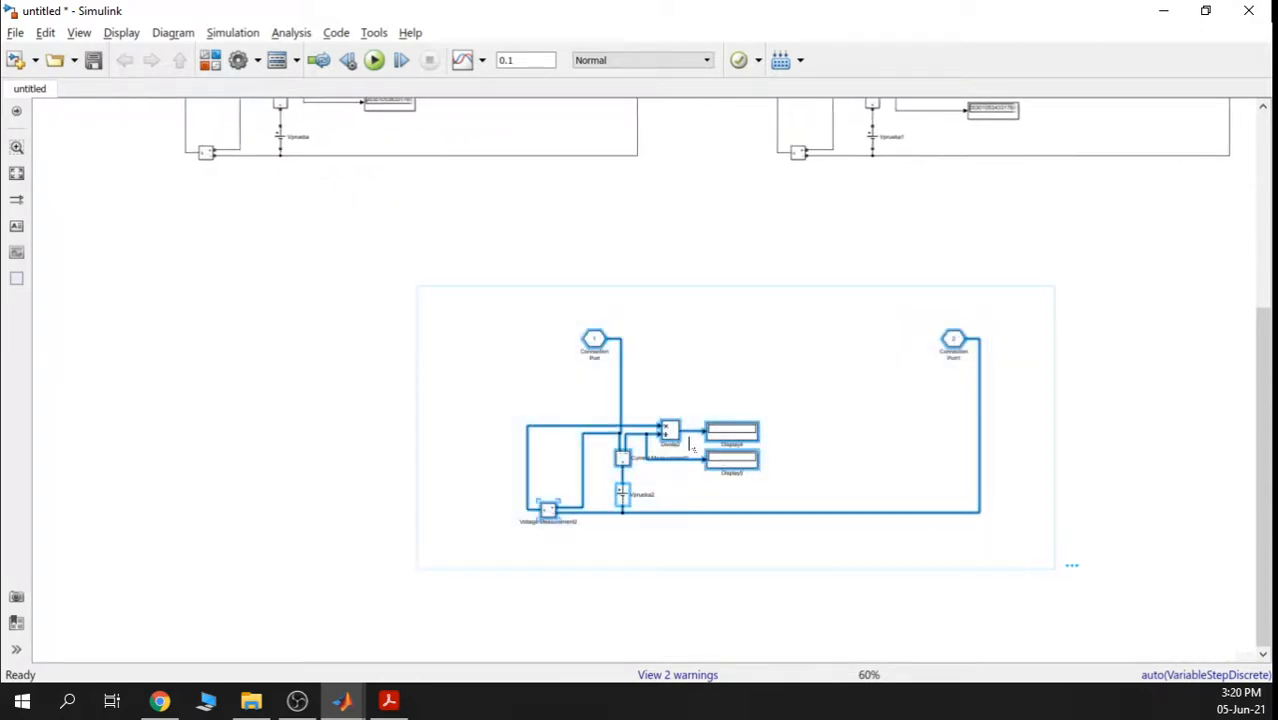
left_click(802, 390)
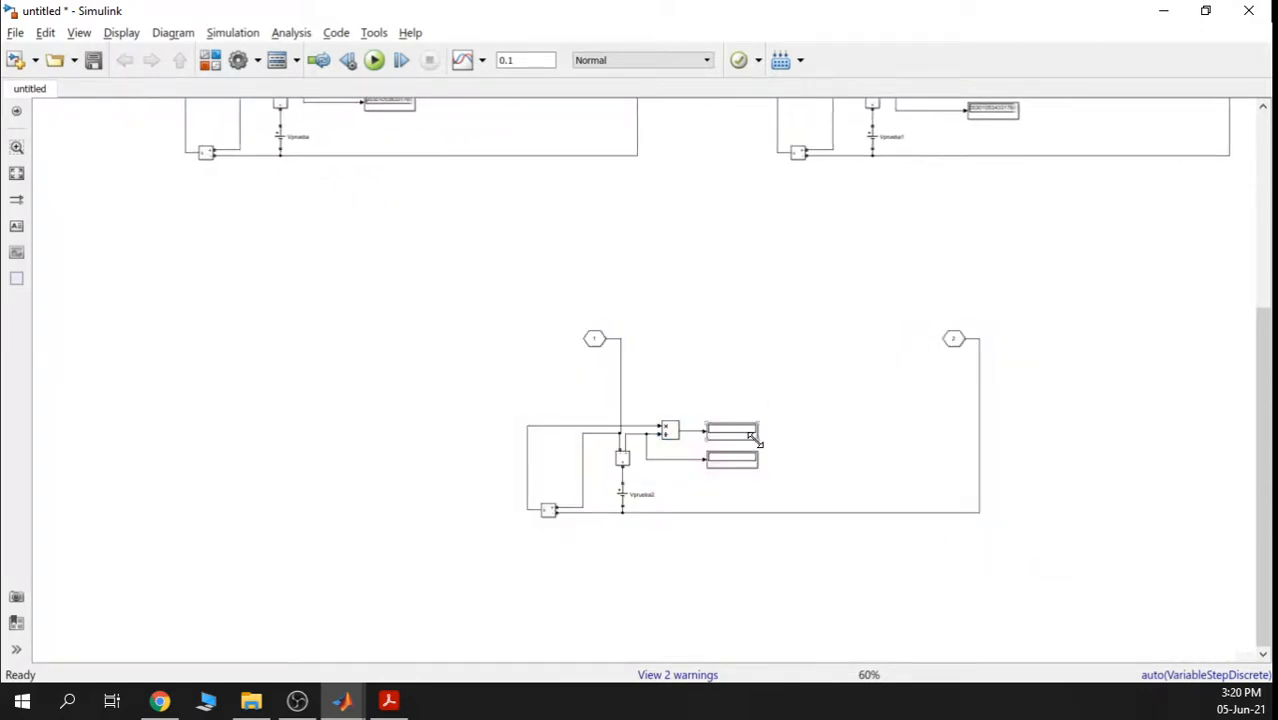
scroll(660, 474, "up", 4)
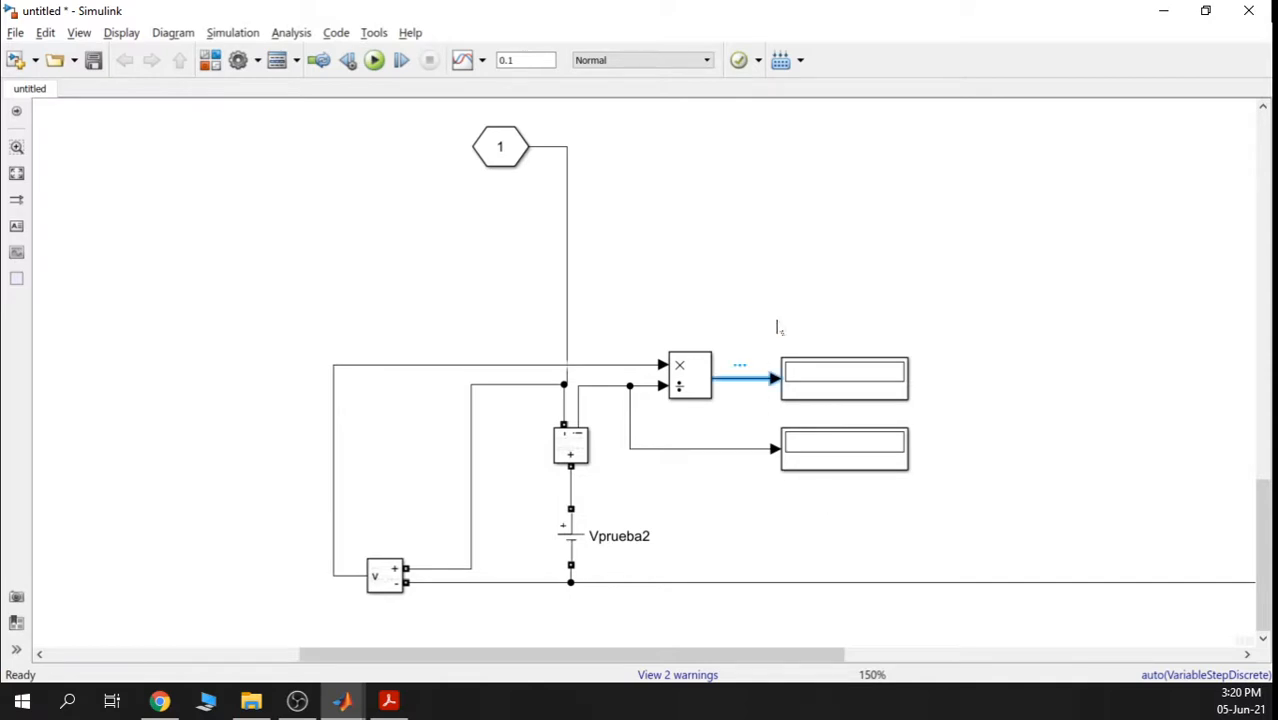
scroll(803, 273, "down", 2)
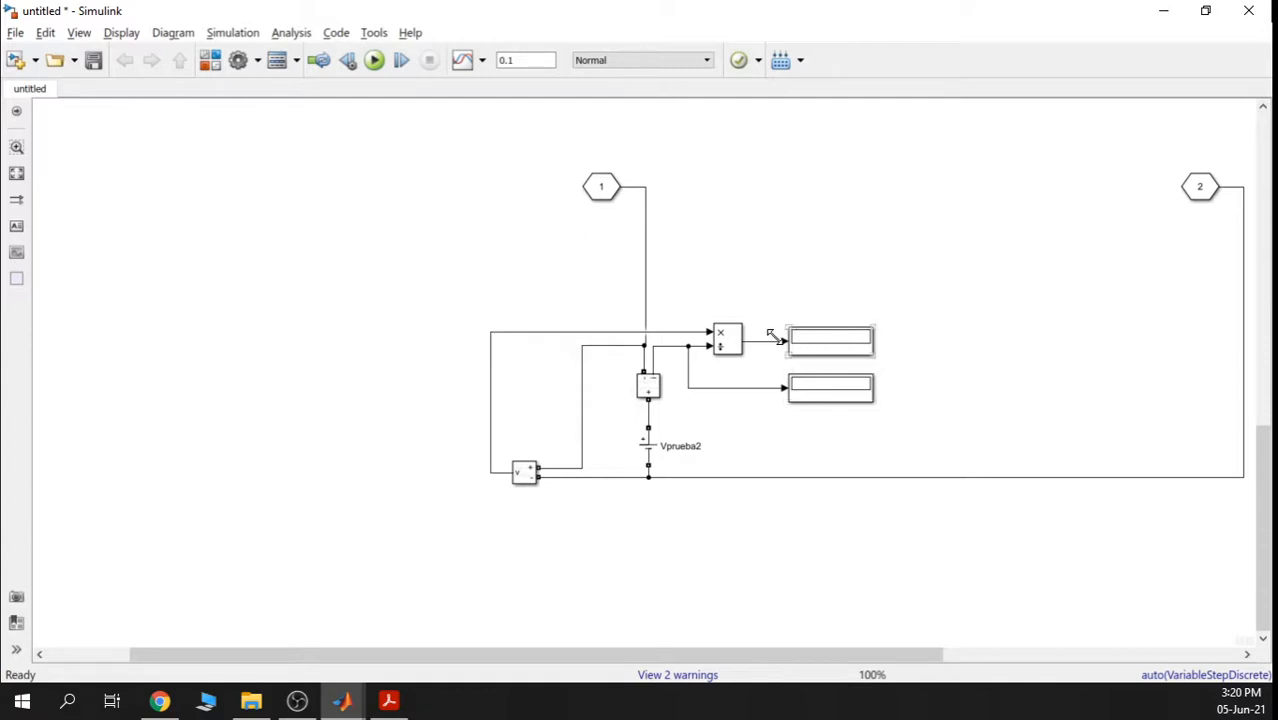
left_click(389, 702)
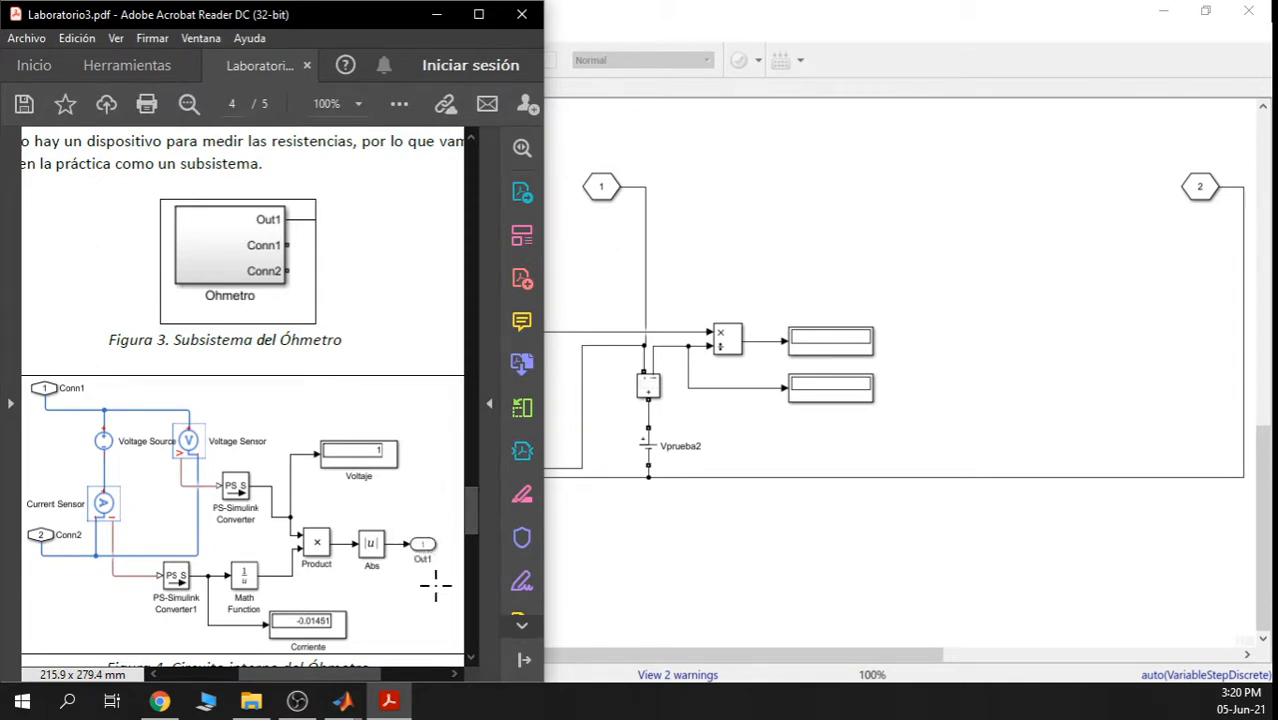
left_click(842, 250)
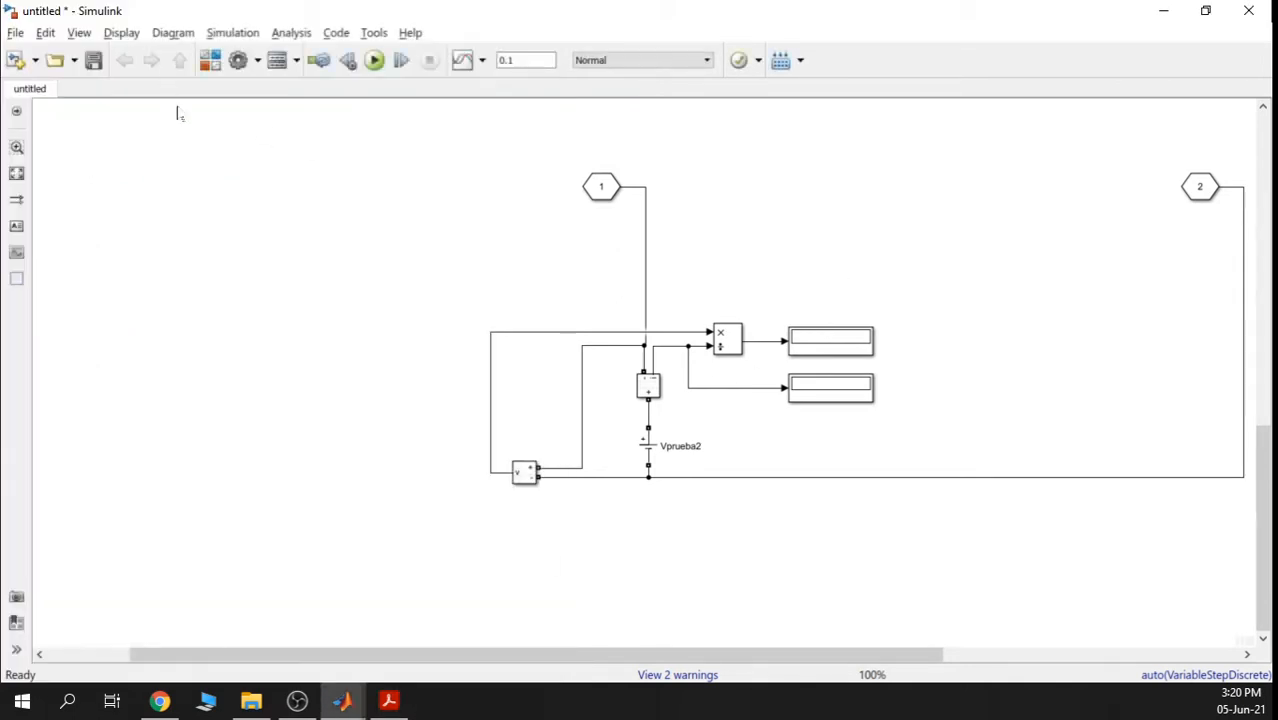
Find the Out1 block in the Simulink library and add it beside the two displays
left_click(209, 60)
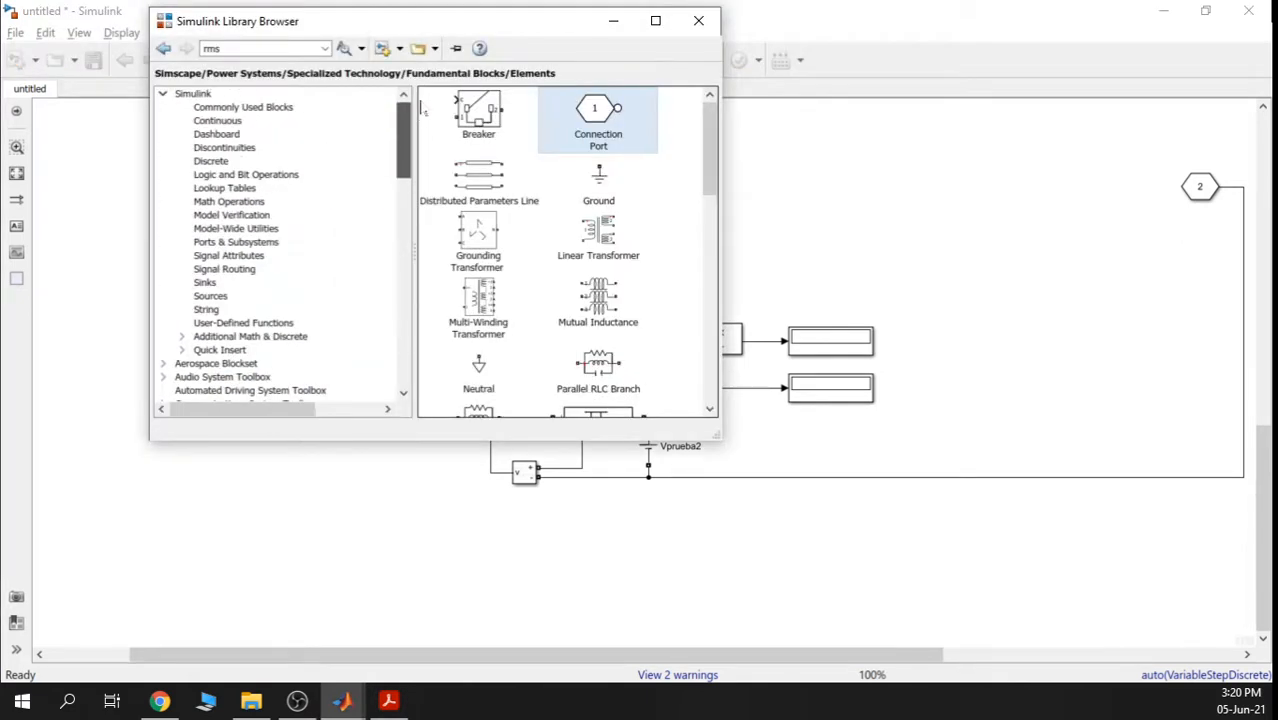
left_click(278, 271)
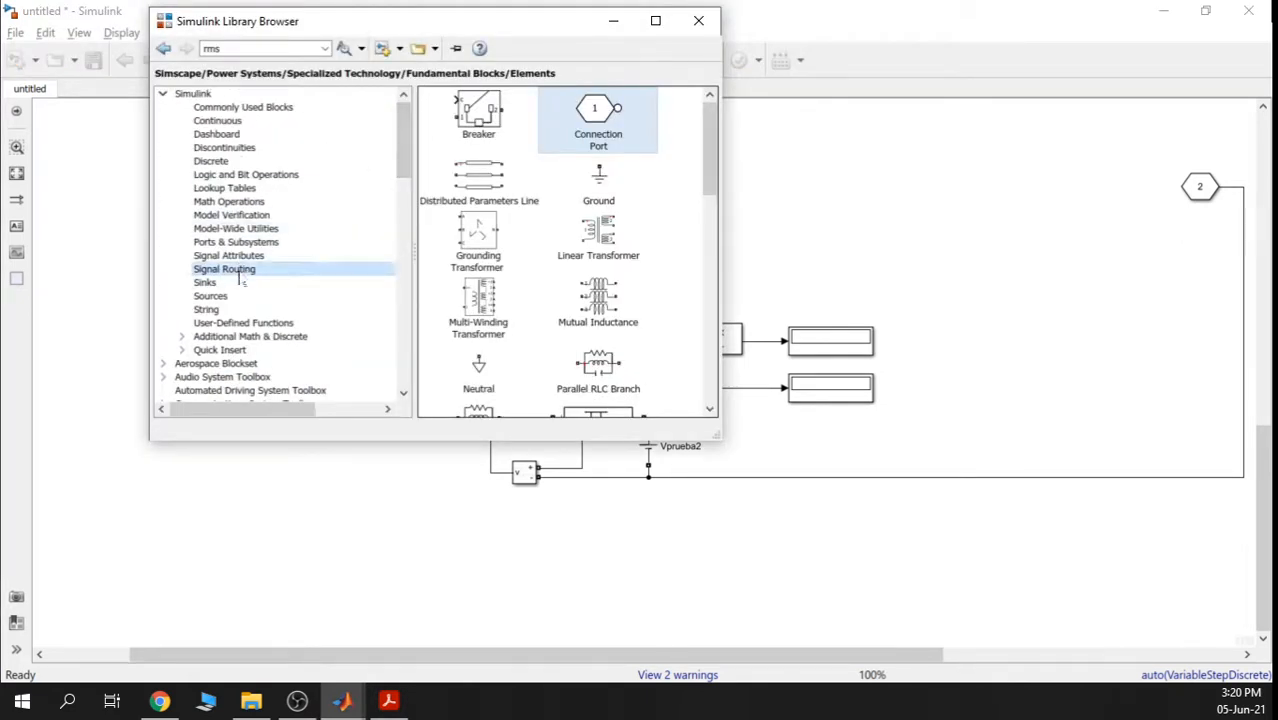
left_click_drag(708, 191, 720, 150)
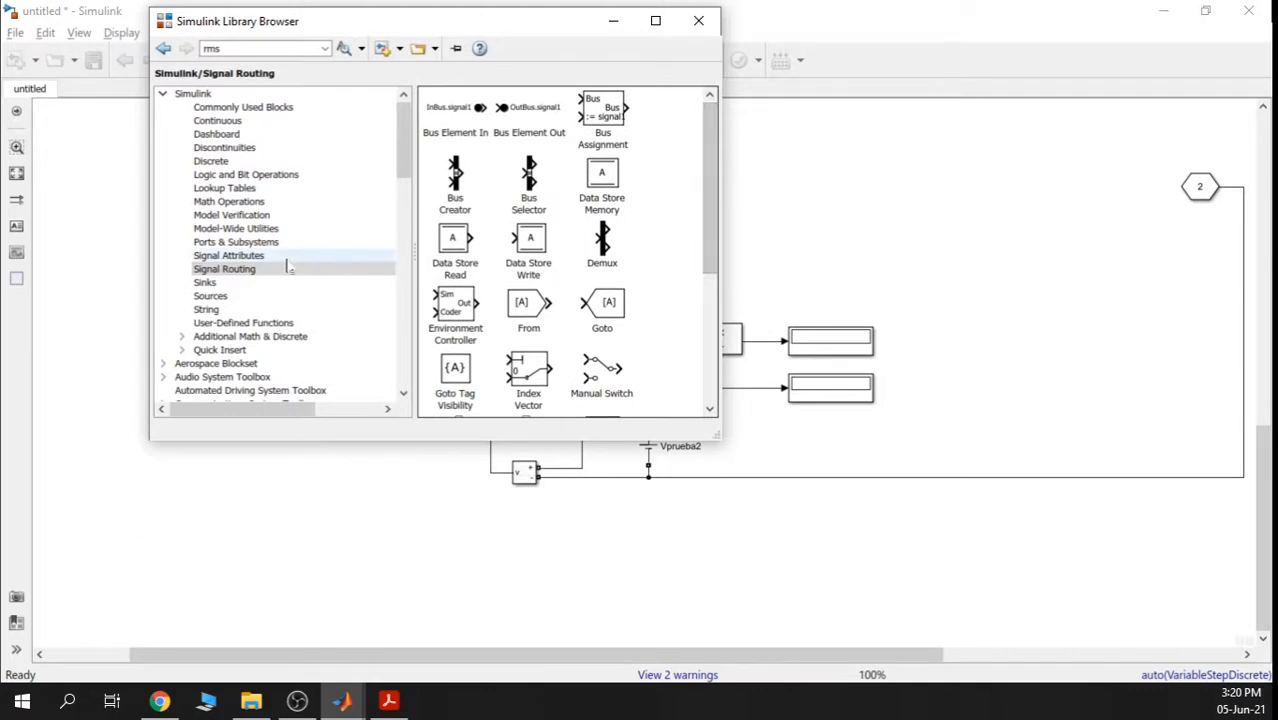
left_click(248, 257)
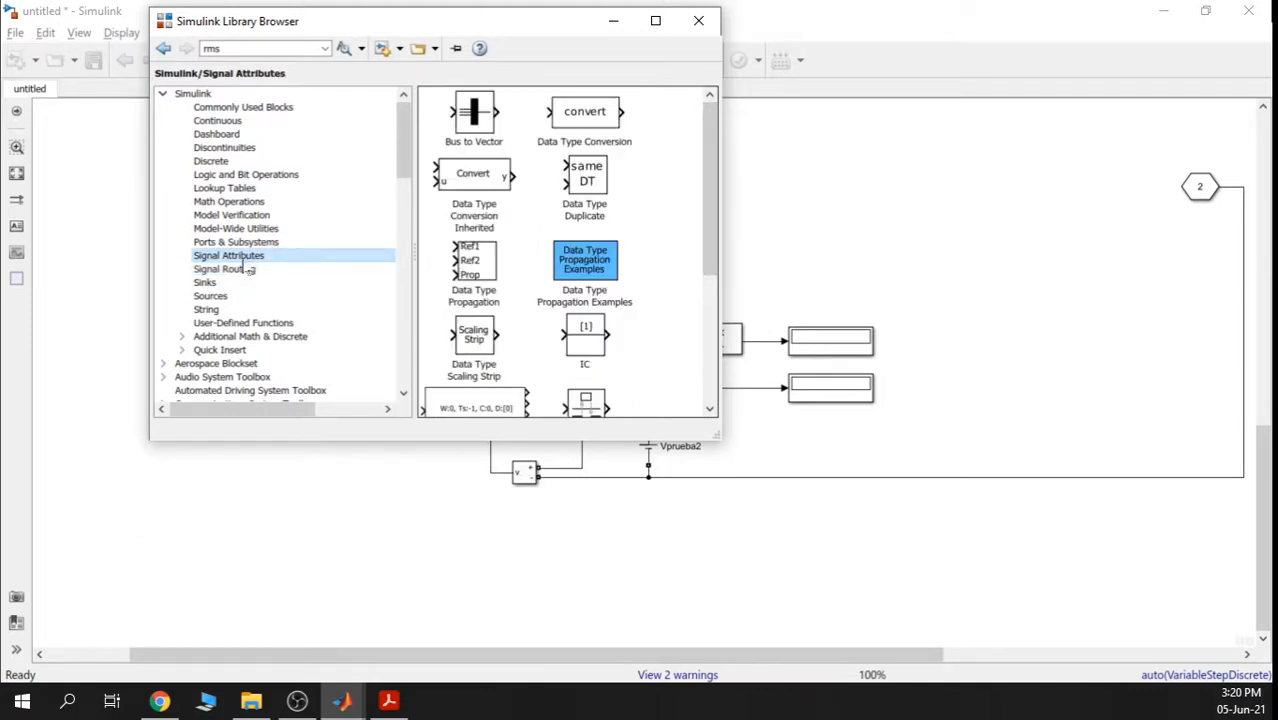
left_click(262, 96)
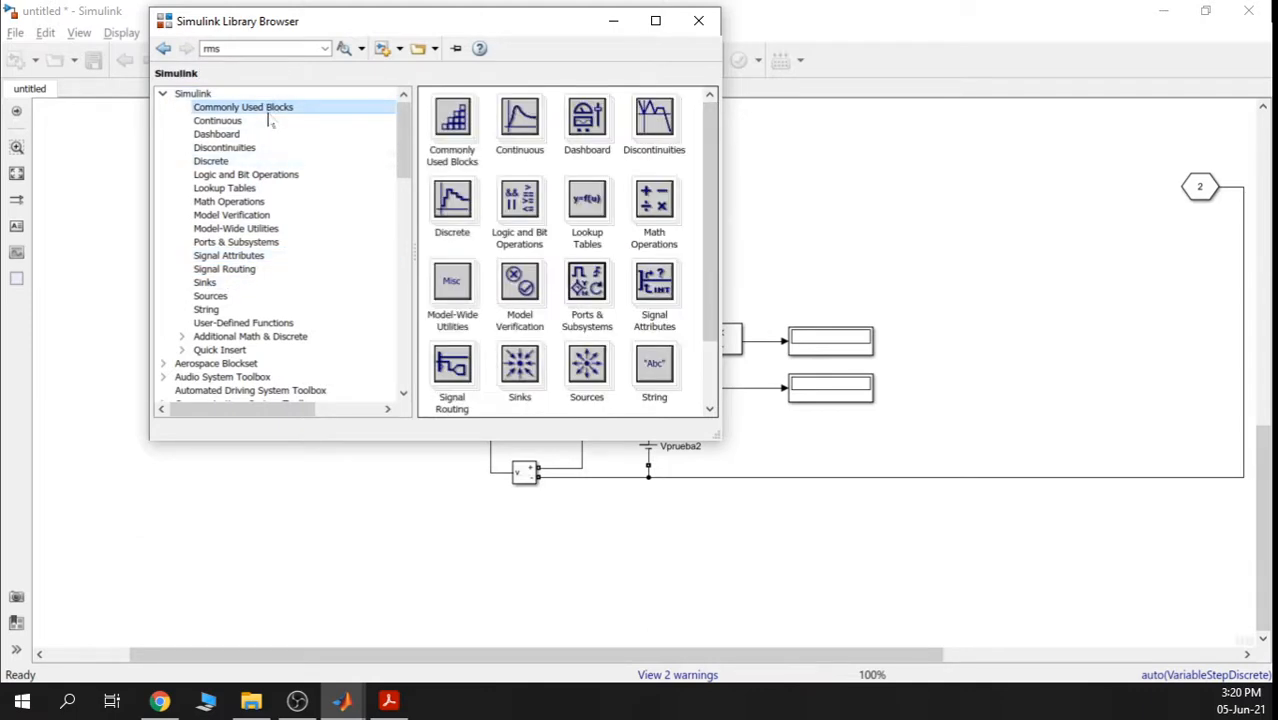
left_click_drag(710, 198, 698, 277)
left_click_drag(575, 285, 962, 302)
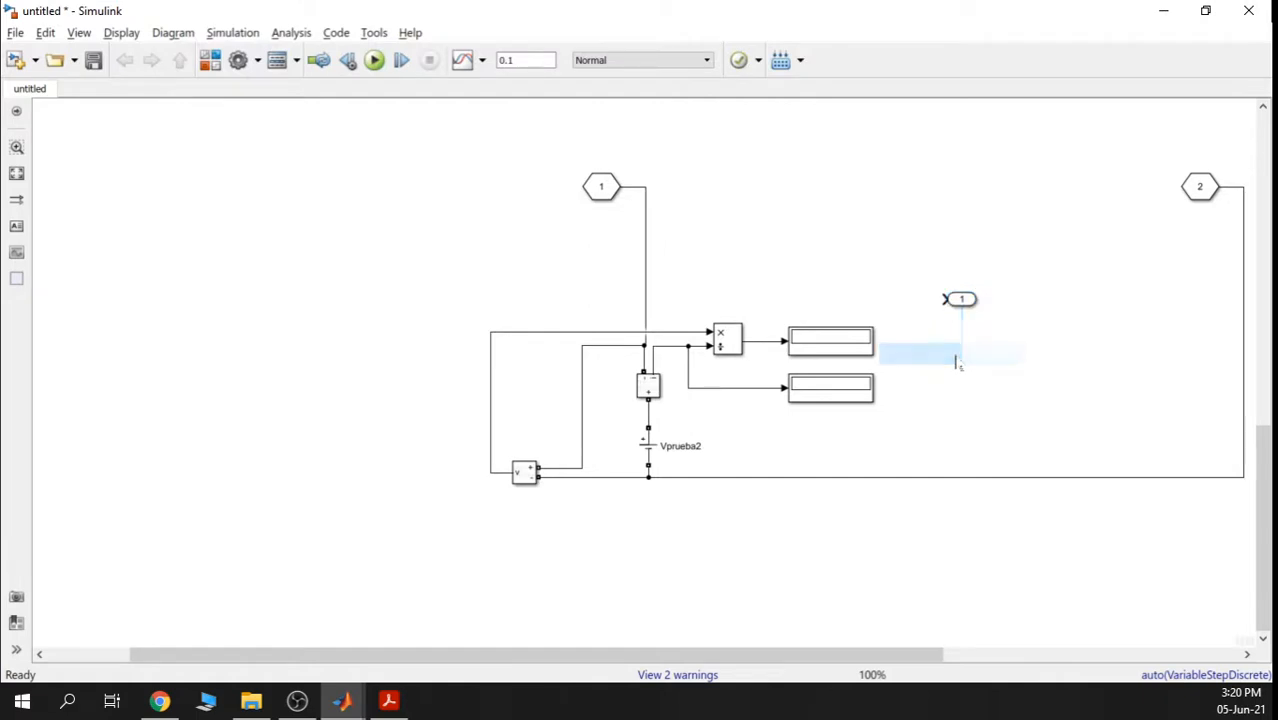
Connect the output port to the Divide result above the displays, and add a second output port connected to the current signal below them
left_click_drag(961, 299, 757, 341)
left_click(866, 231)
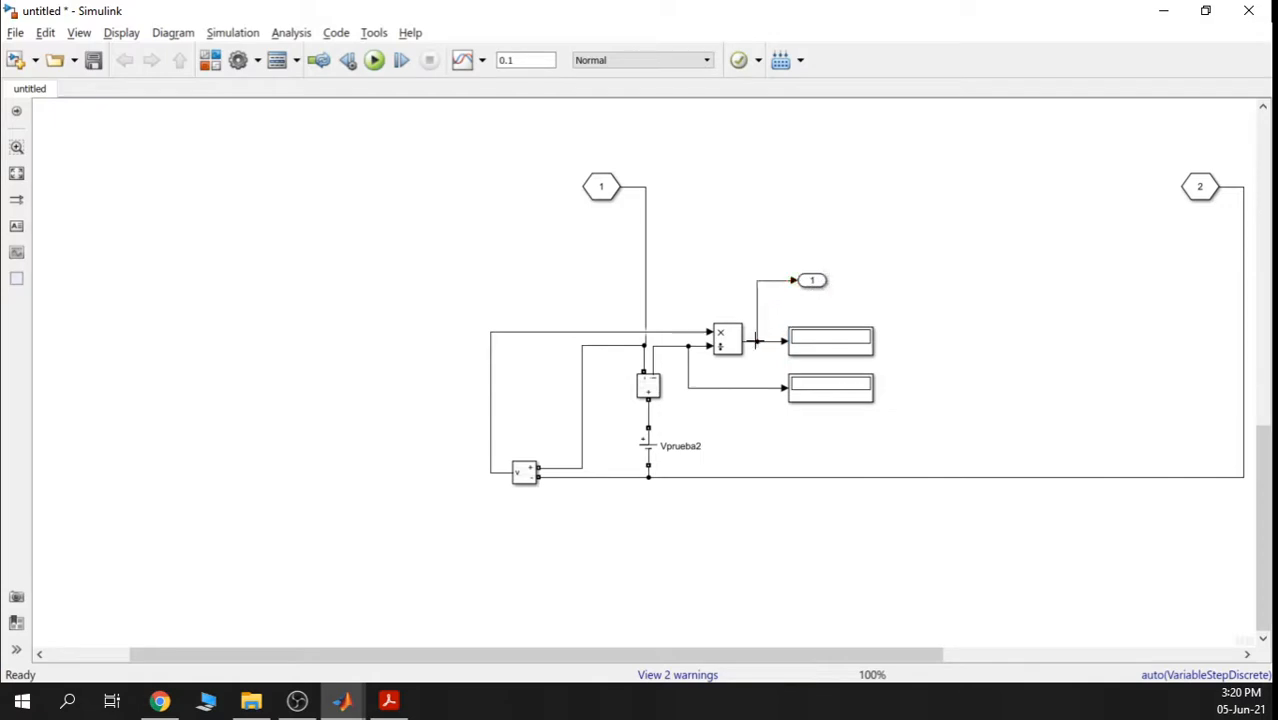
left_click_drag(811, 285, 801, 287)
left_click(905, 295)
left_click(803, 287)
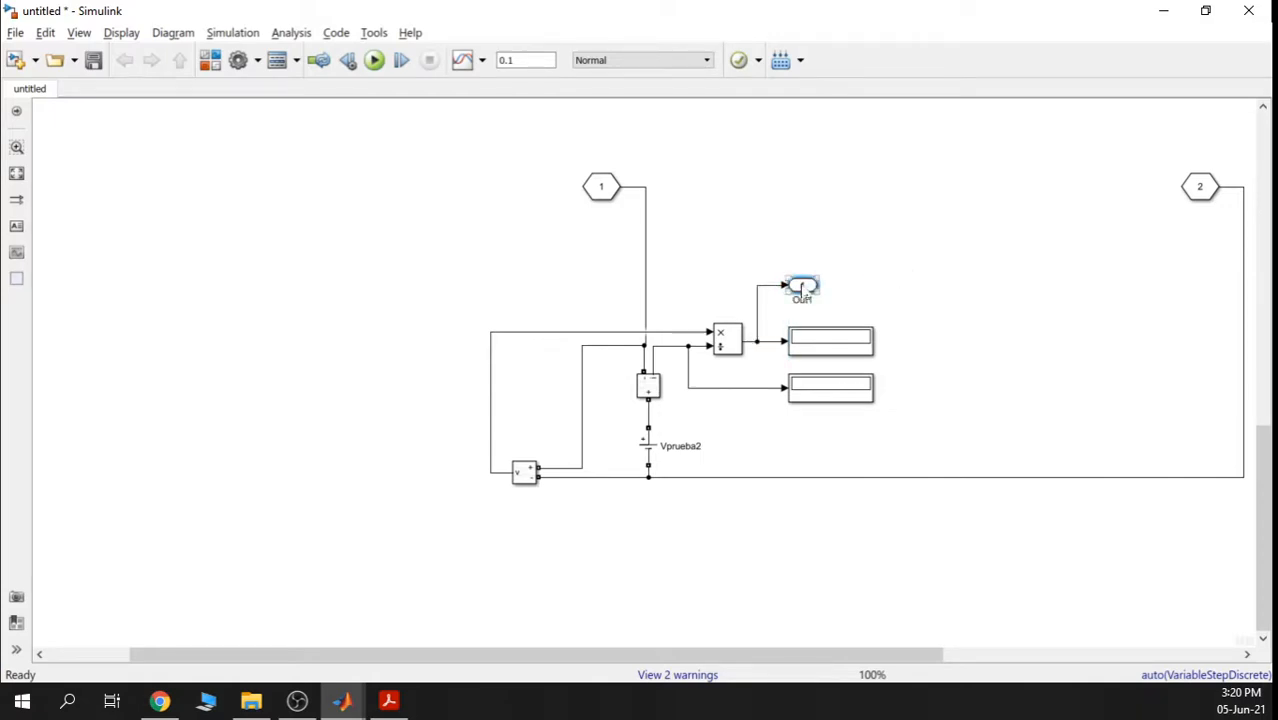
left_click_drag(803, 287, 758, 388)
Rename the Divide result's output port as Resistencia and the current signal's output port as Corriente
left_click(810, 286)
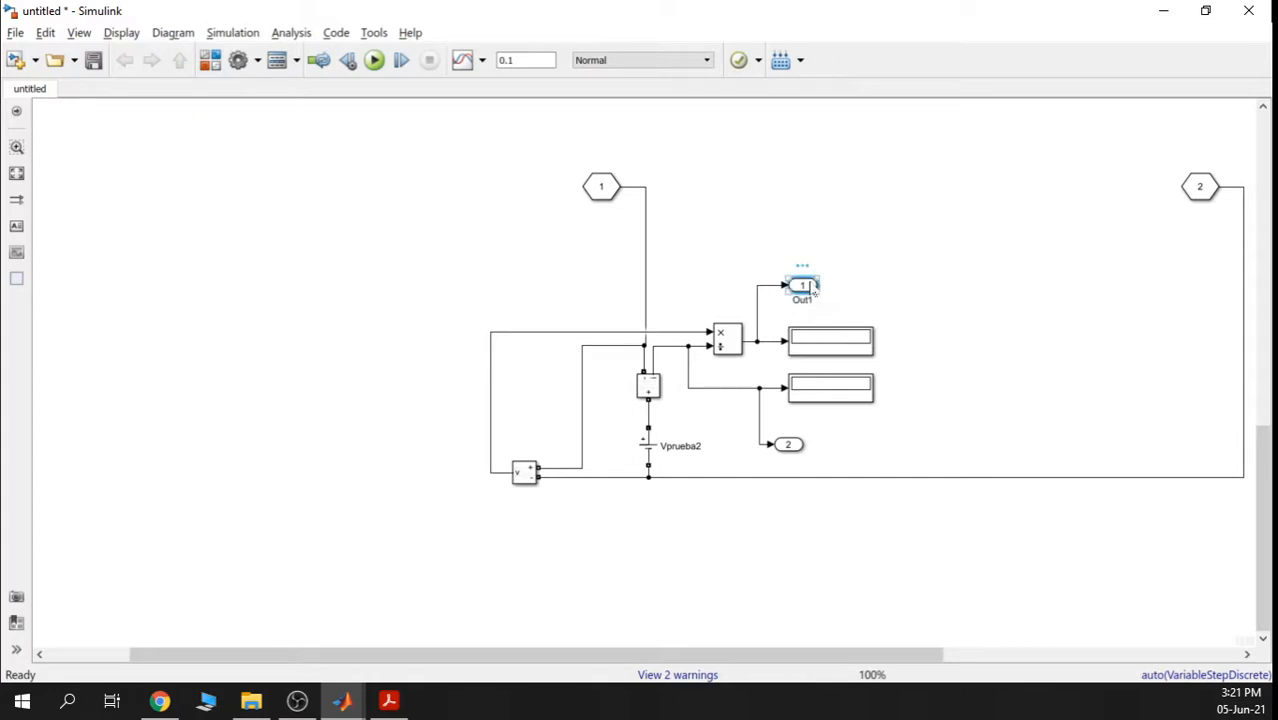
double_click(802, 299)
type("rESistencia")
double_click(789, 458)
type("Corriente")
left_click(930, 405)
Delete the two display blocks and their leftover dangling wires from the copied measurement circuit
left_click_drag(938, 428, 820, 320)
key("Delete")
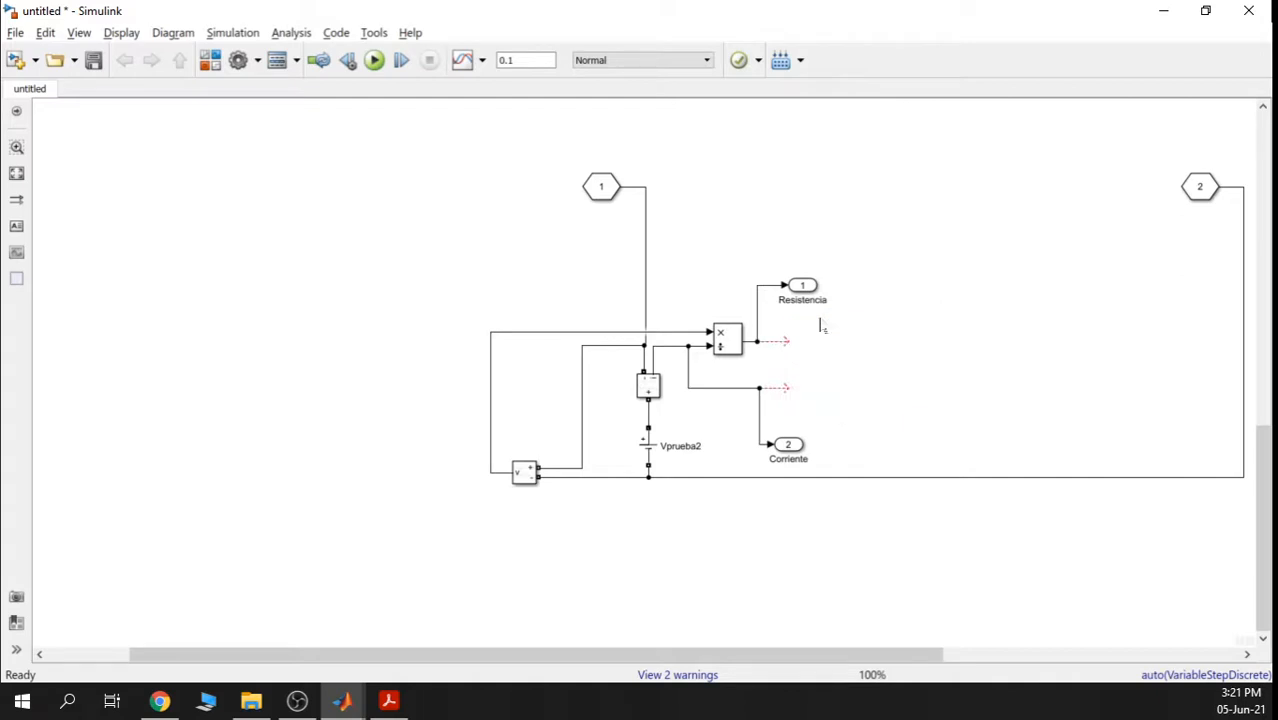
left_click_drag(816, 405, 770, 322)
key("Delete")
Compact the circuit by rearranging its ports, placing connection port 2 below the voltage measurement block
scroll(998, 251, "down", 3)
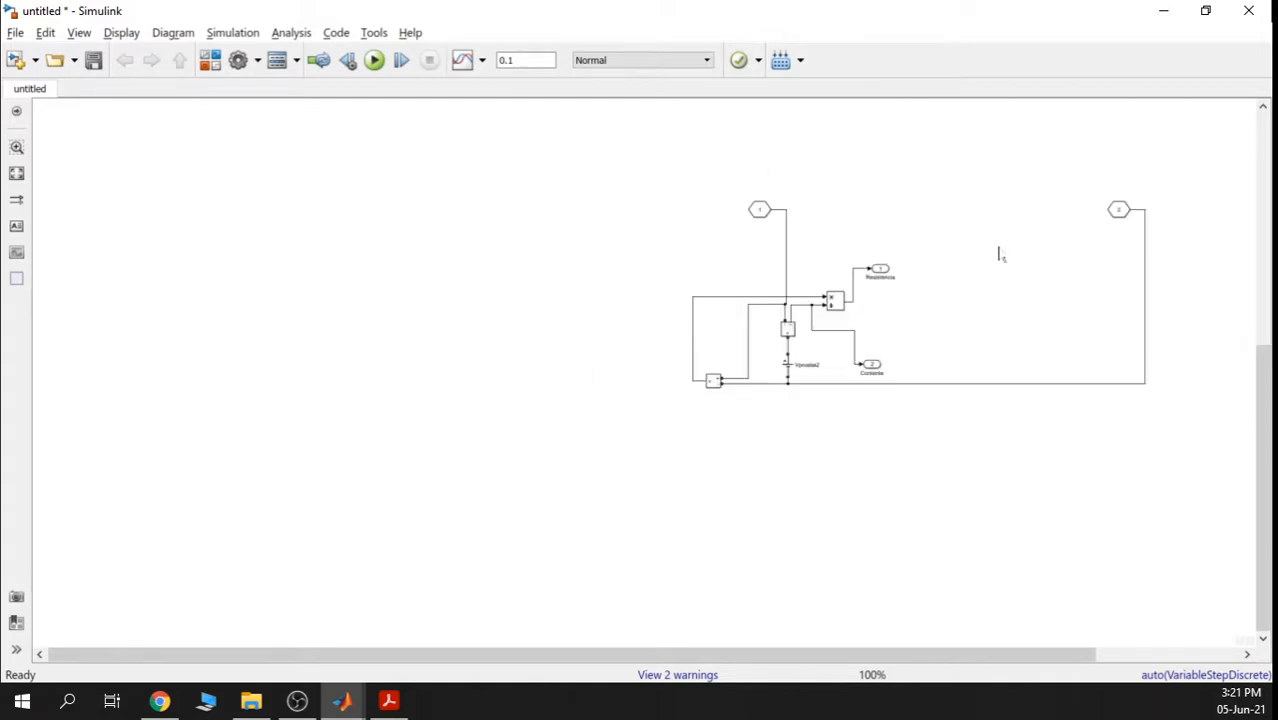
scroll(880, 330, "right", 2)
scroll(848, 357, "up", 4)
left_click_drag(851, 257, 829, 386)
left_click_drag(1151, 577, 865, 357)
left_click(947, 354)
left_click(307, 184)
left_click_drag(307, 184, 307, 236)
left_click_drag(1059, 193, 281, 622)
left_click_drag(508, 536, 539, 521)
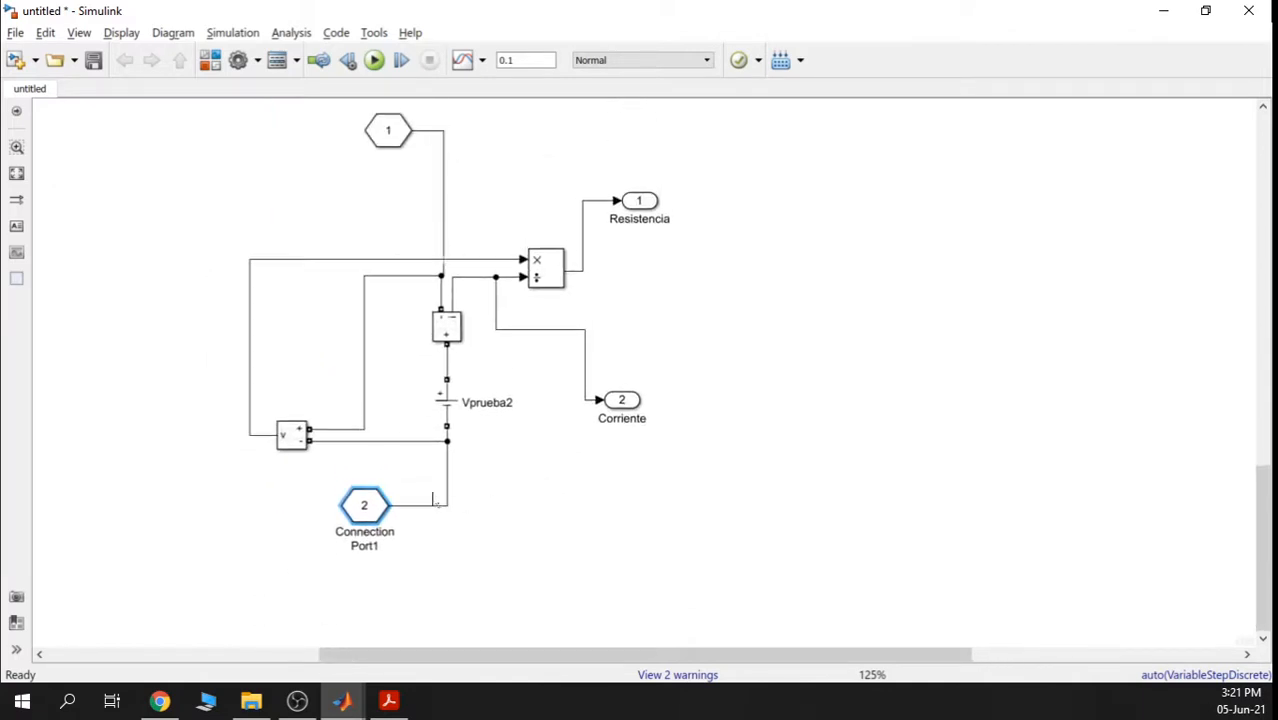
left_click_drag(366, 505, 366, 547)
left_click(531, 530)
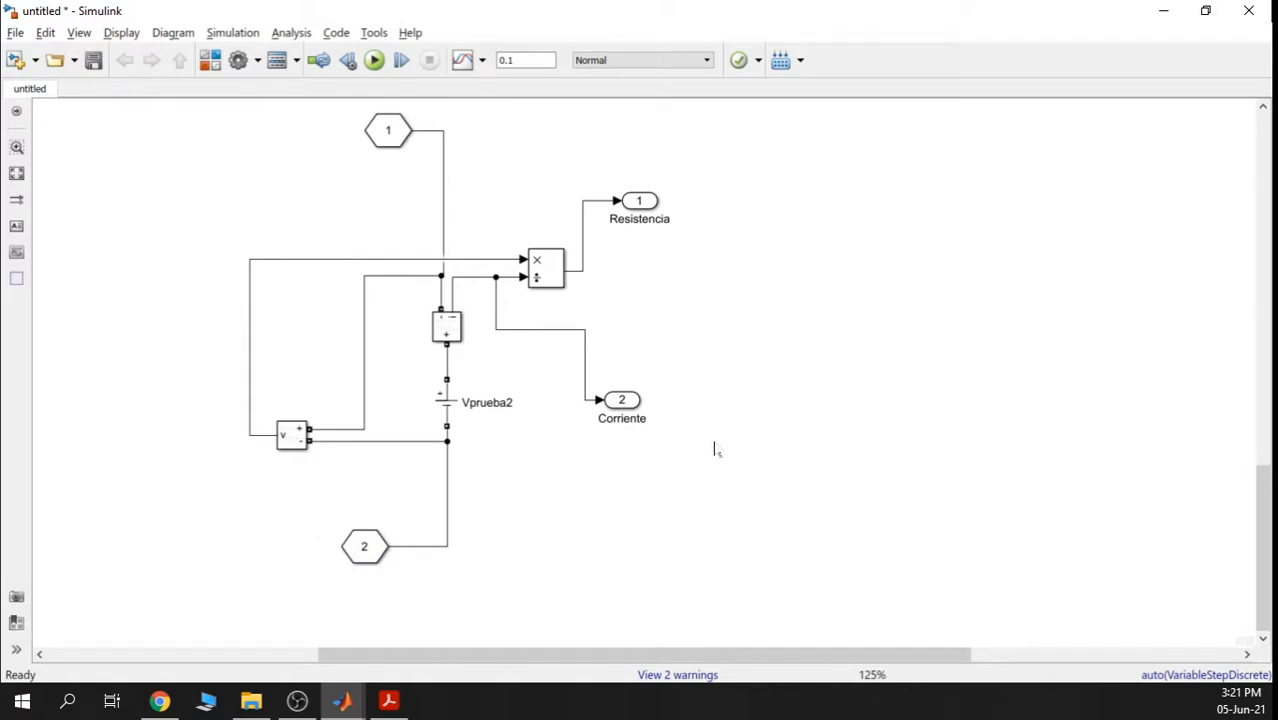
Copy the Corriente output port below itself, connect it to the voltage measurement signal, and move connection port 2 down to make room
left_click(625, 401)
mouse_move(626, 404)
left_mouse_down()
mouse_move(648, 424)
mouse_move(624, 470)
mouse_move(224, 487)
mouse_move(599, 513)
mouse_move(645, 493)
mouse_move(256, 451)
mouse_move(249, 435)
left_mouse_up()
left_click(388, 556)
left_click_drag(377, 551, 377, 581)
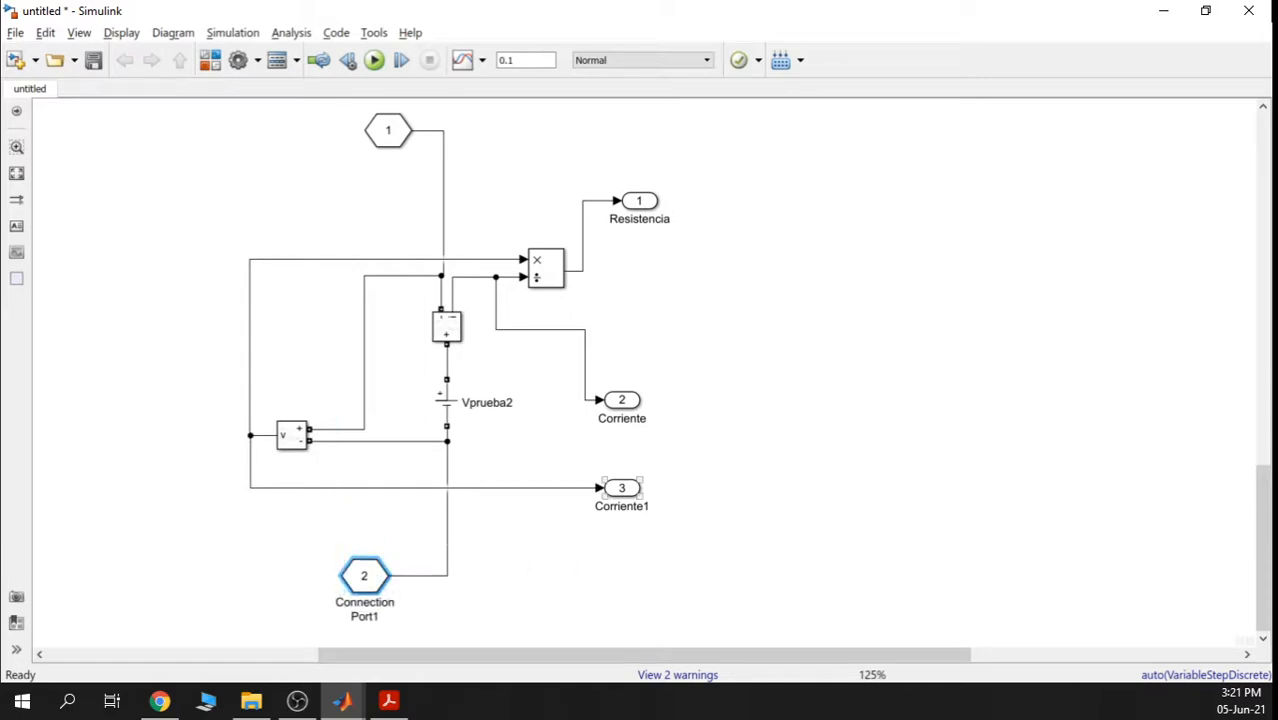
Rename the voltage signal's output port as Voltaje de Prueba
left_click(625, 493)
double_click(622, 506)
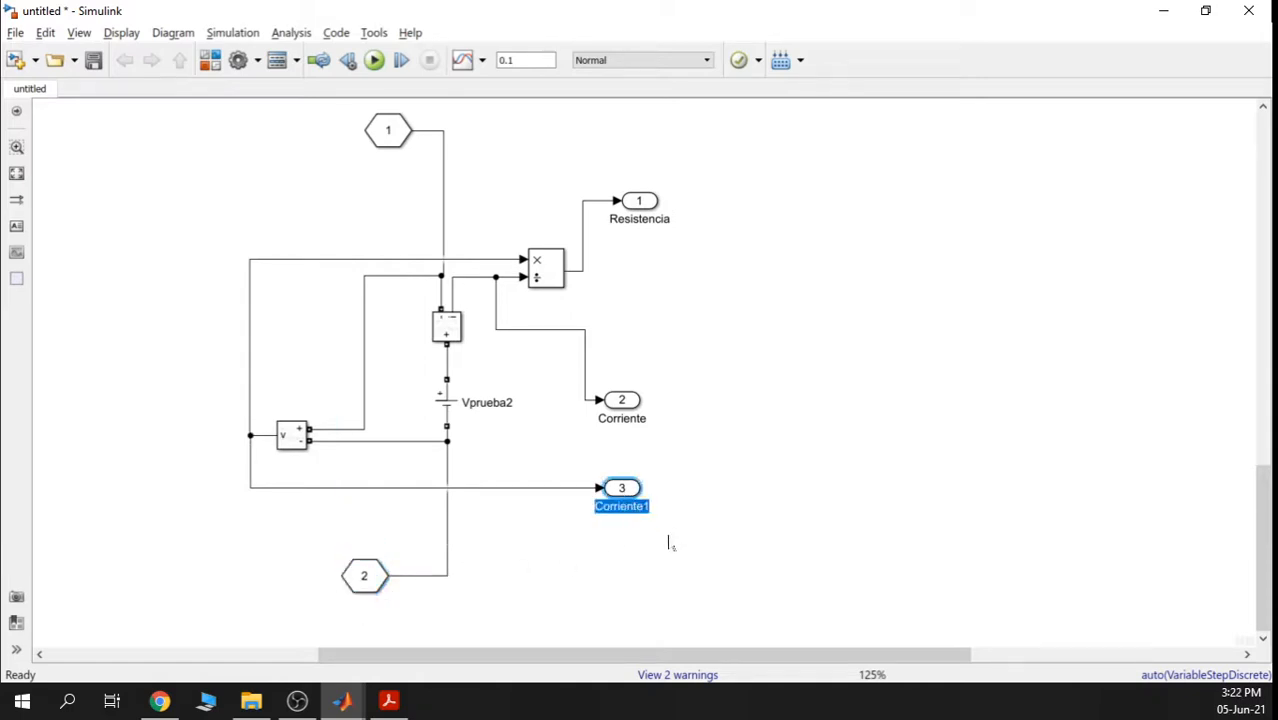
type("Voltaje de")
type(" Preub")
key("BackSpace")
key("BackSpace")
key("BackSpace")
type("ueba")
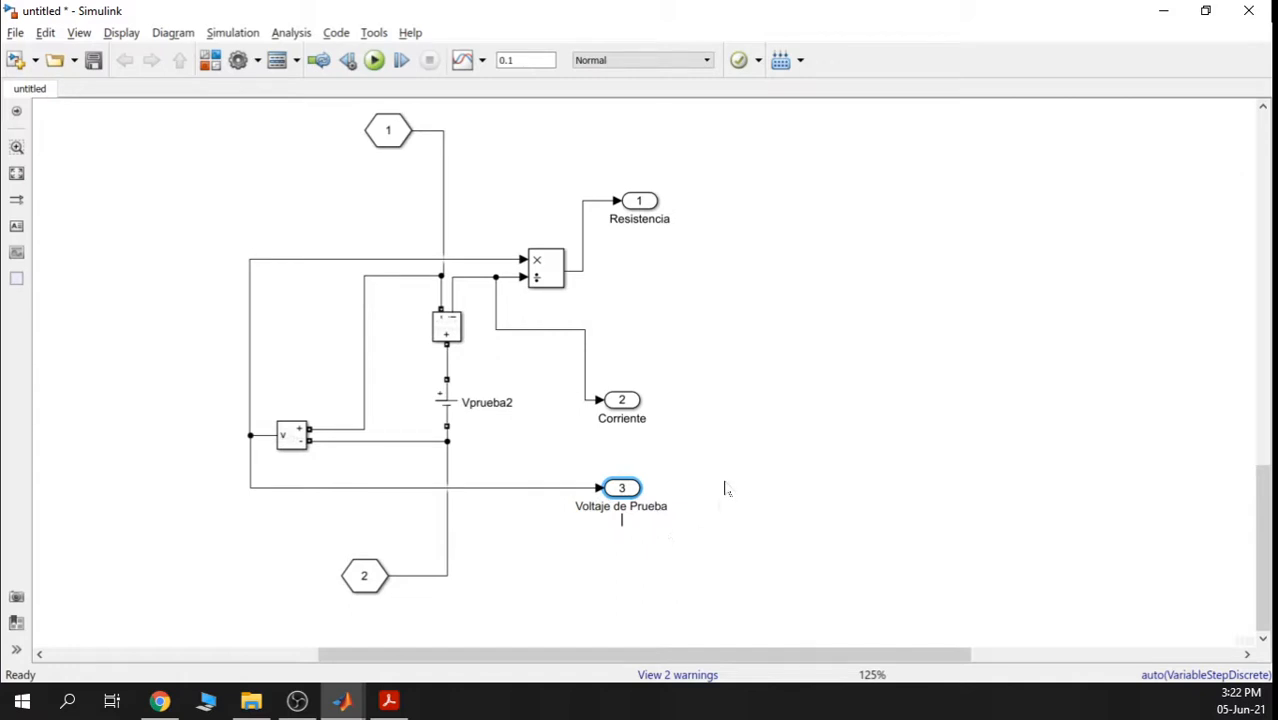
Rename output port 2 as Corriente de Prueba and output port 1 as Resistencia Equivalente, split over two lines
left_click(648, 419)
type("de Prueba")
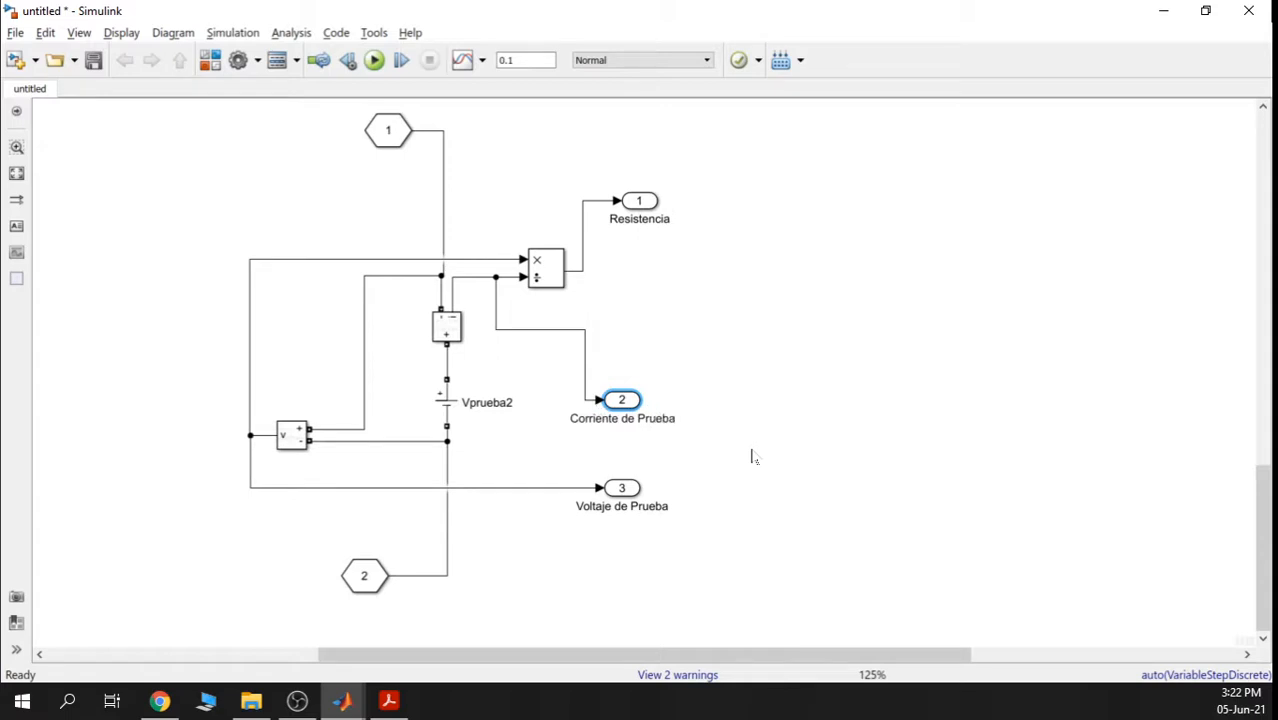
left_click(672, 224)
type("Equivalente")
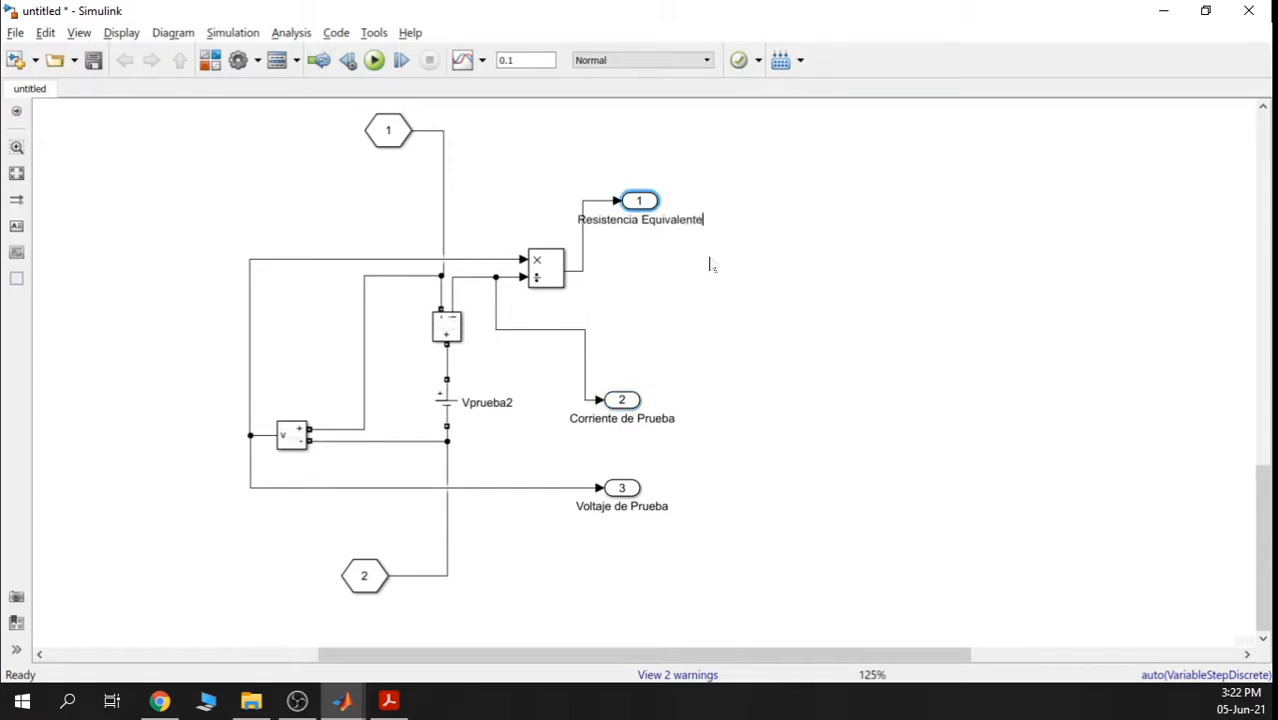
left_click(640, 220)
key("Return")
left_click(732, 270)
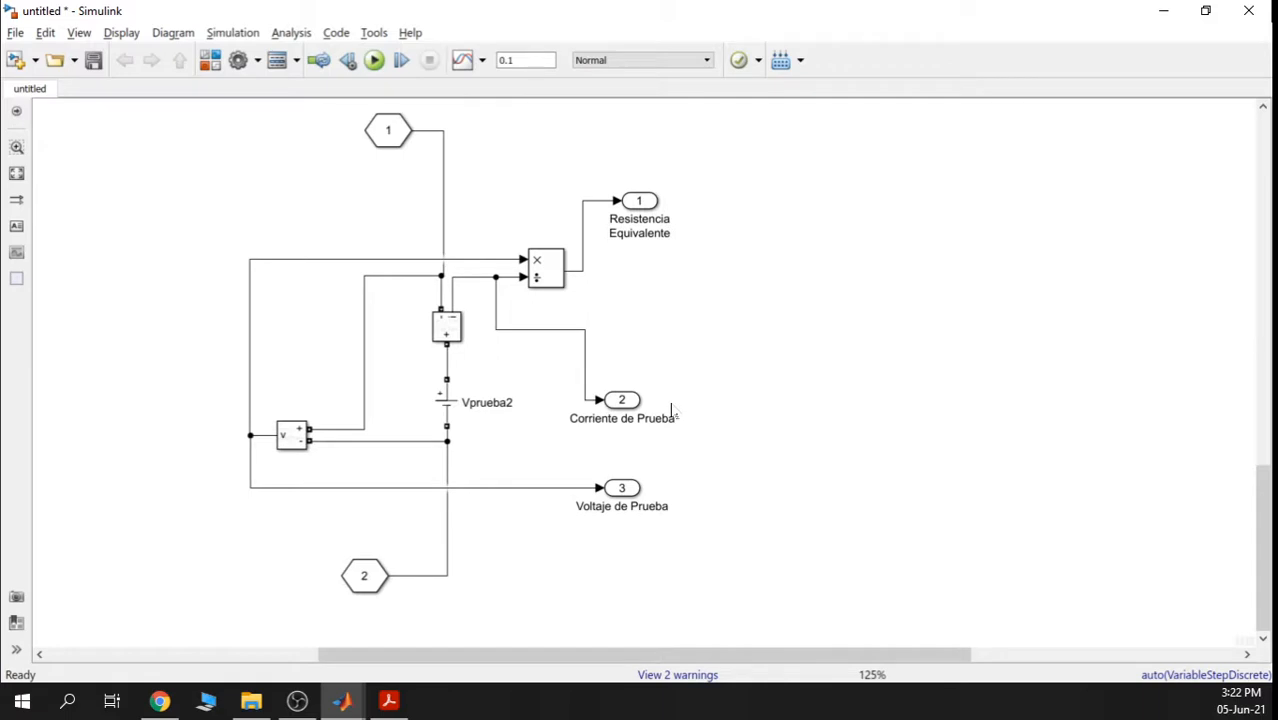
Align the Corriente de Prueba and Voltaje de Prueba output ports vertically with the Resistencia Equivalente port
left_click_drag(622, 400, 640, 400)
left_click_drag(626, 492, 648, 499)
left_click(898, 395)
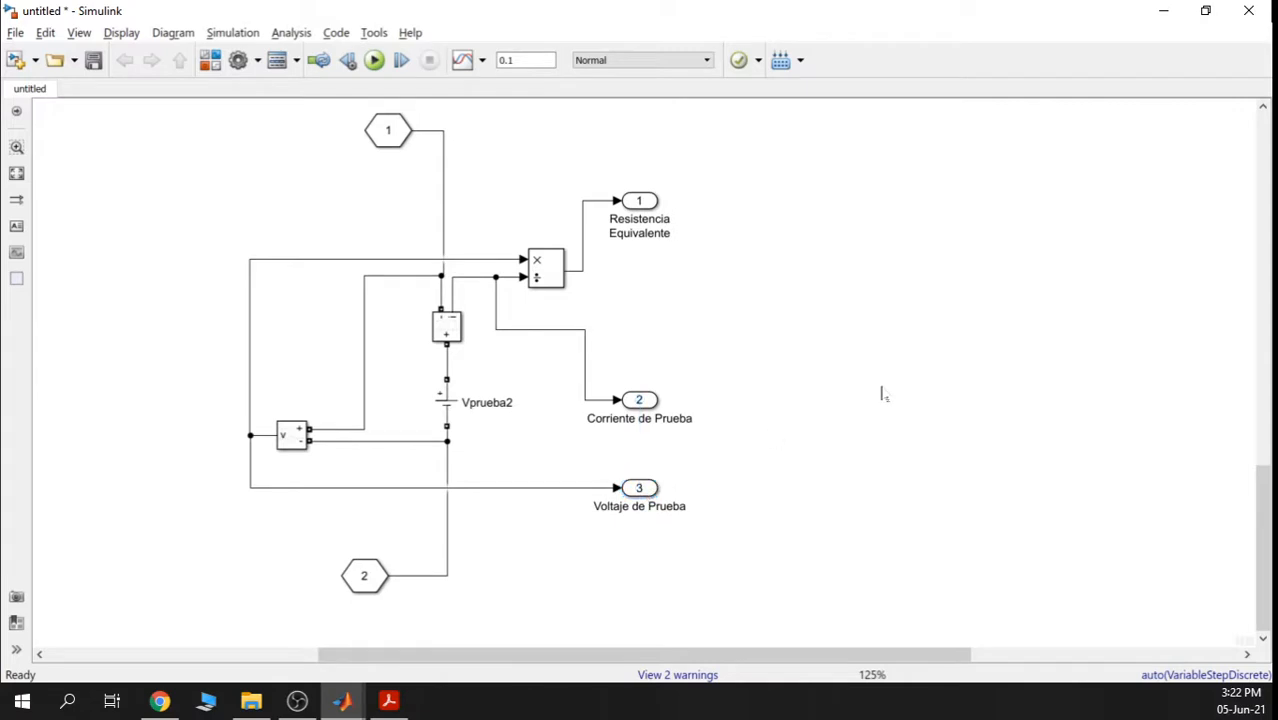
Move both connection ports into one column at the circuit's far left and straighten port 1's wire to the current measurement
left_click_drag(366, 576, 128, 540)
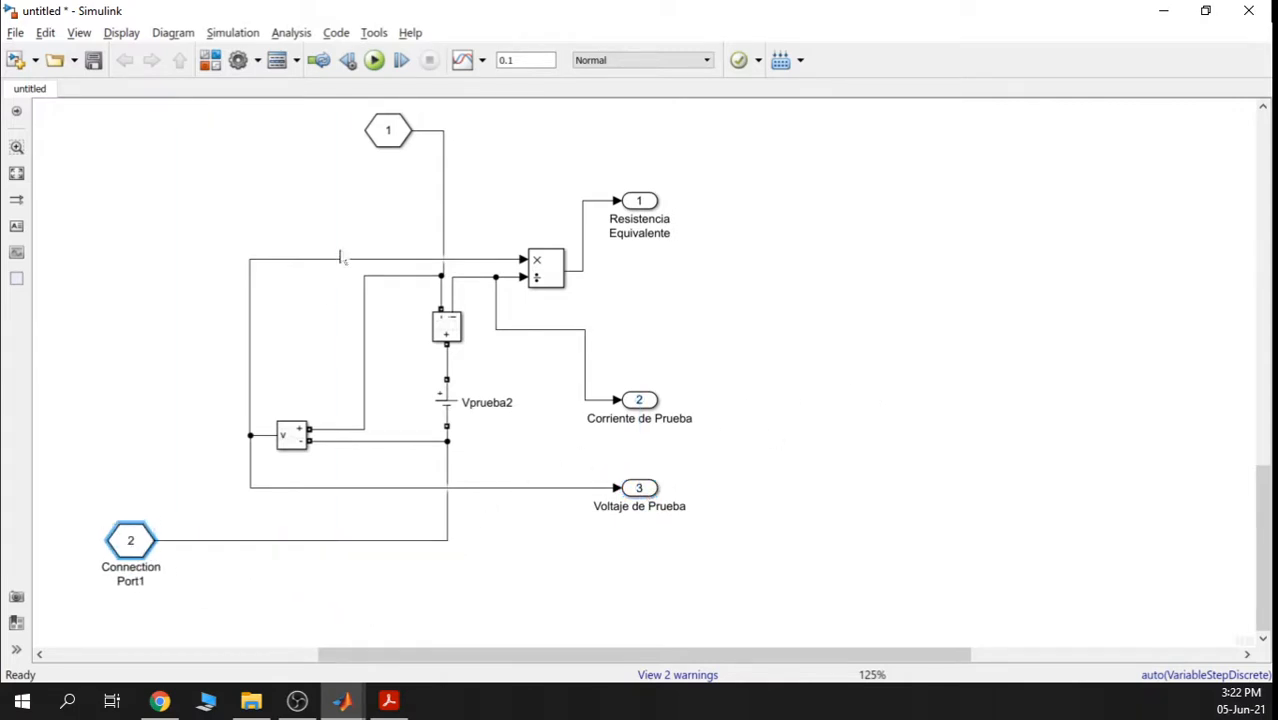
left_click_drag(389, 142, 137, 151)
left_click(121, 540)
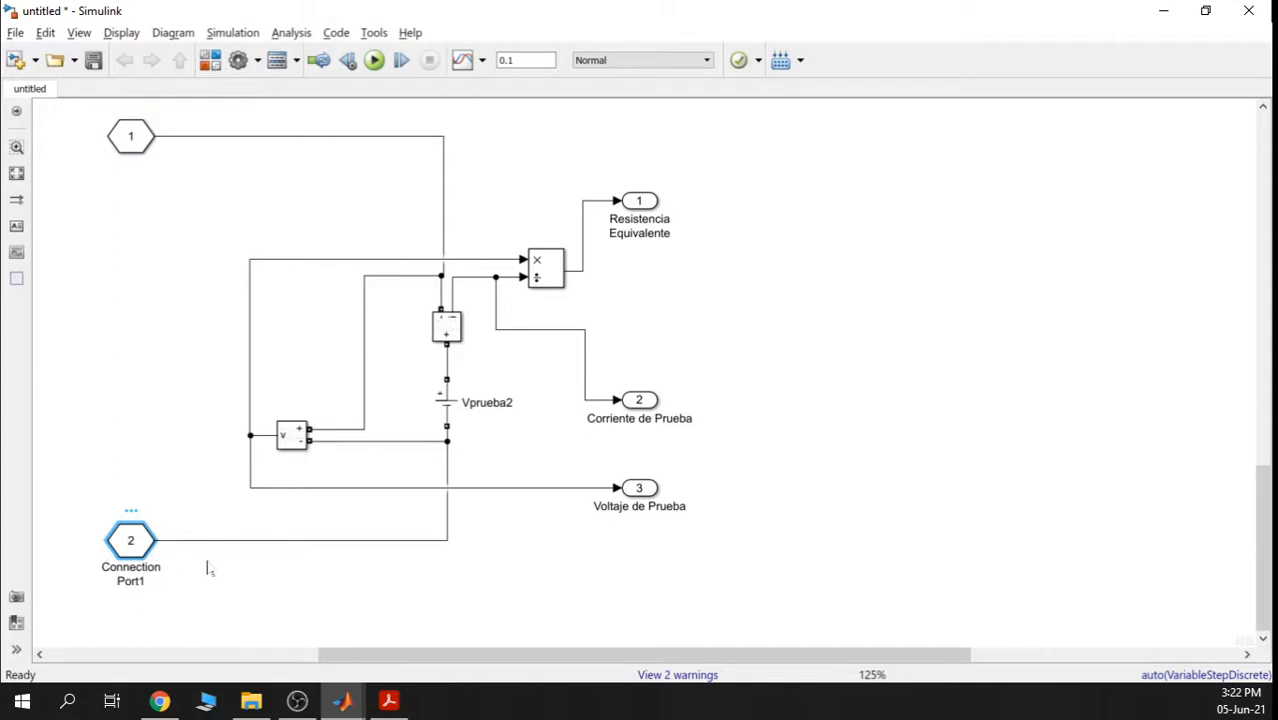
left_click(177, 527)
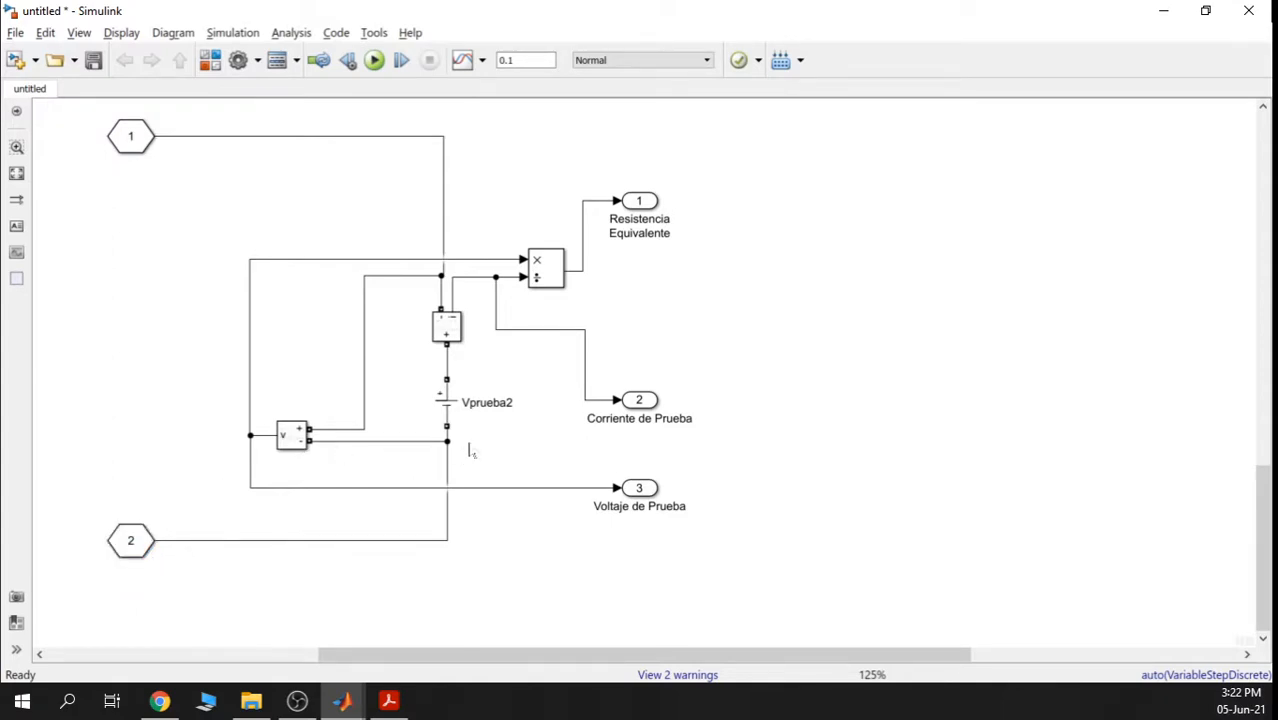
left_click_drag(448, 212, 444, 212)
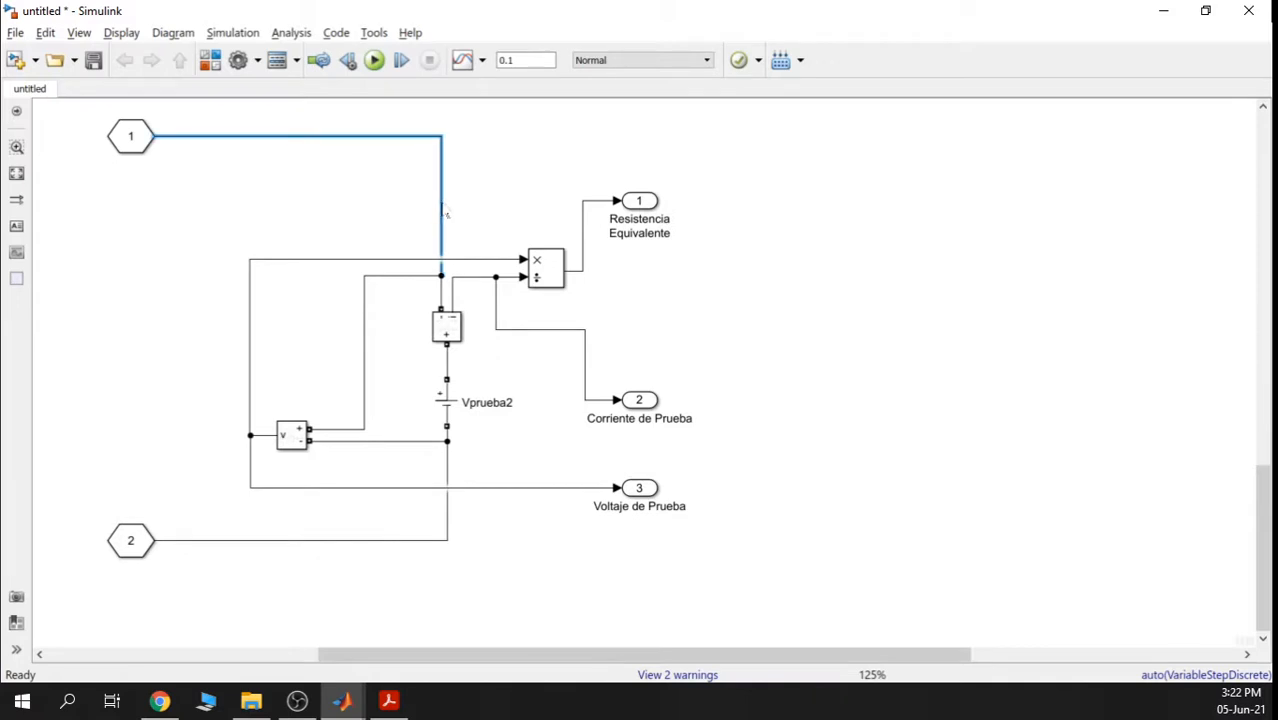
left_click(485, 197)
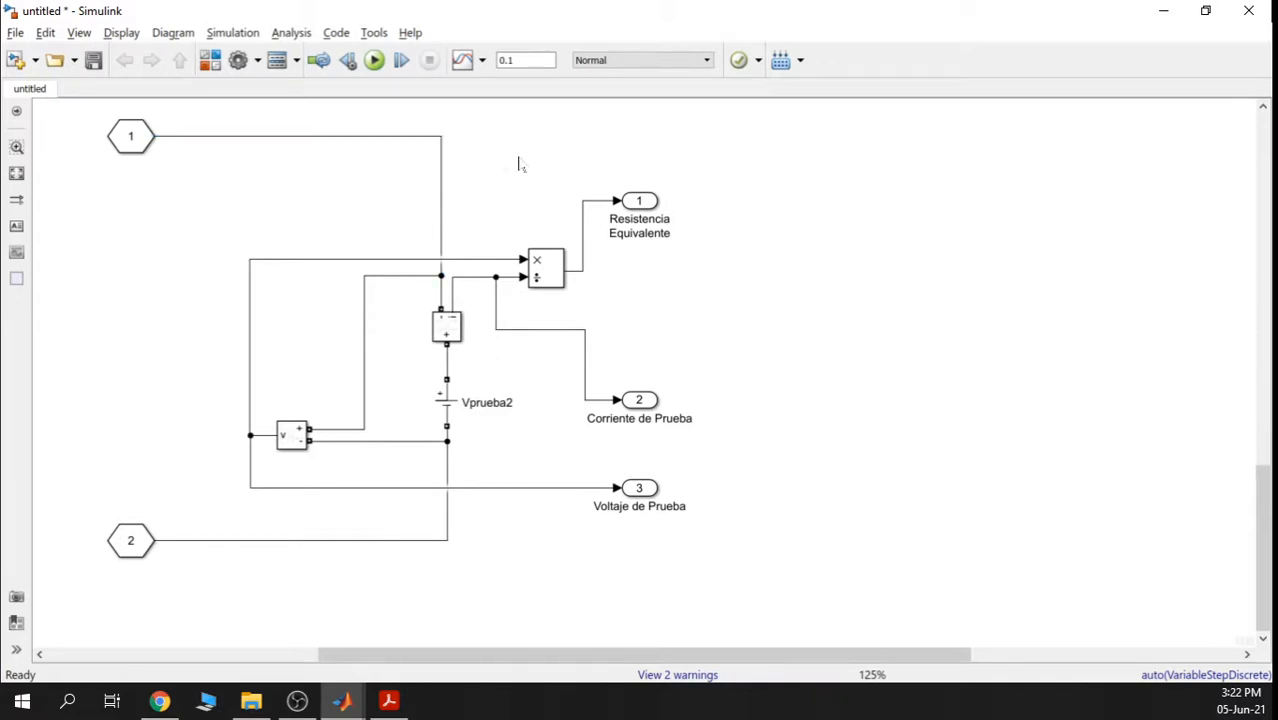
scroll(924, 351, "down", 4)
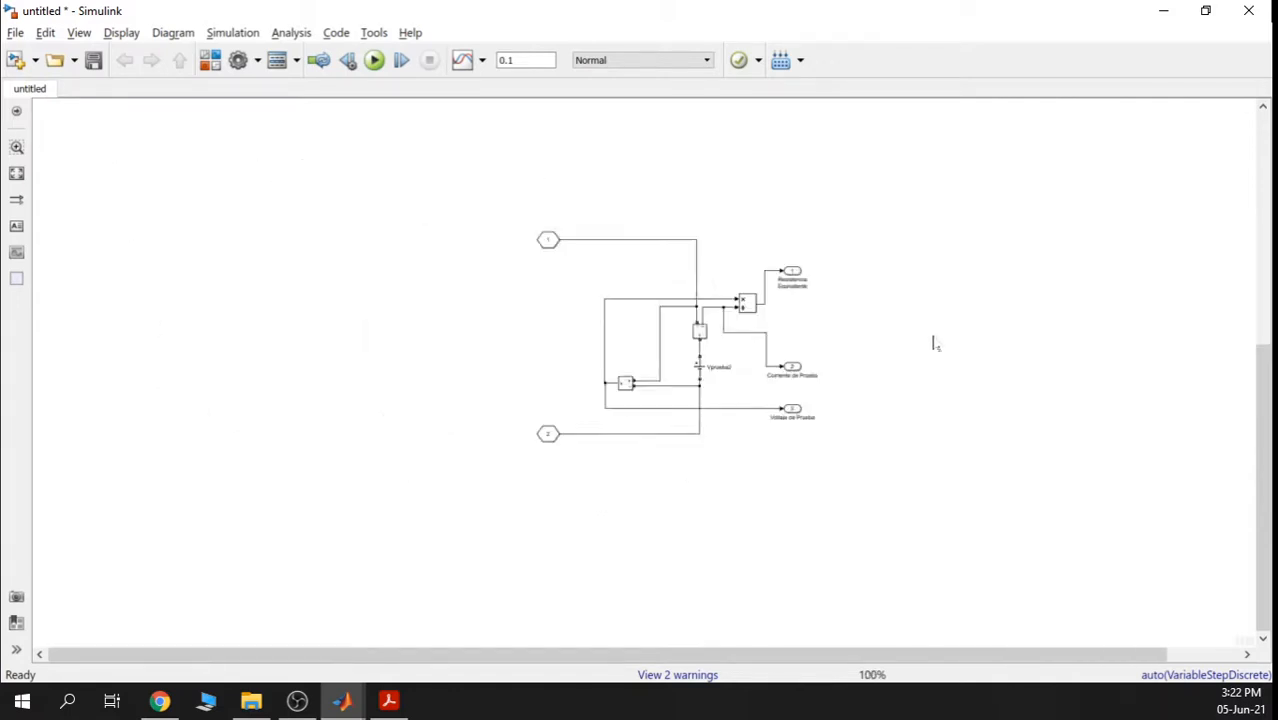
Examine the original R1–R9 and equivalent-resistor circuits and compare them with the ohmmeter circuit below
left_click_drag(958, 225, 881, 400)
left_click_drag(813, 280, 762, 322)
scroll(762, 322, "down", 1)
left_click_drag(674, 252, 657, 392)
scroll(602, 310, "up", 3)
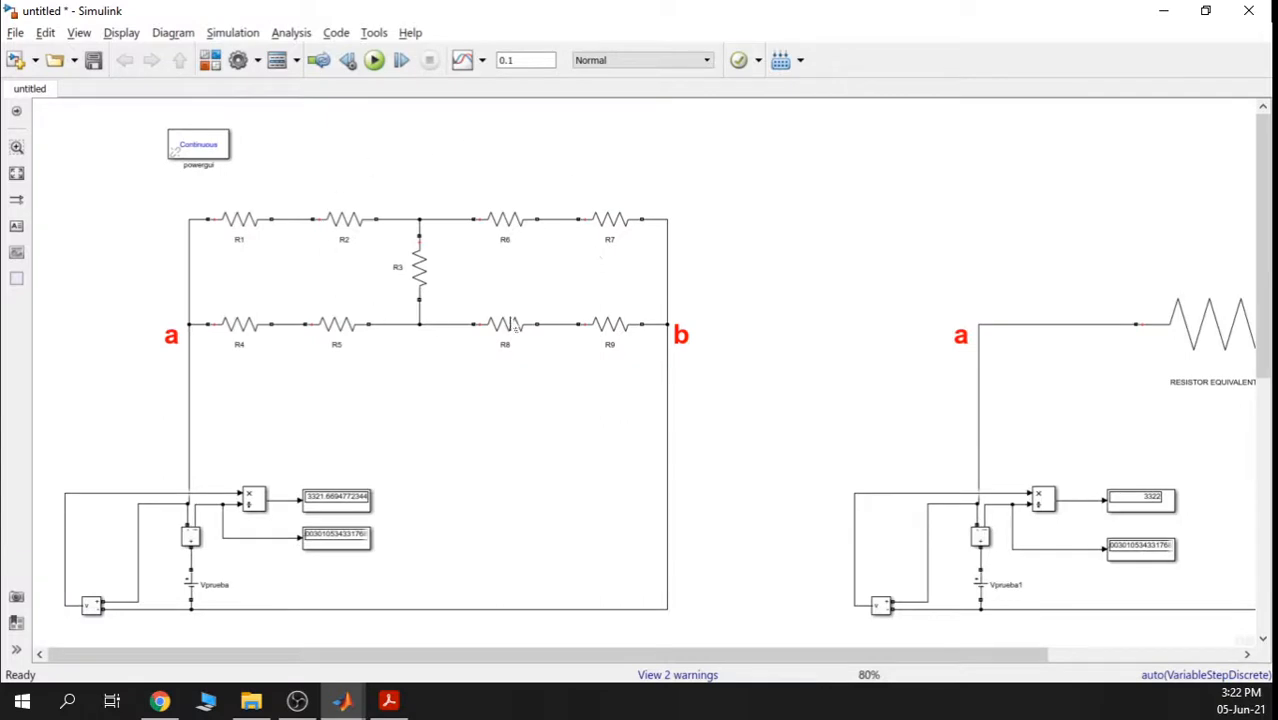
scroll(718, 409, "down", 2)
left_click_drag(731, 372, 735, 112)
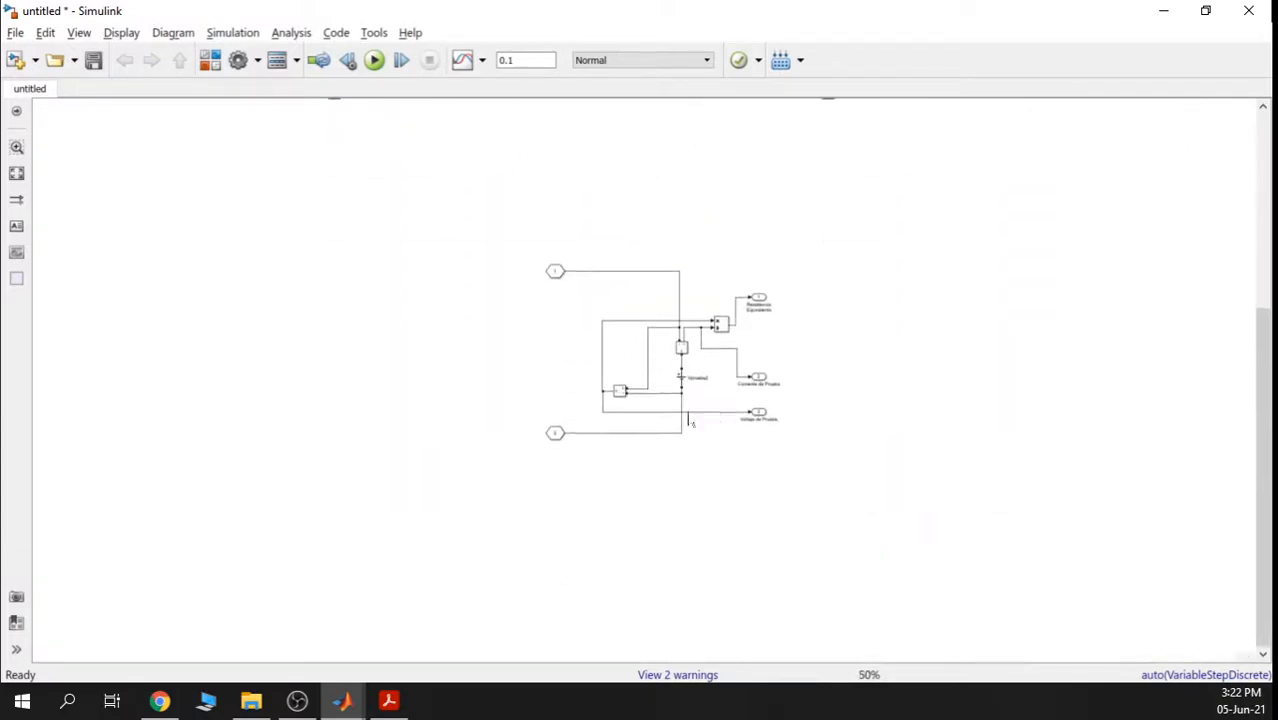
scroll(578, 290, "up", 2)
scroll(550, 270, "up", 2)
scroll(698, 357, "down", 1)
scroll(698, 357, "down", 1)
Create a subsystem from the entire ohmmeter circuit, including both connection ports and the three output ports
left_click_drag(382, 185, 485, 369)
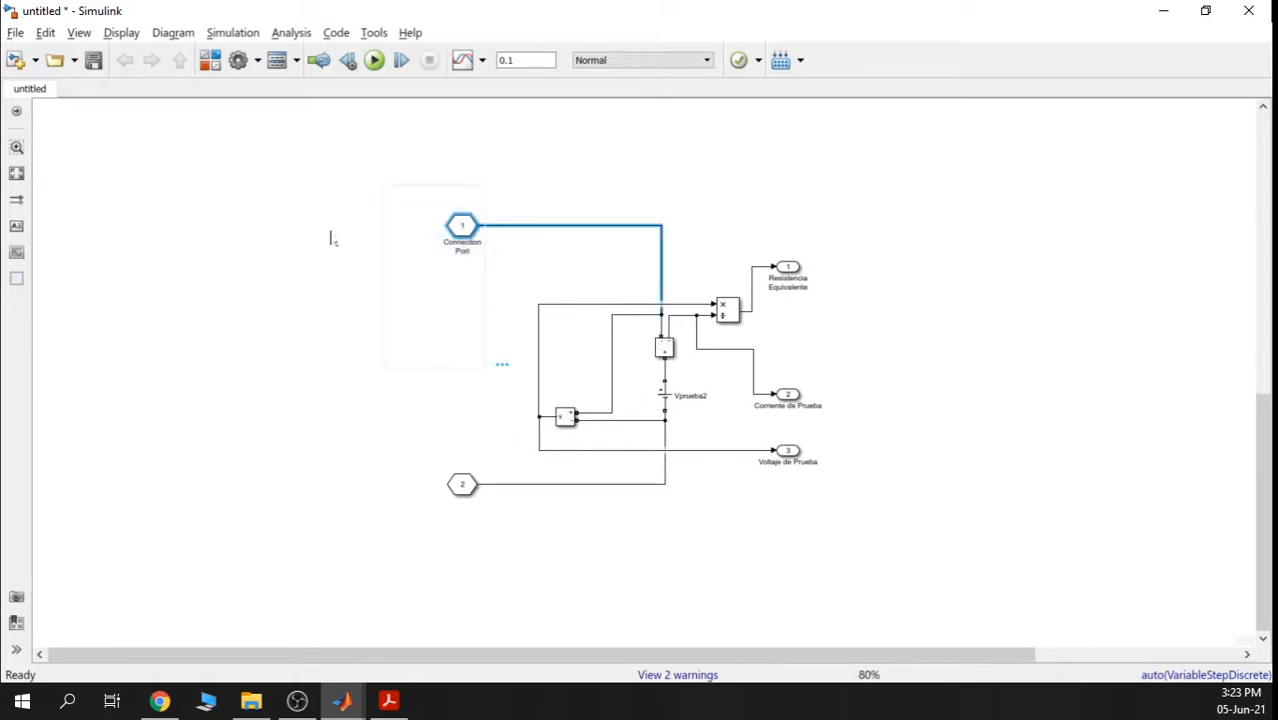
left_click(377, 171)
left_click_drag(403, 164, 882, 510)
right_click(664, 318)
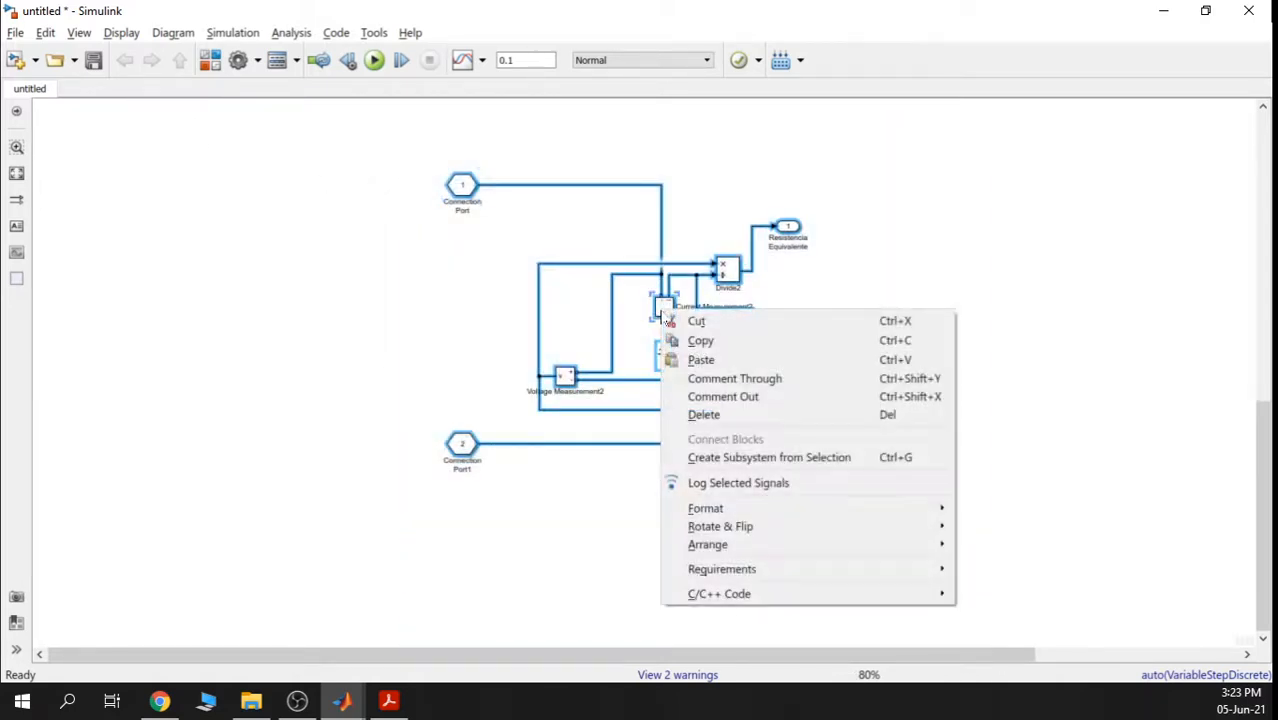
left_click(773, 458)
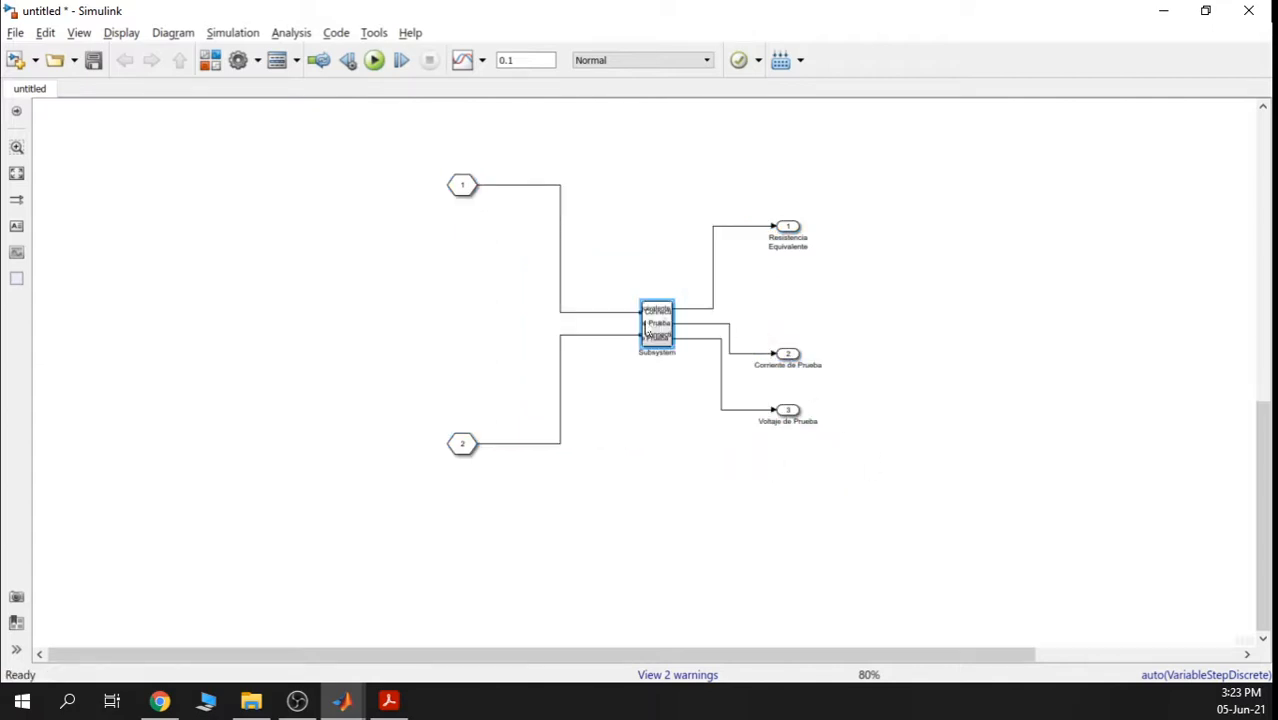
Enlarge the subsystem block in height and width until its connection and output labels no longer overlap
scroll(648, 330, "up", 3)
left_click_drag(696, 278, 744, 156)
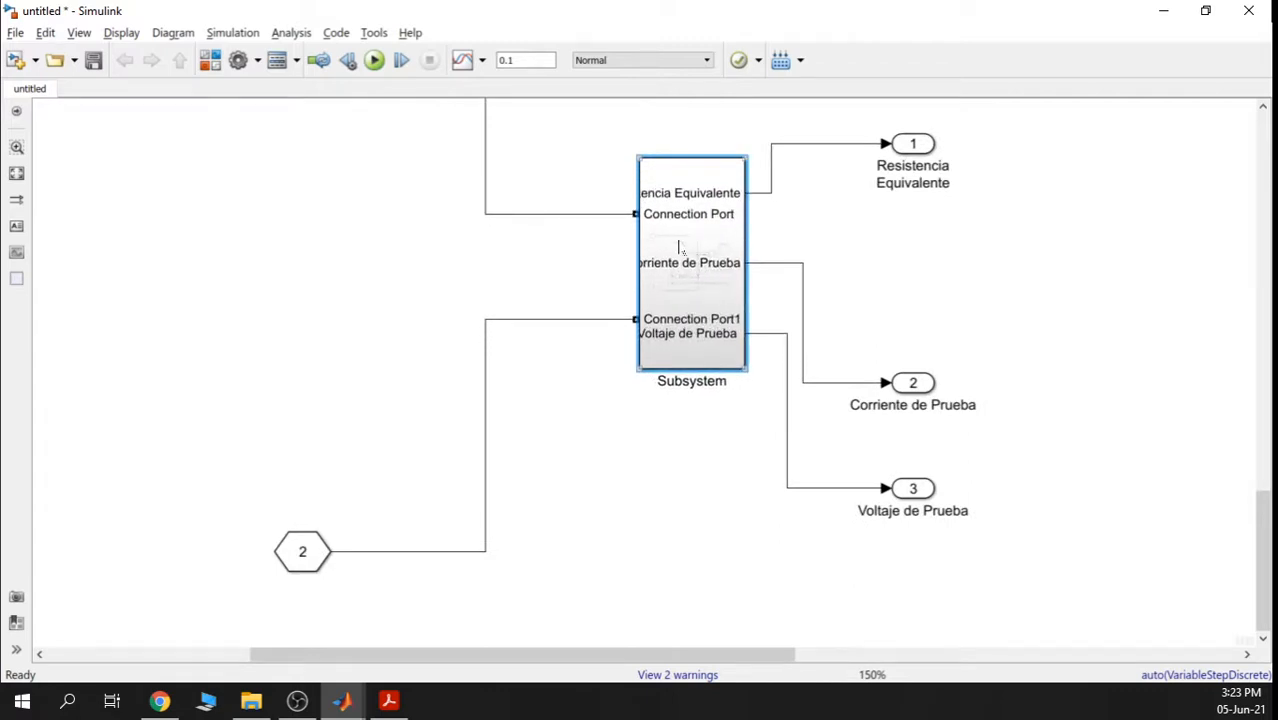
left_click_drag(634, 362, 508, 369)
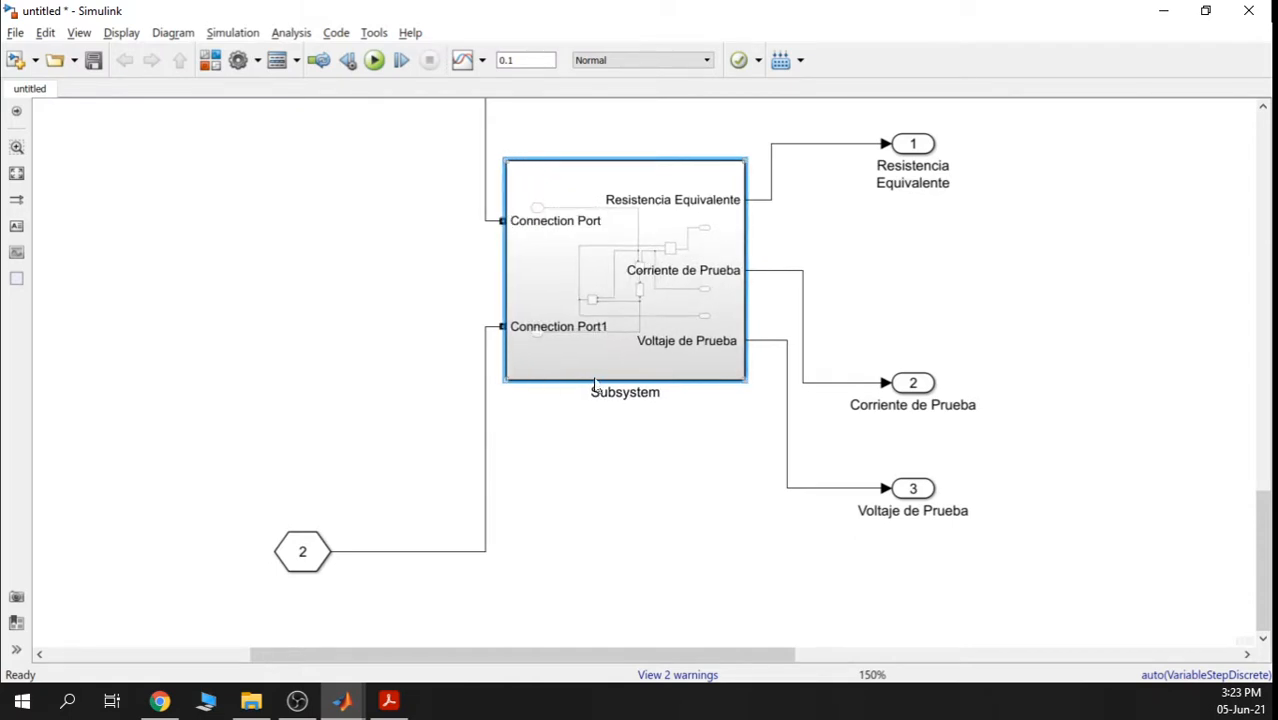
key("alt+1")
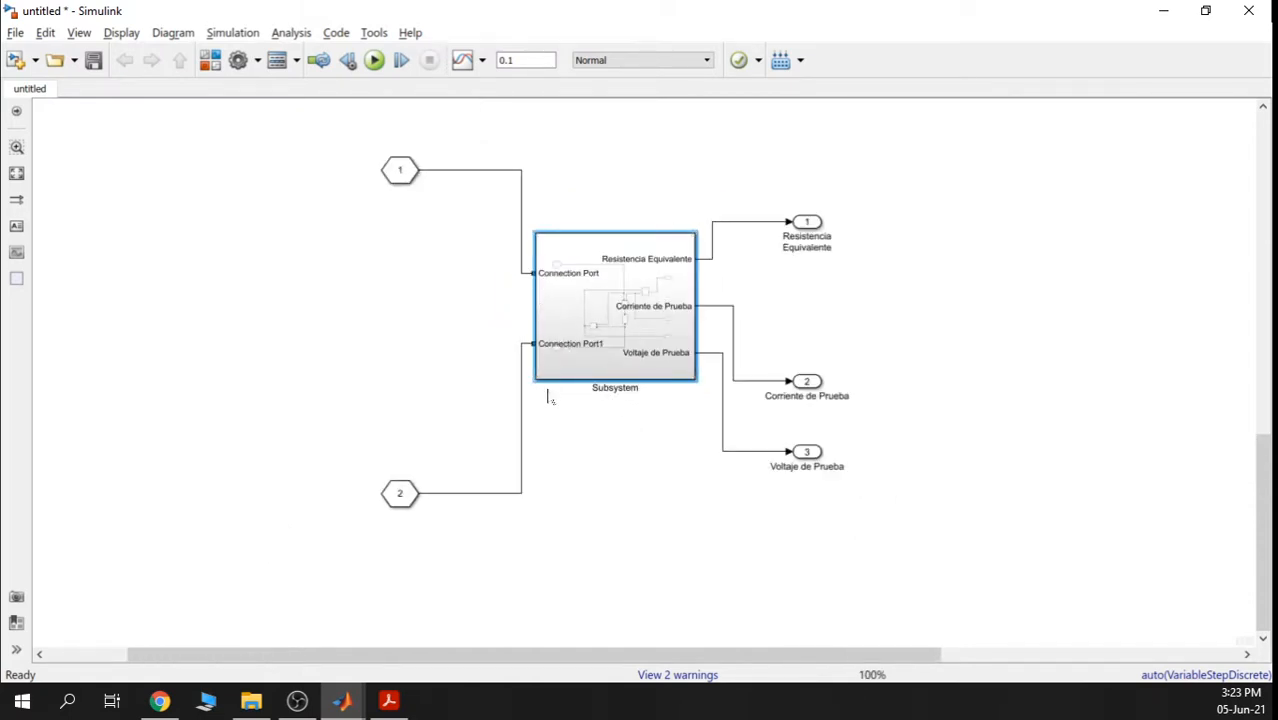
Move connection ports 1 and 2 outward, level with the subsystem's two connections, and widen the subsystem block toward them
left_click_drag(408, 499, 304, 349)
left_click_drag(398, 174, 306, 277)
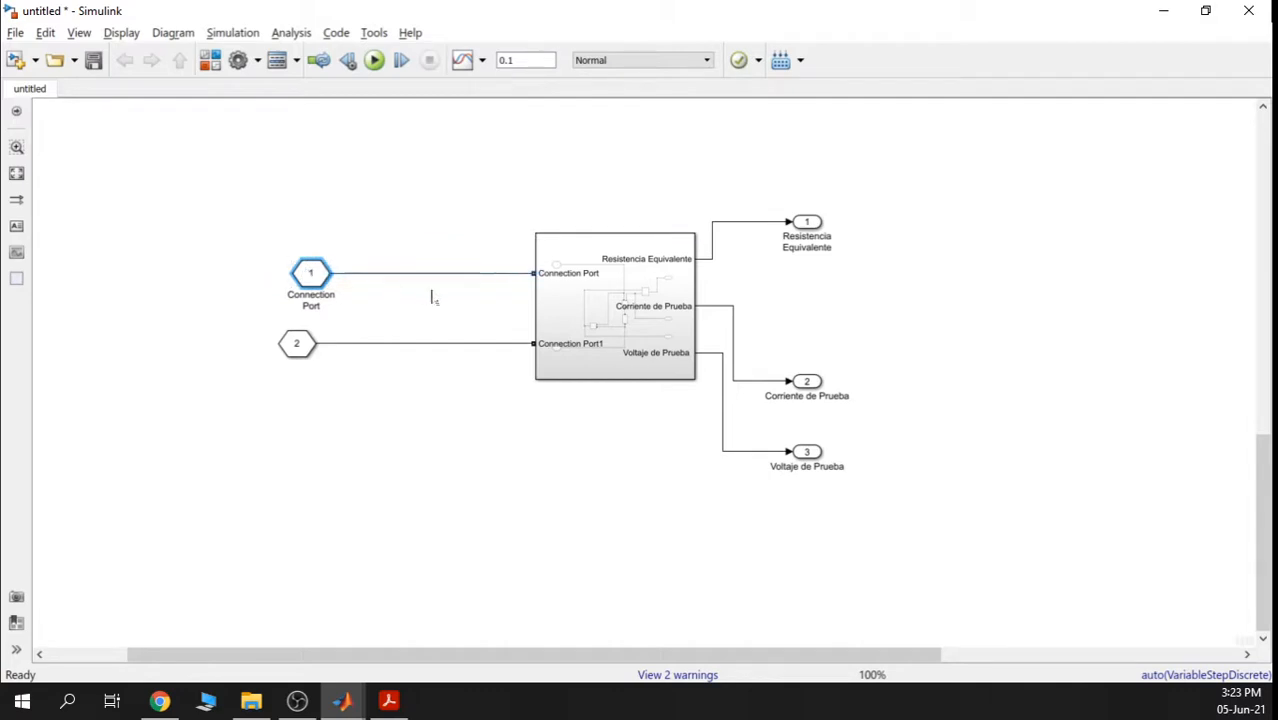
left_click(551, 306)
left_click_drag(535, 379, 483, 379)
scroll(868, 334, "down", 2)
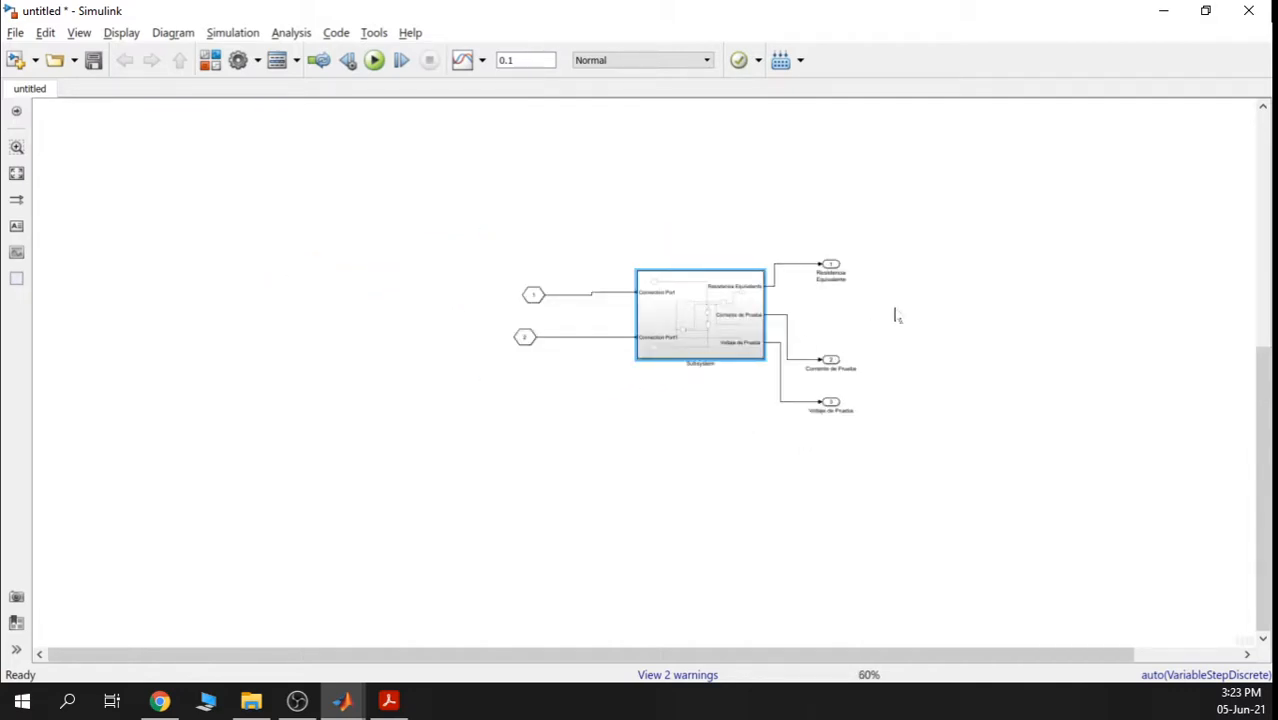
Align the three output ports with their subsystem outputs and place connection port 1 directly above port 2 with a straight wire
scroll(866, 334, "up", 3)
left_click_drag(803, 401, 803, 306)
left_click_drag(796, 485, 795, 358)
left_click_drag(797, 200, 797, 246)
scroll(926, 300, "down", 2)
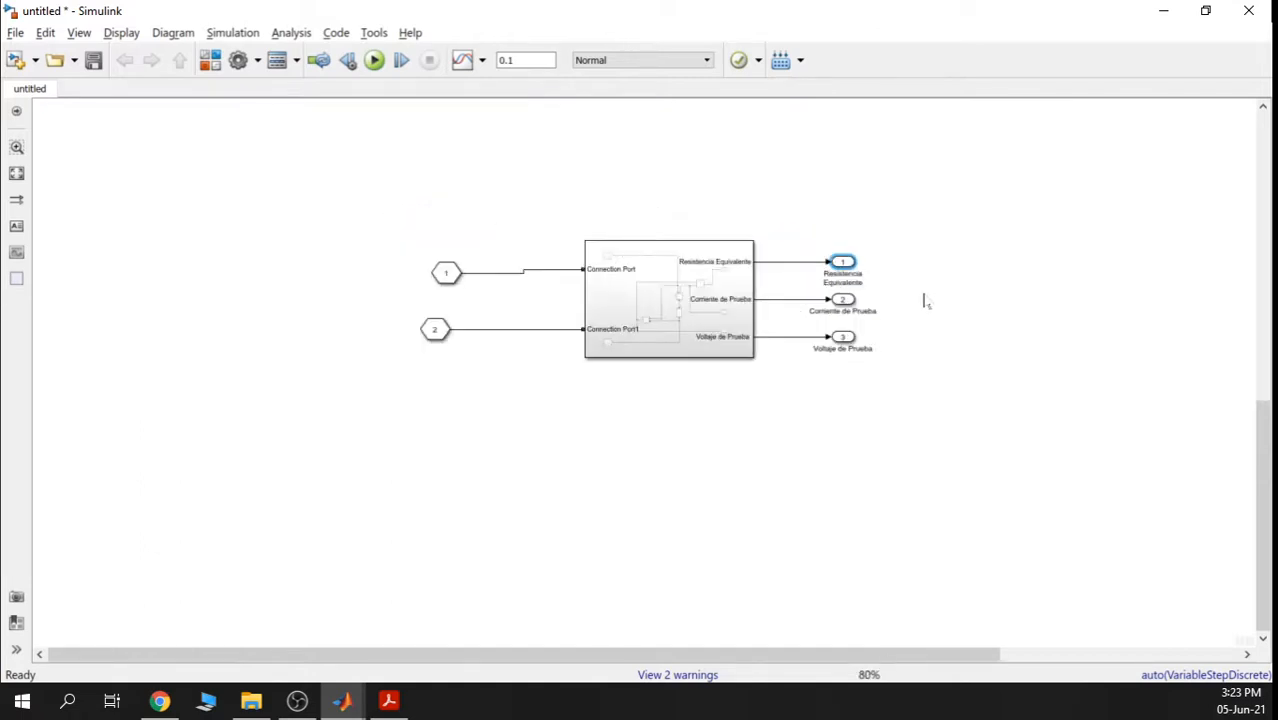
left_click_drag(446, 272, 446, 268)
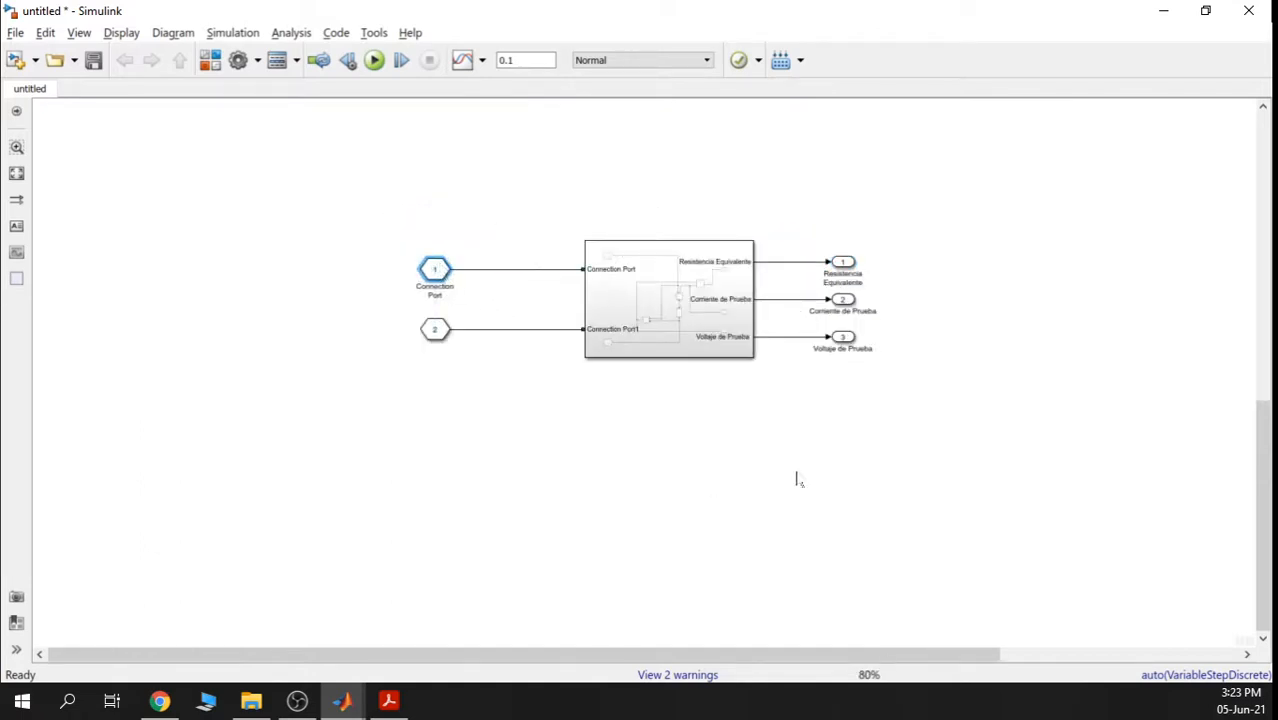
scroll(847, 455, "down", 2)
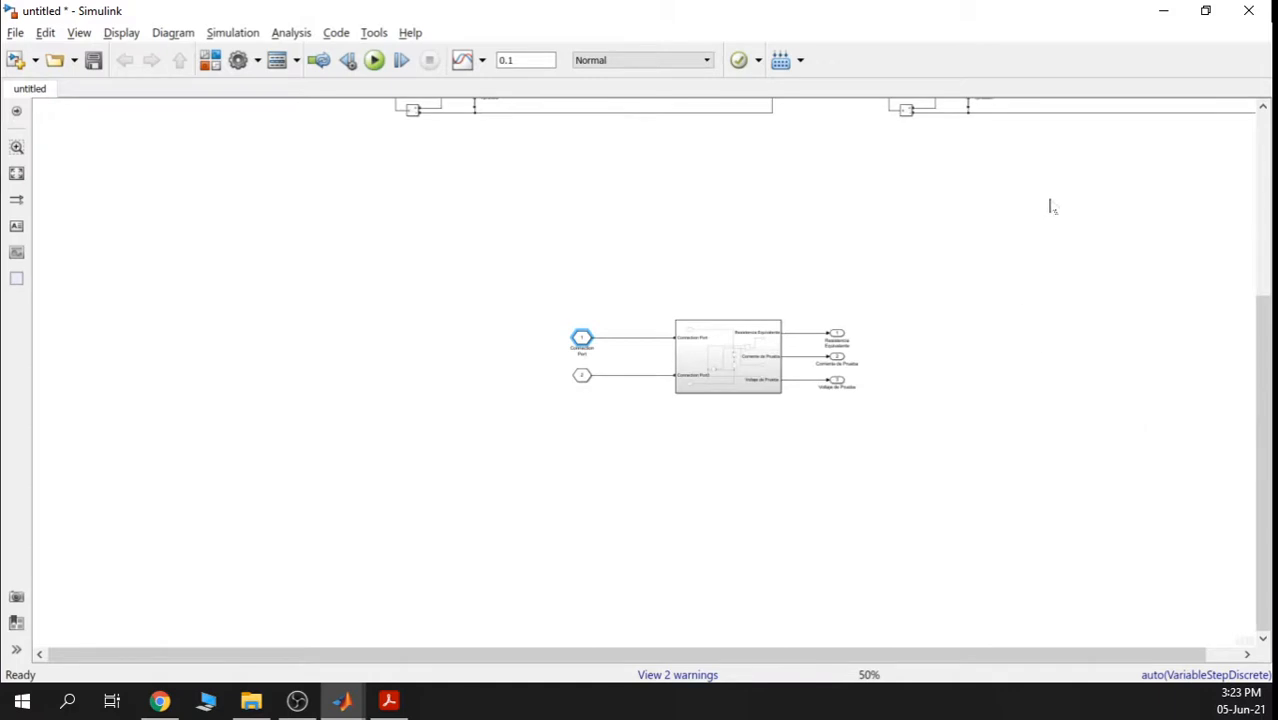
Delete the three output ports and two connection ports outside the subsystem, together with their wires
scroll(1052, 213, "up", 5)
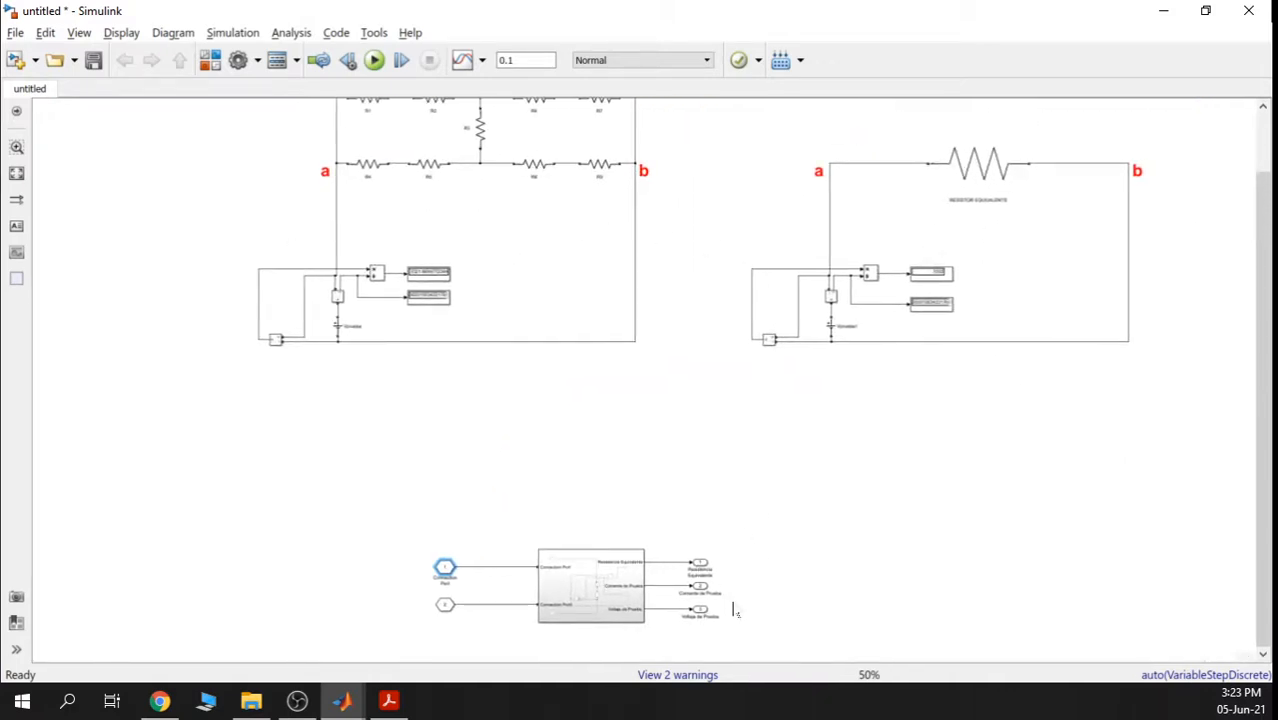
scroll(785, 540, "down", 3)
scroll(722, 523, "up", 3)
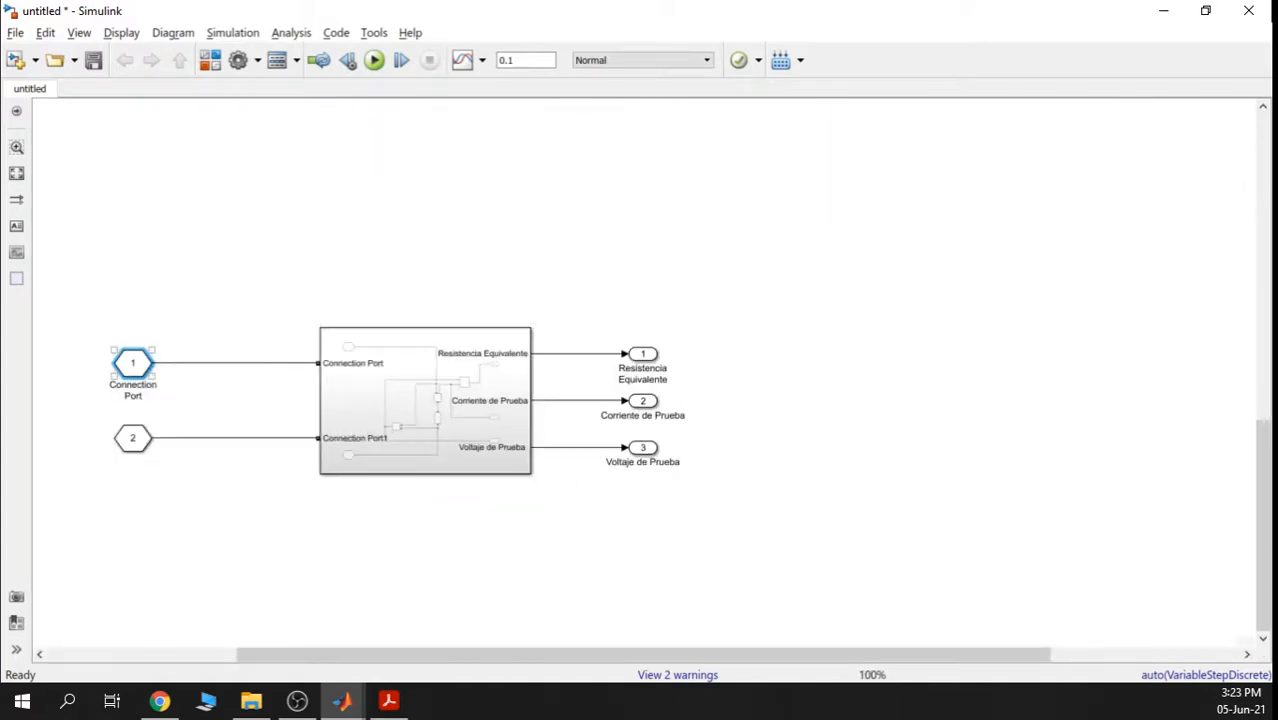
left_click_drag(101, 317, 775, 528)
scroll(782, 522, "down", 3)
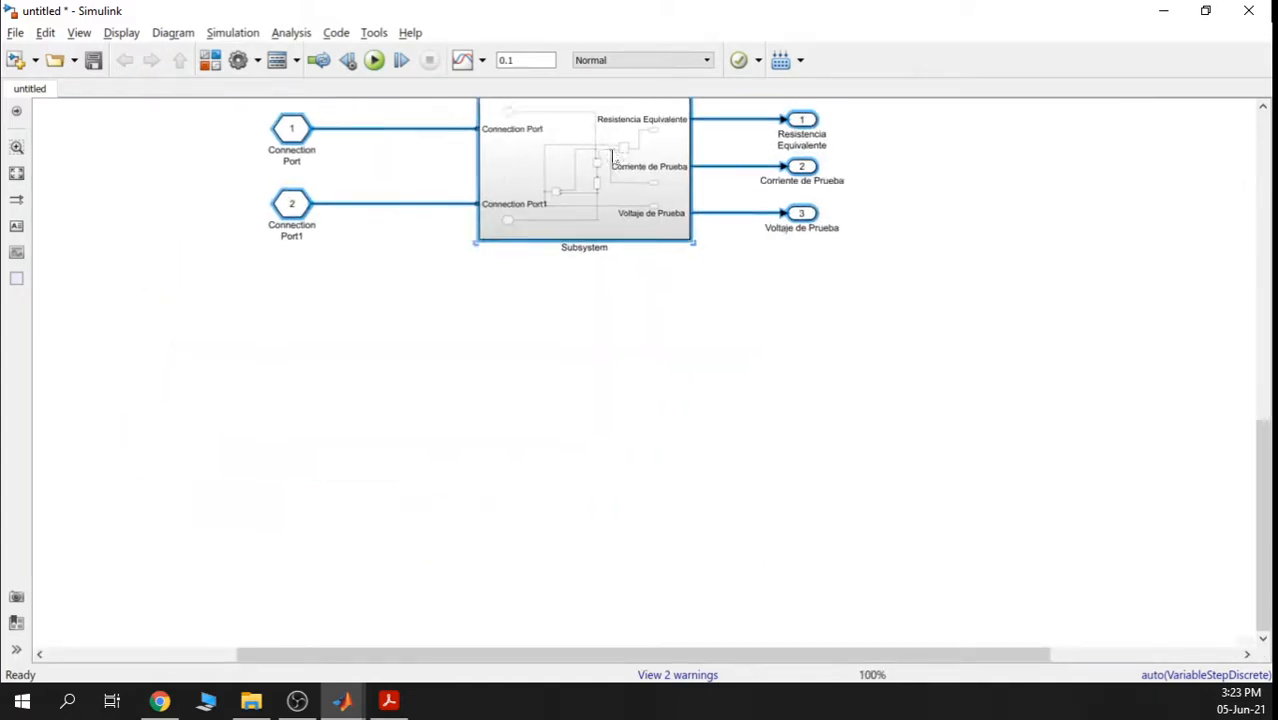
scroll(799, 477, "down", 3)
scroll(689, 467, "up", 1)
left_click_drag(856, 565, 766, 398)
key("Delete")
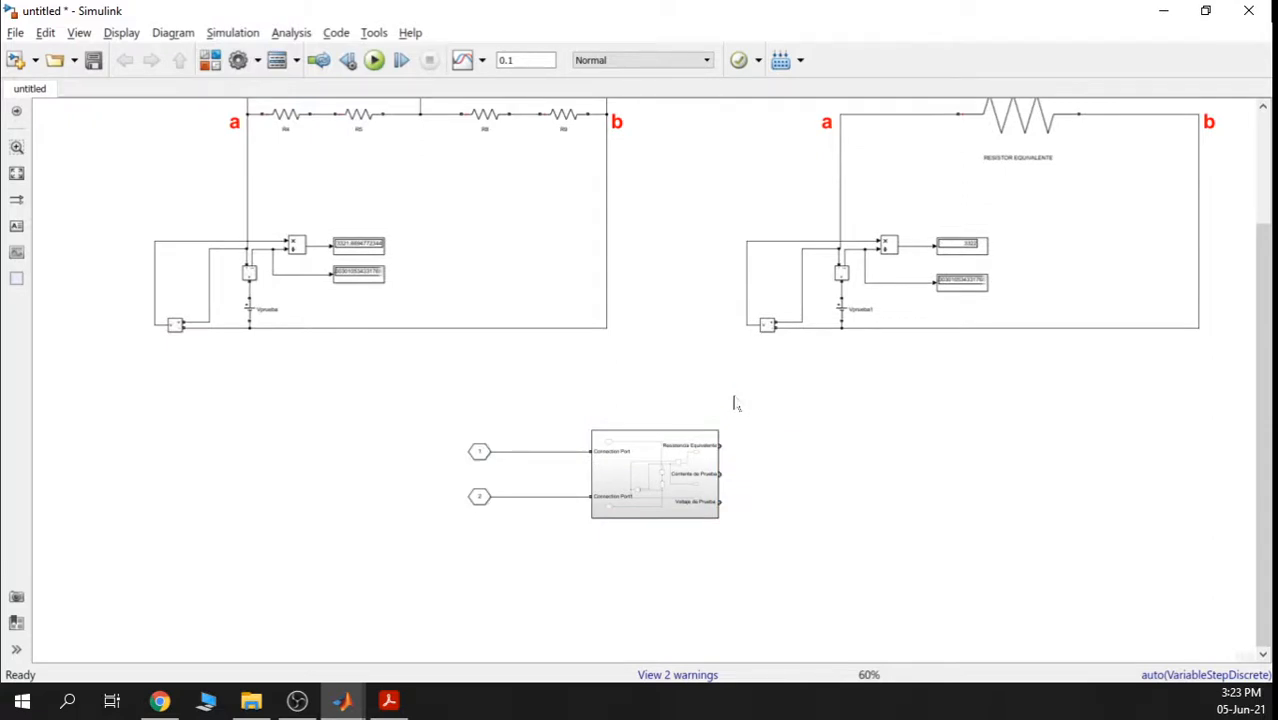
left_click_drag(533, 558, 424, 411)
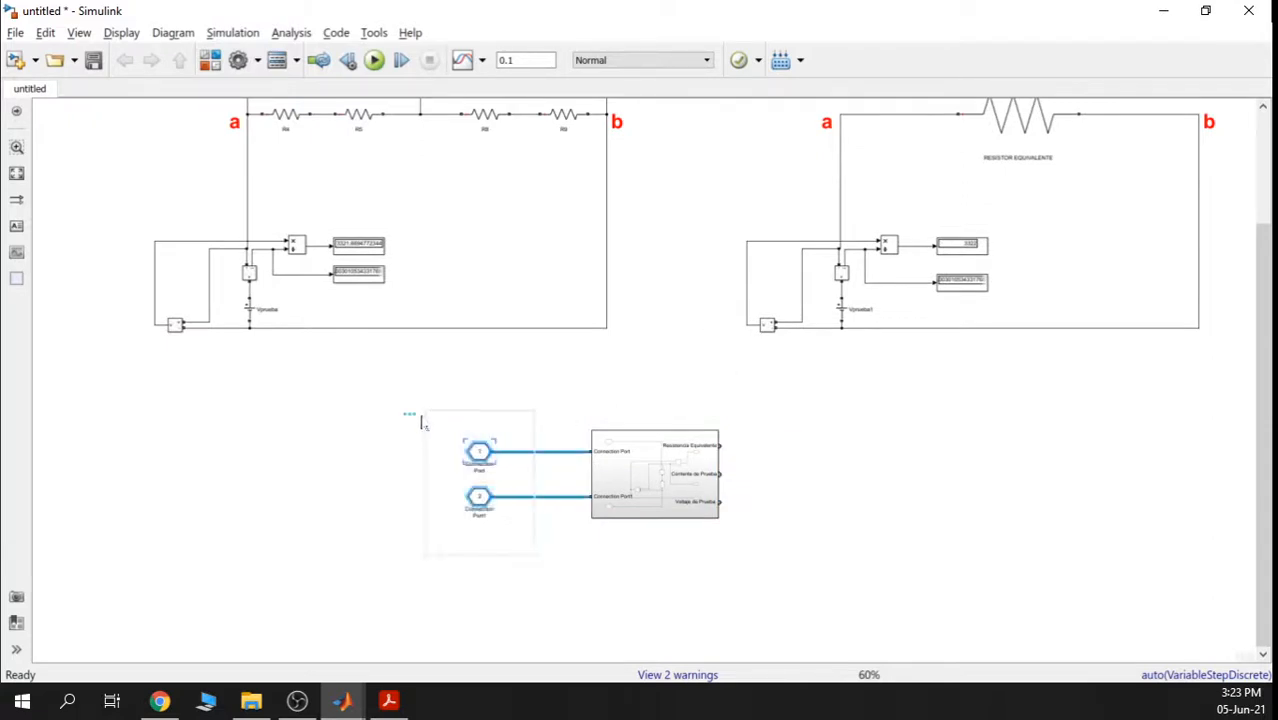
key("Delete")
scroll(618, 352, "down", 1)
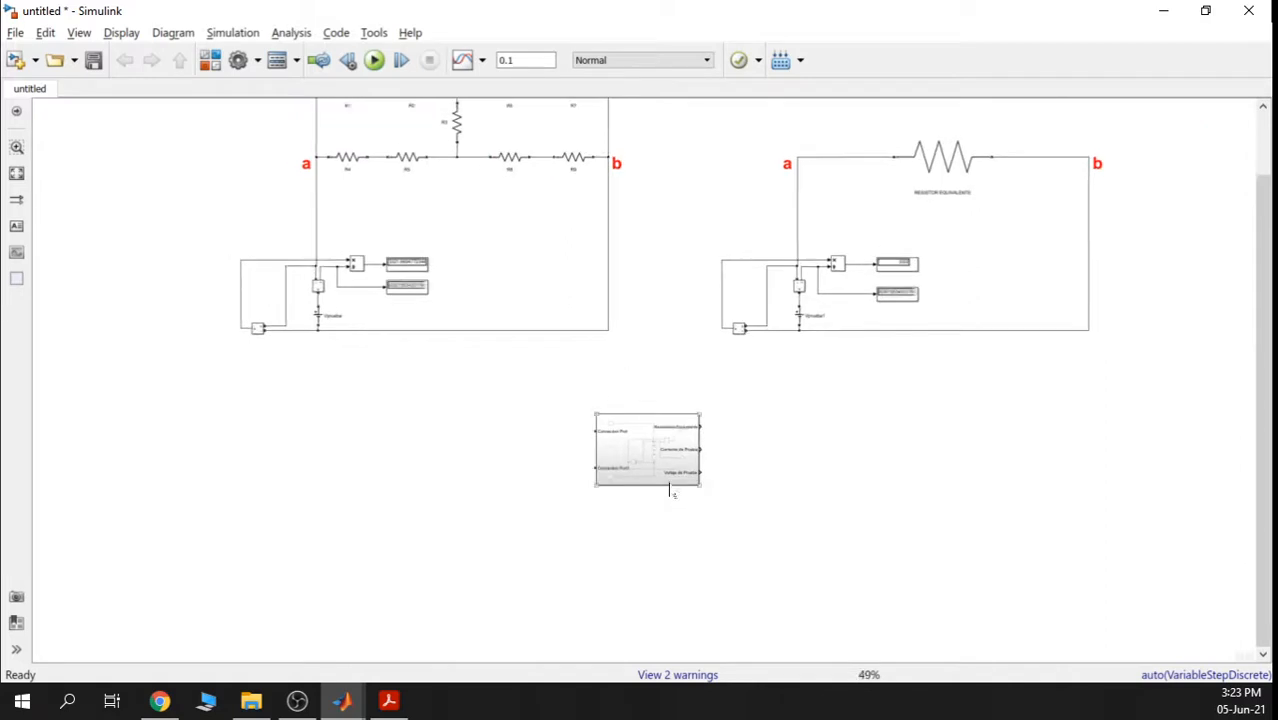
Move the subsystem aside and paste a copy of the R1–R9 network with its a and b labels next to it
left_click_drag(659, 447, 388, 482)
left_click(548, 446)
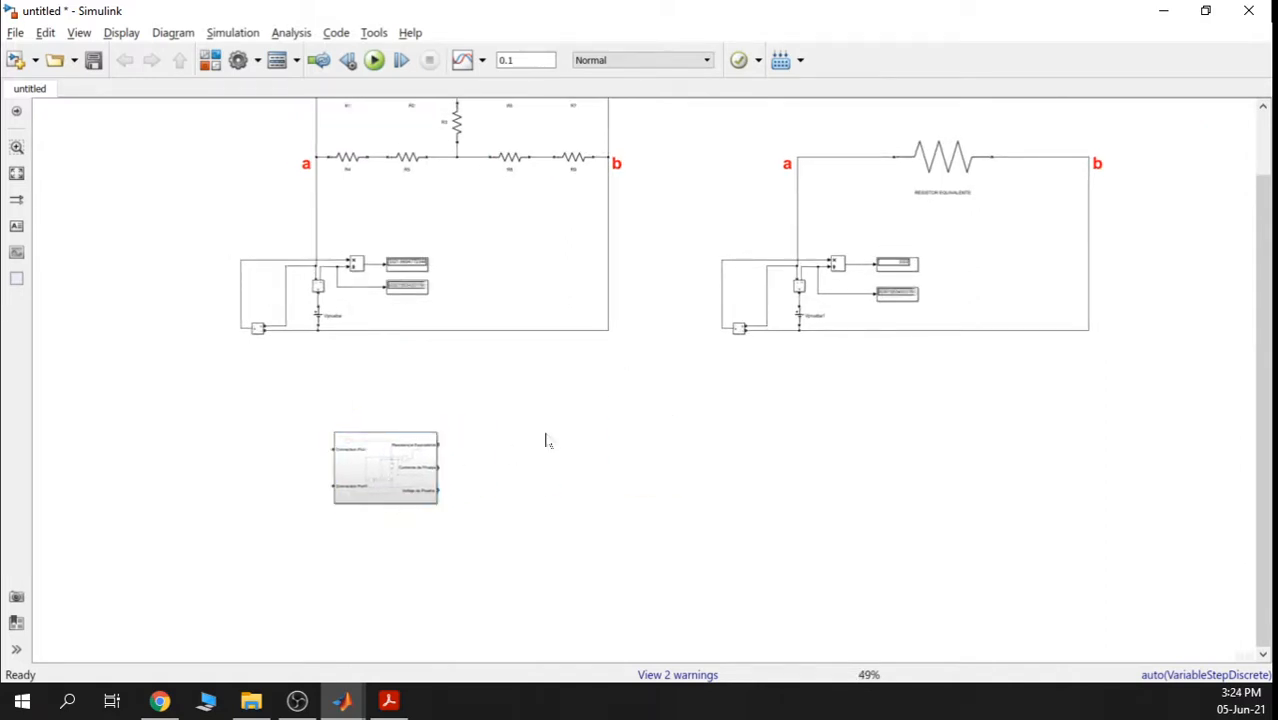
scroll(540, 330, "up", 3)
left_click_drag(668, 332, 285, 205)
right_click(383, 231)
left_click(445, 265)
scroll(653, 425, "down", 3)
scroll(651, 507, "up", 2)
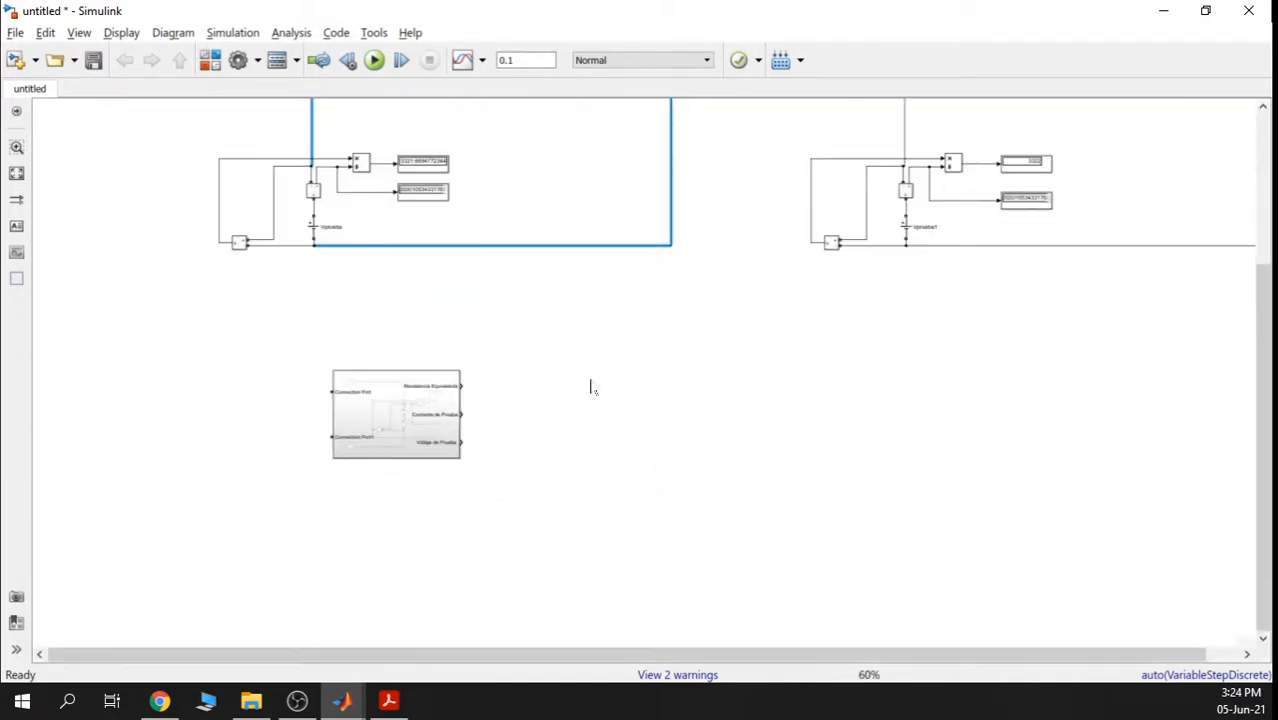
right_click(592, 386)
left_click(665, 232)
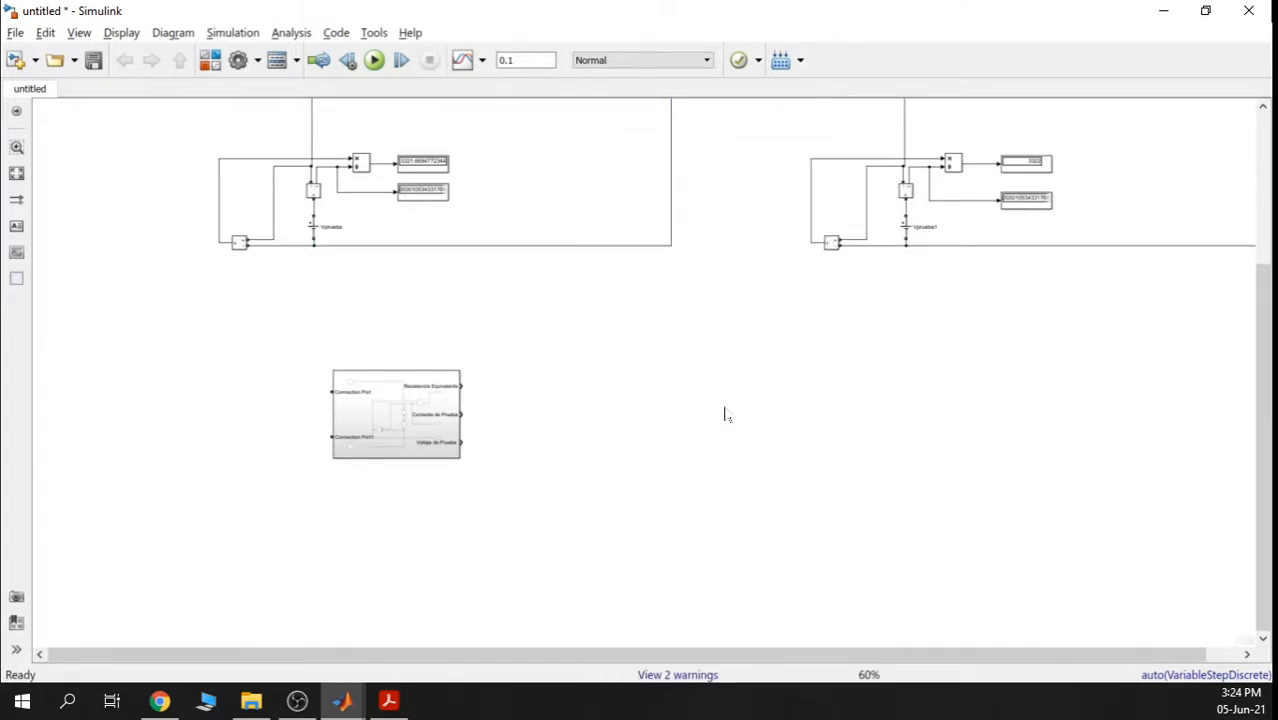
scroll(768, 522, "down", 2)
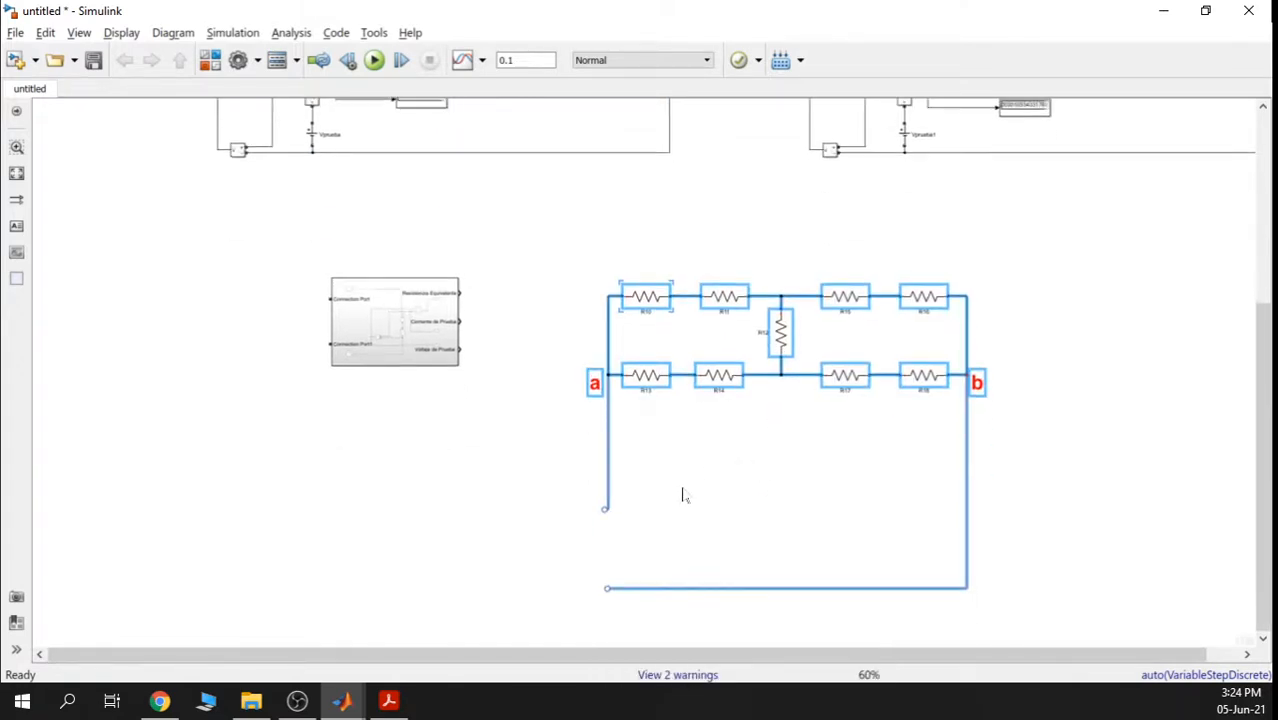
Move the subsystem to the b side of the copied network and delete the dangling leads below nodes a and b
left_click_drag(413, 323, 1090, 491)
scroll(943, 483, "up", 2)
left_click_drag(920, 460, 350, 250)
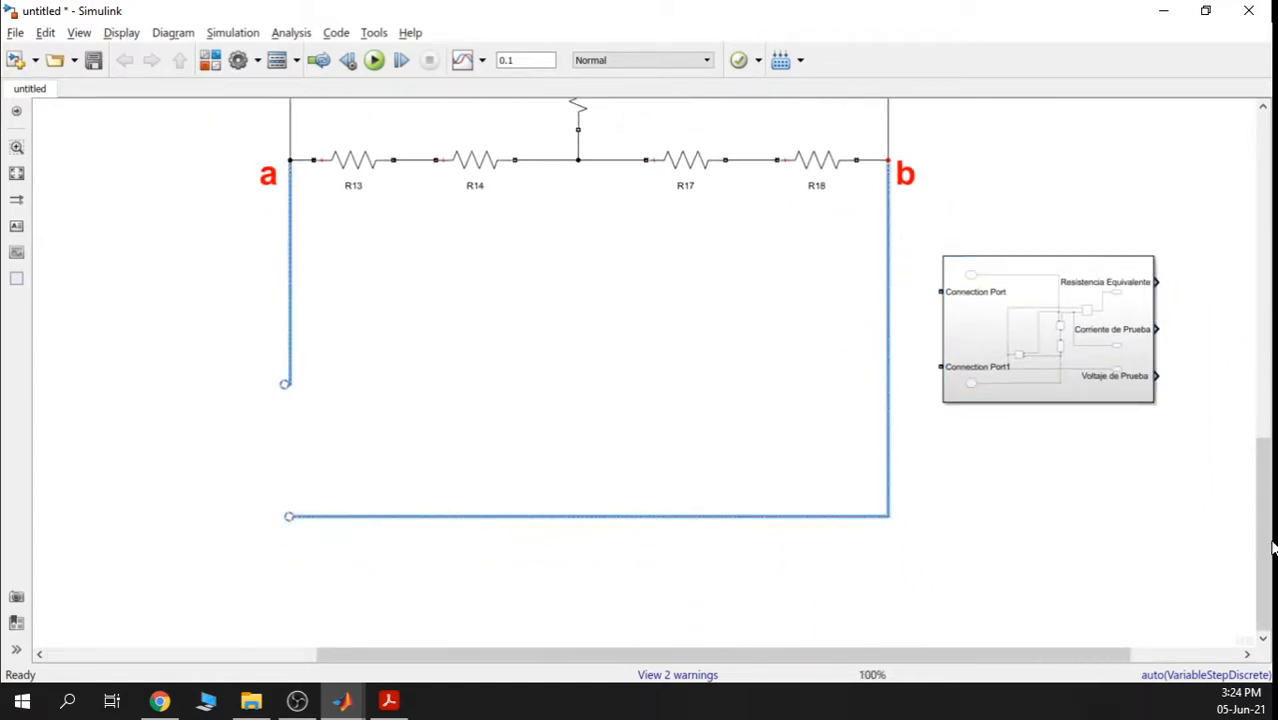
key("Delete")
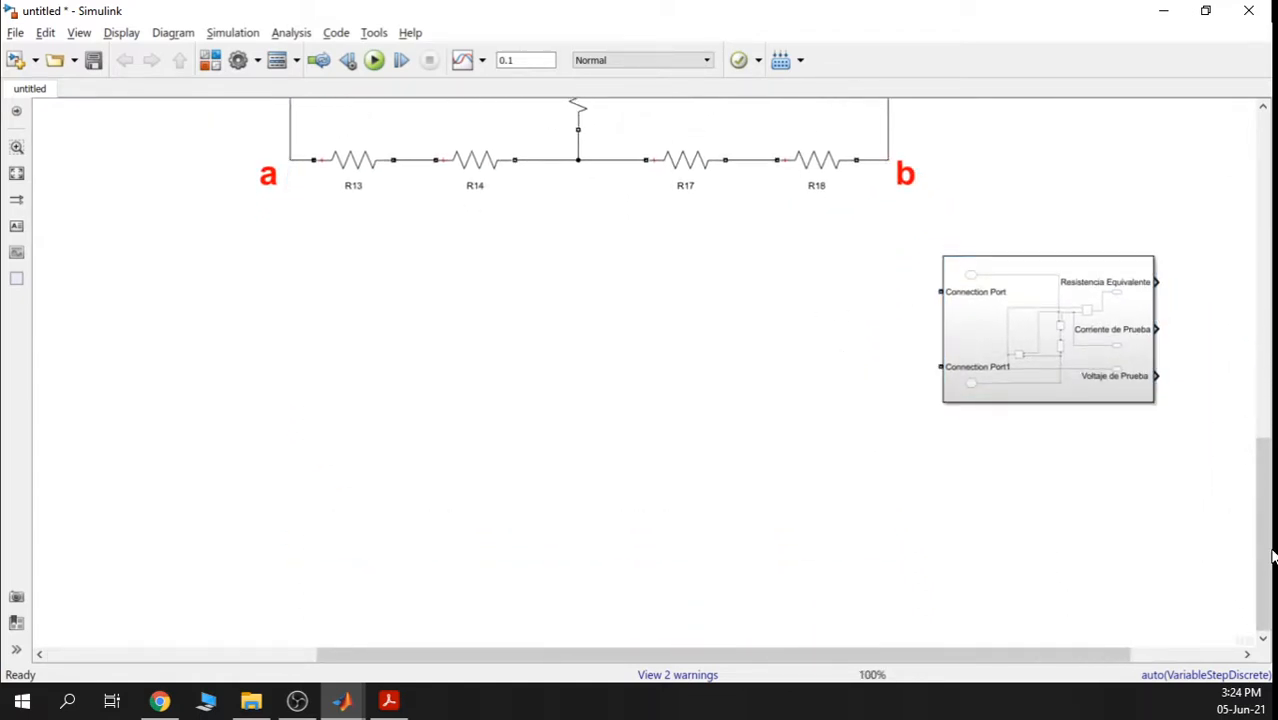
left_click_drag(799, 312, 666, 422)
left_click_drag(885, 447, 950, 438)
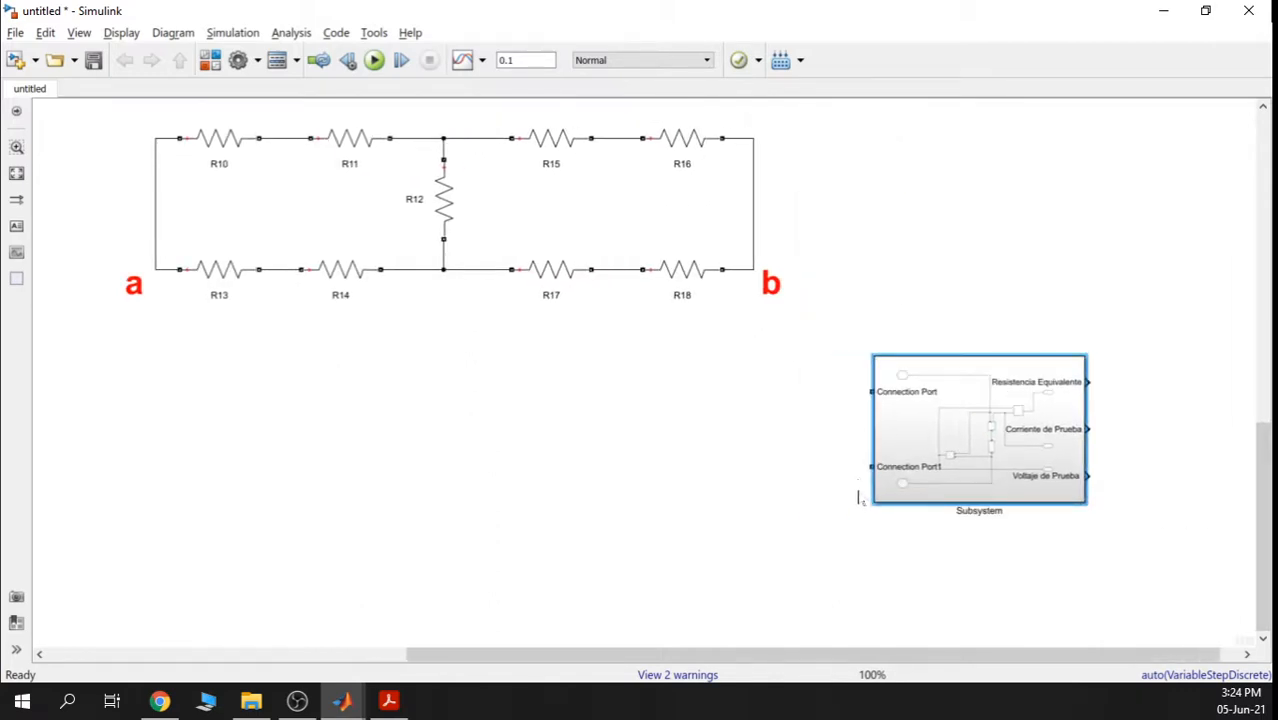
Wire the subsystem's Connection Port to node b and Connection Port1 to node a, straightening the wire at b
left_click_drag(866, 393, 752, 268)
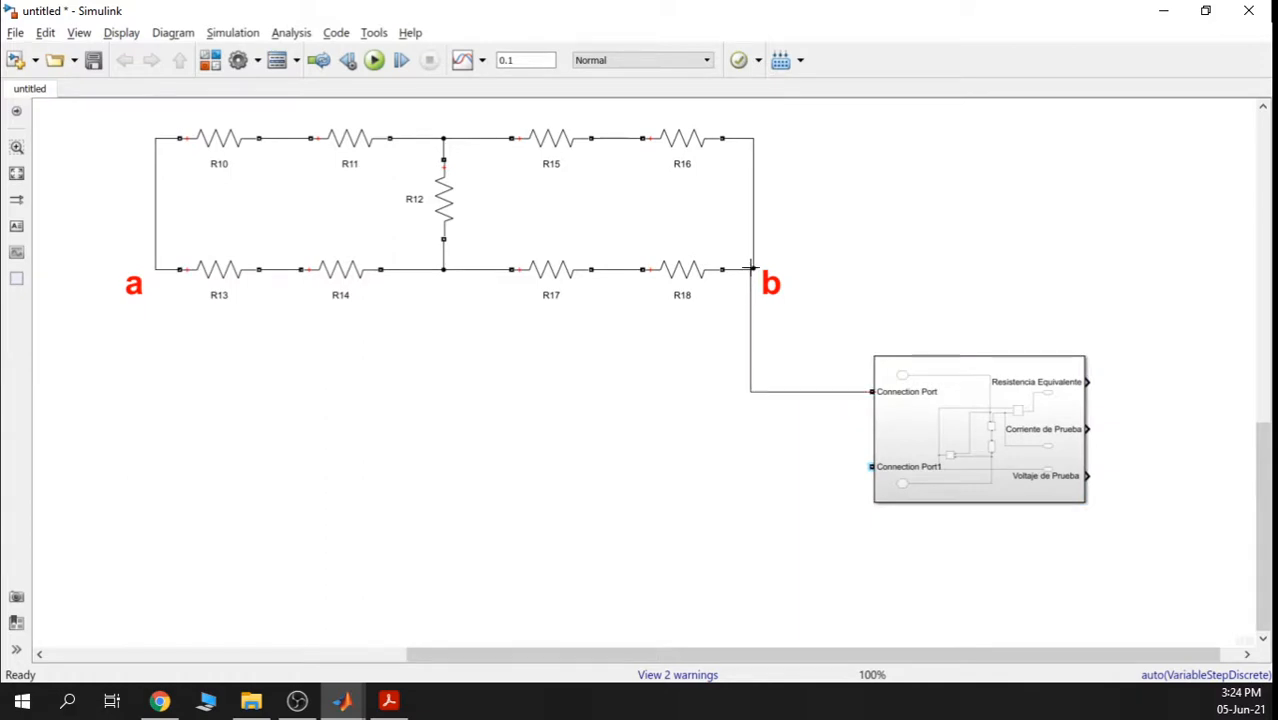
left_click_drag(858, 462, 173, 272)
left_click(884, 492)
left_click_drag(868, 467, 152, 268)
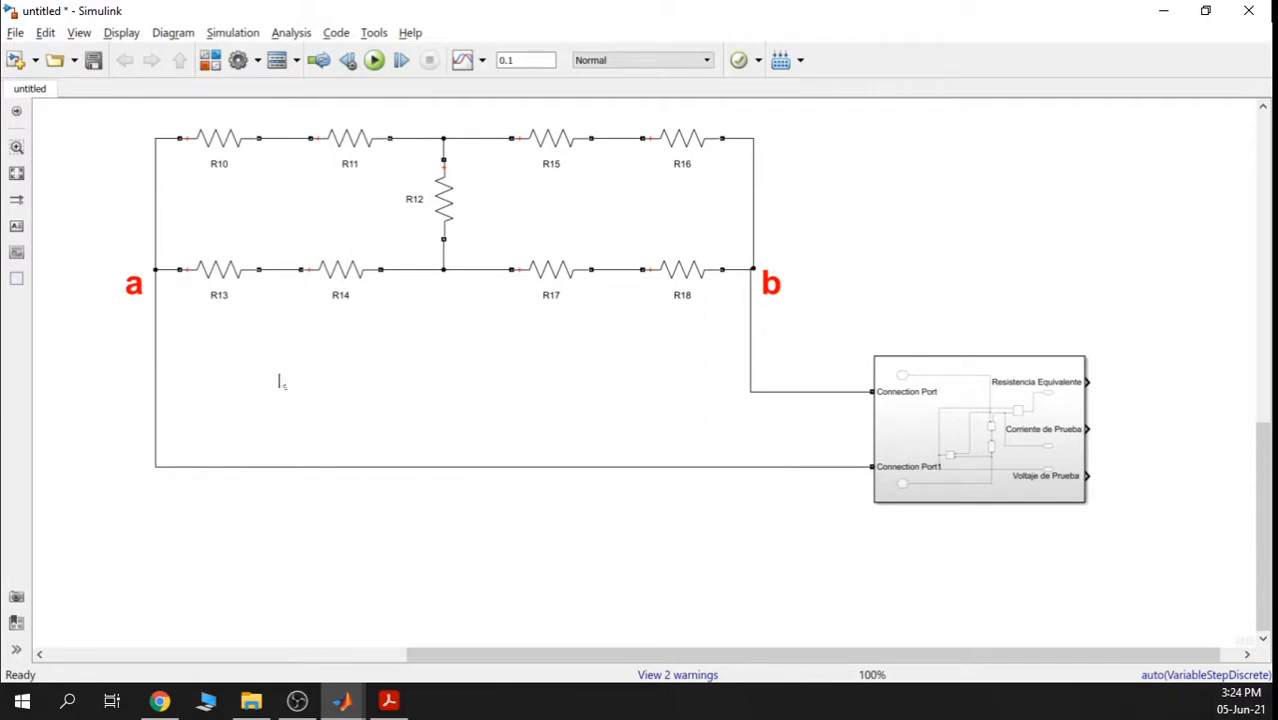
left_click_drag(748, 302, 758, 308)
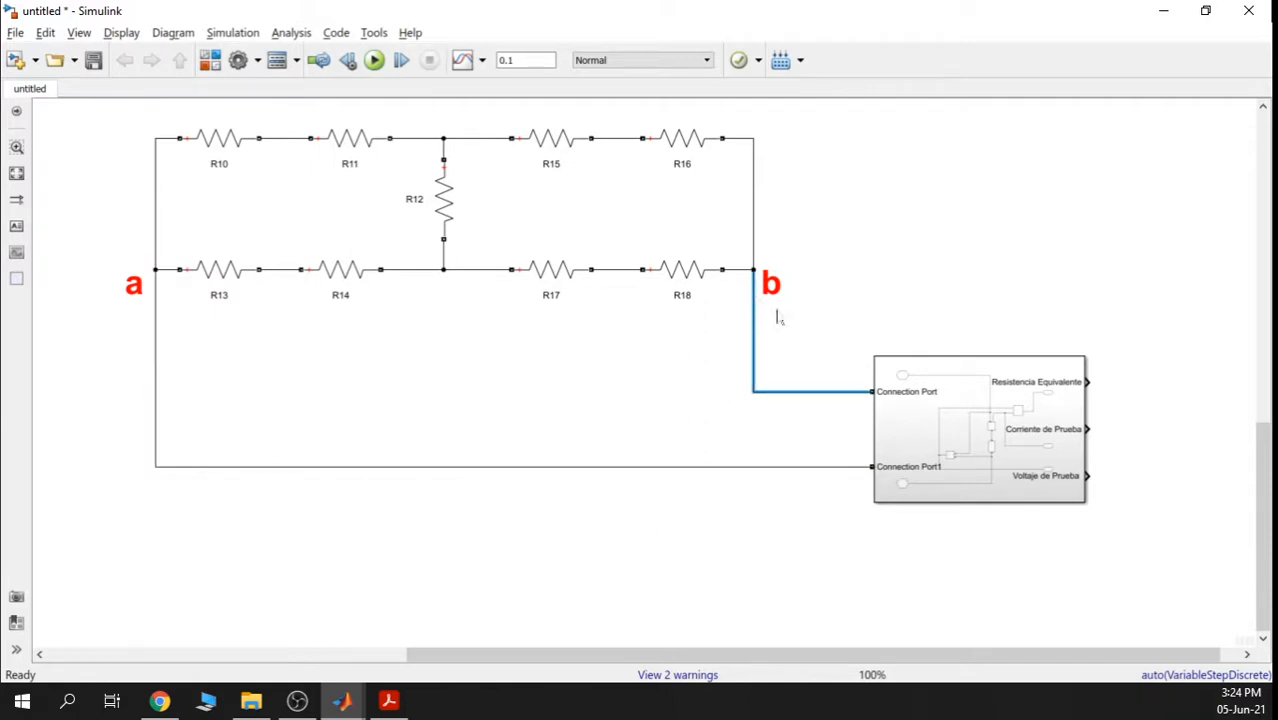
Copy the resistance display from the equivalent-resistor circuit and paste it beside the subsystem's Resistencia Equivalente output
left_click_drag(1020, 292, 844, 318)
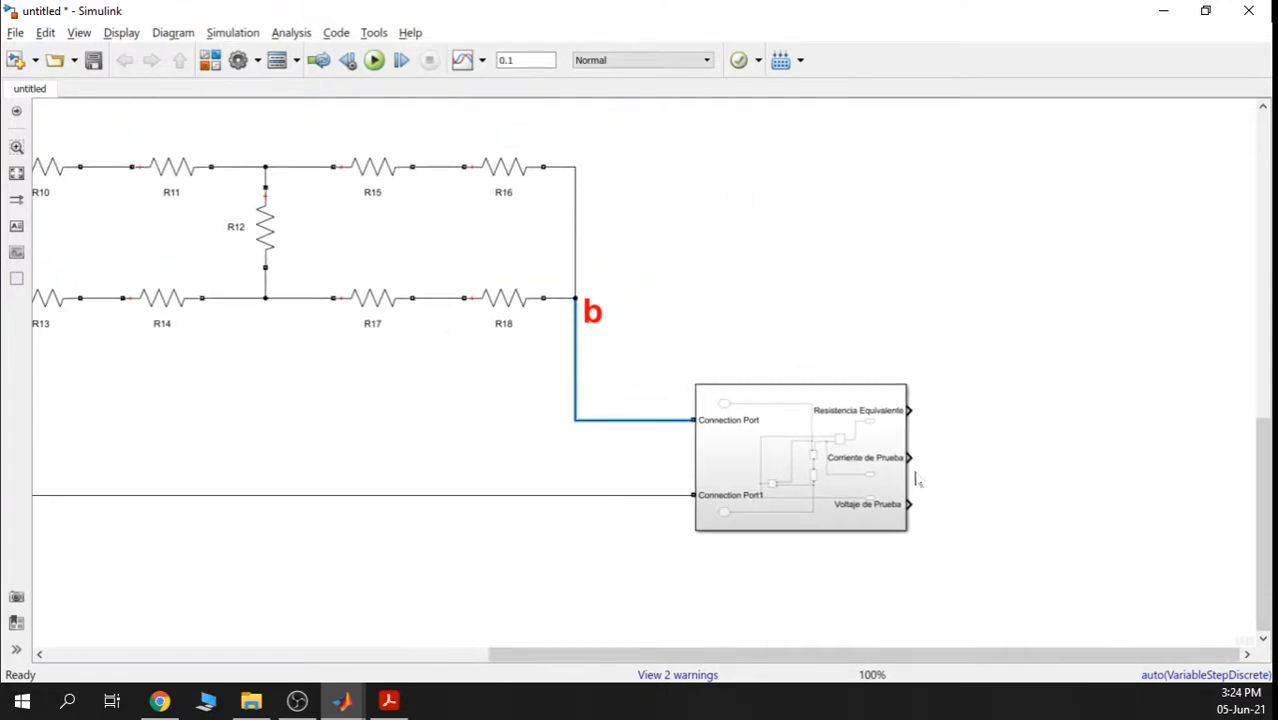
scroll(909, 448, "down", 3)
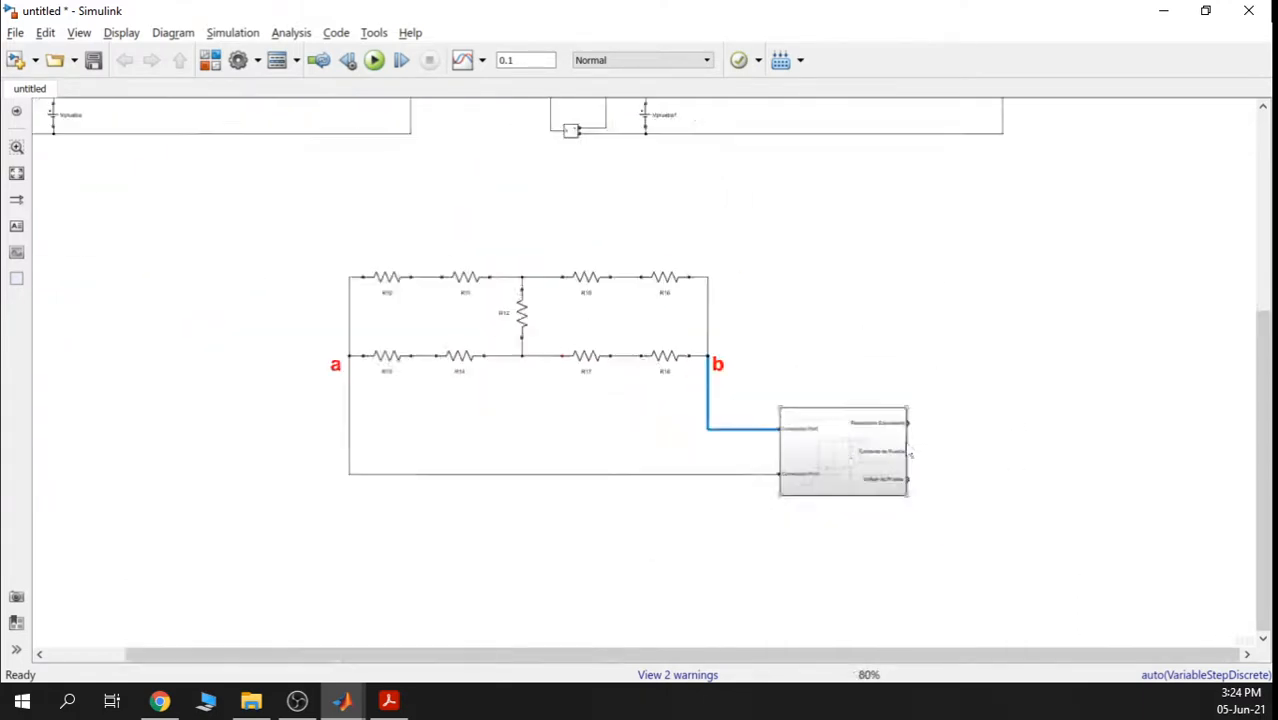
left_click_drag(805, 228, 780, 275)
scroll(770, 248, "up", 3)
left_click_drag(805, 167, 783, 338)
left_click_drag(814, 298, 815, 308)
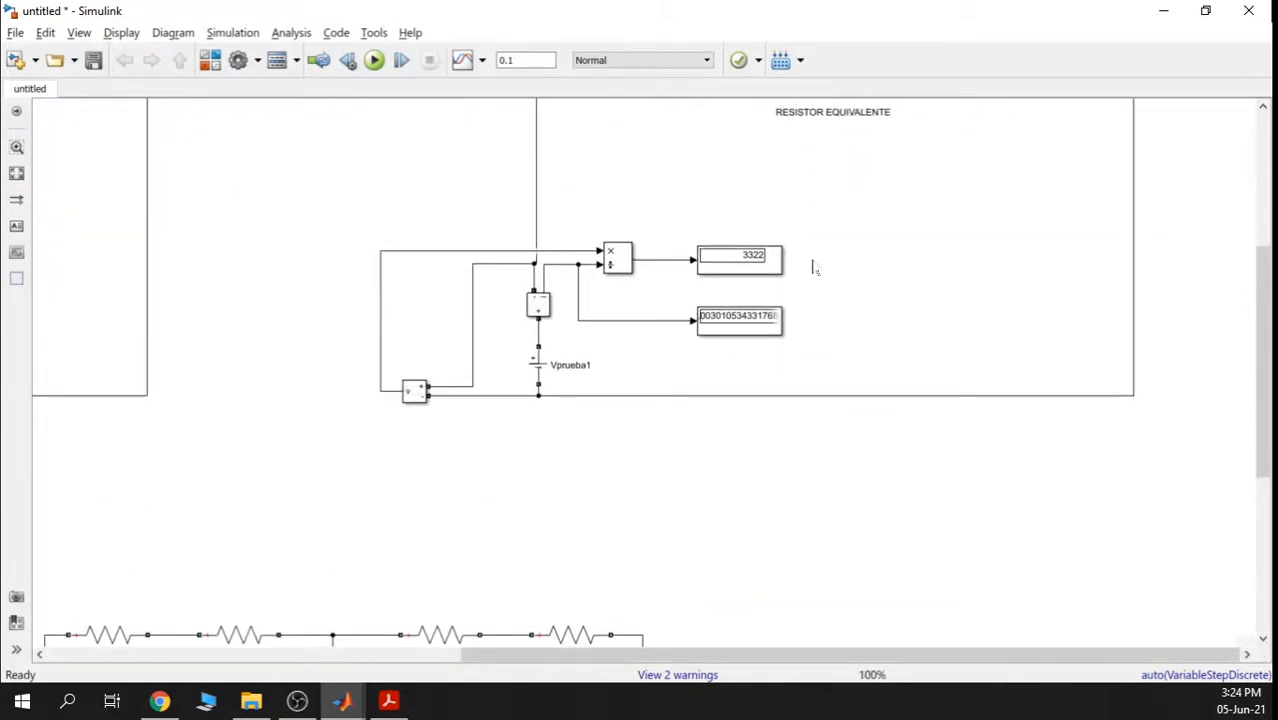
left_click(752, 262)
right_click(748, 262)
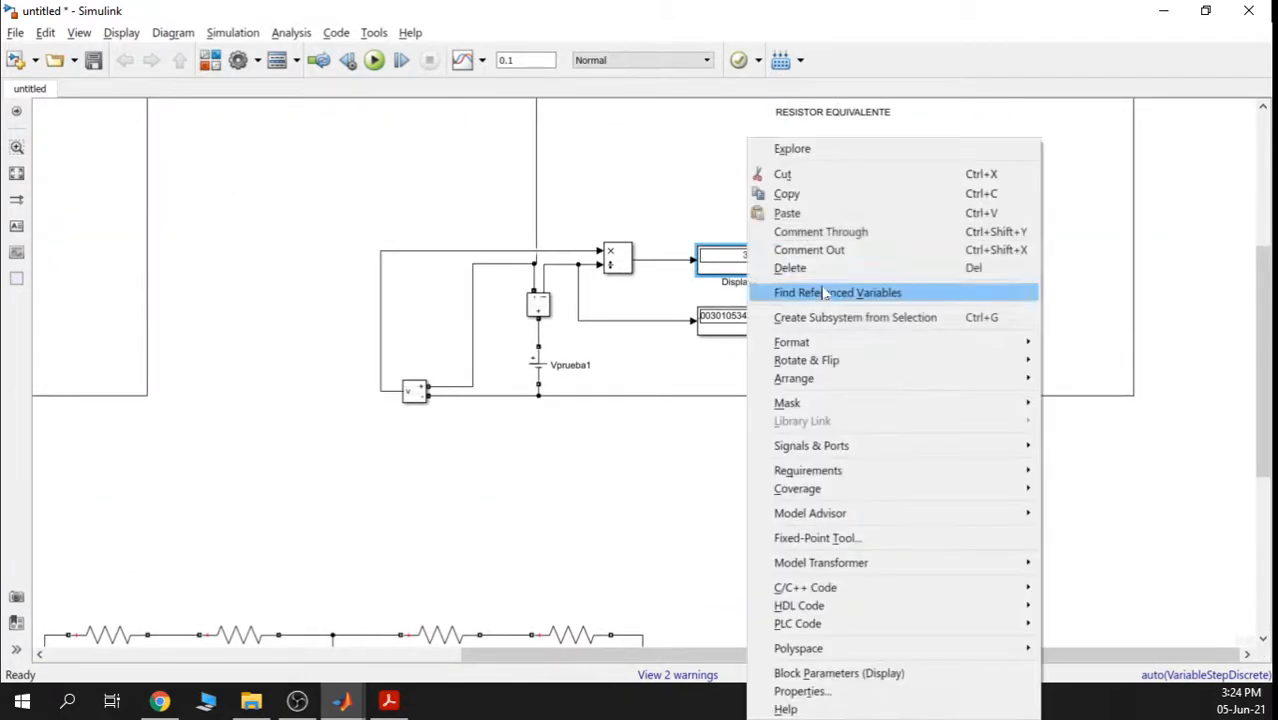
left_click(808, 194)
scroll(981, 522, "down", 3)
left_click_drag(820, 383, 471, 8)
scroll(756, 412, "up", 4)
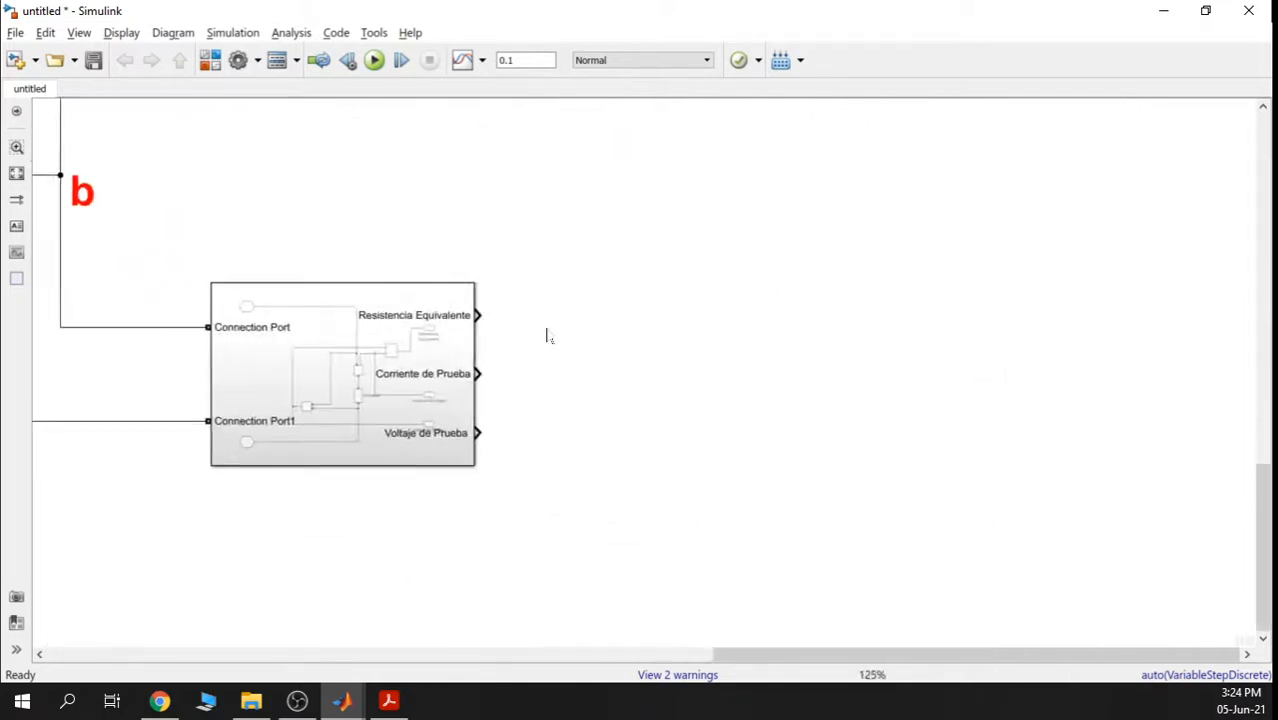
right_click(590, 304)
left_click(655, 83)
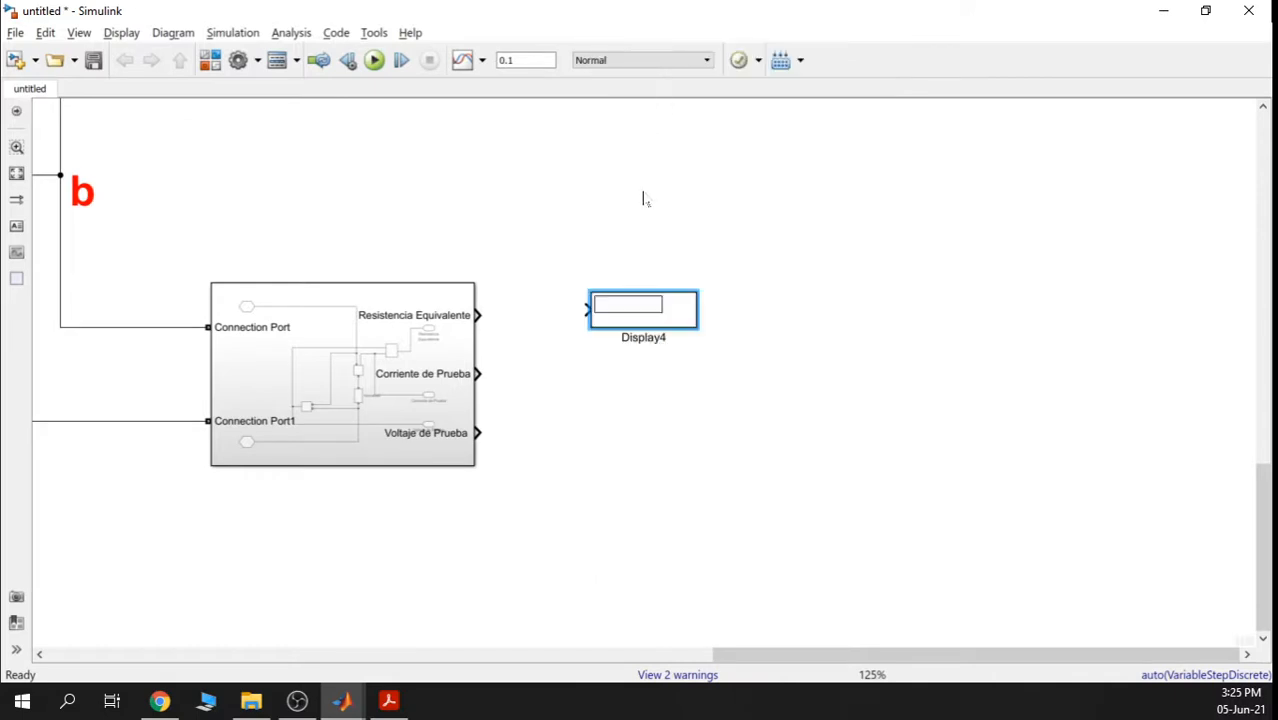
Paste two more displays and connect one display each to the subsystem's Resistencia Equivalente, Corriente de Prueba and Voltaje de Prueba outputs
key("ctrl+v")
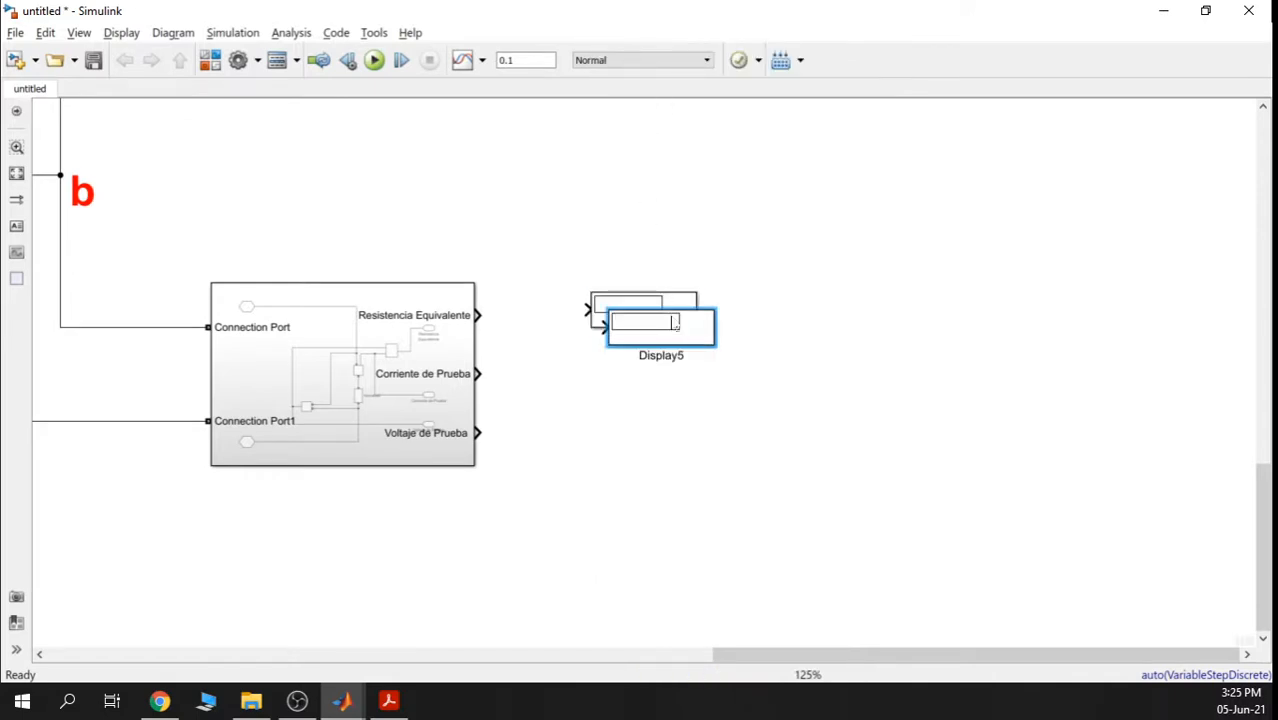
key("ctrl+v")
key("ctrl+v")
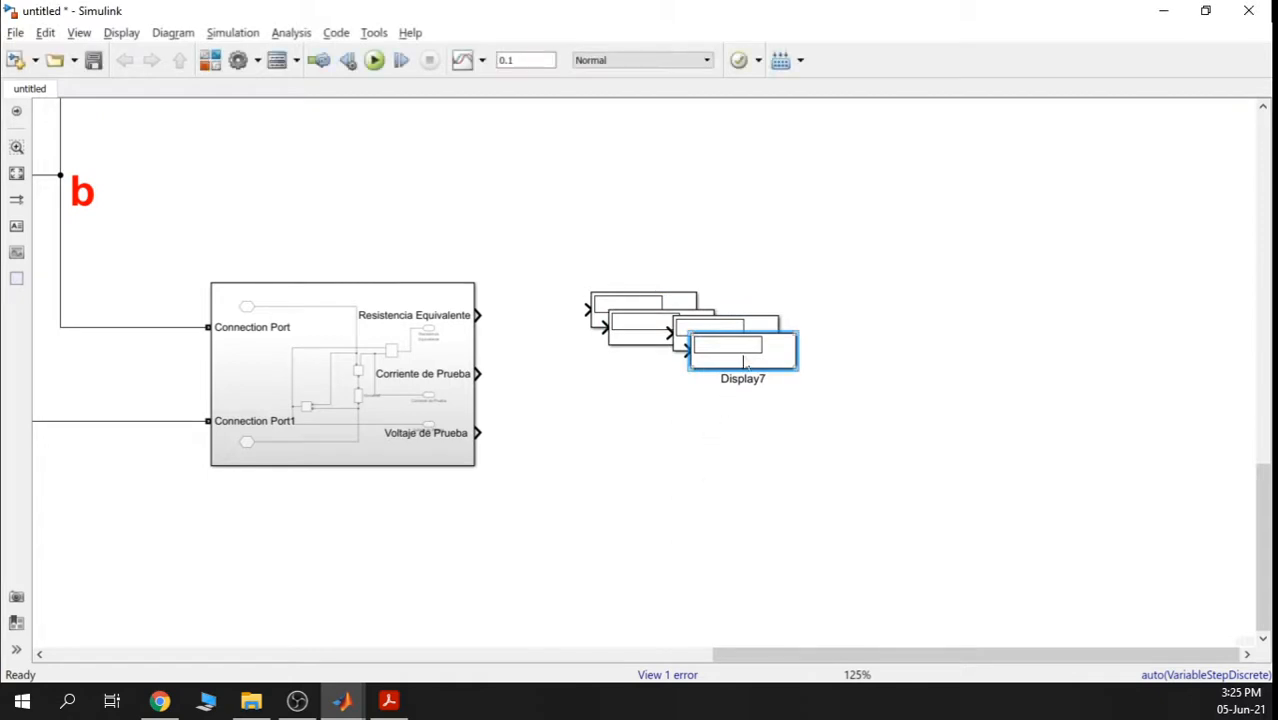
key("Delete")
left_click_drag(740, 350, 585, 445)
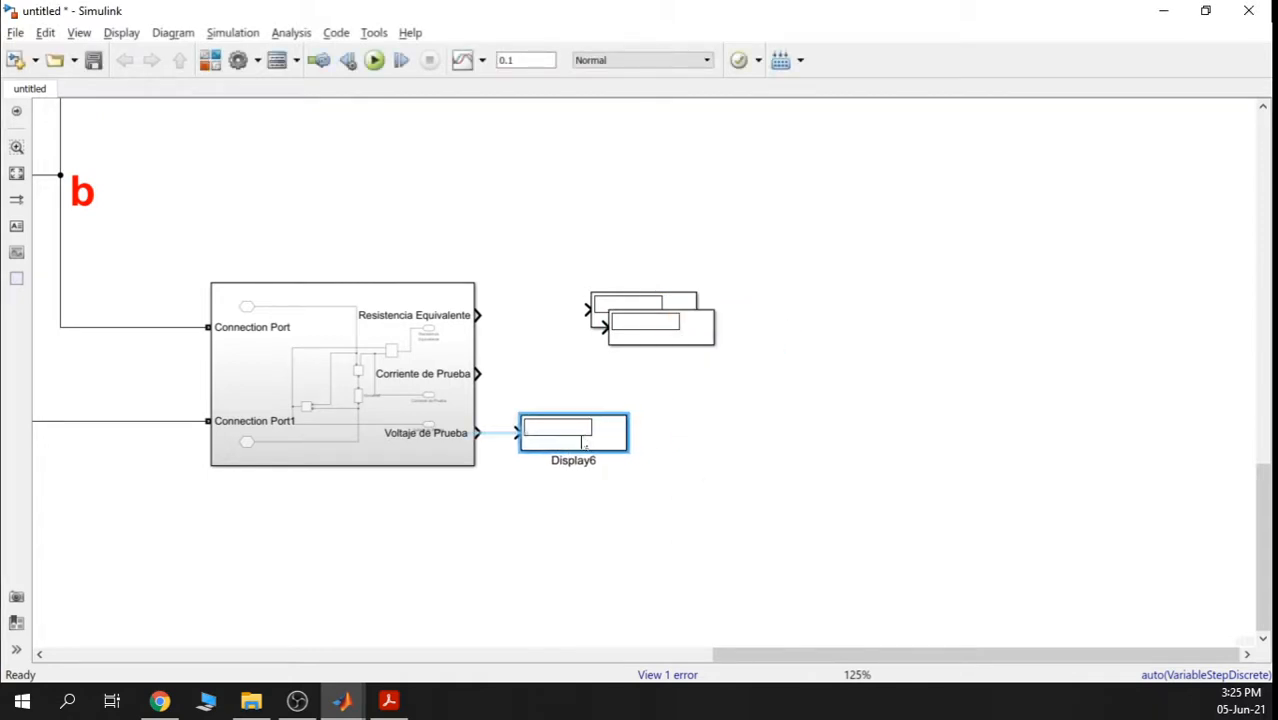
left_click_drag(678, 337, 581, 381)
left_click_drag(650, 310, 580, 316)
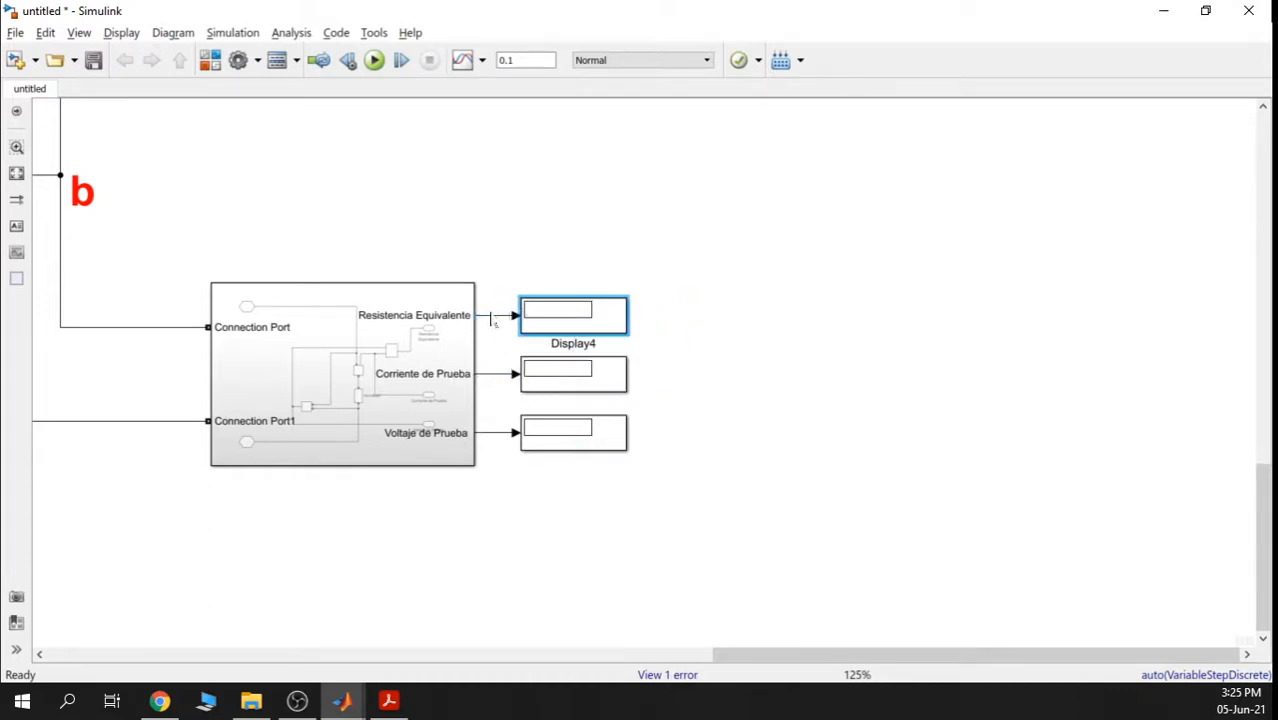
Run the simulation and read the three displays on the subsystem's outputs
scroll(873, 396, "down", 5)
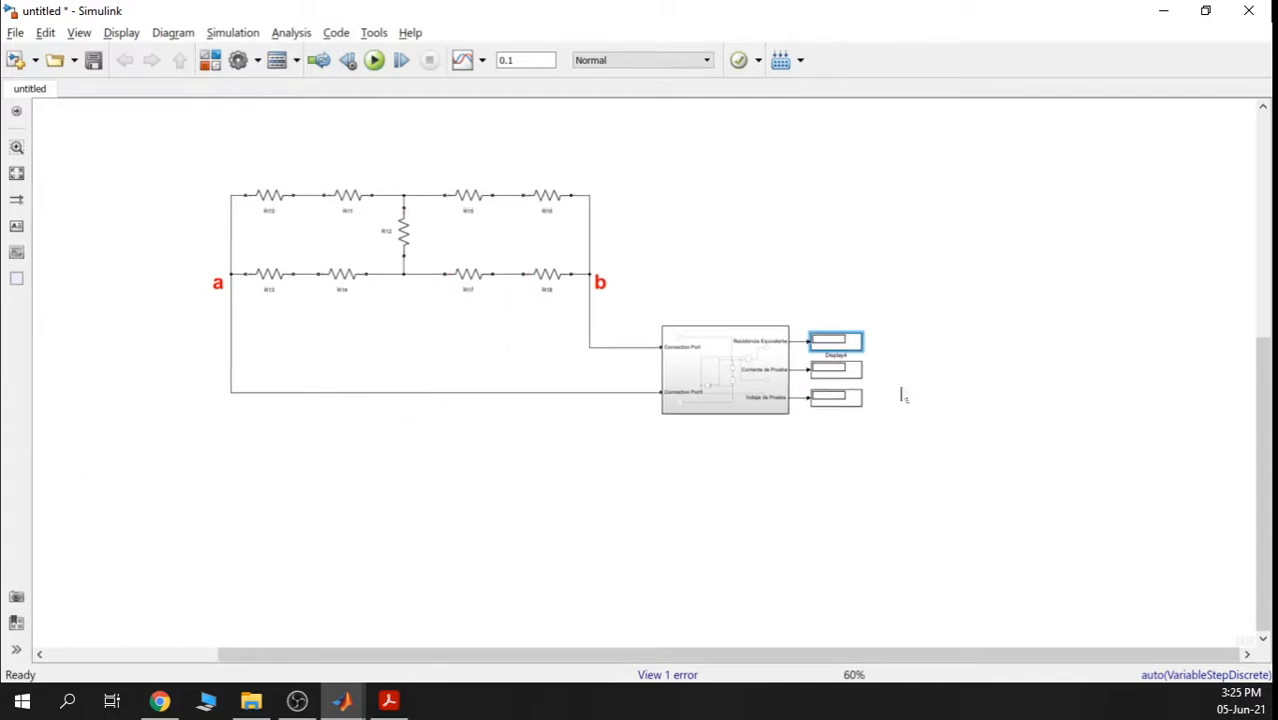
left_click(374, 60)
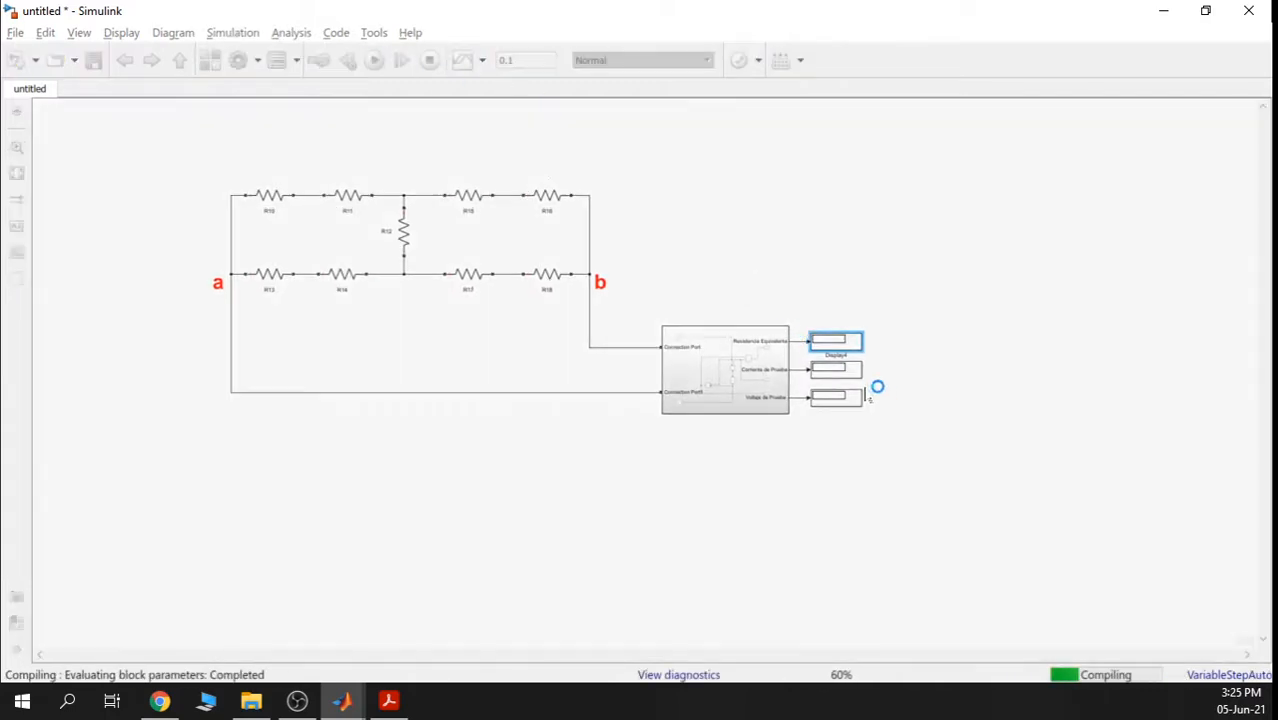
scroll(853, 352, "up", 5)
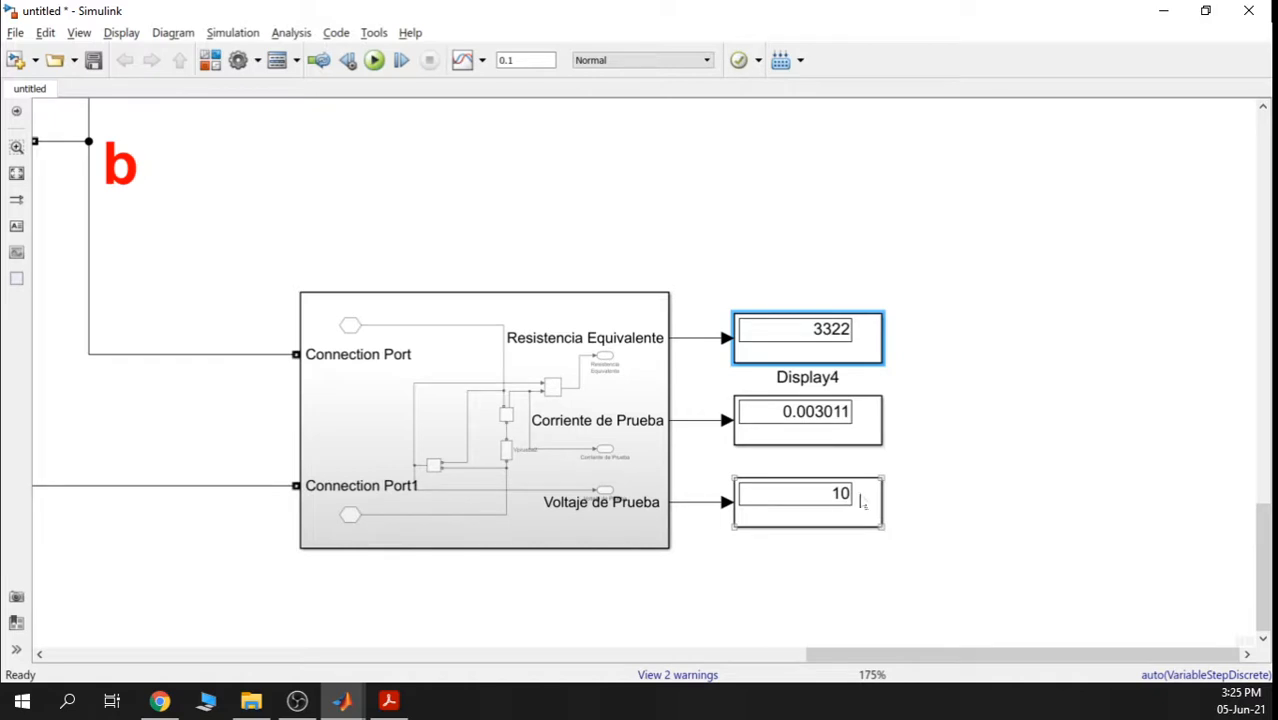
Check the amplitude parameter of the original circuit's Vprueba source and its value assignment in the MATLAB script
scroll(857, 497, "down", 5)
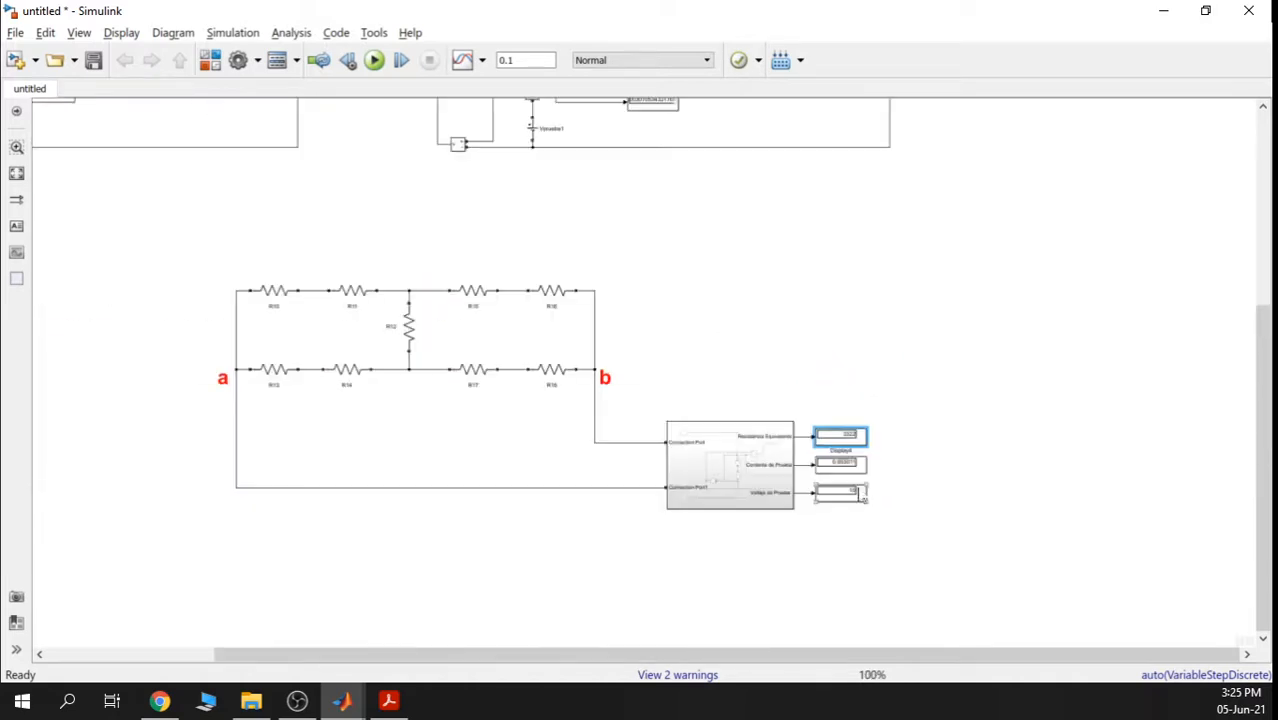
left_click_drag(331, 219, 855, 324)
scroll(550, 195, "up", 5)
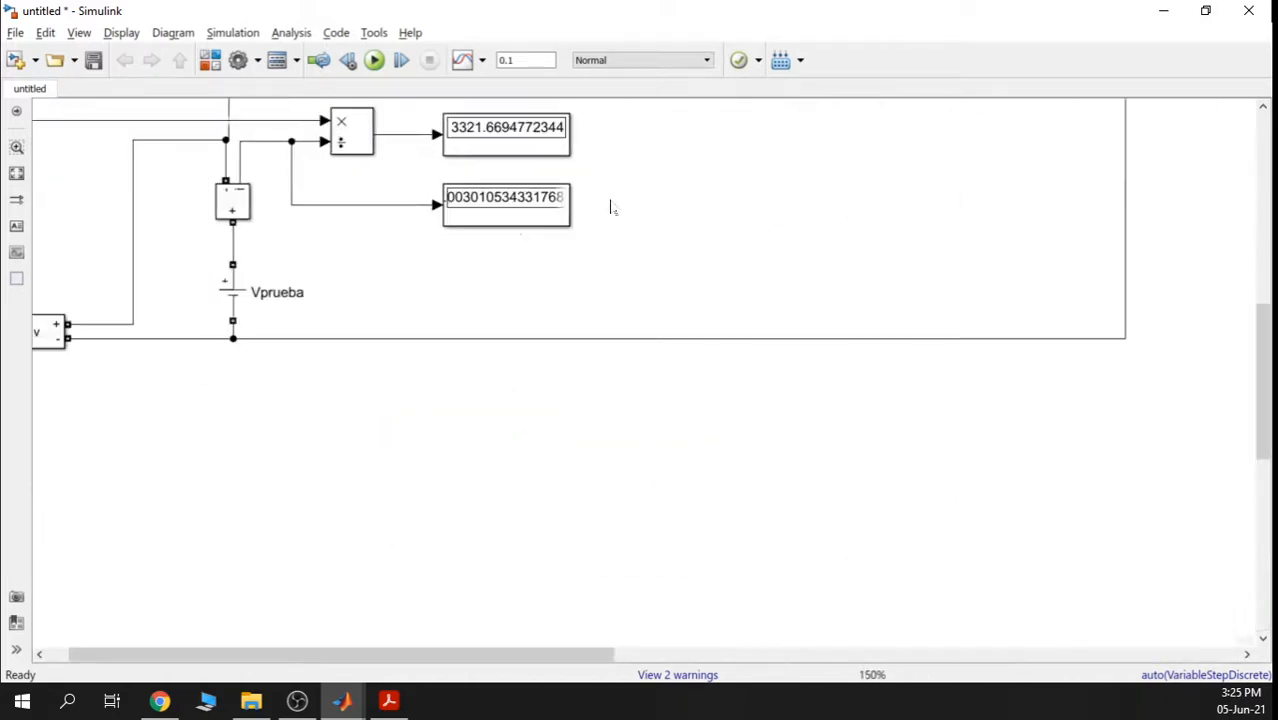
left_click(235, 290)
double_click(240, 290)
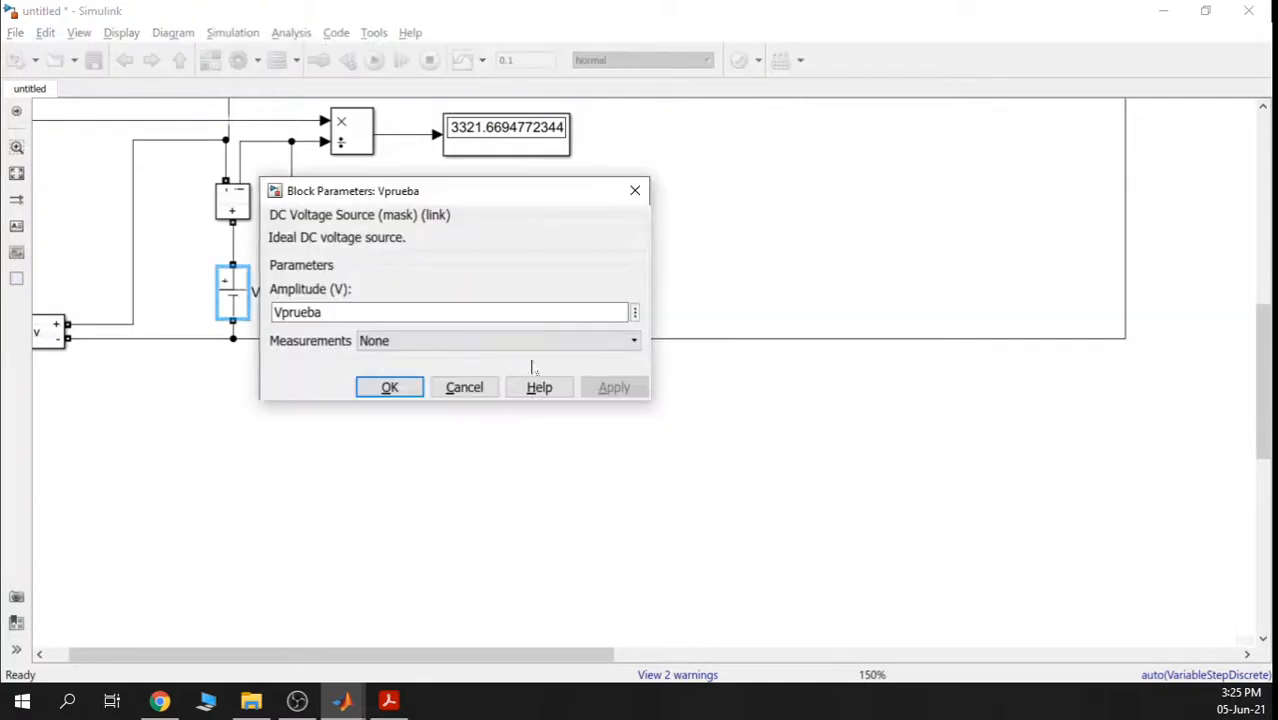
left_click(634, 191)
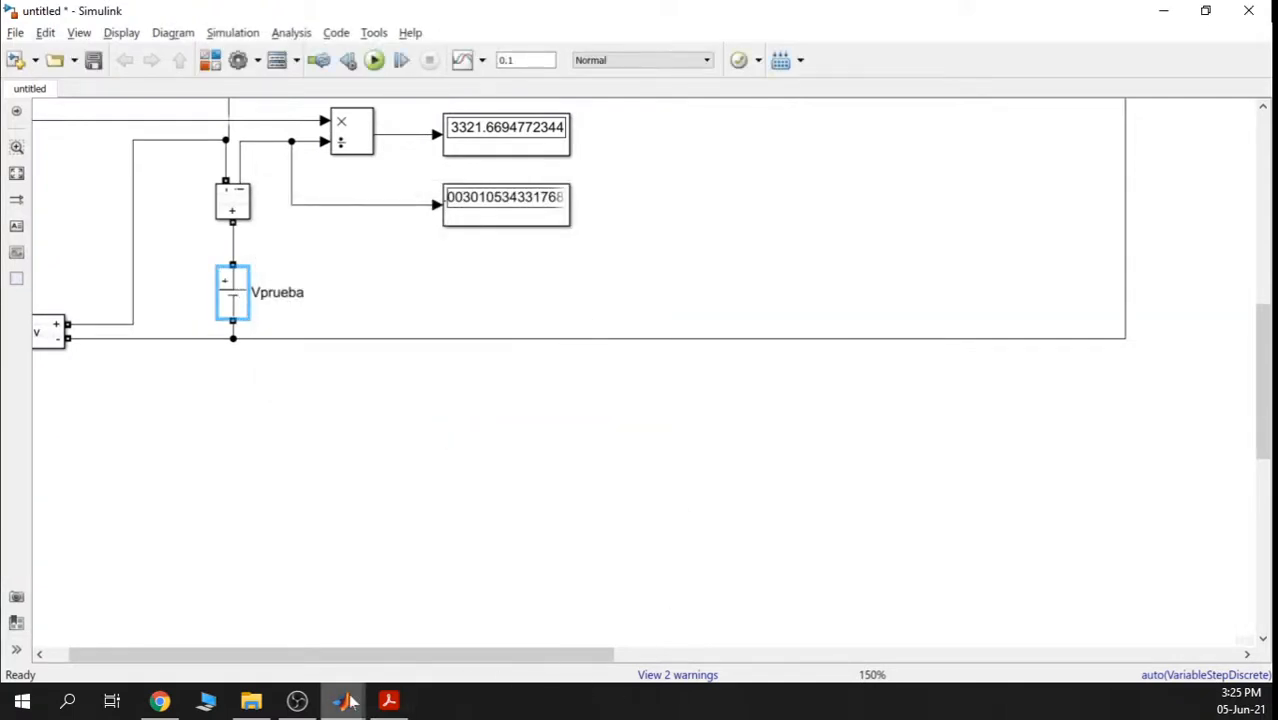
mouse_move(345, 700)
left_click(511, 640)
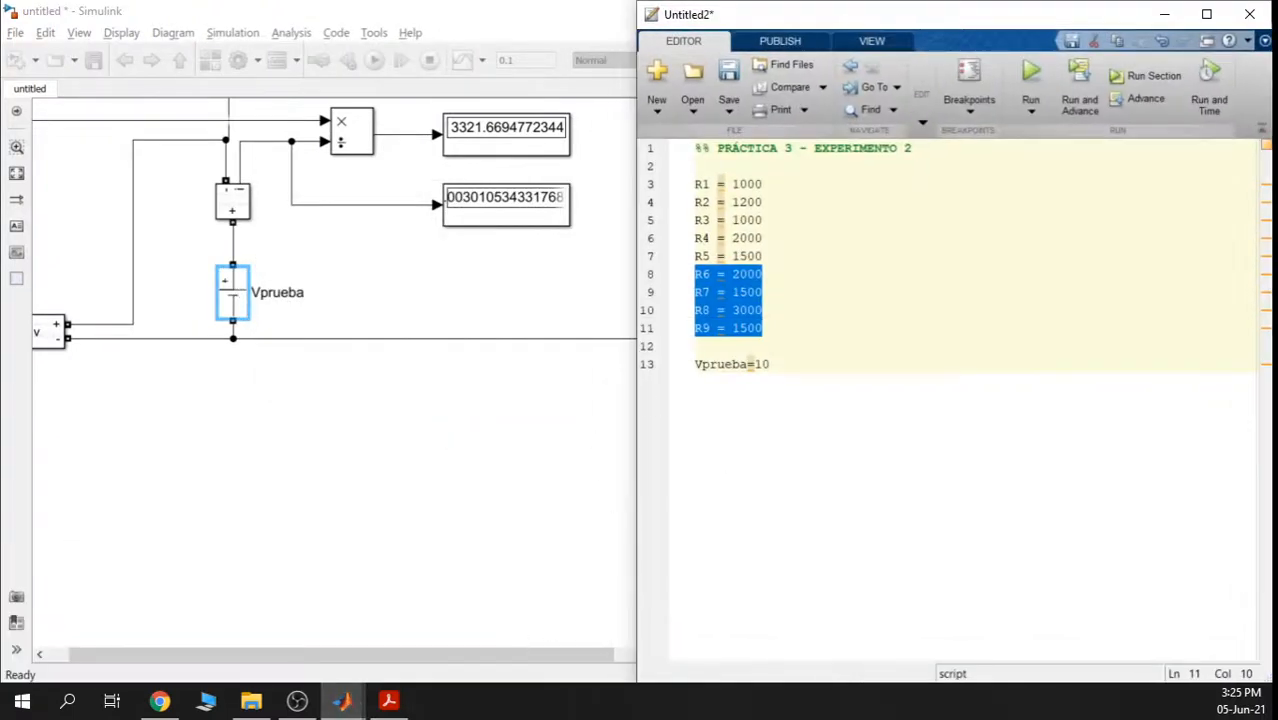
left_click_drag(770, 364, 680, 364)
left_click(1164, 14)
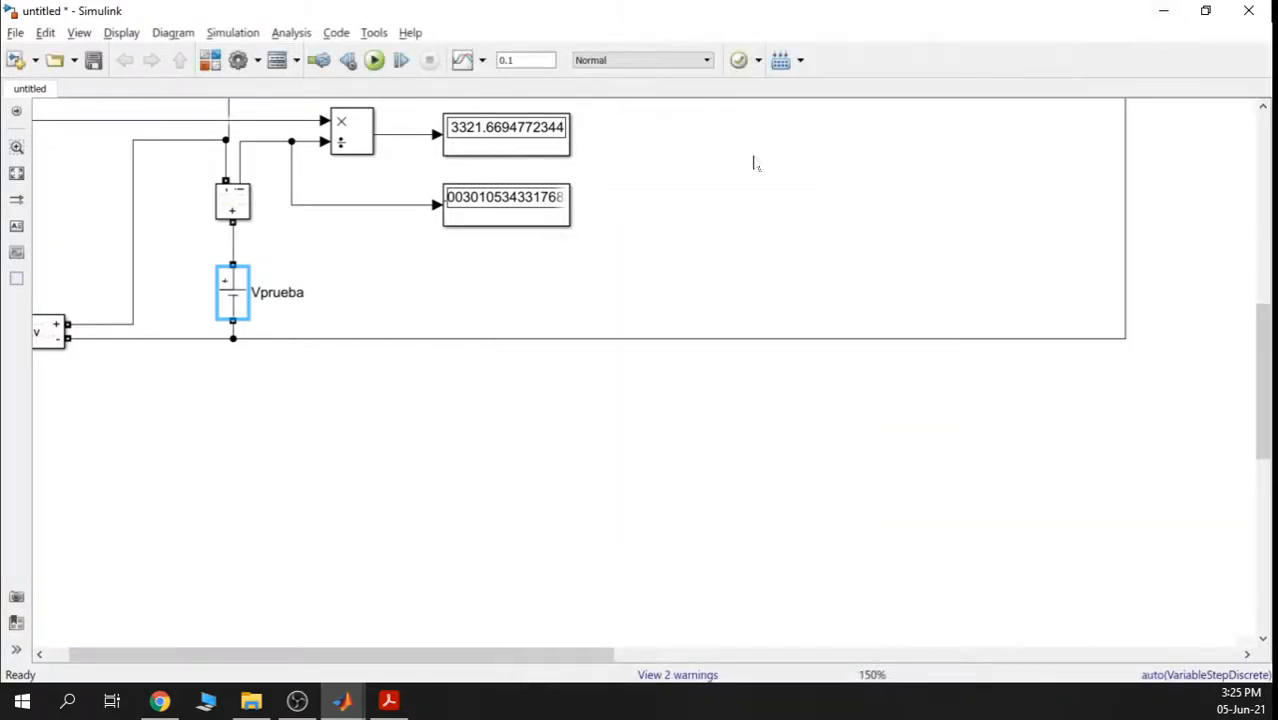
Set the number format of the display on the subsystem's Resistencia Equivalente output to long
scroll(628, 262, "up", 5)
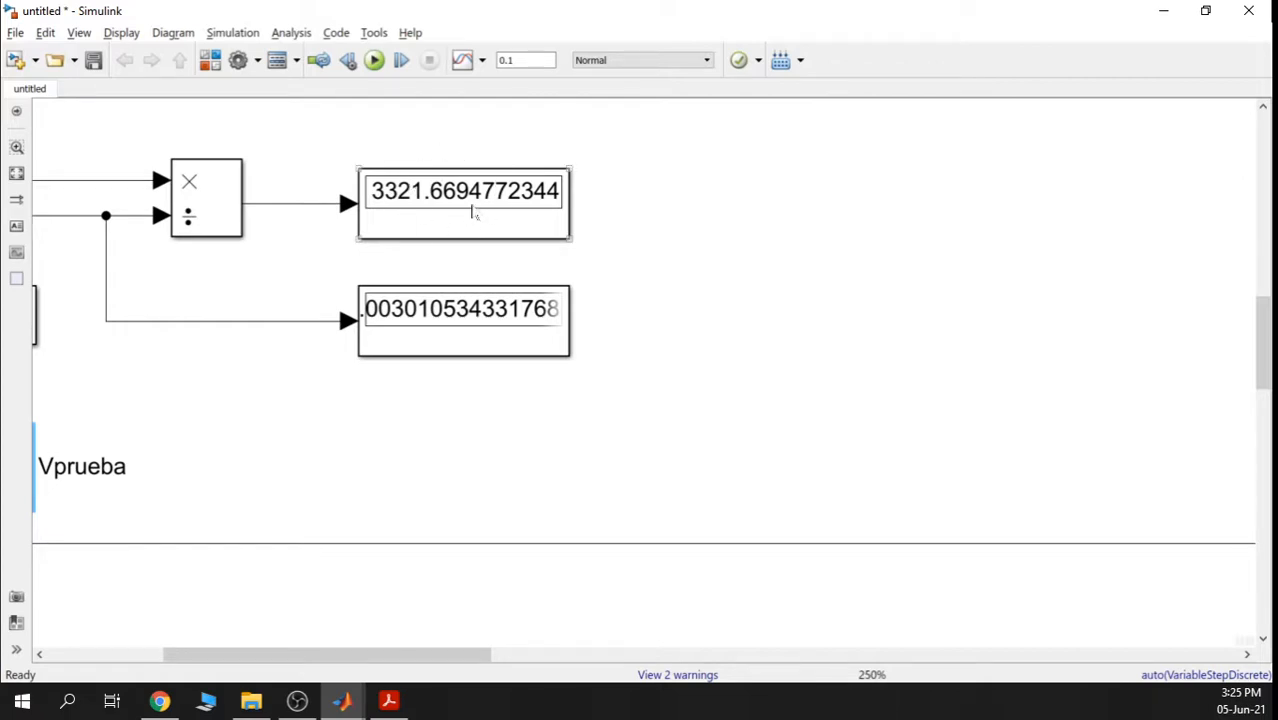
scroll(901, 368, "down", 5)
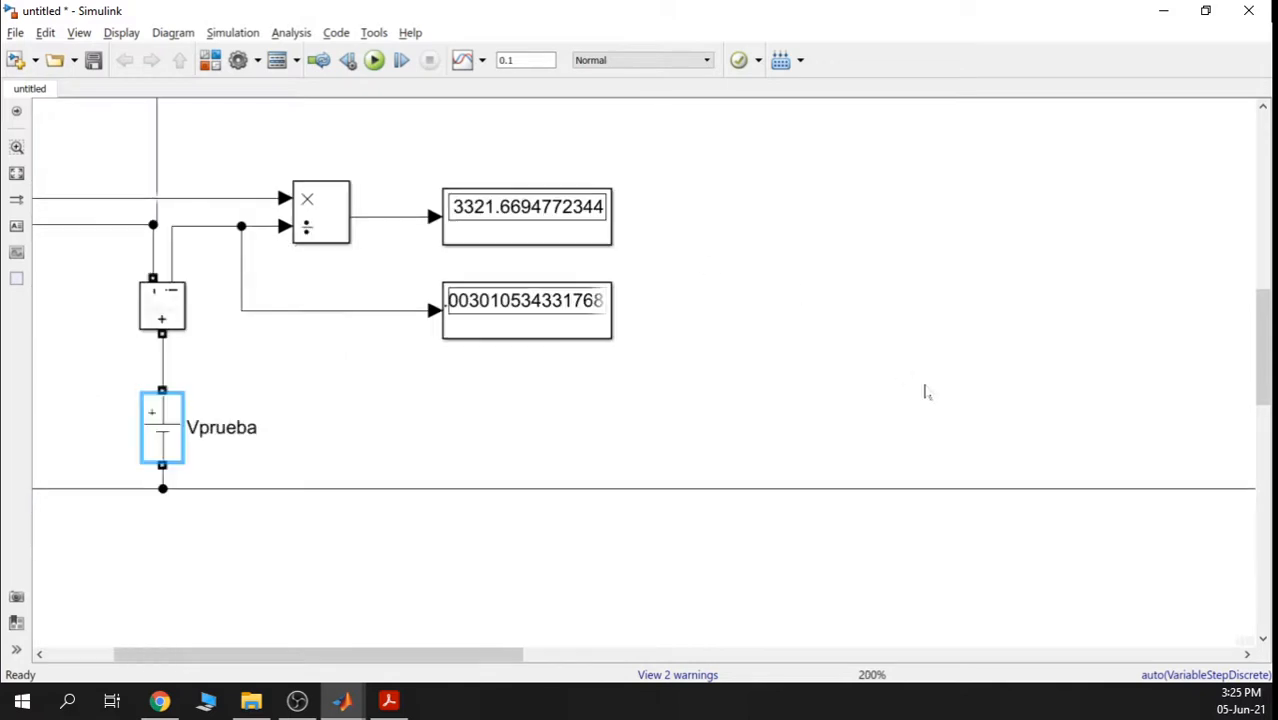
left_click_drag(1062, 453, 340, 365)
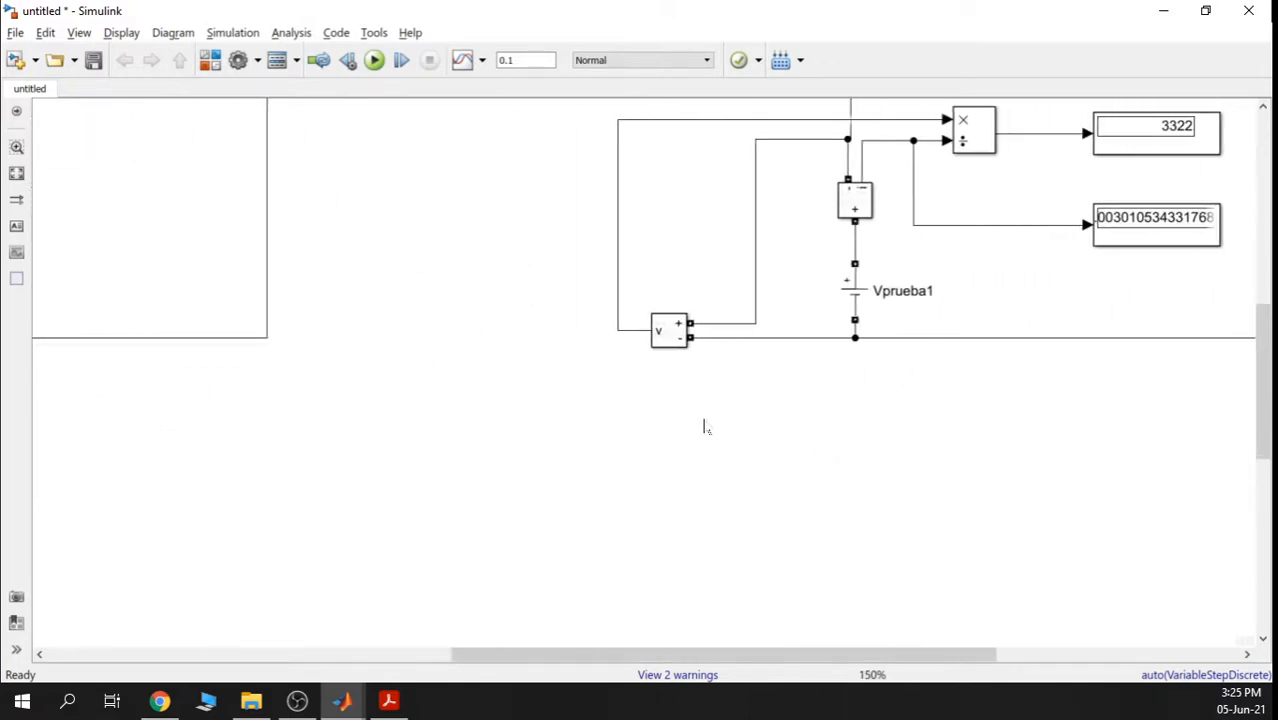
left_click_drag(800, 465, 431, 308)
left_click_drag(499, 446, 550, 200)
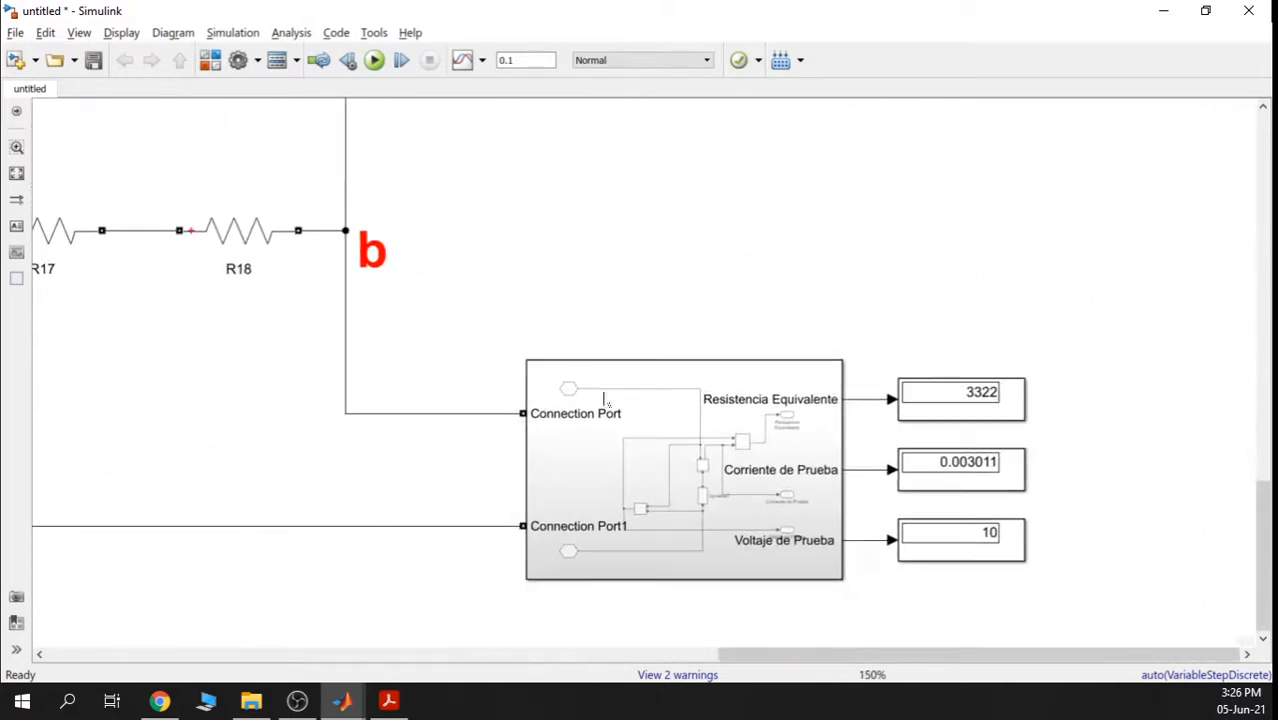
left_click(962, 364)
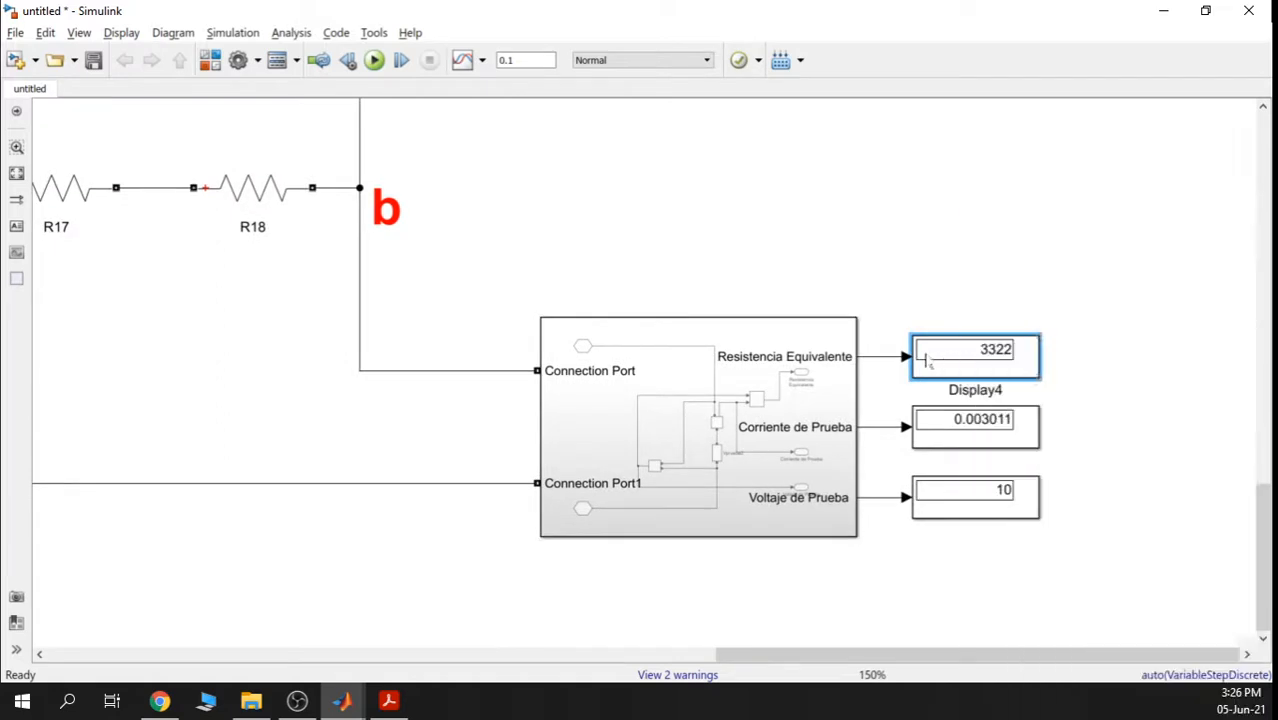
double_click(927, 362)
left_click(725, 362)
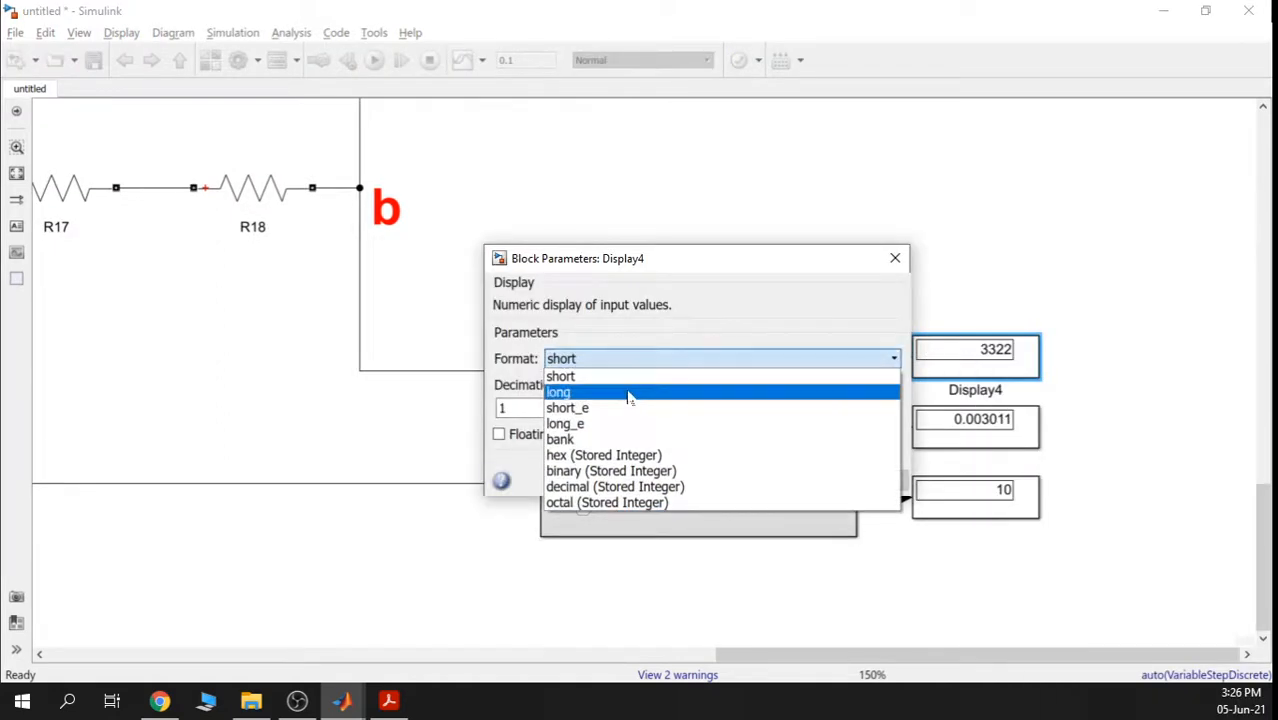
left_click(628, 392)
left_click(873, 479)
left_click(650, 477)
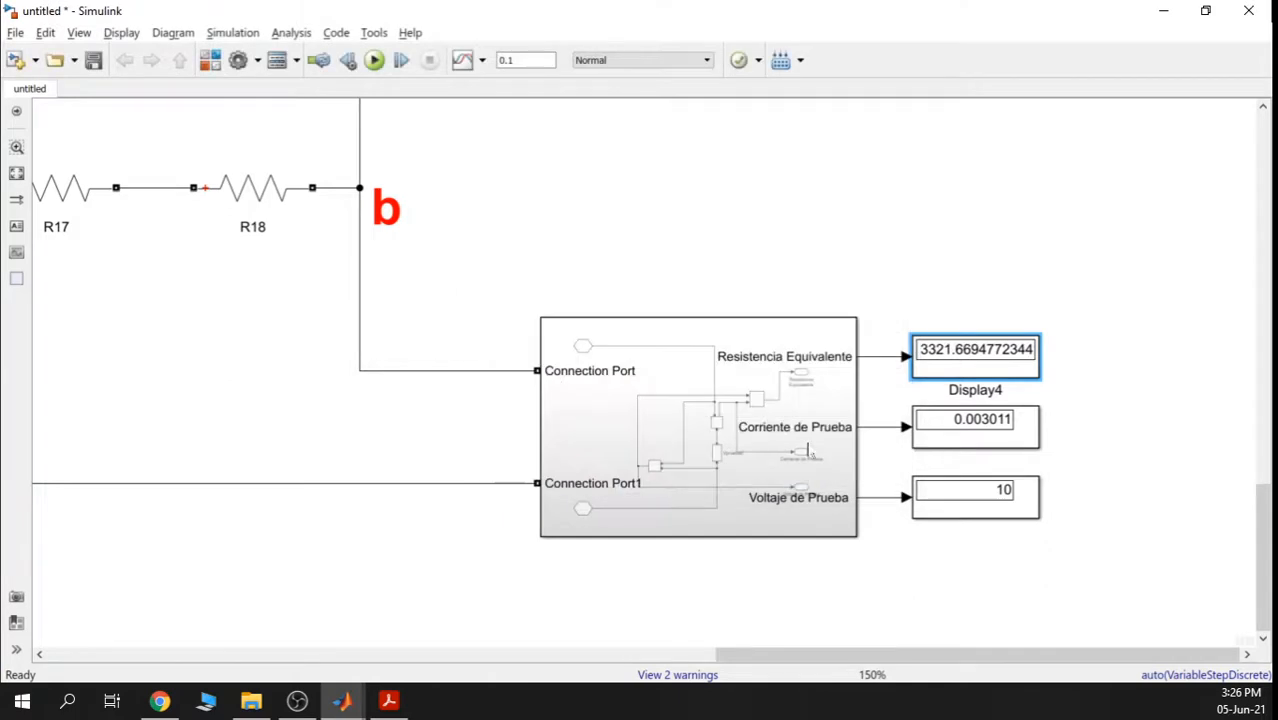
Compare the test current display in the original R1–R9 circuit with the subsystem's Corriente de Prueba display
scroll(1010, 388, "down", 6)
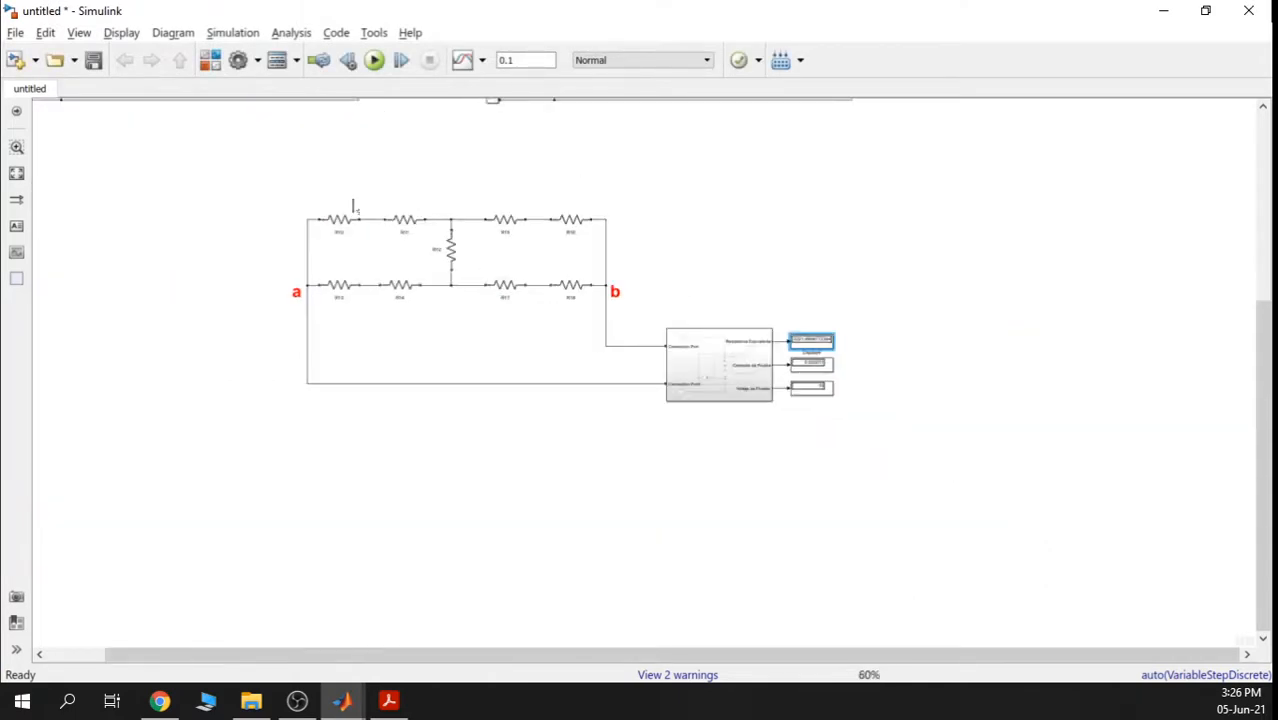
scroll(409, 246, "up", 7)
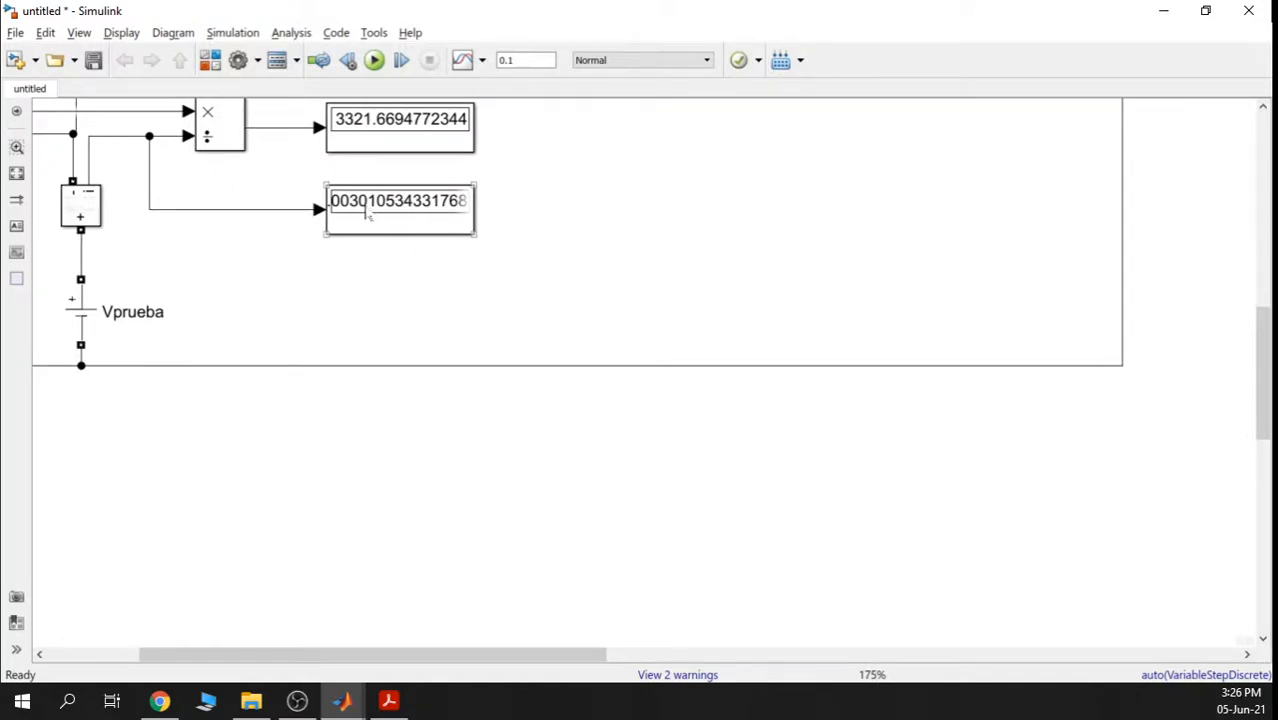
scroll(876, 334, "down", 6)
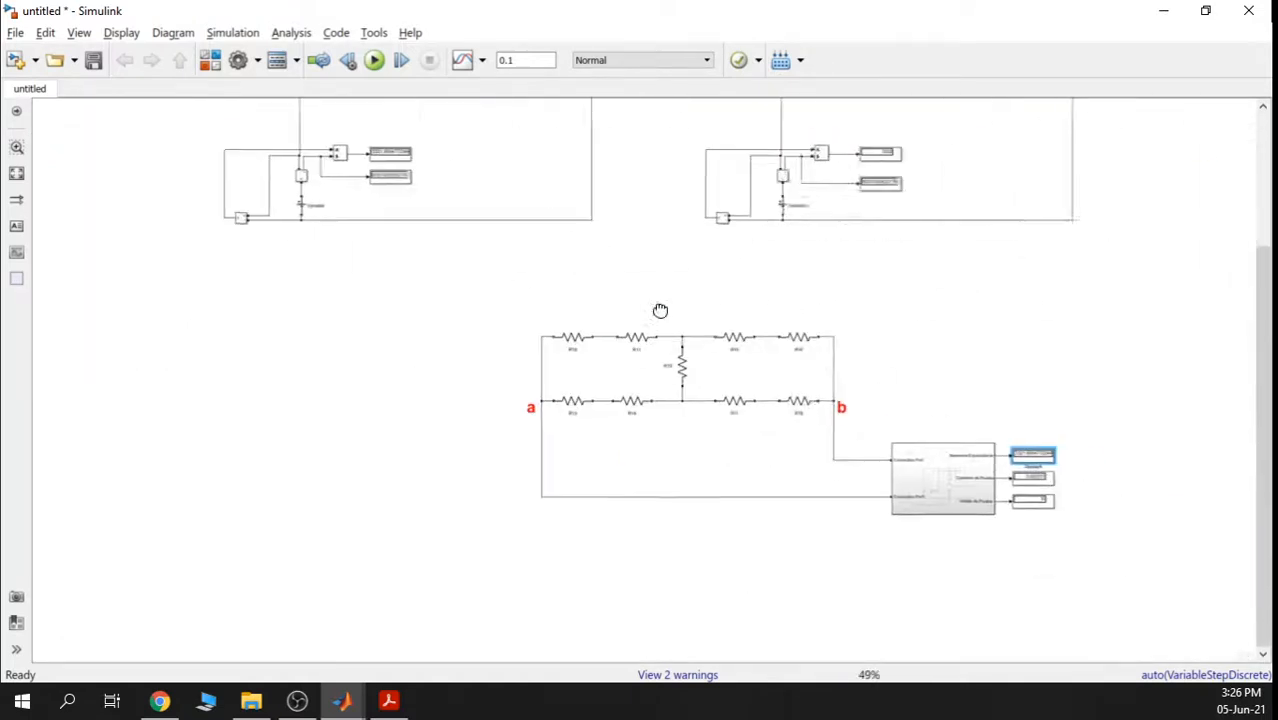
scroll(885, 462, "up", 7)
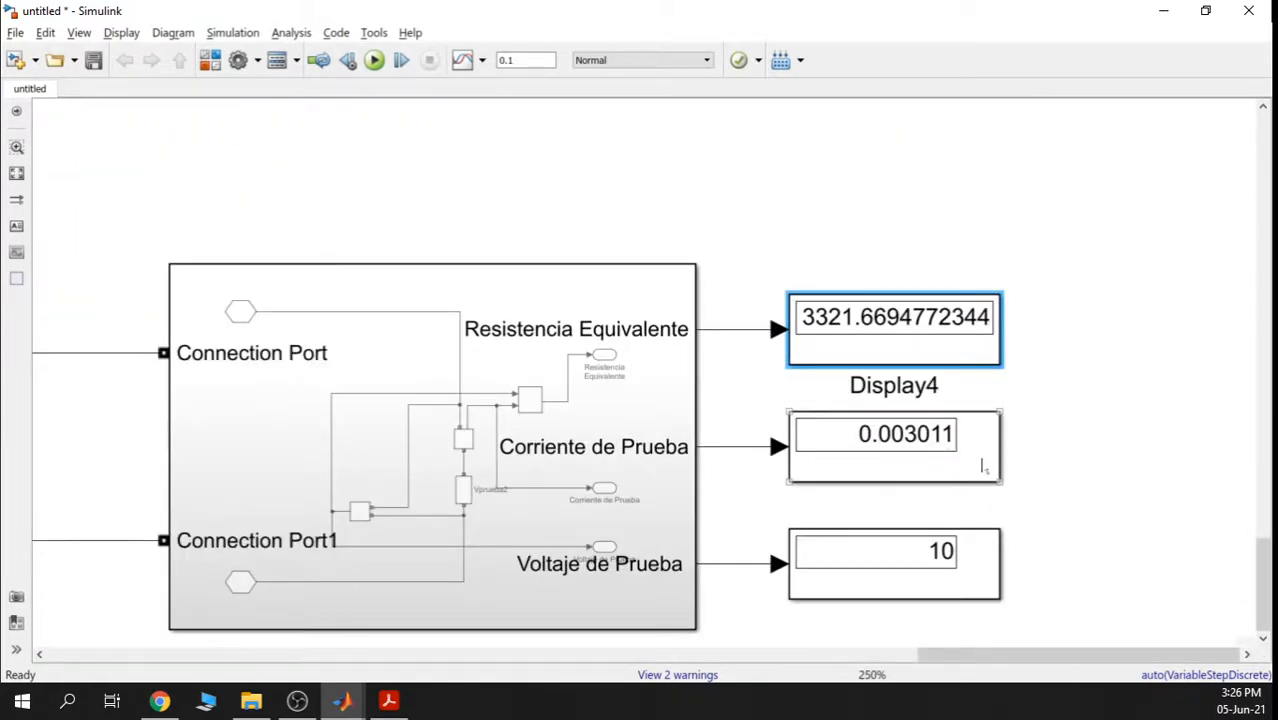
scroll(975, 468, "down", 6)
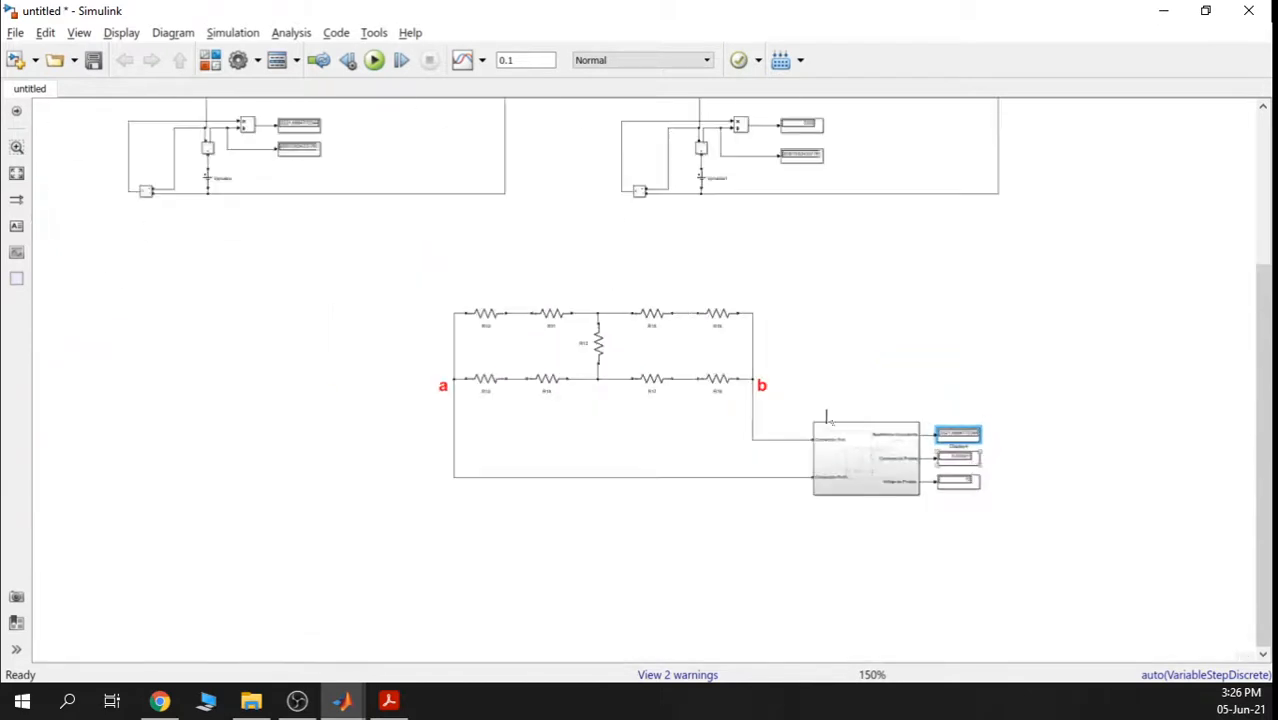
Set the number format of the original circuit's test current display to short
left_click_drag(417, 268, 506, 368)
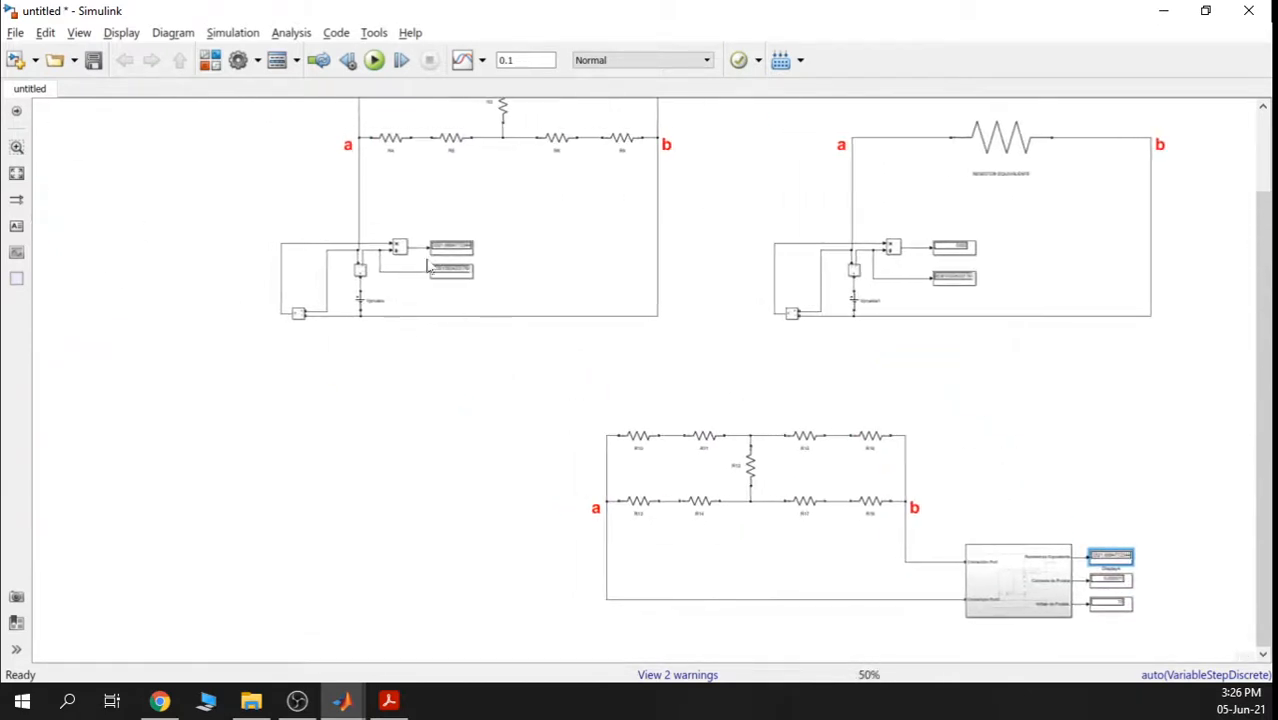
scroll(436, 268, "up", 4)
scroll(463, 322, "up", 2)
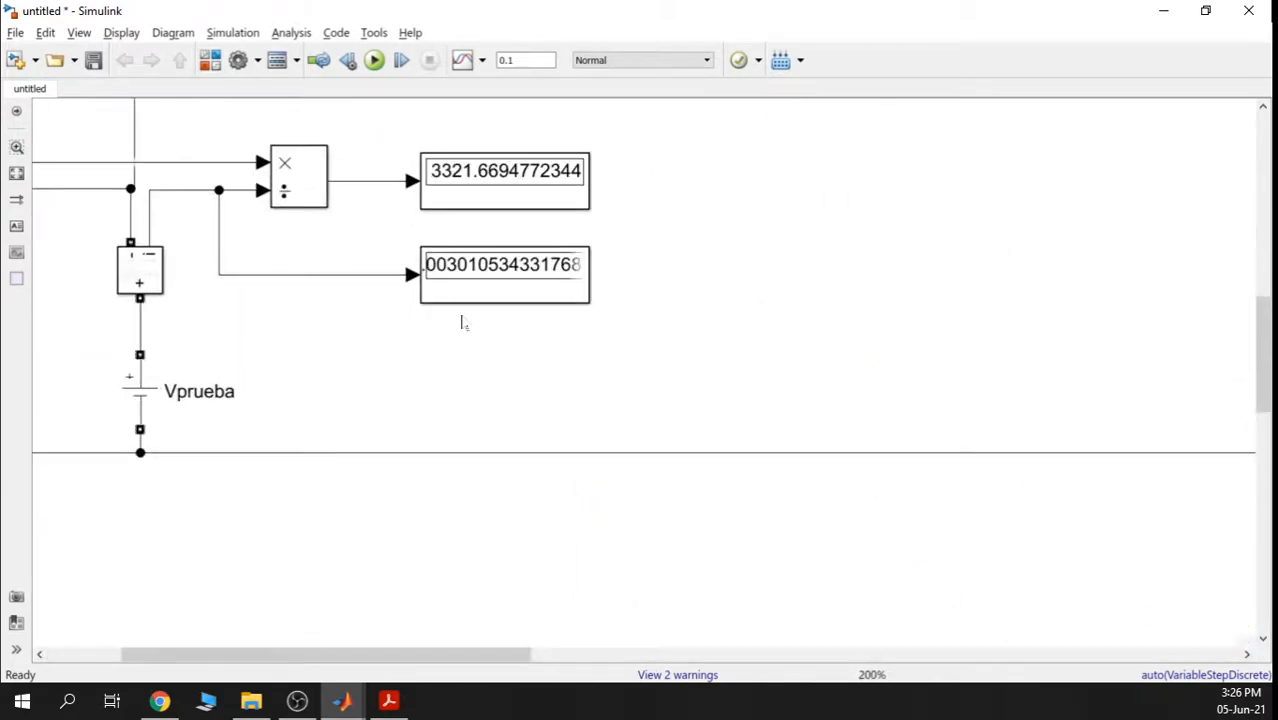
right_click(496, 287)
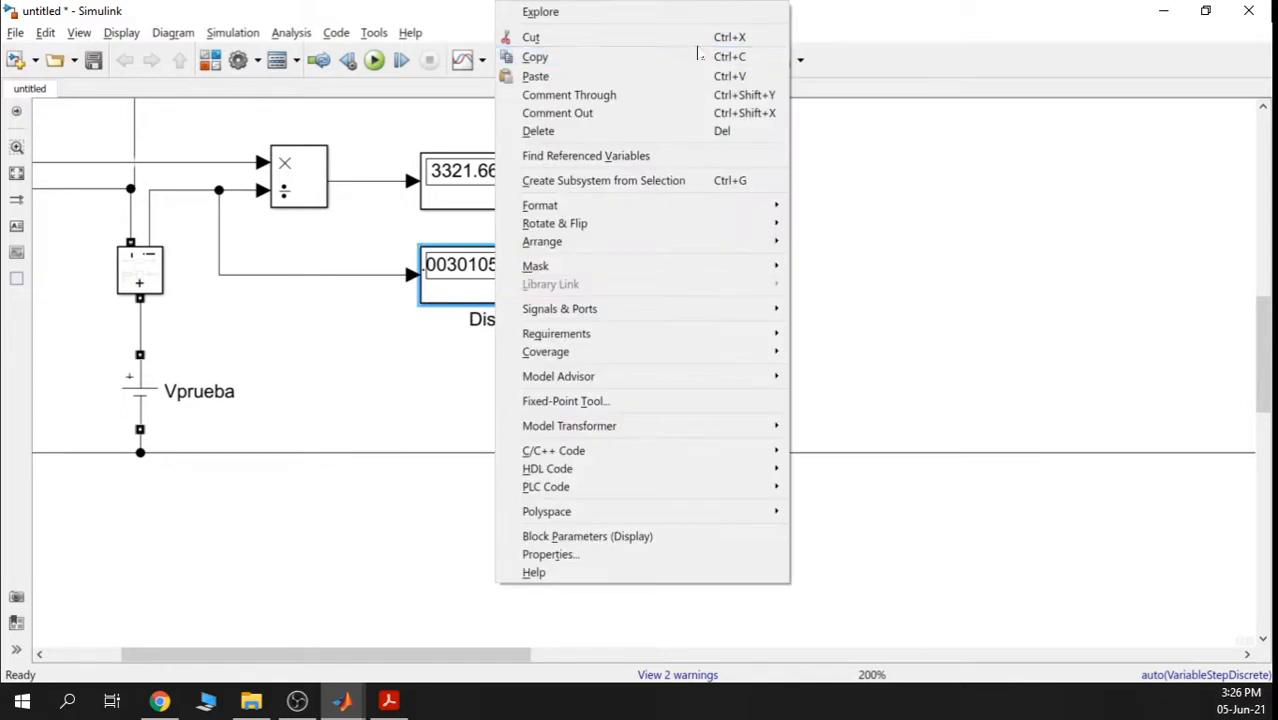
left_click(587, 536)
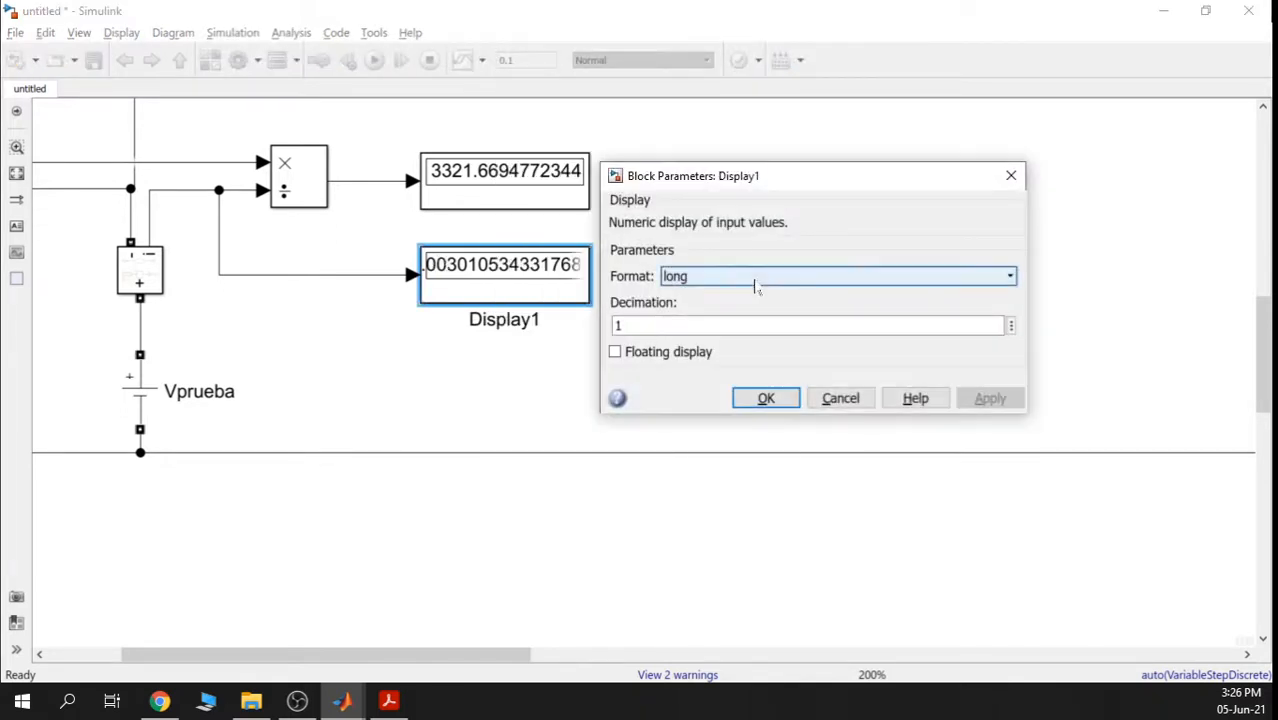
left_click(745, 282)
left_click(737, 293)
left_click(988, 398)
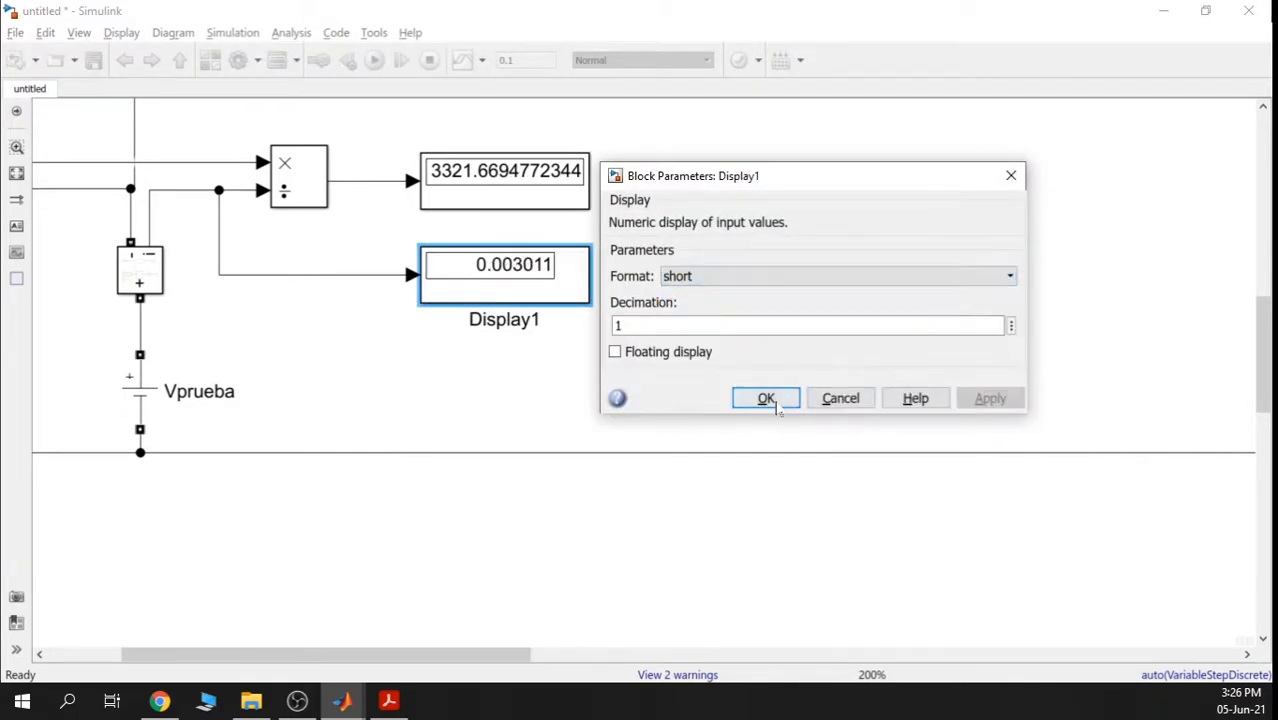
left_click(766, 398)
Review the copied resistor network and the resistance, current and voltage readings on the ohmmeter subsystem's displays
scroll(760, 388, "down", 2)
scroll(662, 408, "down", 5)
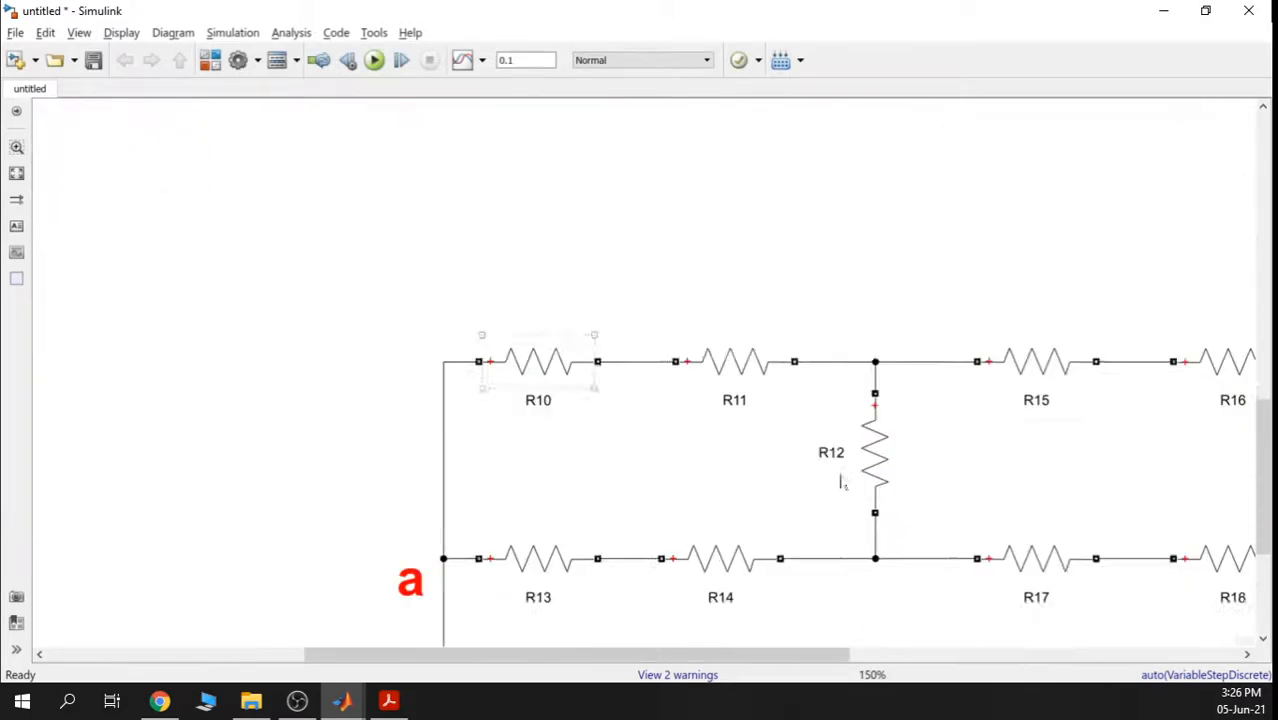
scroll(476, 301, "right", 3)
scroll(700, 370, "down", 3)
scroll(955, 440, "right", 5)
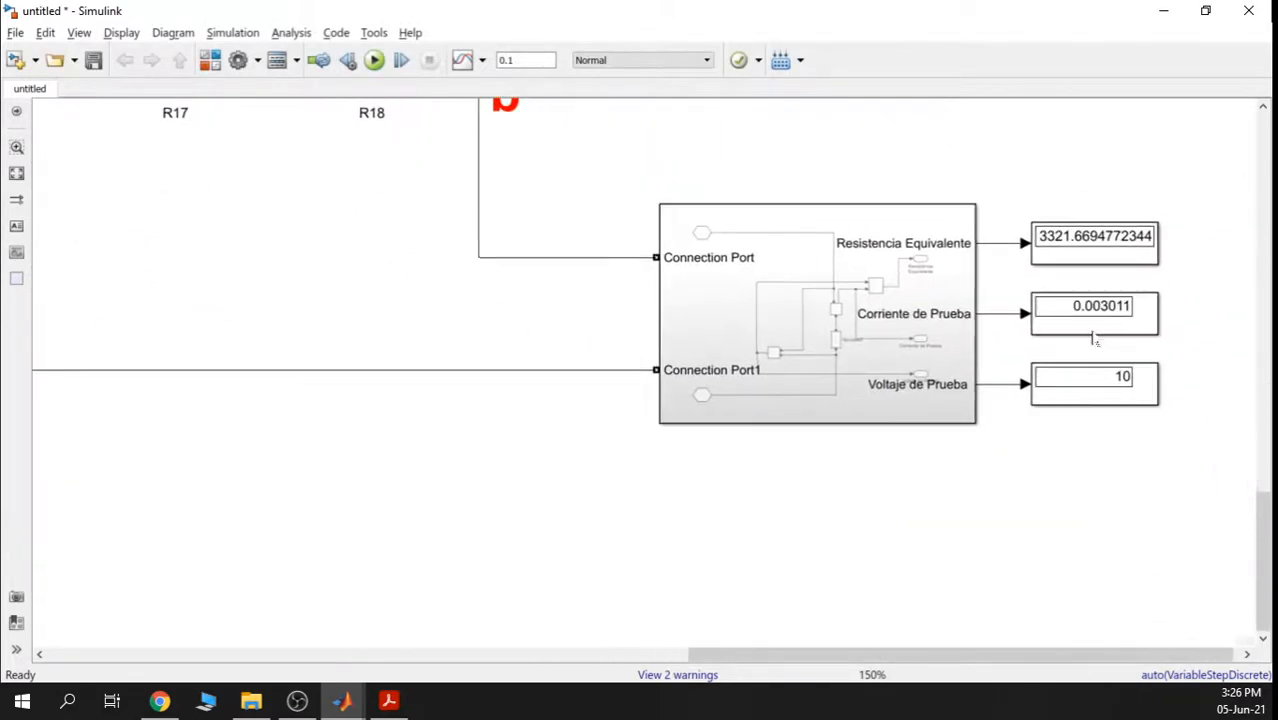
scroll(1133, 328, "up", 3)
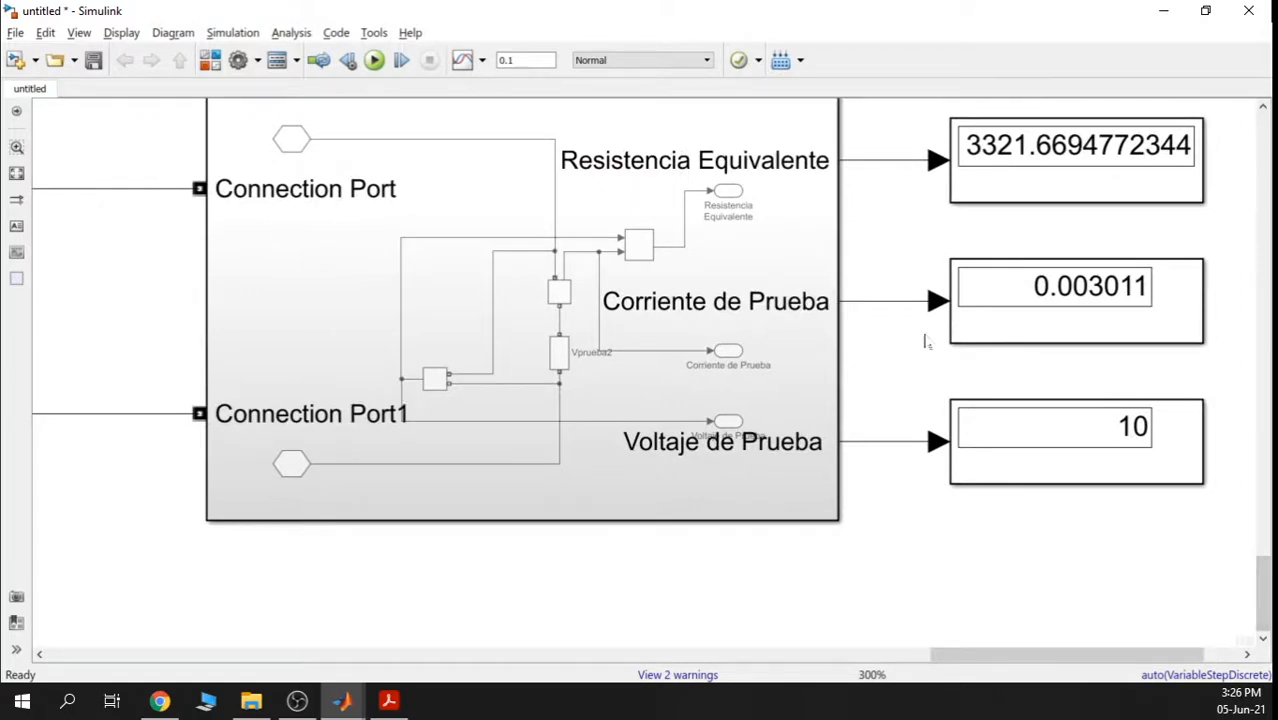
scroll(926, 336, "down", 8)
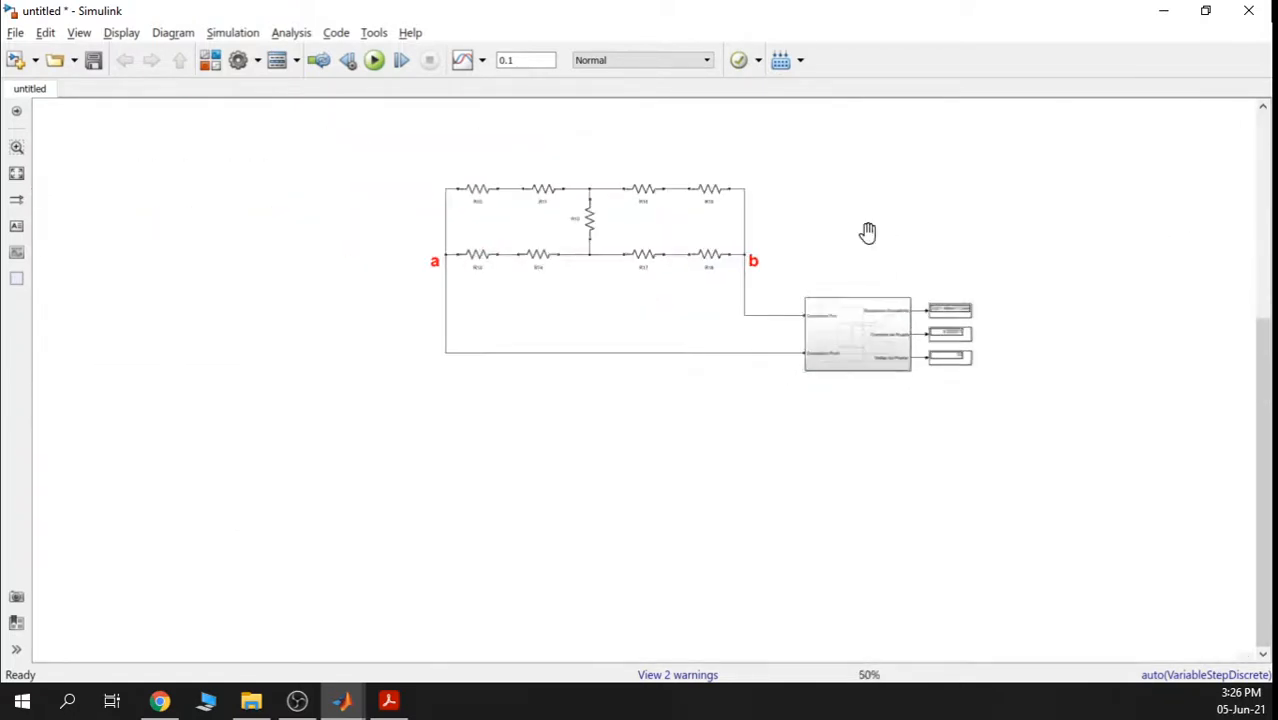
left_click_drag(867, 232, 845, 302)
scroll(845, 310, "up", 1)
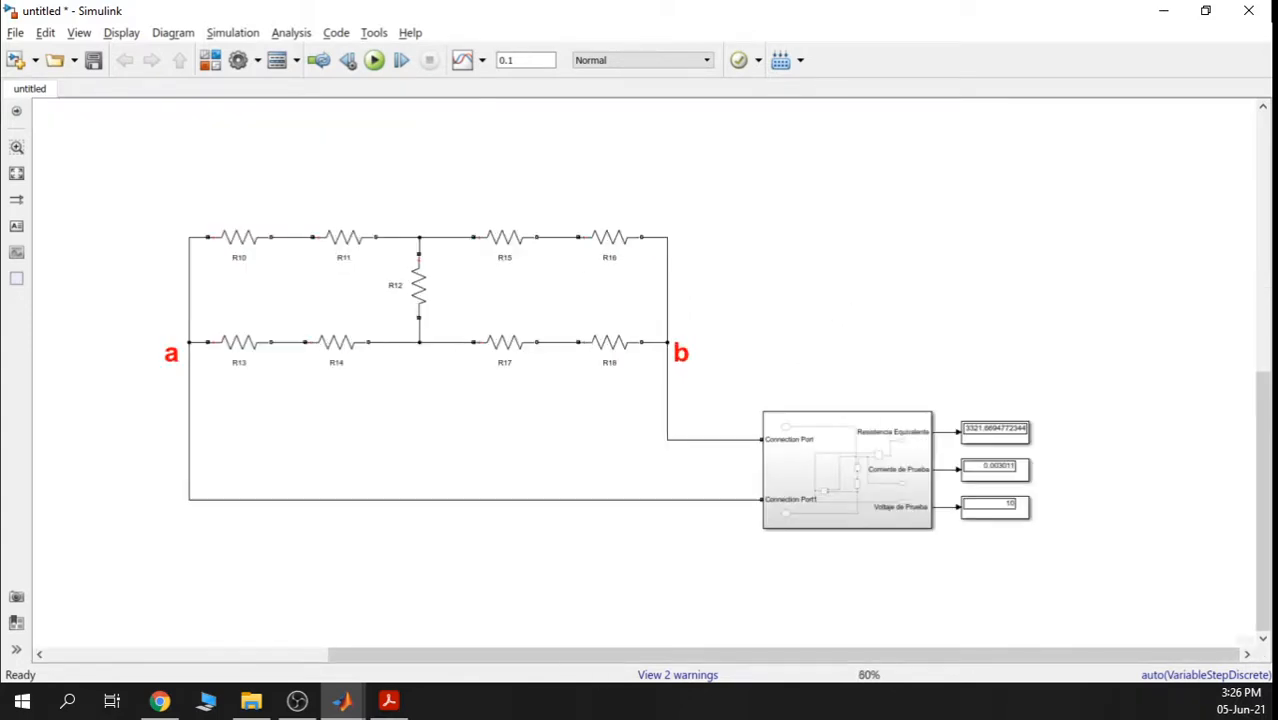
Read the direct and indirect equivalent resistance methods of section 2.1 in Laboratorio3.pdf and return to the Simulink model
left_click(389, 700)
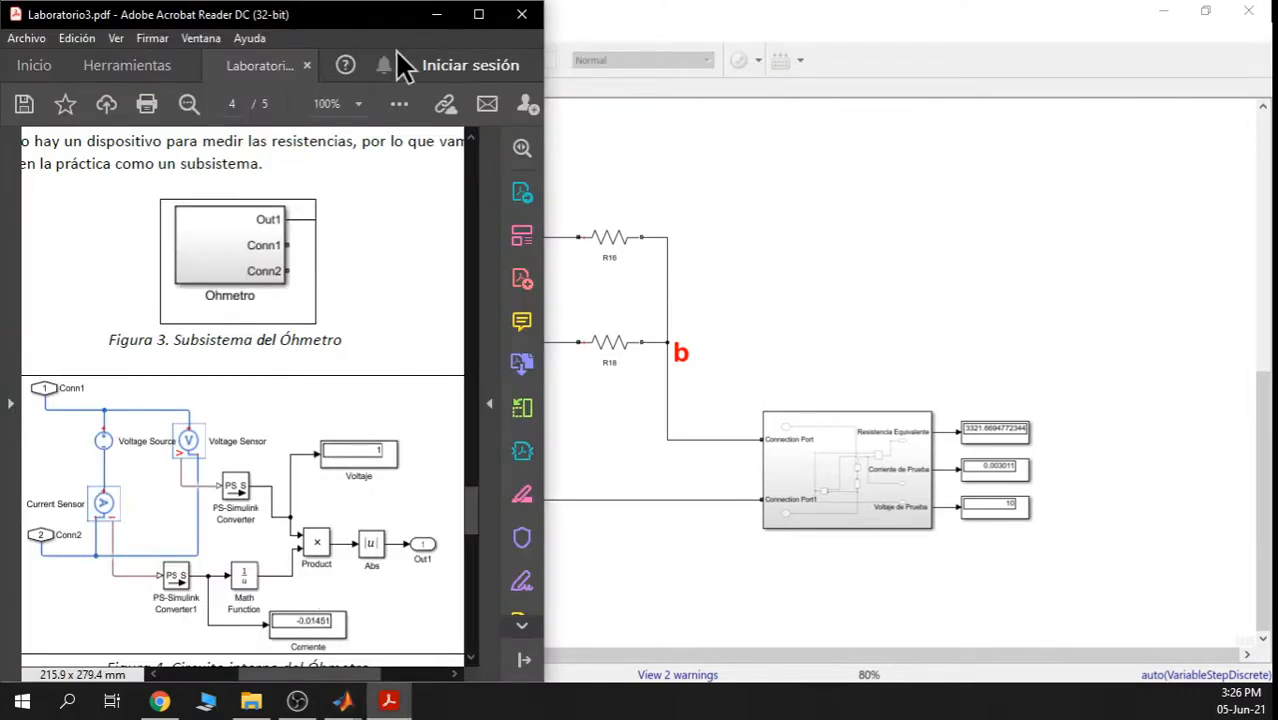
left_click(478, 14)
scroll(705, 445, "down", 3)
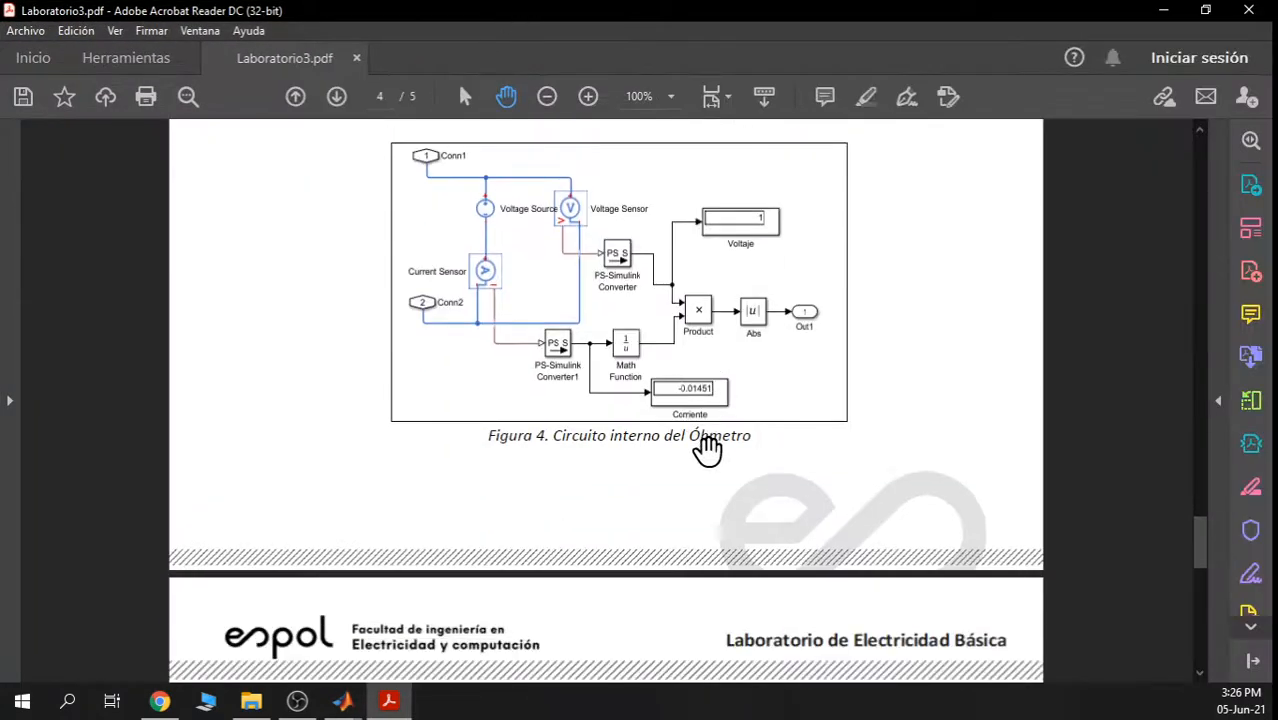
scroll(707, 450, "down", 5)
scroll(449, 458, "down", 3)
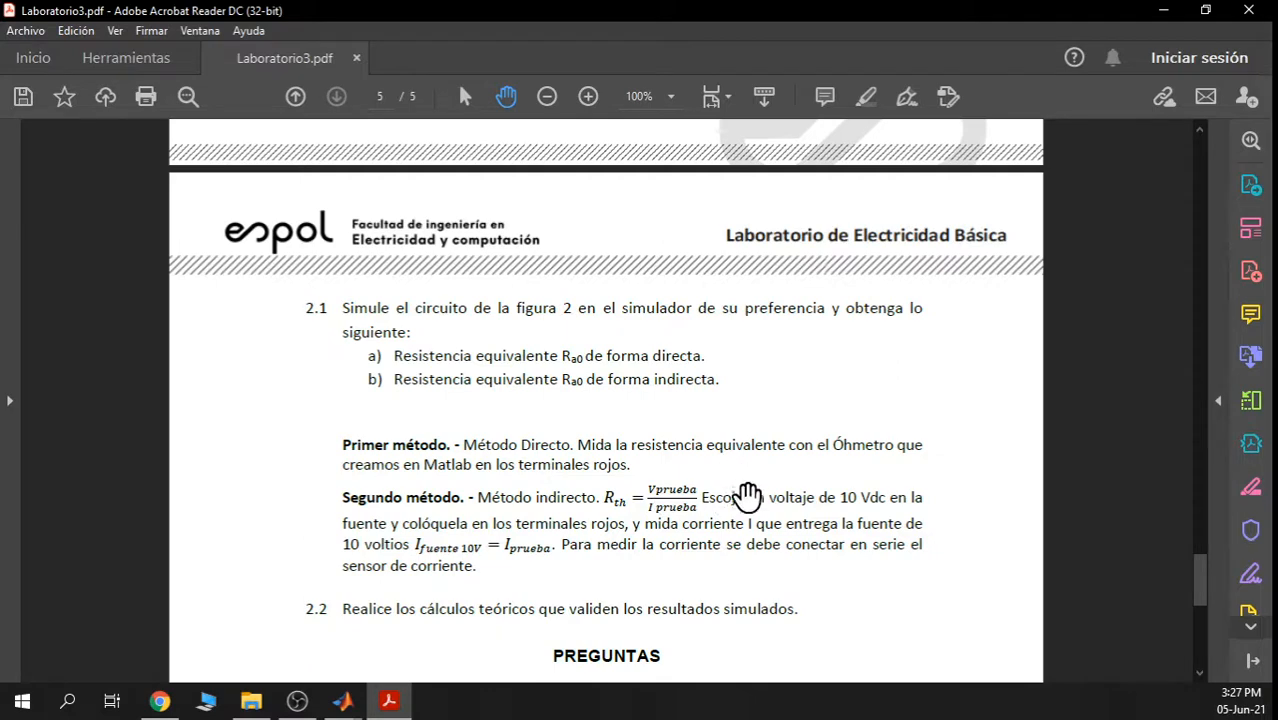
left_click(1163, 10)
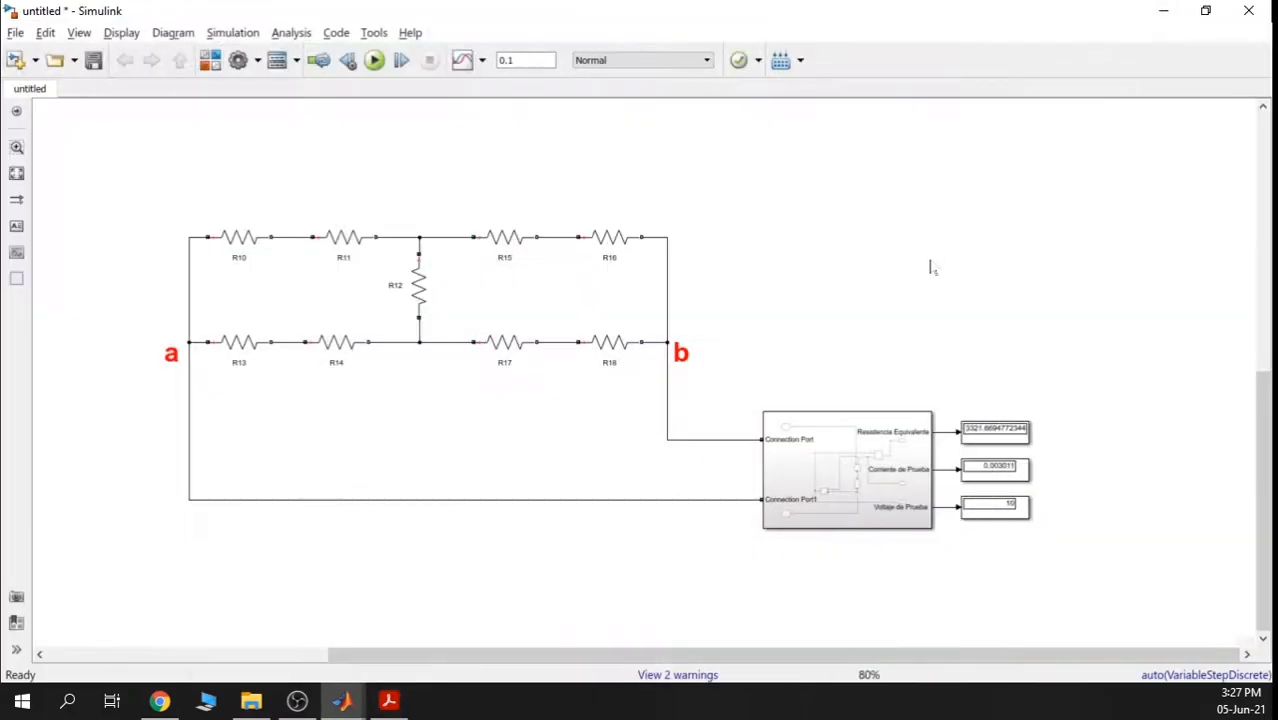
Review the original R1–R9 circuit, its test source and its resistance and current displays
scroll(930, 280, "down", 3)
scroll(930, 284, "down", 3)
scroll(750, 234, "up", 4)
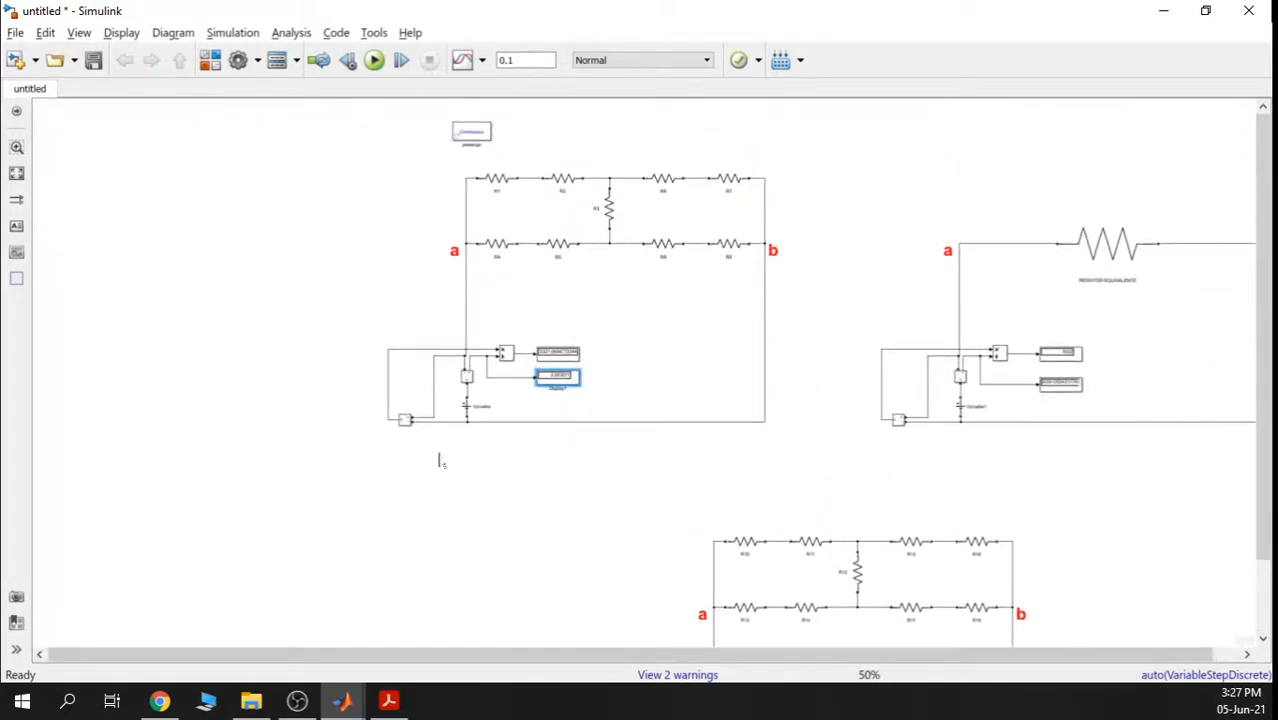
scroll(552, 390, "up", 1)
scroll(567, 390, "up", 4)
scroll(665, 402, "down", 2)
scroll(856, 513, "down", 3)
scroll(599, 334, "right", 3)
scroll(673, 411, "down", 3)
scroll(645, 322, "right", 2)
Examine the resistance, current and voltage displays connected to the ohmmeter subsystem
left_click(937, 430)
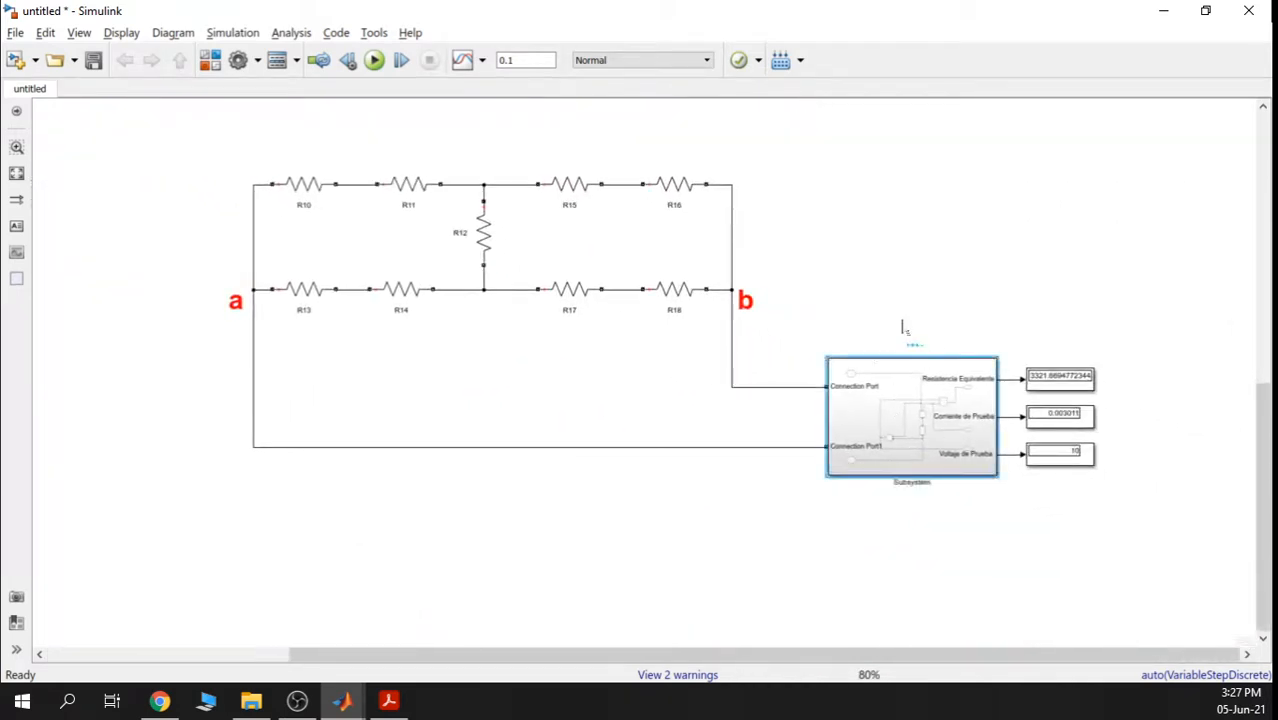
left_click(962, 204)
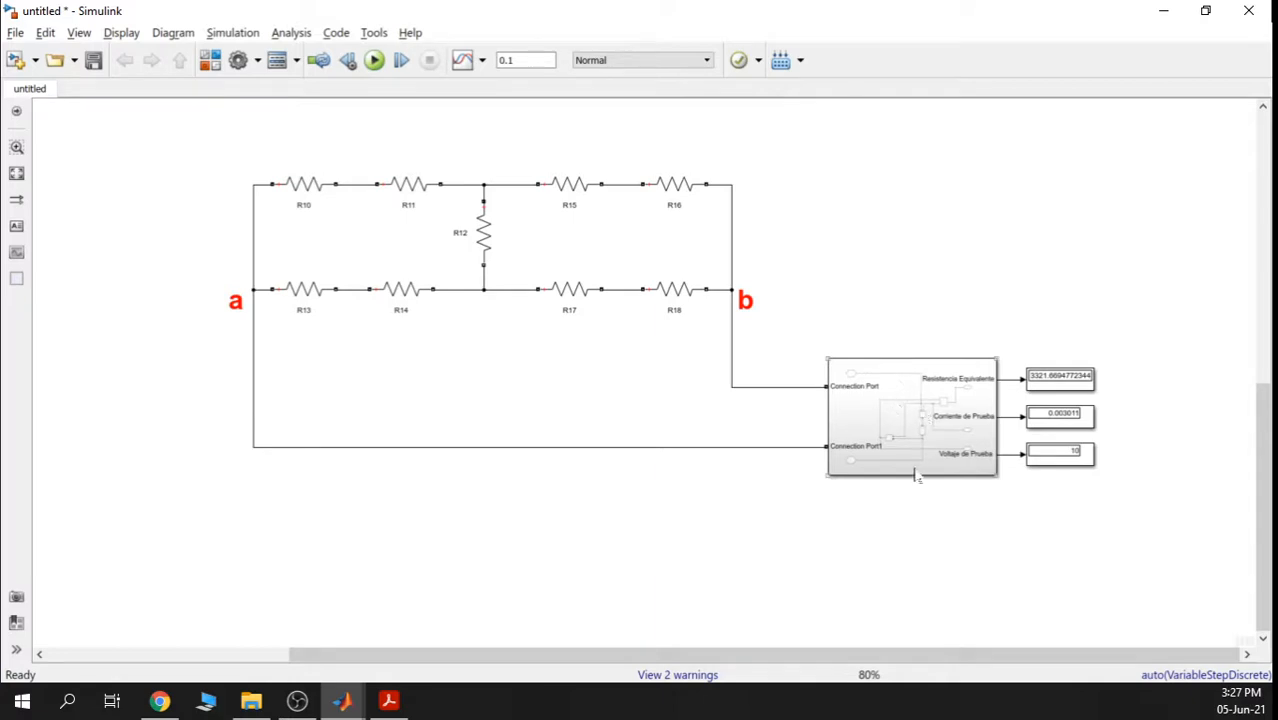
scroll(1056, 385, "up", 3)
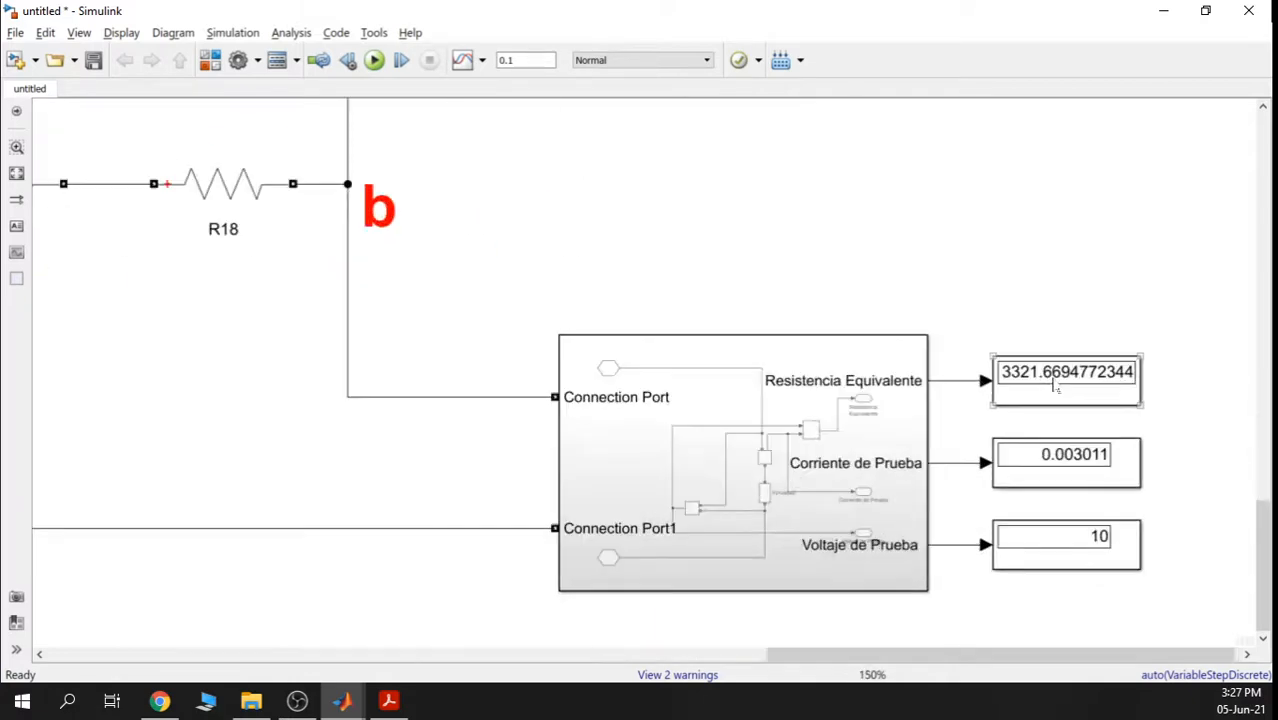
scroll(1016, 446, "down", 3)
scroll(1013, 438, "down", 2)
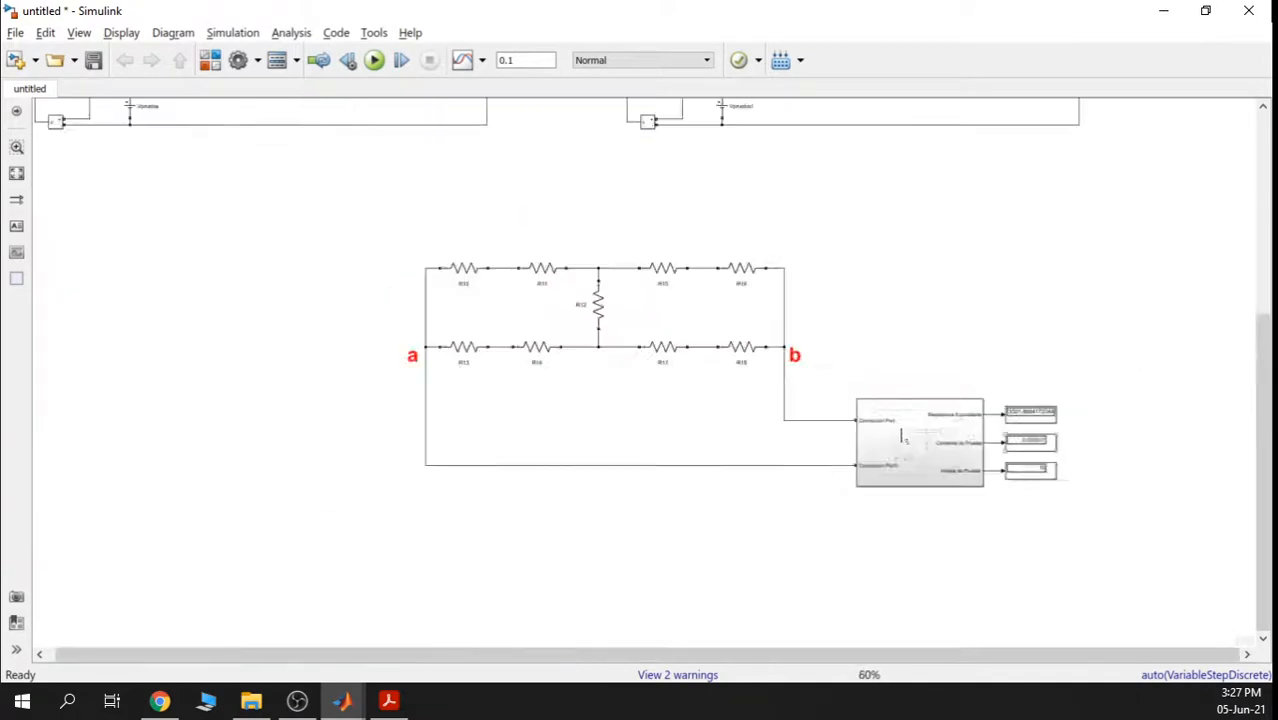
Open the ohmmeter subsystem, check the parameters of its Vprueba2 voltage source, and return to the top-level model
double_click(925, 440)
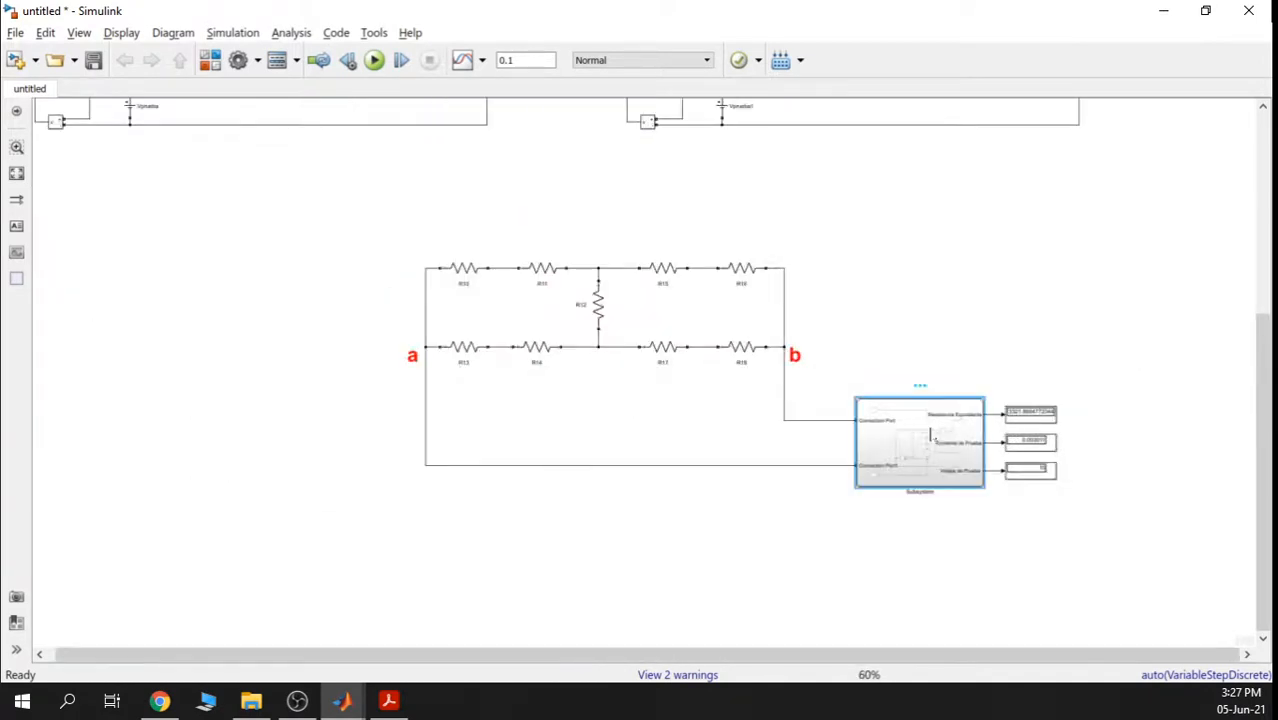
scroll(470, 393, "up", 3)
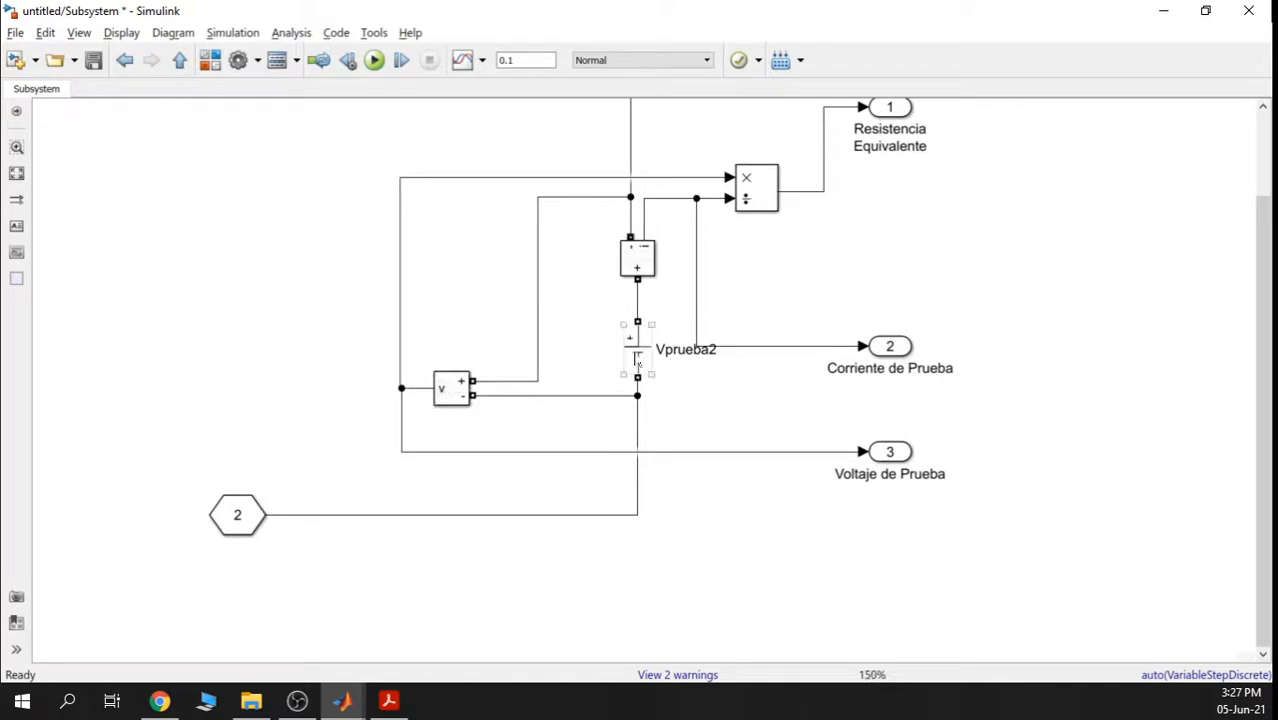
double_click(632, 355)
left_click(868, 443)
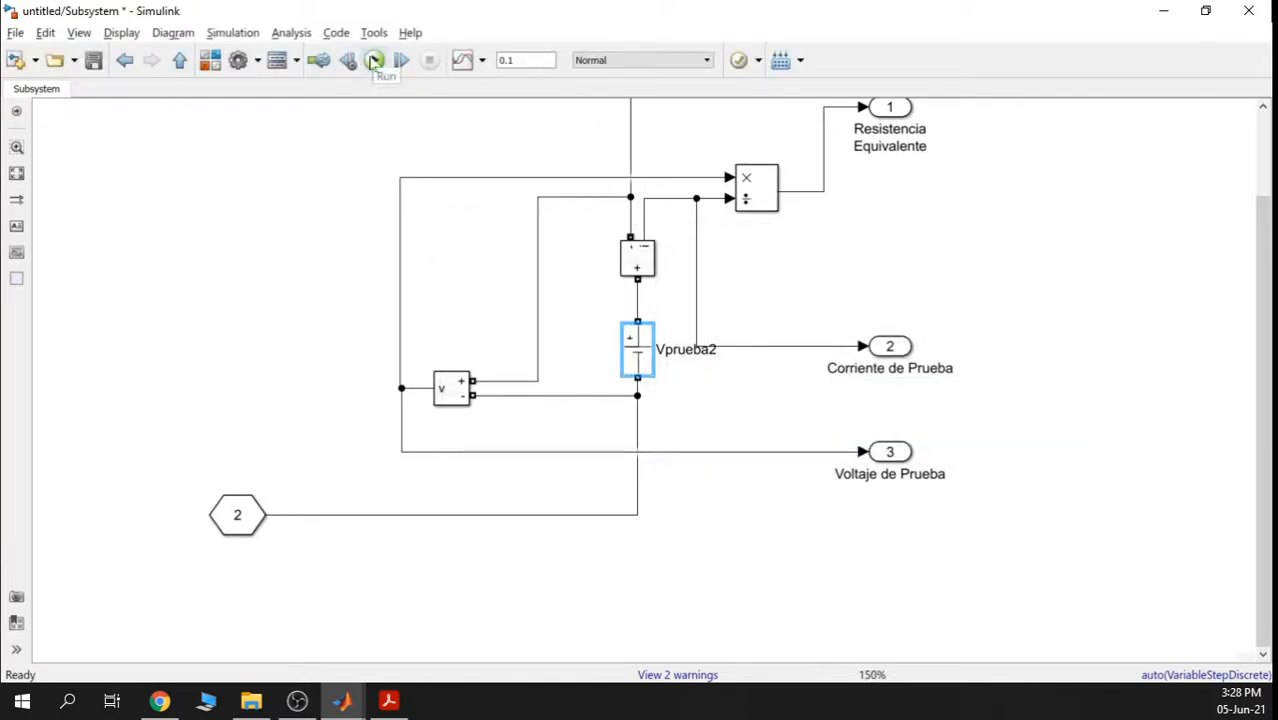
scroll(407, 147, "up", 2)
scroll(406, 152, "down", 6)
left_click_drag(408, 148, 434, 198)
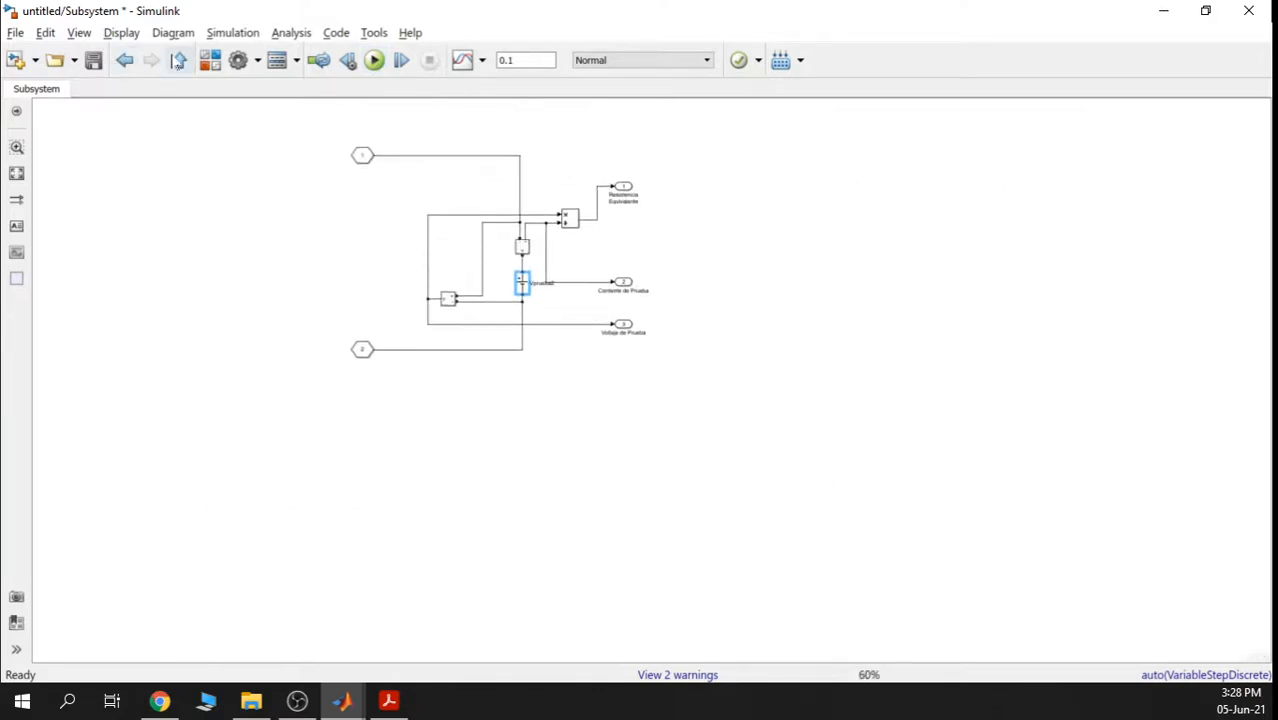
left_click(178, 61)
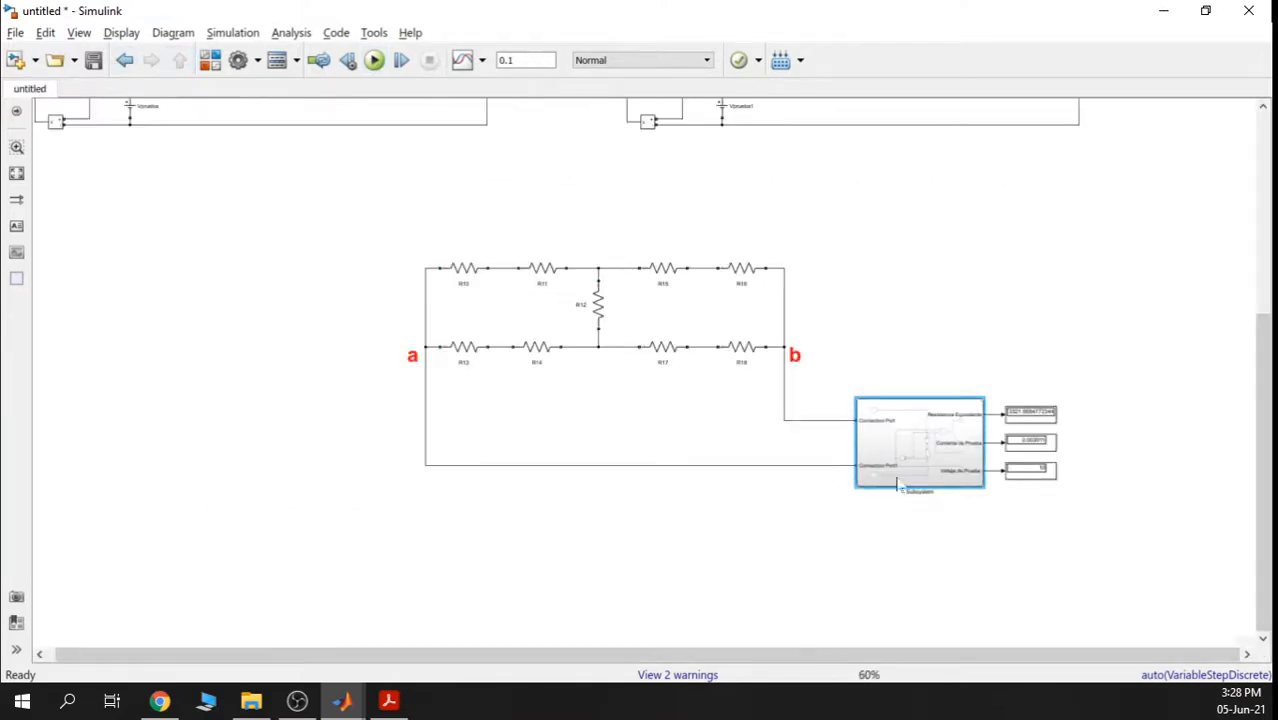
scroll(950, 486, "up", 3)
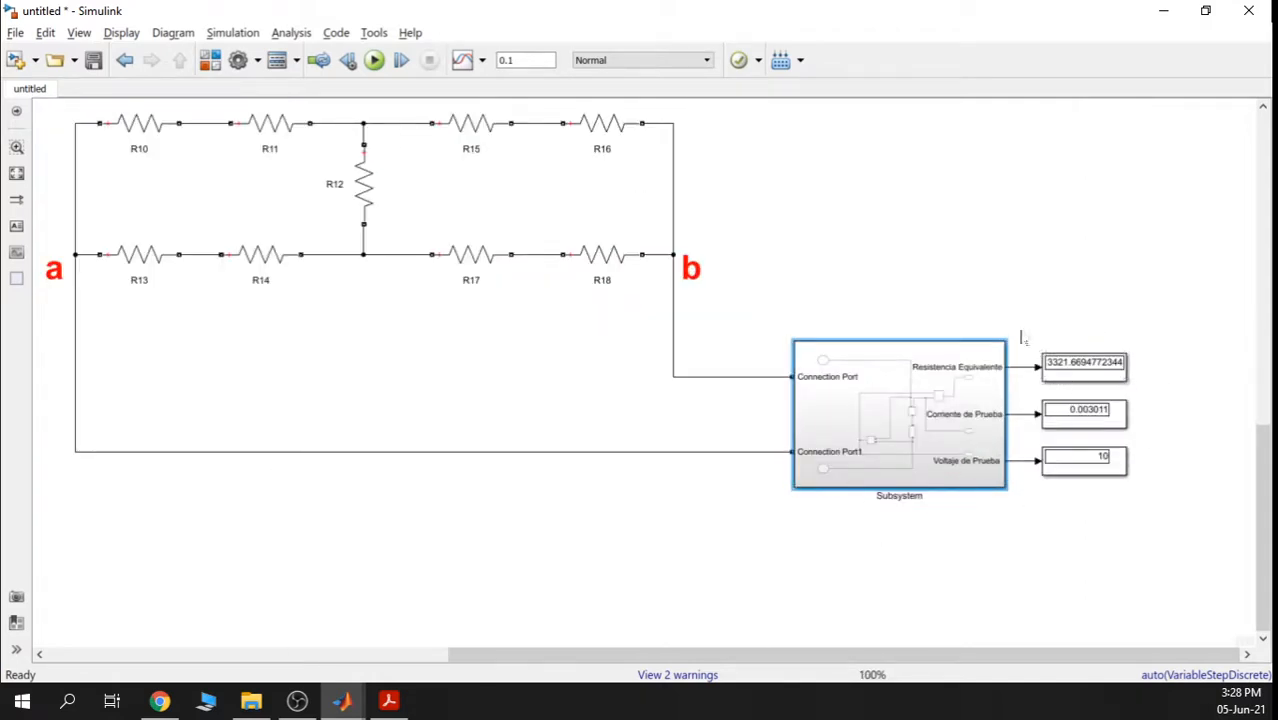
mouse_move(341, 700)
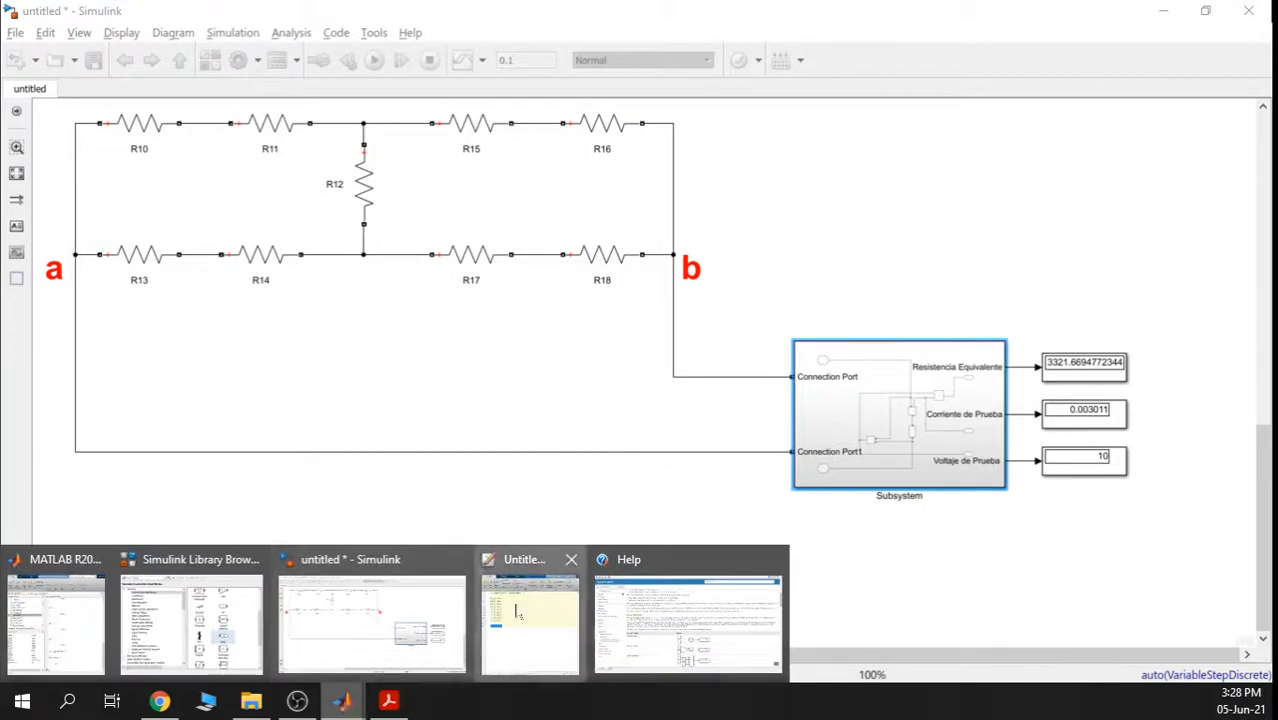
left_click(530, 608)
left_click(771, 364)
key("BackSpace")
type("31231232253")
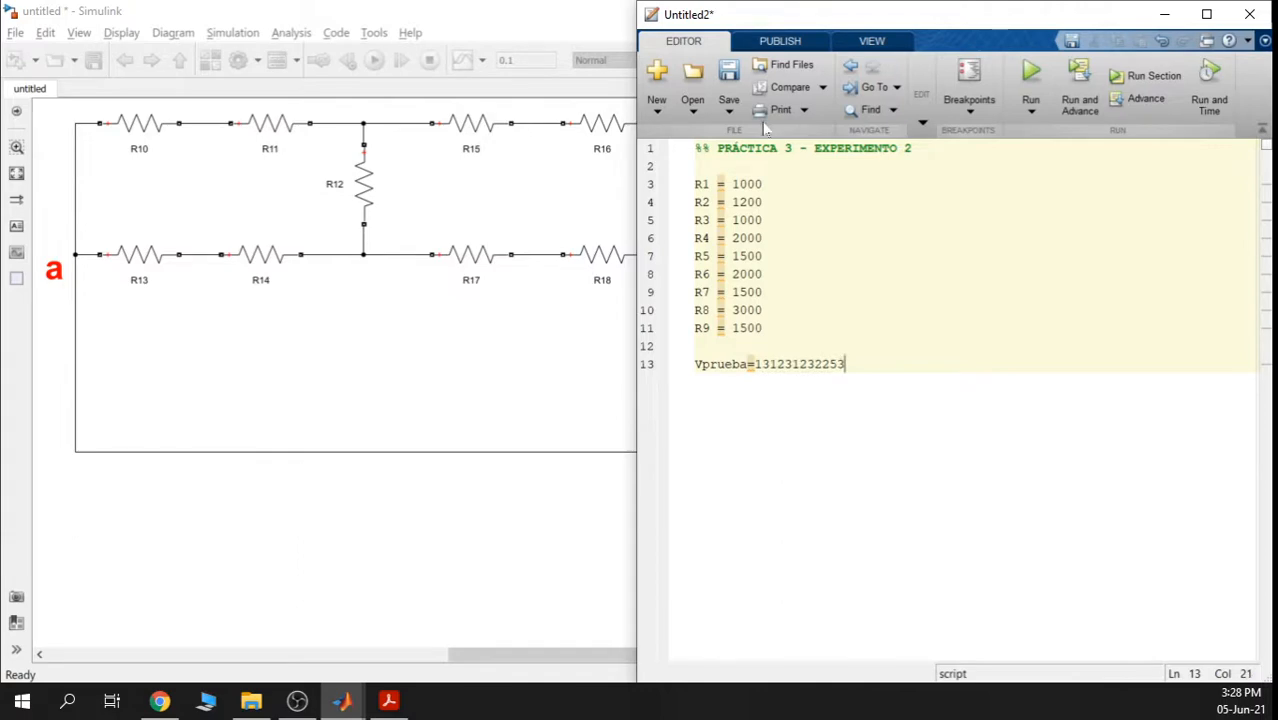
left_click(735, 74)
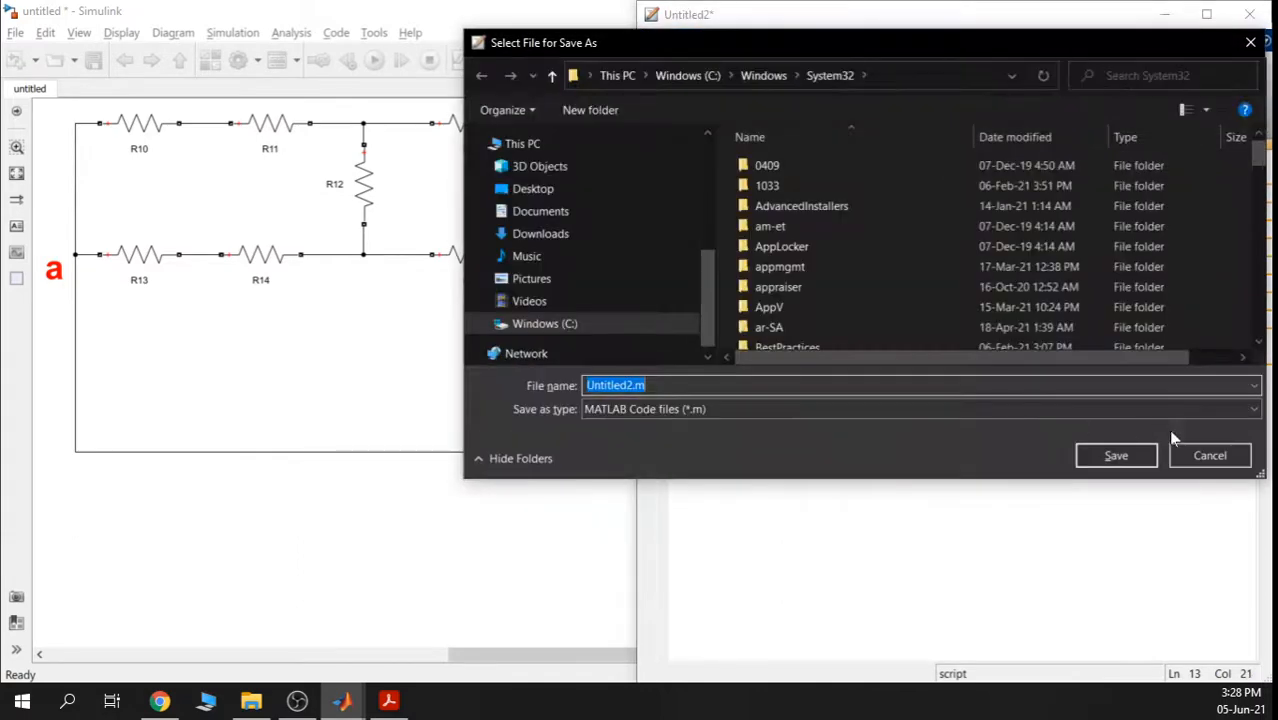
left_click(1186, 463)
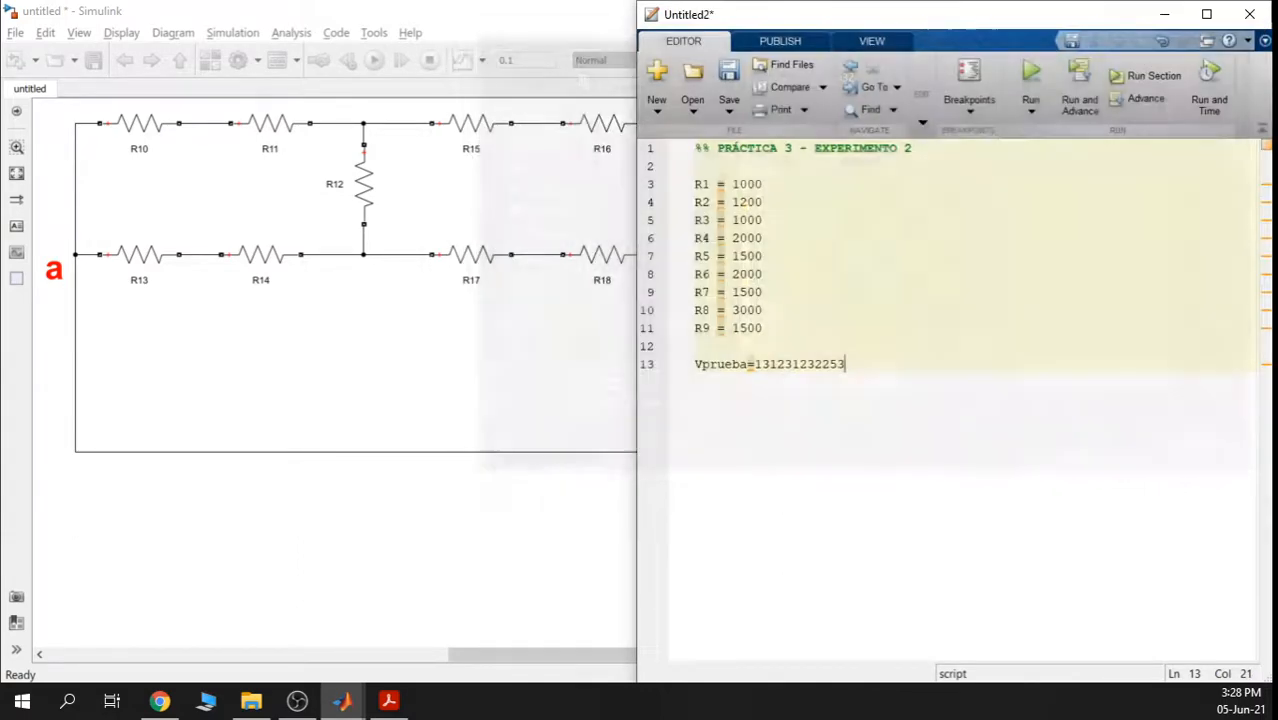
key("shift+Home")
right_click(753, 375)
left_click(705, 440)
left_click(702, 364)
left_click(342, 700)
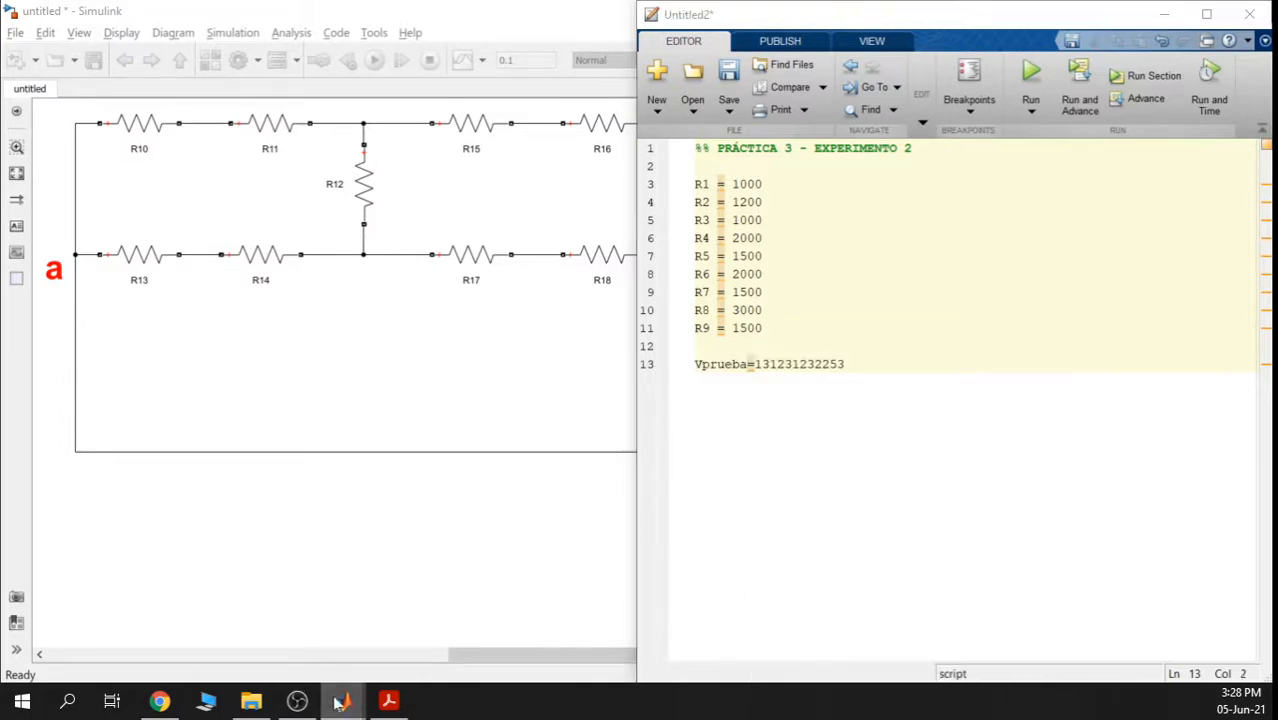
left_click(55, 620)
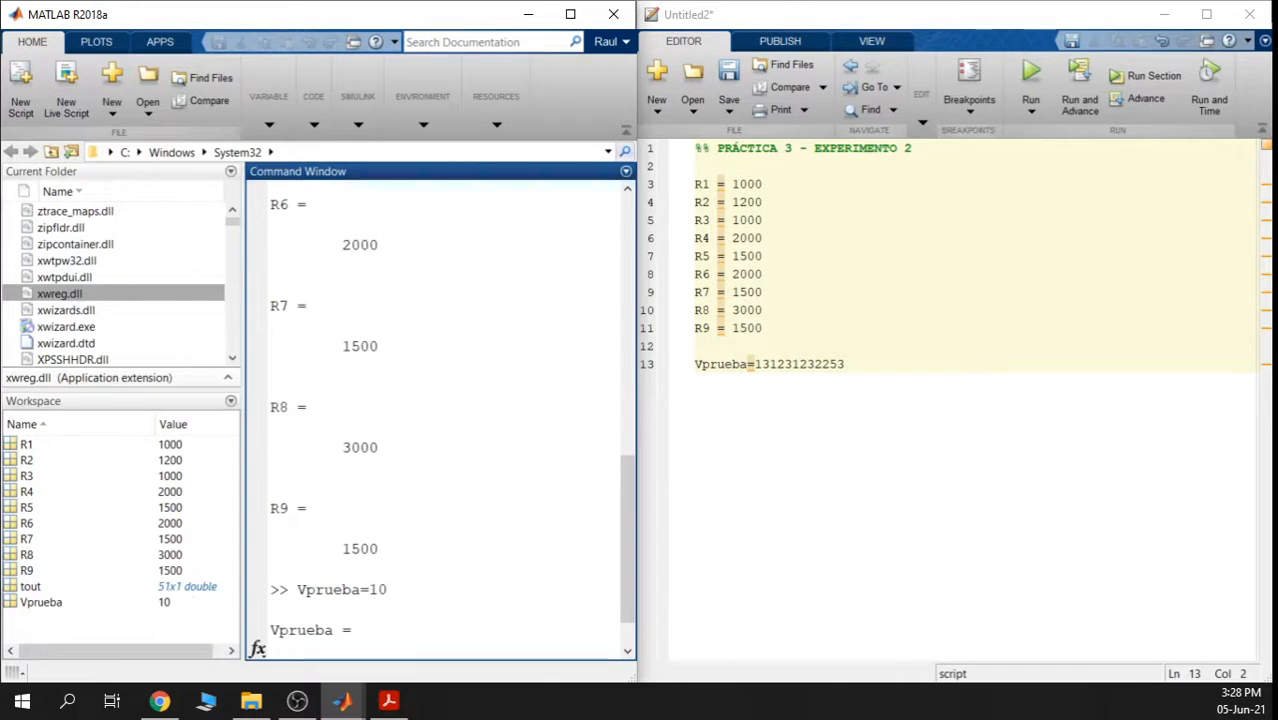
left_click_drag(845, 364, 668, 368)
right_click(756, 379)
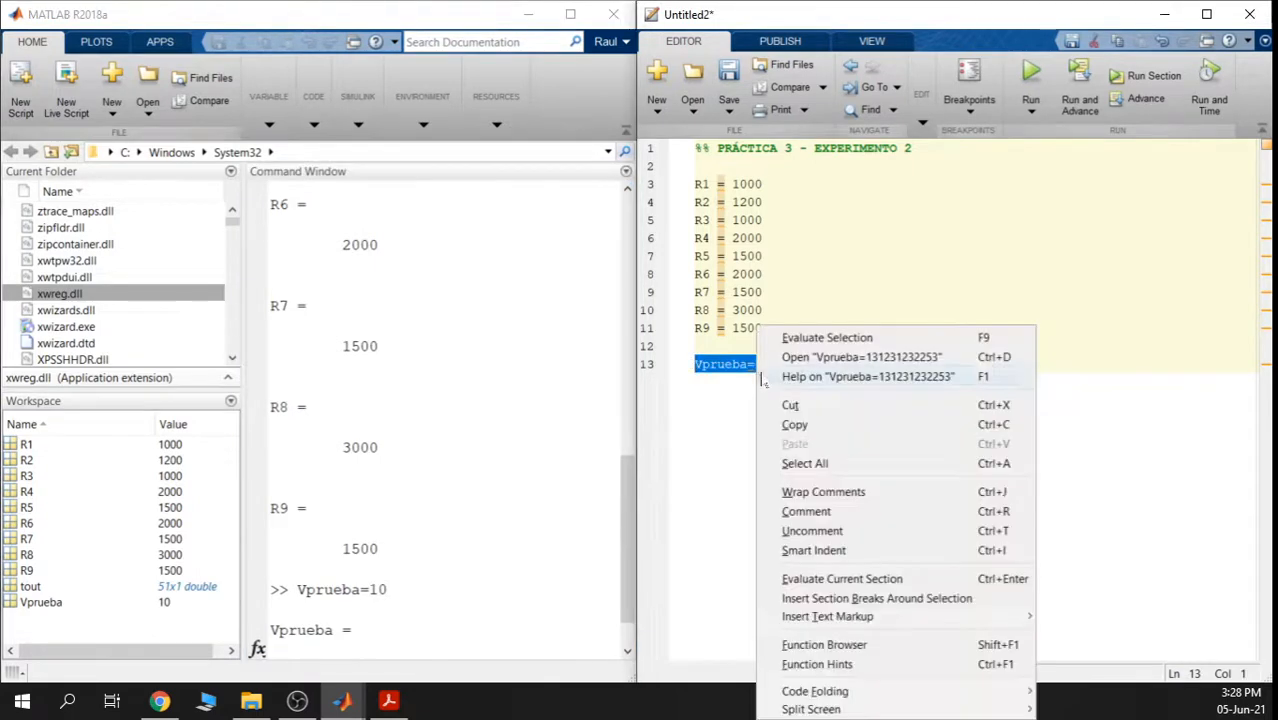
left_click(843, 340)
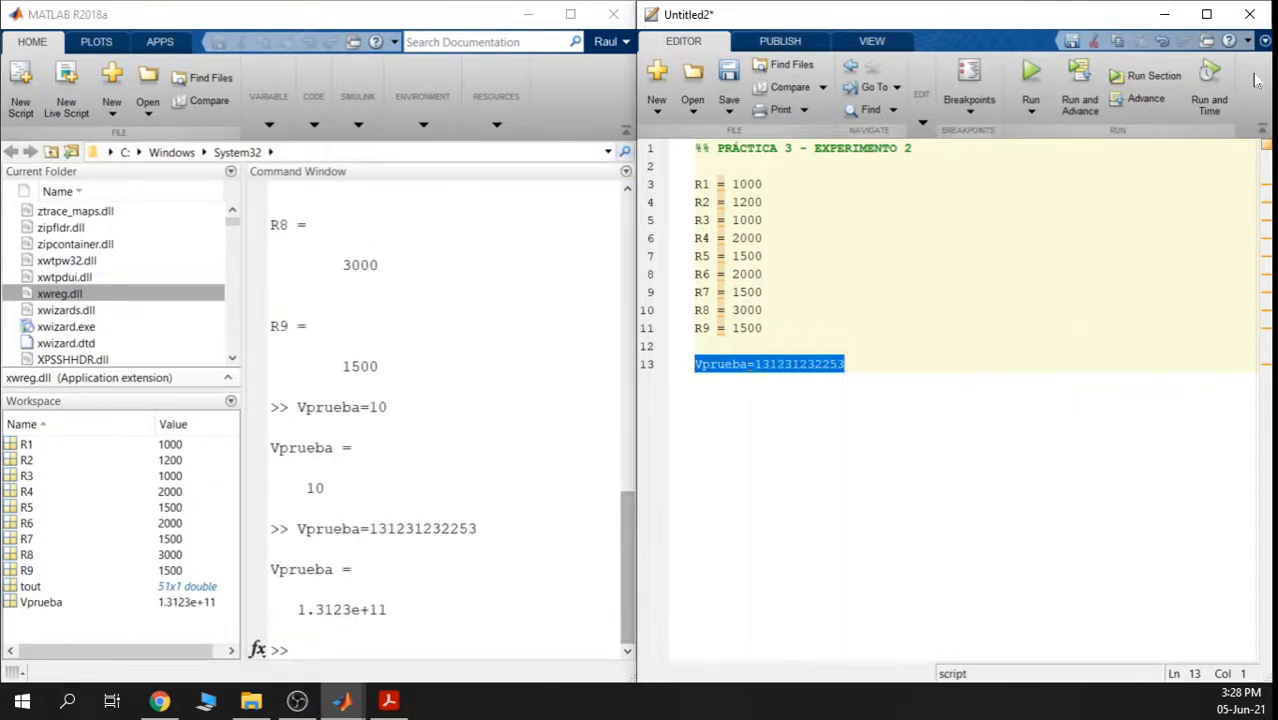
Run the Simulink simulation with the changed test voltage and read the subsystem's resistance, current and voltage displays
left_click(1164, 14)
left_click(987, 247)
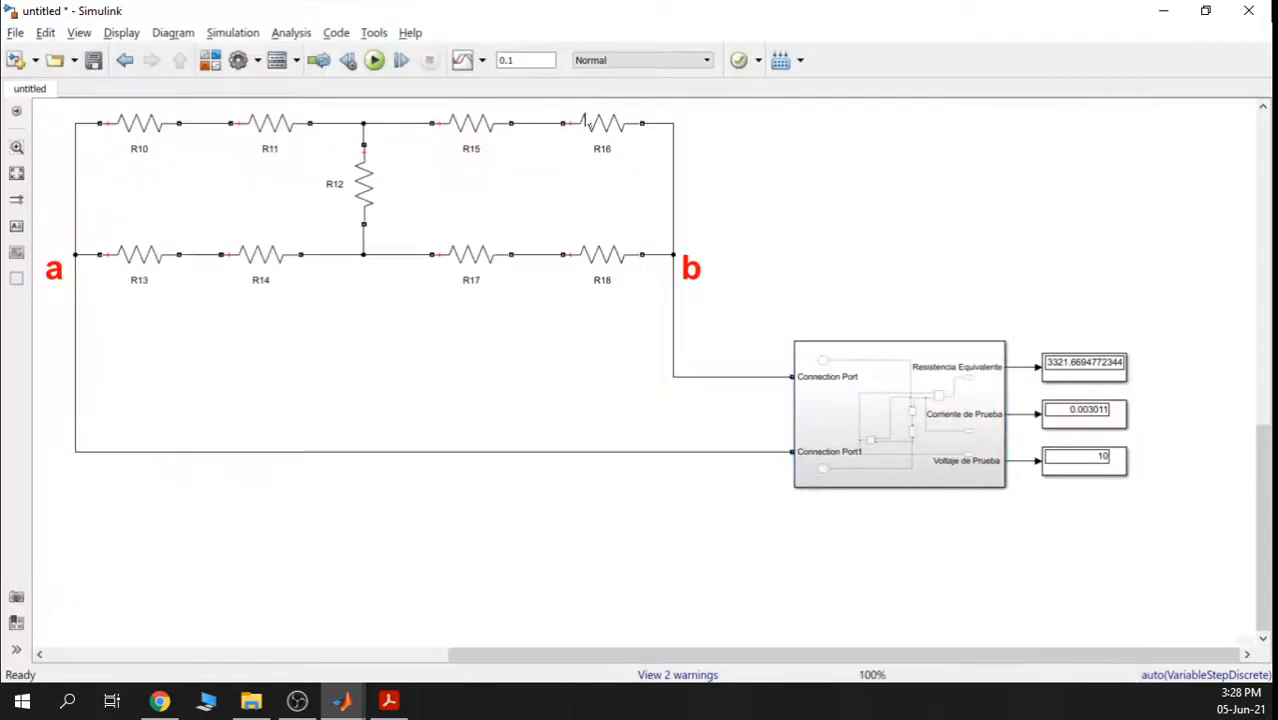
left_click(374, 60)
left_click_drag(957, 268, 974, 282)
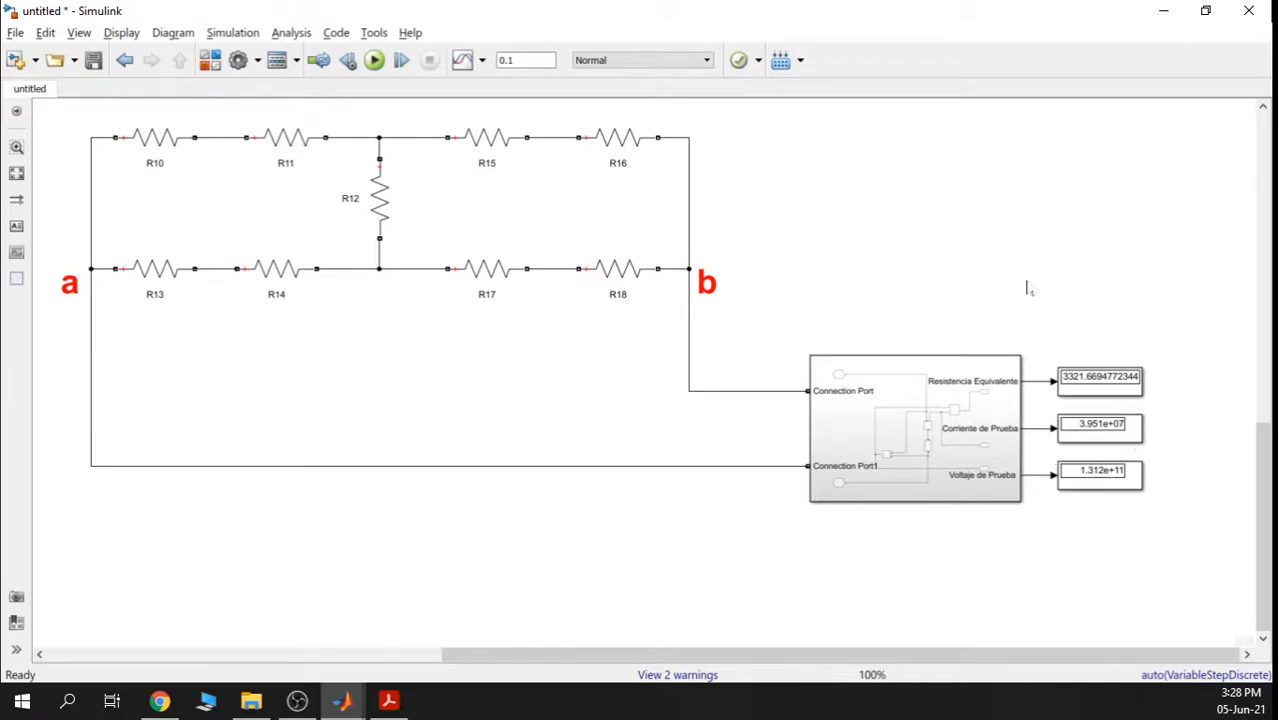
scroll(1027, 288, "down", 1)
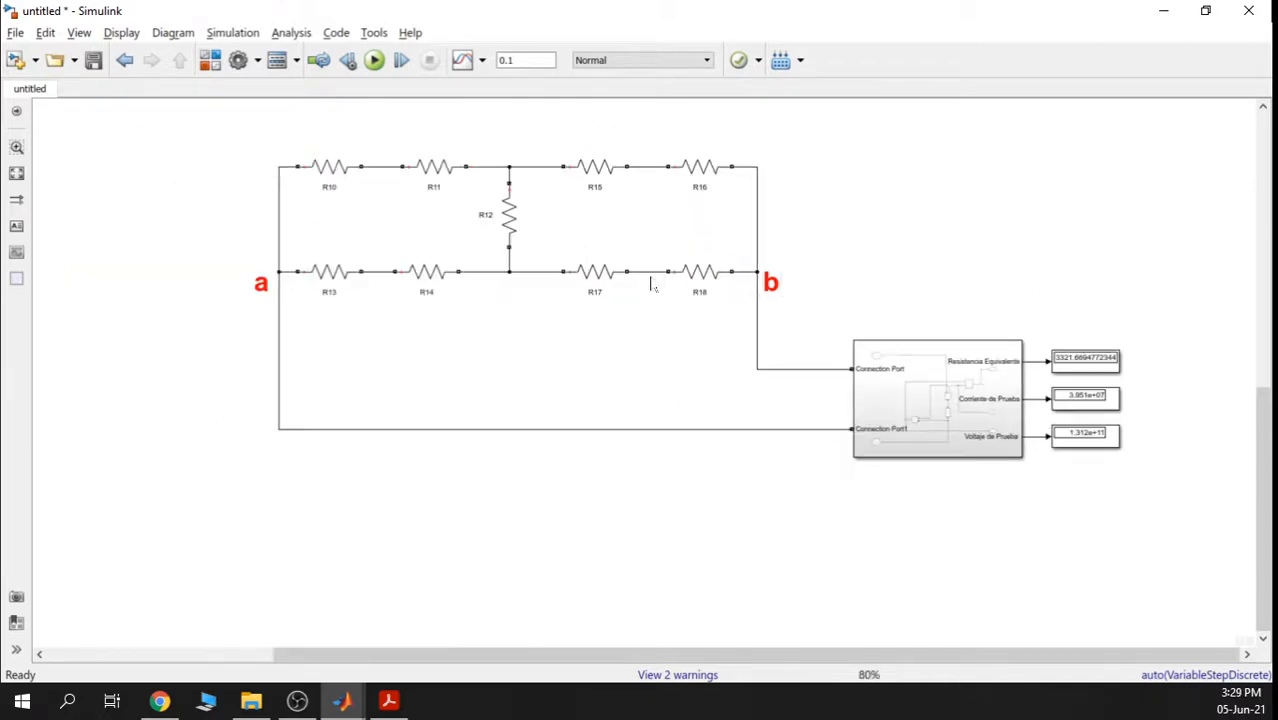
Set Vprueba to 10 in the MATLAB script and evaluate that line
mouse_move(341, 700)
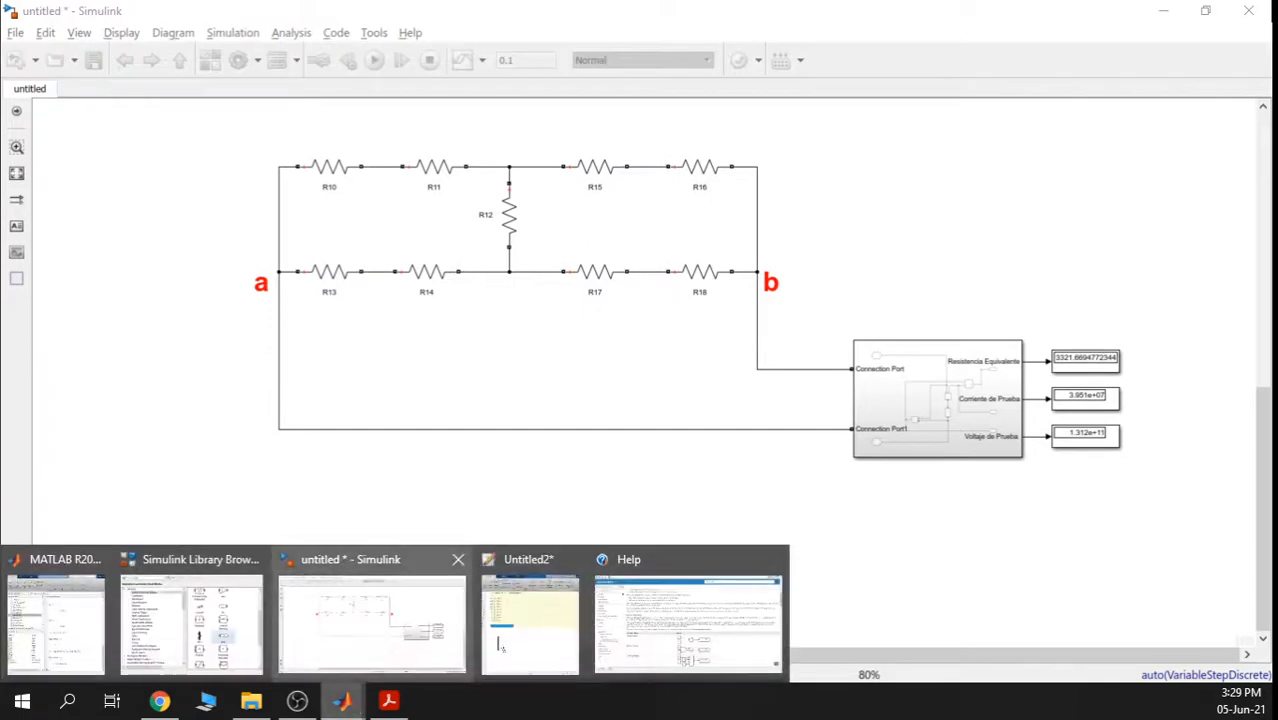
left_click(545, 630)
left_click_drag(846, 364, 675, 368)
type("0")
right_click(746, 372)
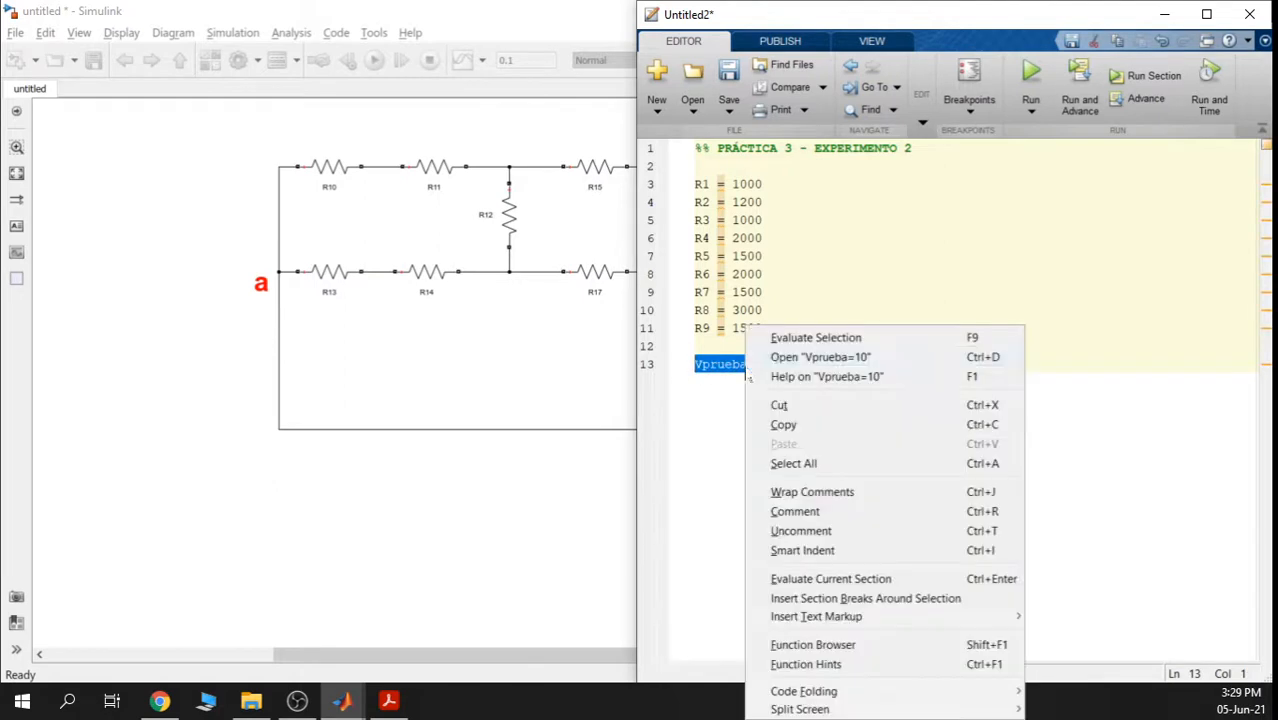
left_click(790, 338)
Rerun the Simulink simulation with the 10 V test voltage and look over the three circuits
left_click(342, 700)
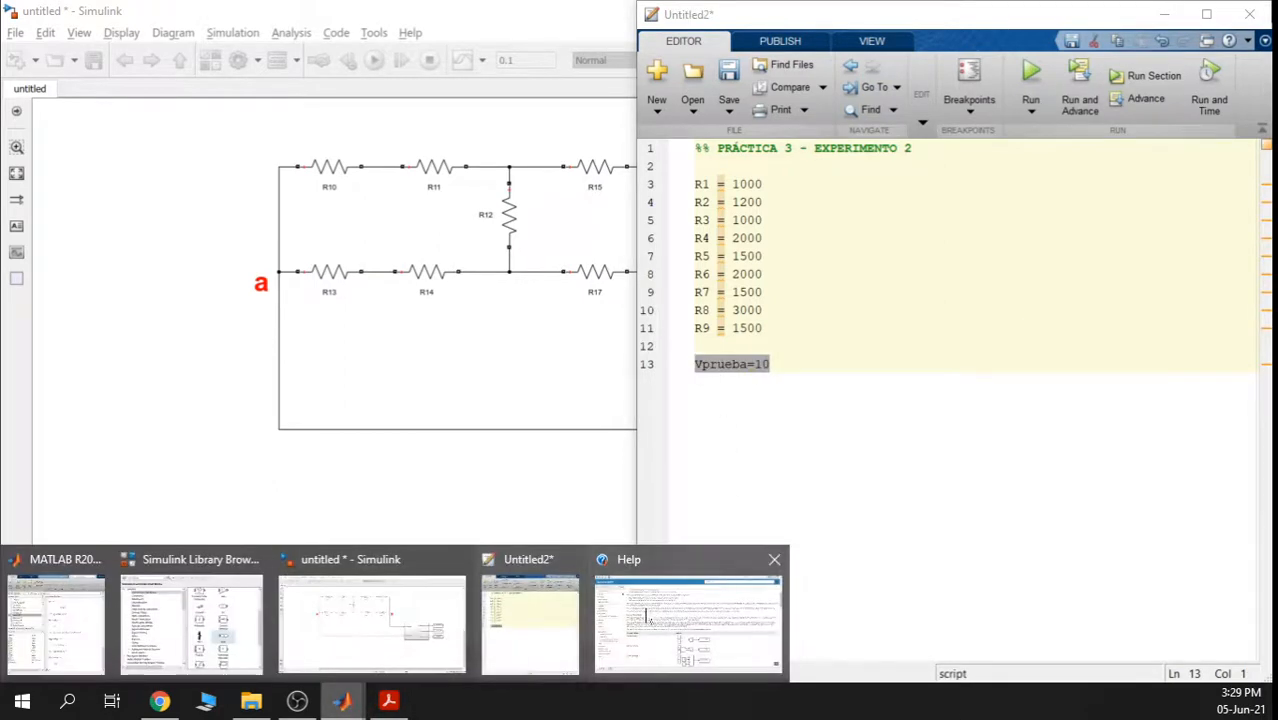
left_click(360, 630)
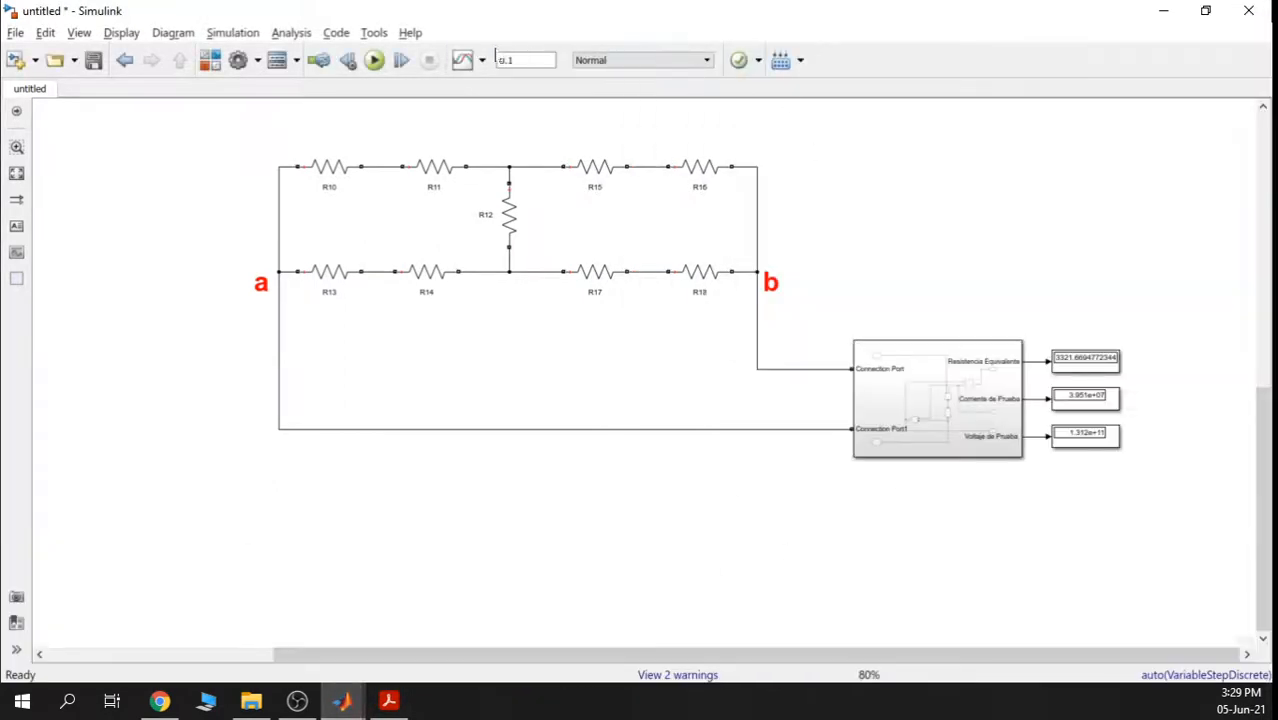
left_click(374, 60)
scroll(1110, 422, "up", 2)
scroll(1128, 405, "down", 4)
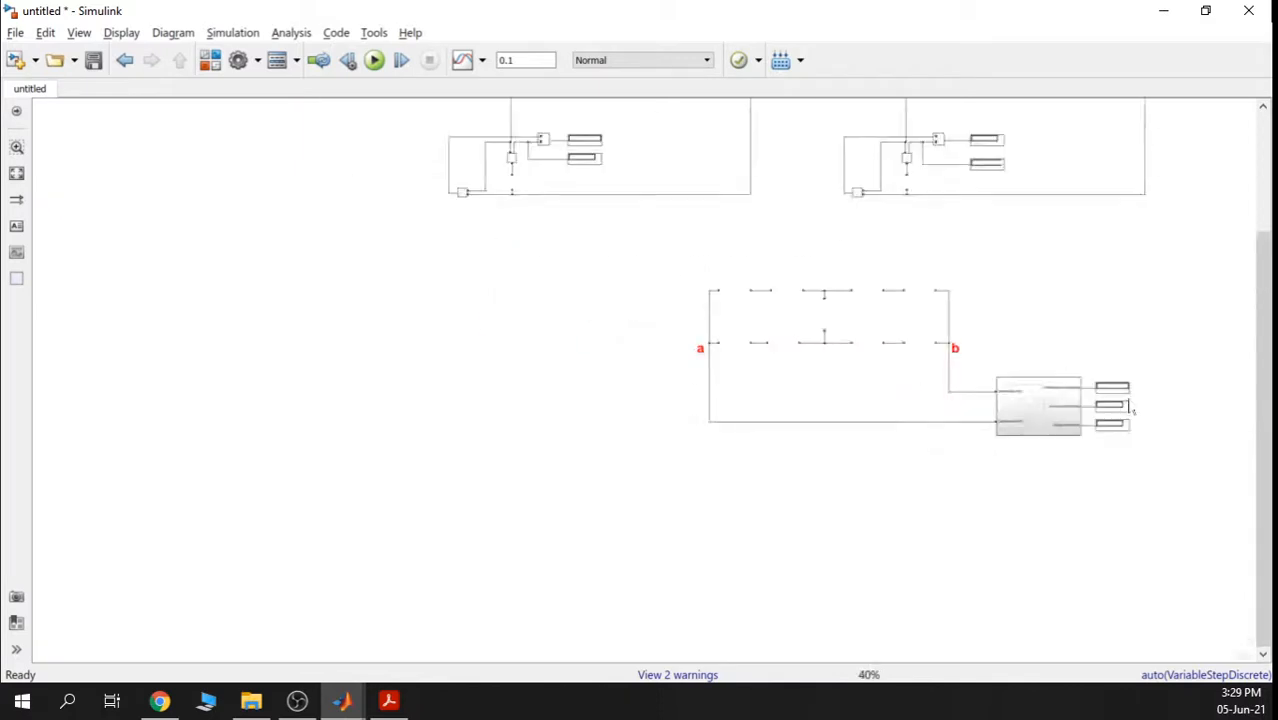
scroll(1050, 288, "down", 2)
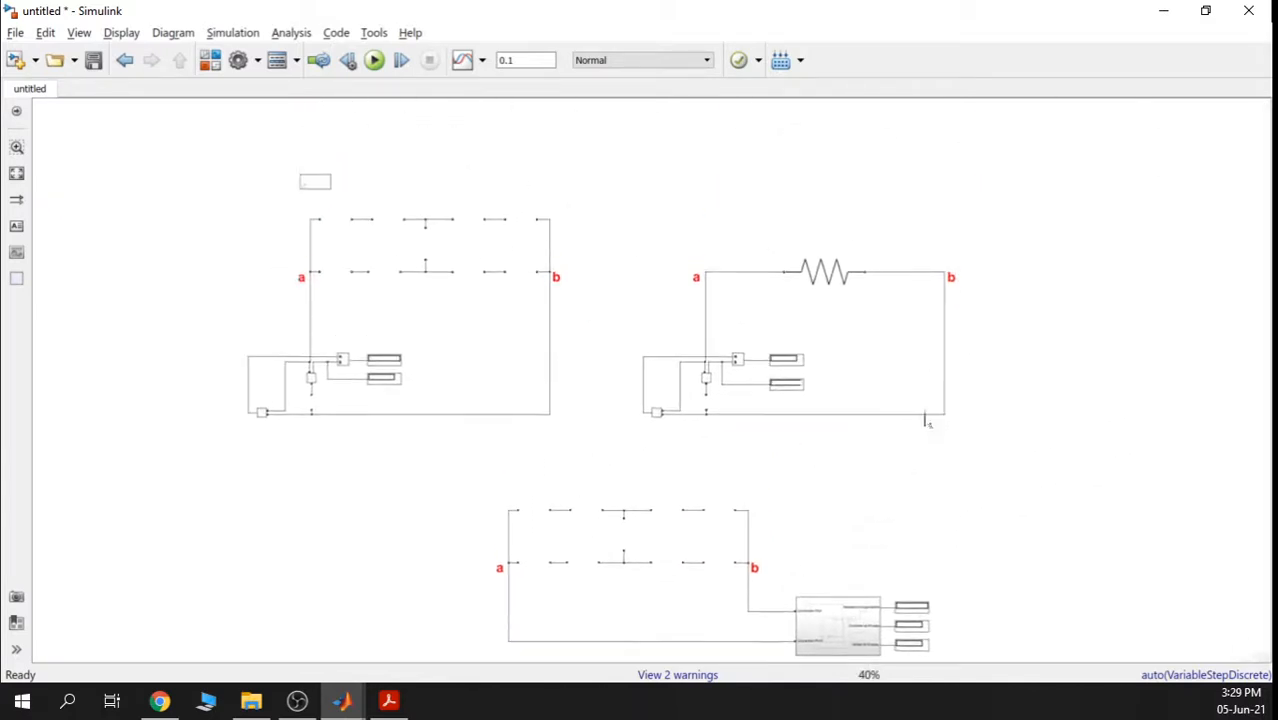
Add a text annotation reading PRÁCTICA 3 - EXPERIMENTO 2 above the first resistor circuit
left_click_drag(703, 222, 689, 208)
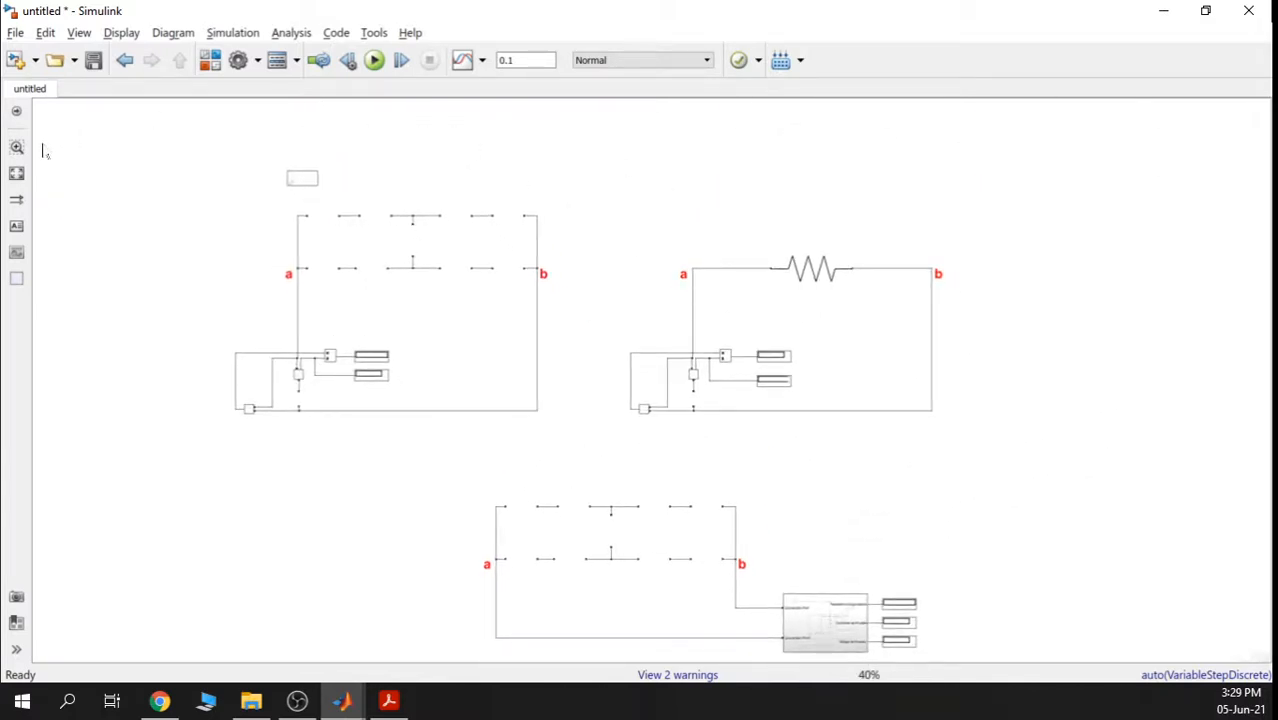
left_click(16, 226)
double_click(407, 175)
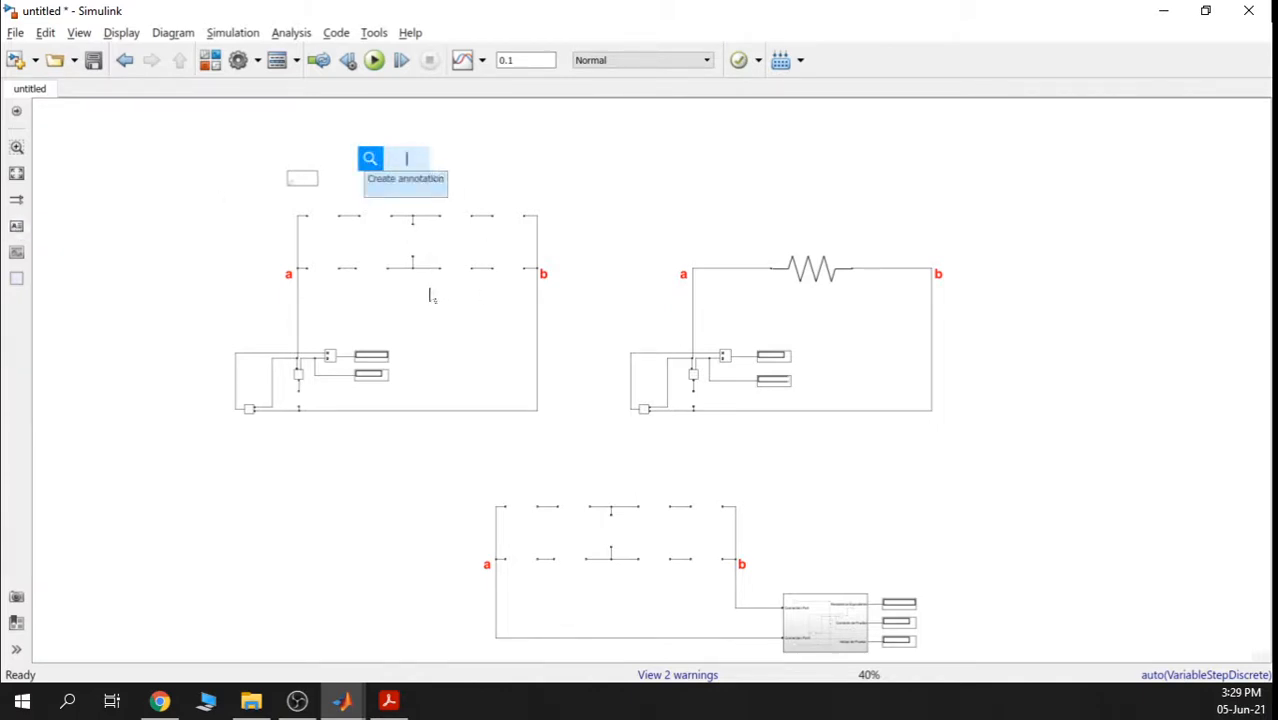
type("PR'A")
key("BackSpace")
key("BackSpace")
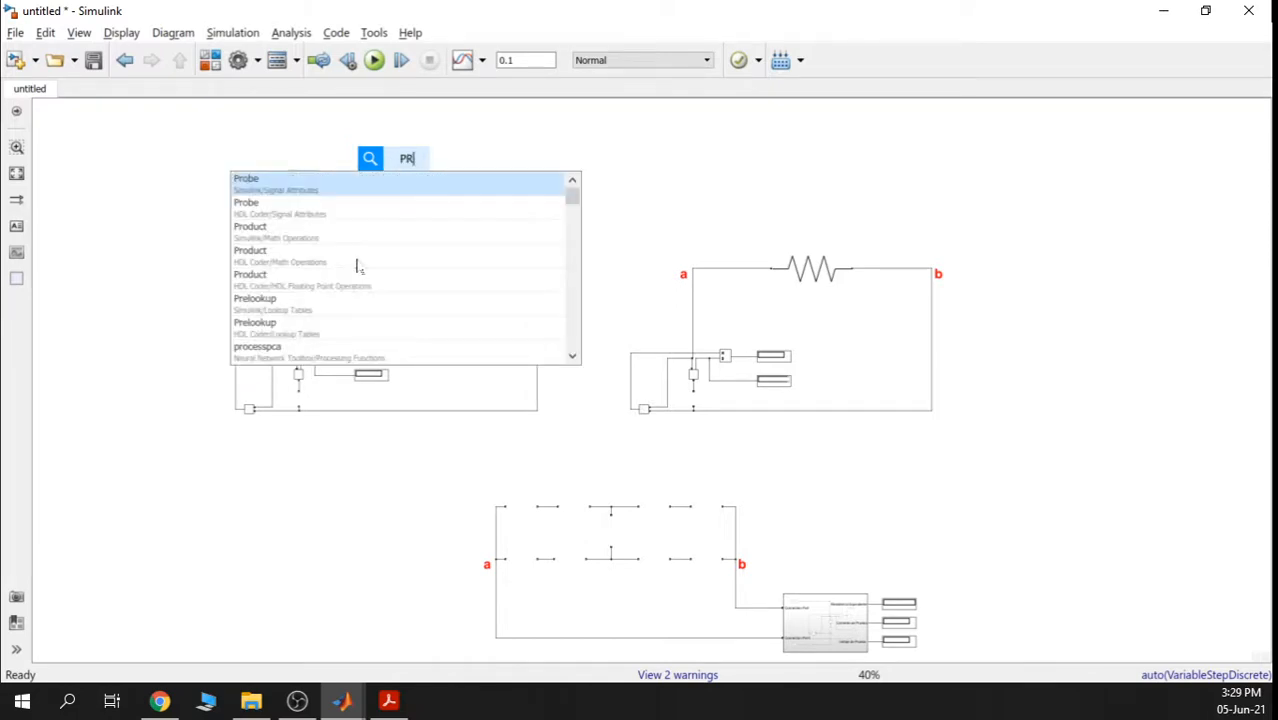
type("´A")
key("BackSpace")
key("BackSpace")
type("ÁCTICA 2 - EPX")
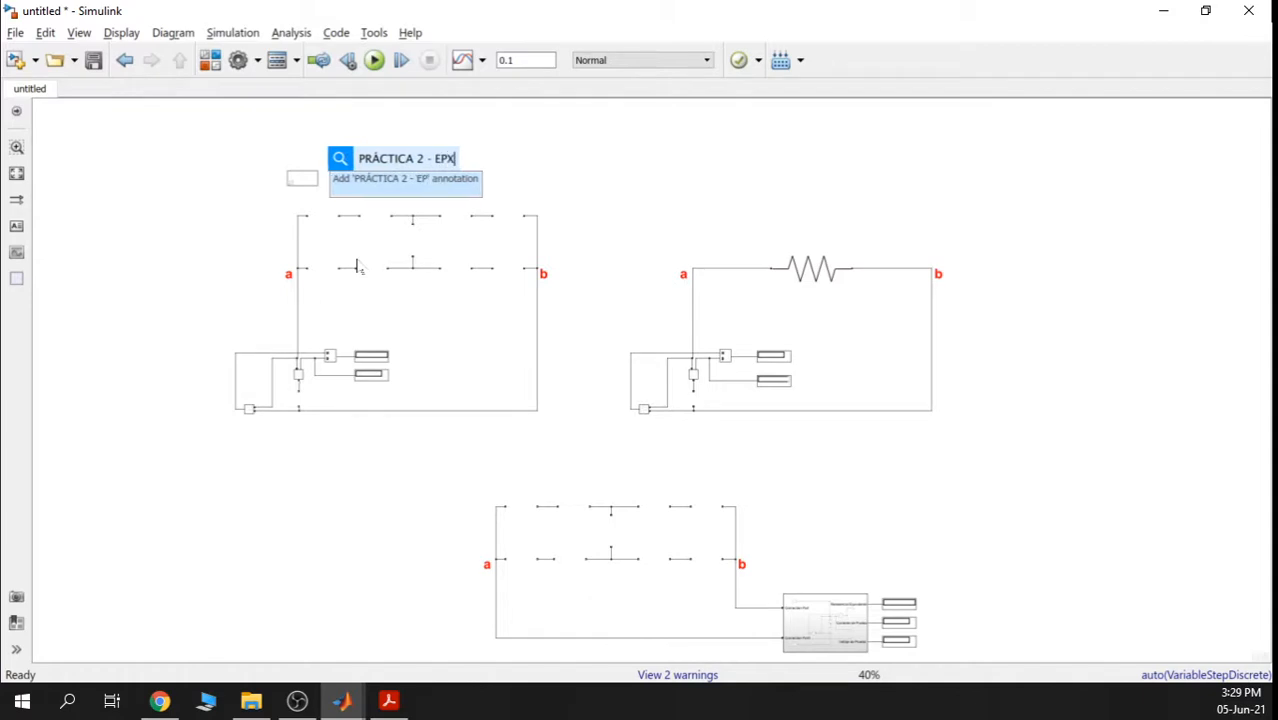
key("BackSpace")
key("BackSpace")
key("BackSpace")
key("BackSpace")
key("BackSpace")
key("BackSpace")
key("BackSpace")
type("3 - EXPERIMENTO 2")
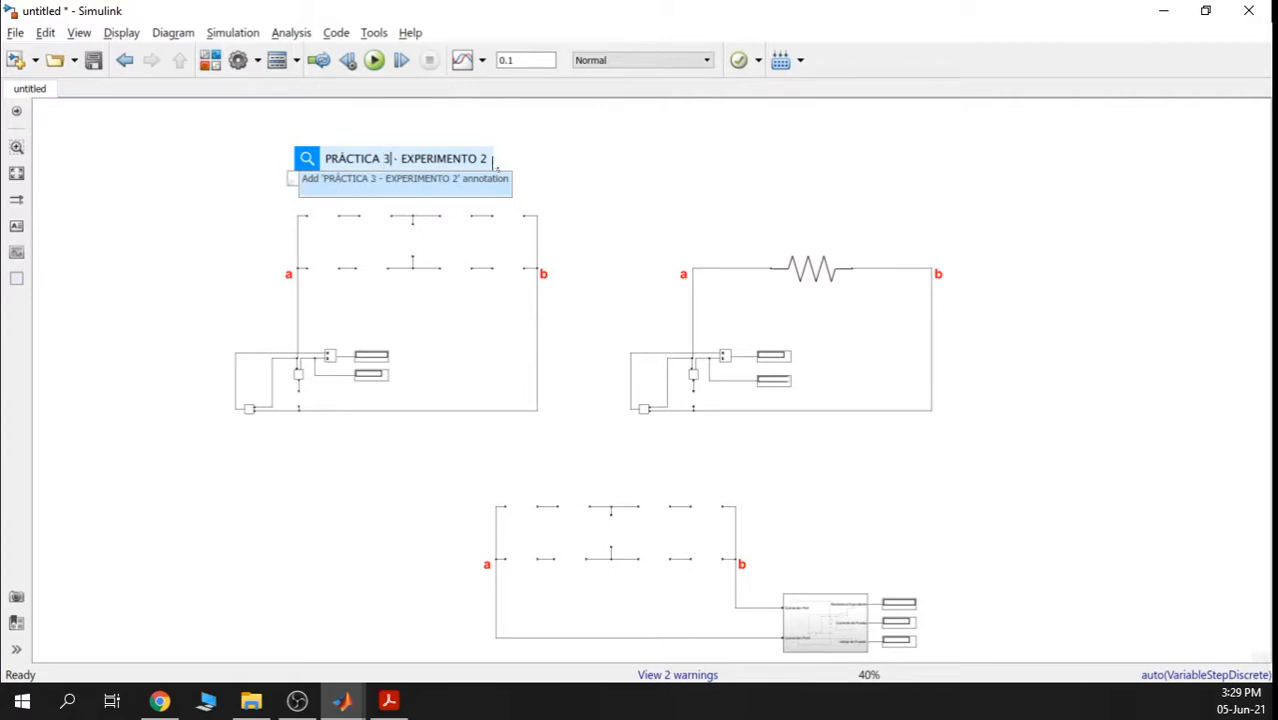
key("Return")
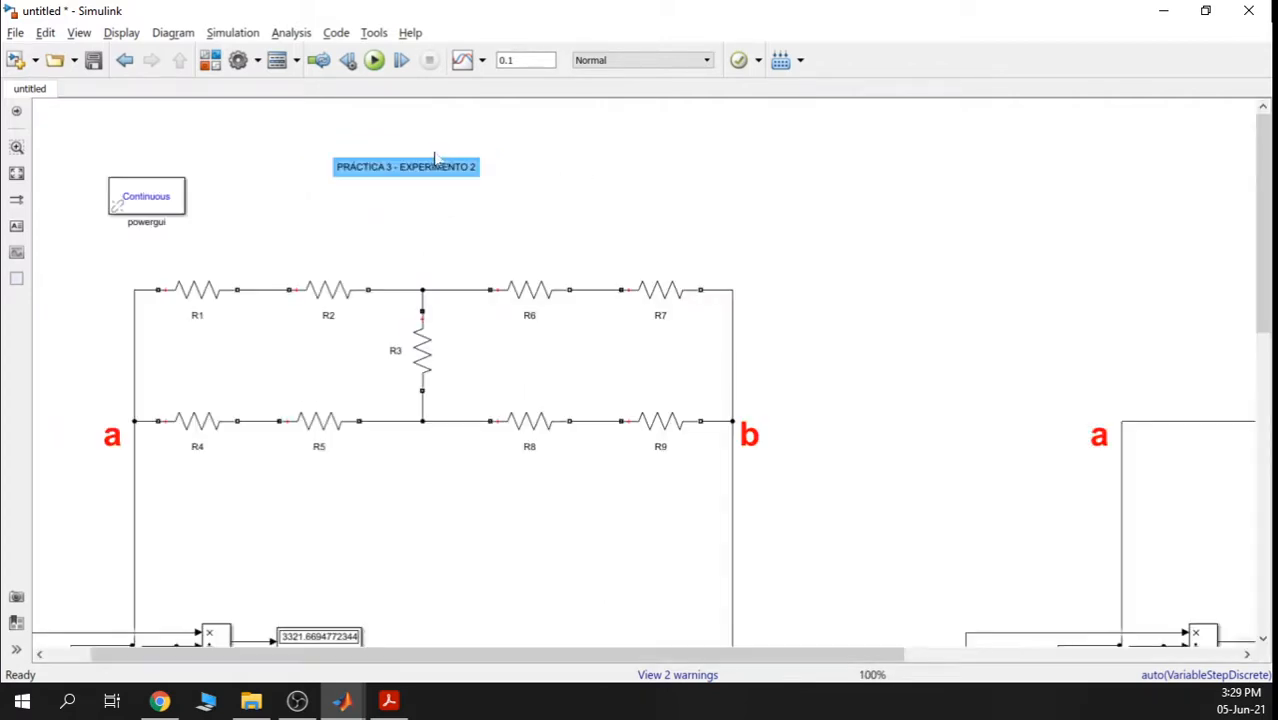
Add a second line to the title annotation with ING. followed by the instructor's name
scroll(394, 170, "up", 1)
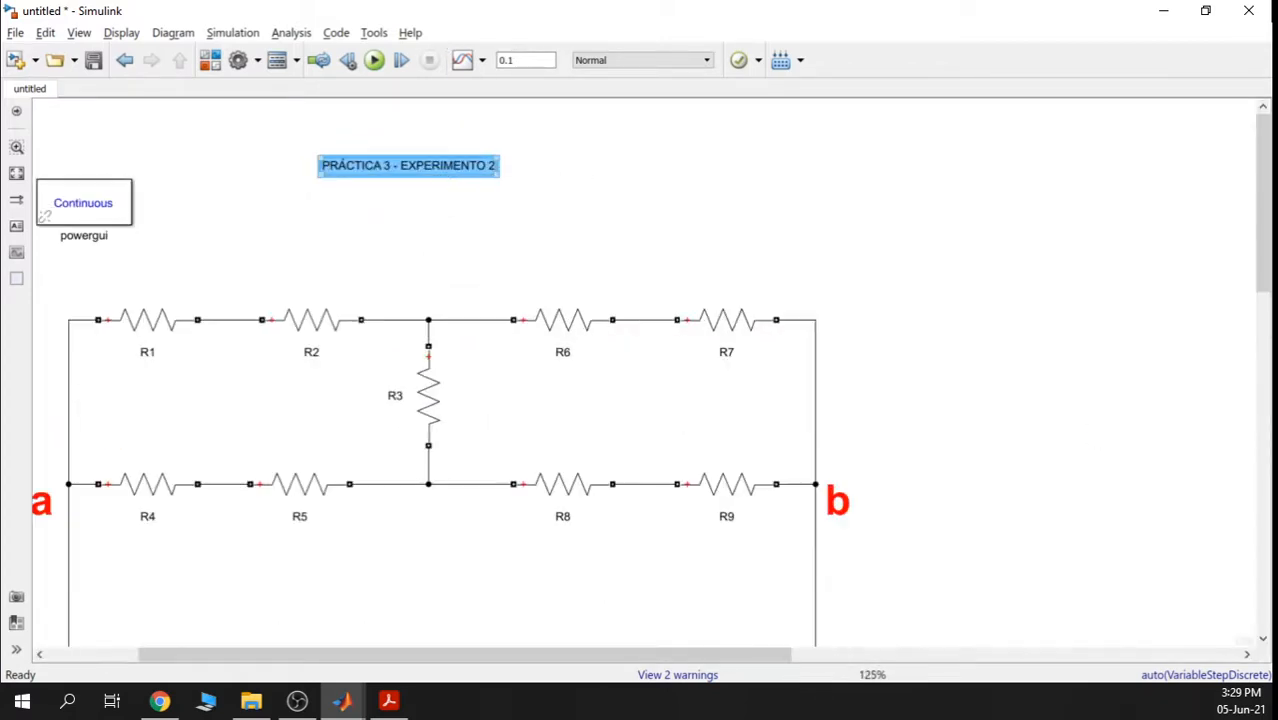
double_click(418, 168)
left_click(495, 167)
key("Return")
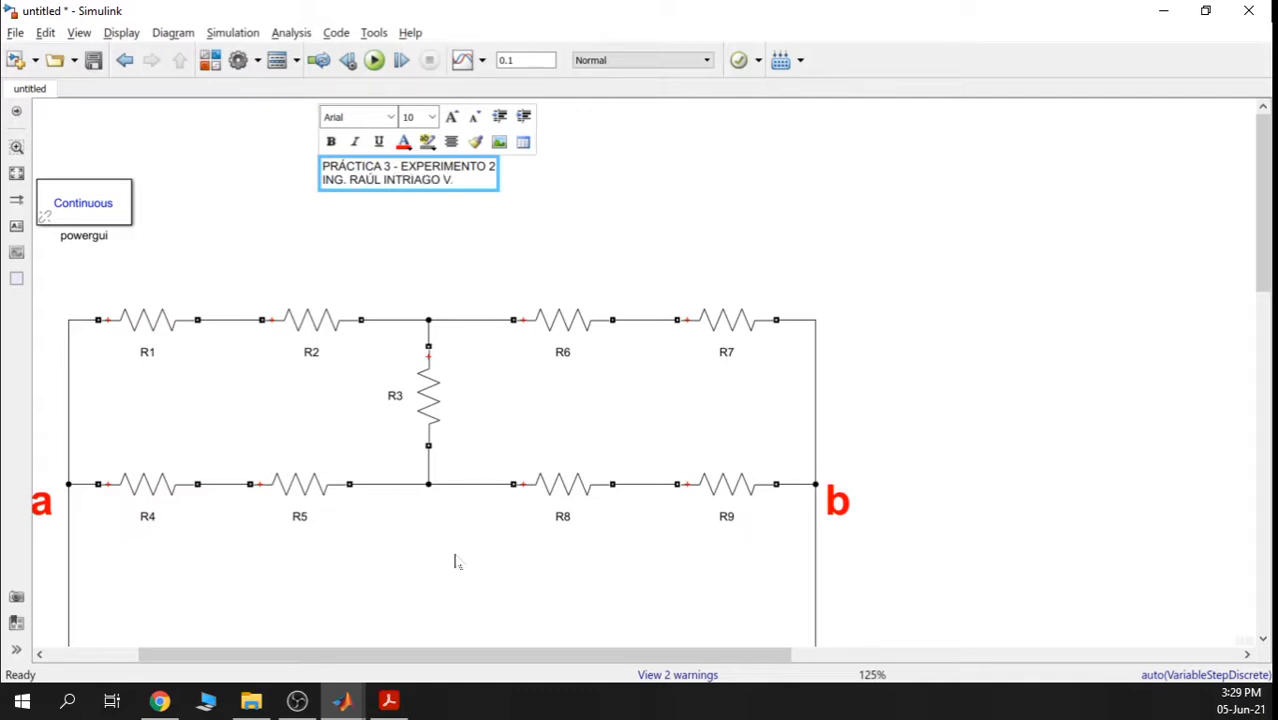
Format both lines of the title annotation in bold, size 36 and Dark Red
key("ctrl+a")
left_click(331, 141)
left_click(432, 117)
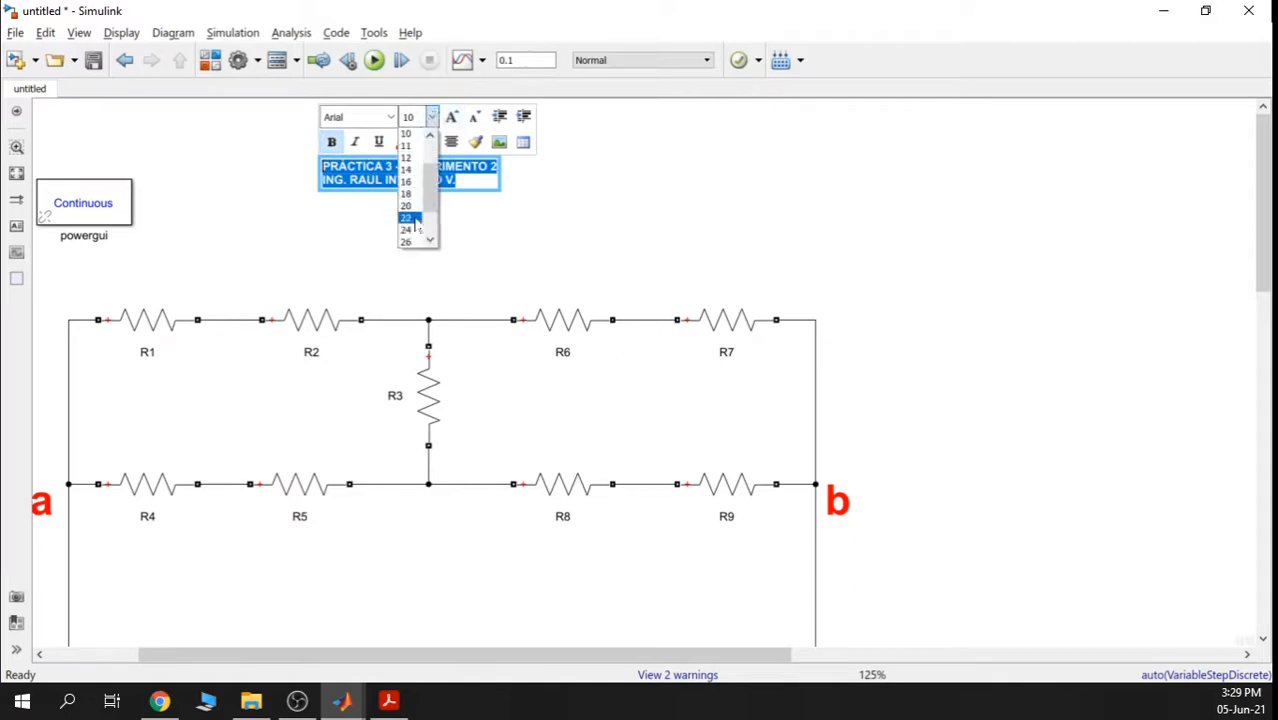
scroll(415, 240, "down", 2)
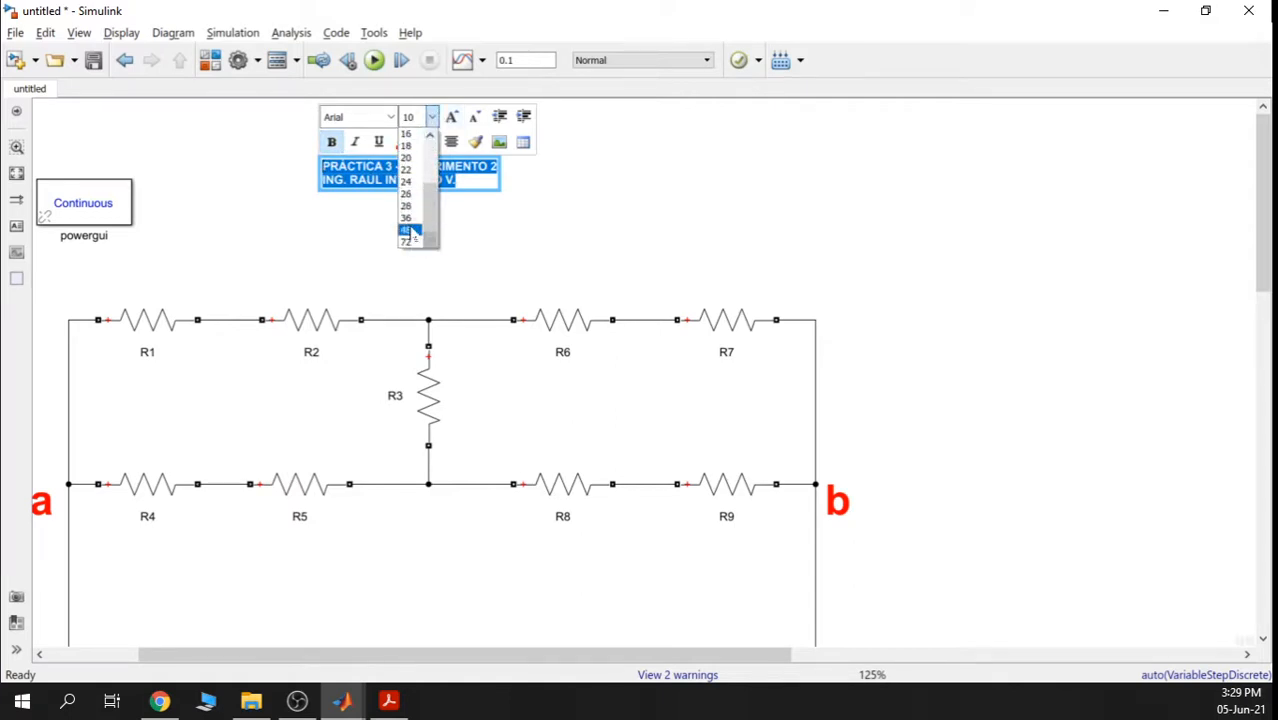
left_click(406, 217)
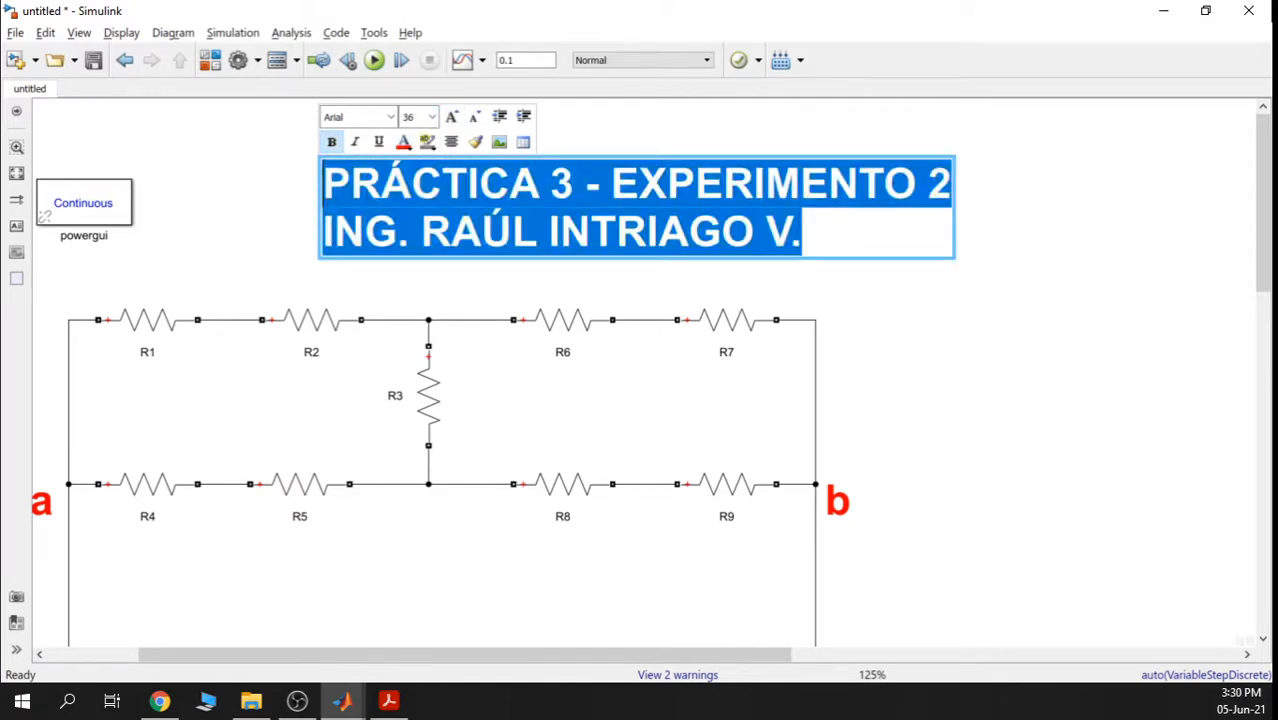
left_click(333, 143)
left_click(406, 142)
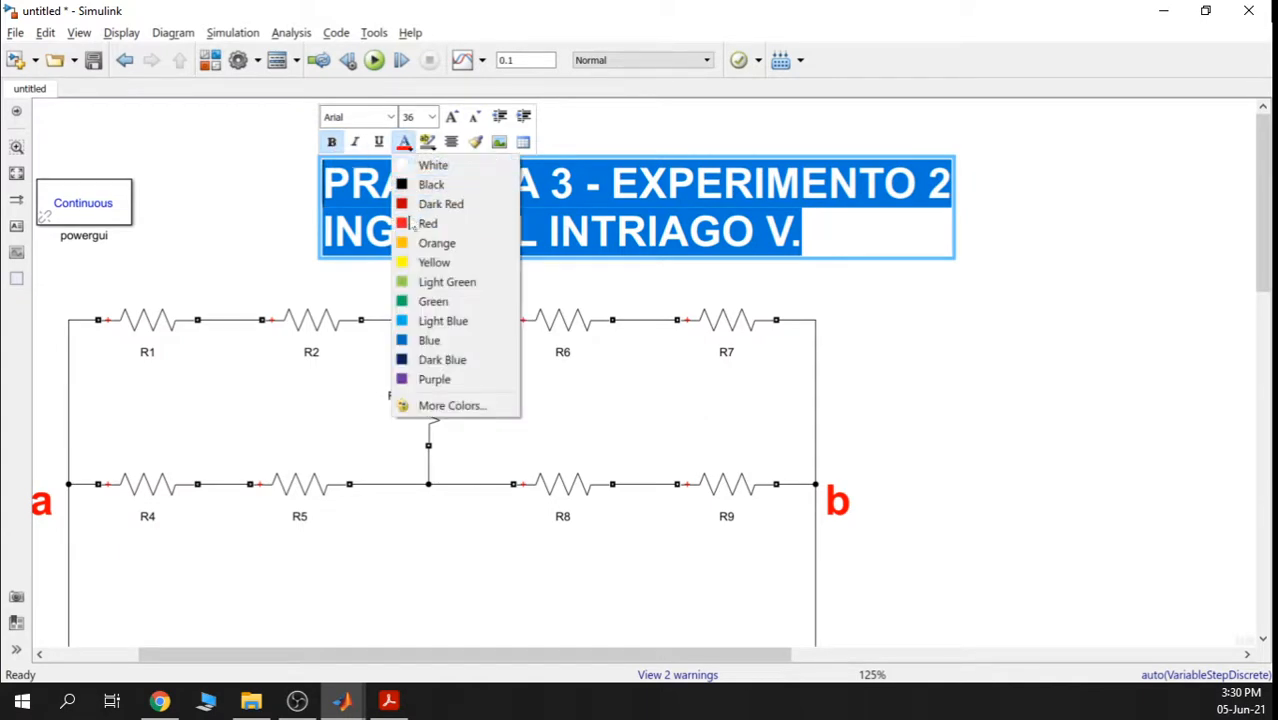
left_click(442, 203)
left_click(879, 291)
Move the title annotation so it sits above and between the two upper circuits
scroll(875, 288, "down", 1)
left_click_drag(704, 306, 761, 271)
scroll(761, 271, "down", 1)
left_click(790, 234)
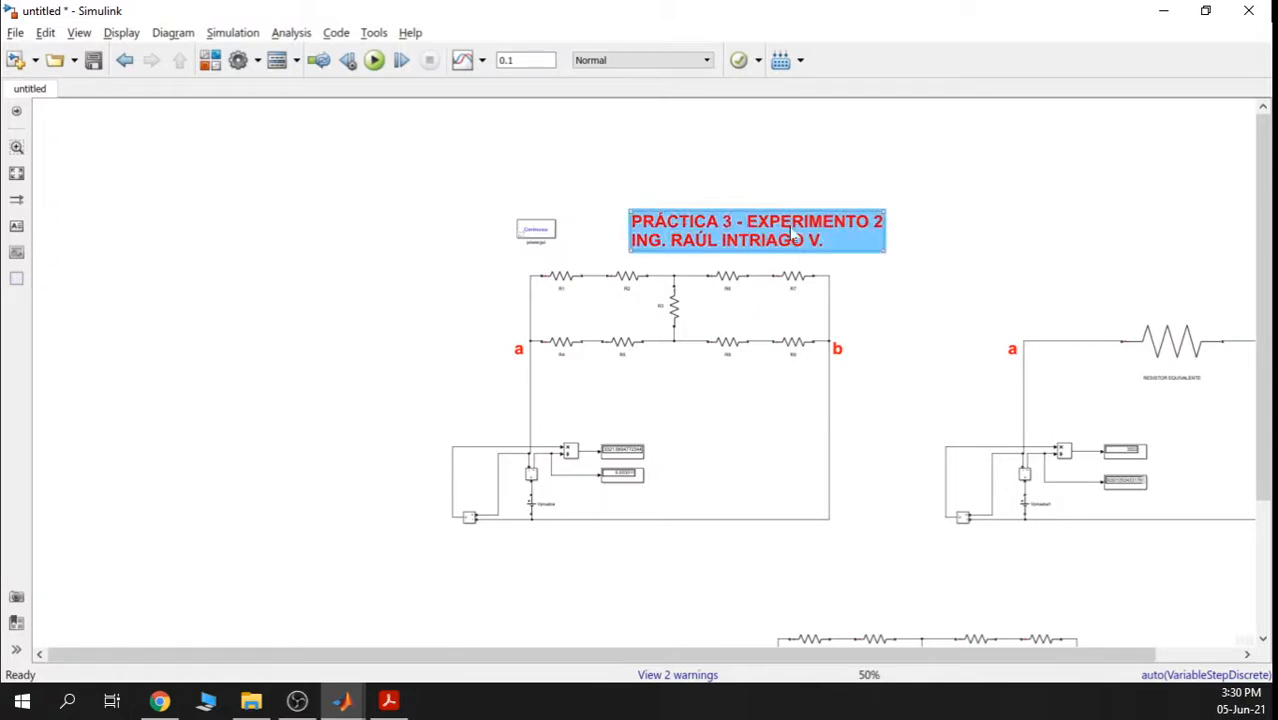
left_click(762, 213)
key("ctrl+a")
left_click(772, 215)
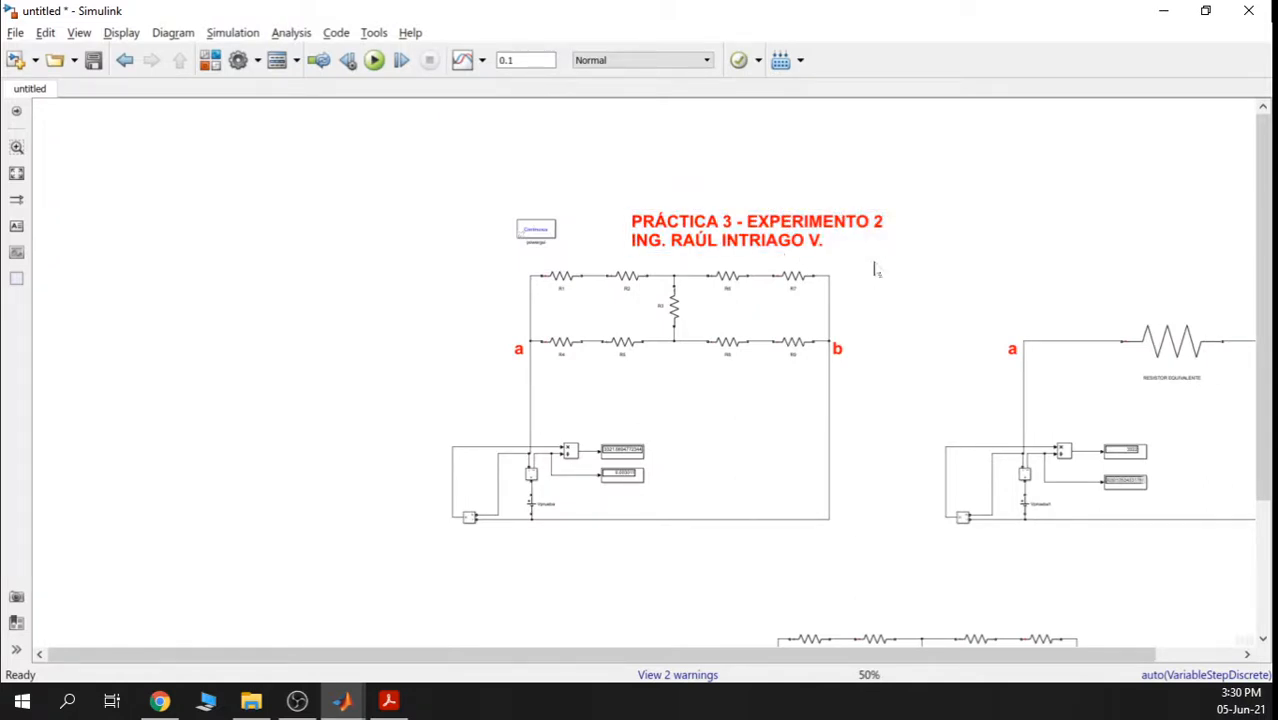
mouse_move(847, 241)
left_mouse_down()
mouse_move(925, 225)
mouse_move(1027, 242)
mouse_move(973, 237)
left_mouse_up()
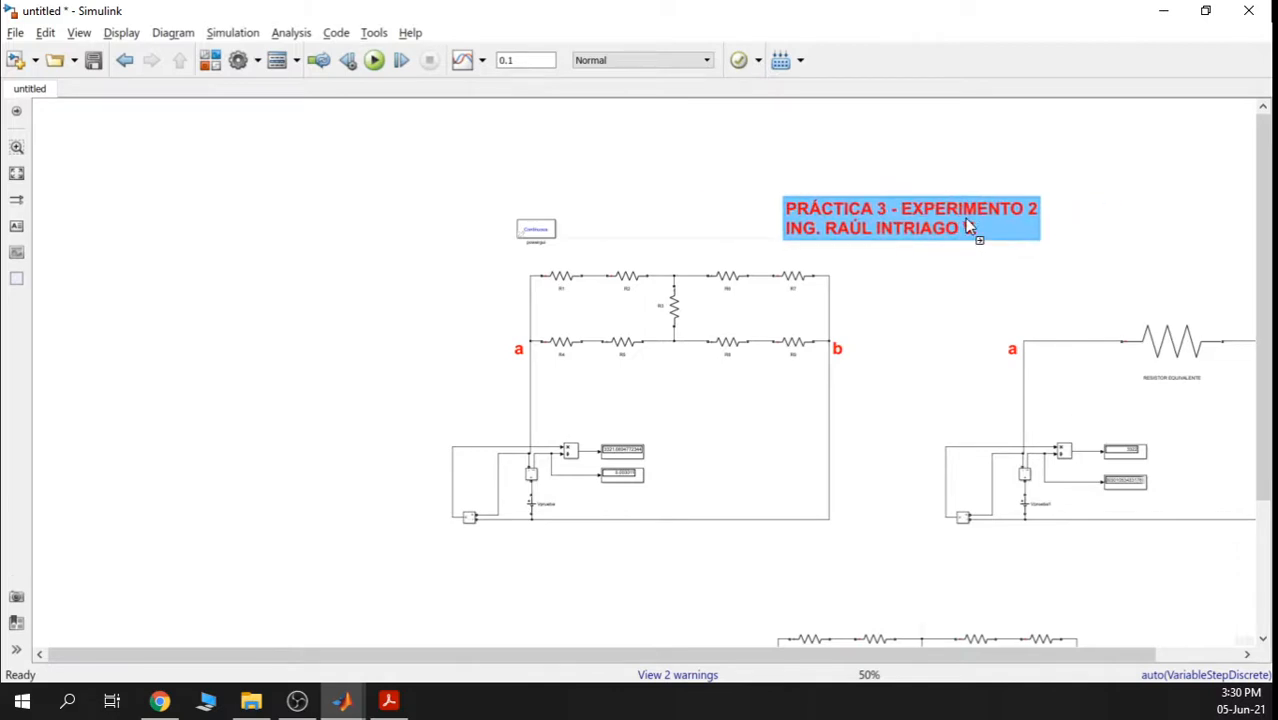
key("ctrl+minus")
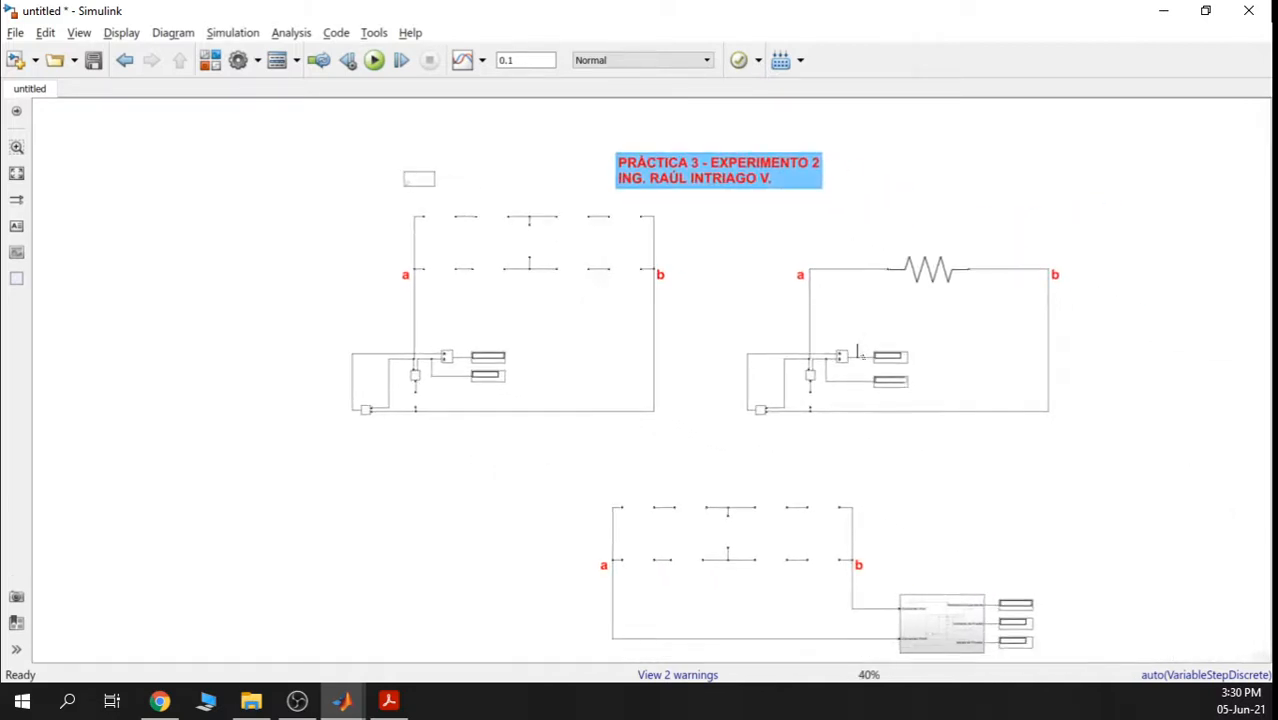
Look over the ohmmeter subsystem circuit and check the direct and indirect methods of item 2.1 in Laboratorio3.pdf
scroll(866, 360, "up", 1)
left_click_drag(828, 449, 655, 217)
scroll(813, 357, "up", 3)
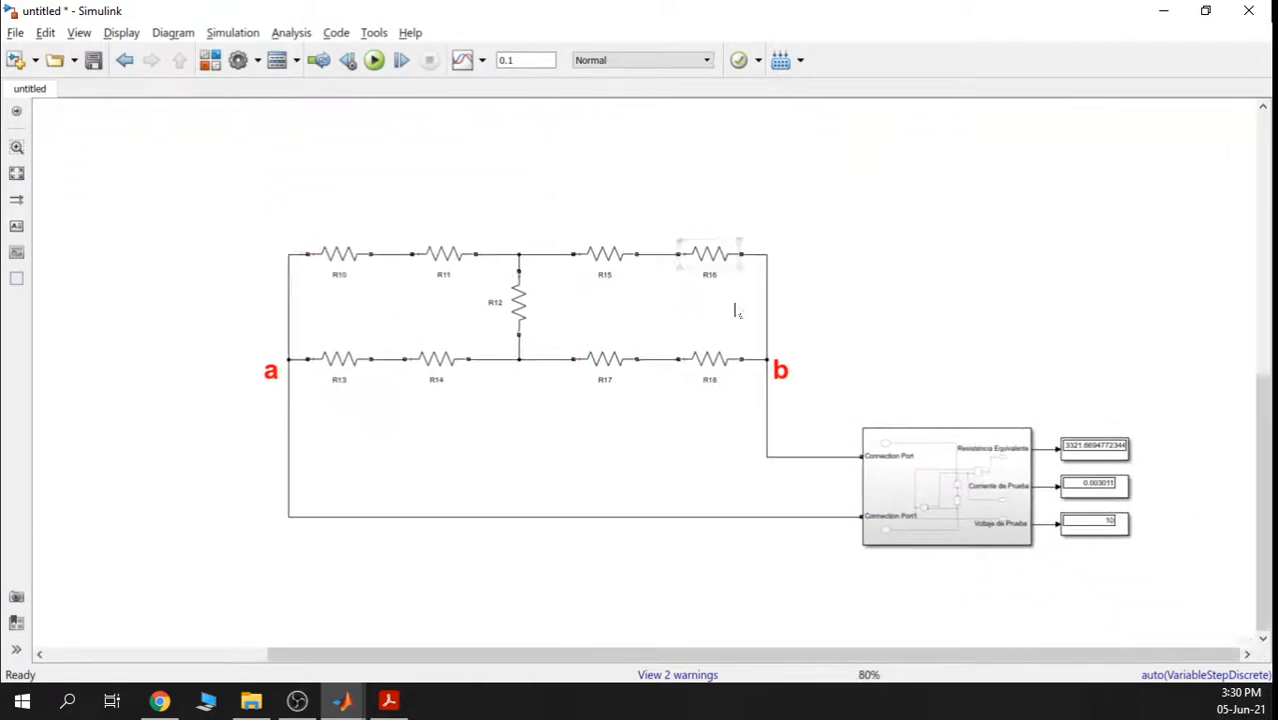
scroll(736, 308, "up", 1)
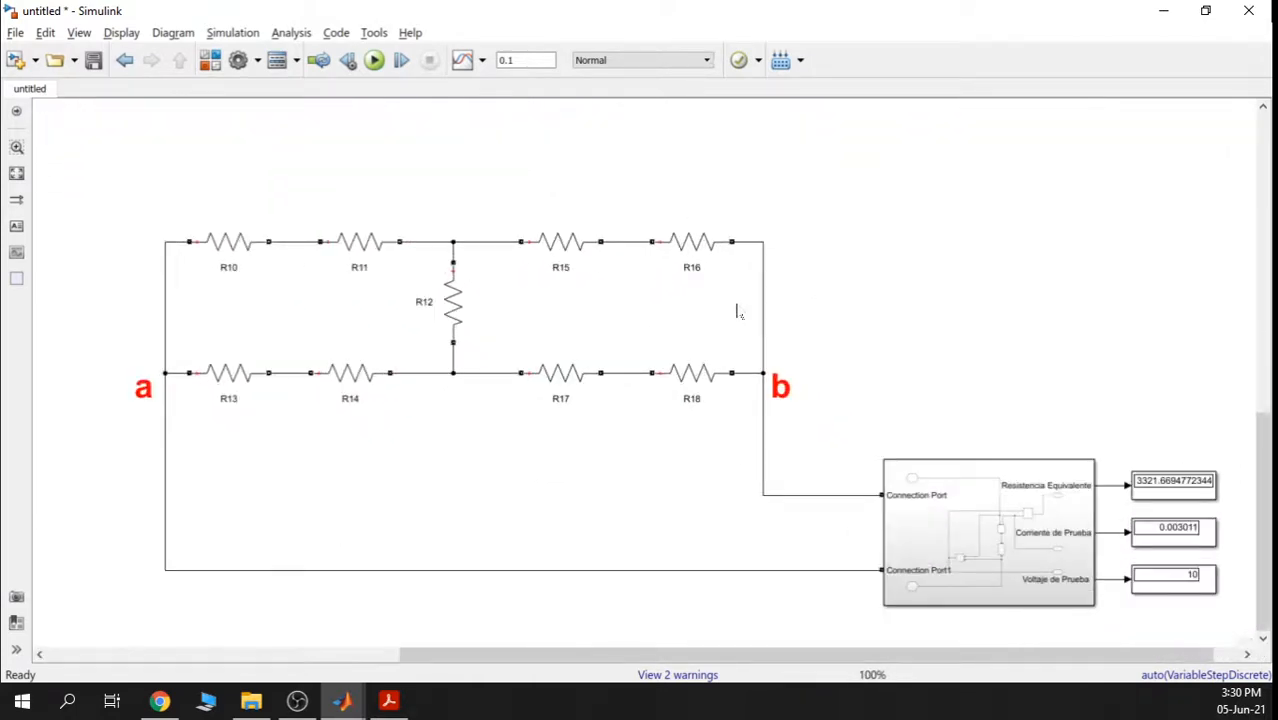
left_click(389, 701)
scroll(645, 470, "down", 6)
scroll(642, 470, "down", 5)
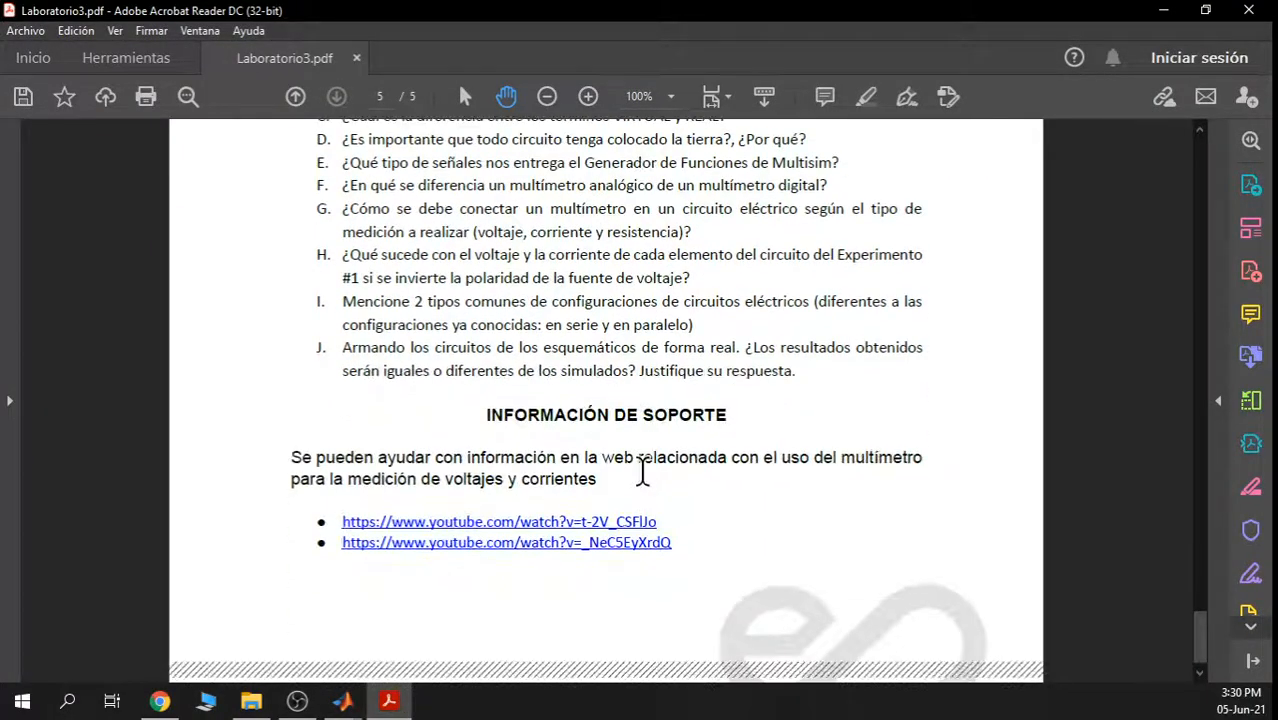
scroll(620, 541, "up", 5)
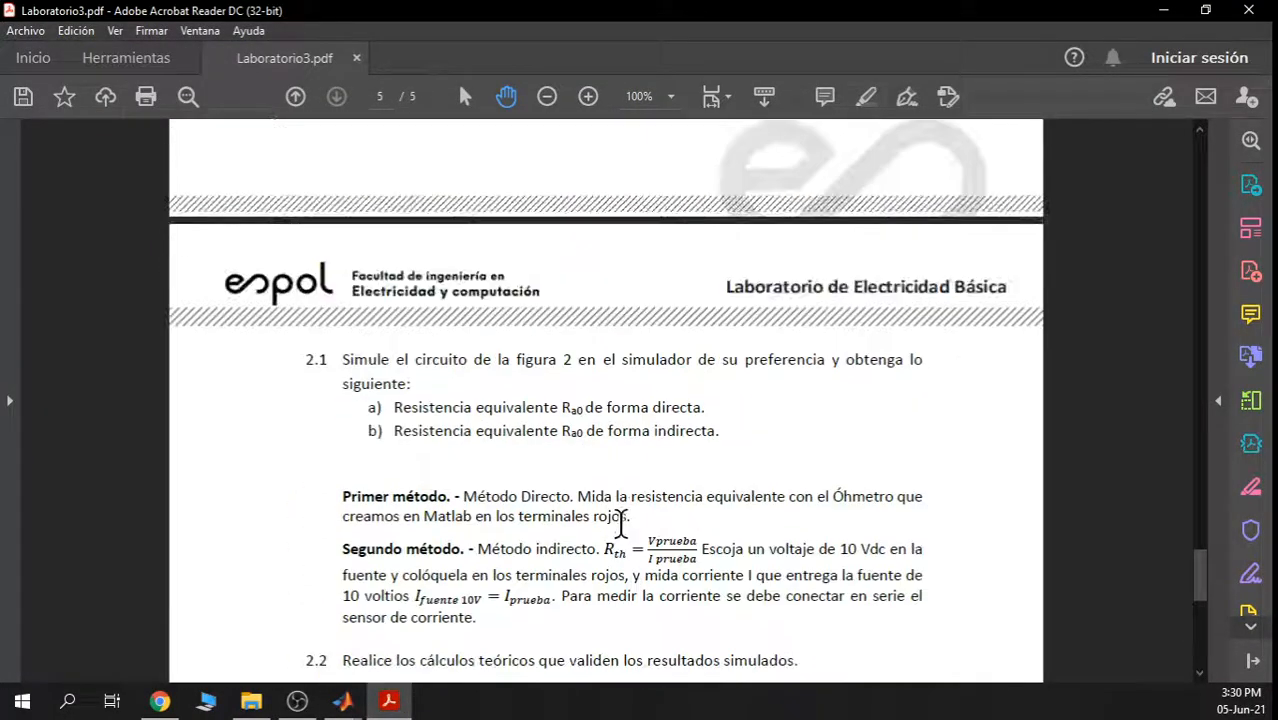
left_click(1163, 10)
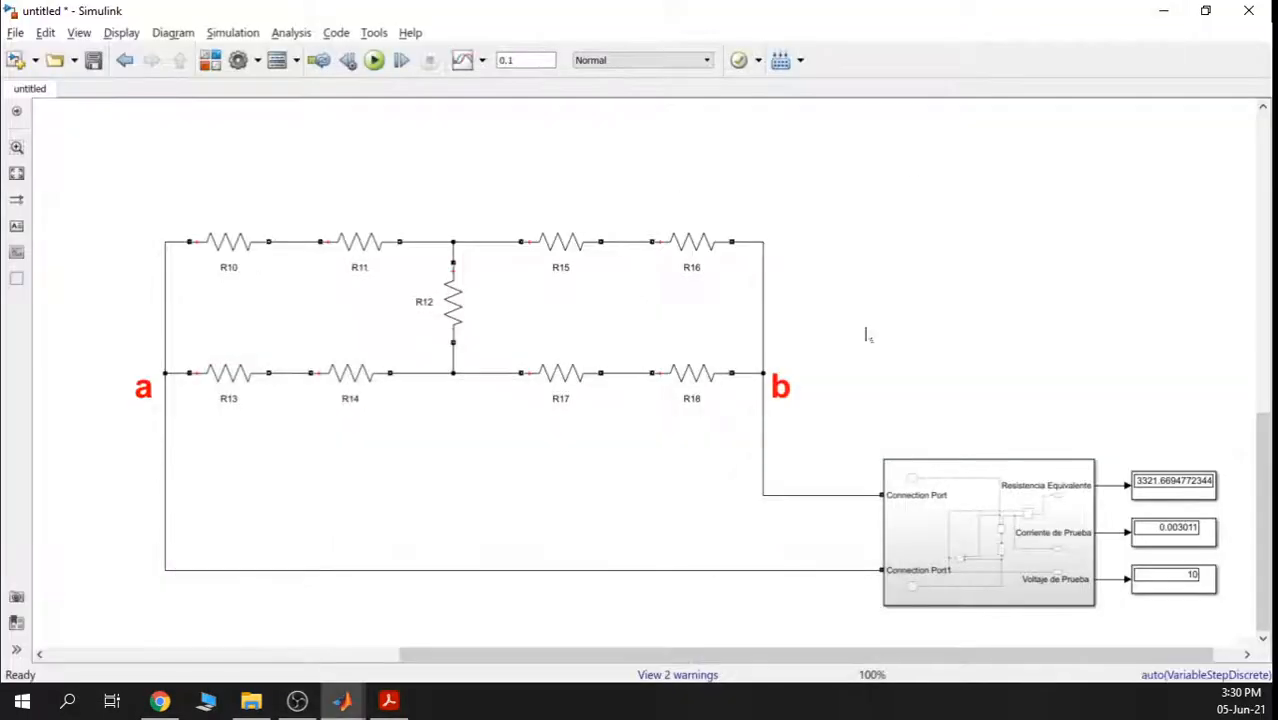
Return to the overview of the three circuits and start saving the untitled Simulink model
scroll(867, 334, "down", 5)
left_click_drag(869, 261, 852, 448)
left_click(852, 446)
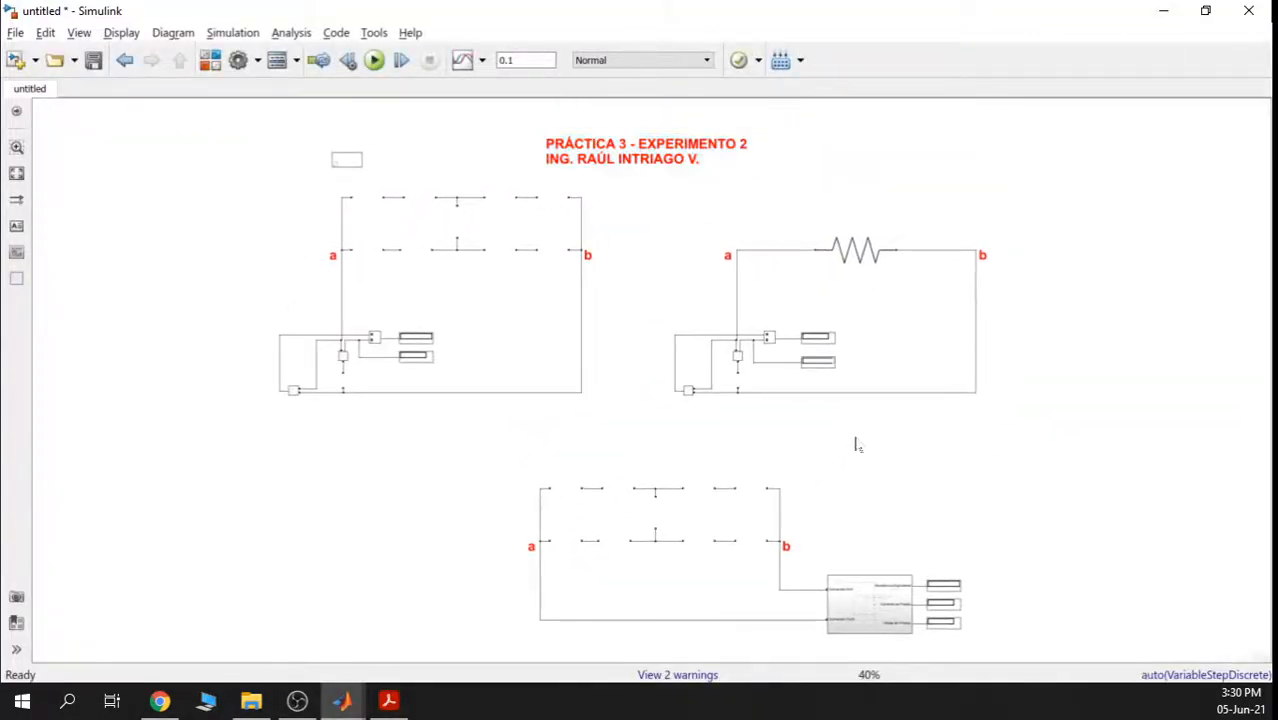
left_click(93, 60)
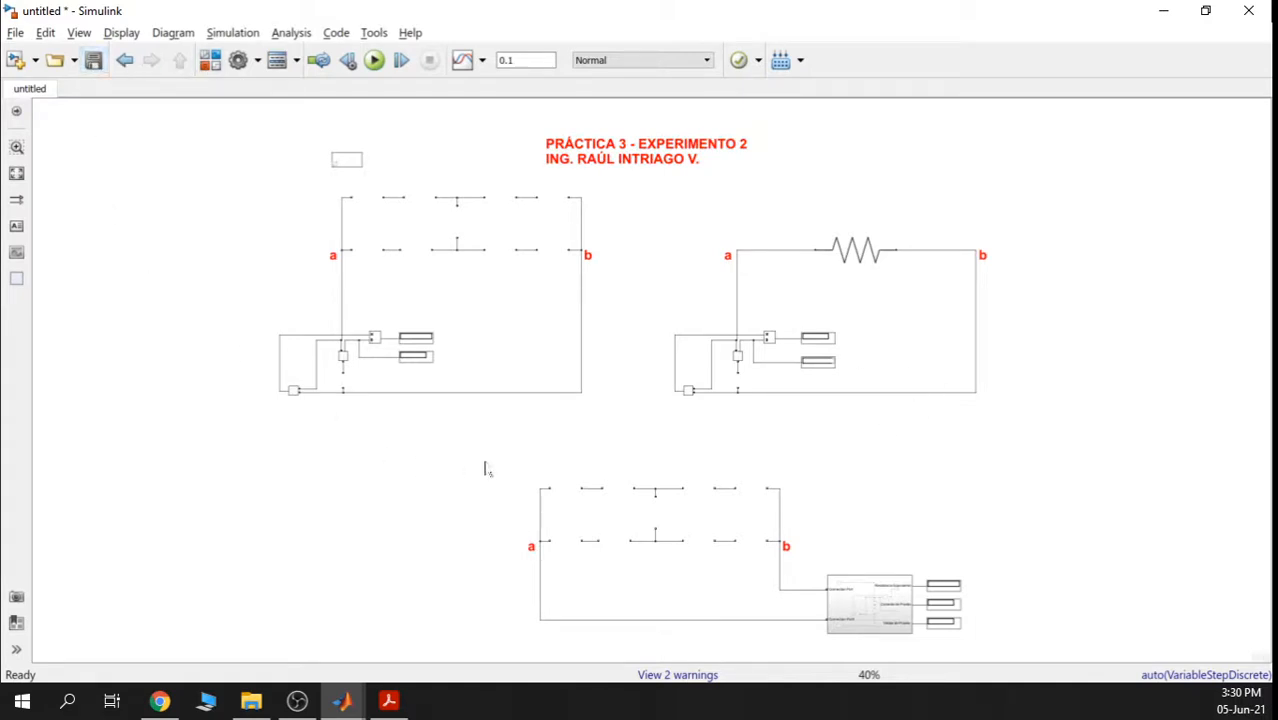